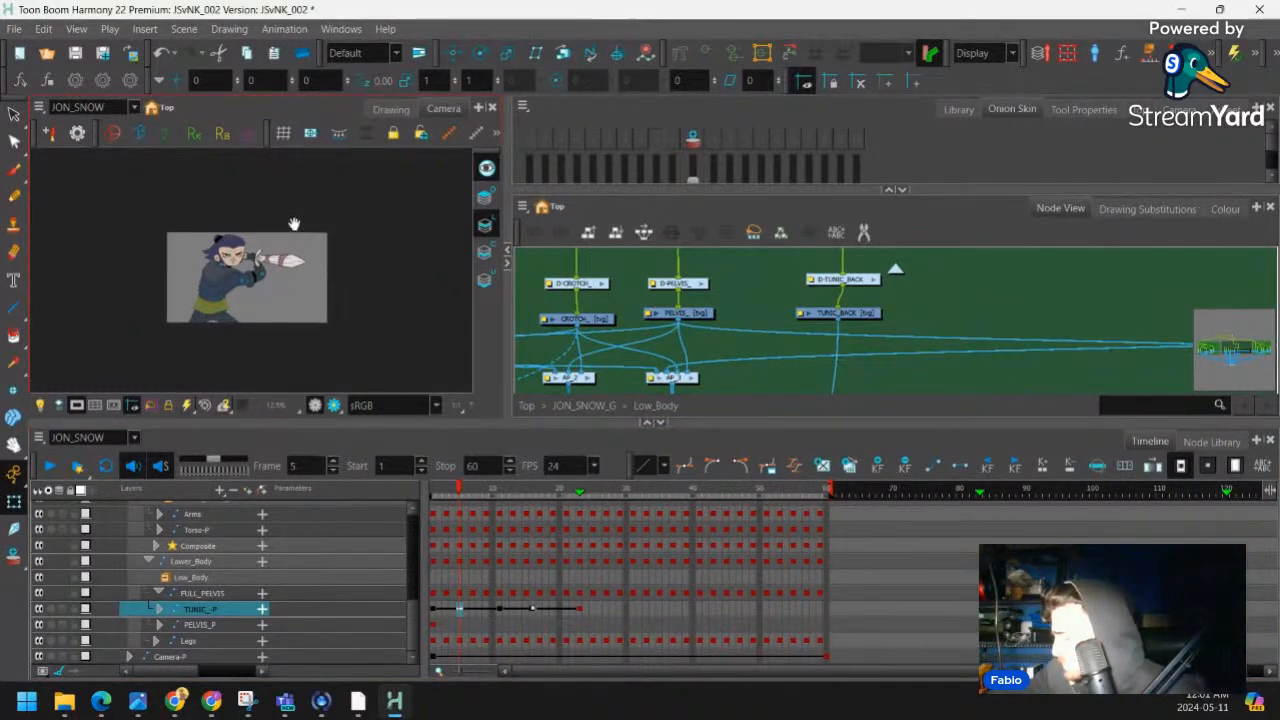
Scrub the opening frames to review the tunic's motion, stopping at frame 11 with a closer view of the character
{"action": "scroll", "coordinate": [313, 224], "scroll_direction": "up", "scroll_amount": 3}
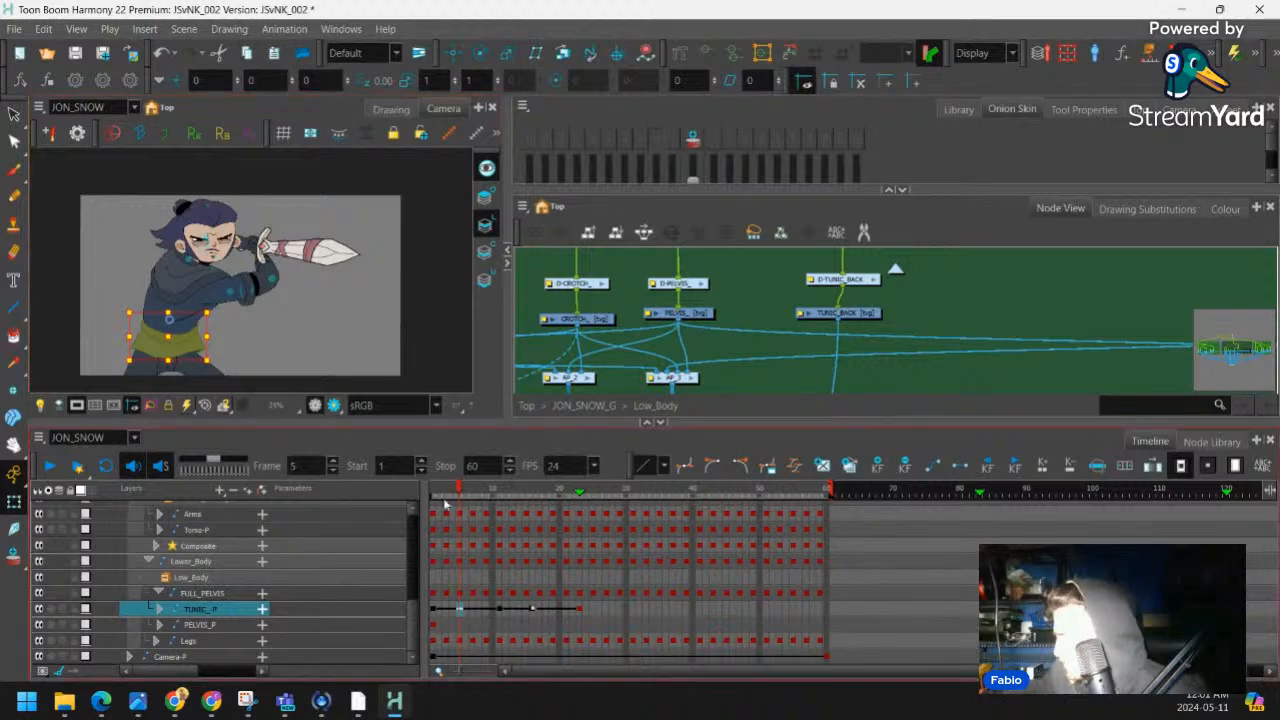
{"action": "left_click_drag", "start_coordinate": [456, 490], "coordinate": [416, 492]}
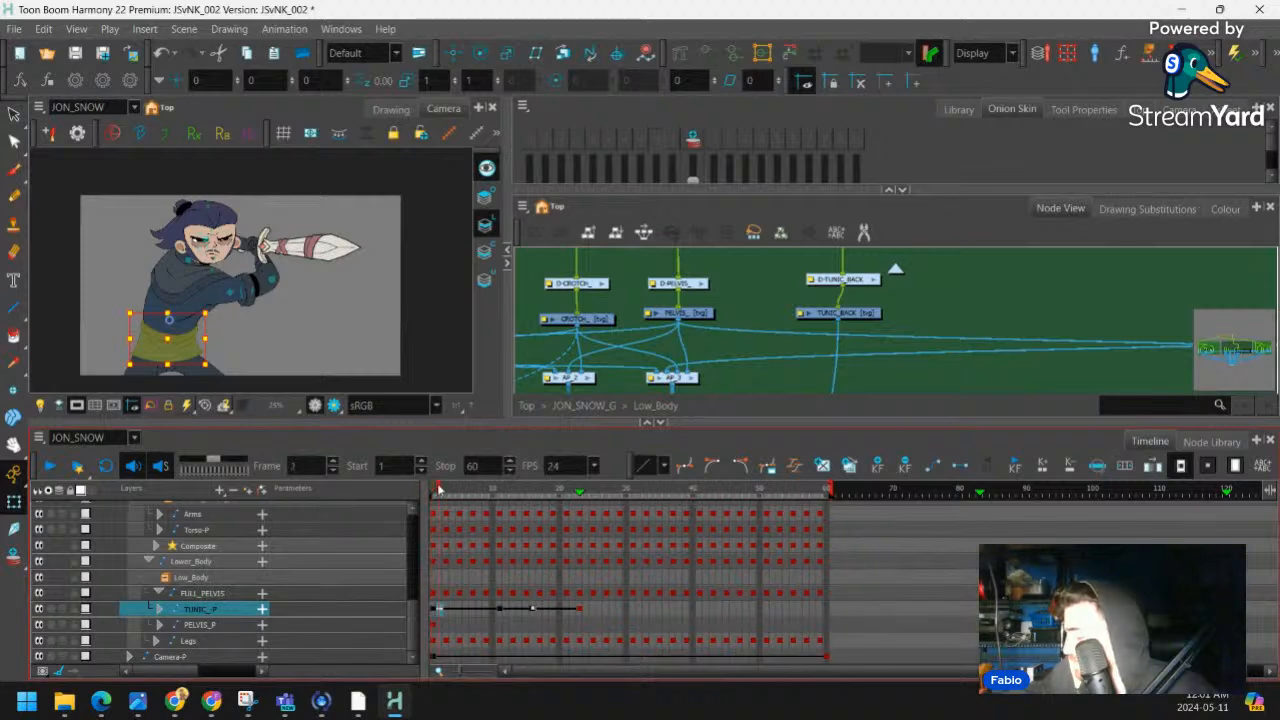
{"action": "left_click_drag", "start_coordinate": [438, 490], "coordinate": [497, 490]}
{"action": "scroll", "coordinate": [289, 310], "scroll_direction": "up", "scroll_amount": 2}
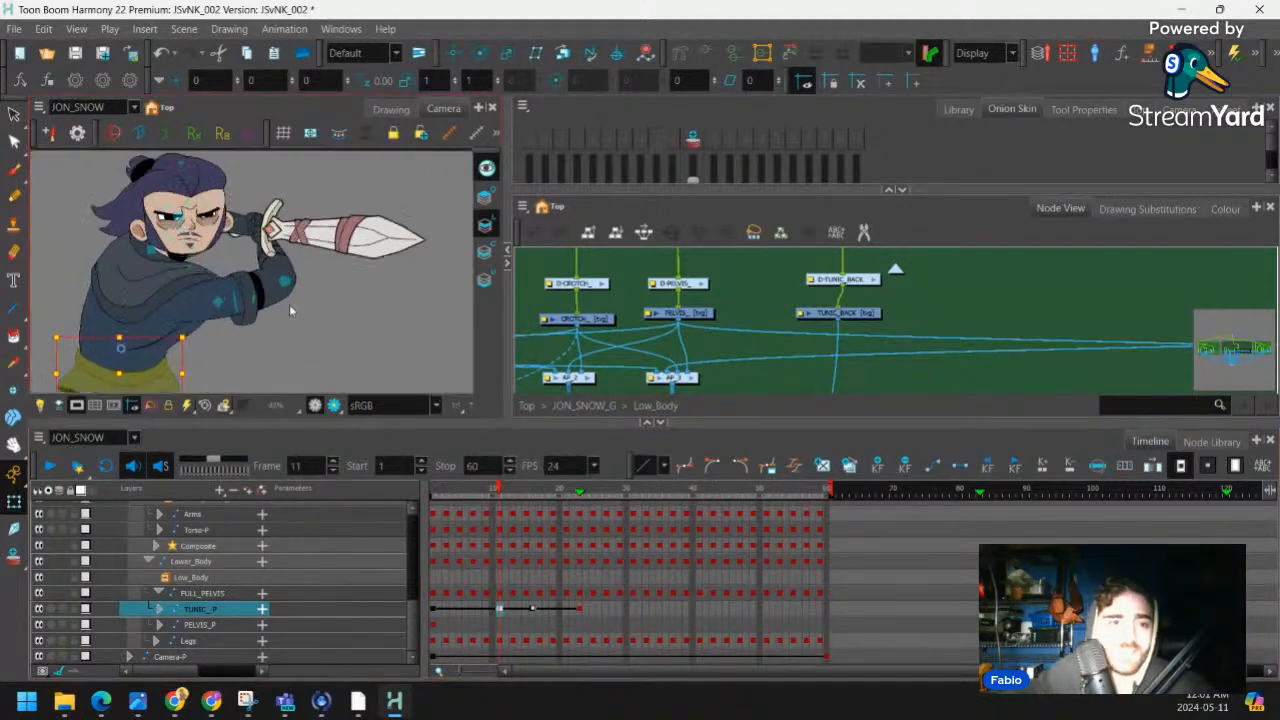
{"action": "left_click_drag", "start_coordinate": [292, 307], "coordinate": [318, 295]}
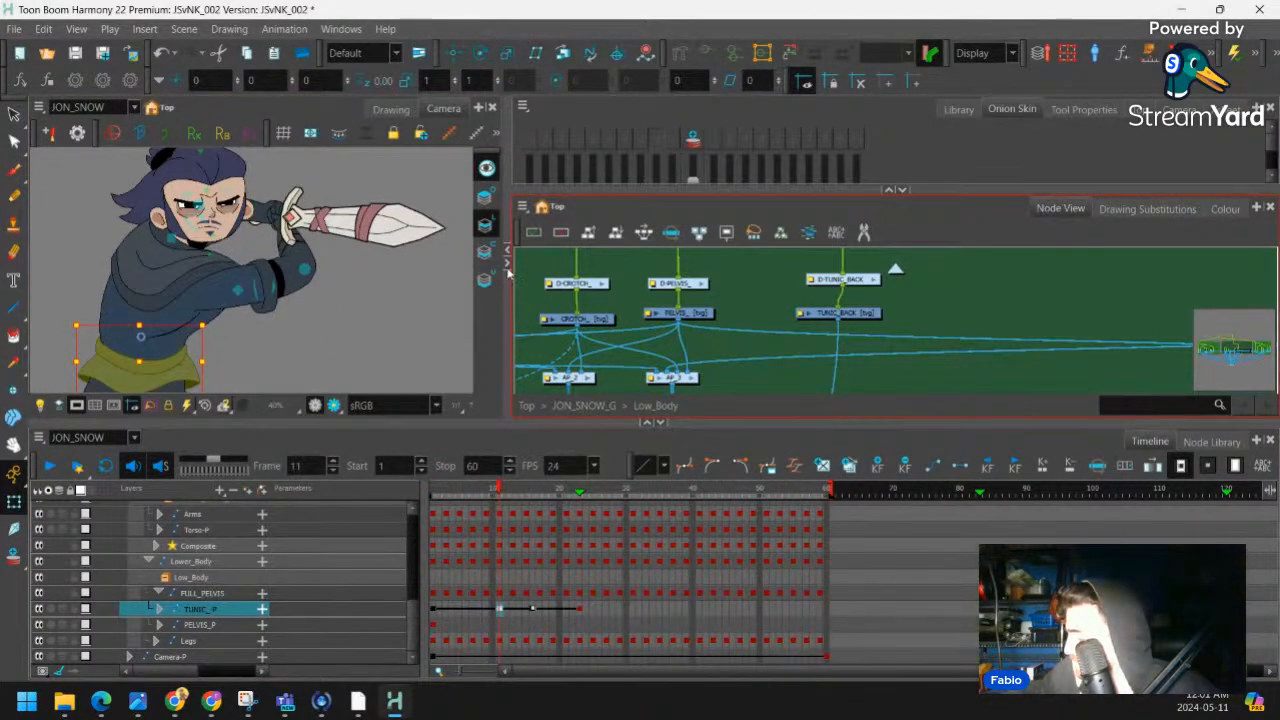
Enlarge the Camera view by widening it against the Node View and extending it down towards the timeline
{"action": "left_click", "coordinate": [508, 264]}
{"action": "left_click", "coordinate": [522, 262], "text": "shift"}
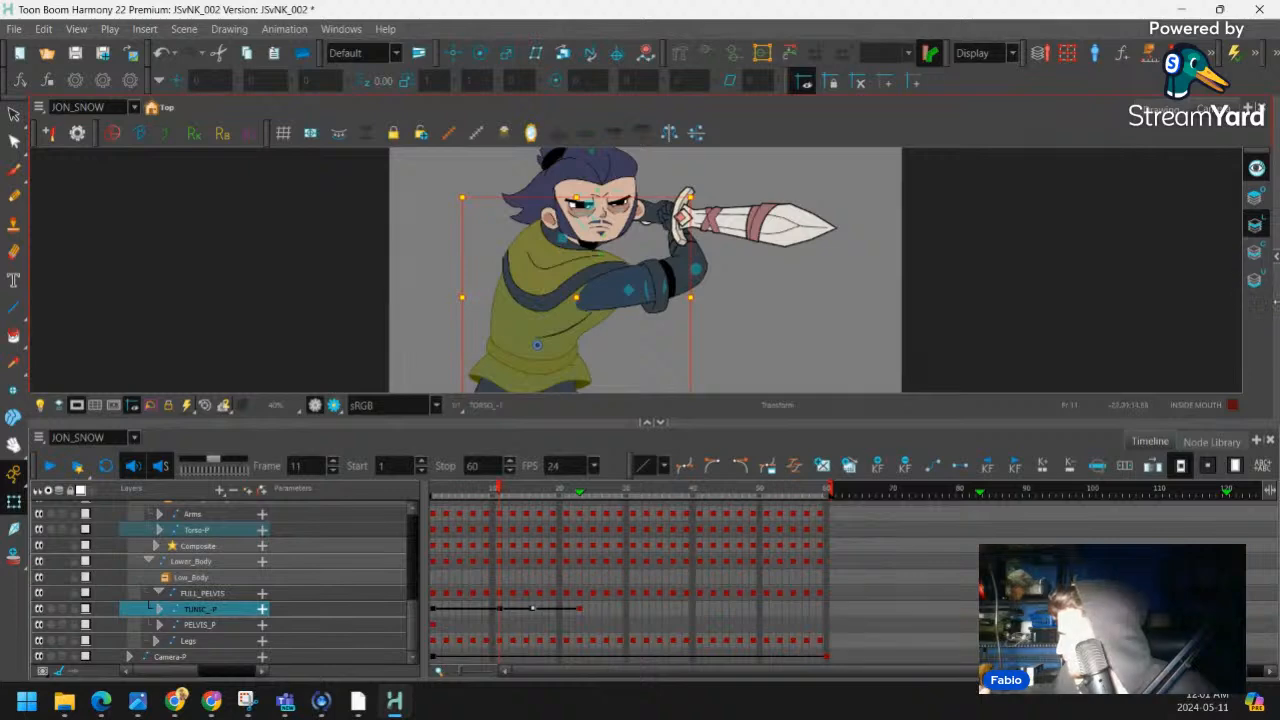
{"action": "left_click", "coordinate": [1276, 258]}
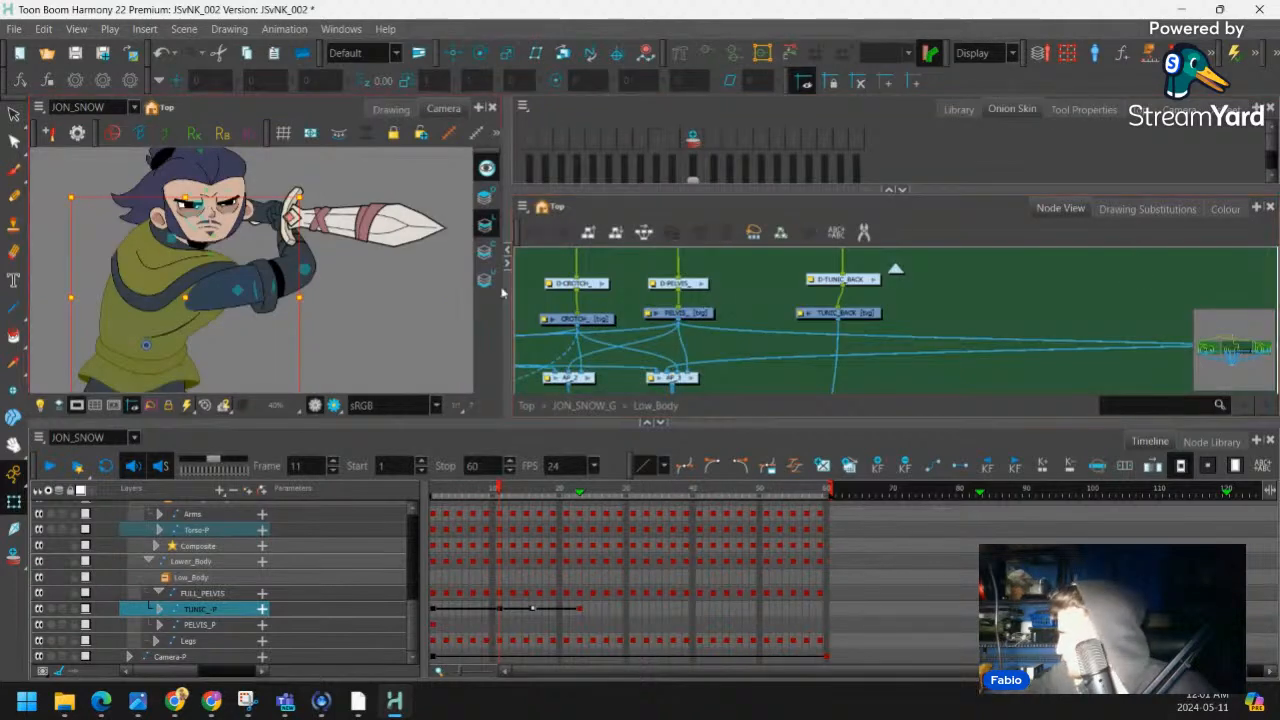
{"action": "left_click_drag", "start_coordinate": [508, 264], "coordinate": [688, 264]}
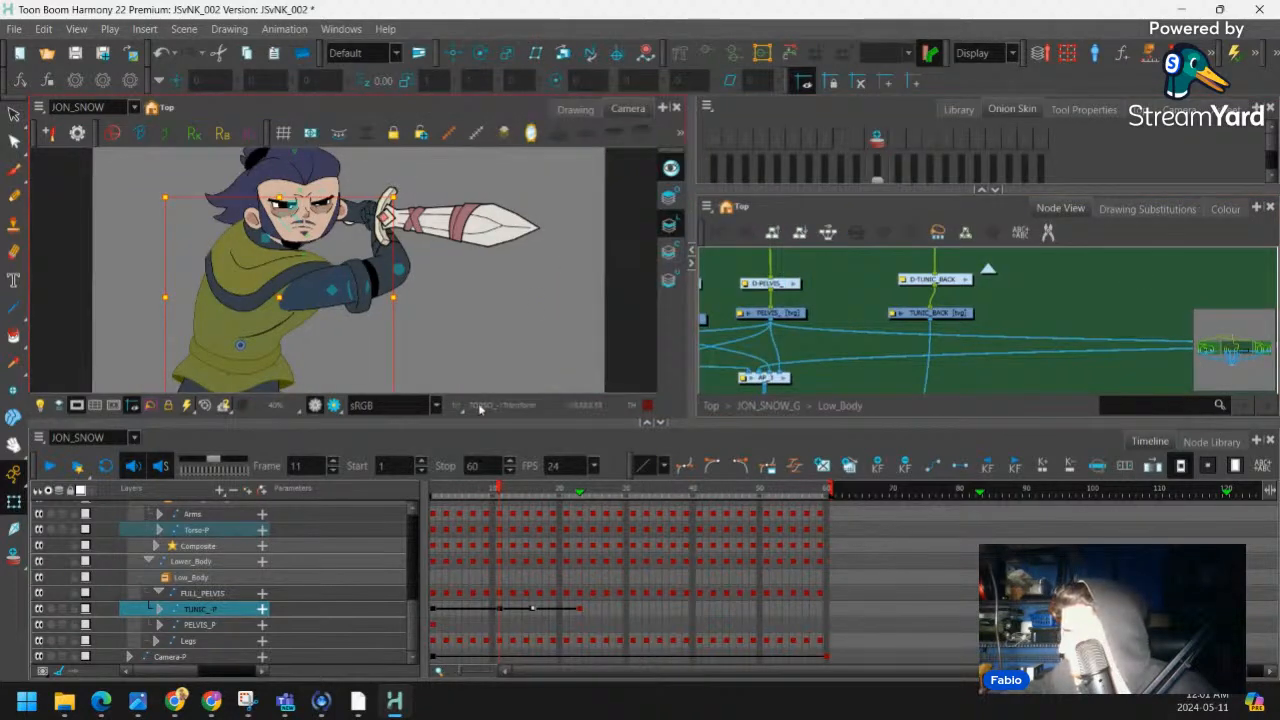
{"action": "left_click_drag", "start_coordinate": [646, 424], "coordinate": [646, 445]}
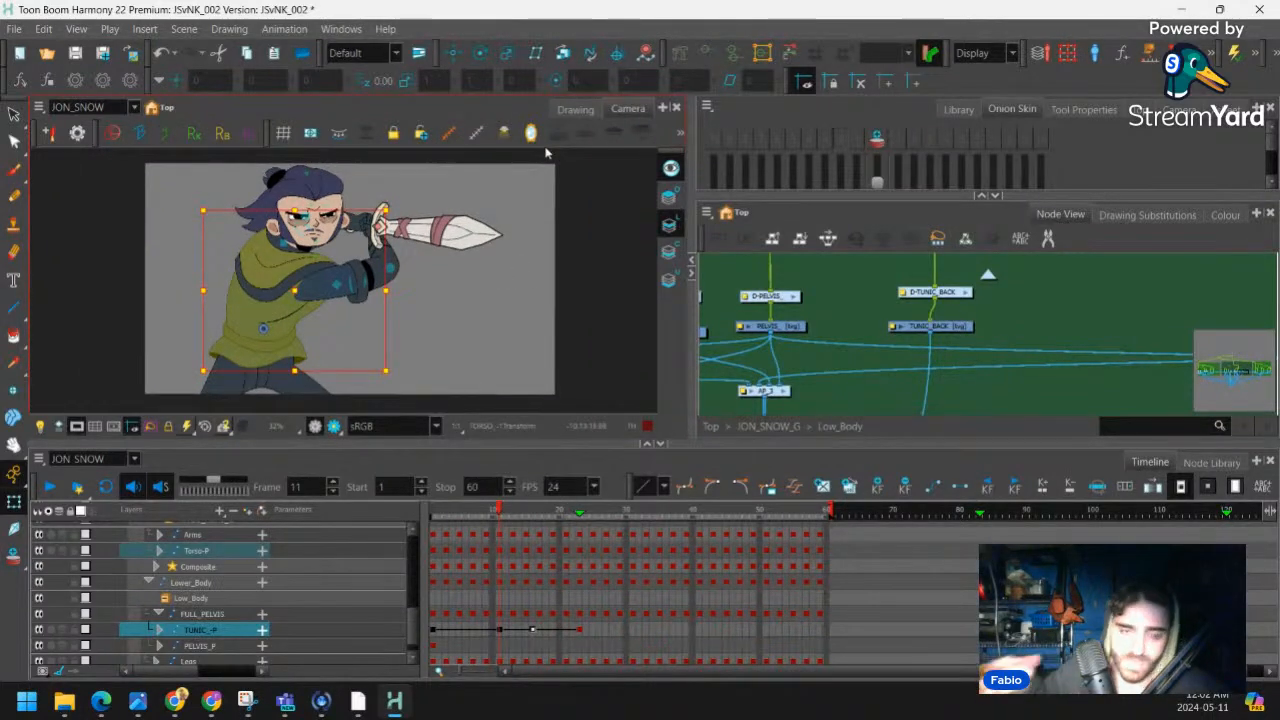
Review the character's pose by scrubbing to frame 37, back to frame 2 with Arms selected, and on to frame 27
{"action": "left_click_drag", "start_coordinate": [498, 516], "coordinate": [672, 521]}
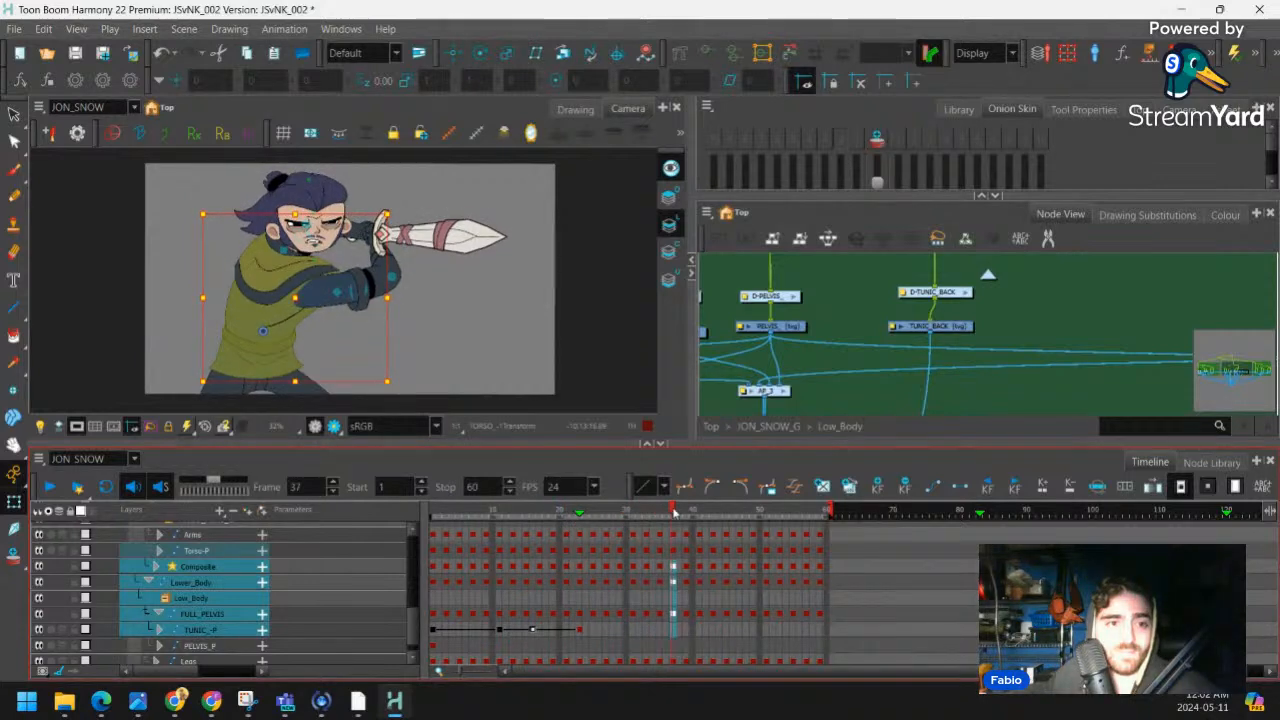
{"action": "left_click", "coordinate": [520, 365]}
{"action": "key", "text": "2"}
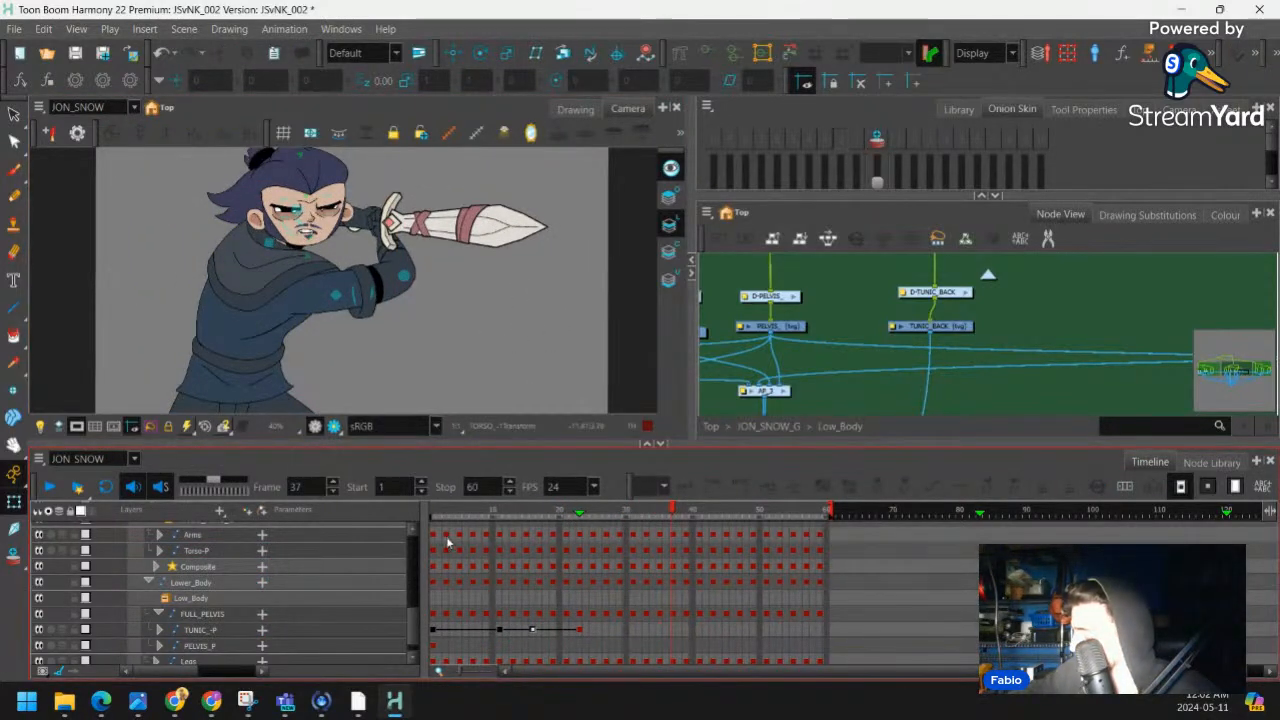
{"action": "left_click", "coordinate": [440, 534]}
{"action": "mouse_move", "coordinate": [438, 518]}
{"action": "left_mouse_down"}
{"action": "mouse_move", "coordinate": [804, 499]}
{"action": "mouse_move", "coordinate": [594, 532]}
{"action": "mouse_move", "coordinate": [447, 537]}
{"action": "mouse_move", "coordinate": [769, 492]}
{"action": "mouse_move", "coordinate": [488, 516]}
{"action": "mouse_move", "coordinate": [823, 464]}
{"action": "mouse_move", "coordinate": [646, 530]}
{"action": "mouse_move", "coordinate": [440, 522]}
{"action": "left_mouse_up"}
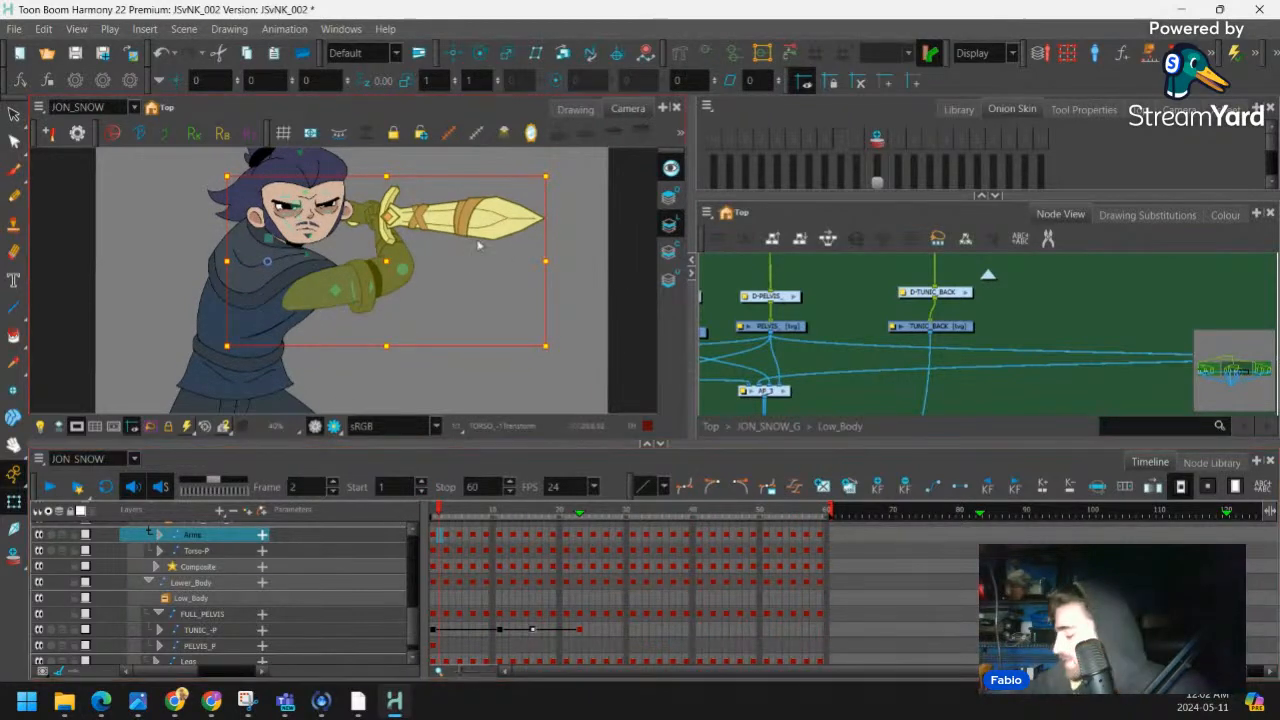
{"action": "key", "text": "1"}
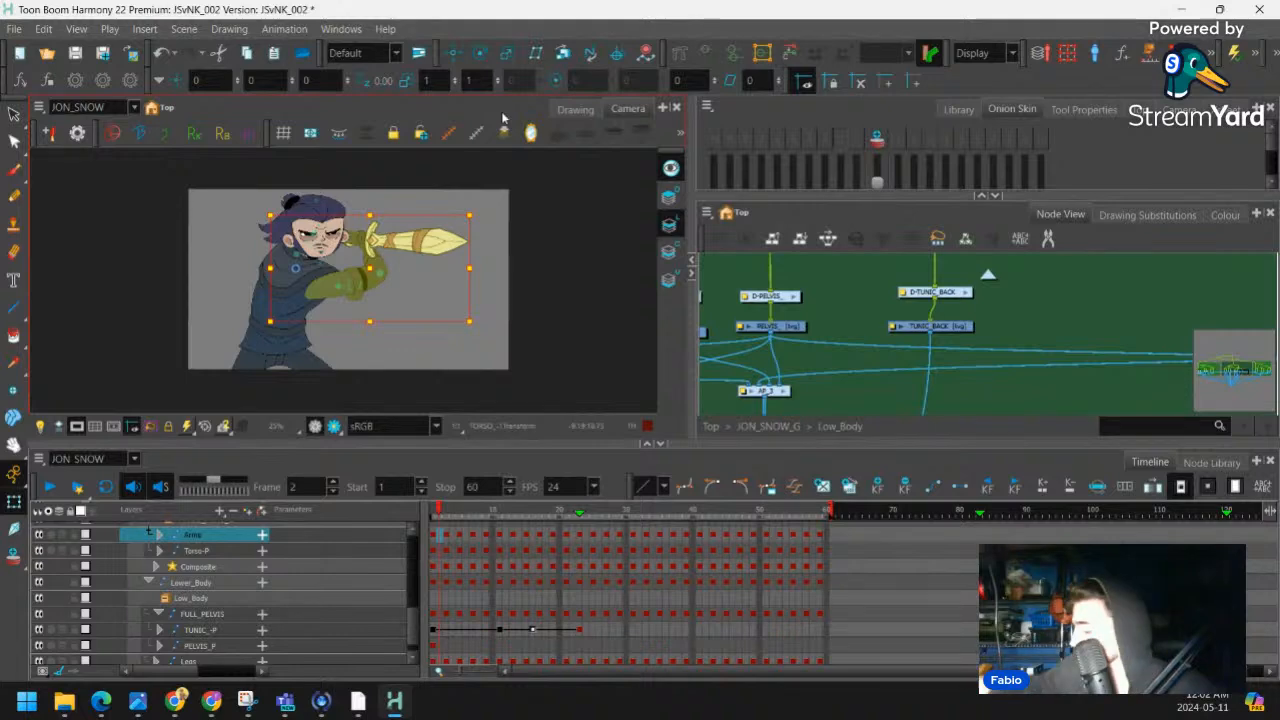
{"action": "left_click_drag", "start_coordinate": [450, 515], "coordinate": [605, 513]}
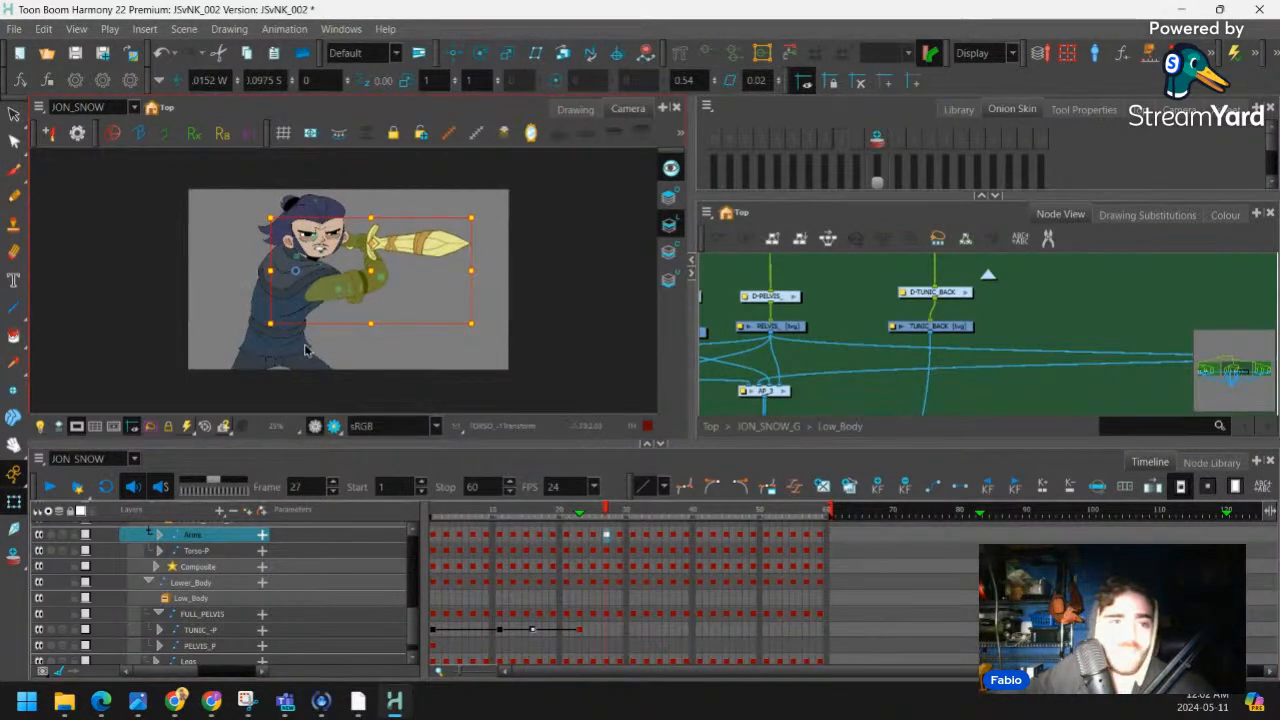
Examine the tunic, head, back hair and lower body up close at frame 27
{"action": "left_click", "coordinate": [305, 349]}
{"action": "scroll", "coordinate": [296, 310], "scroll_direction": "up", "scroll_amount": 4}
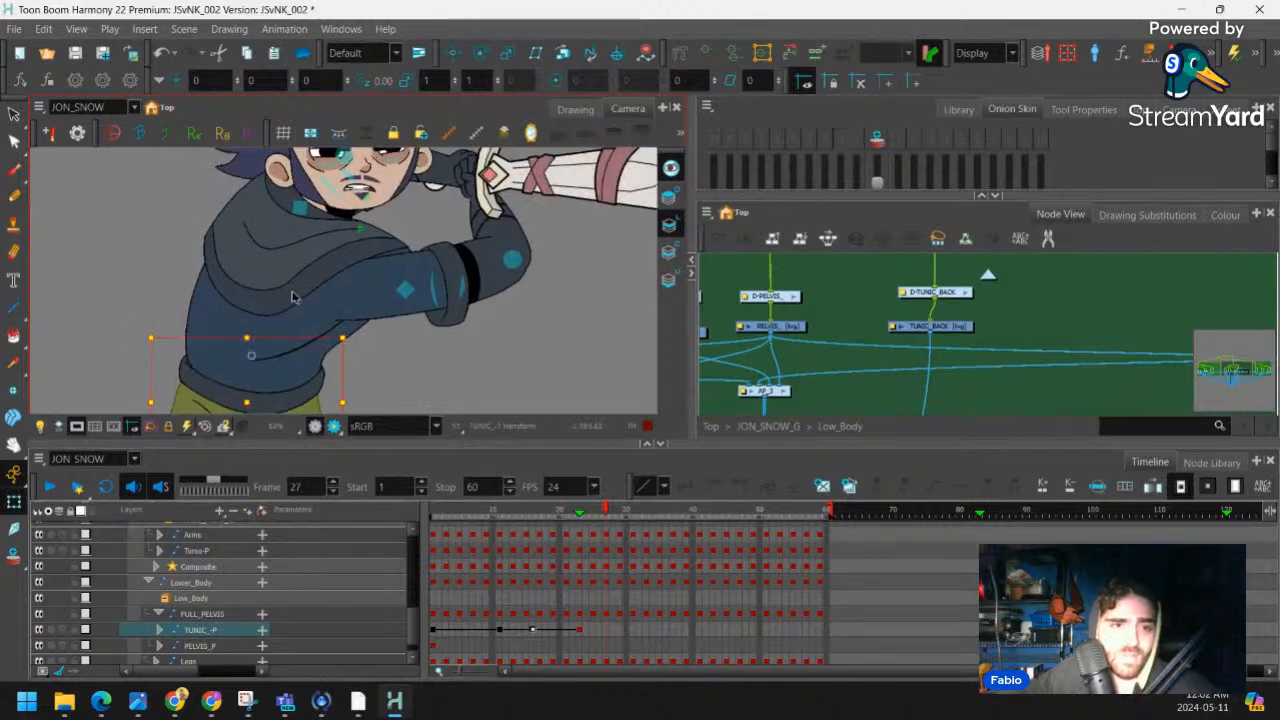
{"action": "left_click", "coordinate": [313, 280]}
{"action": "left_click_drag", "start_coordinate": [313, 280], "coordinate": [318, 400]}
{"action": "left_click", "coordinate": [283, 291]}
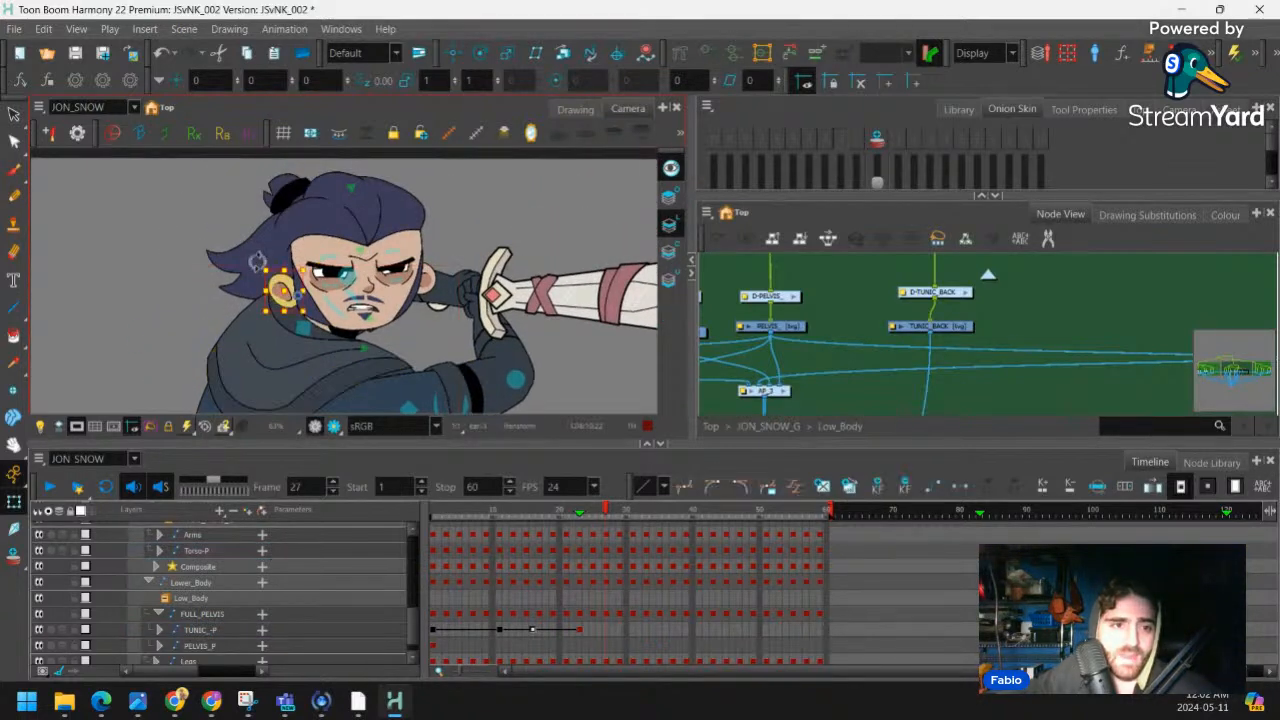
{"action": "left_click", "coordinate": [263, 251]}
{"action": "scroll", "coordinate": [328, 250], "scroll_direction": "down", "scroll_amount": 3}
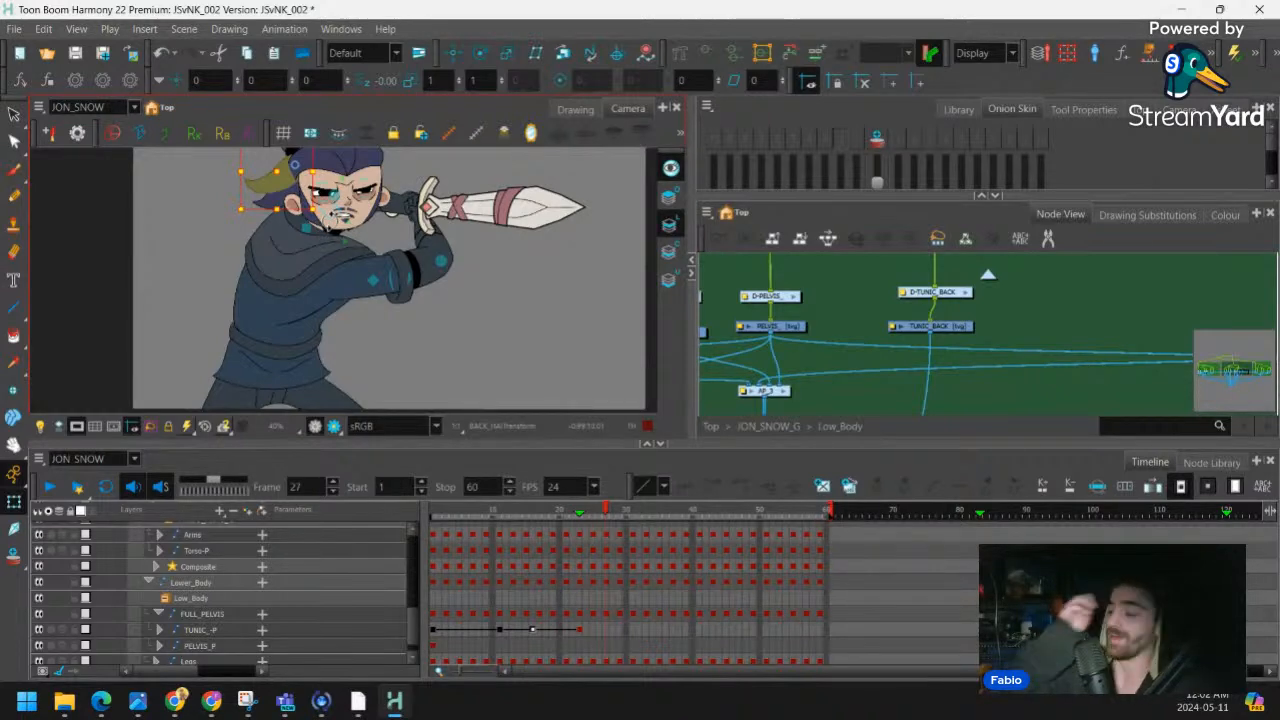
{"action": "left_click", "coordinate": [475, 320]}
{"action": "scroll", "coordinate": [475, 320], "scroll_direction": "up", "scroll_amount": 5}
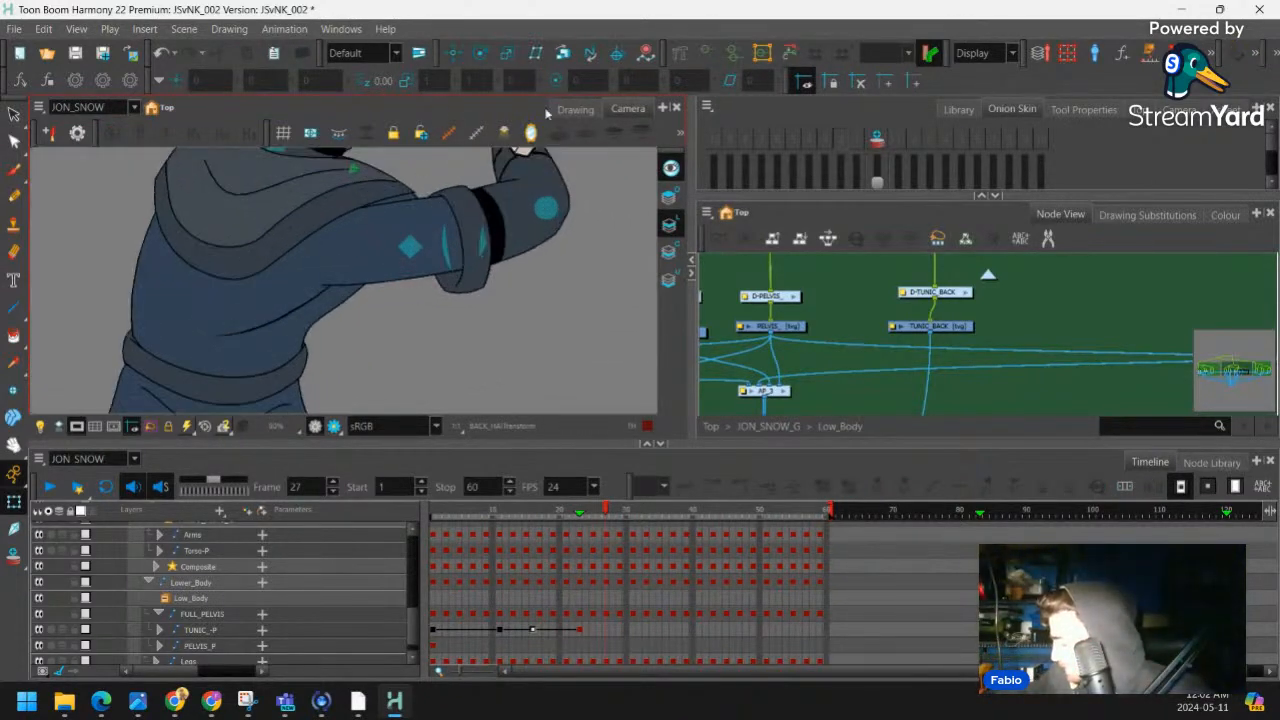
{"action": "key", "text": "1"}
{"action": "key", "text": "1"}
{"action": "left_click_drag", "start_coordinate": [408, 292], "coordinate": [446, 206]}
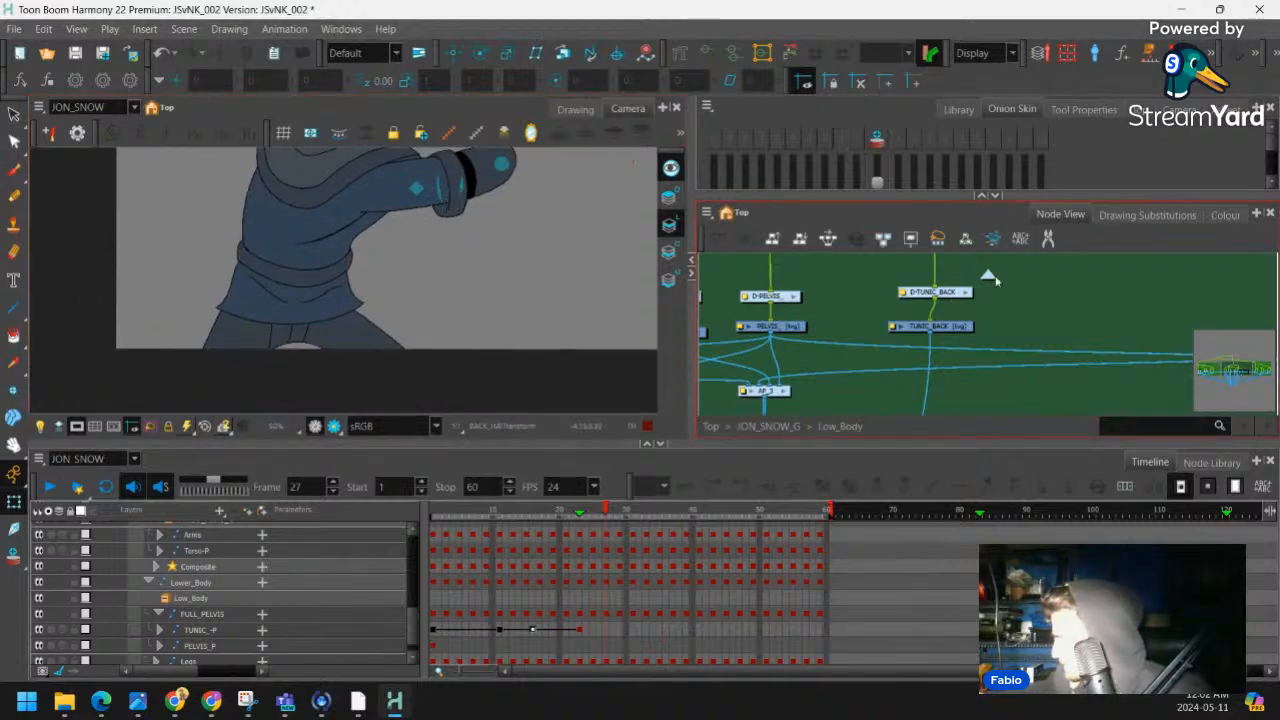
Go up to the top-level node network and insert a Composite node beneath MAIN_COMP in the JON SNOW backdrop
{"action": "left_click", "coordinate": [988, 276]}
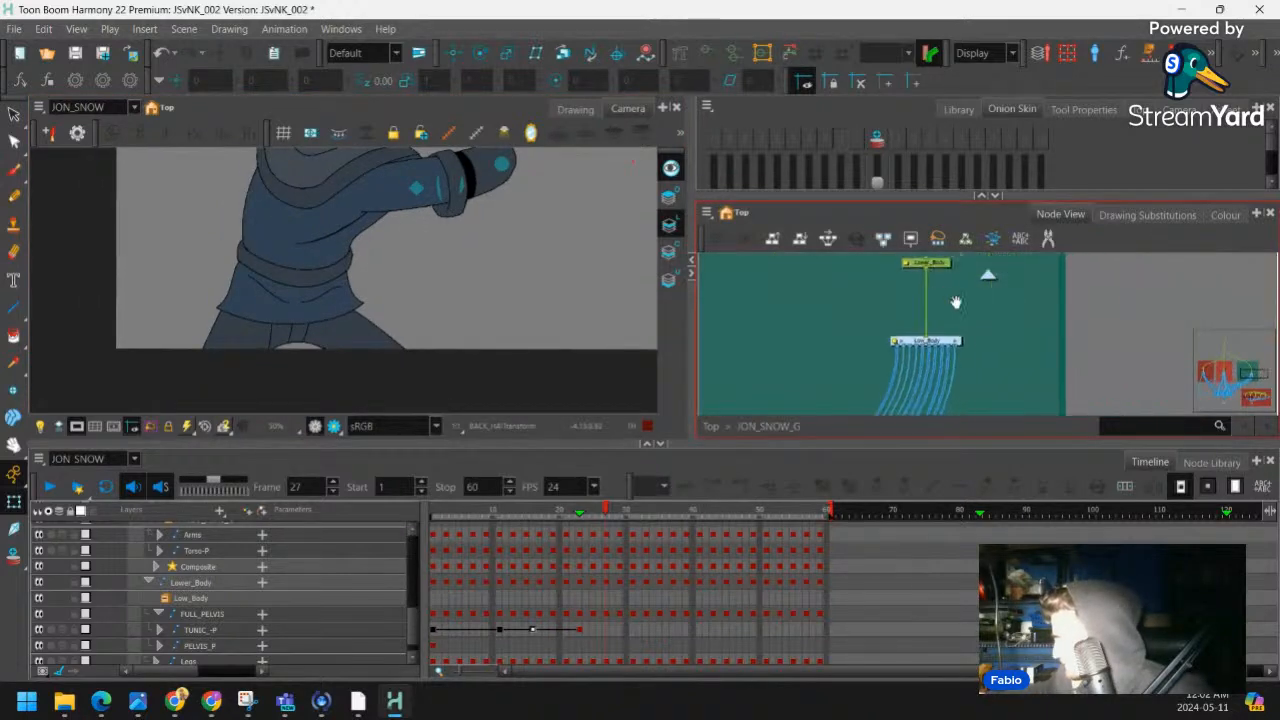
{"action": "scroll", "coordinate": [997, 287], "scroll_direction": "up", "scroll_amount": 4}
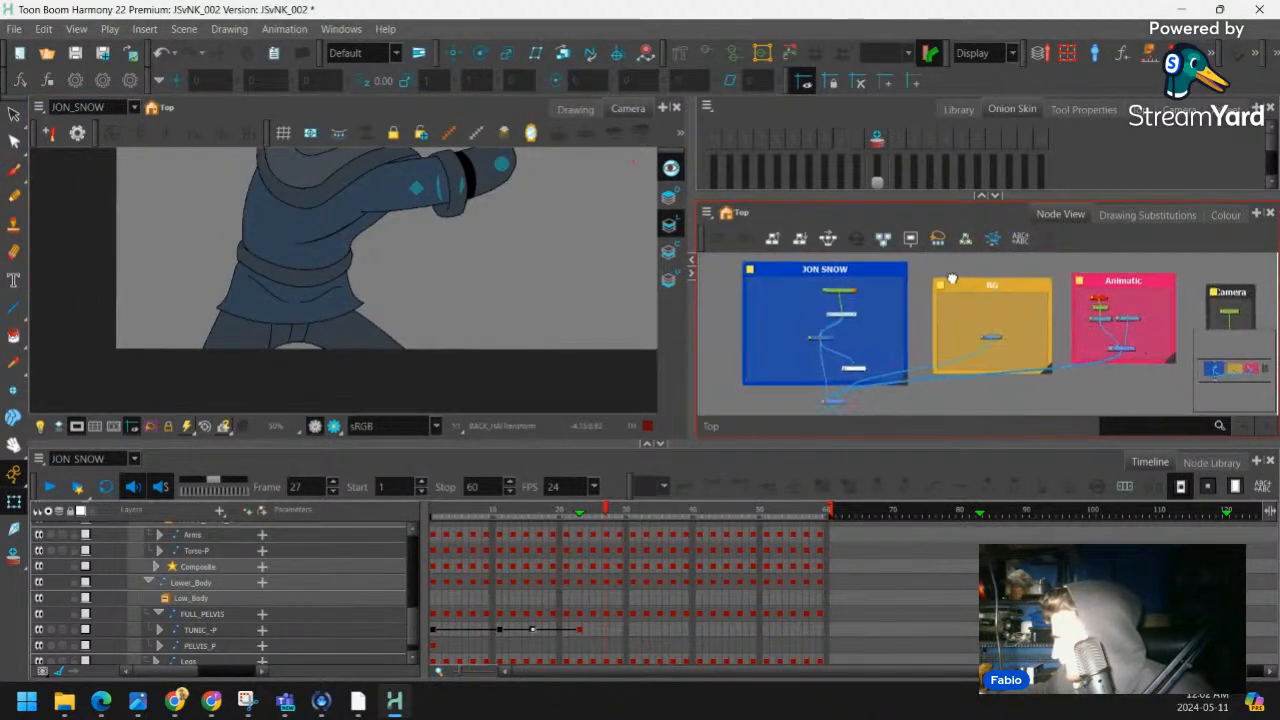
{"action": "left_click", "coordinate": [866, 332]}
{"action": "scroll", "coordinate": [900, 330], "scroll_direction": "up", "scroll_amount": 3}
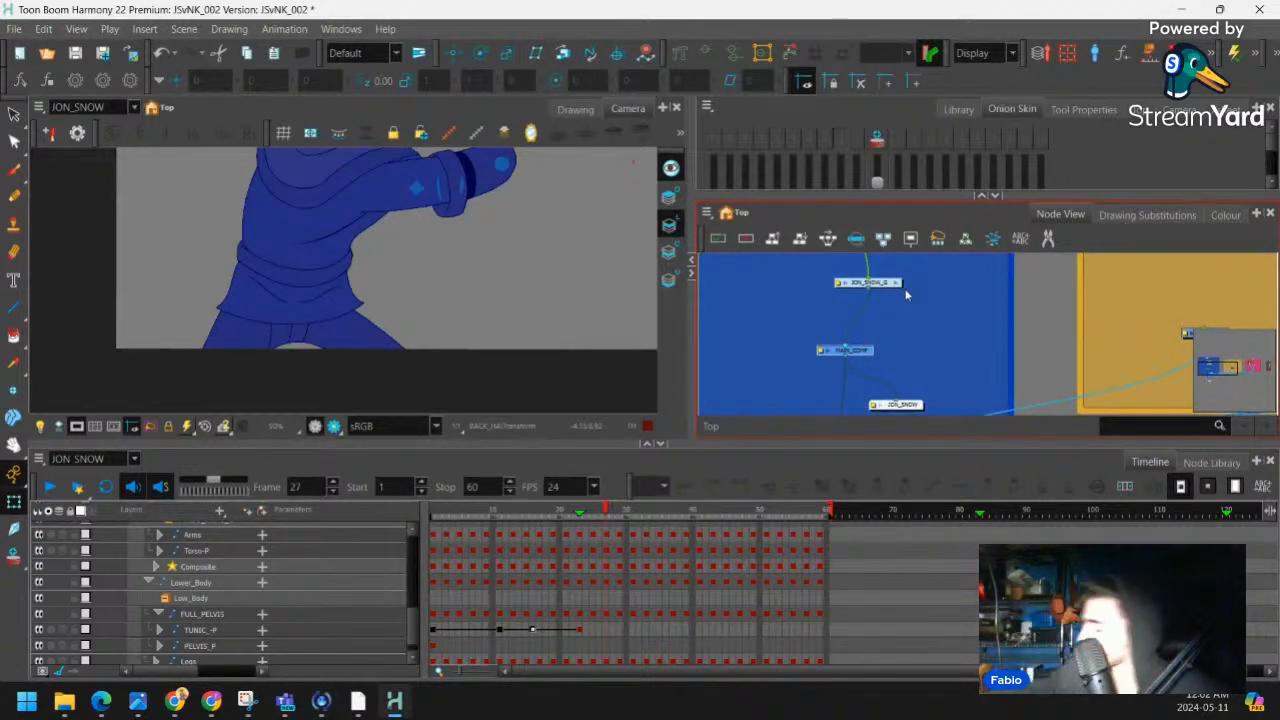
{"action": "left_click_drag", "start_coordinate": [861, 353], "coordinate": [863, 323]}
{"action": "scroll", "coordinate": [880, 345], "scroll_direction": "up", "scroll_amount": 2}
{"action": "key", "text": "1"}
{"action": "left_click", "coordinate": [791, 311]}
{"action": "key", "text": "ctrl+v"}
{"action": "left_click_drag", "start_coordinate": [776, 317], "coordinate": [785, 340]}
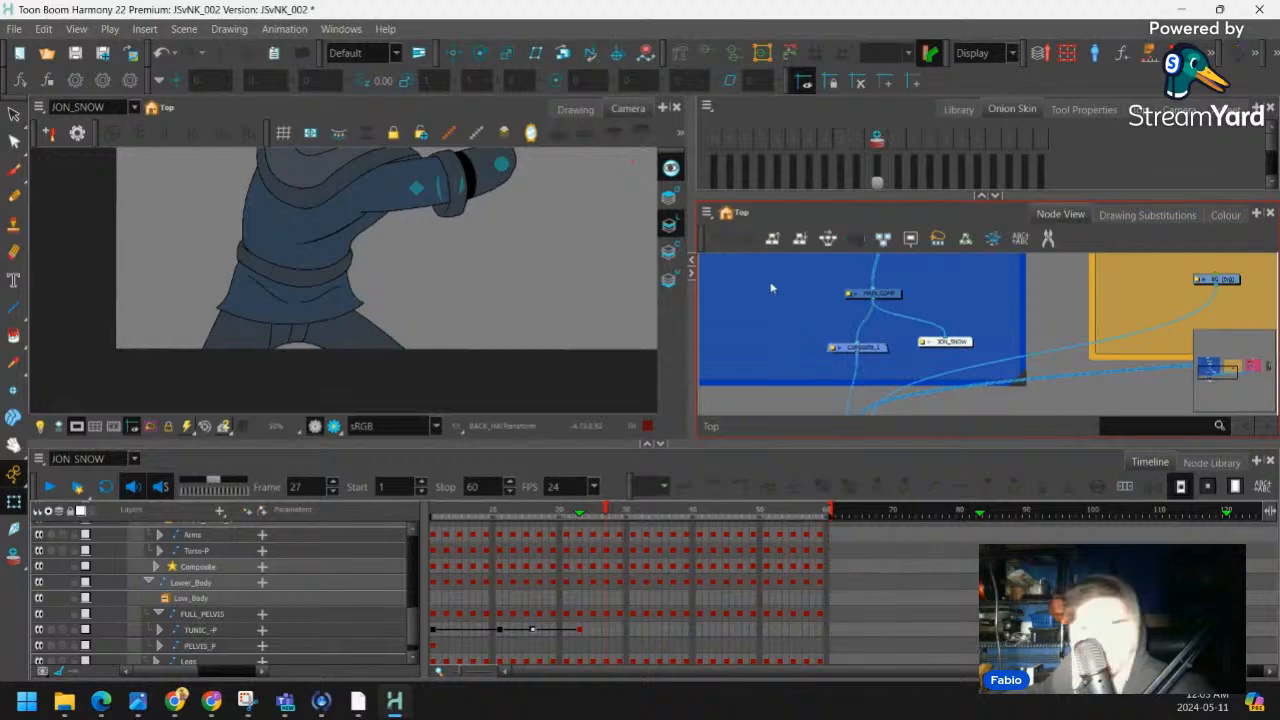
Add a vector drawing layer named Draw and connect it to the new composite beside MAIN_COMP
{"action": "key", "text": "ctrl+r"}
{"action": "type", "text": "Draw"}
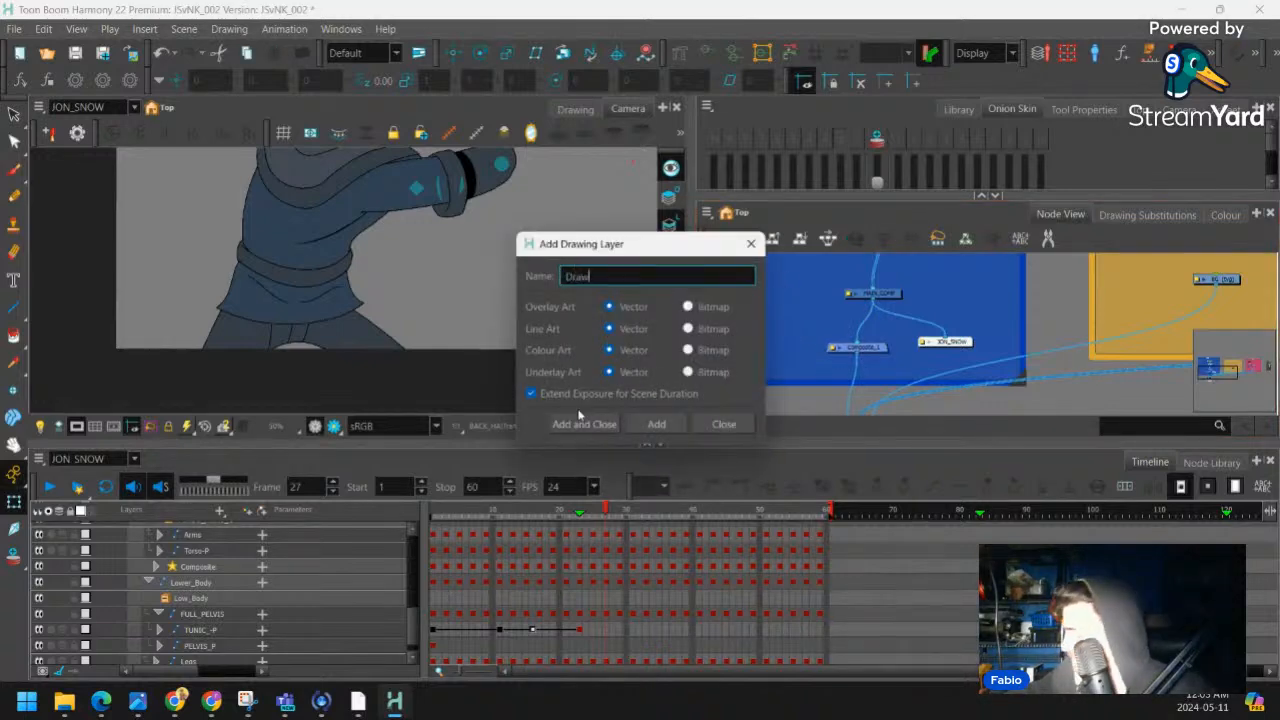
{"action": "left_click", "coordinate": [640, 424]}
{"action": "scroll", "coordinate": [966, 344], "scroll_direction": "up", "scroll_amount": 2}
{"action": "mouse_move", "coordinate": [1052, 333]}
{"action": "left_mouse_down"}
{"action": "mouse_move", "coordinate": [764, 314]}
{"action": "mouse_move", "coordinate": [736, 294]}
{"action": "left_mouse_up"}
{"action": "scroll", "coordinate": [737, 300], "scroll_direction": "down", "scroll_amount": 1}
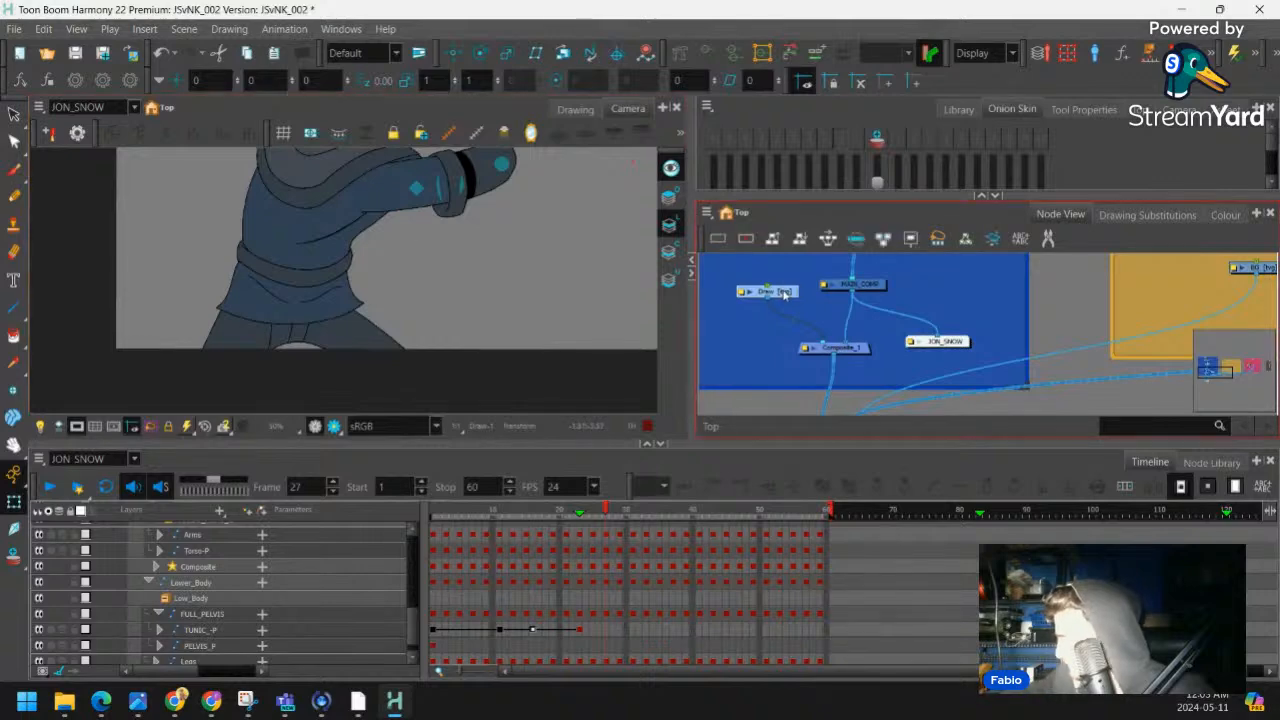
Choose the Pencil tool for the Draw layer and rewire the JON_SNOW display node to the new composite
{"action": "left_click", "coordinate": [14, 196]}
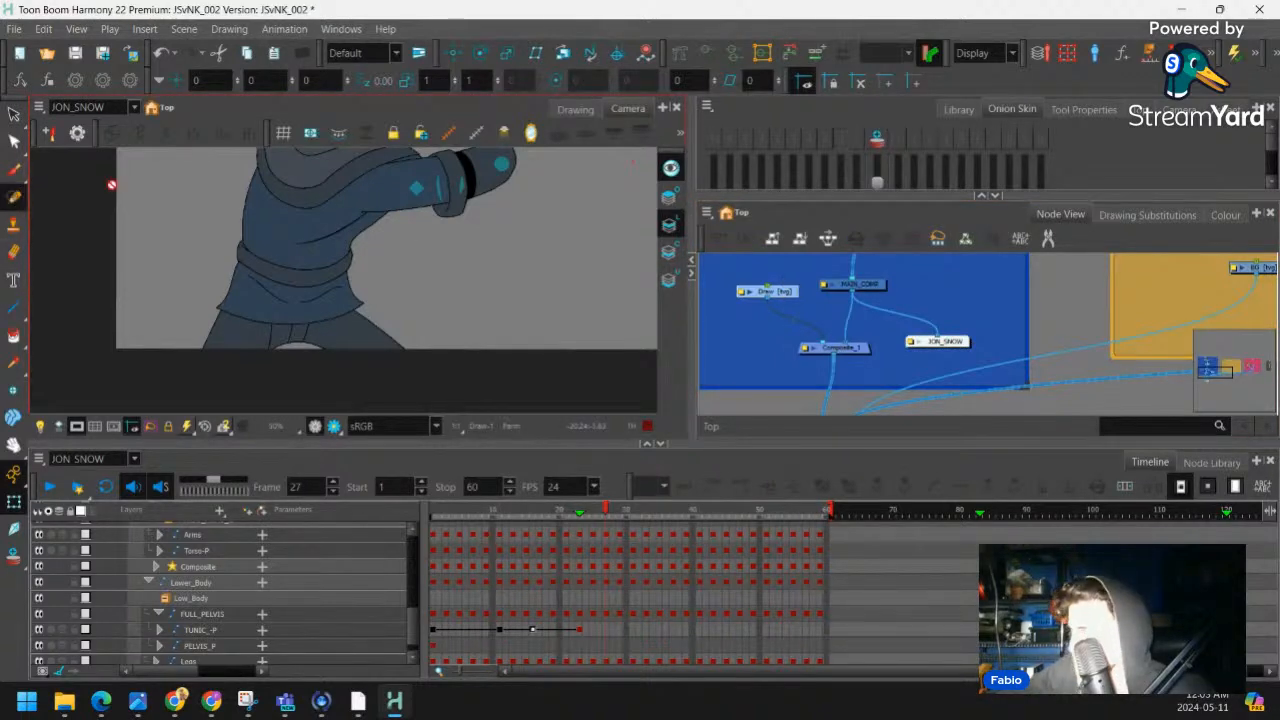
{"action": "scroll", "coordinate": [389, 260], "scroll_direction": "up", "scroll_amount": 3}
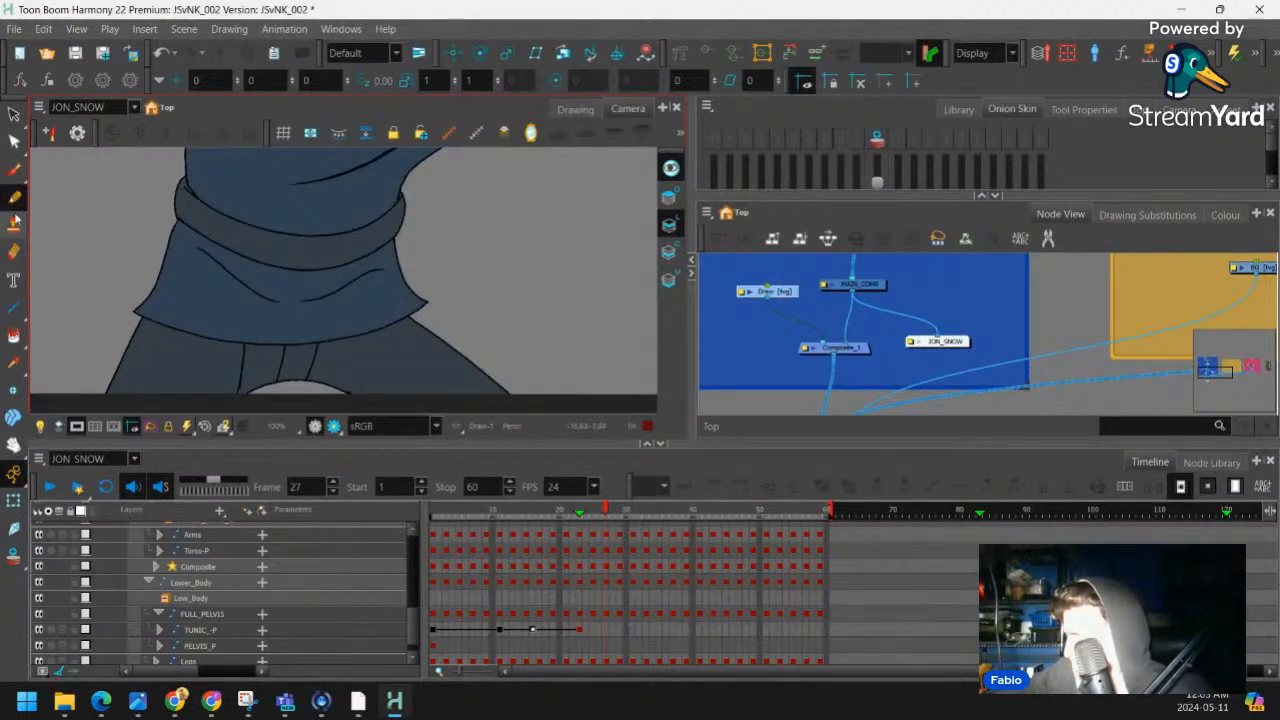
{"action": "left_click_drag", "start_coordinate": [785, 291], "coordinate": [781, 295]}
{"action": "left_click_drag", "start_coordinate": [858, 351], "coordinate": [847, 360]}
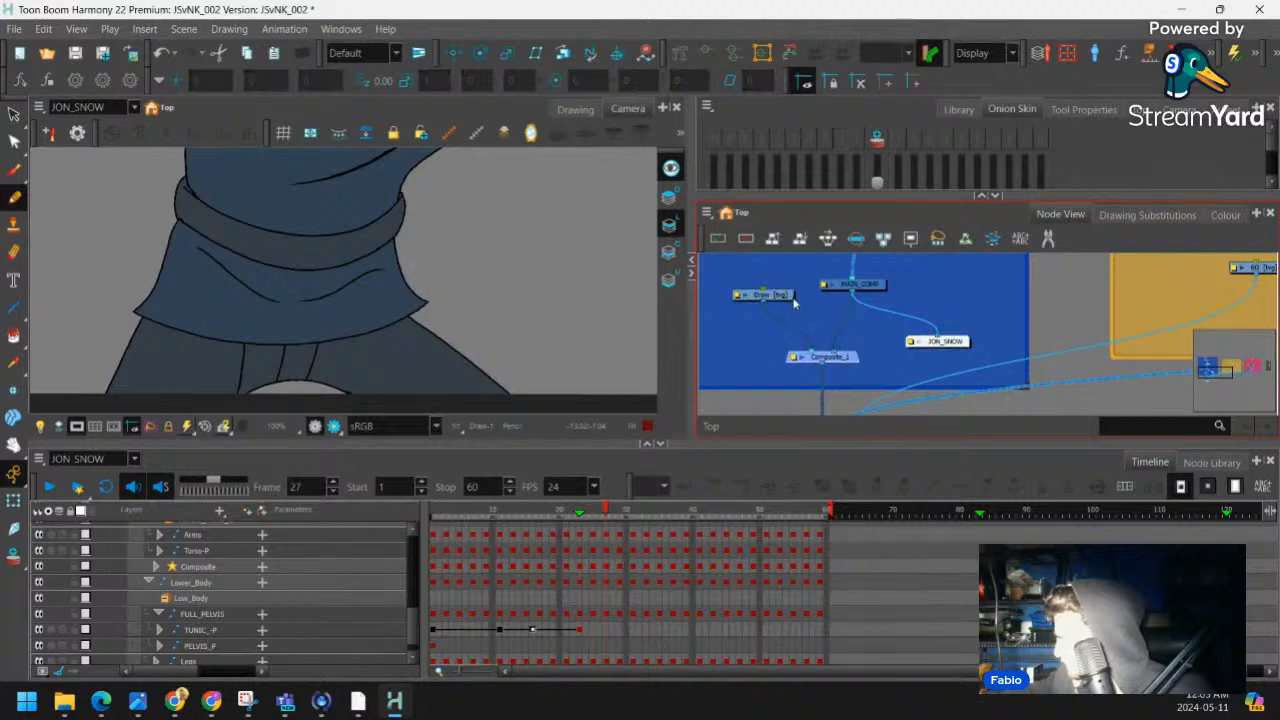
{"action": "left_click", "coordinate": [782, 295]}
{"action": "mouse_move", "coordinate": [951, 303]}
{"action": "left_mouse_down"}
{"action": "mouse_move", "coordinate": [924, 275]}
{"action": "mouse_move", "coordinate": [902, 365]}
{"action": "left_mouse_up"}
{"action": "left_click_drag", "start_coordinate": [795, 335], "coordinate": [911, 329]}
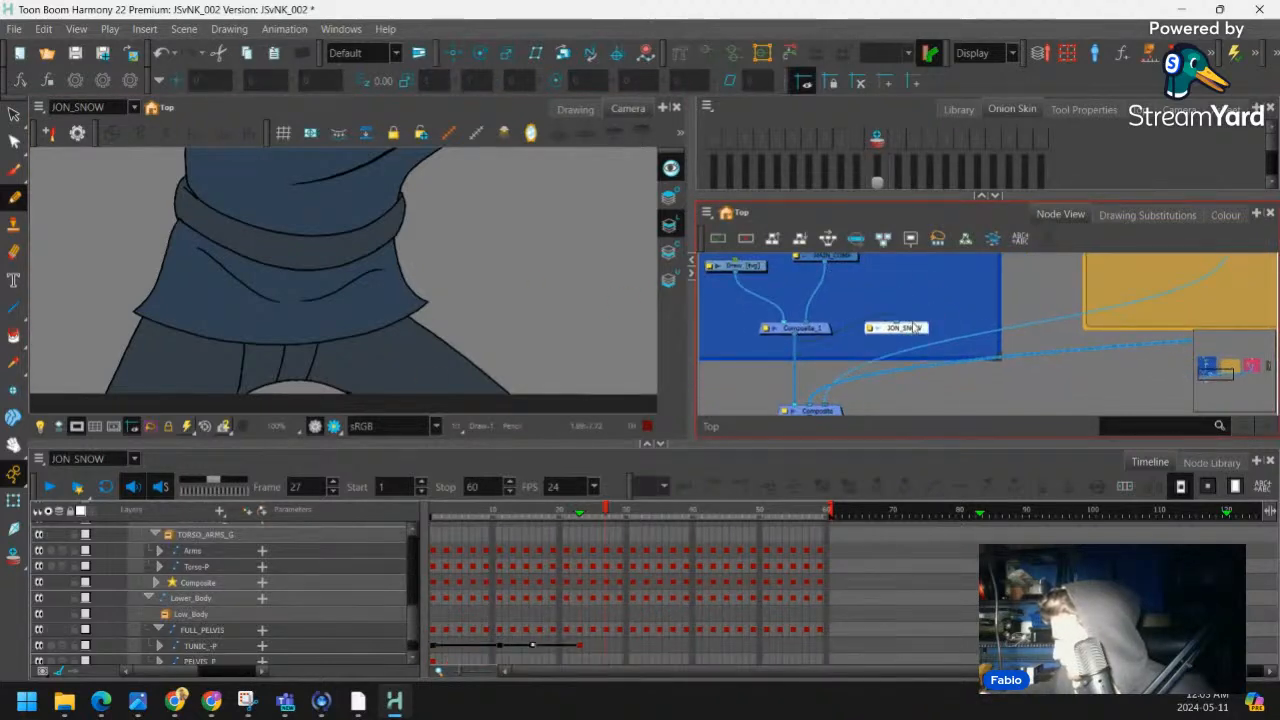
{"action": "left_click_drag", "start_coordinate": [734, 305], "coordinate": [737, 339]}
{"action": "left_click", "coordinate": [739, 299]}
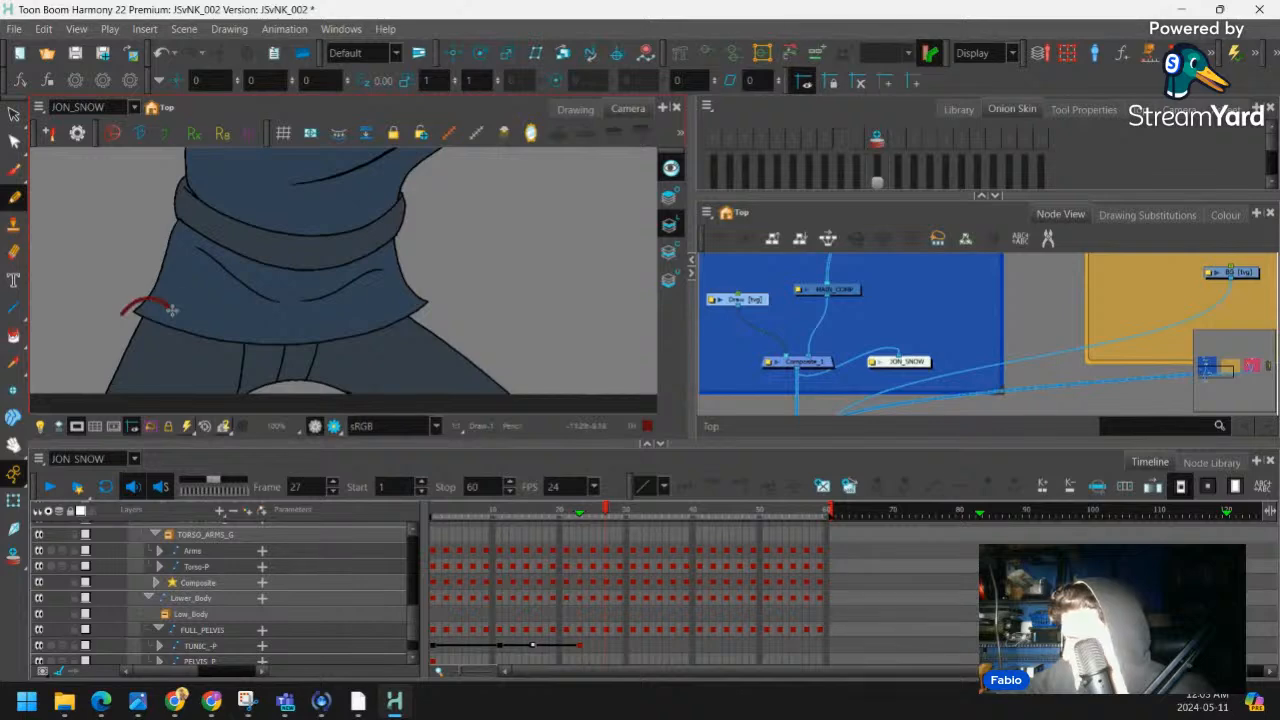
Undo the test pencil strokes at the tunic's hem corners and set the Draw layer's Z position to 0.1 forward
{"action": "left_click_drag", "start_coordinate": [316, 335], "coordinate": [430, 299]}
{"action": "key", "text": "ctrl+z"}
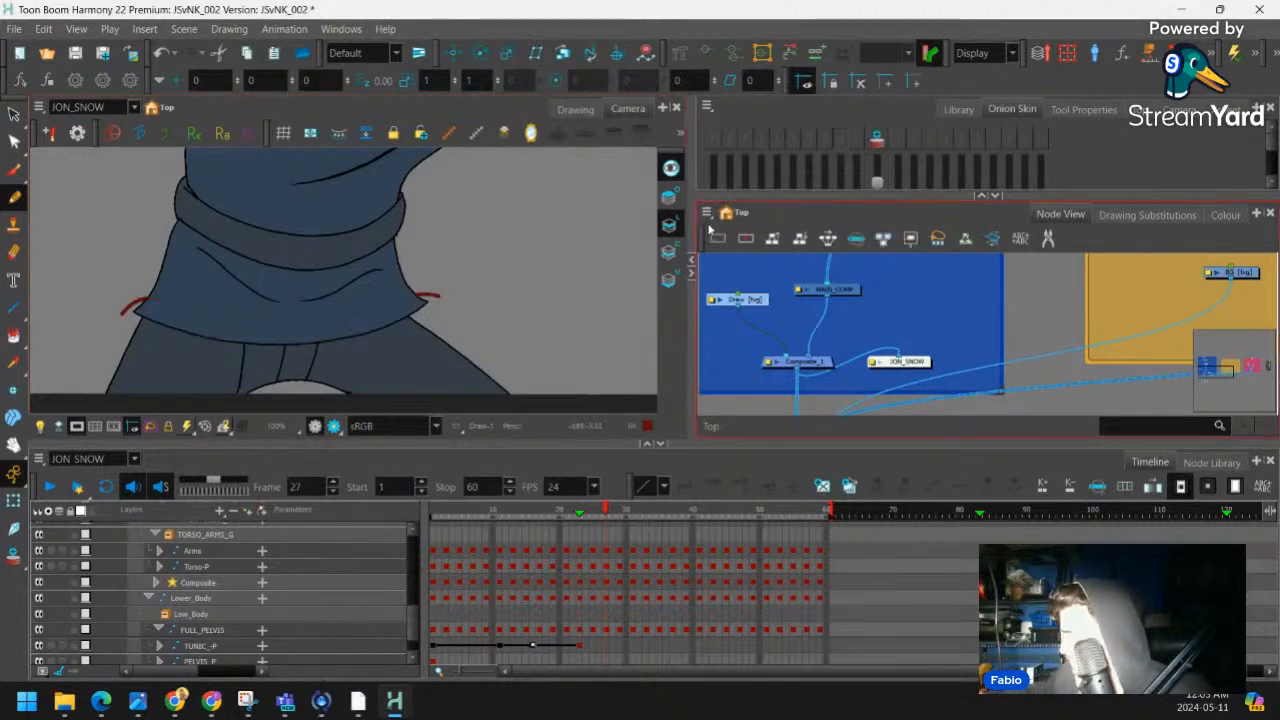
{"action": "double_click", "coordinate": [713, 301]}
{"action": "left_click", "coordinate": [600, 396]}
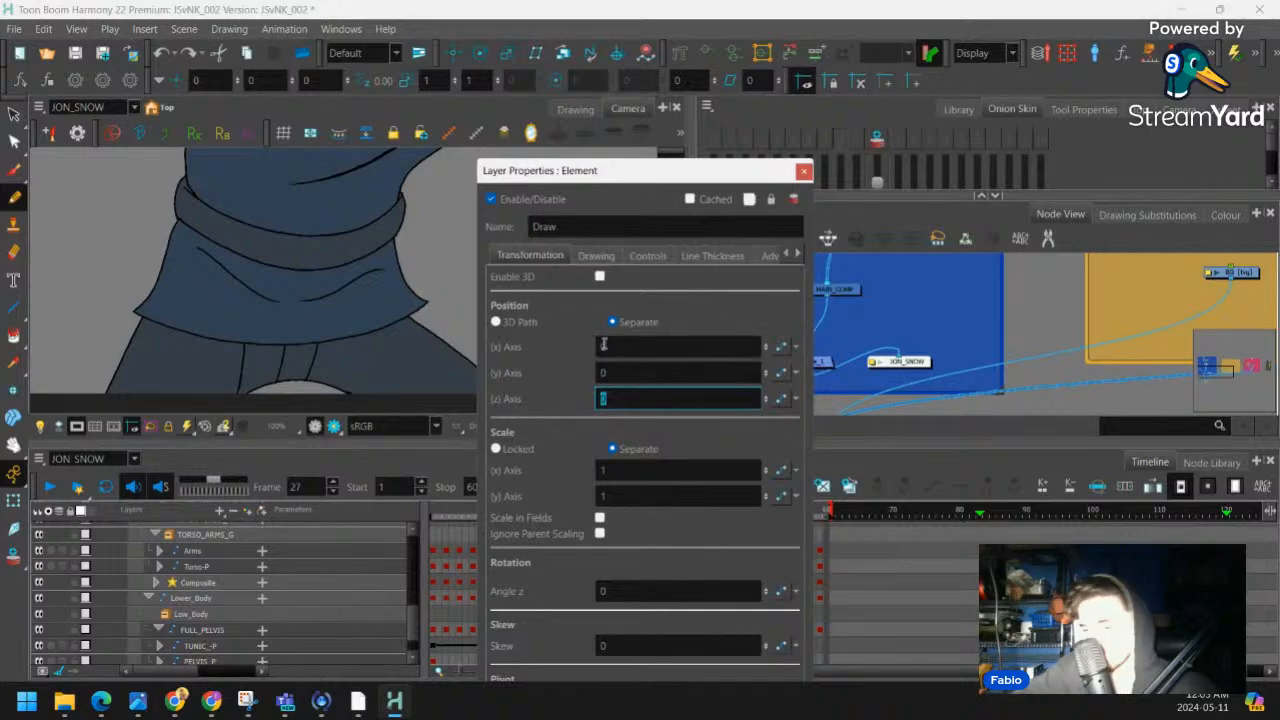
{"action": "left_click", "coordinate": [803, 171]}
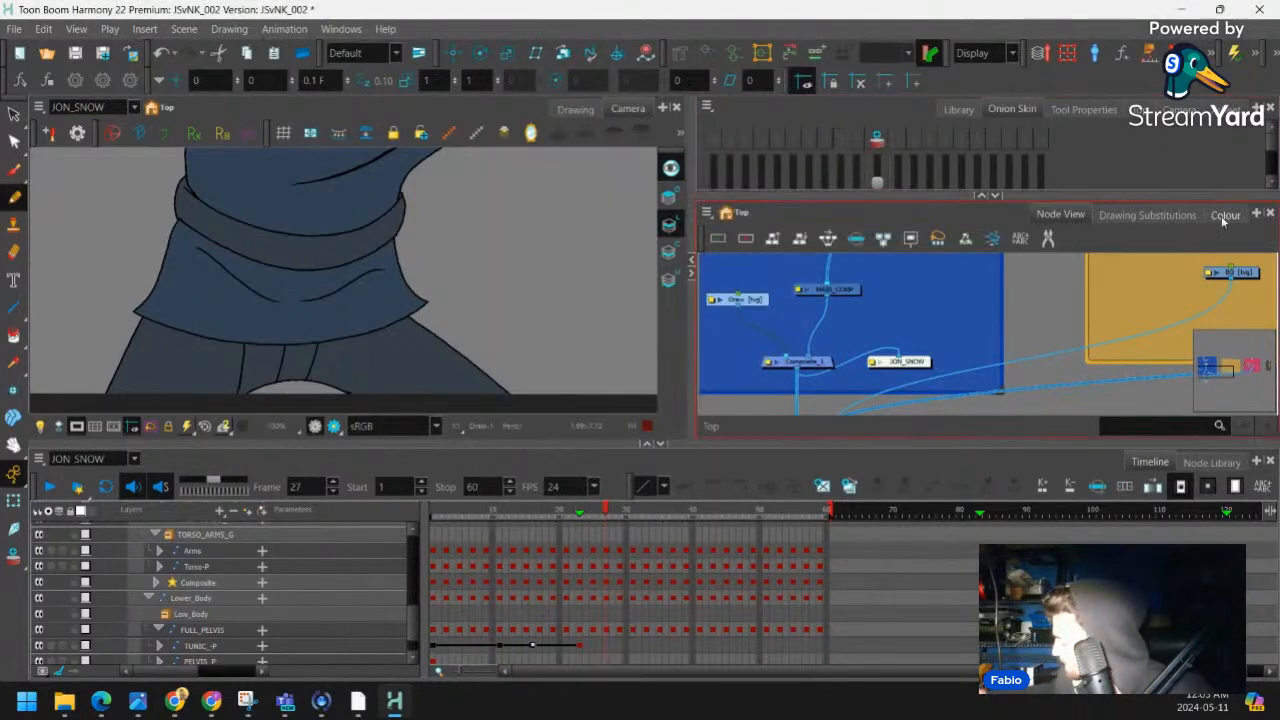
Choose the Red swatch from the JSvNK_001 palette as the drawing colour
{"action": "left_click", "coordinate": [1234, 214]}
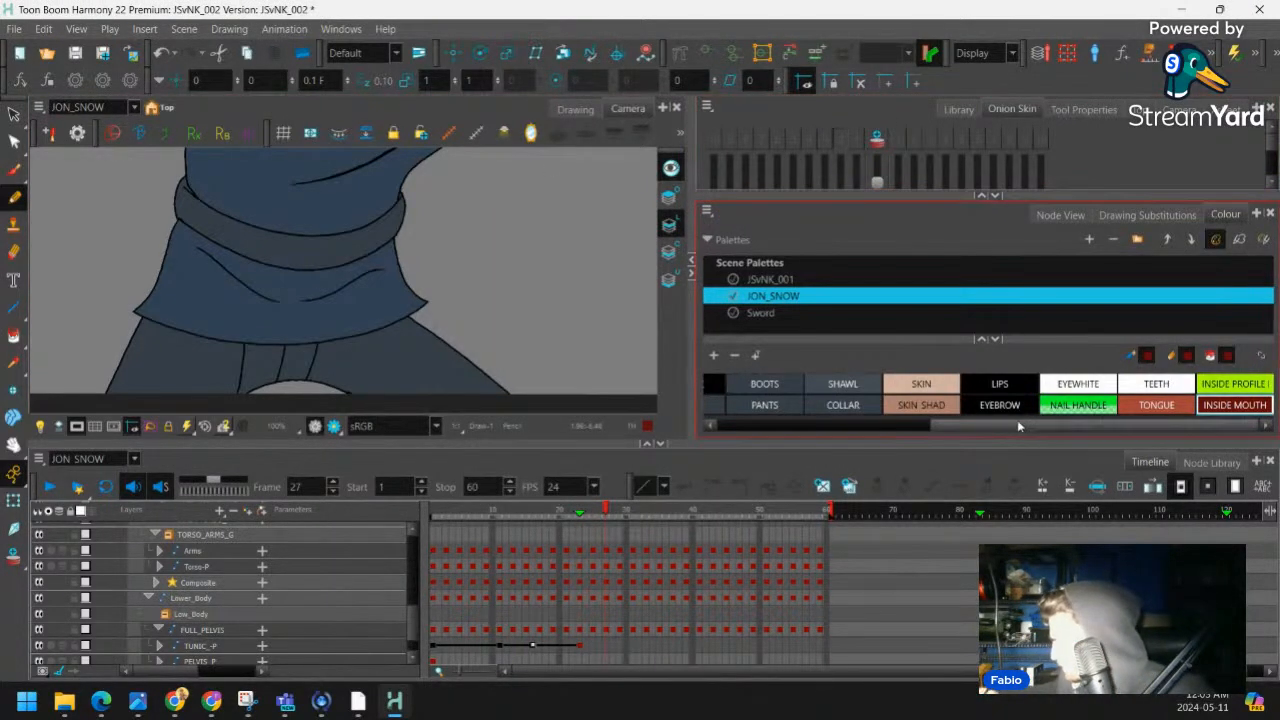
{"action": "left_click_drag", "start_coordinate": [1146, 425], "coordinate": [888, 440]}
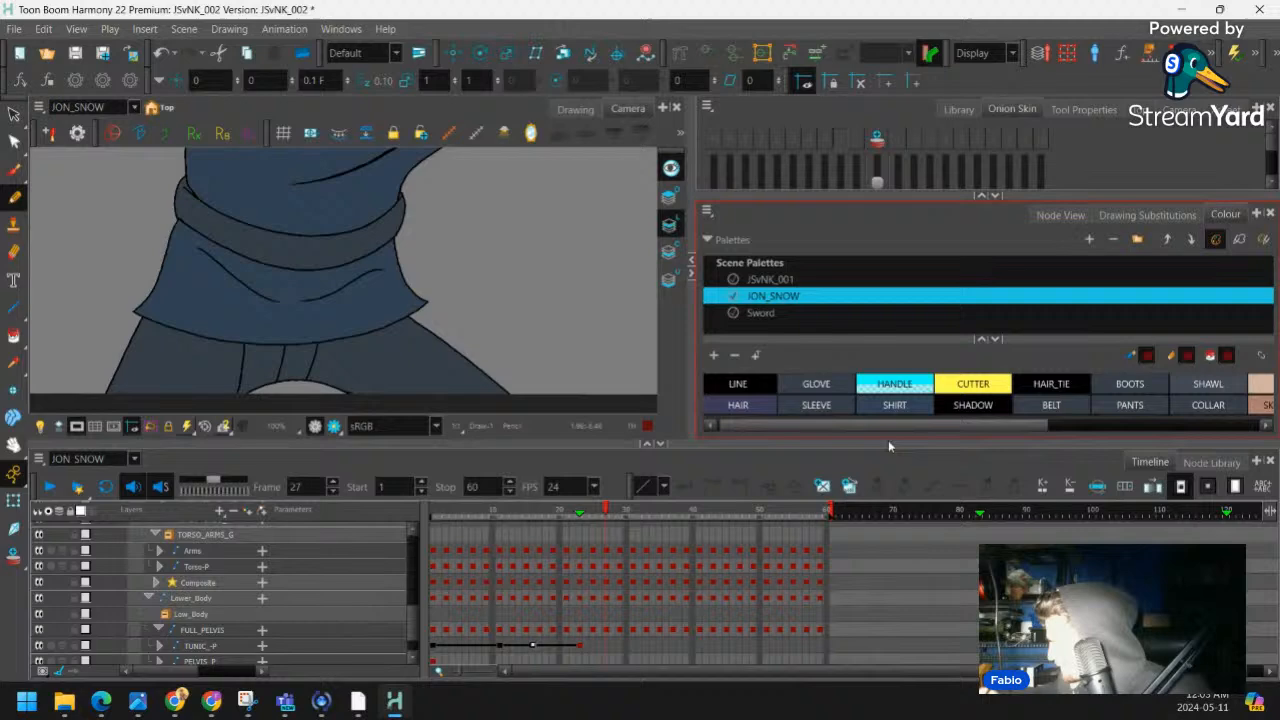
{"action": "left_click", "coordinate": [770, 282]}
{"action": "left_click", "coordinate": [792, 387]}
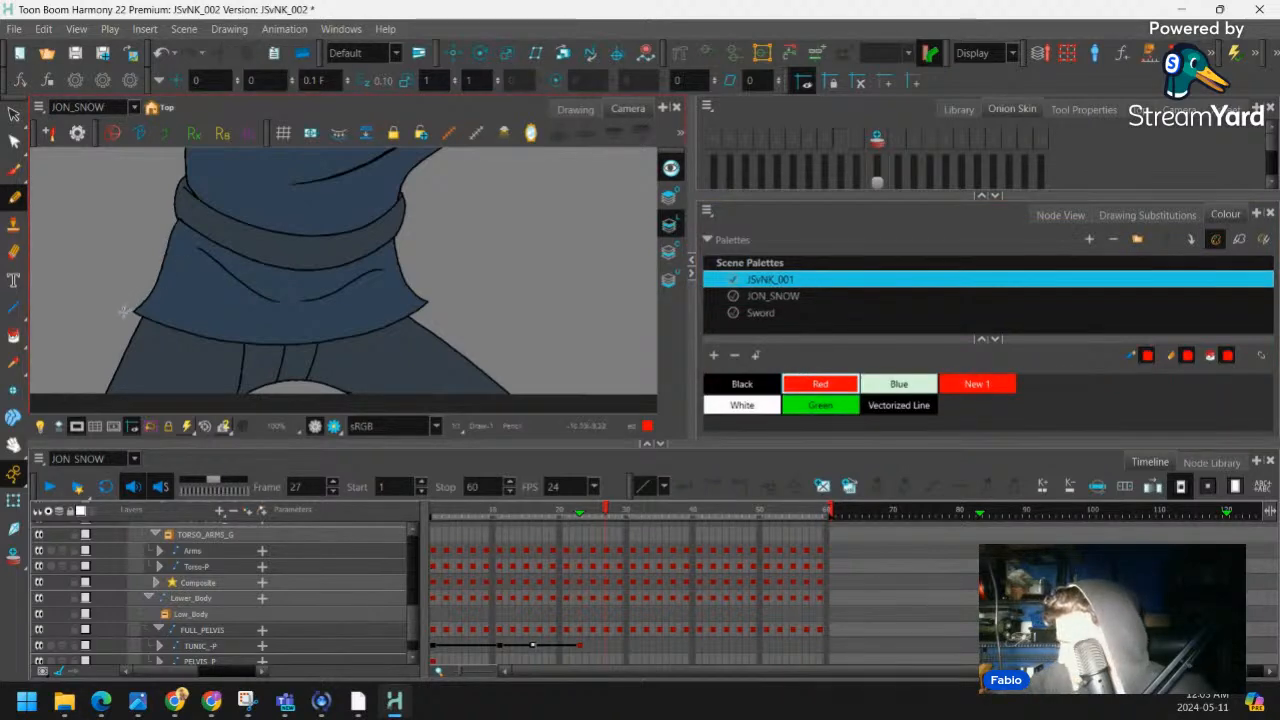
Undo the first red stroke and redraw a wavy guide line across the tunic's hem, extending past both corners
{"action": "mouse_move", "coordinate": [197, 338]}
{"action": "left_mouse_down"}
{"action": "mouse_move", "coordinate": [232, 343]}
{"action": "mouse_move", "coordinate": [316, 317]}
{"action": "left_mouse_up"}
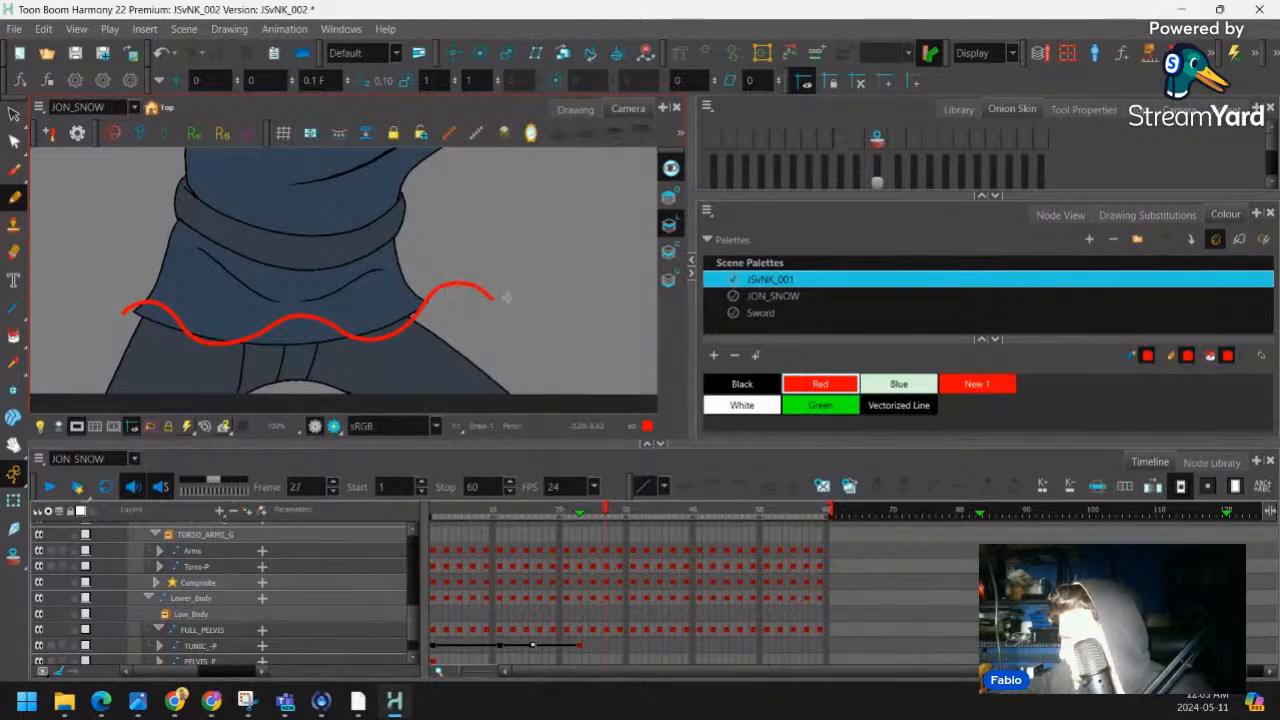
{"action": "key", "text": "ctrl+z"}
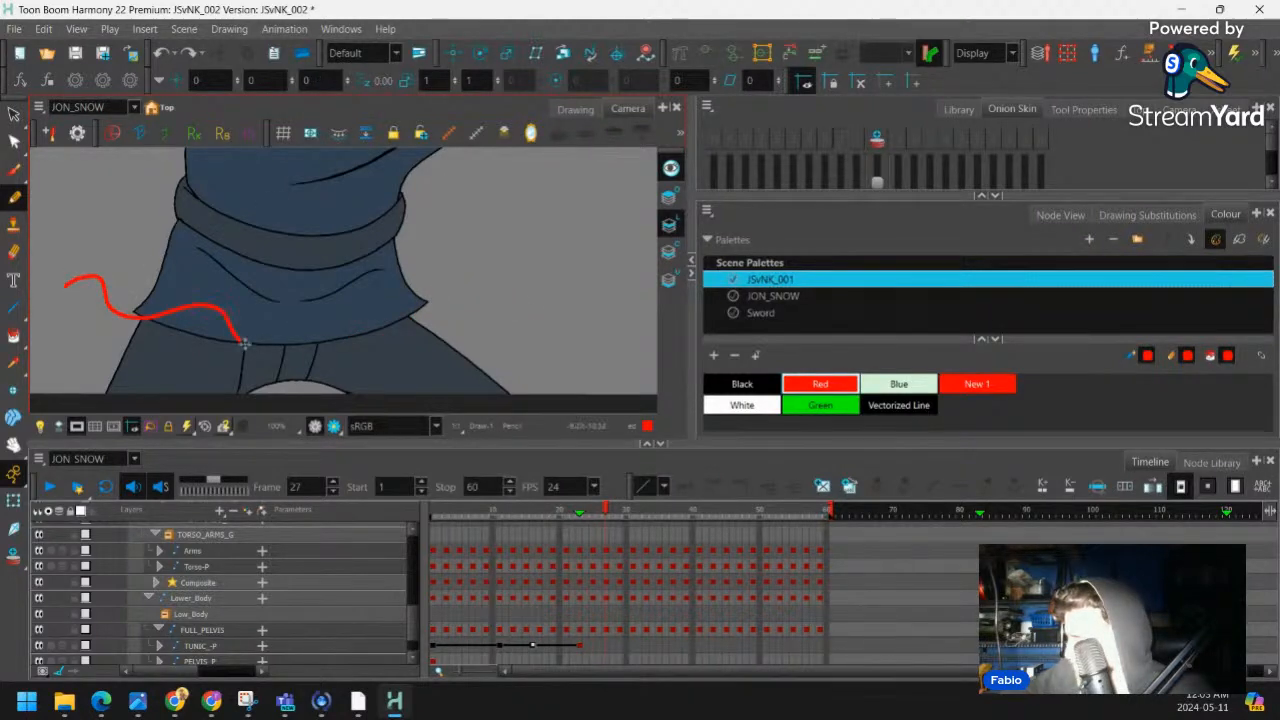
{"action": "left_click_drag", "start_coordinate": [437, 312], "coordinate": [523, 274]}
{"action": "key", "text": "1"}
{"action": "key", "text": "1"}
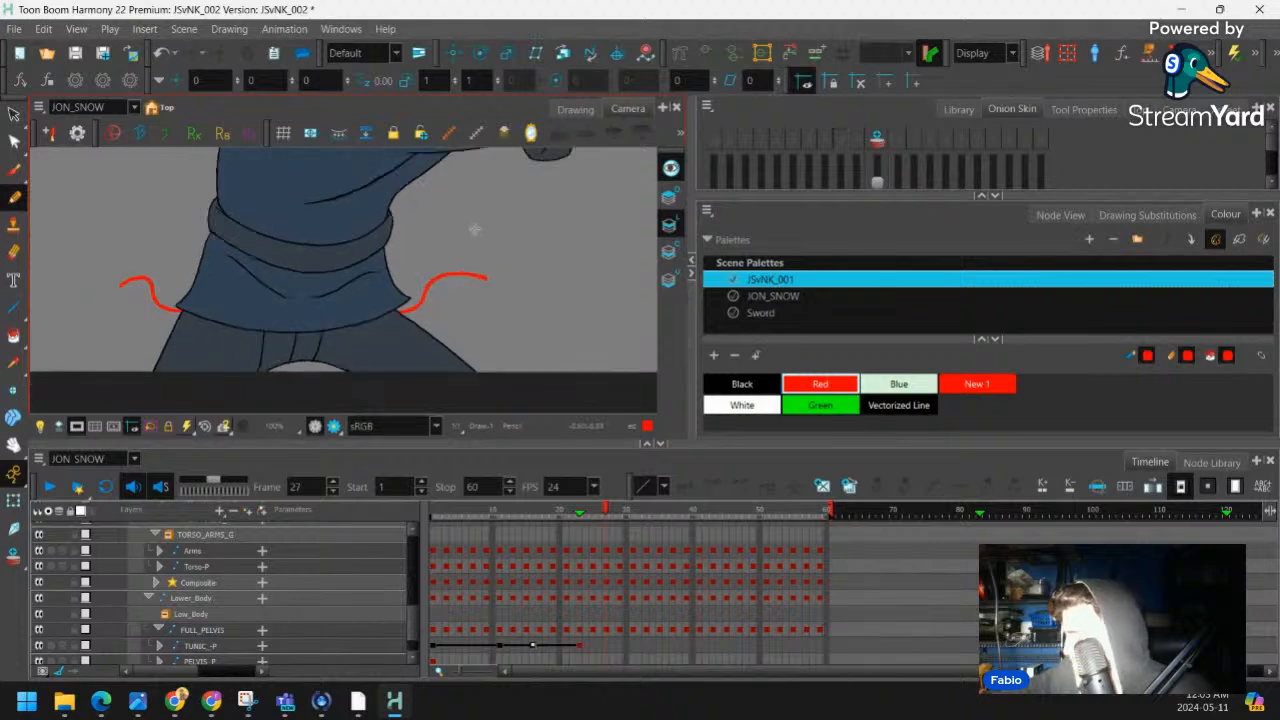
Set the Draw layer's Z-axis position to 0.1 F in its layer properties
{"action": "left_click", "coordinate": [1059, 215]}
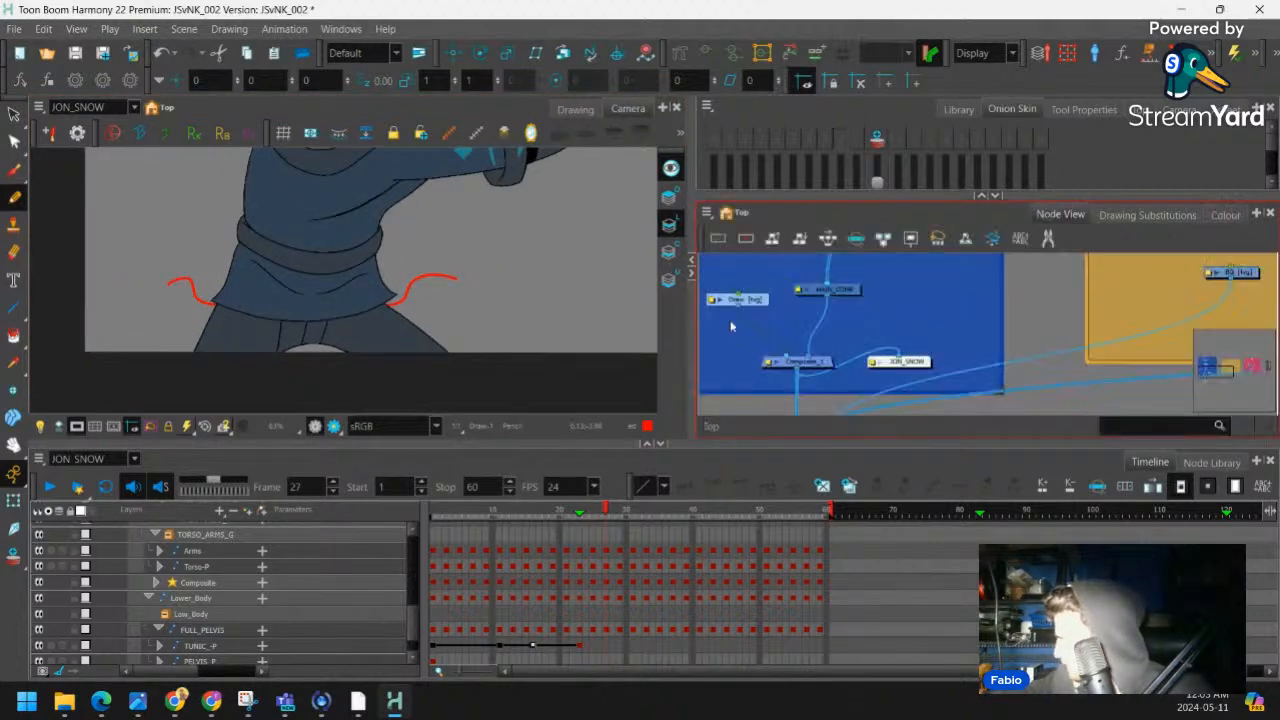
{"action": "left_click", "coordinate": [711, 300]}
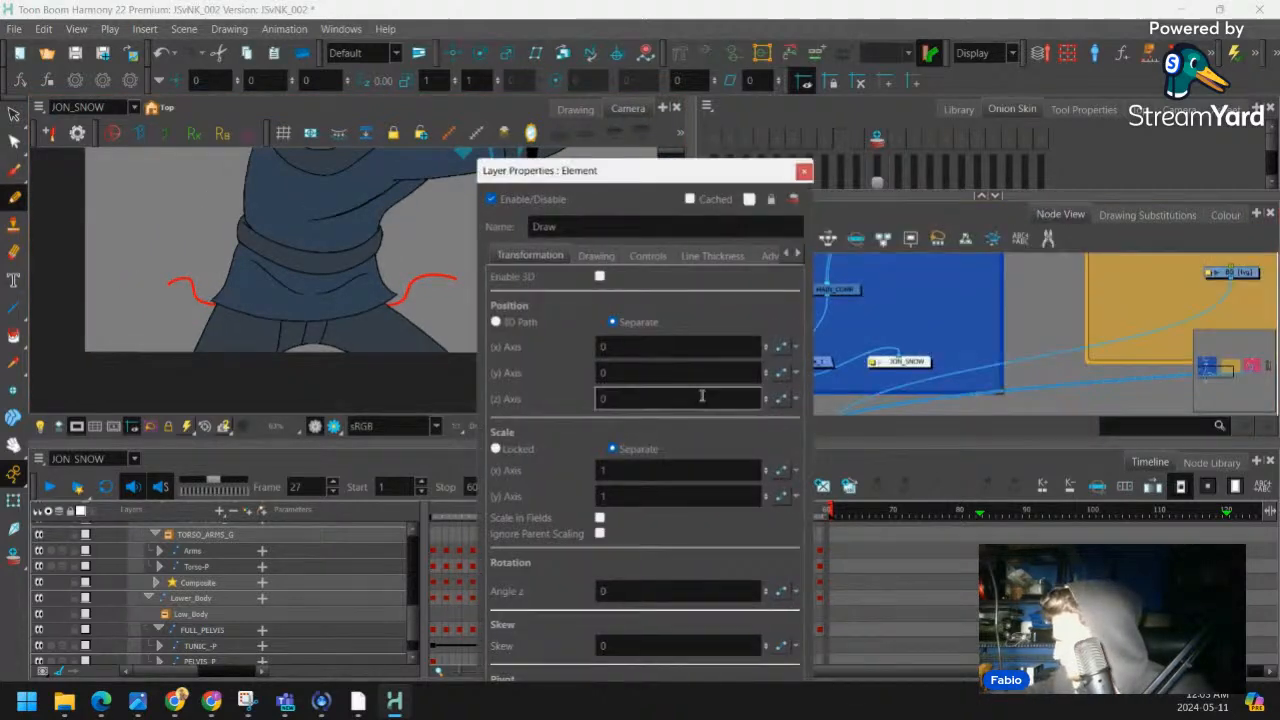
{"action": "left_click", "coordinate": [621, 396]}
{"action": "type", "text": "0.1 F"}
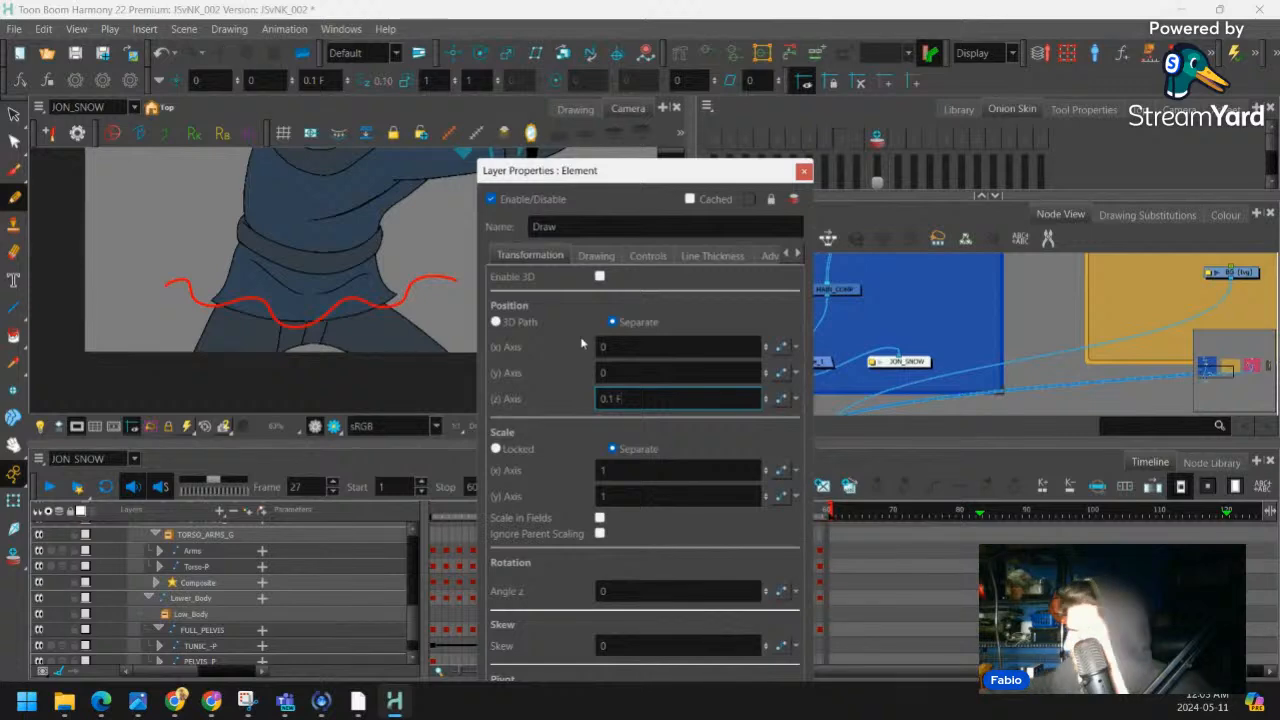
{"action": "left_click", "coordinate": [803, 172]}
{"action": "scroll", "coordinate": [334, 294], "scroll_direction": "up", "scroll_amount": 3}
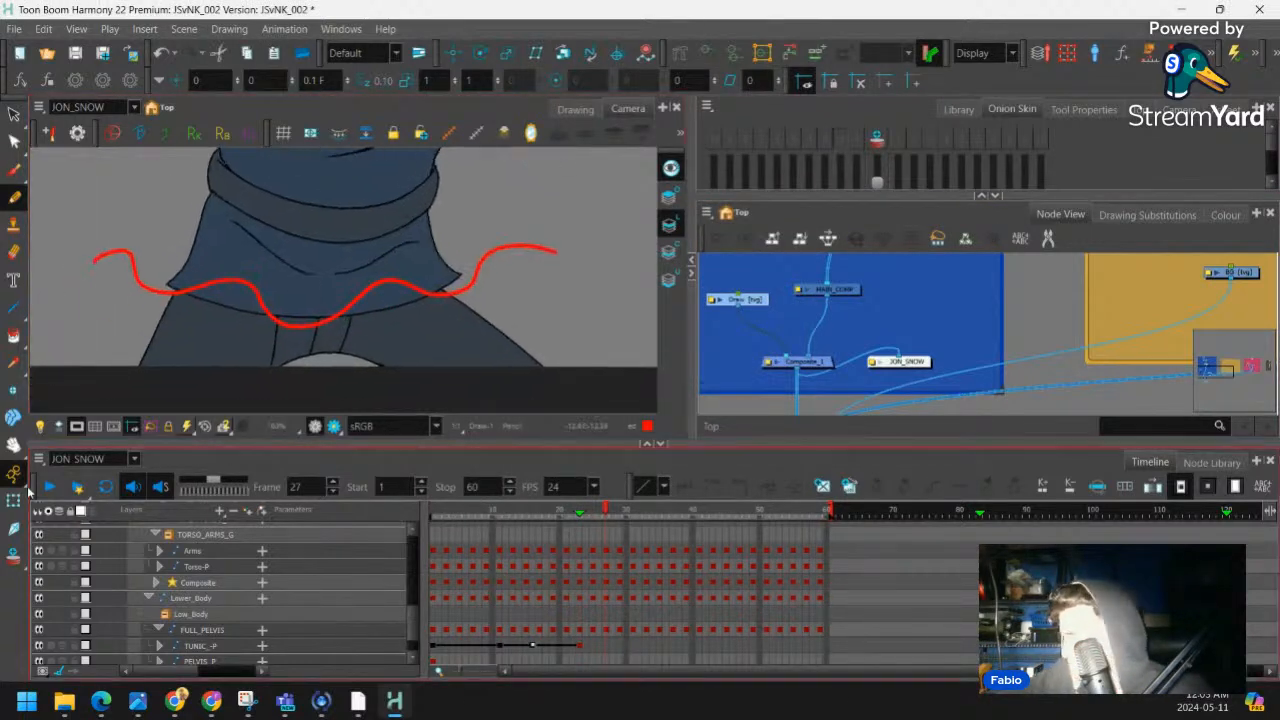
Select the tunic with the Transform tool and clear its existing animation keyframes on the TUNIC_-P layer
{"action": "left_click", "coordinate": [14, 500]}
{"action": "left_click", "coordinate": [300, 266]}
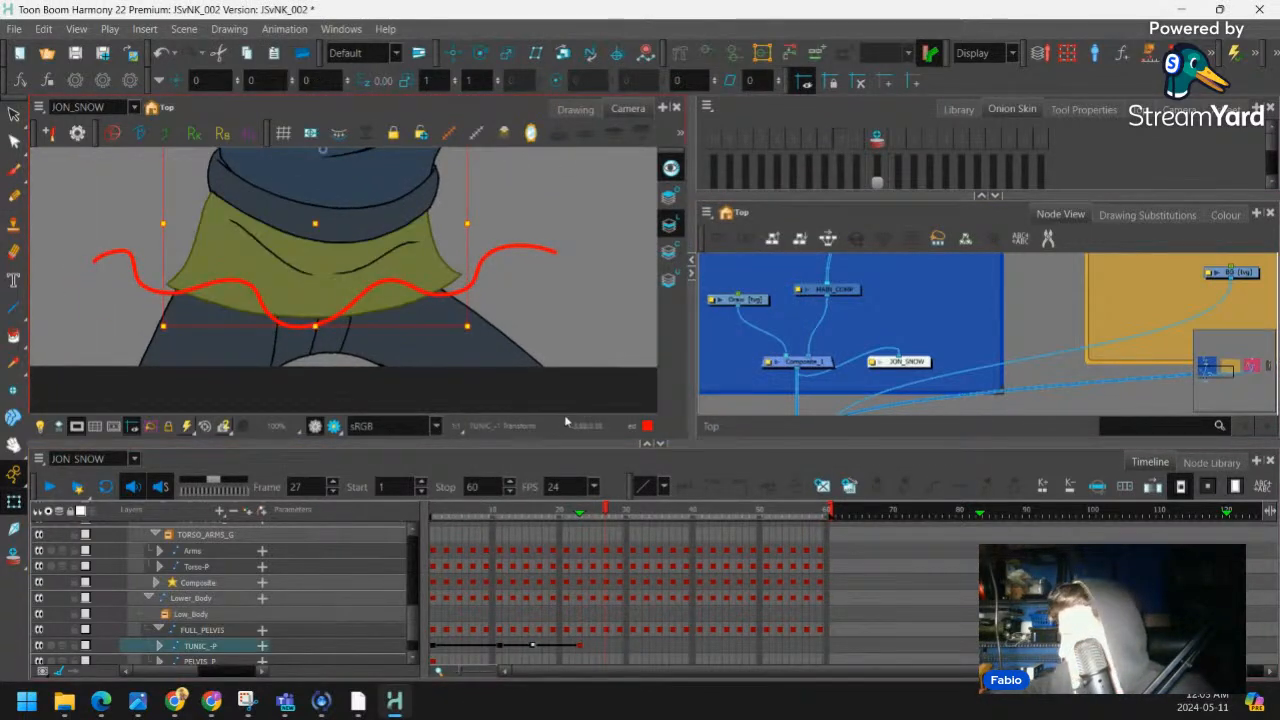
{"action": "left_click", "coordinate": [434, 646]}
{"action": "mouse_move", "coordinate": [446, 514]}
{"action": "left_mouse_down"}
{"action": "mouse_move", "coordinate": [526, 511]}
{"action": "mouse_move", "coordinate": [458, 524]}
{"action": "left_mouse_up"}
{"action": "left_click", "coordinate": [503, 643]}
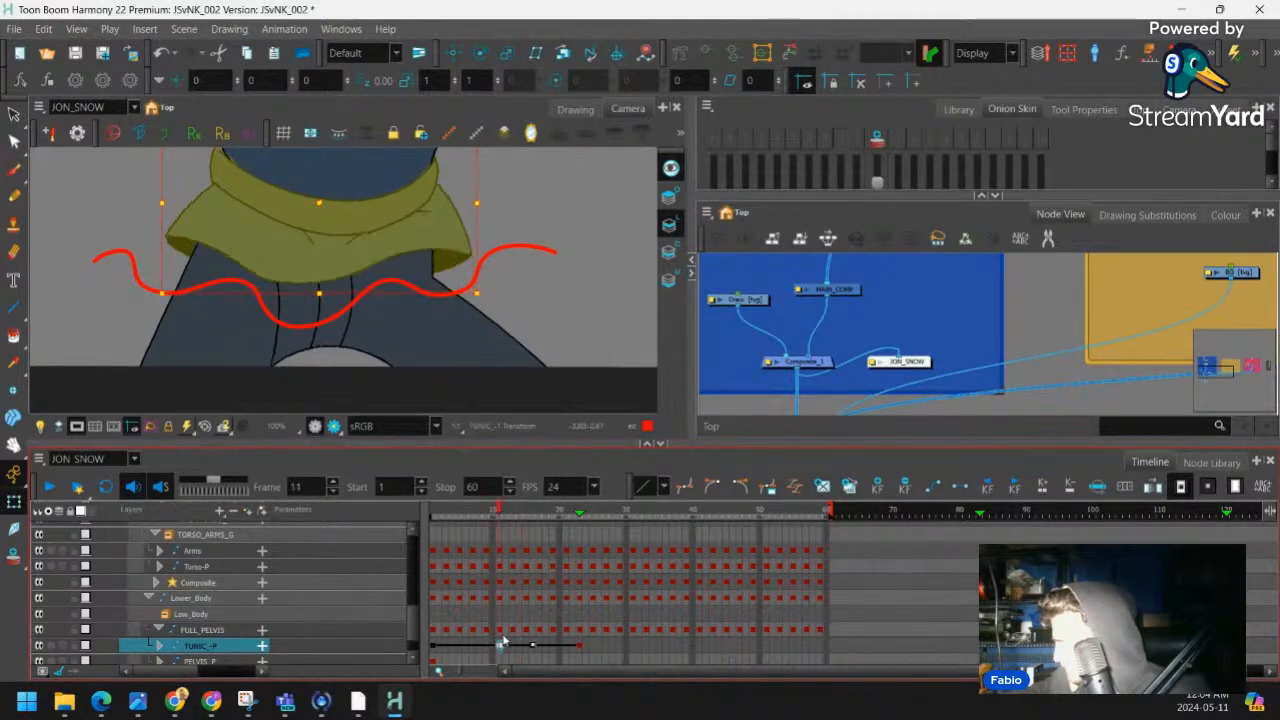
{"action": "key", "text": "bracketright"}
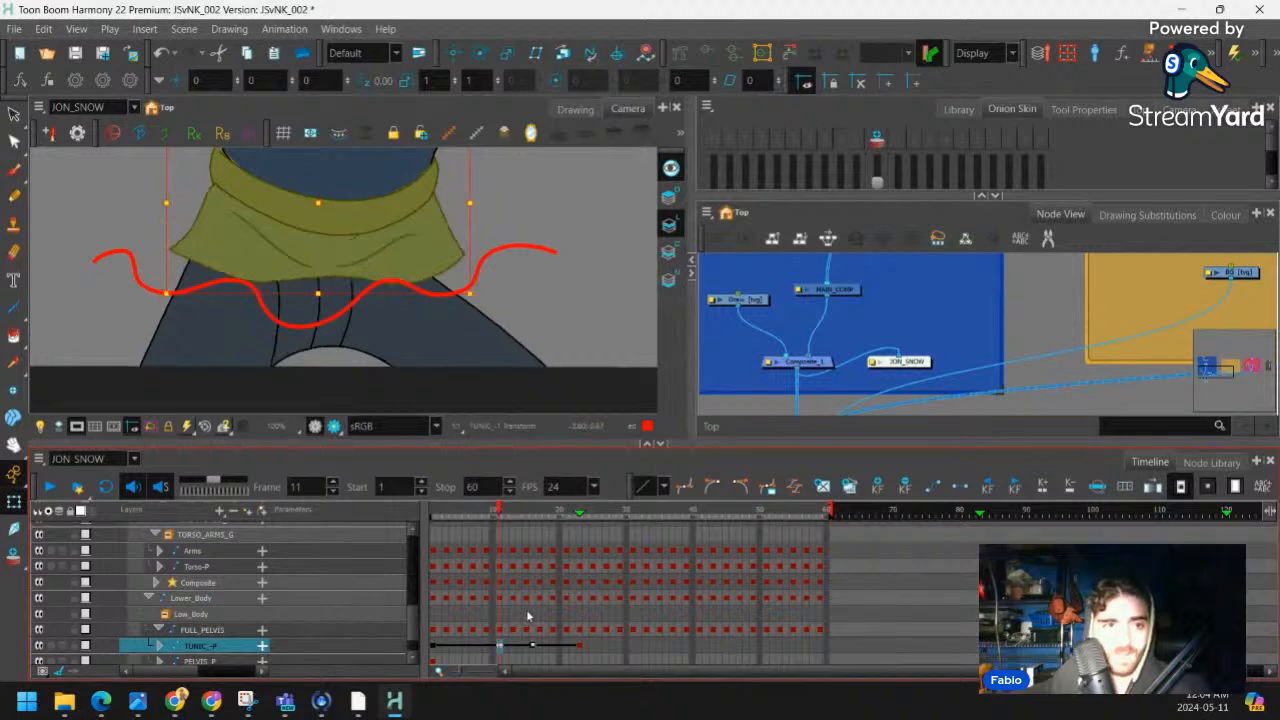
{"action": "left_click", "coordinate": [581, 648]}
{"action": "key", "text": "F7"}
{"action": "left_click", "coordinate": [533, 646]}
{"action": "key", "text": "F7"}
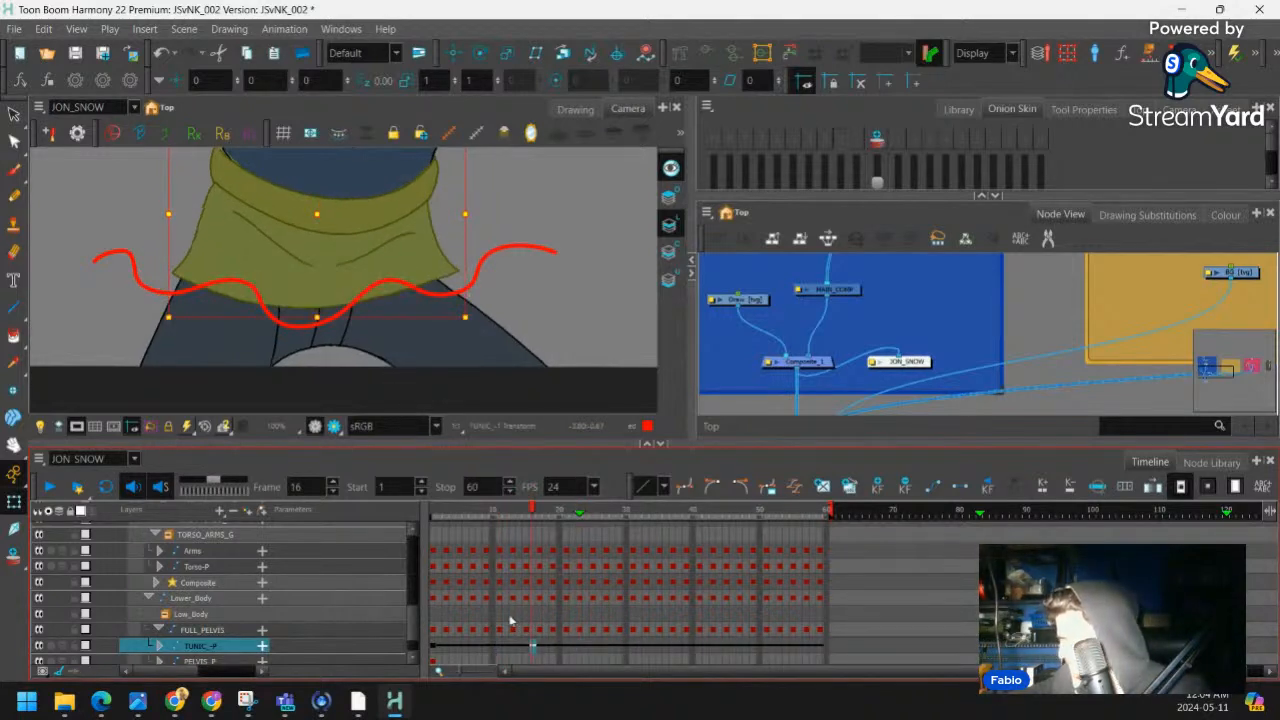
{"action": "left_click", "coordinate": [433, 648]}
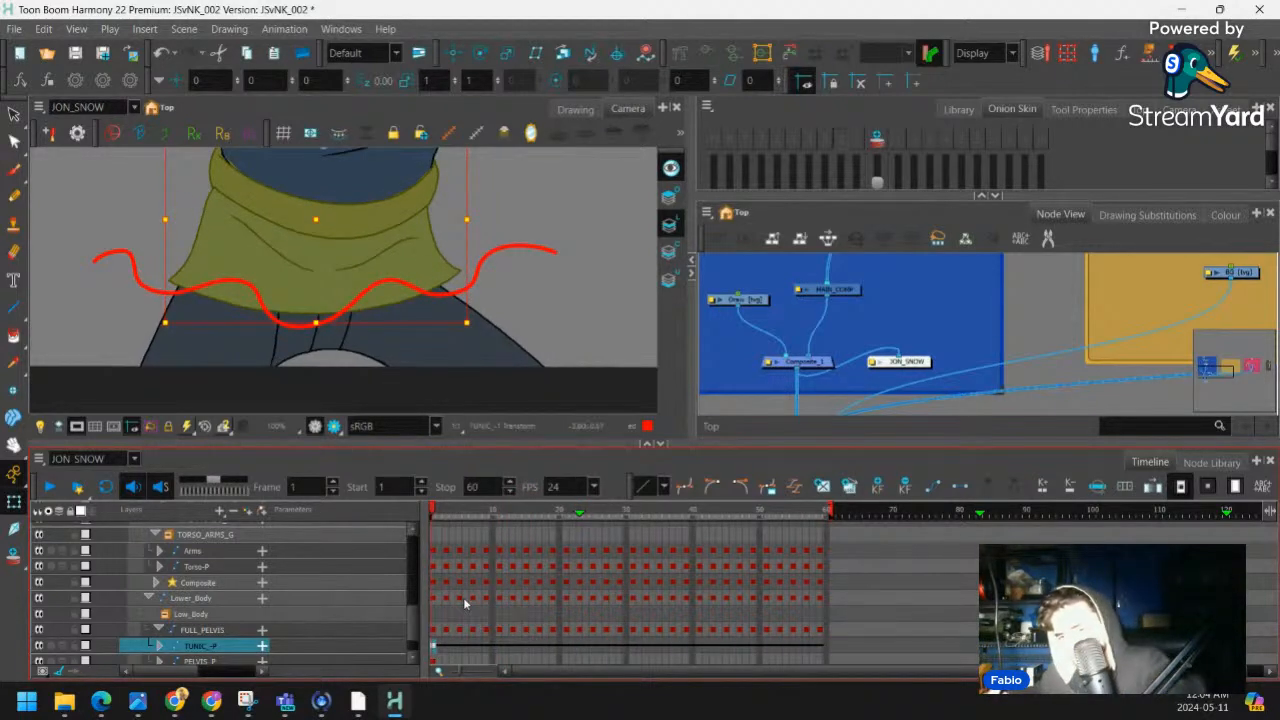
Add a TUNIC_-P keyframe at frame 9 and show the tunic's deformation controls
{"action": "left_click_drag", "start_coordinate": [446, 516], "coordinate": [491, 581]}
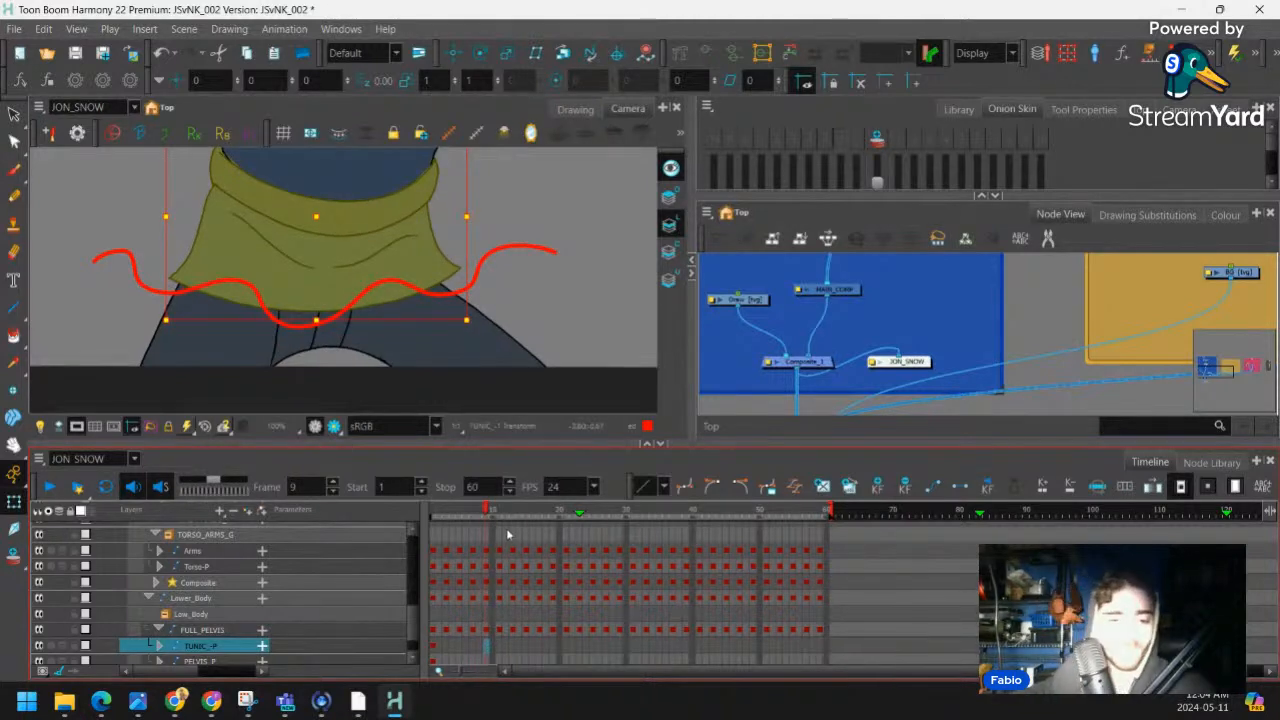
{"action": "key", "text": "F6"}
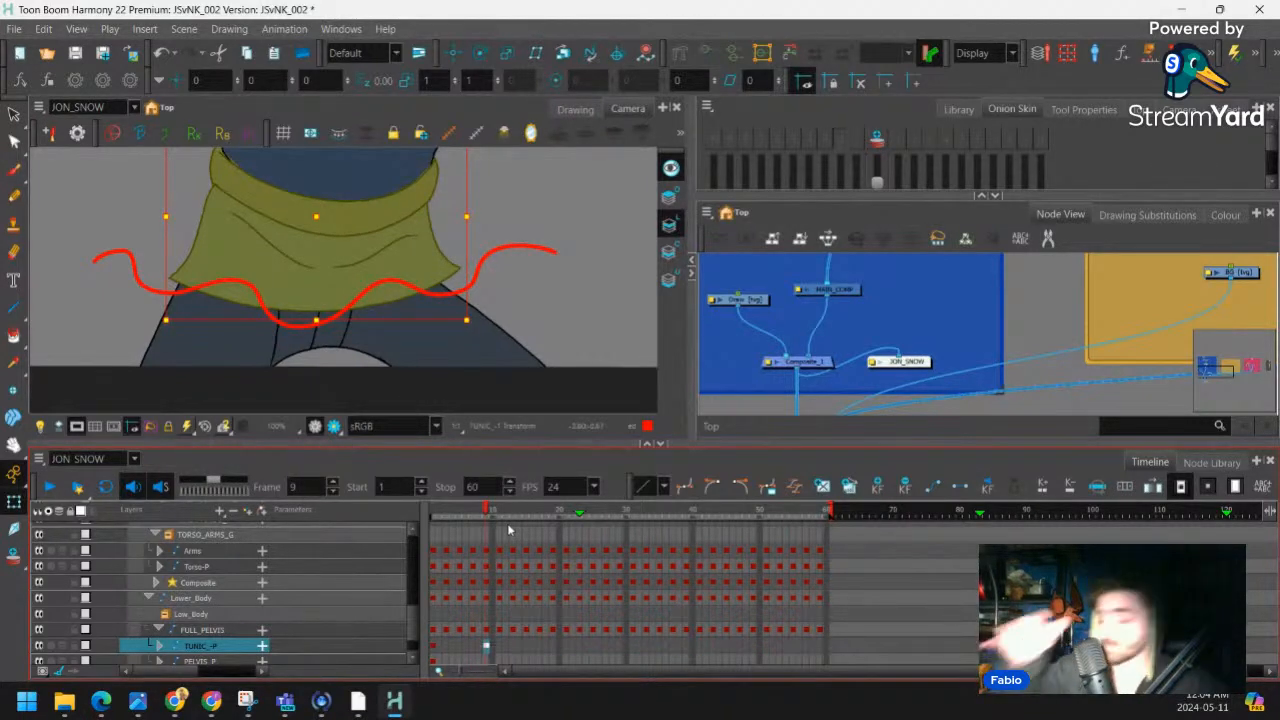
{"action": "left_click", "coordinate": [503, 249]}
{"action": "left_click_drag", "start_coordinate": [407, 242], "coordinate": [450, 237]}
{"action": "left_click", "coordinate": [450, 237]}
{"action": "scroll", "coordinate": [371, 277], "scroll_direction": "up", "scroll_amount": 4}
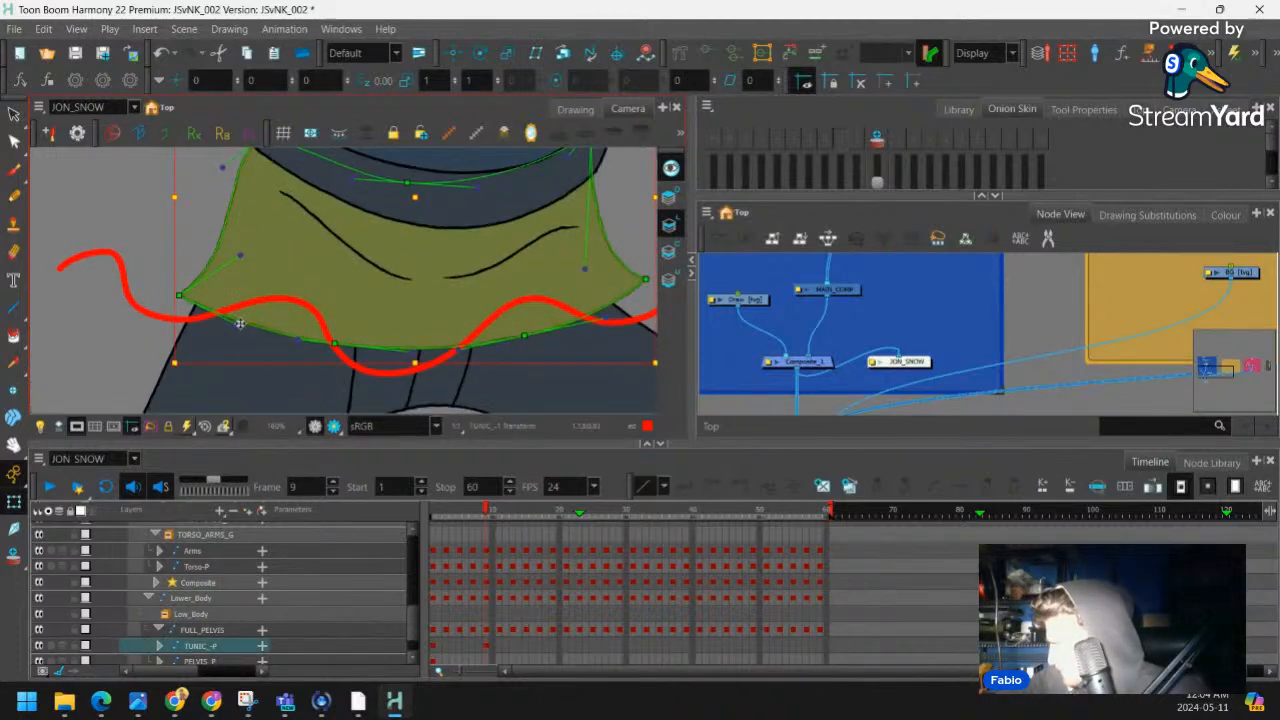
Bend the left half of the tunic's hem along the red guide by moving its corner, lower point and handles
{"action": "left_click_drag", "start_coordinate": [240, 323], "coordinate": [262, 277]}
{"action": "left_click_drag", "start_coordinate": [180, 295], "coordinate": [172, 308]}
{"action": "left_click_drag", "start_coordinate": [233, 268], "coordinate": [231, 235]}
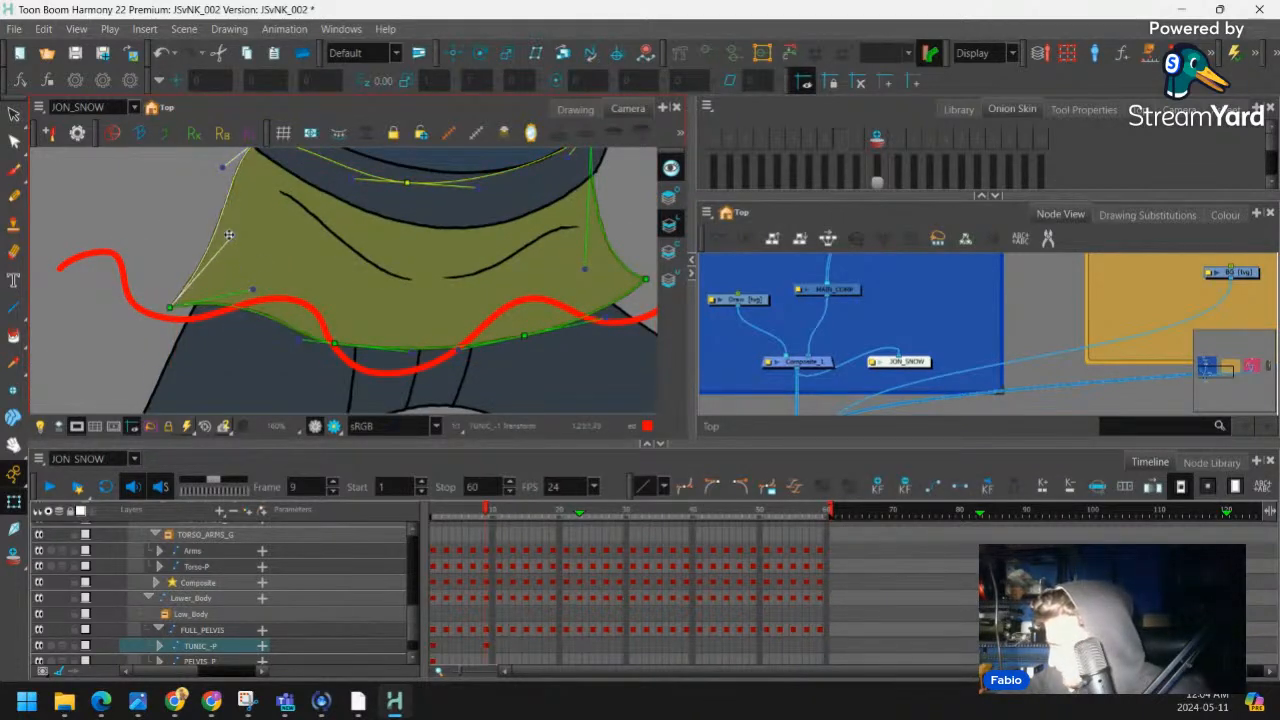
{"action": "left_click_drag", "start_coordinate": [171, 306], "coordinate": [169, 285]}
{"action": "left_click_drag", "start_coordinate": [231, 214], "coordinate": [231, 203]}
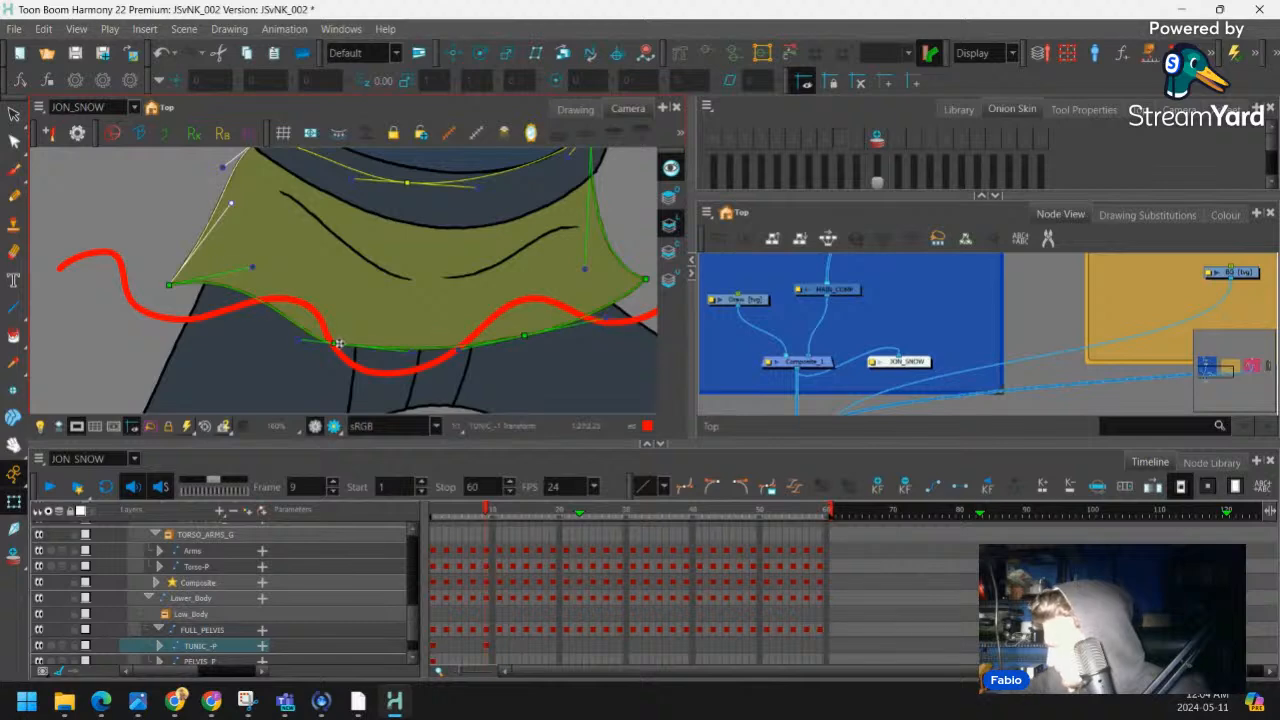
{"action": "left_click_drag", "start_coordinate": [339, 343], "coordinate": [358, 366]}
{"action": "left_click_drag", "start_coordinate": [253, 267], "coordinate": [301, 237]}
{"action": "left_click_drag", "start_coordinate": [399, 299], "coordinate": [321, 281]}
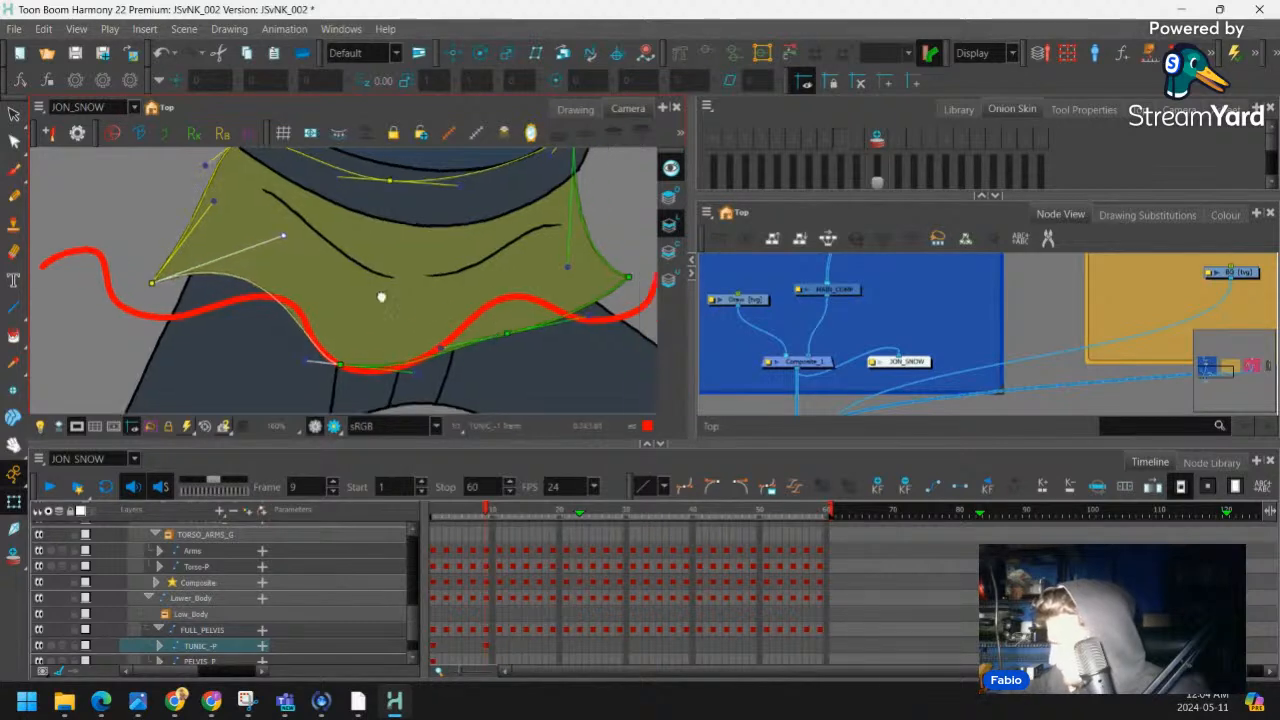
Raise the right half of the tunic's hem to the guide's crest and adjust its corner and curve handles
{"action": "left_click_drag", "start_coordinate": [449, 319], "coordinate": [439, 271]}
{"action": "left_click_drag", "start_coordinate": [567, 262], "coordinate": [577, 293]}
{"action": "left_click_drag", "start_coordinate": [515, 244], "coordinate": [455, 264]}
{"action": "left_click_drag", "start_coordinate": [352, 356], "coordinate": [294, 348]}
{"action": "left_click_drag", "start_coordinate": [455, 268], "coordinate": [539, 250]}
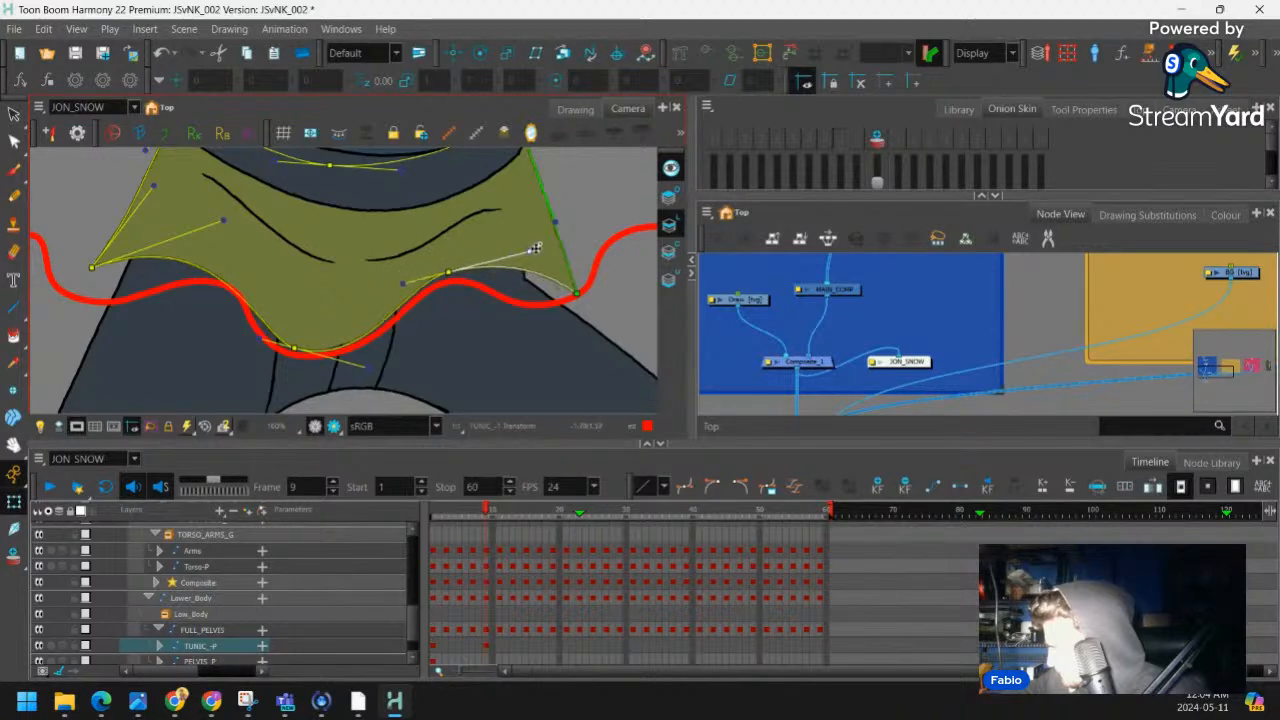
{"action": "left_click_drag", "start_coordinate": [405, 278], "coordinate": [398, 276]}
{"action": "left_click_drag", "start_coordinate": [225, 223], "coordinate": [240, 216]}
Fine-tune the position of the tunic hem's right corner point at frame 9
{"action": "left_click_drag", "start_coordinate": [576, 243], "coordinate": [465, 251]}
{"action": "left_click_drag", "start_coordinate": [465, 300], "coordinate": [439, 273]}
{"action": "key", "text": "2"}
{"action": "scroll", "coordinate": [486, 272], "scroll_direction": "up", "scroll_amount": 6}
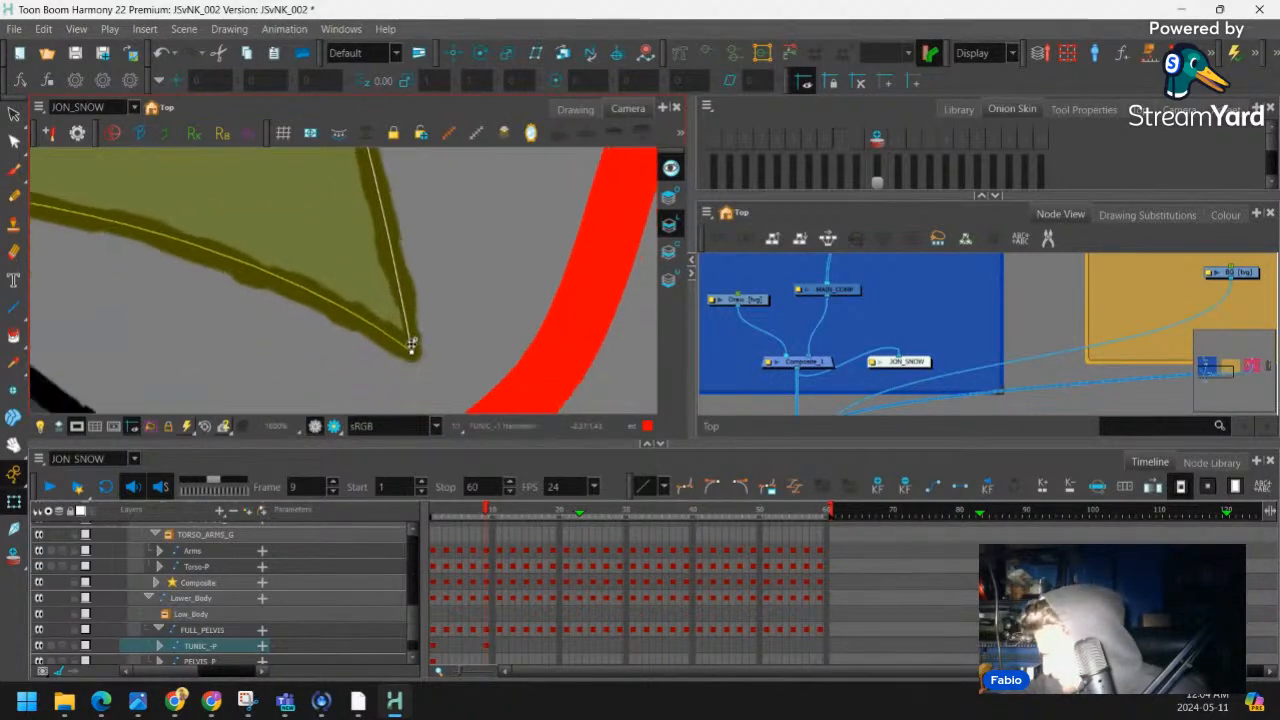
{"action": "mouse_move", "coordinate": [413, 352]}
{"action": "left_mouse_down"}
{"action": "mouse_move", "coordinate": [443, 306]}
{"action": "mouse_move", "coordinate": [404, 365]}
{"action": "left_mouse_up"}
{"action": "key", "text": "1"}
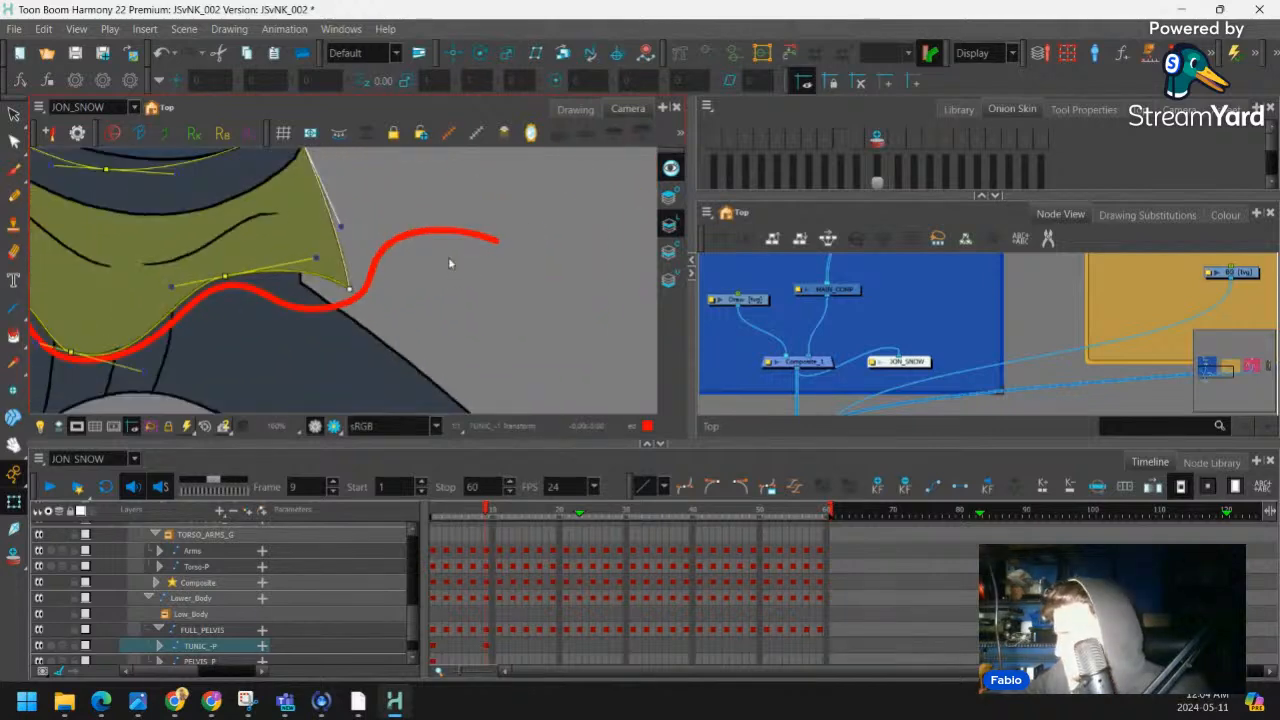
{"action": "scroll", "coordinate": [449, 263], "scroll_direction": "down", "scroll_amount": 2}
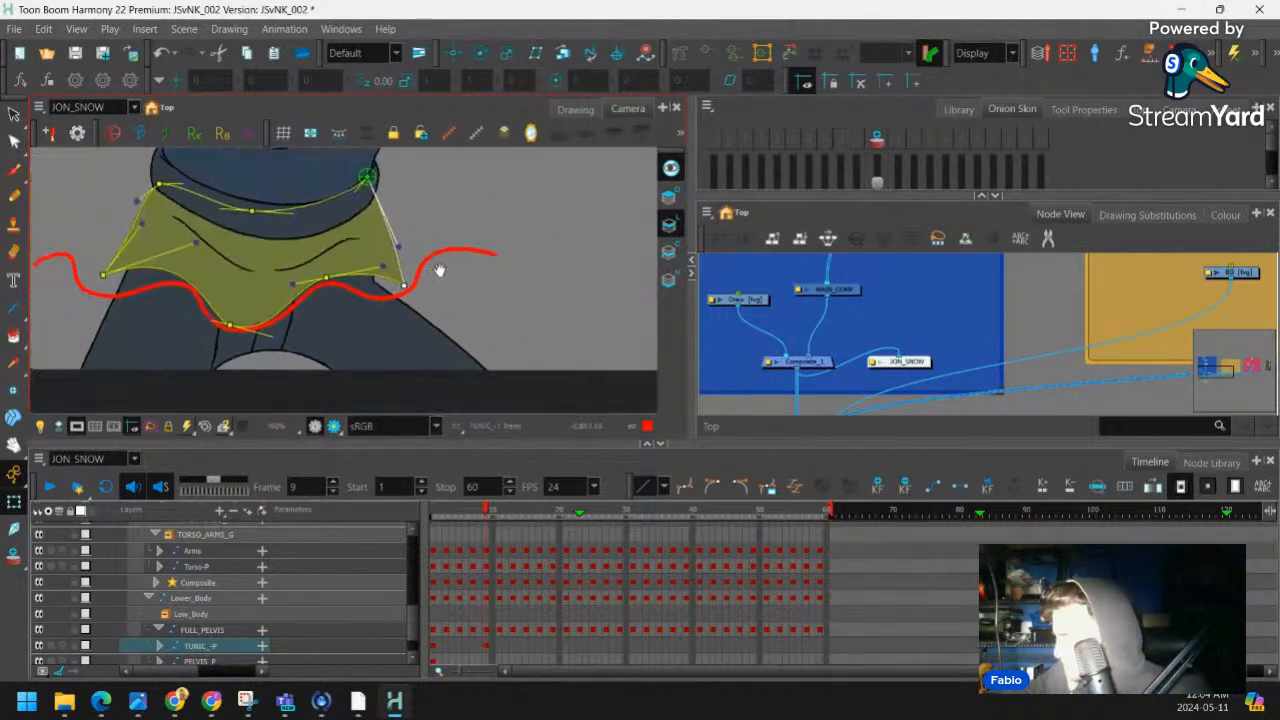
Nudge the tunic hem's left corner and reshape the handle on the left side edge
{"action": "left_click_drag", "start_coordinate": [426, 266], "coordinate": [483, 276]}
{"action": "scroll", "coordinate": [314, 271], "scroll_direction": "up", "scroll_amount": 1}
{"action": "left_click_drag", "start_coordinate": [172, 271], "coordinate": [258, 266]}
{"action": "scroll", "coordinate": [258, 266], "scroll_direction": "up", "scroll_amount": 2}
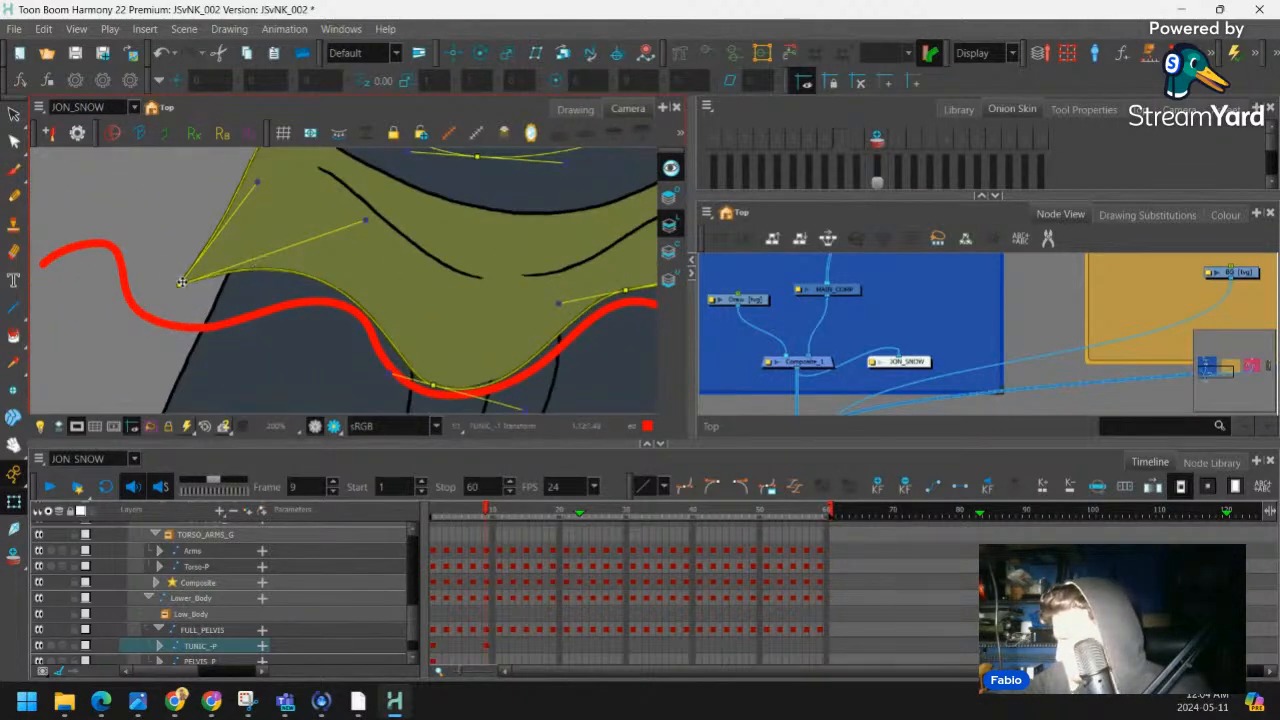
{"action": "left_click_drag", "start_coordinate": [182, 281], "coordinate": [177, 274]}
{"action": "left_click_drag", "start_coordinate": [254, 178], "coordinate": [265, 241]}
{"action": "scroll", "coordinate": [213, 200], "scroll_direction": "down", "scroll_amount": 2}
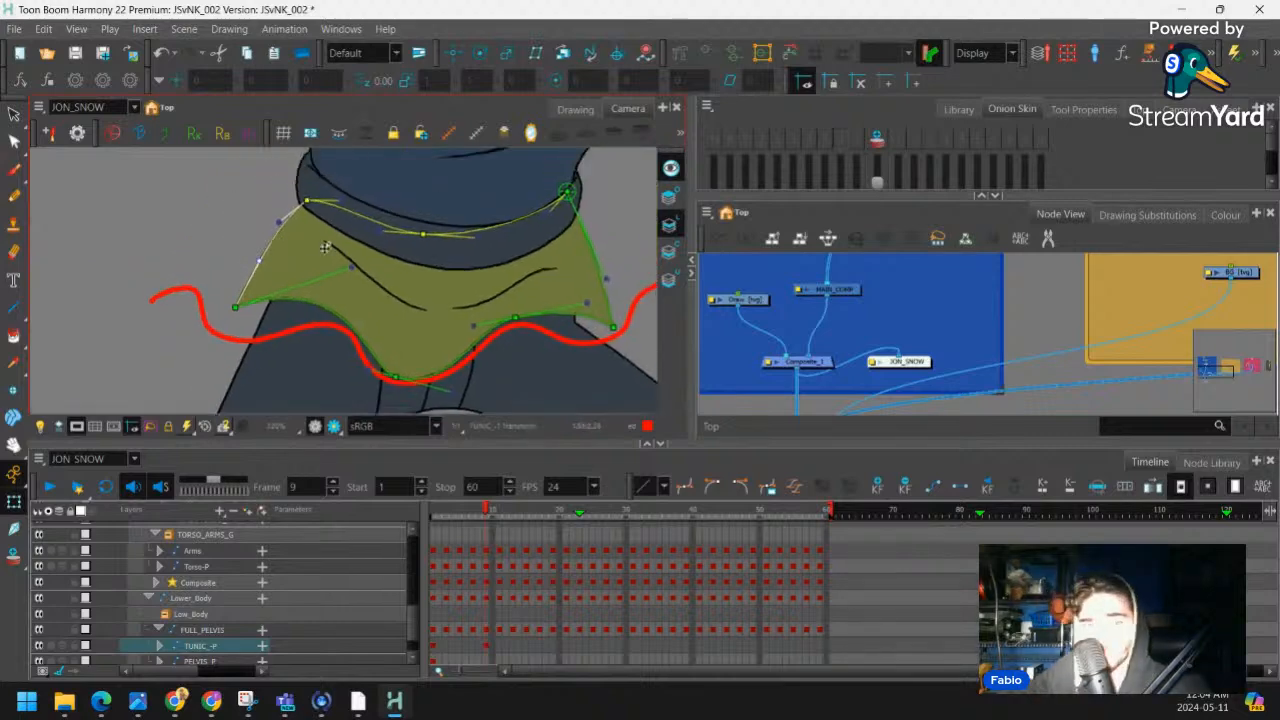
Locate the TUNIC_BACK drawing node inside the Low_Body group and select it to edit its deformation
{"action": "scroll", "coordinate": [326, 246], "scroll_direction": "down", "scroll_amount": 3}
{"action": "left_click_drag", "start_coordinate": [529, 257], "coordinate": [503, 277]}
{"action": "scroll", "coordinate": [503, 277], "scroll_direction": "up", "scroll_amount": 2}
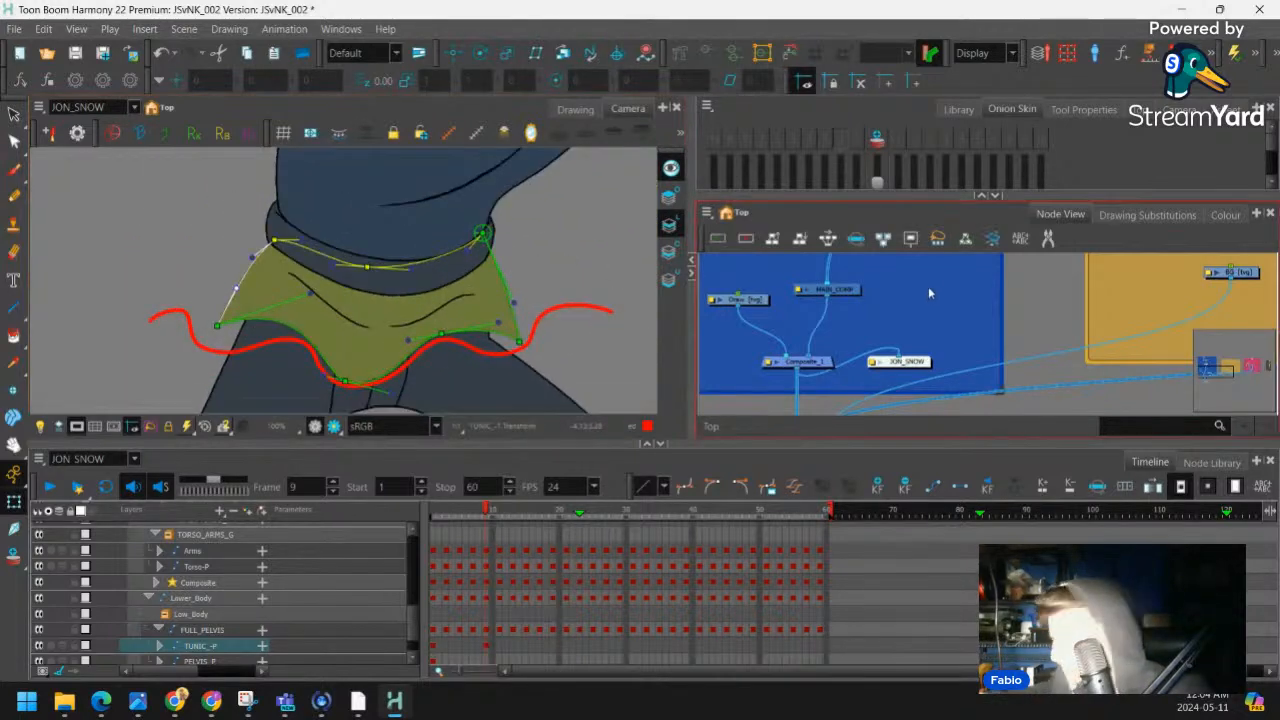
{"action": "key", "text": "o"}
{"action": "left_click_drag", "start_coordinate": [994, 310], "coordinate": [894, 305]}
{"action": "left_click", "coordinate": [990, 276]}
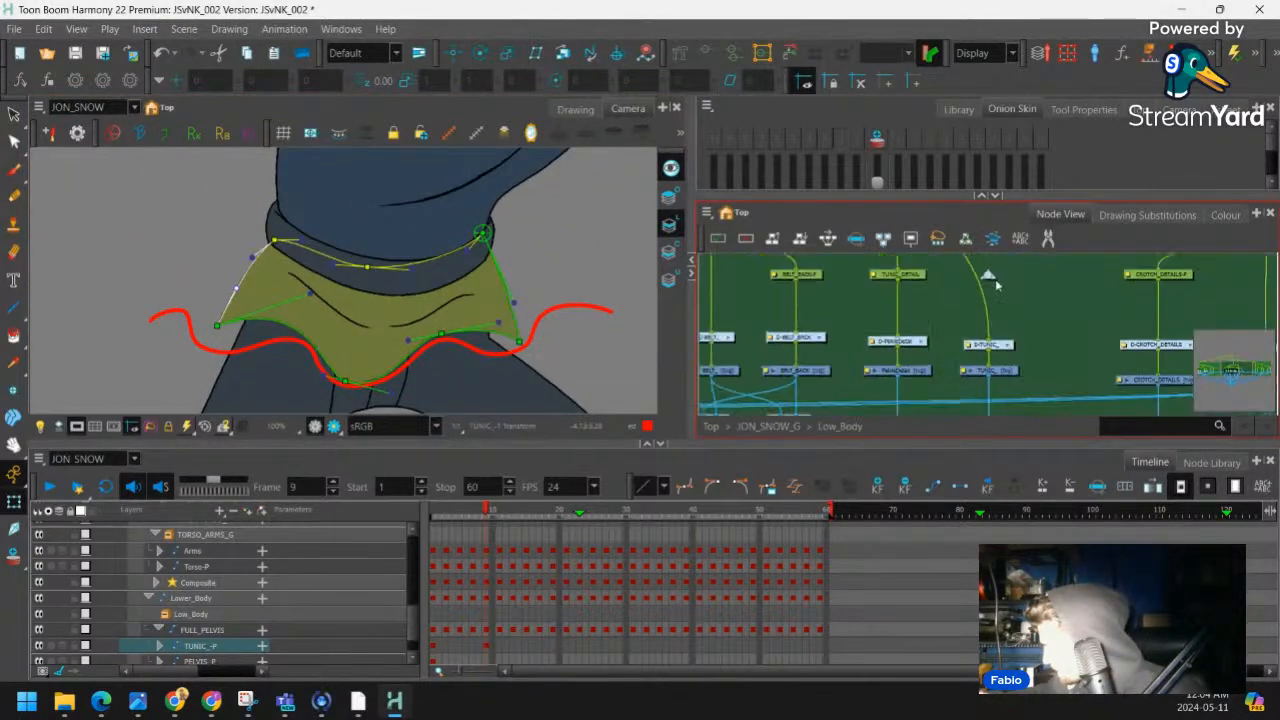
{"action": "scroll", "coordinate": [995, 279], "scroll_direction": "up", "scroll_amount": 4}
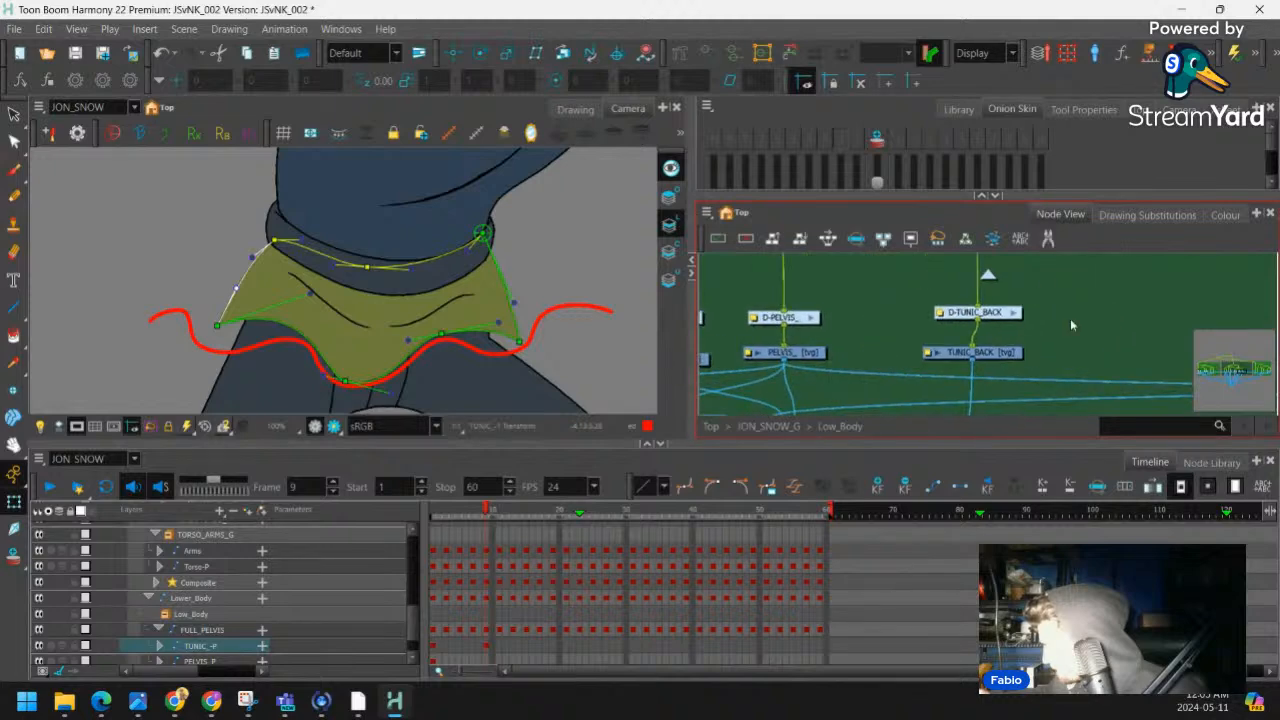
{"action": "left_click", "coordinate": [999, 355]}
{"action": "scroll", "coordinate": [350, 314], "scroll_direction": "up", "scroll_amount": 1}
Reshape the back tunic's deformation so its corners meet the front hem's corners and its lower edge sits below
{"action": "left_click_drag", "start_coordinate": [350, 314], "coordinate": [386, 246]}
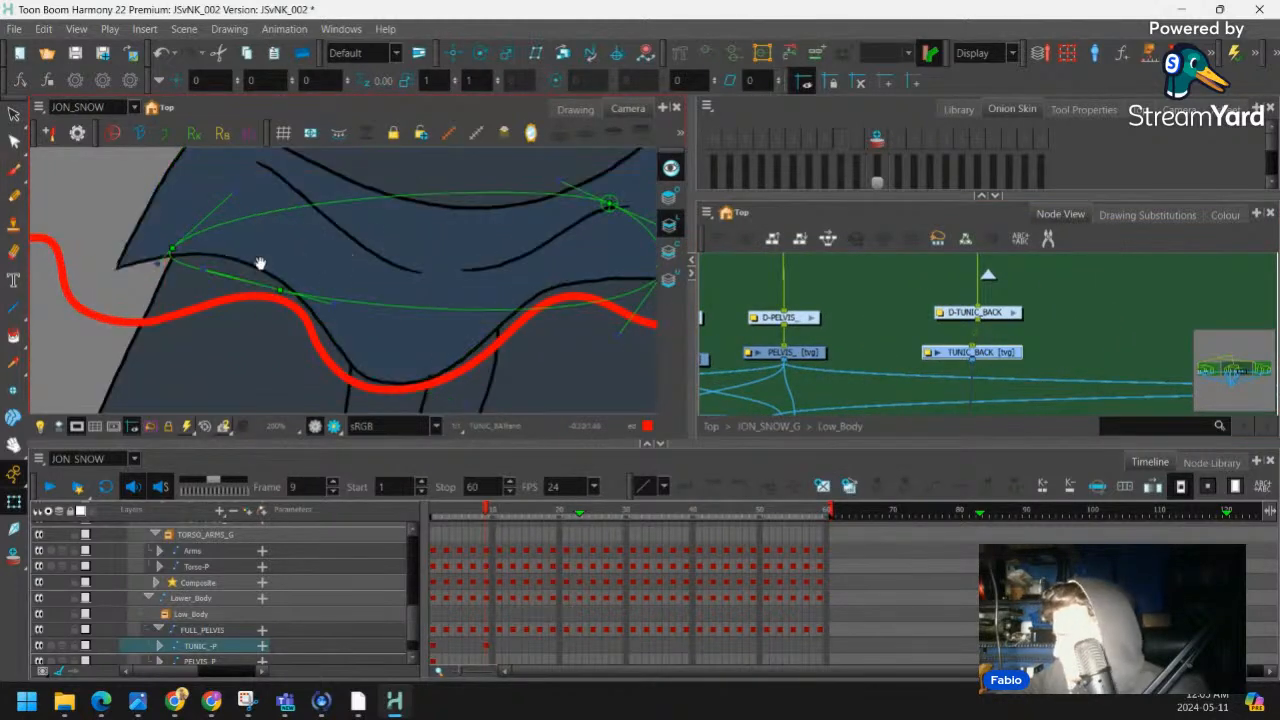
{"action": "left_click_drag", "start_coordinate": [260, 263], "coordinate": [342, 279]}
{"action": "left_click", "coordinate": [253, 264]}
{"action": "left_click_drag", "start_coordinate": [253, 264], "coordinate": [198, 283]}
{"action": "left_click_drag", "start_coordinate": [363, 306], "coordinate": [327, 374]}
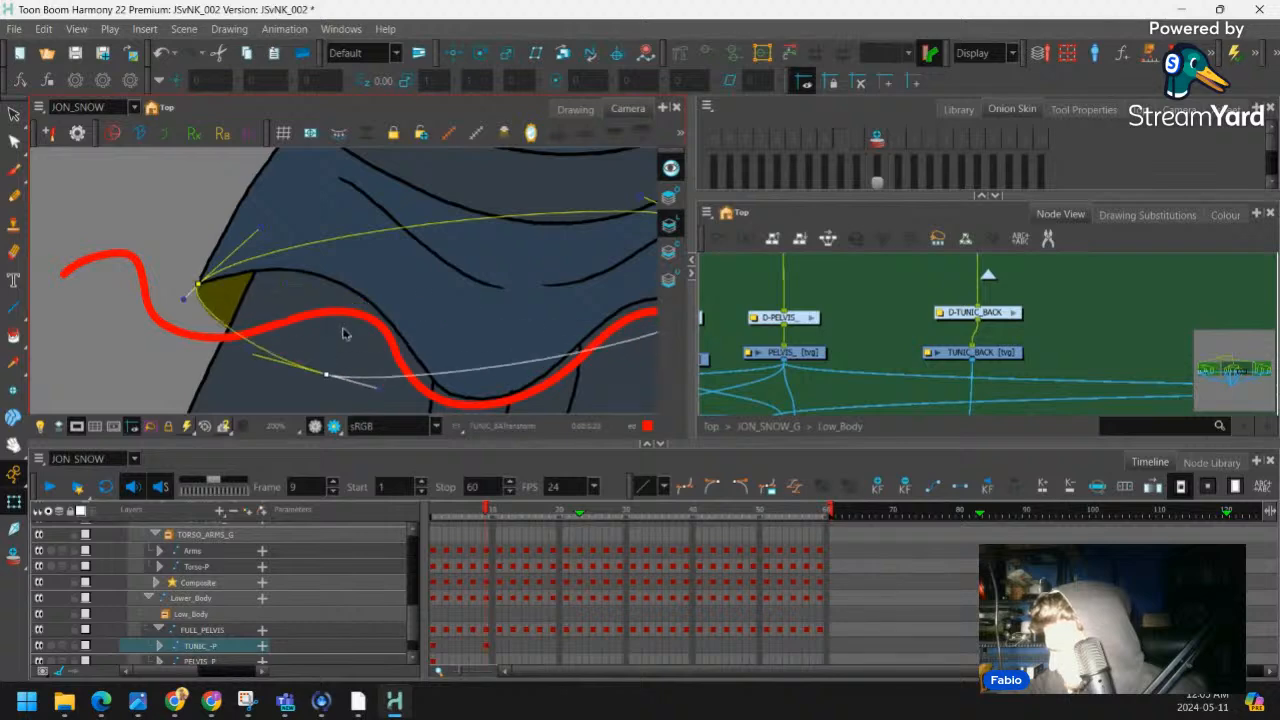
{"action": "left_click_drag", "start_coordinate": [396, 279], "coordinate": [254, 267]}
{"action": "left_click_drag", "start_coordinate": [567, 258], "coordinate": [476, 318]}
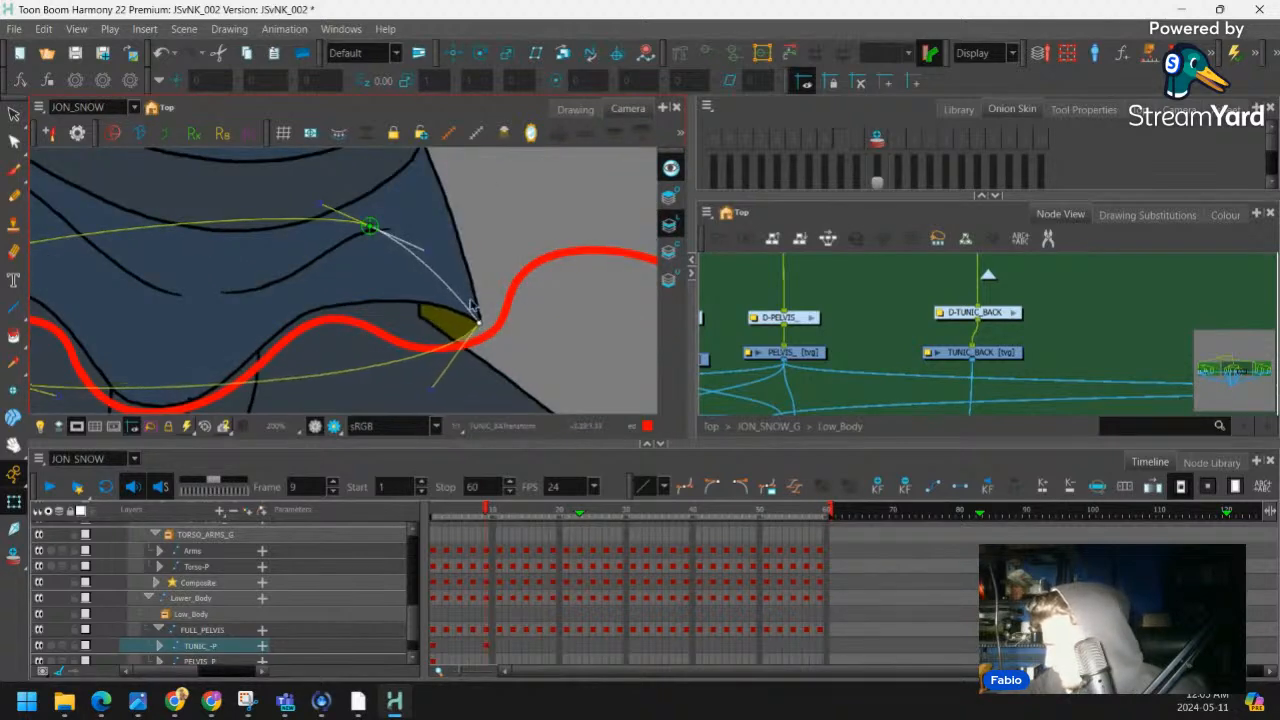
{"action": "left_click_drag", "start_coordinate": [422, 250], "coordinate": [449, 226]}
Deselect the back tunic and examine the deformed hem against the guide line from afar and up close
{"action": "key", "text": "Escape"}
{"action": "key", "text": "1"}
{"action": "key", "text": "1"}
{"action": "key", "text": "1"}
{"action": "key", "text": "1"}
{"action": "key", "text": "1"}
{"action": "key", "text": "1"}
{"action": "key", "text": "1"}
{"action": "key", "text": "1"}
{"action": "key", "text": "1"}
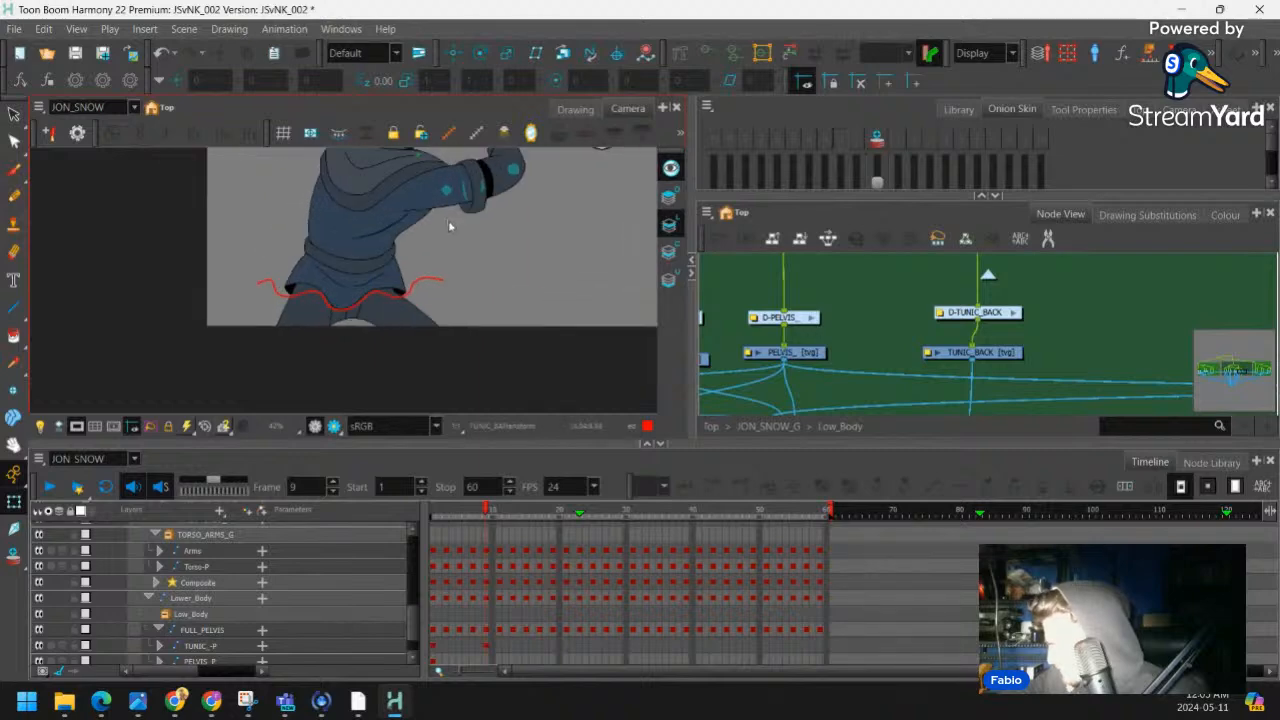
{"action": "key", "text": "2"}
{"action": "key", "text": "2"}
{"action": "key", "text": "2"}
{"action": "key", "text": "2"}
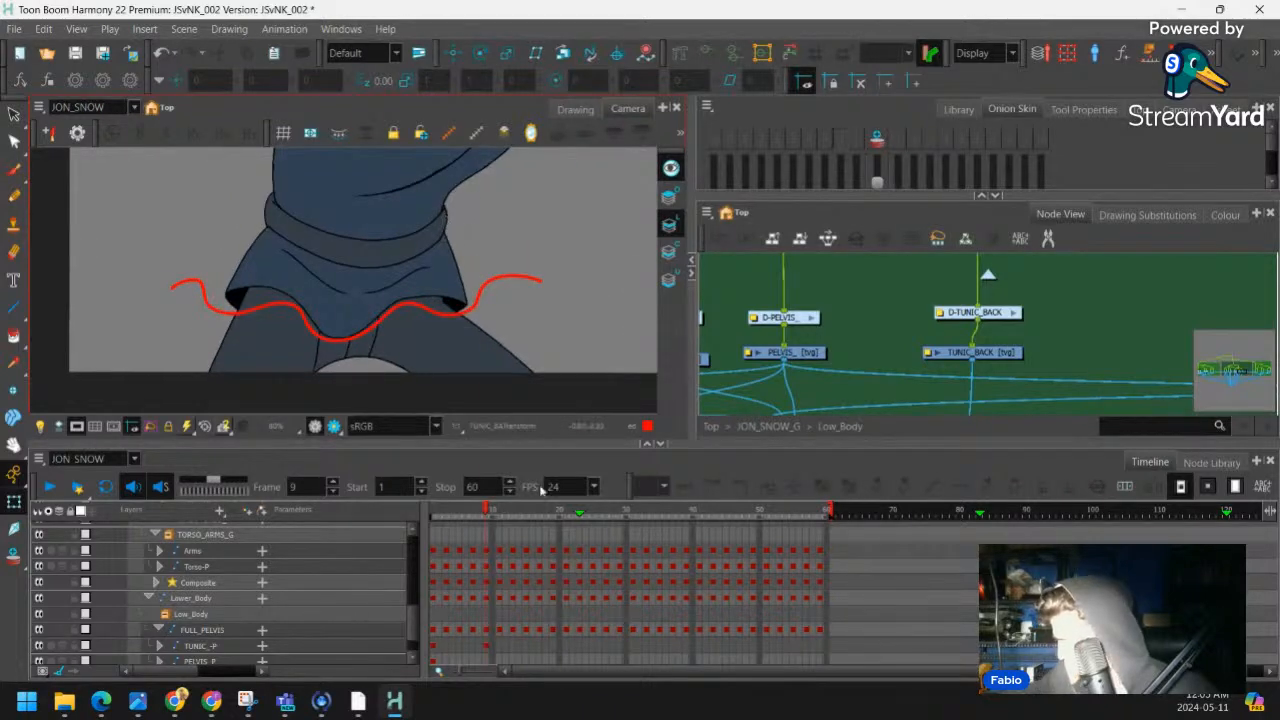
On frame 10, select the front tunic and reshape the right side of its hem toward the red guide line
{"action": "mouse_move", "coordinate": [486, 512]}
{"action": "left_mouse_down"}
{"action": "mouse_move", "coordinate": [477, 523]}
{"action": "mouse_move", "coordinate": [519, 525]}
{"action": "mouse_move", "coordinate": [492, 527]}
{"action": "left_mouse_up"}
{"action": "key", "text": "2"}
{"action": "key", "text": "2"}
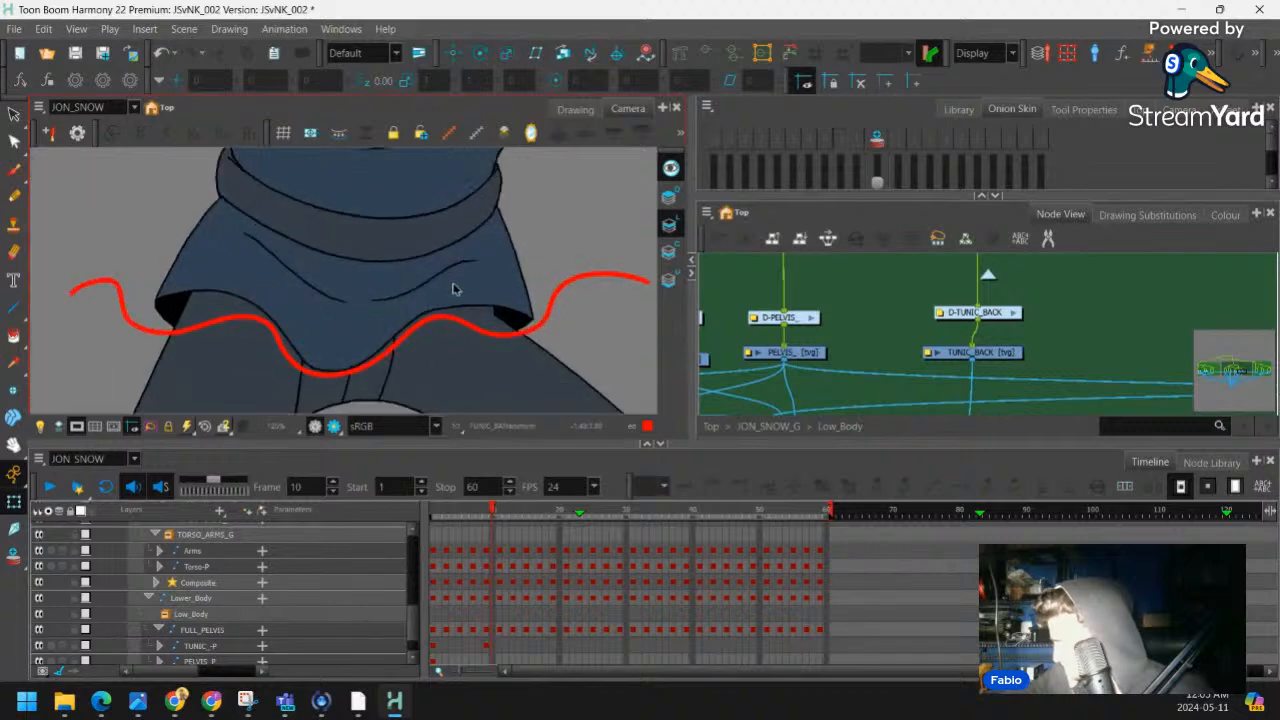
{"action": "key", "text": "2"}
{"action": "left_click", "coordinate": [453, 289]}
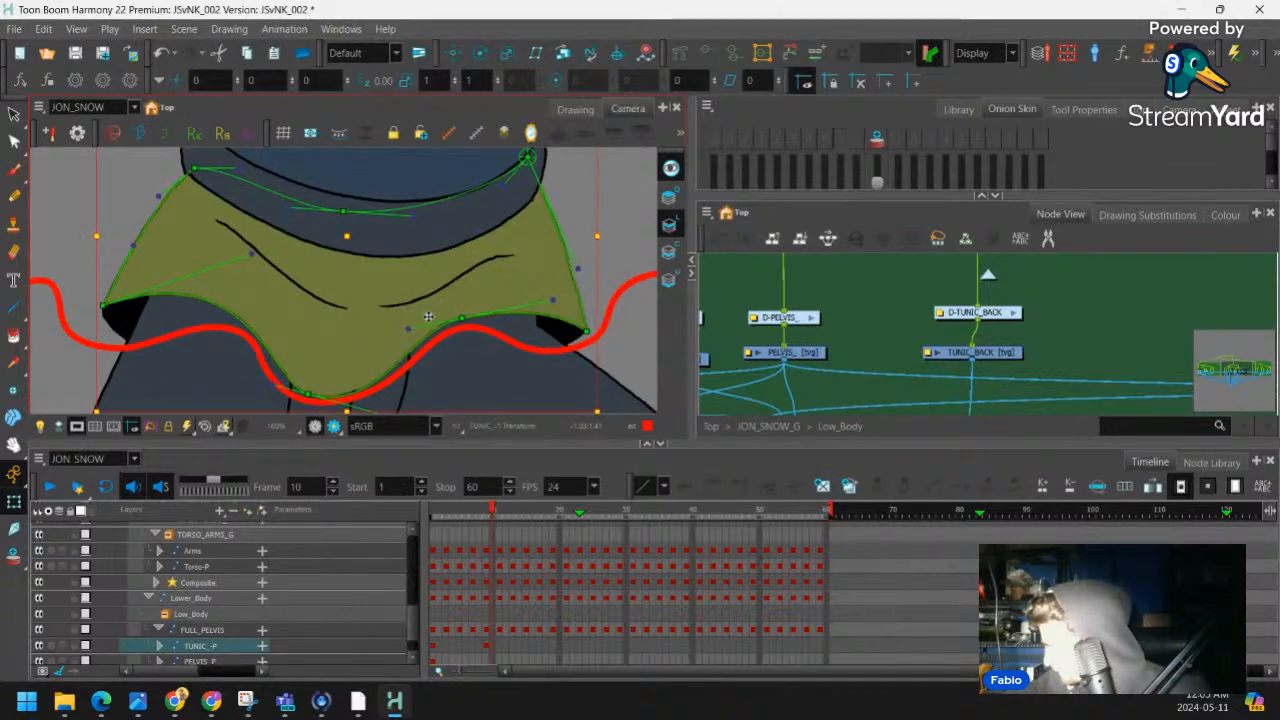
{"action": "left_click_drag", "start_coordinate": [428, 316], "coordinate": [549, 283]}
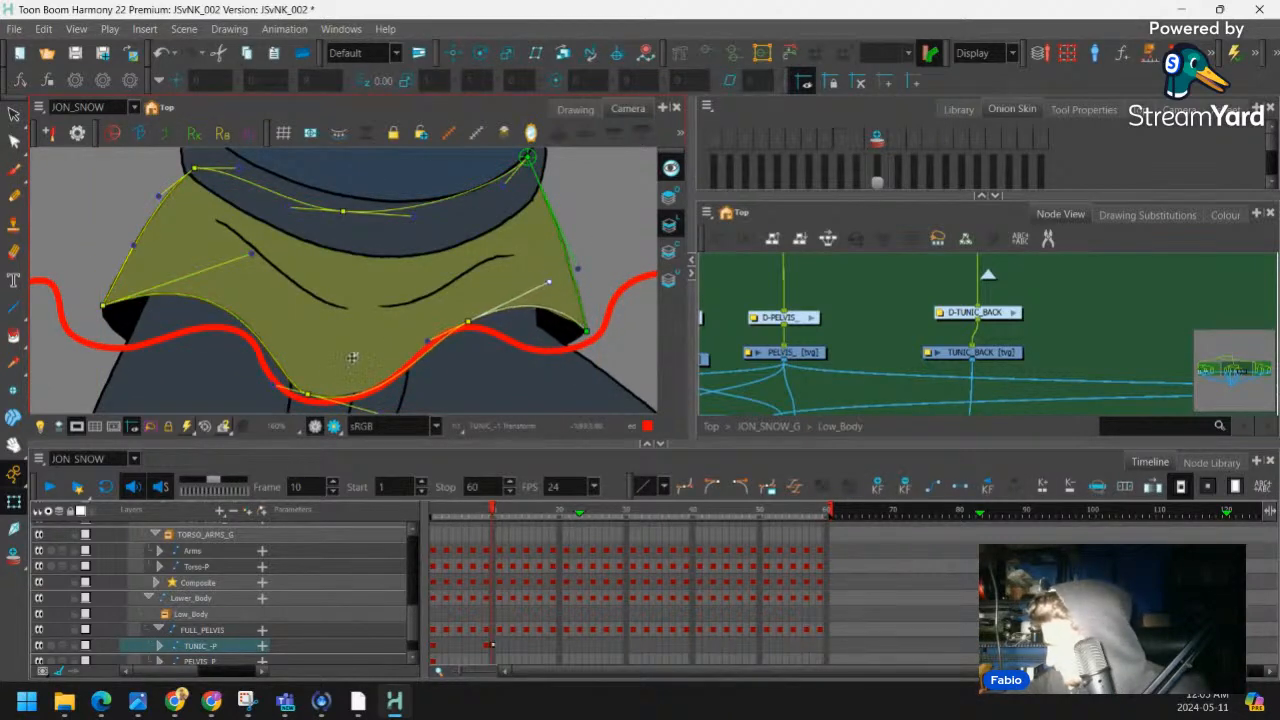
Adjust the hem's low middle point, its handles and the right-hand hem point so the edge follows the red guide line
{"action": "left_click_drag", "start_coordinate": [308, 393], "coordinate": [291, 390]}
{"action": "left_click_drag", "start_coordinate": [253, 254], "coordinate": [213, 259]}
{"action": "left_click_drag", "start_coordinate": [391, 412], "coordinate": [367, 390]}
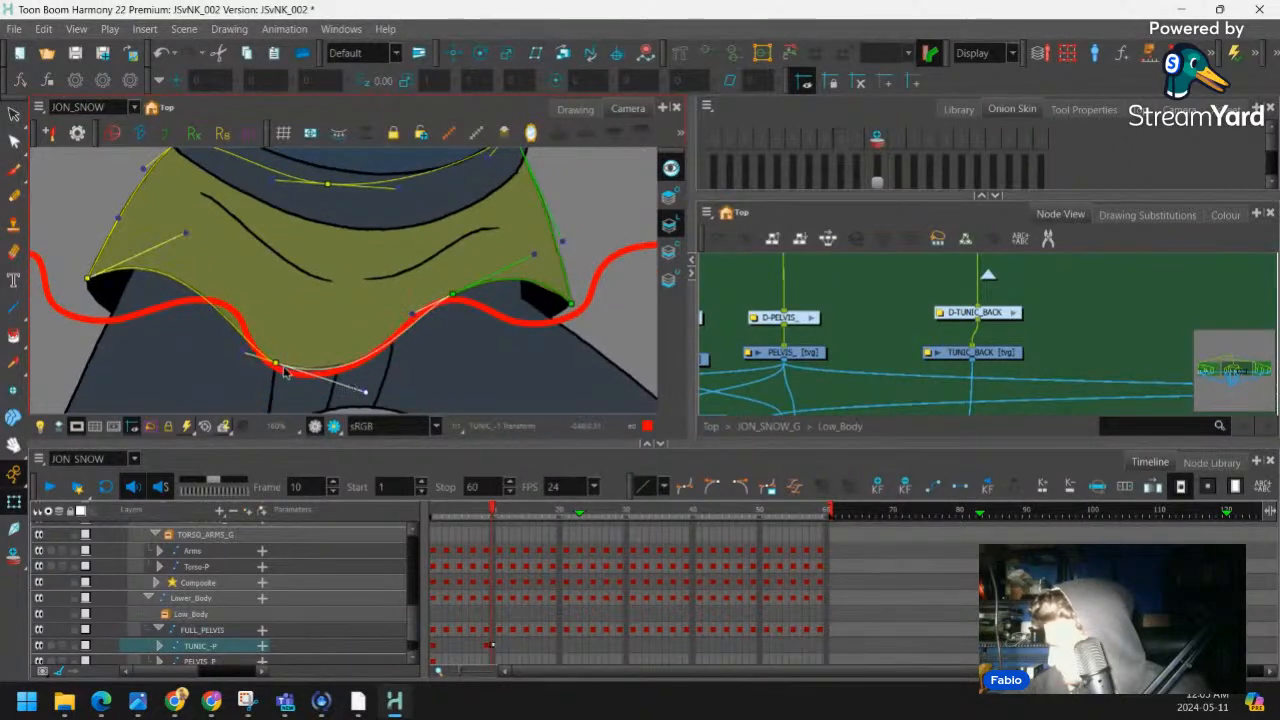
{"action": "left_click_drag", "start_coordinate": [277, 363], "coordinate": [289, 362]}
{"action": "left_click_drag", "start_coordinate": [186, 233], "coordinate": [199, 218]}
{"action": "left_click_drag", "start_coordinate": [534, 252], "coordinate": [534, 260]}
{"action": "left_click_drag", "start_coordinate": [456, 297], "coordinate": [452, 288]}
Select the tunic's fold-line deformation, lower the left fold's inner end and shift its outer end outward and down
{"action": "key", "text": "space"}
{"action": "left_click_drag", "start_coordinate": [367, 262], "coordinate": [389, 296]}
{"action": "scroll", "coordinate": [288, 273], "scroll_direction": "up", "scroll_amount": 1}
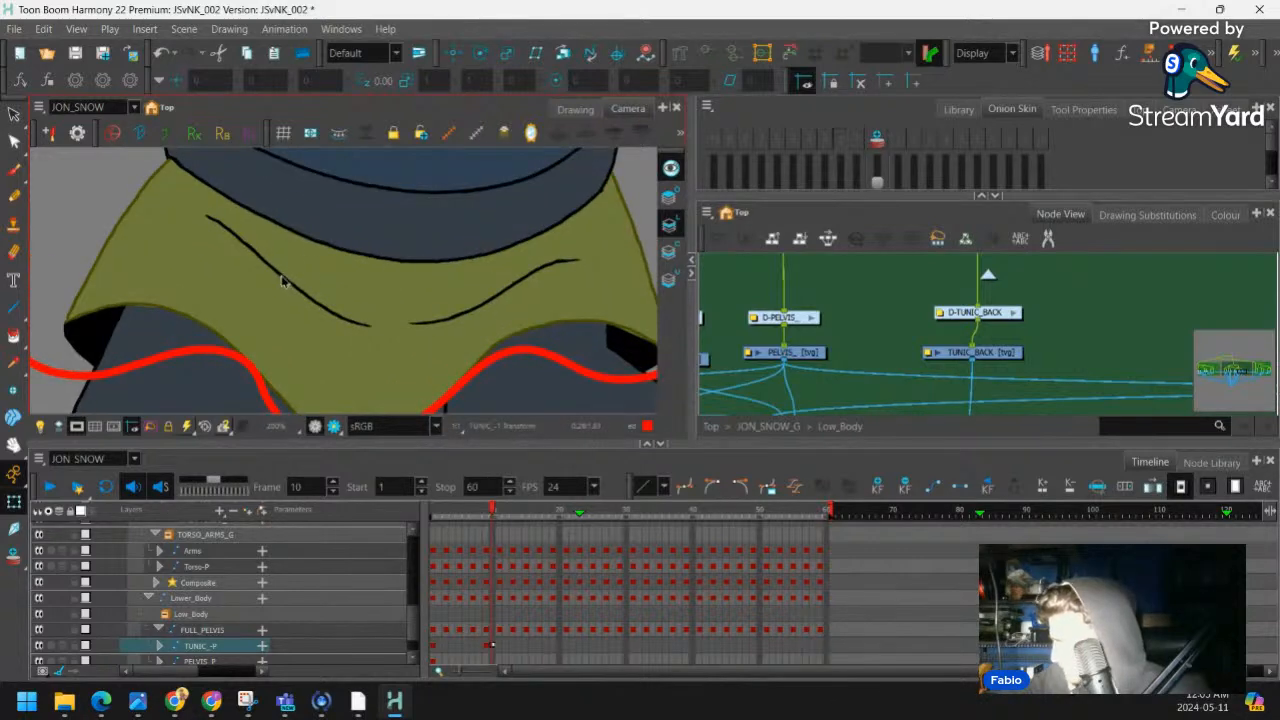
{"action": "key", "text": "Escape"}
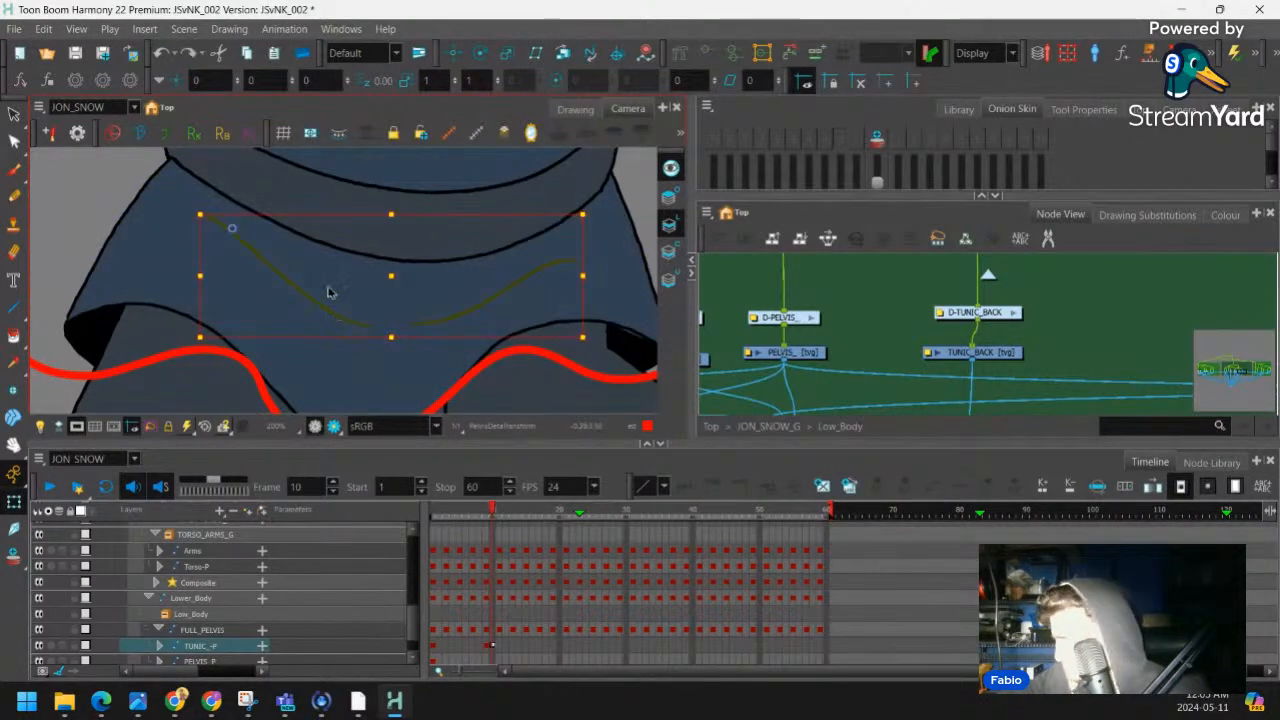
{"action": "left_click", "coordinate": [304, 281]}
{"action": "left_click_drag", "start_coordinate": [373, 324], "coordinate": [357, 341]}
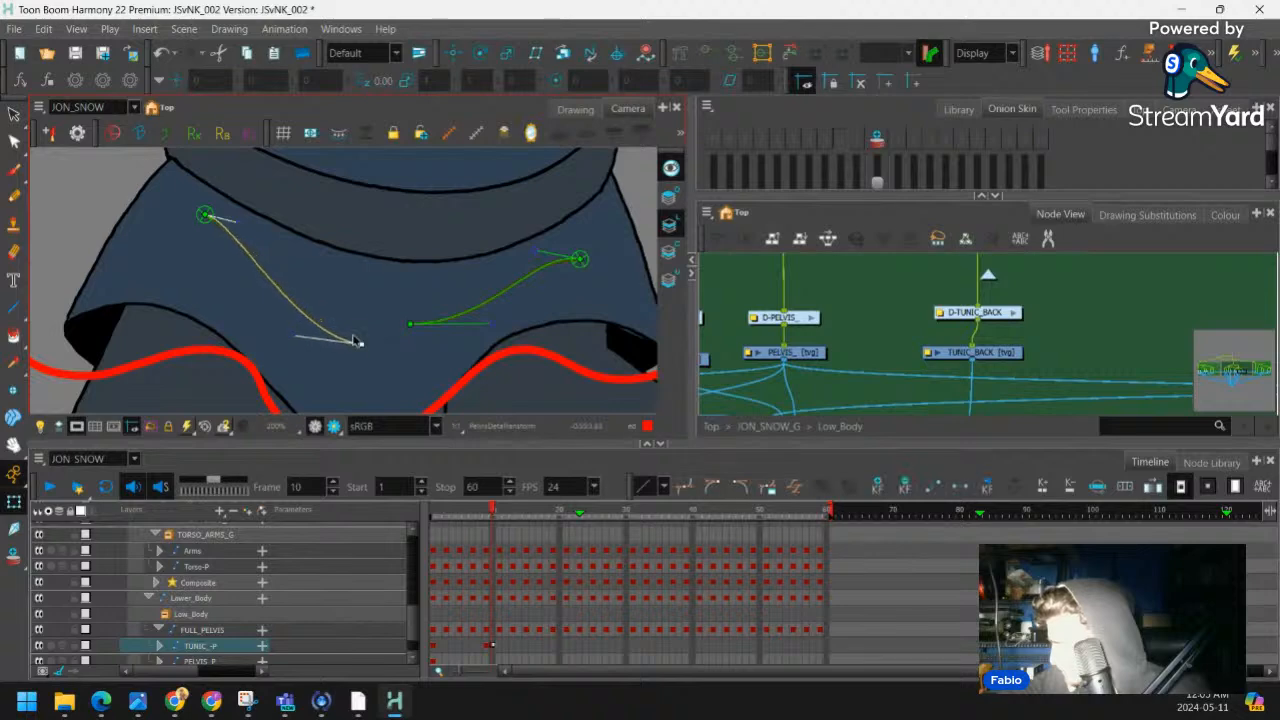
{"action": "left_click_drag", "start_coordinate": [204, 213], "coordinate": [239, 226]}
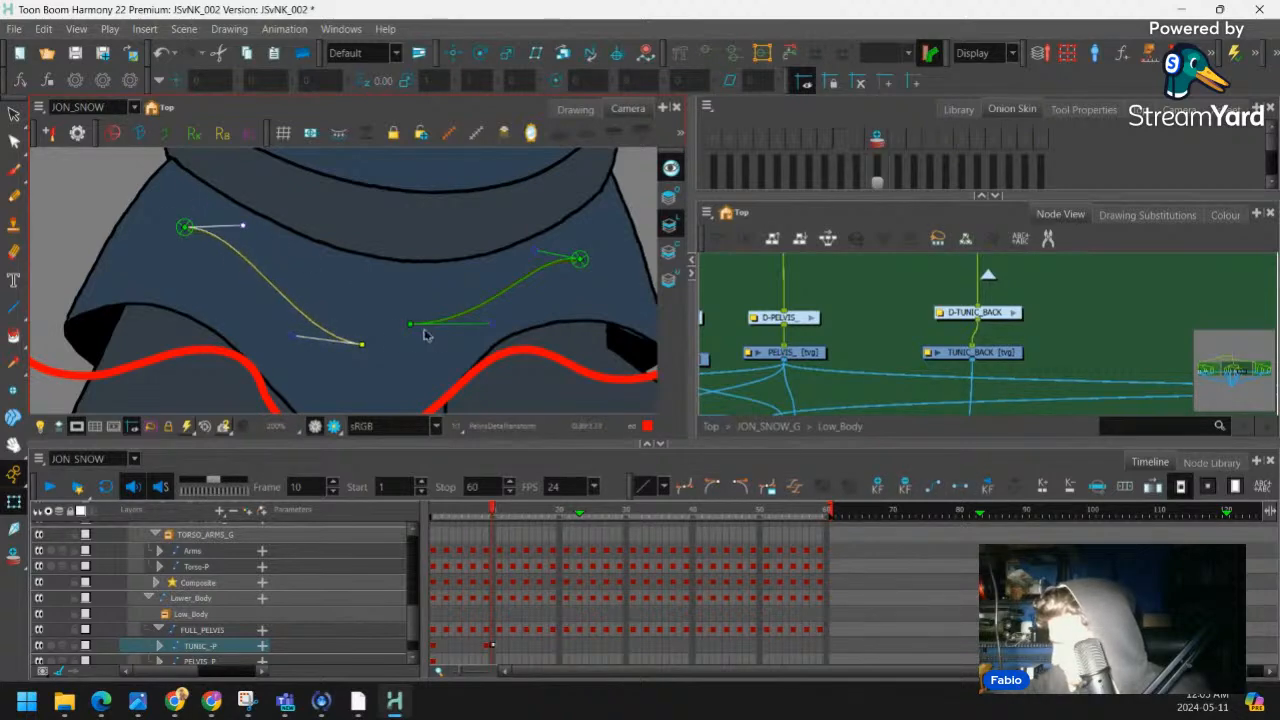
Lower the inner end of the tunic's right fold line and adjust the handle at its outer end
{"action": "left_click_drag", "start_coordinate": [410, 324], "coordinate": [406, 342]}
{"action": "left_click_drag", "start_coordinate": [538, 251], "coordinate": [526, 248]}
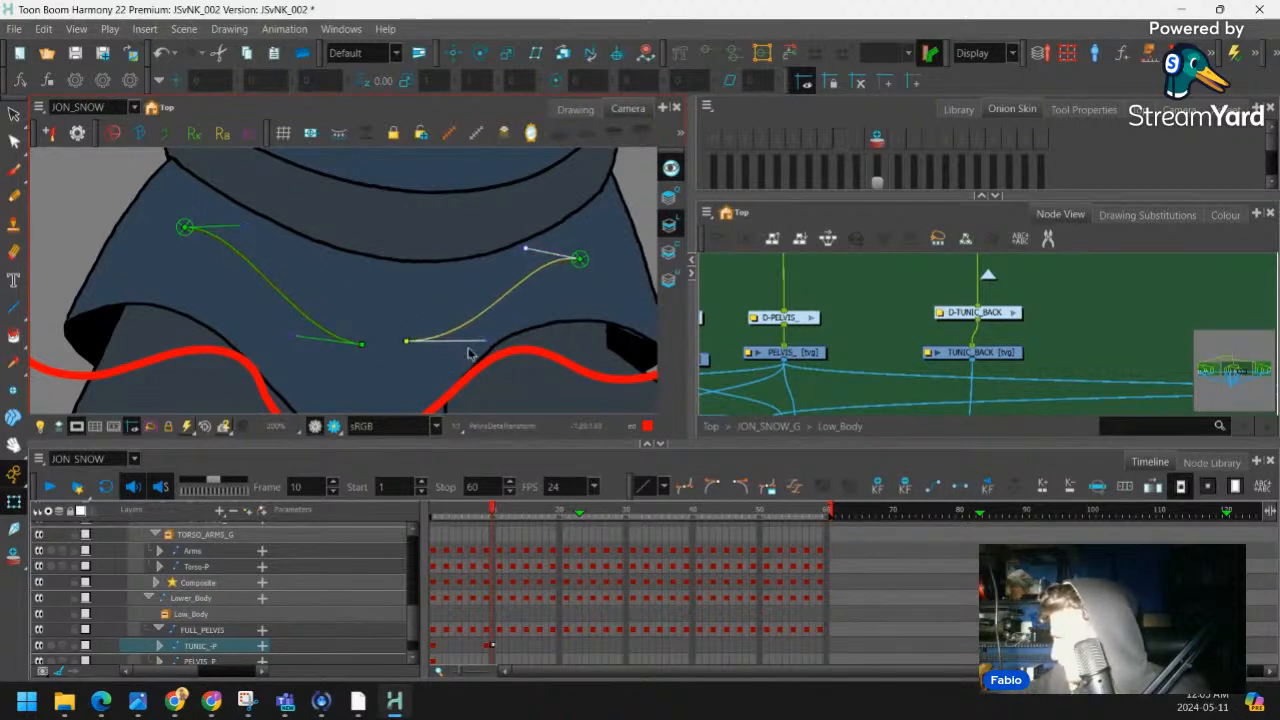
{"action": "left_click", "coordinate": [574, 246]}
{"action": "left_click", "coordinate": [632, 207]}
{"action": "key", "text": "1"}
{"action": "key", "text": "1"}
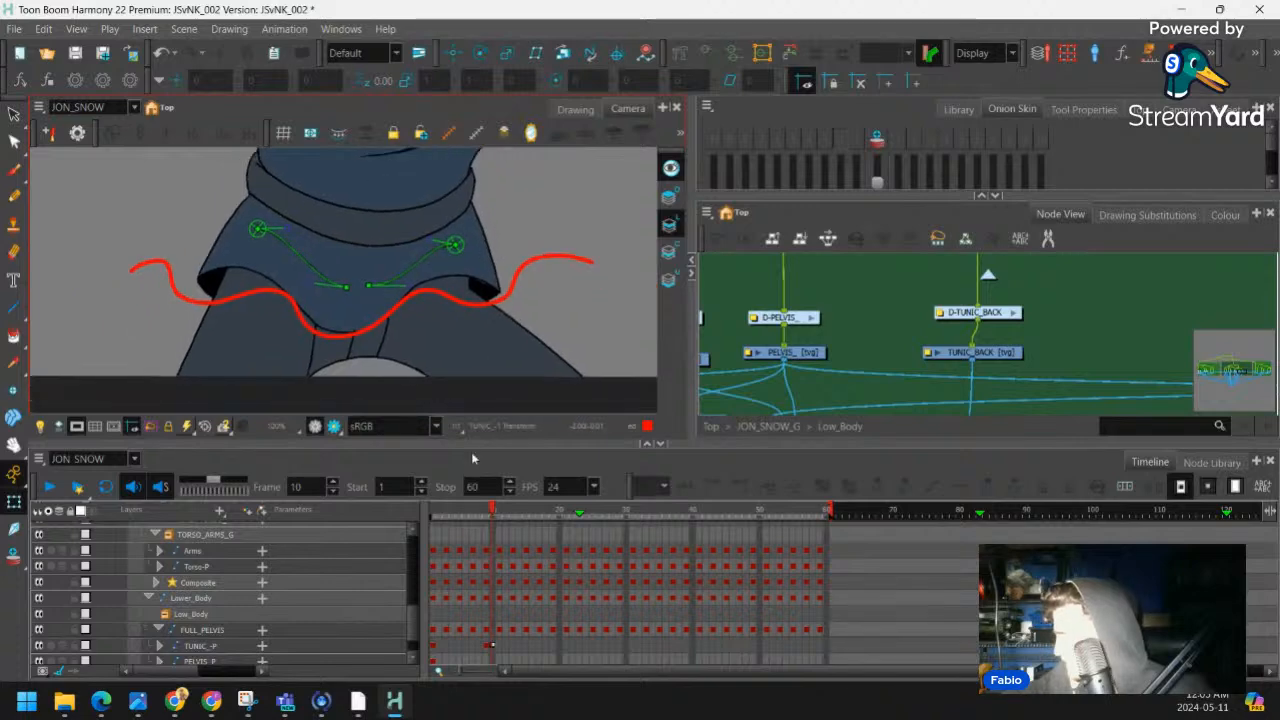
Move the adjusted TUNIC_-P keyframe from frame 10 onto frame 9 and clear the selection and deformation controls
{"action": "left_click", "coordinate": [487, 645]}
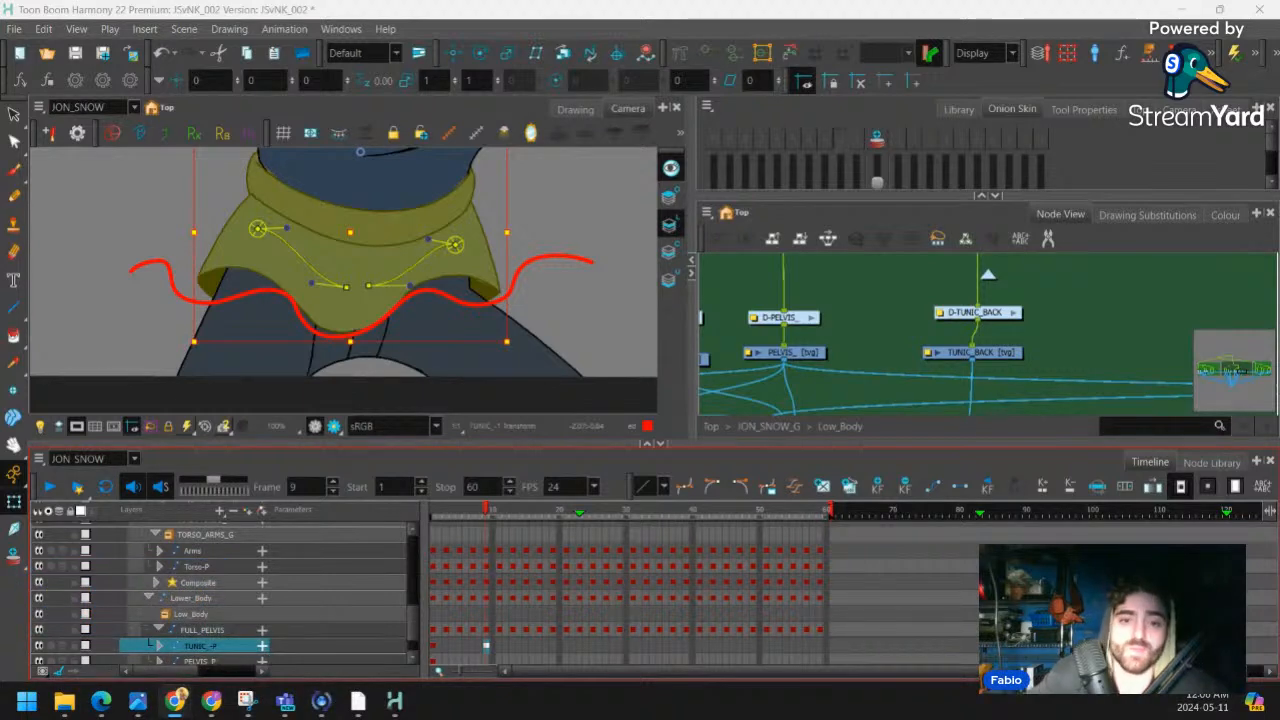
{"action": "key", "text": "Escape"}
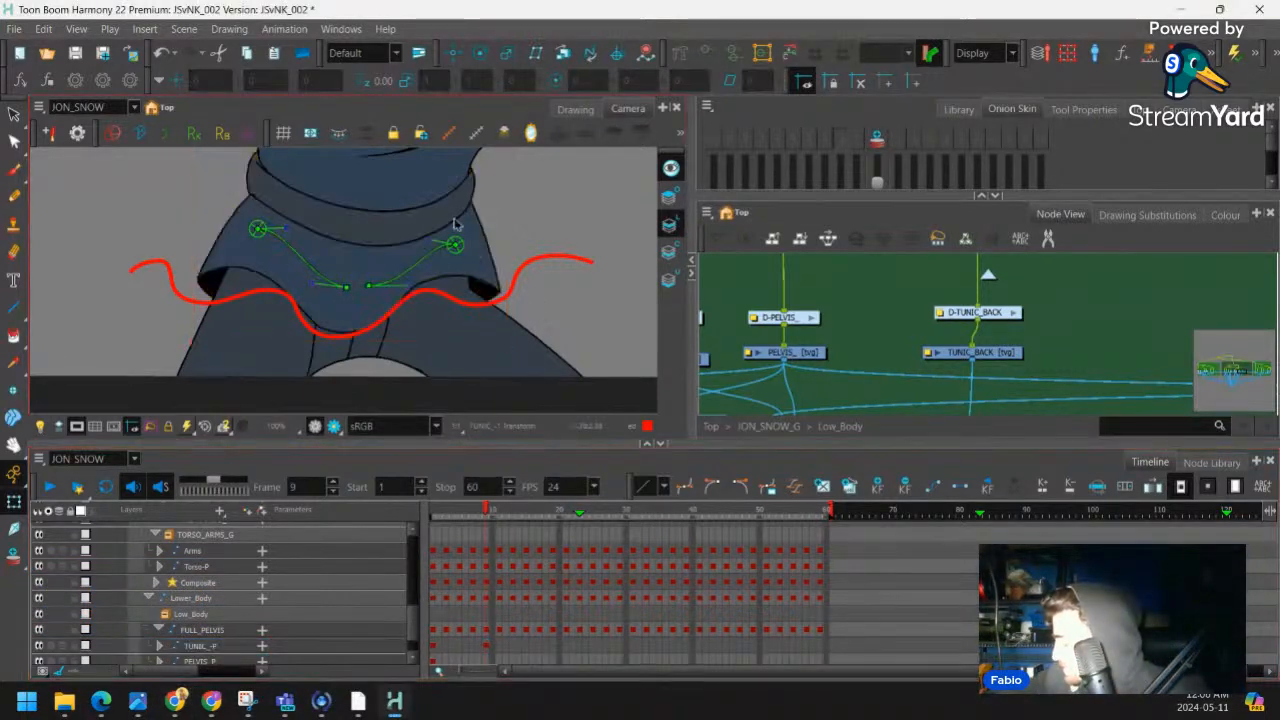
{"action": "key", "text": "1"}
{"action": "key", "text": "1"}
{"action": "left_click_drag", "start_coordinate": [478, 210], "coordinate": [484, 218]}
{"action": "key", "text": "shift+c"}
{"action": "key", "text": "2"}
{"action": "key", "text": "2"}
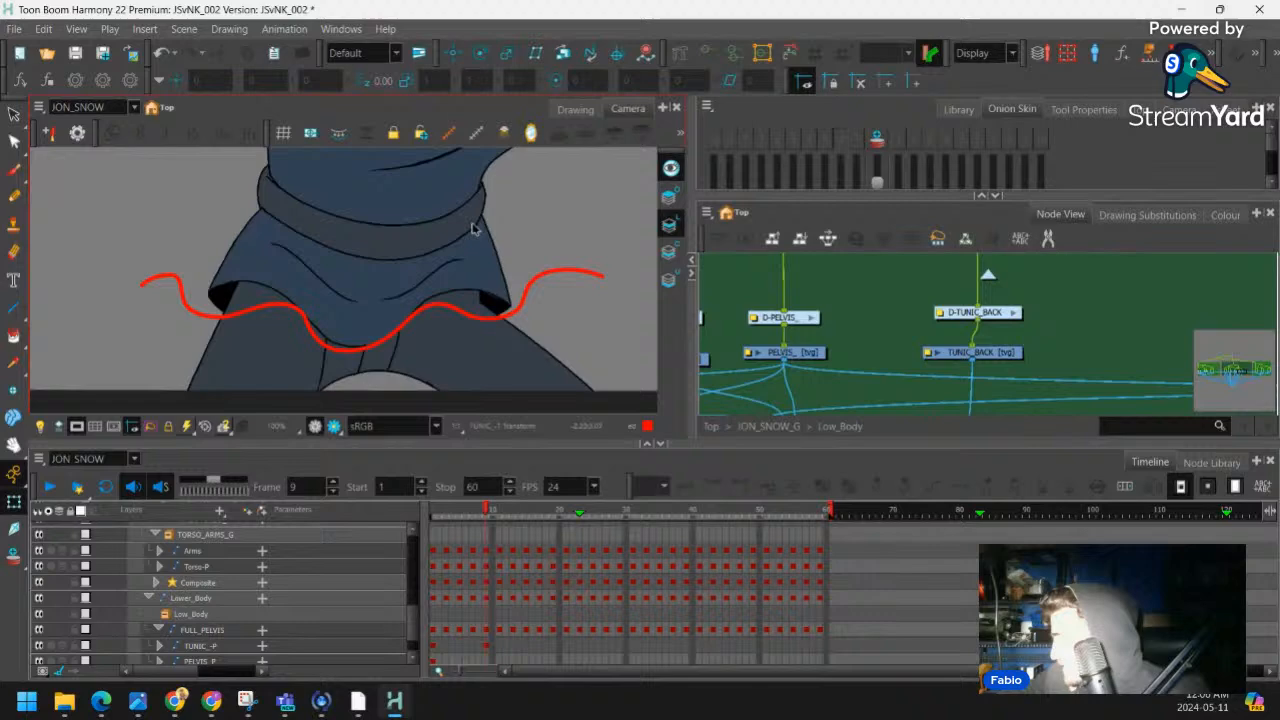
{"action": "key", "text": "2"}
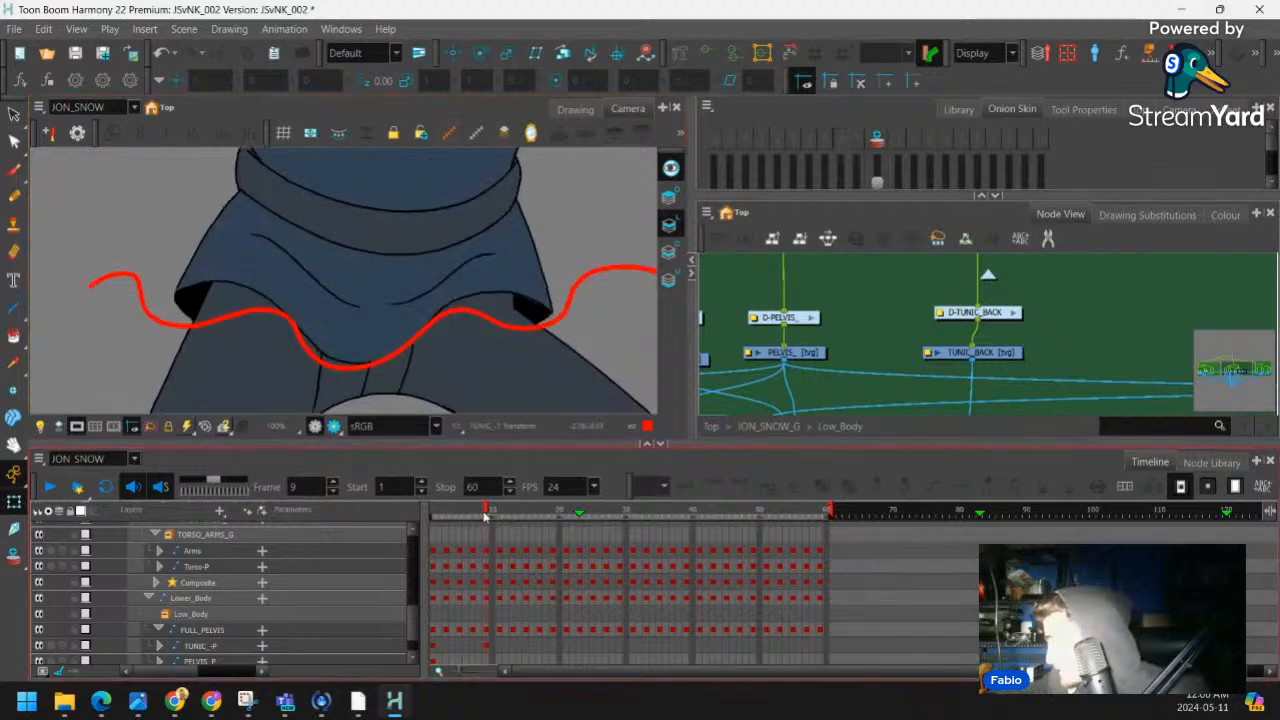
On frame 1, select the front tunic's deformation and shift its left hem corner slightly outward and up
{"action": "left_click_drag", "start_coordinate": [485, 515], "coordinate": [427, 518]}
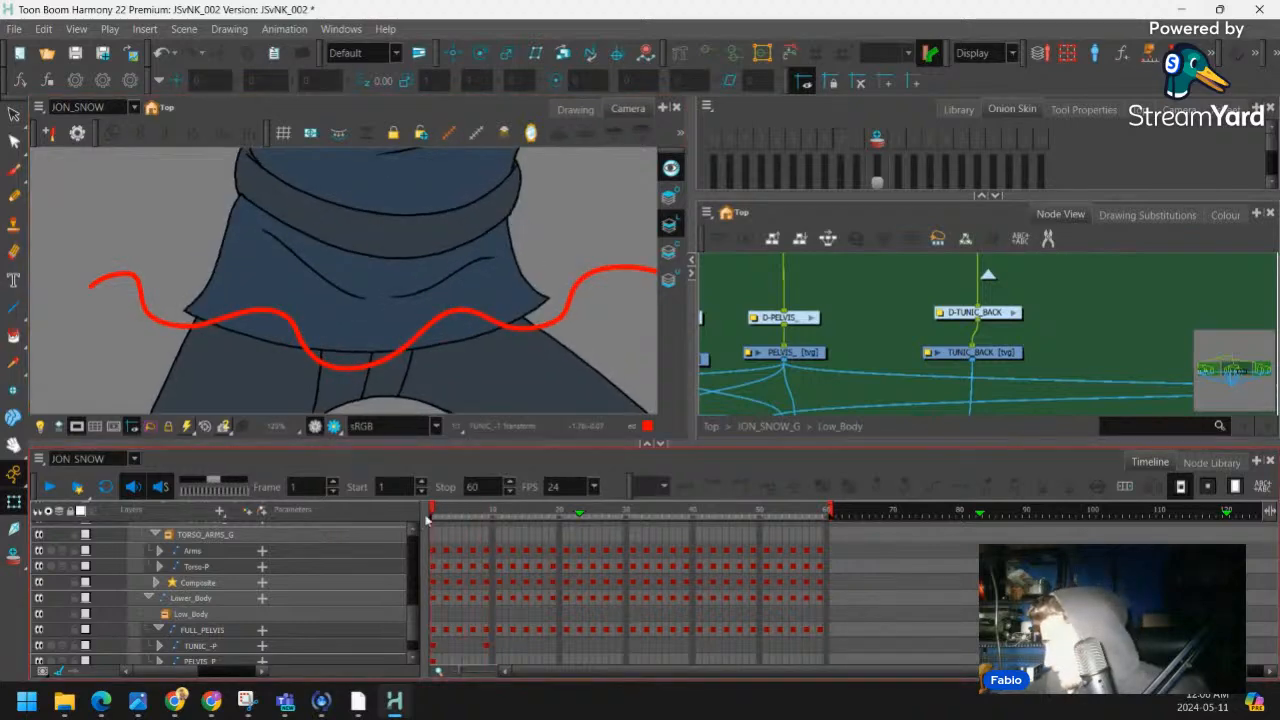
{"action": "left_click", "coordinate": [435, 648]}
{"action": "left_click_drag", "start_coordinate": [374, 297], "coordinate": [409, 311]}
{"action": "key", "text": "2"}
{"action": "left_click", "coordinate": [265, 293]}
{"action": "key", "text": "F11"}
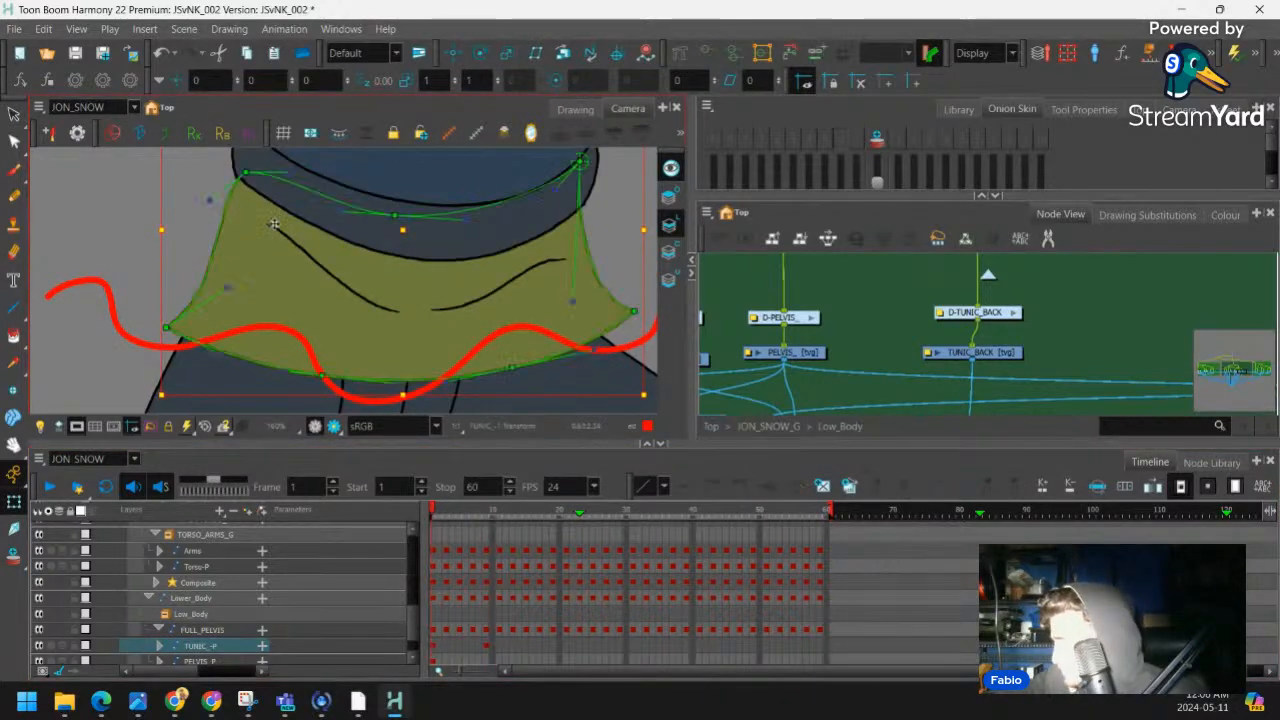
{"action": "left_click_drag", "start_coordinate": [172, 325], "coordinate": [178, 350]}
{"action": "left_click_drag", "start_coordinate": [137, 311], "coordinate": [153, 313]}
On frame 7, select the guide-line drawing in the top-level node network and choose Green from the JSvNK_001 palette
{"action": "left_click", "coordinate": [451, 512]}
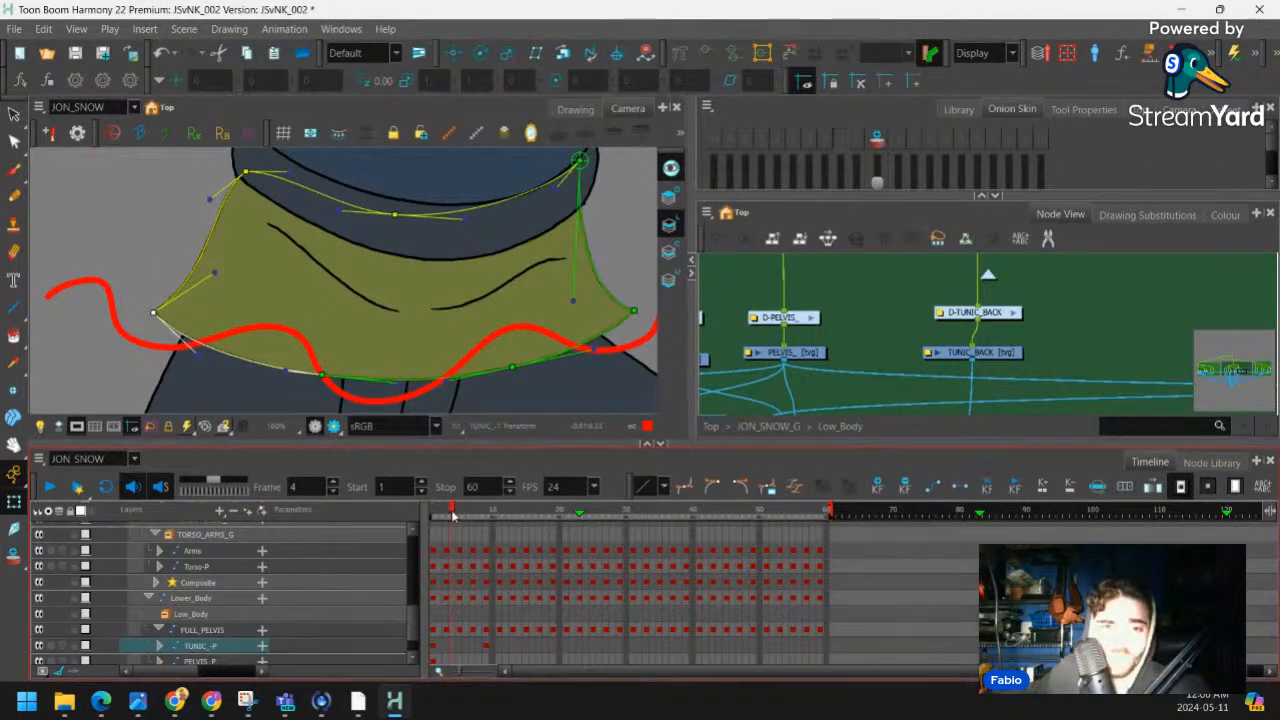
{"action": "mouse_move", "coordinate": [452, 514]}
{"action": "left_mouse_down"}
{"action": "mouse_move", "coordinate": [488, 519]}
{"action": "mouse_move", "coordinate": [476, 527]}
{"action": "left_mouse_up"}
{"action": "left_click", "coordinate": [934, 214]}
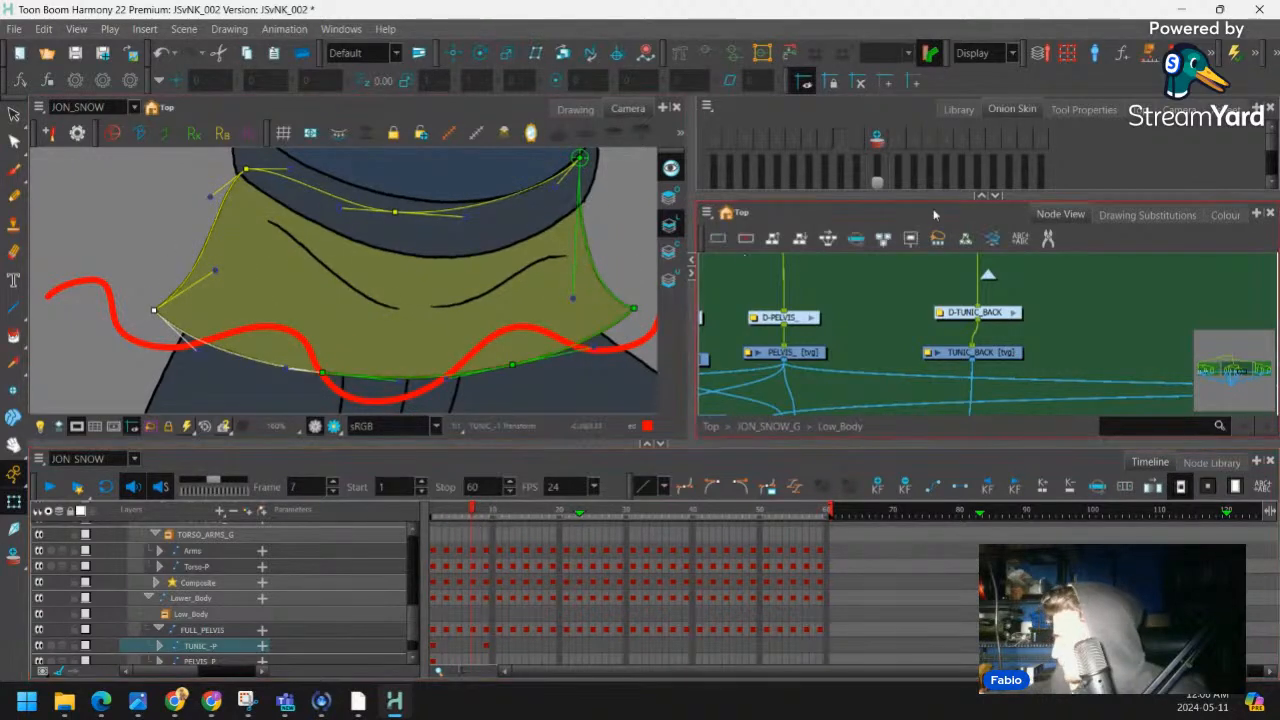
{"action": "key", "text": "ctrl+shift+Return"}
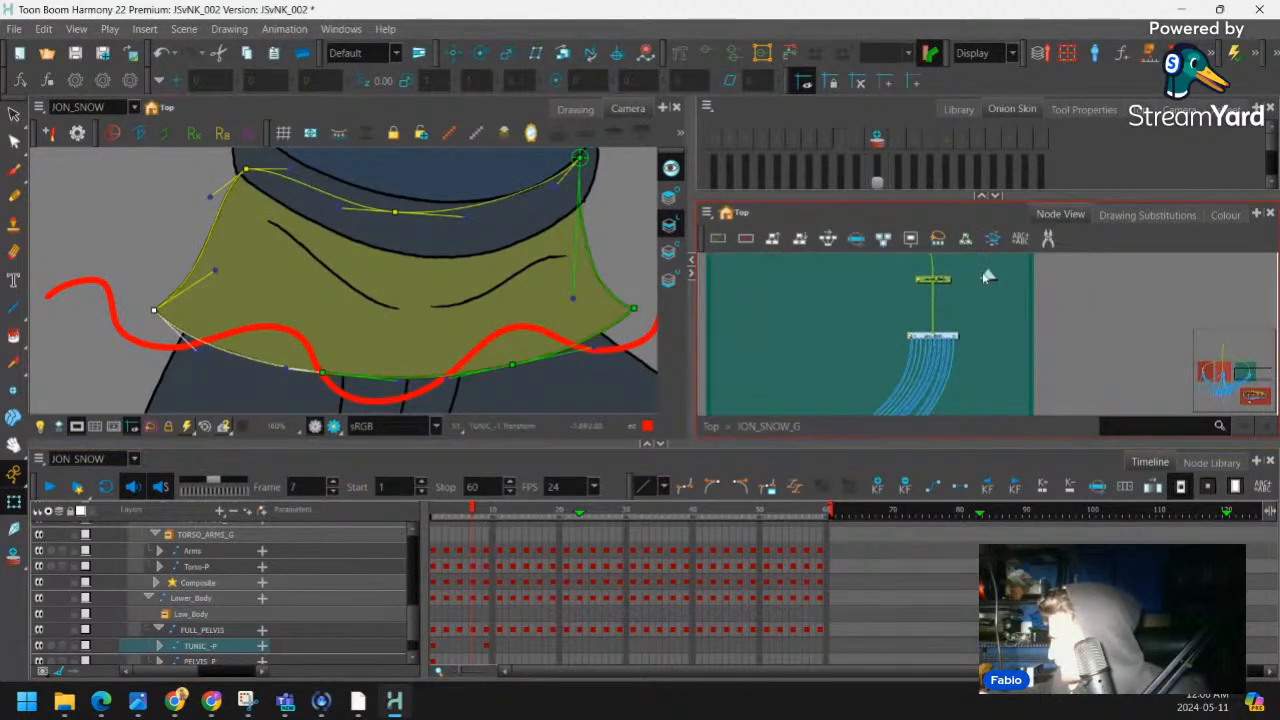
{"action": "key", "text": "ctrl+shift+Return"}
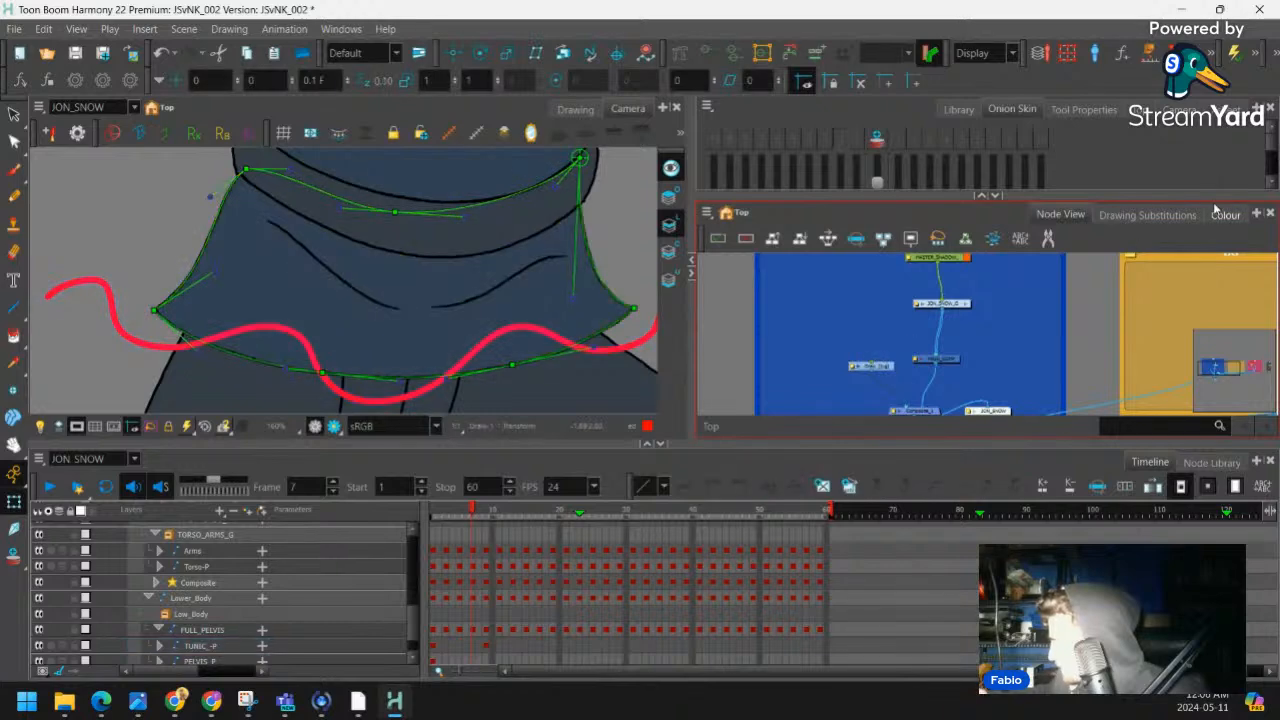
{"action": "left_click", "coordinate": [1224, 214]}
{"action": "left_click", "coordinate": [820, 405]}
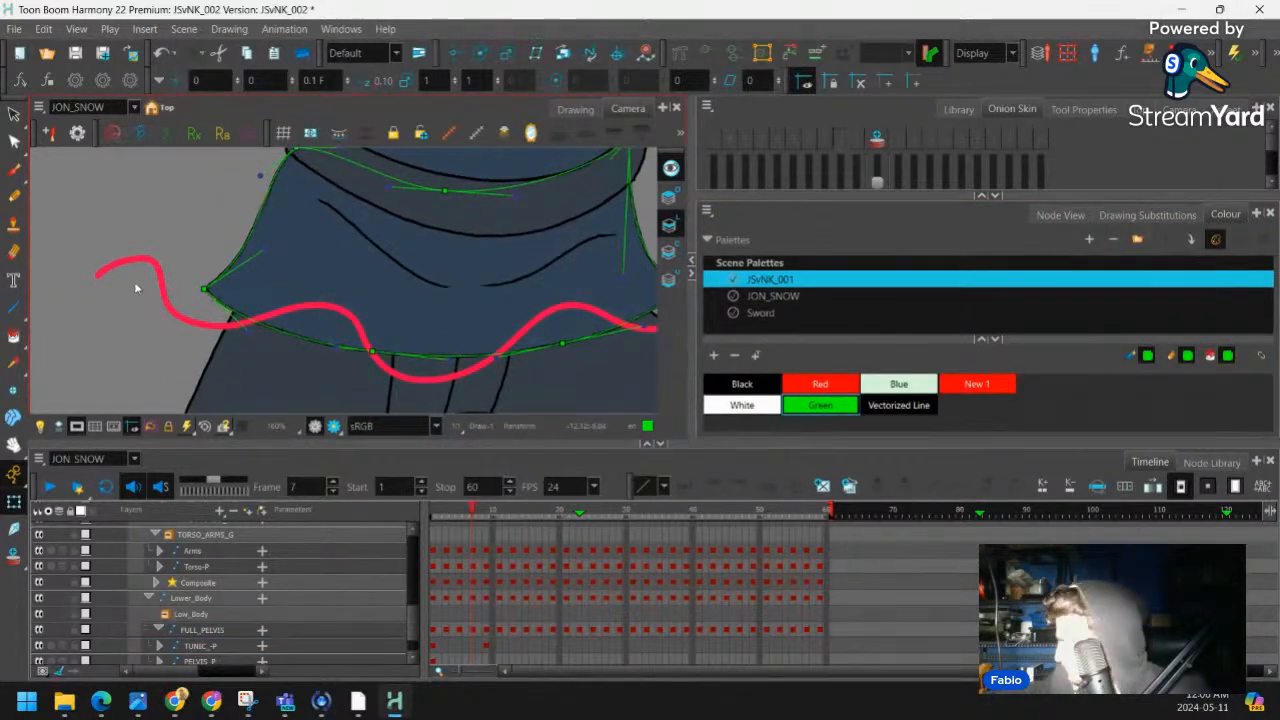
{"action": "left_click", "coordinate": [1060, 214]}
{"action": "left_click", "coordinate": [818, 378]}
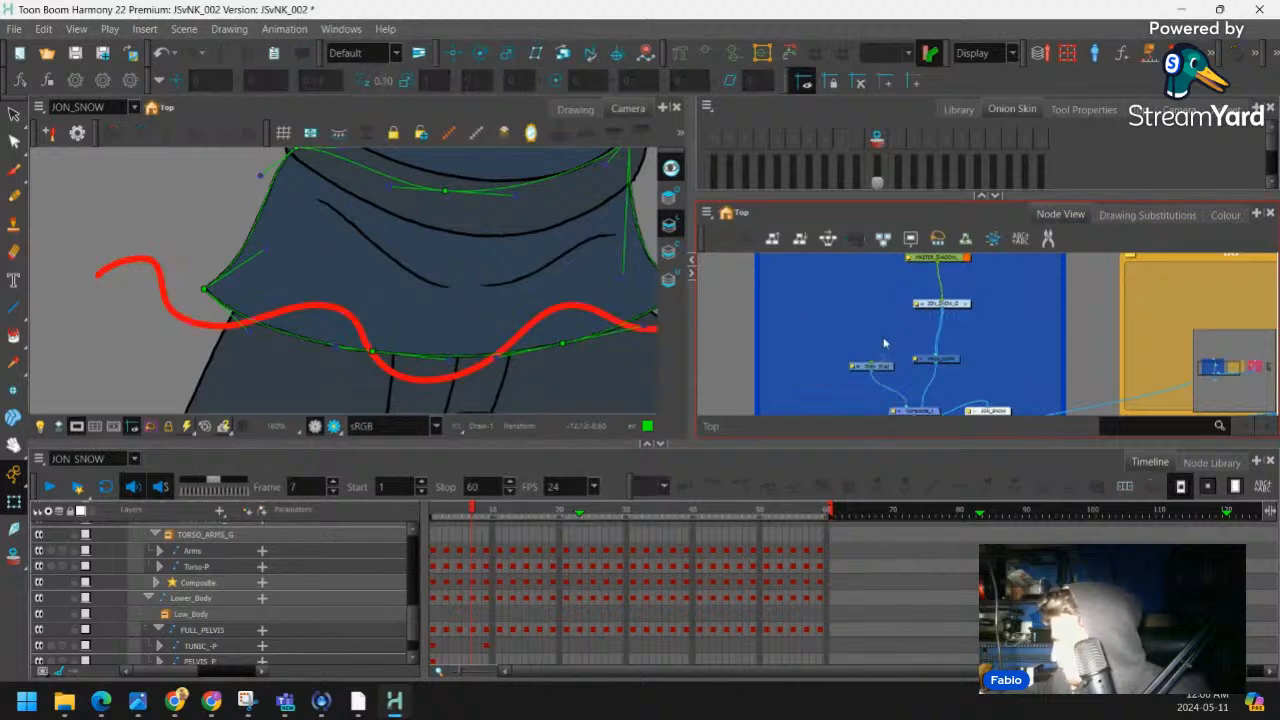
{"action": "left_click", "coordinate": [872, 364]}
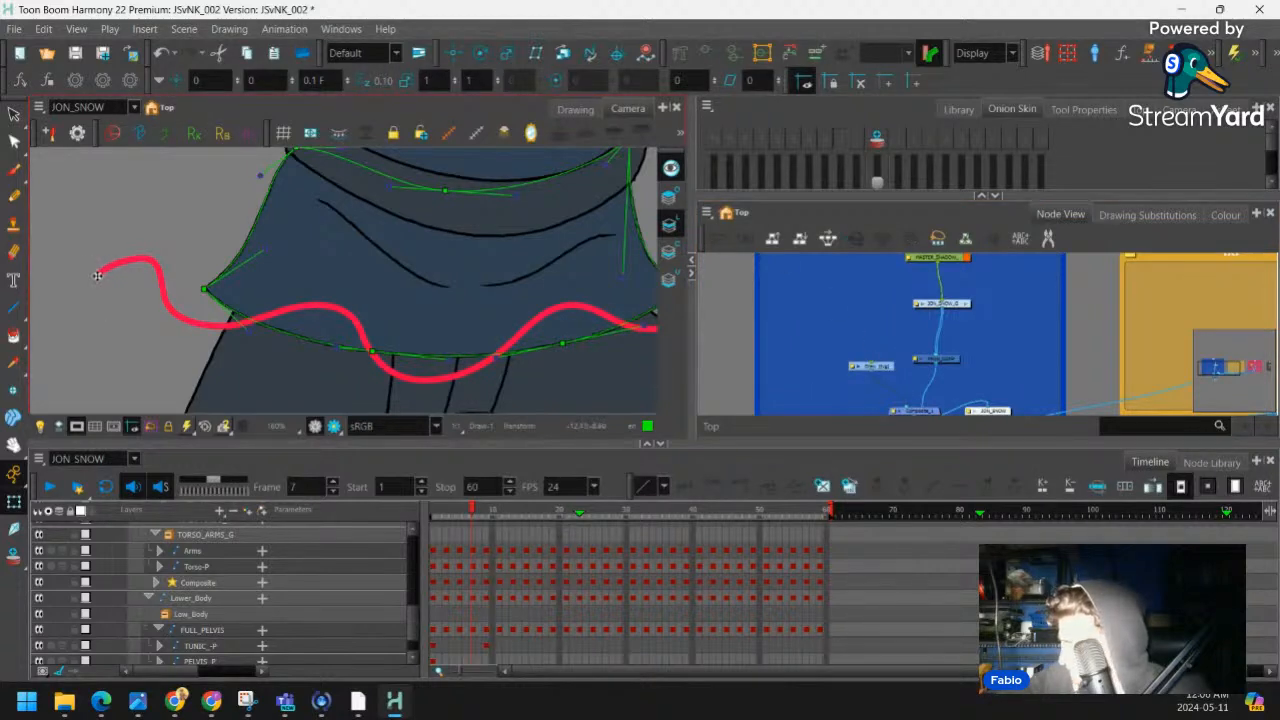
Draw a green wavy guide line with the Pencil tool along the hem, its crests and troughs opposite the red line's
{"action": "left_click", "coordinate": [14, 196]}
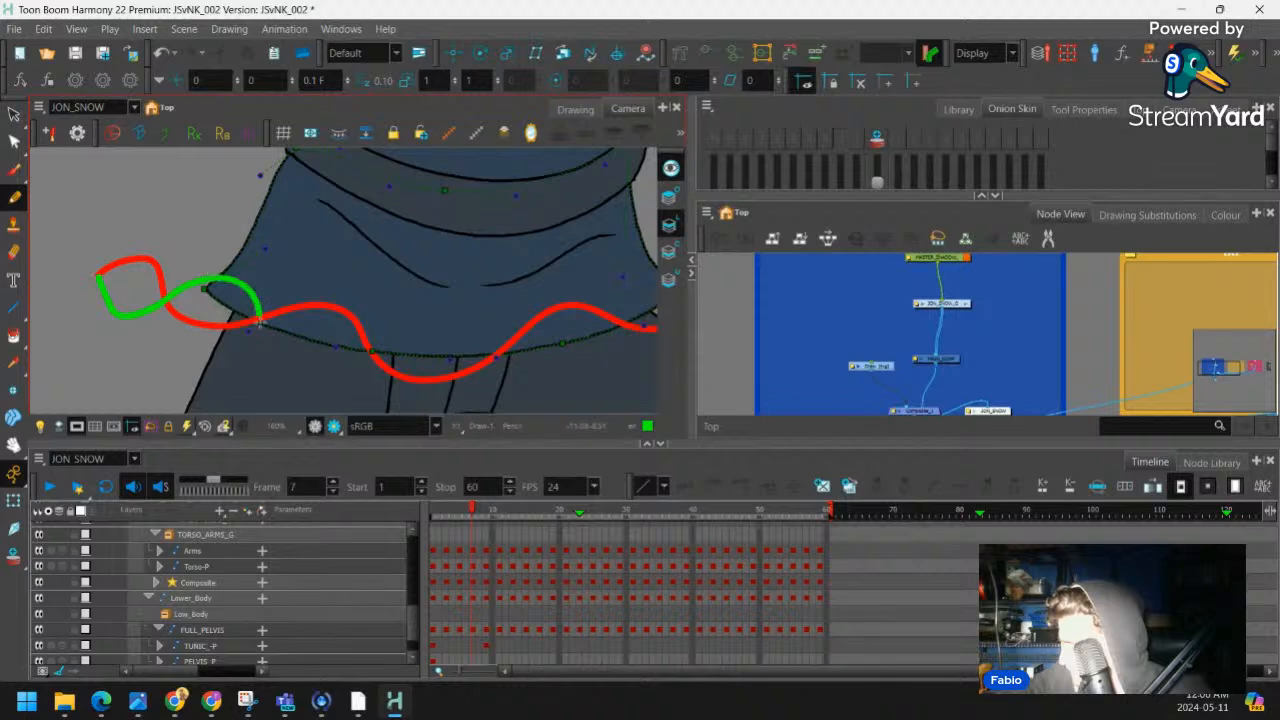
{"action": "mouse_move", "coordinate": [306, 384]}
{"action": "left_mouse_down"}
{"action": "mouse_move", "coordinate": [353, 376]}
{"action": "mouse_move", "coordinate": [407, 331]}
{"action": "left_mouse_up"}
{"action": "left_click_drag", "start_coordinate": [489, 360], "coordinate": [495, 367]}
{"action": "key", "text": "space"}
{"action": "left_click_drag", "start_coordinate": [518, 262], "coordinate": [488, 250]}
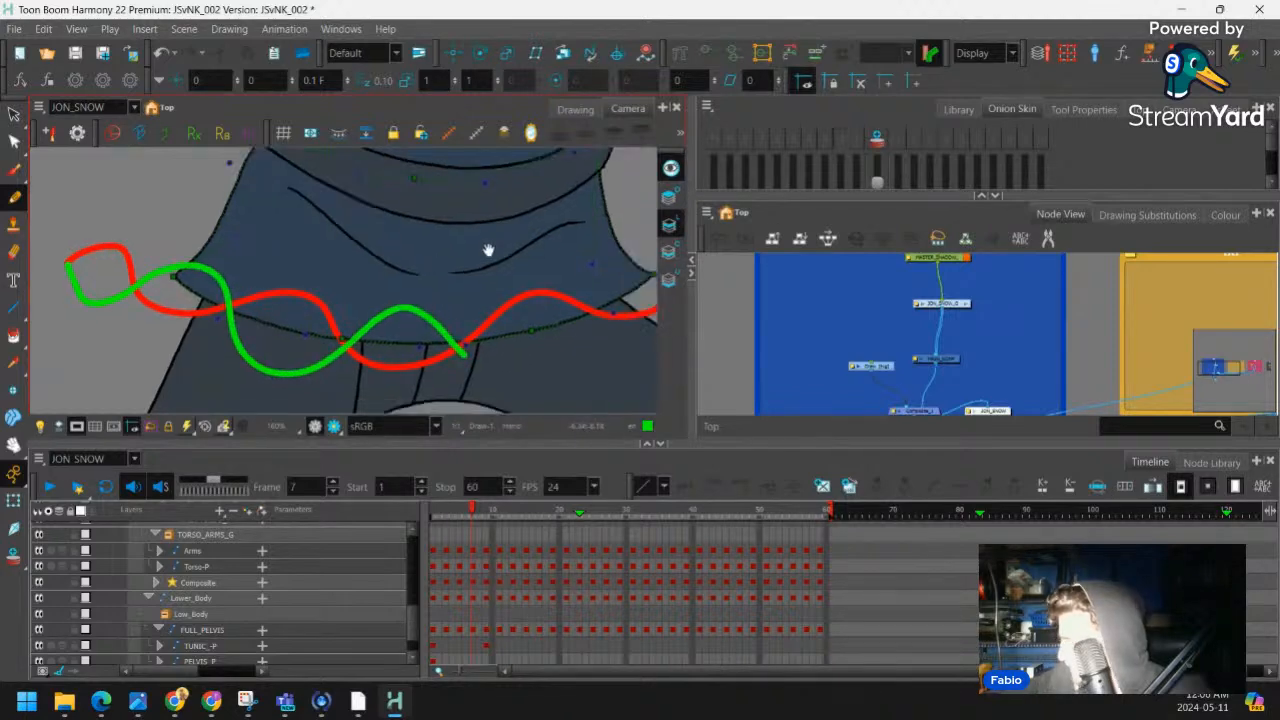
{"action": "left_click_drag", "start_coordinate": [519, 364], "coordinate": [604, 269]}
{"action": "key", "text": "space"}
{"action": "left_click_drag", "start_coordinate": [599, 323], "coordinate": [470, 363]}
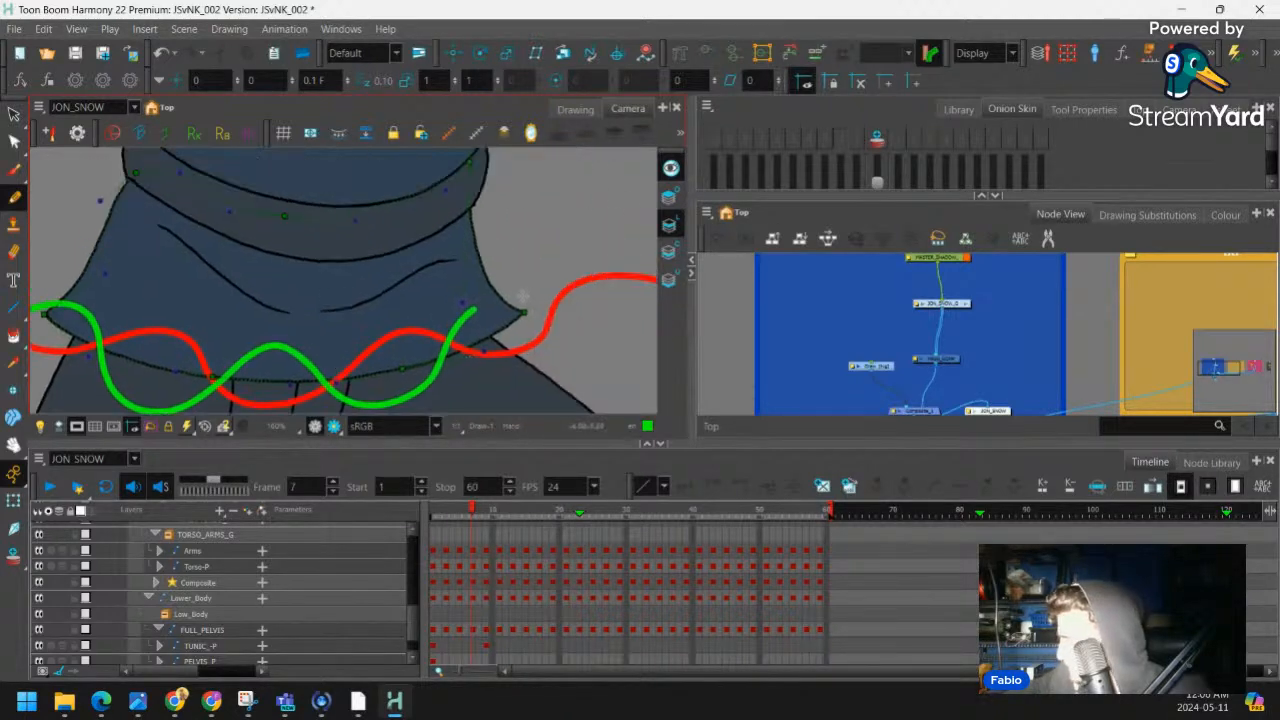
{"action": "key", "text": "space"}
{"action": "left_click_drag", "start_coordinate": [651, 276], "coordinate": [555, 294]}
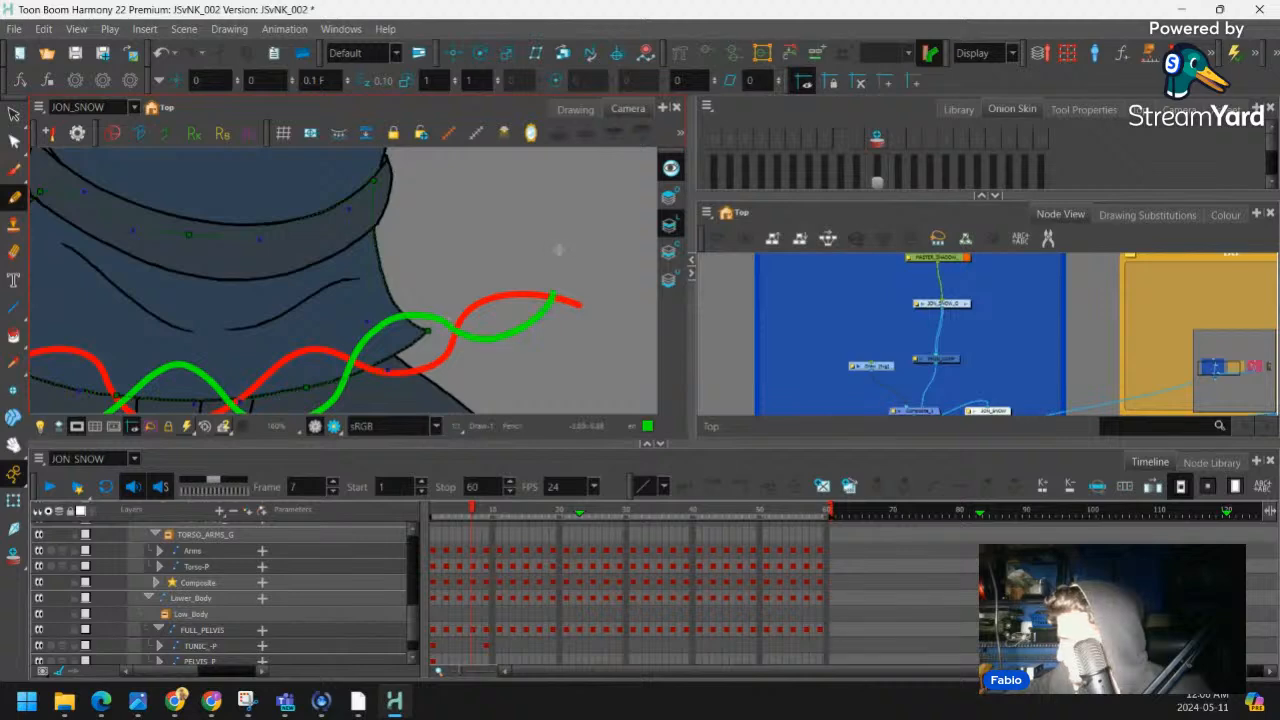
{"action": "key", "text": "1"}
{"action": "key", "text": "1"}
{"action": "key", "text": "space"}
{"action": "left_click_drag", "start_coordinate": [457, 286], "coordinate": [540, 269]}
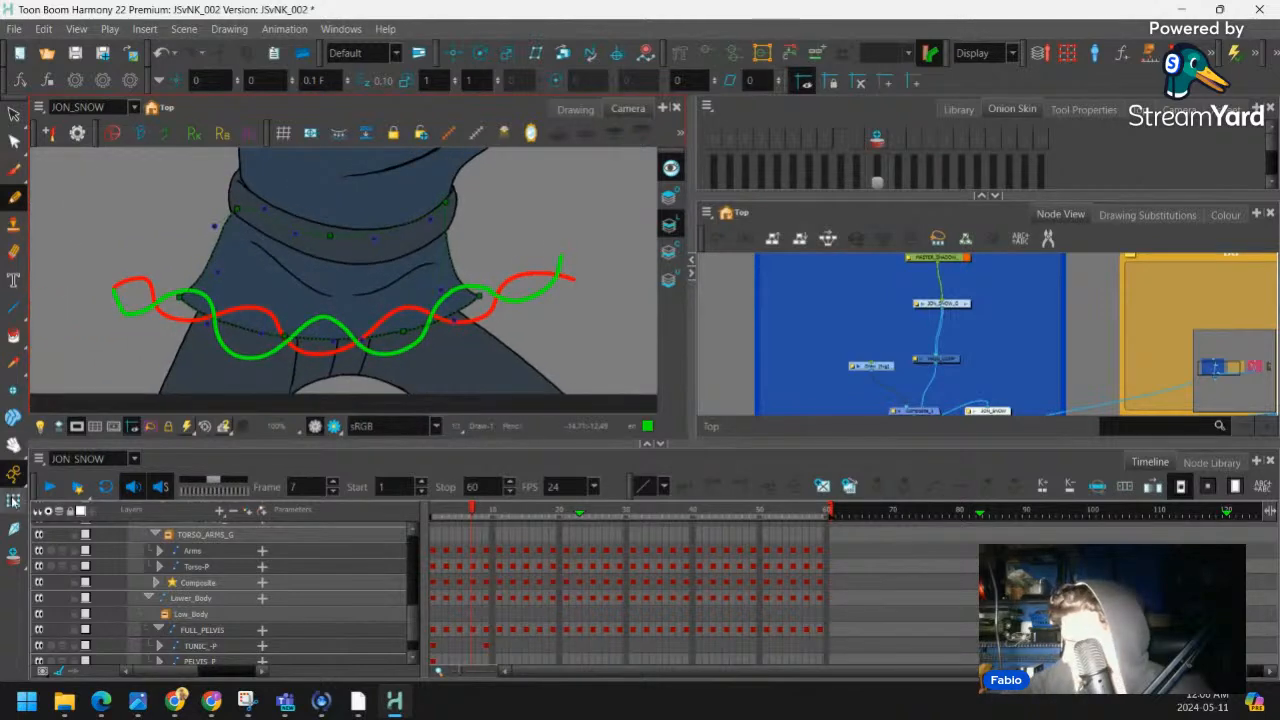
On frame 8, select the front tunic with the Transform tool and pull its left hem curve down into the green line's trough
{"action": "left_click", "coordinate": [14, 501]}
{"action": "key", "text": "2"}
{"action": "key", "text": "2"}
{"action": "key", "text": "2"}
{"action": "key", "text": "space"}
{"action": "left_click_drag", "start_coordinate": [229, 303], "coordinate": [283, 280]}
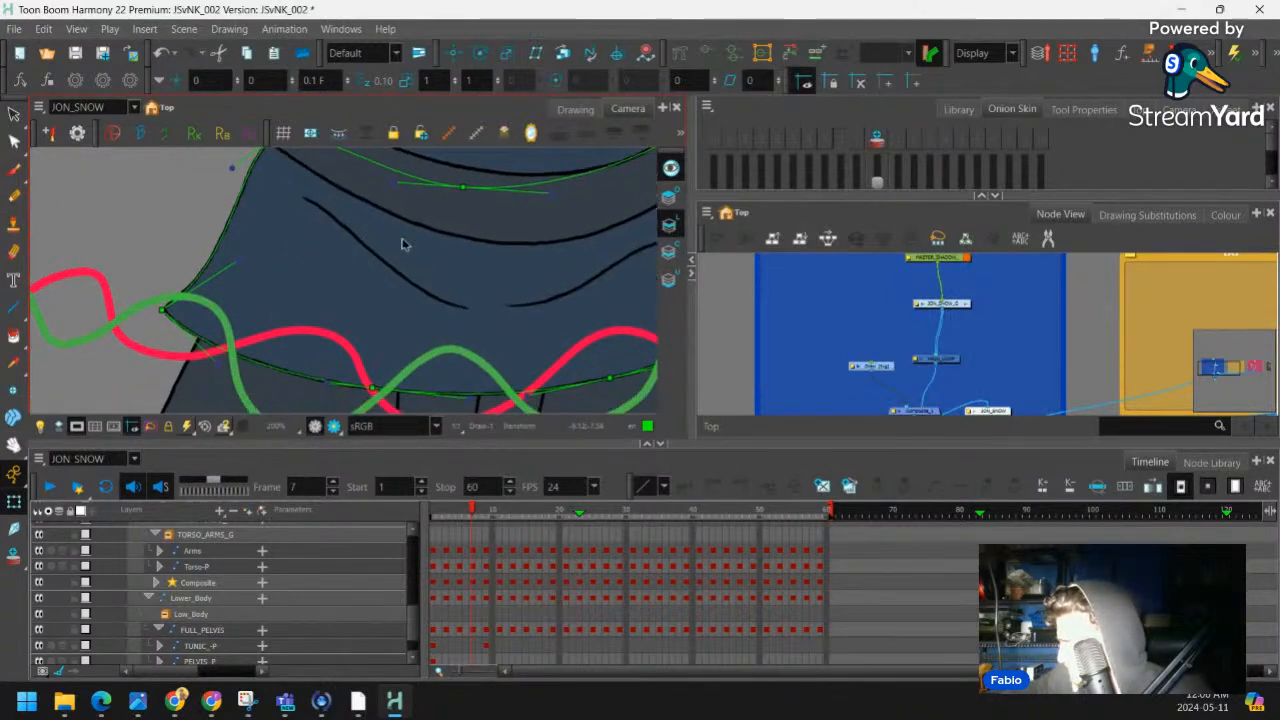
{"action": "left_click_drag", "start_coordinate": [467, 514], "coordinate": [481, 522]}
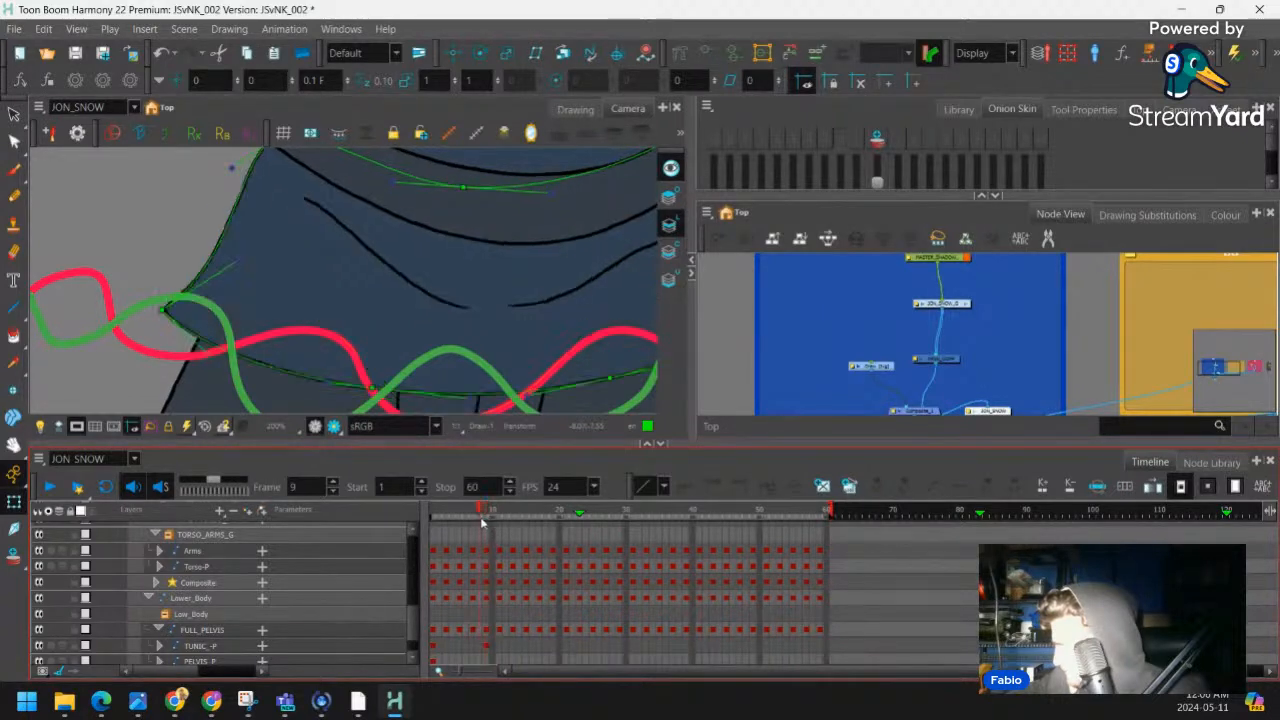
{"action": "key", "text": "space"}
{"action": "left_click_drag", "start_coordinate": [281, 288], "coordinate": [296, 268]}
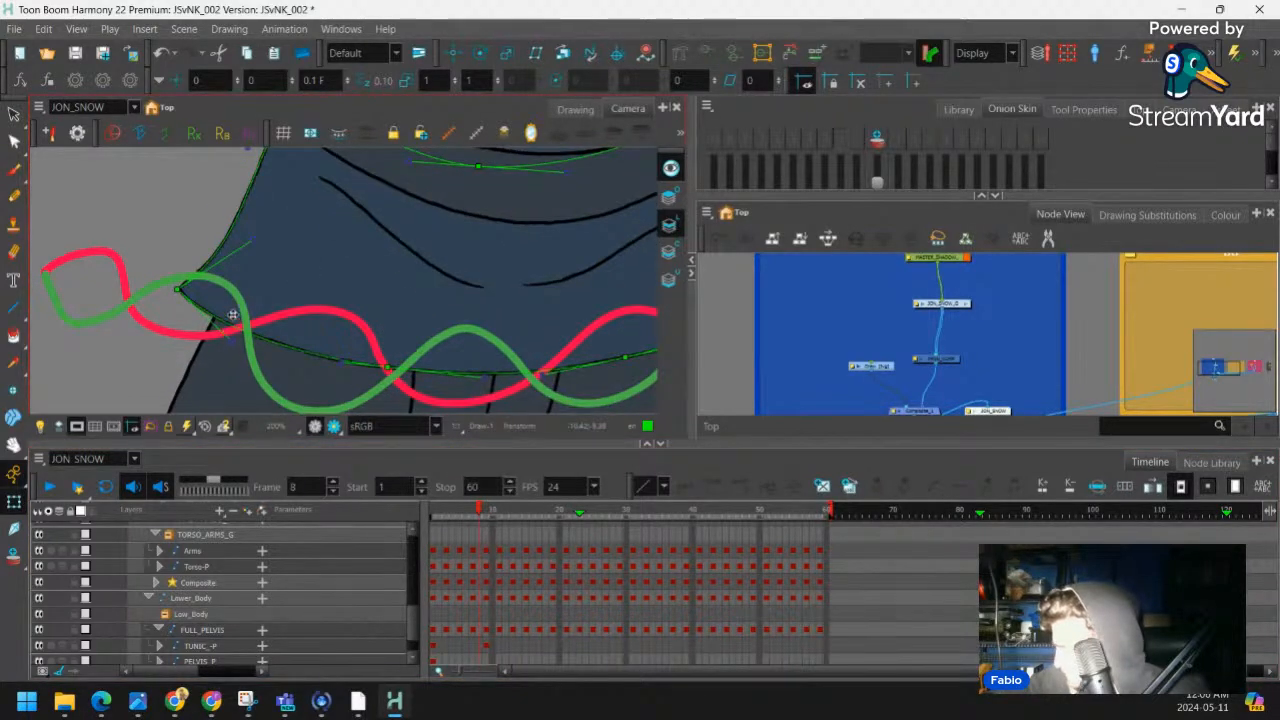
{"action": "left_click", "coordinate": [250, 275]}
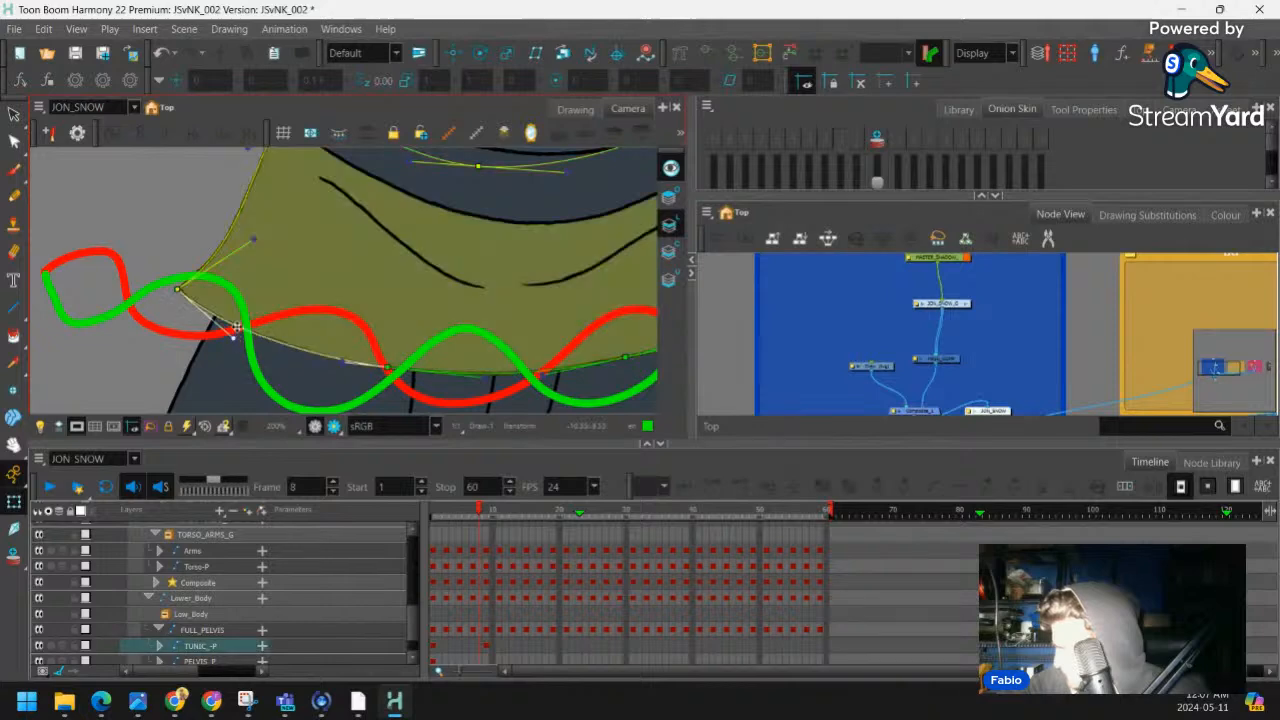
{"action": "left_click_drag", "start_coordinate": [387, 367], "coordinate": [300, 408]}
On frame 8, select the tunic's keyframe and shift the hem's middle point and its inner handle toward the green line's middle crest
{"action": "left_click", "coordinate": [484, 519]}
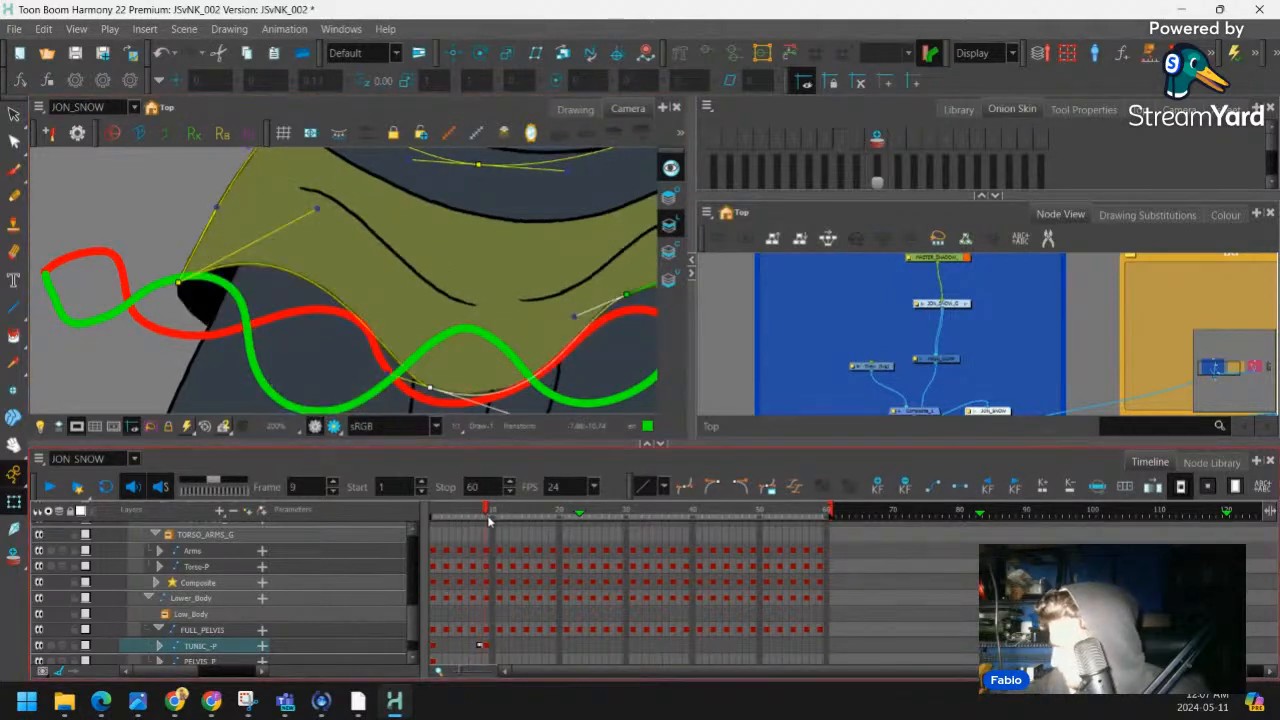
{"action": "left_click", "coordinate": [479, 646]}
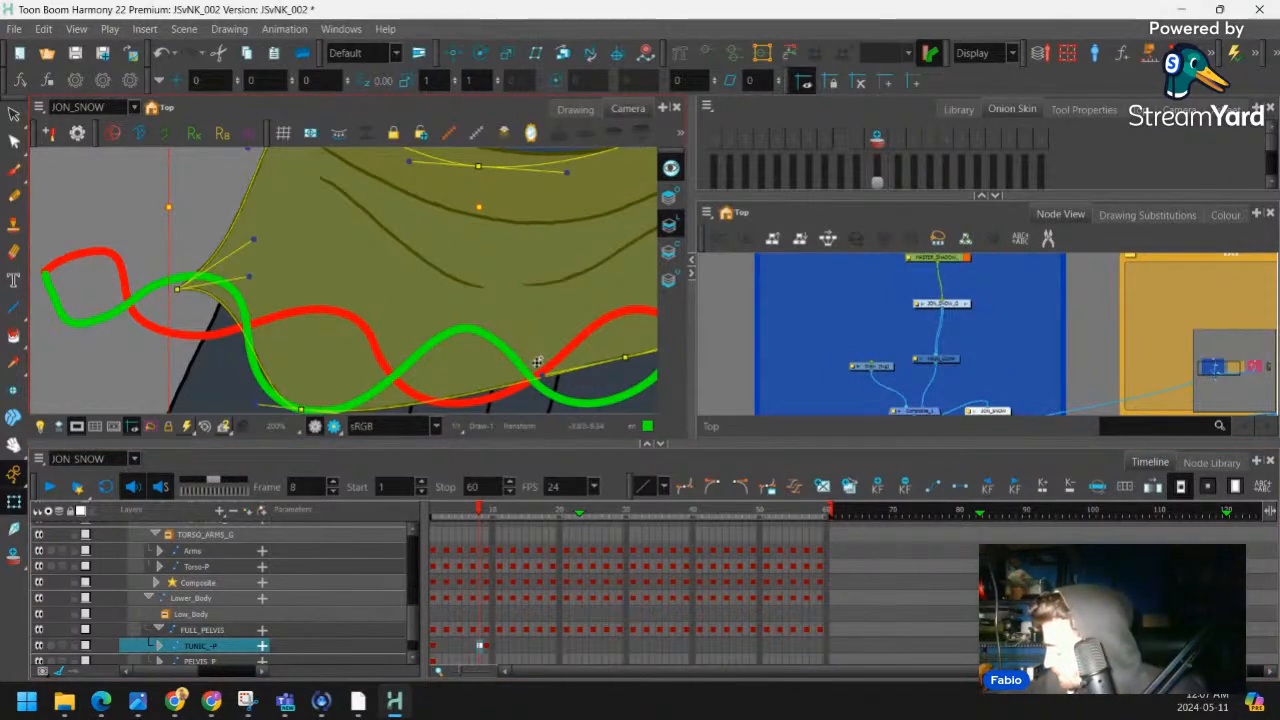
{"action": "left_click_drag", "start_coordinate": [455, 323], "coordinate": [411, 306]}
{"action": "left_click_drag", "start_coordinate": [582, 341], "coordinate": [475, 315]}
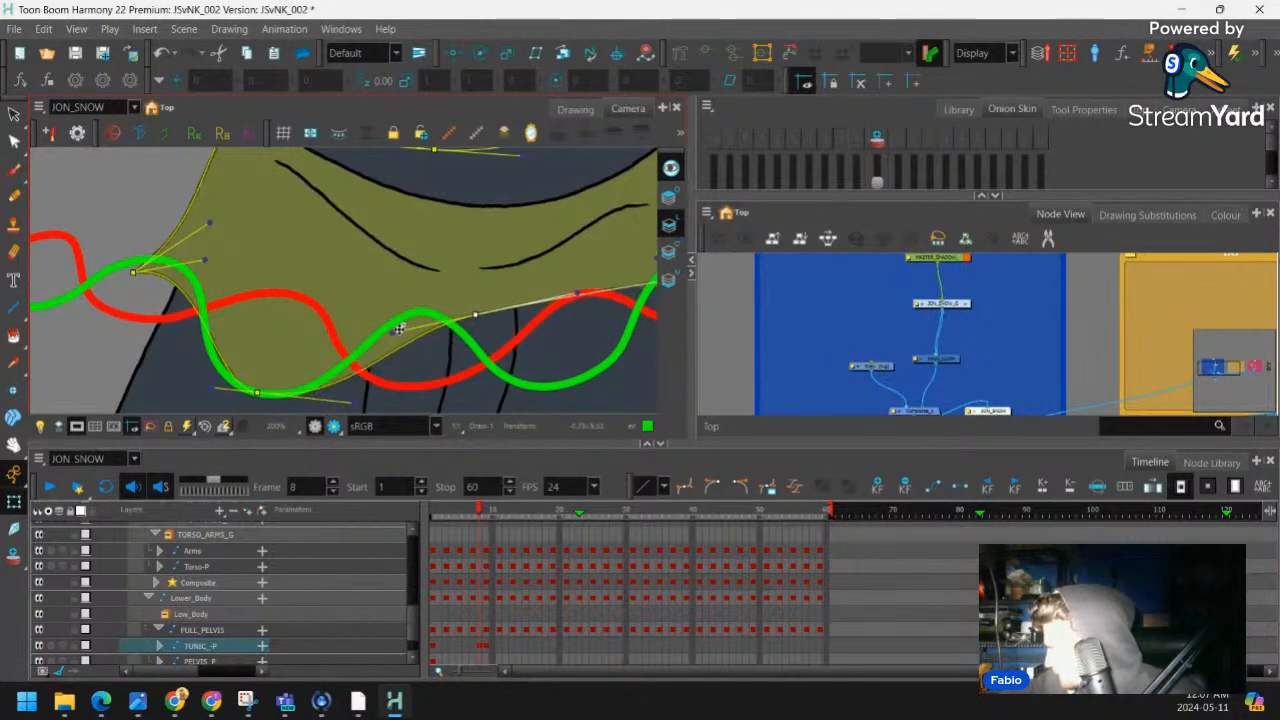
{"action": "left_click_drag", "start_coordinate": [396, 330], "coordinate": [389, 312]}
Pull the front tunic's right hem curve down into the green line's trough and refit the middle point and its handles to the crest
{"action": "left_click_drag", "start_coordinate": [471, 280], "coordinate": [383, 246]}
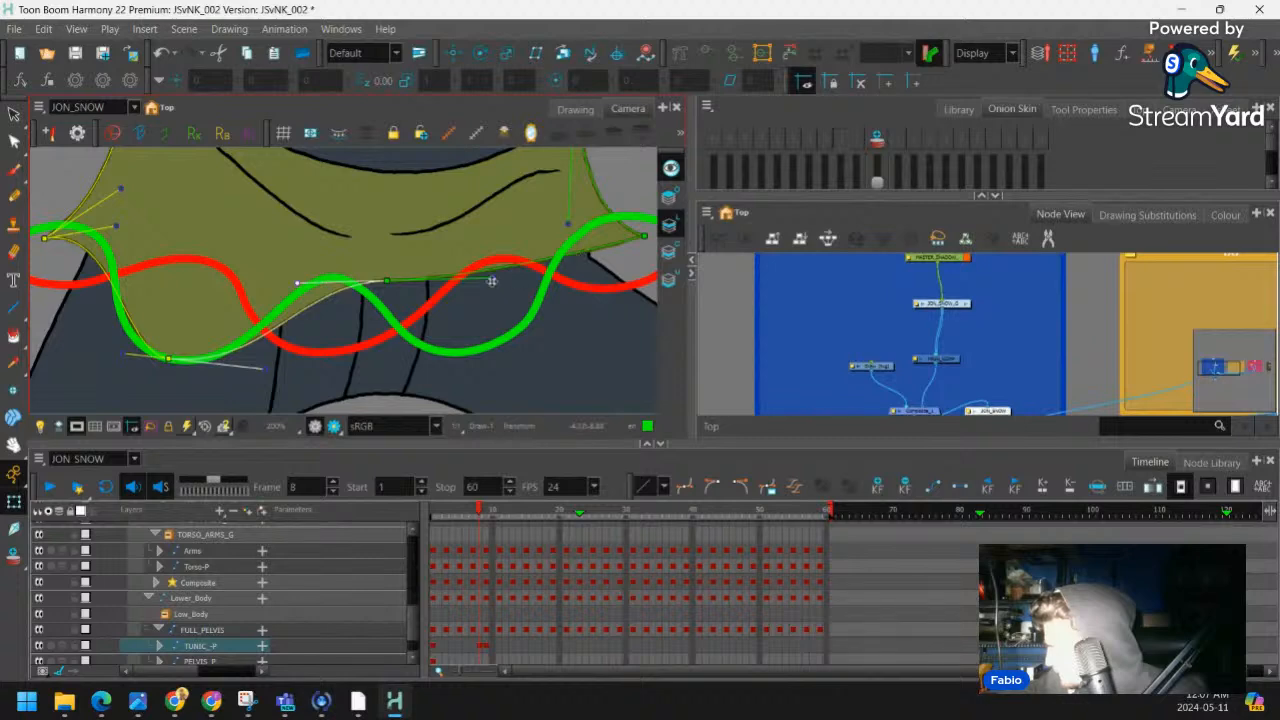
{"action": "left_click_drag", "start_coordinate": [491, 281], "coordinate": [510, 410]}
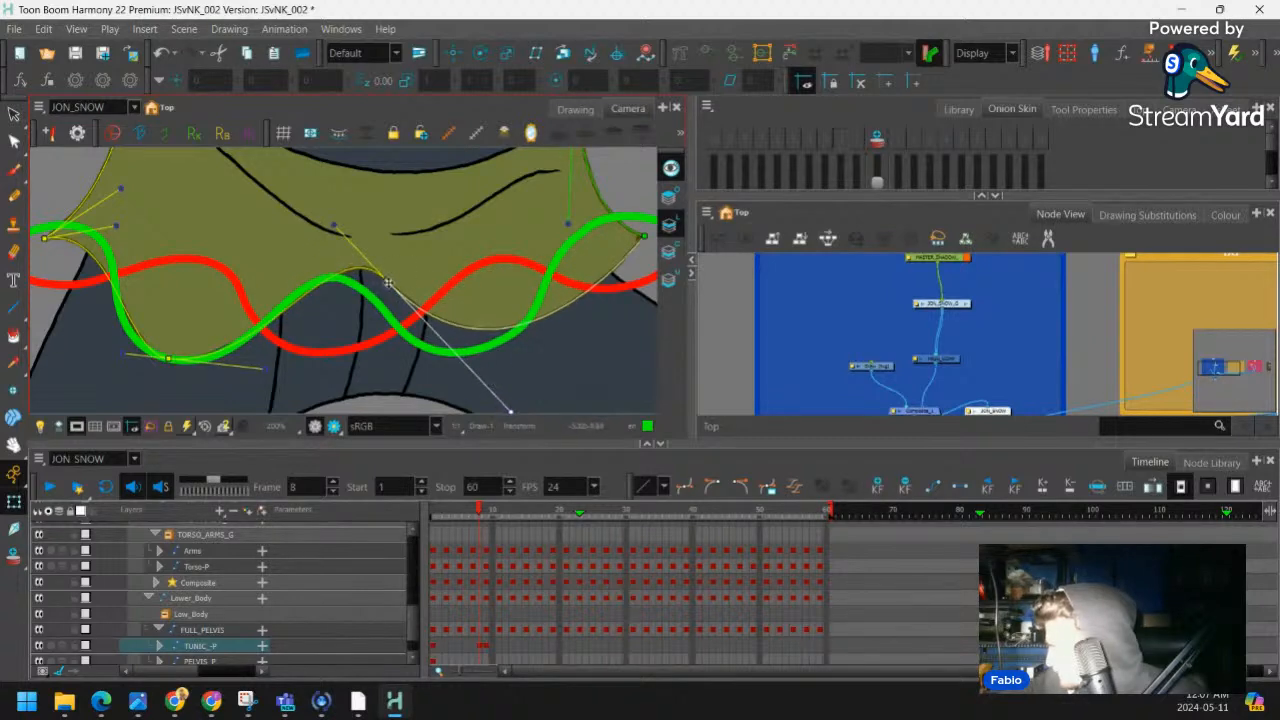
{"action": "left_click_drag", "start_coordinate": [388, 283], "coordinate": [372, 298]}
{"action": "left_click_drag", "start_coordinate": [319, 243], "coordinate": [303, 240]}
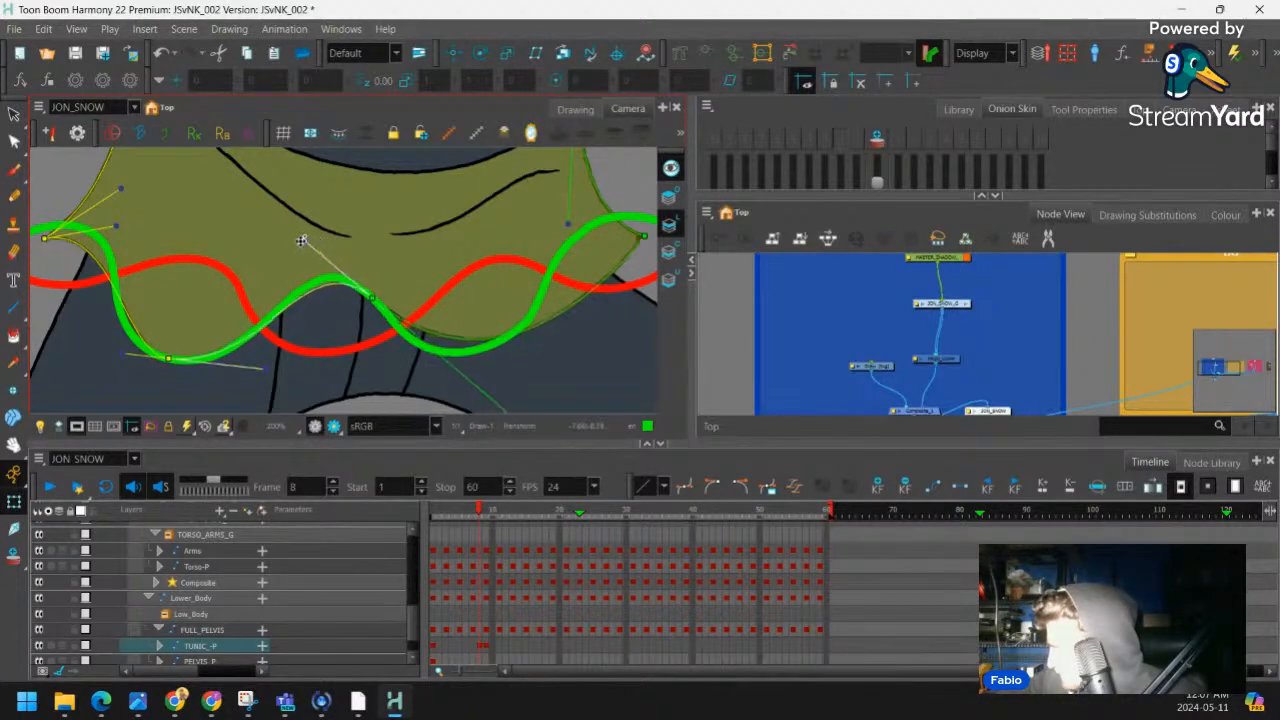
{"action": "left_click_drag", "start_coordinate": [410, 286], "coordinate": [309, 242]}
{"action": "left_click_drag", "start_coordinate": [418, 374], "coordinate": [411, 385]}
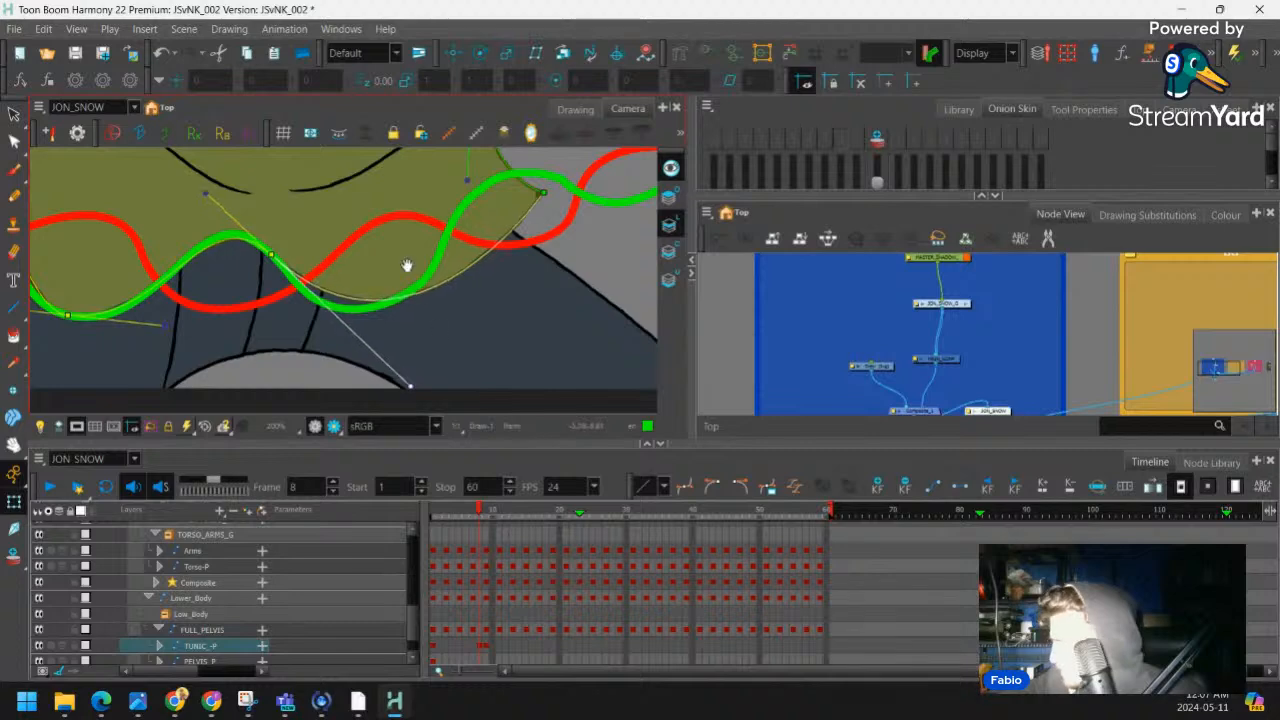
Adjust the handle of the front tunic's left hem corner to tighten the curve descending into the left trough
{"action": "left_click_drag", "start_coordinate": [406, 266], "coordinate": [436, 328]}
{"action": "left_click_drag", "start_coordinate": [223, 283], "coordinate": [336, 283]}
{"action": "left_click_drag", "start_coordinate": [158, 241], "coordinate": [172, 232]}
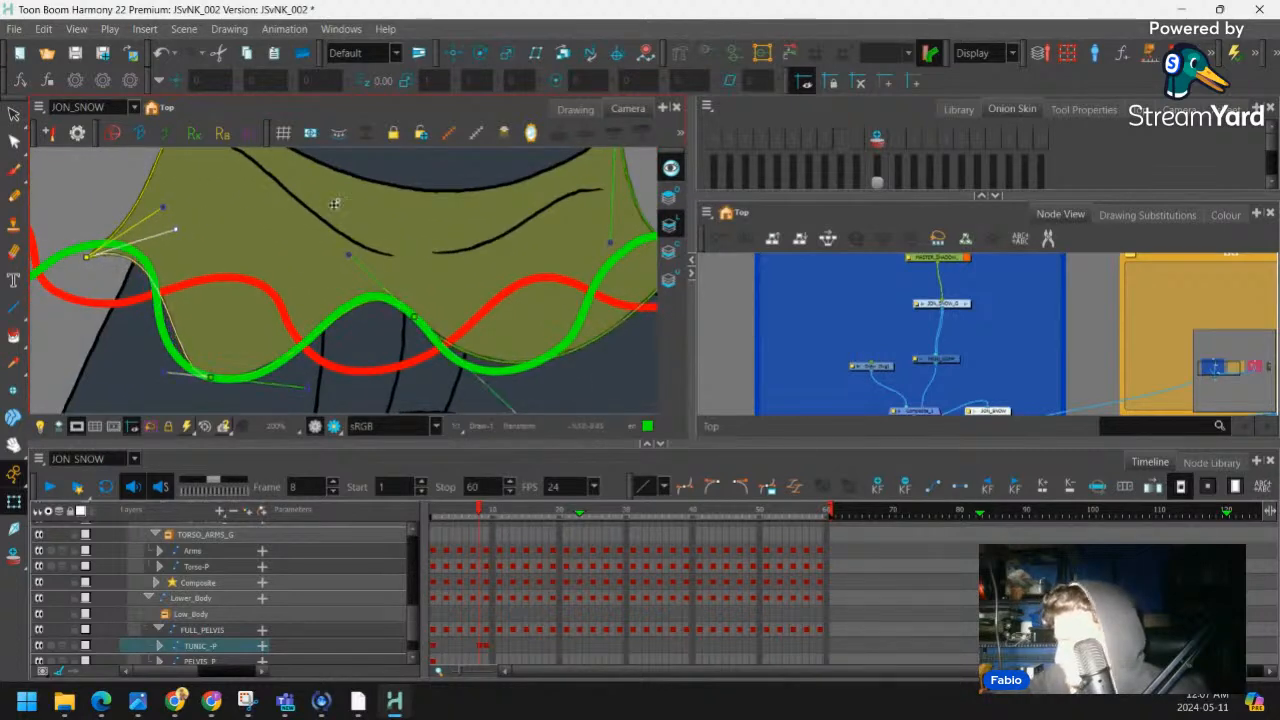
{"action": "scroll", "coordinate": [337, 203], "scroll_direction": "down", "scroll_amount": 1}
{"action": "left_click_drag", "start_coordinate": [337, 203], "coordinate": [335, 330]}
{"action": "scroll", "coordinate": [351, 260], "scroll_direction": "up", "scroll_amount": 1}
{"action": "left_click_drag", "start_coordinate": [351, 260], "coordinate": [332, 280]}
{"action": "scroll", "coordinate": [334, 280], "scroll_direction": "down", "scroll_amount": 2}
{"action": "left_click", "coordinate": [344, 275]}
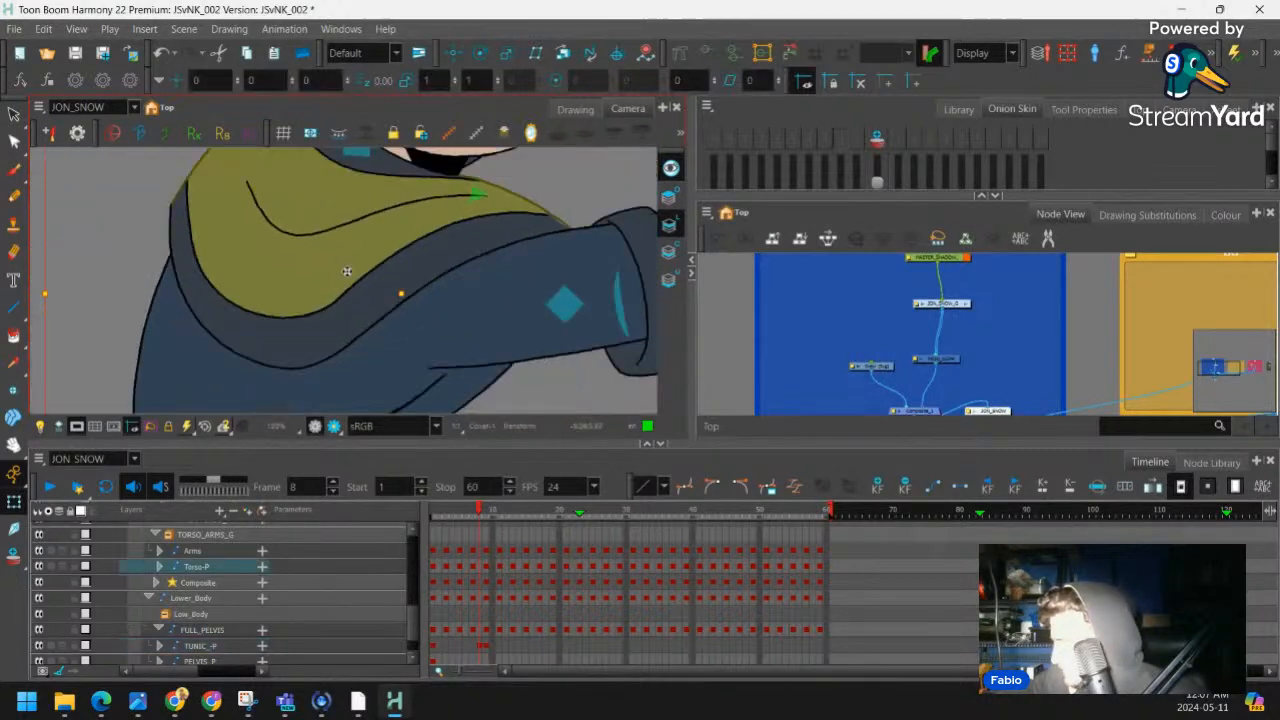
{"action": "scroll", "coordinate": [343, 278], "scroll_direction": "down", "scroll_amount": 2}
{"action": "left_click_drag", "start_coordinate": [398, 241], "coordinate": [462, 62]}
{"action": "scroll", "coordinate": [347, 244], "scroll_direction": "up", "scroll_amount": 1}
{"action": "scroll", "coordinate": [348, 272], "scroll_direction": "up", "scroll_amount": 2}
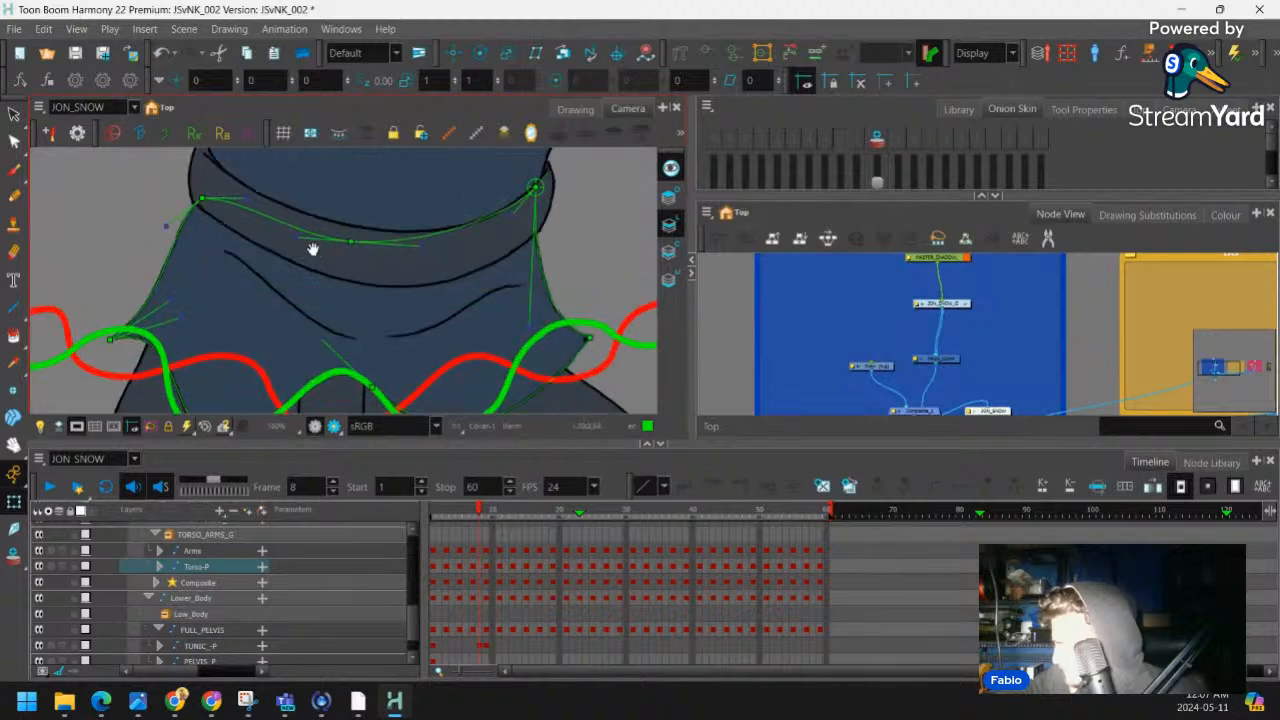
Raise the front tunic's left hem corner onto the green line's crest and refine the handles of its adjoining edges
{"action": "left_click_drag", "start_coordinate": [311, 249], "coordinate": [325, 265]}
{"action": "left_click_drag", "start_coordinate": [289, 326], "coordinate": [300, 230]}
{"action": "scroll", "coordinate": [249, 269], "scroll_direction": "up", "scroll_amount": 2}
{"action": "left_click_drag", "start_coordinate": [249, 269], "coordinate": [275, 217]}
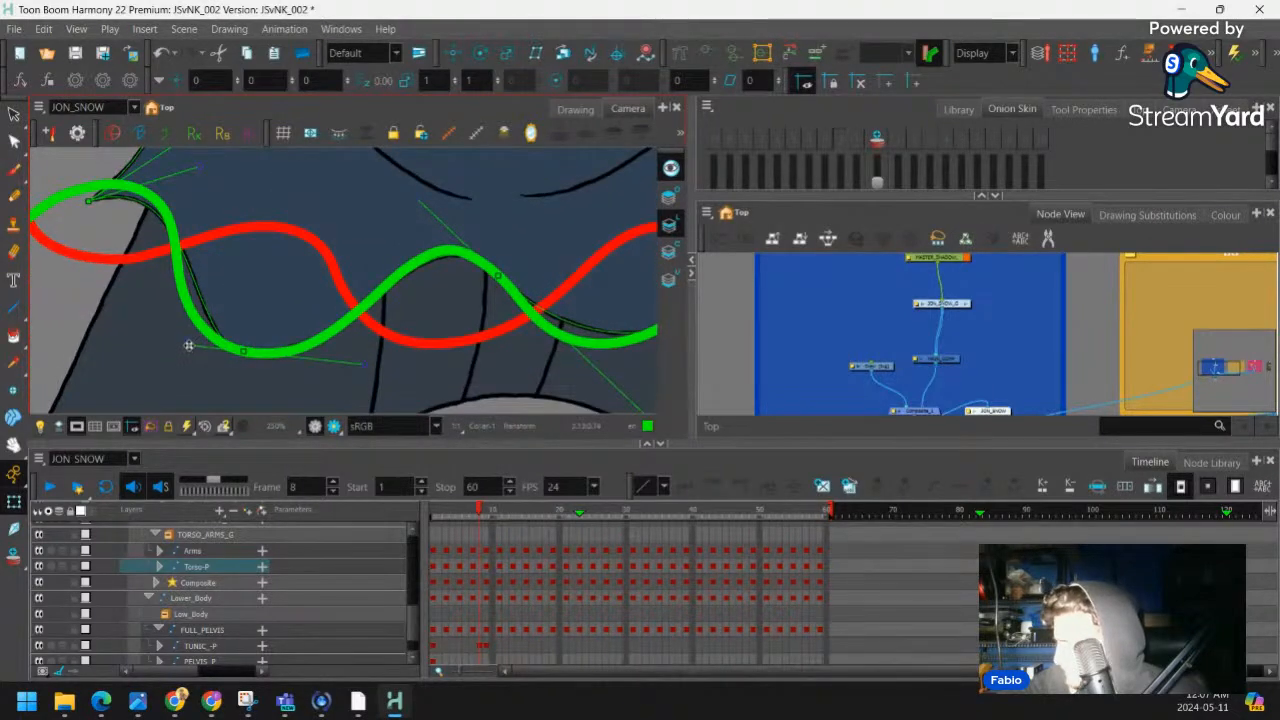
{"action": "left_click", "coordinate": [190, 347]}
{"action": "left_click_drag", "start_coordinate": [202, 168], "coordinate": [177, 220]}
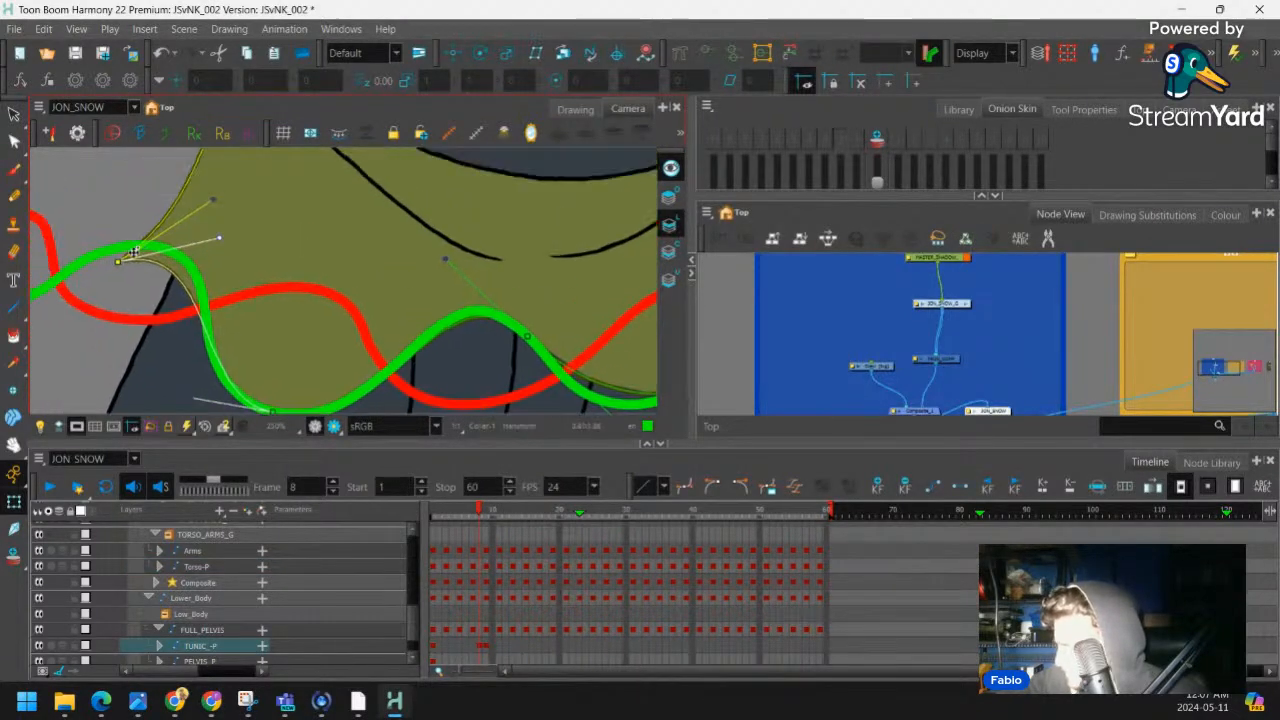
{"action": "left_click_drag", "start_coordinate": [120, 261], "coordinate": [125, 249]}
{"action": "left_click_drag", "start_coordinate": [234, 179], "coordinate": [208, 217]}
{"action": "scroll", "coordinate": [317, 246], "scroll_direction": "down", "scroll_amount": 2}
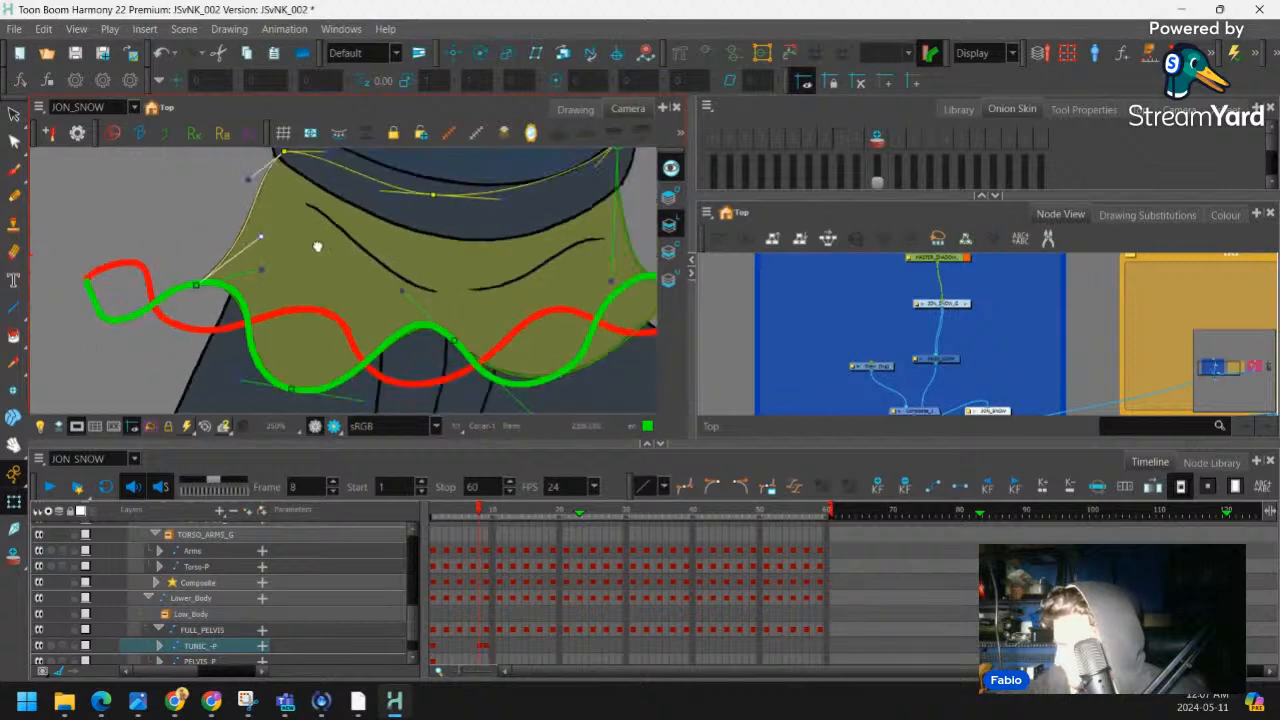
Raise the front tunic's right hem corner inward and steepen the right hem curve's handle to fit the green line's trough
{"action": "left_click_drag", "start_coordinate": [604, 239], "coordinate": [348, 204]}
{"action": "left_click_drag", "start_coordinate": [411, 251], "coordinate": [399, 236]}
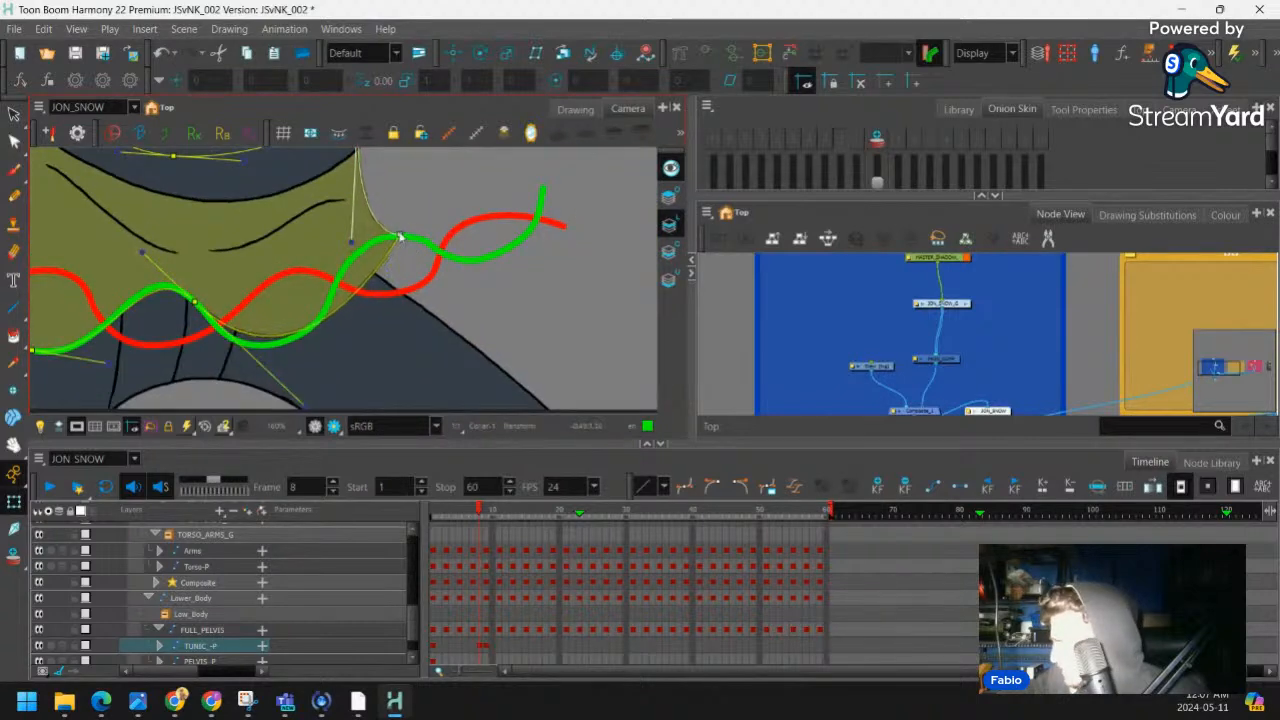
{"action": "left_click_drag", "start_coordinate": [323, 309], "coordinate": [318, 261]}
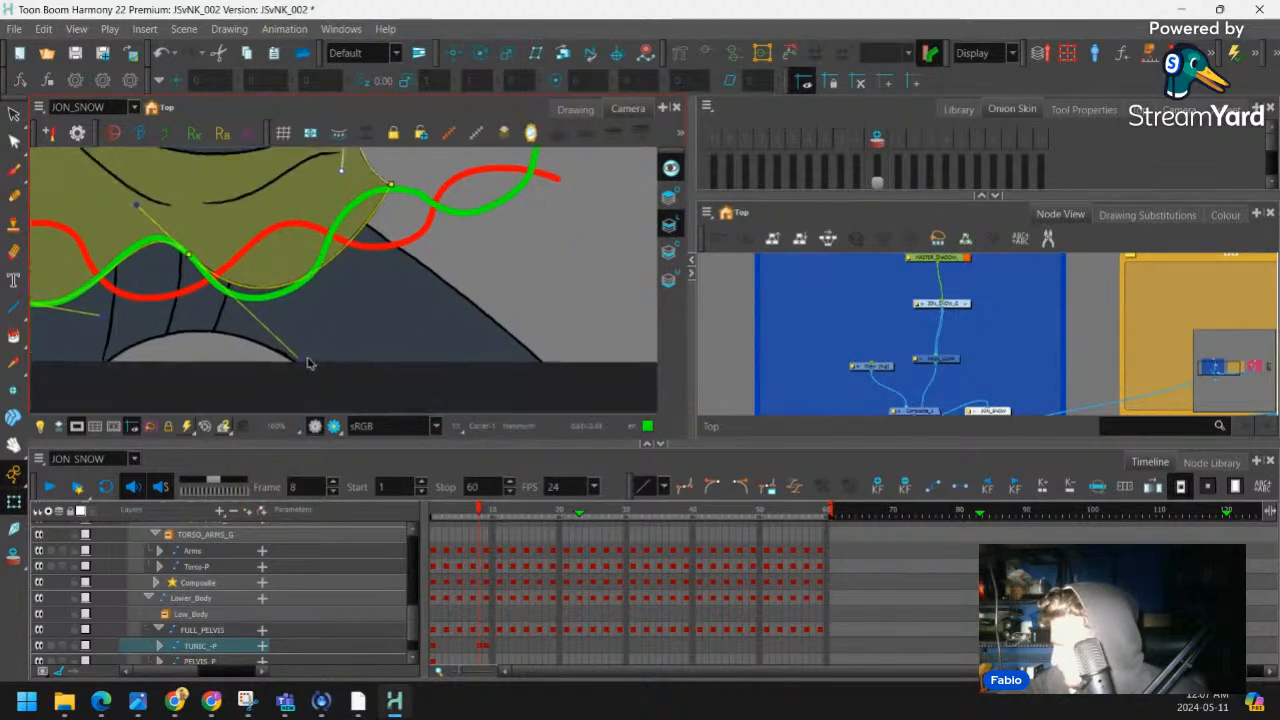
{"action": "left_click_drag", "start_coordinate": [299, 358], "coordinate": [277, 370]}
{"action": "left_click_drag", "start_coordinate": [392, 184], "coordinate": [387, 178]}
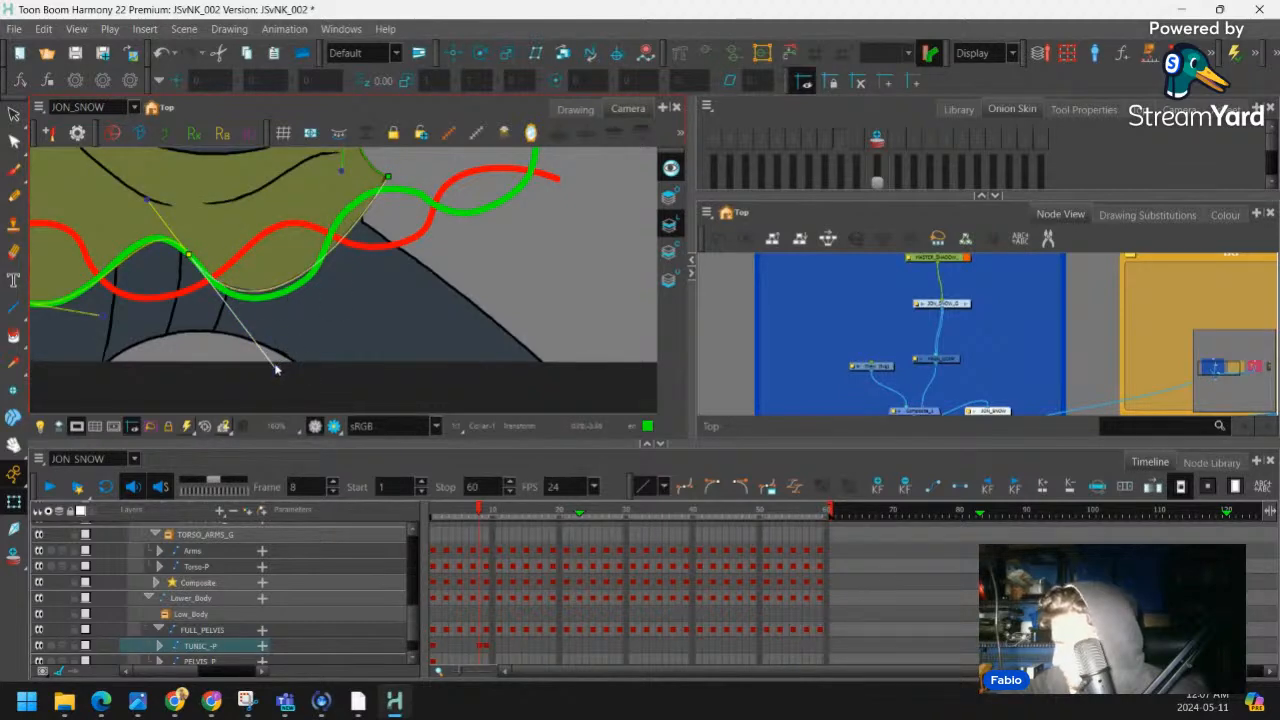
{"action": "left_click_drag", "start_coordinate": [278, 370], "coordinate": [277, 381]}
Flip between frames 8 and 9 to compare the tunic's hem shapes
{"action": "scroll", "coordinate": [340, 270], "scroll_direction": "down", "scroll_amount": 3}
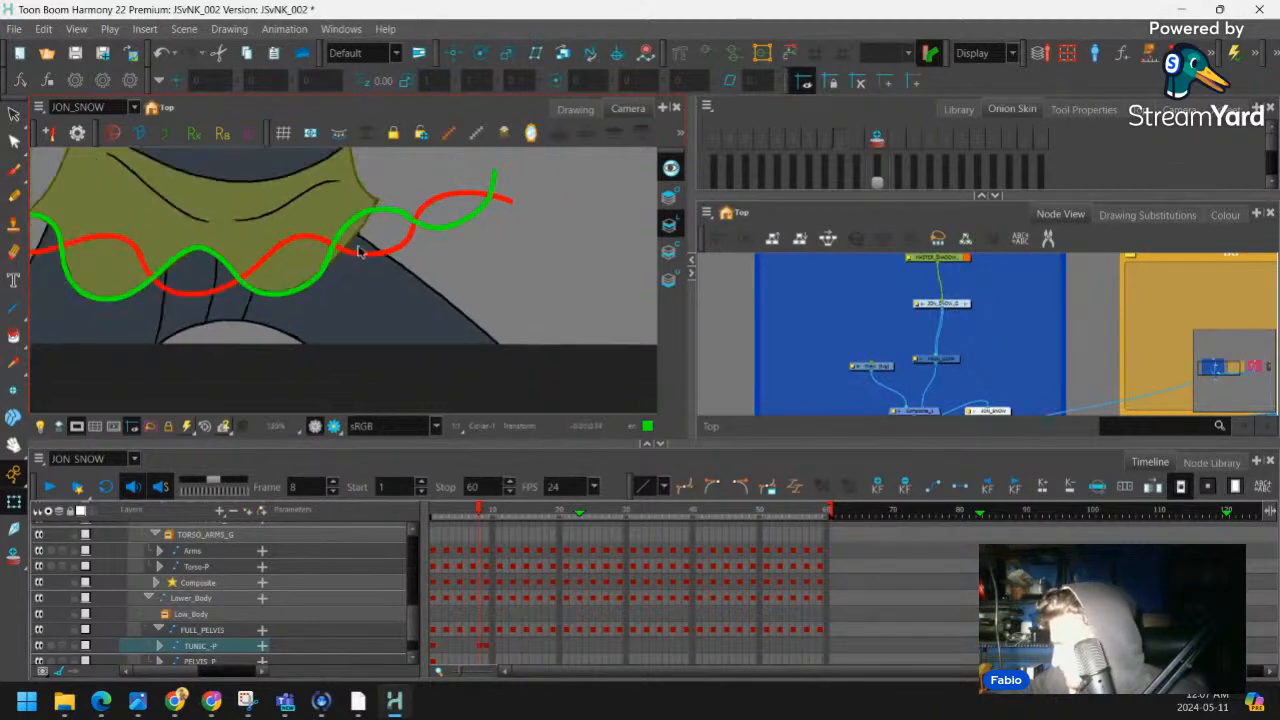
{"action": "left_click_drag", "start_coordinate": [355, 207], "coordinate": [399, 243]}
{"action": "scroll", "coordinate": [334, 249], "scroll_direction": "up", "scroll_amount": 3}
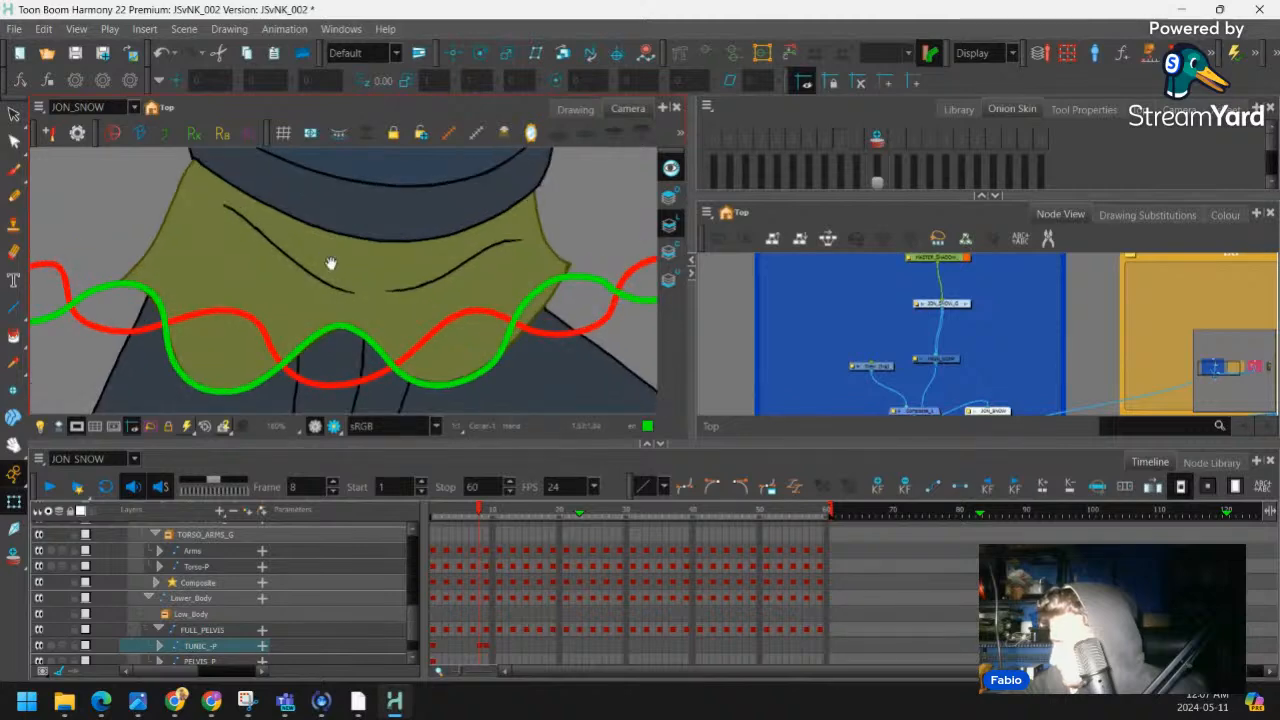
{"action": "key", "text": "."}
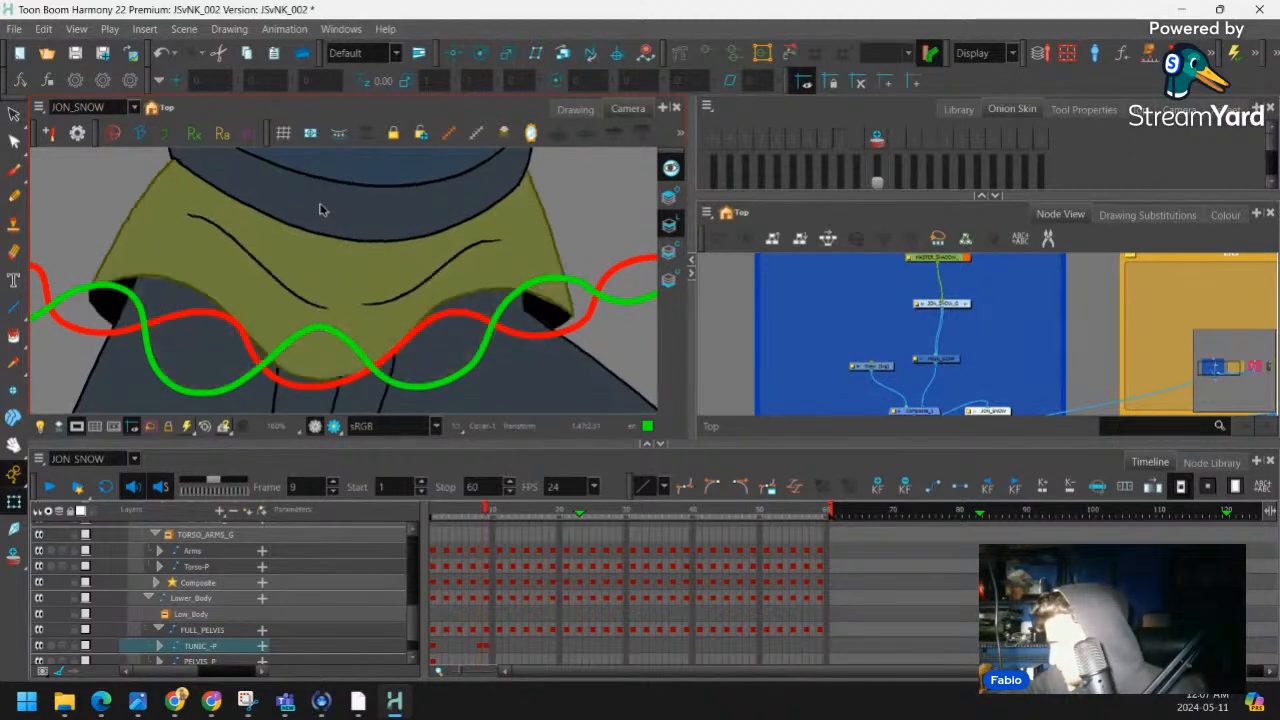
{"action": "key", "text": "."}
{"action": "key", "text": "."}
{"action": "key", "text": "."}
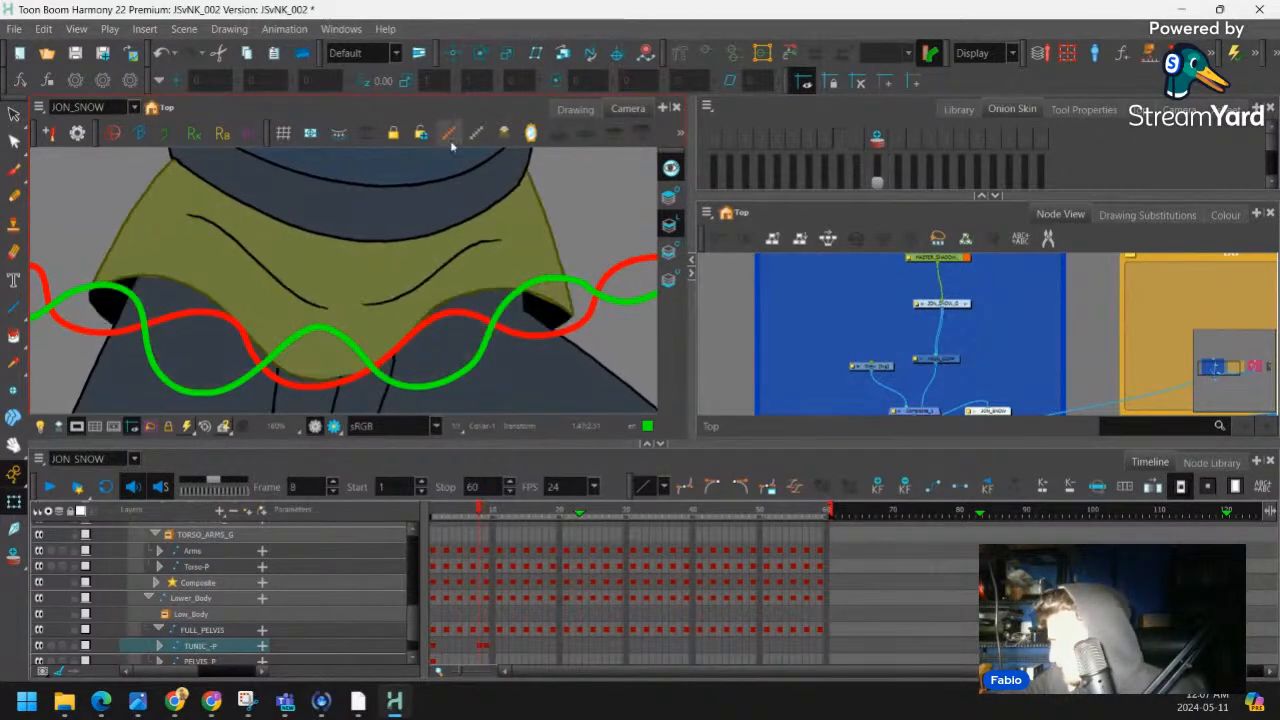
{"action": "key", "text": "."}
{"action": "key", "text": "."}
{"action": "key", "text": "."}
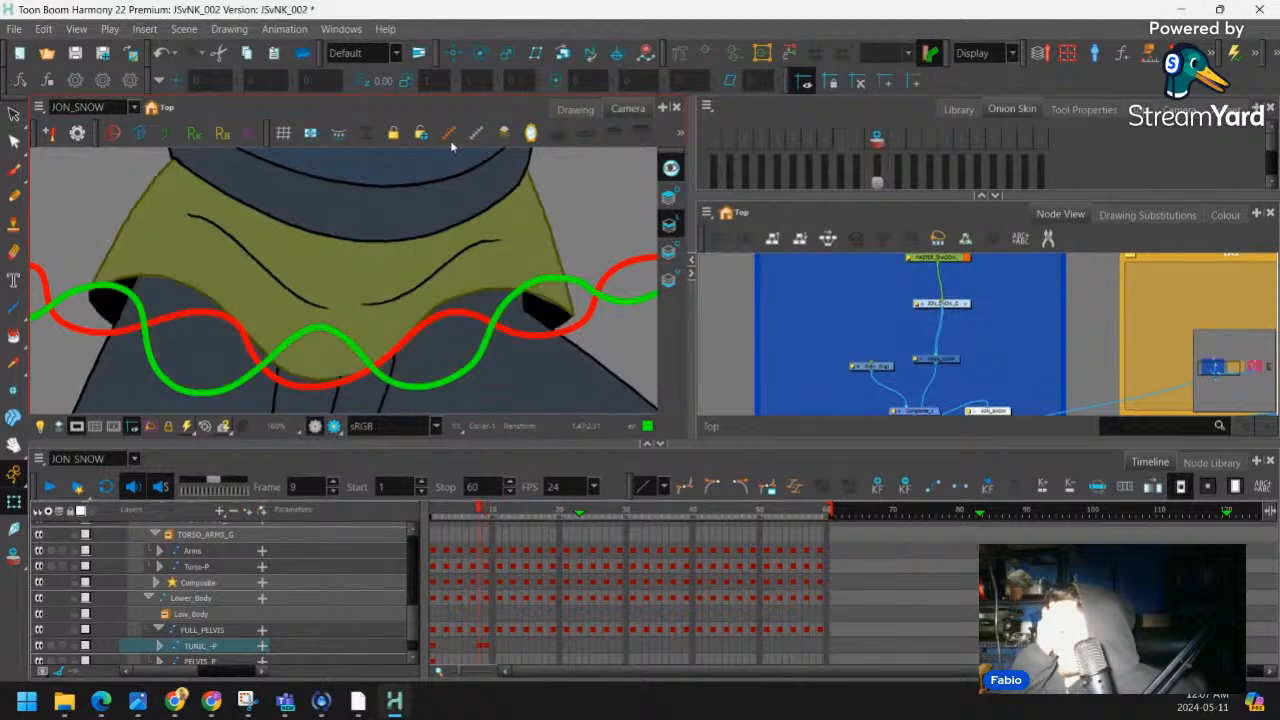
{"action": "key", "text": "."}
On frame 8, raise the inner end of the tunic's left fold line and bow its curve downward with the handles
{"action": "scroll", "coordinate": [293, 281], "scroll_direction": "up", "scroll_amount": 1}
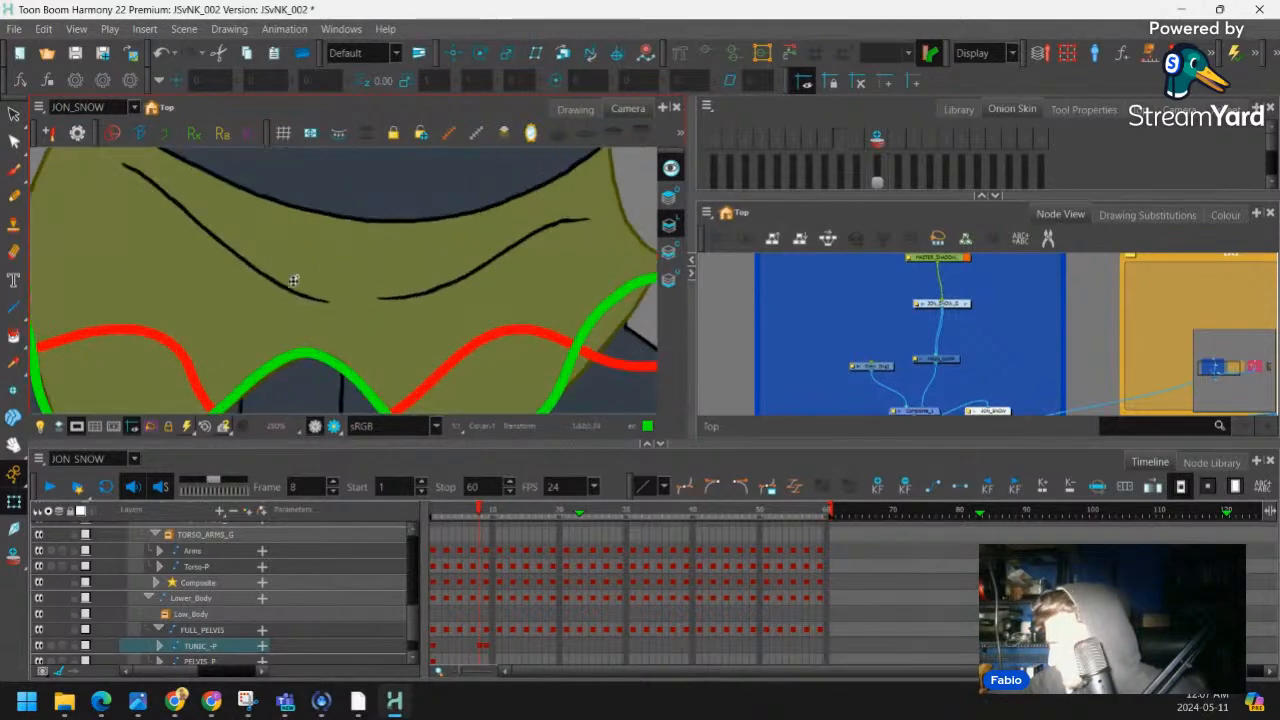
{"action": "left_click", "coordinate": [306, 291]}
{"action": "left_click_drag", "start_coordinate": [326, 300], "coordinate": [331, 269]}
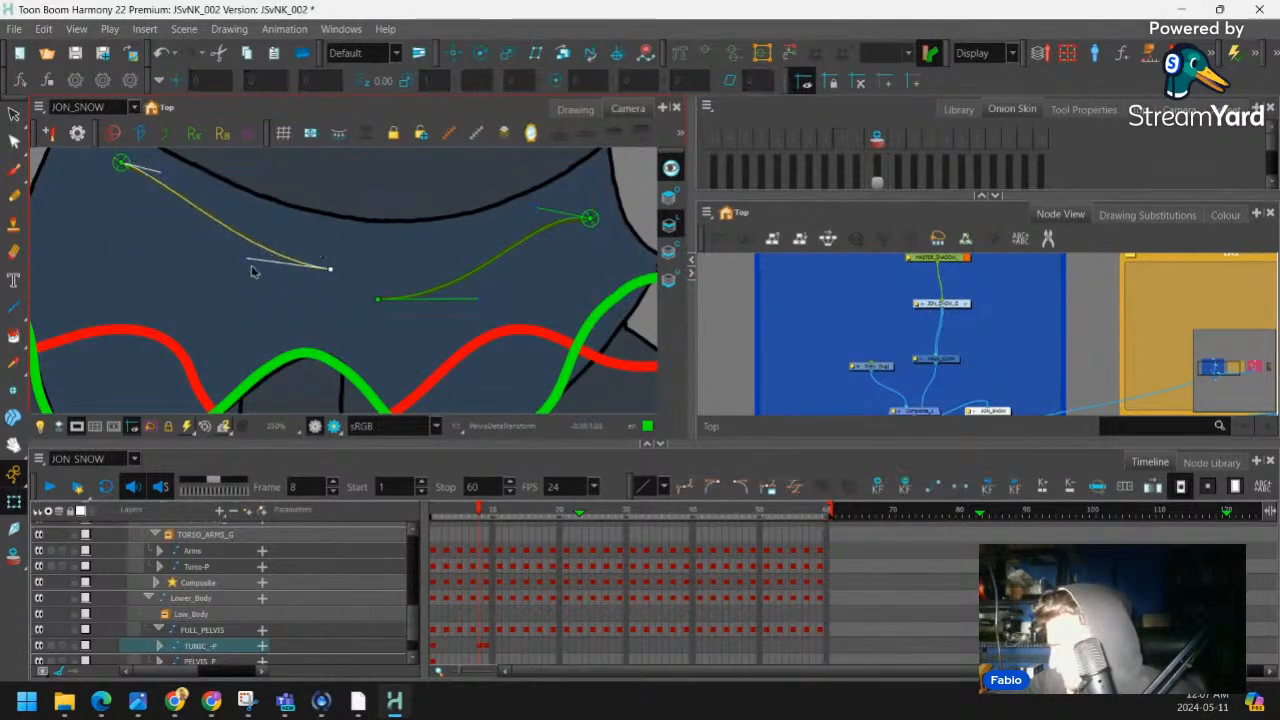
{"action": "left_click_drag", "start_coordinate": [248, 260], "coordinate": [226, 298]}
{"action": "left_click_drag", "start_coordinate": [162, 171], "coordinate": [183, 177]}
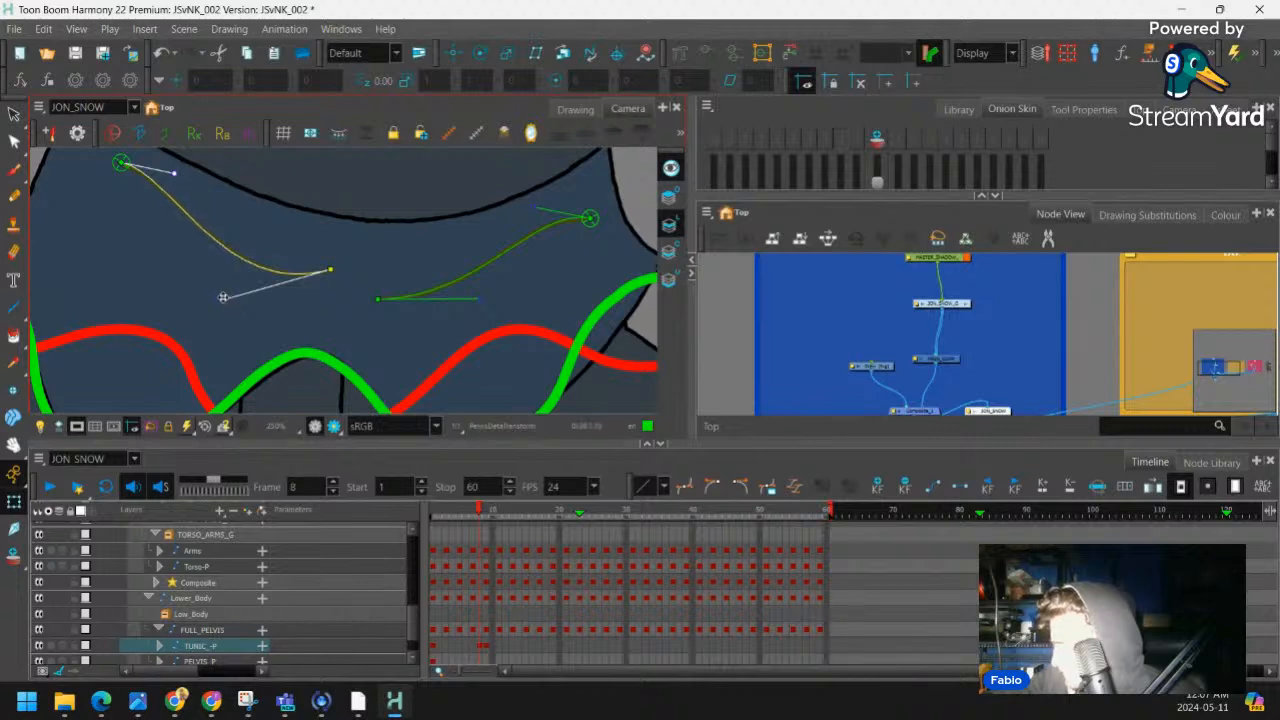
{"action": "left_click_drag", "start_coordinate": [223, 297], "coordinate": [208, 316]}
Bow the inner end of the tunic's right fold line downward with its handle, then deselect the fold lines
{"action": "left_click_drag", "start_coordinate": [388, 256], "coordinate": [308, 273]}
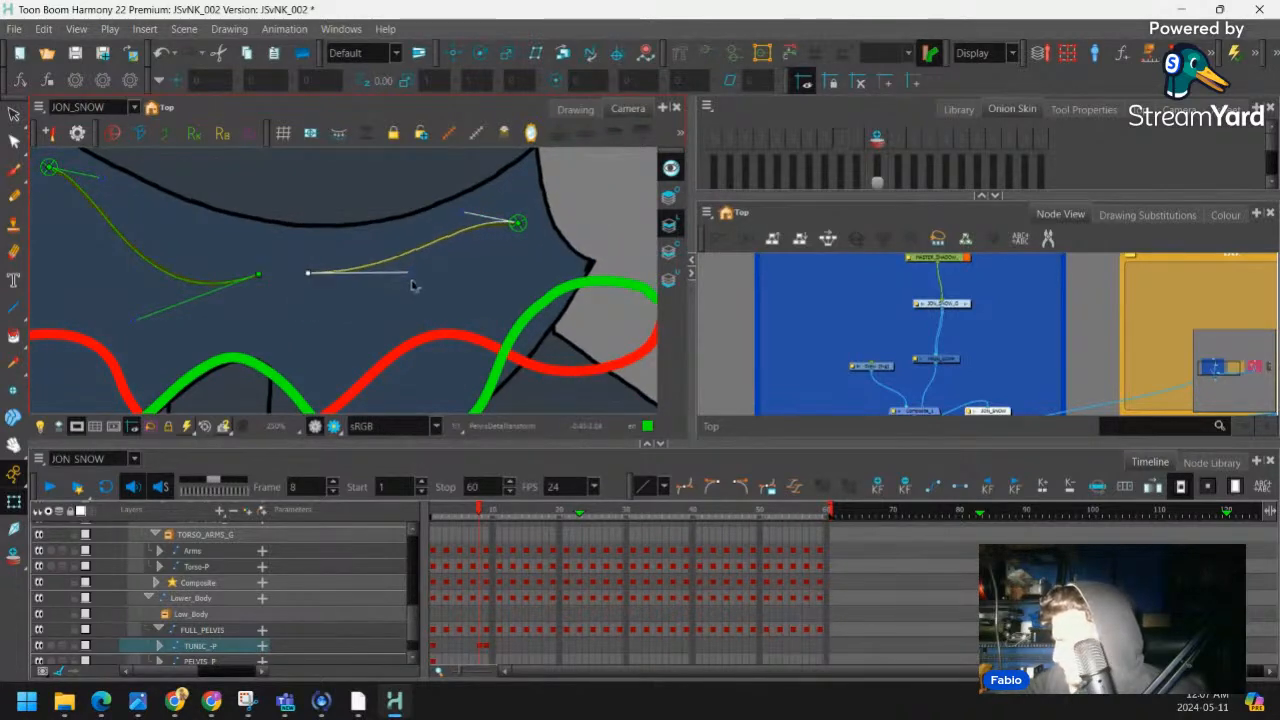
{"action": "left_click_drag", "start_coordinate": [404, 336], "coordinate": [404, 340]}
{"action": "left_click", "coordinate": [584, 205]}
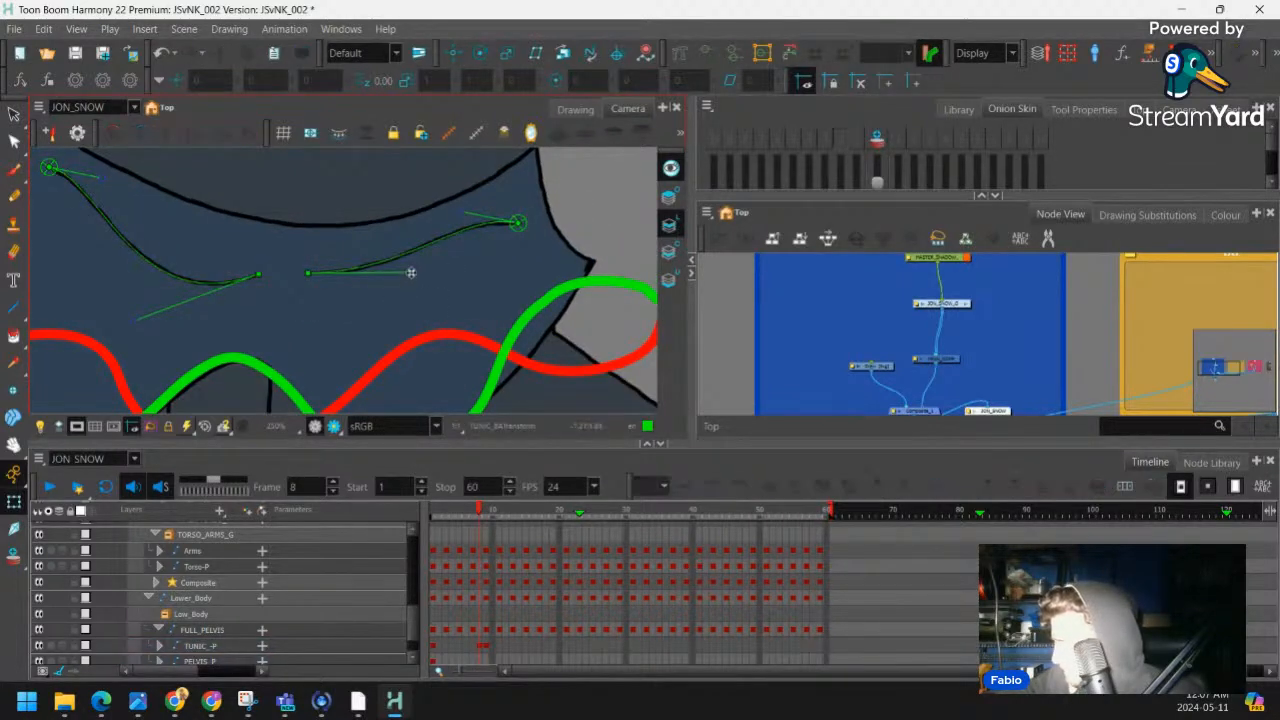
{"action": "left_click_drag", "start_coordinate": [407, 273], "coordinate": [399, 336]}
{"action": "key", "text": "shift+c"}
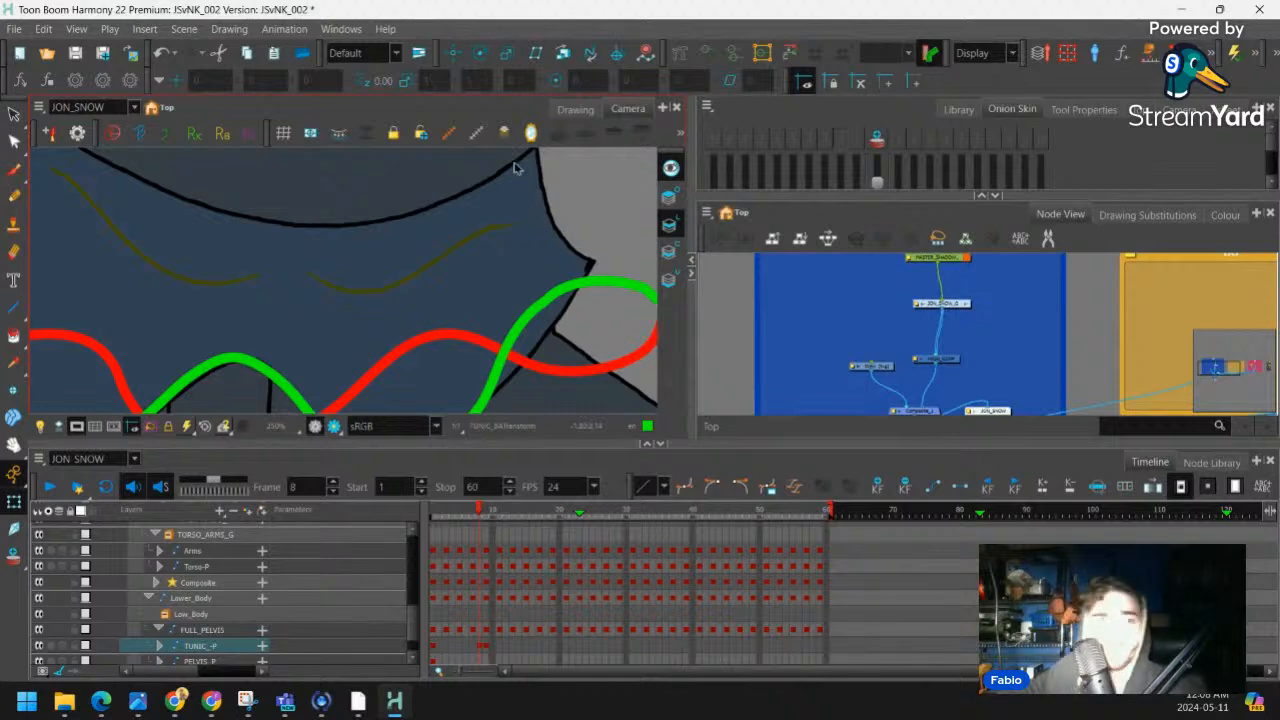
{"action": "key", "text": "1"}
{"action": "left_click", "coordinate": [578, 233]}
{"action": "key", "text": "1"}
{"action": "key", "text": "1"}
{"action": "key", "text": "1"}
{"action": "key", "text": "1"}
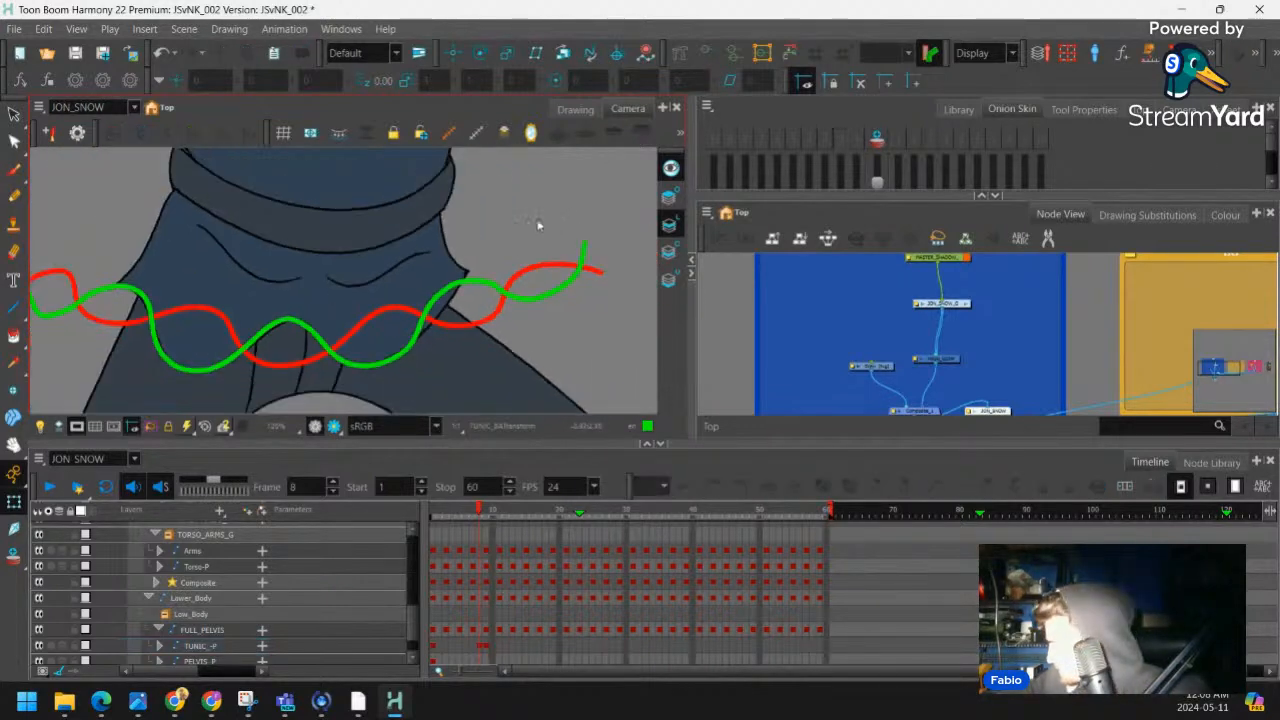
Select the back tunic's deformation on frame 9, then on frame 8 match its right corner to the front tunic's and lower the corner's handle
{"action": "left_click_drag", "start_coordinate": [520, 219], "coordinate": [494, 211]}
{"action": "key", "text": "2"}
{"action": "key", "text": "2"}
{"action": "key", "text": "2"}
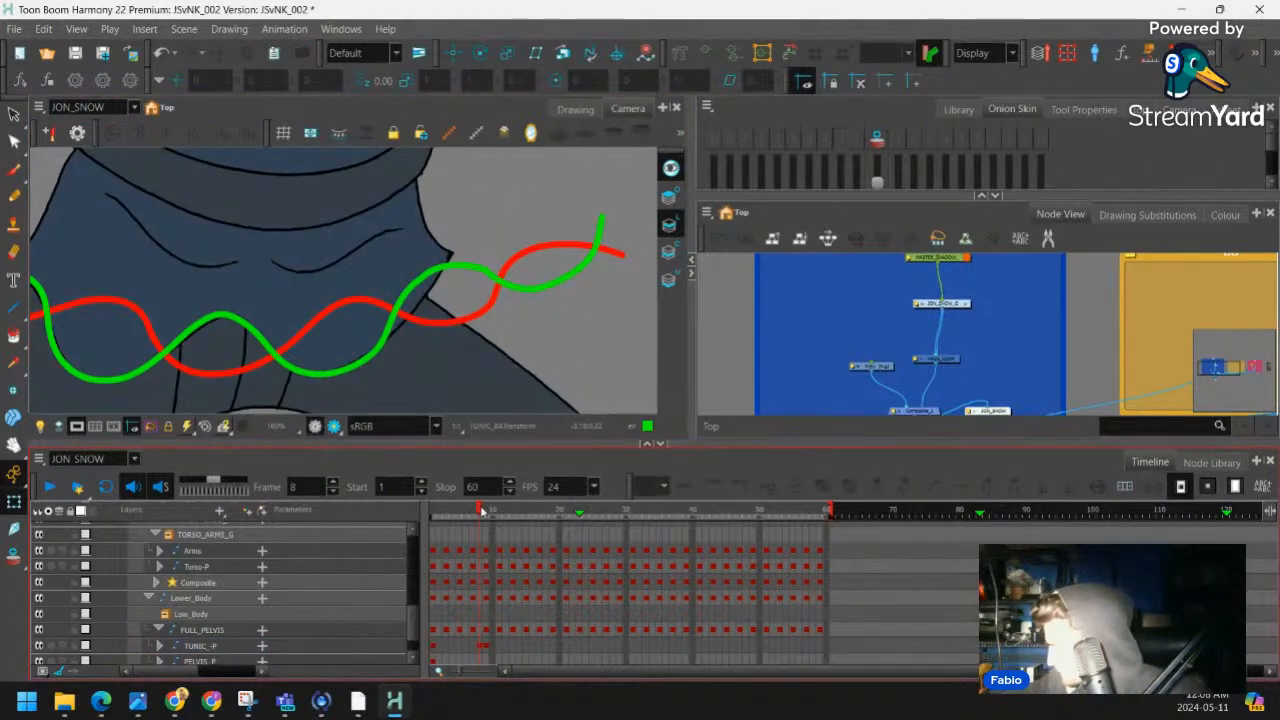
{"action": "left_click", "coordinate": [485, 512]}
{"action": "left_click", "coordinate": [458, 307]}
{"action": "key", "text": "shift+F11"}
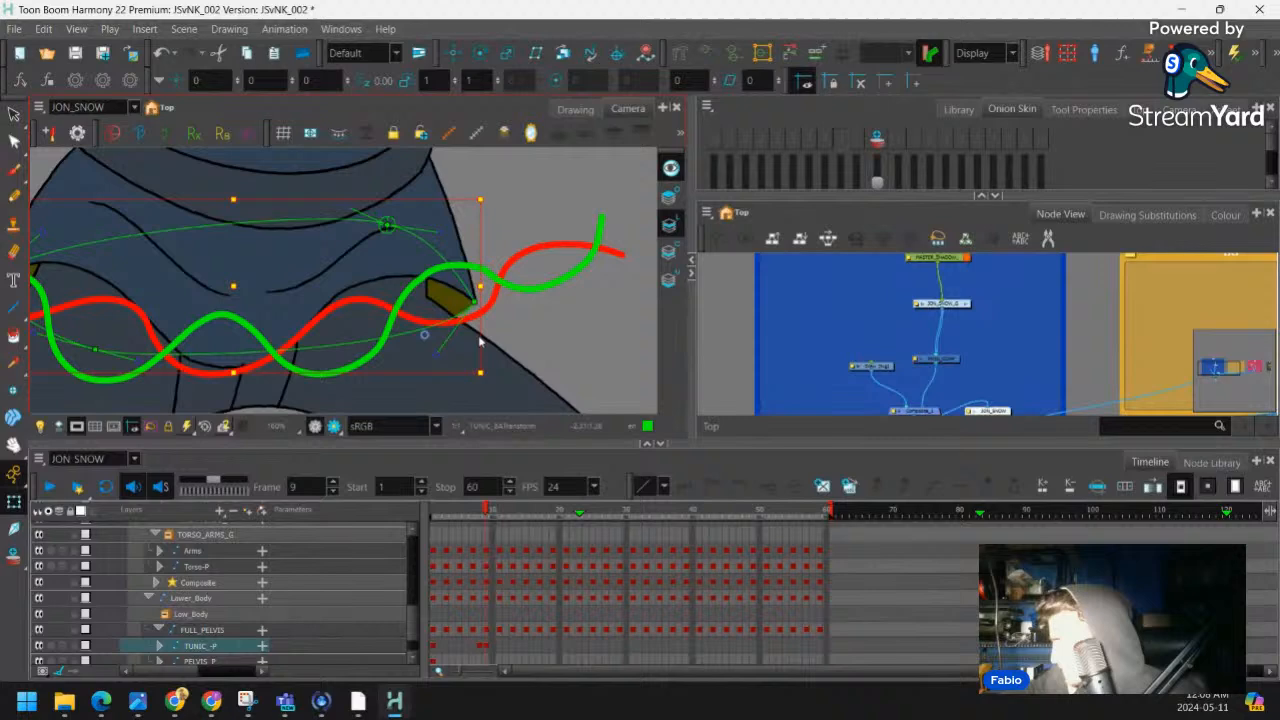
{"action": "left_click", "coordinate": [480, 514]}
{"action": "left_click_drag", "start_coordinate": [453, 225], "coordinate": [437, 217]}
{"action": "key", "text": "2"}
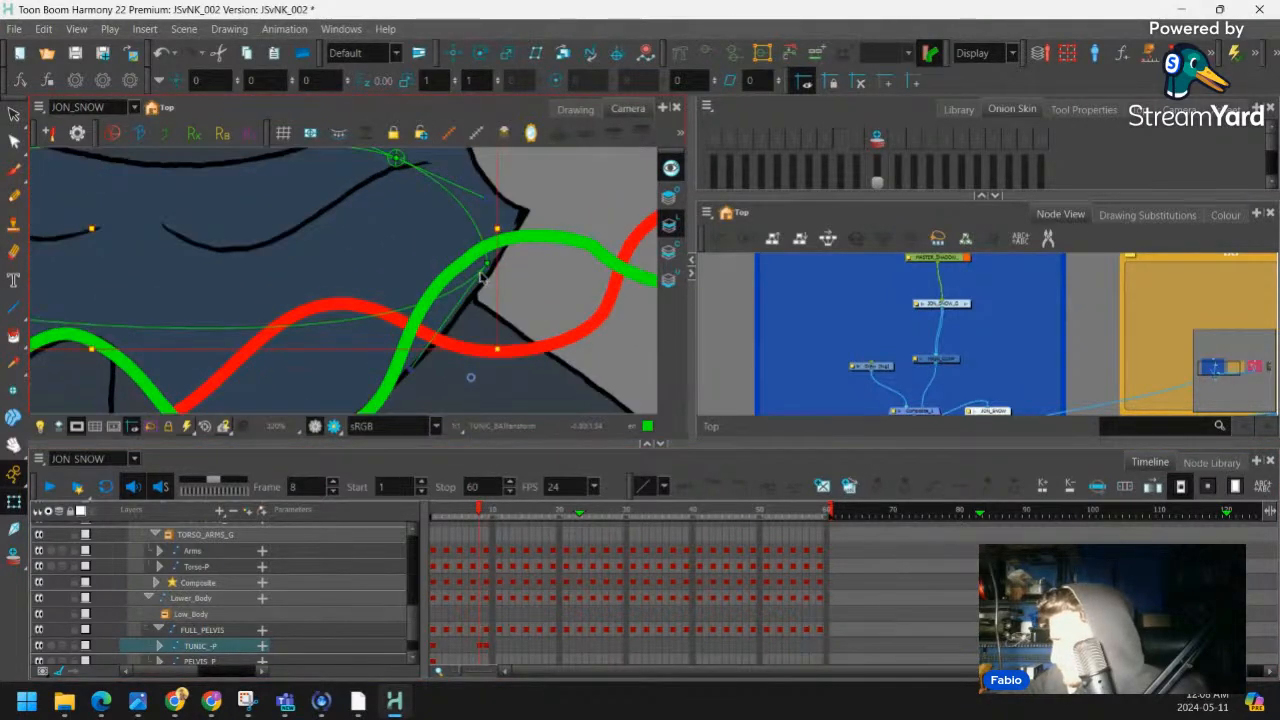
{"action": "left_click_drag", "start_coordinate": [481, 277], "coordinate": [530, 218]}
{"action": "left_click_drag", "start_coordinate": [531, 213], "coordinate": [527, 211]}
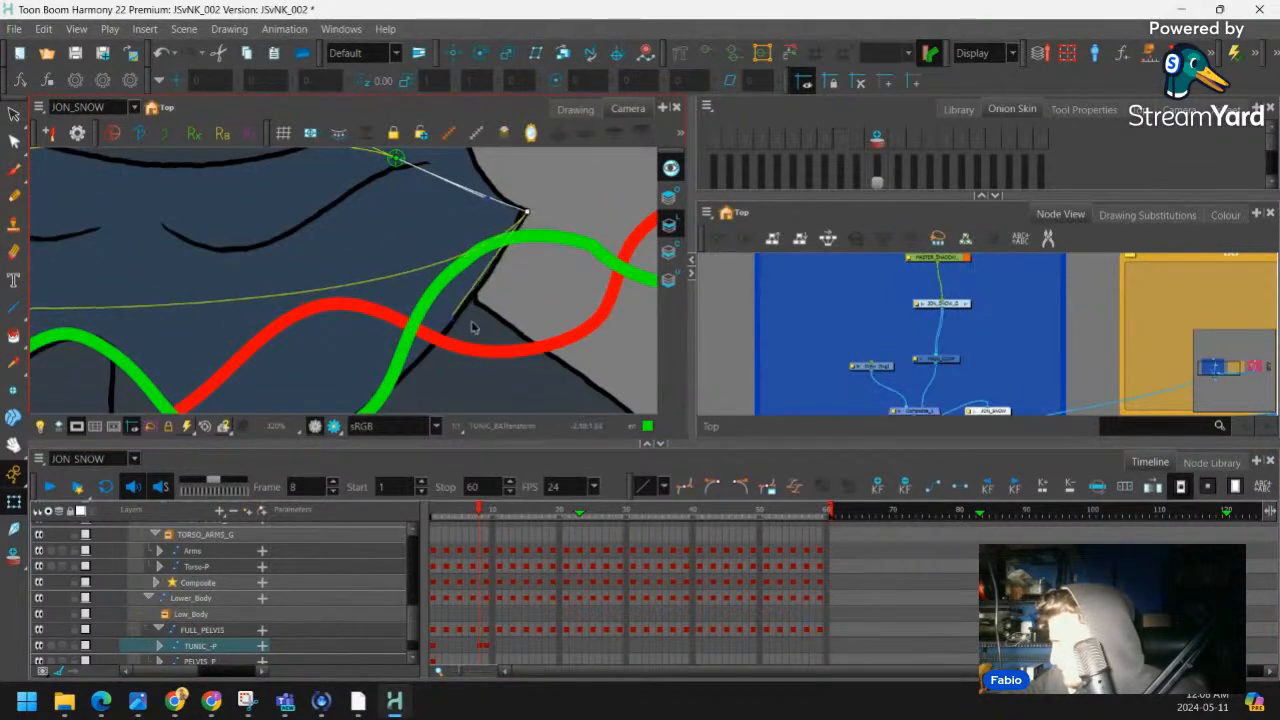
{"action": "left_click", "coordinate": [467, 338]}
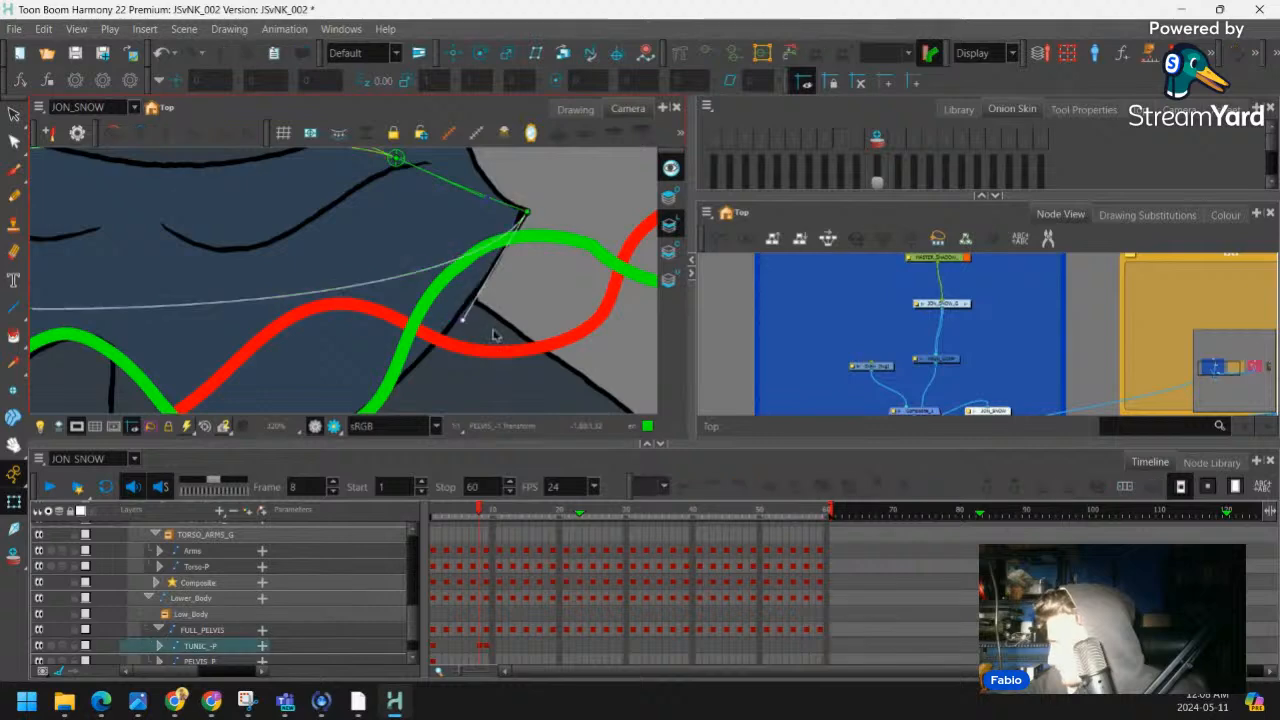
On frame 8, match the back tunic's left corner to the front tunic's, lower its bottom curve point, and deselect it
{"action": "key", "text": "1"}
{"action": "key", "text": "1"}
{"action": "left_click_drag", "start_coordinate": [361, 284], "coordinate": [526, 294]}
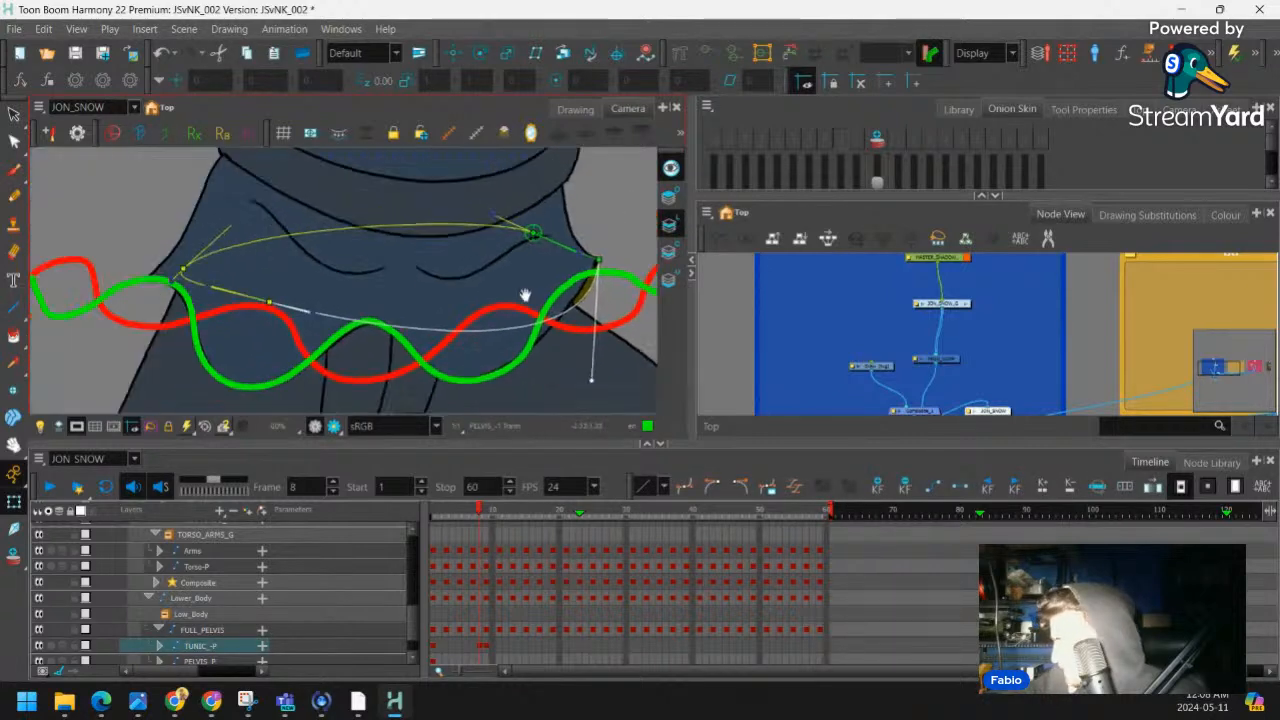
{"action": "left_click_drag", "start_coordinate": [399, 330], "coordinate": [495, 357]}
{"action": "key", "text": "2"}
{"action": "key", "text": "2"}
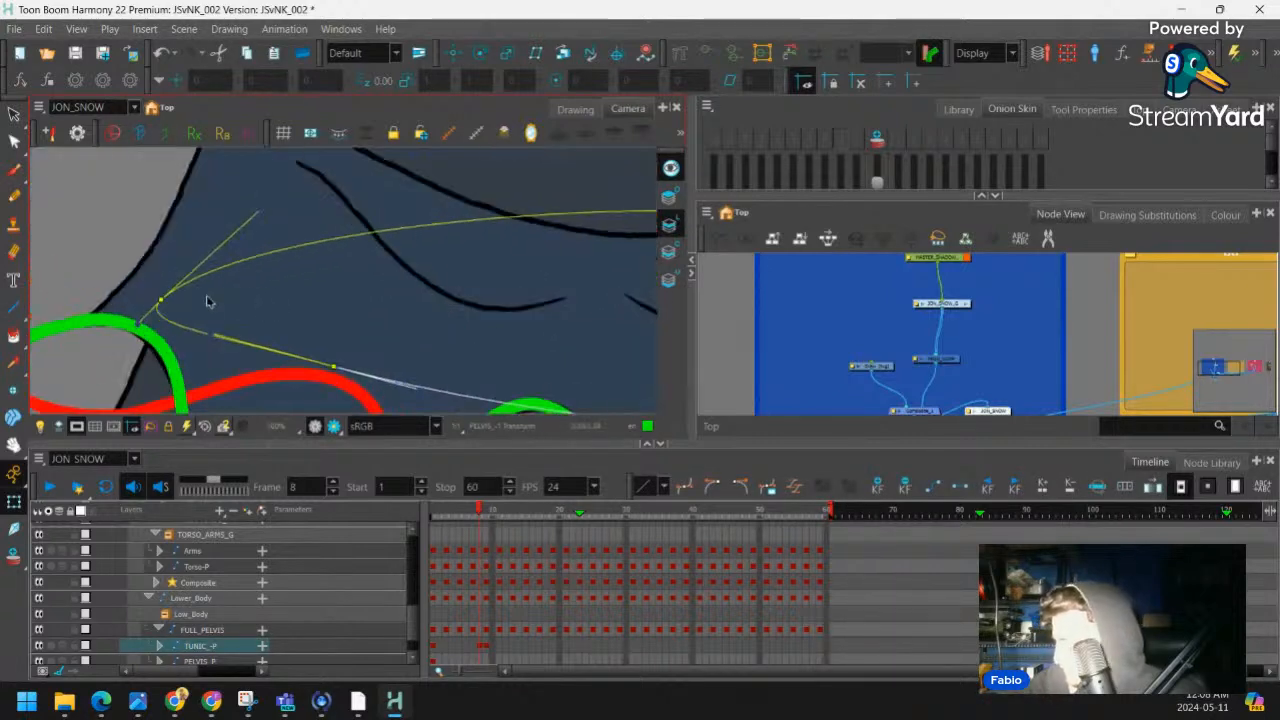
{"action": "left_click", "coordinate": [126, 318]}
{"action": "left_click_drag", "start_coordinate": [205, 294], "coordinate": [156, 309]}
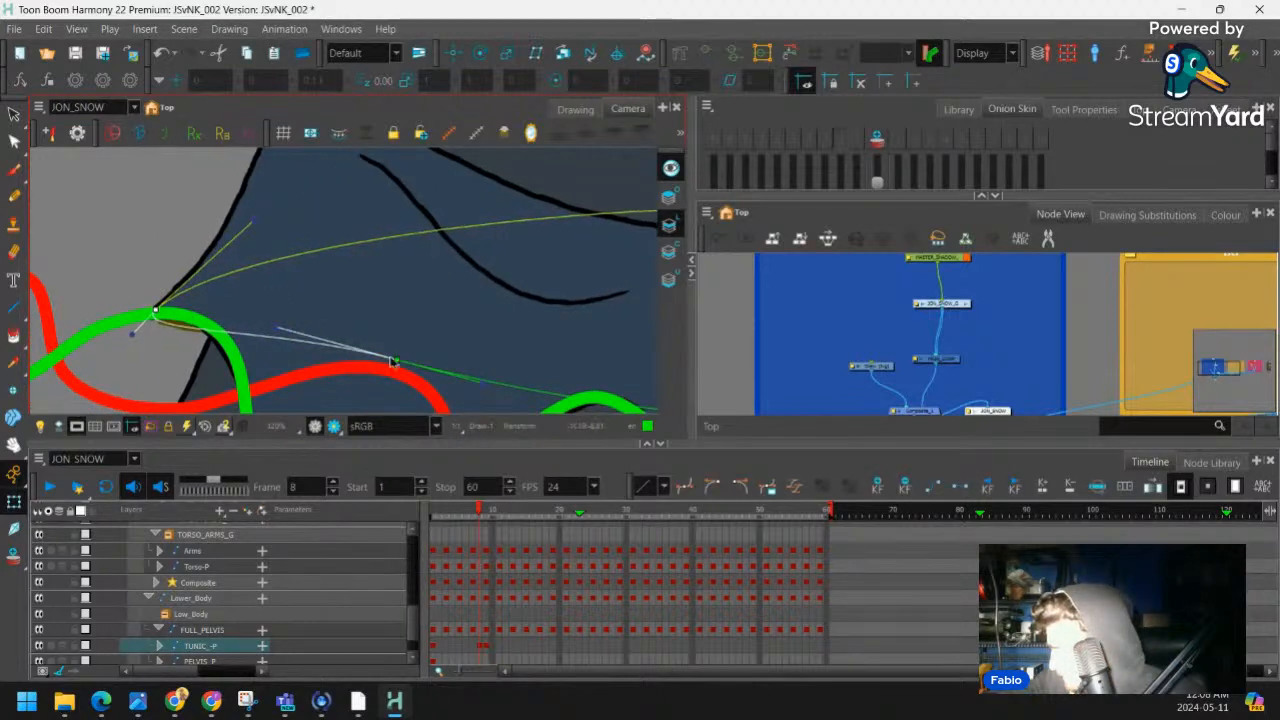
{"action": "left_click_drag", "start_coordinate": [397, 360], "coordinate": [312, 407]}
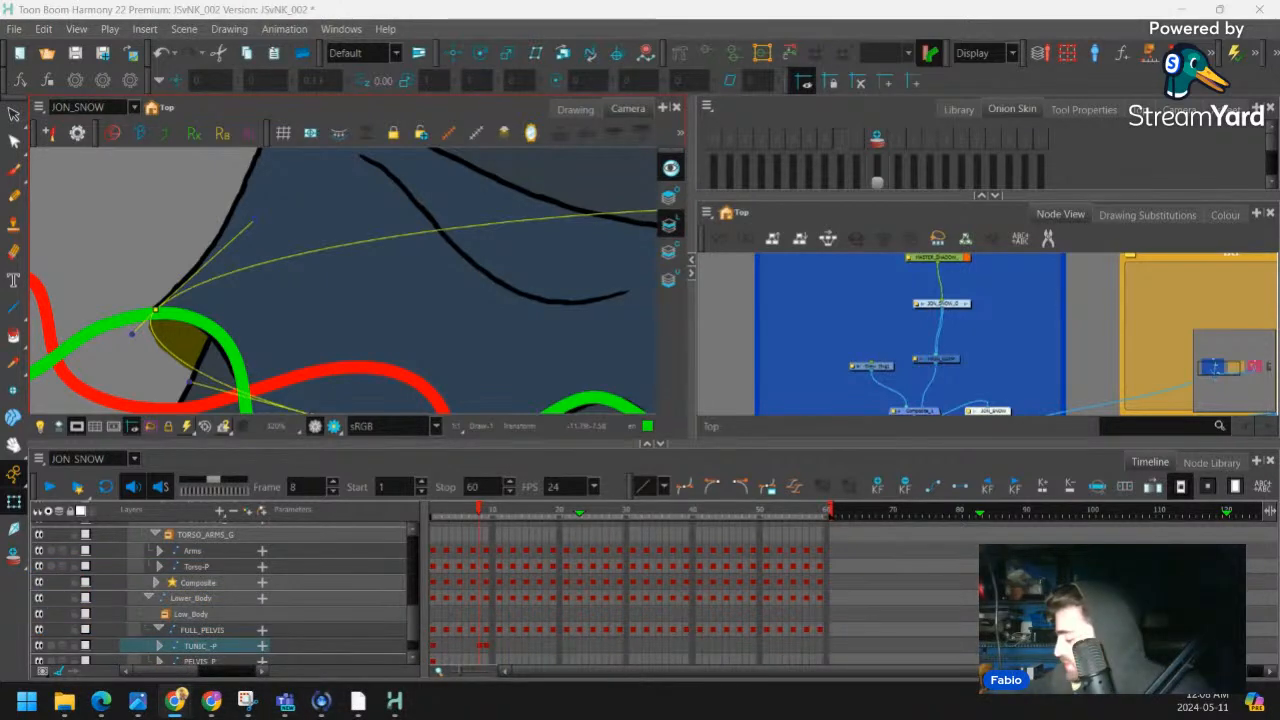
{"action": "left_click", "coordinate": [197, 199]}
Go to frame 9 and disable the drawing node that holds the wavy guide lines
{"action": "scroll", "coordinate": [443, 209], "scroll_direction": "down", "scroll_amount": 6}
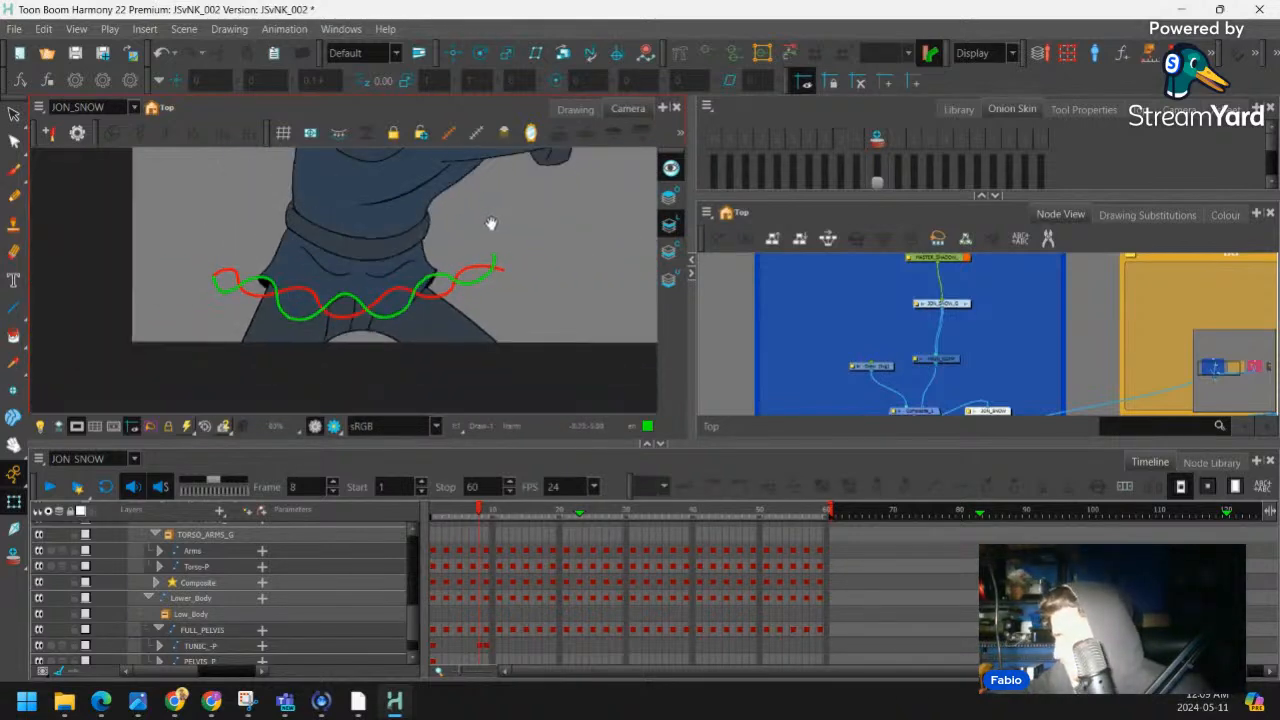
{"action": "left_click_drag", "start_coordinate": [491, 223], "coordinate": [471, 243]}
{"action": "scroll", "coordinate": [486, 229], "scroll_direction": "down", "scroll_amount": 1}
{"action": "scroll", "coordinate": [476, 226], "scroll_direction": "up", "scroll_amount": 2}
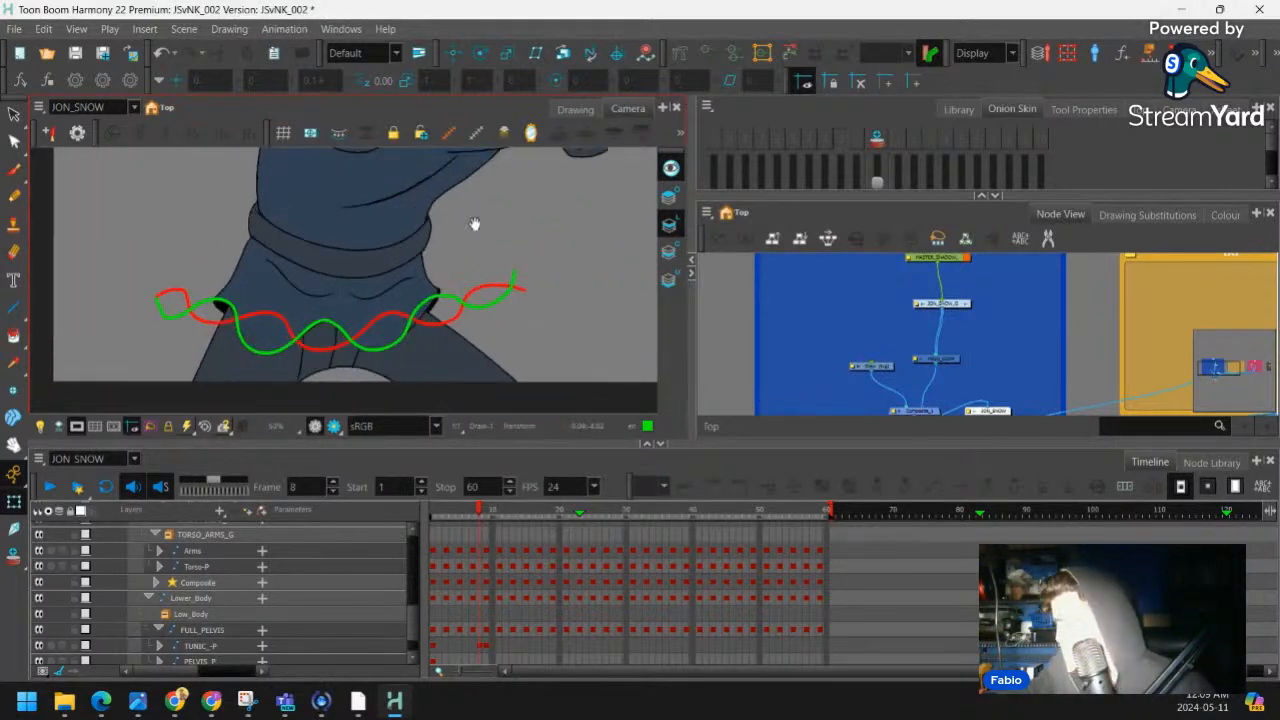
{"action": "scroll", "coordinate": [474, 226], "scroll_direction": "down", "scroll_amount": 1}
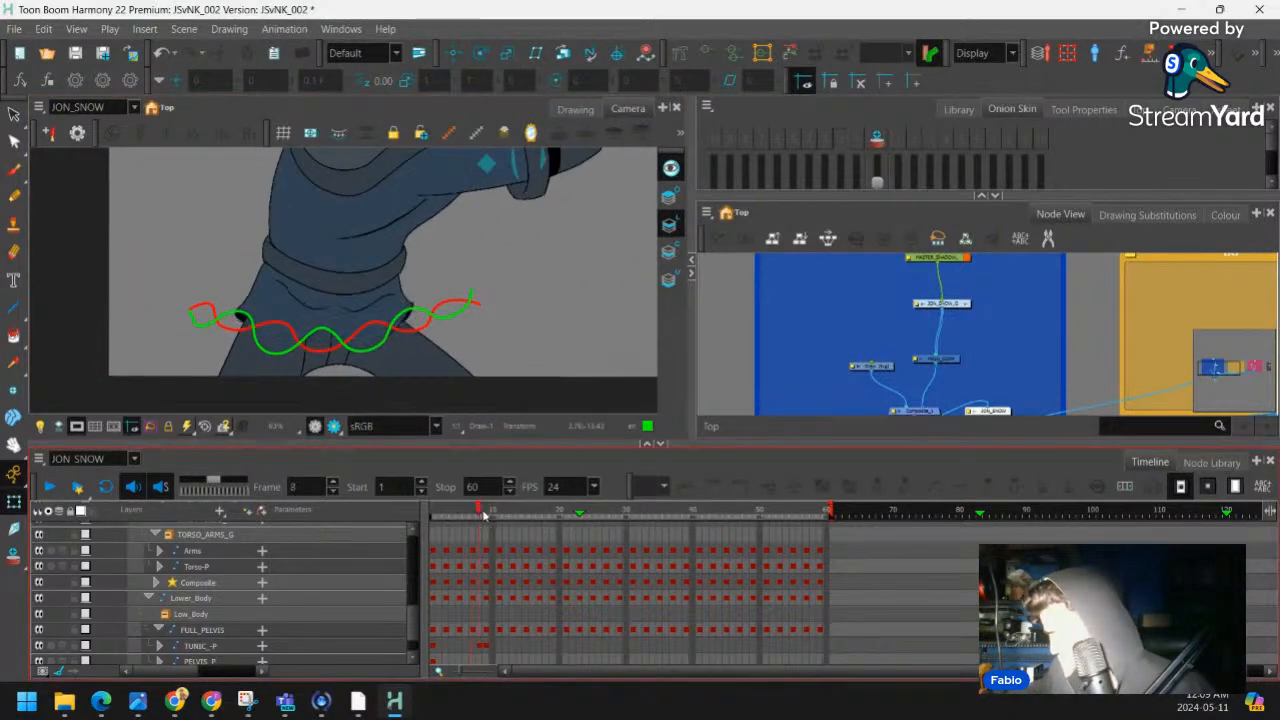
{"action": "mouse_move", "coordinate": [480, 516]}
{"action": "left_mouse_down"}
{"action": "mouse_move", "coordinate": [469, 520]}
{"action": "mouse_move", "coordinate": [486, 523]}
{"action": "left_mouse_up"}
{"action": "left_click", "coordinate": [862, 366]}
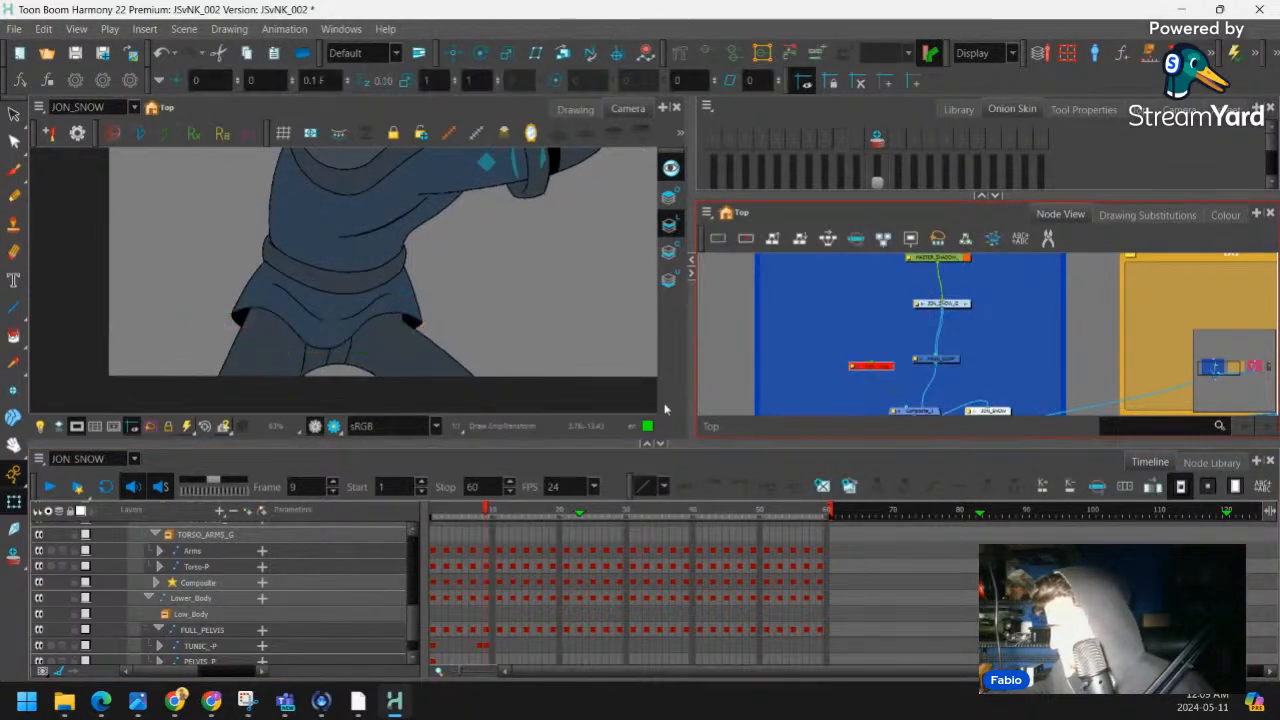
Move the tunic's frame 8 keyframe to frame 1 and make it a motion keyframe interpolating to frame 9
{"action": "scroll", "coordinate": [514, 338], "scroll_direction": "down", "scroll_amount": 2}
{"action": "scroll", "coordinate": [522, 285], "scroll_direction": "down", "scroll_amount": 2}
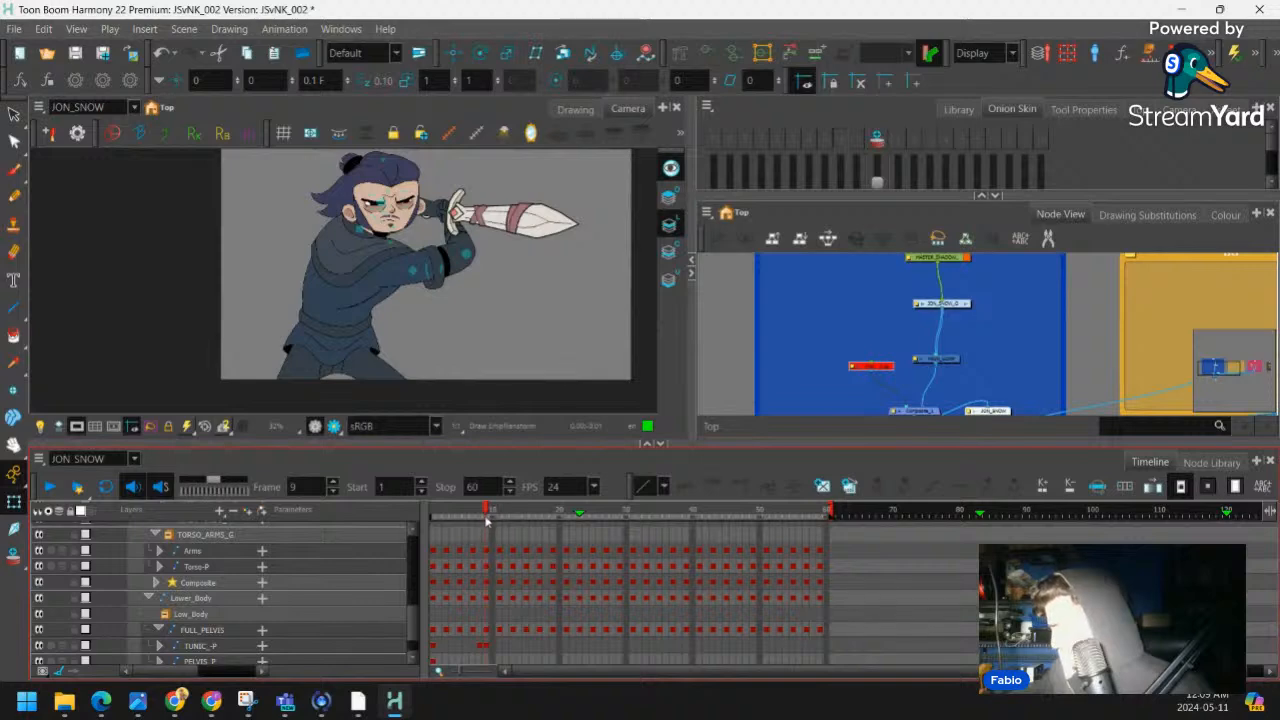
{"action": "left_click_drag", "start_coordinate": [486, 520], "coordinate": [493, 510]}
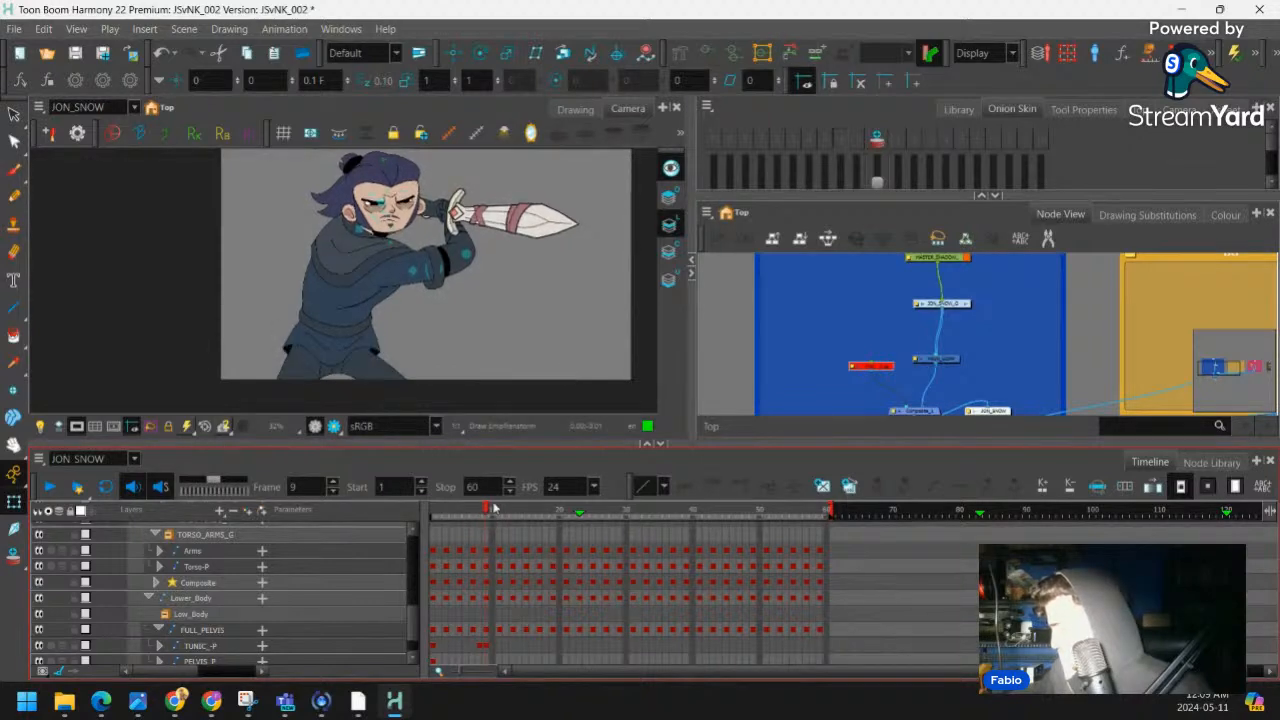
{"action": "left_click", "coordinate": [481, 648]}
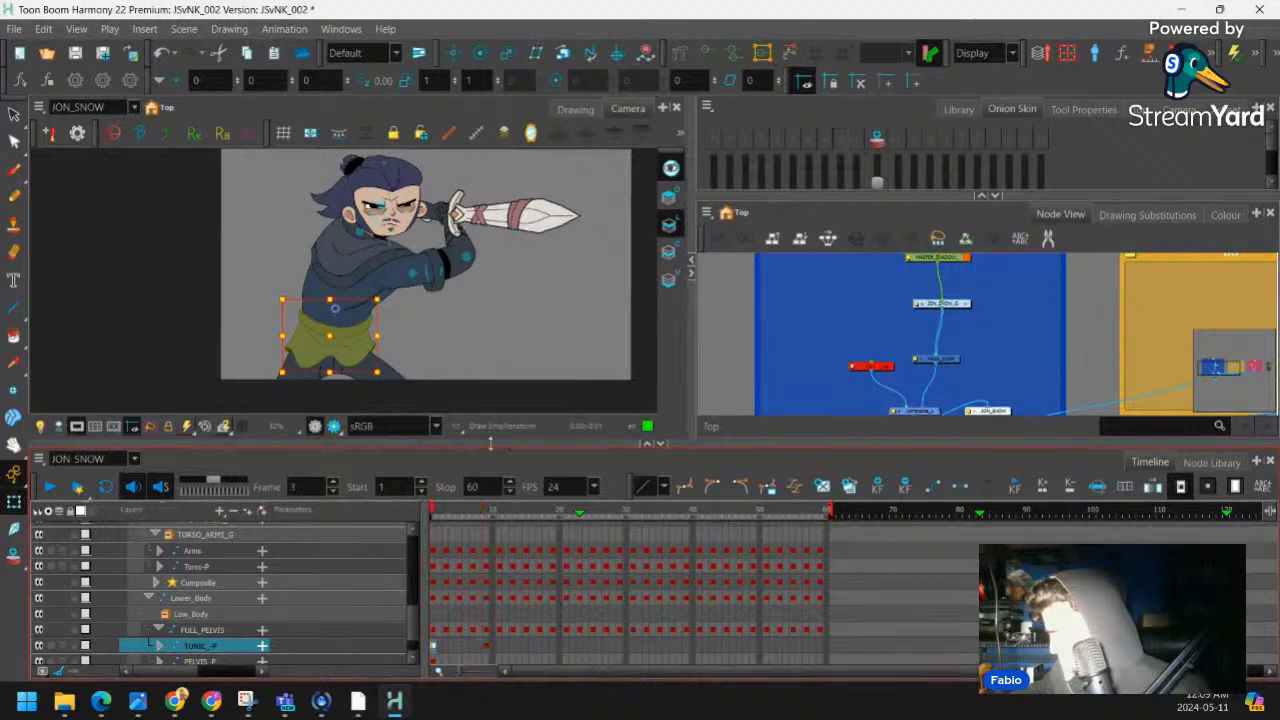
{"action": "left_click", "coordinate": [436, 515]}
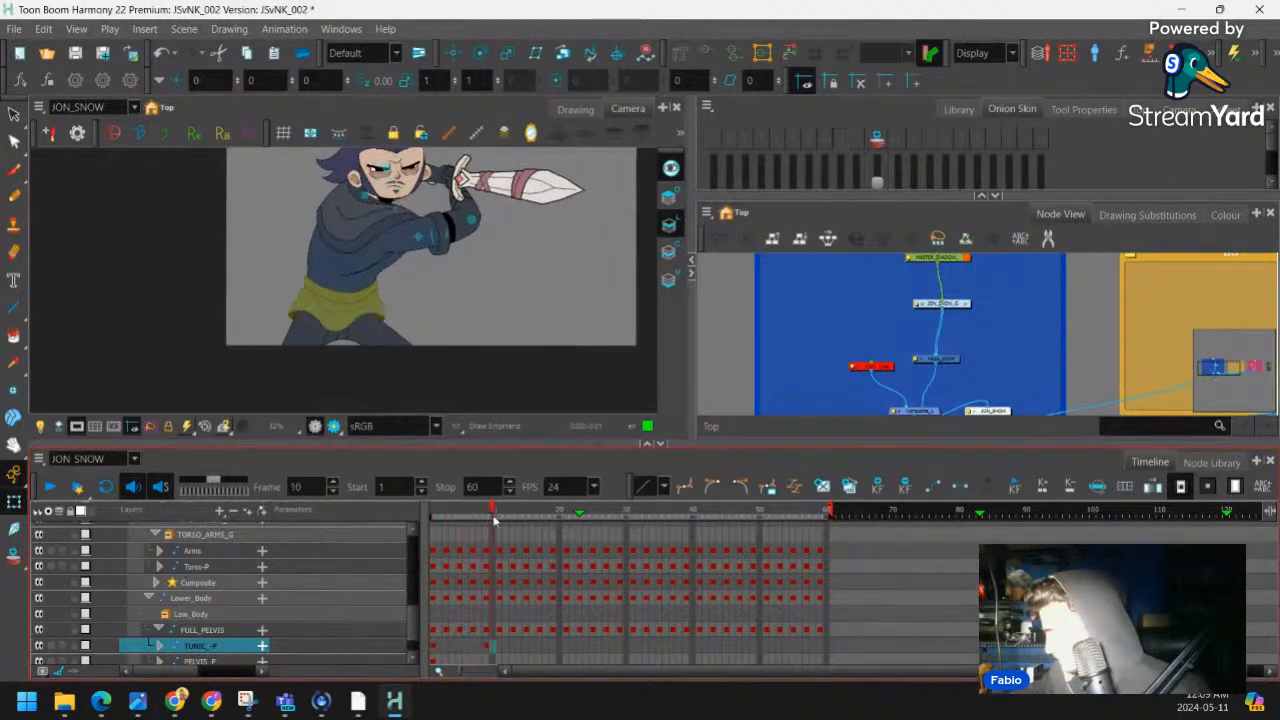
{"action": "left_click", "coordinate": [434, 648]}
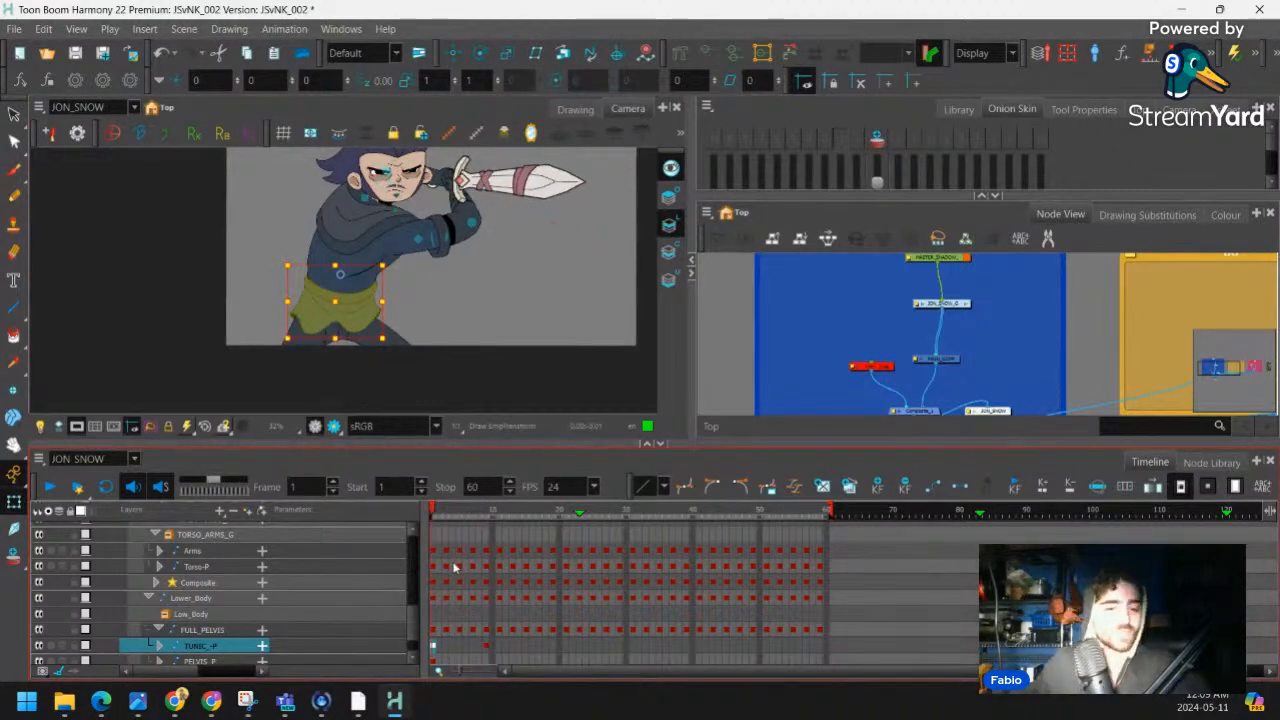
{"action": "key", "text": "ctrl+k"}
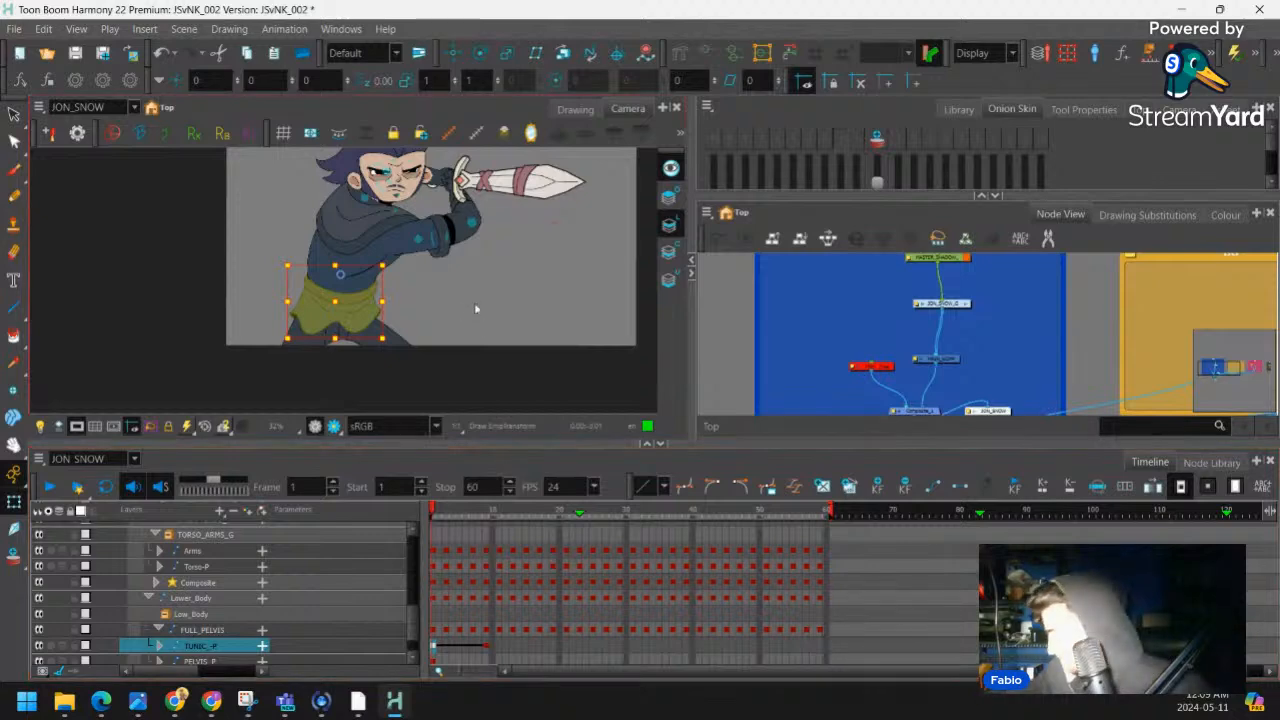
Scrub between frames 1 and 10 to examine the tunic hem's interpolated motion
{"action": "left_click", "coordinate": [474, 302]}
{"action": "key", "text": "2"}
{"action": "key", "text": "2"}
{"action": "left_click_drag", "start_coordinate": [461, 290], "coordinate": [459, 274]}
{"action": "left_click_drag", "start_coordinate": [440, 516], "coordinate": [491, 550]}
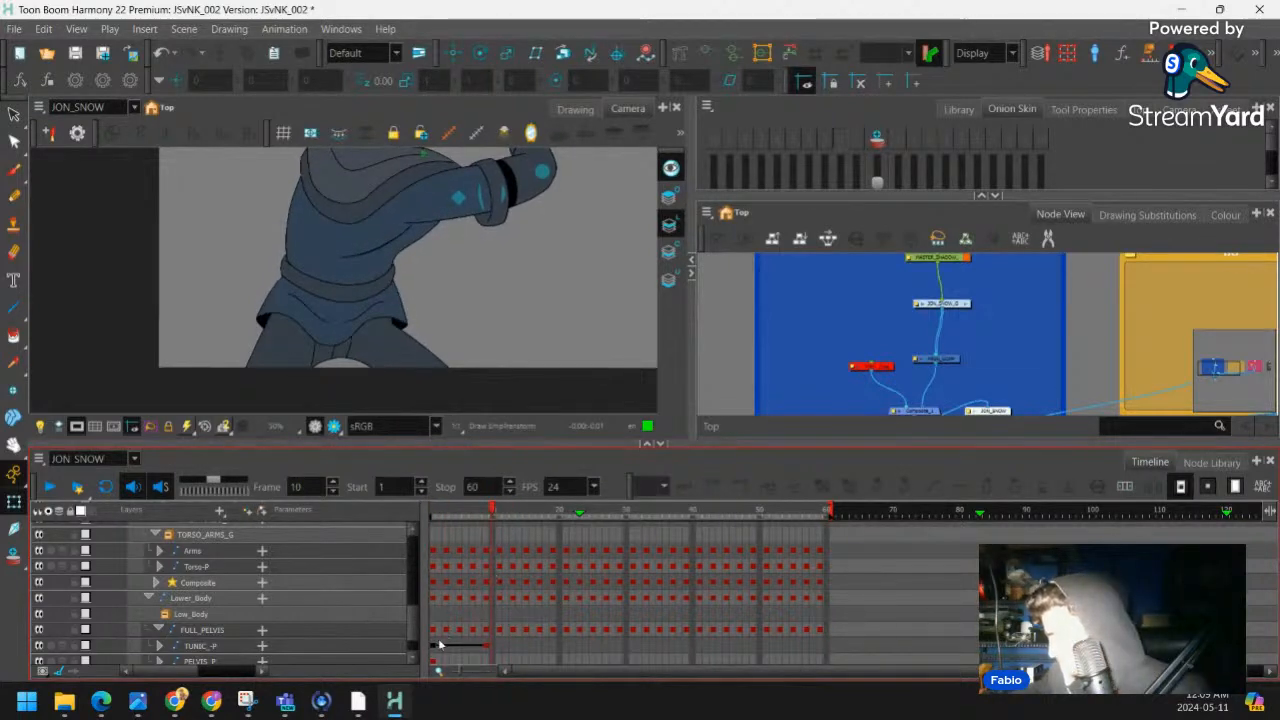
{"action": "left_click", "coordinate": [435, 648]}
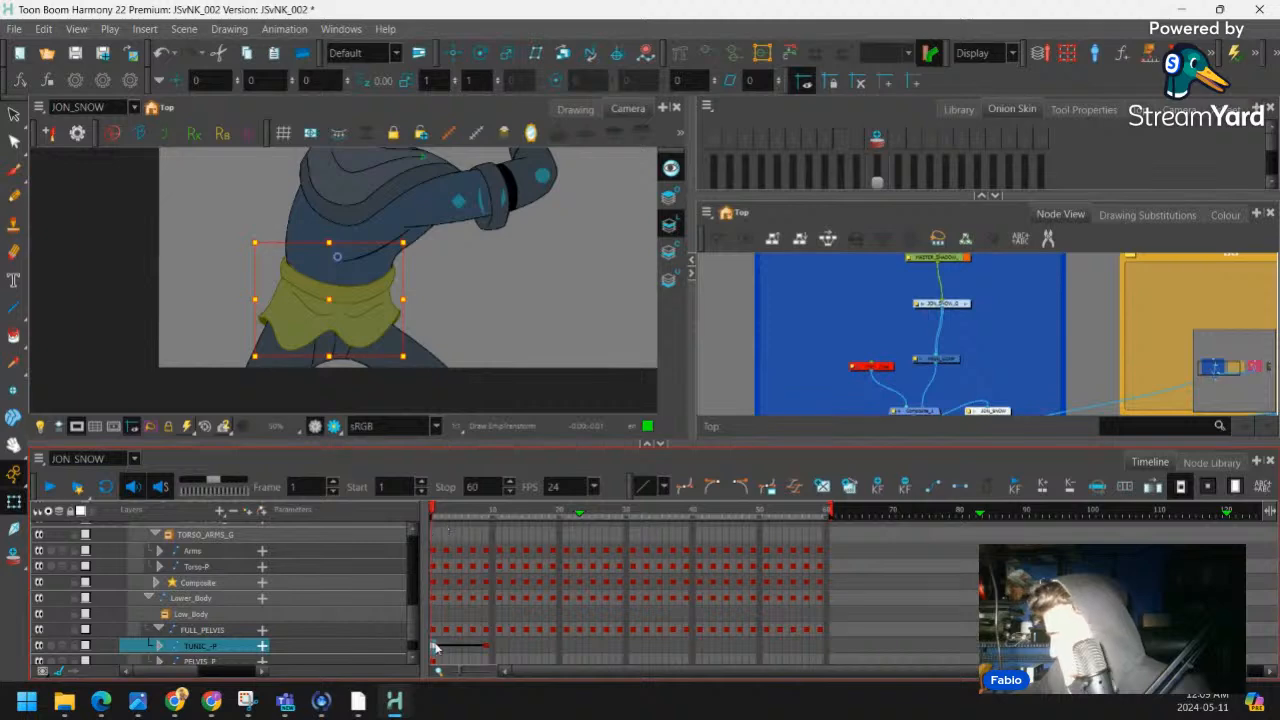
{"action": "left_click", "coordinate": [470, 309]}
{"action": "scroll", "coordinate": [400, 290], "scroll_direction": "up", "scroll_amount": 4}
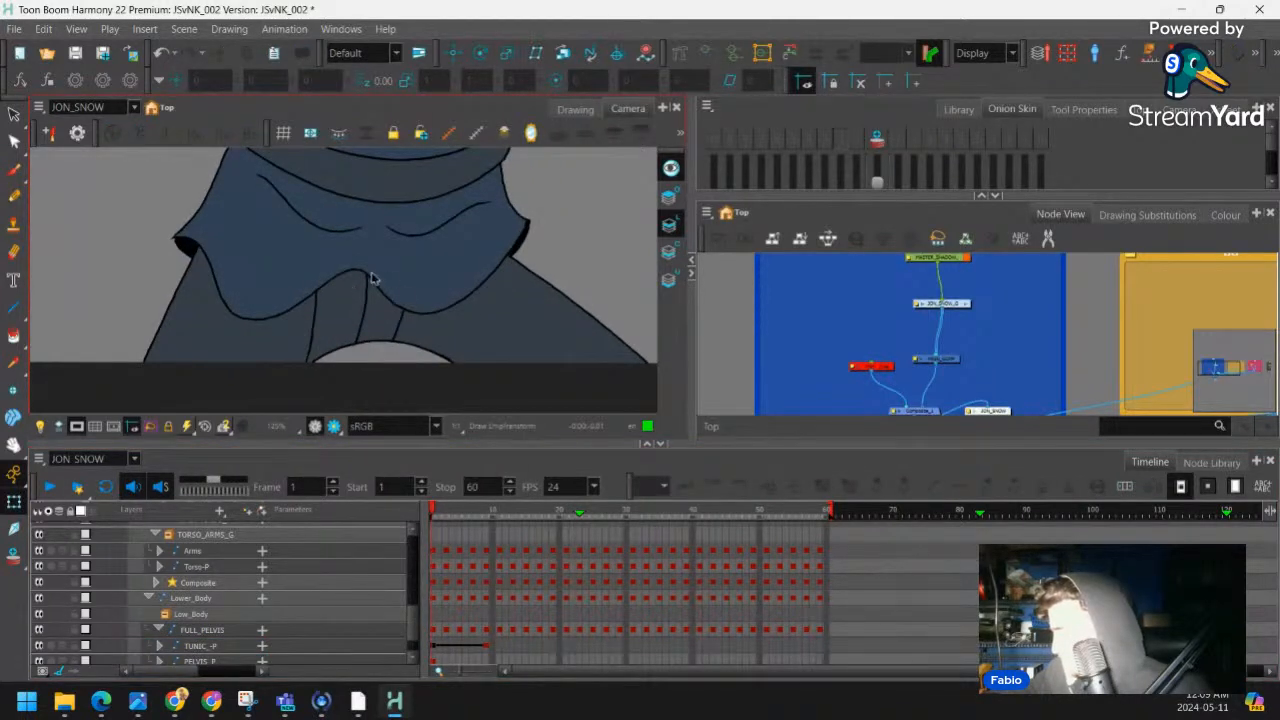
{"action": "scroll", "coordinate": [372, 279], "scroll_direction": "down", "scroll_amount": 1}
{"action": "left_click", "coordinate": [491, 511]}
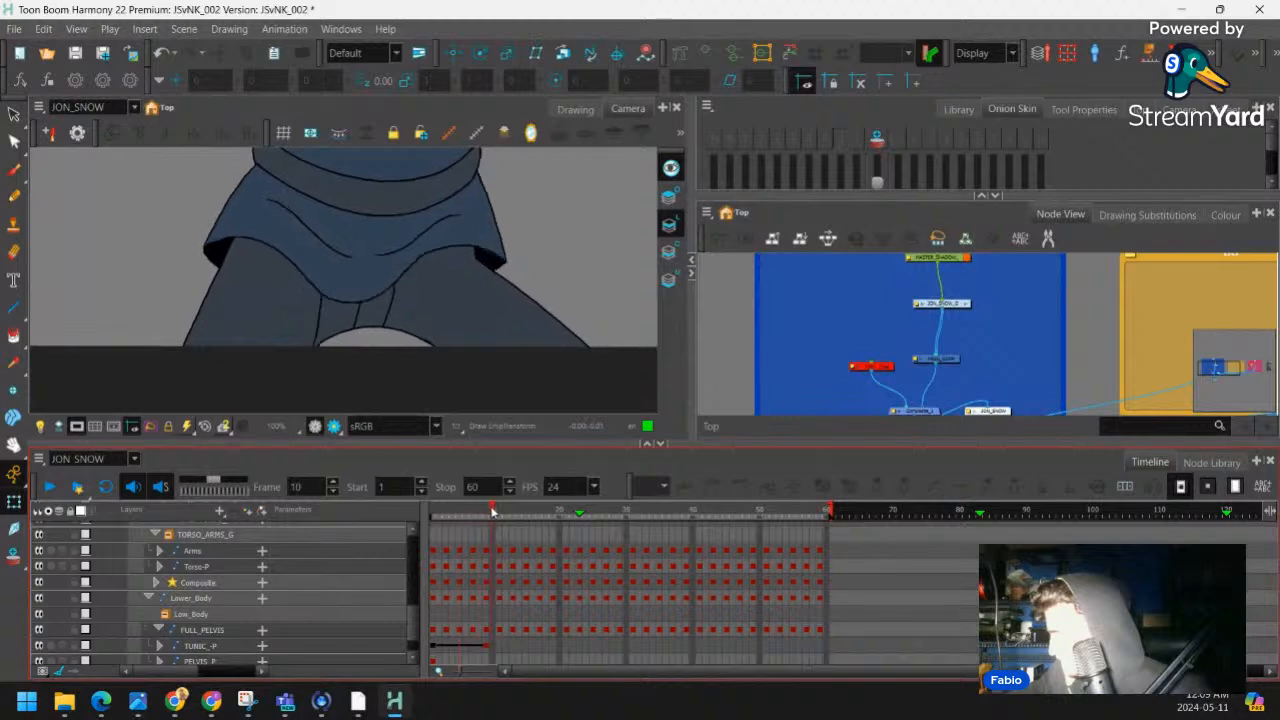
{"action": "left_click_drag", "start_coordinate": [492, 511], "coordinate": [428, 503]}
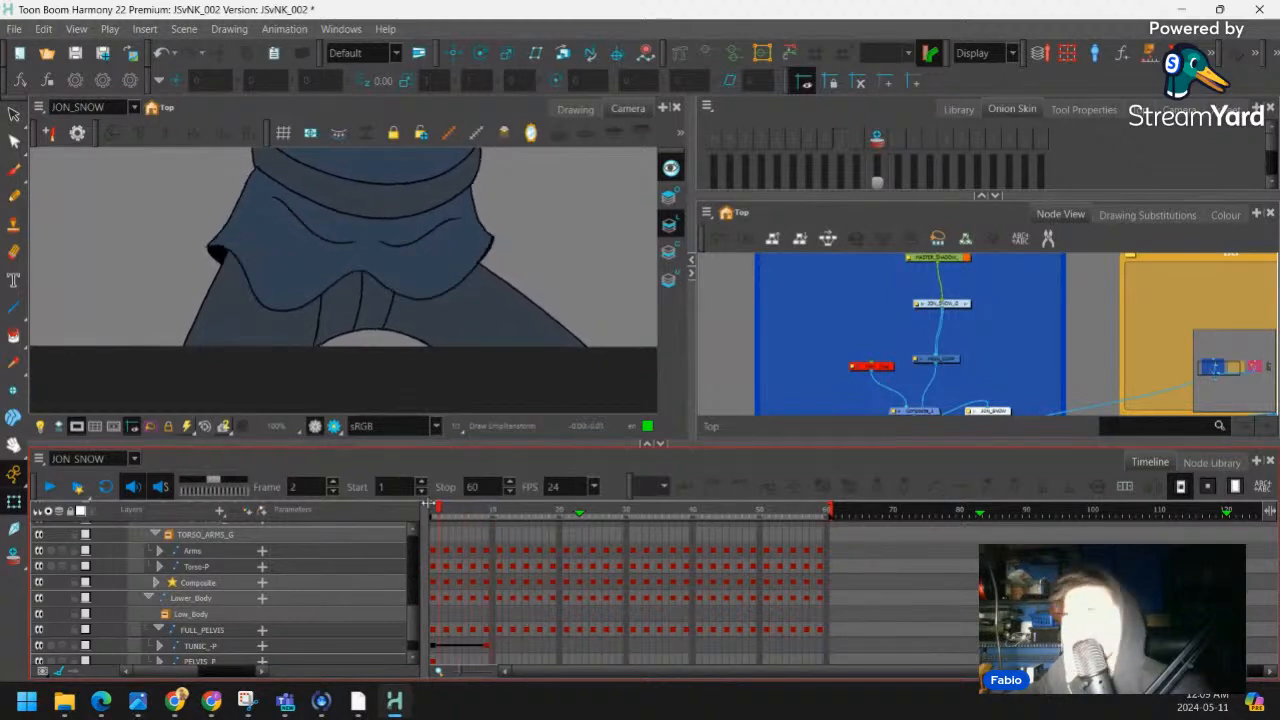
Copy the tunic's frame 1 keyframe to frame 17 so the starting shape repeats
{"action": "left_click", "coordinate": [435, 648]}
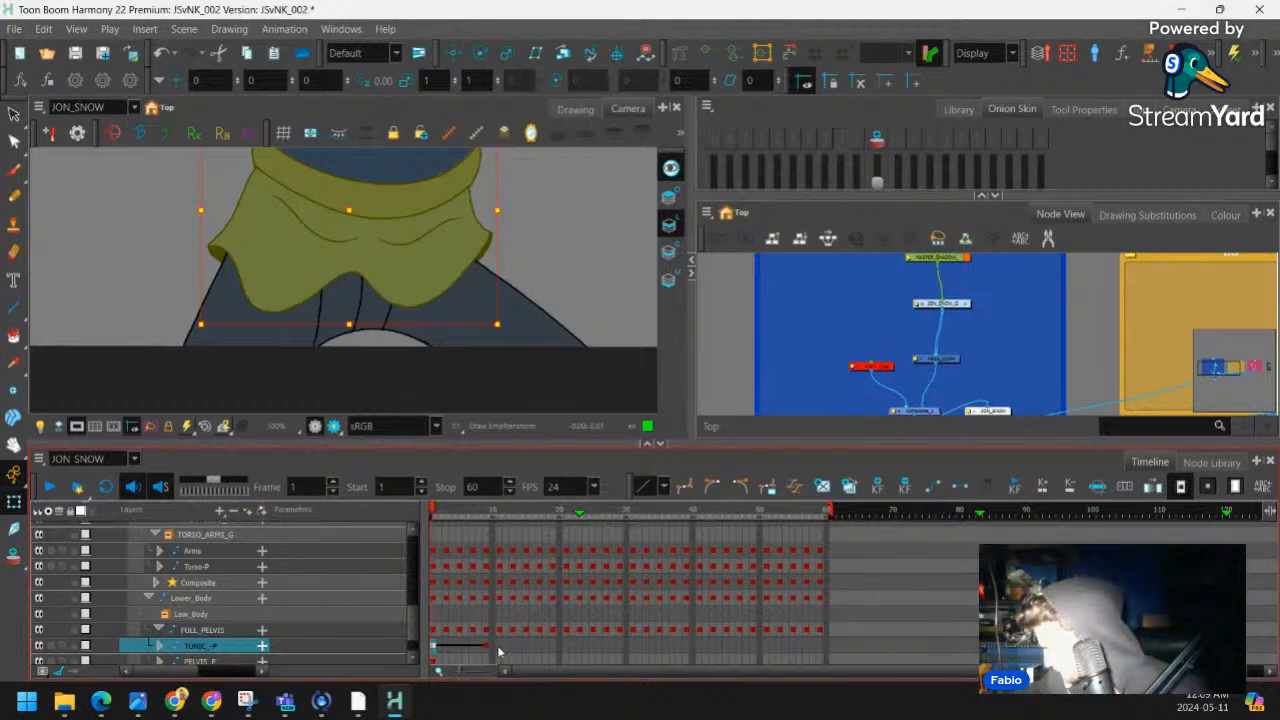
{"action": "left_click", "coordinate": [494, 647]}
{"action": "left_click", "coordinate": [502, 647]}
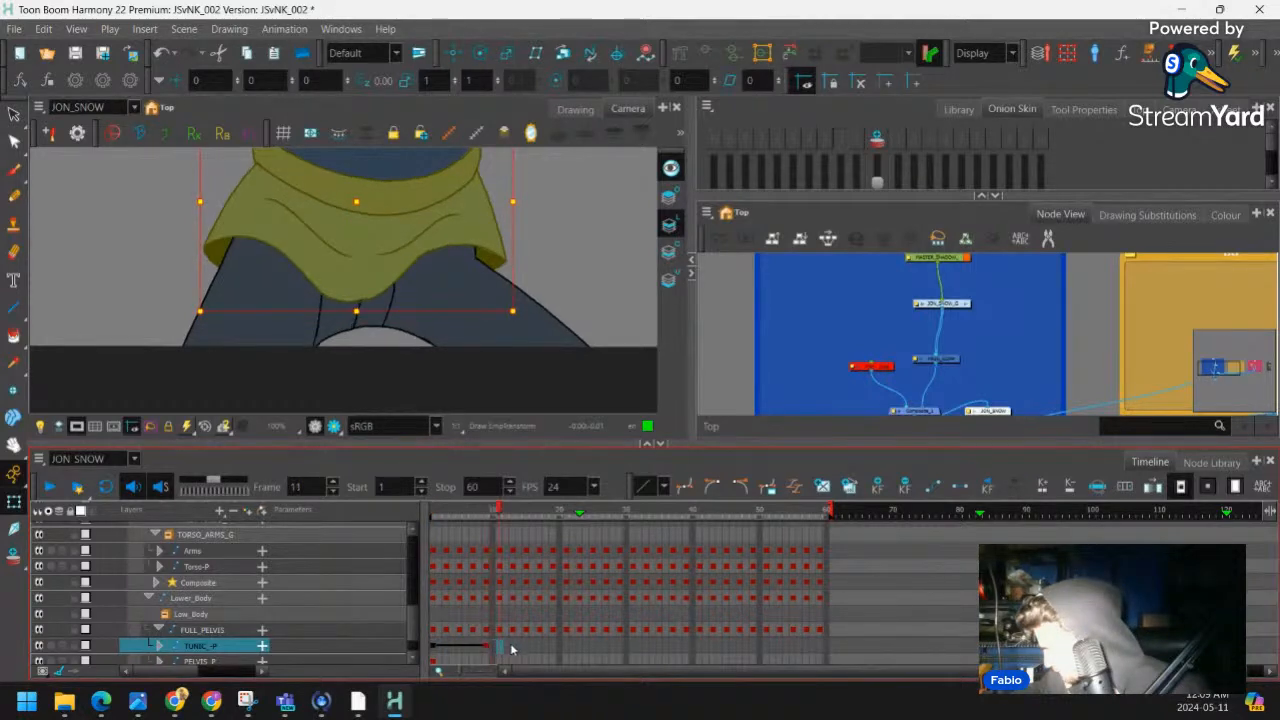
{"action": "left_click", "coordinate": [513, 647]}
{"action": "left_click", "coordinate": [540, 646]}
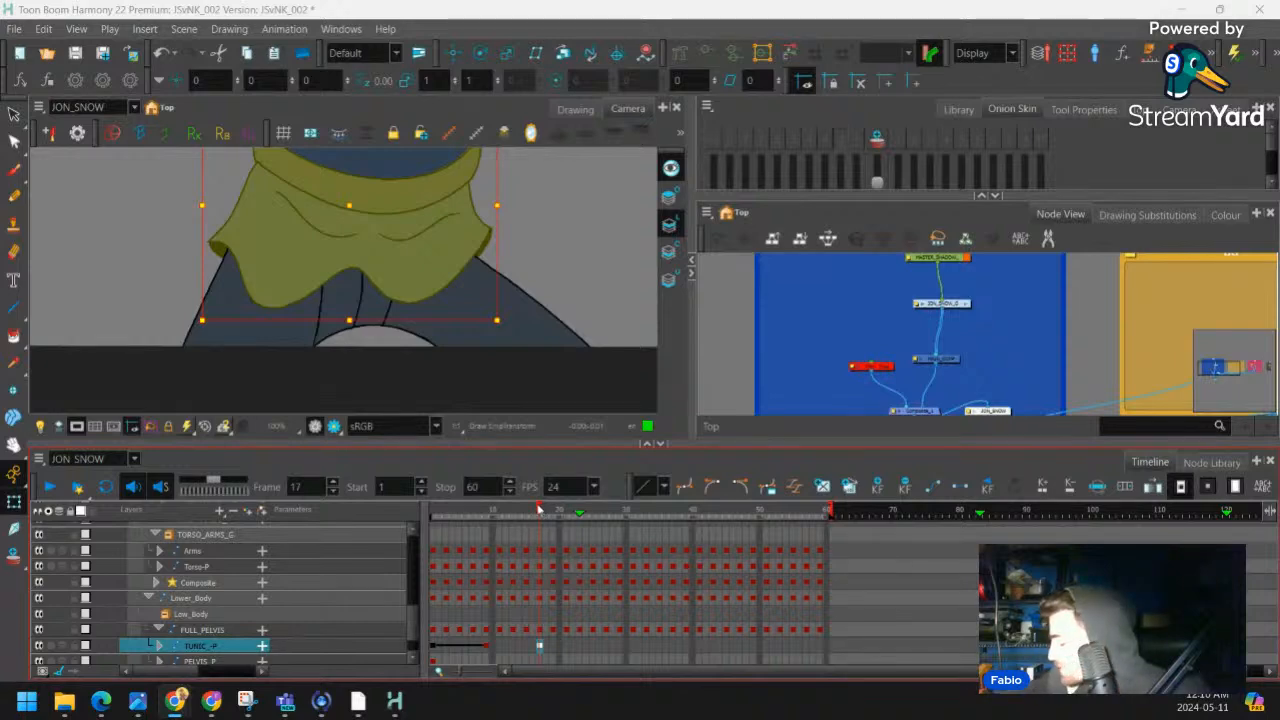
On frame 9, show the front tunic's deformation controls and adjust the handles of the point on the hem's right slope
{"action": "left_click_drag", "start_coordinate": [539, 511], "coordinate": [487, 514]}
{"action": "scroll", "coordinate": [450, 240], "scroll_direction": "up", "scroll_amount": 3}
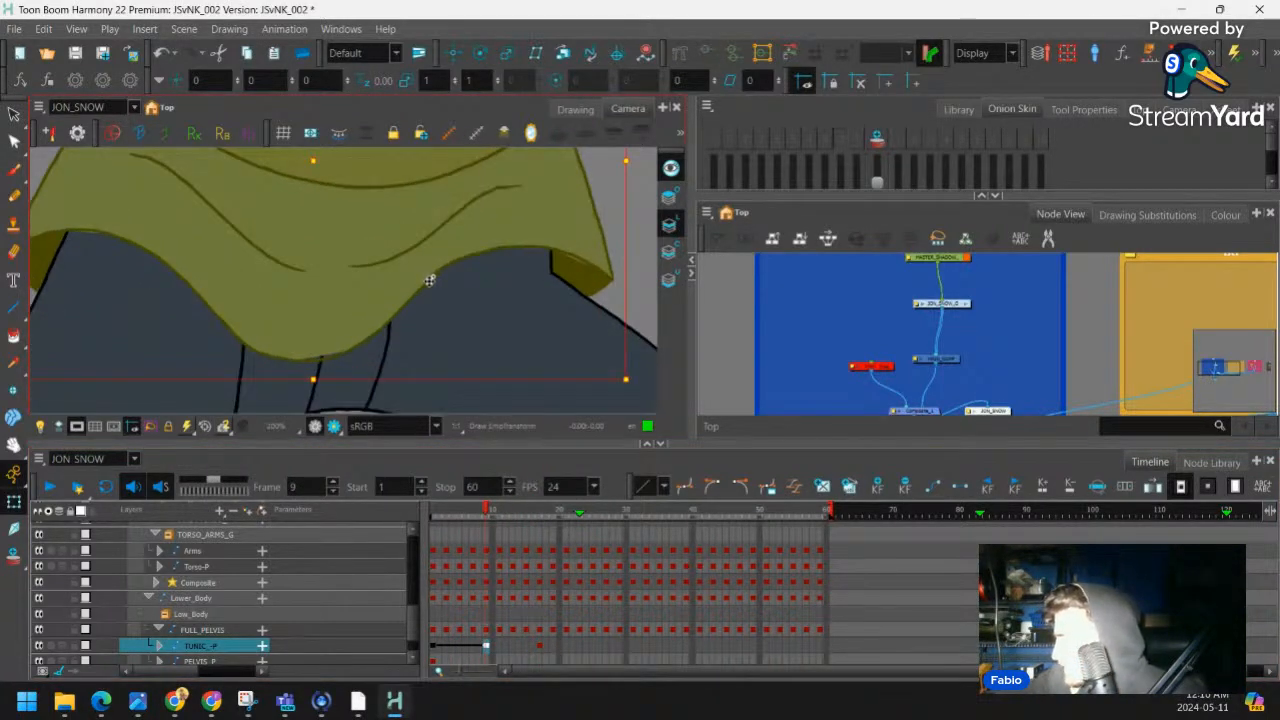
{"action": "left_click", "coordinate": [434, 272]}
{"action": "key", "text": "shift+F11"}
{"action": "left_click_drag", "start_coordinate": [556, 170], "coordinate": [520, 190]}
{"action": "left_click_drag", "start_coordinate": [519, 235], "coordinate": [499, 224]}
{"action": "left_click_drag", "start_coordinate": [422, 280], "coordinate": [382, 316]}
{"action": "left_click_drag", "start_coordinate": [492, 219], "coordinate": [480, 235]}
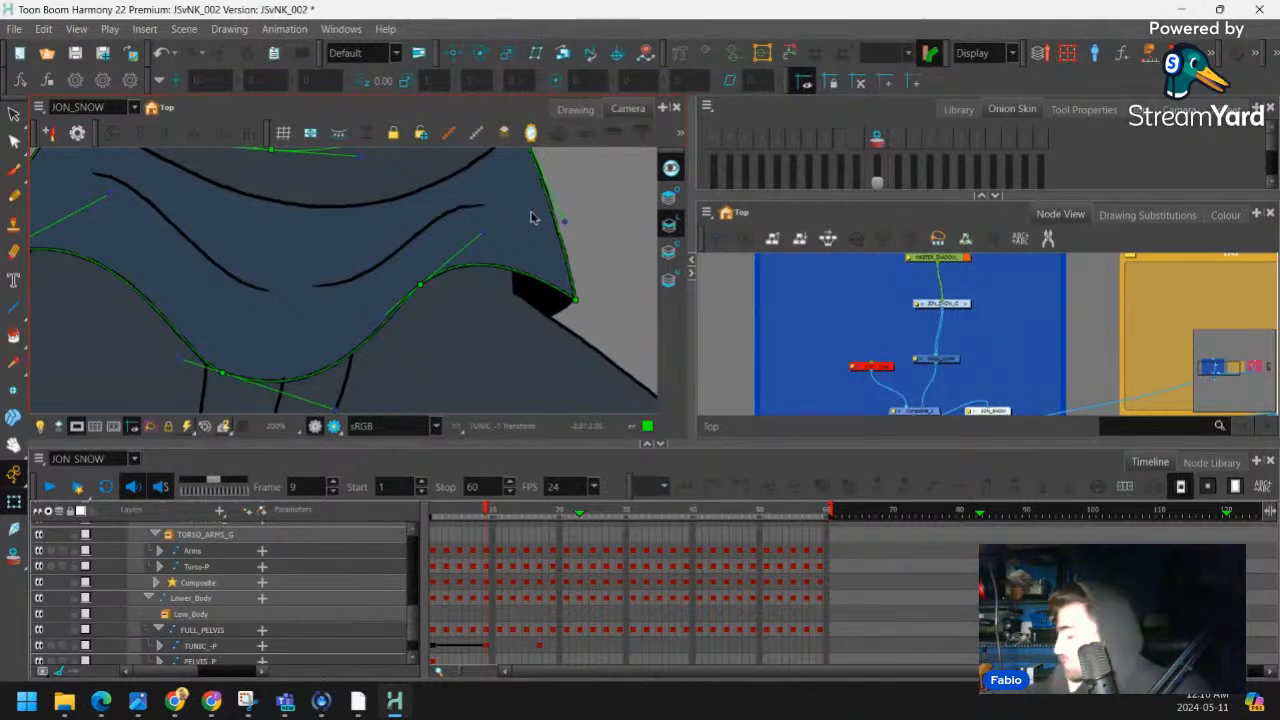
{"action": "scroll", "coordinate": [800, 302], "scroll_direction": "down", "scroll_amount": 5}
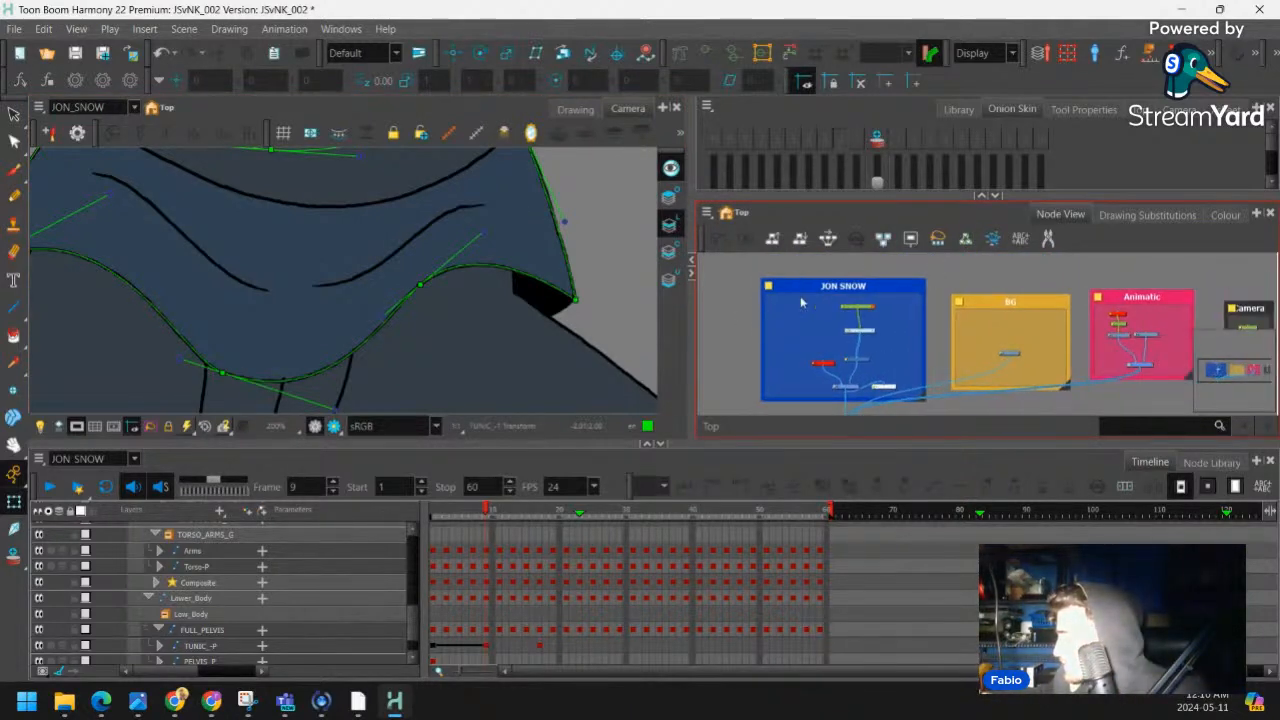
{"action": "left_click", "coordinate": [924, 398]}
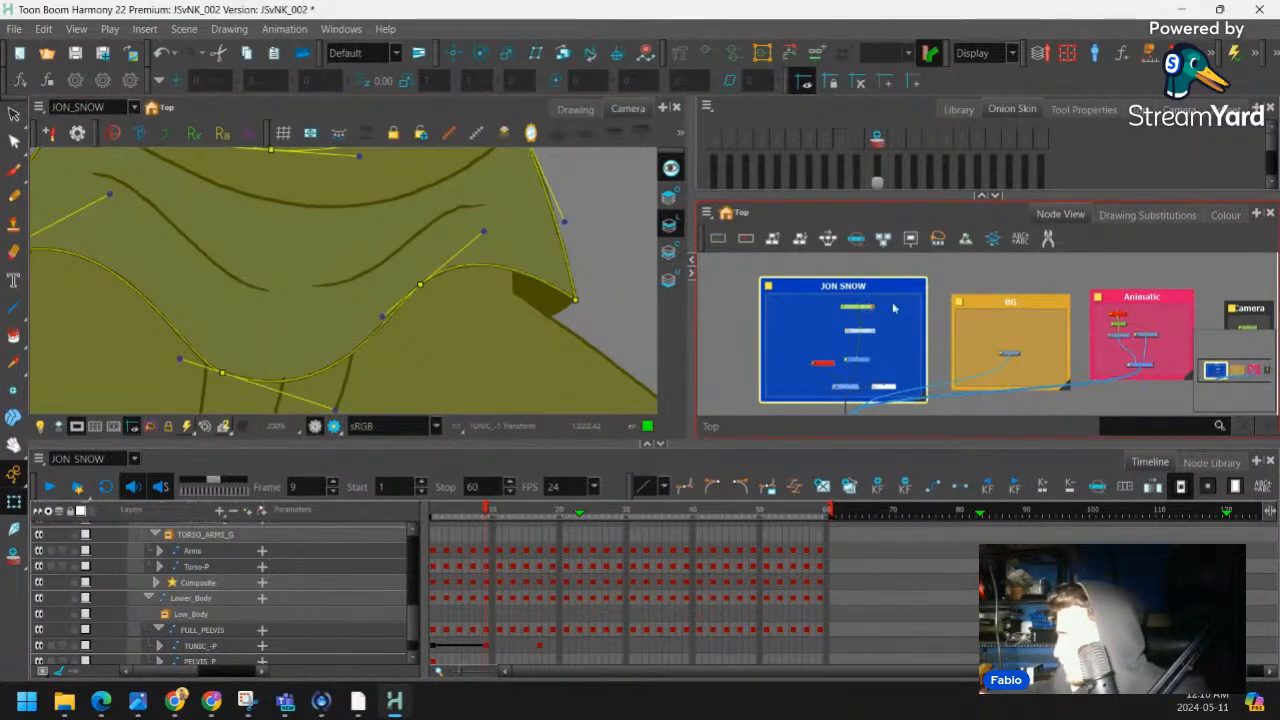
{"action": "left_click", "coordinate": [939, 276]}
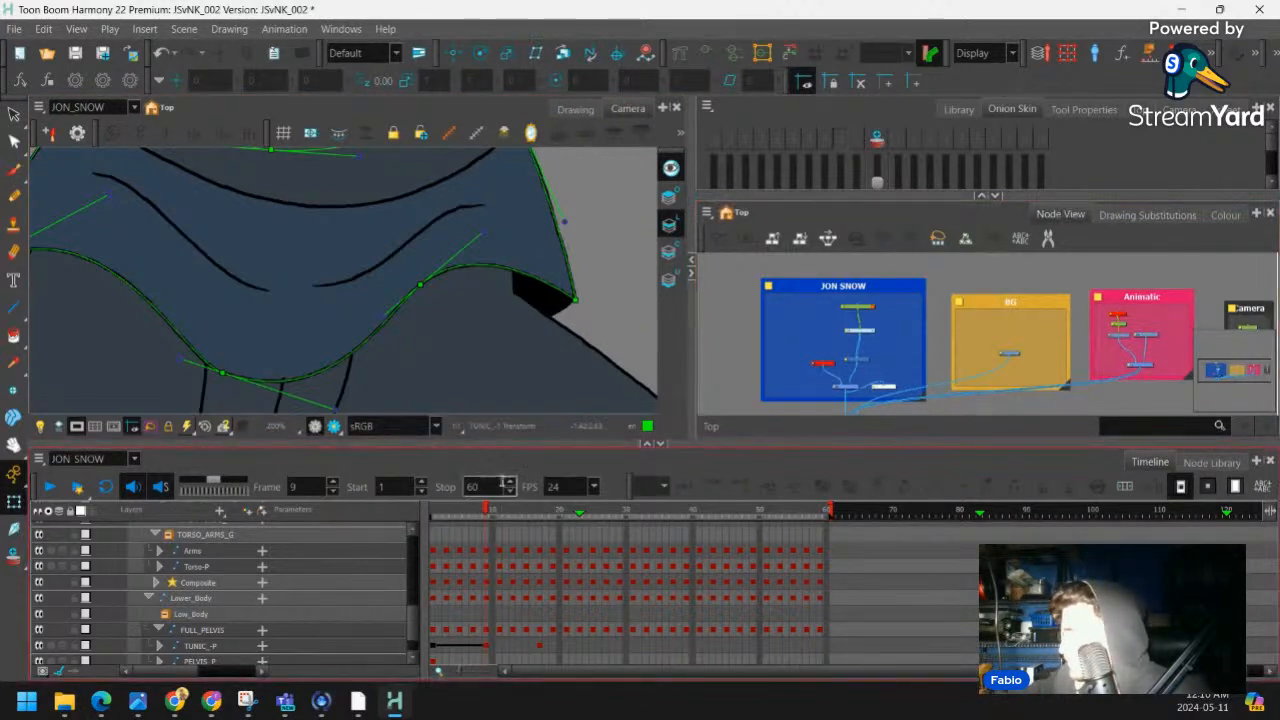
{"action": "scroll", "coordinate": [503, 248], "scroll_direction": "down", "scroll_amount": 3}
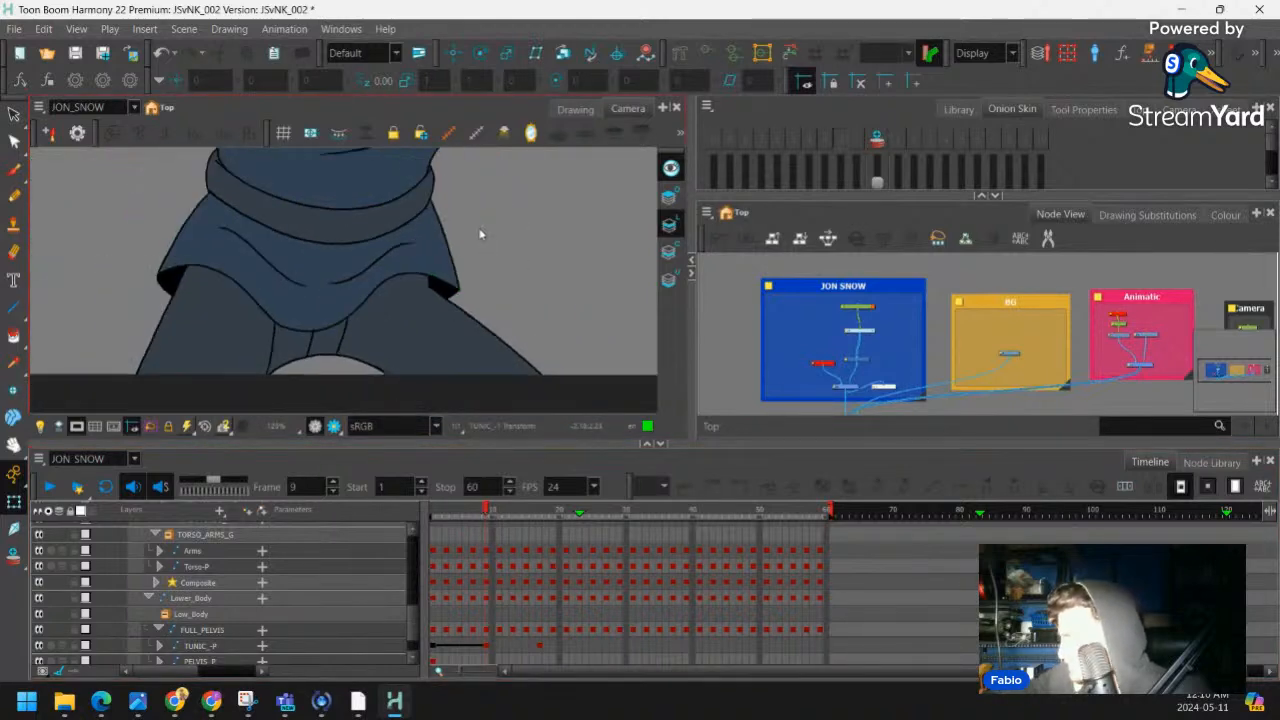
{"action": "scroll", "coordinate": [480, 240], "scroll_direction": "up", "scroll_amount": 2}
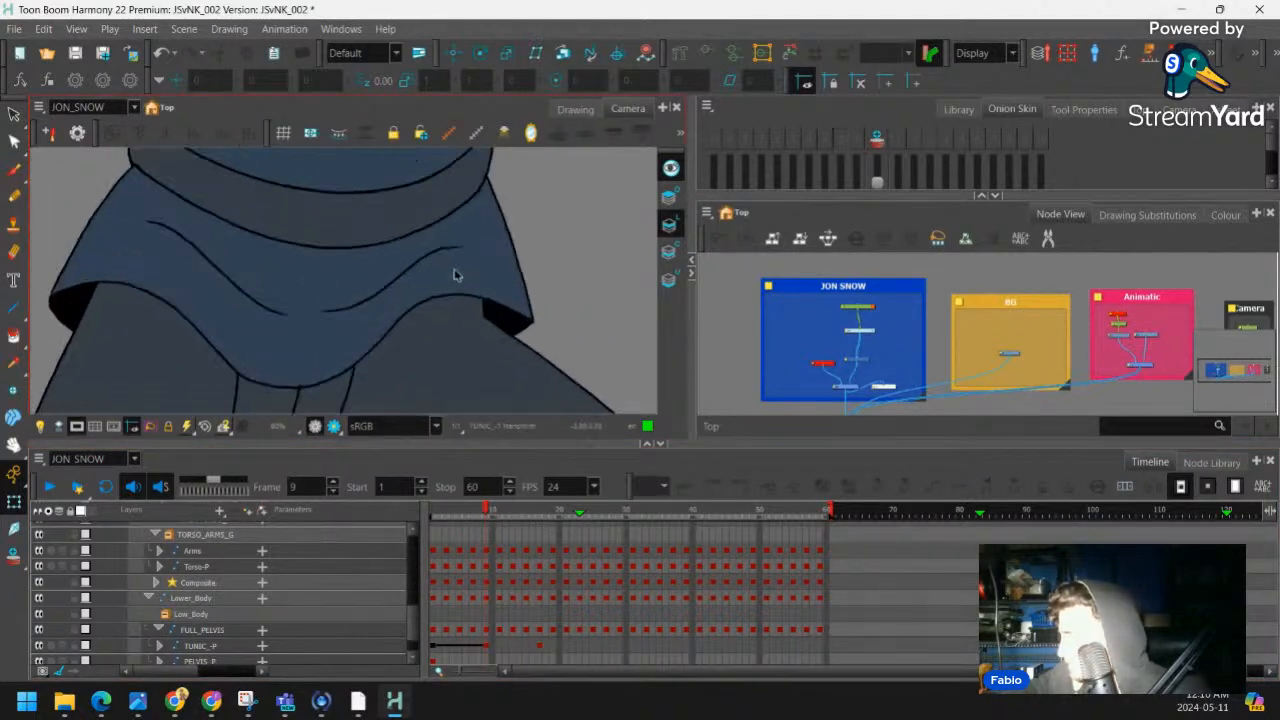
{"action": "left_click", "coordinate": [457, 275]}
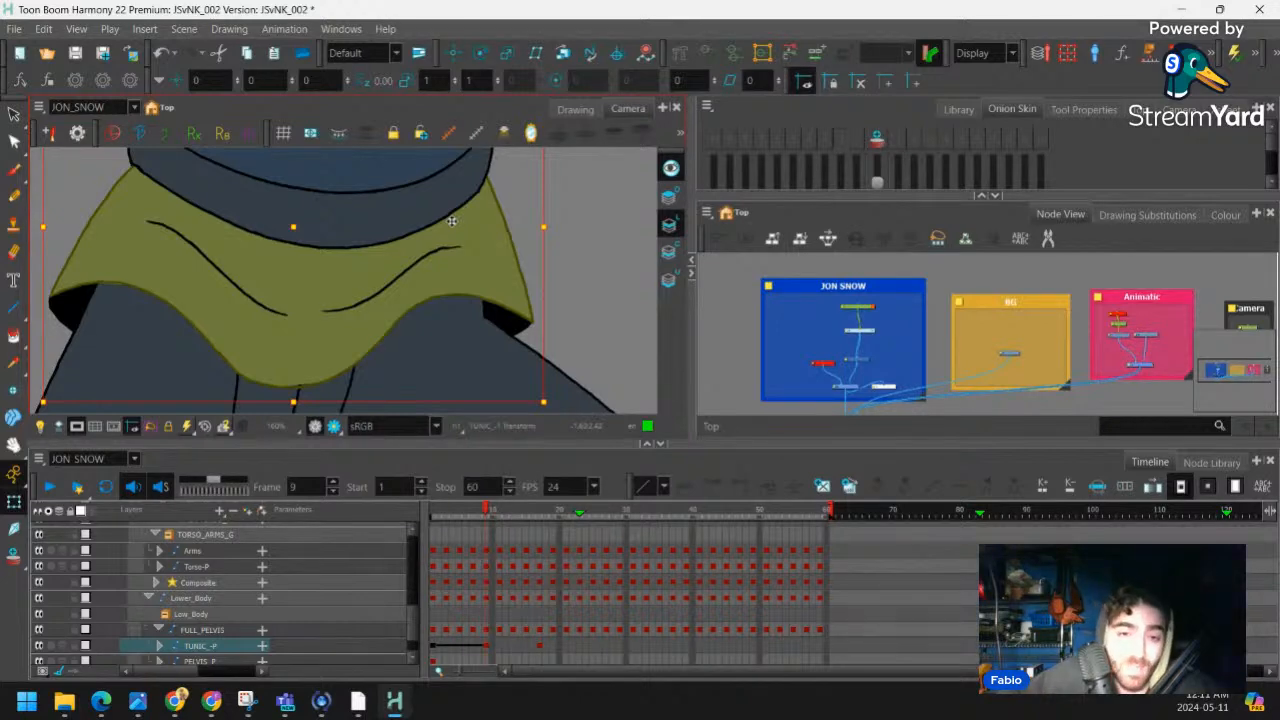
{"action": "left_click", "coordinate": [572, 285]}
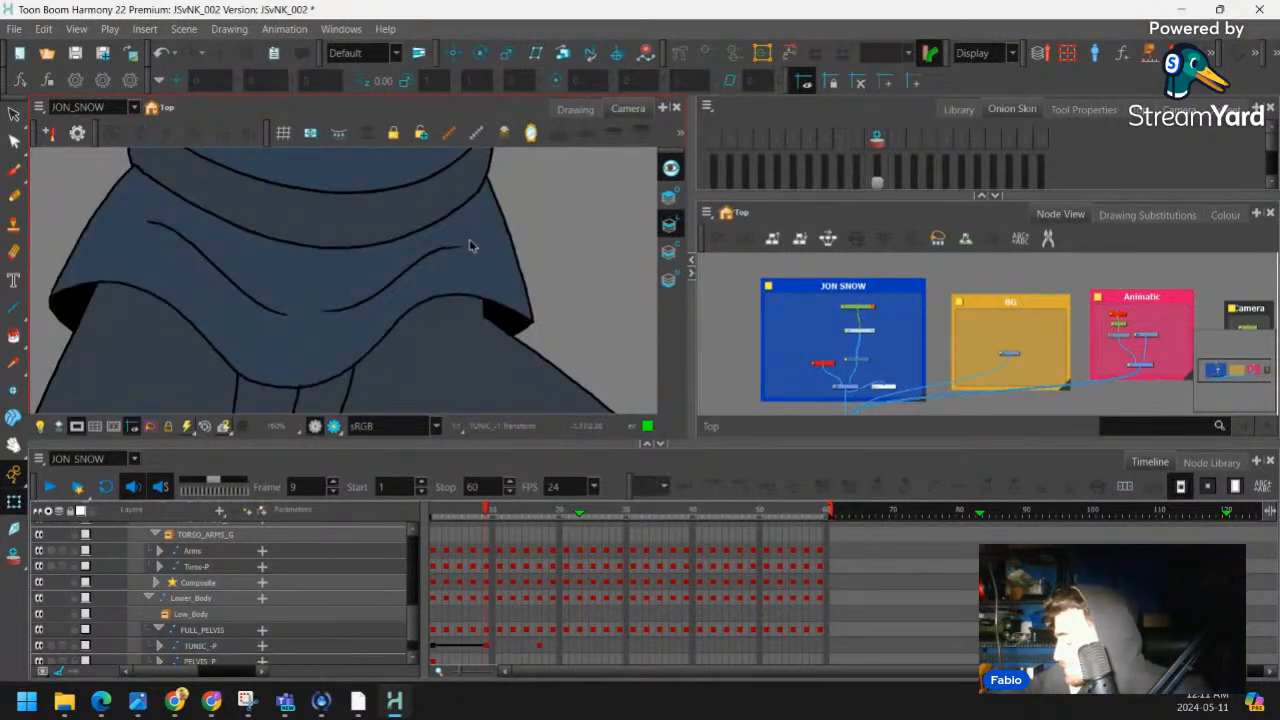
{"action": "key", "text": "1"}
{"action": "key", "text": "1"}
{"action": "key", "text": "1"}
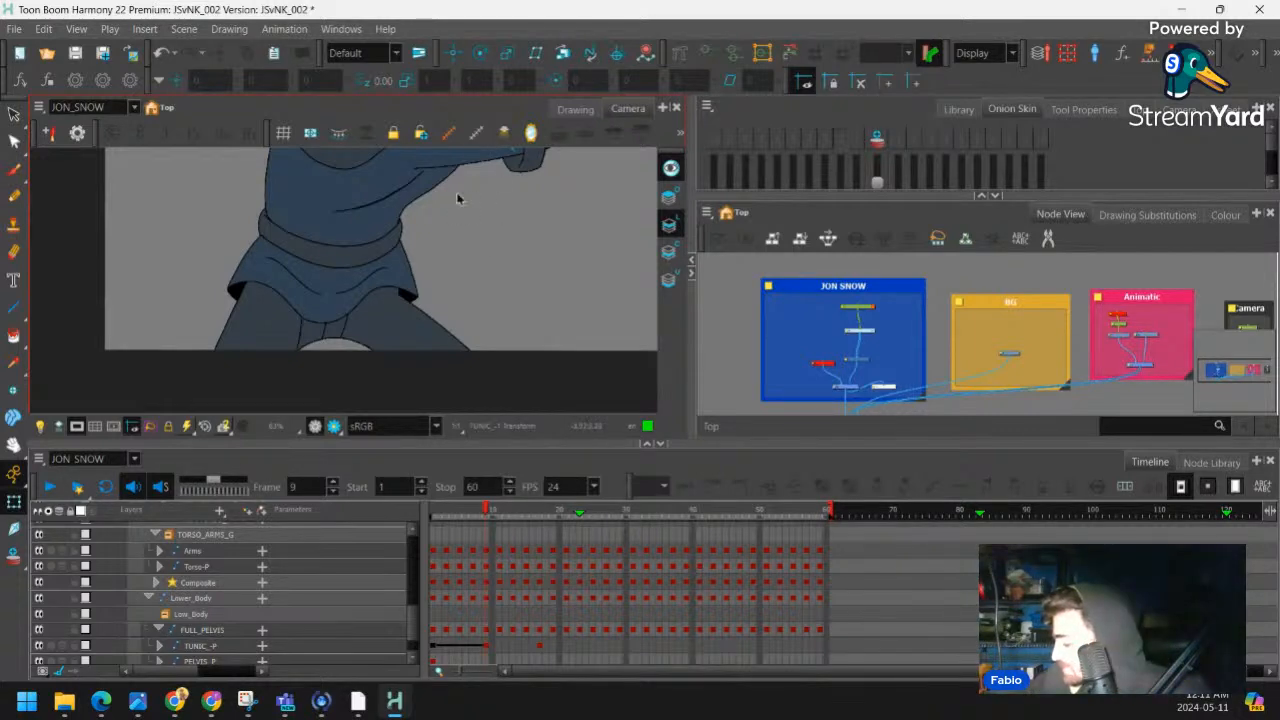
{"action": "key", "text": "2"}
{"action": "key", "text": "2"}
{"action": "left_click", "coordinate": [437, 272]}
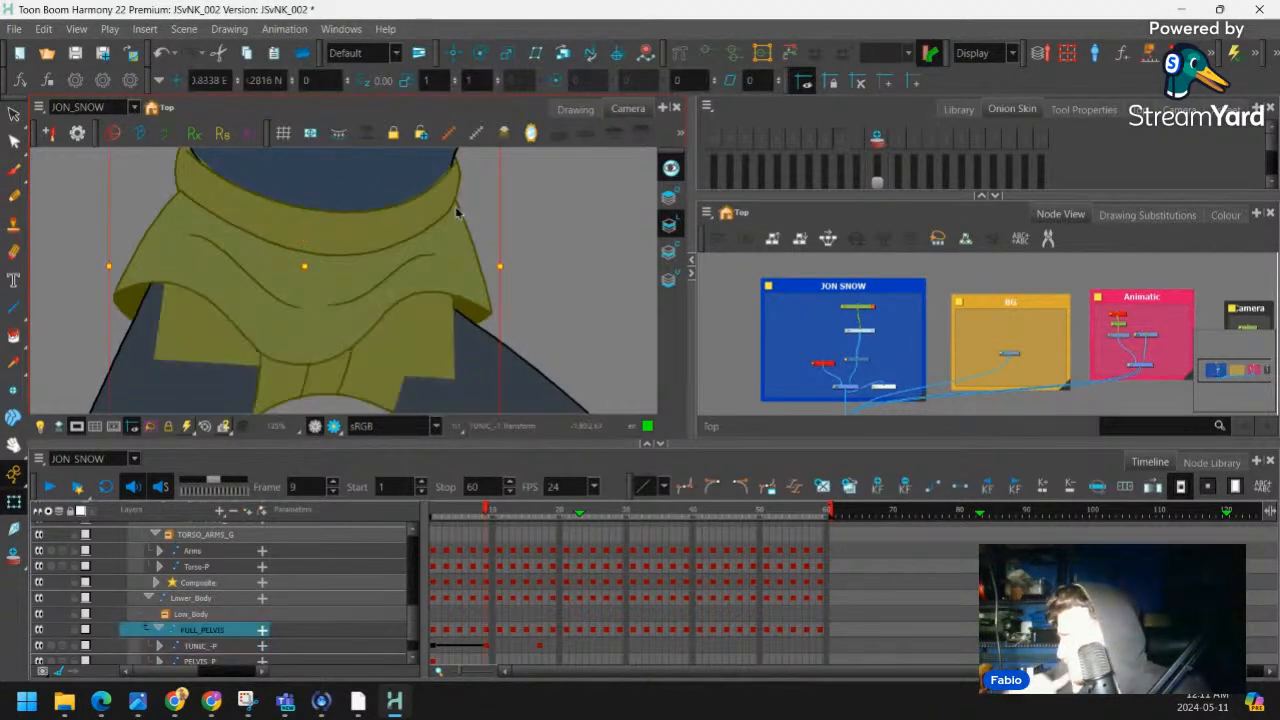
{"action": "left_click", "coordinate": [468, 294]}
{"action": "left_click", "coordinate": [491, 233]}
{"action": "key", "text": "ctrl+z"}
{"action": "key", "text": "ctrl+z"}
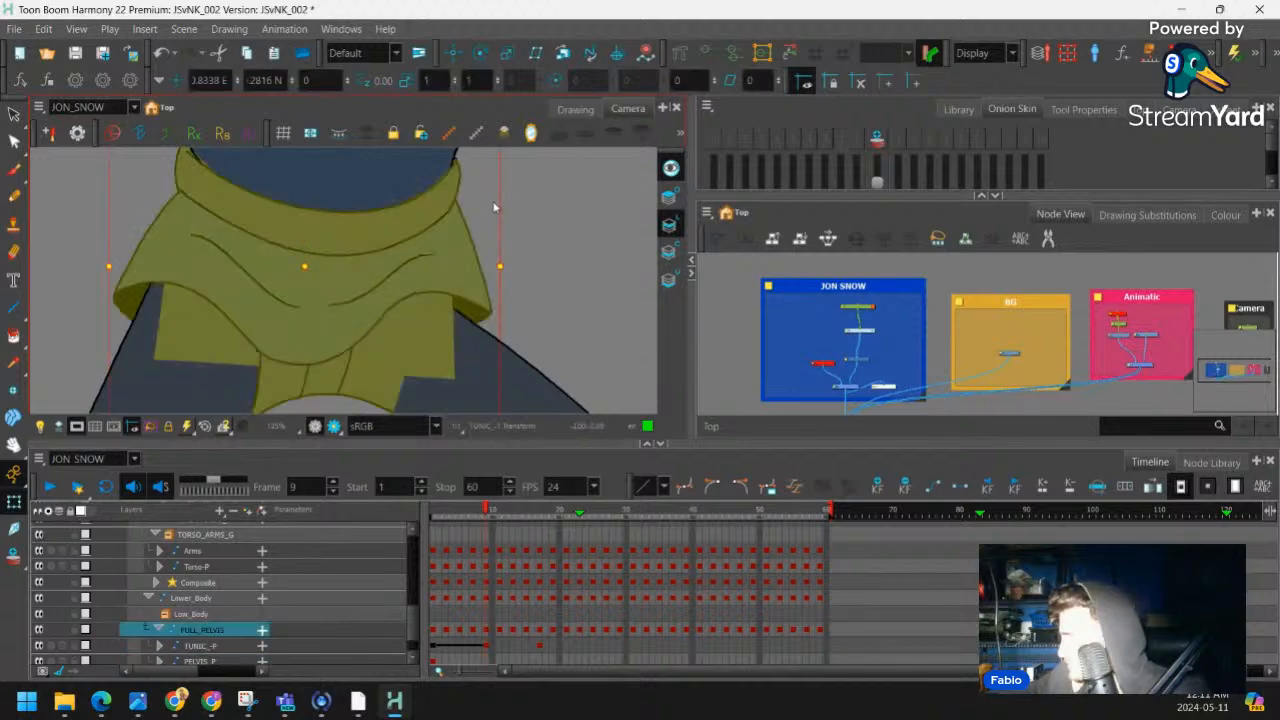
Expand the tunic peg's sublayers and make the tunic and belt pegs' frame 9 keyframes motion keyframes interpolating to frame 17
{"action": "left_click_drag", "start_coordinate": [491, 517], "coordinate": [514, 531]}
{"action": "left_click", "coordinate": [476, 276]}
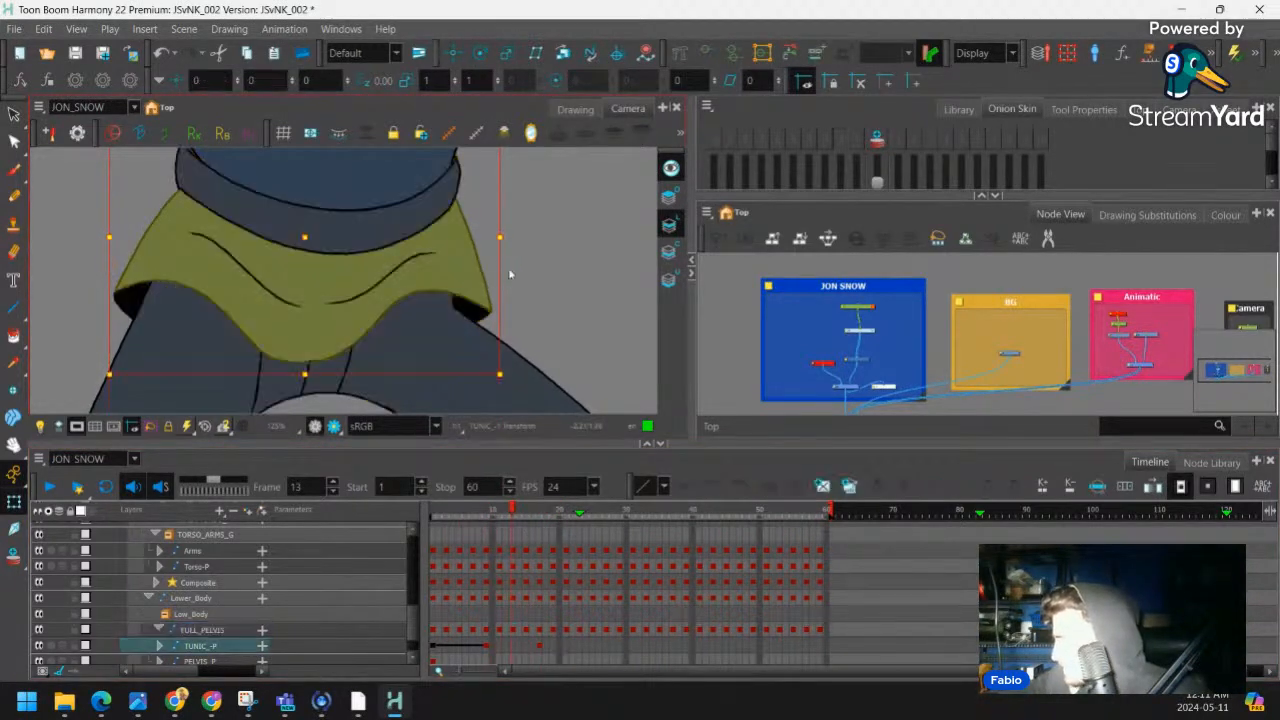
{"action": "scroll", "coordinate": [510, 274], "scroll_direction": "down", "scroll_amount": 4}
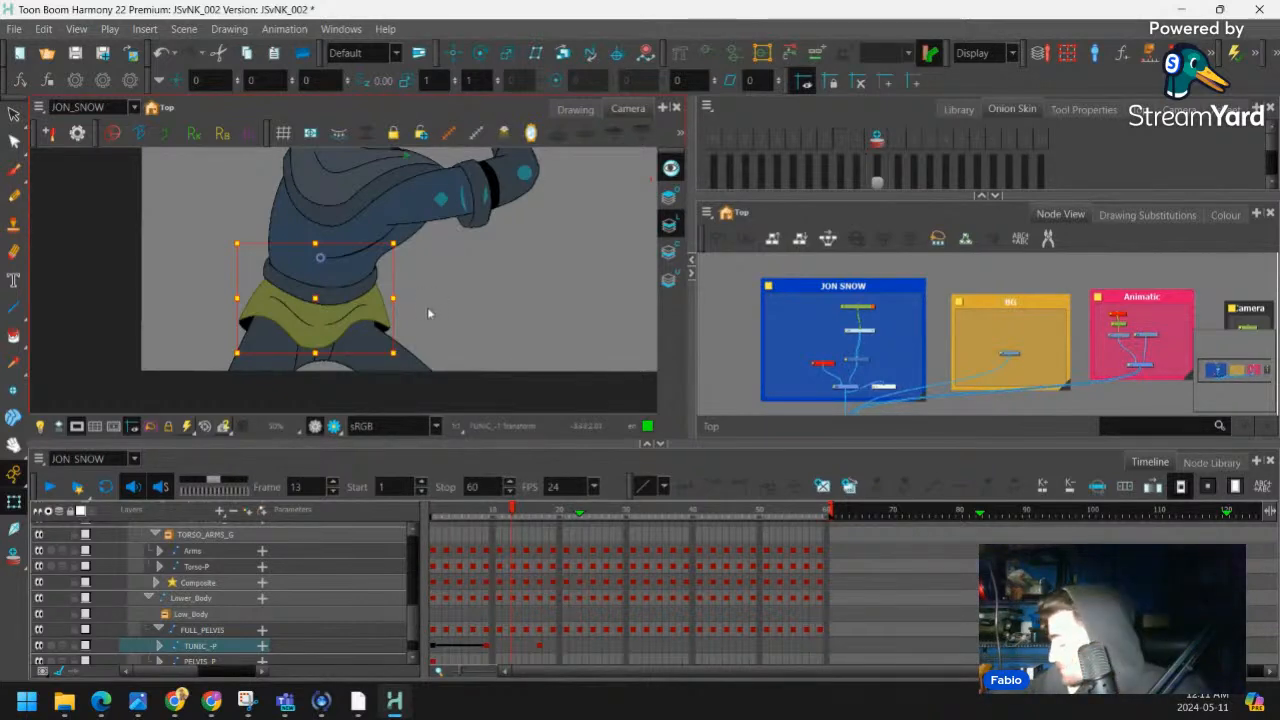
{"action": "scroll", "coordinate": [428, 314], "scroll_direction": "up", "scroll_amount": 3}
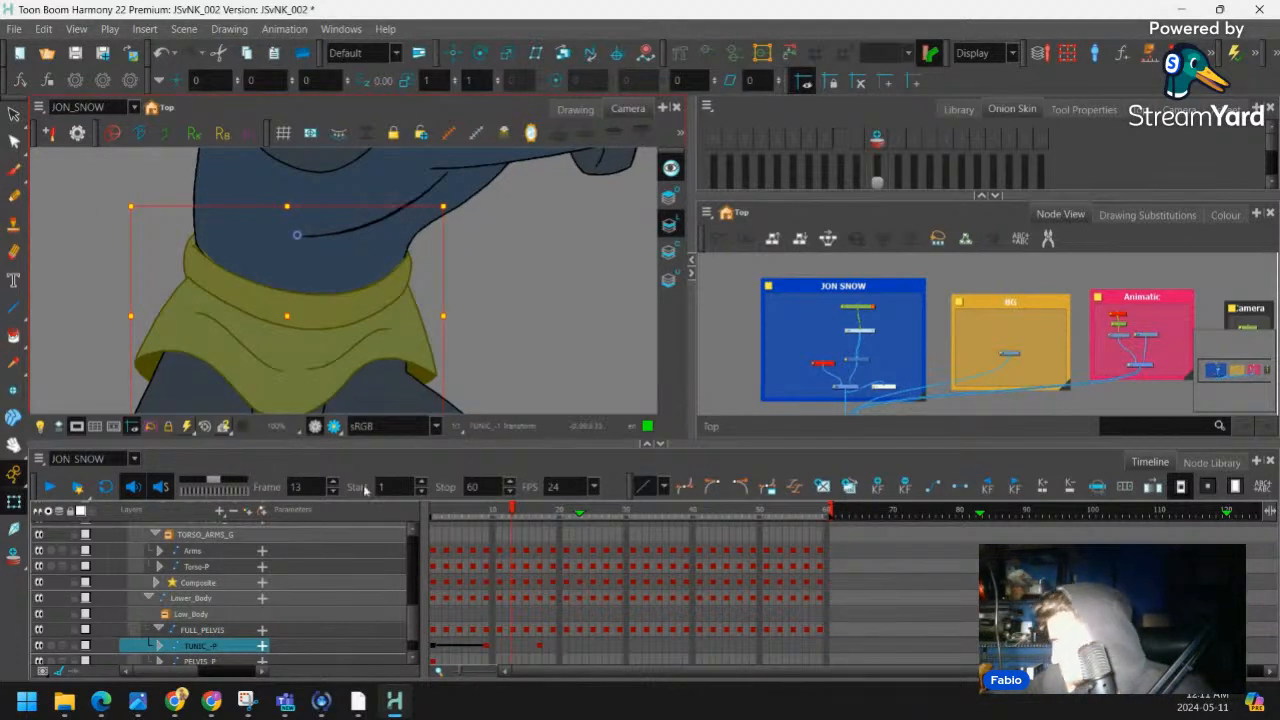
{"action": "key", "text": "o"}
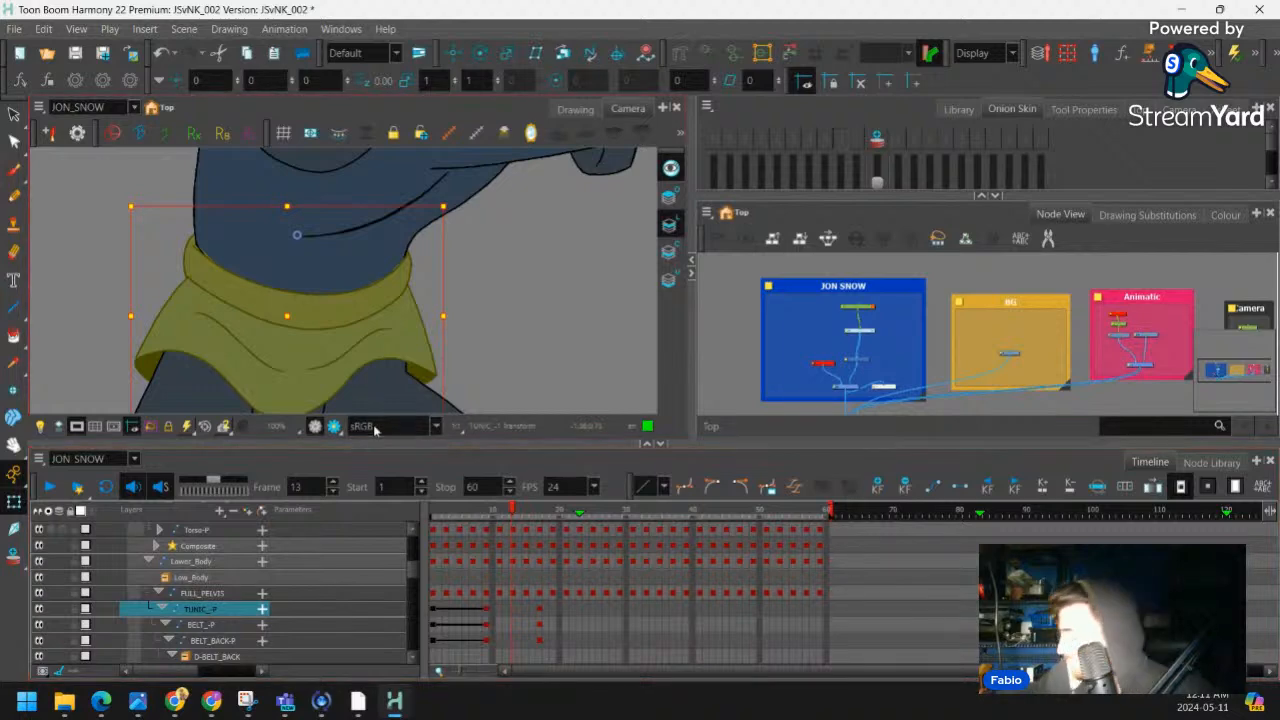
{"action": "left_click", "coordinate": [433, 605]}
{"action": "left_click_drag", "start_coordinate": [434, 518], "coordinate": [499, 551]}
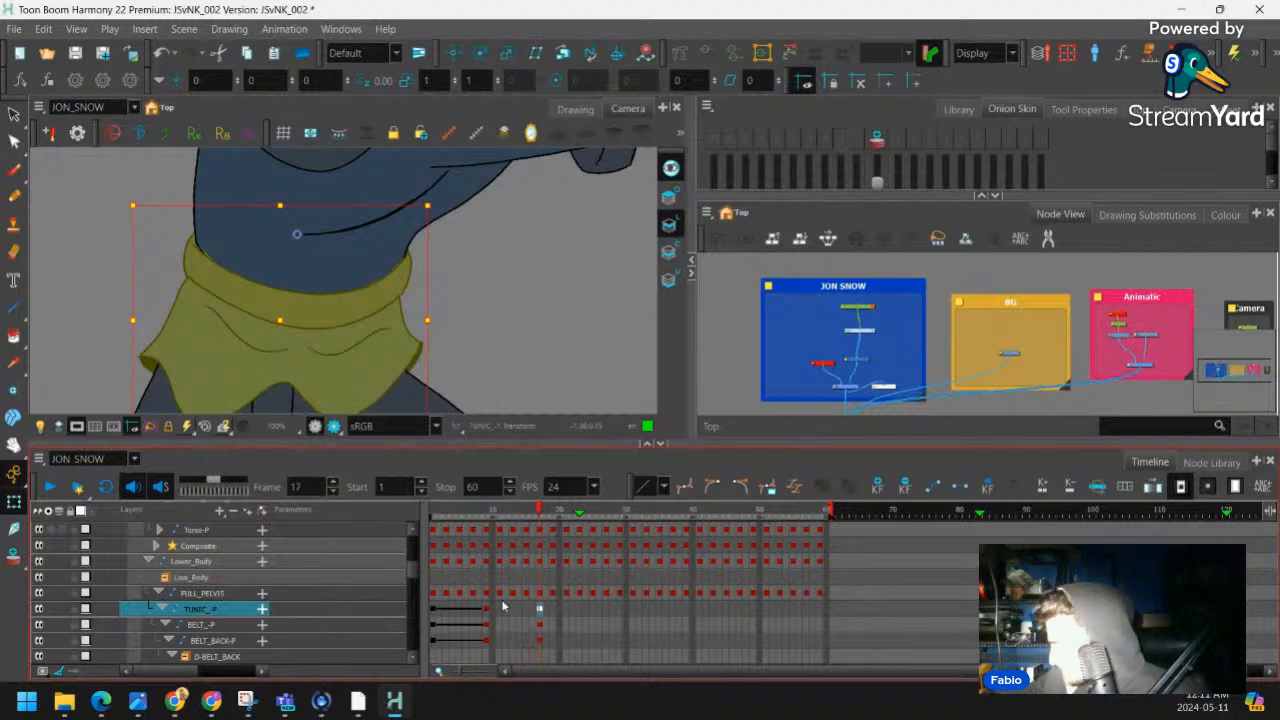
{"action": "left_click_drag", "start_coordinate": [488, 609], "coordinate": [488, 640]}
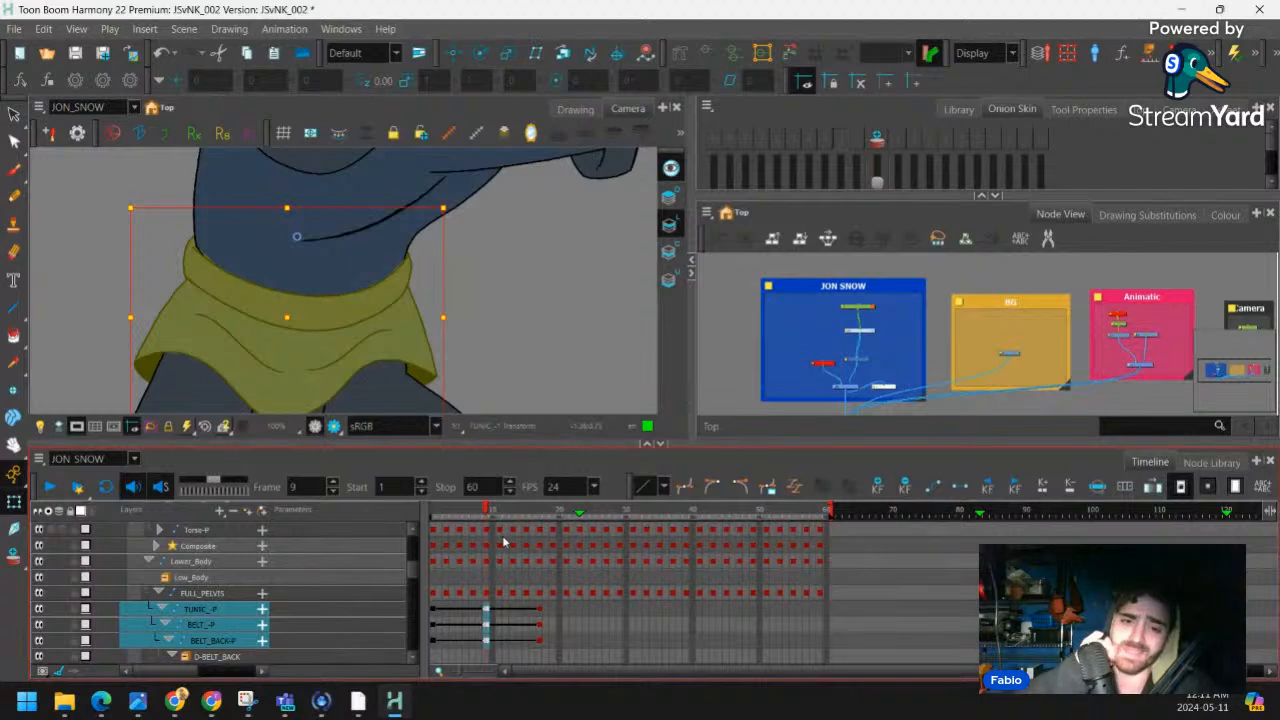
Scrub frames 1 to 9 to check the tunic, and revert the tunic and belt pegs' frame 9 keyframes to stop-motion
{"action": "left_click", "coordinate": [434, 609]}
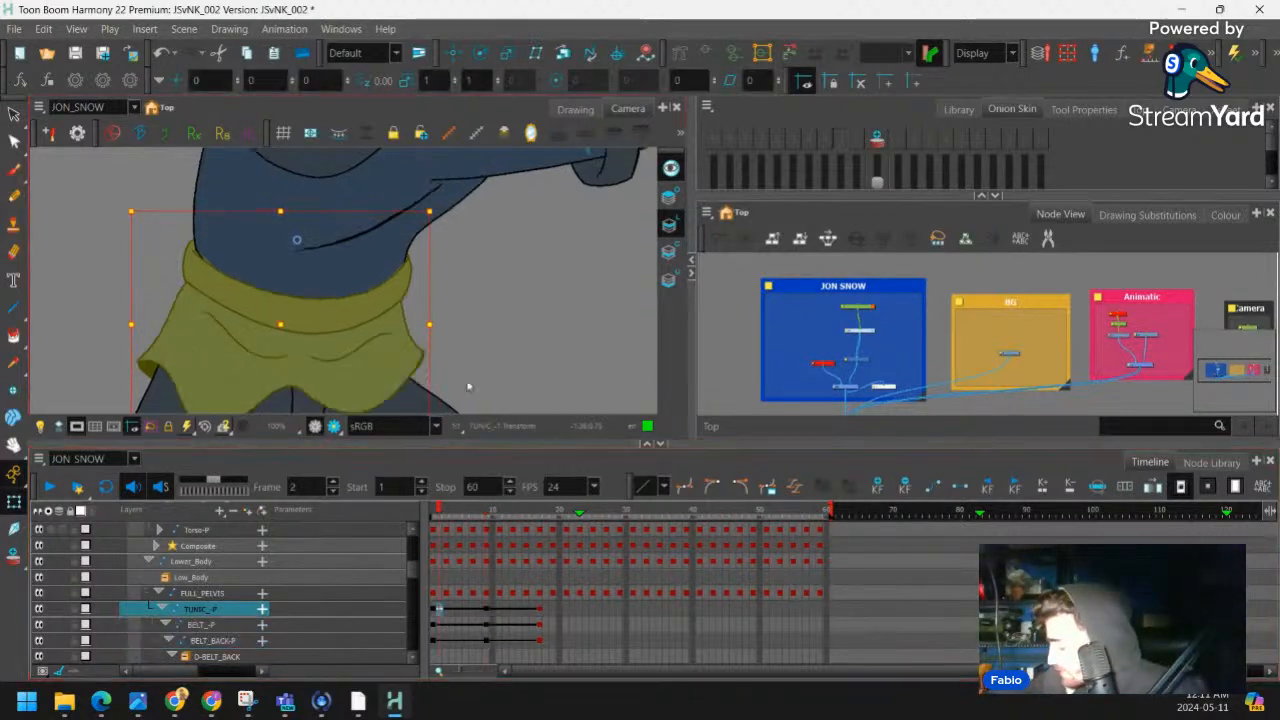
{"action": "scroll", "coordinate": [469, 386], "scroll_direction": "down", "scroll_amount": 2}
{"action": "left_click_drag", "start_coordinate": [469, 386], "coordinate": [489, 350]}
{"action": "left_click_drag", "start_coordinate": [443, 513], "coordinate": [486, 640]}
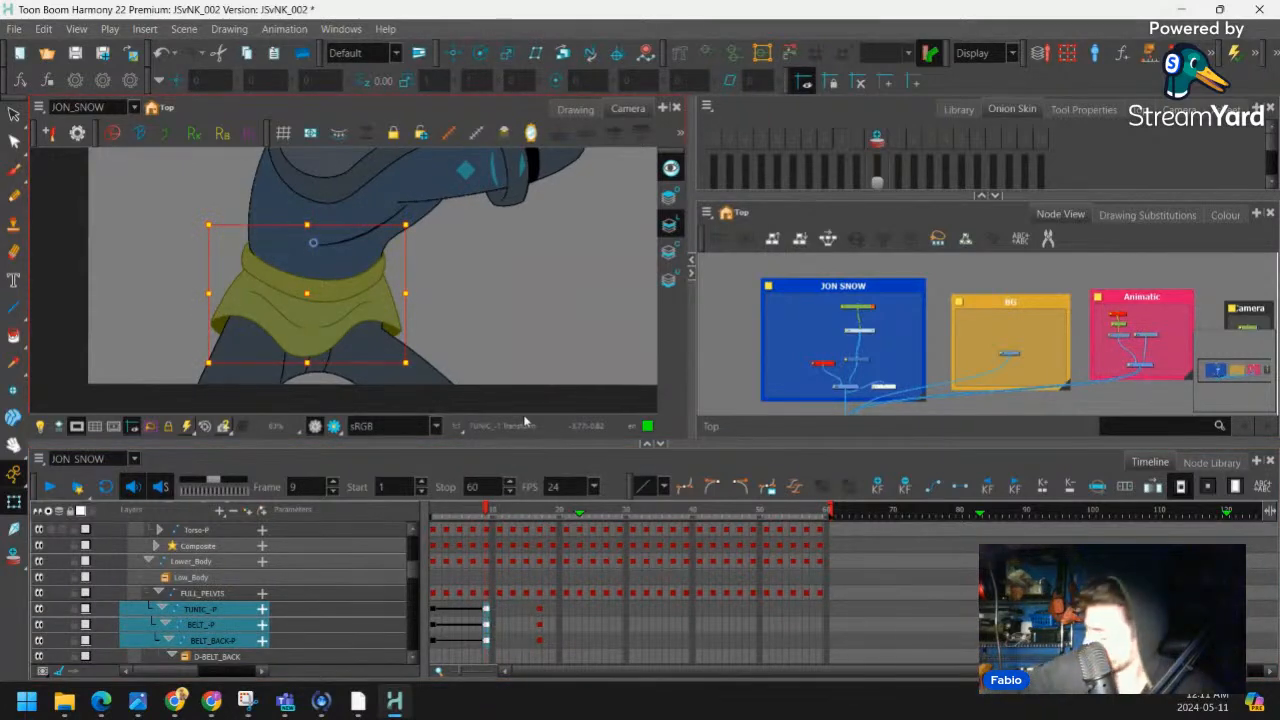
Collapse the tunic peg's sublayers and make its frame 9 keyframe a motion keyframe interpolating to frame 17
{"action": "left_click", "coordinate": [190, 608]}
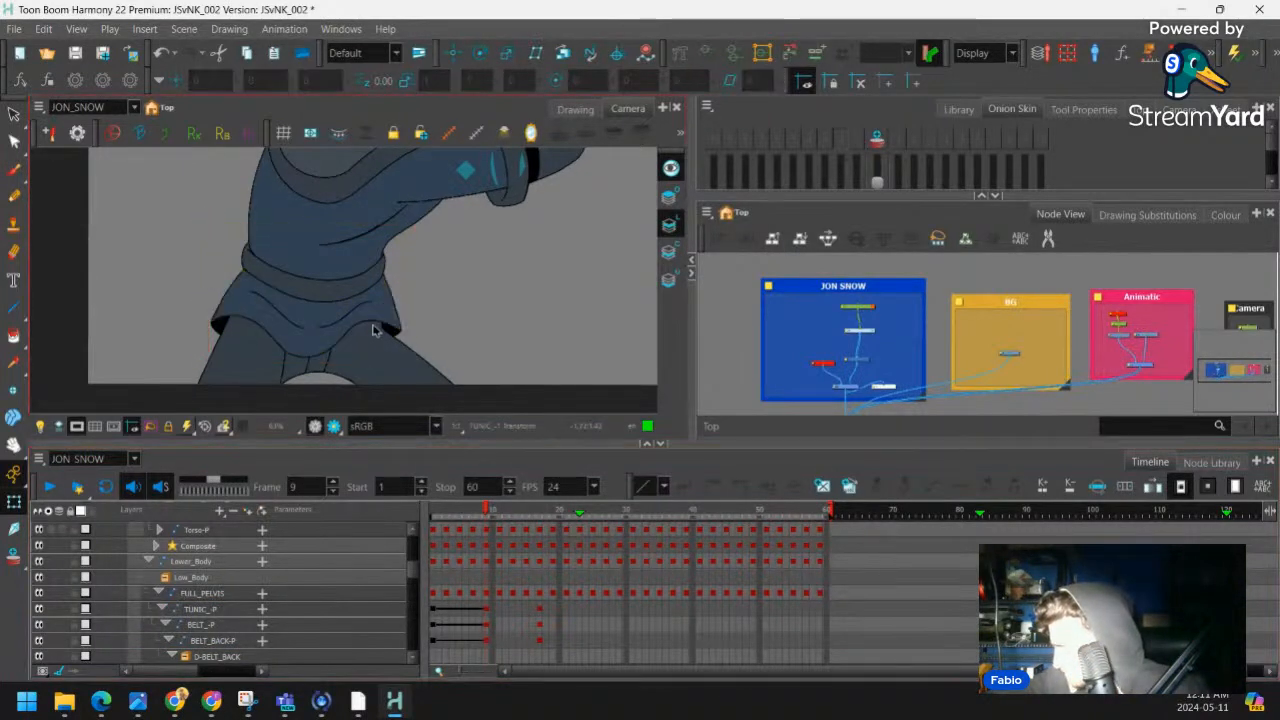
{"action": "left_click", "coordinate": [165, 610]}
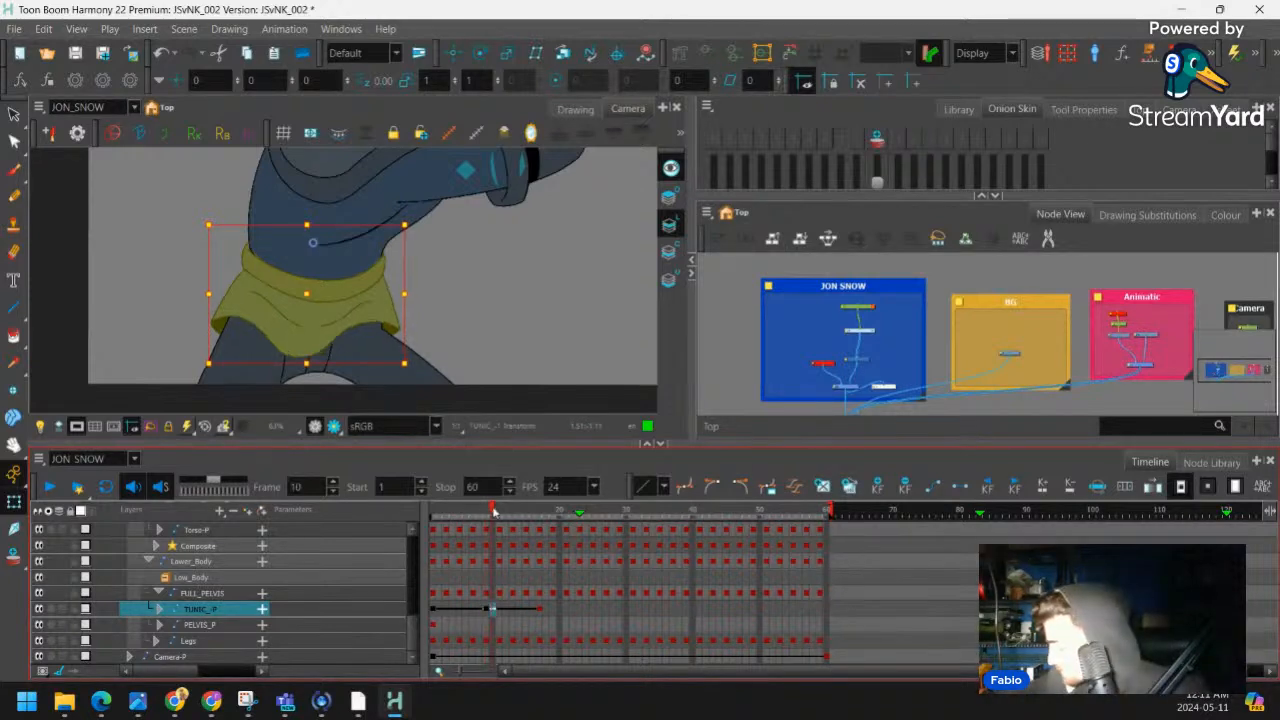
Scrub between frames 1 and 10 to examine how the tunic hem swings from one shape to the other
{"action": "left_click_drag", "start_coordinate": [493, 510], "coordinate": [416, 543]}
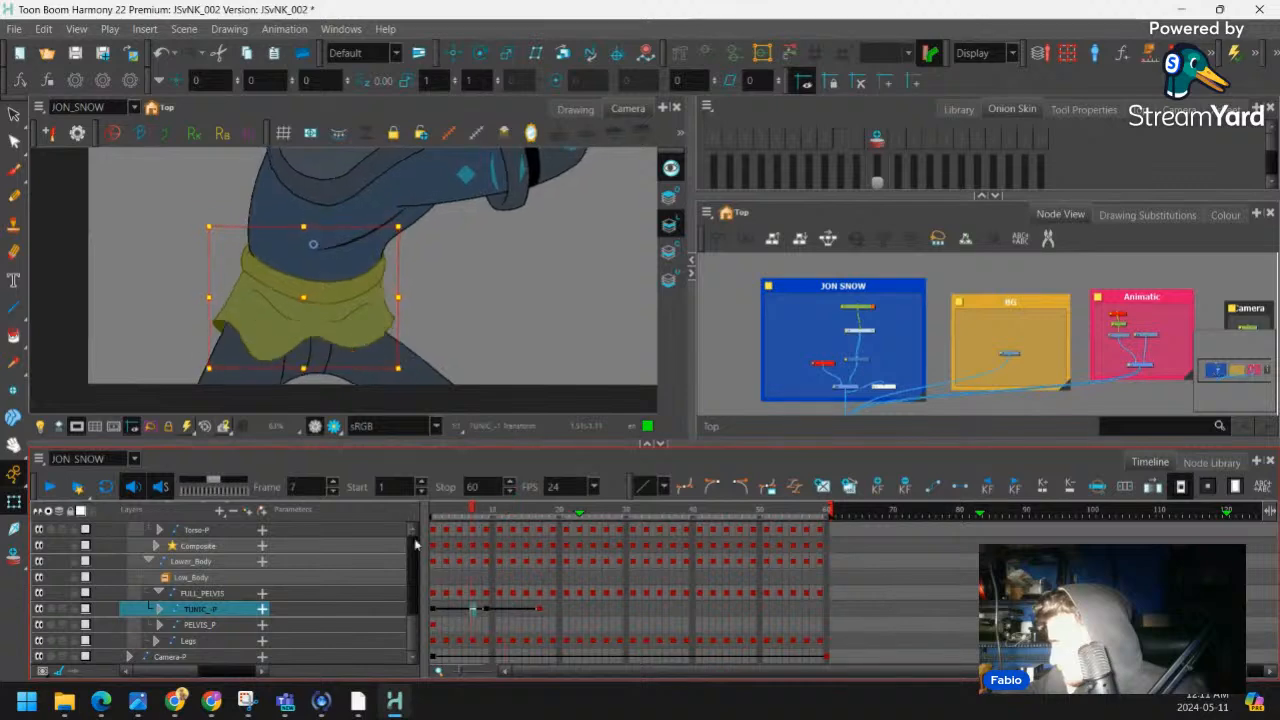
{"action": "key", "text": "2"}
{"action": "key", "text": "2"}
{"action": "left_click_drag", "start_coordinate": [488, 275], "coordinate": [477, 300]}
{"action": "left_click", "coordinate": [477, 300]}
{"action": "left_click_drag", "start_coordinate": [437, 515], "coordinate": [485, 542]}
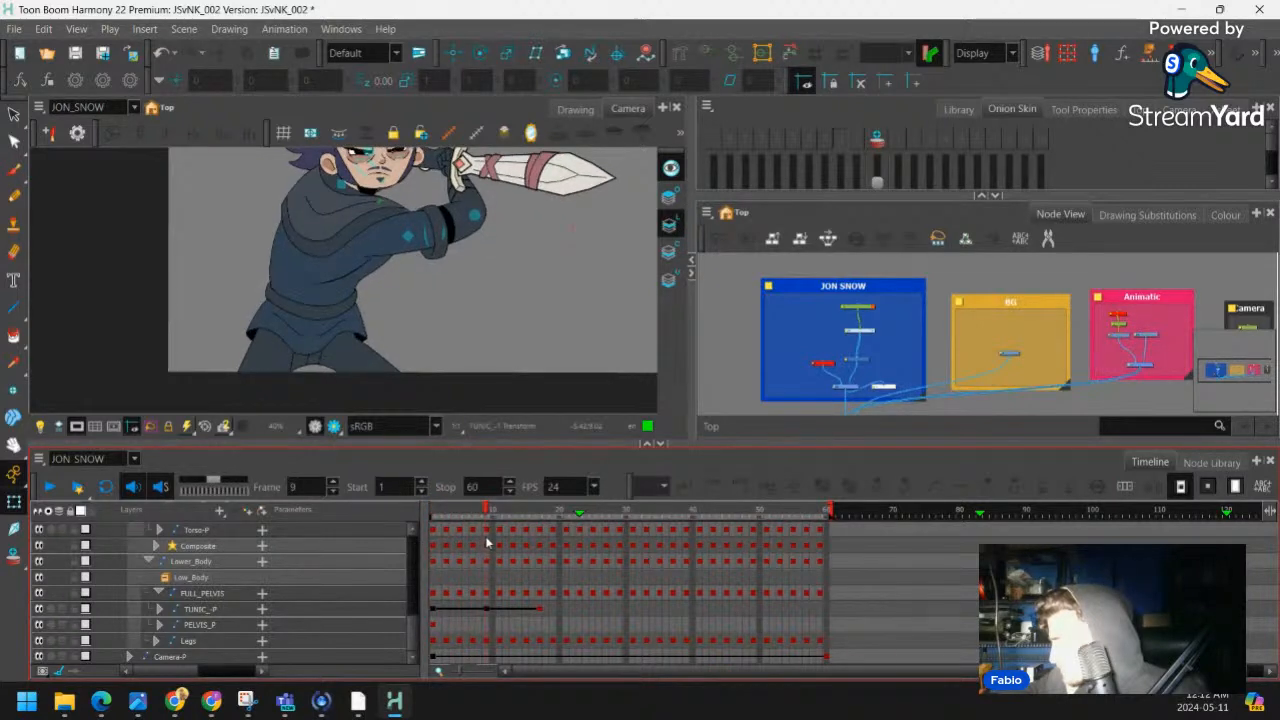
{"action": "left_click", "coordinate": [437, 609]}
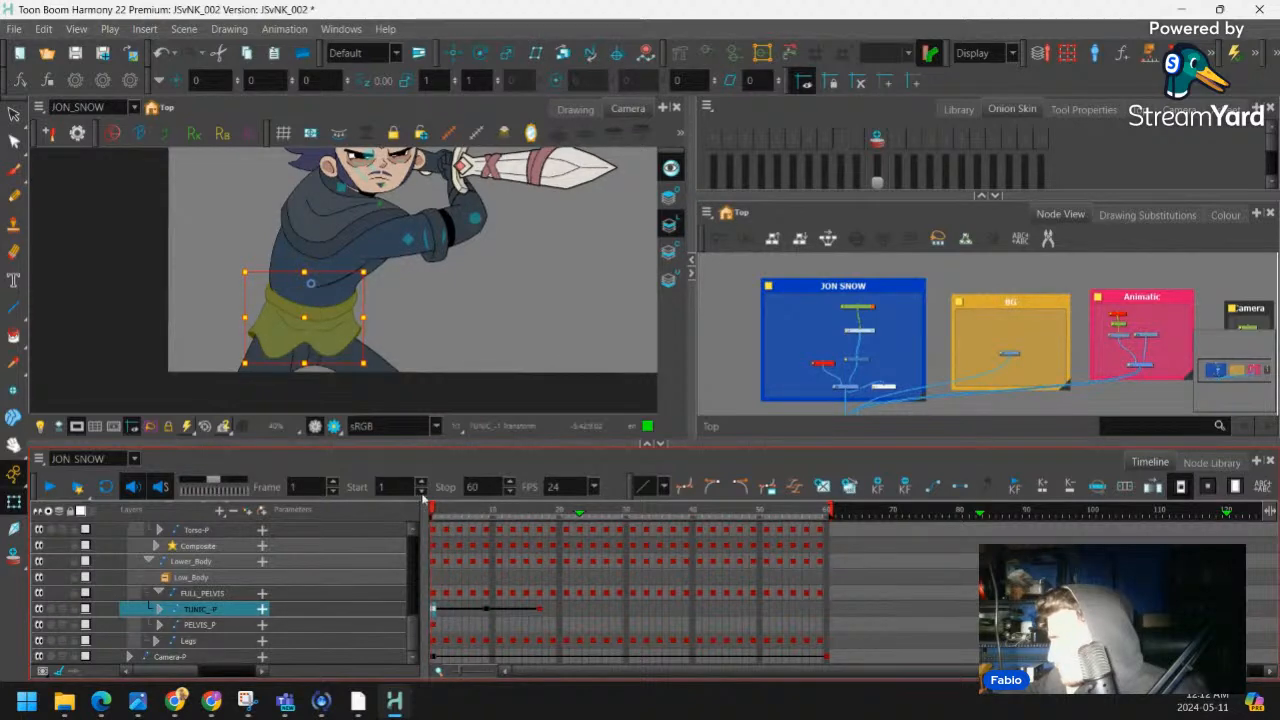
{"action": "left_click", "coordinate": [475, 338]}
{"action": "left_click_drag", "start_coordinate": [470, 340], "coordinate": [480, 320]}
{"action": "key", "text": "2"}
{"action": "key", "text": "2"}
{"action": "key", "text": "2"}
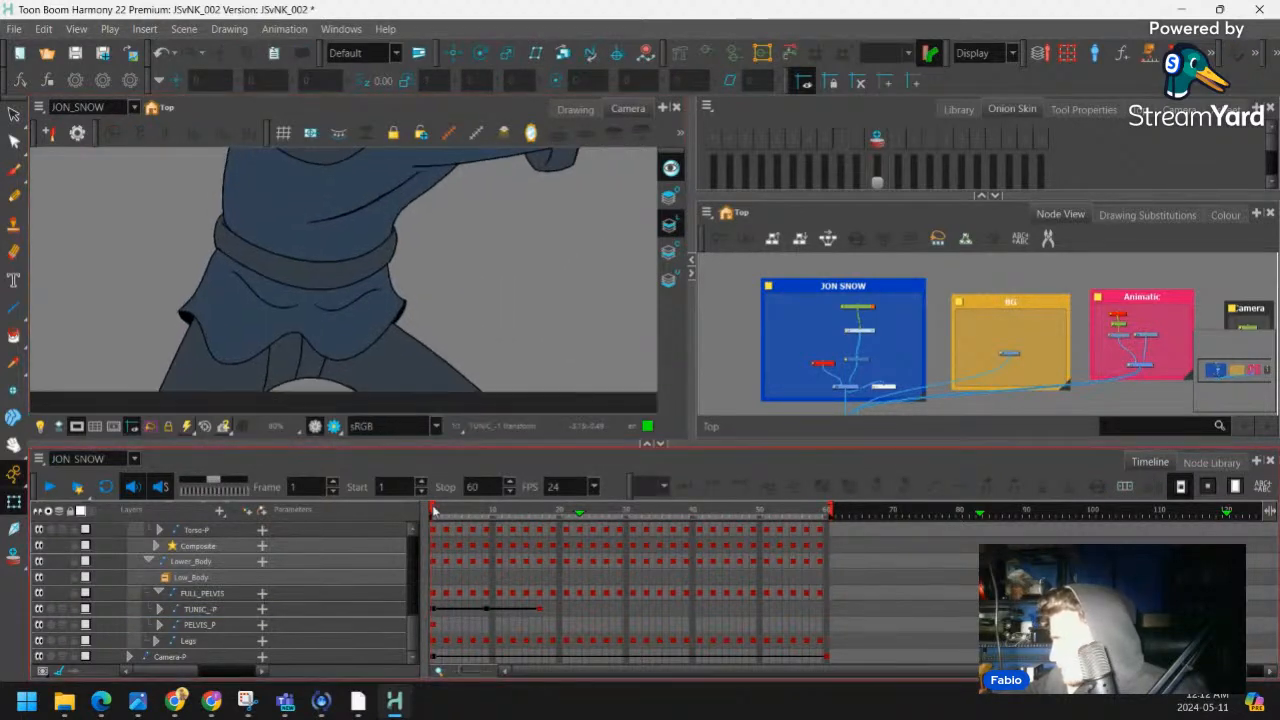
{"action": "left_click_drag", "start_coordinate": [434, 511], "coordinate": [488, 511]}
On frame 10, show the front tunic's deformation controls and pull its right and left hem corners upward and outward
{"action": "left_click", "coordinate": [487, 608]}
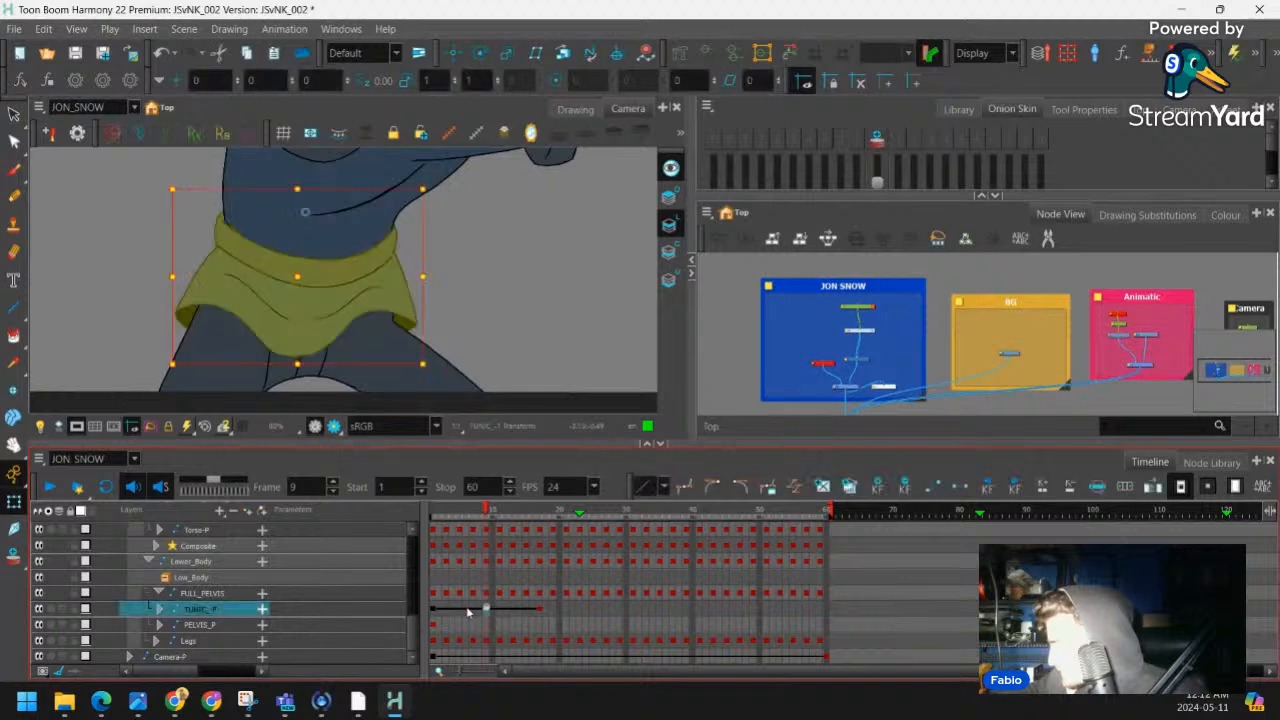
{"action": "left_click", "coordinate": [491, 608]}
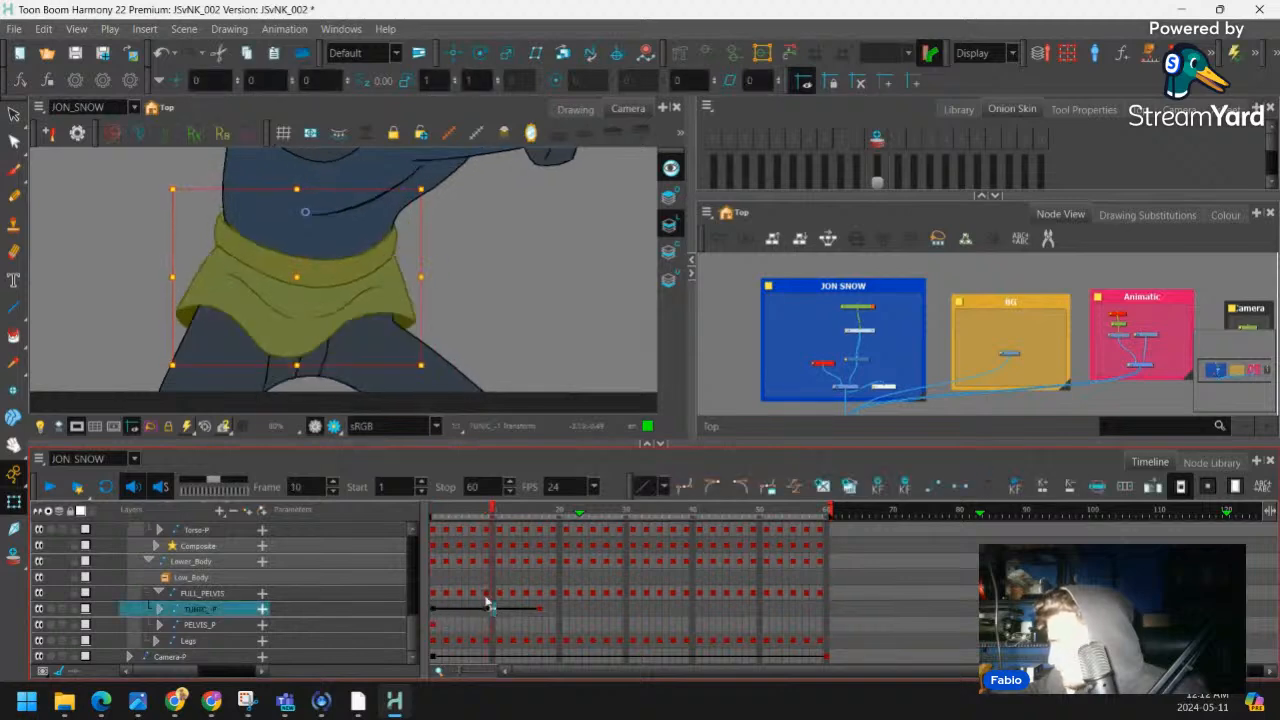
{"action": "left_click", "coordinate": [331, 333]}
{"action": "key", "text": "1"}
{"action": "key", "text": "1"}
{"action": "left_click_drag", "start_coordinate": [466, 269], "coordinate": [464, 281]}
{"action": "key", "text": "2"}
{"action": "key", "text": "2"}
{"action": "key", "text": "shift+F11"}
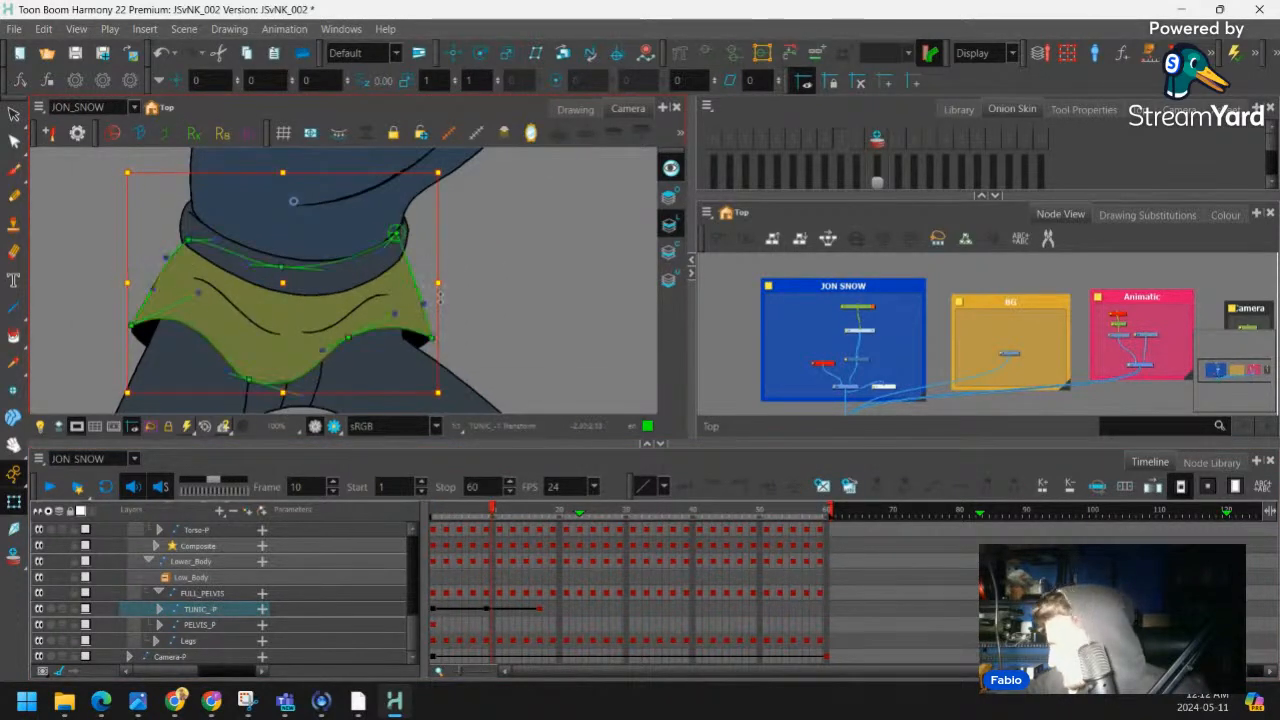
{"action": "left_click_drag", "start_coordinate": [430, 340], "coordinate": [437, 333]}
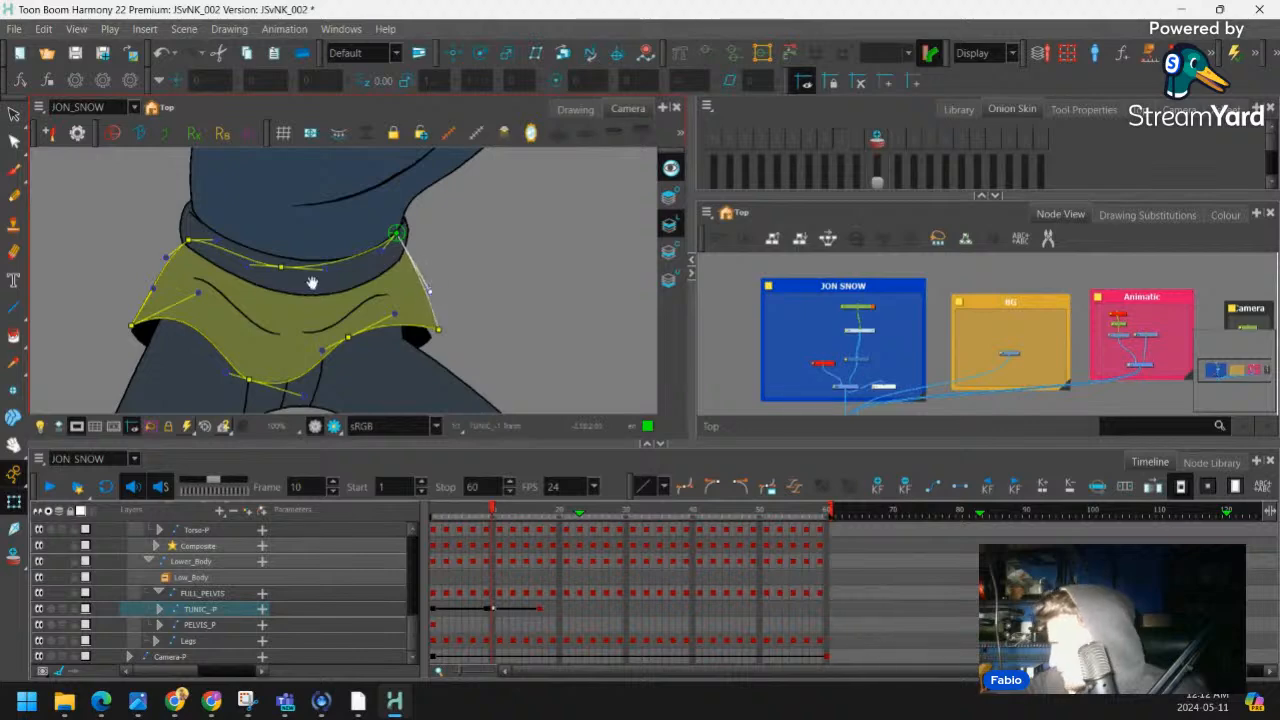
{"action": "left_click_drag", "start_coordinate": [135, 325], "coordinate": [152, 282]}
{"action": "left_click", "coordinate": [148, 332]}
Fit the back tunic's deformation points to the raised hem corners, and move the edited frame 10 keyframe to frame 9
{"action": "key", "text": "shift+F11"}
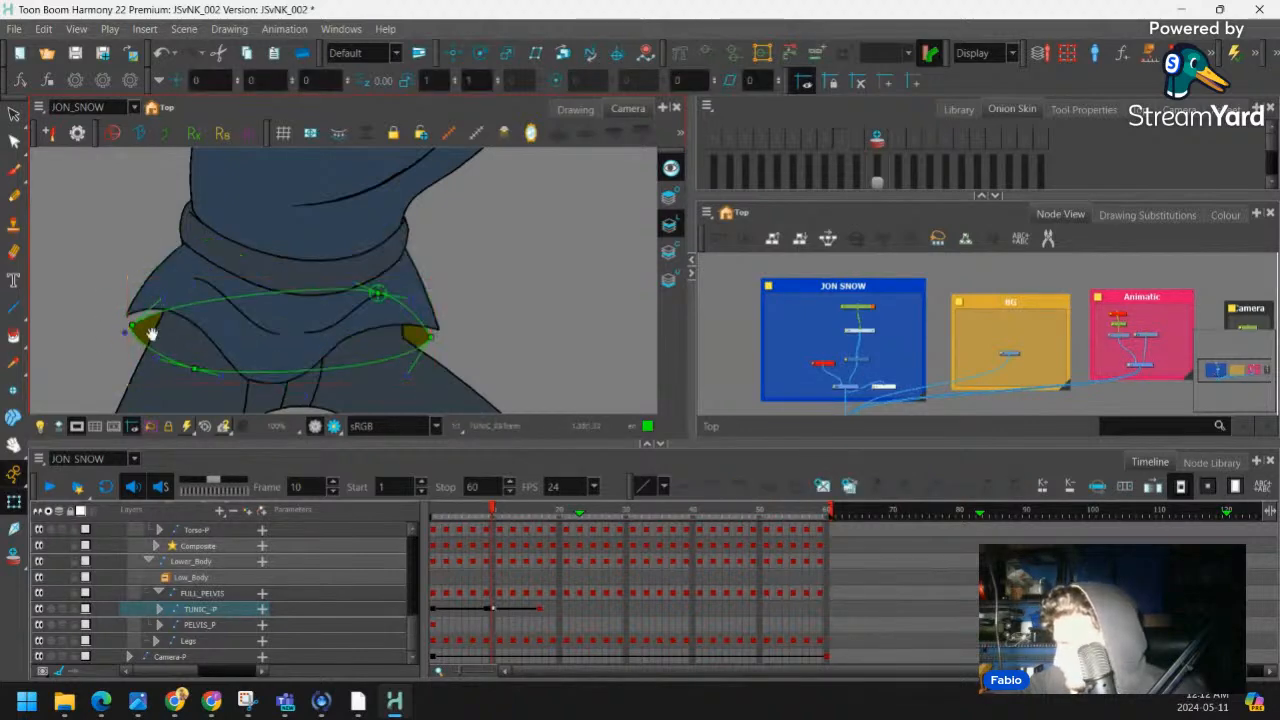
{"action": "left_click_drag", "start_coordinate": [162, 239], "coordinate": [190, 228]}
{"action": "key", "text": "2"}
{"action": "key", "text": "2"}
{"action": "mouse_move", "coordinate": [93, 318]}
{"action": "left_mouse_down"}
{"action": "mouse_move", "coordinate": [165, 313]}
{"action": "mouse_move", "coordinate": [120, 329]}
{"action": "mouse_move", "coordinate": [113, 312]}
{"action": "left_mouse_up"}
{"action": "left_click_drag", "start_coordinate": [389, 277], "coordinate": [280, 274]}
{"action": "left_click_drag", "start_coordinate": [490, 346], "coordinate": [502, 335]}
{"action": "key", "text": "shift+c"}
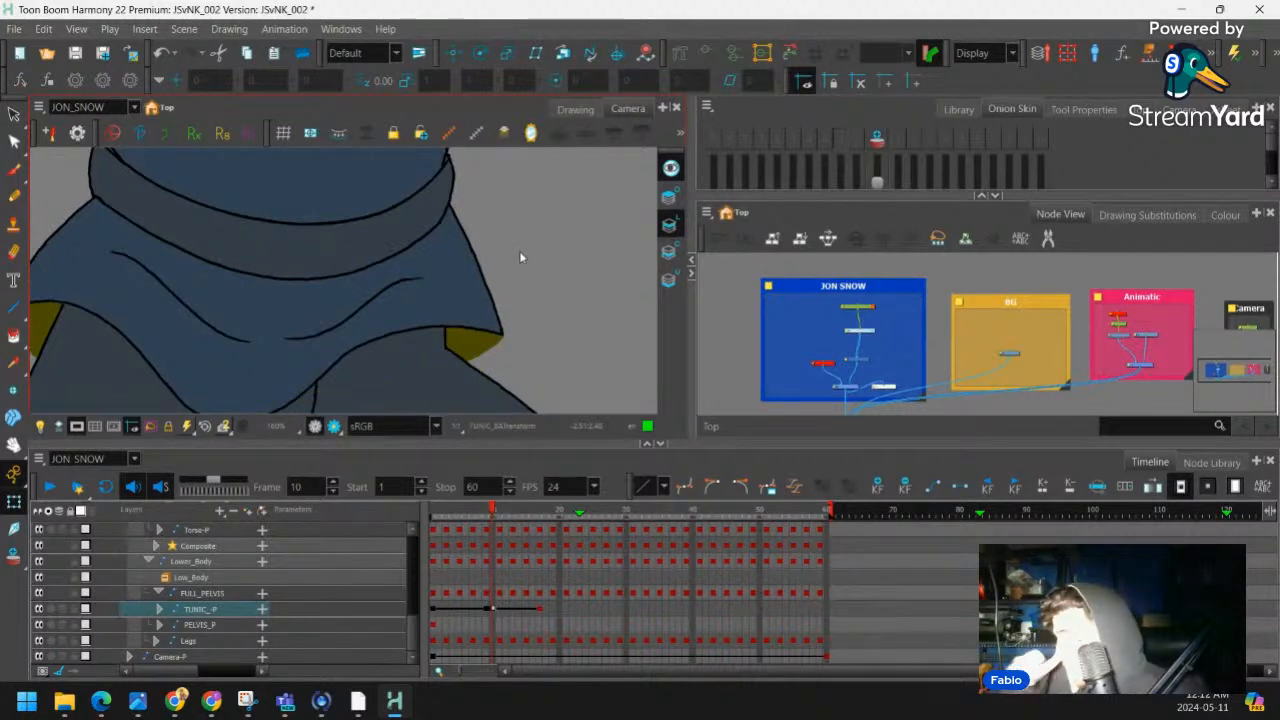
{"action": "left_click", "coordinate": [496, 610]}
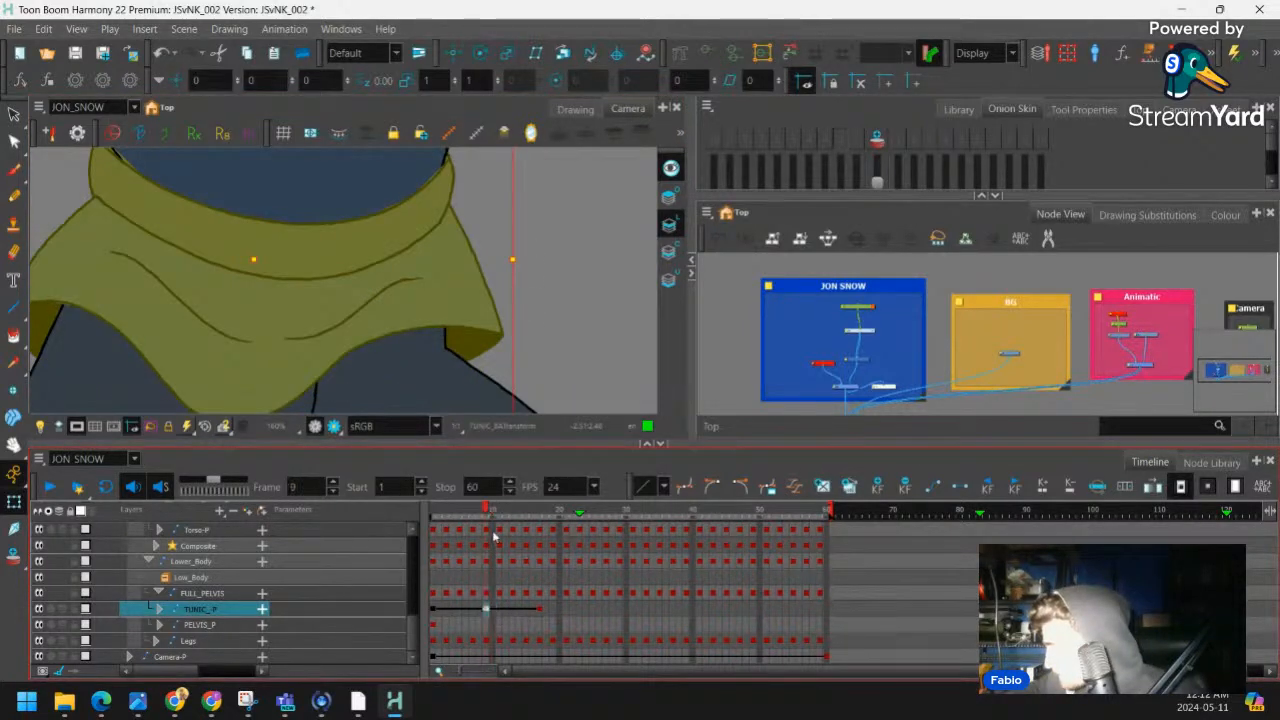
On frame 13, show the front tunic's deformation controls, raise both outer hem corners and bend the left corner's handle
{"action": "mouse_move", "coordinate": [486, 510]}
{"action": "left_mouse_down"}
{"action": "mouse_move", "coordinate": [416, 524]}
{"action": "mouse_move", "coordinate": [511, 531]}
{"action": "left_mouse_up"}
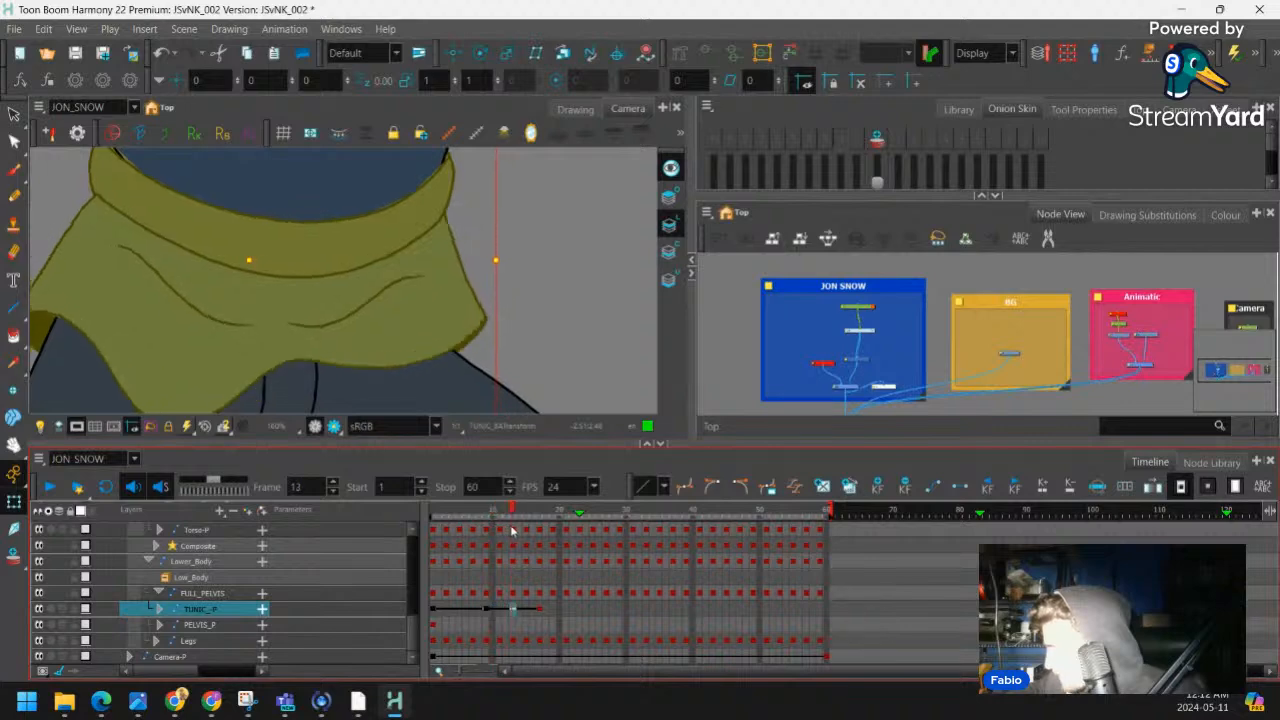
{"action": "left_click", "coordinate": [485, 313]}
{"action": "left_click_drag", "start_coordinate": [485, 318], "coordinate": [491, 278]}
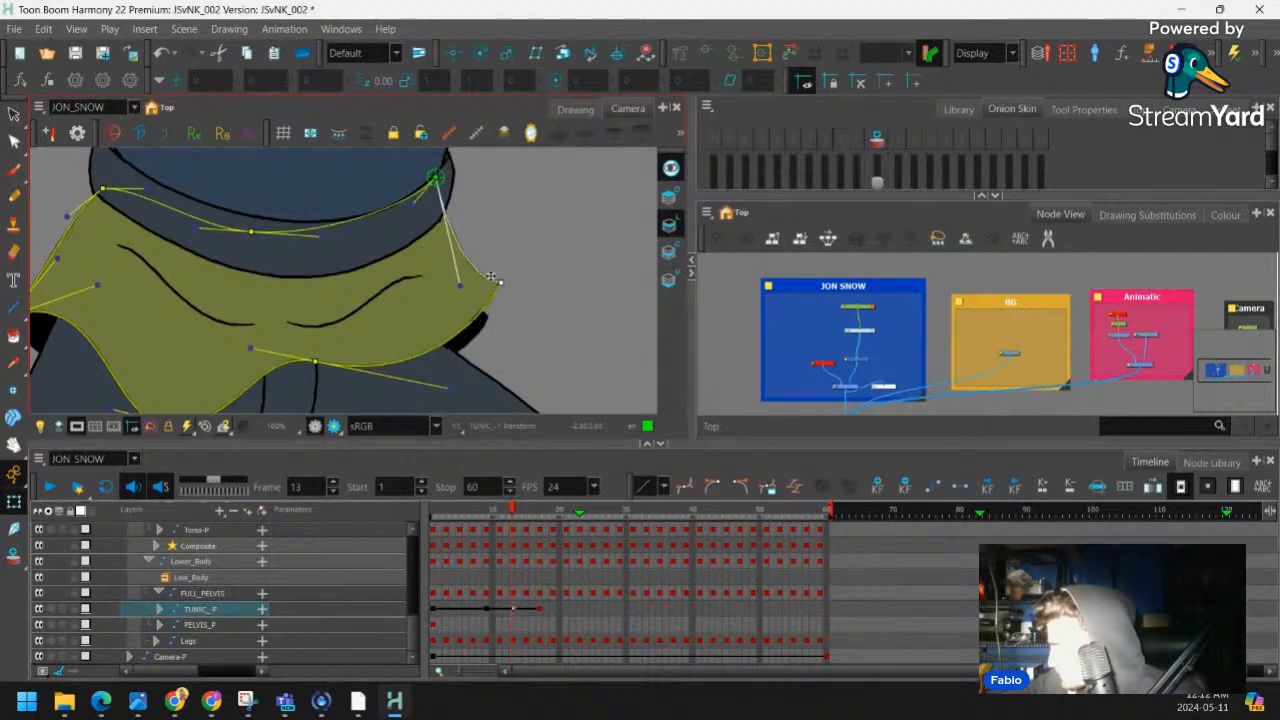
{"action": "left_click", "coordinate": [452, 390]}
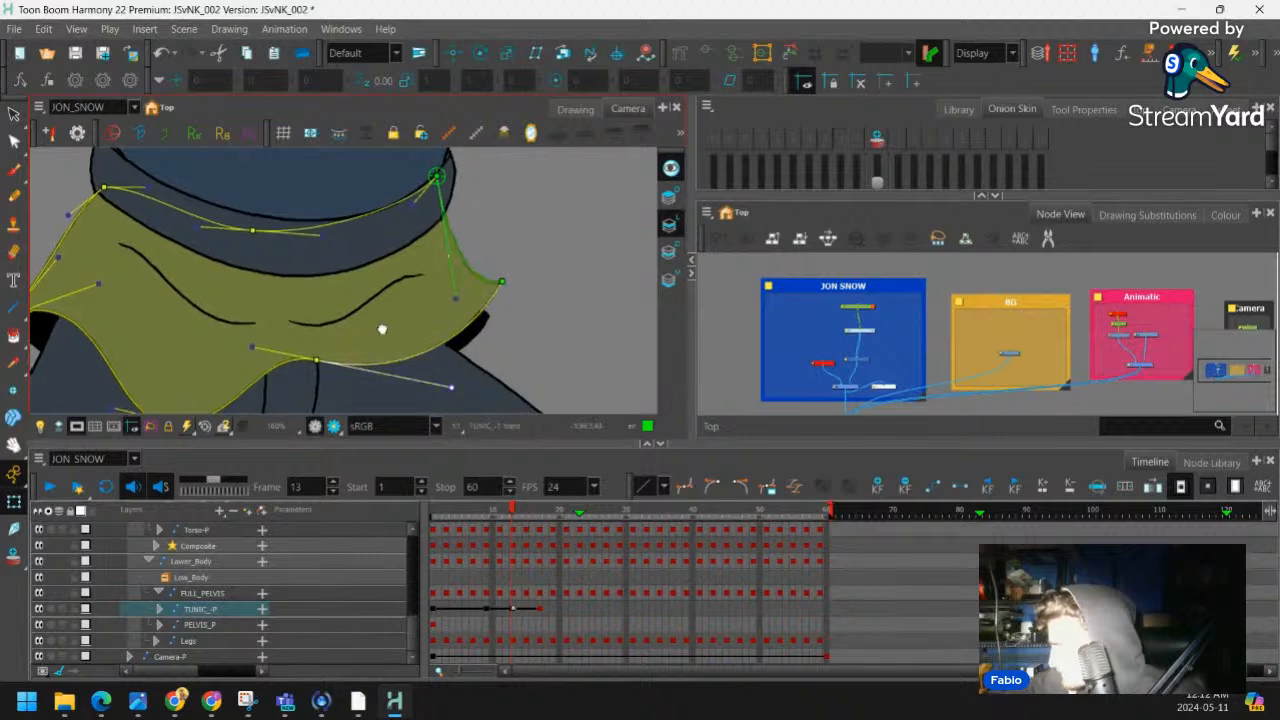
{"action": "left_click_drag", "start_coordinate": [383, 331], "coordinate": [467, 326]}
{"action": "left_click_drag", "start_coordinate": [95, 309], "coordinate": [97, 272]}
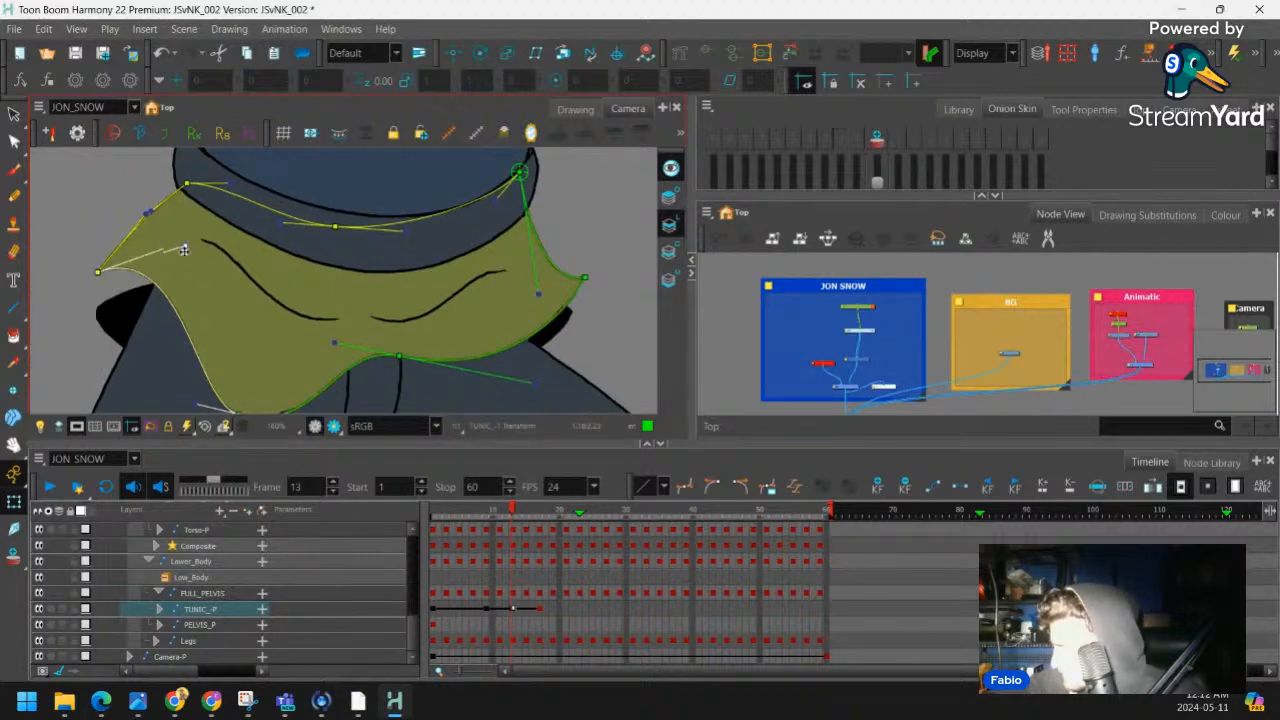
{"action": "left_click_drag", "start_coordinate": [184, 250], "coordinate": [175, 268]}
{"action": "left_click_drag", "start_coordinate": [97, 271], "coordinate": [99, 261]}
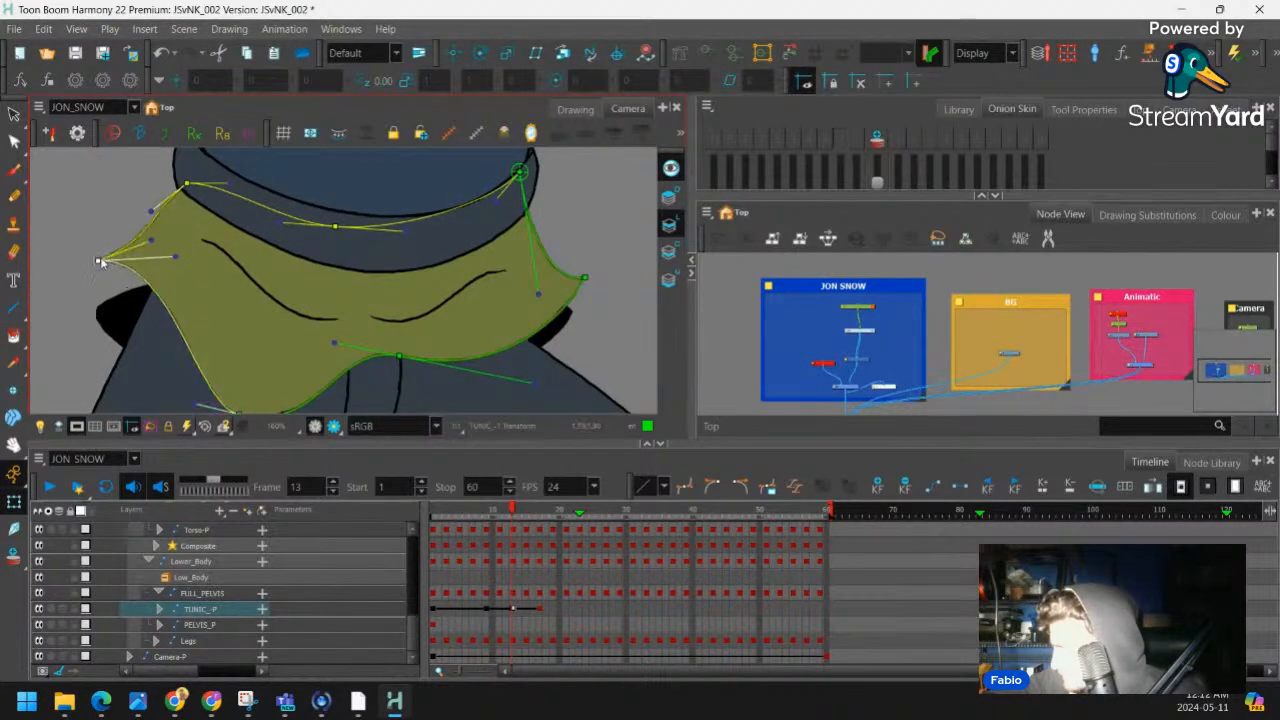
Match the back tunic's left and right corners to the front hem's raised corners on frame 13, and adjust the right corner's curve
{"action": "left_click", "coordinate": [118, 299]}
{"action": "left_click_drag", "start_coordinate": [101, 308], "coordinate": [100, 264]}
{"action": "key", "text": "shift+c"}
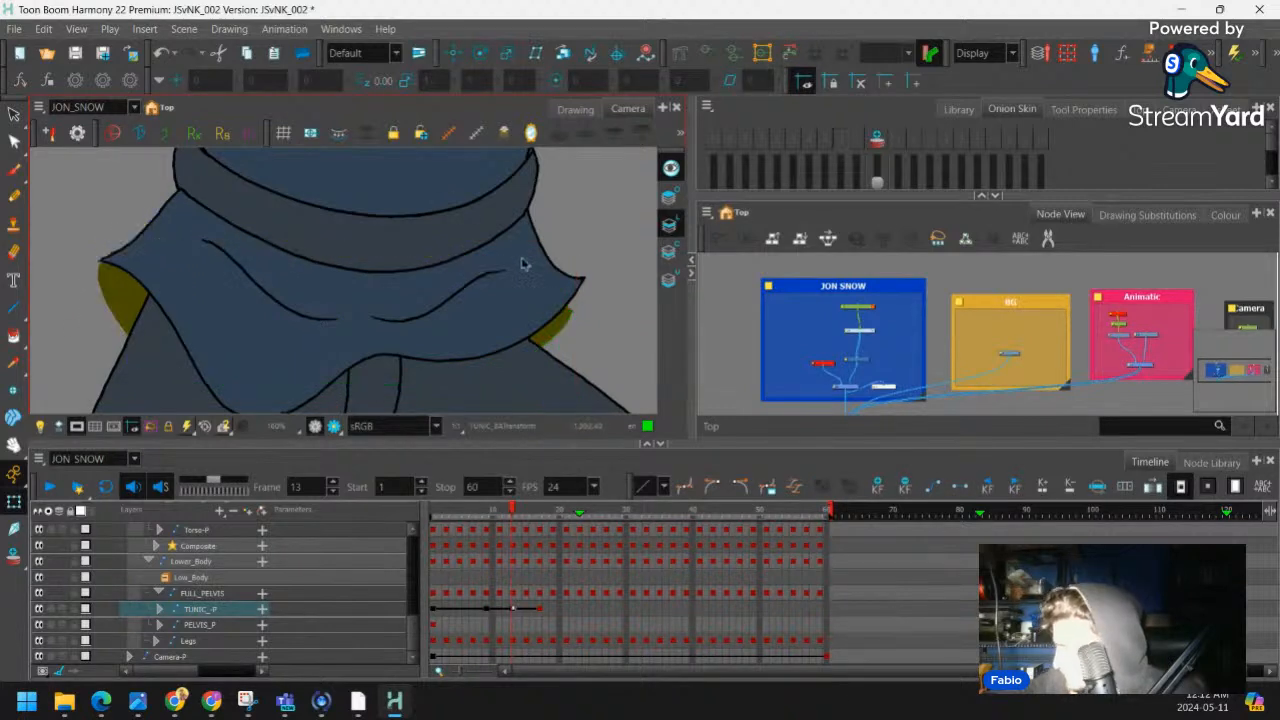
{"action": "left_click_drag", "start_coordinate": [590, 292], "coordinate": [450, 297]}
{"action": "left_click", "coordinate": [486, 344]}
{"action": "key", "text": "Escape"}
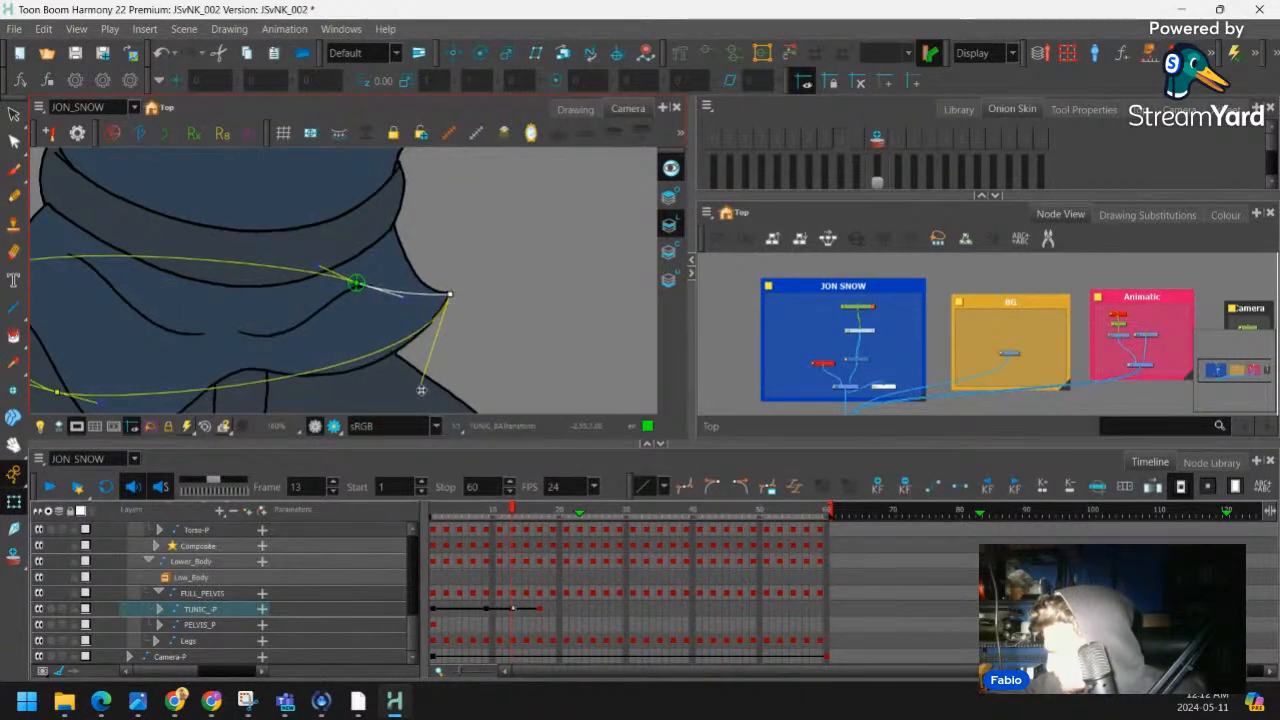
{"action": "mouse_move", "coordinate": [422, 393]}
{"action": "left_mouse_down"}
{"action": "mouse_move", "coordinate": [437, 426]}
{"action": "mouse_move", "coordinate": [440, 410]}
{"action": "left_mouse_up"}
{"action": "key", "text": "shift+c"}
Step and scrub through frames 9 to 17 to examine the tunic's motion with the frame 13 in-between shape
{"action": "key", "text": "1"}
{"action": "key", "text": "1"}
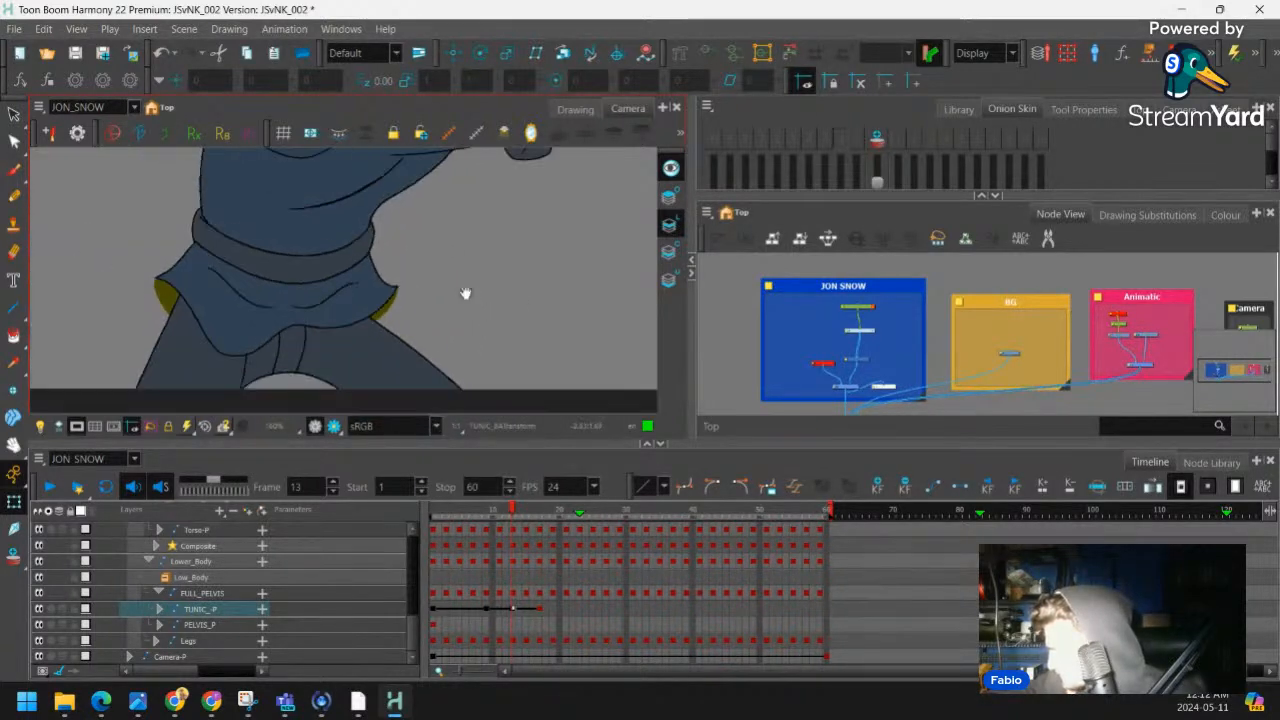
{"action": "left_click_drag", "start_coordinate": [466, 294], "coordinate": [480, 320]}
{"action": "left_click", "coordinate": [488, 608]}
{"action": "key", "text": "."}
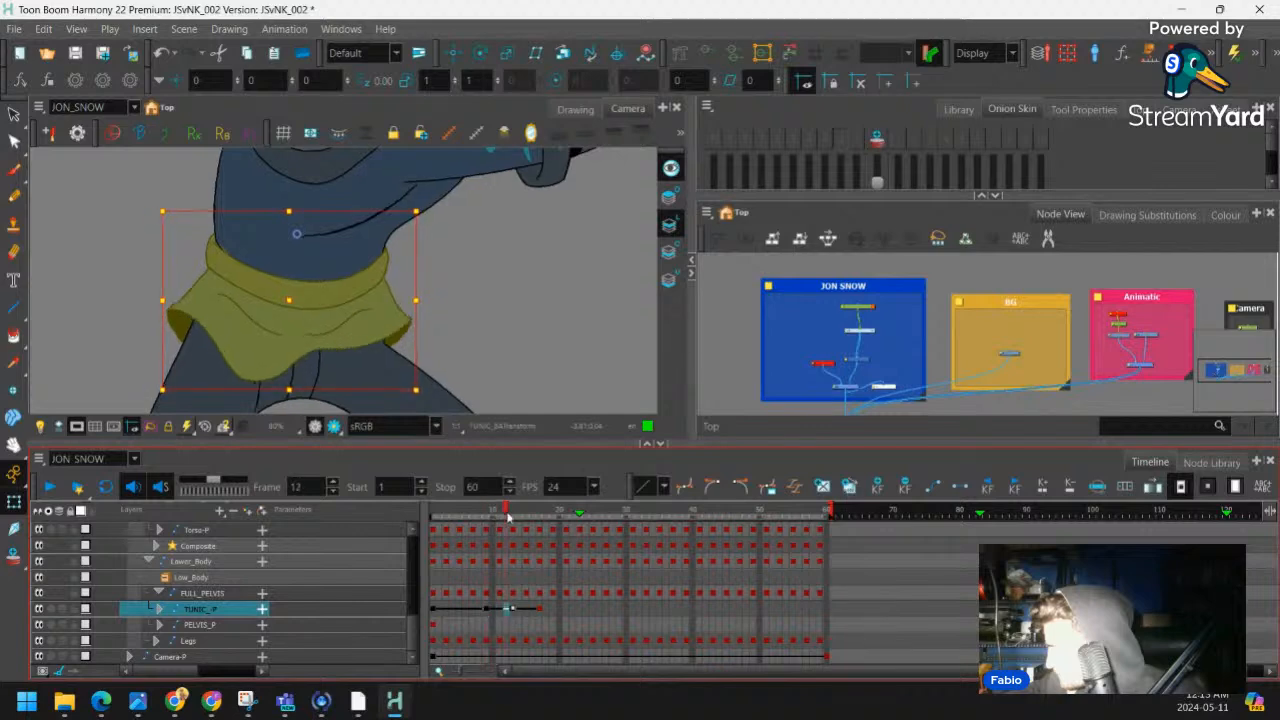
{"action": "key", "text": "."}
{"action": "key", "text": "."}
{"action": "key", "text": "."}
{"action": "key", "text": "."}
{"action": "key", "text": "."}
{"action": "key", "text": "."}
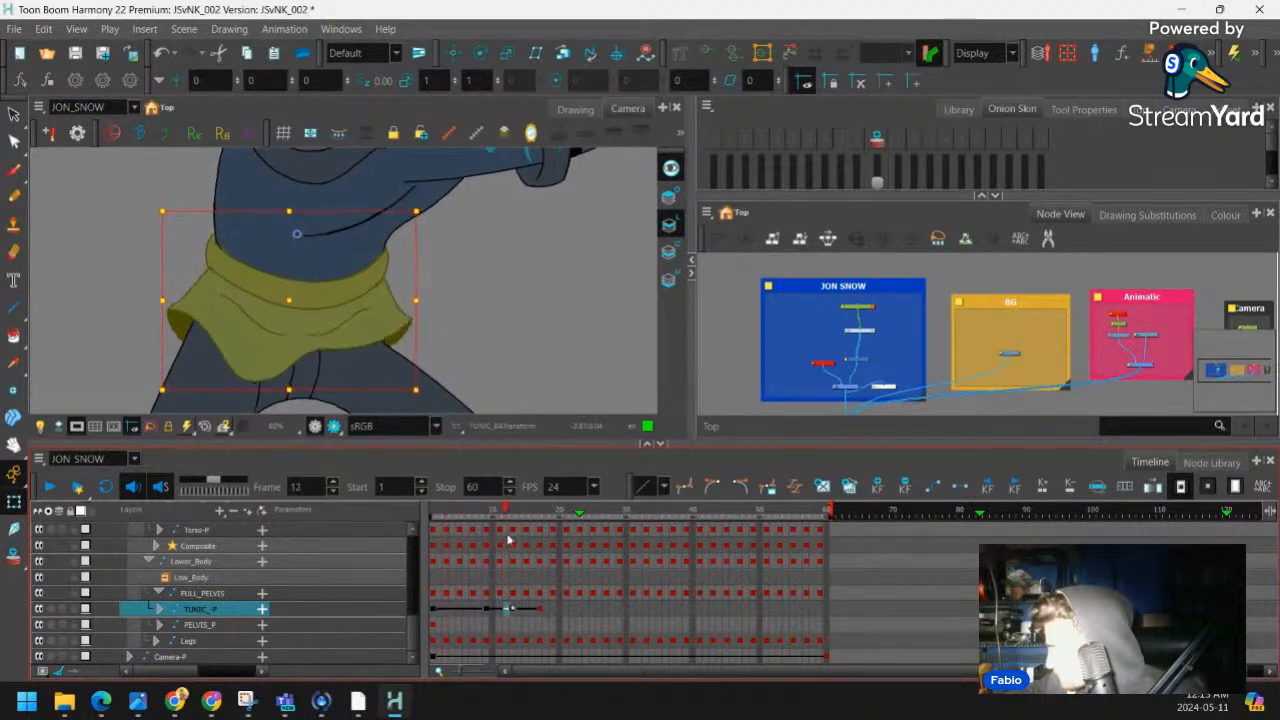
{"action": "left_click_drag", "start_coordinate": [559, 531], "coordinate": [546, 566]}
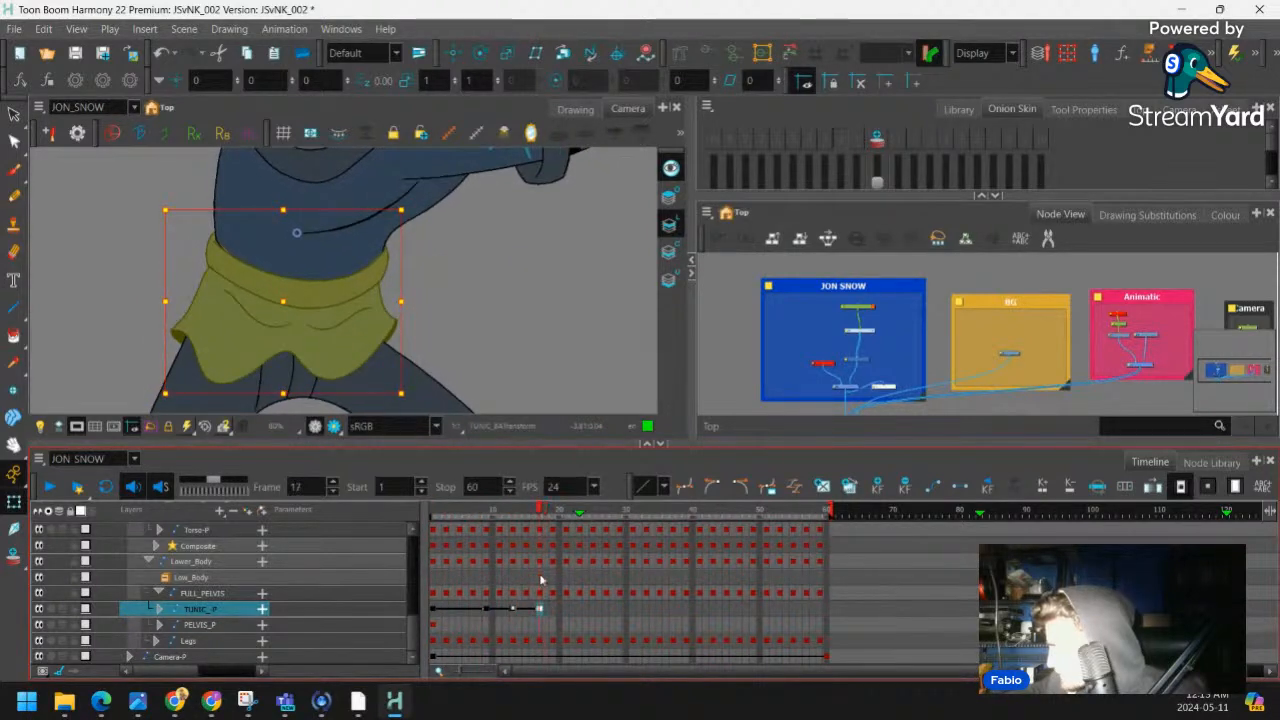
{"action": "scroll", "coordinate": [300, 280], "scroll_direction": "up", "scroll_amount": 6}
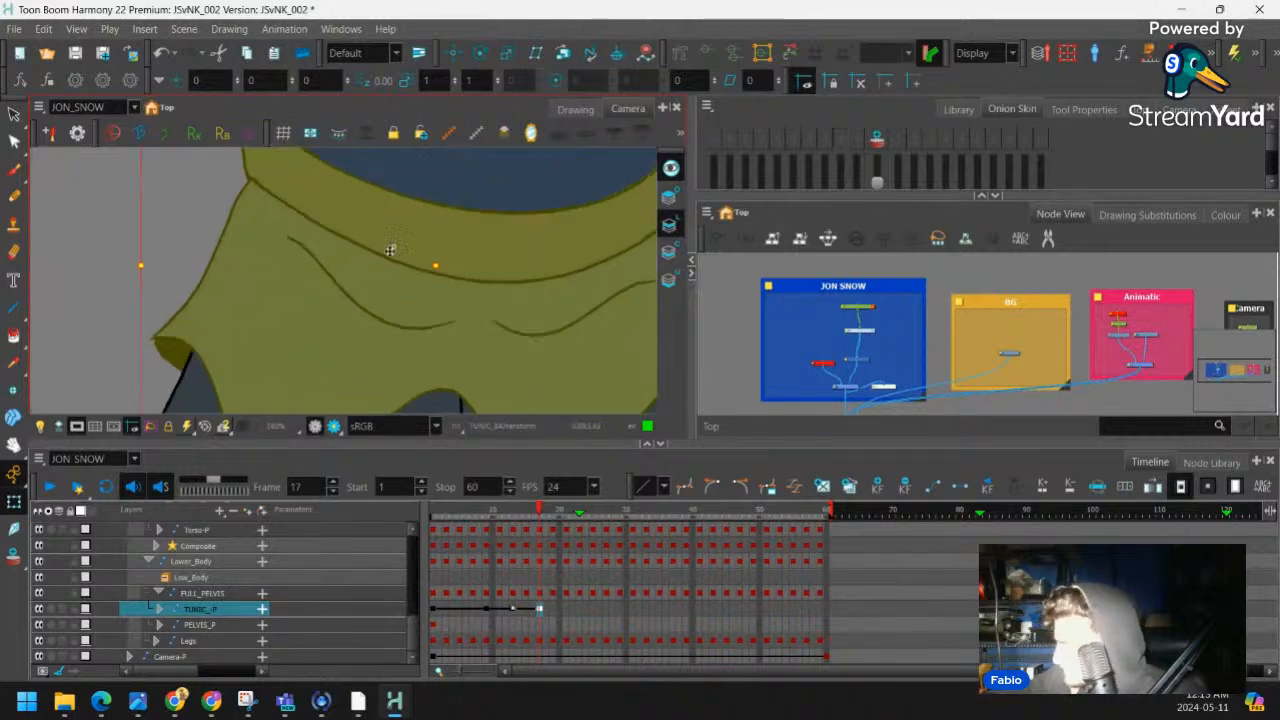
Scrub through the tunic cycle between frames 17 and 10 to examine the flow of the hem
{"action": "scroll", "coordinate": [390, 250], "scroll_direction": "down", "scroll_amount": 6}
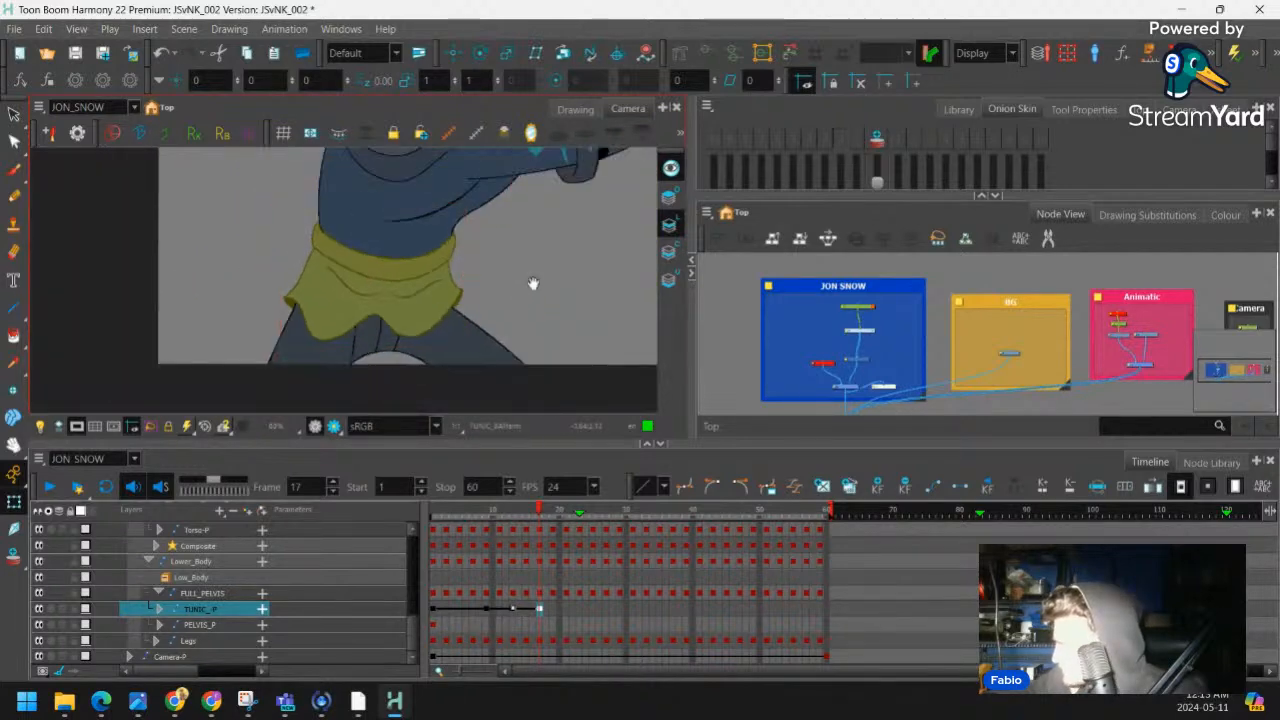
{"action": "key", "text": "Escape"}
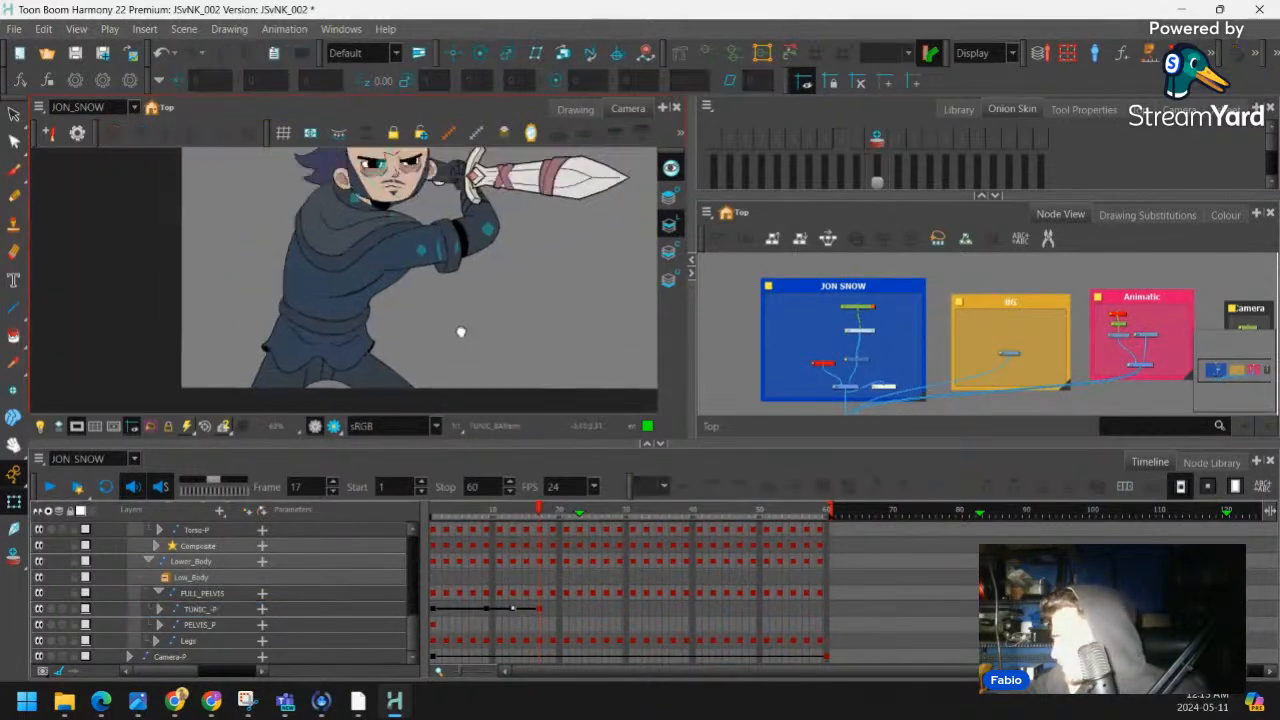
{"action": "left_click_drag", "start_coordinate": [461, 331], "coordinate": [458, 335]}
{"action": "left_click", "coordinate": [513, 607]}
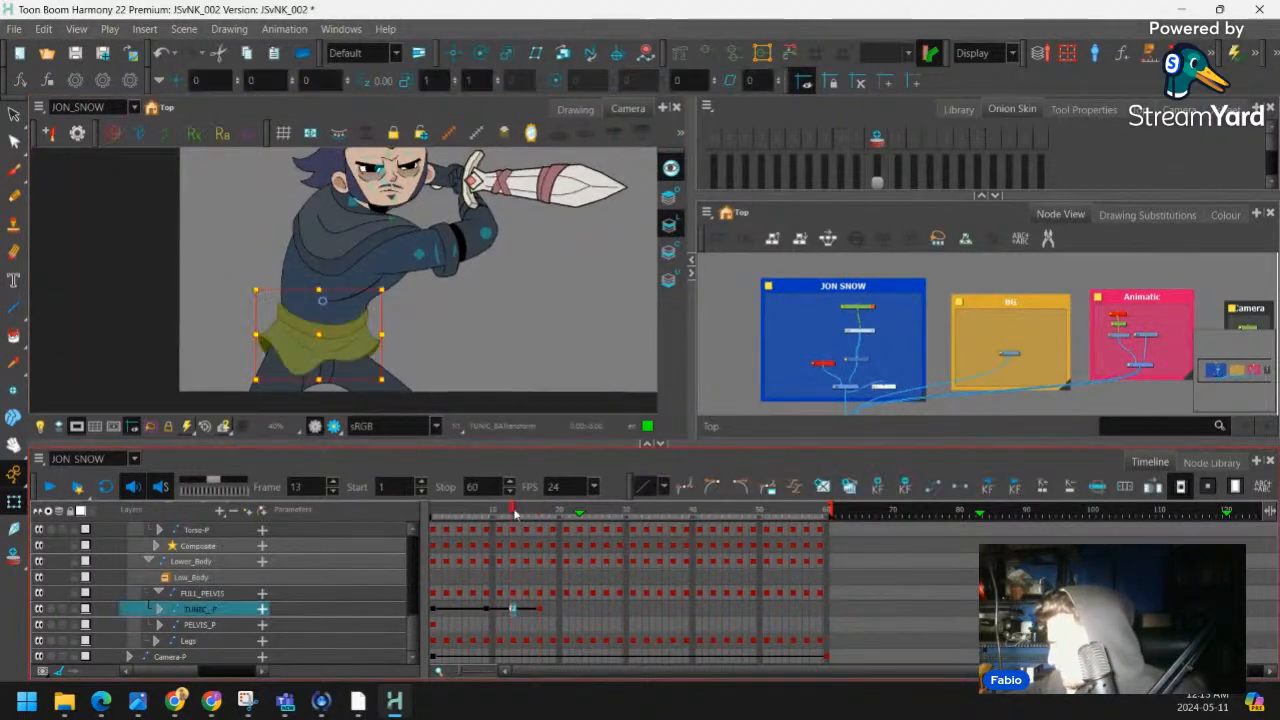
{"action": "left_click_drag", "start_coordinate": [514, 513], "coordinate": [493, 585]}
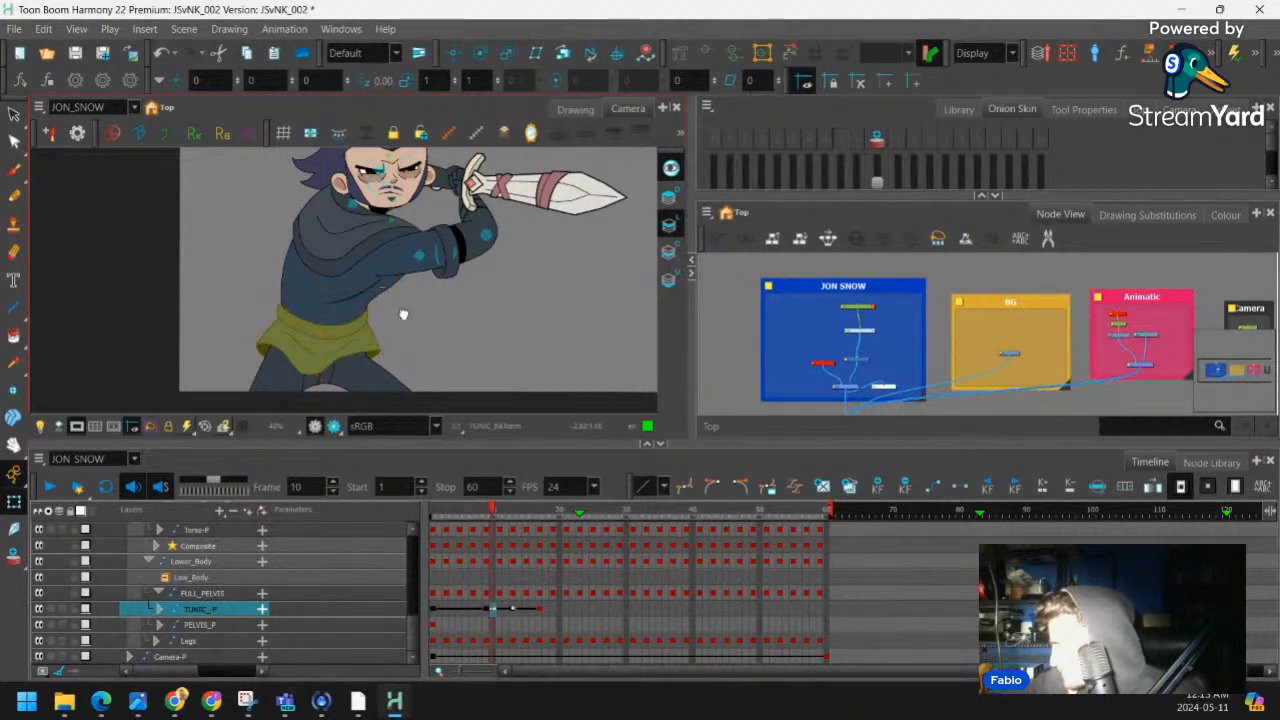
{"action": "left_click_drag", "start_coordinate": [403, 314], "coordinate": [389, 283]}
{"action": "key", "text": "2"}
{"action": "key", "text": "2"}
{"action": "key", "text": "2"}
{"action": "key", "text": "2"}
Add a tunic keyframe at frame 21, lower the front tunic's left hem corner and adjust its curve handles
{"action": "mouse_move", "coordinate": [497, 515]}
{"action": "left_mouse_down"}
{"action": "mouse_move", "coordinate": [519, 517]}
{"action": "mouse_move", "coordinate": [487, 520]}
{"action": "mouse_move", "coordinate": [565, 537]}
{"action": "left_mouse_up"}
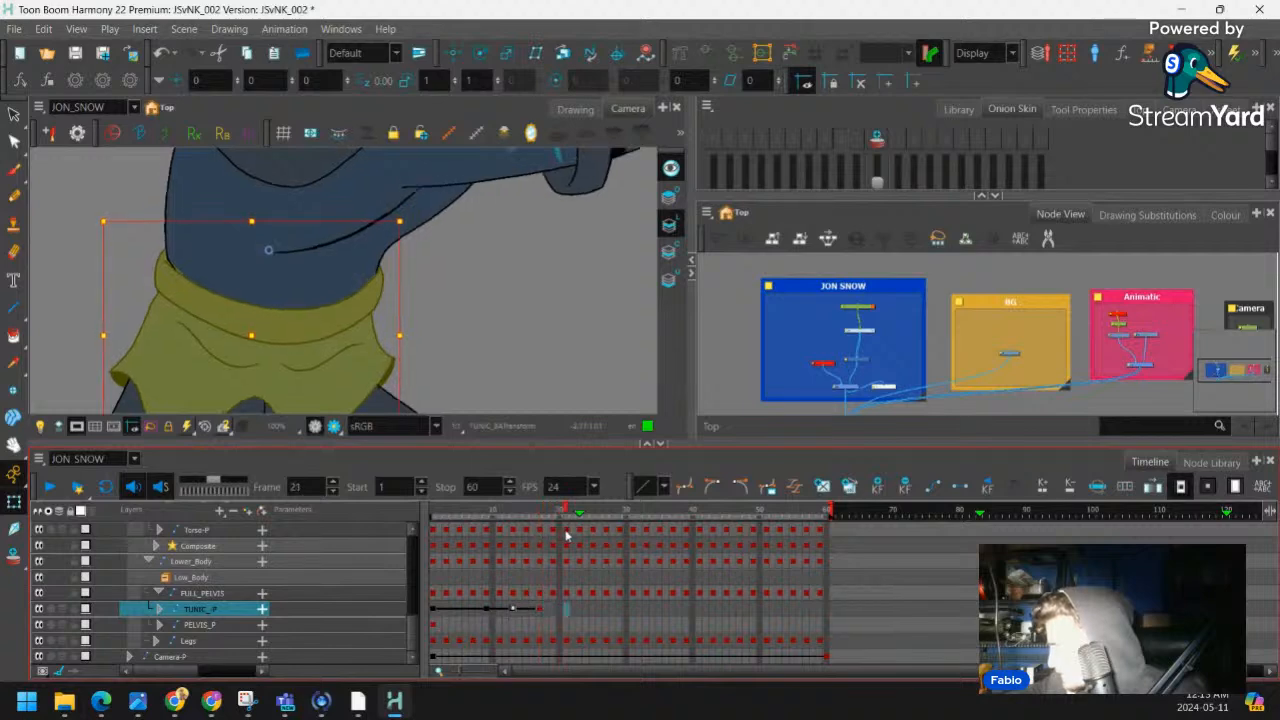
{"action": "left_click", "coordinate": [567, 609]}
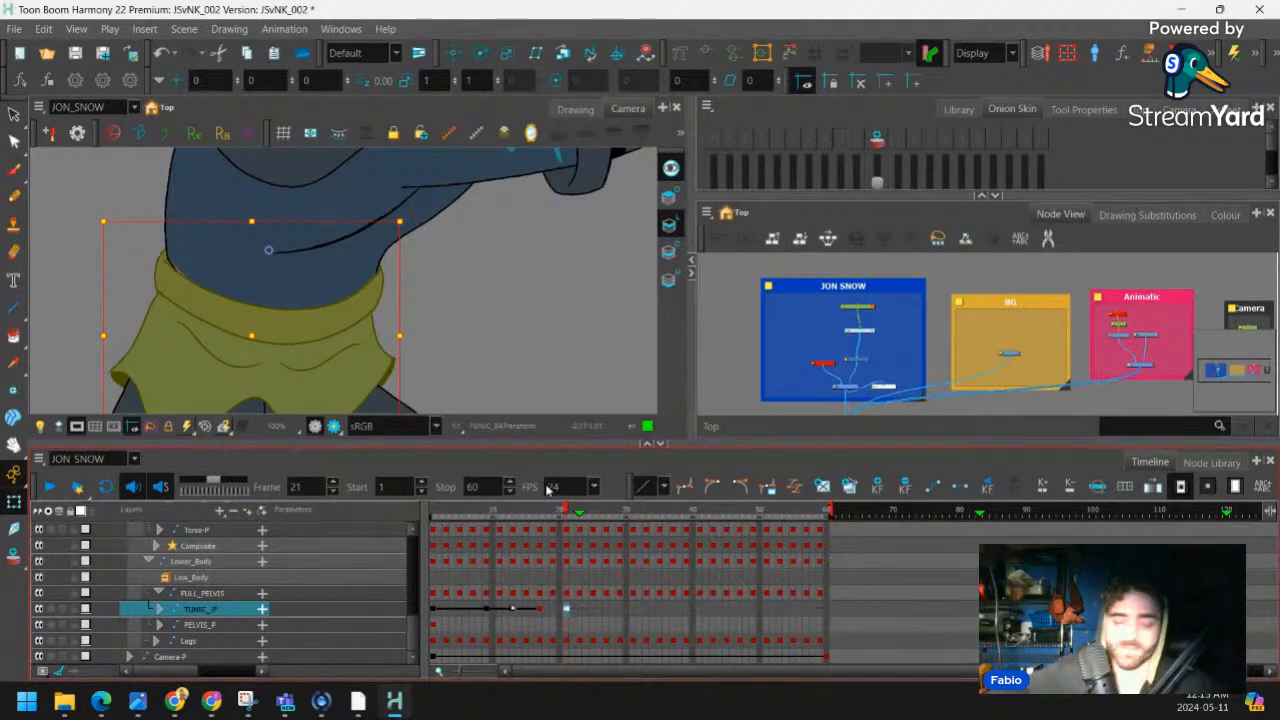
{"action": "left_click", "coordinate": [437, 343]}
{"action": "scroll", "coordinate": [457, 294], "scroll_direction": "up", "scroll_amount": 3}
{"action": "left_click_drag", "start_coordinate": [220, 300], "coordinate": [306, 234]}
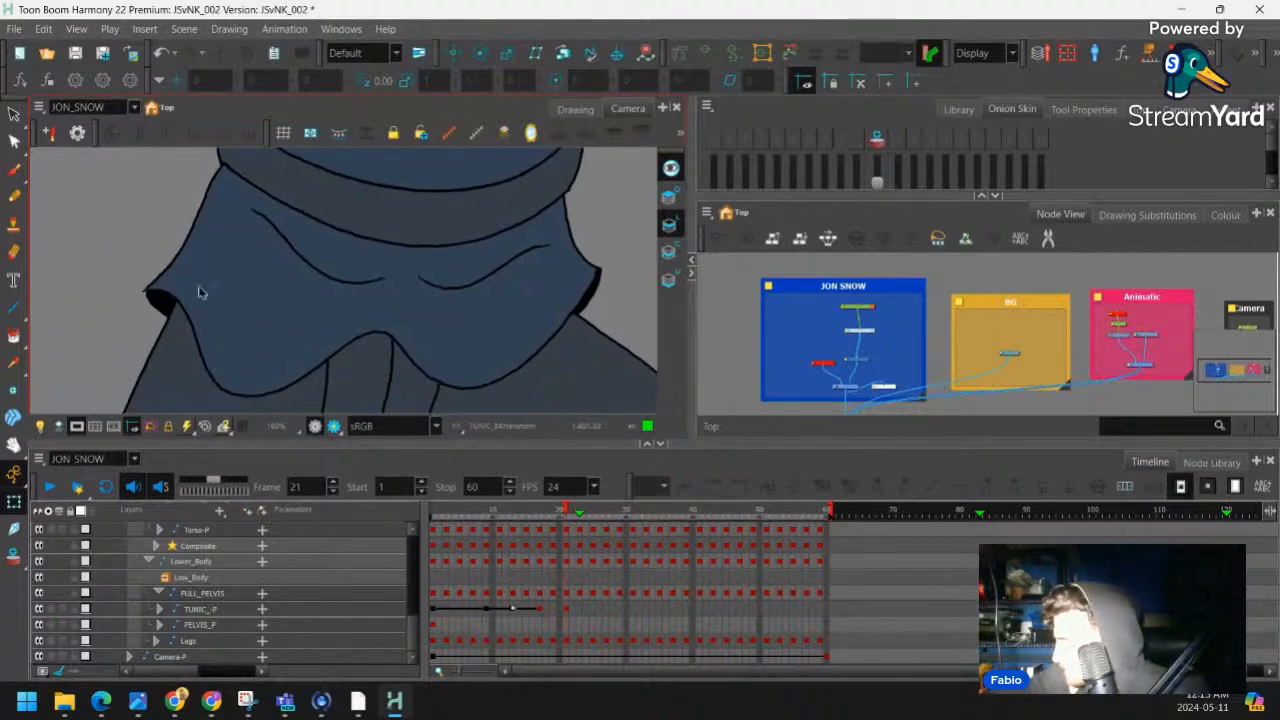
{"action": "left_click", "coordinate": [198, 283]}
{"action": "key", "text": "shift+F11"}
{"action": "left_click_drag", "start_coordinate": [147, 291], "coordinate": [146, 315]}
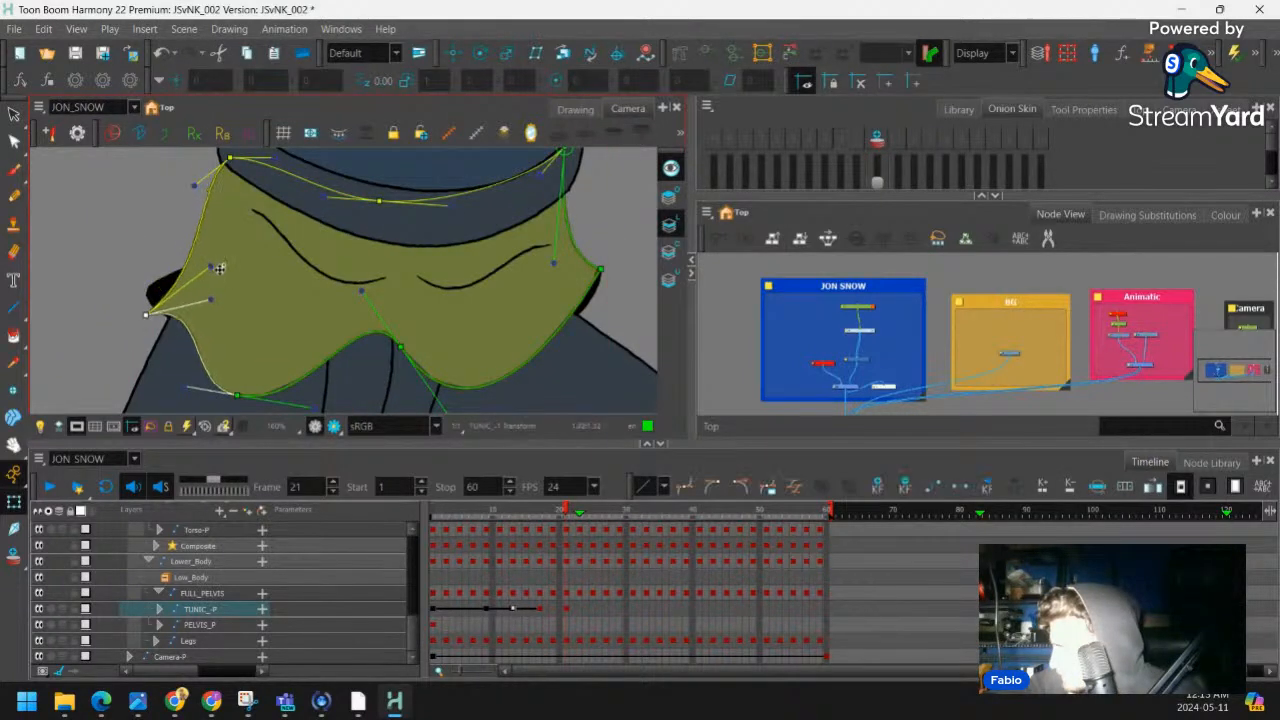
{"action": "left_click_drag", "start_coordinate": [219, 268], "coordinate": [213, 295]}
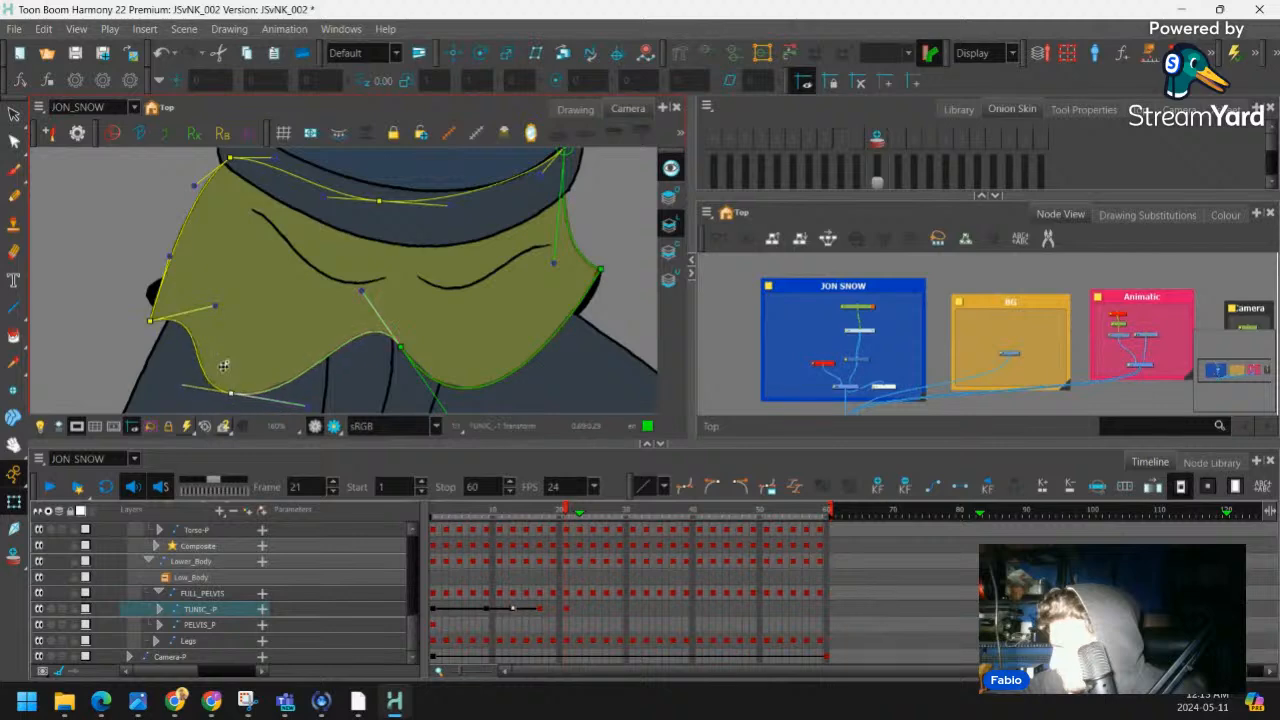
{"action": "left_click_drag", "start_coordinate": [183, 385], "coordinate": [178, 372]}
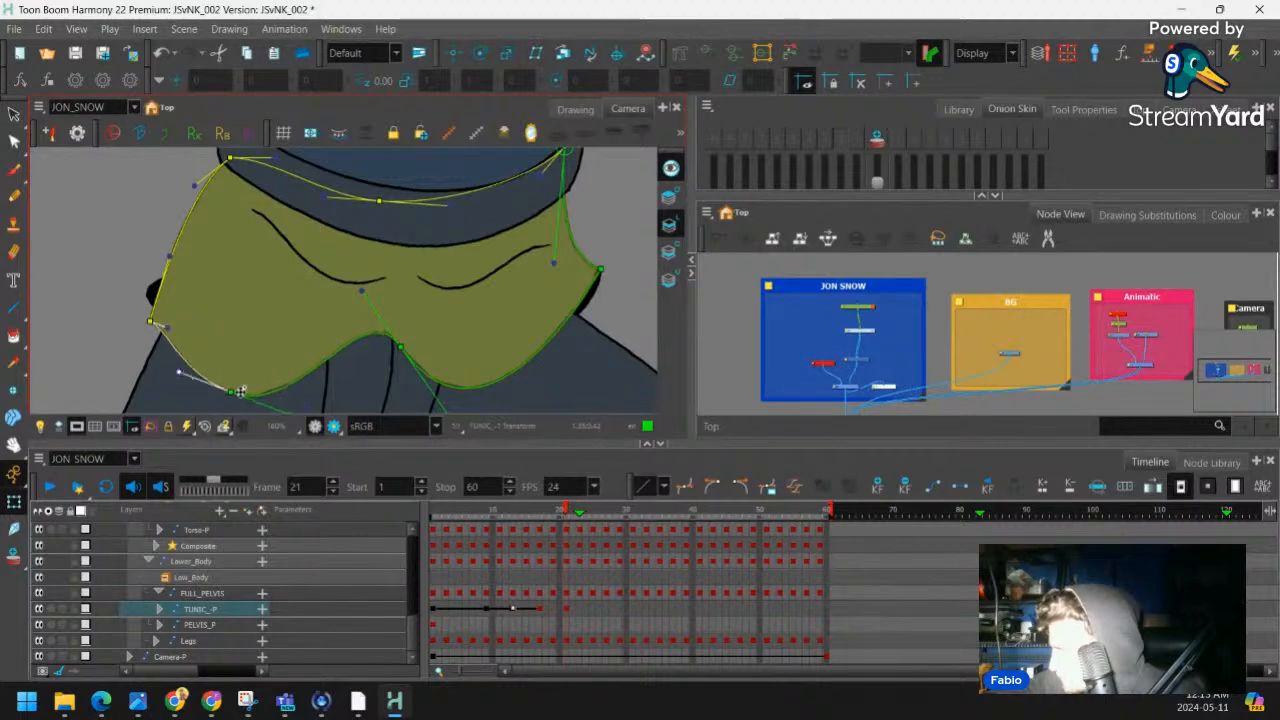
Lower the back tunic's left corner on frame 21 to match the front hem's lowered corner
{"action": "left_click", "coordinate": [153, 295]}
{"action": "key", "text": "shift+F11"}
{"action": "left_click_drag", "start_coordinate": [153, 294], "coordinate": [151, 312]}
{"action": "key", "text": "shift+c"}
{"action": "key", "text": "1"}
{"action": "key", "text": "1"}
{"action": "left_click_drag", "start_coordinate": [307, 282], "coordinate": [218, 288]}
Lower the front hem's centre point on frame 21 and reshape the adjoining curve handles into a shallower wave
{"action": "key", "text": "2"}
{"action": "key", "text": "2"}
{"action": "left_click", "coordinate": [321, 331]}
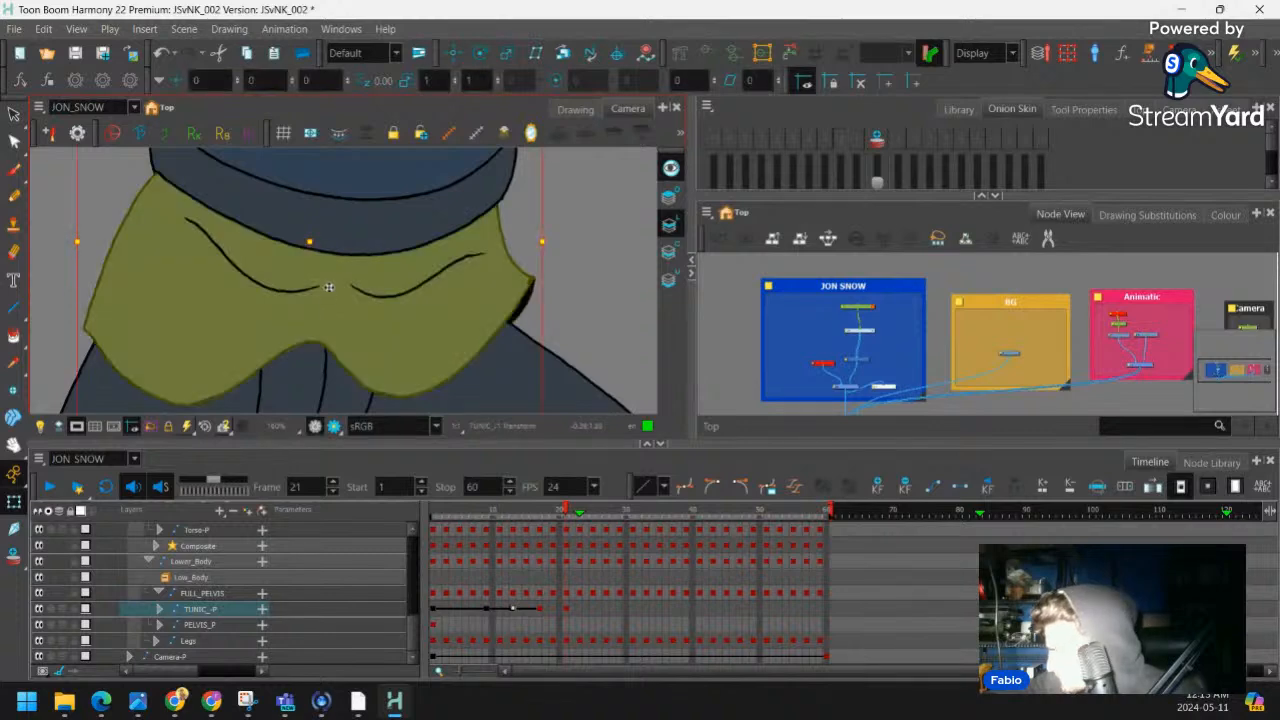
{"action": "left_click_drag", "start_coordinate": [551, 516], "coordinate": [566, 543]}
{"action": "key", "text": "shift+F11"}
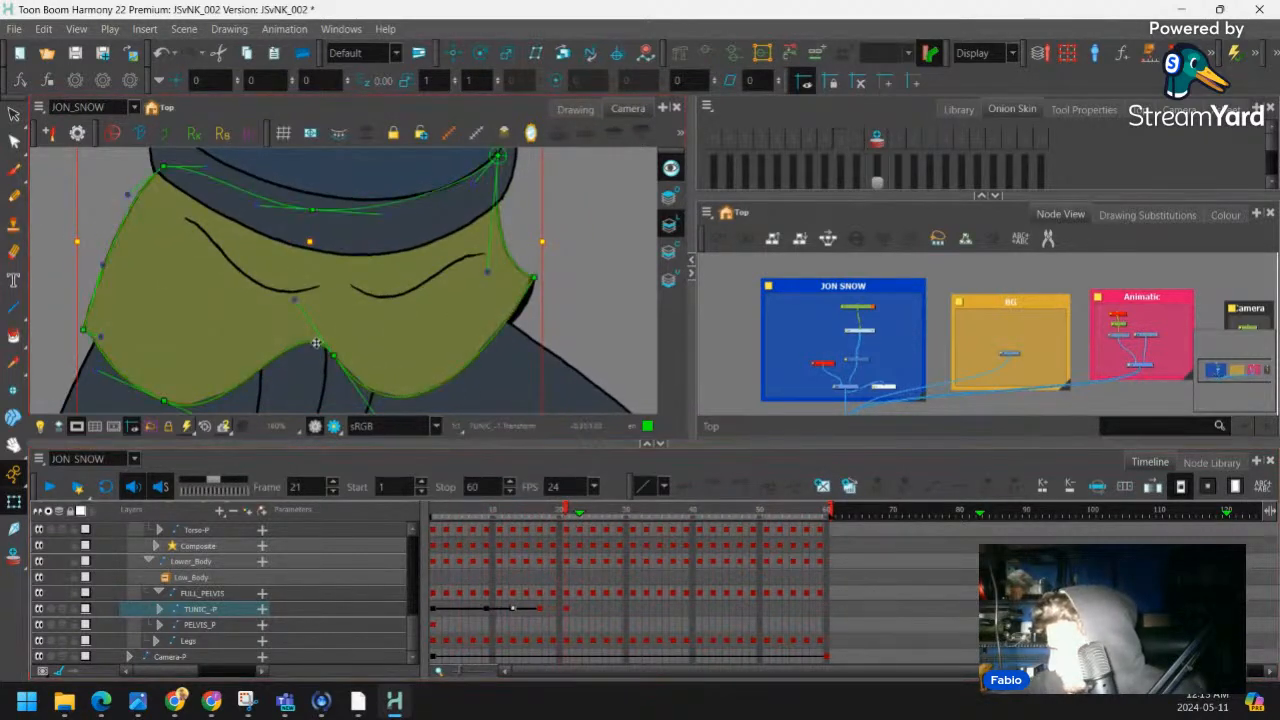
{"action": "left_click_drag", "start_coordinate": [333, 354], "coordinate": [317, 380]}
{"action": "left_click_drag", "start_coordinate": [280, 327], "coordinate": [261, 362]}
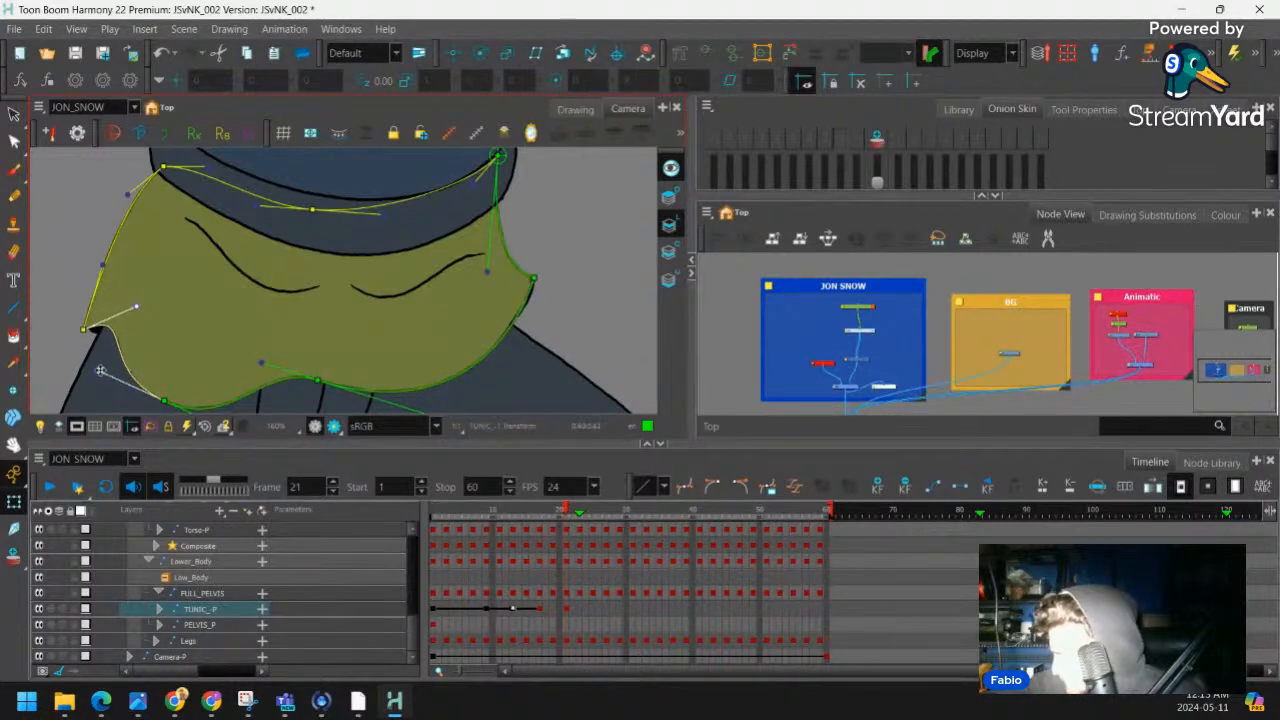
{"action": "mouse_move", "coordinate": [267, 359]}
{"action": "left_mouse_down"}
{"action": "mouse_move", "coordinate": [243, 356]}
{"action": "mouse_move", "coordinate": [268, 284]}
{"action": "left_mouse_up"}
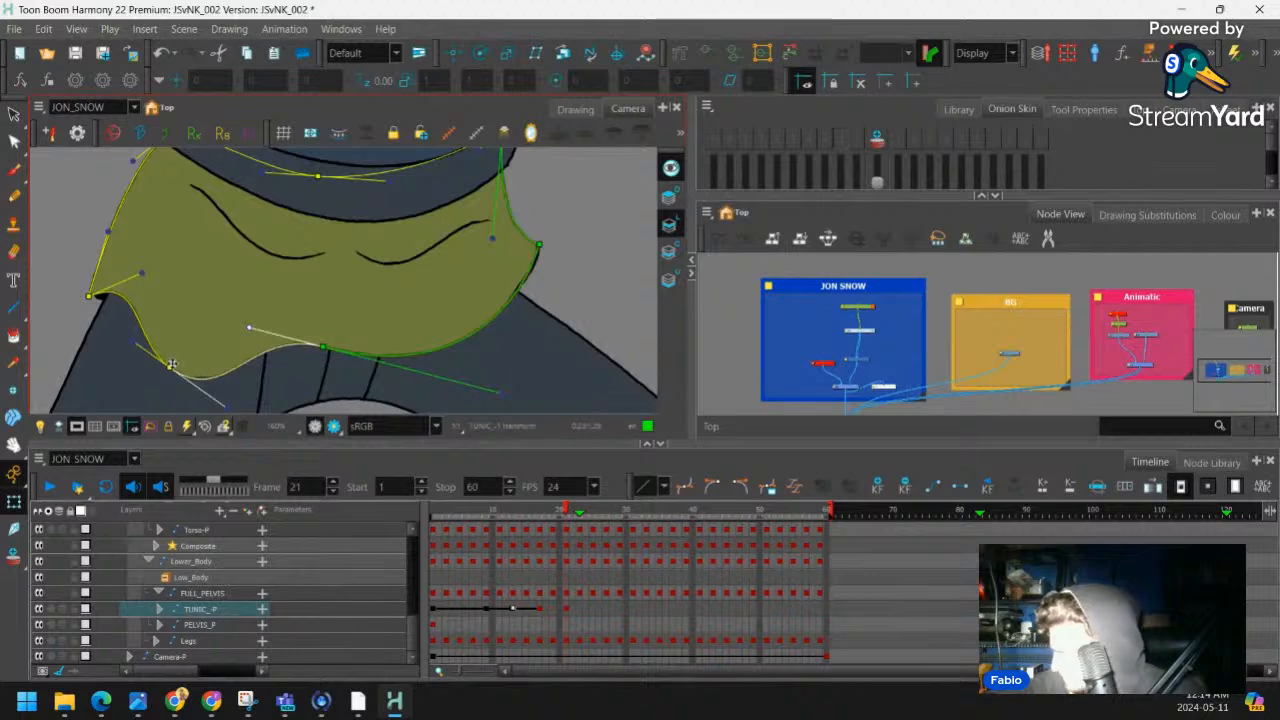
{"action": "left_click_drag", "start_coordinate": [322, 347], "coordinate": [275, 371]}
{"action": "left_click_drag", "start_coordinate": [394, 351], "coordinate": [390, 300]}
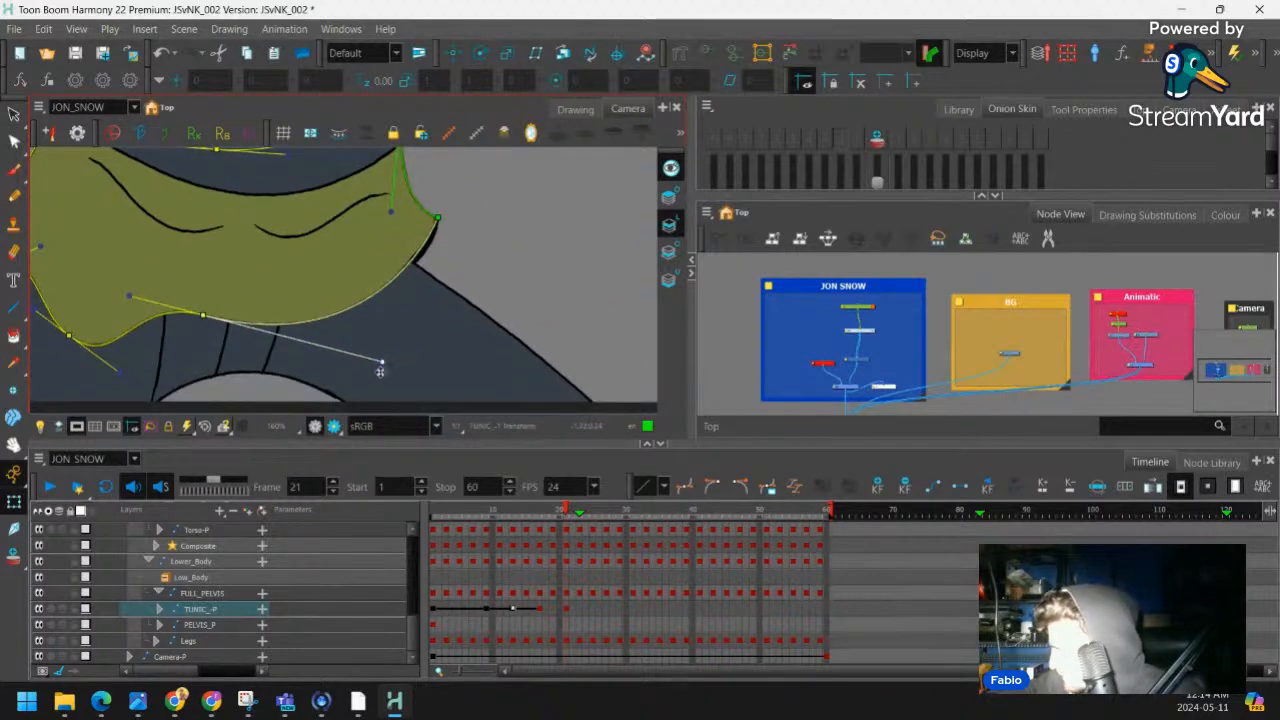
{"action": "left_click_drag", "start_coordinate": [380, 372], "coordinate": [380, 390]}
Lower the front tunic's right corner inward on frame 21, adjust its side curve, and tuck the back tunic's right corner behind it
{"action": "left_click_drag", "start_coordinate": [416, 276], "coordinate": [373, 322]}
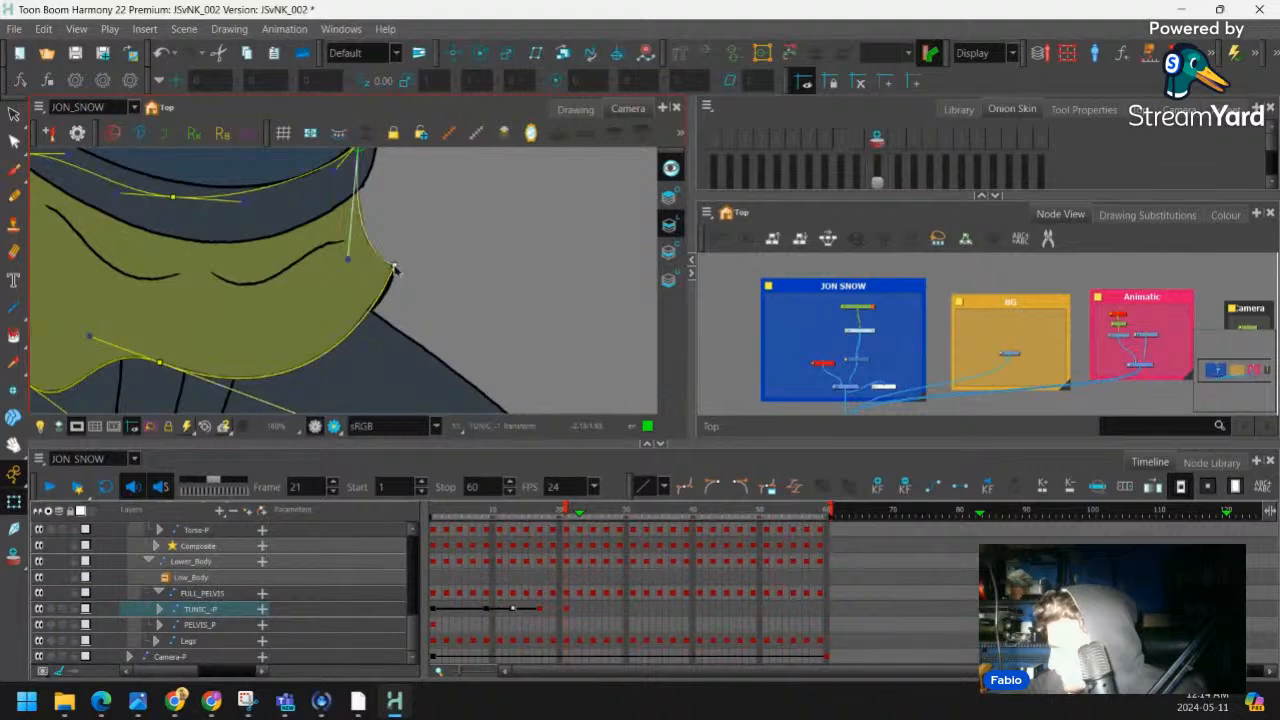
{"action": "left_click_drag", "start_coordinate": [363, 249], "coordinate": [374, 237]}
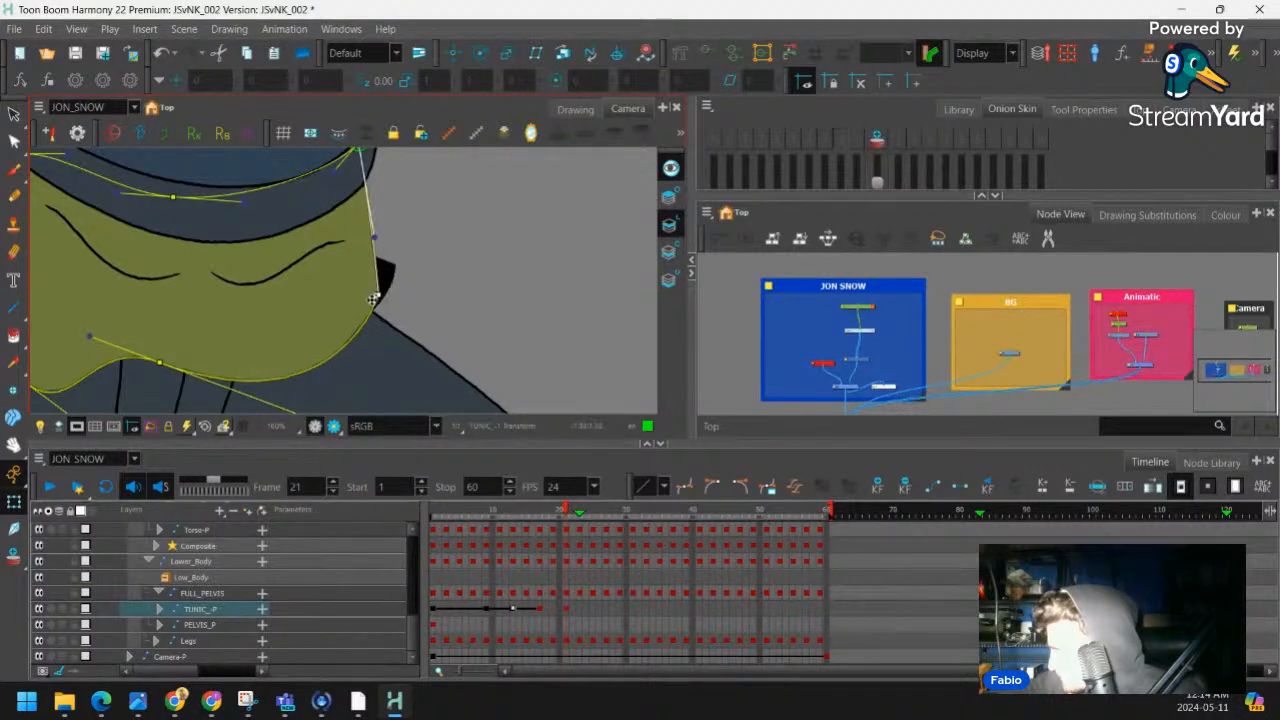
{"action": "left_click", "coordinate": [389, 268]}
{"action": "key", "text": "shift+F11"}
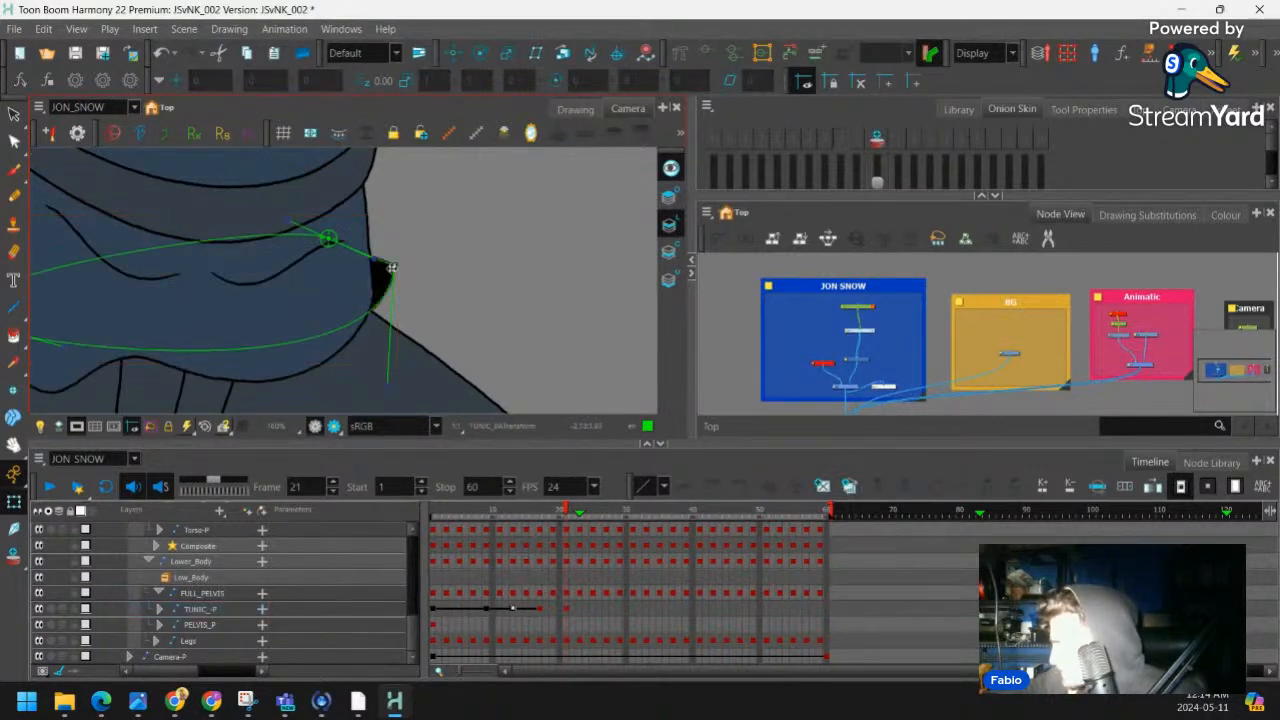
{"action": "left_click_drag", "start_coordinate": [394, 267], "coordinate": [364, 298]}
Scrub the tunic from frame 21 back to frame 9 and compare with frame 1 to examine the hem and fold lines
{"action": "scroll", "coordinate": [384, 263], "scroll_direction": "down", "scroll_amount": 5}
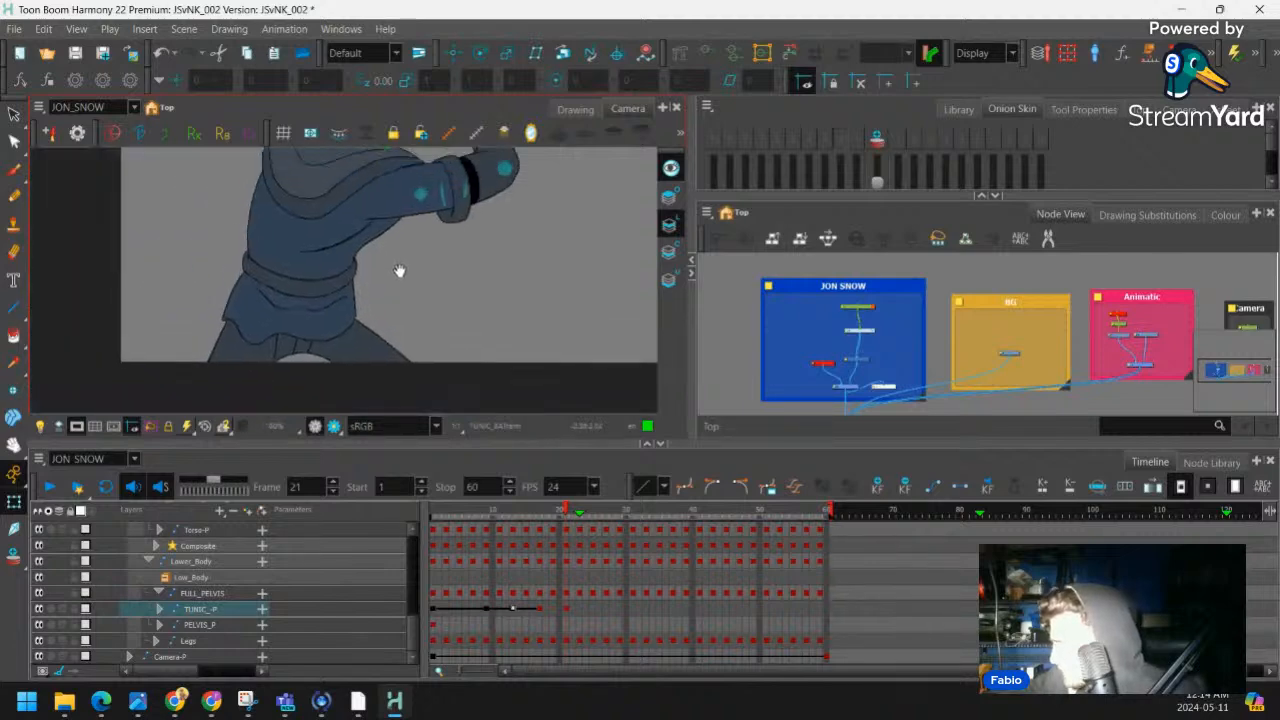
{"action": "scroll", "coordinate": [399, 270], "scroll_direction": "down", "scroll_amount": 3}
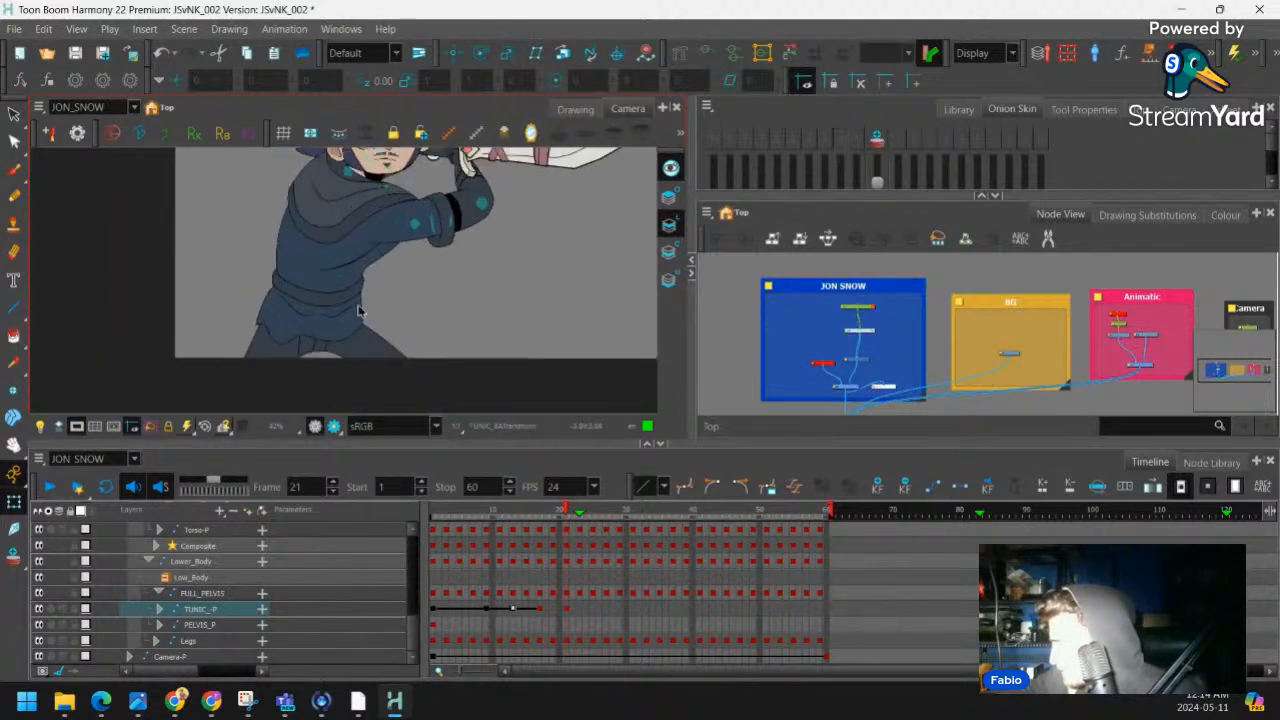
{"action": "scroll", "coordinate": [340, 310], "scroll_direction": "up", "scroll_amount": 3}
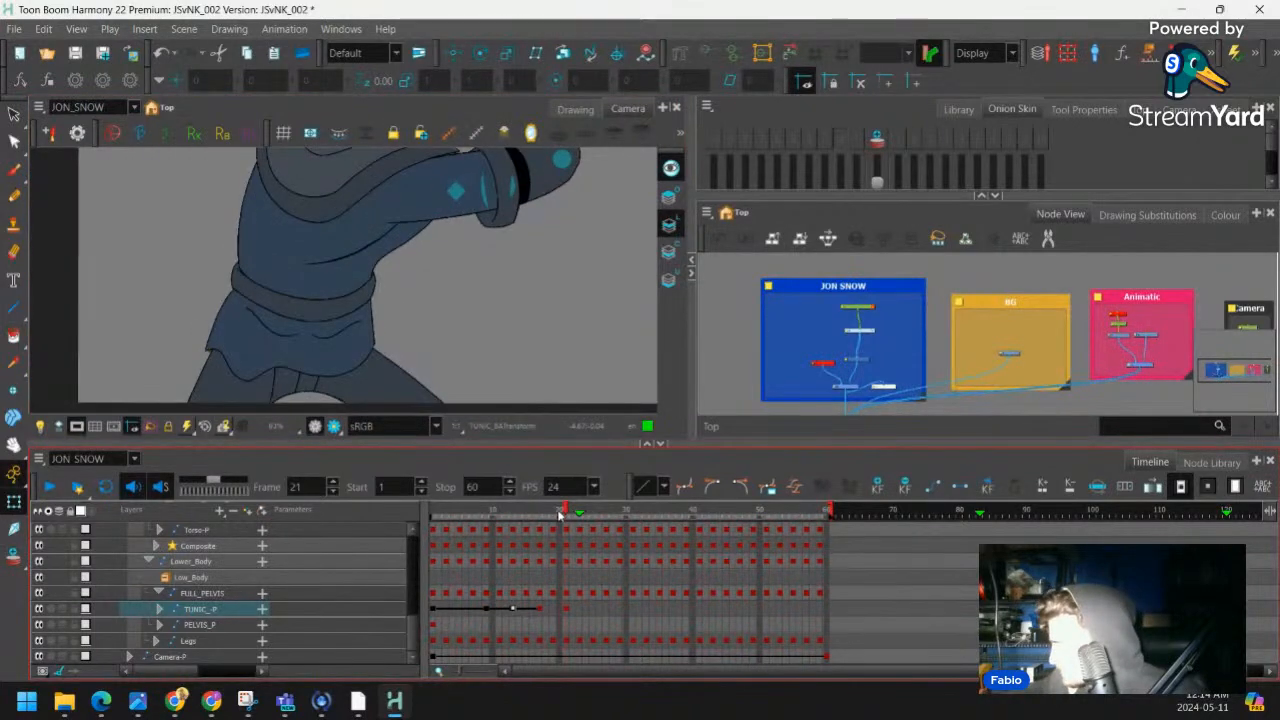
{"action": "left_click_drag", "start_coordinate": [560, 515], "coordinate": [491, 590]}
{"action": "left_click", "coordinate": [486, 608]}
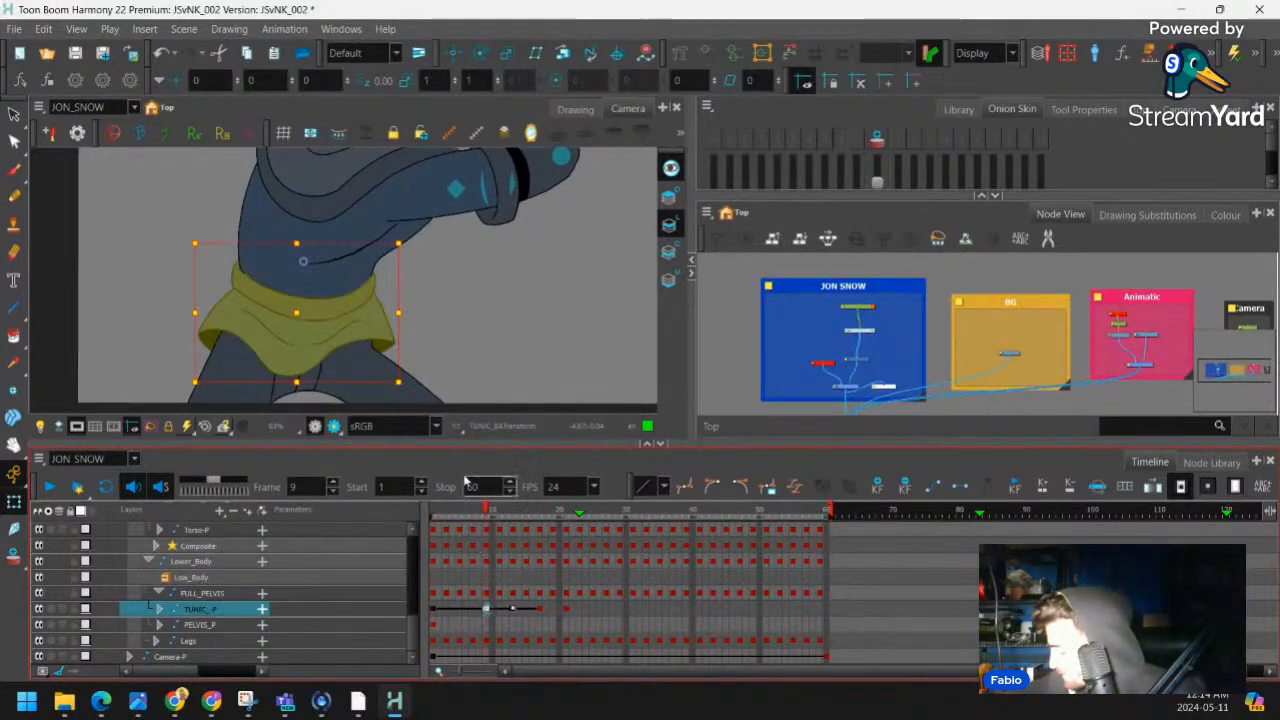
{"action": "key", "text": "2"}
{"action": "key", "text": "2"}
{"action": "key", "text": "2"}
{"action": "key", "text": "2"}
{"action": "left_click_drag", "start_coordinate": [485, 400], "coordinate": [505, 314]}
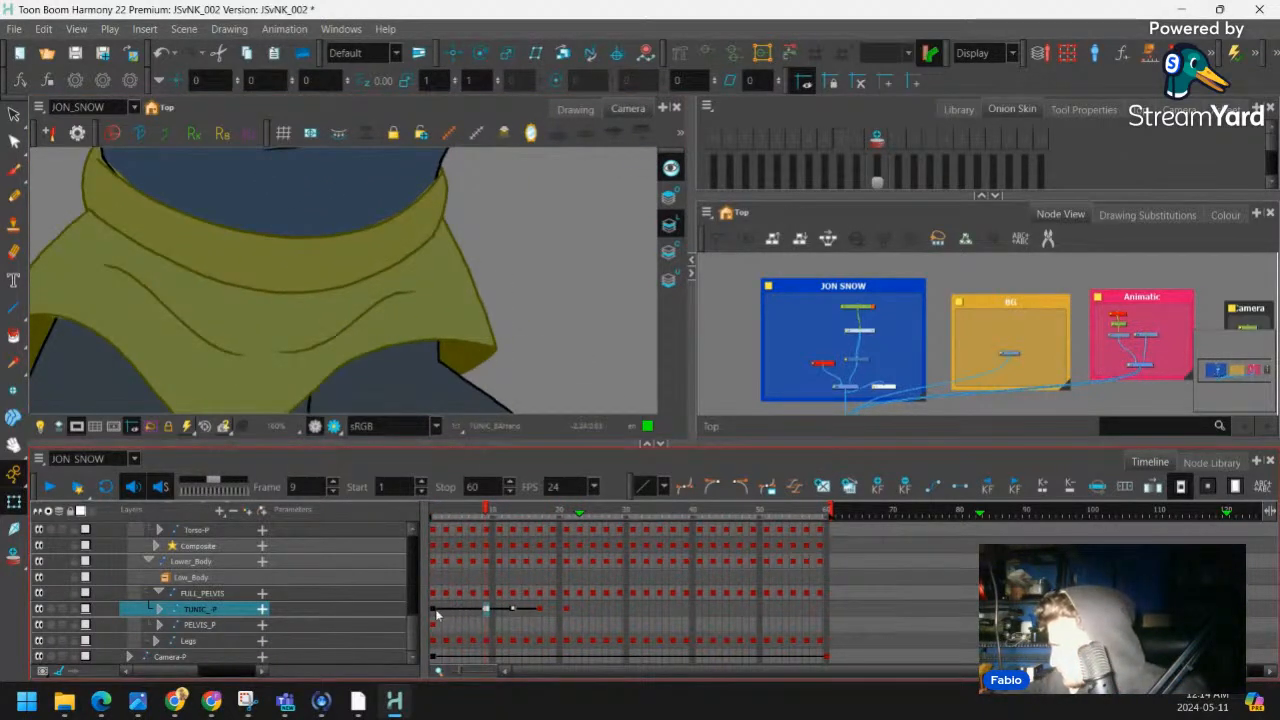
{"action": "left_click", "coordinate": [436, 610]}
{"action": "left_click_drag", "start_coordinate": [435, 512], "coordinate": [479, 532]}
Straighten both tunic fold lines on frame 9 by bending their inner handles upward, and raise the left fold's outer end
{"action": "left_click", "coordinate": [487, 610]}
{"action": "key", "text": "2"}
{"action": "key", "text": "2"}
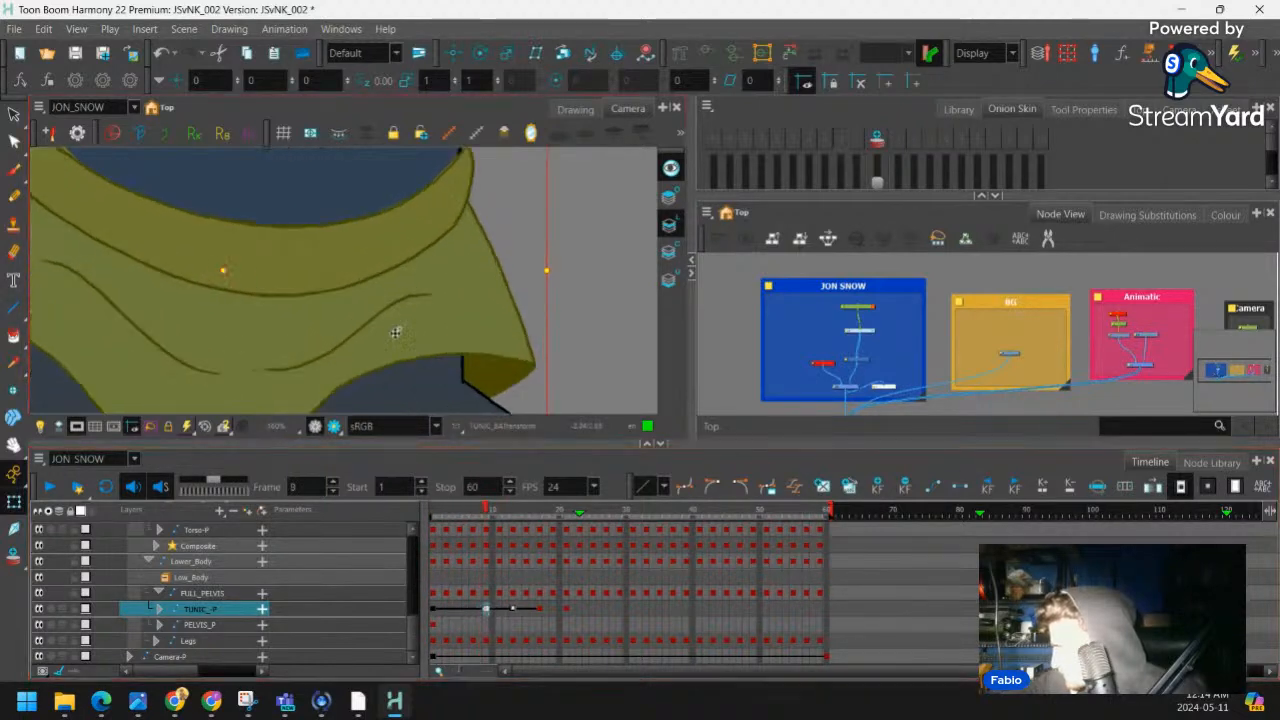
{"action": "left_click", "coordinate": [343, 364]}
{"action": "left_click_drag", "start_coordinate": [341, 398], "coordinate": [322, 292]}
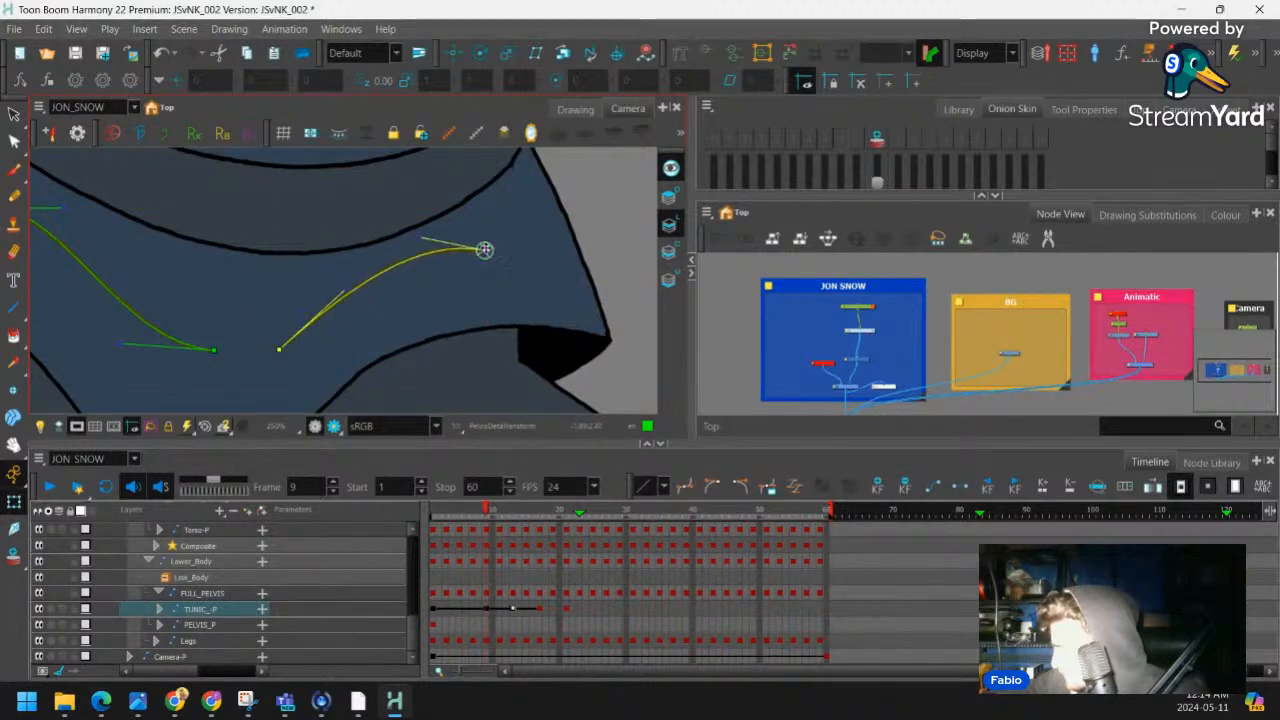
{"action": "left_click_drag", "start_coordinate": [481, 234], "coordinate": [600, 220]}
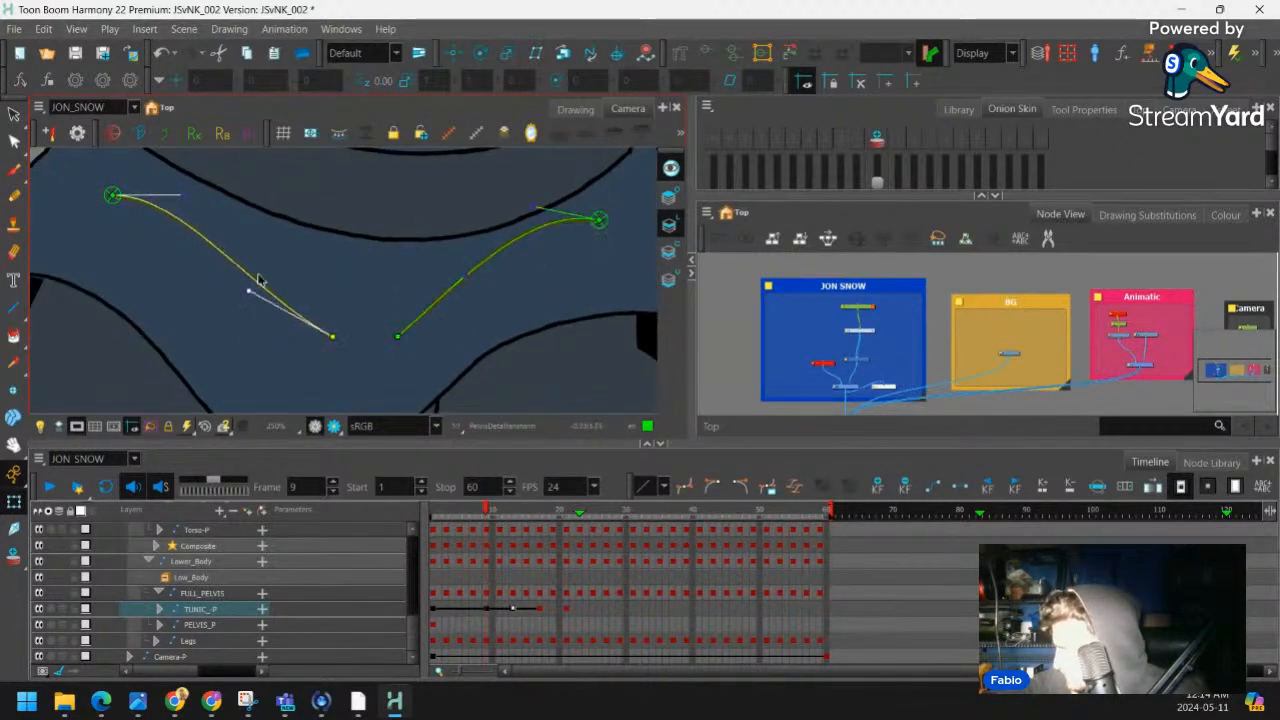
{"action": "left_click_drag", "start_coordinate": [113, 194], "coordinate": [124, 172]}
{"action": "key", "text": "shift+c"}
{"action": "key", "text": "1"}
{"action": "key", "text": "1"}
{"action": "key", "text": "1"}
{"action": "key", "text": "1"}
{"action": "key", "text": "1"}
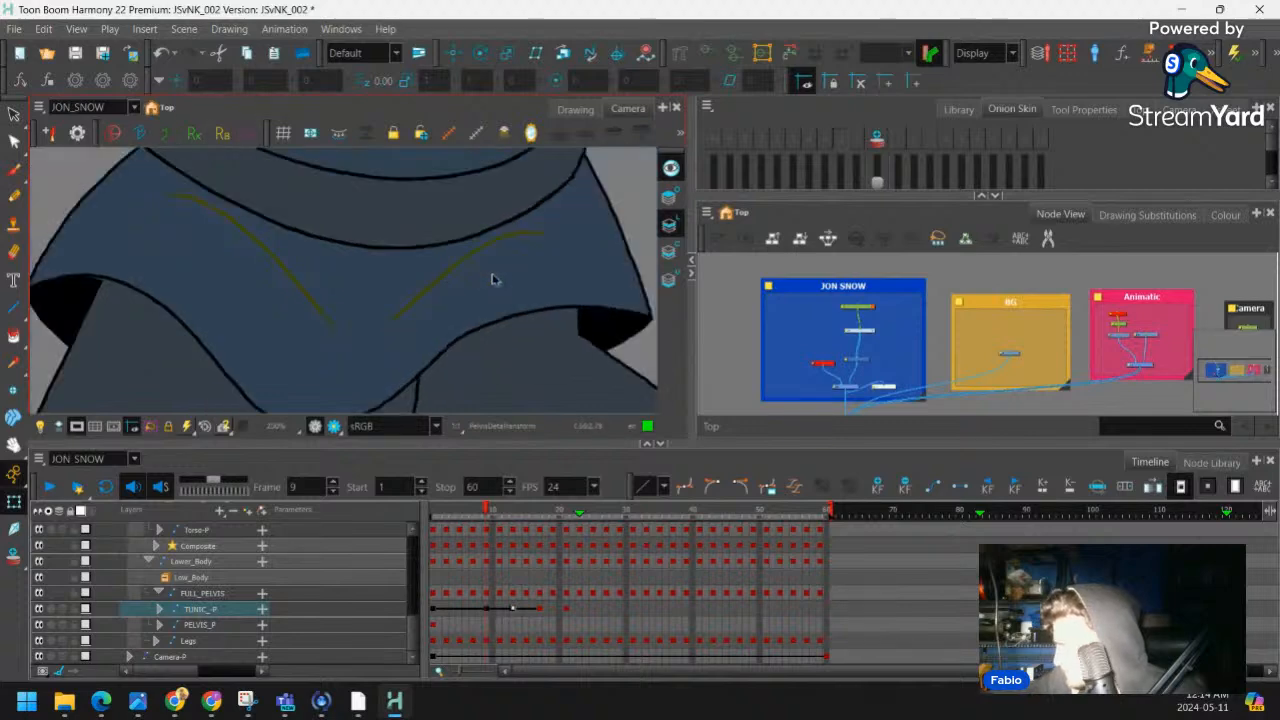
{"action": "key", "text": "Escape"}
Examine the tunic's fold lines on frame 13 and compare them with frame 18
{"action": "left_click_drag", "start_coordinate": [486, 309], "coordinate": [450, 366]}
{"action": "mouse_move", "coordinate": [528, 511]}
{"action": "left_mouse_down"}
{"action": "mouse_move", "coordinate": [418, 532]}
{"action": "mouse_move", "coordinate": [515, 530]}
{"action": "left_mouse_up"}
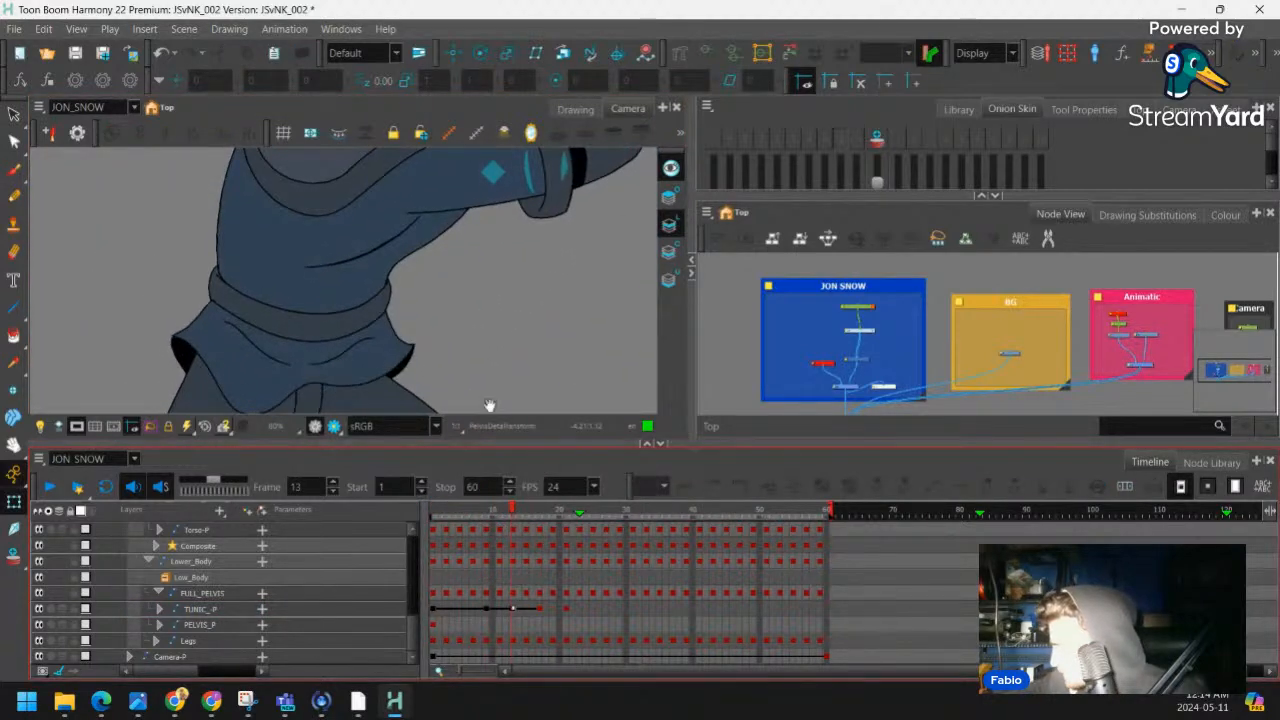
{"action": "key", "text": "2"}
{"action": "key", "text": "2"}
{"action": "key", "text": "2"}
{"action": "key", "text": "2"}
{"action": "key", "text": "2"}
{"action": "left_click_drag", "start_coordinate": [371, 360], "coordinate": [388, 288]}
{"action": "left_click", "coordinate": [366, 338]}
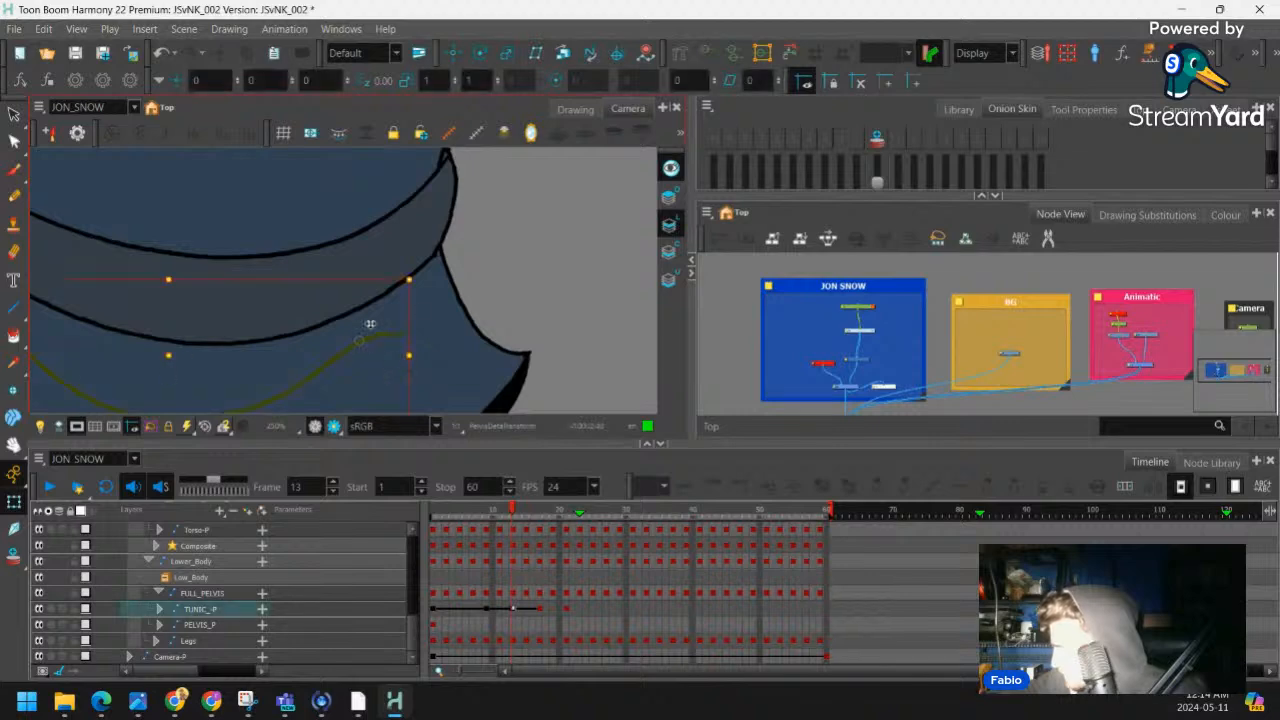
{"action": "left_click", "coordinate": [546, 608]}
{"action": "scroll", "coordinate": [366, 256], "scroll_direction": "down", "scroll_amount": 3}
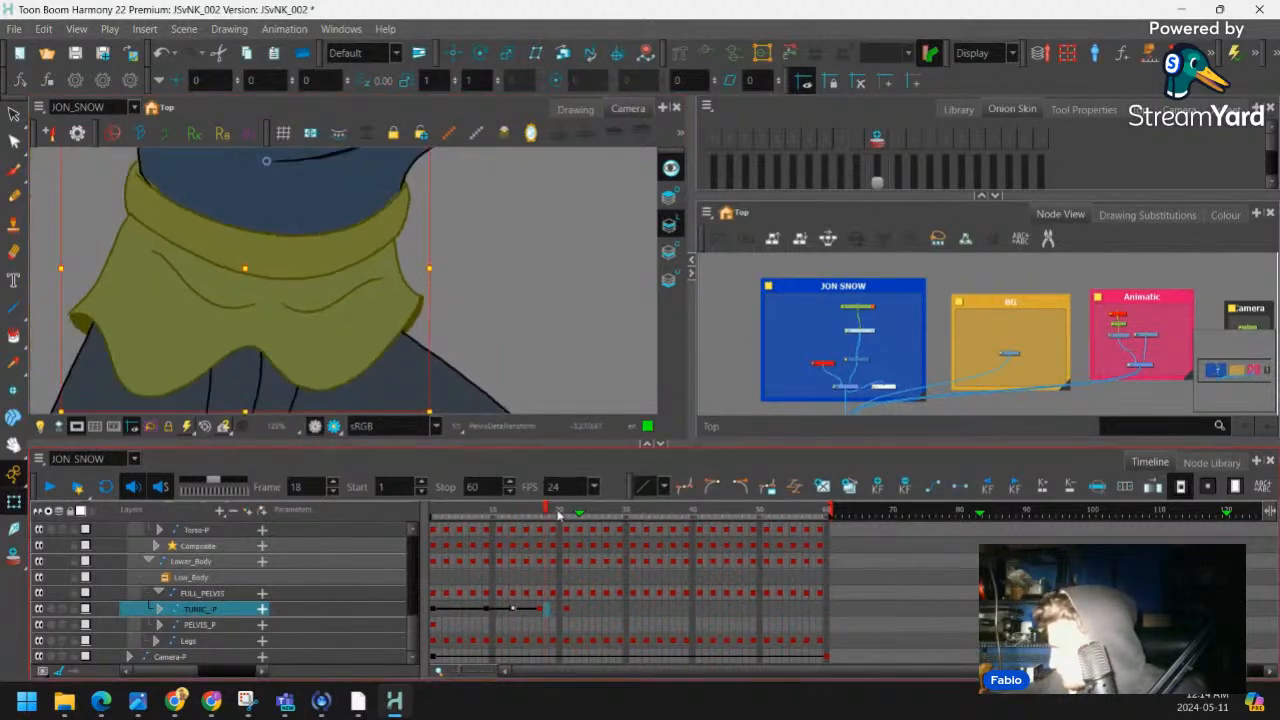
On frame 21, lower the inner ends of both tunic fold lines and bend their inner handles upward
{"action": "left_click_drag", "start_coordinate": [558, 513], "coordinate": [566, 514]}
{"action": "scroll", "coordinate": [343, 306], "scroll_direction": "up", "scroll_amount": 3}
{"action": "left_click", "coordinate": [334, 333]}
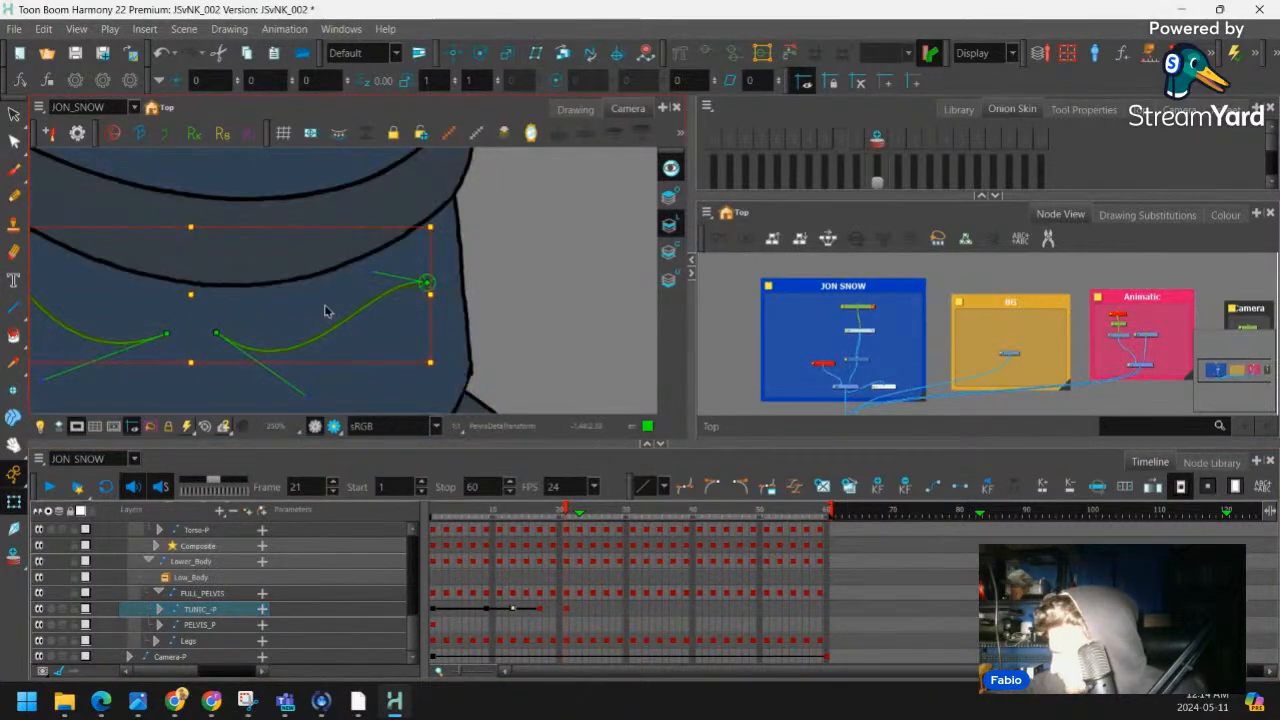
{"action": "left_click_drag", "start_coordinate": [216, 328], "coordinate": [241, 359]}
{"action": "left_click_drag", "start_coordinate": [337, 346], "coordinate": [335, 303]}
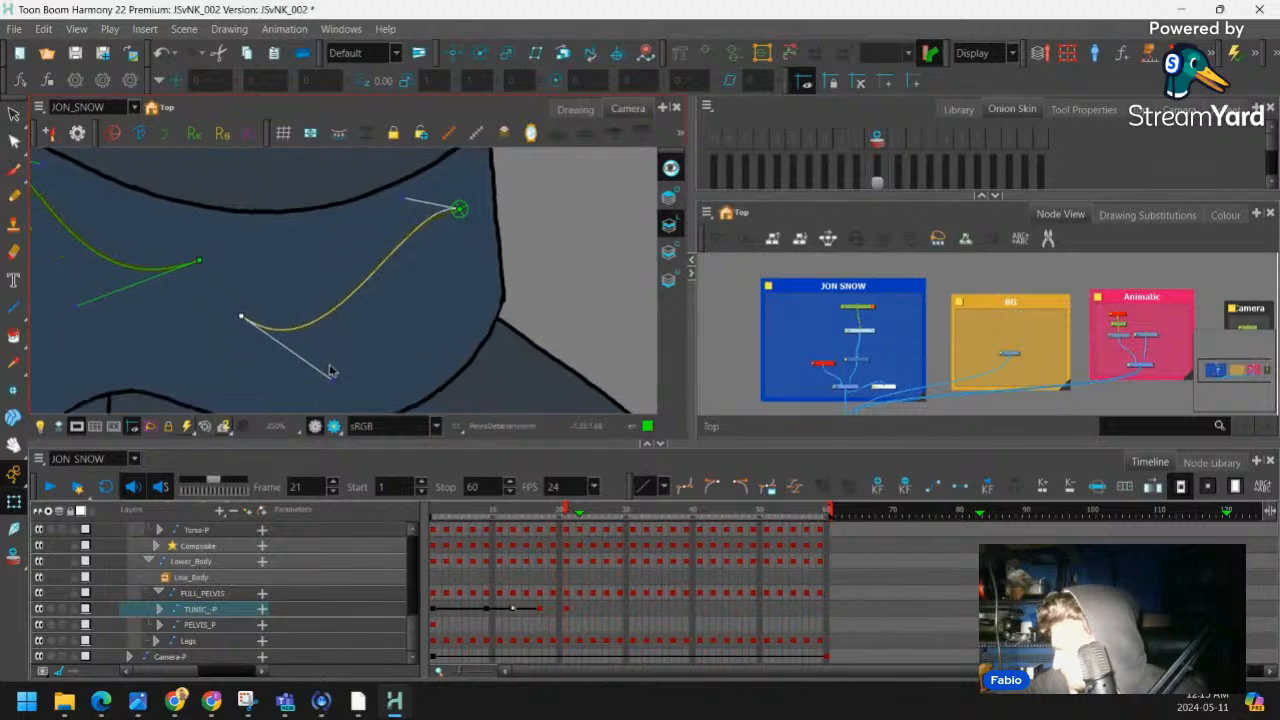
{"action": "left_click_drag", "start_coordinate": [332, 371], "coordinate": [320, 287]}
{"action": "left_click_drag", "start_coordinate": [199, 260], "coordinate": [236, 301]}
{"action": "left_click_drag", "start_coordinate": [113, 341], "coordinate": [160, 246]}
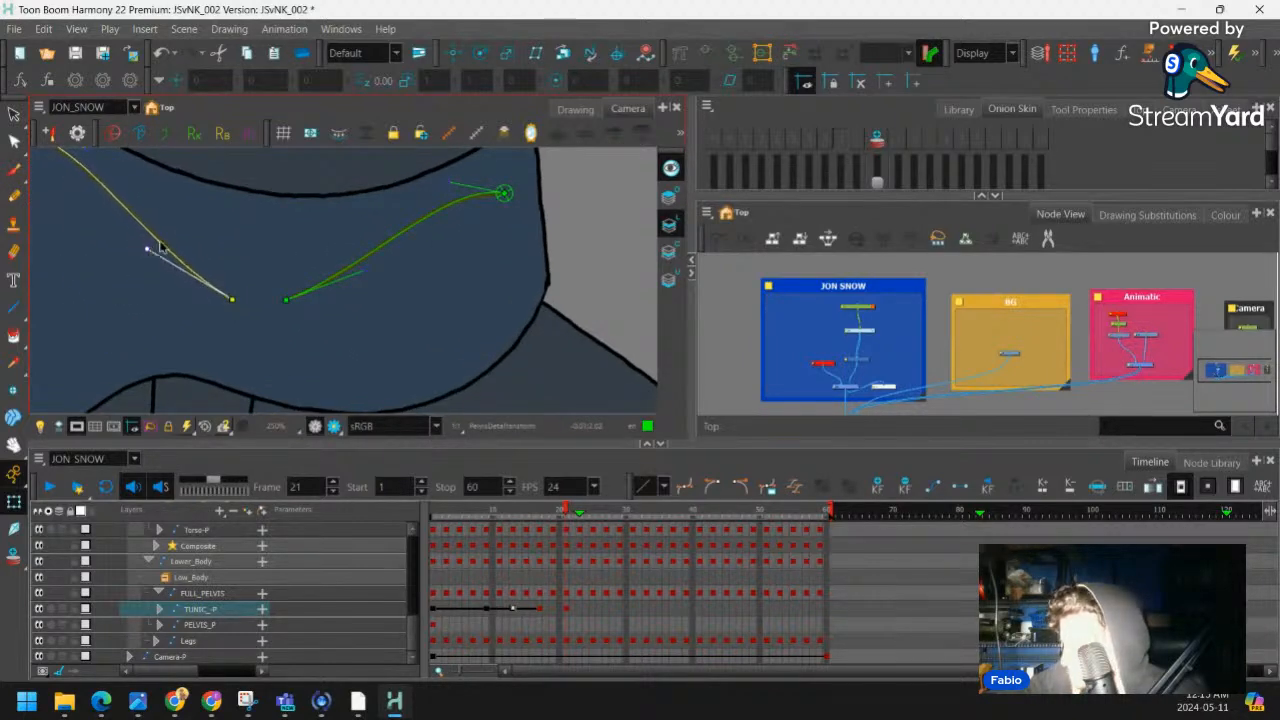
Scrub through the frames leading up to frame 21 to examine the tunic's motion with the reshaped fold lines
{"action": "key", "text": "1"}
{"action": "key", "text": "1"}
{"action": "key", "text": "1"}
{"action": "left_click", "coordinate": [491, 251]}
{"action": "key", "text": "1"}
{"action": "key", "text": "1"}
{"action": "left_click_drag", "start_coordinate": [476, 233], "coordinate": [469, 286]}
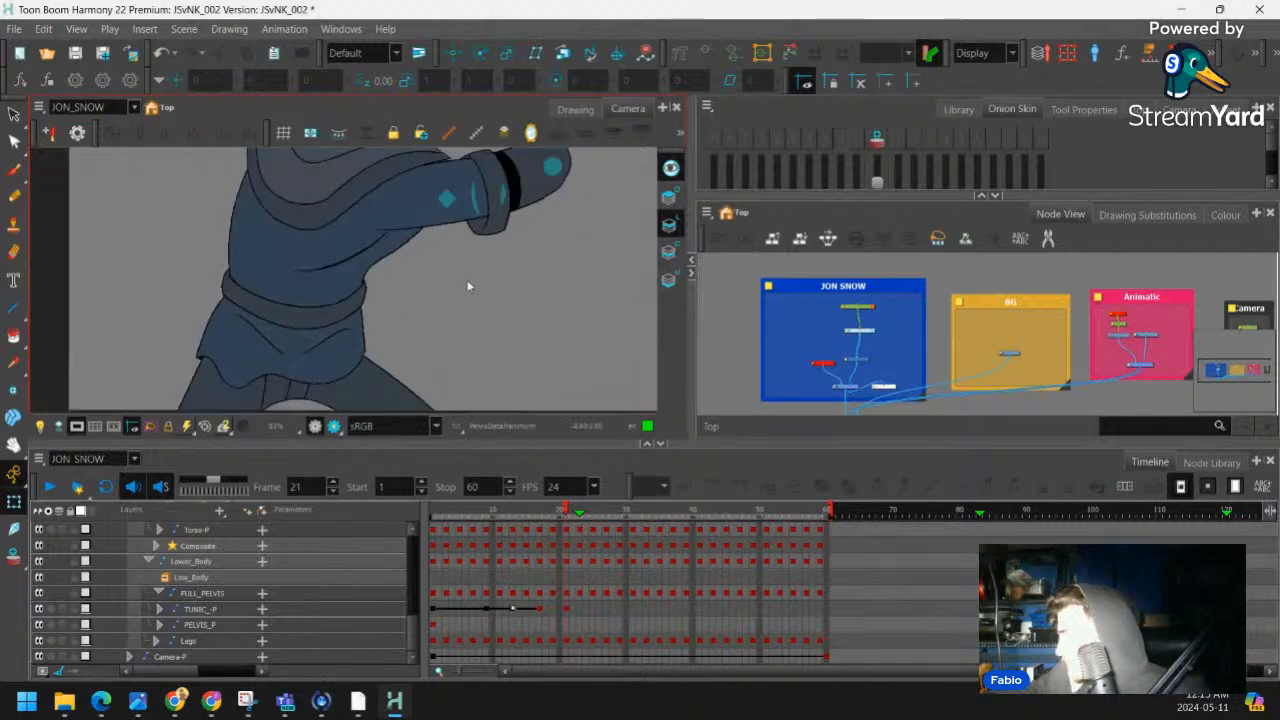
{"action": "key", "text": "1"}
{"action": "left_click_drag", "start_coordinate": [519, 512], "coordinate": [538, 546]}
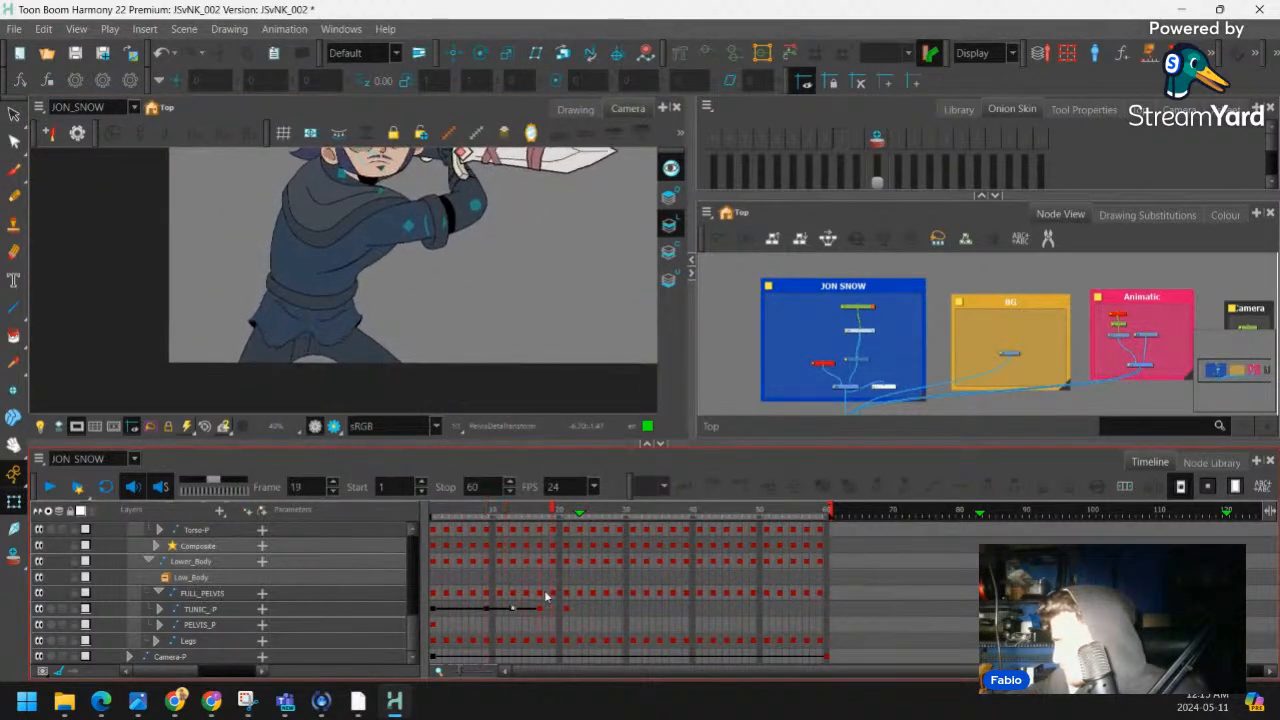
Examine the tunic's hem and fold lines closely on frame 17, and scrub frames 2 to 9 to compare the motion
{"action": "left_click", "coordinate": [540, 608]}
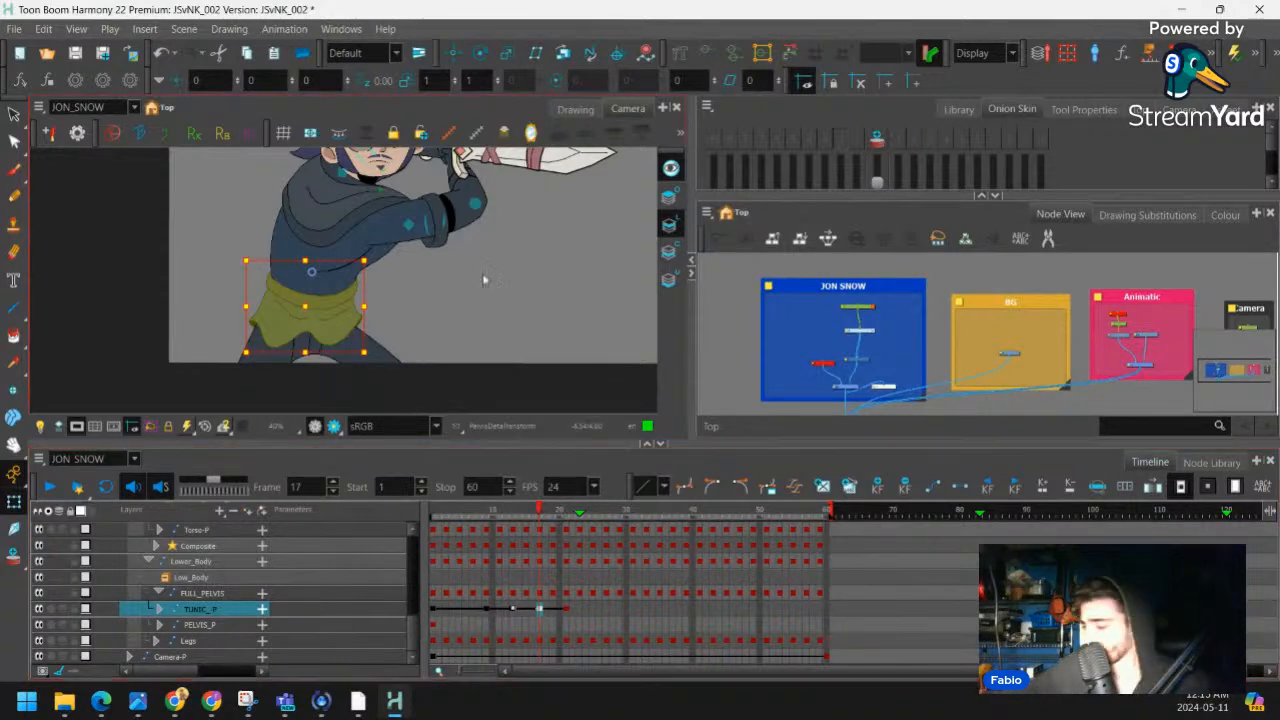
{"action": "left_click_drag", "start_coordinate": [499, 284], "coordinate": [497, 252]}
{"action": "key", "text": "2"}
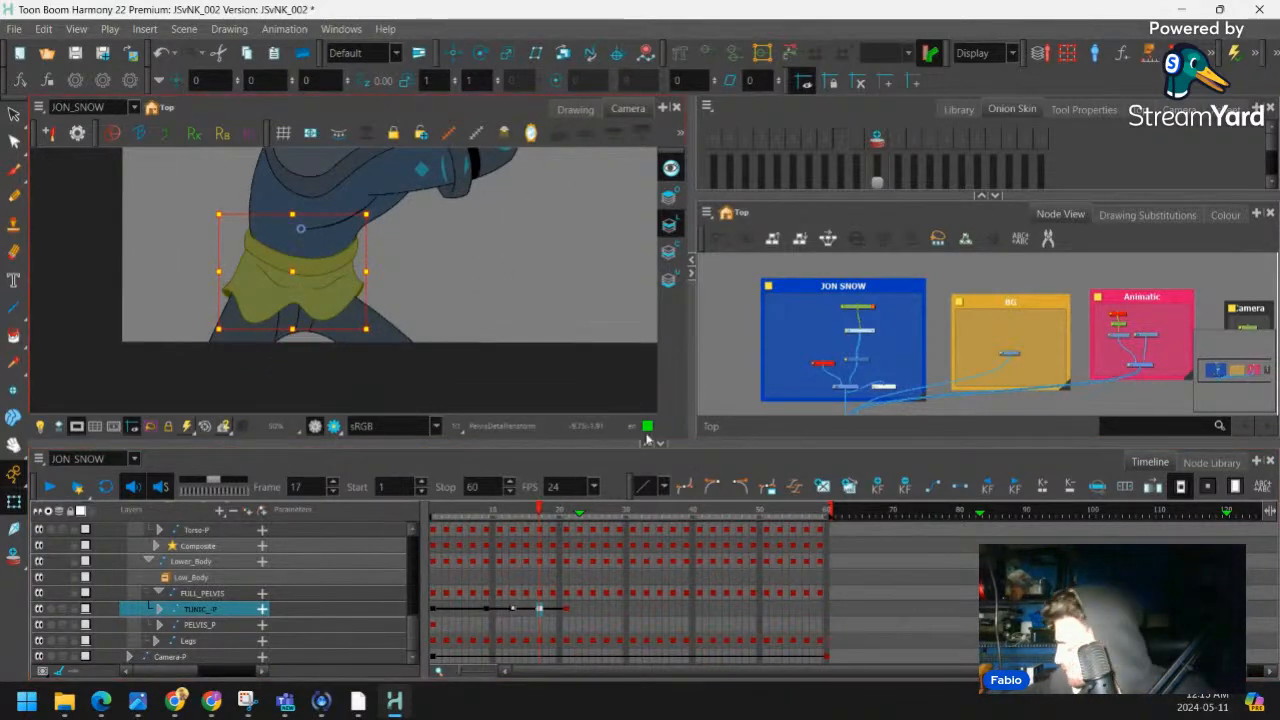
{"action": "left_click_drag", "start_coordinate": [666, 448], "coordinate": [665, 485]}
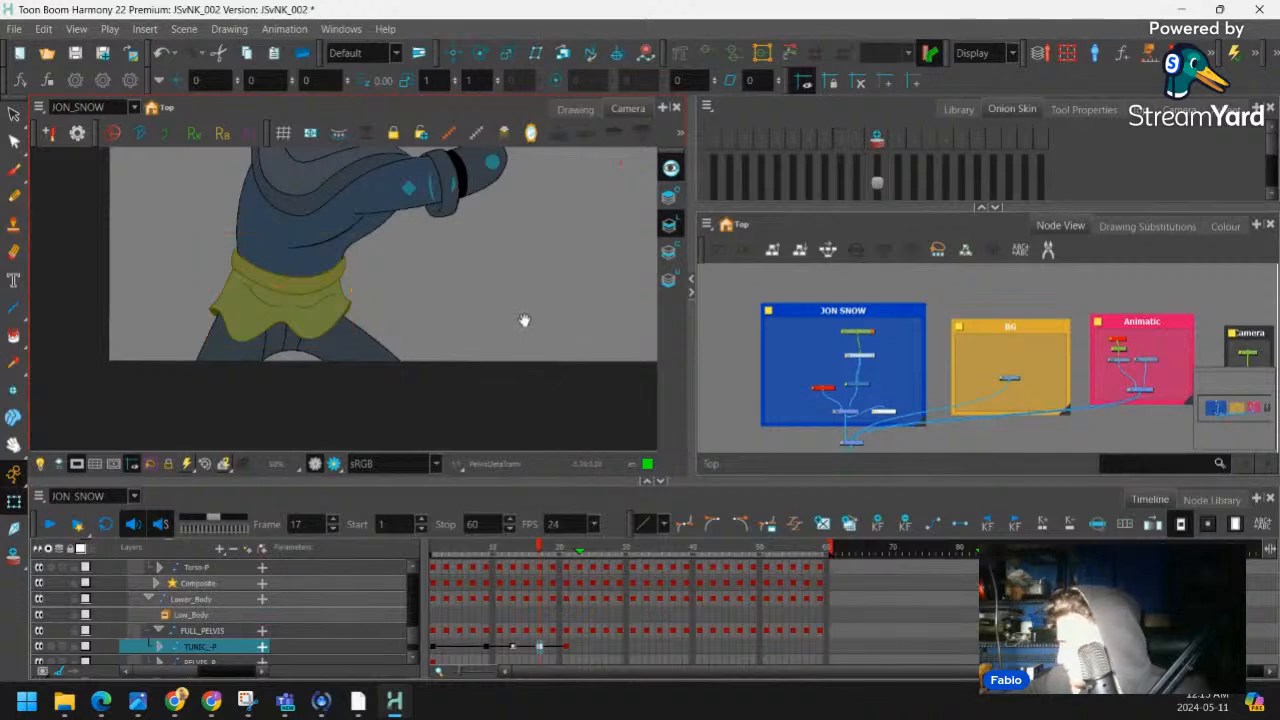
{"action": "key", "text": "2"}
{"action": "key", "text": "2"}
{"action": "key", "text": "2"}
{"action": "key", "text": "2"}
{"action": "mouse_move", "coordinate": [506, 286]}
{"action": "left_mouse_down"}
{"action": "mouse_move", "coordinate": [523, 283]}
{"action": "mouse_move", "coordinate": [523, 268]}
{"action": "left_mouse_up"}
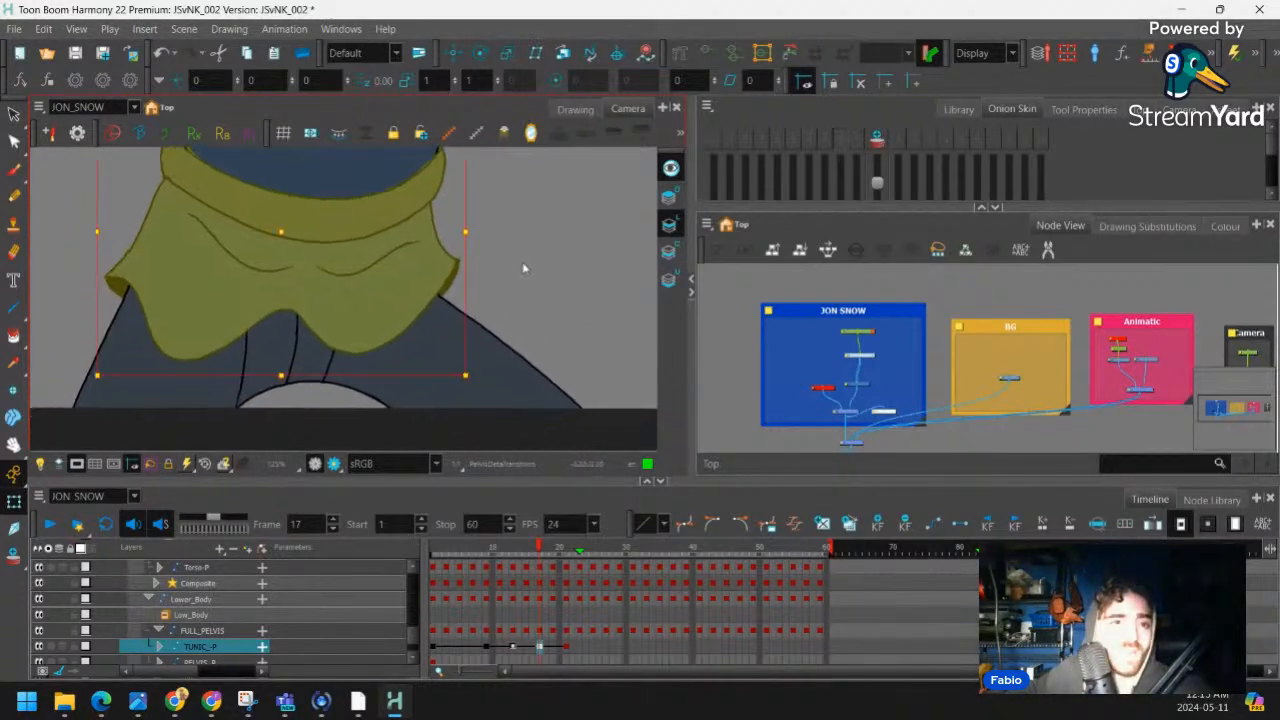
{"action": "left_click", "coordinate": [438, 646]}
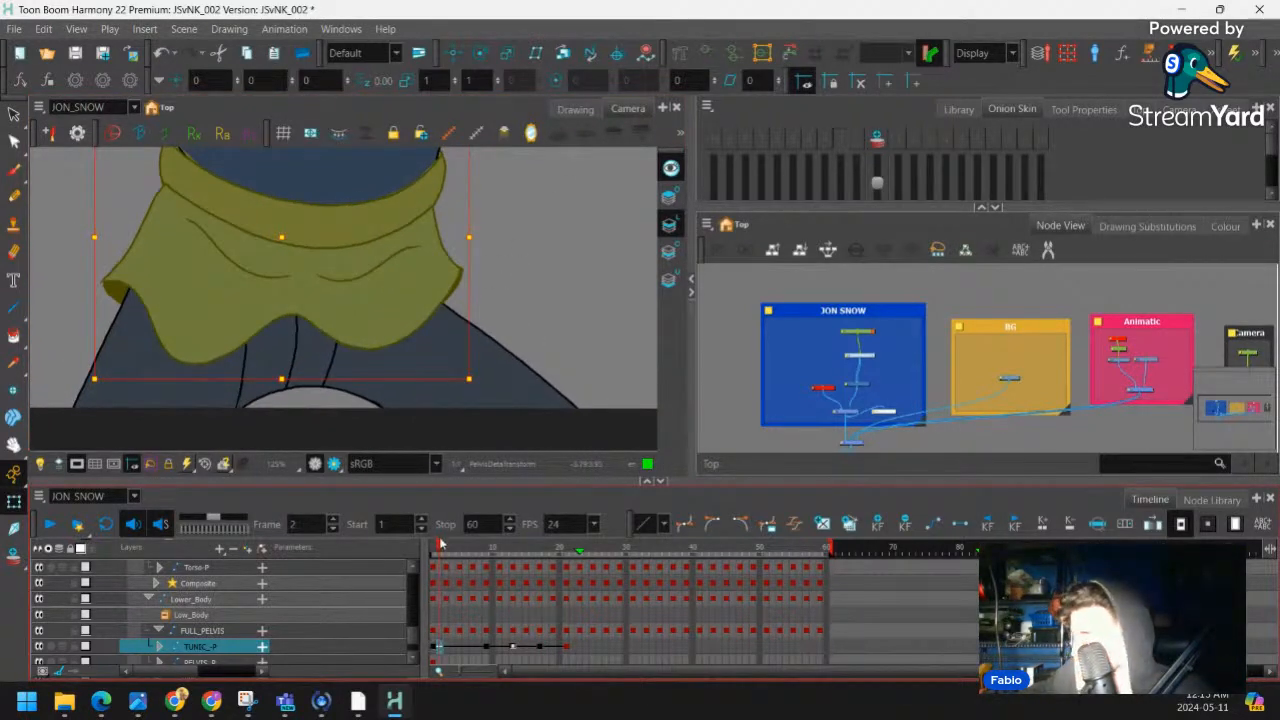
{"action": "key", "text": "period"}
{"action": "scroll", "coordinate": [433, 625], "scroll_direction": "down", "scroll_amount": 2}
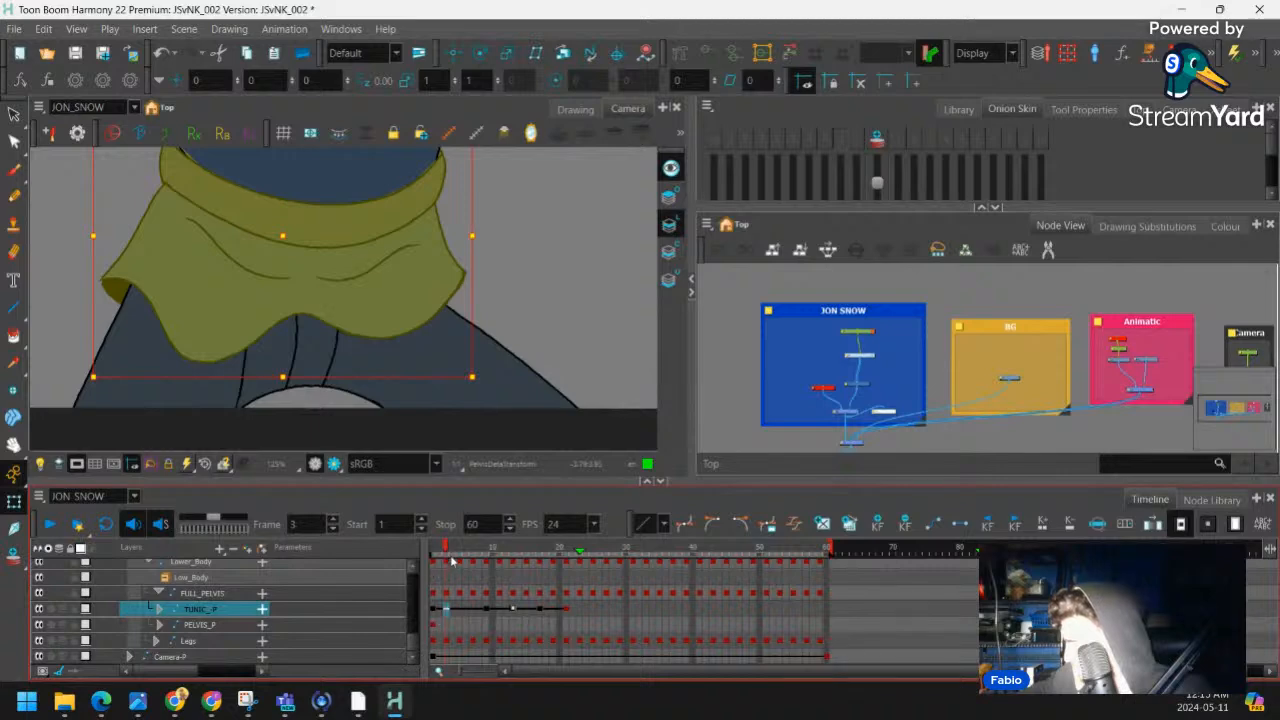
{"action": "left_click_drag", "start_coordinate": [449, 550], "coordinate": [479, 550]}
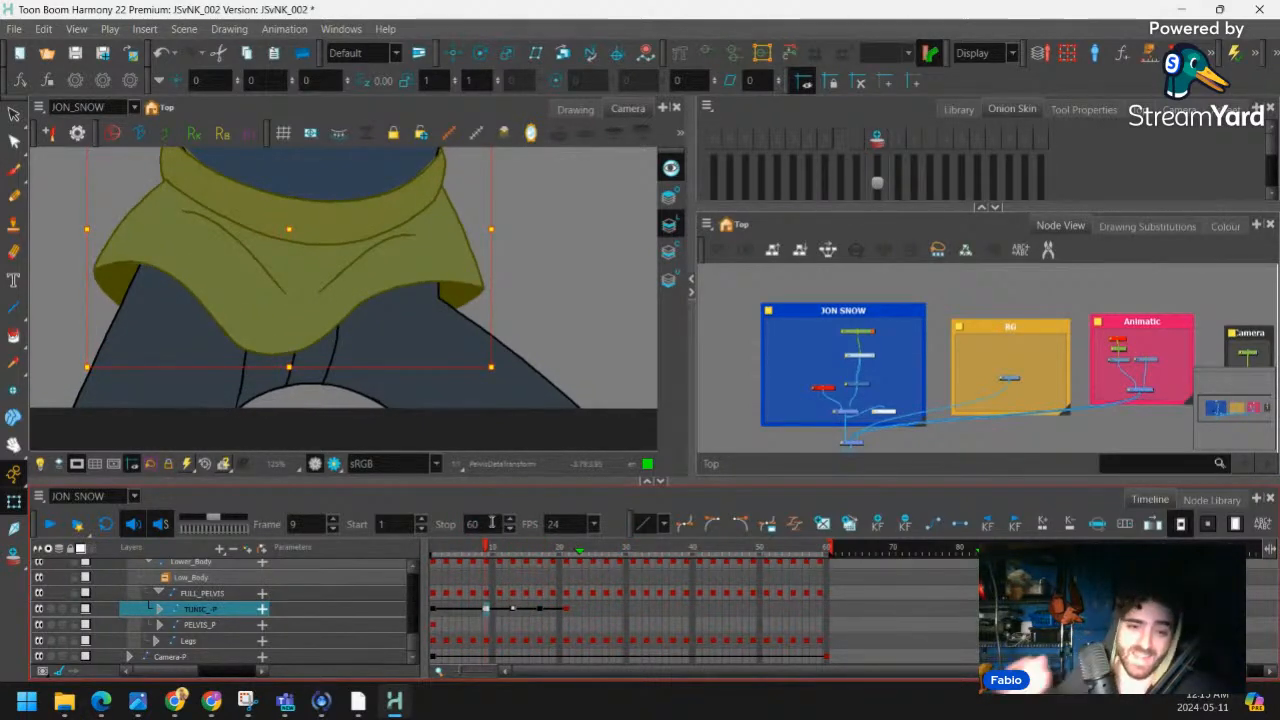
Ease the tunic's motion between frames 1 and 9, setting the left time ratio on frame 9 to 65
{"action": "left_click", "coordinate": [434, 607]}
{"action": "left_click_drag", "start_coordinate": [440, 551], "coordinate": [438, 610]}
{"action": "left_click", "coordinate": [791, 521]}
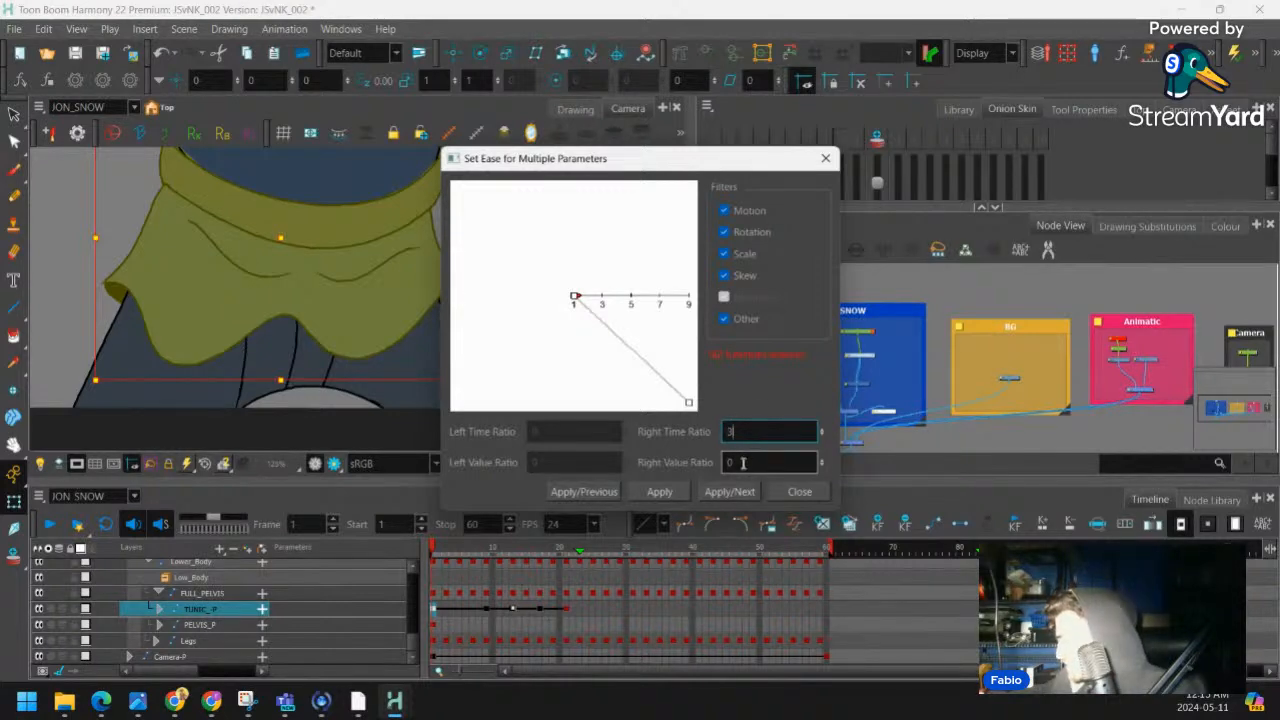
{"action": "left_click", "coordinate": [729, 491]}
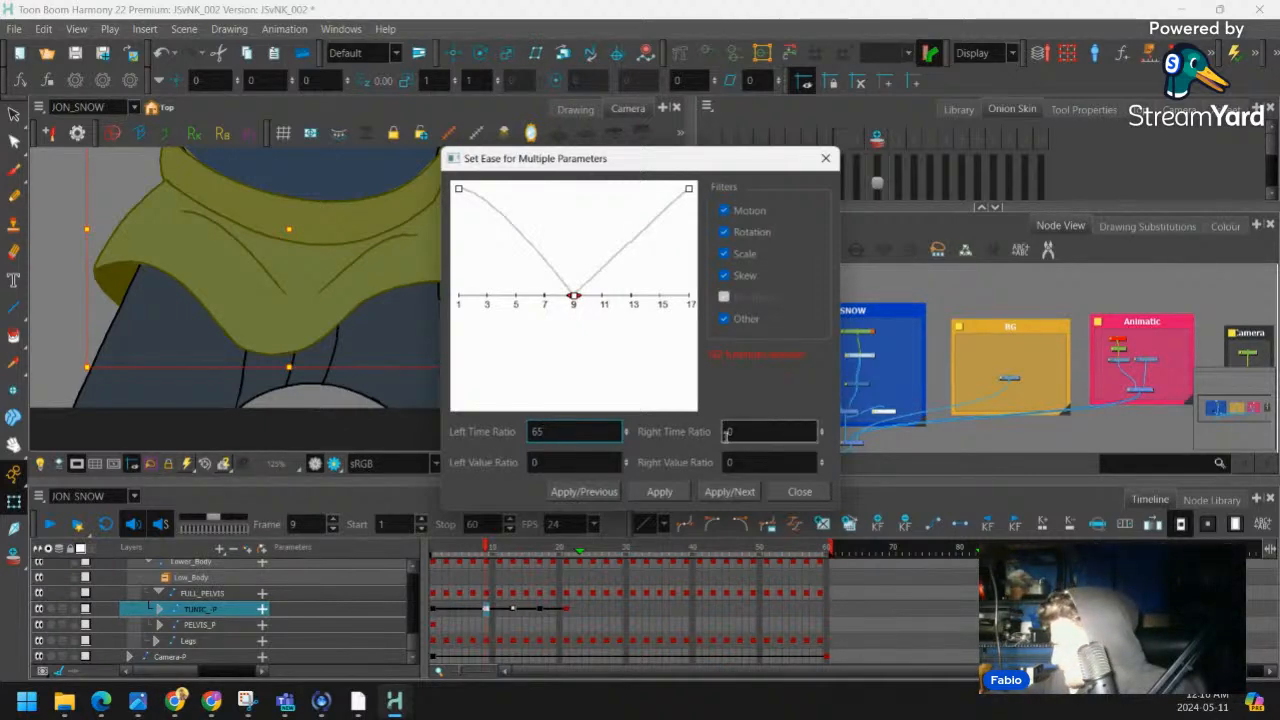
{"action": "left_click", "coordinate": [669, 492]}
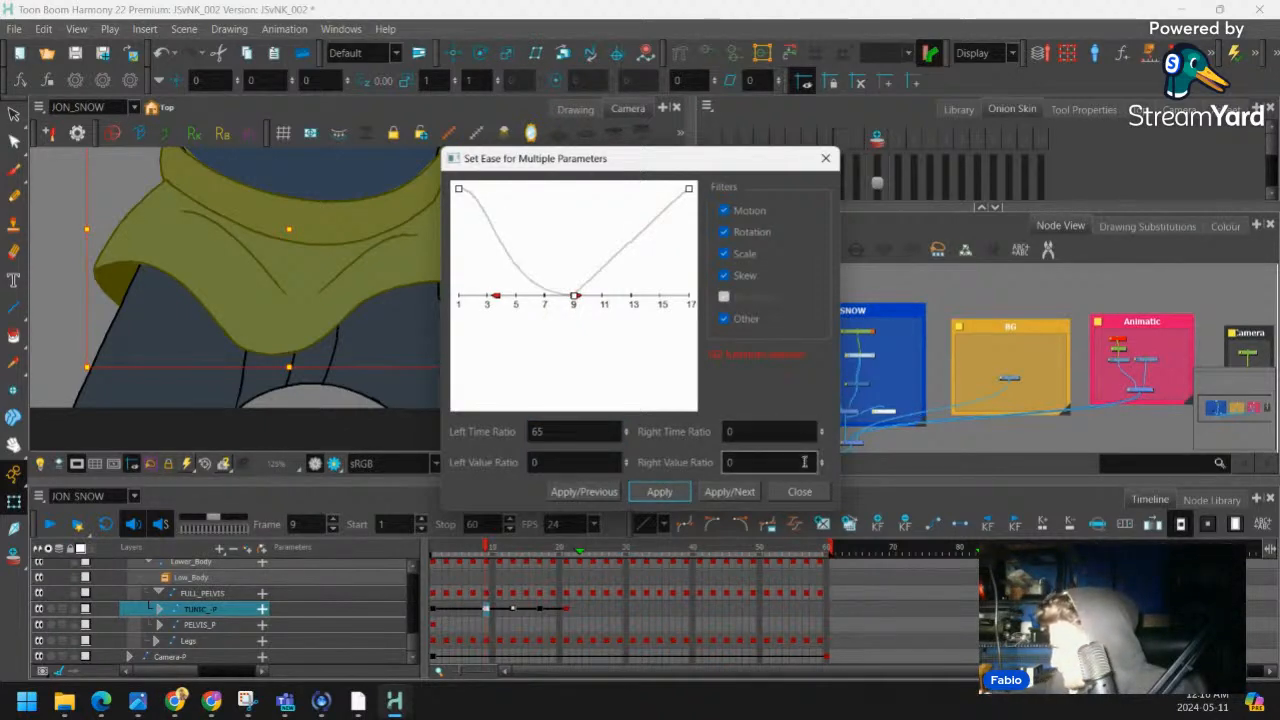
{"action": "left_click", "coordinate": [799, 491]}
Play back the animation to examine the eased tunic motion
{"action": "left_click_drag", "start_coordinate": [435, 600], "coordinate": [415, 570]}
{"action": "left_click", "coordinate": [50, 524]}
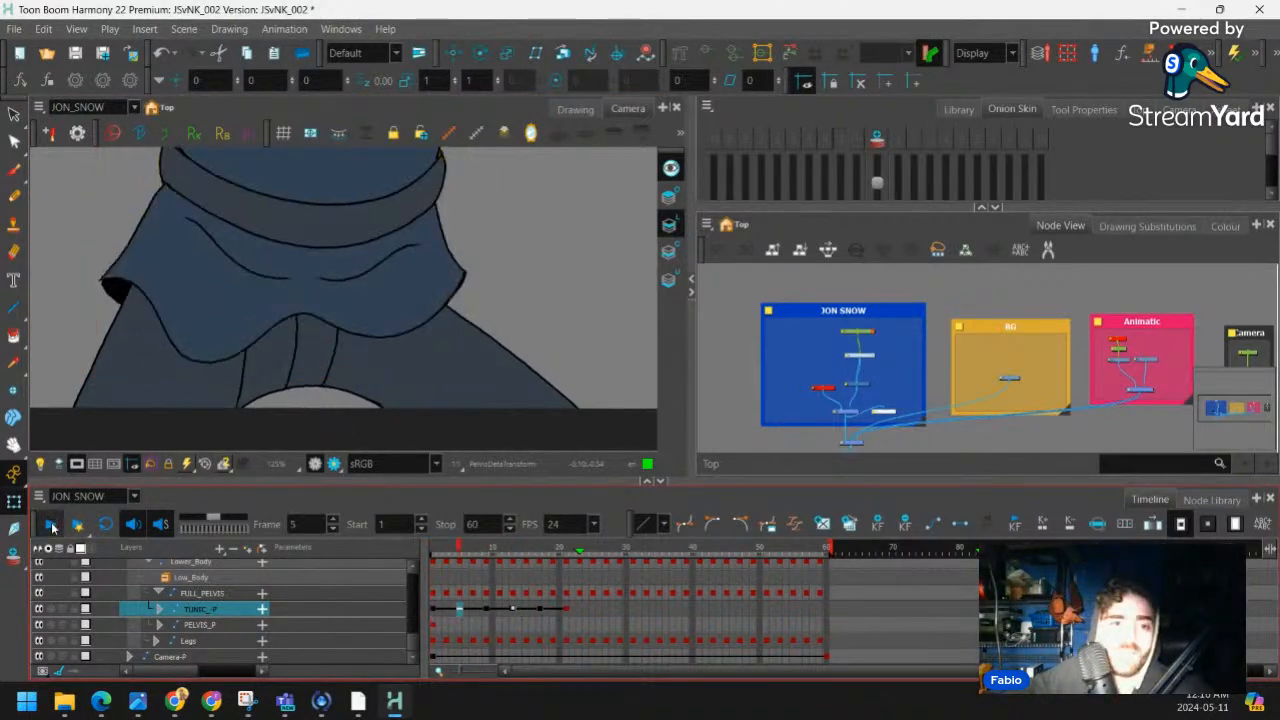
{"action": "left_click", "coordinate": [50, 524]}
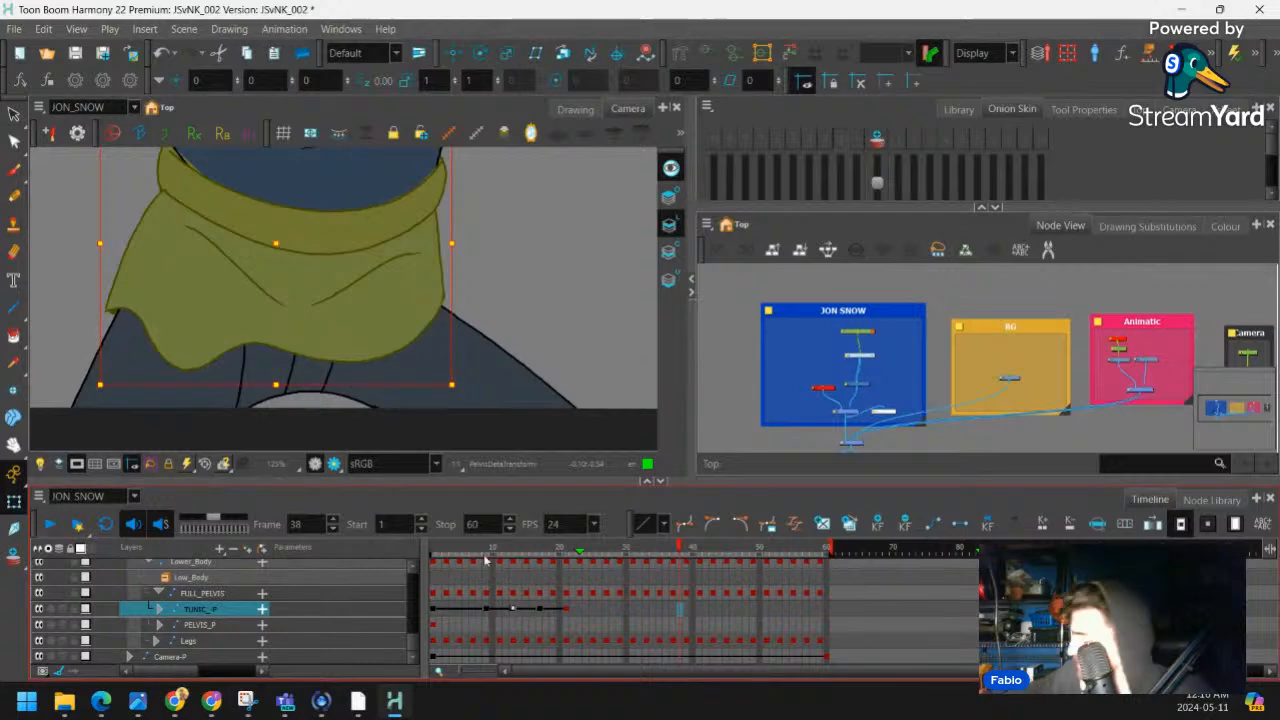
Set the tunic's ease to a left time ratio of 35 on frame 9 and a right time ratio of 10 on frame 1
{"action": "left_click", "coordinate": [435, 610]}
{"action": "left_click", "coordinate": [794, 524]}
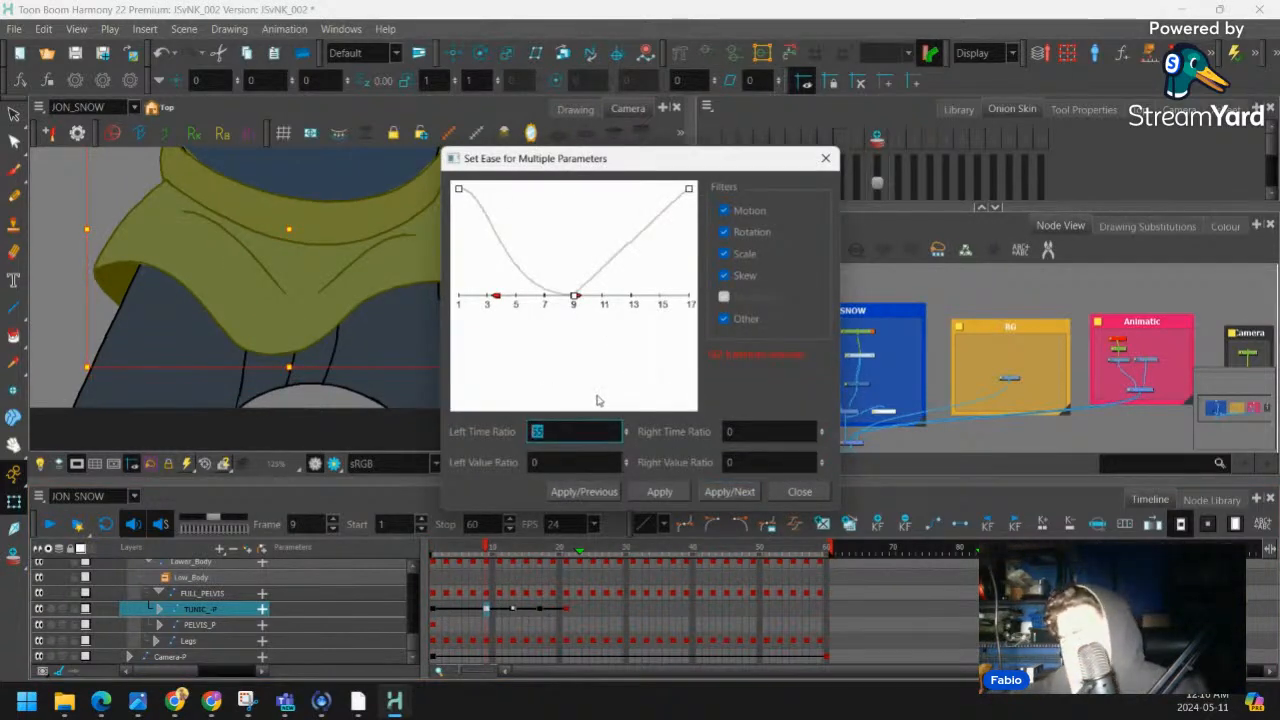
{"action": "type", "text": "35"}
{"action": "left_click", "coordinate": [583, 491]}
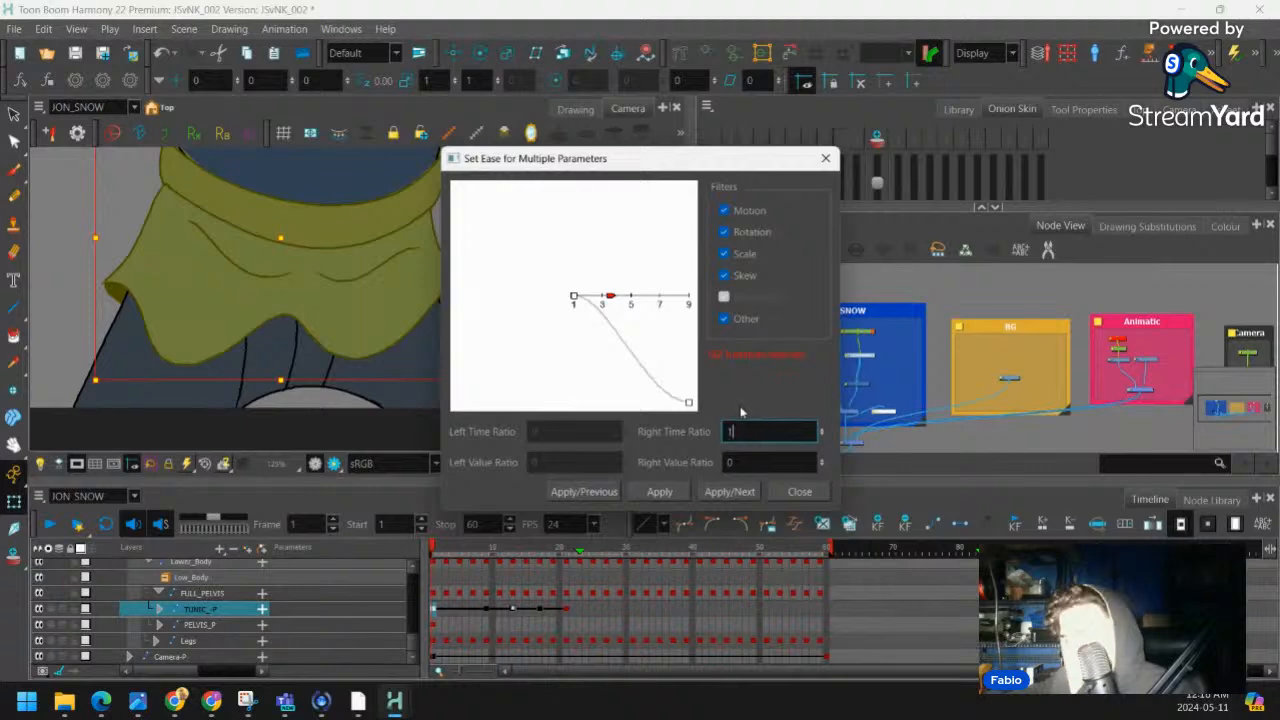
{"action": "type", "text": "10"}
{"action": "left_click", "coordinate": [662, 494]}
{"action": "left_click", "coordinate": [760, 492]}
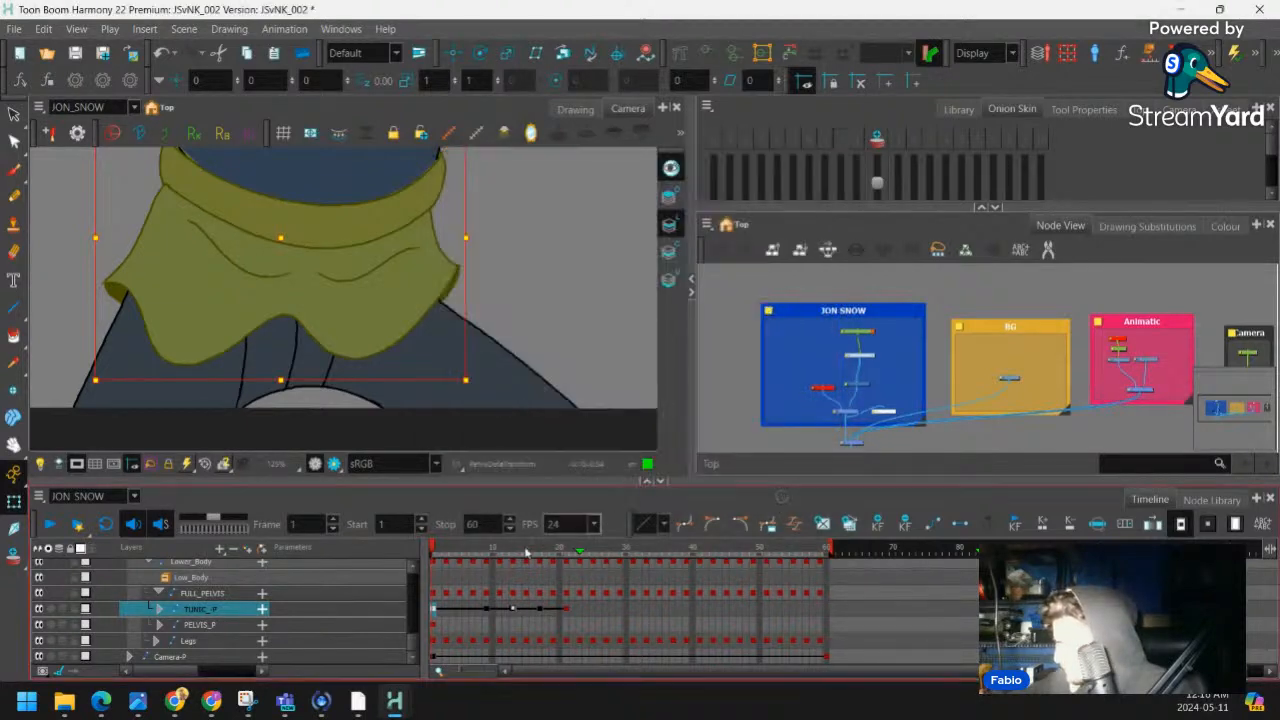
Scrub the tunic's motion up to frame 13 and undo the last keyframe changes there
{"action": "left_click_drag", "start_coordinate": [440, 553], "coordinate": [512, 560]}
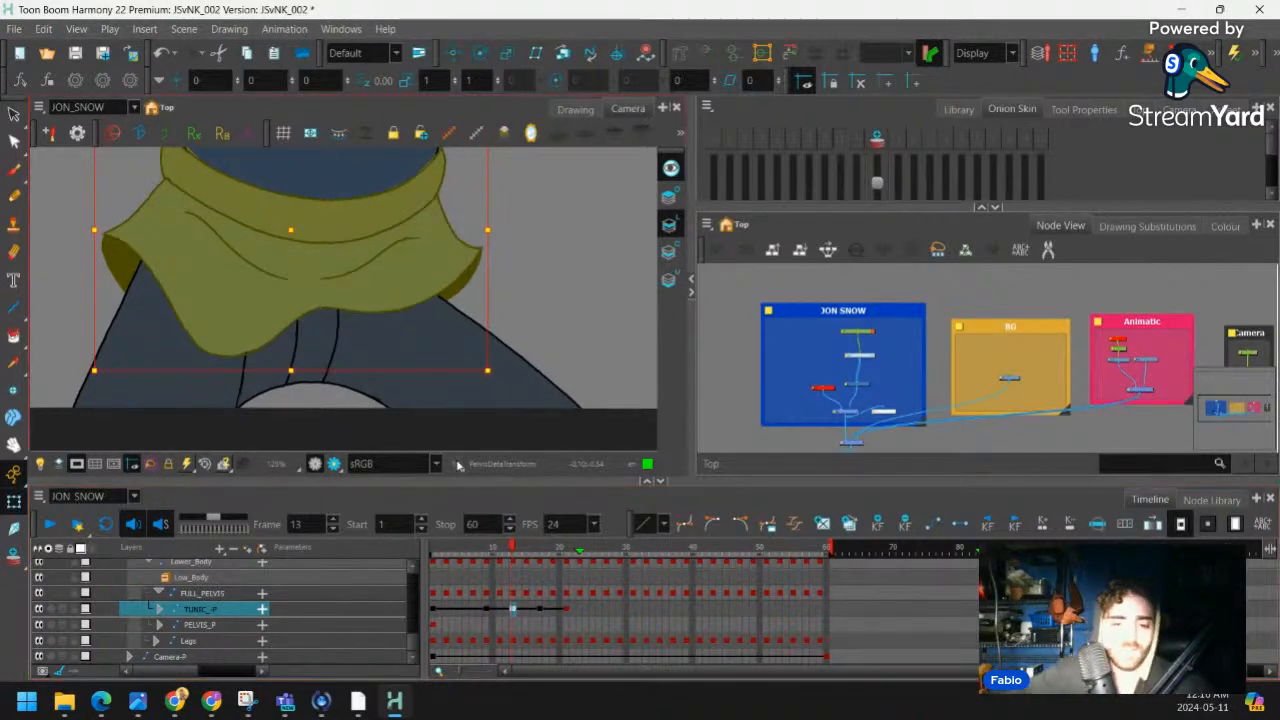
{"action": "key", "text": "ctrl+z"}
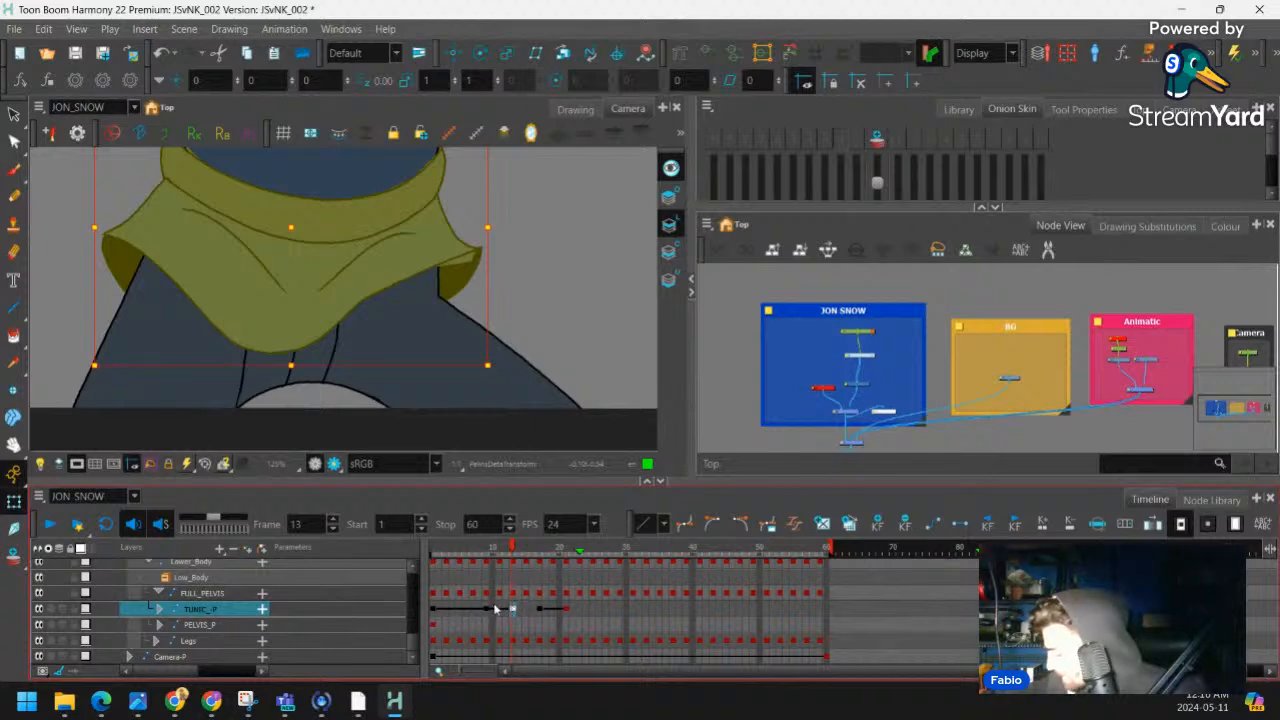
{"action": "key", "text": "ctrl+z"}
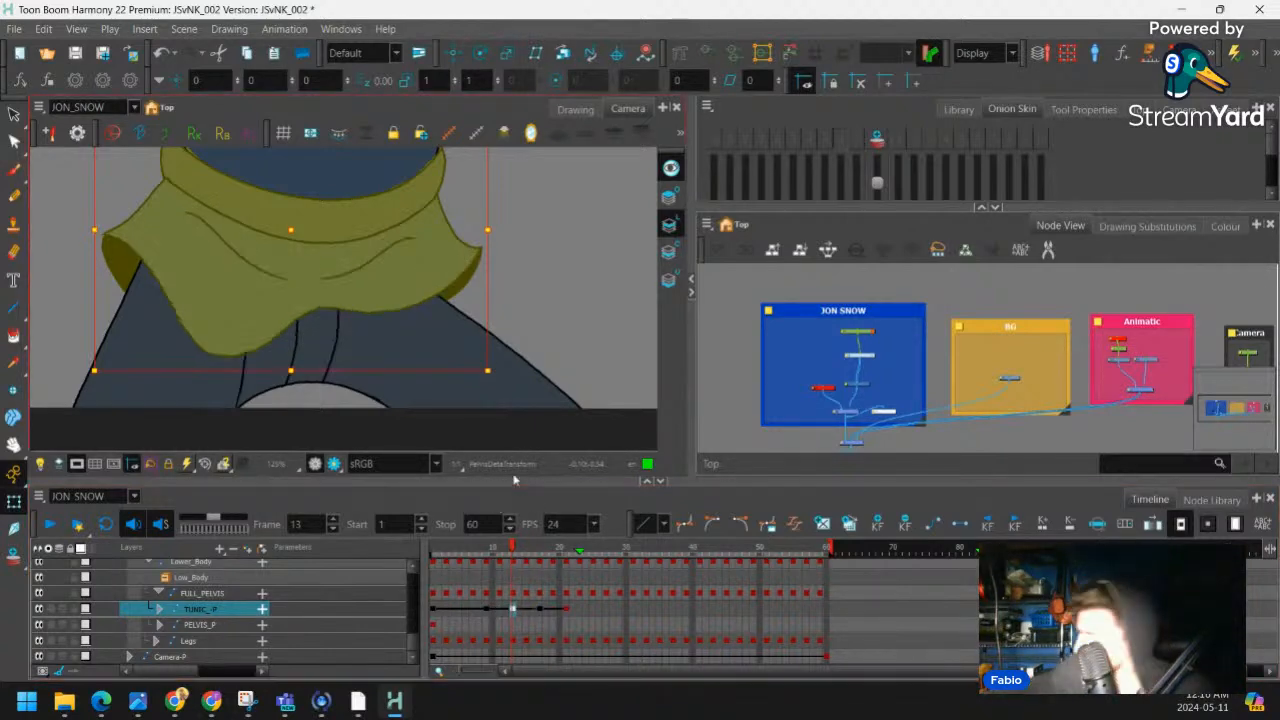
Try a tunic keyframe on frame 11 with the following keyframes shifted two frames later, and return to frame 9
{"action": "left_click", "coordinate": [496, 545]}
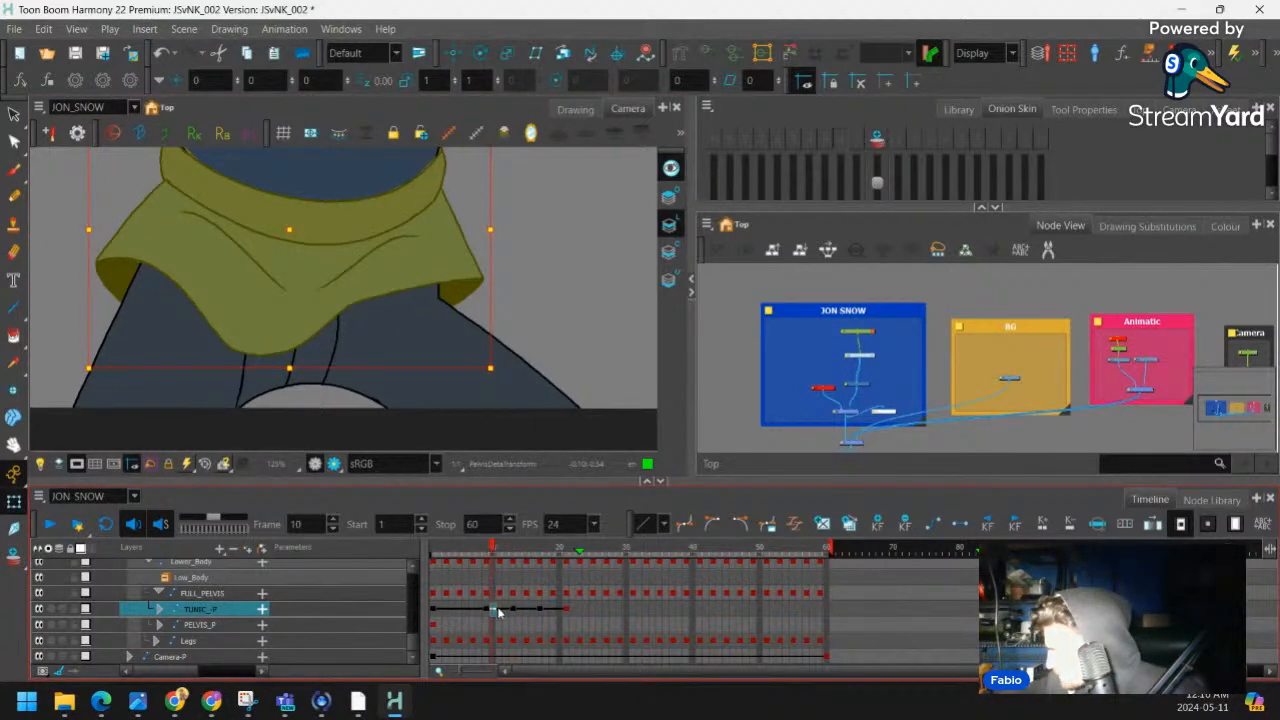
{"action": "left_click", "coordinate": [500, 611]}
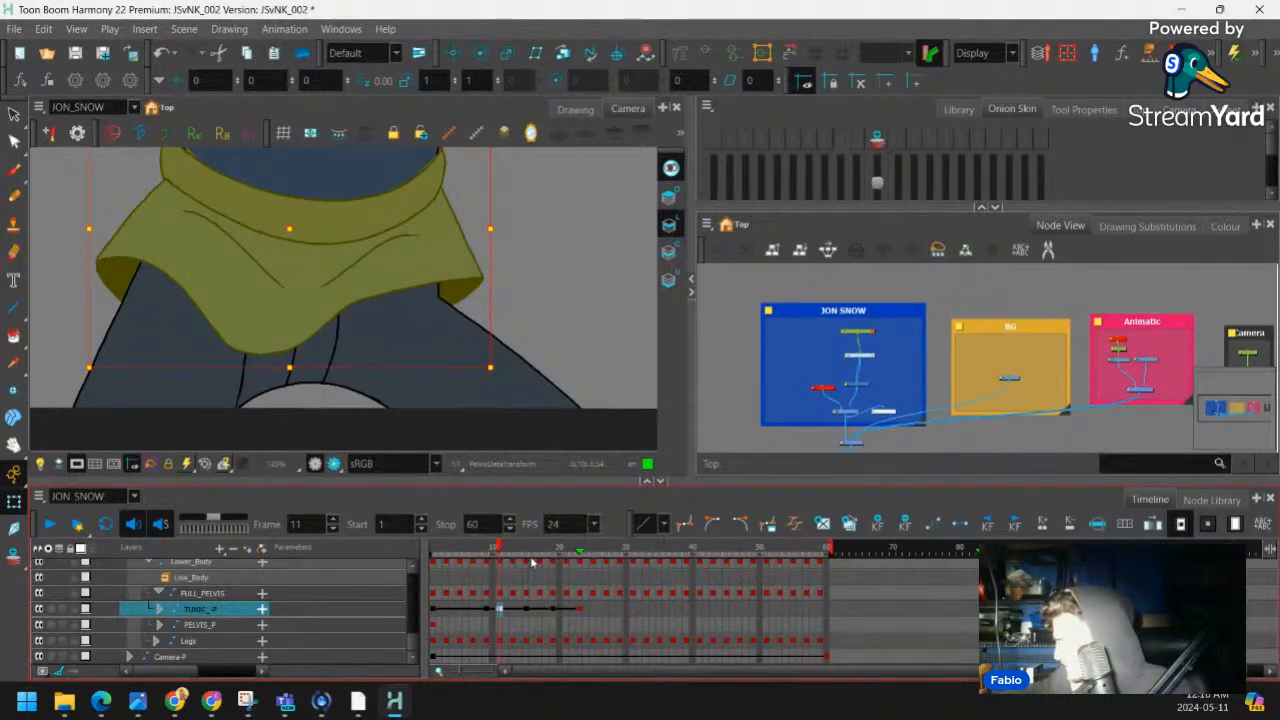
{"action": "left_click", "coordinate": [488, 609]}
{"action": "mouse_move", "coordinate": [494, 548]}
{"action": "left_mouse_down"}
{"action": "mouse_move", "coordinate": [611, 546]}
{"action": "mouse_move", "coordinate": [486, 566]}
{"action": "mouse_move", "coordinate": [546, 568]}
{"action": "mouse_move", "coordinate": [433, 596]}
{"action": "mouse_move", "coordinate": [523, 583]}
{"action": "mouse_move", "coordinate": [465, 591]}
{"action": "mouse_move", "coordinate": [521, 594]}
{"action": "left_mouse_up"}
{"action": "left_click", "coordinate": [498, 610]}
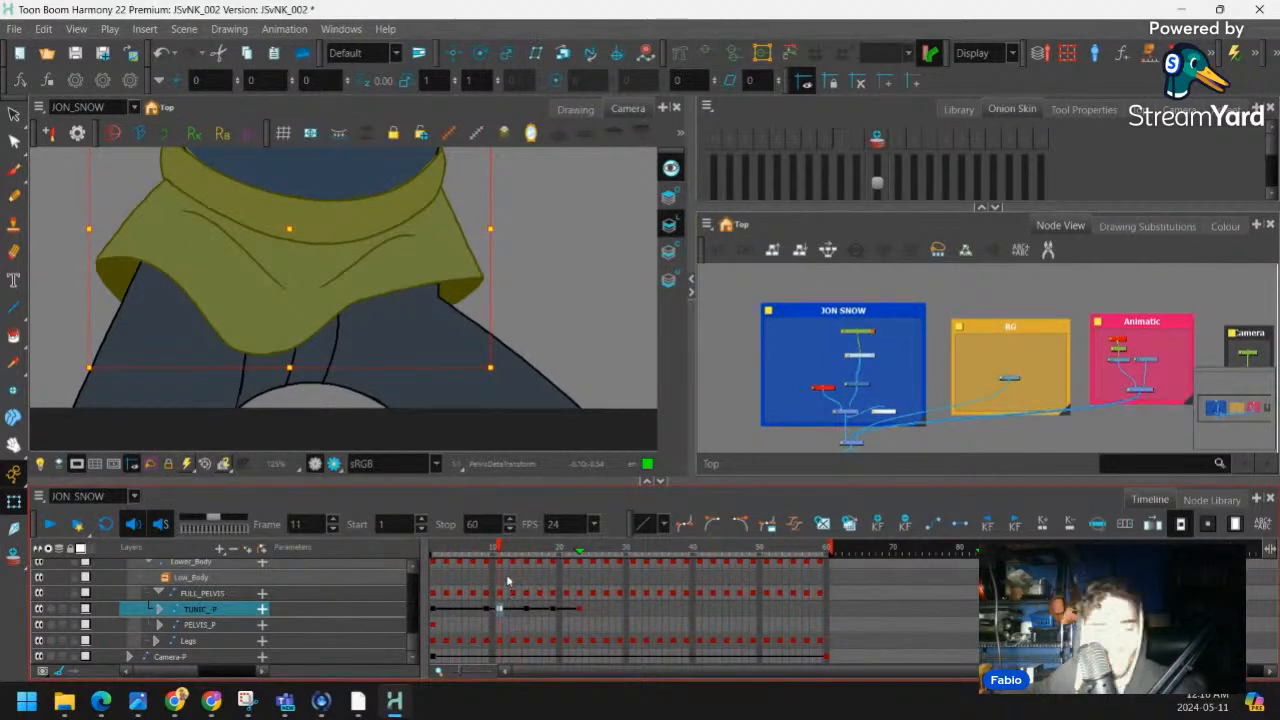
{"action": "left_click", "coordinate": [486, 608]}
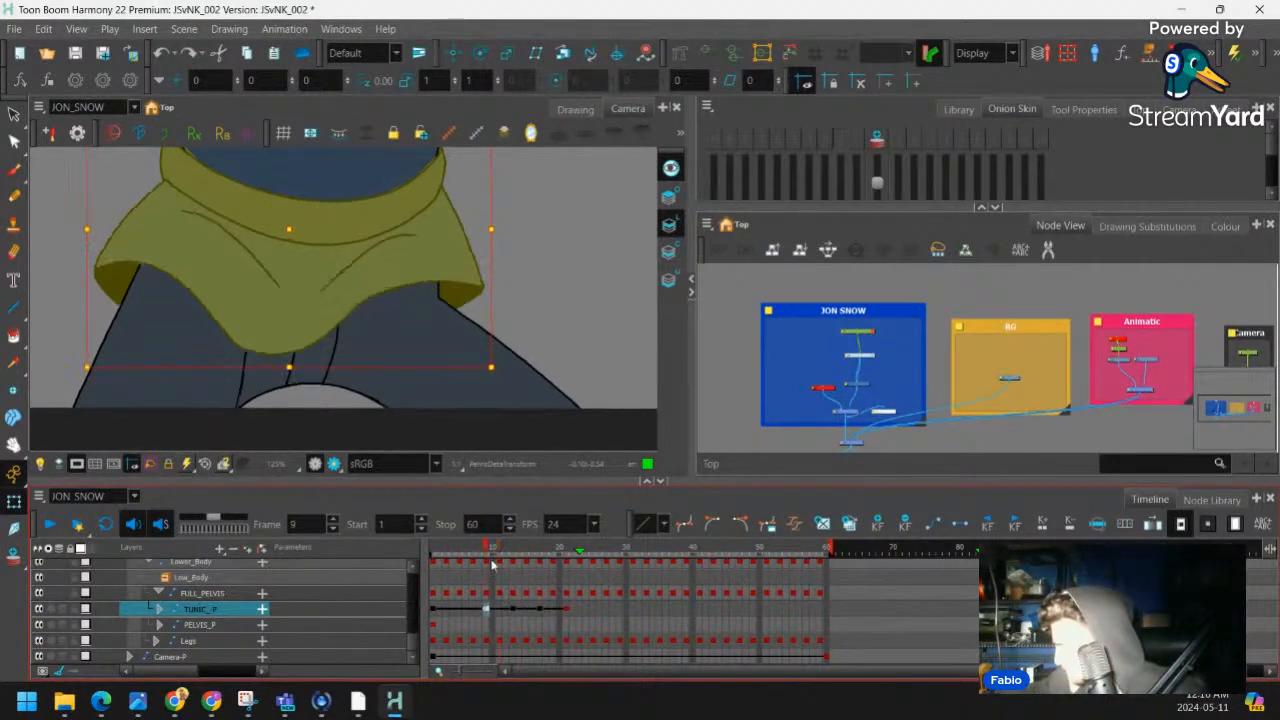
On frame 13, move the low point of the tunic hem's left wave toward the centre and adjust its left curve handle
{"action": "mouse_move", "coordinate": [490, 550]}
{"action": "left_mouse_down"}
{"action": "mouse_move", "coordinate": [446, 563]}
{"action": "mouse_move", "coordinate": [513, 561]}
{"action": "left_mouse_up"}
{"action": "left_click", "coordinate": [297, 337]}
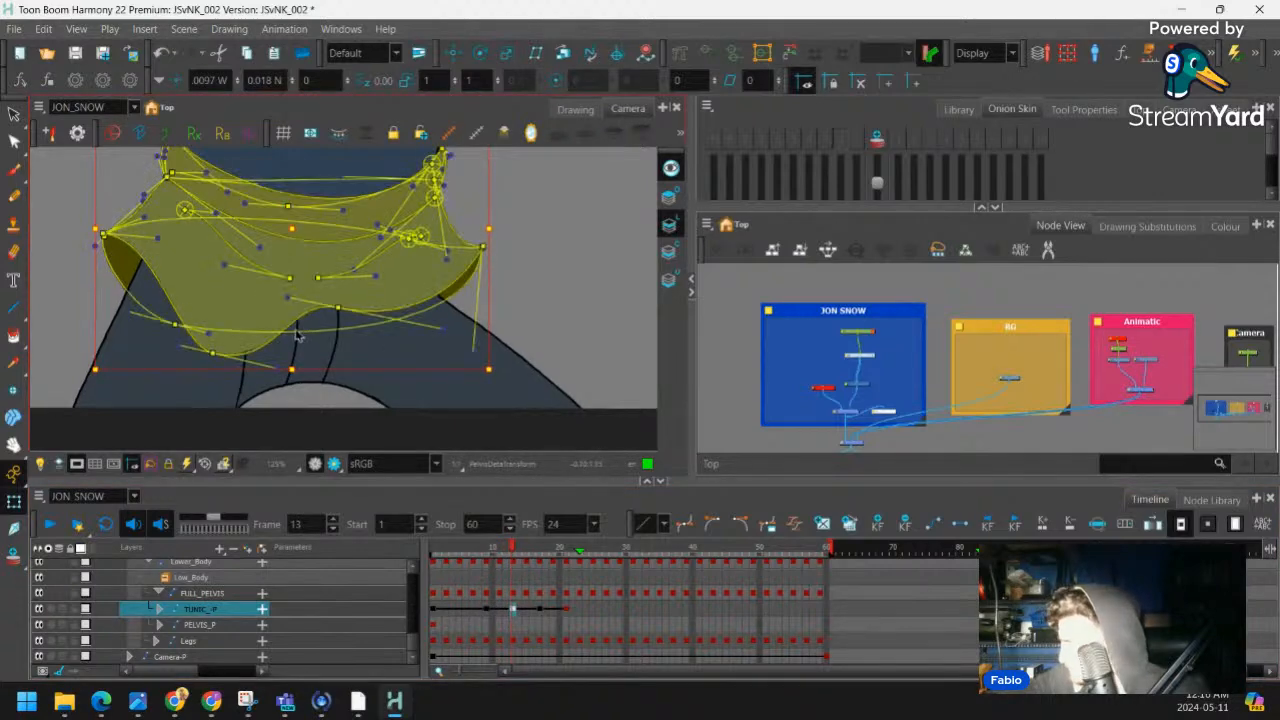
{"action": "left_click", "coordinate": [500, 295]}
{"action": "key", "text": "2"}
{"action": "left_click", "coordinate": [250, 331]}
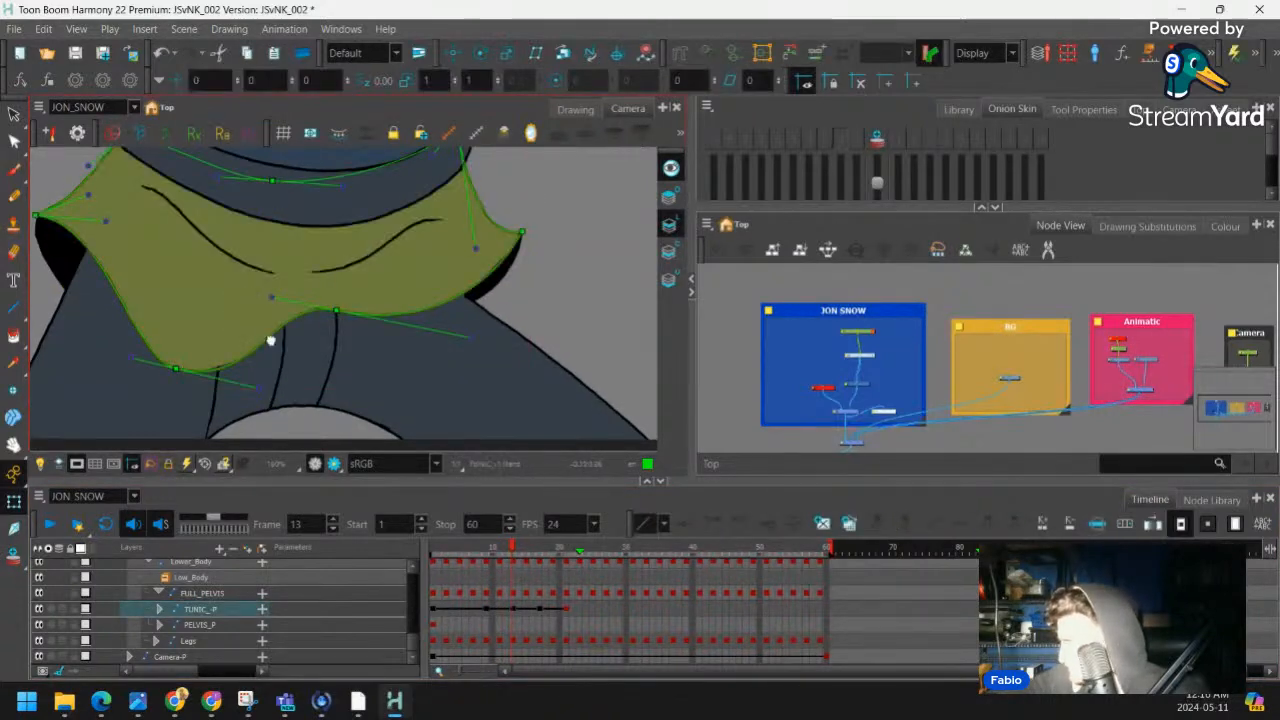
{"action": "left_click_drag", "start_coordinate": [269, 340], "coordinate": [297, 321]}
{"action": "left_click_drag", "start_coordinate": [208, 352], "coordinate": [243, 343]}
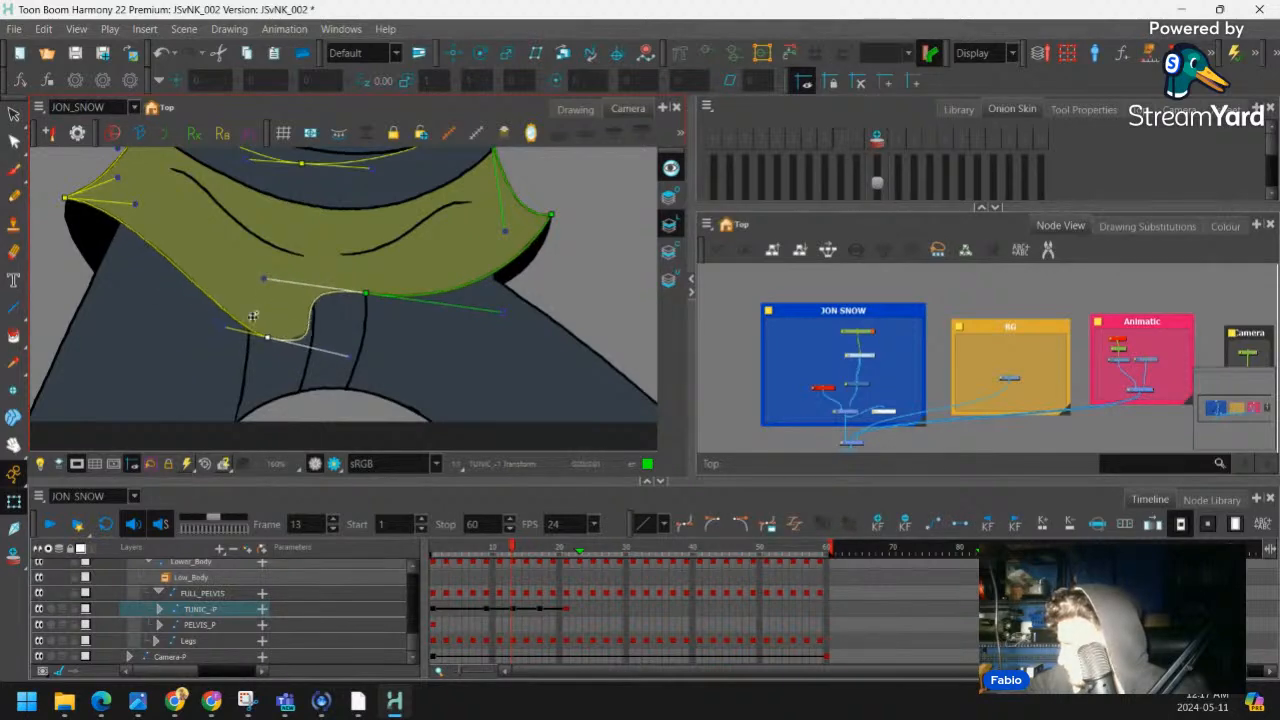
{"action": "left_click_drag", "start_coordinate": [228, 333], "coordinate": [263, 294]}
{"action": "left_click", "coordinate": [549, 283]}
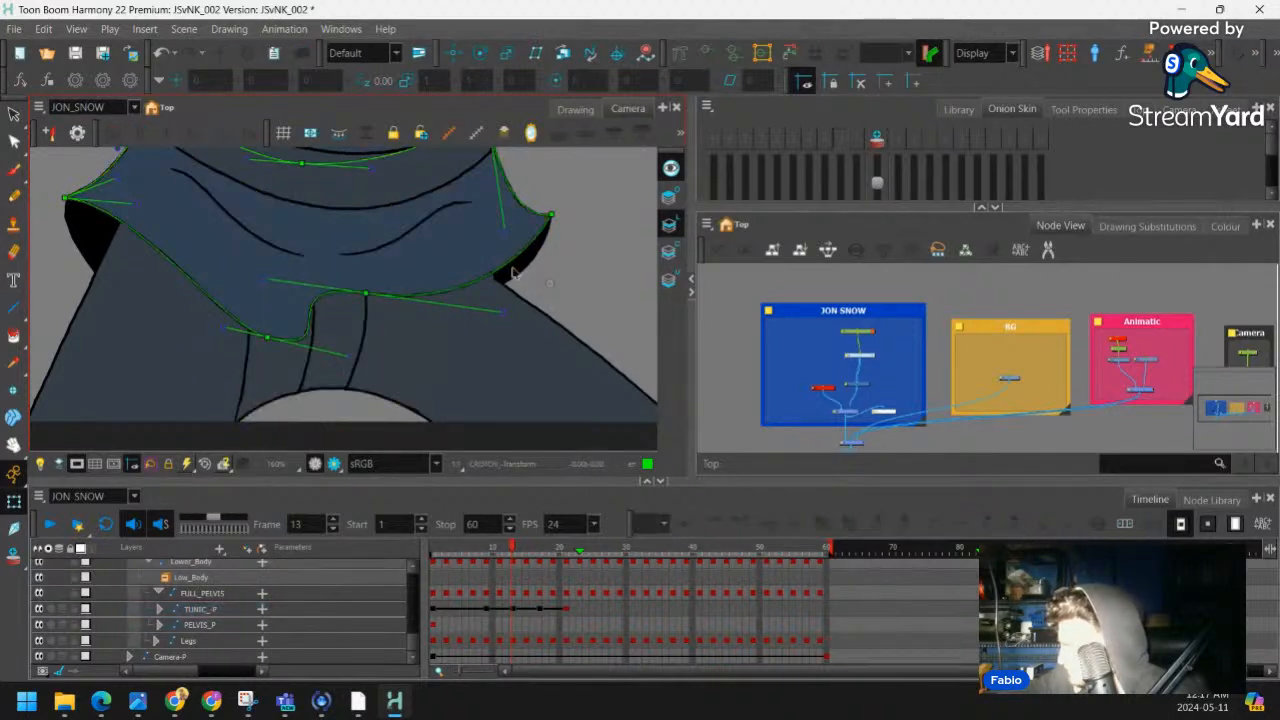
{"action": "left_click", "coordinate": [214, 334]}
{"action": "left_click", "coordinate": [547, 268]}
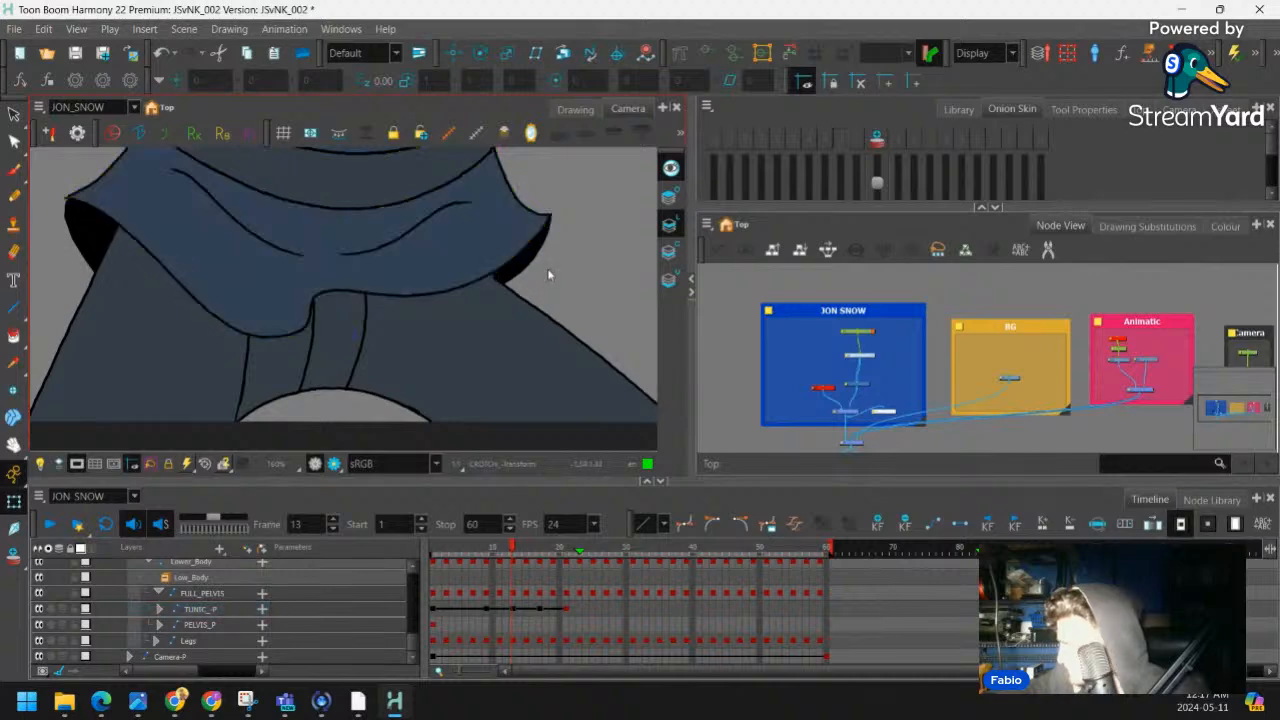
Scrub the tunic's motion from frame 13 to 21 and compare the hem on frame 21 with the frames from 6 onward
{"action": "key", "text": "1"}
{"action": "mouse_move", "coordinate": [513, 548]}
{"action": "left_mouse_down"}
{"action": "mouse_move", "coordinate": [486, 560]}
{"action": "mouse_move", "coordinate": [535, 565]}
{"action": "mouse_move", "coordinate": [506, 575]}
{"action": "mouse_move", "coordinate": [538, 568]}
{"action": "left_mouse_up"}
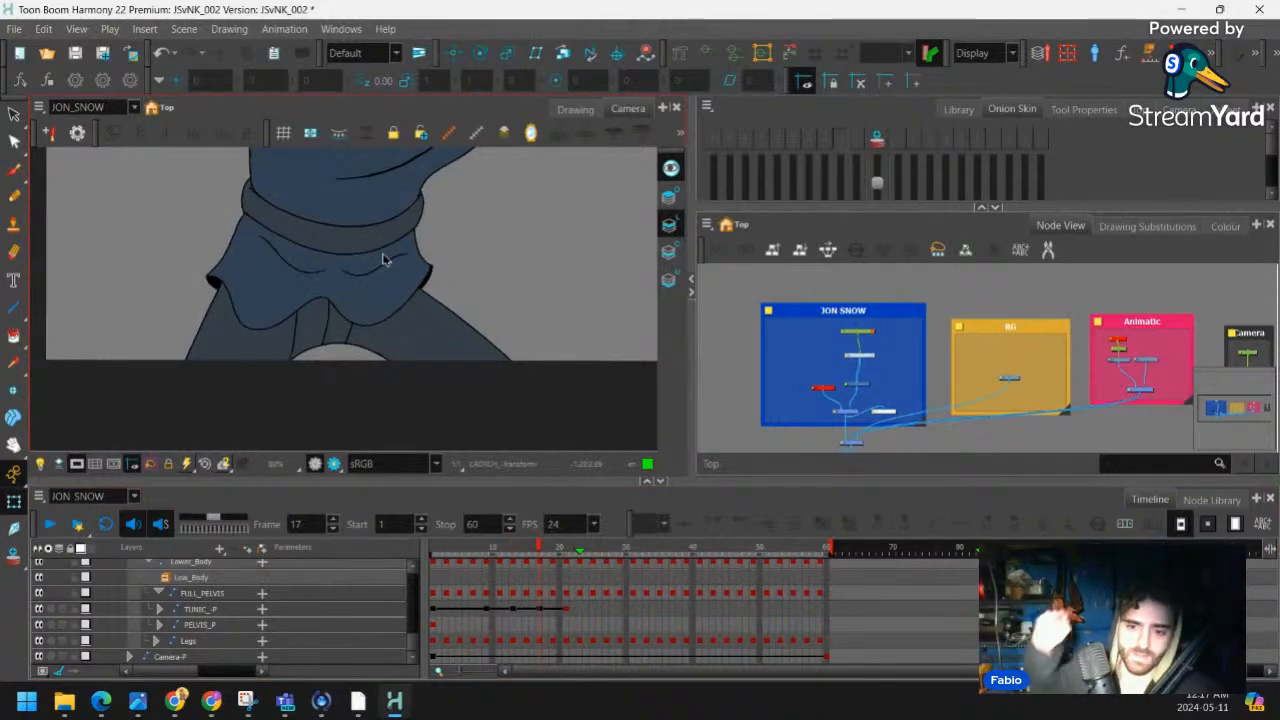
{"action": "mouse_move", "coordinate": [511, 567]}
{"action": "left_mouse_down"}
{"action": "mouse_move", "coordinate": [498, 585]}
{"action": "mouse_move", "coordinate": [568, 568]}
{"action": "mouse_move", "coordinate": [497, 586]}
{"action": "mouse_move", "coordinate": [556, 592]}
{"action": "left_mouse_up"}
{"action": "left_click", "coordinate": [566, 609]}
{"action": "left_click_drag", "start_coordinate": [386, 267], "coordinate": [411, 246]}
{"action": "key", "text": "2"}
{"action": "key", "text": "2"}
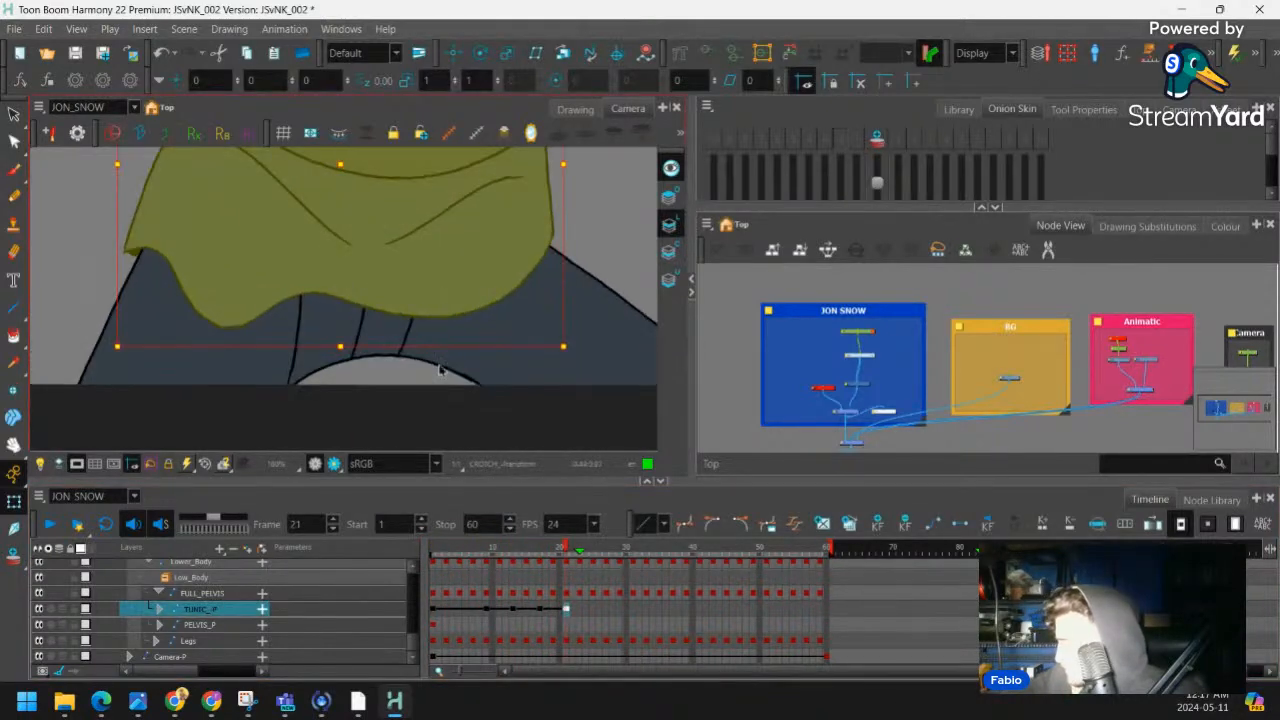
{"action": "left_click", "coordinate": [466, 609]}
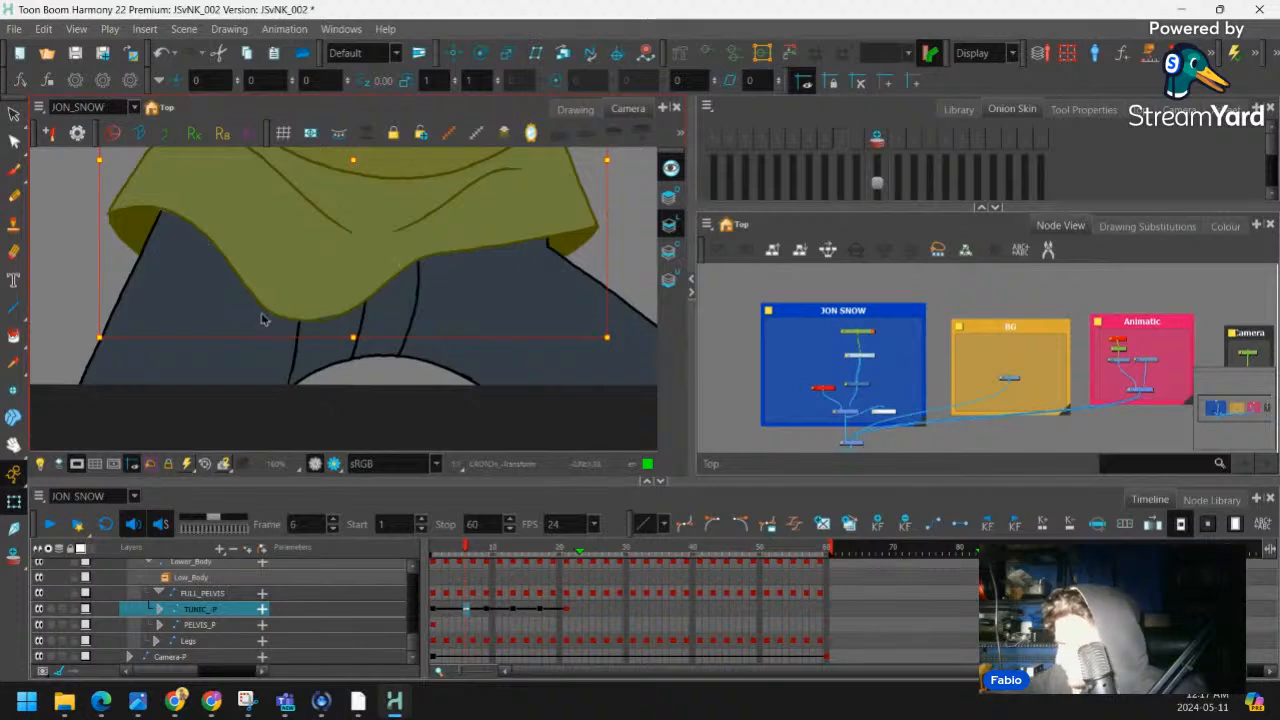
{"action": "left_click_drag", "start_coordinate": [466, 546], "coordinate": [560, 552]}
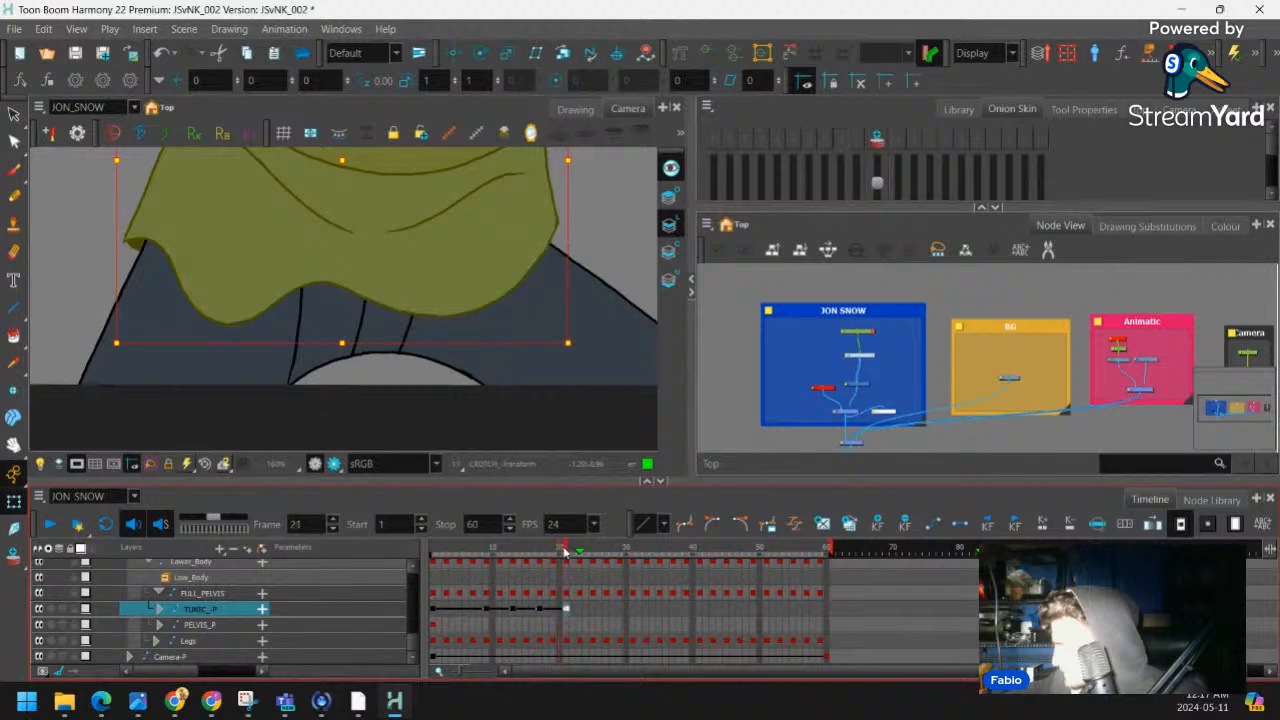
On frame 21, move the low point of the tunic hem's left wave outward and slightly up toward the left corner
{"action": "scroll", "coordinate": [283, 303], "scroll_direction": "up", "scroll_amount": 1}
{"action": "left_click", "coordinate": [283, 303]}
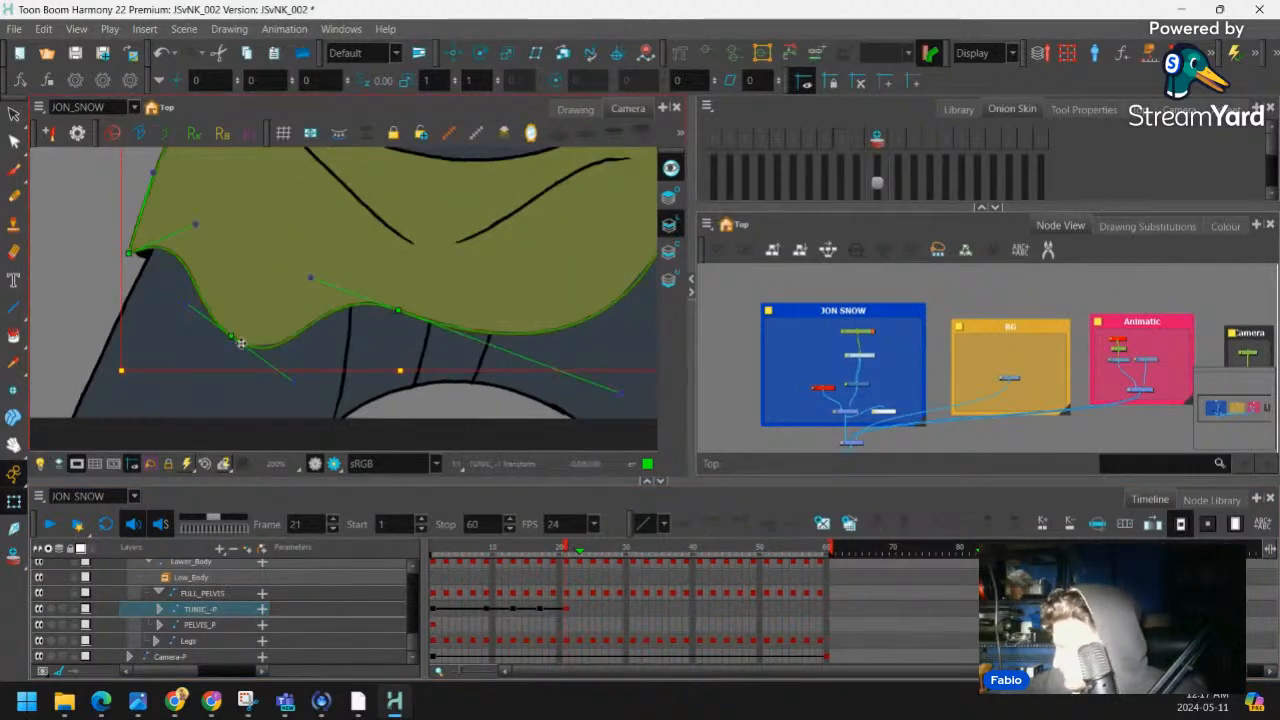
{"action": "left_click_drag", "start_coordinate": [233, 338], "coordinate": [149, 314]}
{"action": "key", "text": "Escape"}
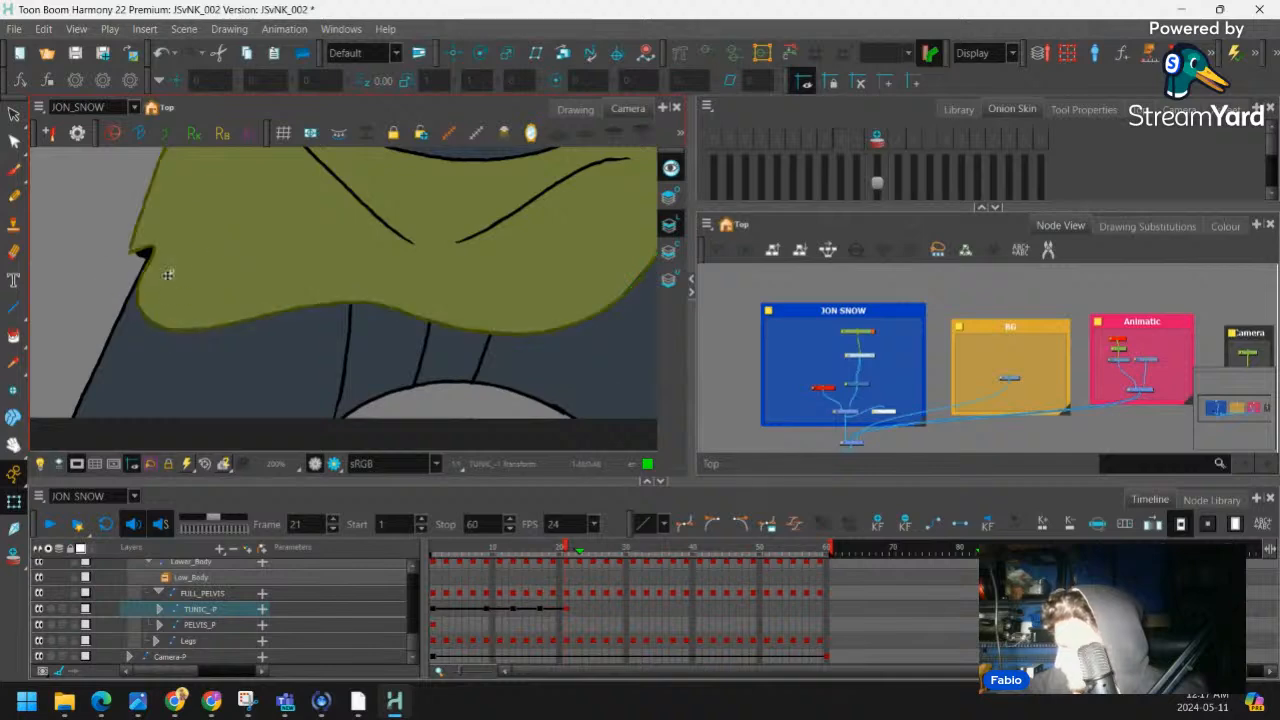
{"action": "key", "text": "1"}
{"action": "key", "text": "1"}
{"action": "key", "text": "1"}
{"action": "key", "text": "1"}
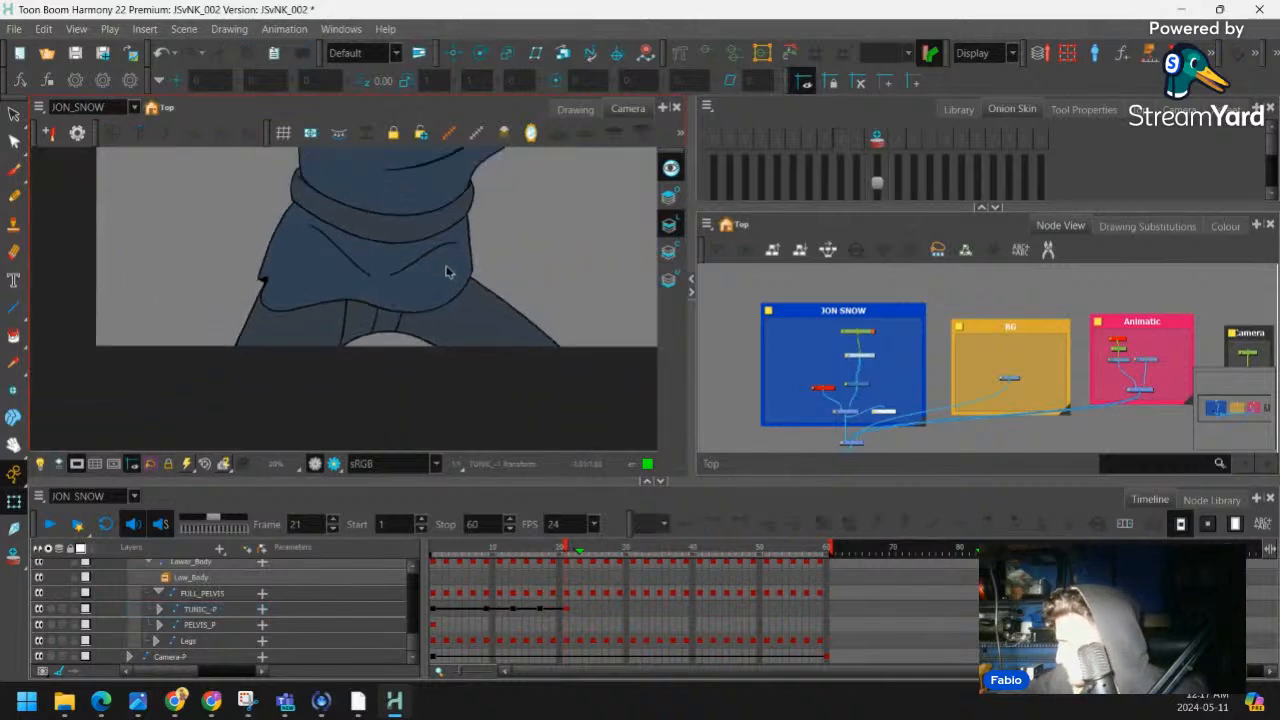
{"action": "left_click", "coordinate": [479, 577]}
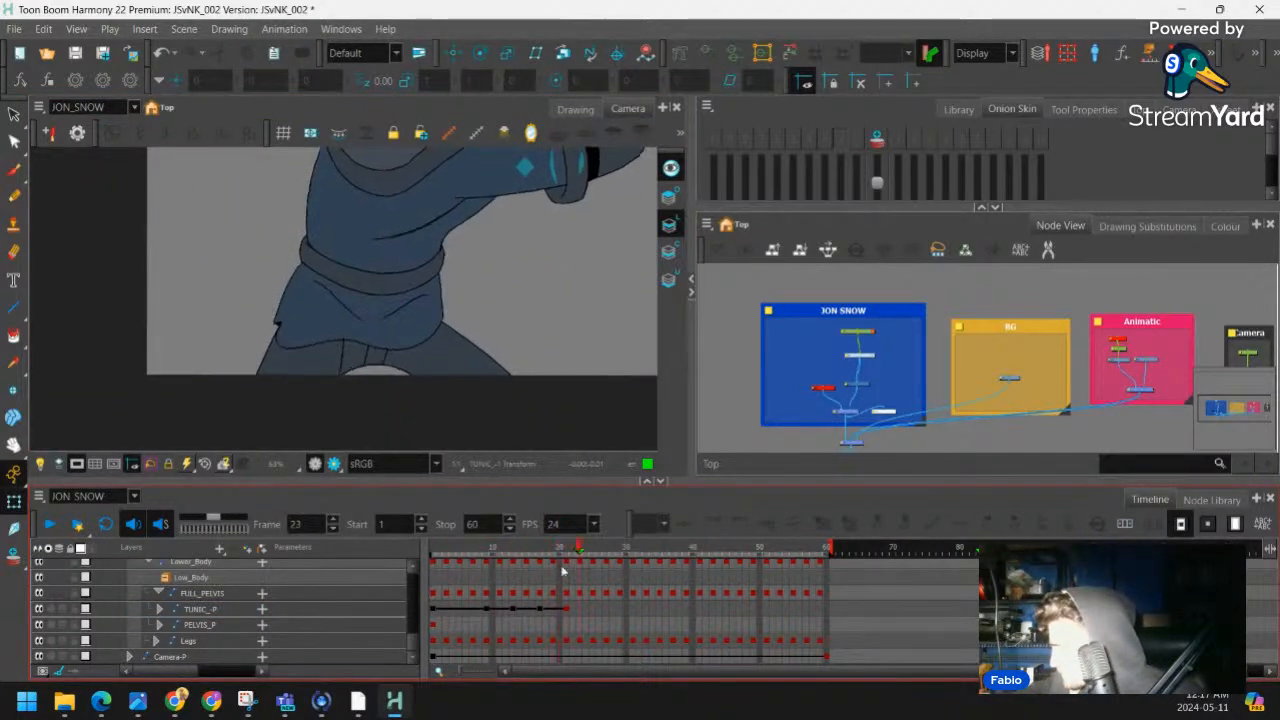
Add a tunic keyframe on frame 11, then scrub the tunic's motion back to frame 1
{"action": "left_click_drag", "start_coordinate": [503, 585], "coordinate": [535, 591]}
{"action": "left_click", "coordinate": [493, 610]}
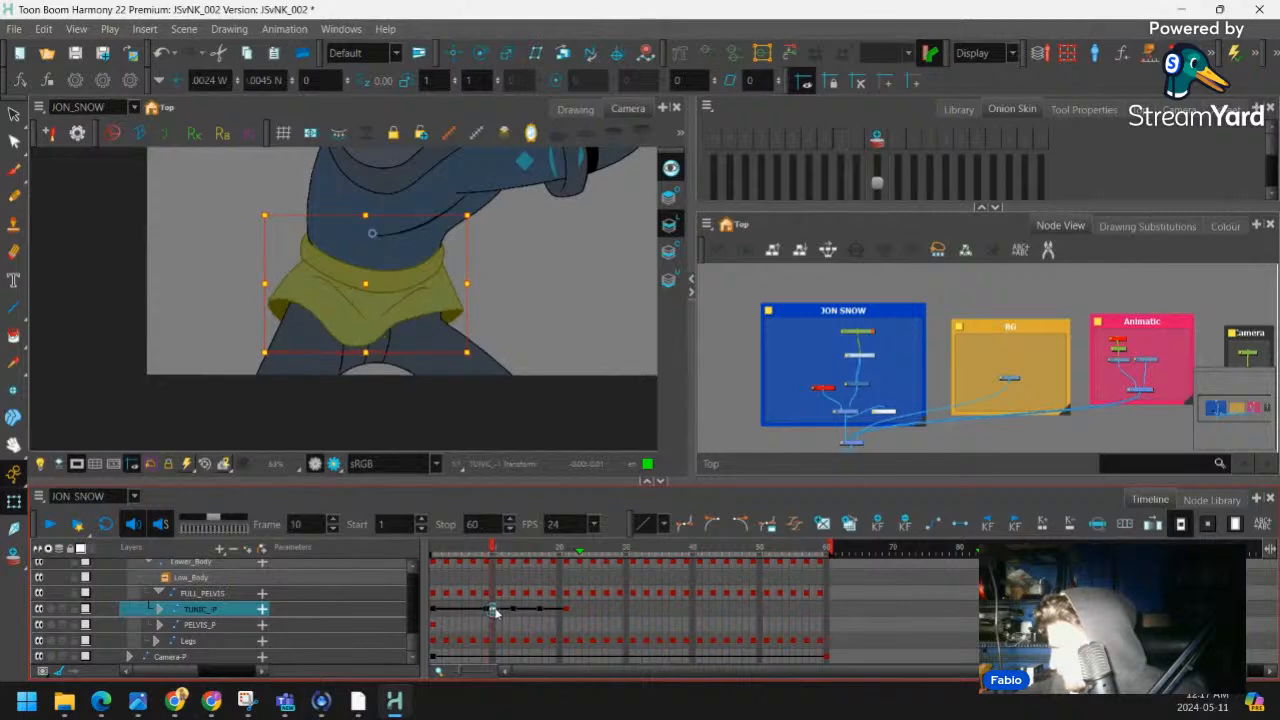
{"action": "left_click", "coordinate": [467, 609]}
{"action": "left_click_drag", "start_coordinate": [467, 547], "coordinate": [432, 548]}
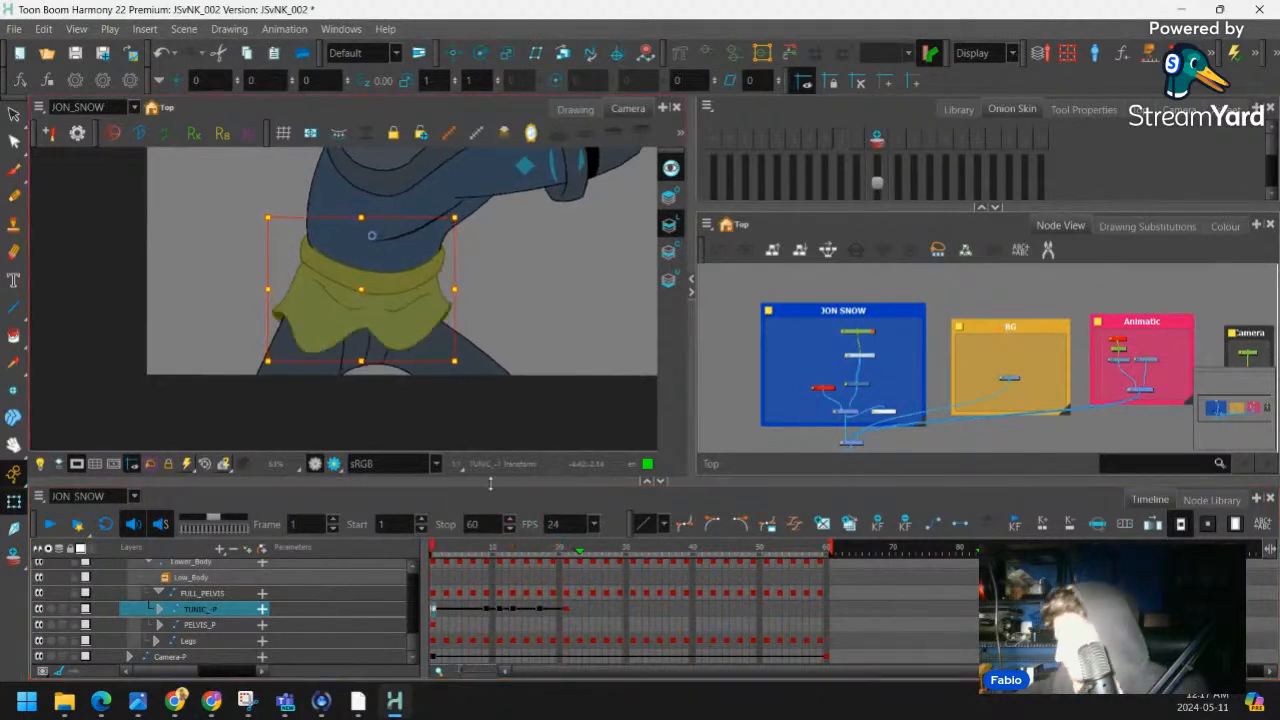
Play the full 60-frame animation with the whole upper body and sword in view to examine the tunic's motion
{"action": "key", "text": "1"}
{"action": "key", "text": "1"}
{"action": "key", "text": "1"}
{"action": "key", "text": "shift+Return"}
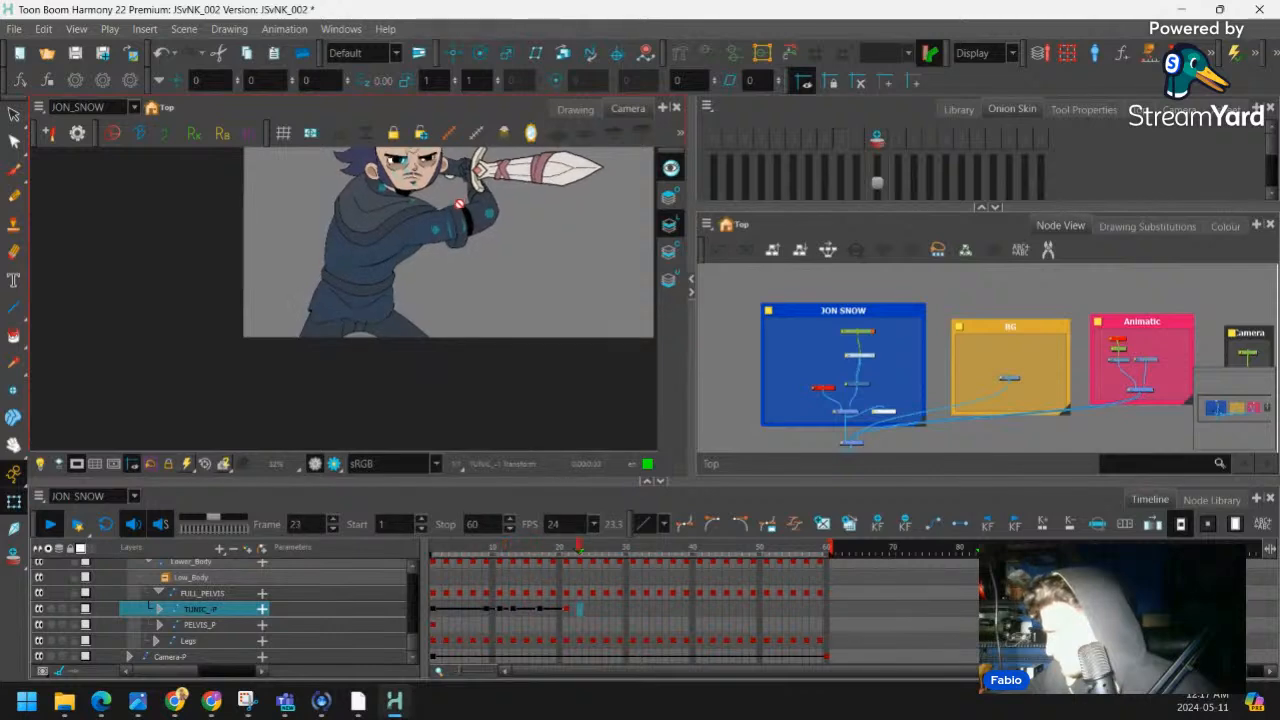
{"action": "left_click", "coordinate": [50, 525]}
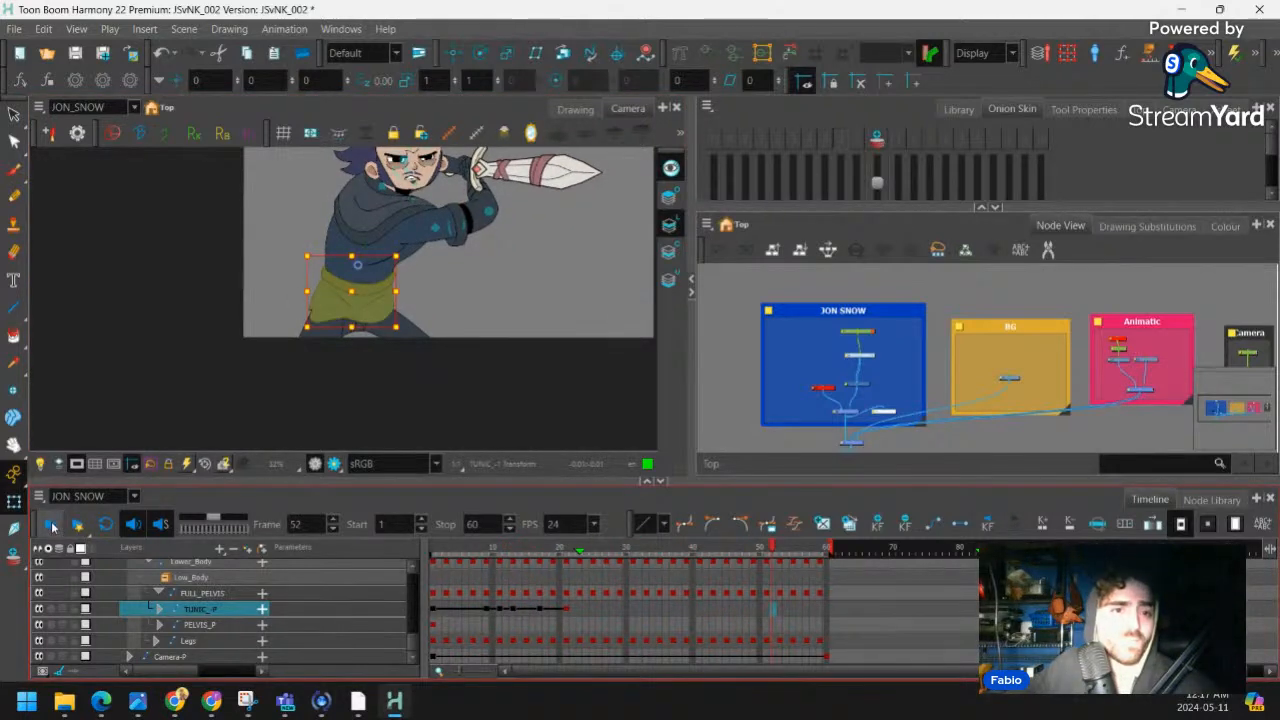
Set the playback range to stop at frame 24 with the tunic in close view
{"action": "key", "text": "2"}
{"action": "key", "text": "2"}
{"action": "key", "text": "2"}
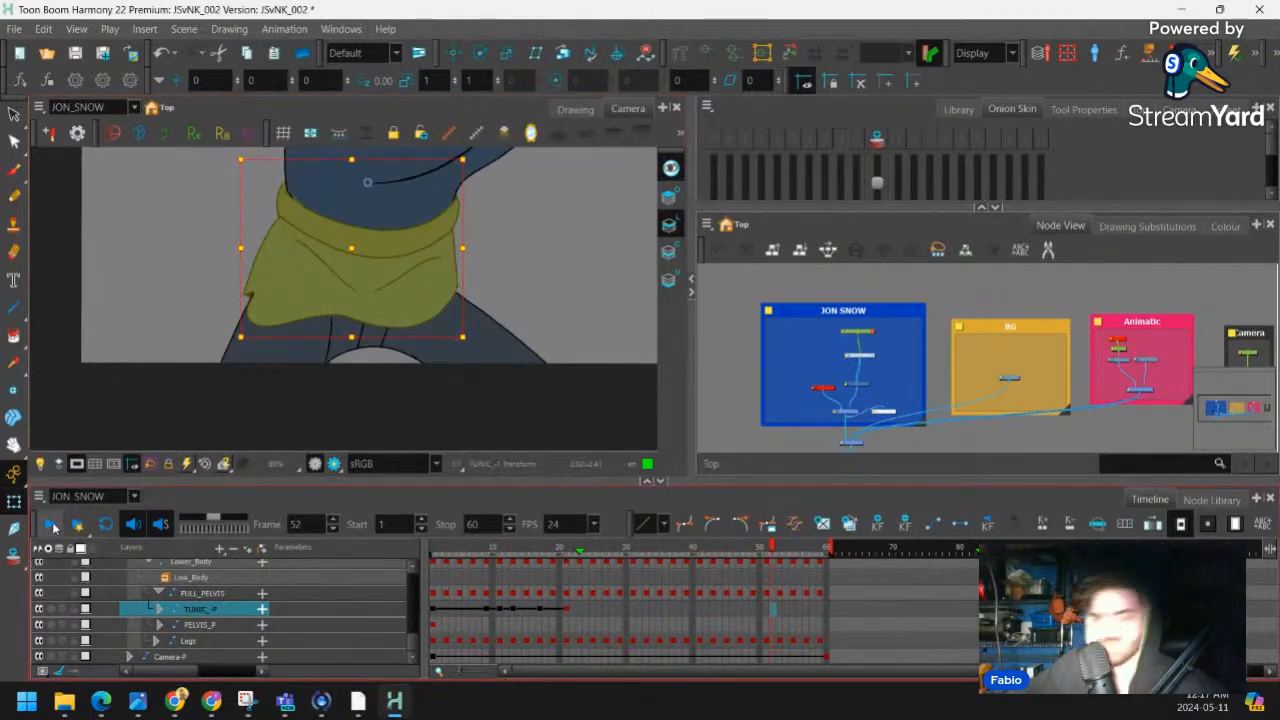
{"action": "left_click", "coordinate": [53, 523]}
{"action": "left_click", "coordinate": [586, 607]}
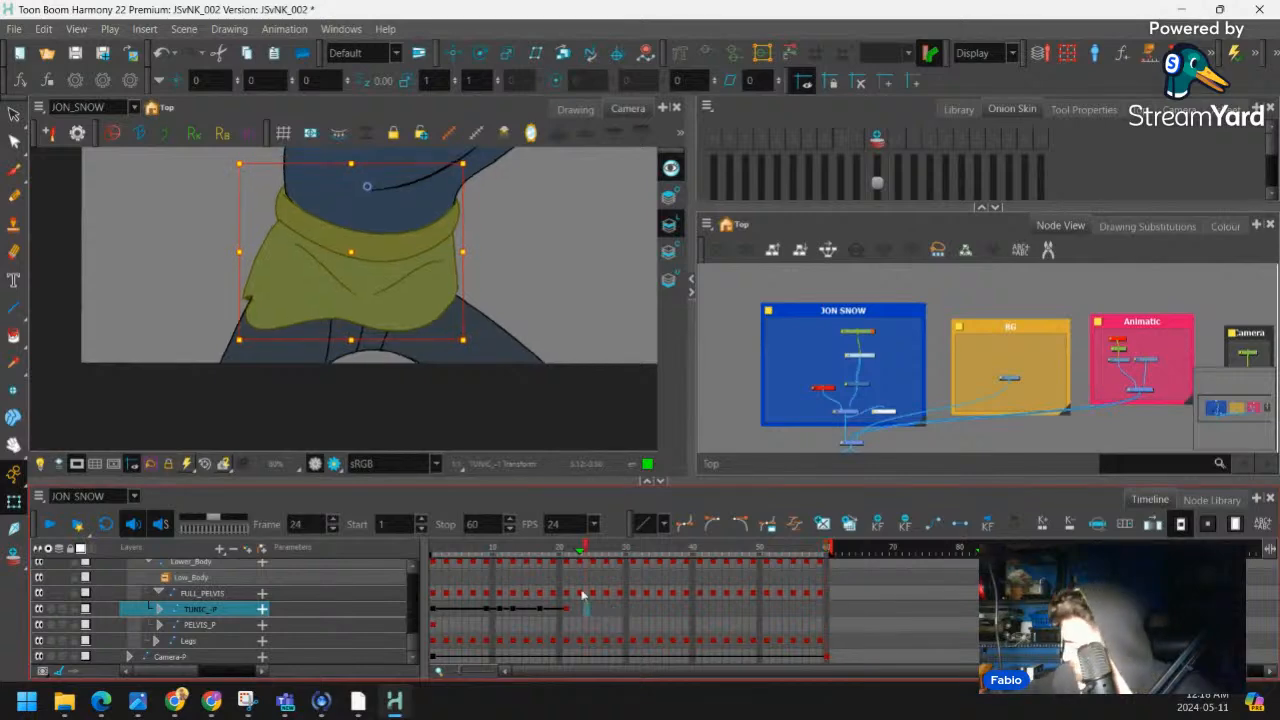
{"action": "left_click", "coordinate": [452, 530]}
Play the tunic's motion over frames 1 to 24 repeatedly and return to frame 1
{"action": "left_click", "coordinate": [50, 523]}
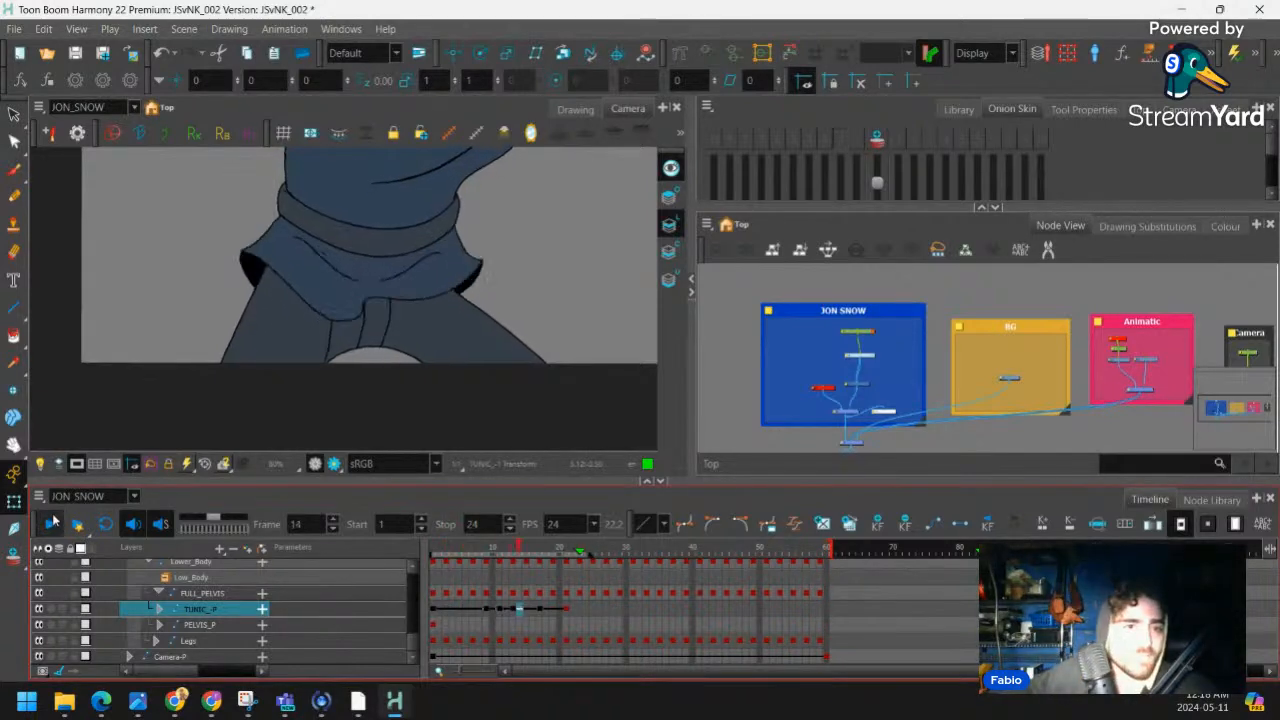
{"action": "left_click", "coordinate": [51, 523]}
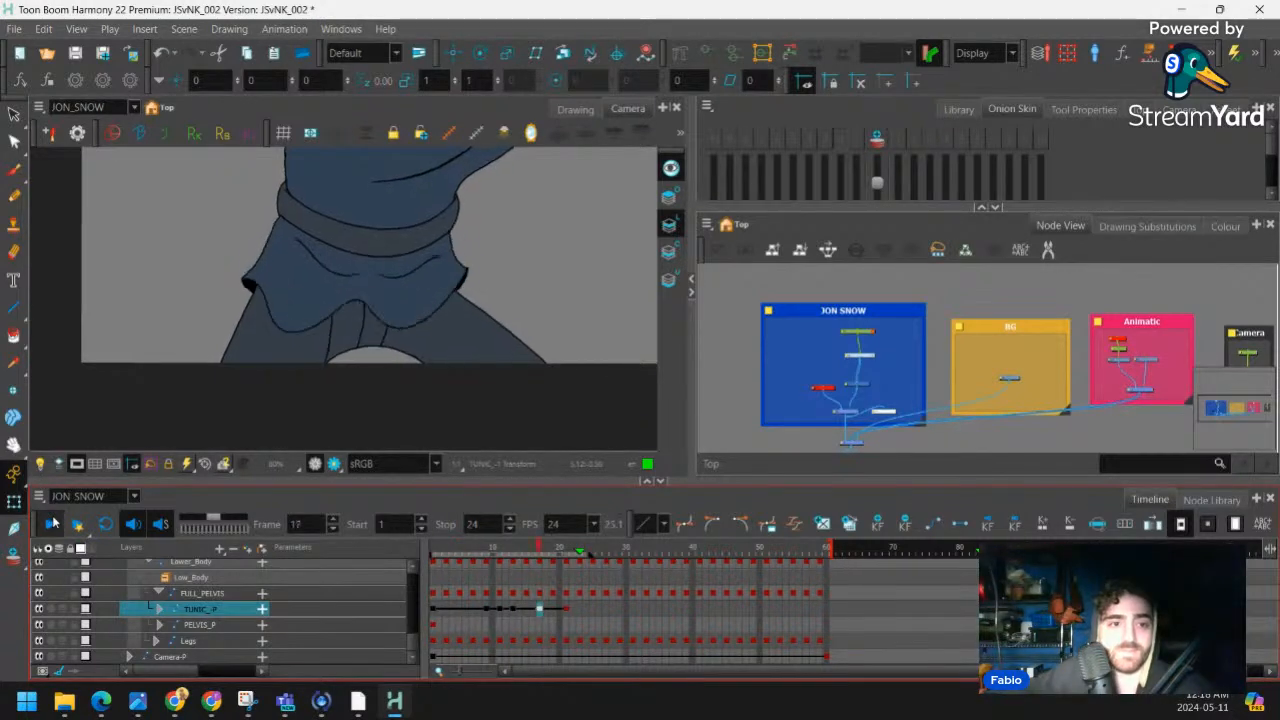
{"action": "left_click", "coordinate": [52, 524]}
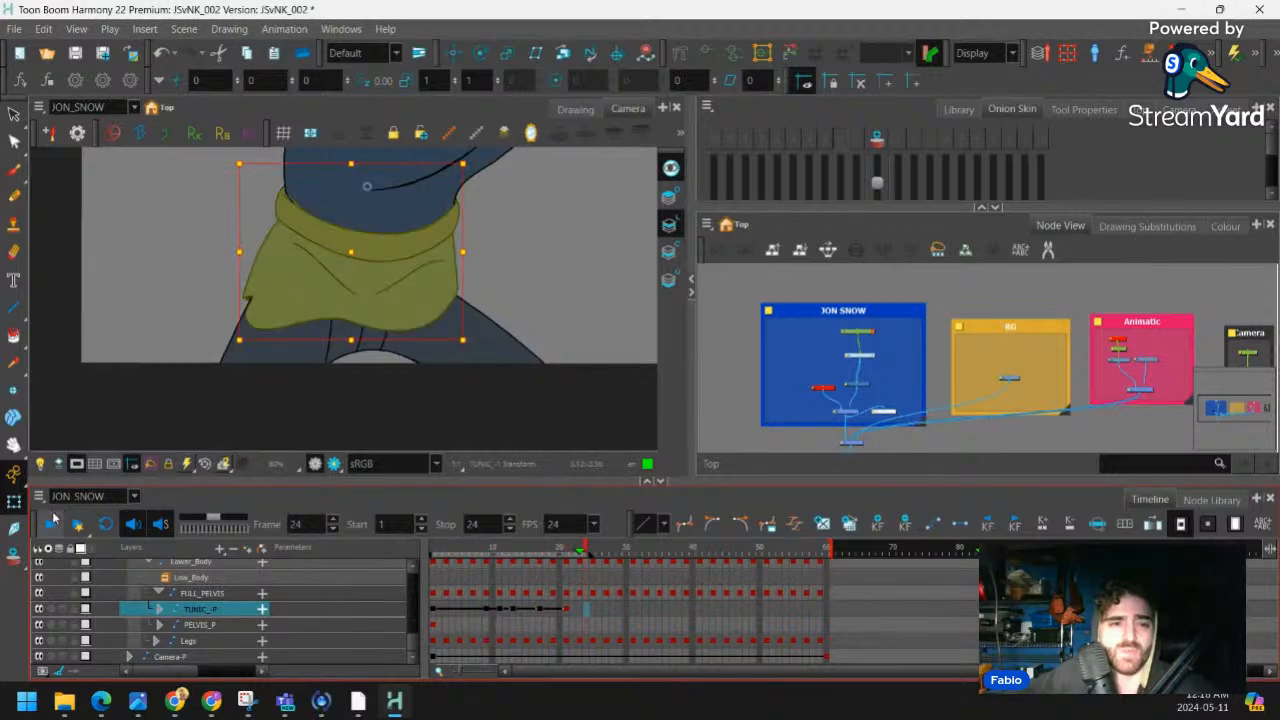
{"action": "left_click", "coordinate": [54, 515]}
{"action": "left_click", "coordinate": [54, 515]}
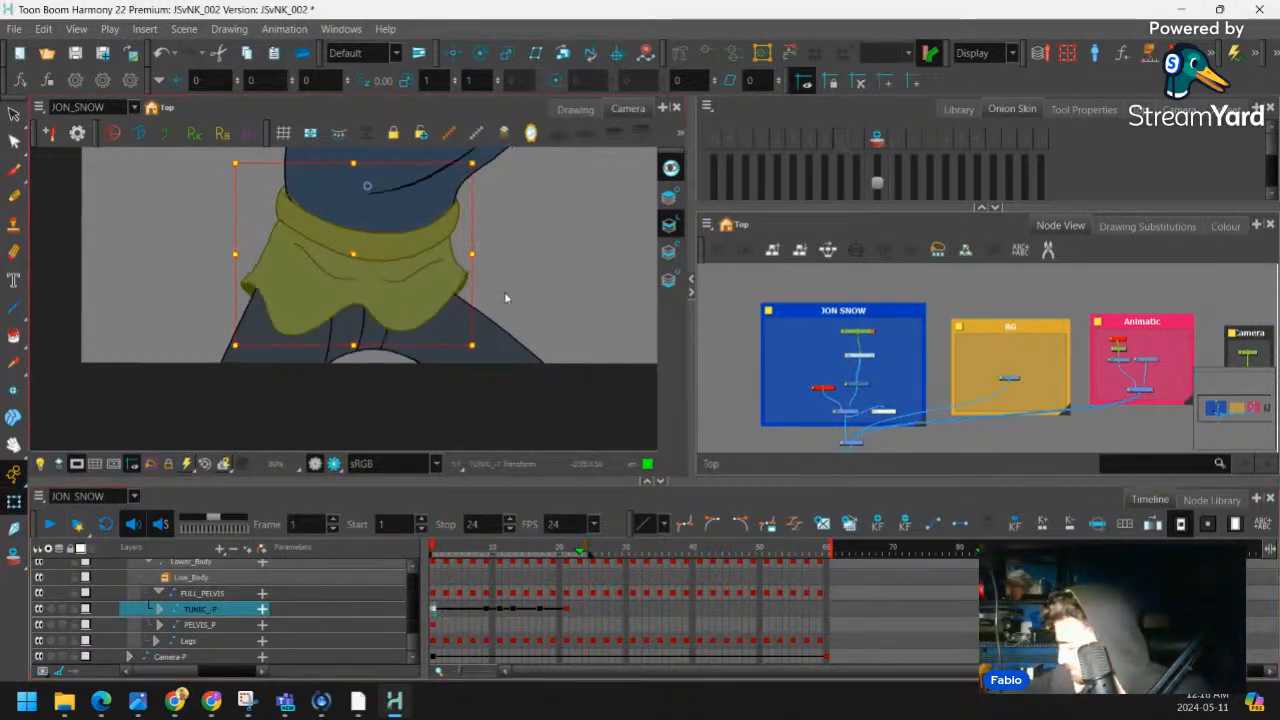
Scrub the tunic's motion from frame 1 to 22 and compare the hem poses on frames 1 and 9
{"action": "left_click", "coordinate": [438, 558]}
{"action": "left_click_drag", "start_coordinate": [438, 558], "coordinate": [572, 558]}
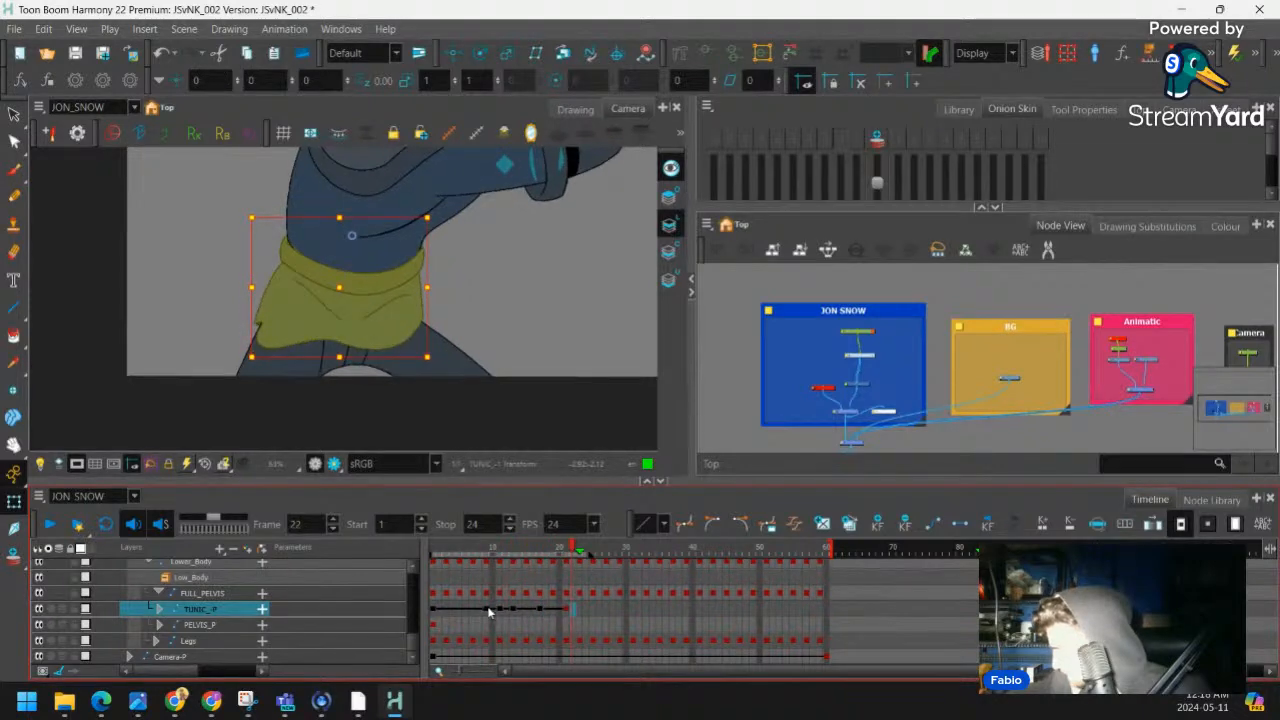
{"action": "left_click", "coordinate": [490, 609]}
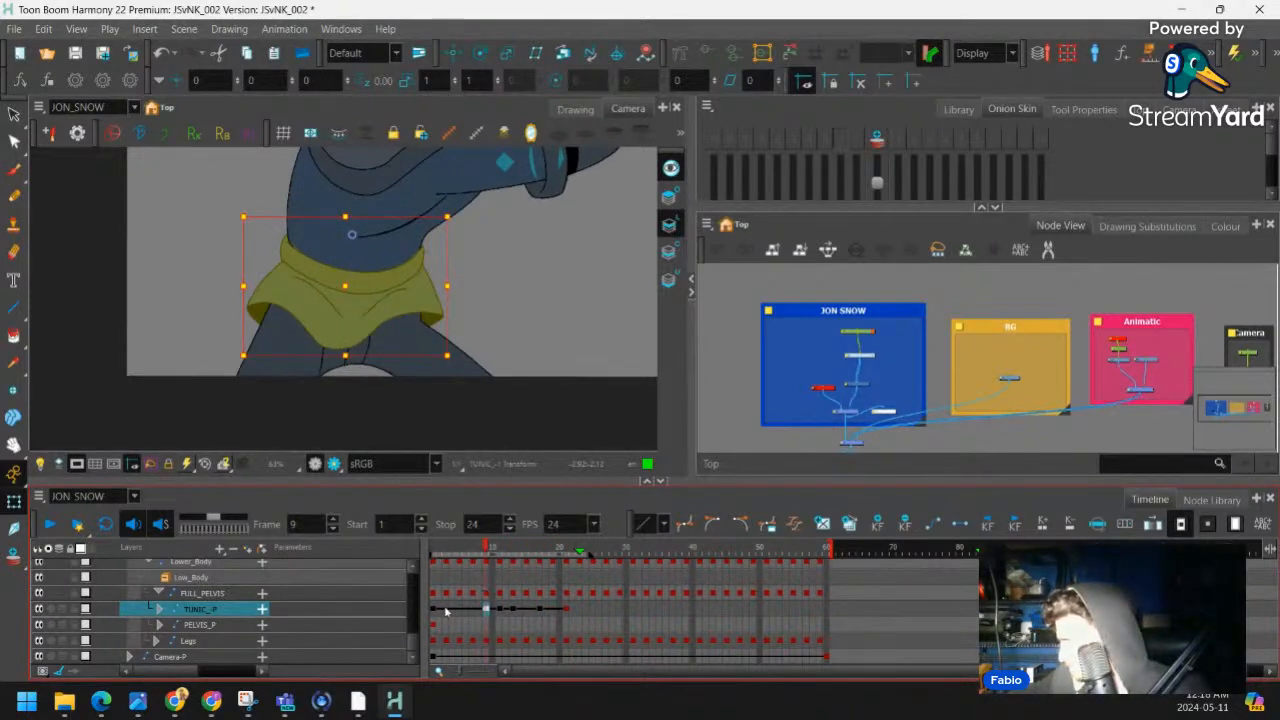
{"action": "left_click", "coordinate": [431, 609]}
{"action": "left_click_drag", "start_coordinate": [446, 558], "coordinate": [580, 556]}
{"action": "left_click", "coordinate": [434, 611]}
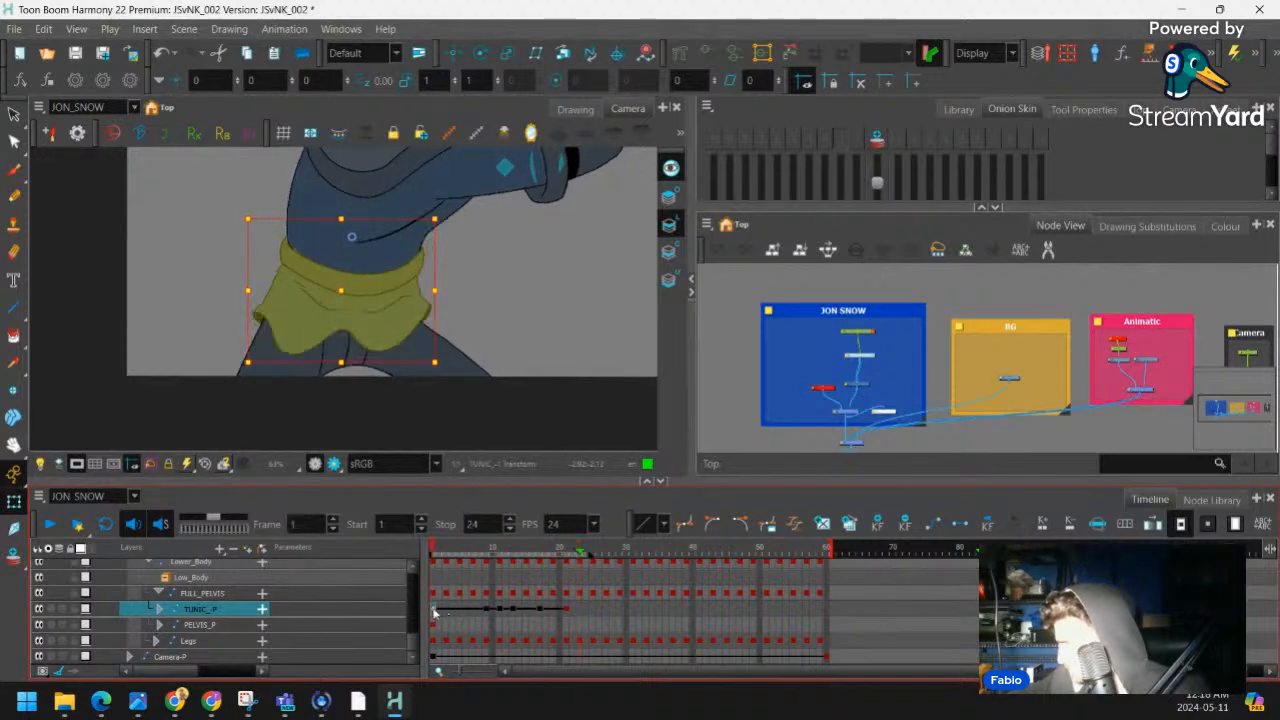
{"action": "left_click", "coordinate": [489, 610]}
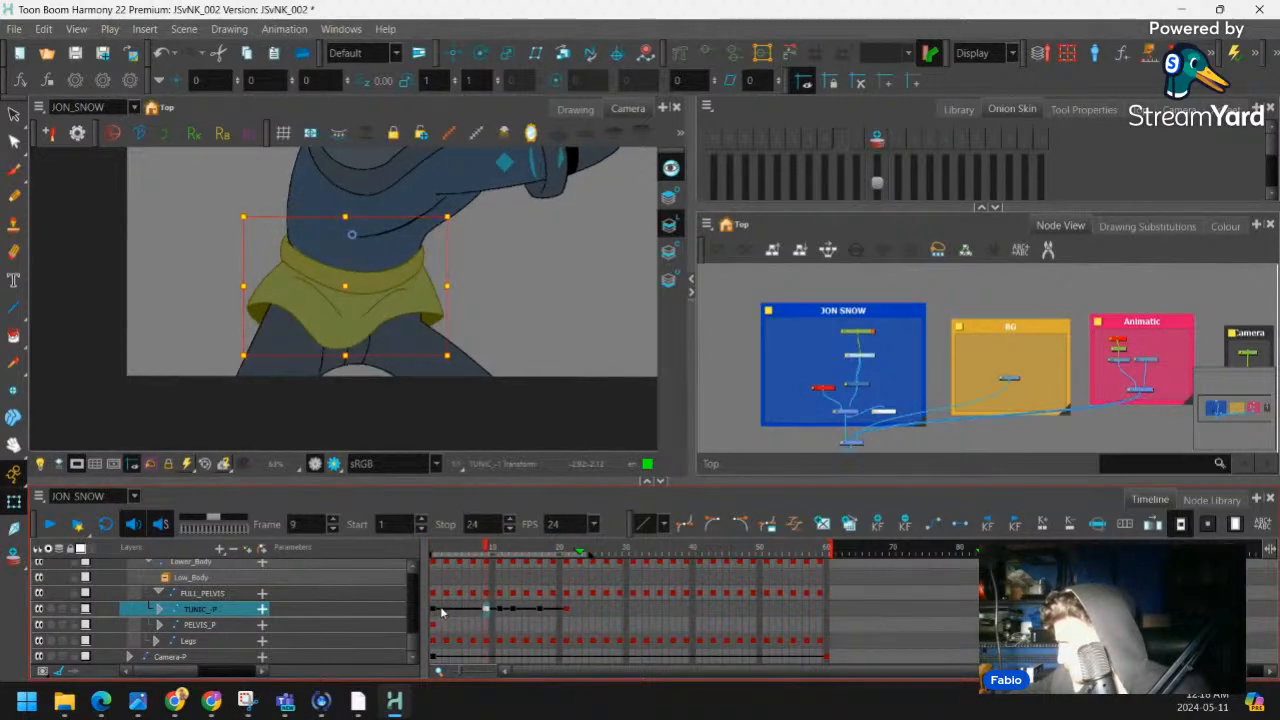
Try repeating the tunic's keyframes from frames 1 to 21 starting at frame 23, and play the motion up to frame 45
{"action": "left_click_drag", "start_coordinate": [442, 611], "coordinate": [498, 611]}
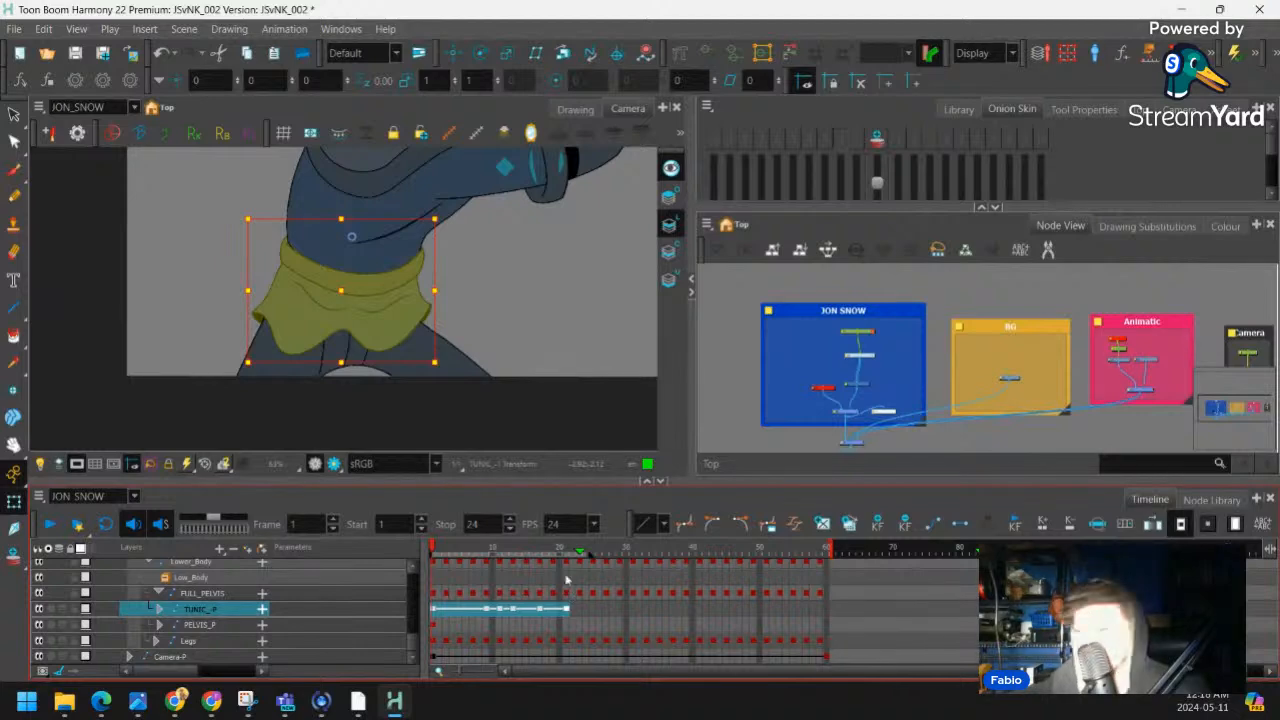
{"action": "left_click", "coordinate": [579, 610]}
{"action": "key", "text": "ctrl+v"}
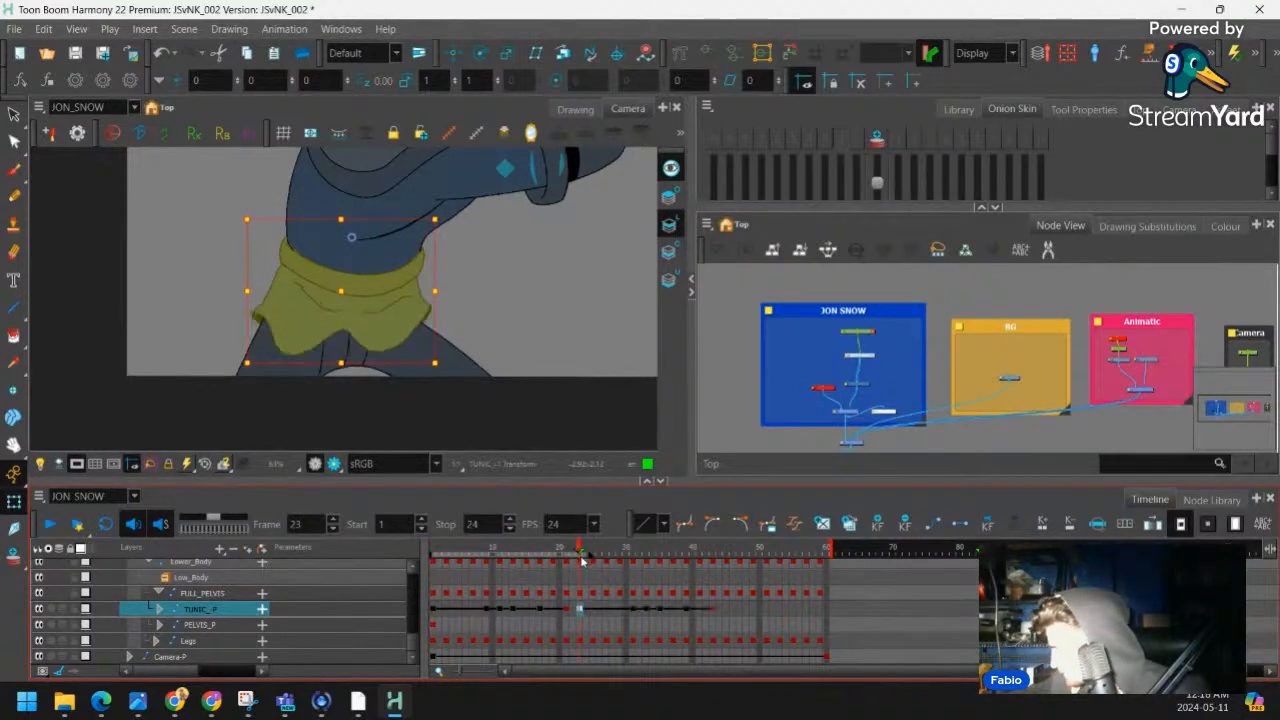
{"action": "left_click_drag", "start_coordinate": [582, 555], "coordinate": [241, 533]}
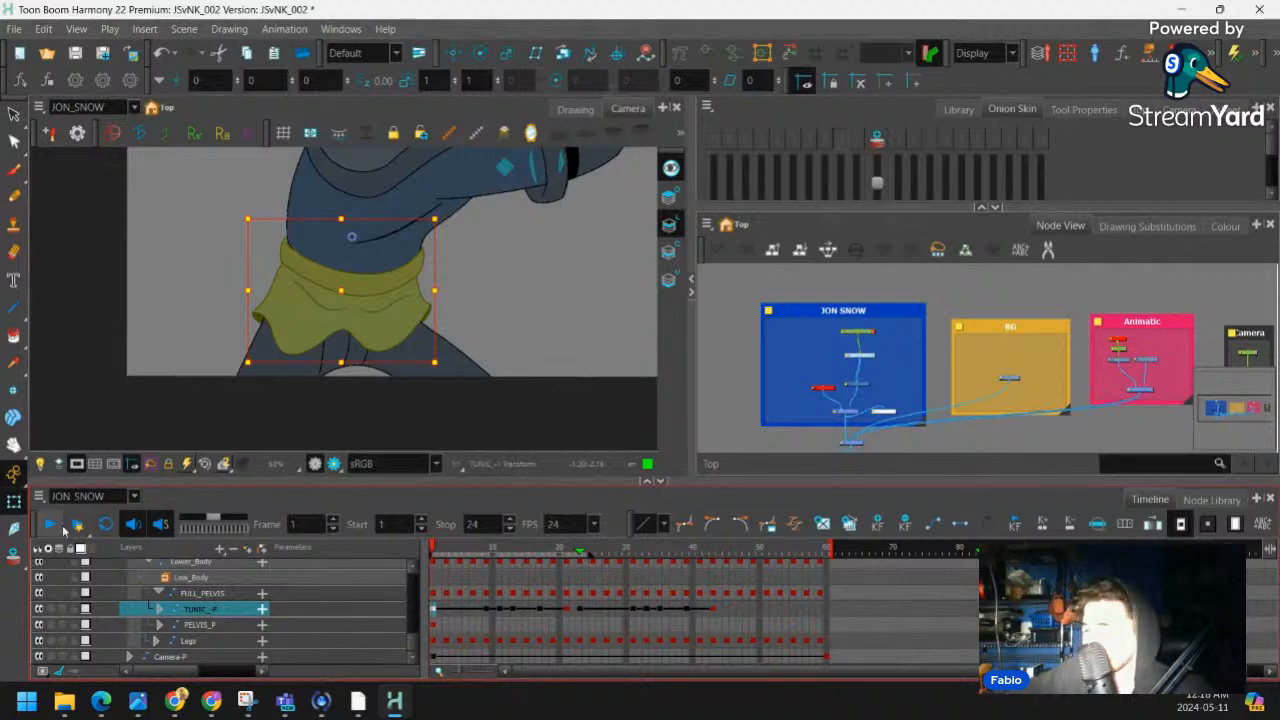
{"action": "left_click", "coordinate": [50, 524]}
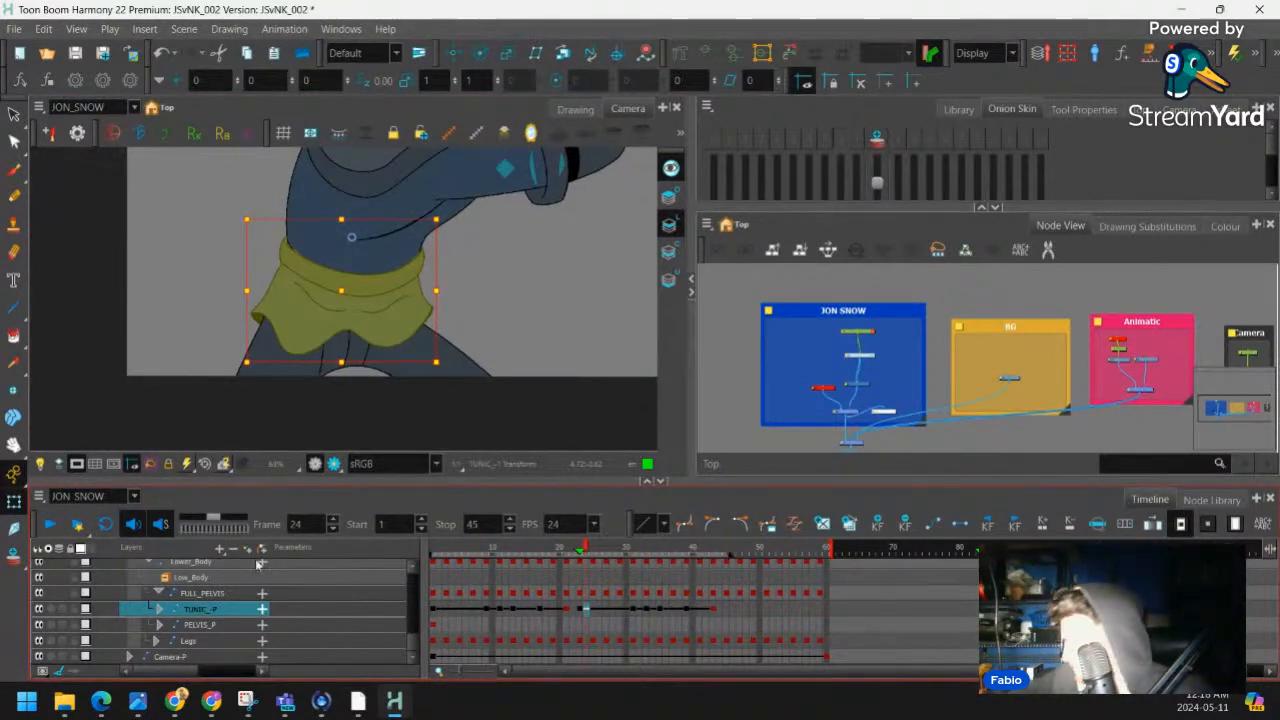
{"action": "left_click", "coordinate": [50, 524]}
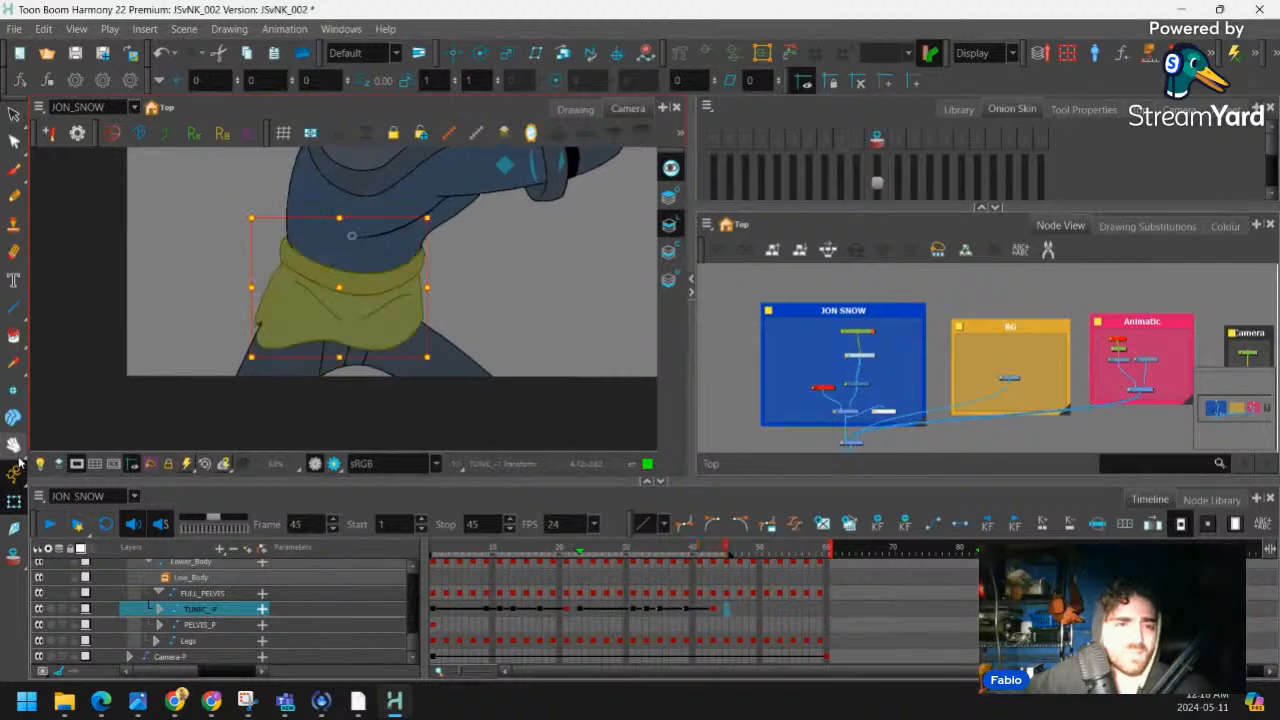
{"action": "left_click", "coordinate": [50, 524]}
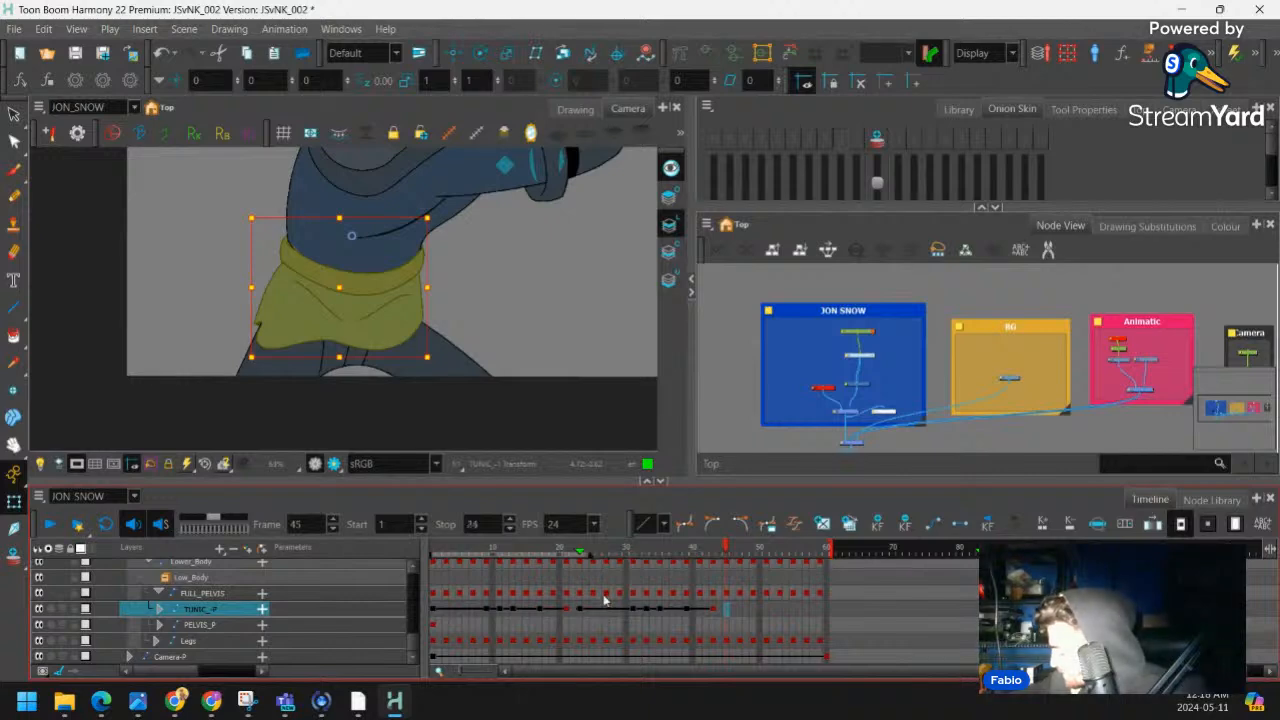
Copy the tunic's frame 9 keyframe to frame 29, eight frames after the keyframe on frame 21
{"action": "left_click", "coordinate": [565, 610]}
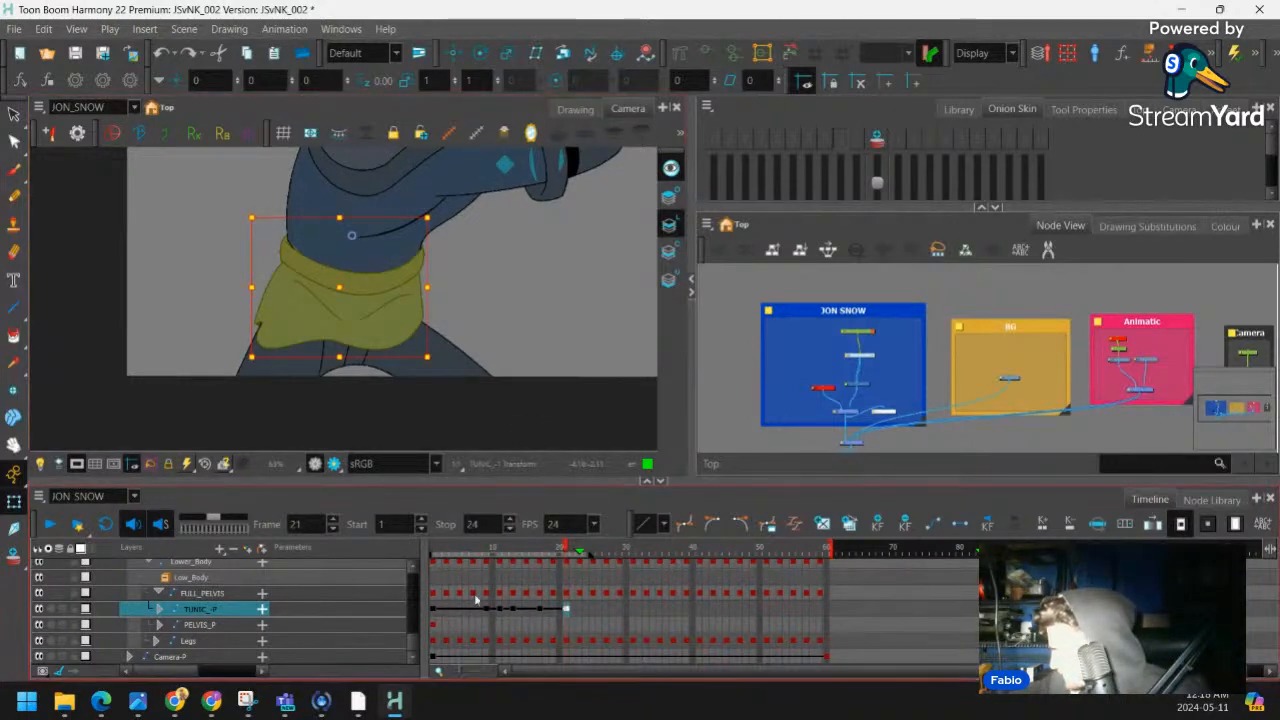
{"action": "left_click", "coordinate": [435, 610]}
{"action": "left_click", "coordinate": [491, 609]}
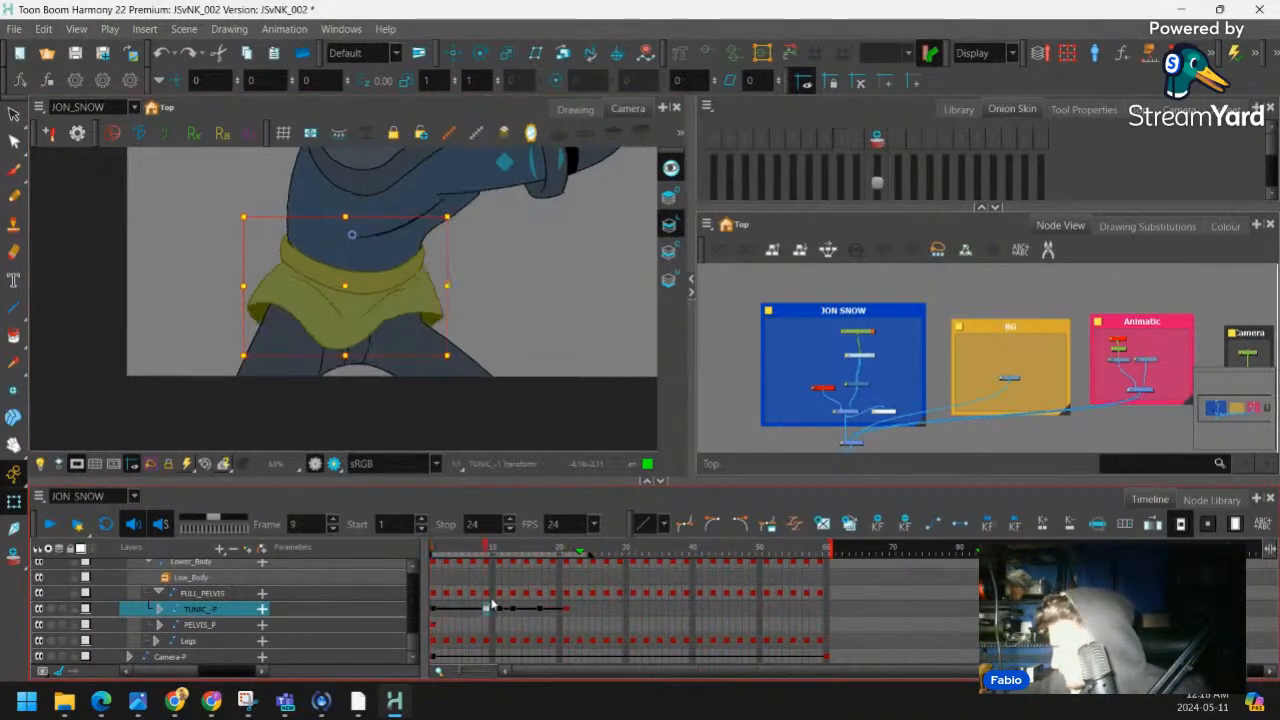
{"action": "left_click", "coordinate": [566, 609]}
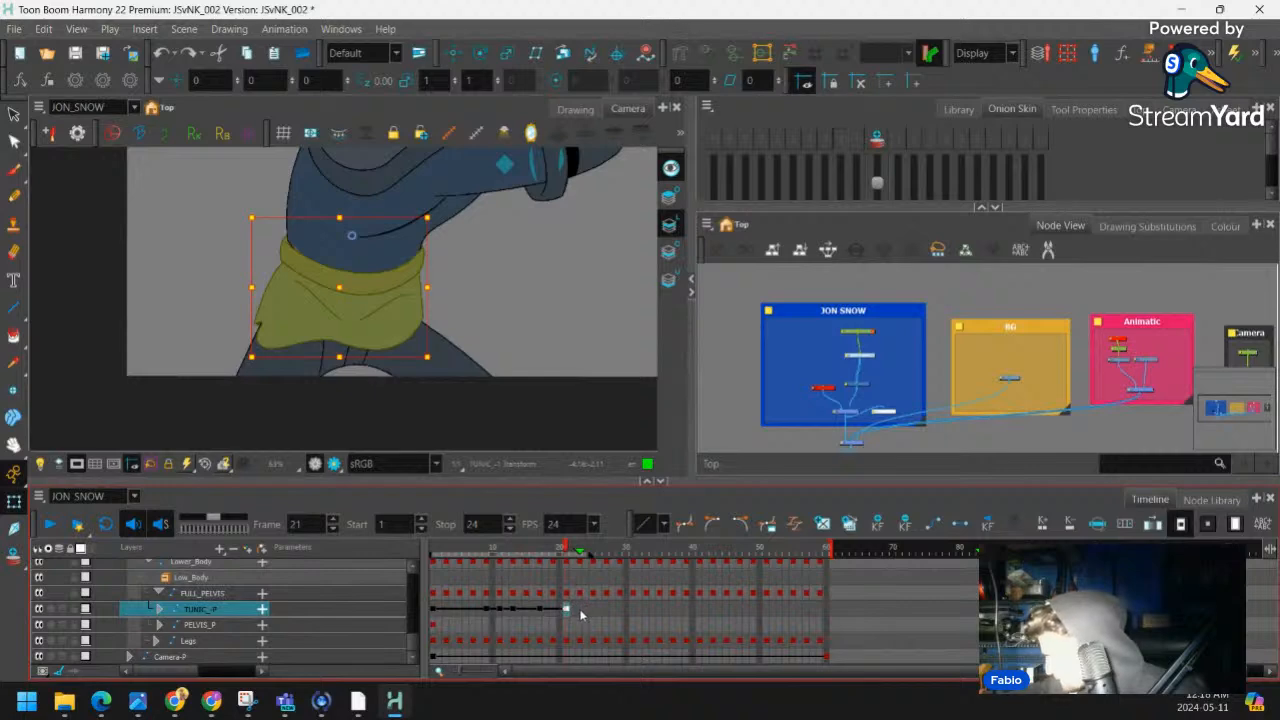
{"action": "left_click", "coordinate": [580, 610]}
{"action": "left_click", "coordinate": [593, 609]}
{"action": "left_click", "coordinate": [607, 609]}
{"action": "left_click", "coordinate": [620, 606]}
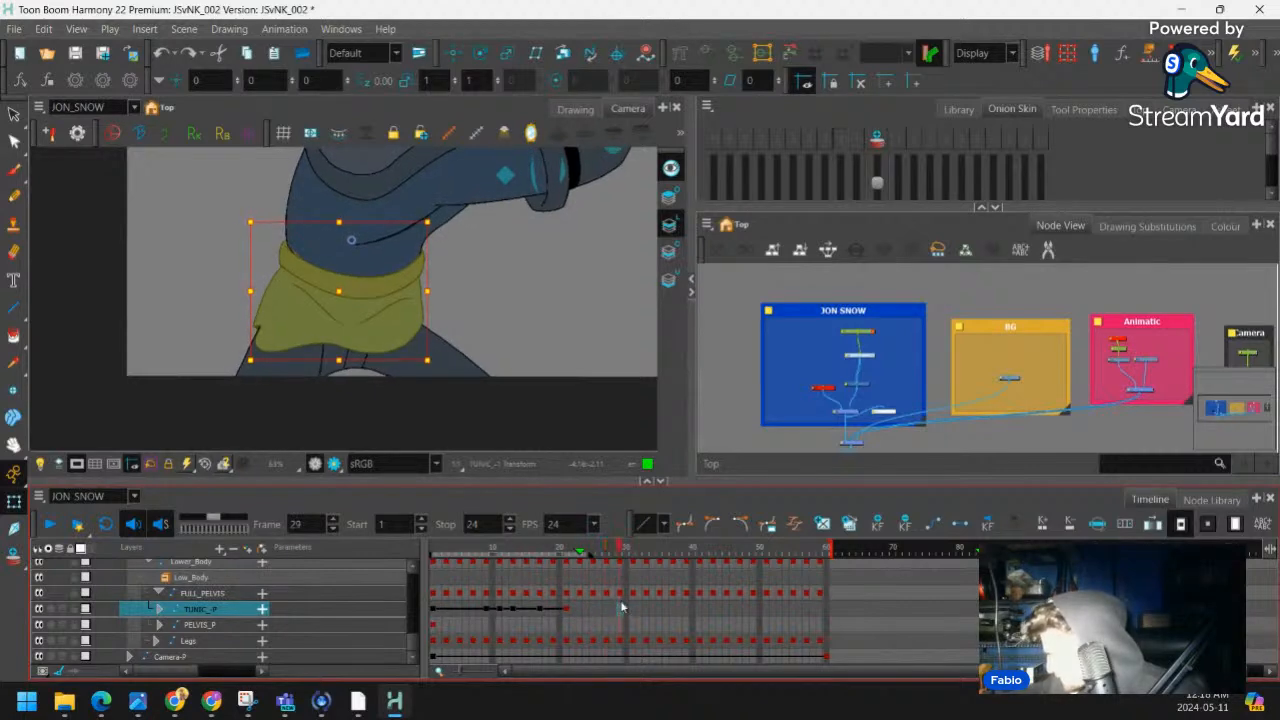
{"action": "key", "text": "ctrl+v"}
{"action": "mouse_move", "coordinate": [616, 550]}
{"action": "left_mouse_down"}
{"action": "mouse_move", "coordinate": [511, 580]}
{"action": "mouse_move", "coordinate": [645, 572]}
{"action": "left_mouse_up"}
Repeat the tunic's keyframes from frames 9 to 21 on frames 29 to 41 and scrub the copied motion
{"action": "left_click", "coordinate": [489, 610]}
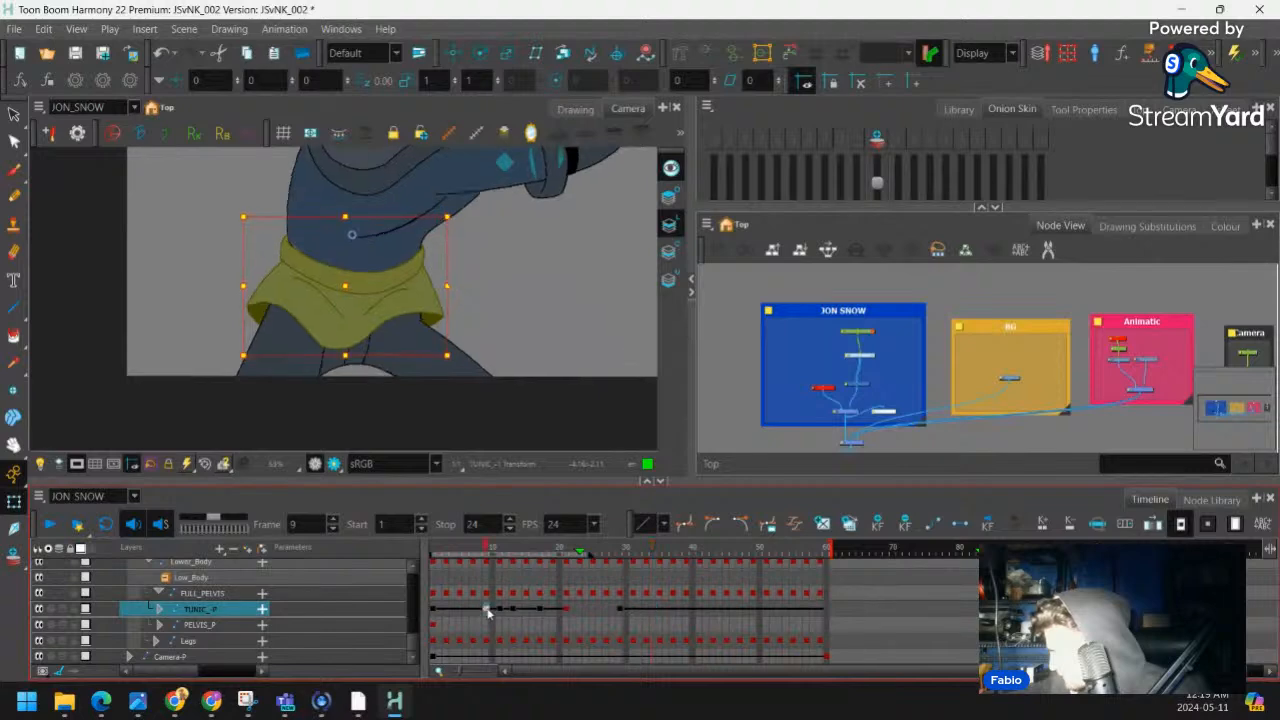
{"action": "left_click", "coordinate": [620, 609]}
{"action": "mouse_move", "coordinate": [622, 550]}
{"action": "left_mouse_down"}
{"action": "mouse_move", "coordinate": [707, 546]}
{"action": "mouse_move", "coordinate": [470, 599]}
{"action": "mouse_move", "coordinate": [653, 588]}
{"action": "left_mouse_up"}
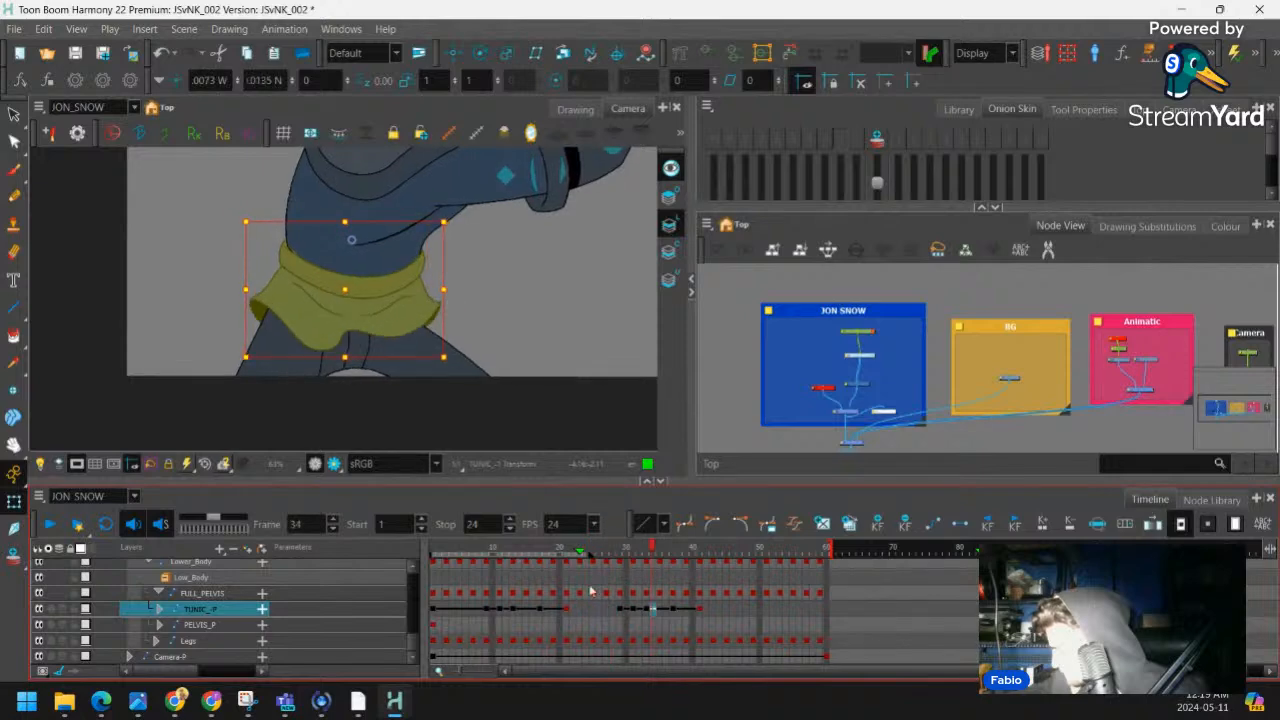
Make the tunic interpolate from frame 21 to the keyframe on frame 29, and go to frame 25
{"action": "left_click", "coordinate": [566, 608]}
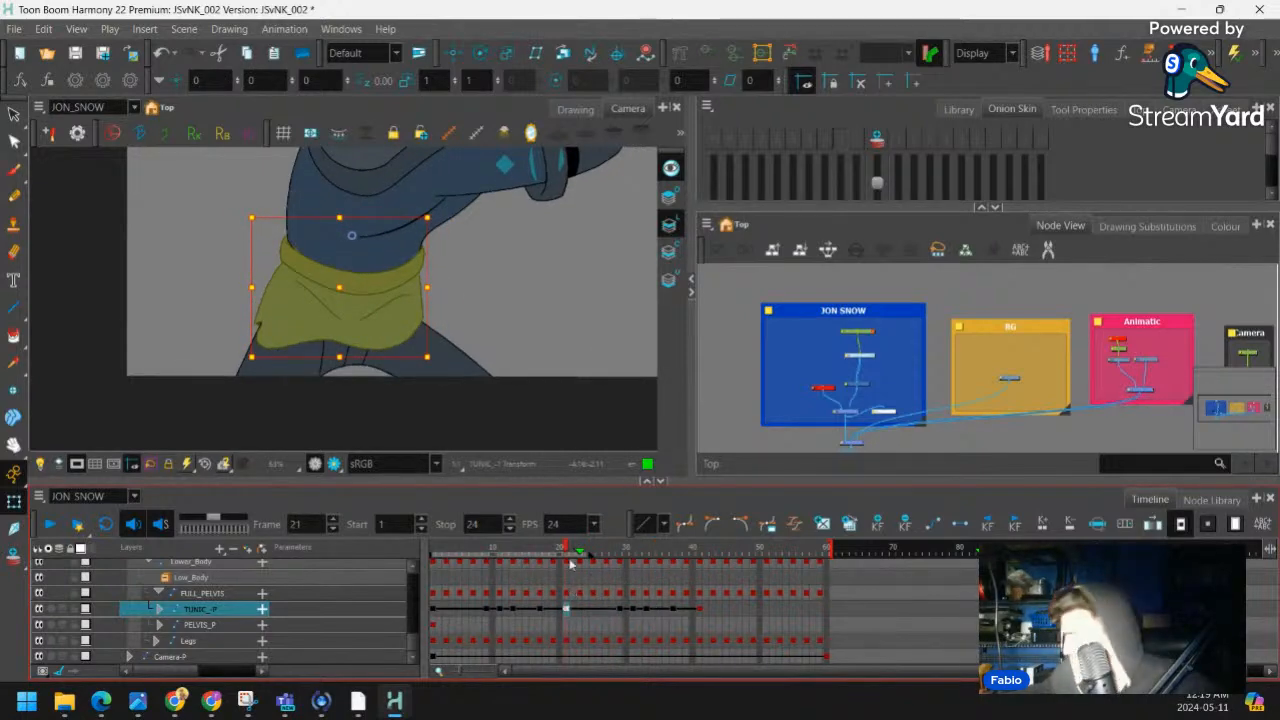
{"action": "mouse_move", "coordinate": [565, 546]}
{"action": "left_mouse_down"}
{"action": "mouse_move", "coordinate": [660, 560]}
{"action": "mouse_move", "coordinate": [463, 592]}
{"action": "mouse_move", "coordinate": [589, 573]}
{"action": "mouse_move", "coordinate": [532, 590]}
{"action": "mouse_move", "coordinate": [592, 588]}
{"action": "left_mouse_up"}
On frame 25, reshape the tunic hem by moving the left wave's low point outward, pulling in the left corner and rounding the left side
{"action": "scroll", "coordinate": [390, 300], "scroll_direction": "up", "scroll_amount": 4}
{"action": "left_click_drag", "start_coordinate": [437, 334], "coordinate": [536, 331]}
{"action": "left_click", "coordinate": [517, 295]}
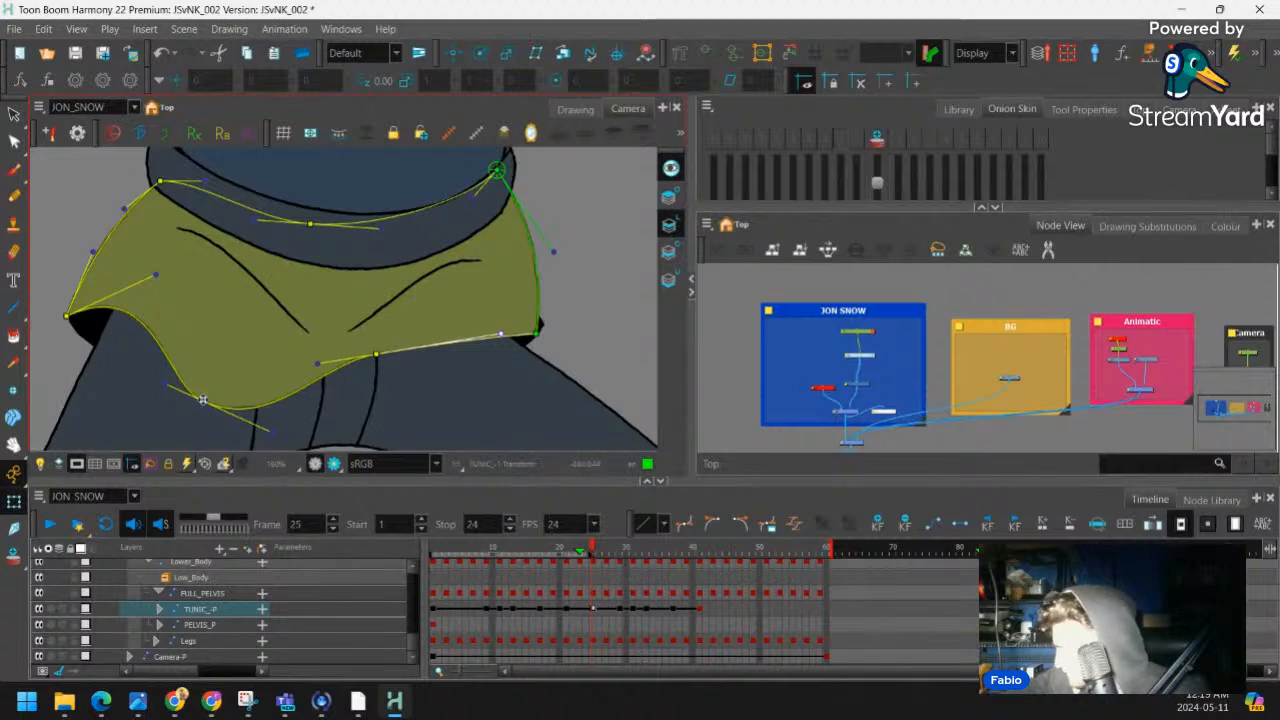
{"action": "left_click_drag", "start_coordinate": [203, 400], "coordinate": [182, 401]}
{"action": "left_click_drag", "start_coordinate": [66, 316], "coordinate": [81, 326]}
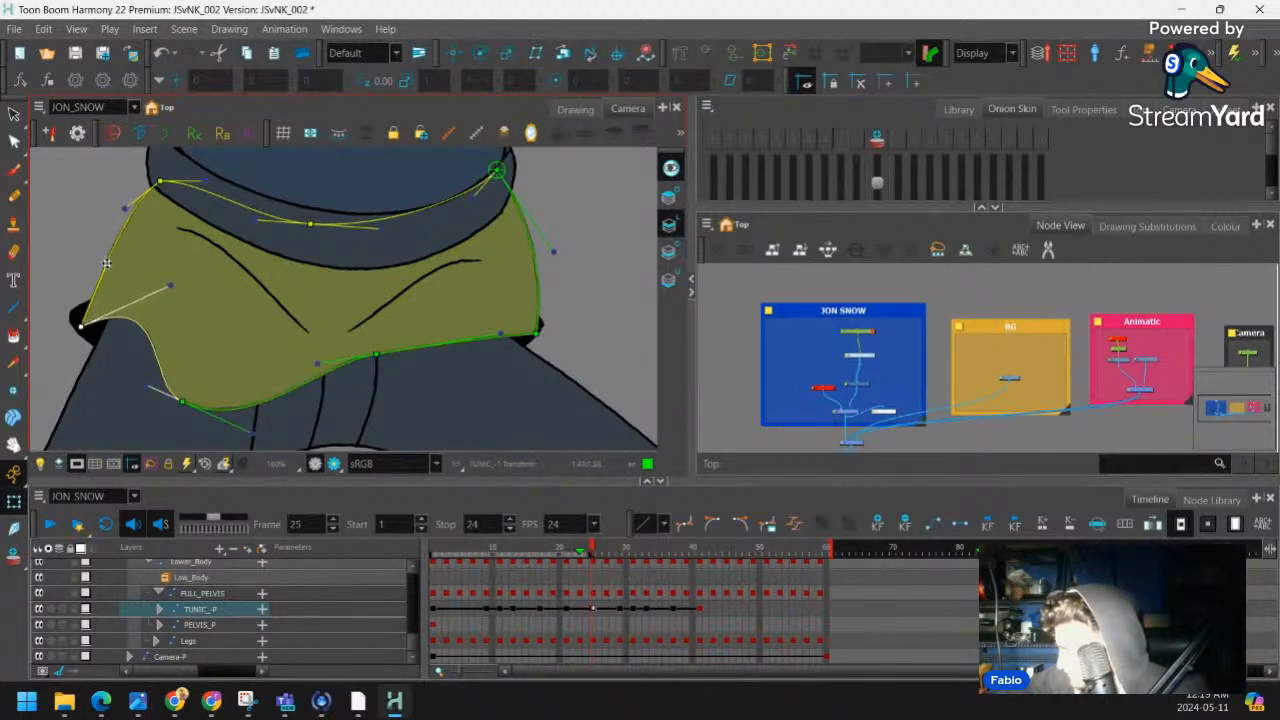
{"action": "left_click_drag", "start_coordinate": [106, 263], "coordinate": [89, 259]}
On frame 25, pull the left and right corners of the tunic's dark inner back piece inward and down to match the front hem
{"action": "left_click", "coordinate": [90, 326]}
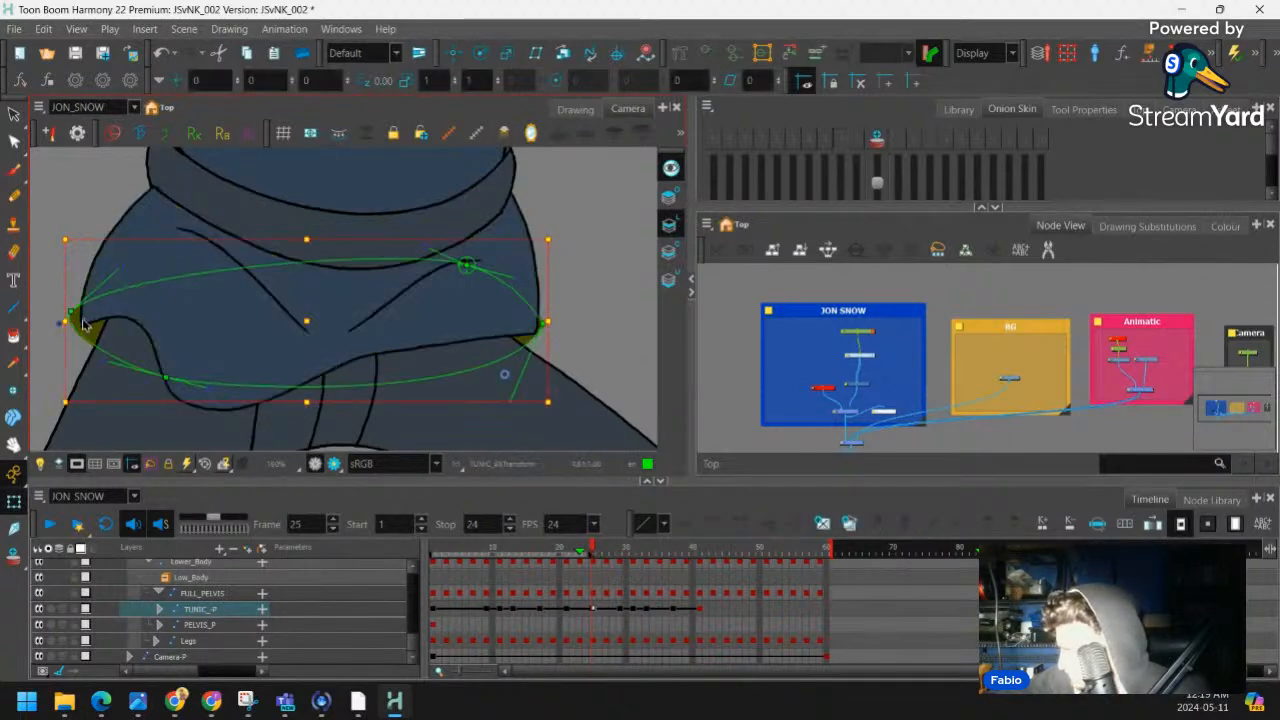
{"action": "left_click_drag", "start_coordinate": [70, 311], "coordinate": [84, 321]}
{"action": "left_click_drag", "start_coordinate": [541, 325], "coordinate": [535, 334]}
{"action": "key", "text": "shift+c"}
{"action": "key", "text": "1"}
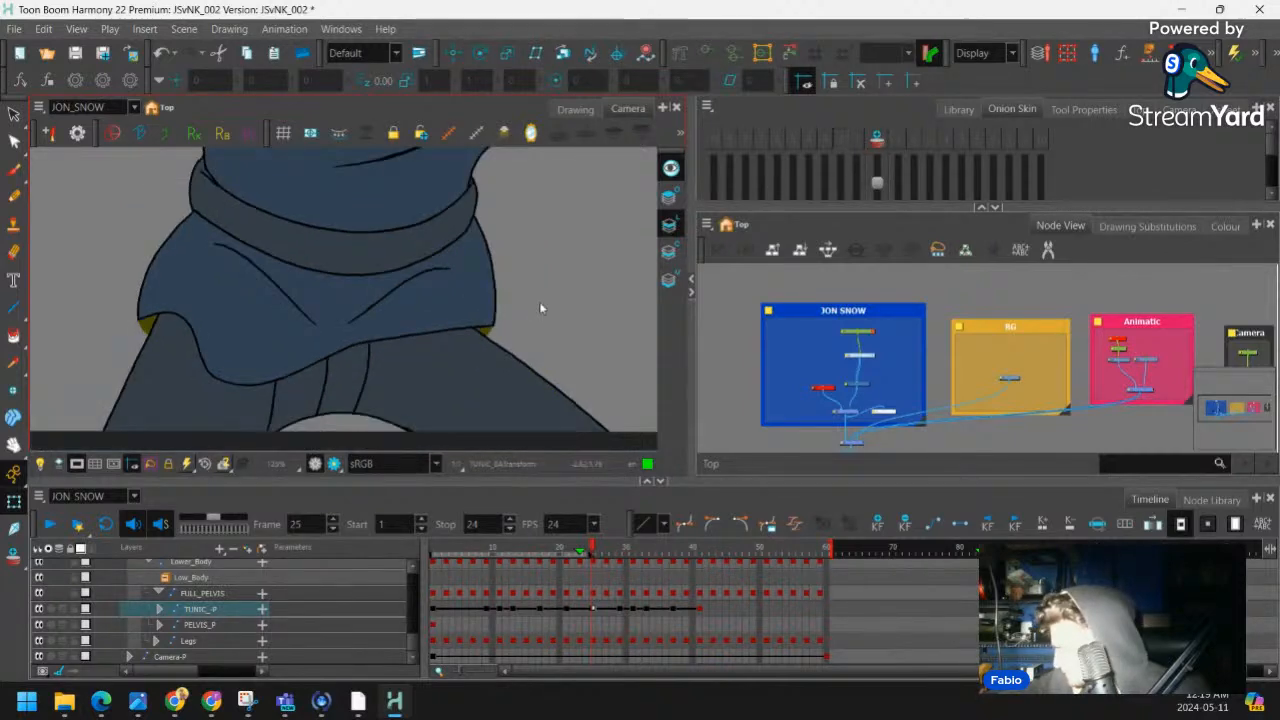
{"action": "key", "text": "1"}
{"action": "key", "text": "1"}
{"action": "key", "text": "1"}
{"action": "key", "text": "1"}
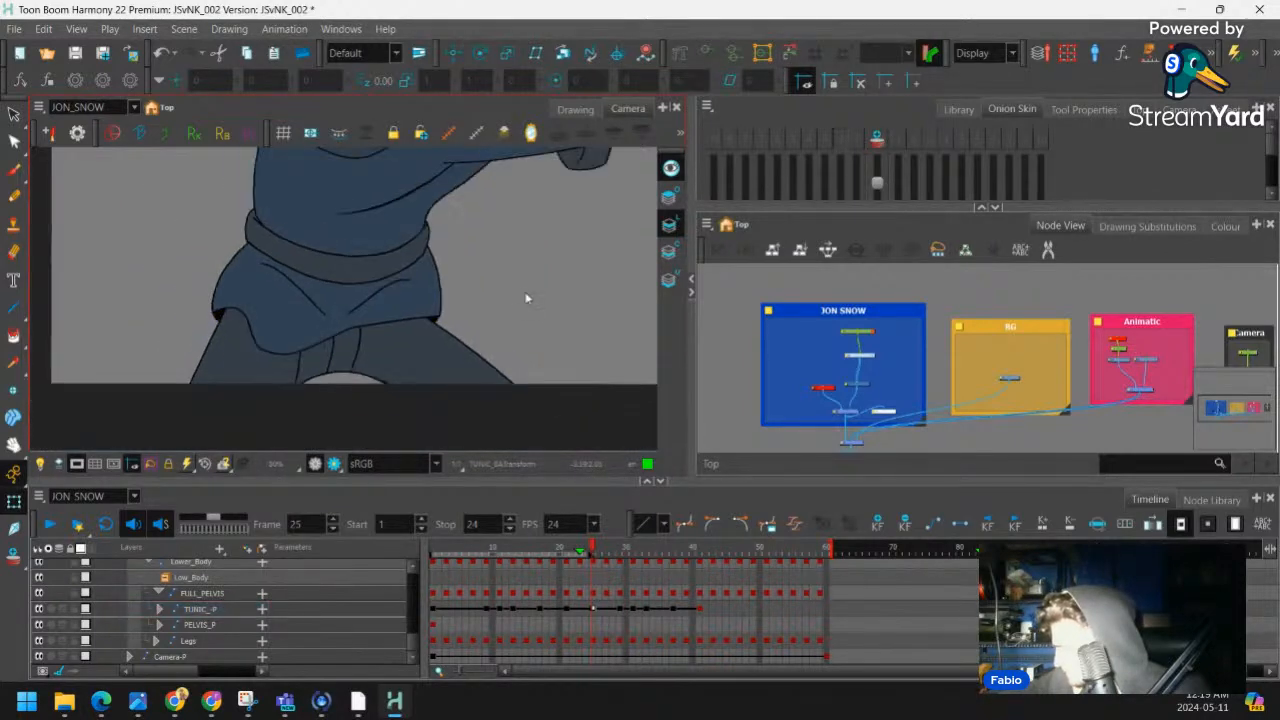
Scrub the tunic's motion from frame 28 to 31 and examine the hem on frame 31
{"action": "left_click", "coordinate": [614, 548]}
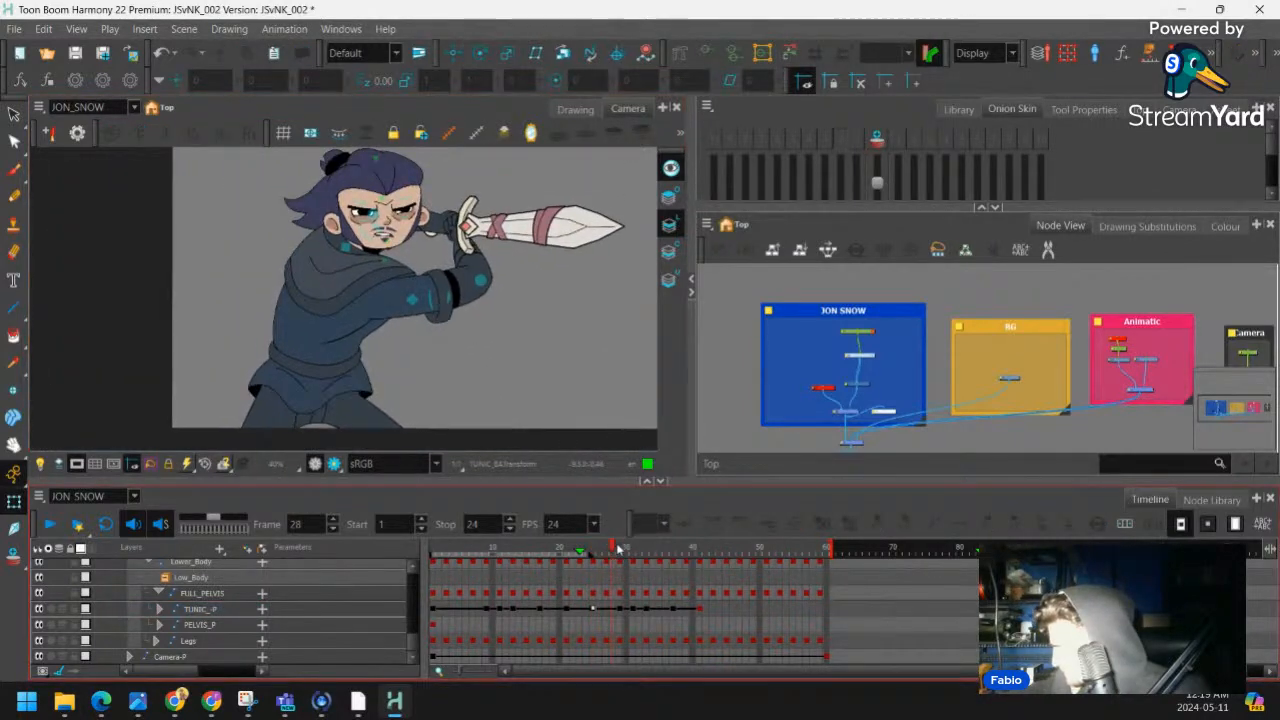
{"action": "mouse_move", "coordinate": [618, 548]}
{"action": "left_mouse_down"}
{"action": "mouse_move", "coordinate": [677, 547]}
{"action": "mouse_move", "coordinate": [483, 591]}
{"action": "mouse_move", "coordinate": [706, 548]}
{"action": "mouse_move", "coordinate": [563, 551]}
{"action": "mouse_move", "coordinate": [680, 563]}
{"action": "mouse_move", "coordinate": [630, 550]}
{"action": "left_mouse_up"}
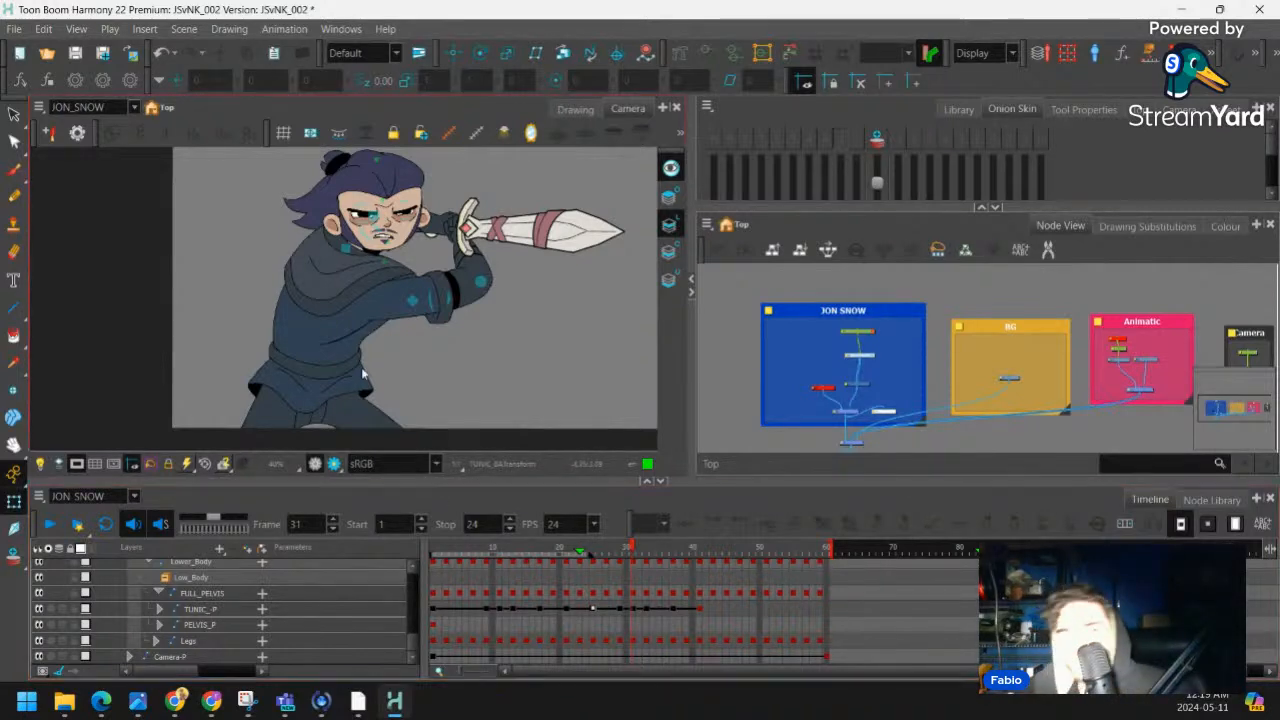
{"action": "scroll", "coordinate": [427, 383], "scroll_direction": "up", "scroll_amount": 3}
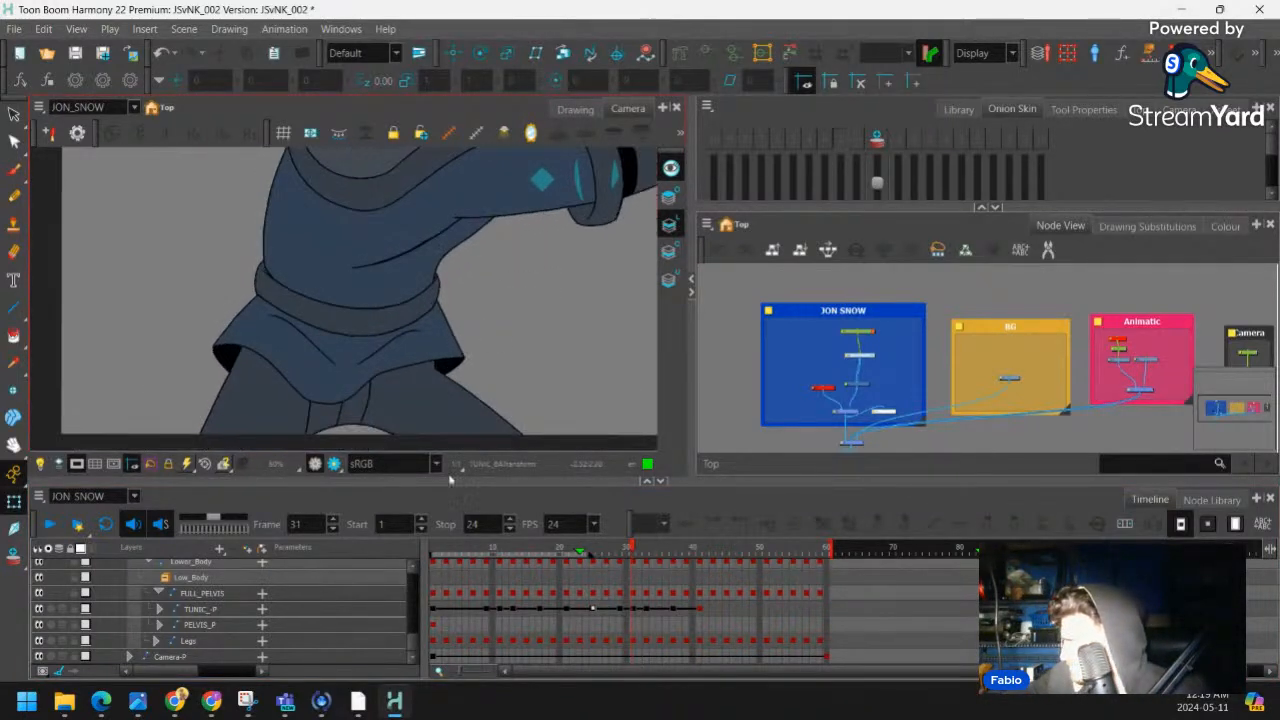
Play back the tunic animation from frame 1 and check the frame 25 in-between against the whole character
{"action": "left_click", "coordinate": [438, 610]}
{"action": "left_click_drag", "start_coordinate": [438, 543], "coordinate": [402, 527]}
{"action": "left_click", "coordinate": [66, 524]}
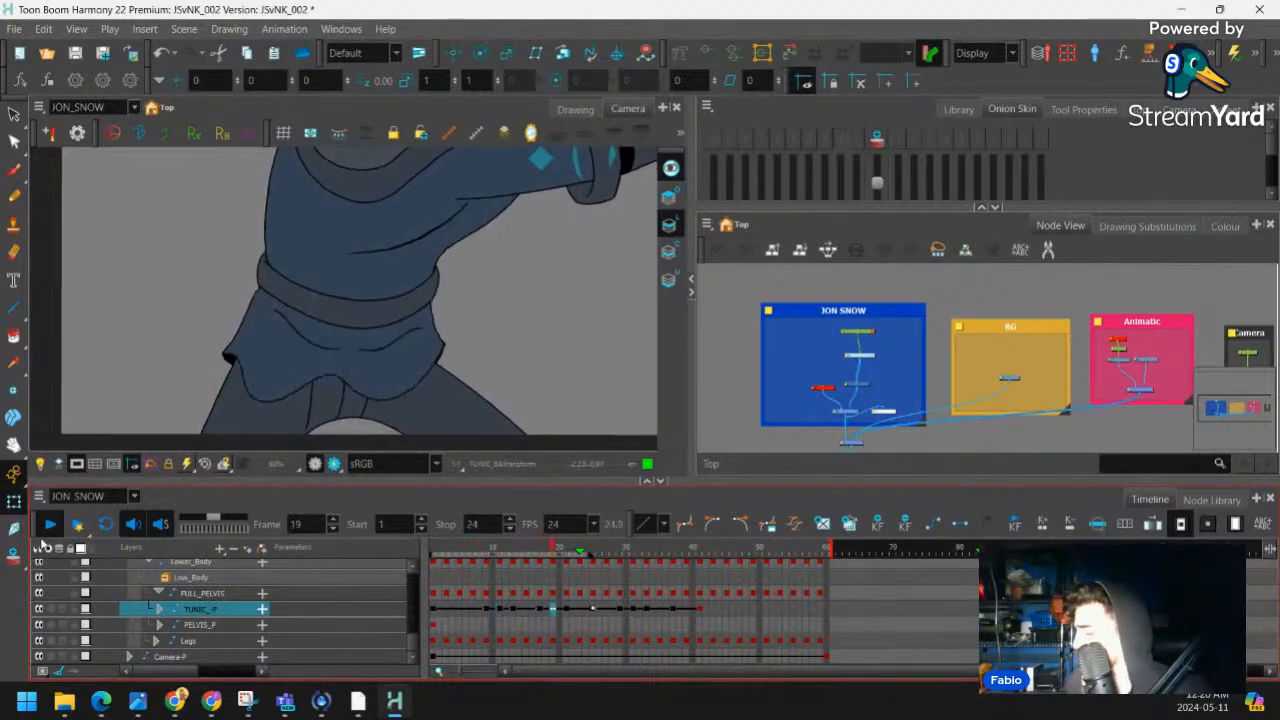
{"action": "left_click", "coordinate": [593, 552]}
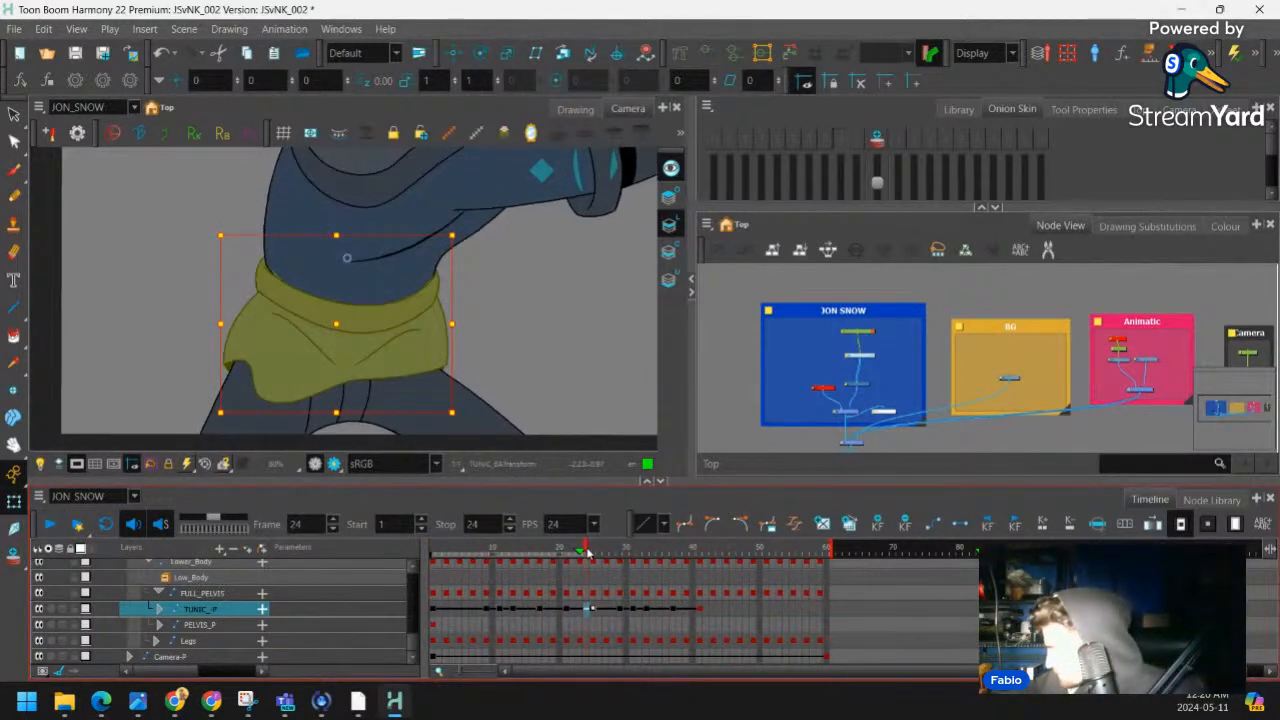
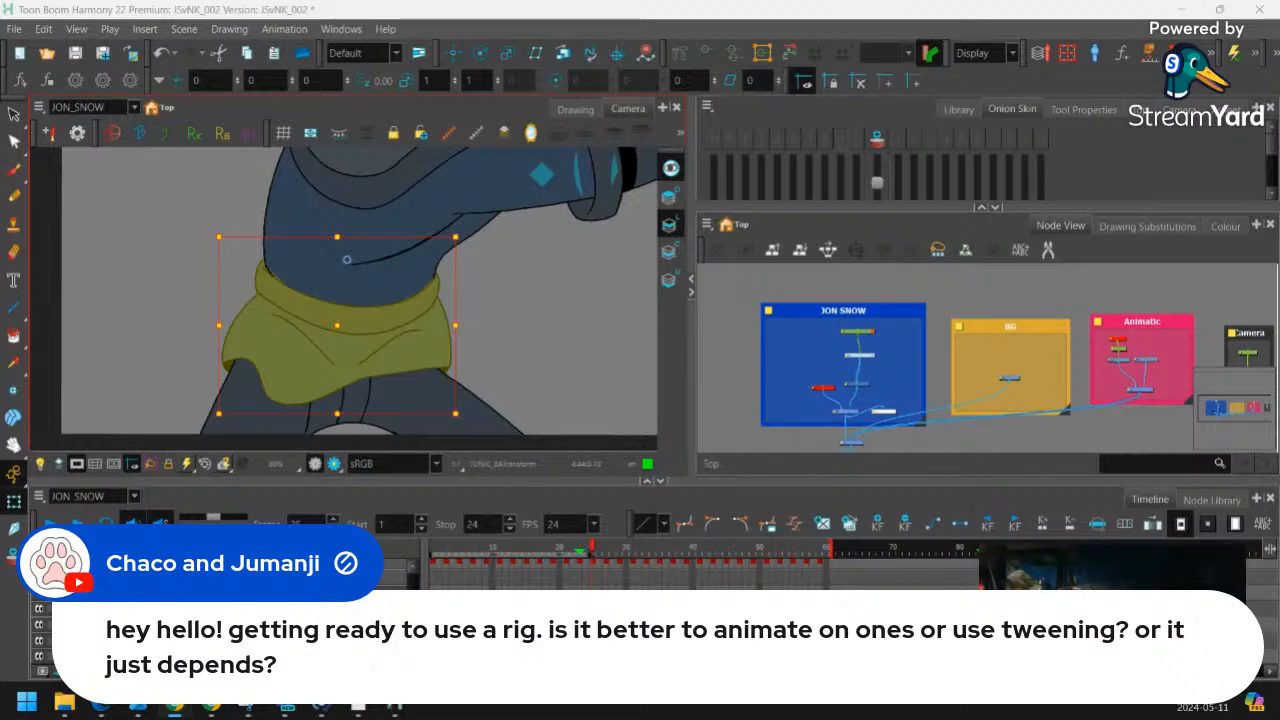
{"action": "key", "text": "."}
{"action": "key", "text": "."}
{"action": "left_click", "coordinate": [517, 320]}
{"action": "key", "text": "1"}
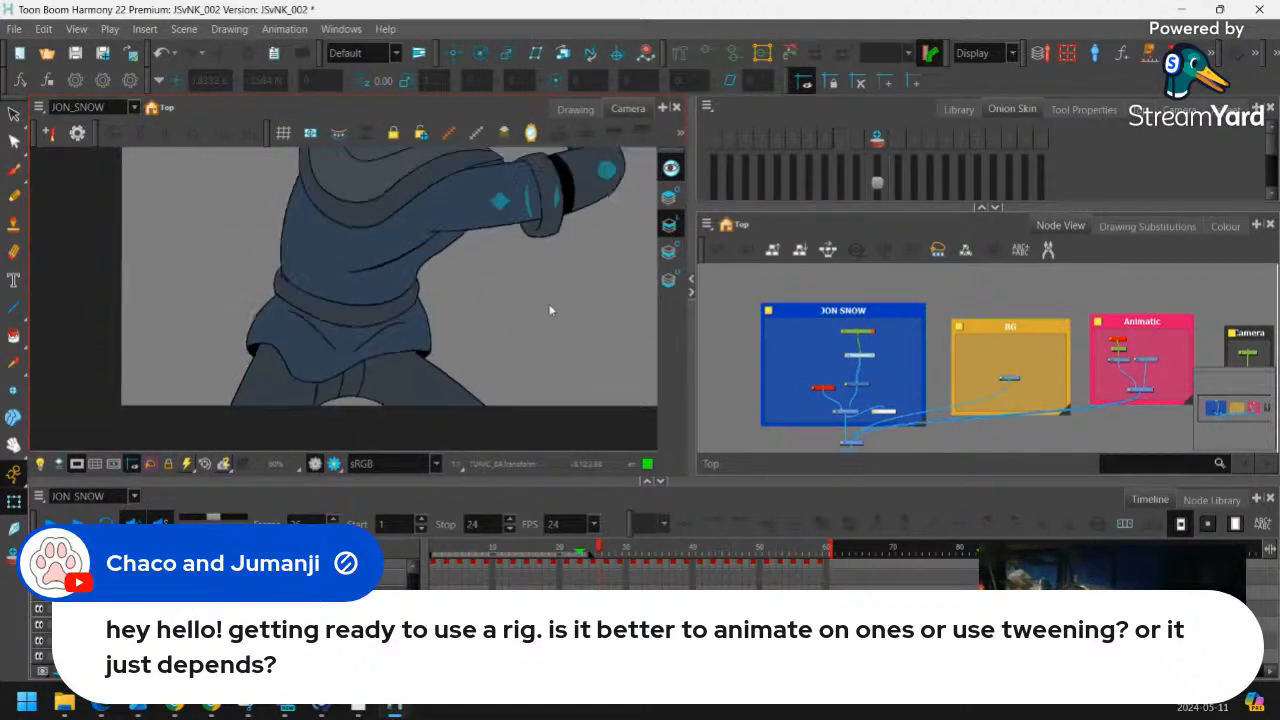
{"action": "key", "text": "1"}
{"action": "key", "text": "1"}
{"action": "key", "text": "1"}
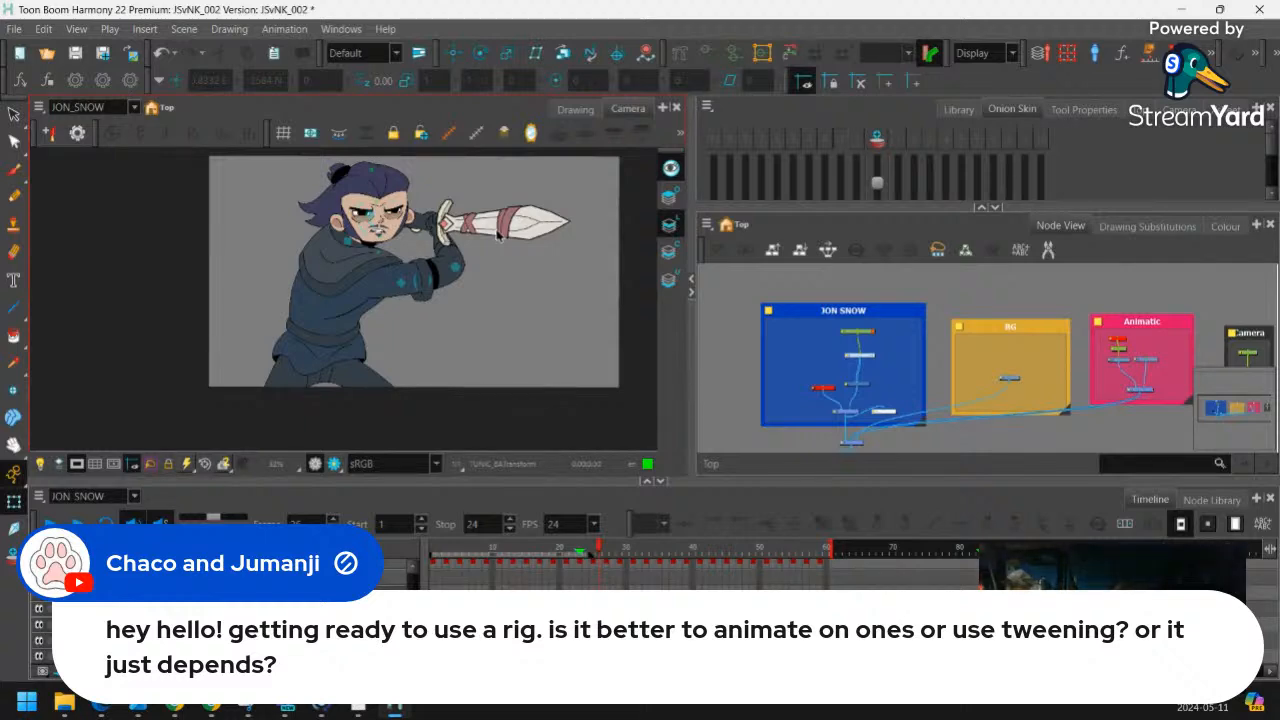
Scrub the tunic between frames 1 and 10 and examine how the hem moves on the in-between frames, ending on frame 5
{"action": "left_click", "coordinate": [536, 574]}
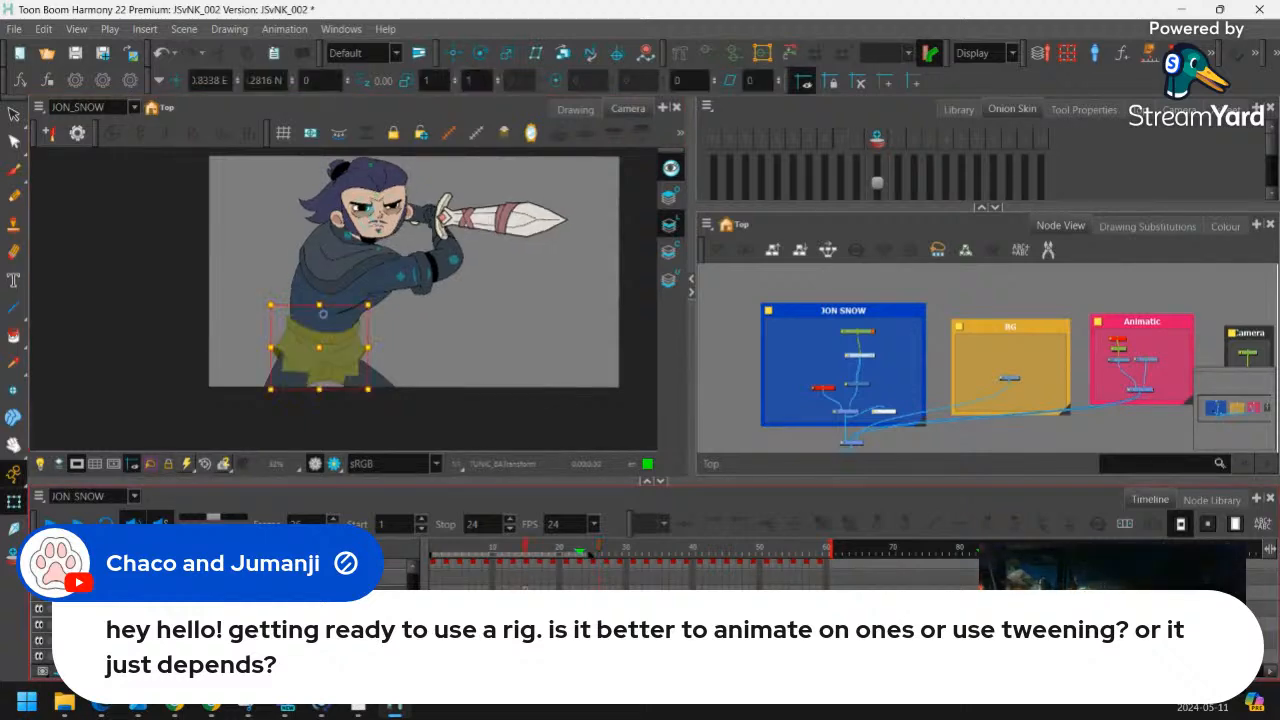
{"action": "left_click_drag", "start_coordinate": [532, 550], "coordinate": [492, 554]}
{"action": "key", "text": "2"}
{"action": "key", "text": "2"}
{"action": "key", "text": "2"}
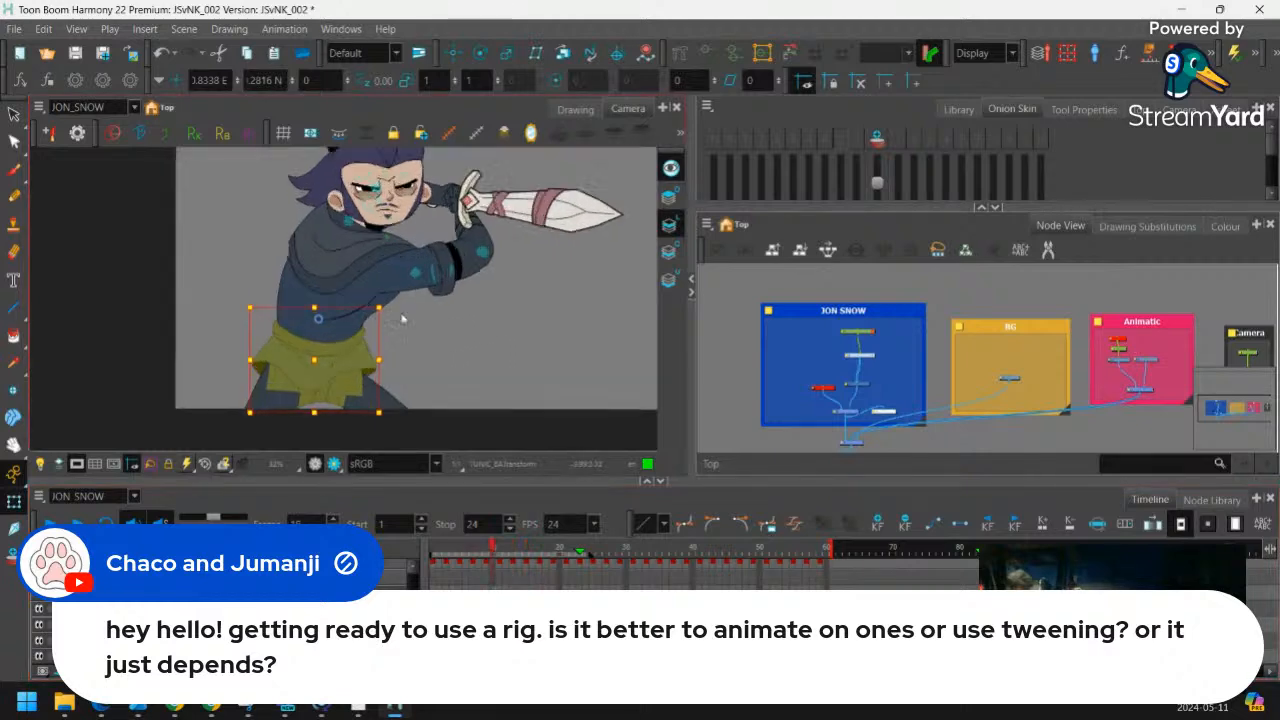
{"action": "left_click_drag", "start_coordinate": [449, 380], "coordinate": [463, 316]}
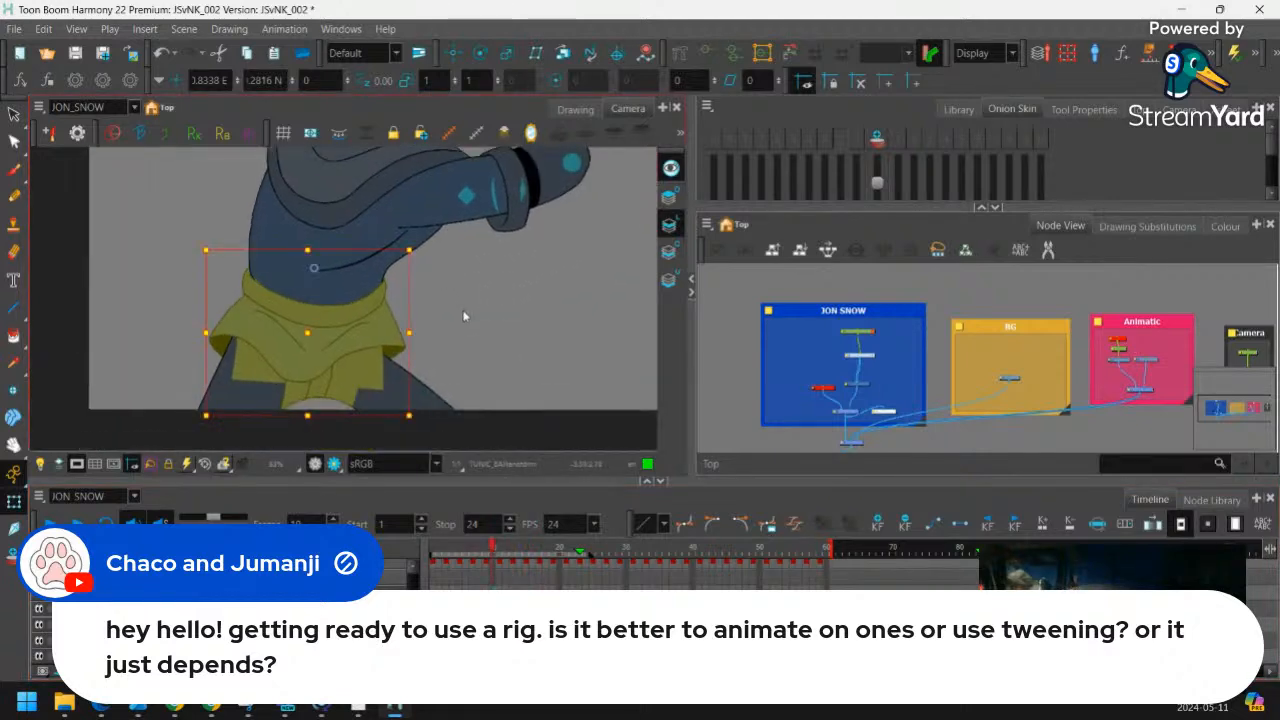
{"action": "key", "text": "Escape"}
{"action": "key", "text": "2"}
{"action": "key", "text": "2"}
{"action": "left_click_drag", "start_coordinate": [391, 342], "coordinate": [411, 322]}
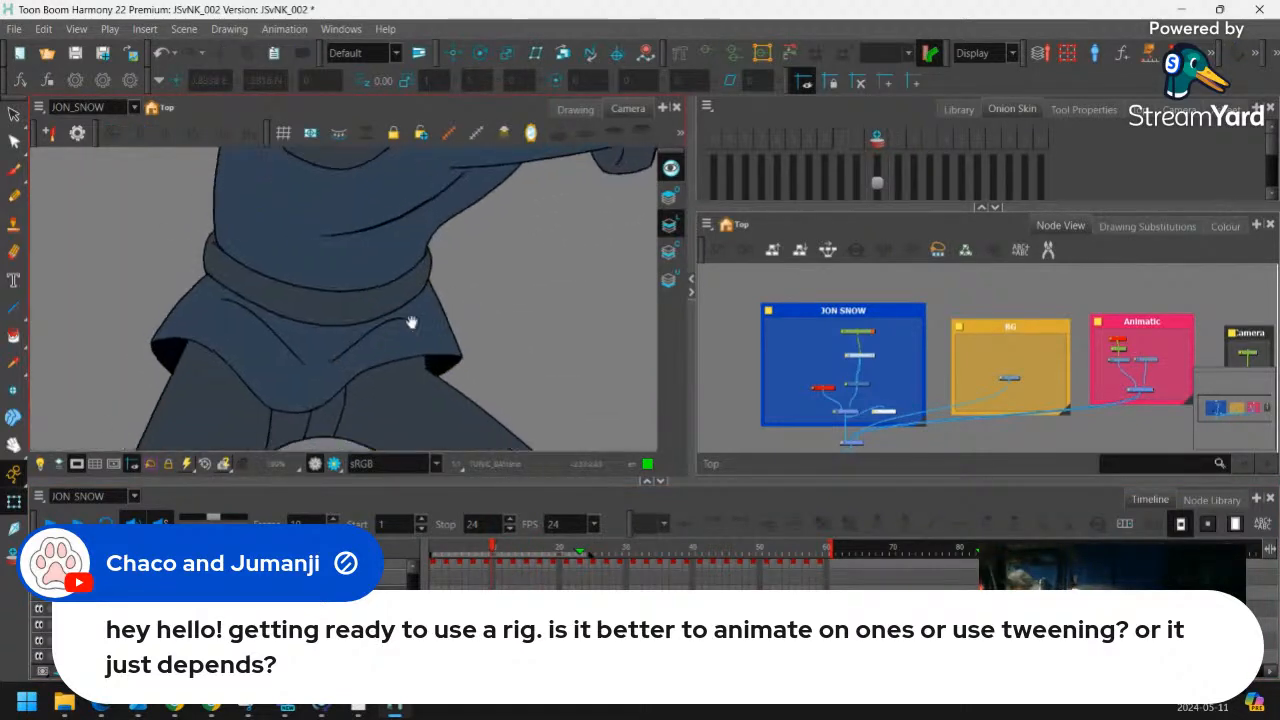
{"action": "left_click", "coordinate": [498, 555]}
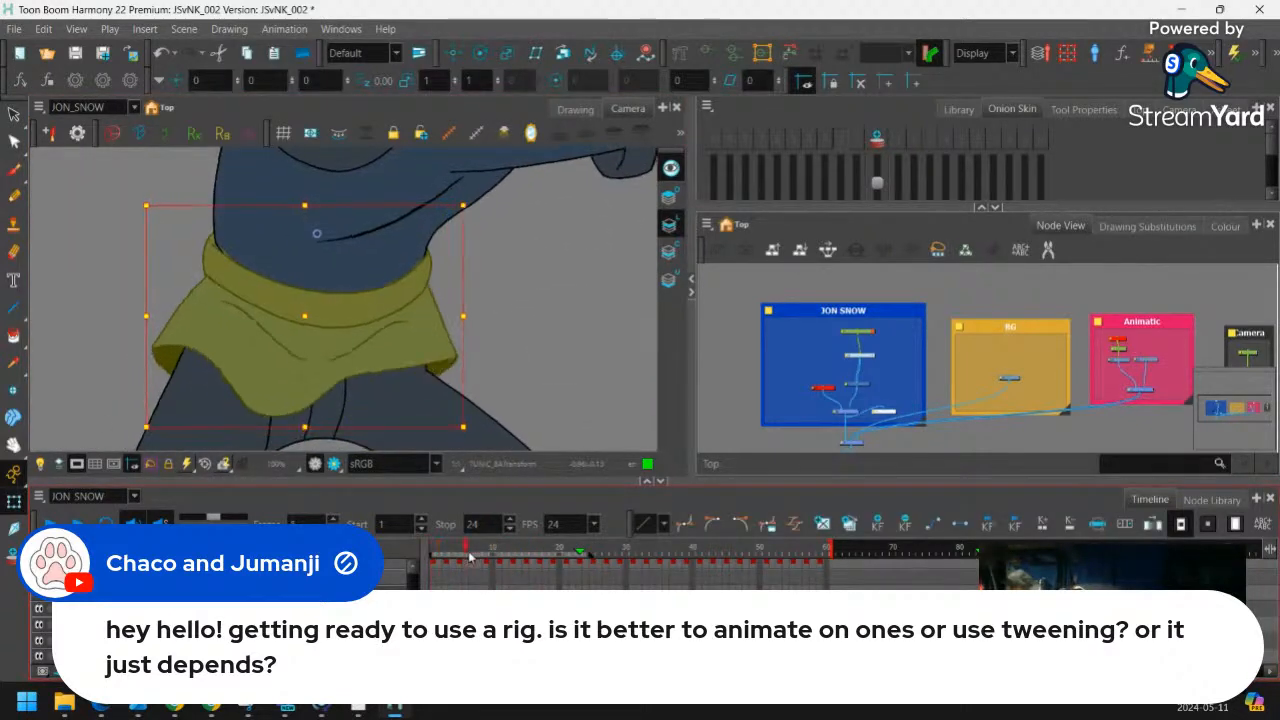
{"action": "left_click_drag", "start_coordinate": [498, 555], "coordinate": [466, 555]}
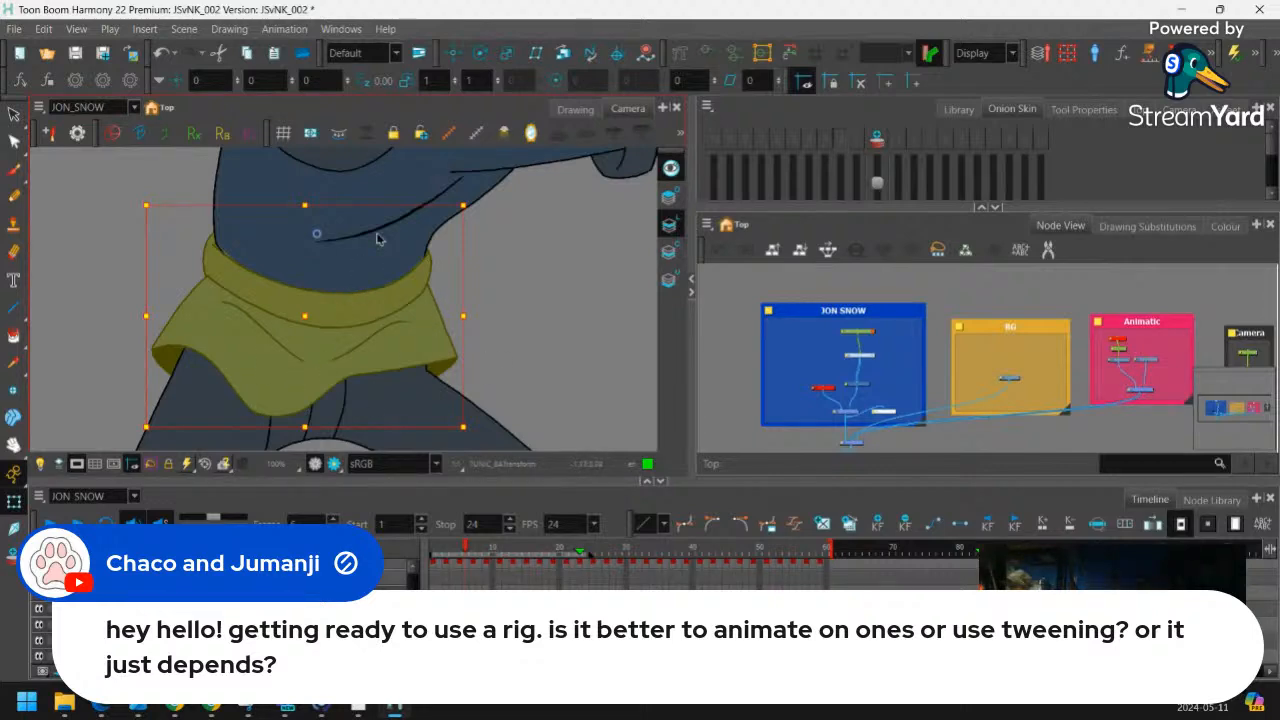
{"action": "left_click", "coordinate": [438, 555]}
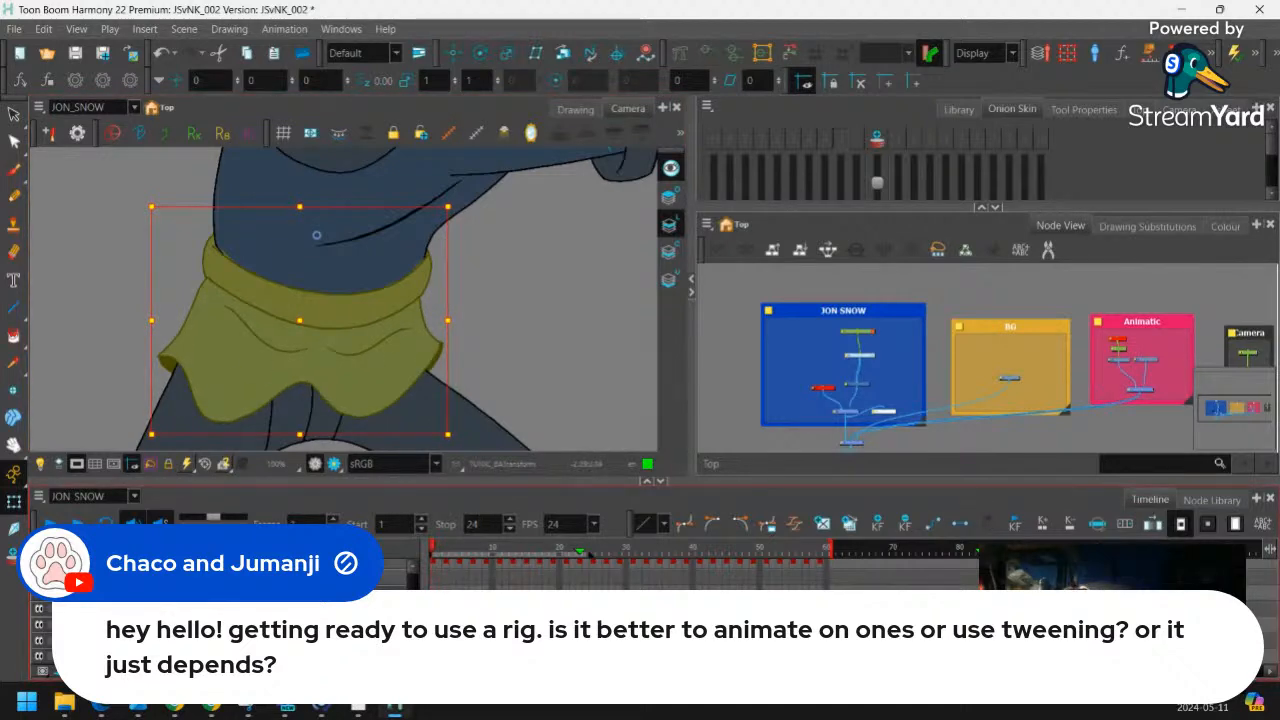
{"action": "left_click", "coordinate": [490, 555]}
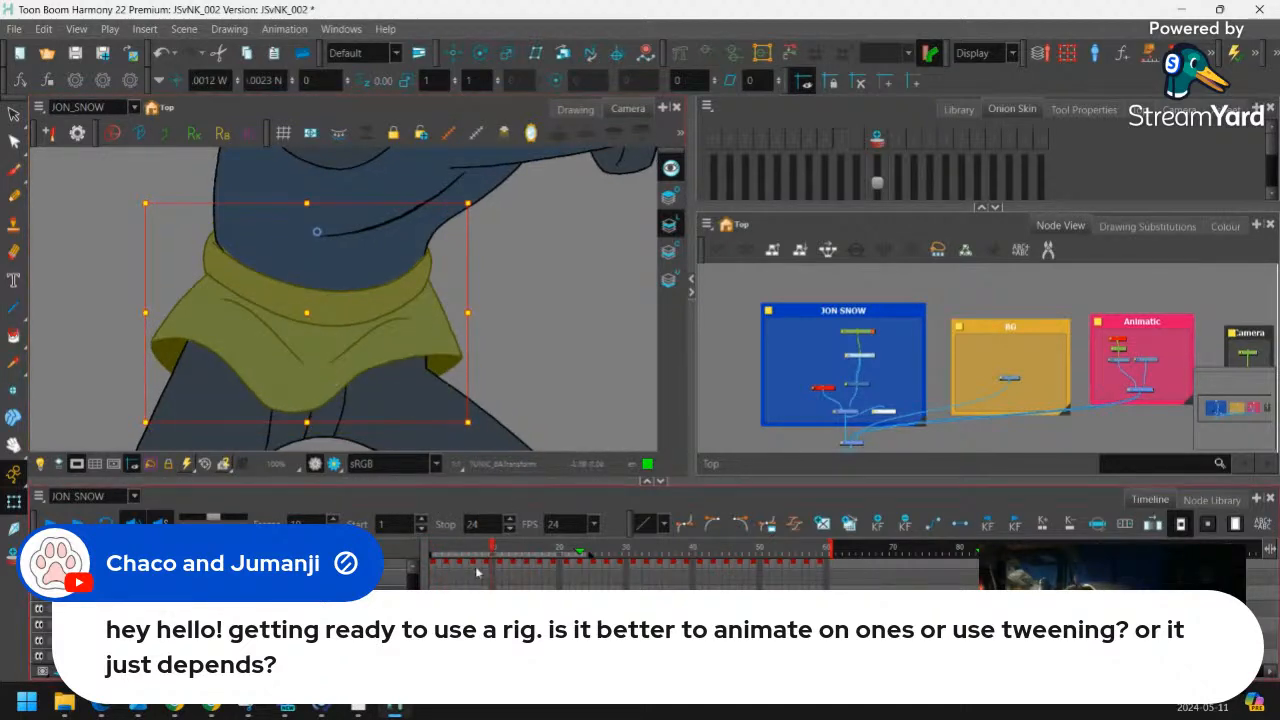
{"action": "left_click_drag", "start_coordinate": [491, 548], "coordinate": [459, 570]}
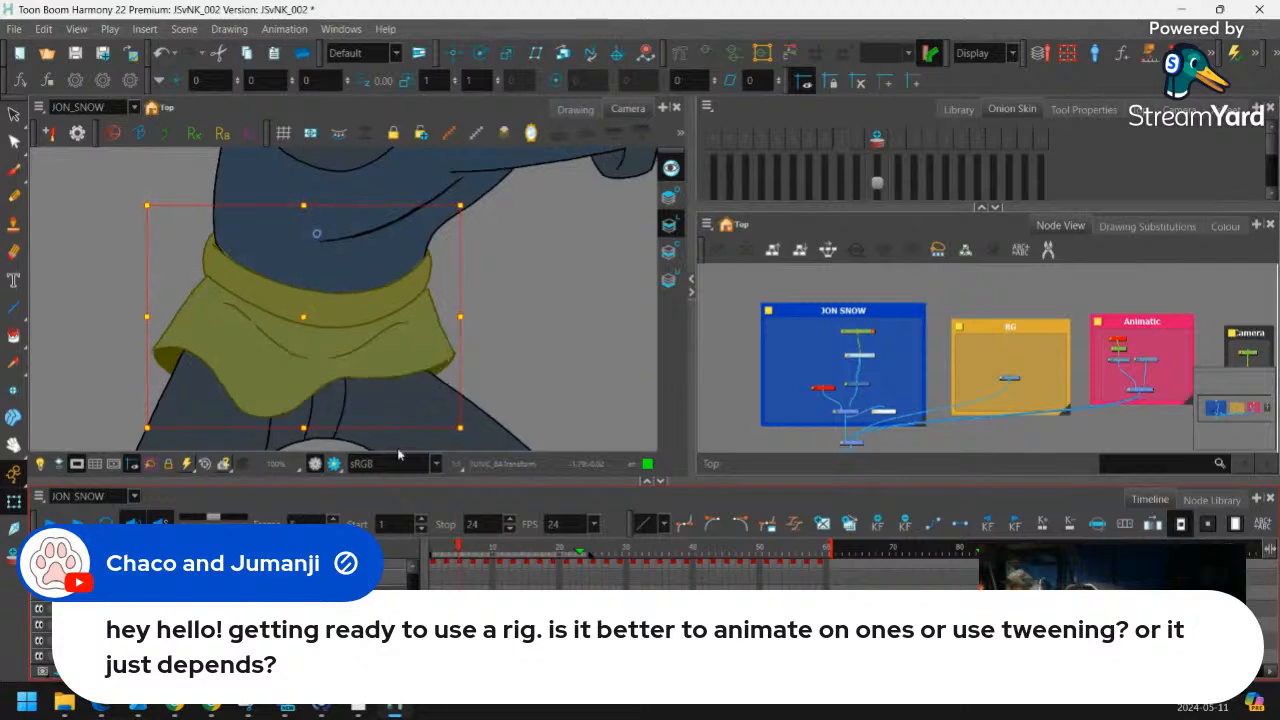
Show the tunic's deformation handles on frame 5, and view the front hem on frame 19
{"action": "left_click", "coordinate": [291, 378]}
{"action": "key", "text": "alt+q"}
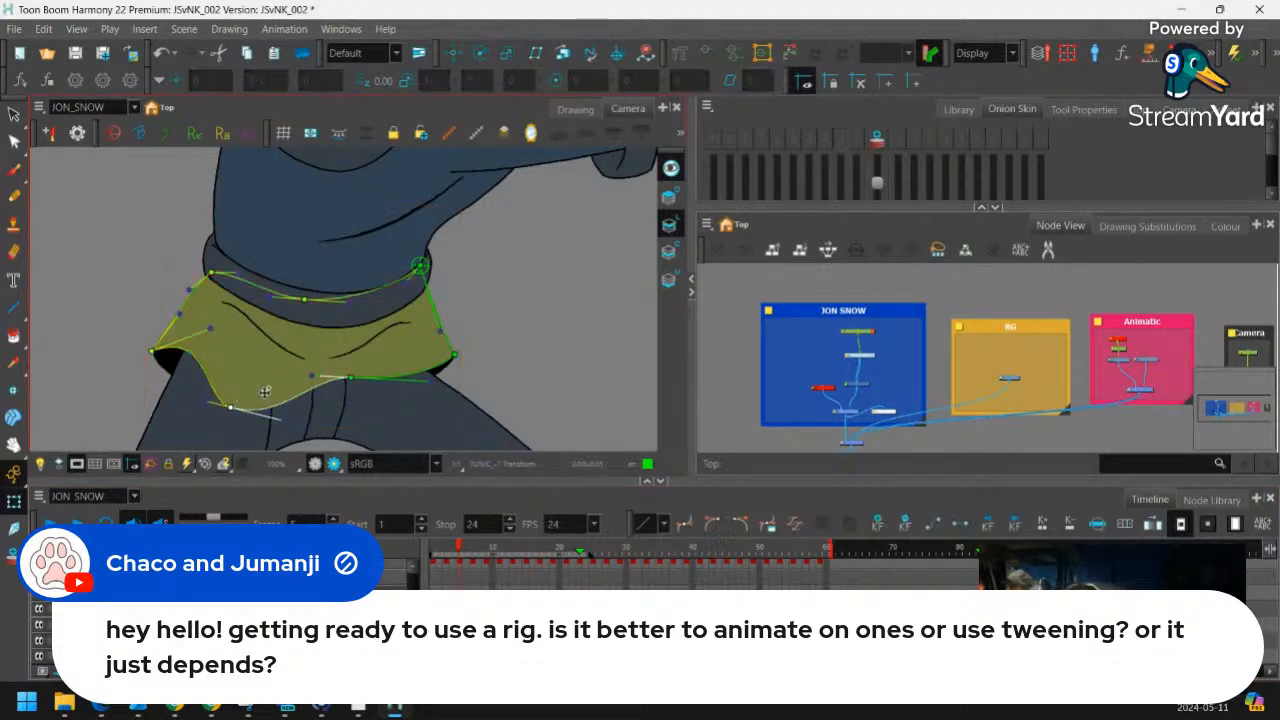
{"action": "left_click", "coordinate": [463, 343]}
{"action": "left_click_drag", "start_coordinate": [455, 568], "coordinate": [552, 548]}
{"action": "key", "text": "Escape"}
{"action": "left_click", "coordinate": [300, 350]}
{"action": "key", "text": "1"}
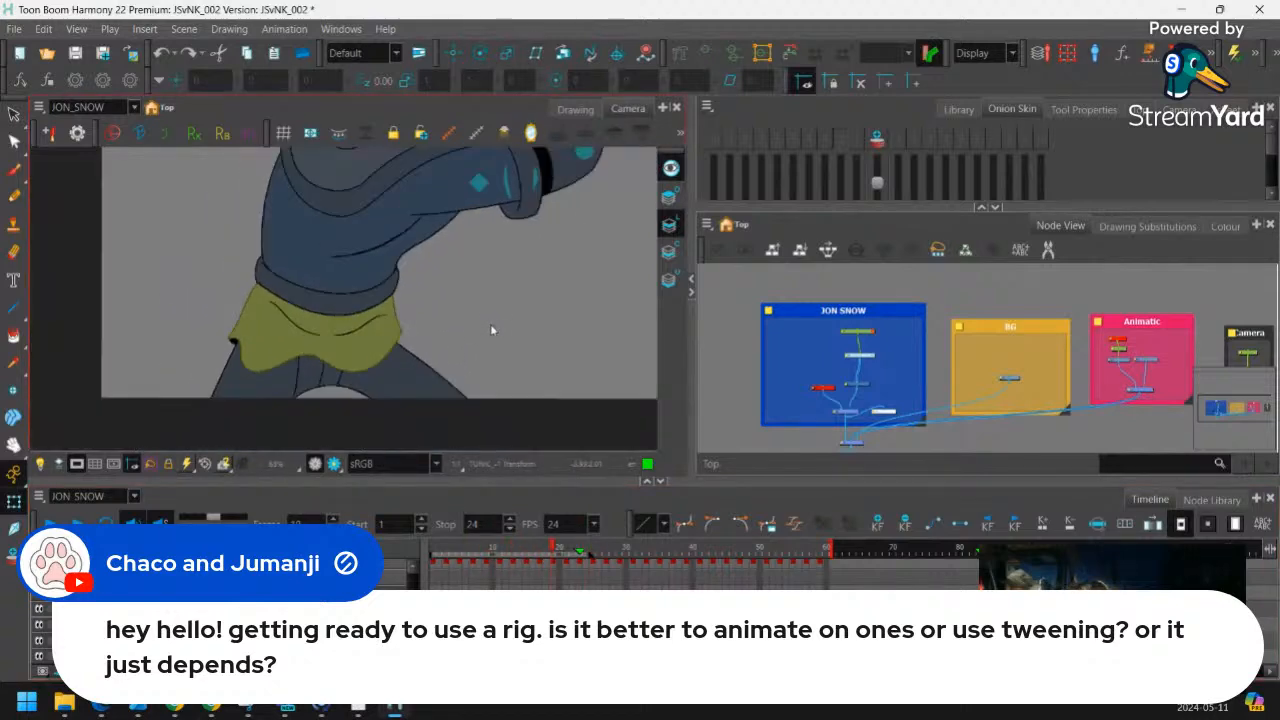
{"action": "left_click_drag", "start_coordinate": [492, 295], "coordinate": [494, 316]}
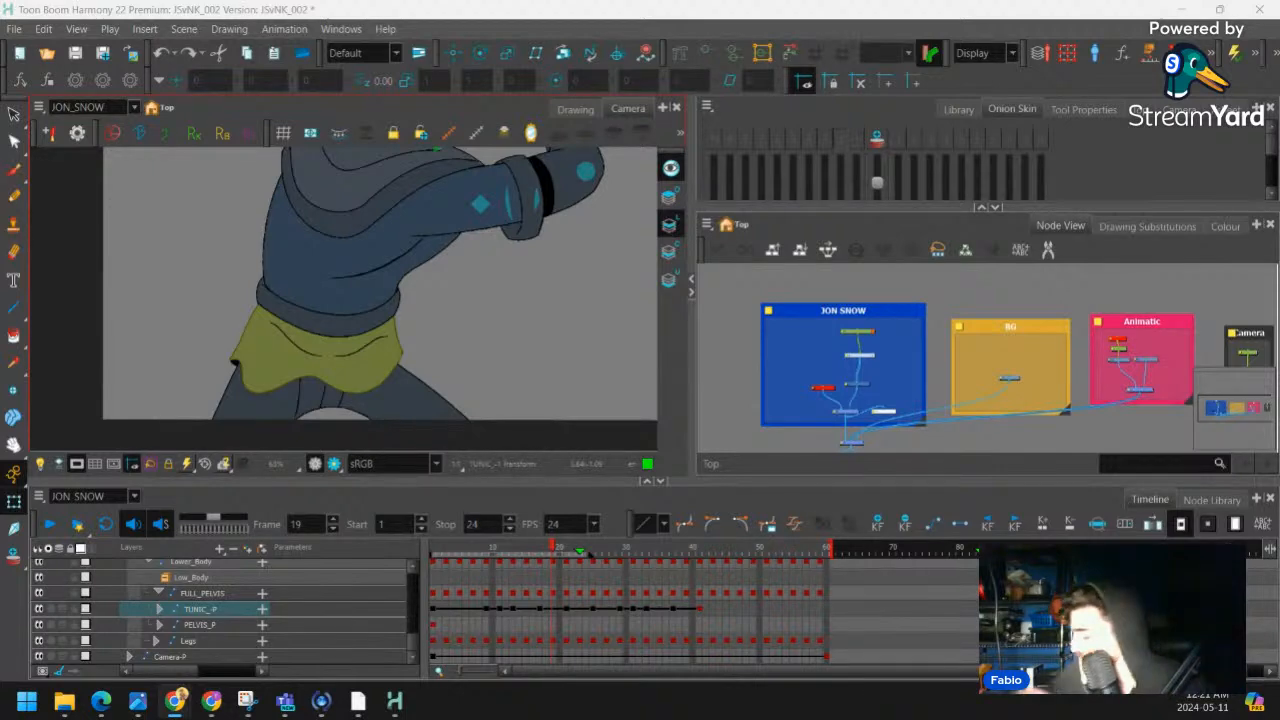
Scrub the tunic's motion from frame 1 to 41 to find matching poses for the start and end of the cycle
{"action": "left_click", "coordinate": [440, 552]}
{"action": "left_click_drag", "start_coordinate": [445, 552], "coordinate": [700, 558]}
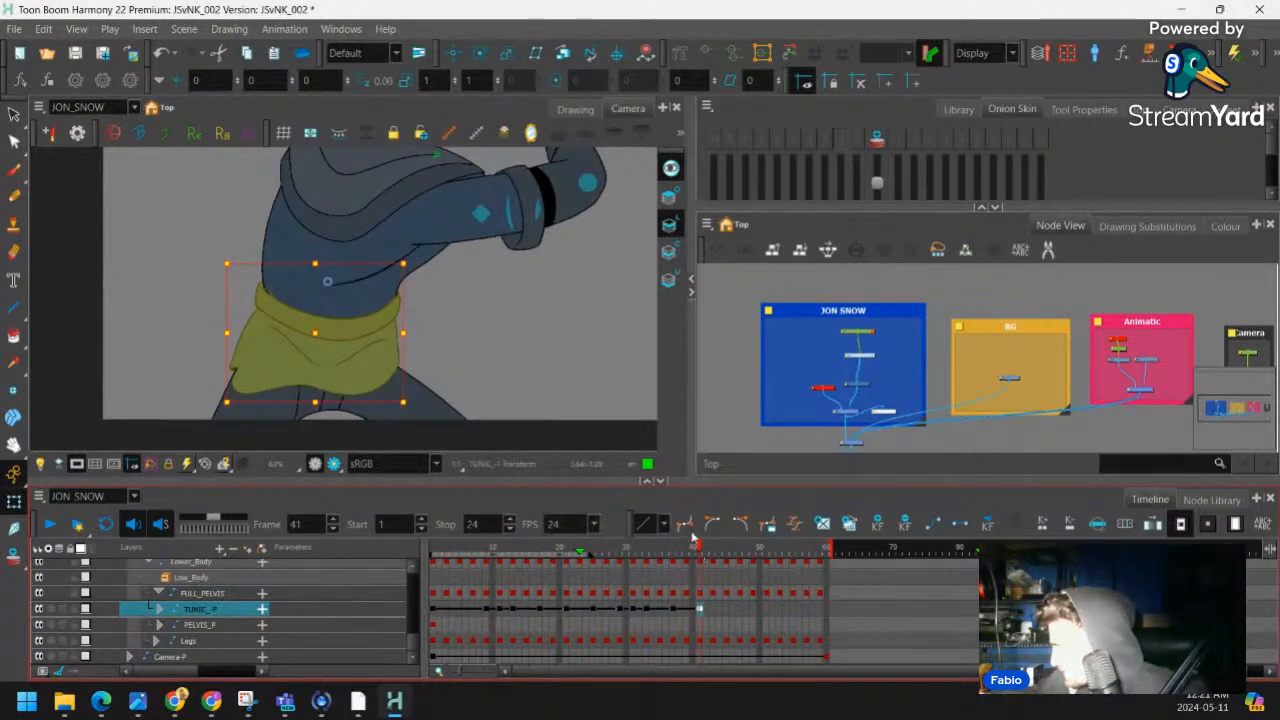
{"action": "left_click_drag", "start_coordinate": [490, 610], "coordinate": [513, 612]}
{"action": "left_click", "coordinate": [541, 609]}
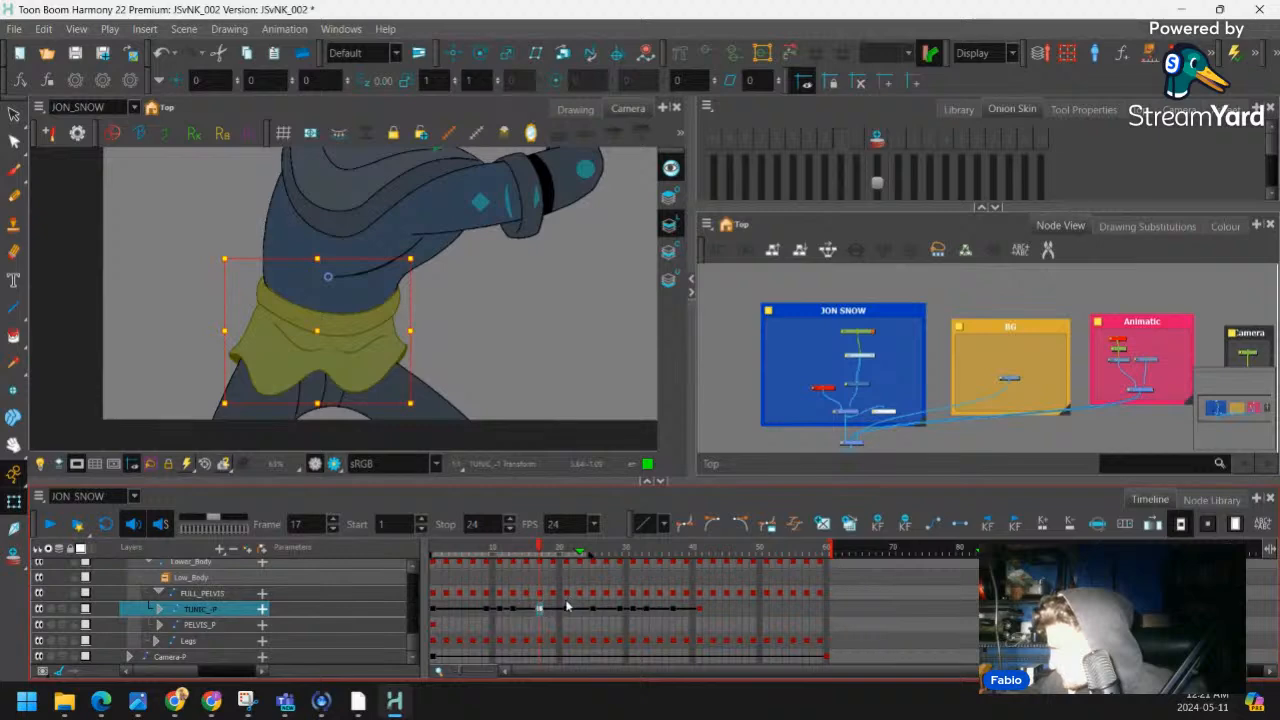
Mark frames 21 and 41 of the TUNIC_-P layer with red frame markers
{"action": "left_click", "coordinate": [566, 607]}
{"action": "right_click", "coordinate": [567, 609]}
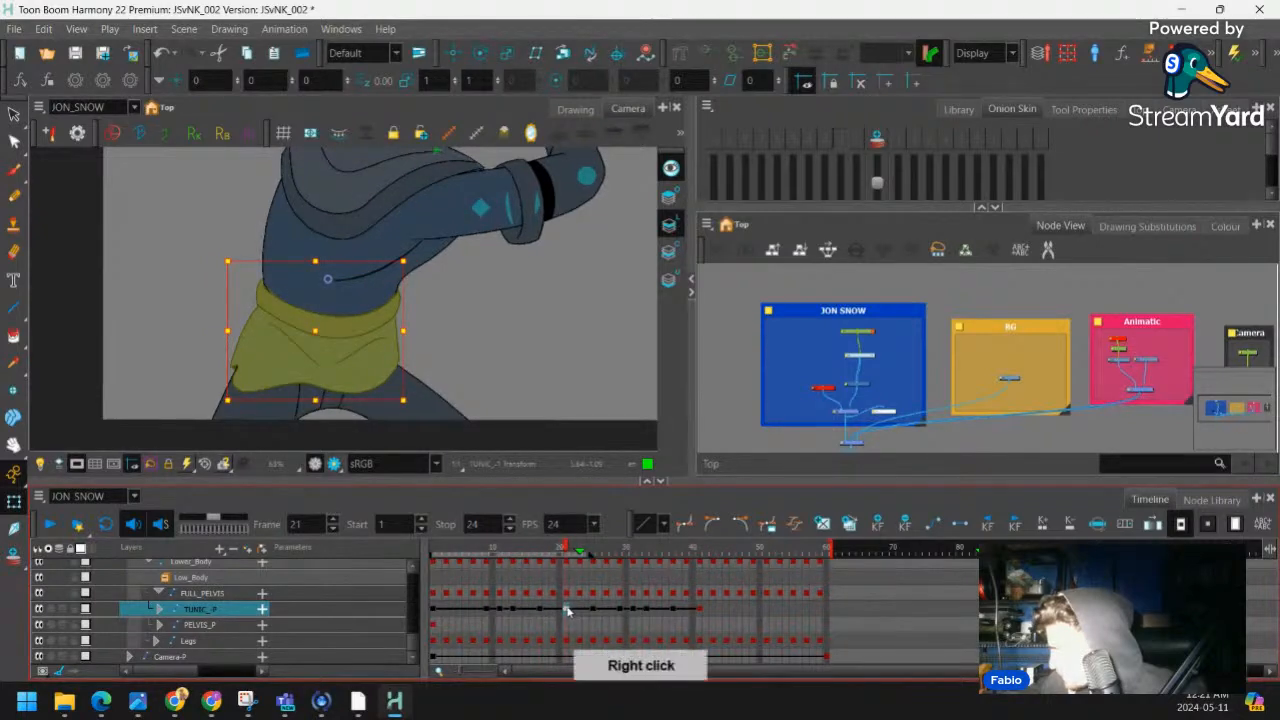
{"action": "mouse_move", "coordinate": [805, 126]}
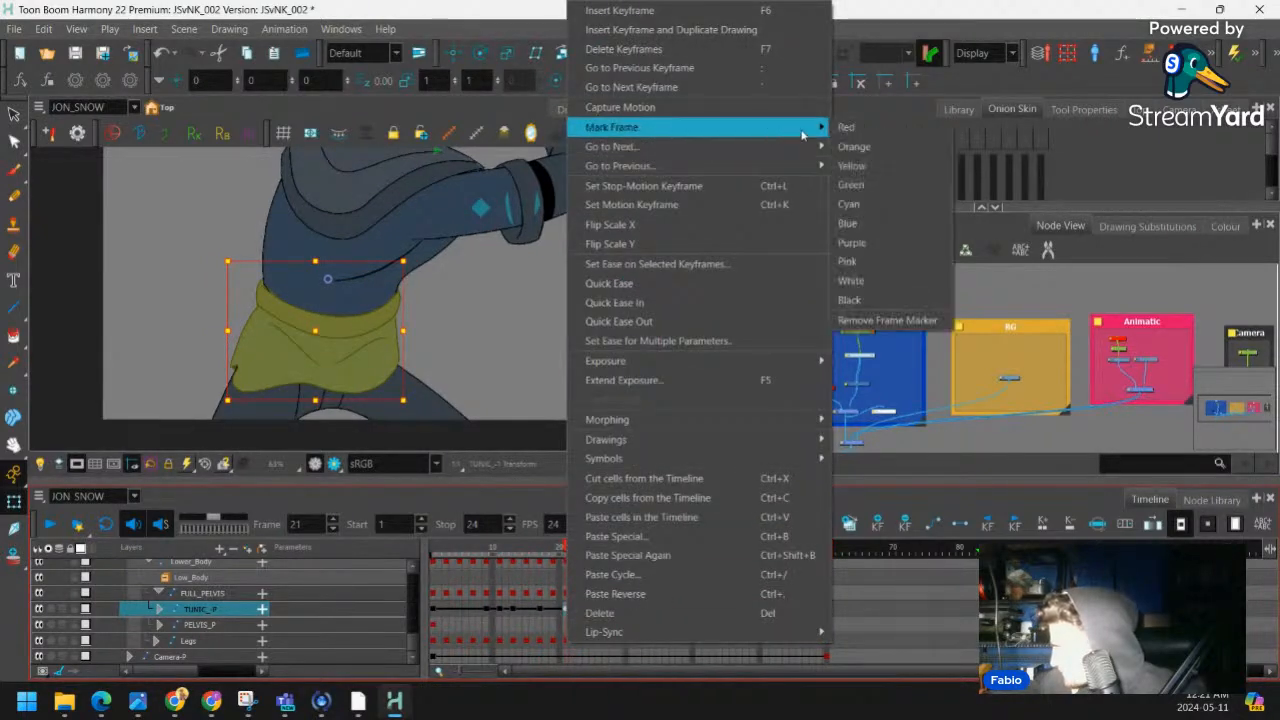
{"action": "left_click", "coordinate": [840, 137]}
{"action": "right_click", "coordinate": [697, 611]}
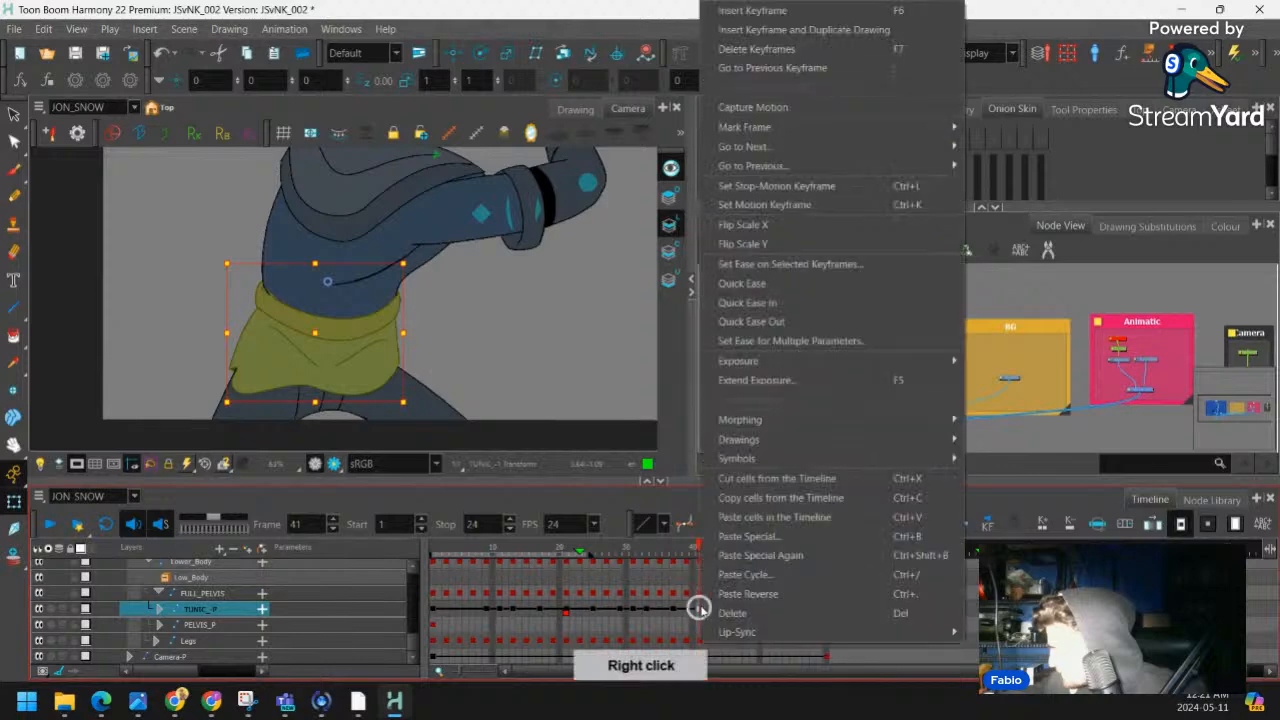
{"action": "left_click", "coordinate": [979, 127]}
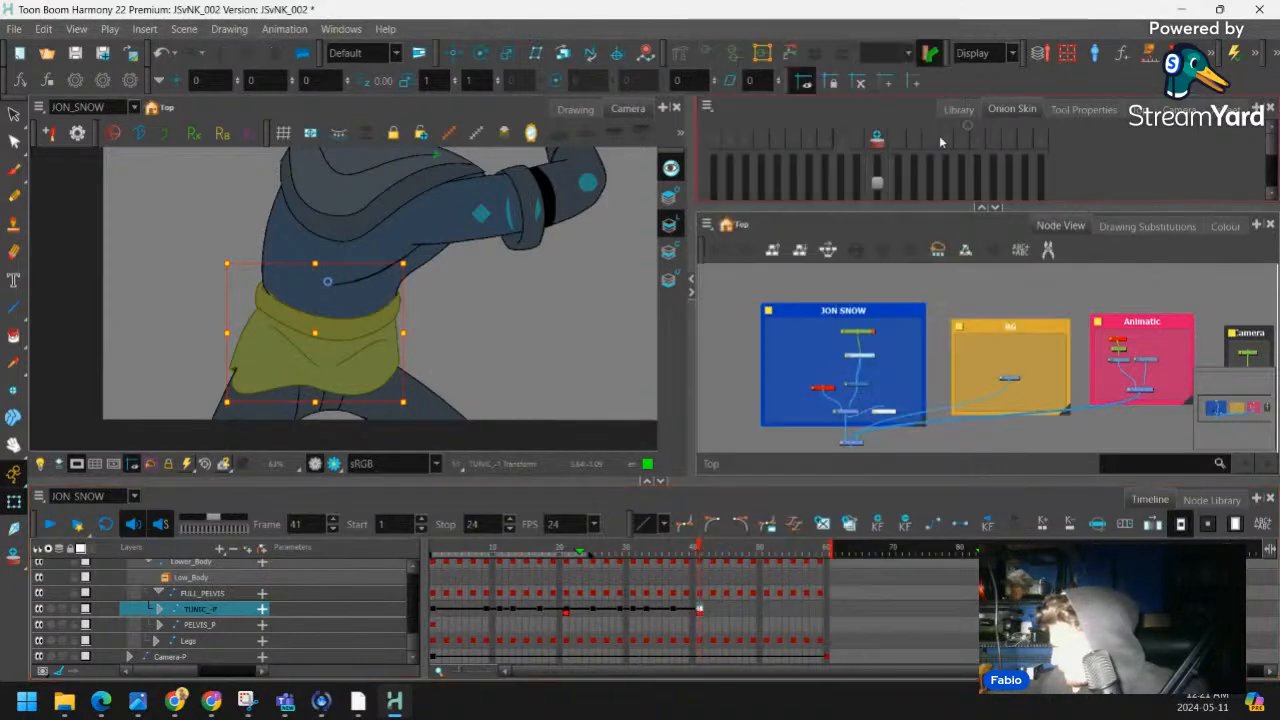
Copy the tunic's keyframes from frame 21 to 41 and repeat them from frame 41 onward
{"action": "left_click", "coordinate": [567, 613]}
{"action": "left_click_drag", "start_coordinate": [567, 613], "coordinate": [682, 612]}
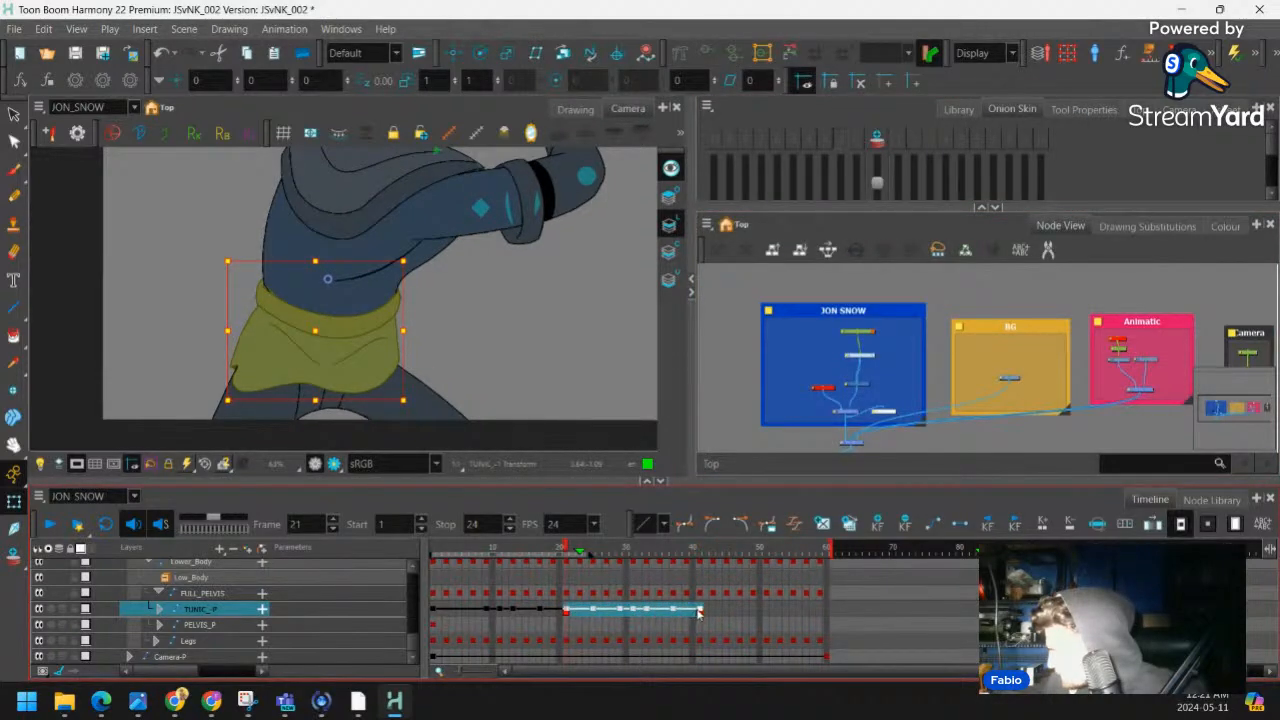
{"action": "left_click", "coordinate": [568, 615]}
{"action": "left_click_drag", "start_coordinate": [572, 551], "coordinate": [648, 550]}
{"action": "left_click_drag", "start_coordinate": [567, 612], "coordinate": [699, 612]}
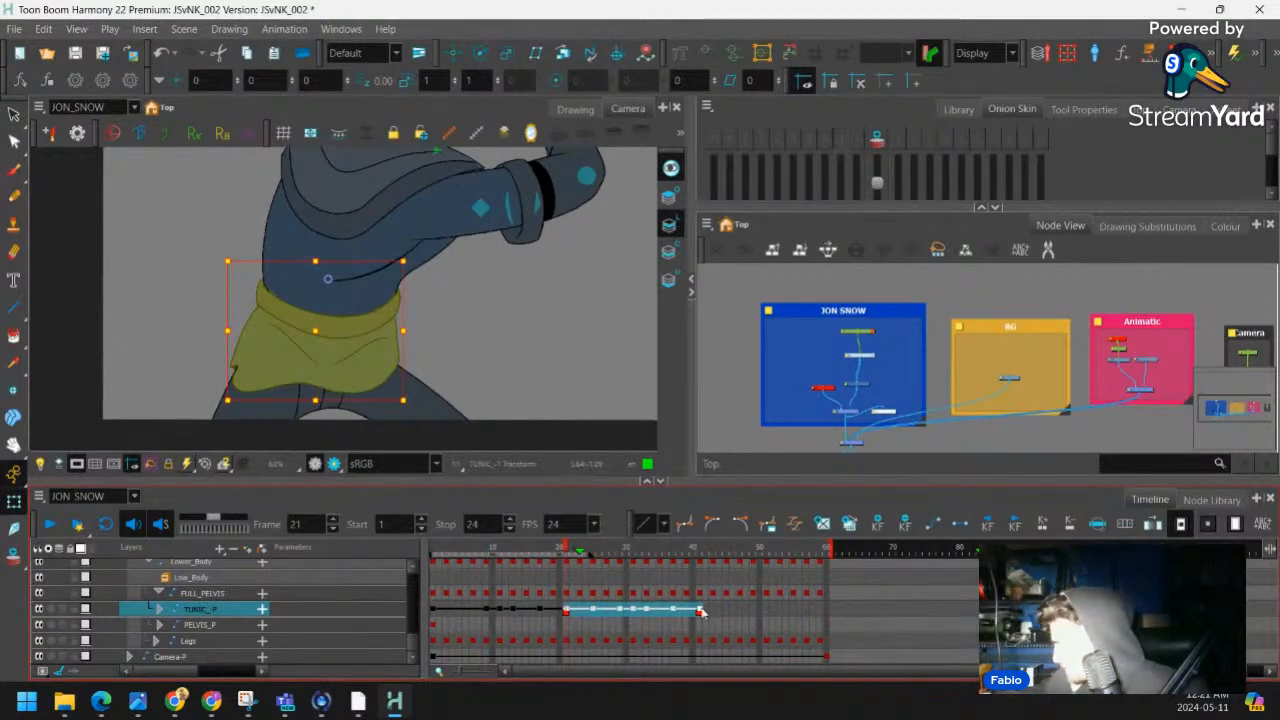
{"action": "left_click", "coordinate": [700, 613]}
Add two frames after each of the tunic keys on frames 29 and 33 to space the cycle's keys four frames apart
{"action": "left_click_drag", "start_coordinate": [434, 550], "coordinate": [621, 579]}
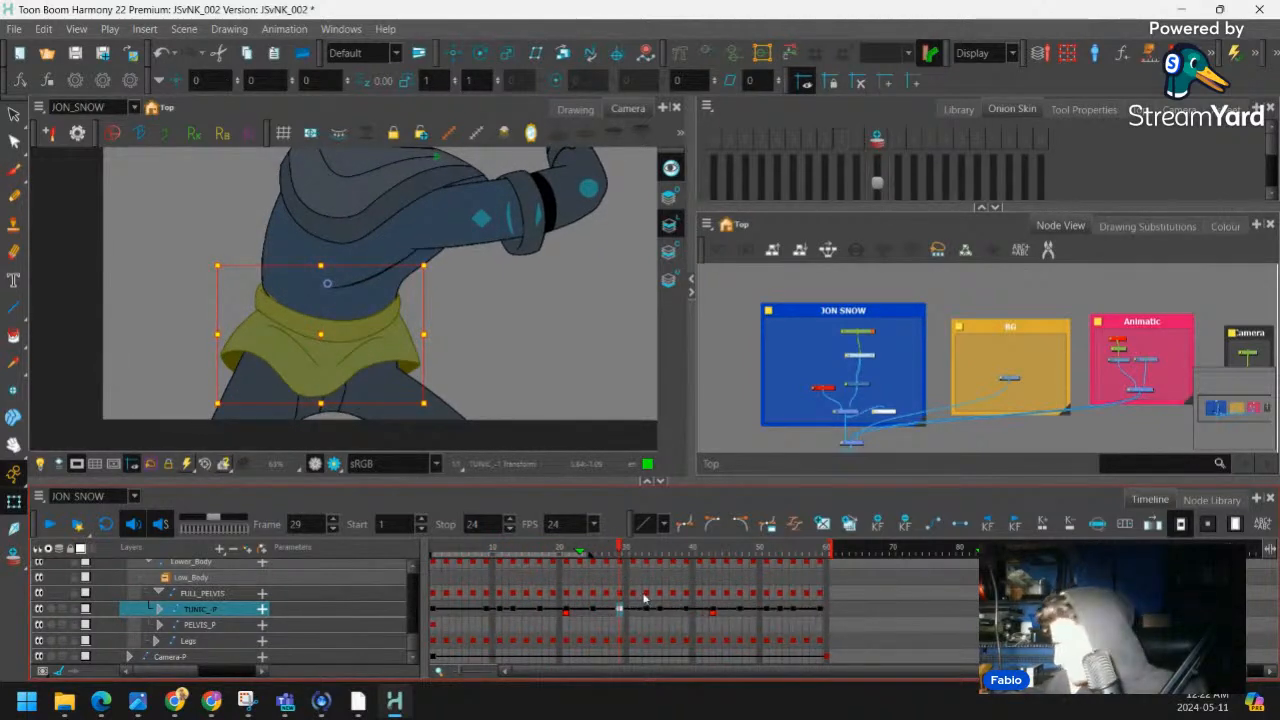
{"action": "left_click", "coordinate": [648, 610]}
{"action": "left_click_drag", "start_coordinate": [648, 548], "coordinate": [471, 550]}
Extend the playback stop frame to 60 and play back the full tunic animation
{"action": "key", "text": "1"}
{"action": "key", "text": "1"}
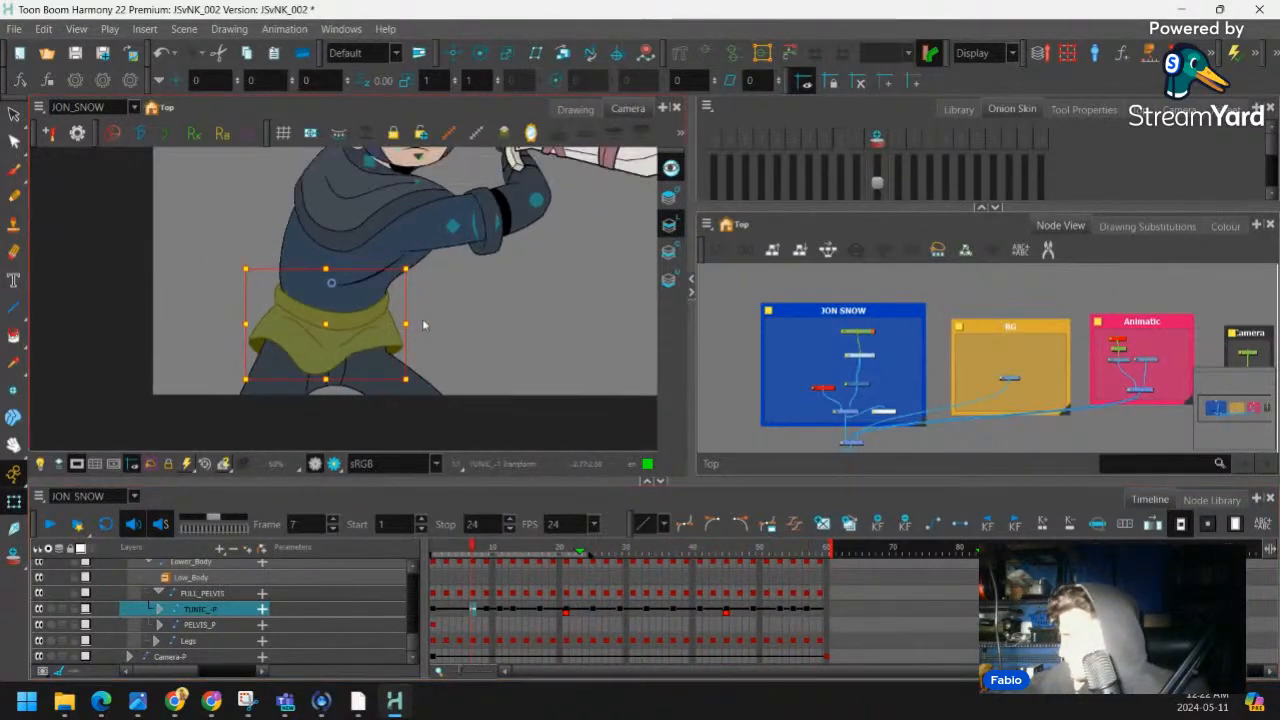
{"action": "key", "text": "shift+Return"}
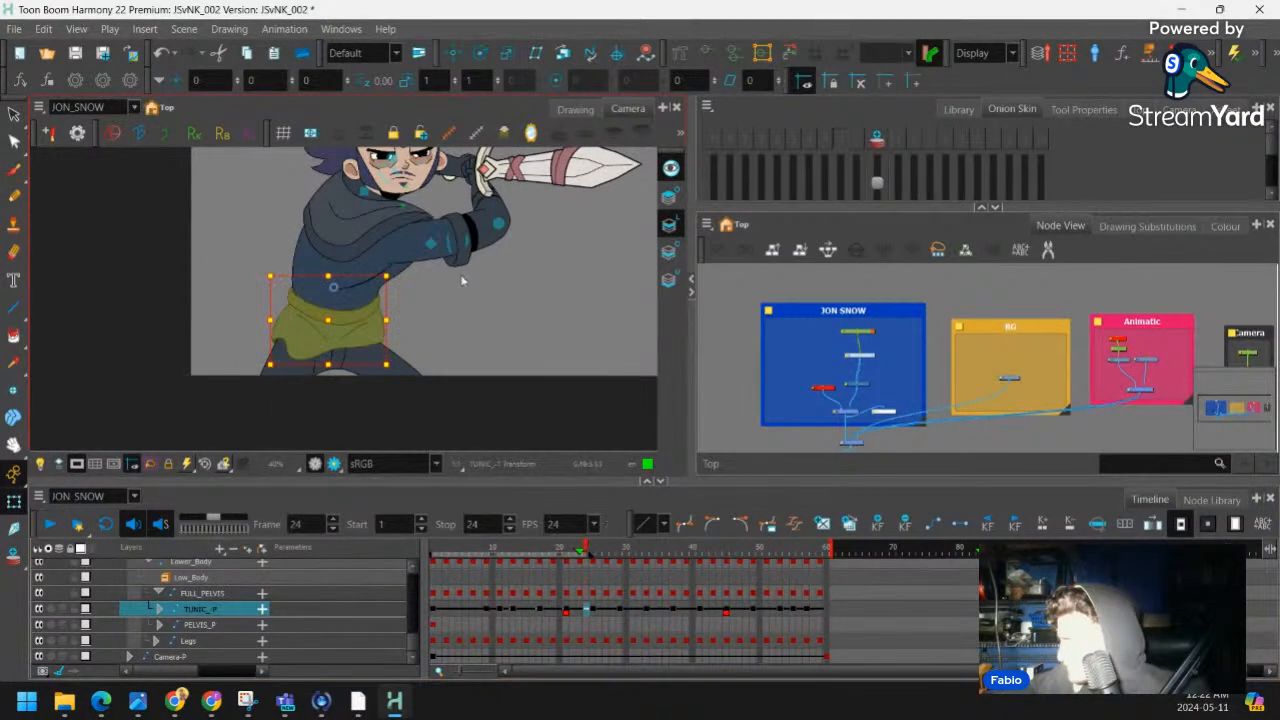
{"action": "key", "text": "shift+Return"}
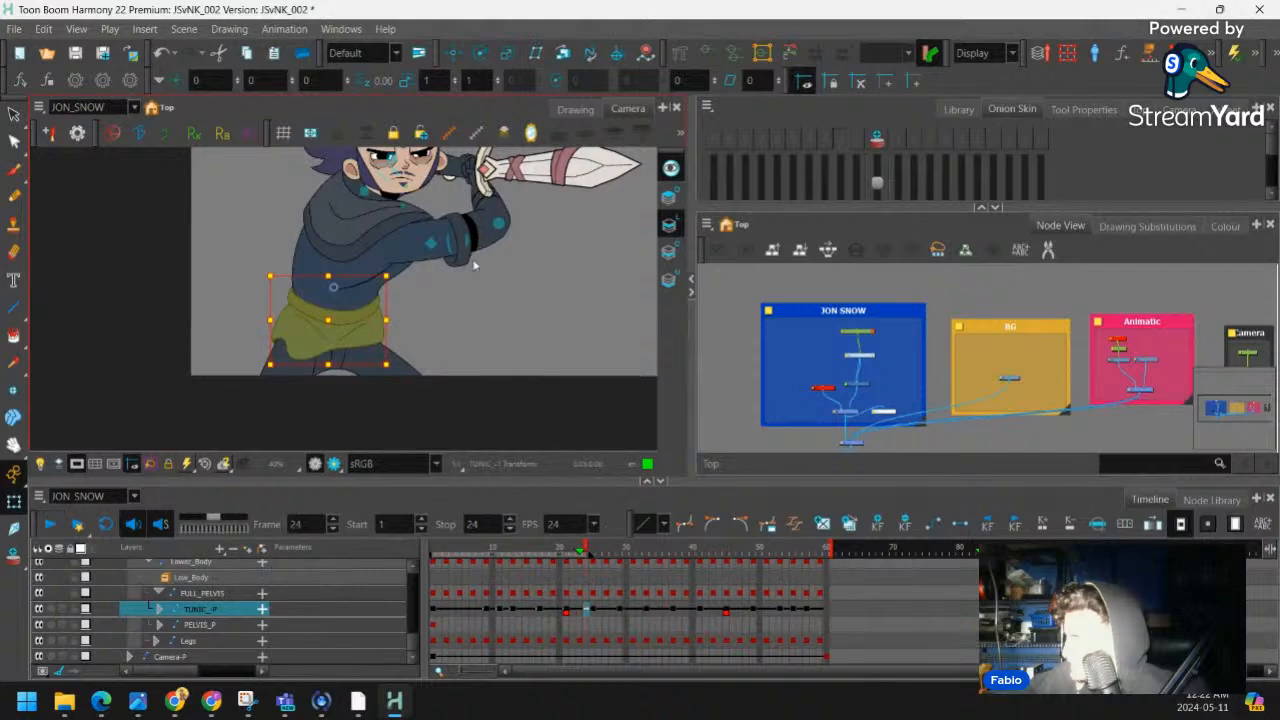
{"action": "left_click_drag", "start_coordinate": [697, 559], "coordinate": [828, 555]}
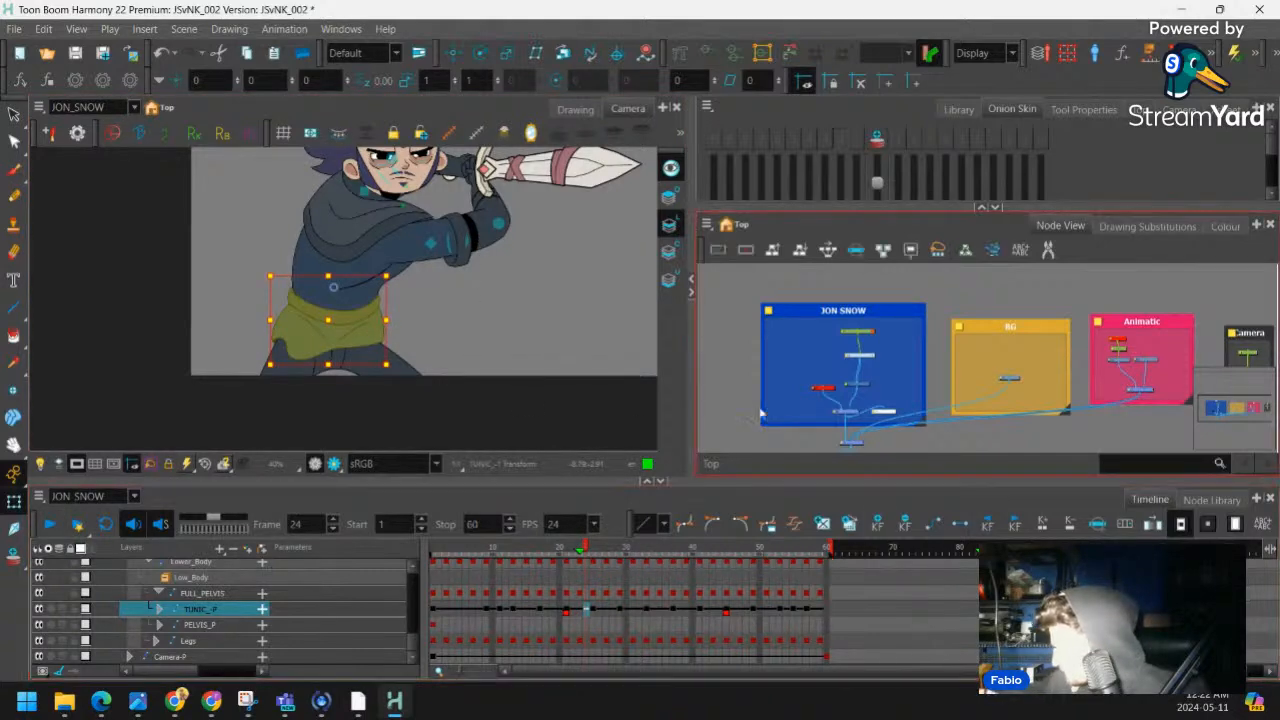
{"action": "left_click", "coordinate": [49, 524]}
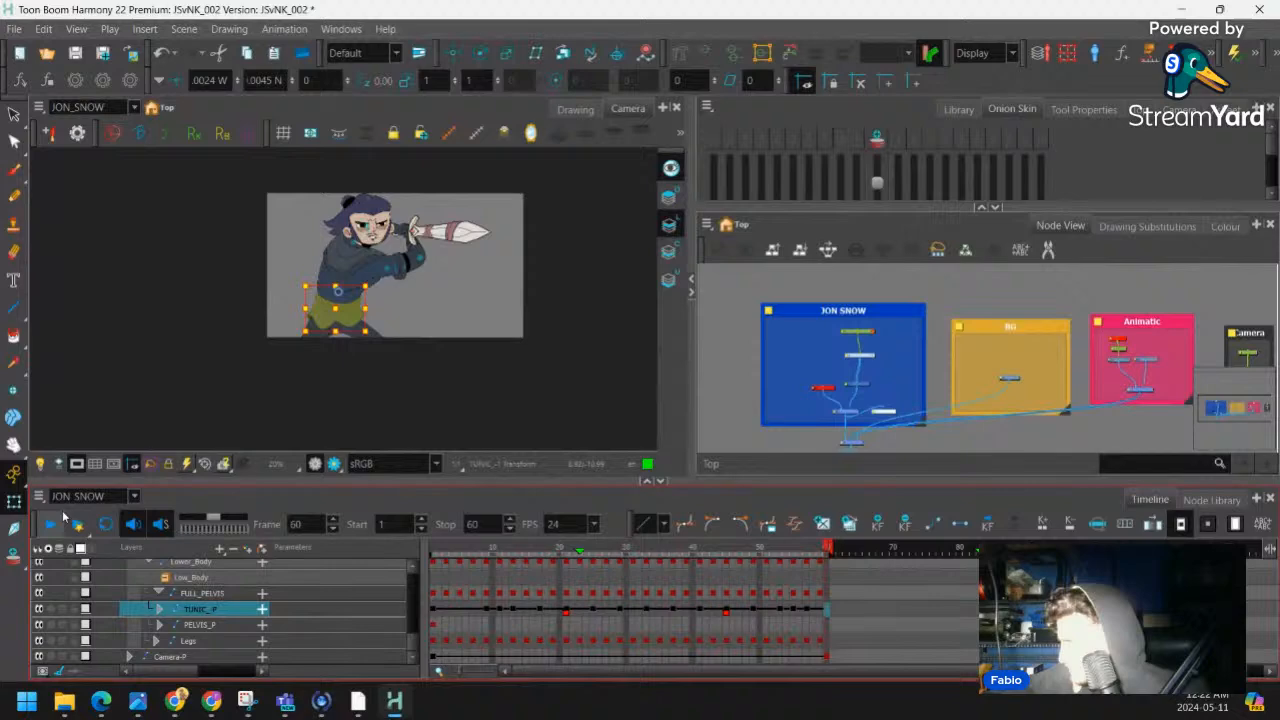
{"action": "left_click", "coordinate": [49, 524]}
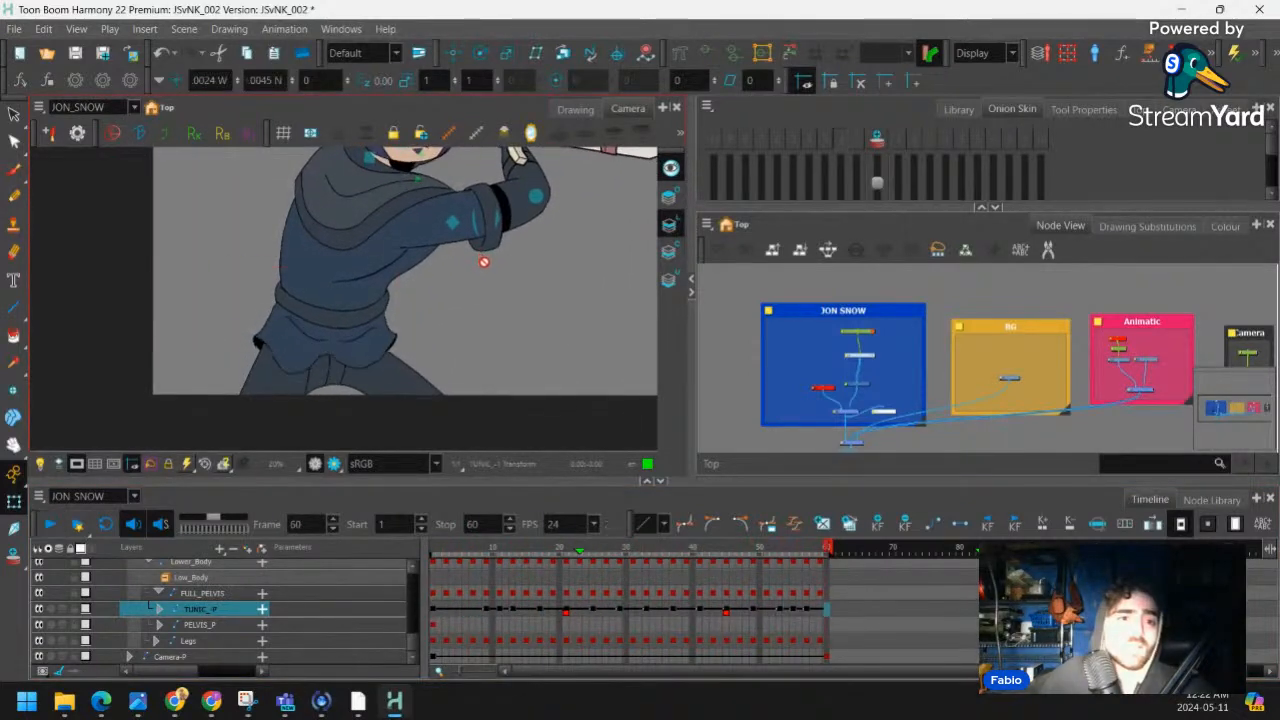
{"action": "left_click", "coordinate": [49, 524]}
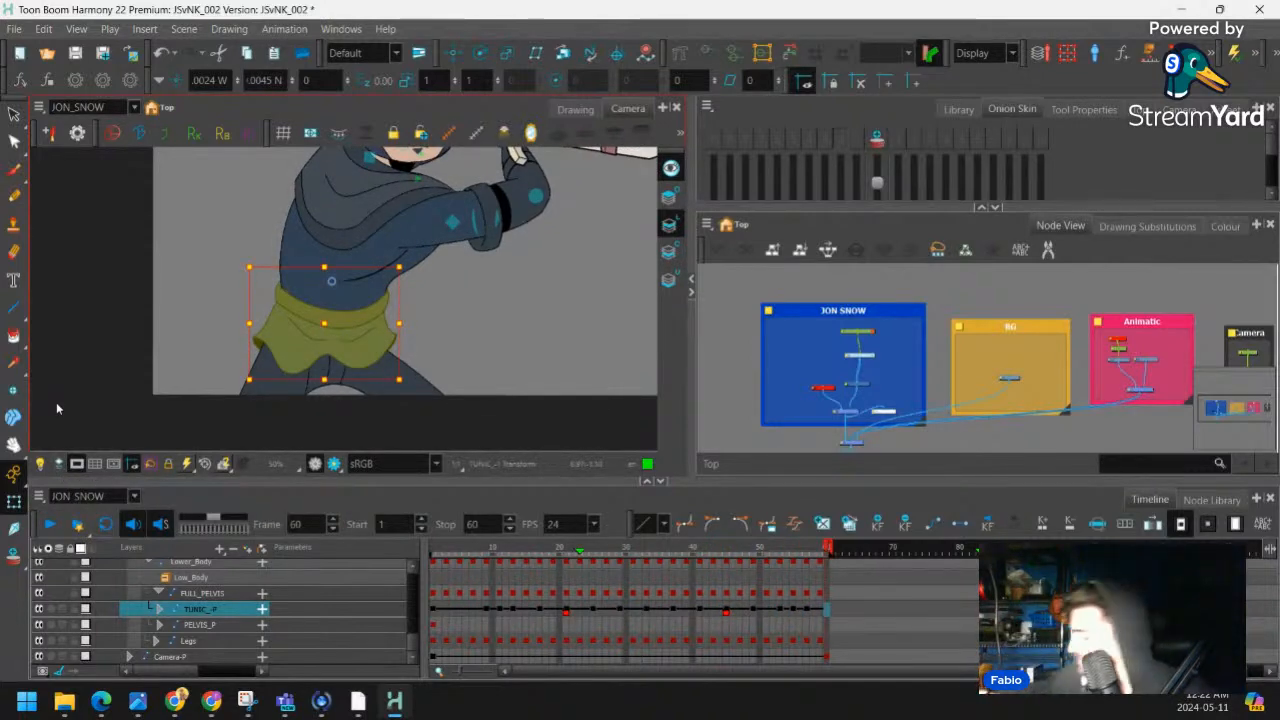
Convert the TUNIC_-P layer's motion from frame 1 to 60 into stepped keyframes on every second frame
{"action": "left_click_drag", "start_coordinate": [434, 612], "coordinate": [822, 616]}
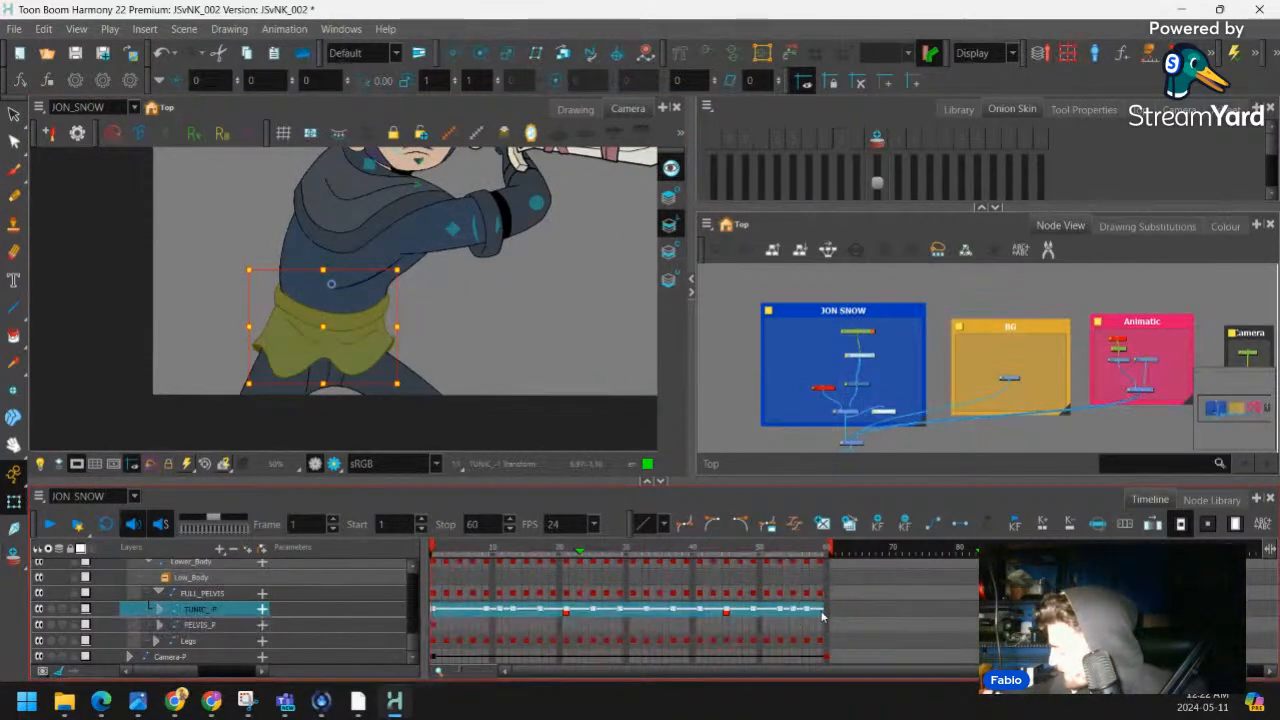
{"action": "left_click", "coordinate": [436, 621]}
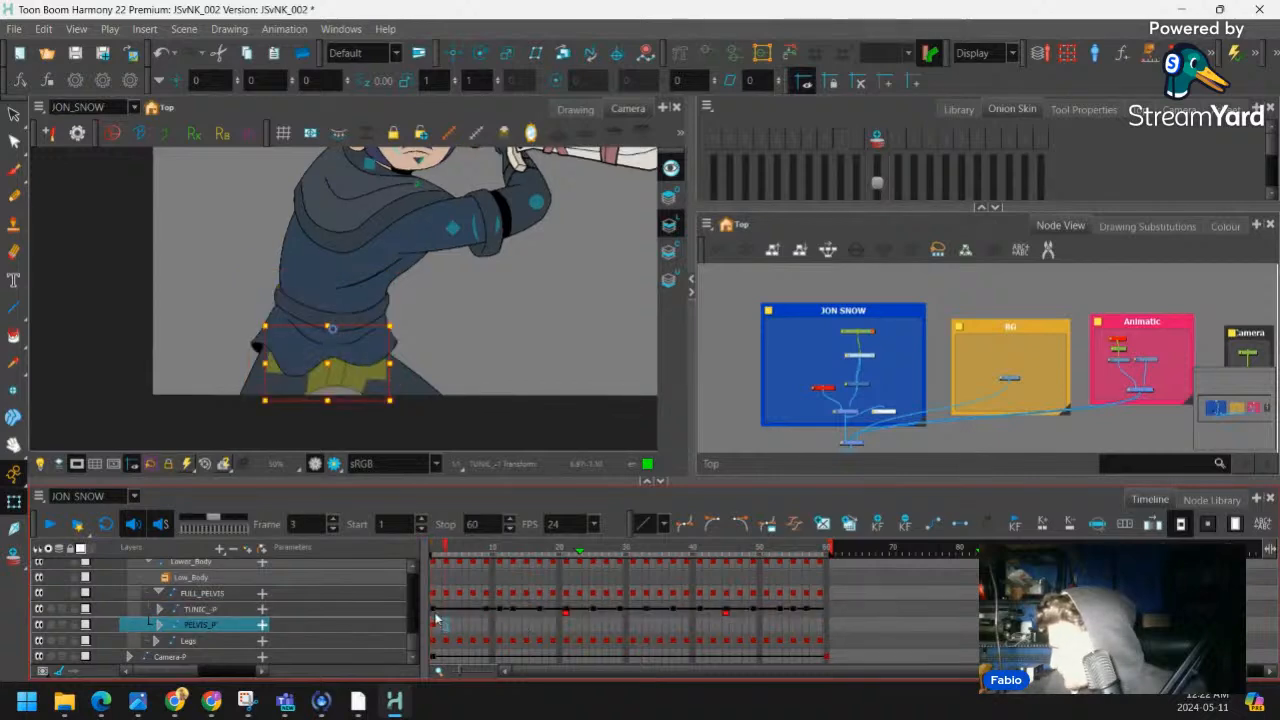
{"action": "left_click_drag", "start_coordinate": [434, 611], "coordinate": [826, 616]}
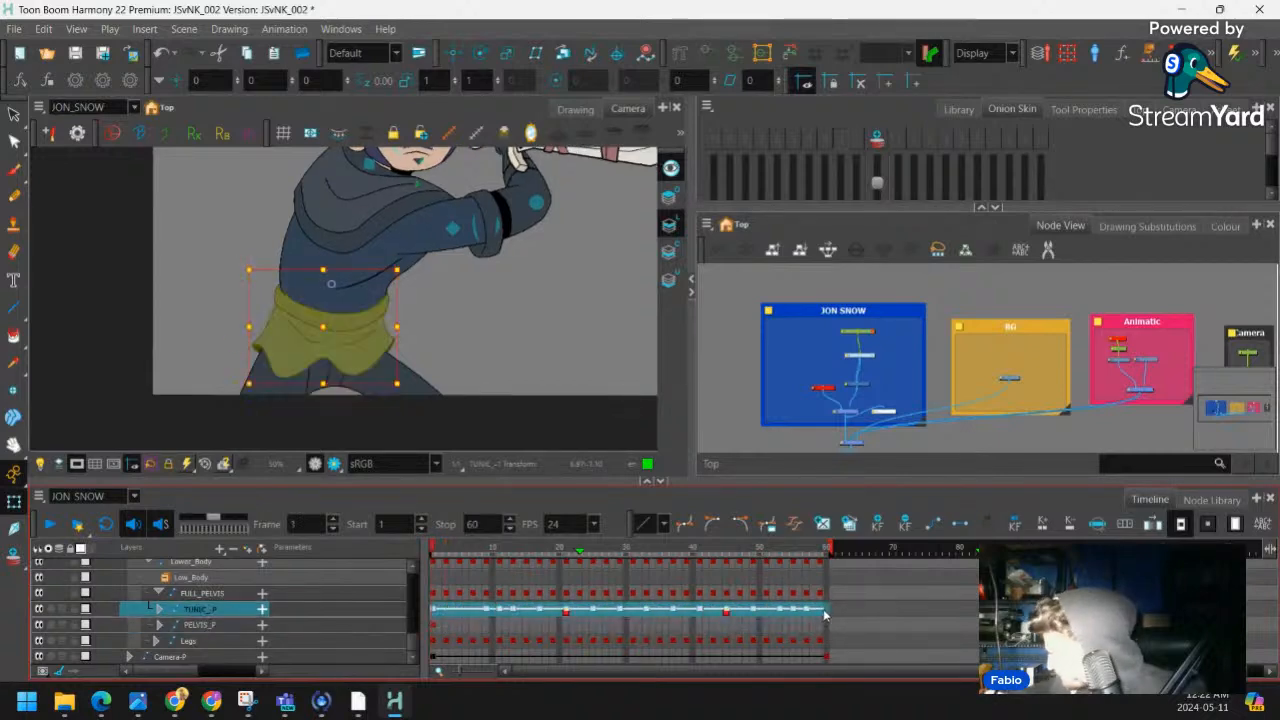
{"action": "left_click", "coordinate": [1124, 525]}
{"action": "left_click", "coordinate": [651, 411]}
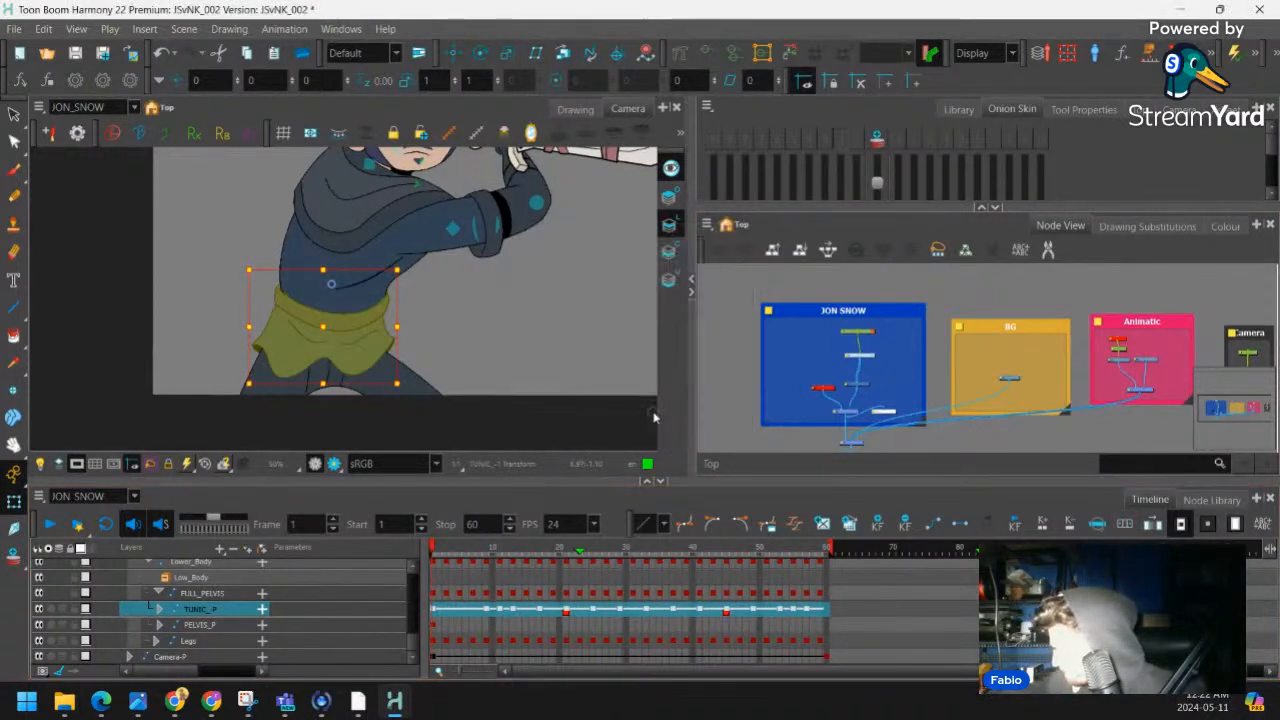
{"action": "left_click", "coordinate": [827, 612]}
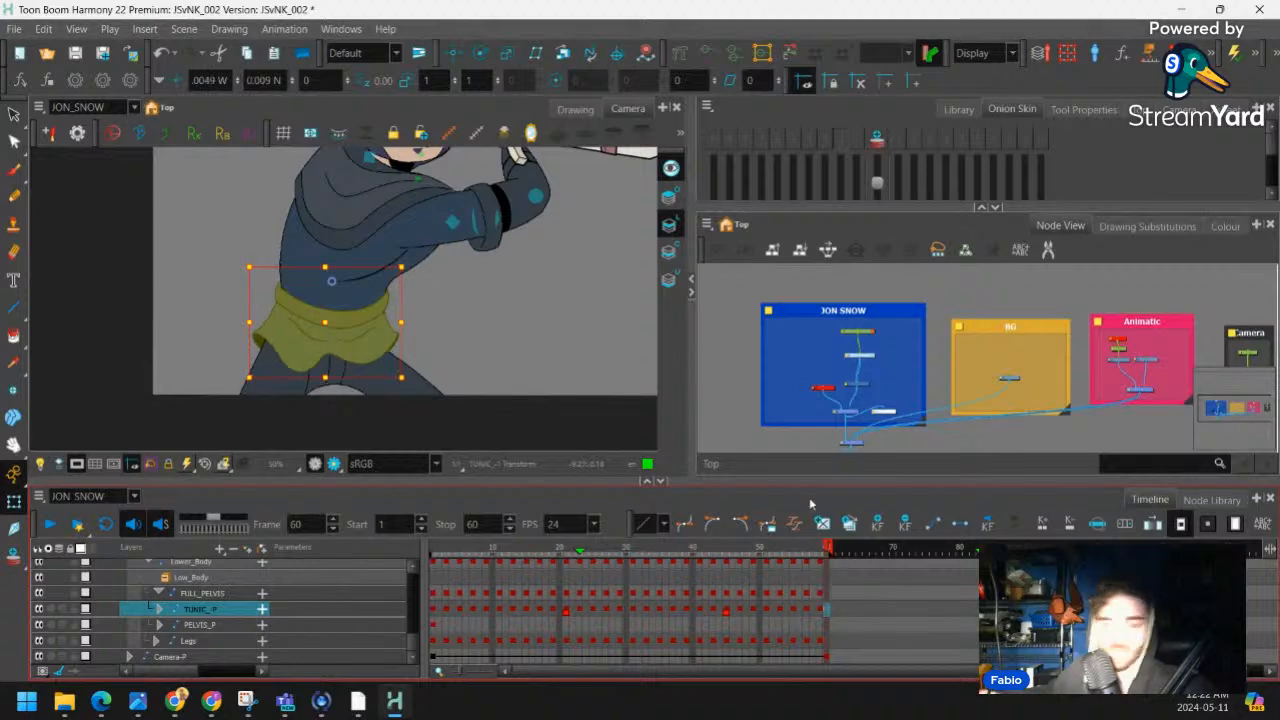
Scrub through the tunic's stepped animation up to frame 59 in a close view of the waist
{"action": "left_click", "coordinate": [441, 610]}
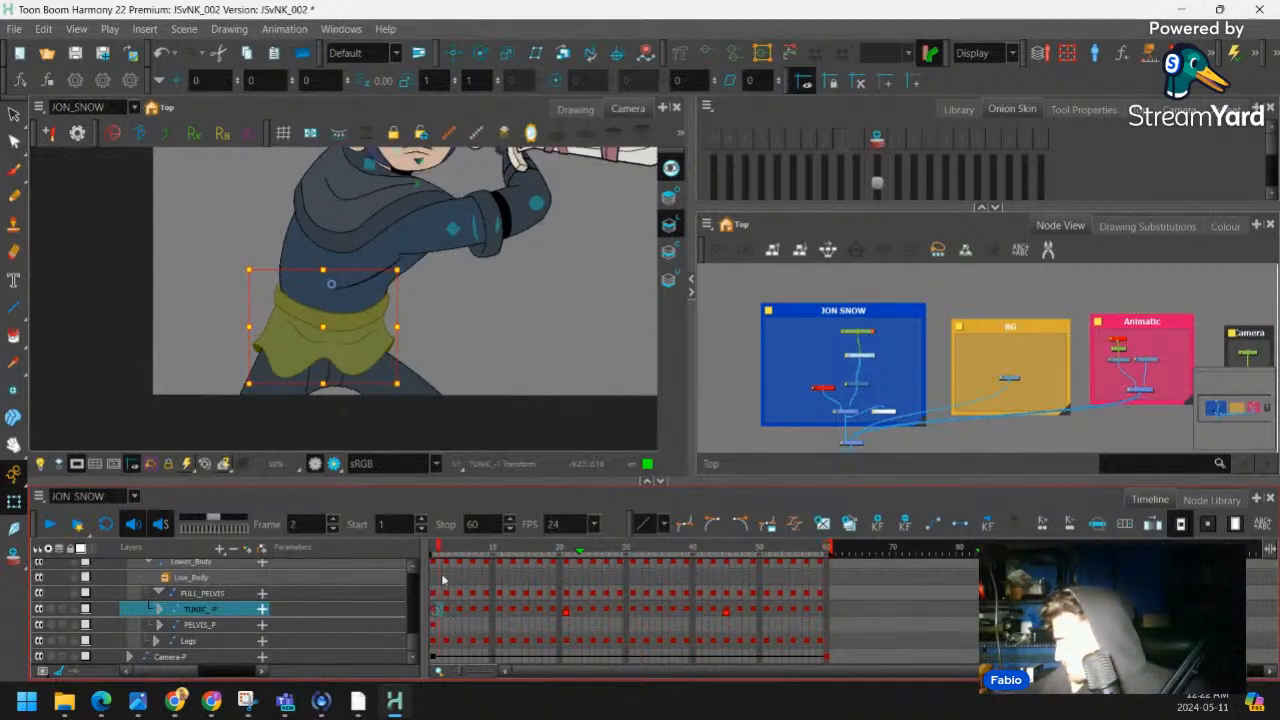
{"action": "left_click", "coordinate": [461, 323]}
{"action": "key", "text": "2"}
{"action": "left_click_drag", "start_coordinate": [463, 304], "coordinate": [467, 293]}
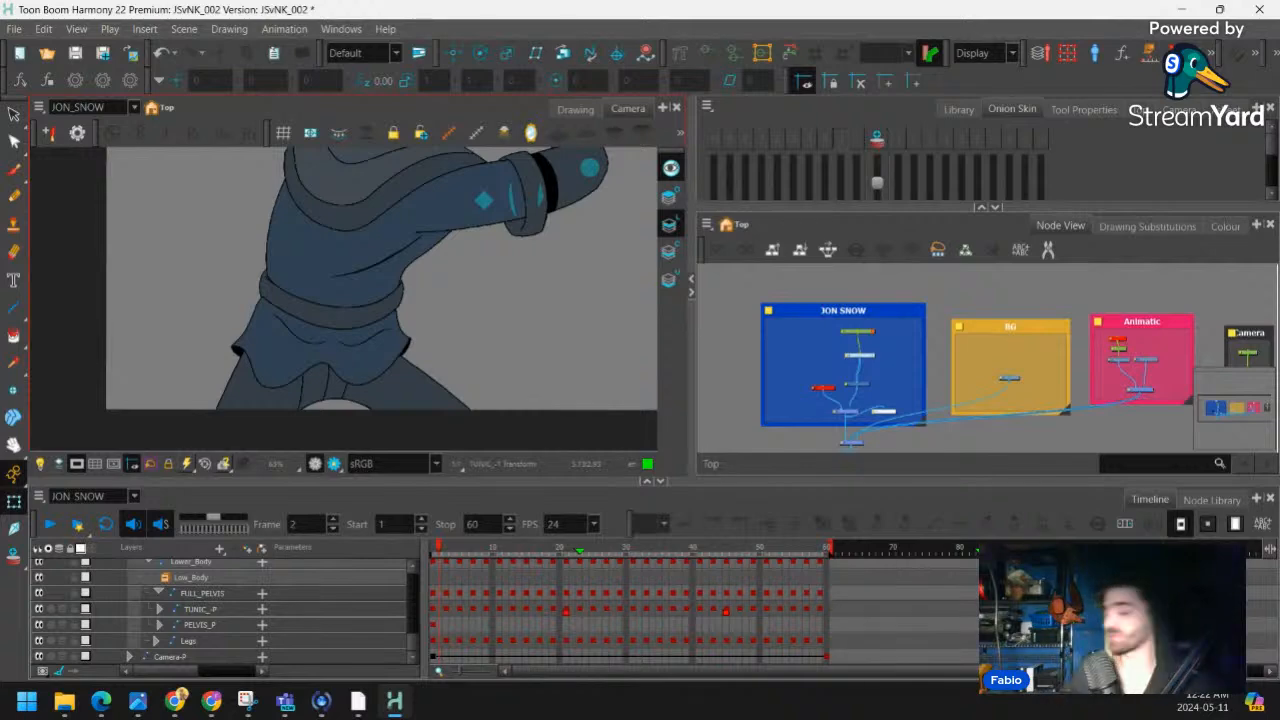
{"action": "left_click", "coordinate": [446, 609]}
{"action": "left_click_drag", "start_coordinate": [462, 550], "coordinate": [824, 550]}
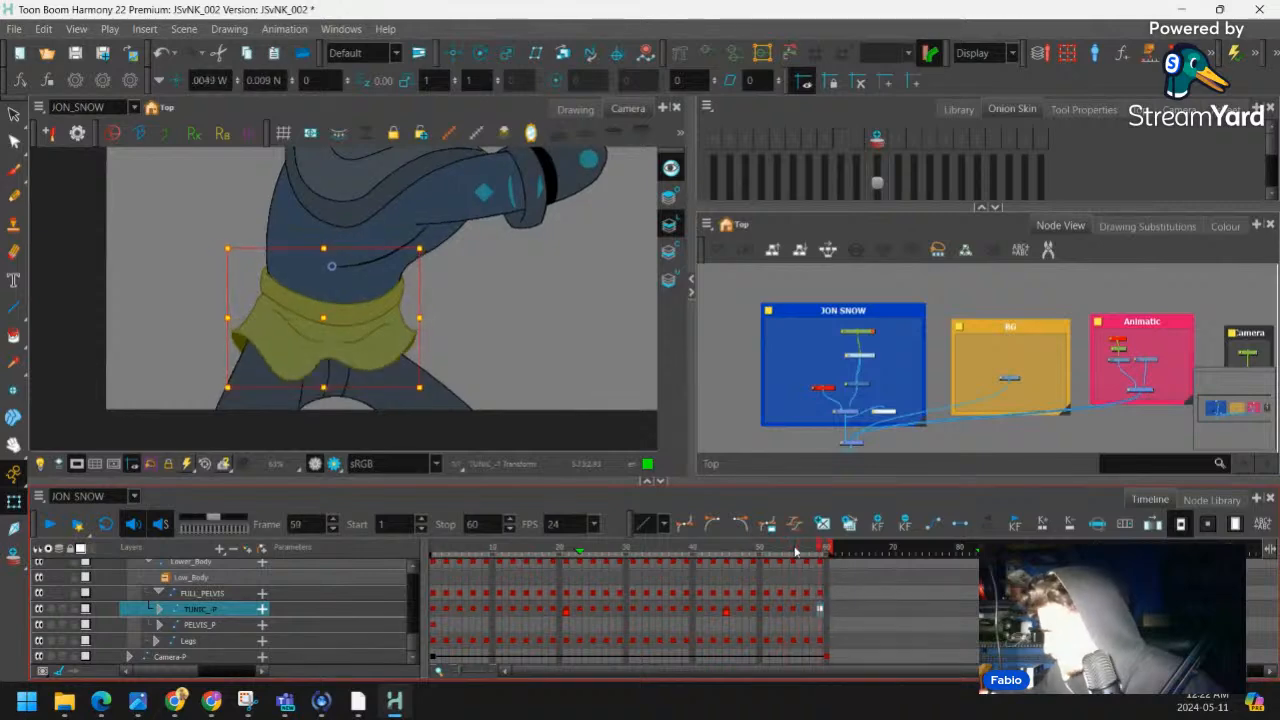
{"action": "key", "text": "shift+comma"}
Play back the full character animation from frame 1 to check the tunic's movement
{"action": "left_click_drag", "start_coordinate": [438, 549], "coordinate": [407, 554]}
{"action": "scroll", "coordinate": [482, 318], "scroll_direction": "down", "scroll_amount": 4}
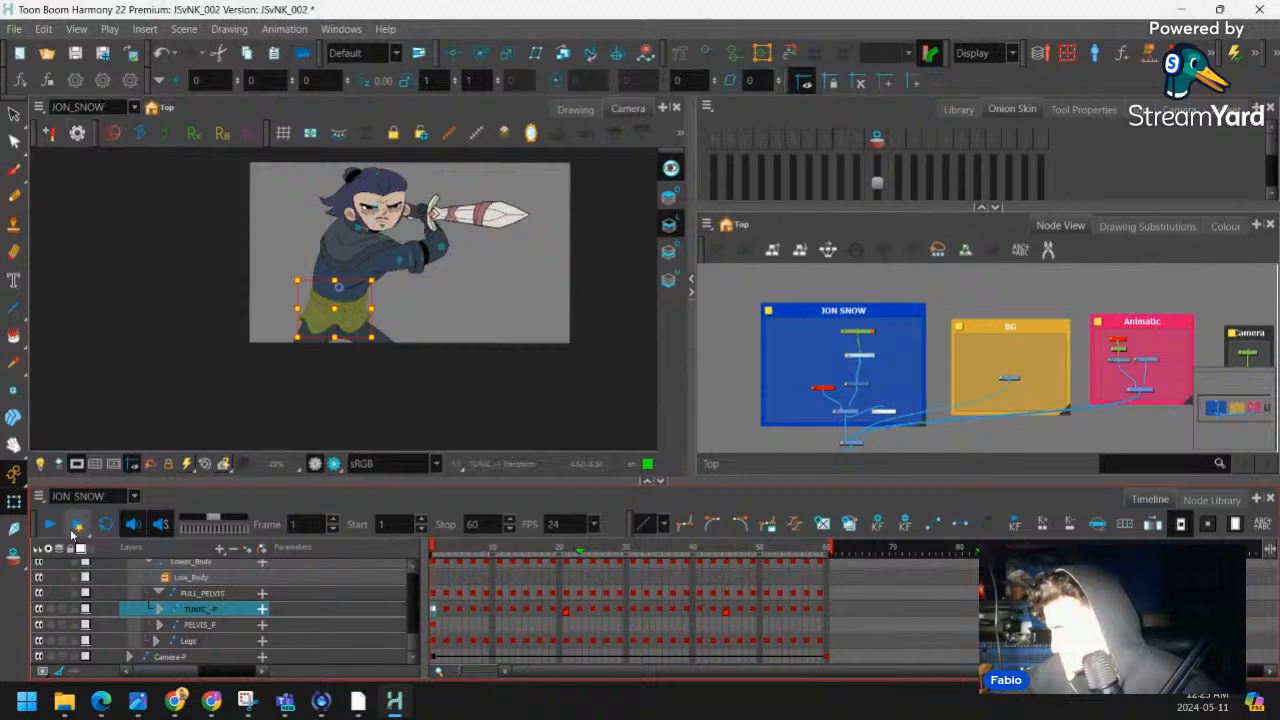
{"action": "left_click", "coordinate": [50, 520]}
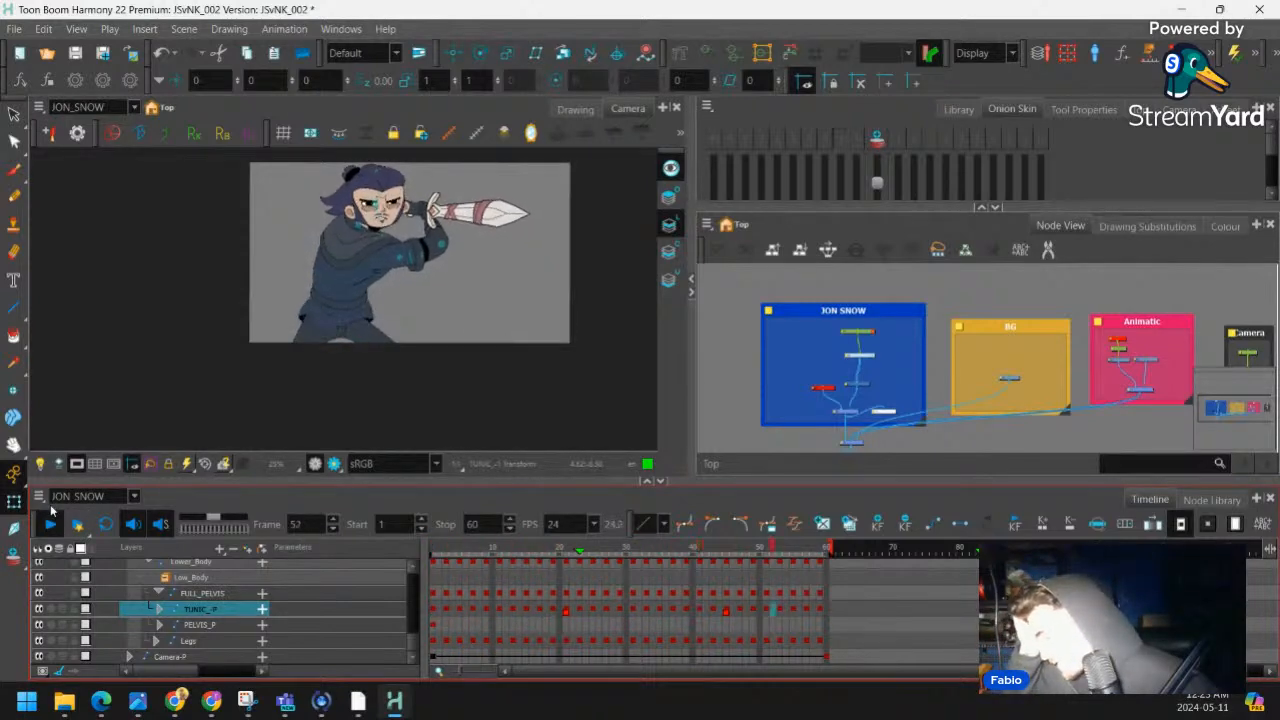
{"action": "left_click", "coordinate": [50, 522]}
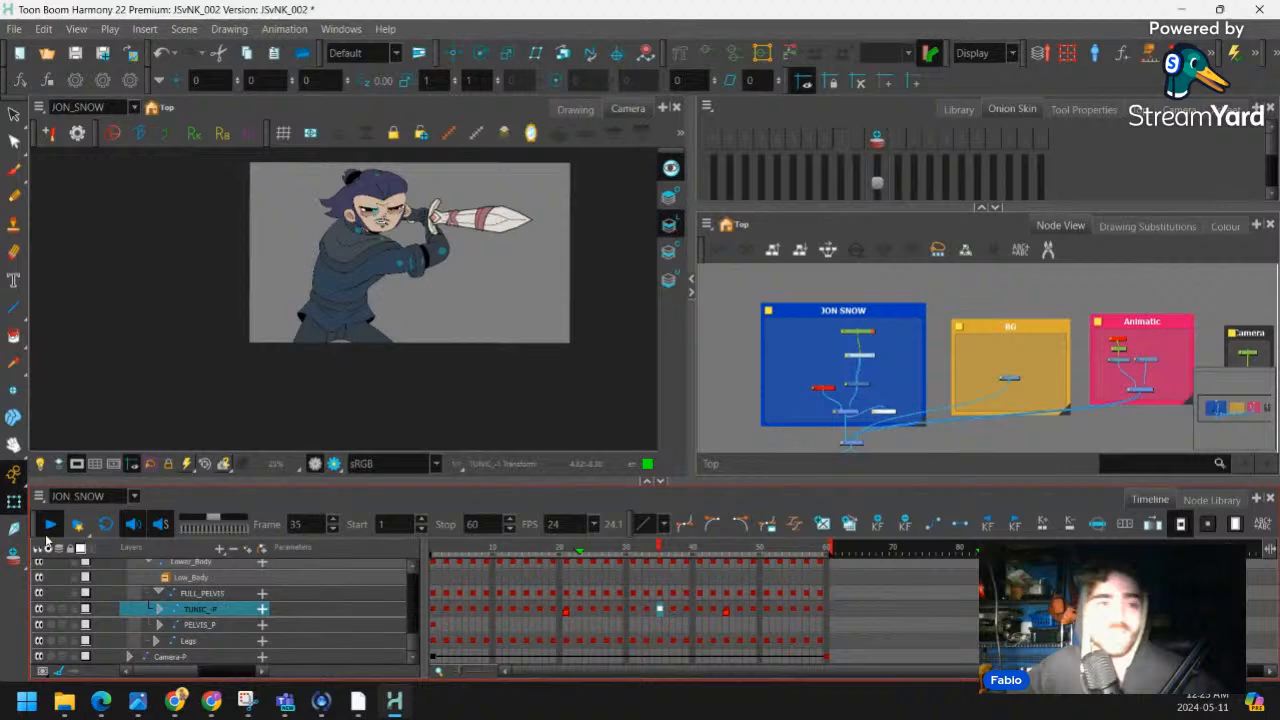
{"action": "scroll", "coordinate": [437, 293], "scroll_direction": "up", "scroll_amount": 2}
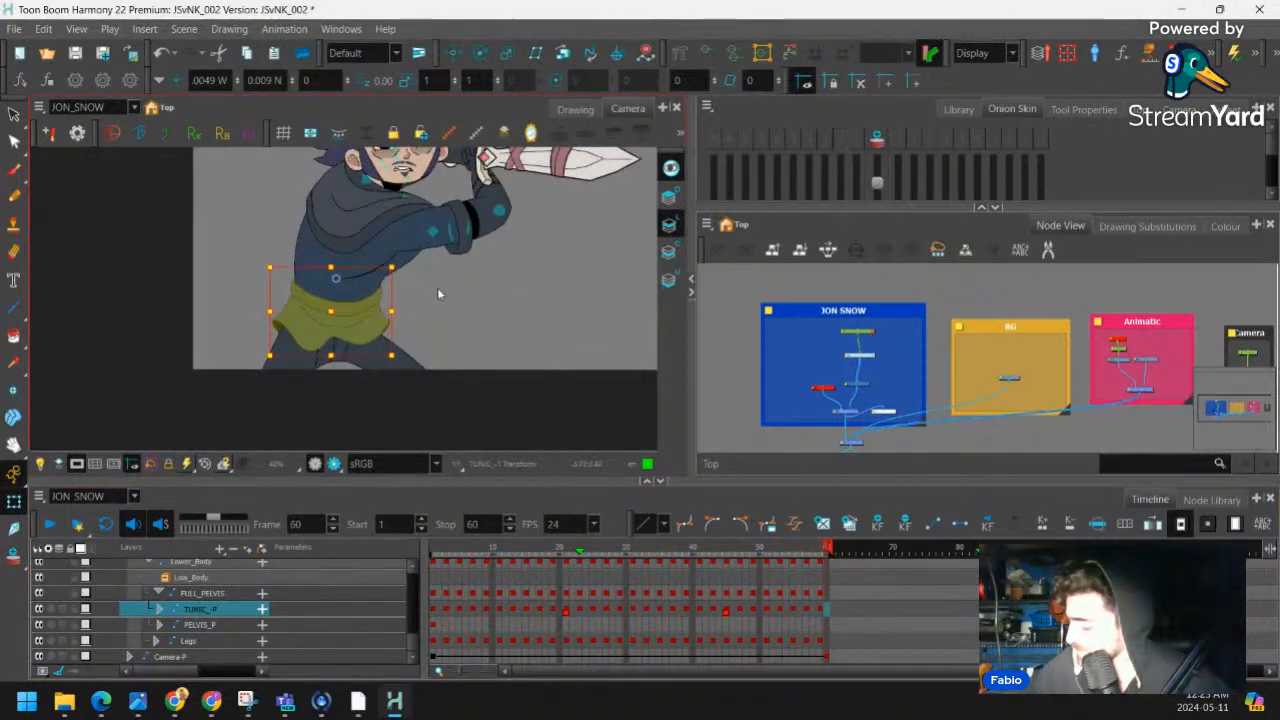
{"action": "scroll", "coordinate": [450, 290], "scroll_direction": "up", "scroll_amount": 2}
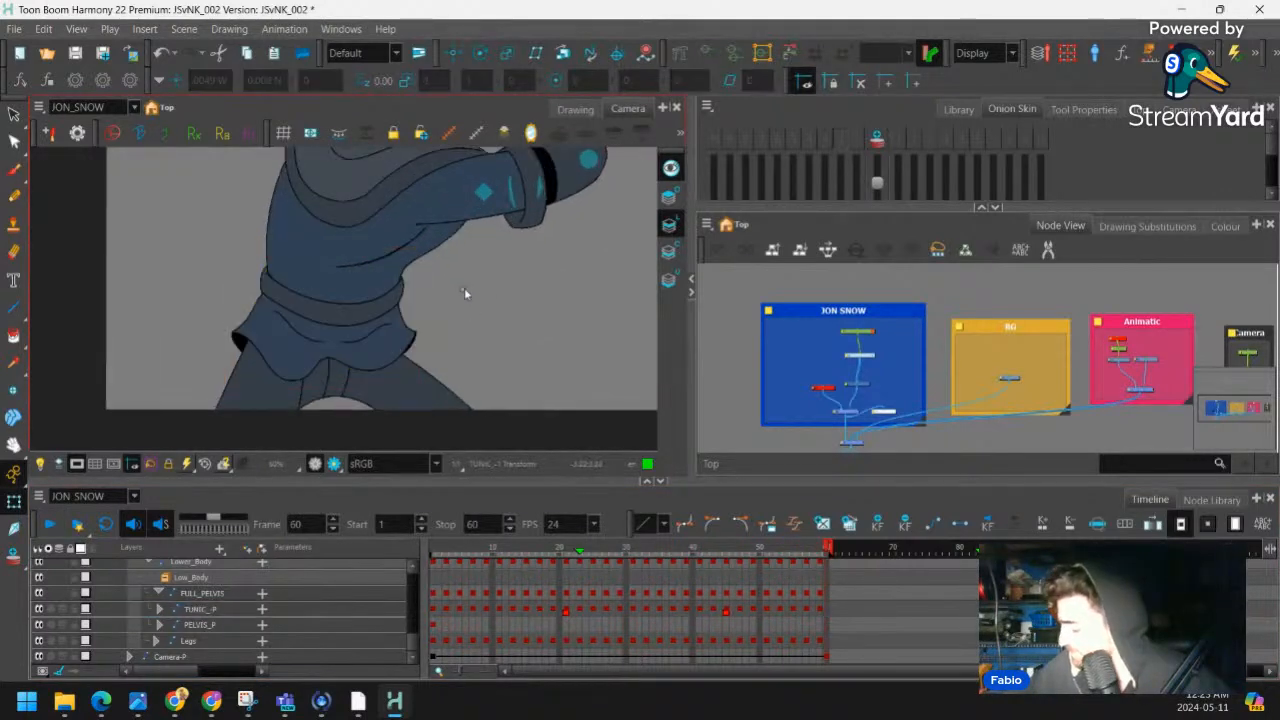
{"action": "key", "text": "Return"}
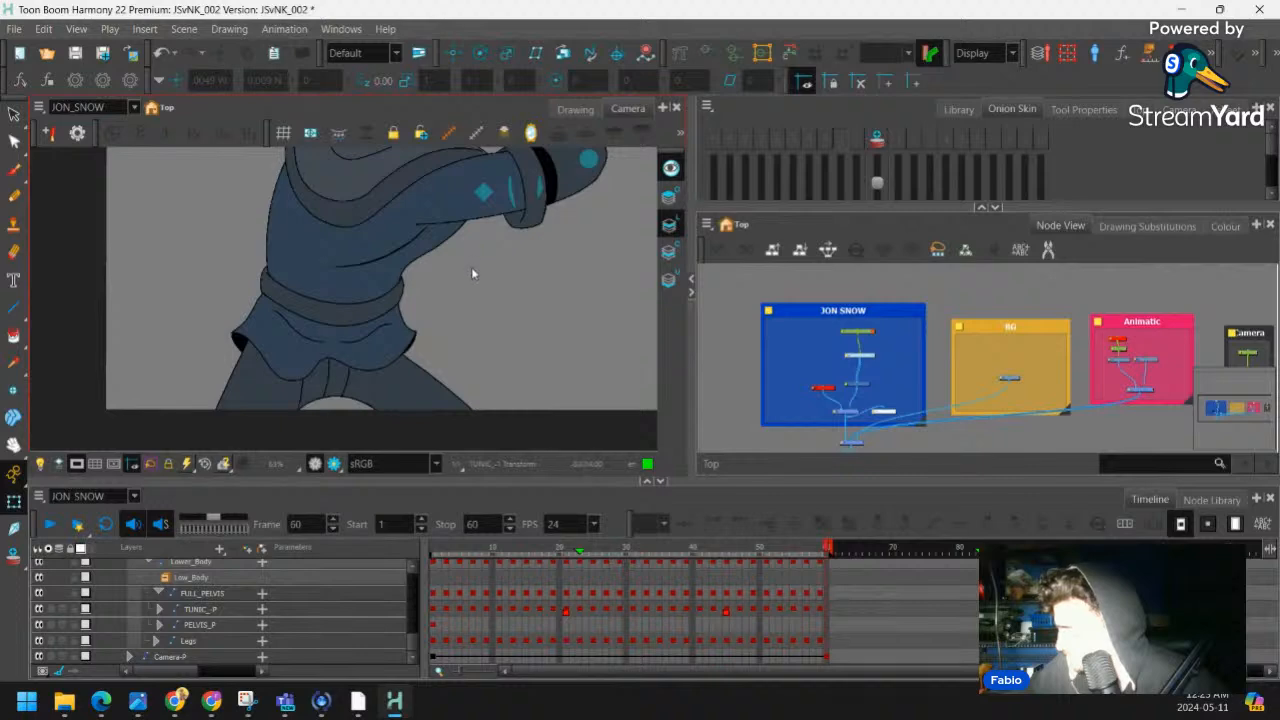
Examine the character's collar, torso and face at frame 60, both close up and in the full shot
{"action": "key", "text": "1"}
{"action": "left_click_drag", "start_coordinate": [466, 266], "coordinate": [455, 331]}
{"action": "key", "text": "2"}
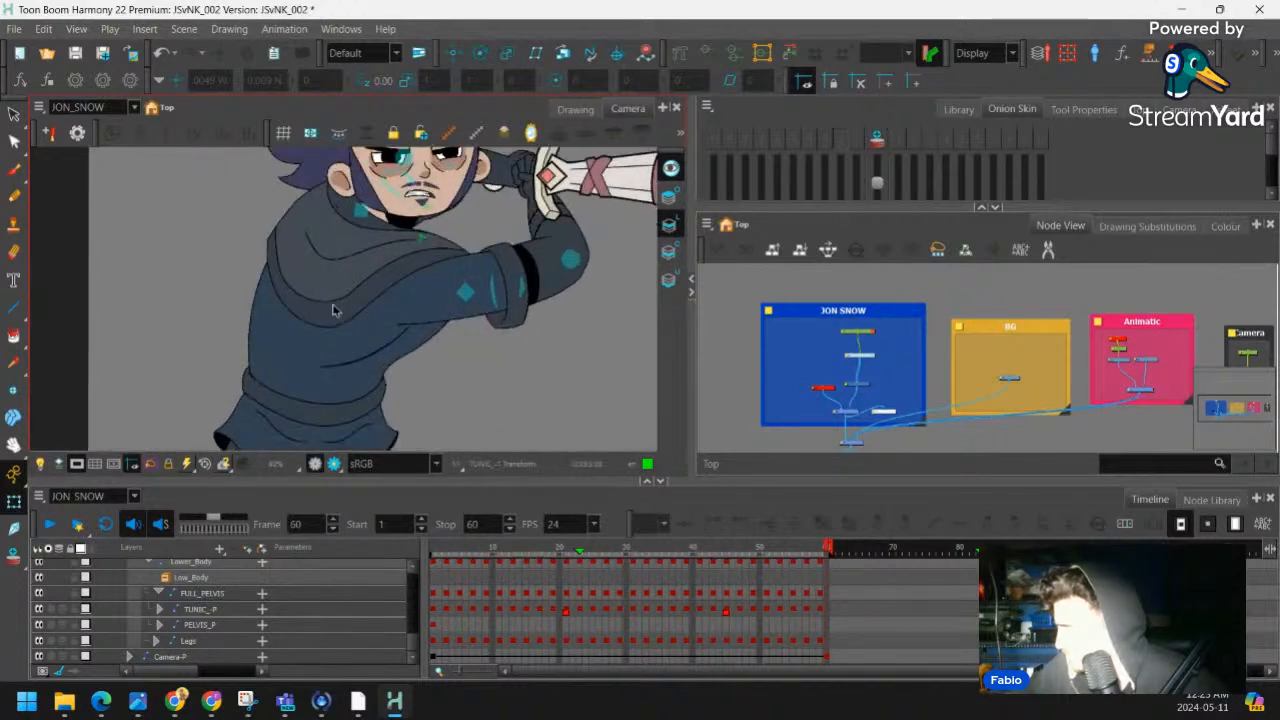
{"action": "key", "text": "2"}
{"action": "left_click", "coordinate": [312, 328]}
{"action": "left_click", "coordinate": [346, 277]}
{"action": "key", "text": "1"}
{"action": "key", "text": "1"}
{"action": "key", "text": "1"}
{"action": "left_click_drag", "start_coordinate": [412, 226], "coordinate": [392, 248]}
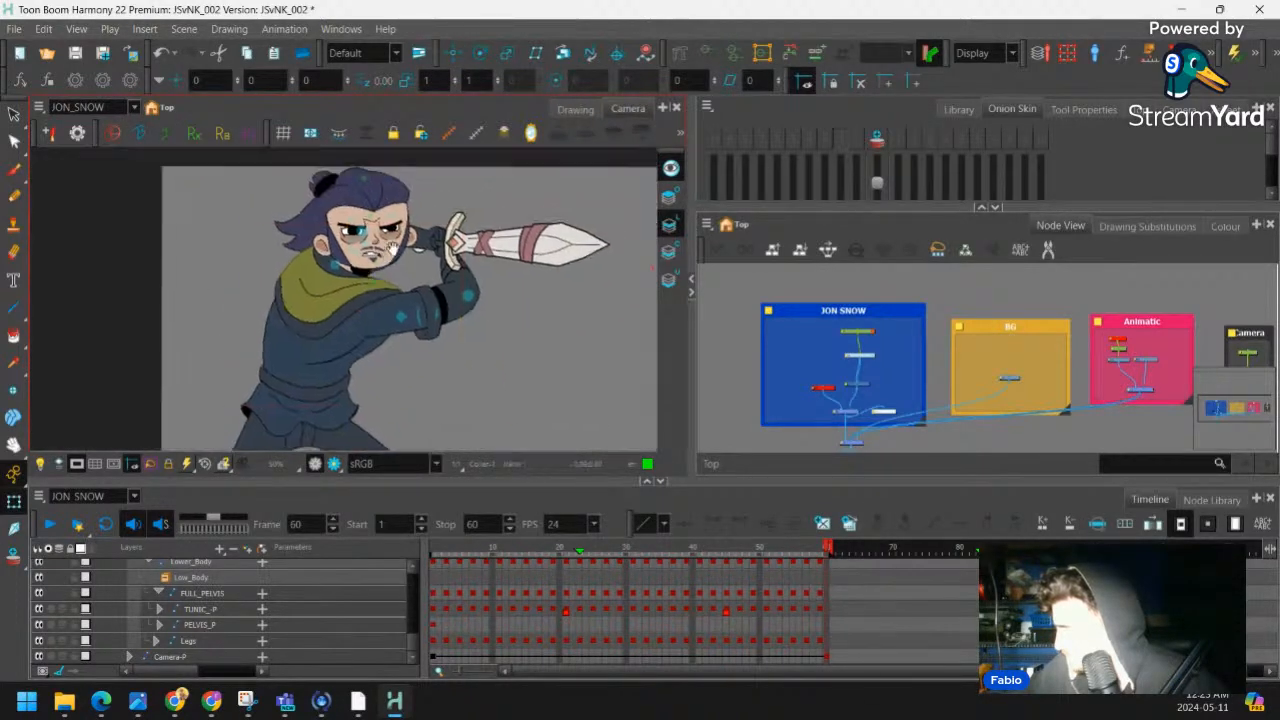
{"action": "key", "text": "2"}
{"action": "key", "text": "2"}
{"action": "key", "text": "1"}
{"action": "key", "text": "1"}
{"action": "key", "text": "1"}
{"action": "left_click_drag", "start_coordinate": [360, 377], "coordinate": [366, 333]}
{"action": "left_click", "coordinate": [399, 319]}
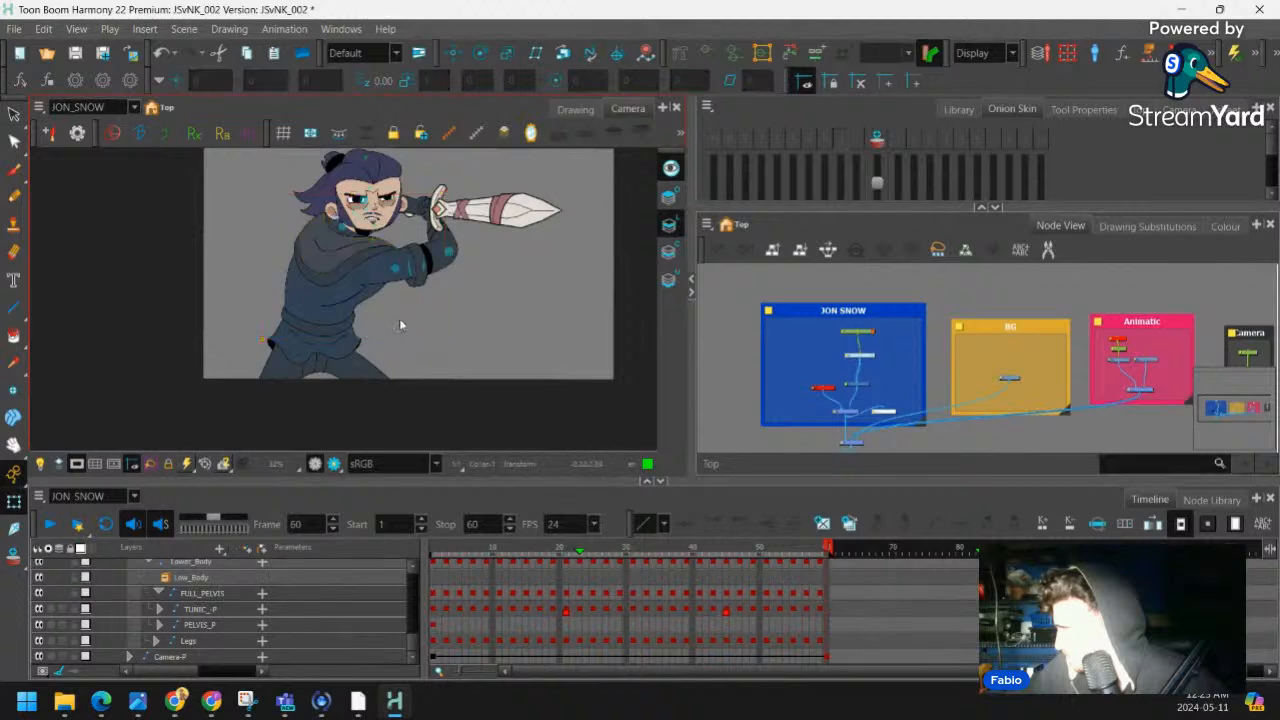
{"action": "left_click_drag", "start_coordinate": [393, 264], "coordinate": [398, 311]}
{"action": "key", "text": "2"}
{"action": "key", "text": "2"}
{"action": "left_click", "coordinate": [345, 305]}
{"action": "key", "text": "1"}
{"action": "key", "text": "1"}
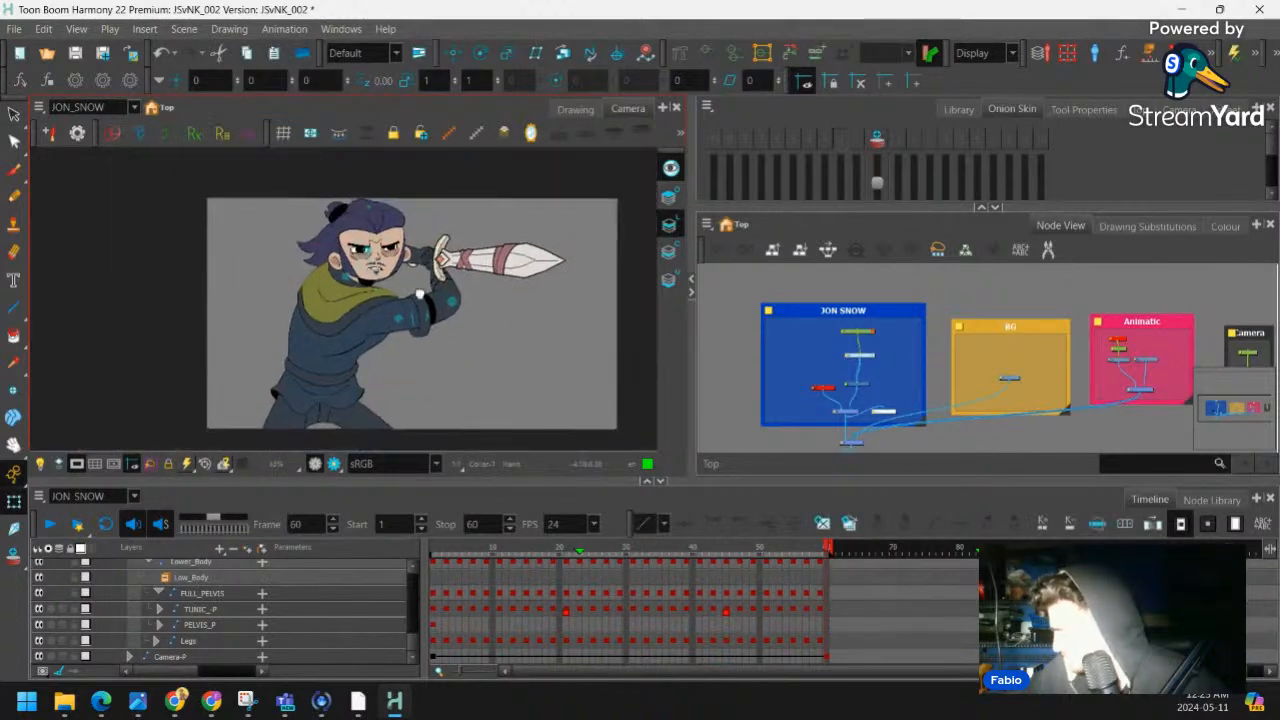
{"action": "key", "text": "2"}
{"action": "key", "text": "2"}
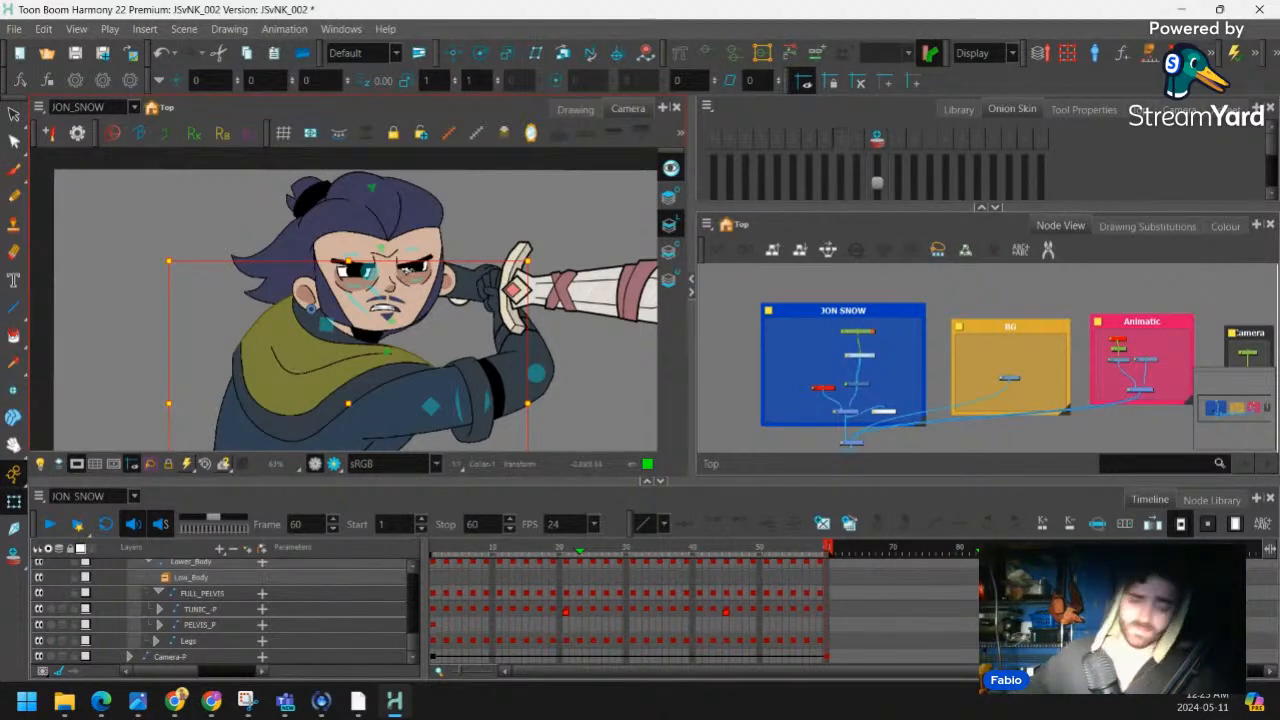
{"action": "left_click_drag", "start_coordinate": [431, 389], "coordinate": [414, 282]}
{"action": "key", "text": "1"}
{"action": "key", "text": "1"}
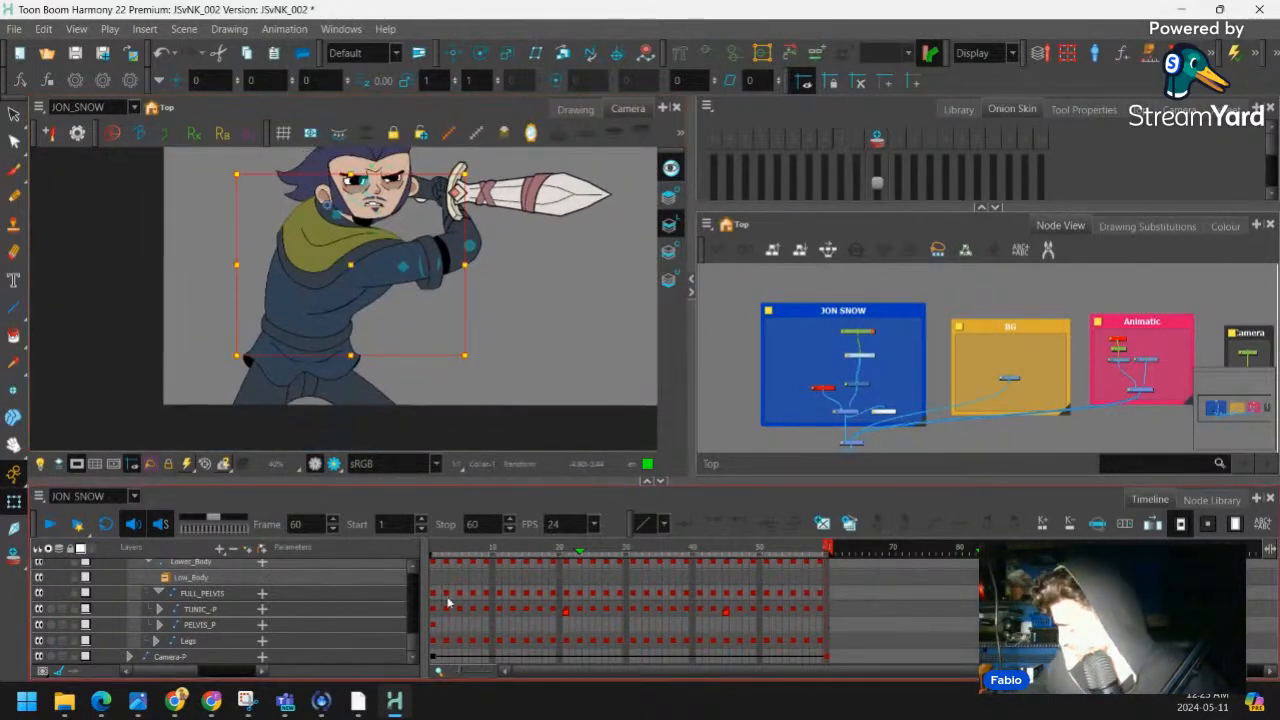
Return to frame 1, select the character's back hair and locate its layer in the timeline
{"action": "left_click", "coordinate": [437, 608]}
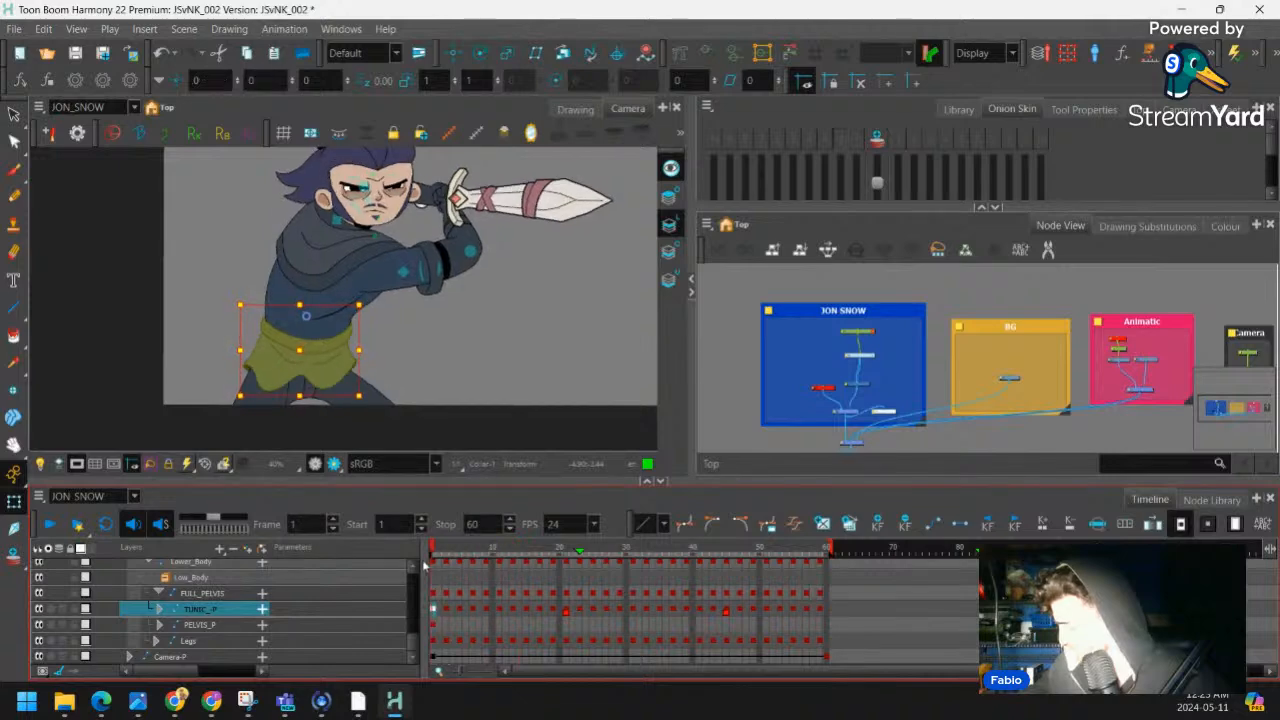
{"action": "mouse_move", "coordinate": [433, 551]}
{"action": "left_mouse_down"}
{"action": "mouse_move", "coordinate": [694, 553]}
{"action": "mouse_move", "coordinate": [431, 551]}
{"action": "left_mouse_up"}
{"action": "left_click_drag", "start_coordinate": [417, 214], "coordinate": [440, 300]}
{"action": "key", "text": "2"}
{"action": "key", "text": "2"}
{"action": "left_click_drag", "start_coordinate": [301, 218], "coordinate": [311, 264]}
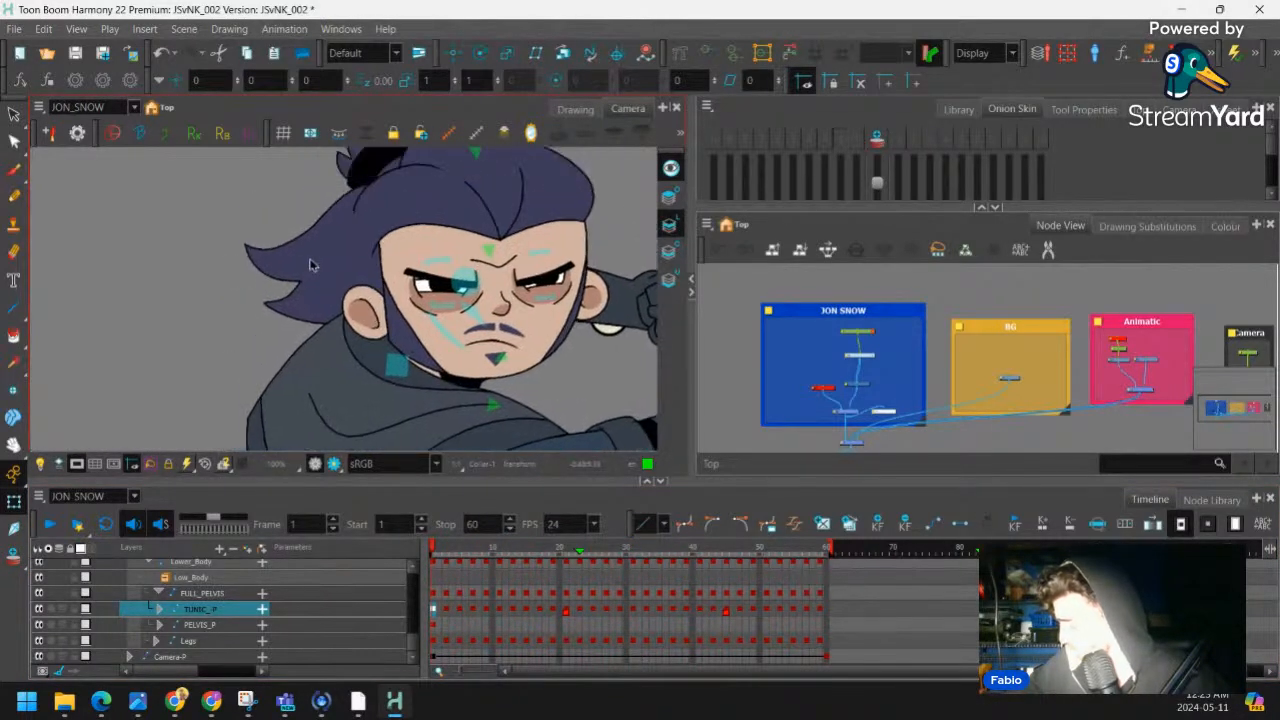
{"action": "left_click", "coordinate": [425, 222]}
{"action": "left_click", "coordinate": [434, 214]}
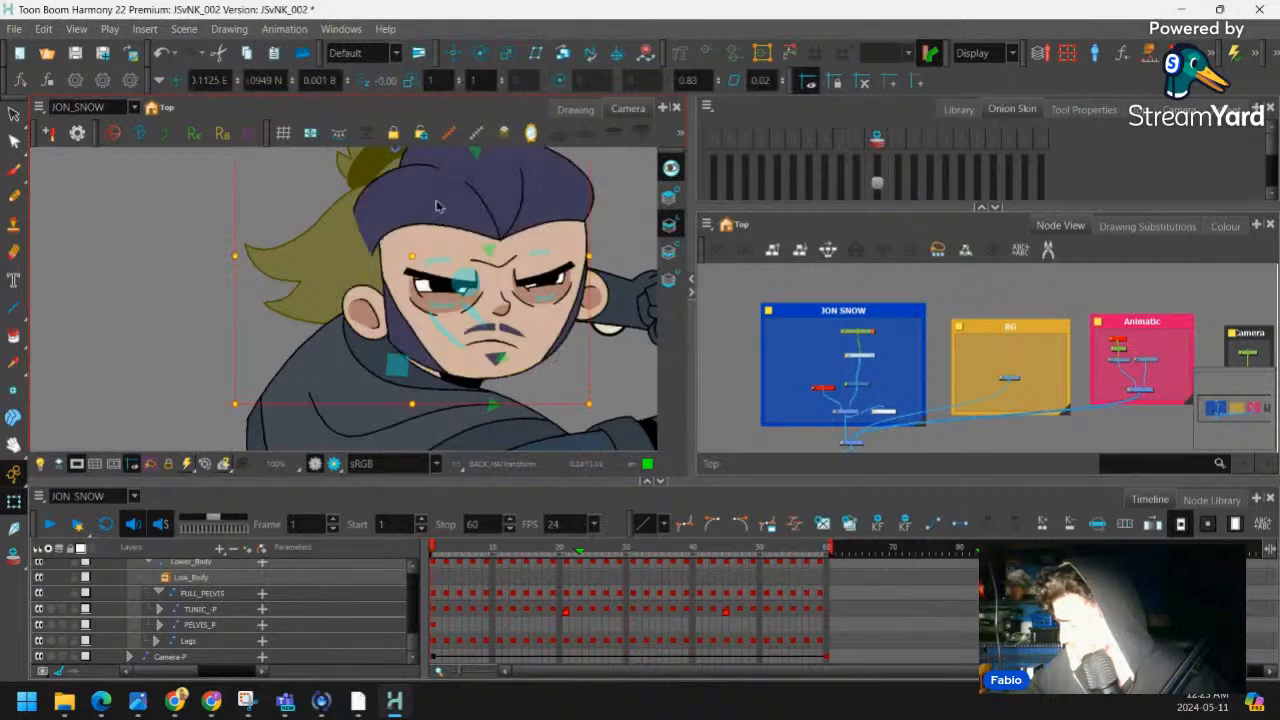
{"action": "key", "text": "o"}
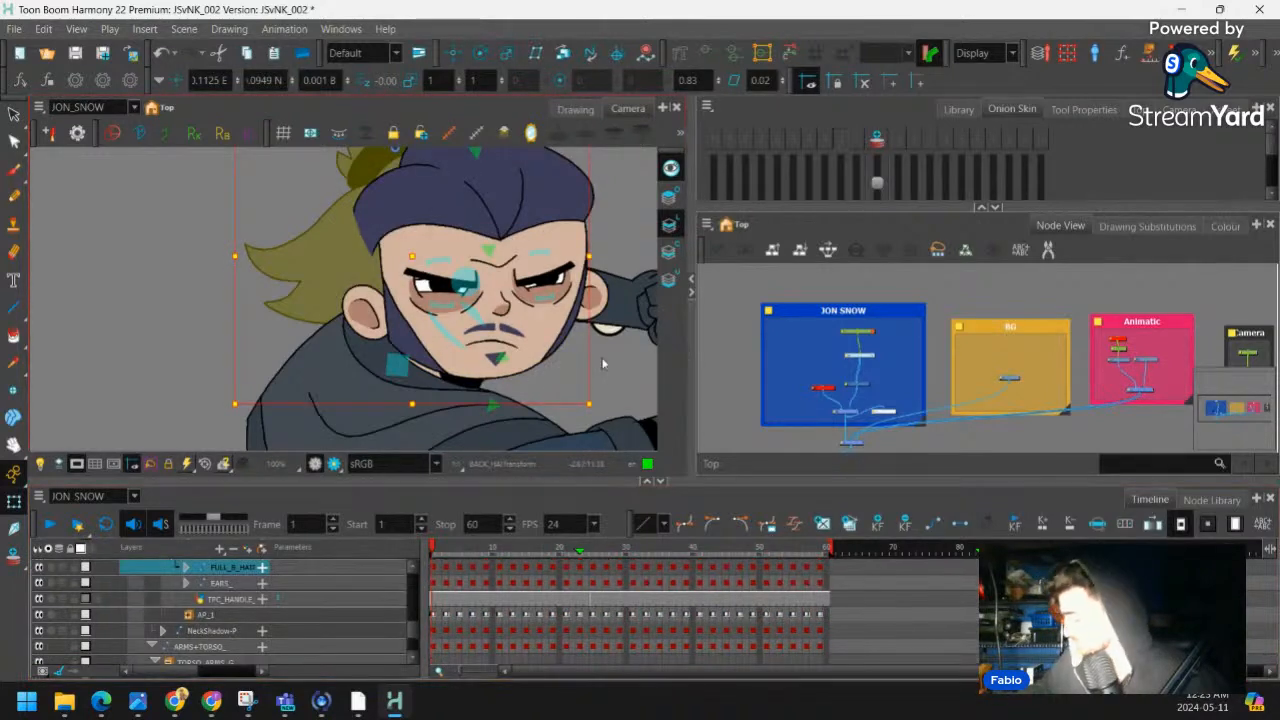
Delete the full back hair layer's keyframes from frame 6 to frame 60, keeping its key at frame 1
{"action": "left_click", "coordinate": [450, 547]}
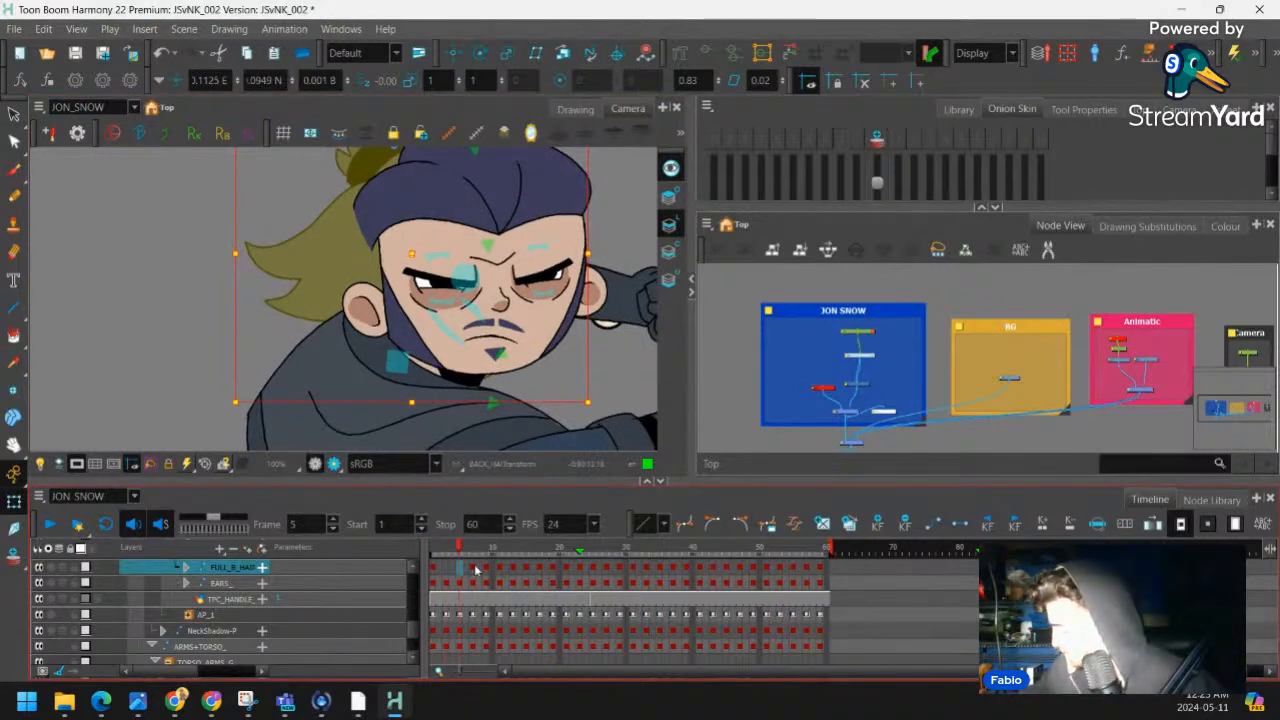
{"action": "left_click_drag", "start_coordinate": [468, 568], "coordinate": [737, 580]}
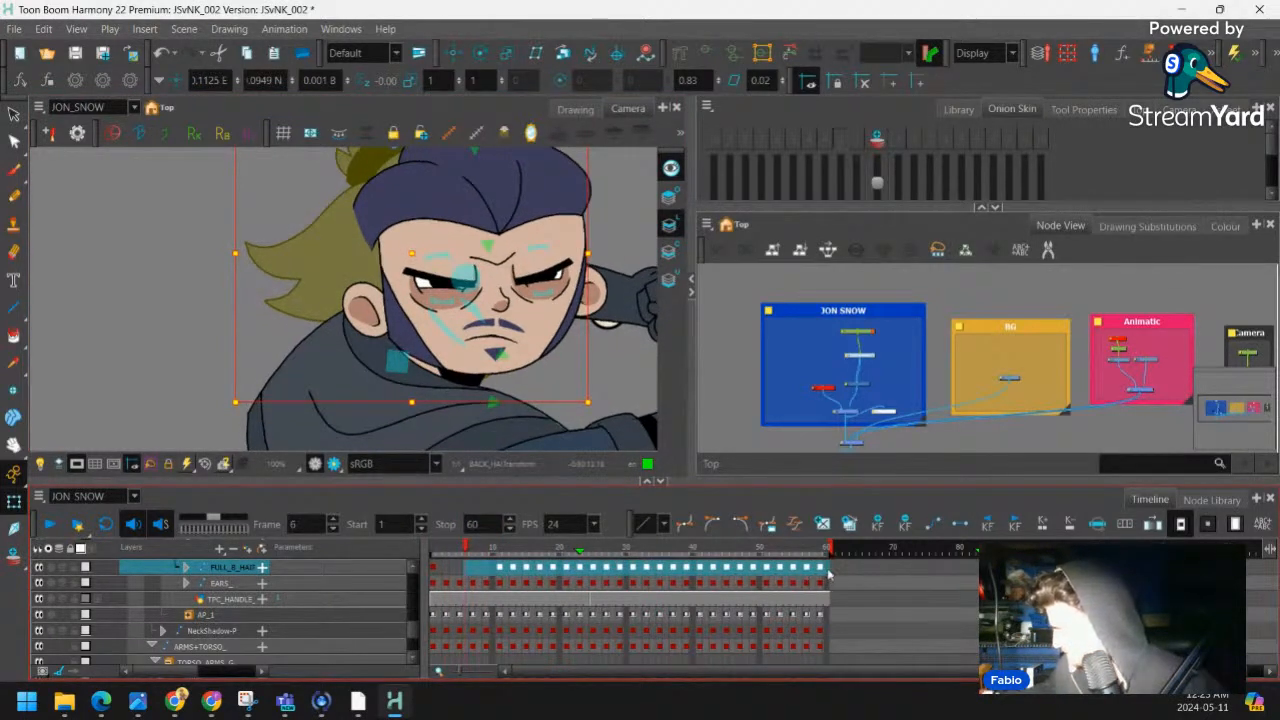
{"action": "left_click", "coordinate": [434, 568]}
{"action": "left_click_drag", "start_coordinate": [440, 548], "coordinate": [403, 564]}
{"action": "key", "text": "1"}
{"action": "key", "text": "1"}
{"action": "key", "text": "1"}
{"action": "key", "text": "1"}
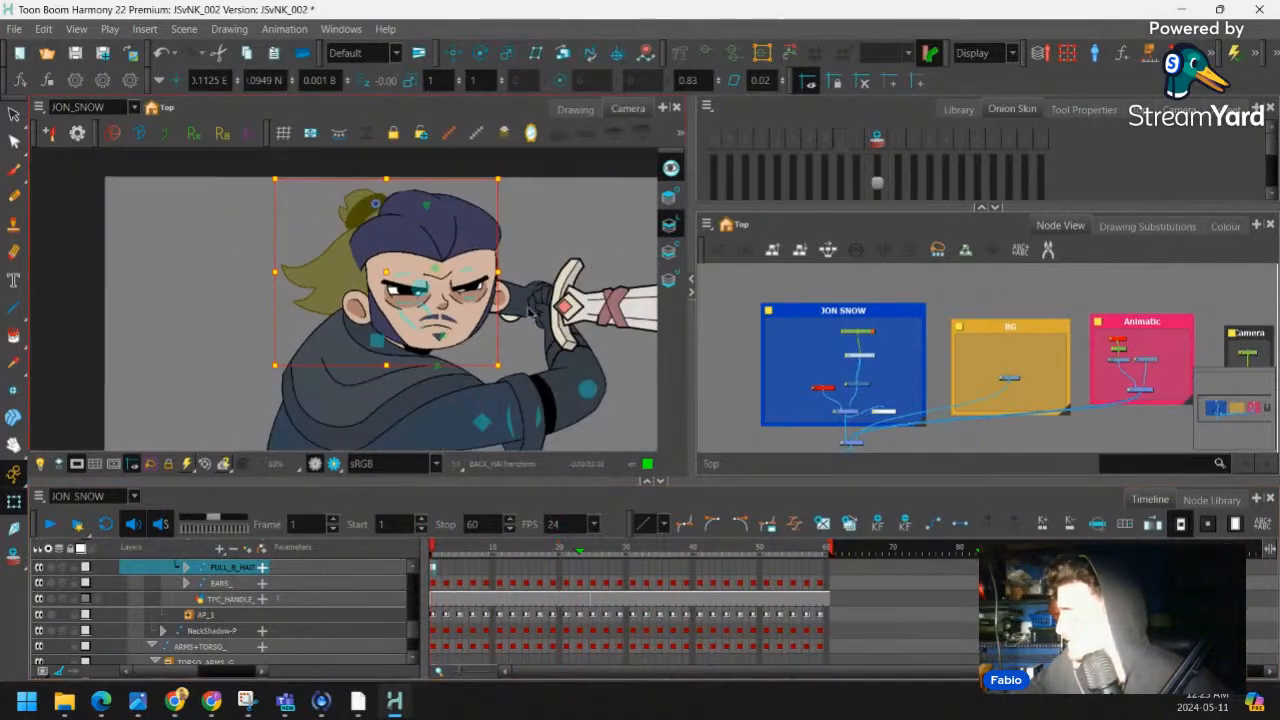
{"action": "left_click_drag", "start_coordinate": [537, 354], "coordinate": [521, 300]}
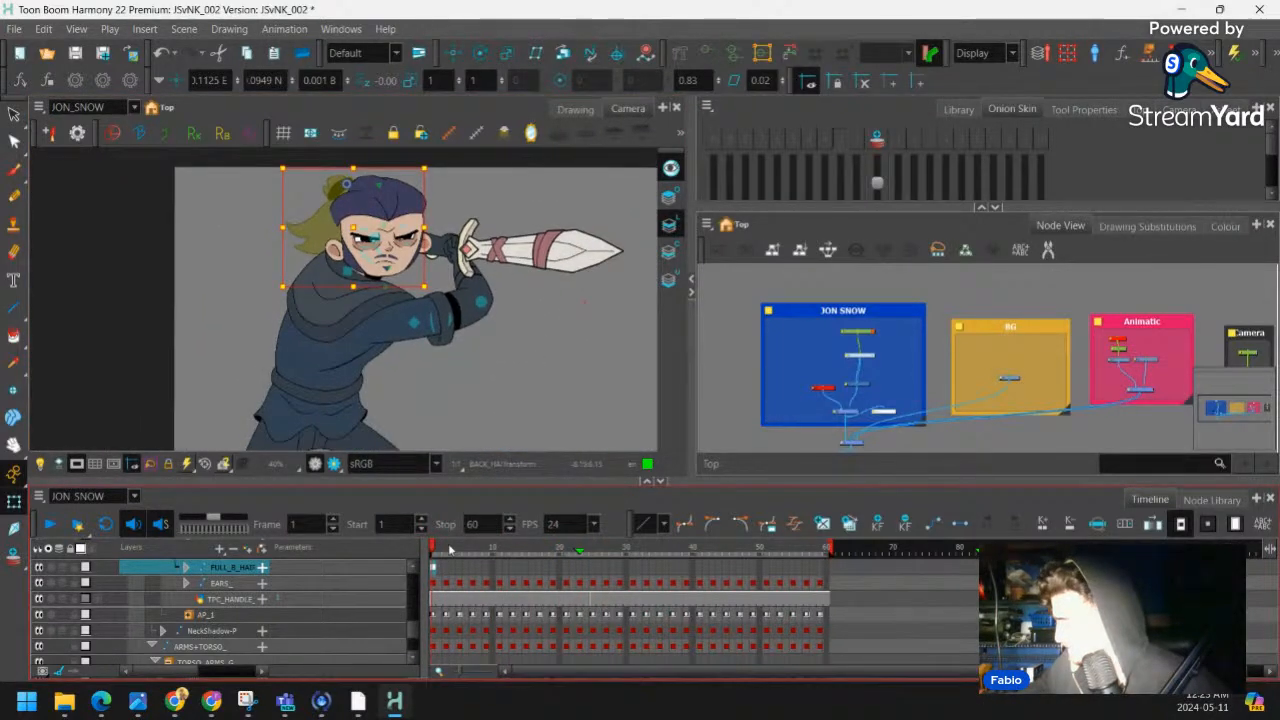
{"action": "mouse_move", "coordinate": [449, 549]}
{"action": "left_mouse_down"}
{"action": "mouse_move", "coordinate": [711, 549]}
{"action": "mouse_move", "coordinate": [545, 558]}
{"action": "mouse_move", "coordinate": [735, 541]}
{"action": "mouse_move", "coordinate": [430, 545]}
{"action": "left_mouse_up"}
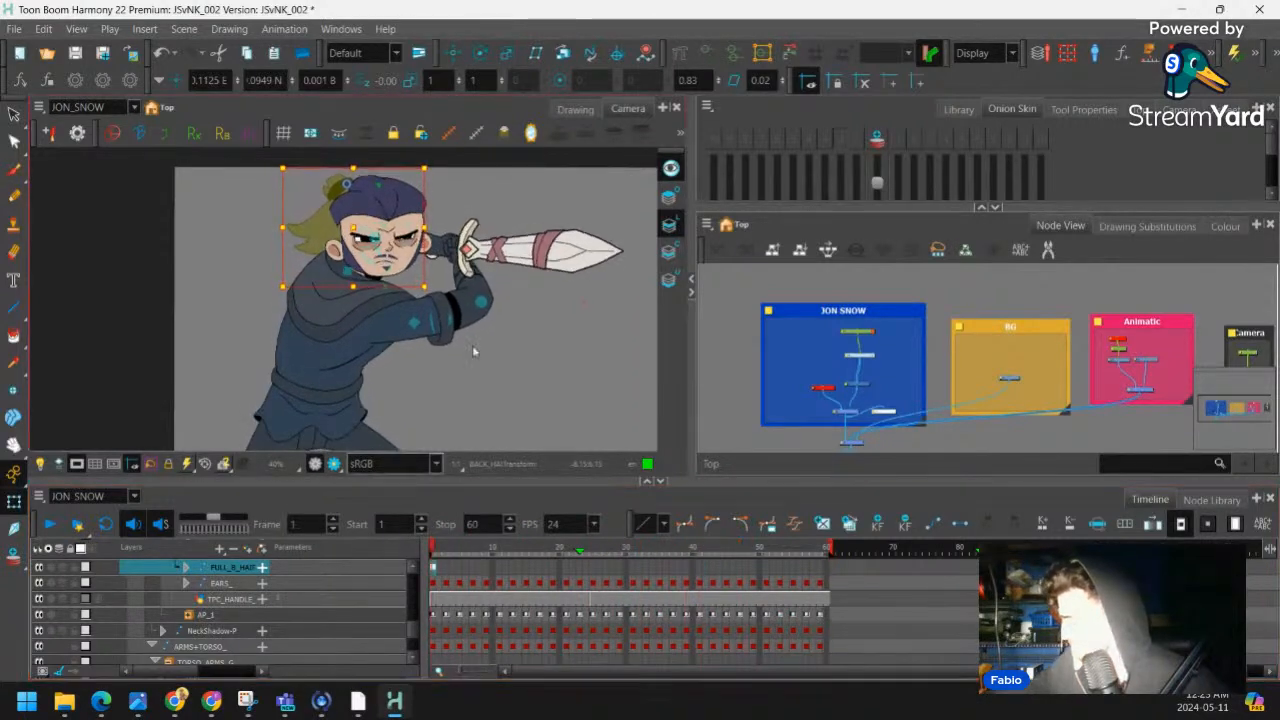
Enable the disabled node in the JON SNOW group of the node network
{"action": "scroll", "coordinate": [378, 213], "scroll_direction": "up", "scroll_amount": 4}
{"action": "scroll", "coordinate": [370, 290], "scroll_direction": "down", "scroll_amount": 2}
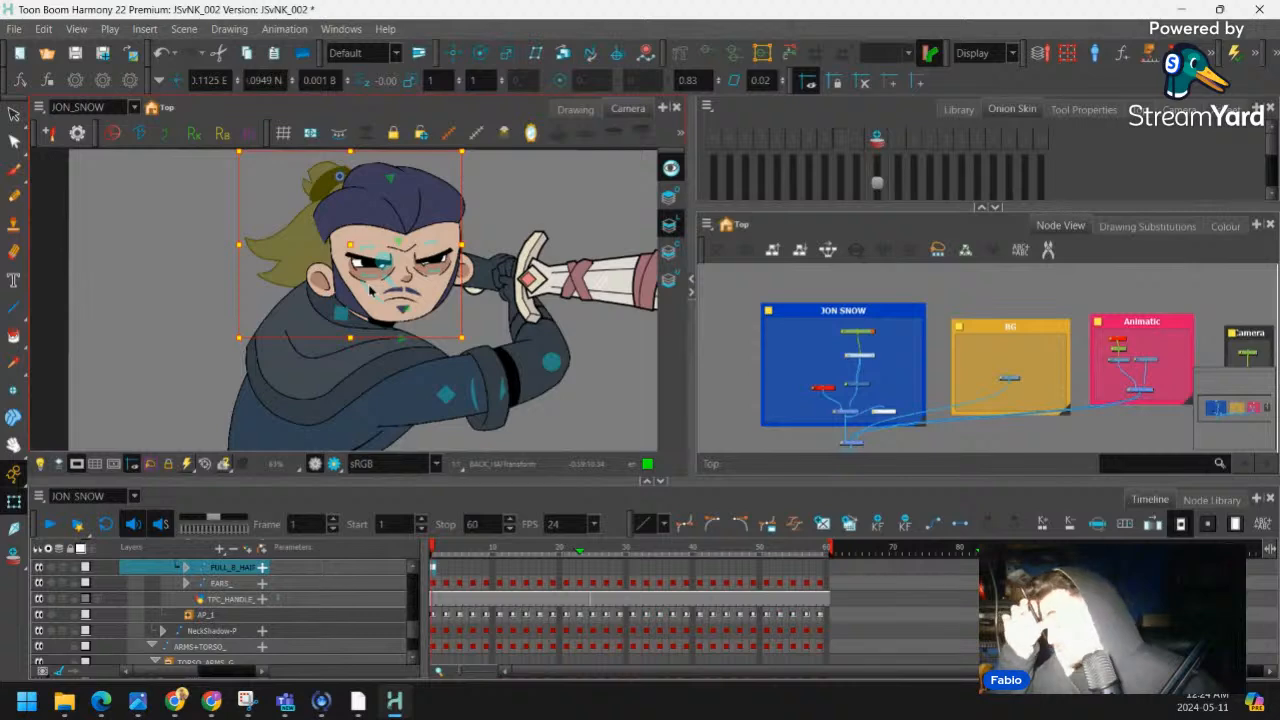
{"action": "left_click", "coordinate": [835, 390]}
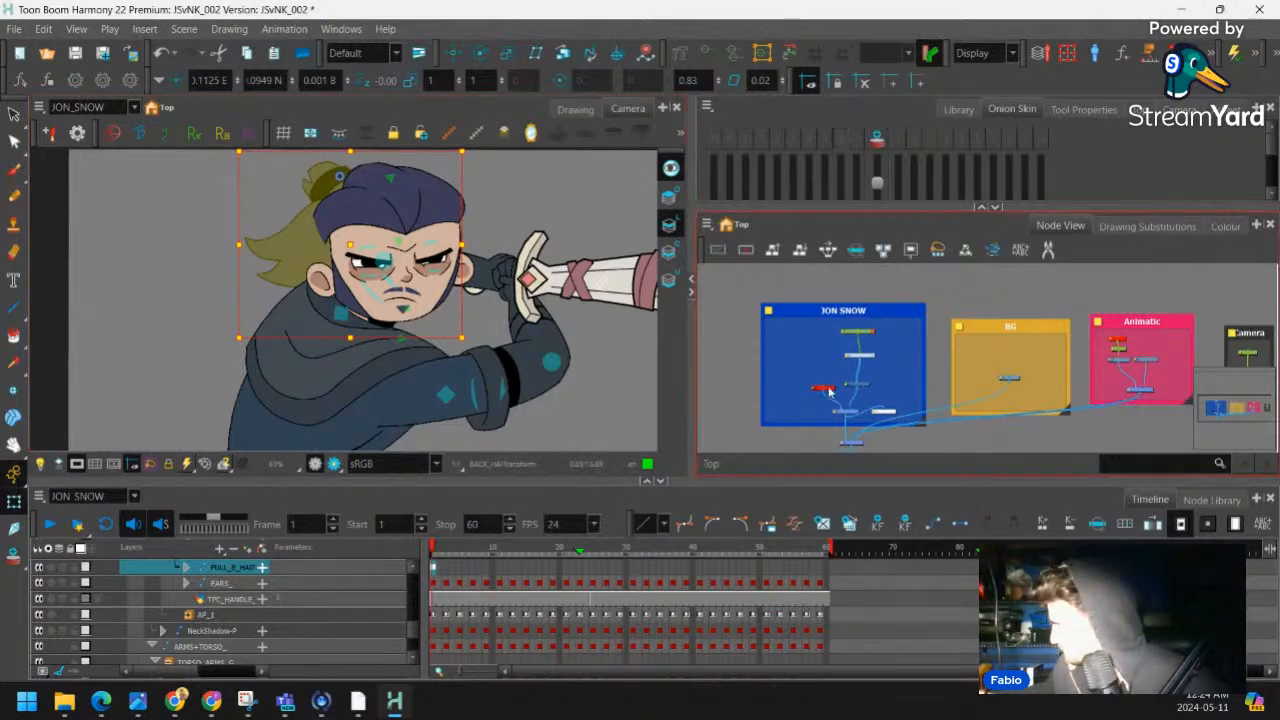
{"action": "left_click", "coordinate": [826, 527]}
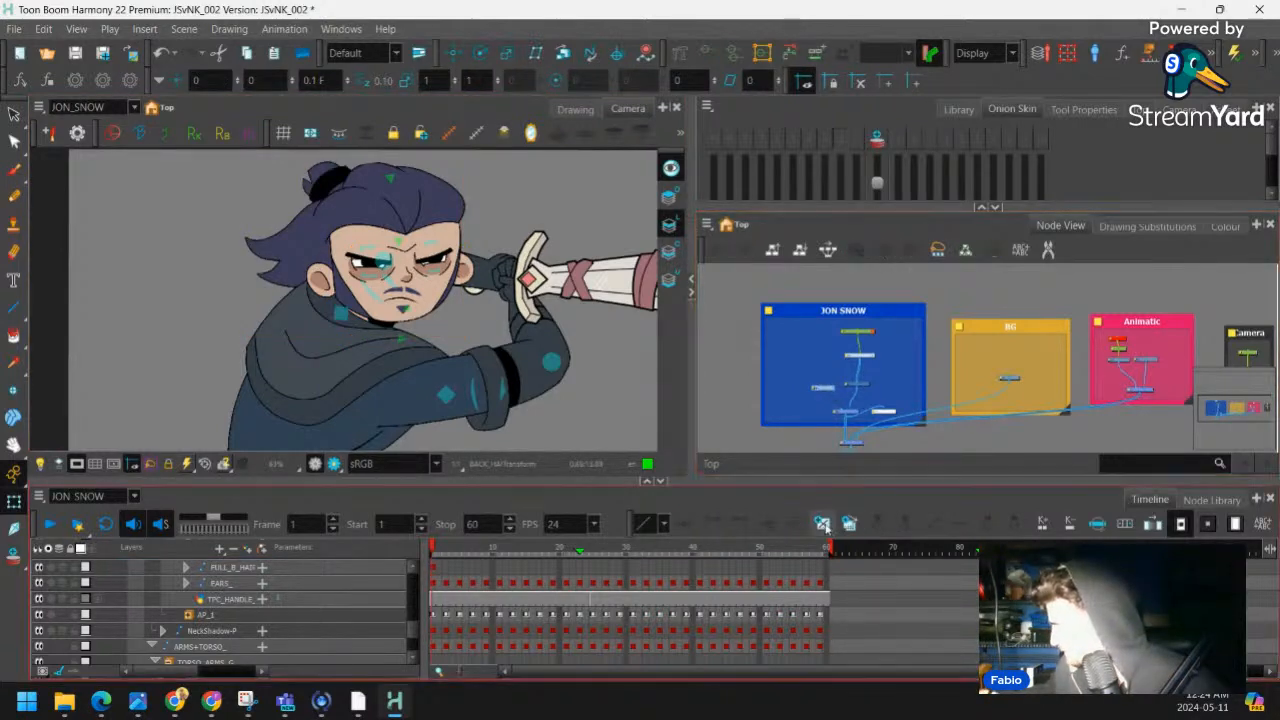
Try sketching green guide strokes at both sides of the character's hair with the Pencil tool
{"action": "left_click", "coordinate": [14, 197]}
{"action": "left_click_drag", "start_coordinate": [256, 252], "coordinate": [238, 265]}
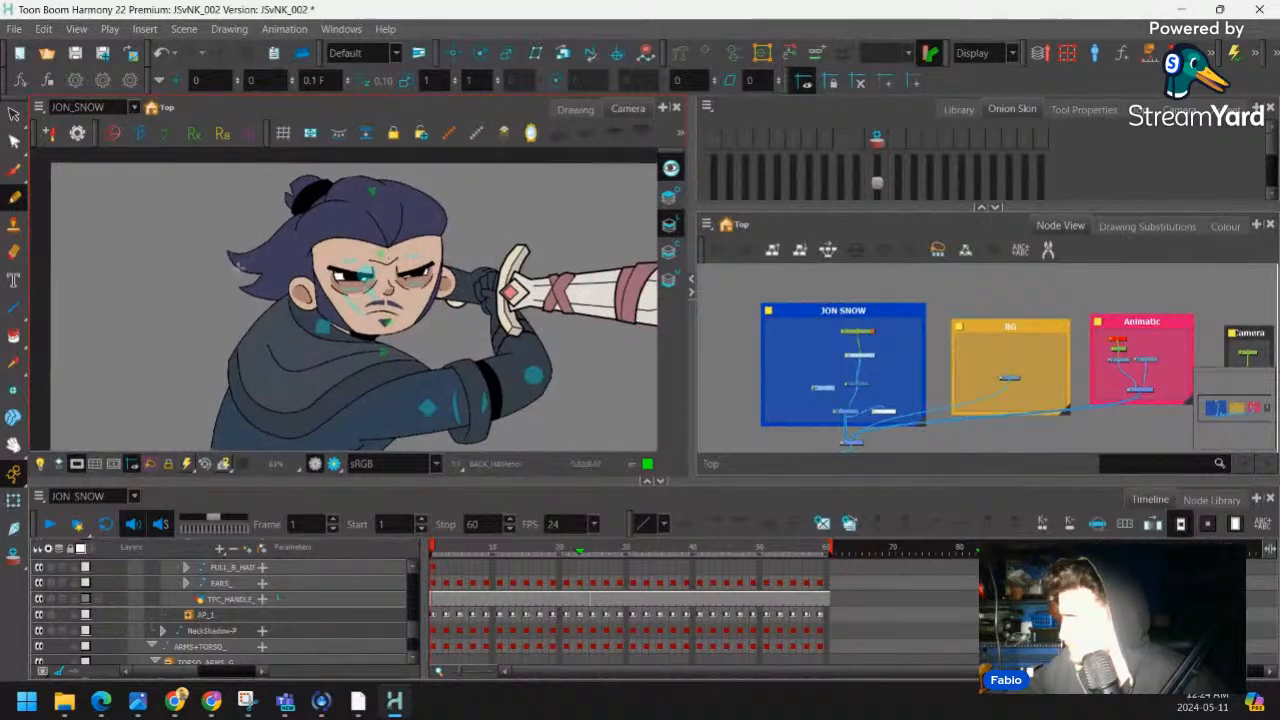
{"action": "left_click_drag", "start_coordinate": [465, 240], "coordinate": [466, 238]}
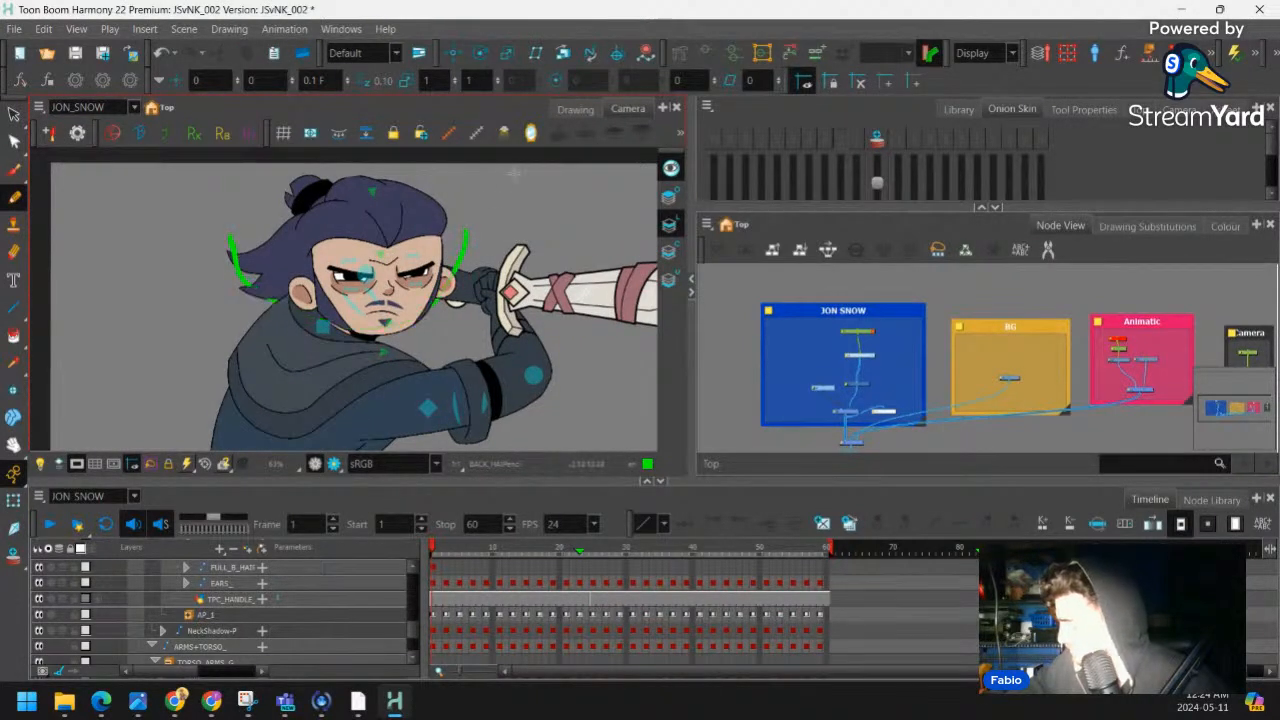
{"action": "left_click", "coordinate": [826, 388]}
{"action": "left_click", "coordinate": [247, 262]}
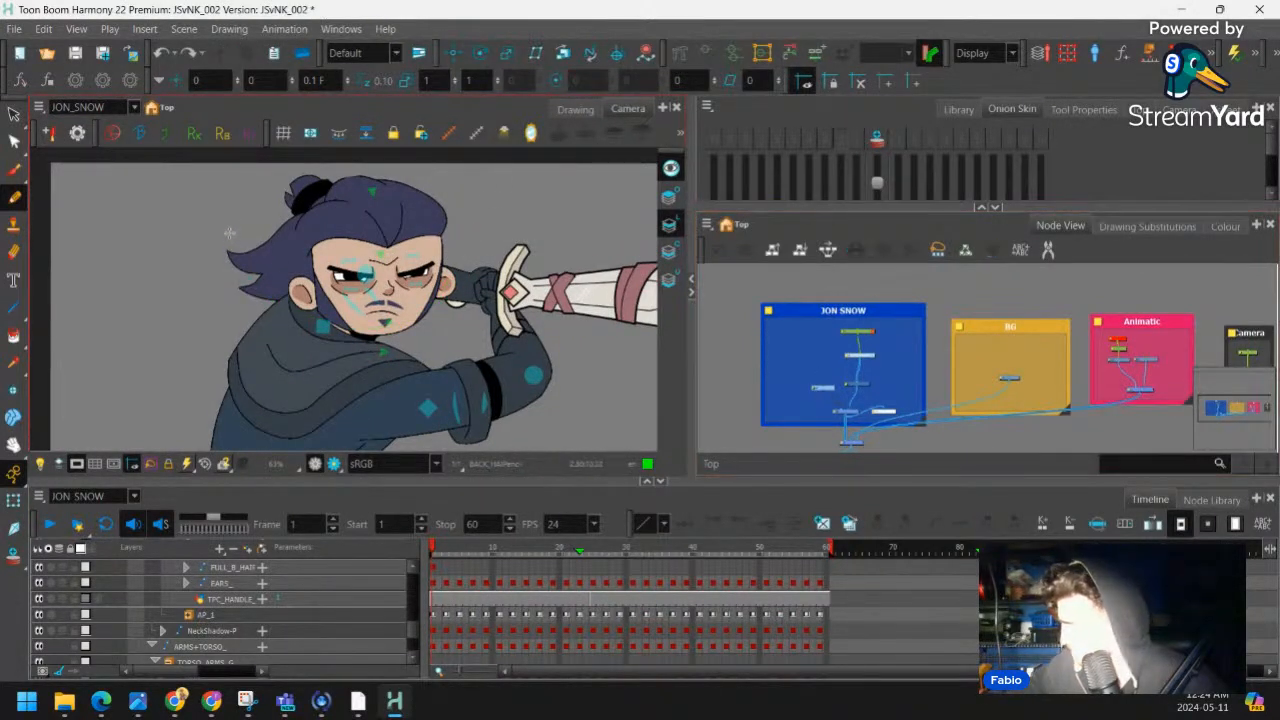
{"action": "left_click_drag", "start_coordinate": [400, 246], "coordinate": [404, 254]}
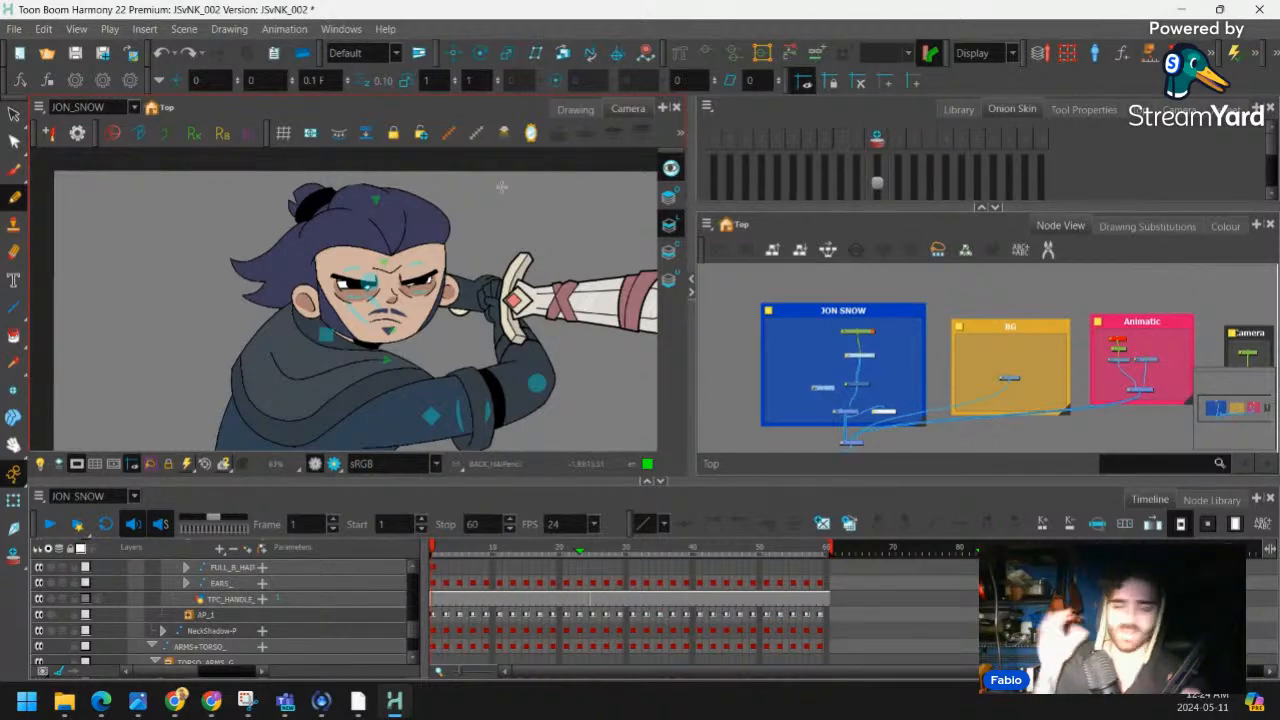
Add a keyframe at frame 9 on the full back hair layer
{"action": "left_click", "coordinate": [434, 568]}
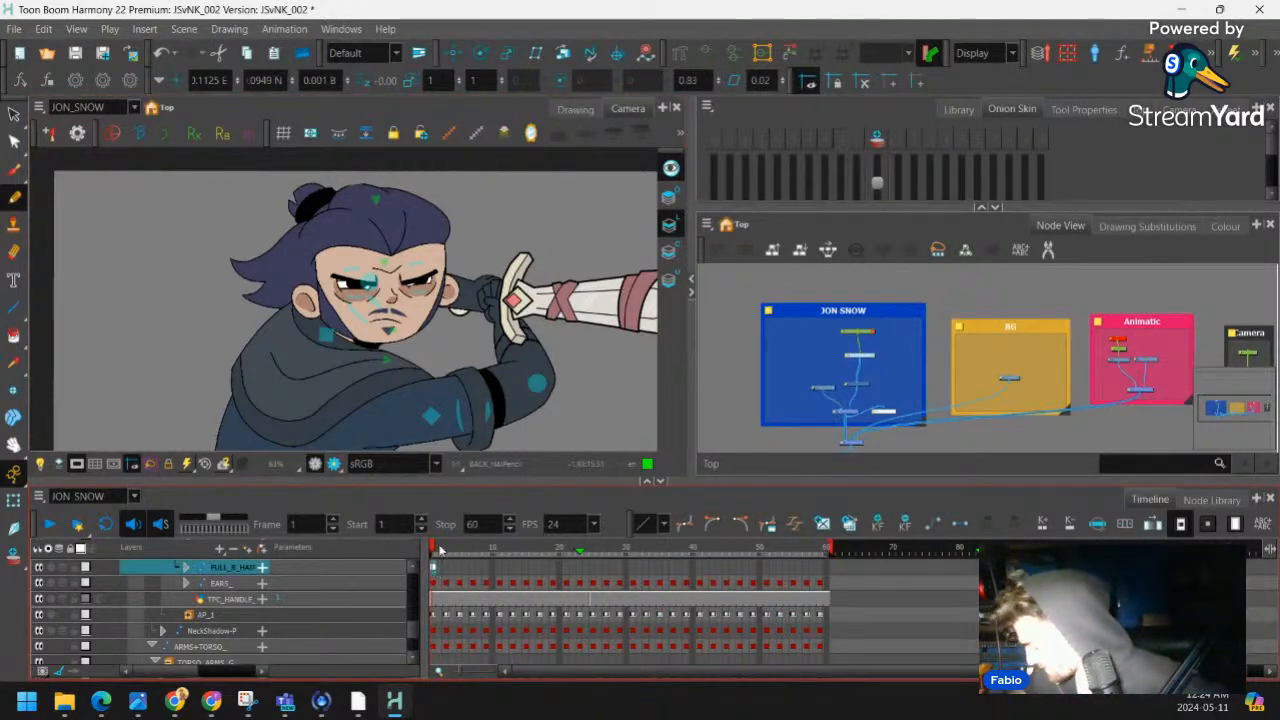
{"action": "left_click_drag", "start_coordinate": [437, 550], "coordinate": [487, 558]}
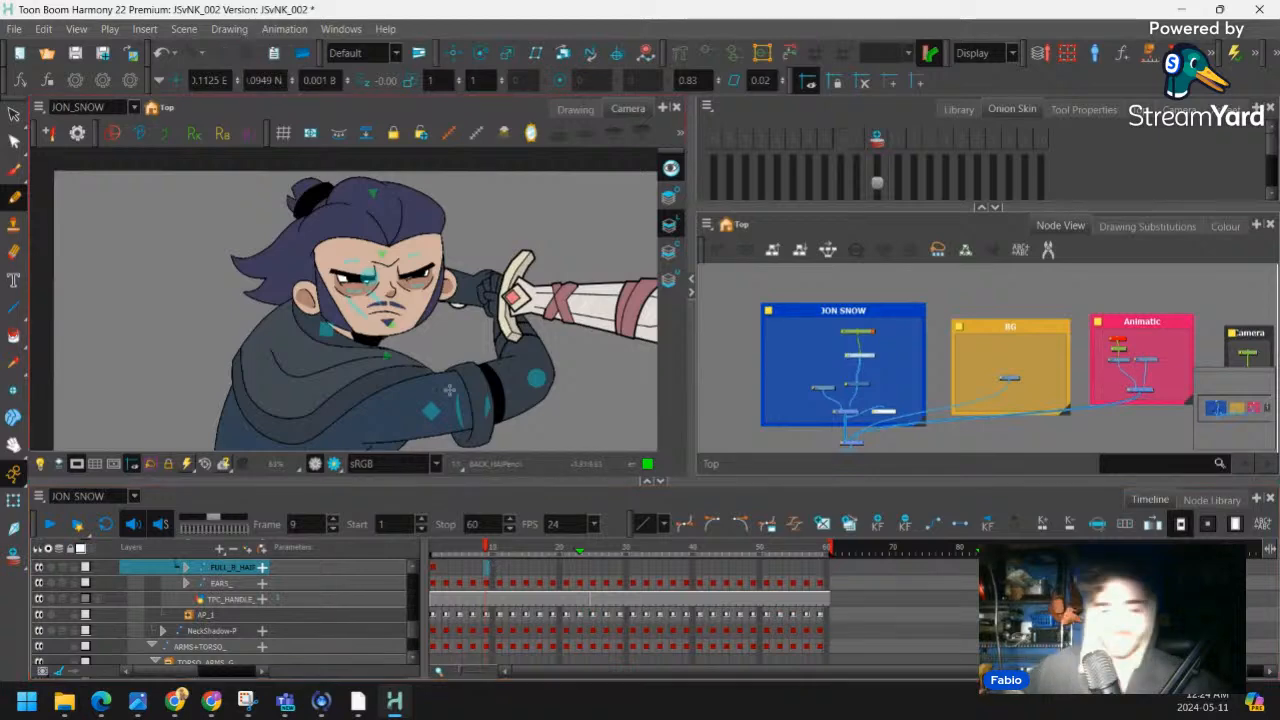
{"action": "scroll", "coordinate": [452, 298], "scroll_direction": "up", "scroll_amount": 1}
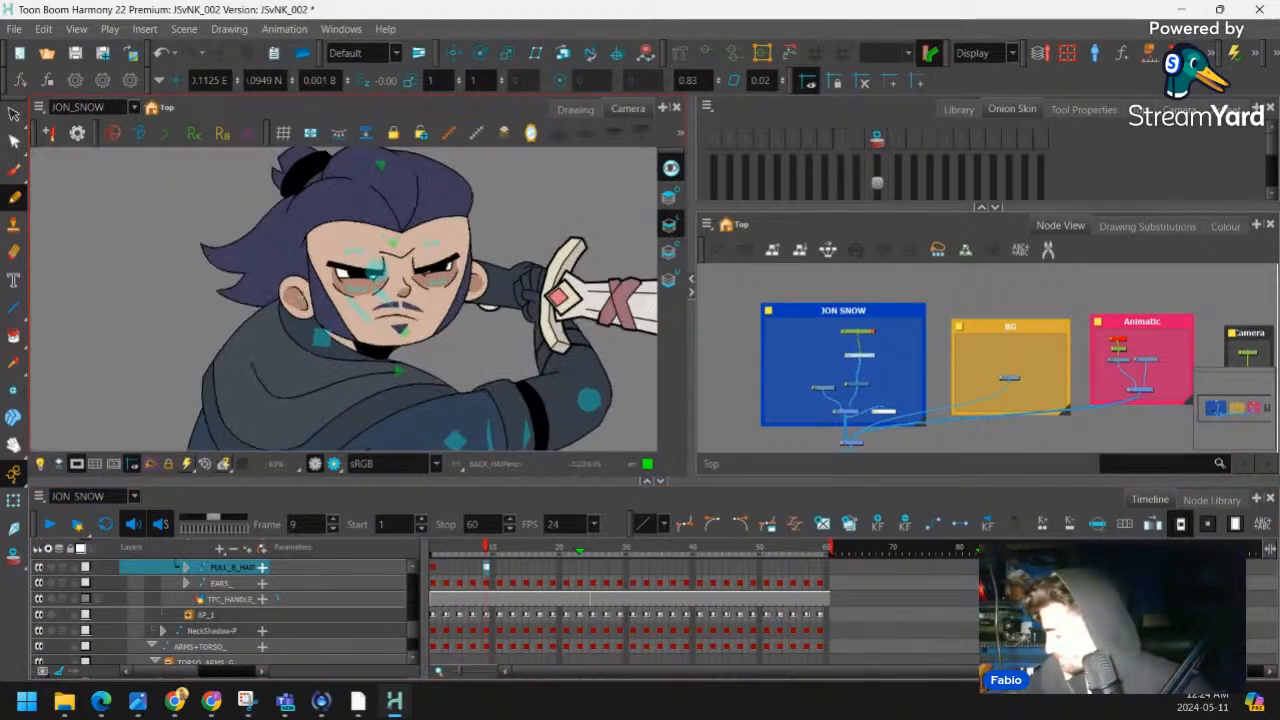
Select the full back hair at frame 9 and rotate it counterclockwise around its pivot at the hair bun
{"action": "left_click", "coordinate": [14, 499]}
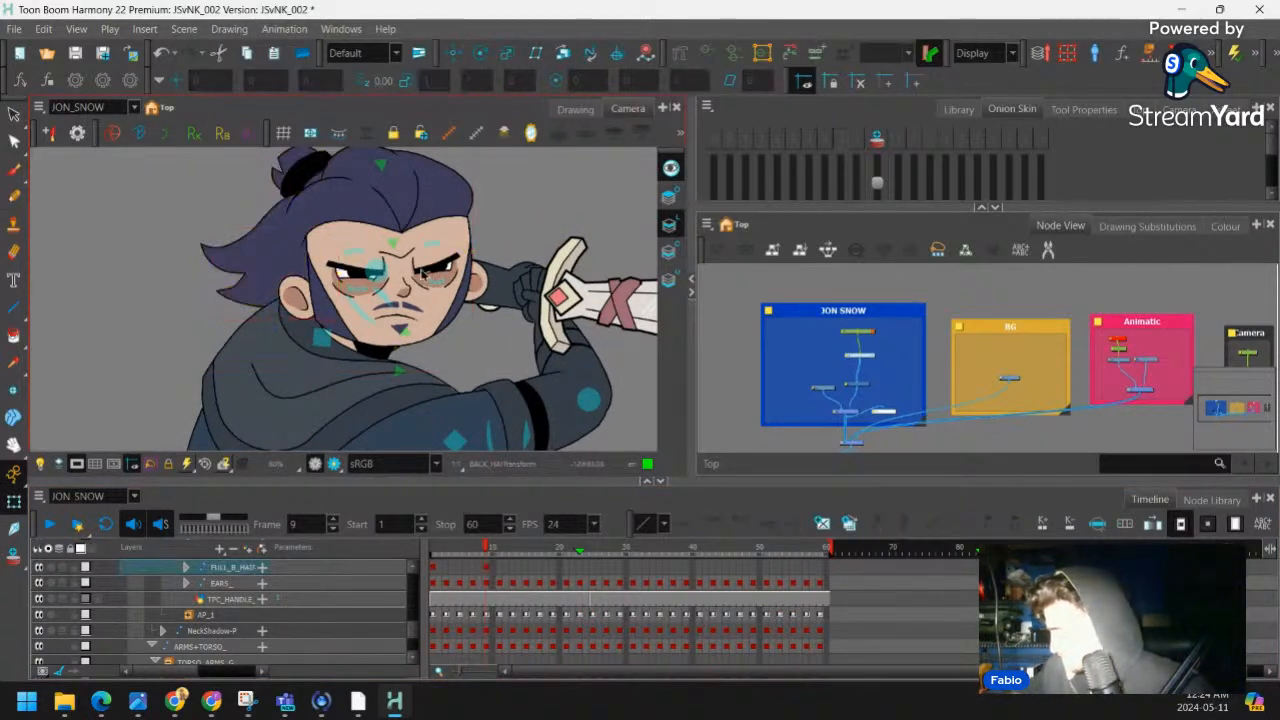
{"action": "left_click", "coordinate": [276, 270]}
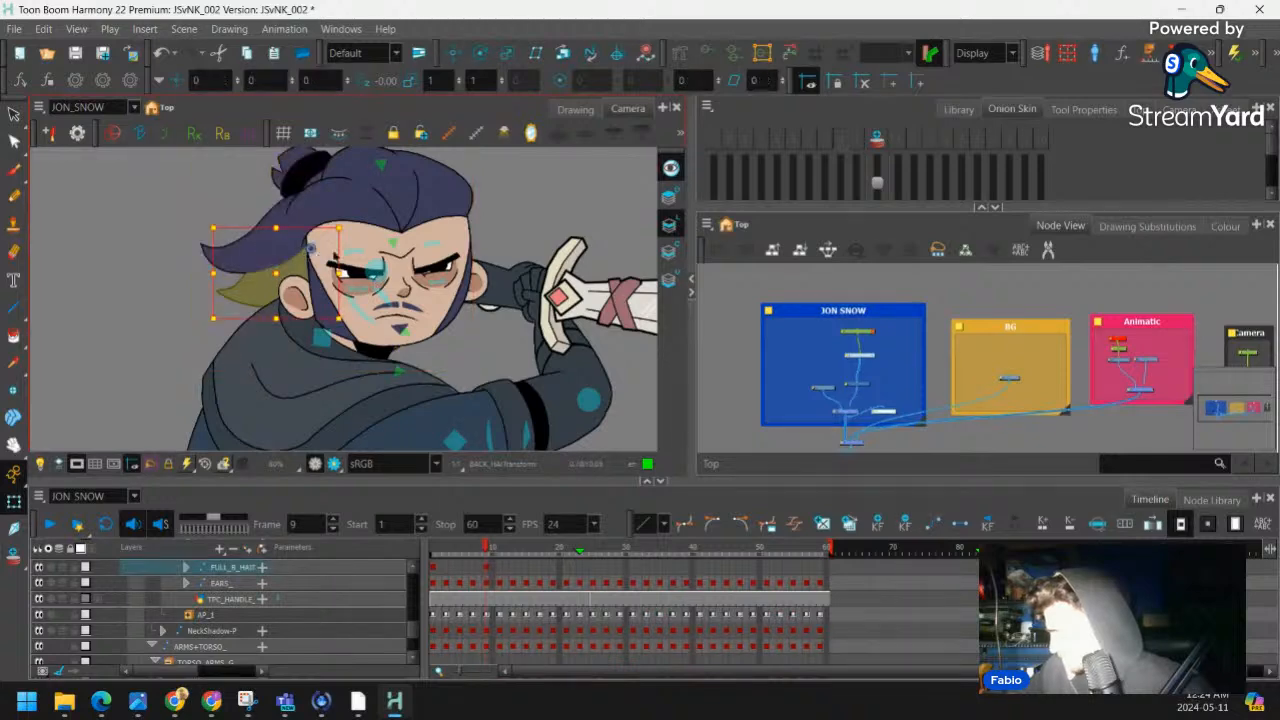
{"action": "key", "text": "b"}
{"action": "key", "text": "b"}
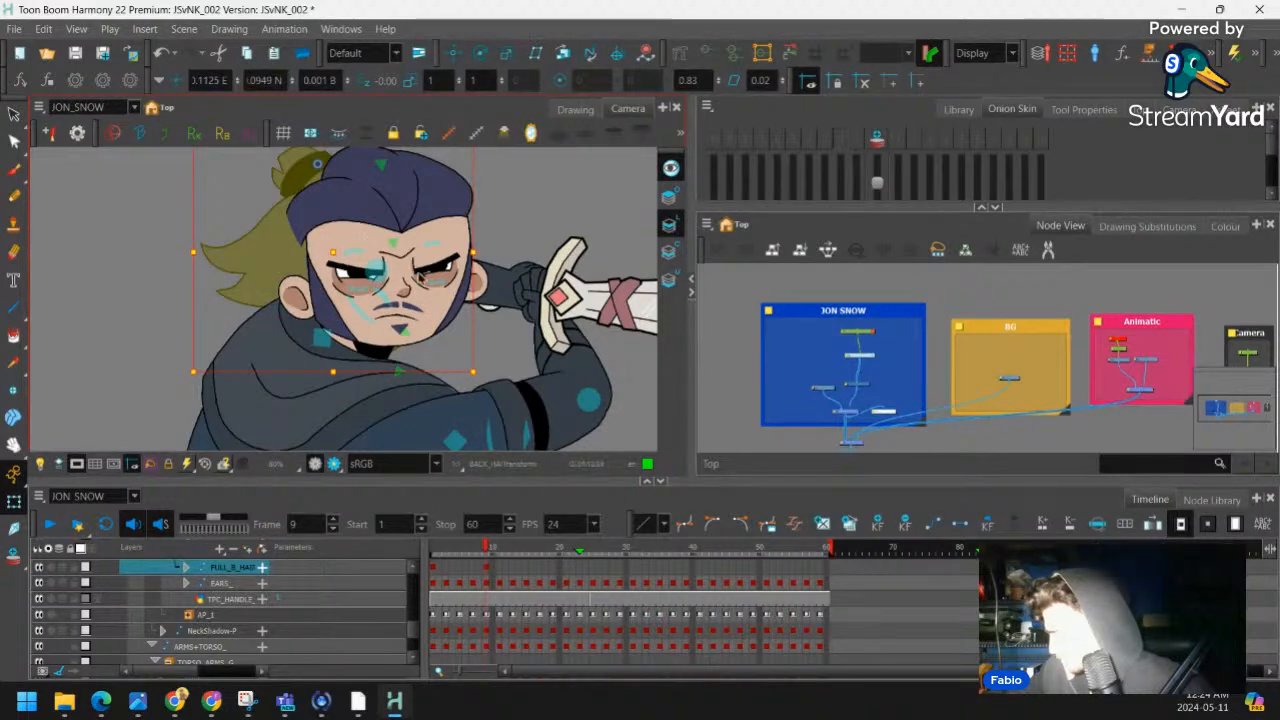
{"action": "mouse_move", "coordinate": [488, 375]}
{"action": "left_mouse_down"}
{"action": "mouse_move", "coordinate": [570, 322]}
{"action": "mouse_move", "coordinate": [540, 315]}
{"action": "mouse_move", "coordinate": [472, 352]}
{"action": "left_mouse_up"}
{"action": "scroll", "coordinate": [472, 352], "scroll_direction": "up", "scroll_amount": 1}
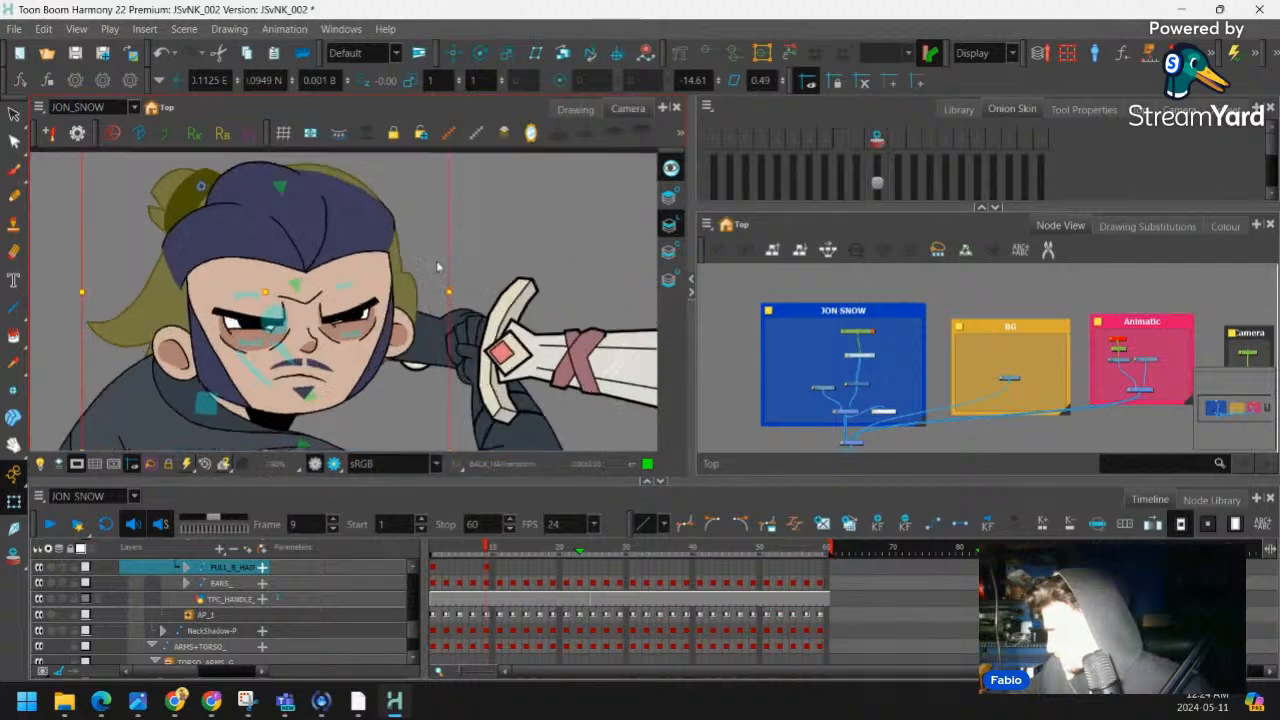
Rotate the hair strand behind the ear on the sword side outward, away from the head
{"action": "left_click_drag", "start_coordinate": [424, 284], "coordinate": [408, 274]}
{"action": "left_click", "coordinate": [396, 290]}
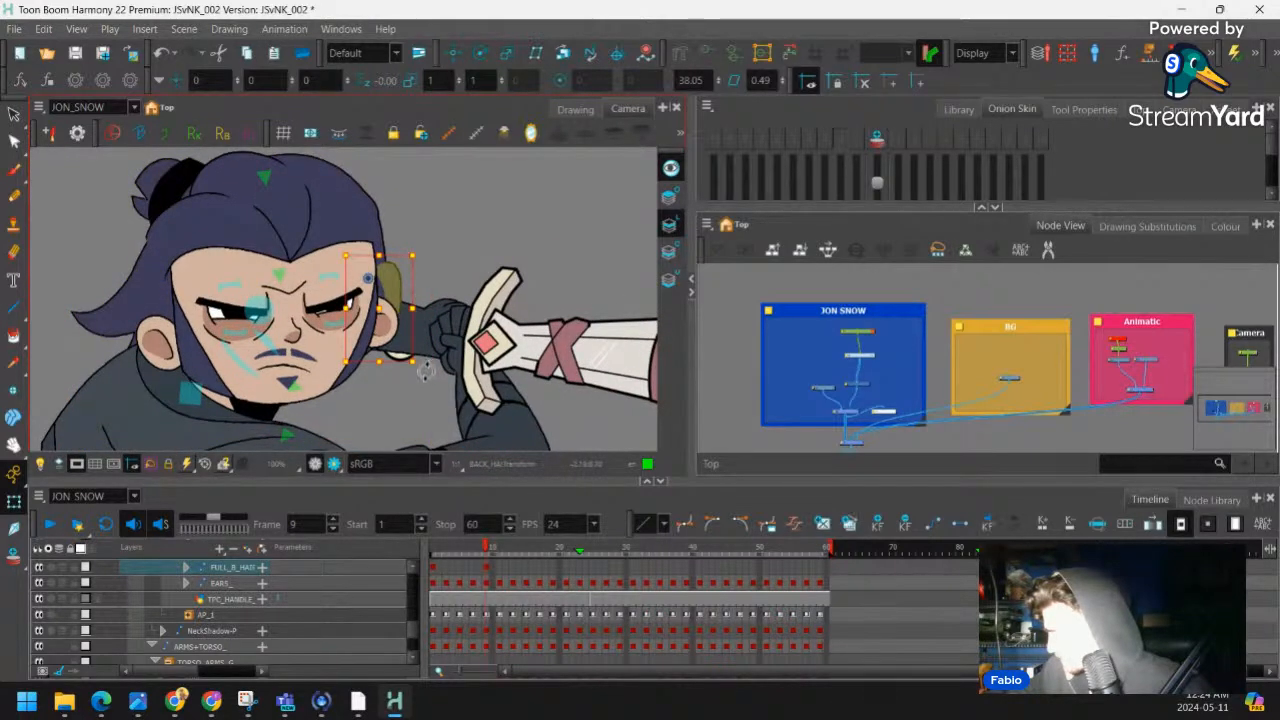
{"action": "left_click_drag", "start_coordinate": [426, 371], "coordinate": [400, 323]}
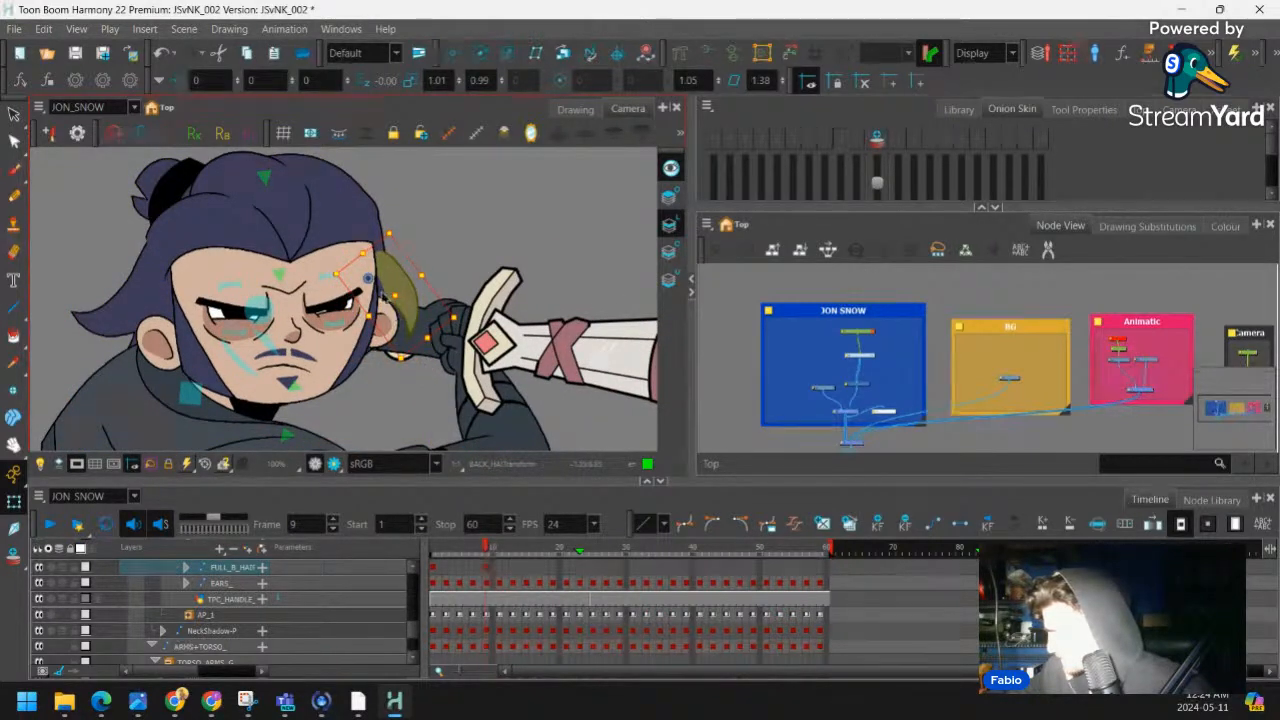
Select the hidden back hair drawing's node inside Head_Full and lower its strand so it shows beneath the sword-side ear
{"action": "left_click", "coordinate": [382, 295]}
{"action": "key", "text": "o"}
{"action": "scroll", "coordinate": [990, 366], "scroll_direction": "down", "scroll_amount": 1}
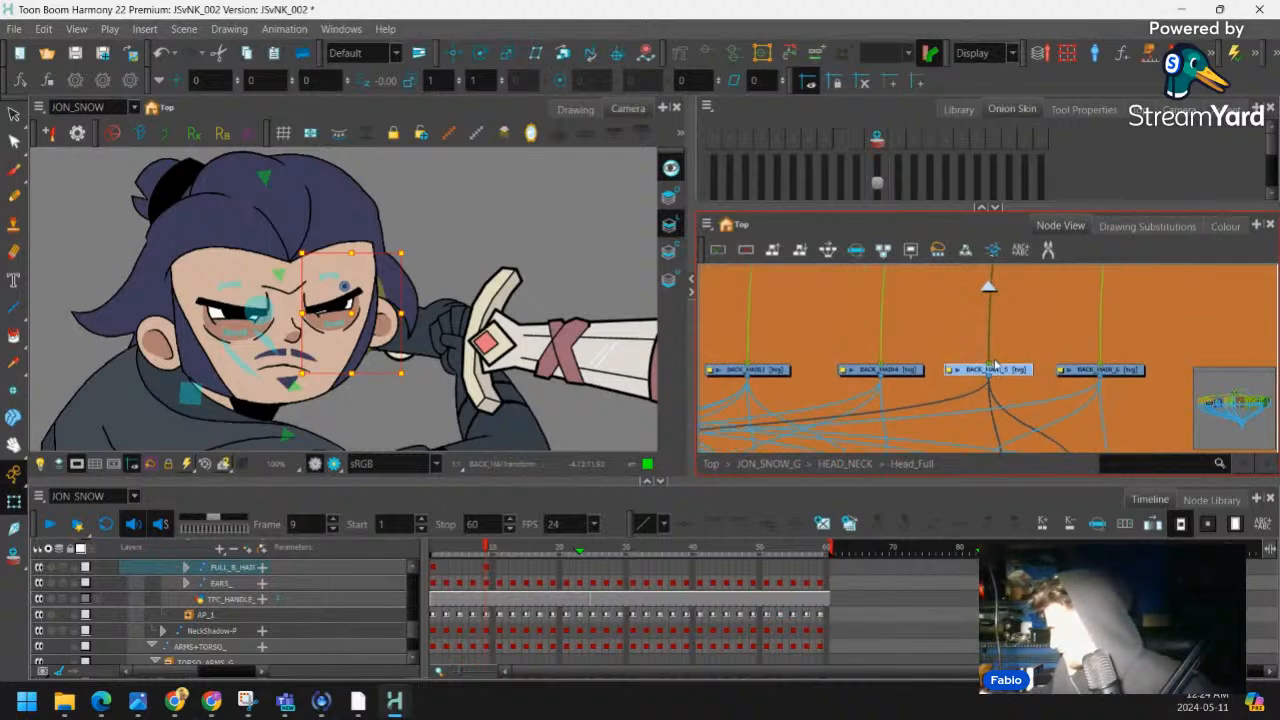
{"action": "scroll", "coordinate": [919, 361], "scroll_direction": "down", "scroll_amount": 1}
{"action": "left_click", "coordinate": [915, 370]}
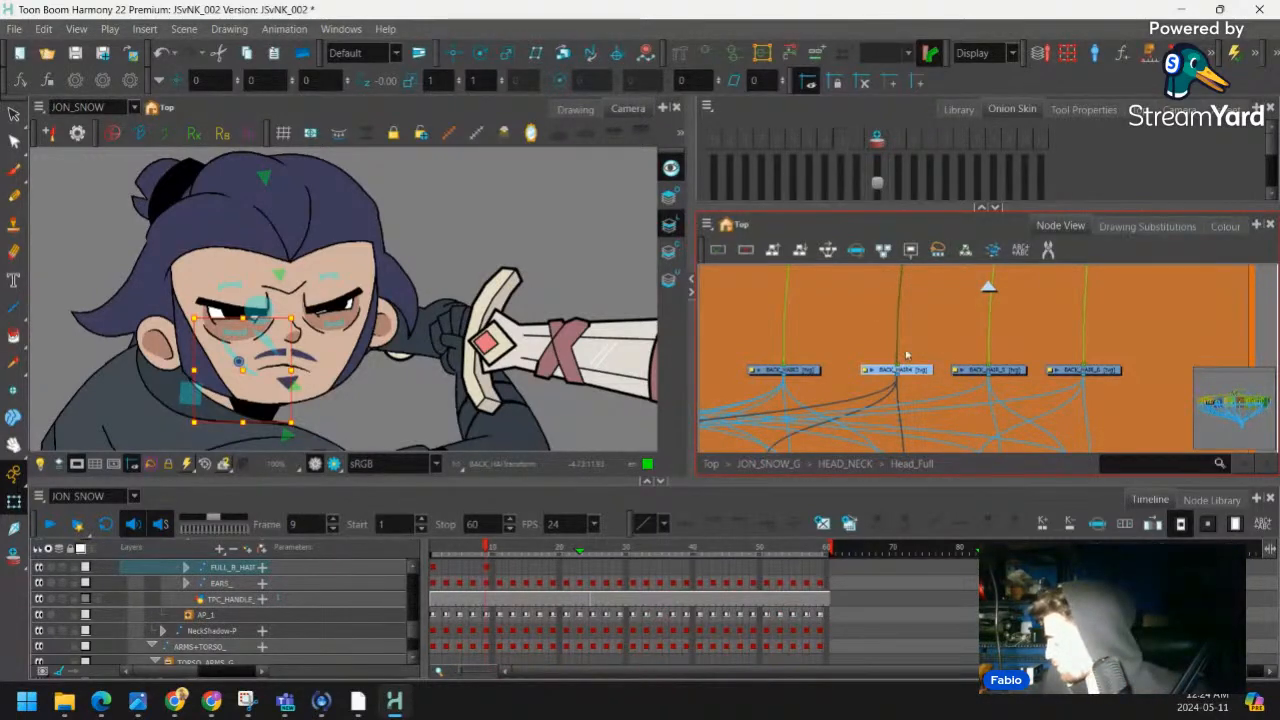
{"action": "left_click_drag", "start_coordinate": [935, 318], "coordinate": [867, 421]}
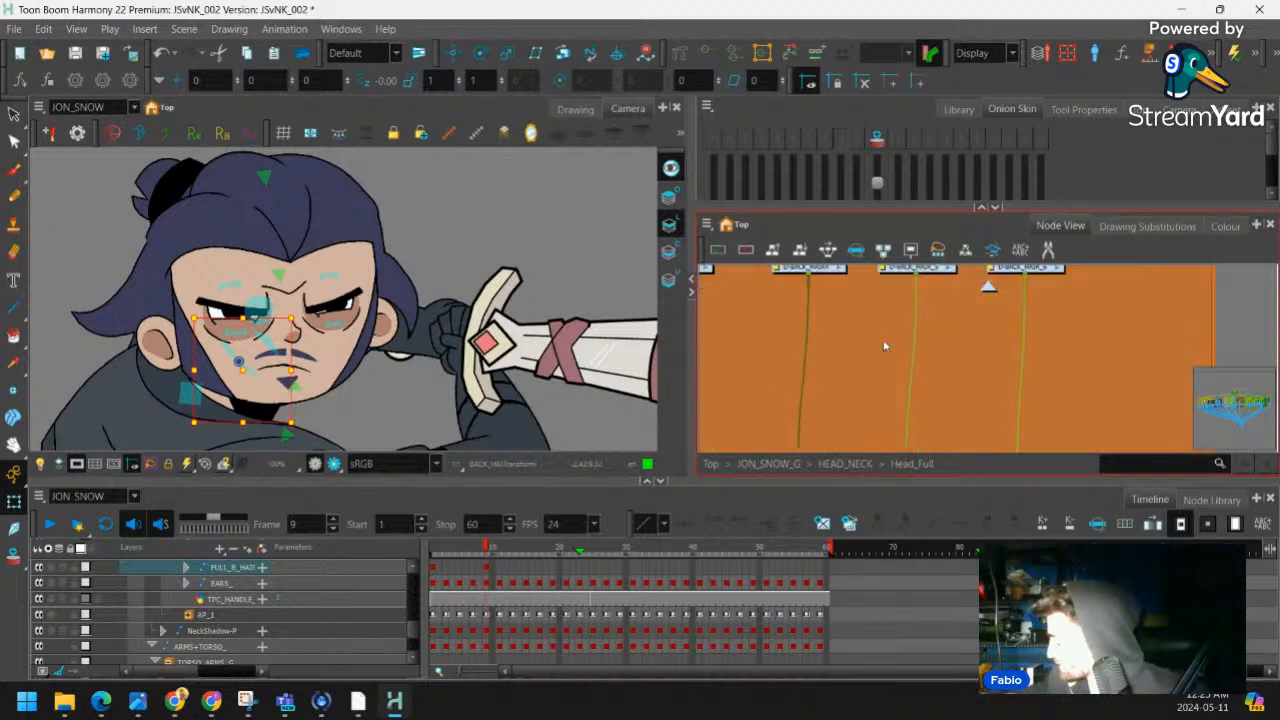
{"action": "scroll", "coordinate": [880, 349], "scroll_direction": "down", "scroll_amount": 4}
{"action": "scroll", "coordinate": [895, 337], "scroll_direction": "up", "scroll_amount": 2}
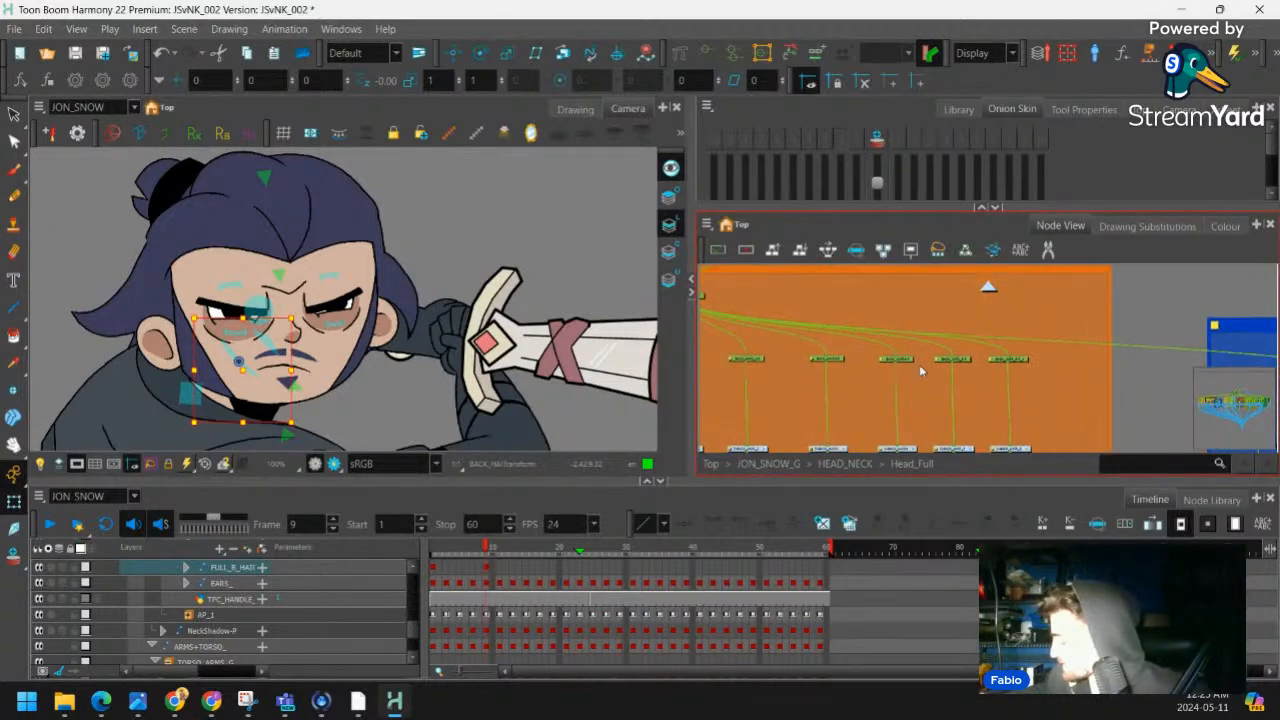
{"action": "left_click", "coordinate": [968, 363]}
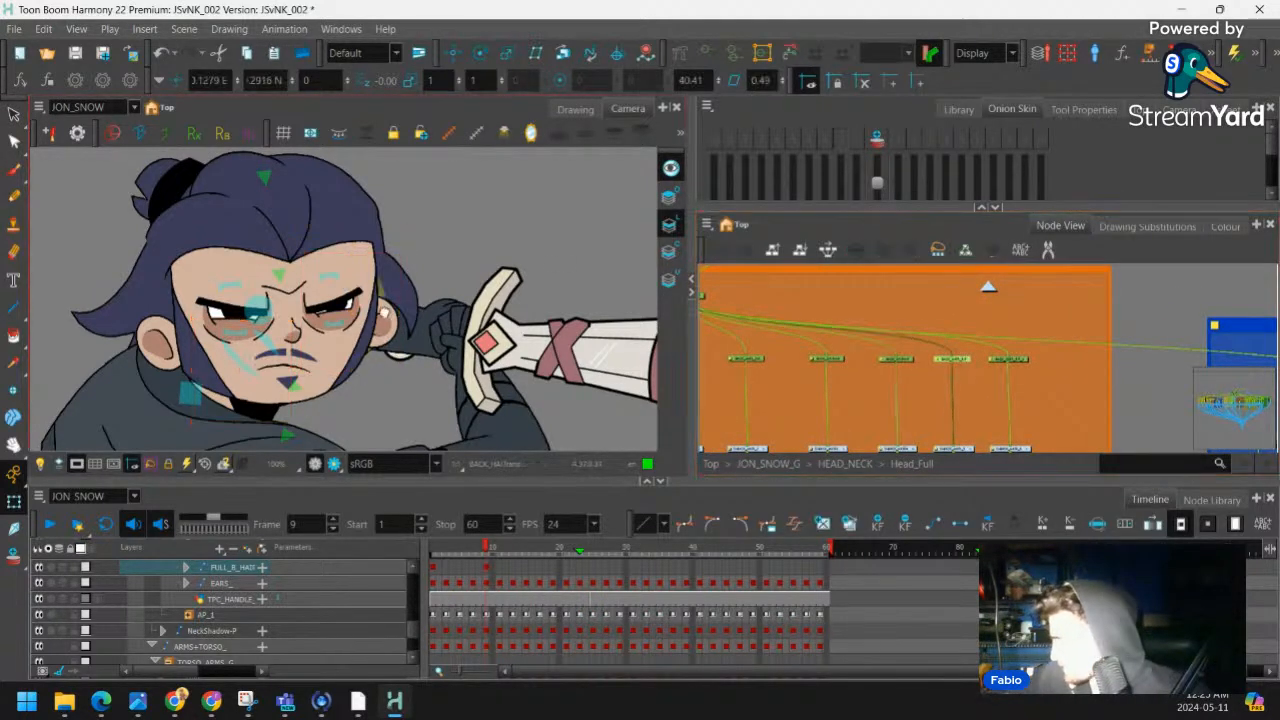
{"action": "scroll", "coordinate": [450, 337], "scroll_direction": "up", "scroll_amount": 2}
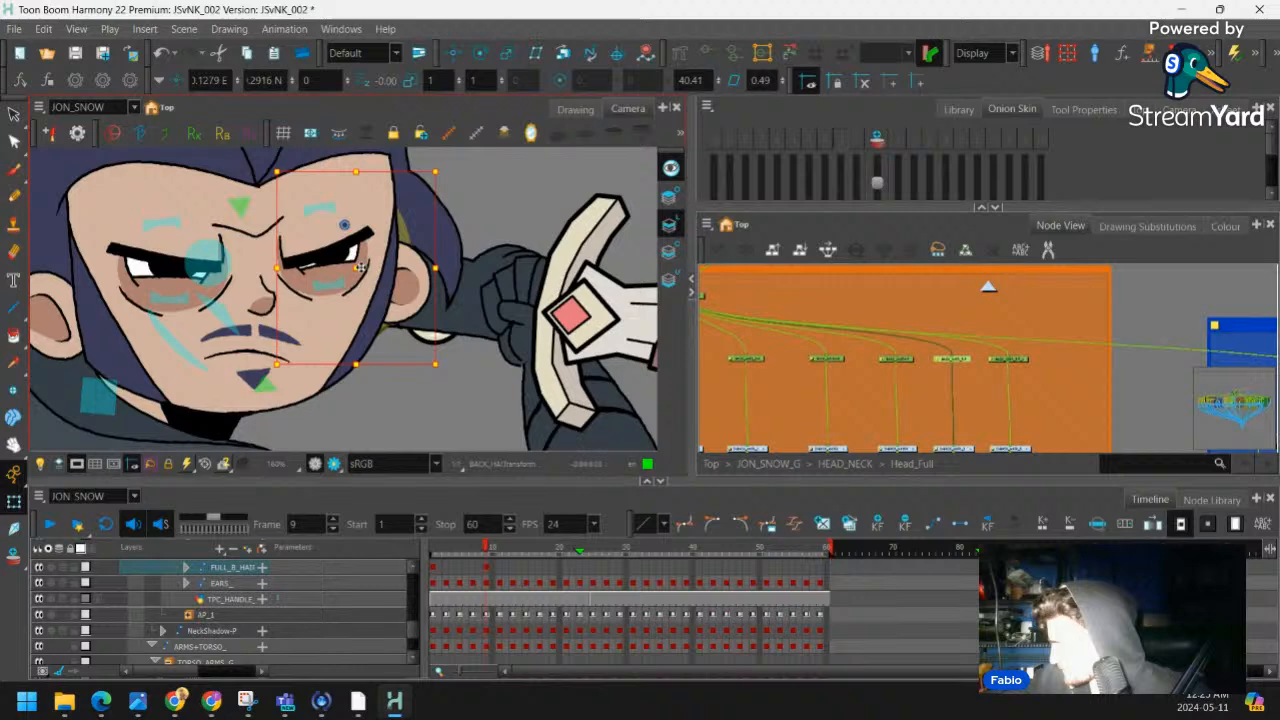
{"action": "left_click_drag", "start_coordinate": [361, 267], "coordinate": [367, 290]}
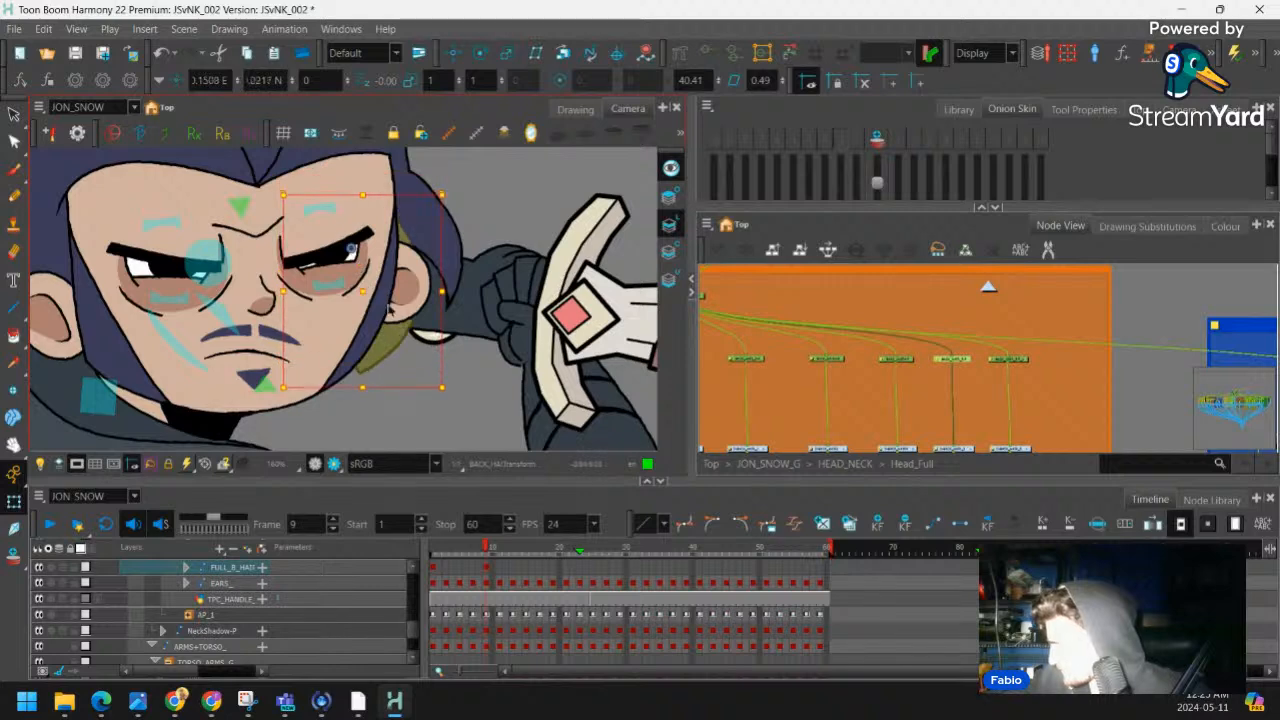
Reshape the lowered strand's contour into a pointed tip hanging below the sword-side ear
{"action": "left_click_drag", "start_coordinate": [362, 367], "coordinate": [397, 369]}
{"action": "left_click", "coordinate": [438, 348]}
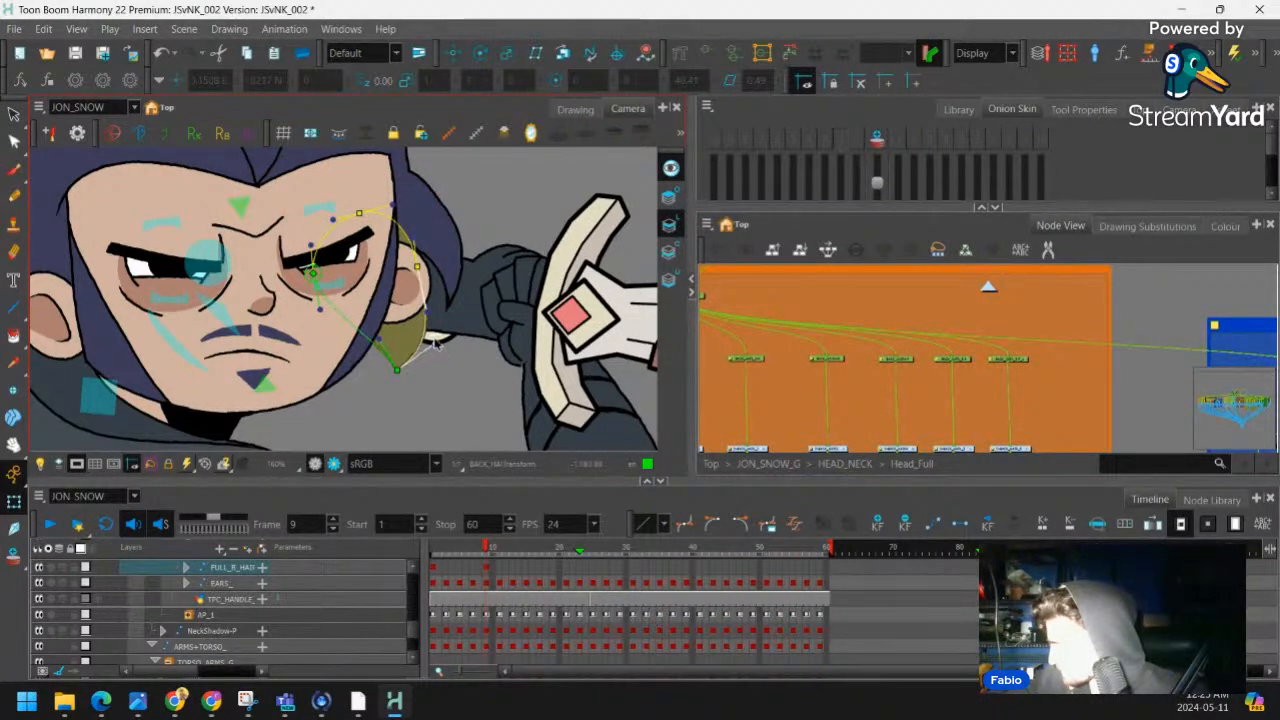
{"action": "left_click_drag", "start_coordinate": [397, 366], "coordinate": [389, 375]}
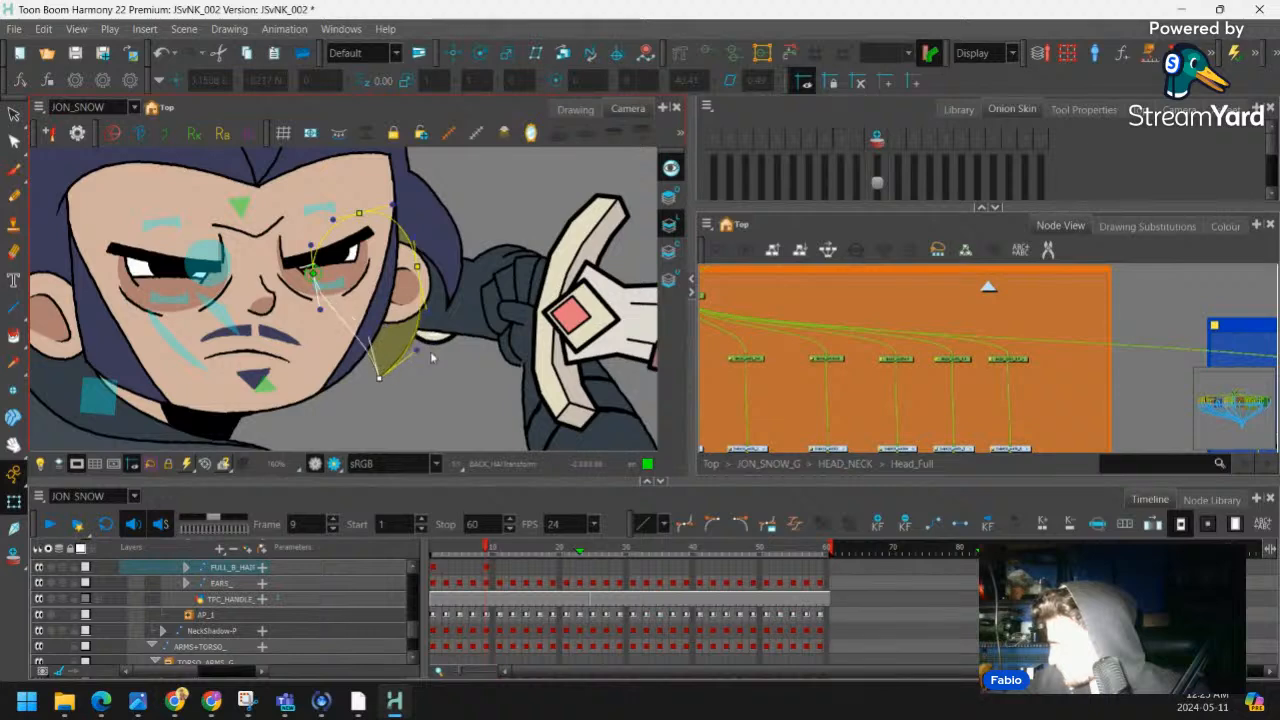
{"action": "left_click", "coordinate": [430, 378]}
{"action": "key", "text": "1"}
{"action": "key", "text": "1"}
{"action": "key", "text": "1"}
{"action": "key", "text": "2"}
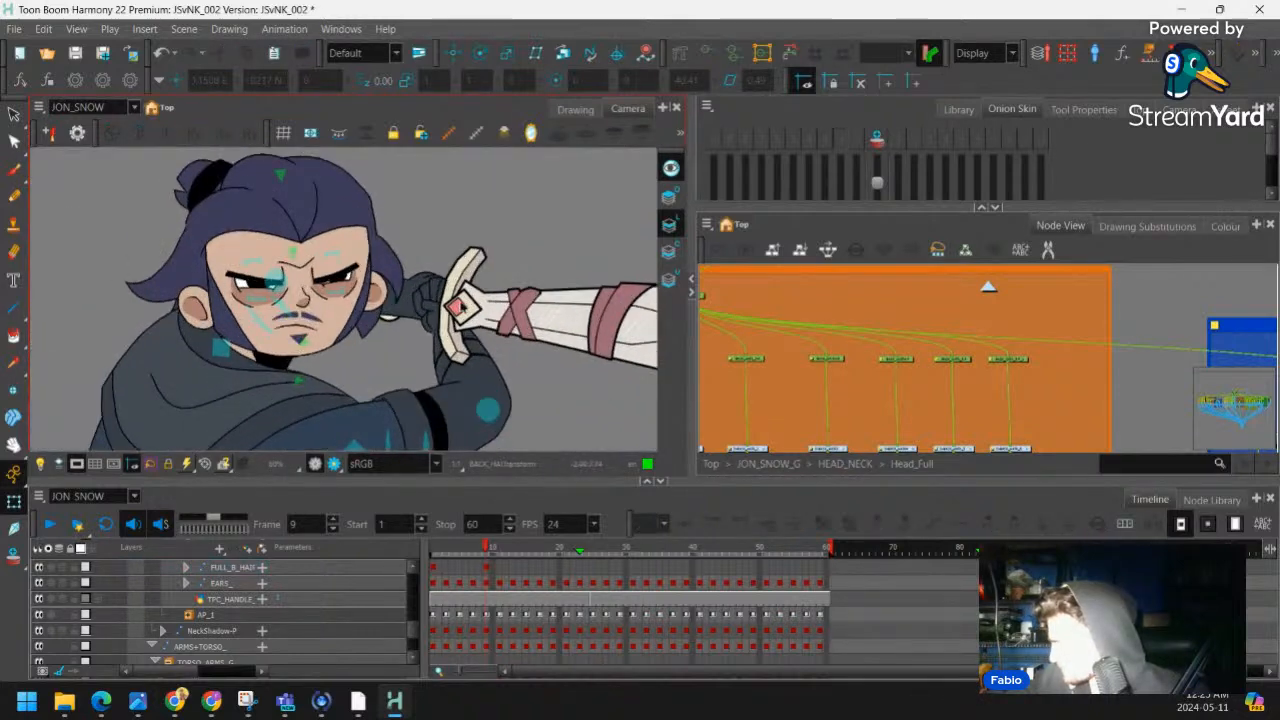
{"action": "key", "text": "2"}
{"action": "key", "text": "2"}
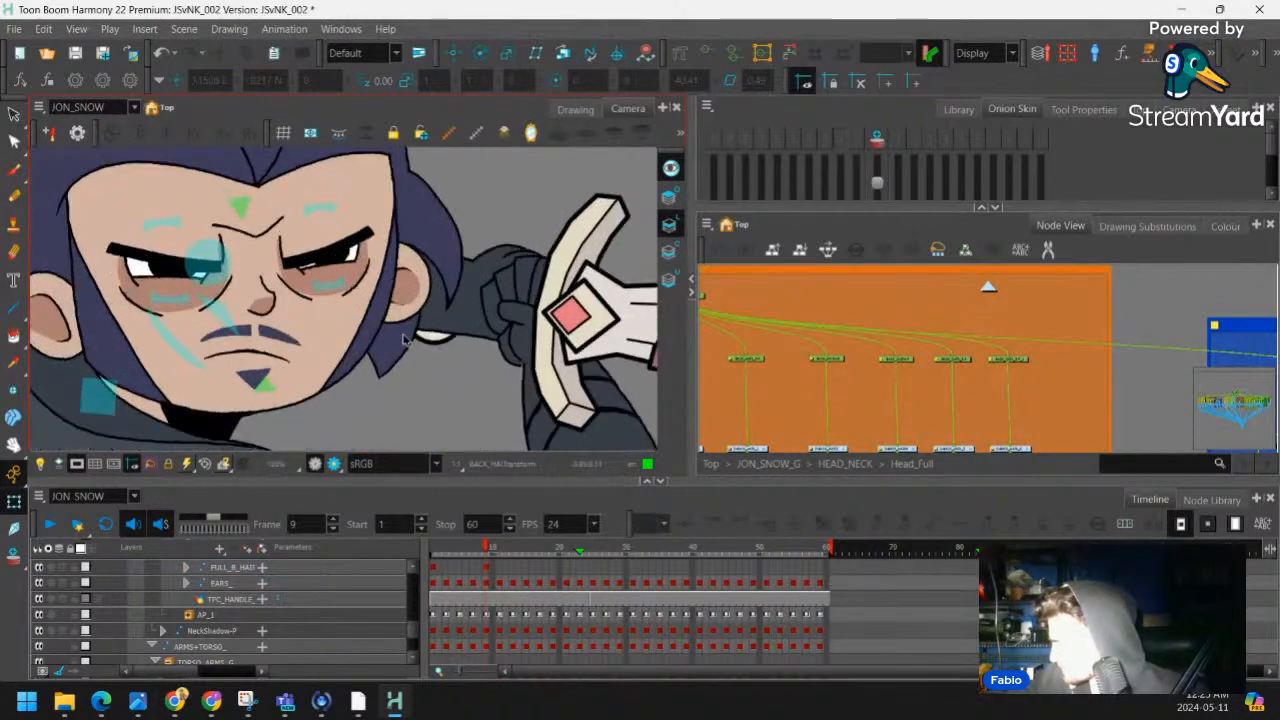
Reshape the upper back hair strand's contour above the sword-side ear, stretching its tip toward the hand and rounding its lower edge
{"action": "left_click", "coordinate": [446, 281]}
{"action": "mouse_move", "coordinate": [446, 281]}
{"action": "left_mouse_down"}
{"action": "mouse_move", "coordinate": [369, 335]}
{"action": "mouse_move", "coordinate": [390, 318]}
{"action": "mouse_move", "coordinate": [368, 320]}
{"action": "mouse_move", "coordinate": [410, 329]}
{"action": "mouse_move", "coordinate": [370, 346]}
{"action": "mouse_move", "coordinate": [394, 300]}
{"action": "mouse_move", "coordinate": [375, 324]}
{"action": "mouse_move", "coordinate": [429, 291]}
{"action": "left_mouse_up"}
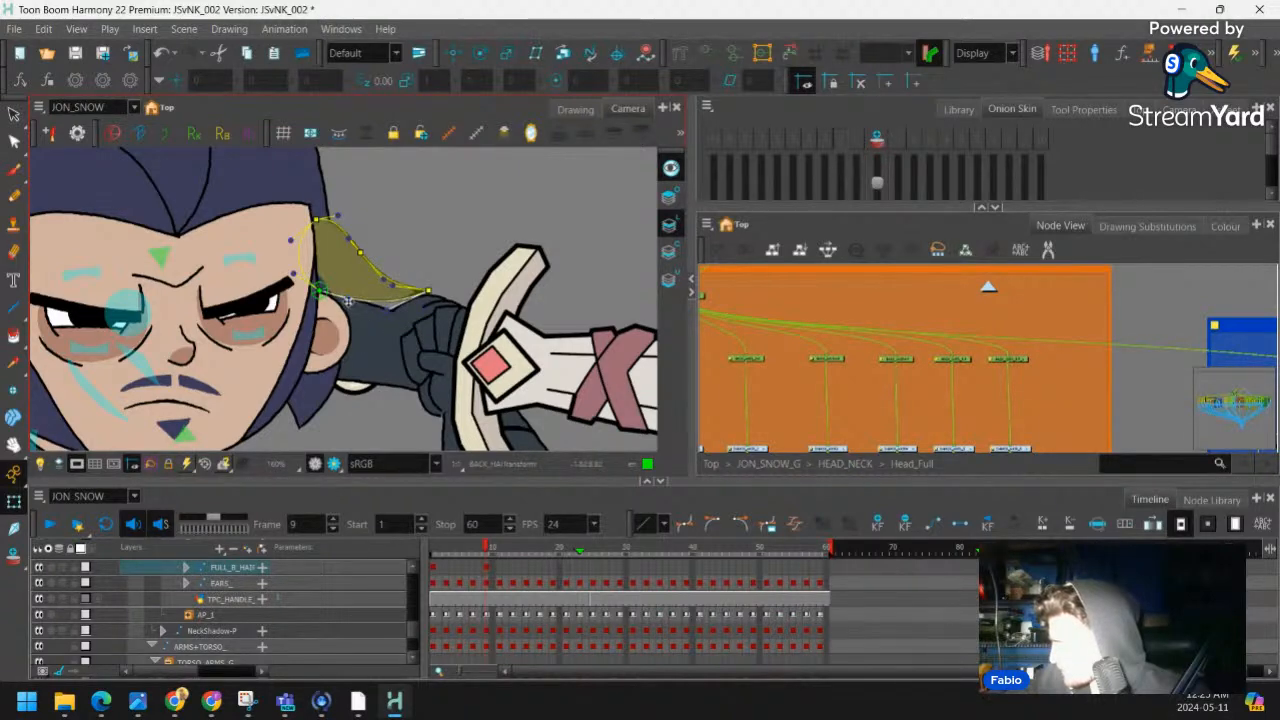
{"action": "mouse_move", "coordinate": [347, 298]}
{"action": "left_mouse_down"}
{"action": "mouse_move", "coordinate": [346, 322]}
{"action": "mouse_move", "coordinate": [443, 271]}
{"action": "left_mouse_up"}
{"action": "left_click", "coordinate": [397, 304]}
{"action": "left_click", "coordinate": [445, 255]}
{"action": "left_click", "coordinate": [443, 271]}
{"action": "left_click_drag", "start_coordinate": [390, 307], "coordinate": [376, 336]}
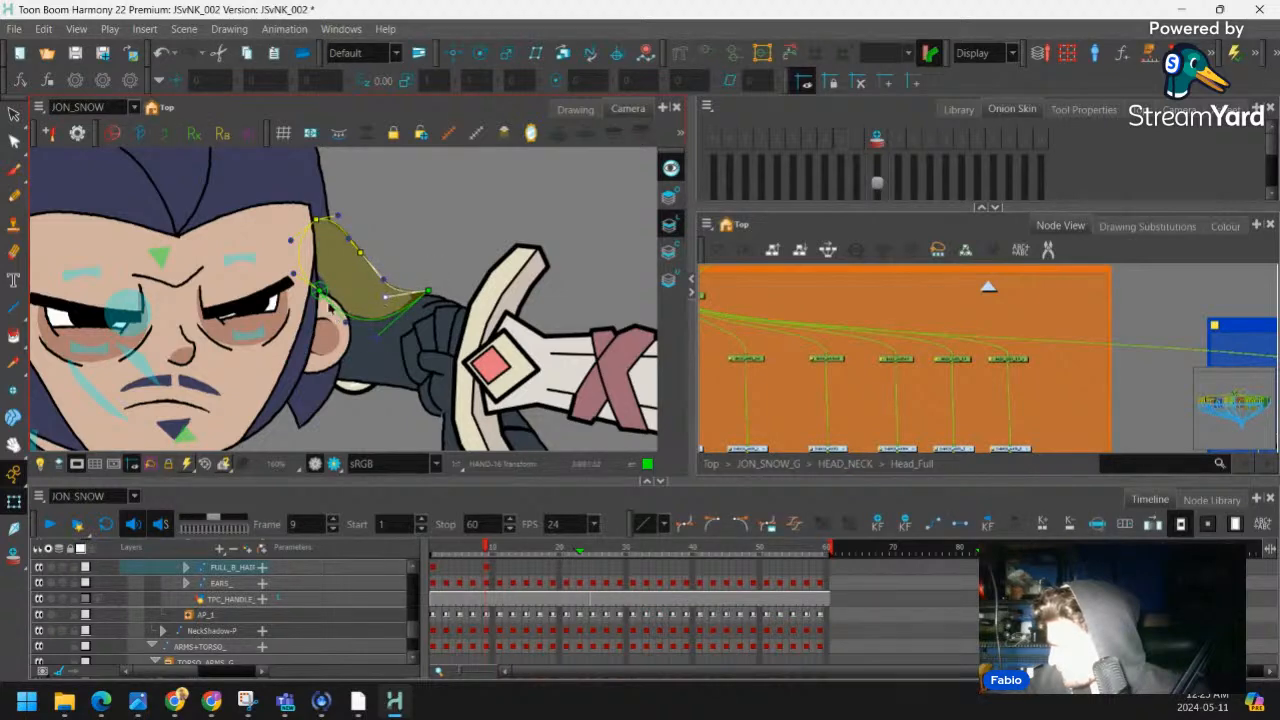
{"action": "left_click_drag", "start_coordinate": [320, 291], "coordinate": [315, 296]}
{"action": "left_click", "coordinate": [400, 249]}
{"action": "scroll", "coordinate": [408, 243], "scroll_direction": "down", "scroll_amount": 2}
{"action": "scroll", "coordinate": [326, 194], "scroll_direction": "up", "scroll_amount": 2}
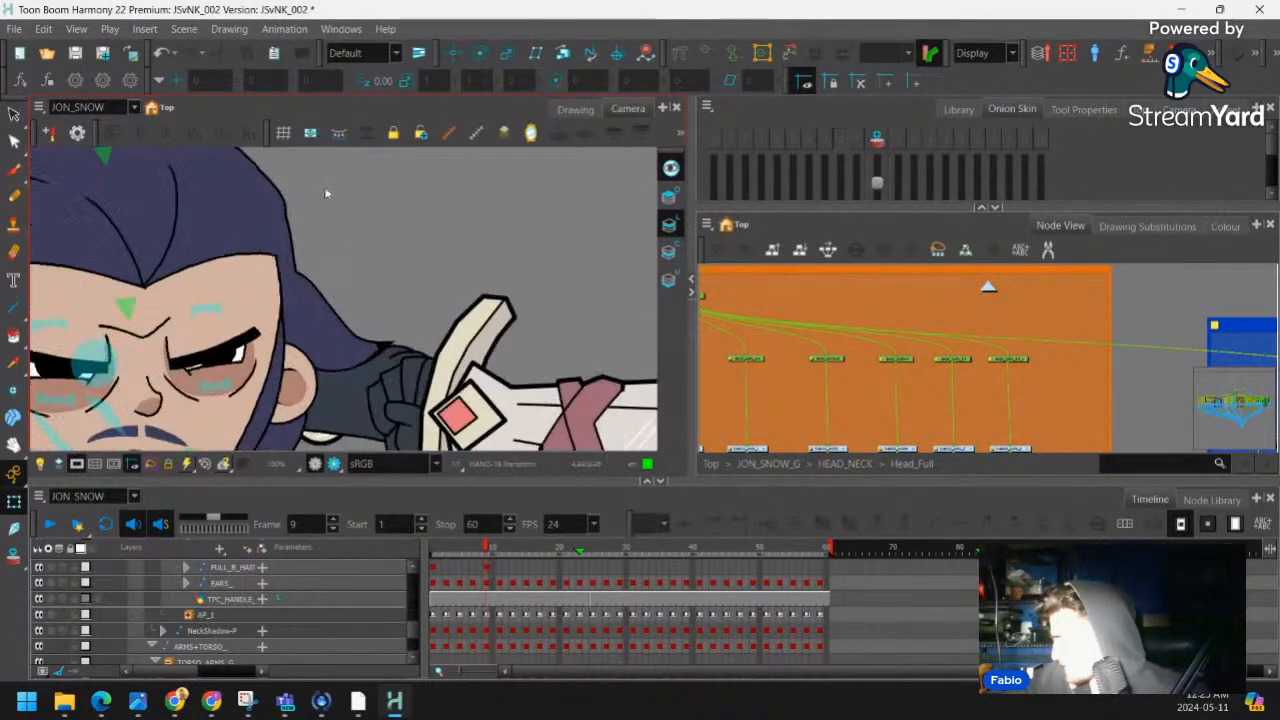
Reshape the outer edge of the upper back hair strand above the sword-side ear into a smooth curve running to its tip
{"action": "scroll", "coordinate": [338, 302], "scroll_direction": "up", "scroll_amount": 1}
{"action": "left_click", "coordinate": [322, 322]}
{"action": "left_click", "coordinate": [265, 254]}
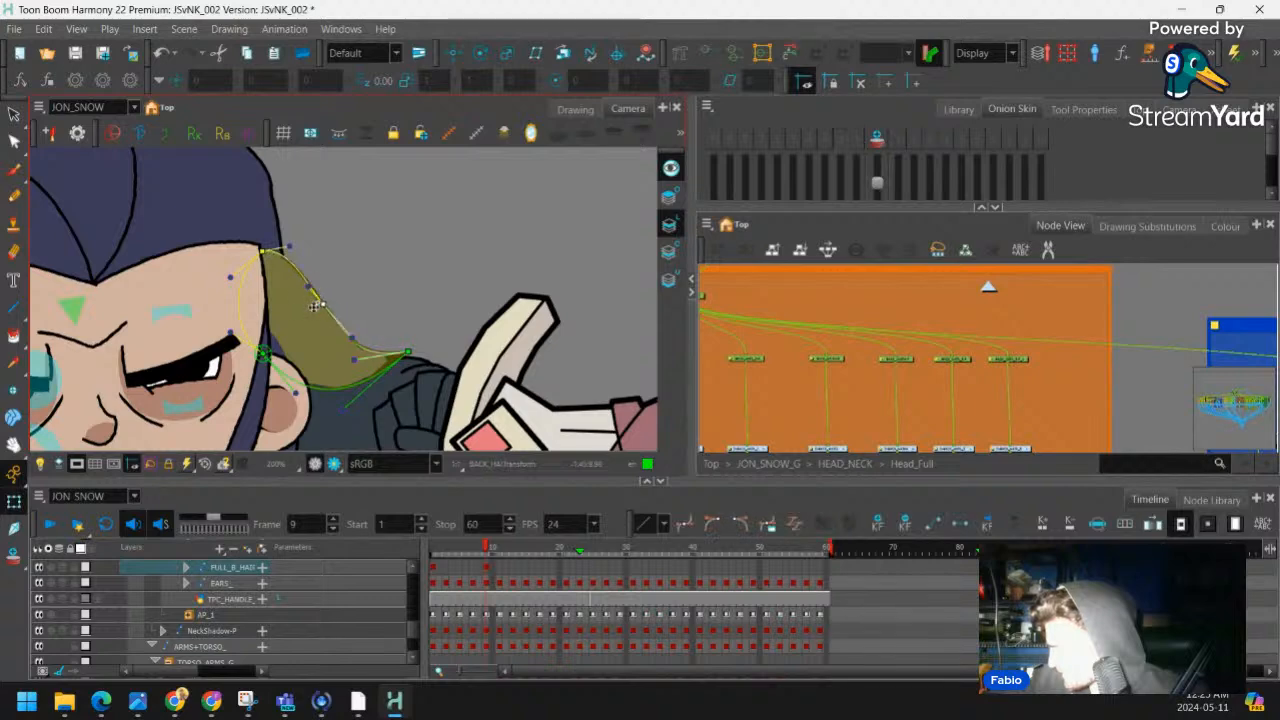
{"action": "left_click_drag", "start_coordinate": [314, 305], "coordinate": [347, 341]}
{"action": "left_click", "coordinate": [349, 266]}
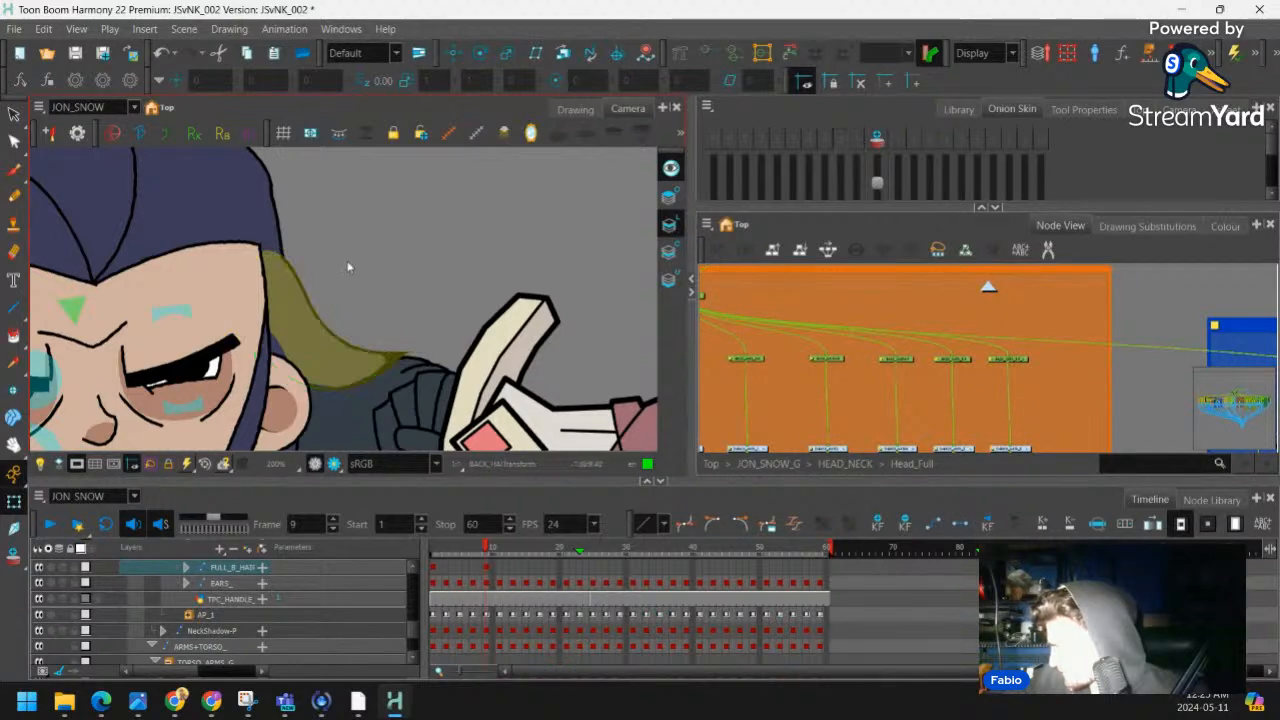
Adjust the top contour of the sword-side upper back hair strand so its outline meets the side of the head hair
{"action": "scroll", "coordinate": [346, 266], "scroll_direction": "down", "scroll_amount": 2}
{"action": "scroll", "coordinate": [319, 200], "scroll_direction": "up", "scroll_amount": 2}
{"action": "left_click", "coordinate": [300, 279]}
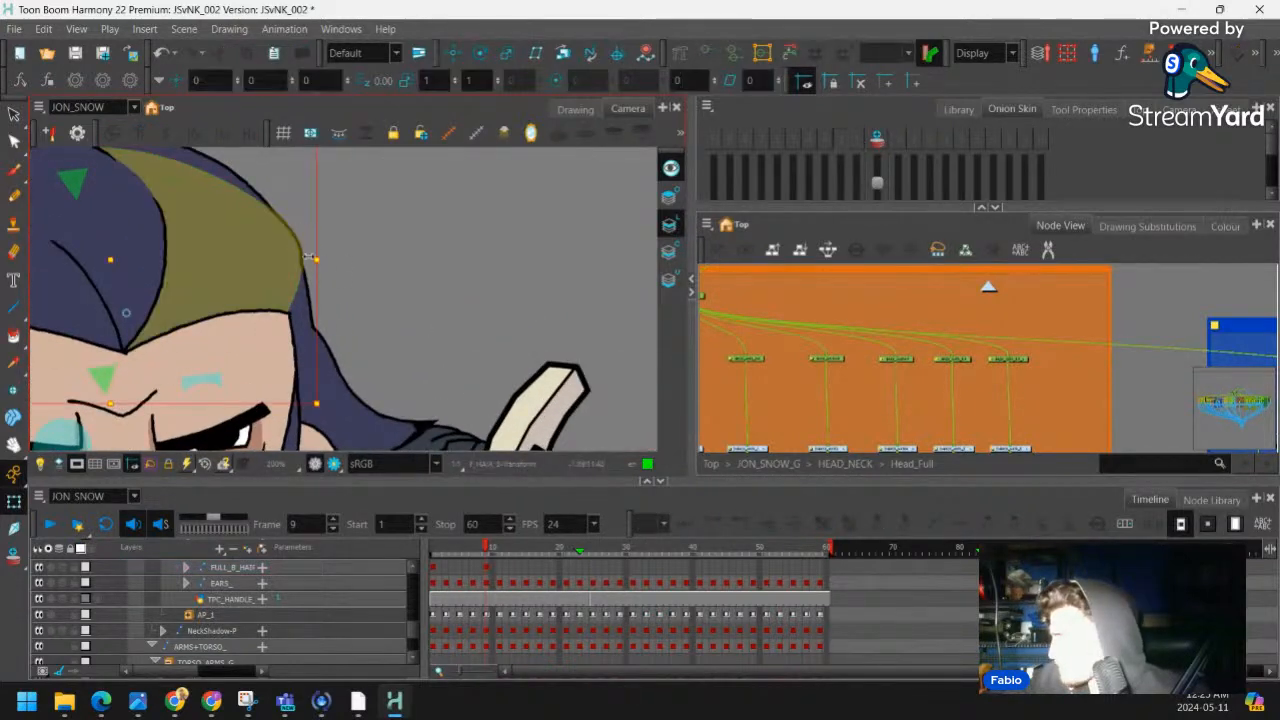
{"action": "left_click", "coordinate": [308, 309]}
{"action": "key", "text": "2"}
{"action": "left_click", "coordinate": [308, 346]}
{"action": "left_click_drag", "start_coordinate": [308, 346], "coordinate": [313, 338]}
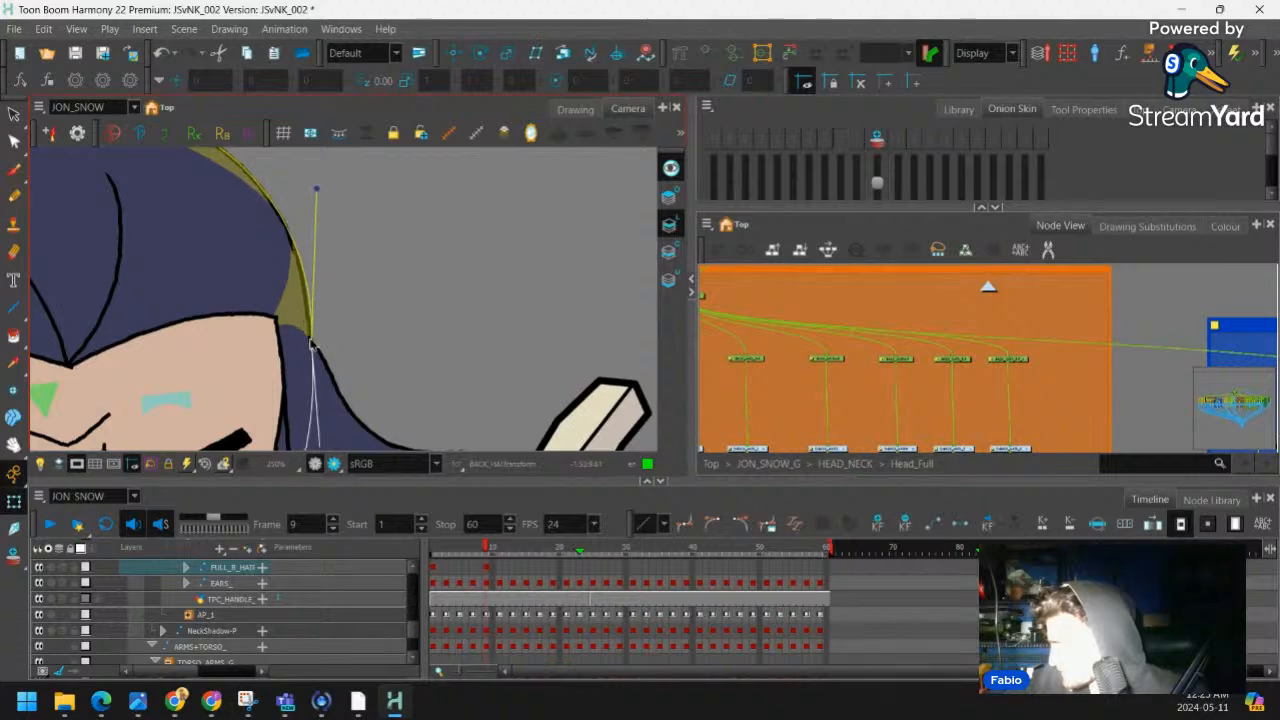
{"action": "key", "text": "shift+c"}
Select the lower back hair strand behind the sword-side ear and rotate it outward toward the hand
{"action": "left_click", "coordinate": [361, 274]}
{"action": "key", "text": "1"}
{"action": "key", "text": "1"}
{"action": "key", "text": "1"}
{"action": "key", "text": "1"}
{"action": "left_click_drag", "start_coordinate": [395, 313], "coordinate": [390, 233]}
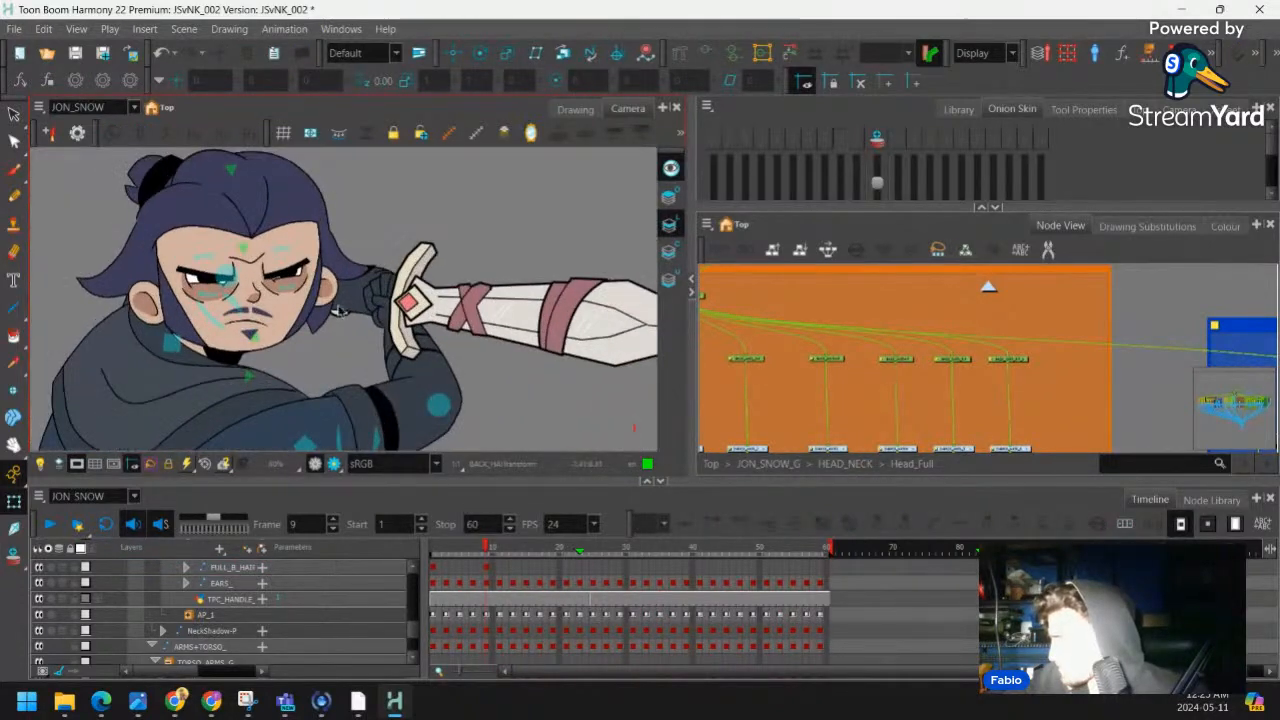
{"action": "key", "text": "2"}
{"action": "key", "text": "2"}
{"action": "left_click", "coordinate": [308, 340]}
{"action": "left_click_drag", "start_coordinate": [356, 376], "coordinate": [334, 346]}
{"action": "key", "text": "F11"}
Reshape the lower sword-side strand's contour into a pointed tip reaching the hand, with a rounded lower edge beneath the ear
{"action": "left_click_drag", "start_coordinate": [356, 275], "coordinate": [350, 300]}
{"action": "left_click_drag", "start_coordinate": [400, 260], "coordinate": [382, 292]}
{"action": "scroll", "coordinate": [382, 292], "scroll_direction": "up", "scroll_amount": 1}
{"action": "left_click_drag", "start_coordinate": [370, 337], "coordinate": [365, 330]}
{"action": "left_click_drag", "start_coordinate": [285, 260], "coordinate": [283, 241]}
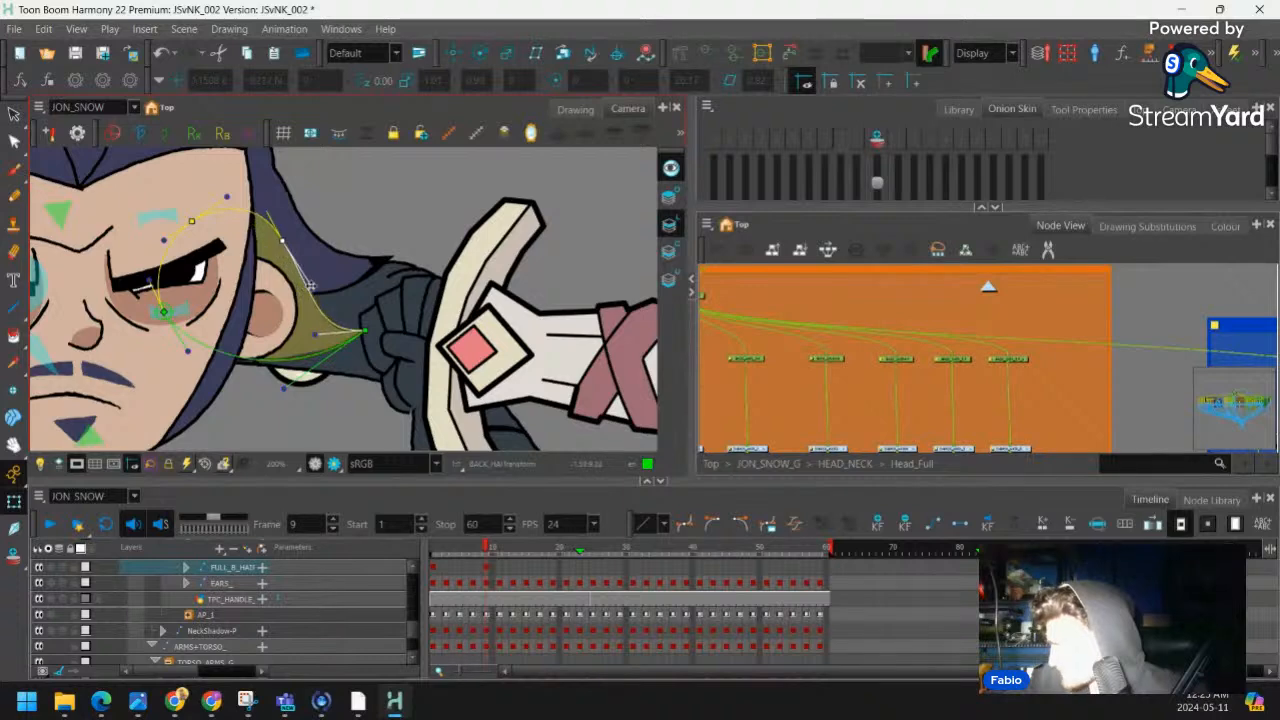
{"action": "left_click_drag", "start_coordinate": [300, 387], "coordinate": [263, 411]}
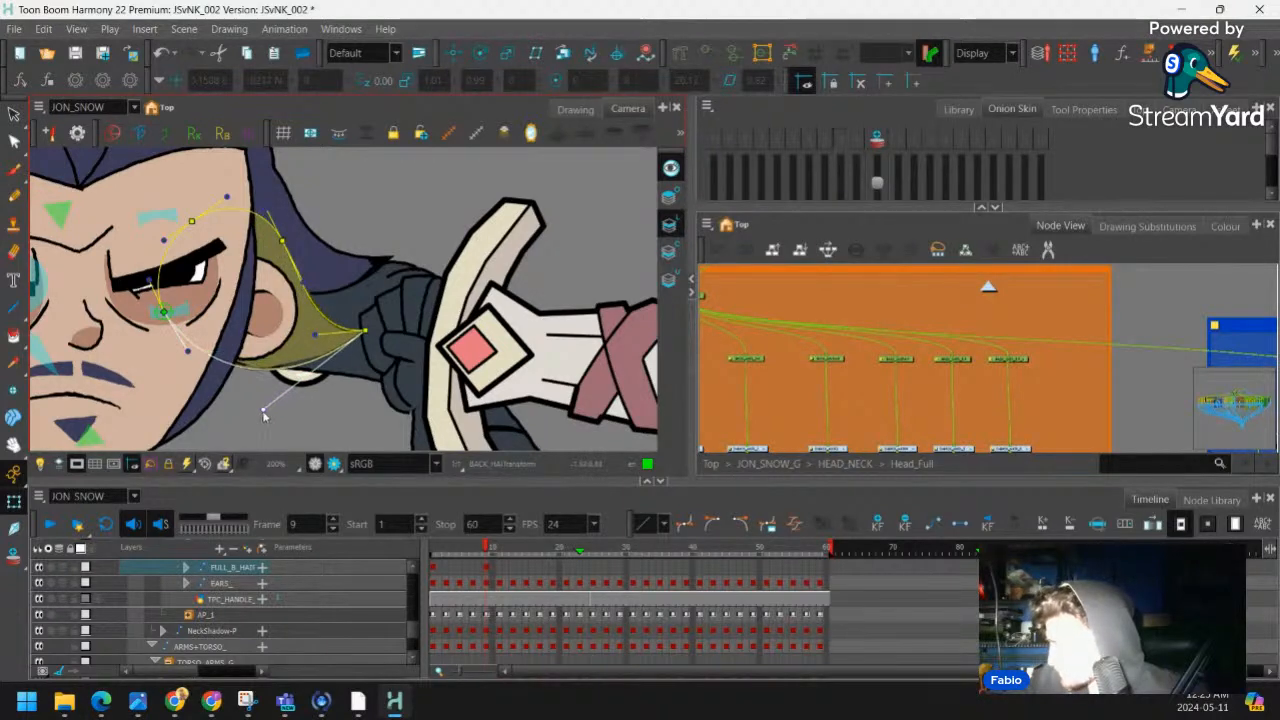
{"action": "left_click_drag", "start_coordinate": [187, 351], "coordinate": [184, 362]}
{"action": "left_click", "coordinate": [162, 300]}
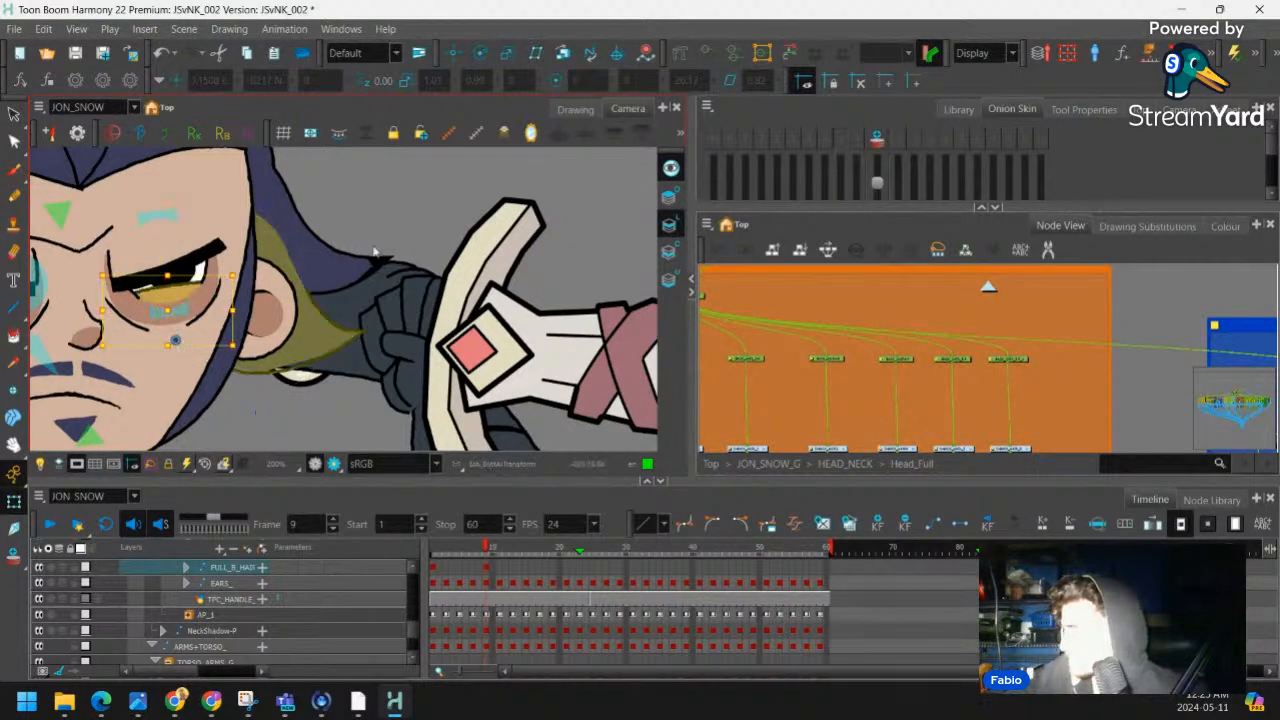
{"action": "left_click", "coordinate": [385, 210]}
Compare the back hair poses between frames 6 and 9
{"action": "key", "text": "1"}
{"action": "key", "text": "1"}
{"action": "left_click_drag", "start_coordinate": [362, 224], "coordinate": [382, 240]}
{"action": "key", "text": "2"}
{"action": "left_click_drag", "start_coordinate": [300, 266], "coordinate": [321, 240]}
{"action": "mouse_move", "coordinate": [490, 550]}
{"action": "left_mouse_down"}
{"action": "mouse_move", "coordinate": [469, 557]}
{"action": "mouse_move", "coordinate": [487, 555]}
{"action": "left_mouse_up"}
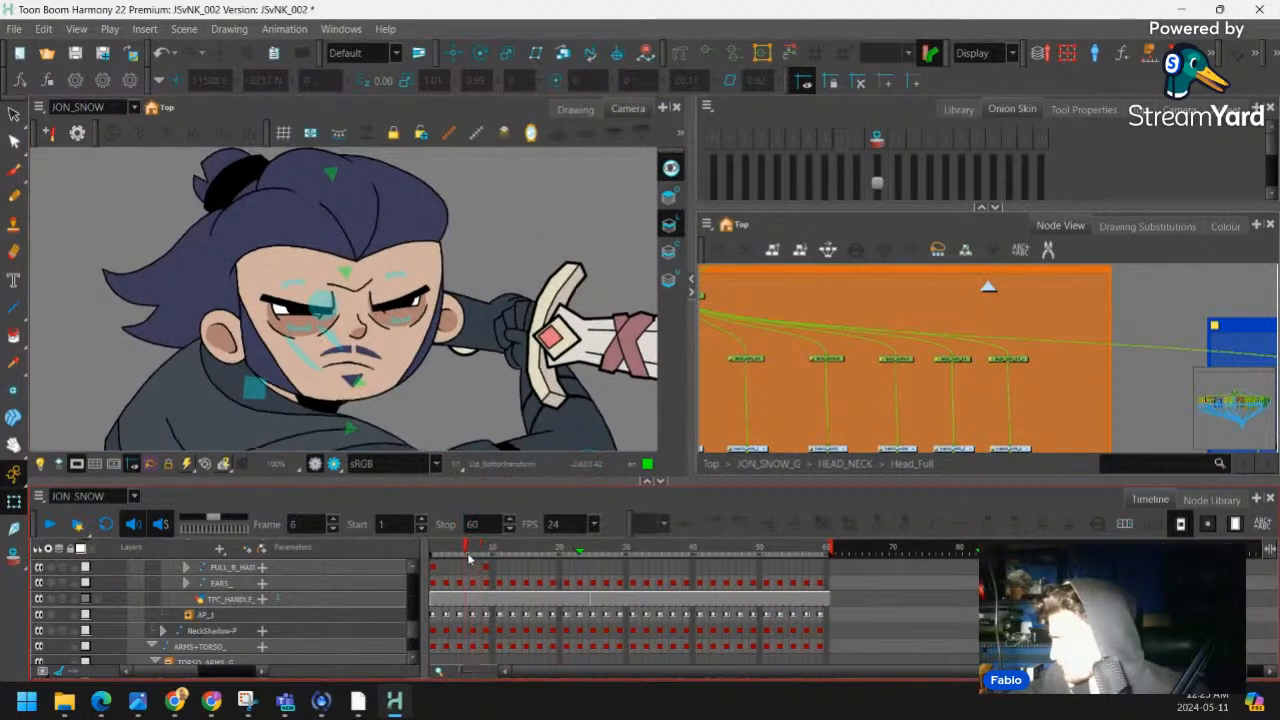
Rotate the lower and upper back hair strands behind the bun-side ear inward toward the face at frame 9
{"action": "left_click_drag", "start_coordinate": [343, 316], "coordinate": [374, 311]}
{"action": "scroll", "coordinate": [237, 263], "scroll_direction": "up", "scroll_amount": 1}
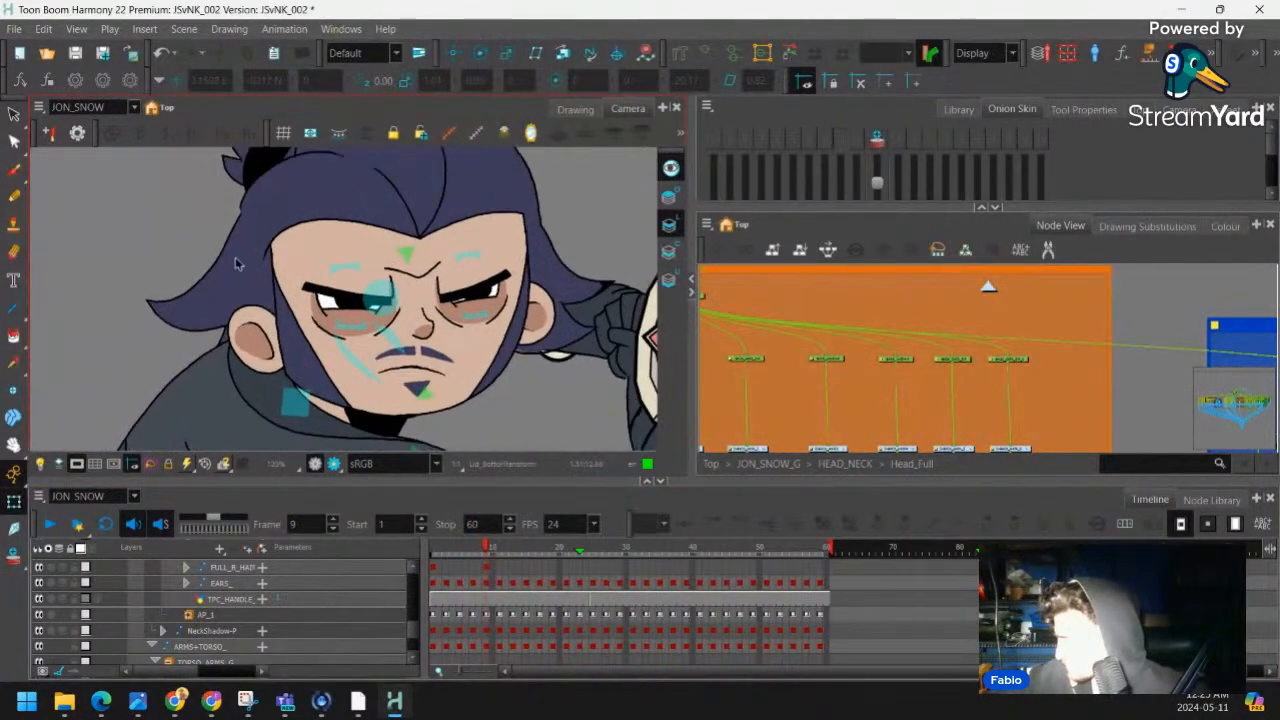
{"action": "left_click", "coordinate": [229, 331]}
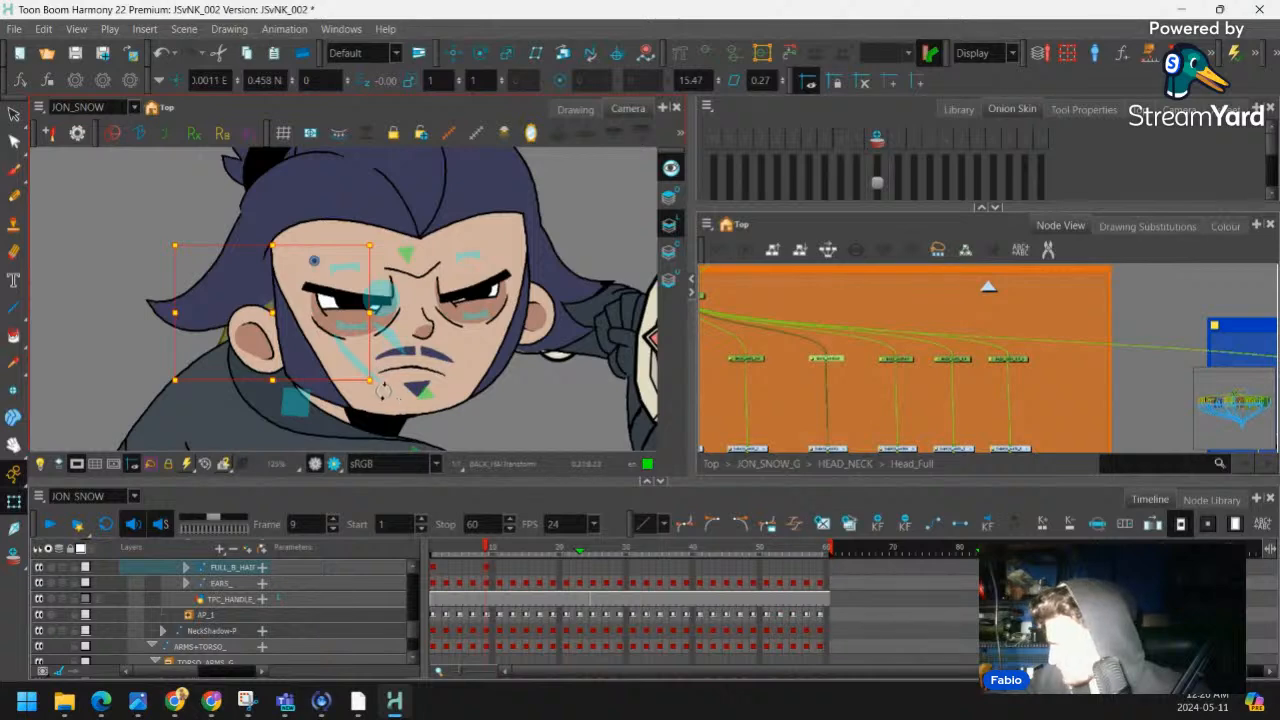
{"action": "left_click_drag", "start_coordinate": [381, 389], "coordinate": [424, 361]}
{"action": "left_click", "coordinate": [263, 224]}
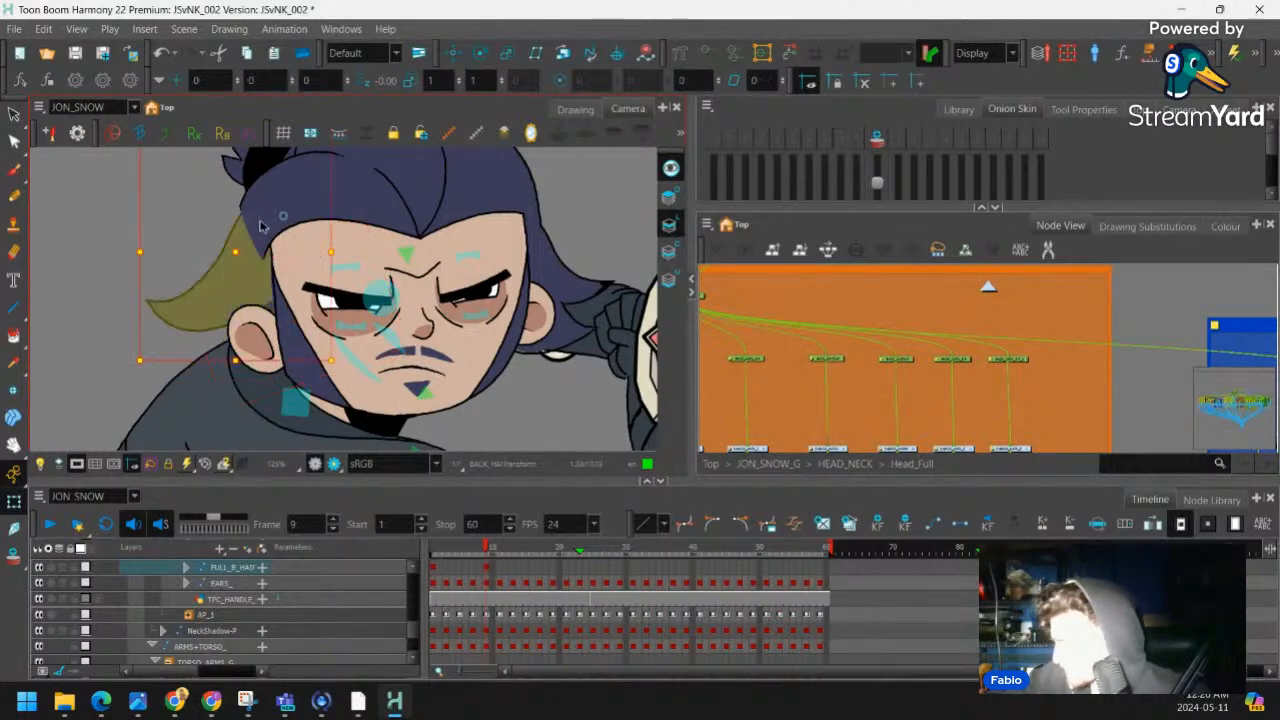
{"action": "key", "text": "shift+F11"}
{"action": "key", "text": "Escape"}
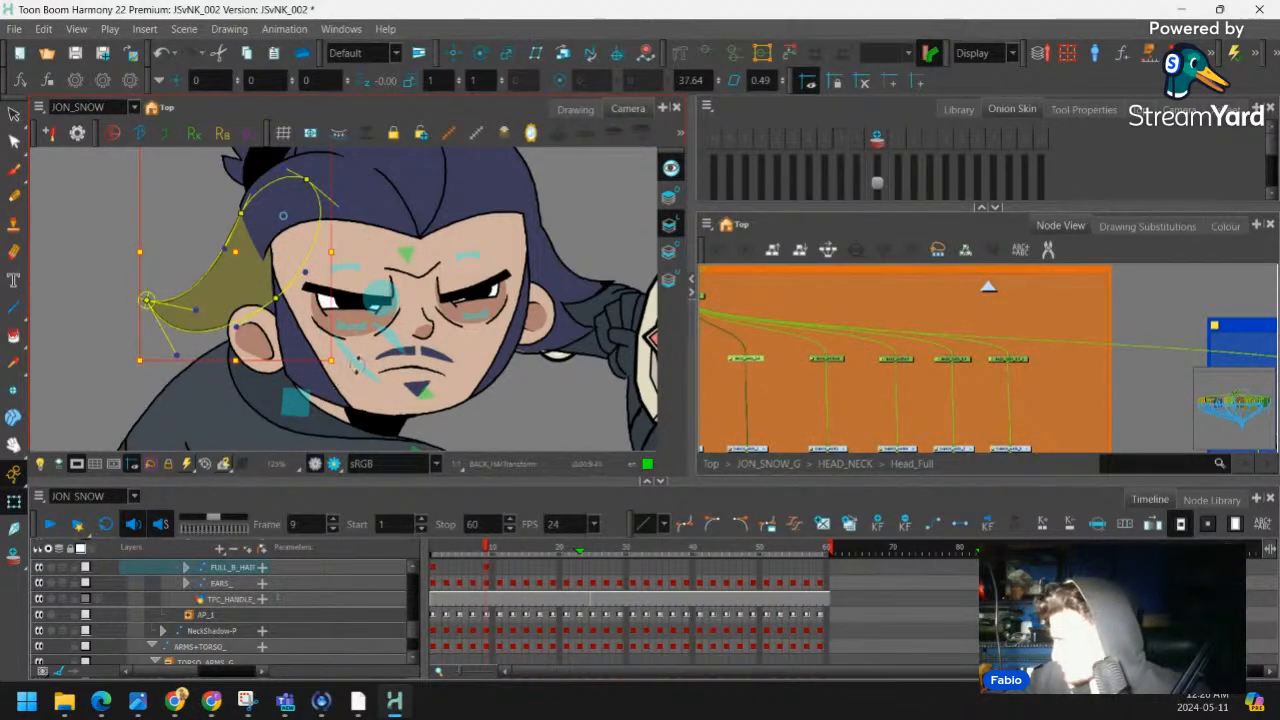
{"action": "left_click_drag", "start_coordinate": [355, 365], "coordinate": [378, 332]}
Pull the upper bun-side strand's tip in behind the ear and straighten its outer edge along the head
{"action": "left_click_drag", "start_coordinate": [236, 334], "coordinate": [209, 294]}
{"action": "left_click_drag", "start_coordinate": [231, 381], "coordinate": [230, 315]}
{"action": "left_click_drag", "start_coordinate": [198, 362], "coordinate": [269, 356]}
{"action": "left_click", "coordinate": [196, 323]}
{"action": "left_click_drag", "start_coordinate": [232, 309], "coordinate": [226, 320]}
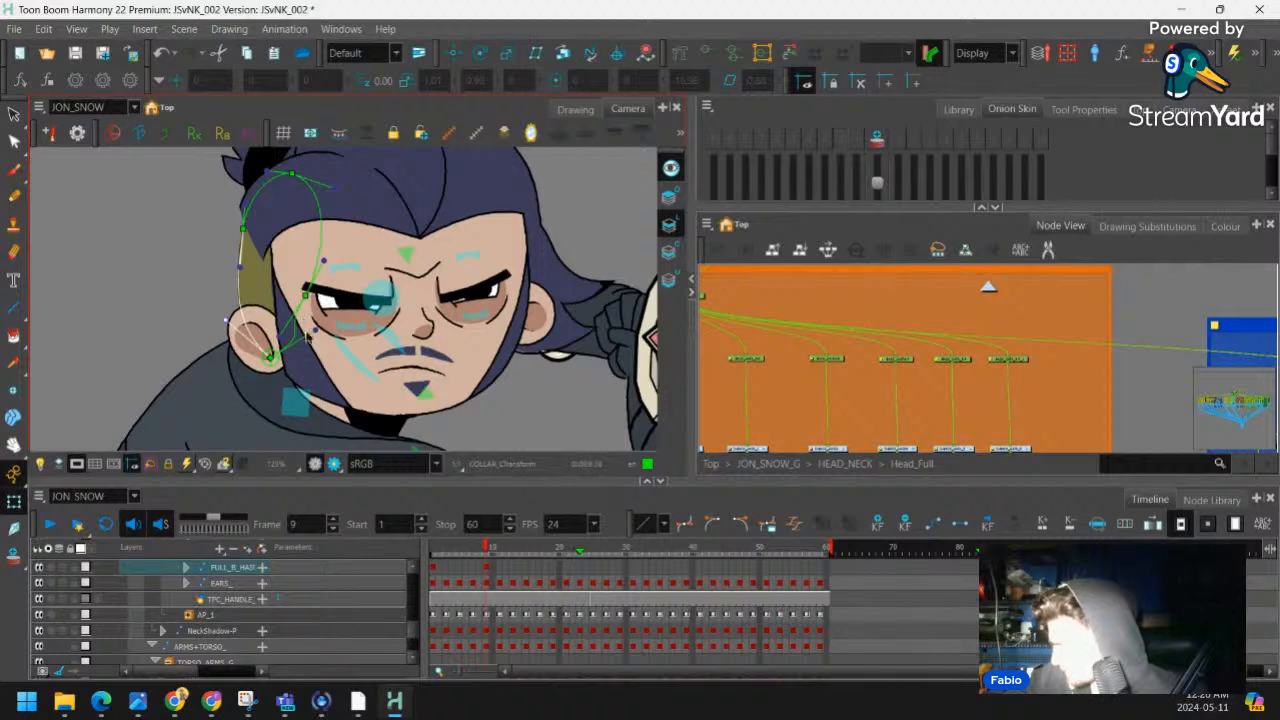
{"action": "left_click", "coordinate": [299, 356]}
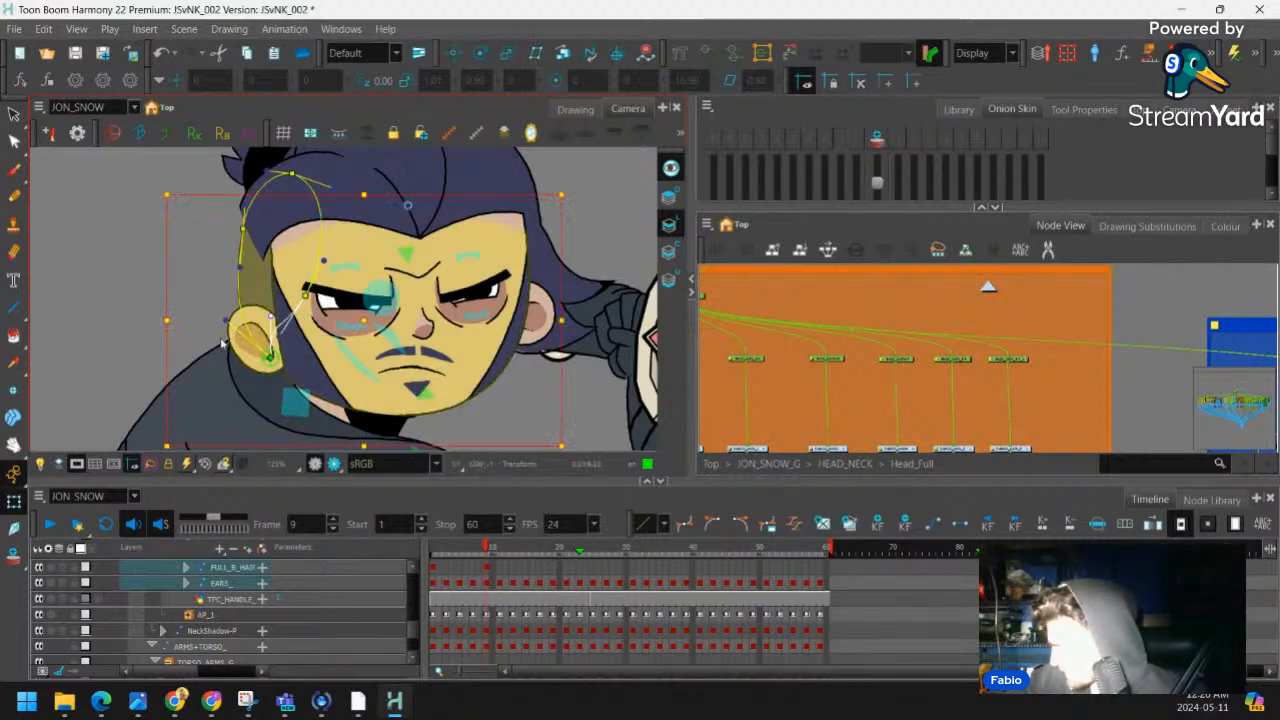
{"action": "left_click", "coordinate": [206, 326]}
Move the upper bun-side strand's tip further in behind the cheek and curve its edges to follow the side of the head
{"action": "left_click_drag", "start_coordinate": [269, 356], "coordinate": [304, 376]}
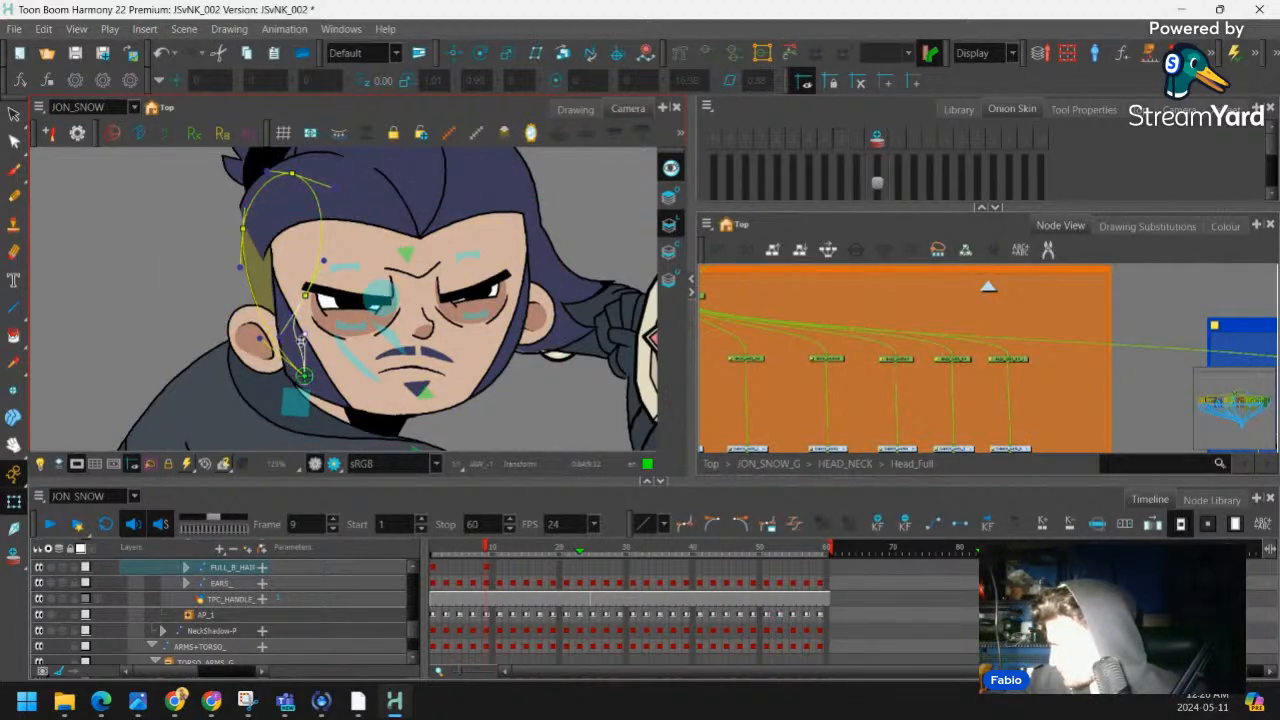
{"action": "left_click_drag", "start_coordinate": [260, 339], "coordinate": [236, 342]}
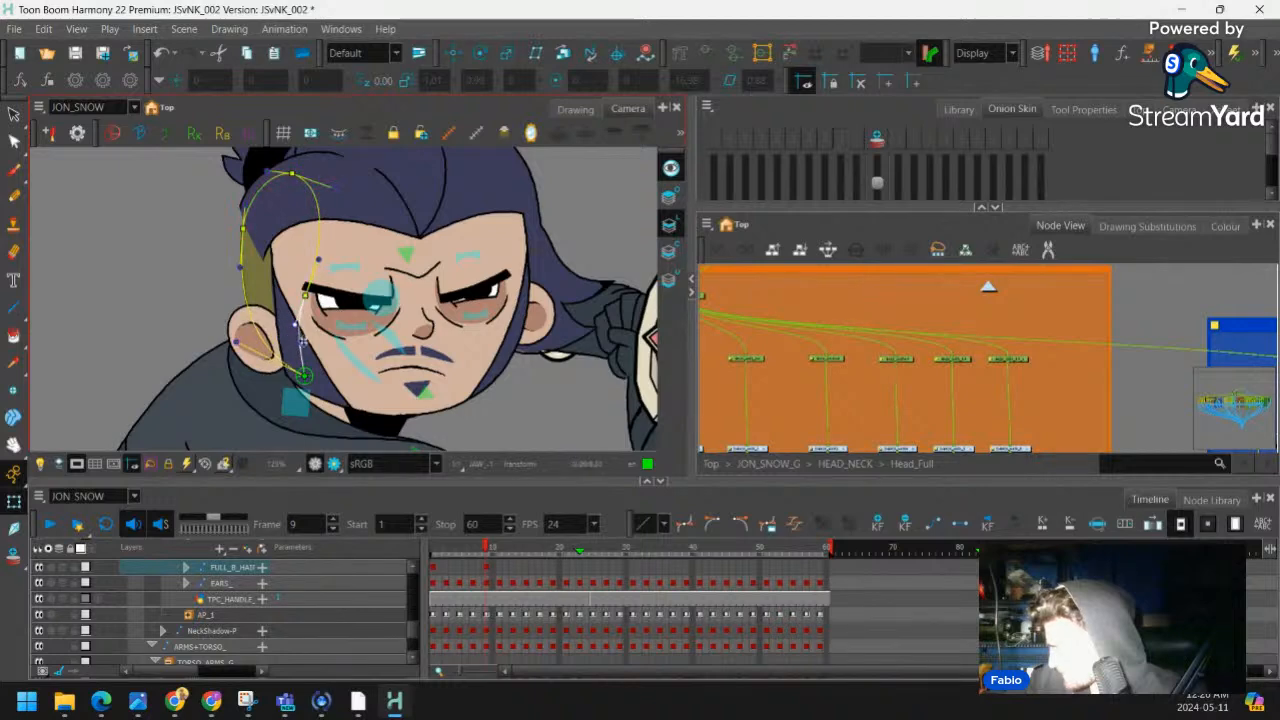
{"action": "key", "text": "2"}
{"action": "key", "text": "2"}
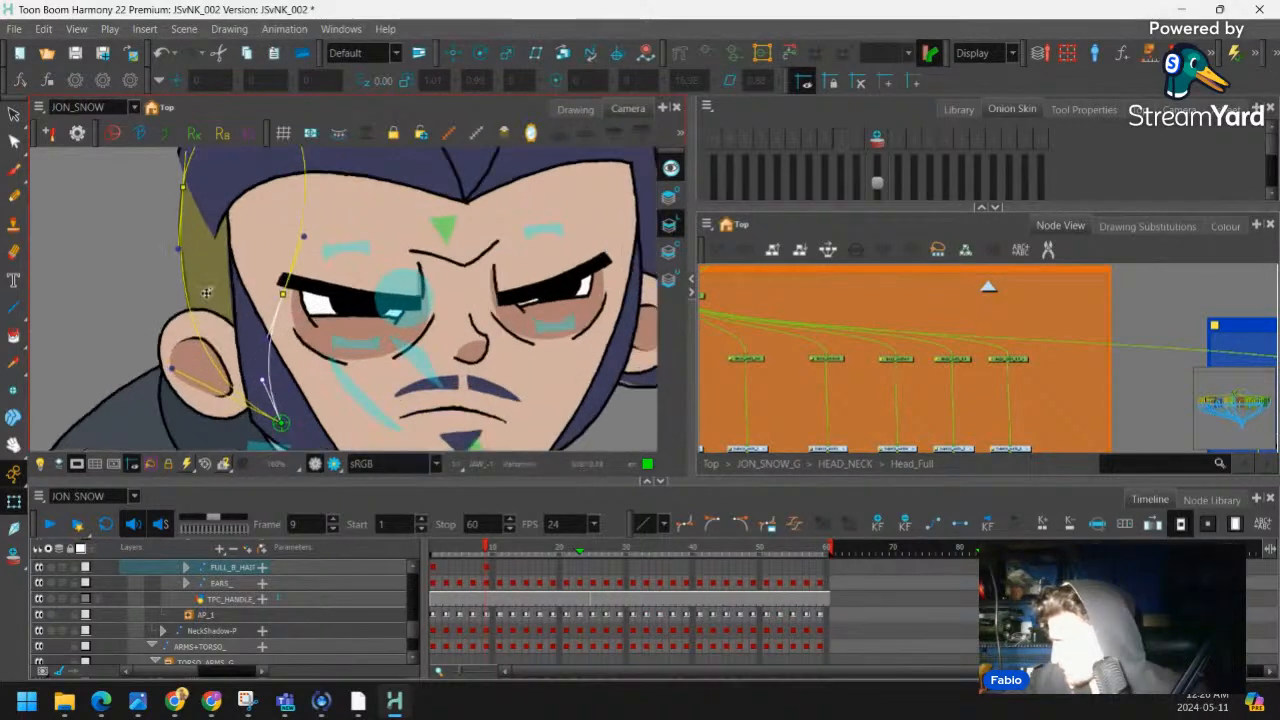
{"action": "left_click_drag", "start_coordinate": [179, 248], "coordinate": [235, 322]}
{"action": "key", "text": "shift+c"}
{"action": "key", "text": "1"}
{"action": "key", "text": "1"}
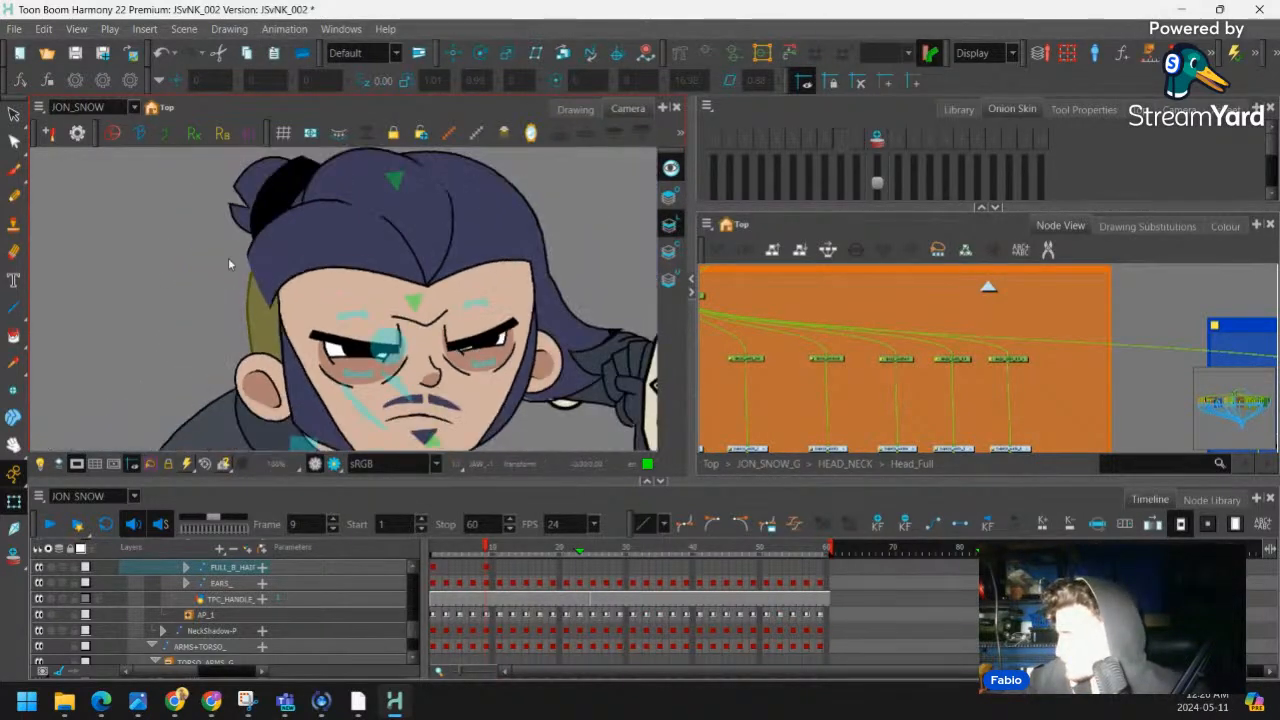
Reshape the upper contour of the bun-side strand so its outer edge flows smoothly out of the front hair below the bun
{"action": "key", "text": "2"}
{"action": "key", "text": "2"}
{"action": "key", "text": "2"}
{"action": "left_click_drag", "start_coordinate": [286, 288], "coordinate": [337, 359]}
{"action": "left_click", "coordinate": [238, 247]}
{"action": "left_click", "coordinate": [219, 362]}
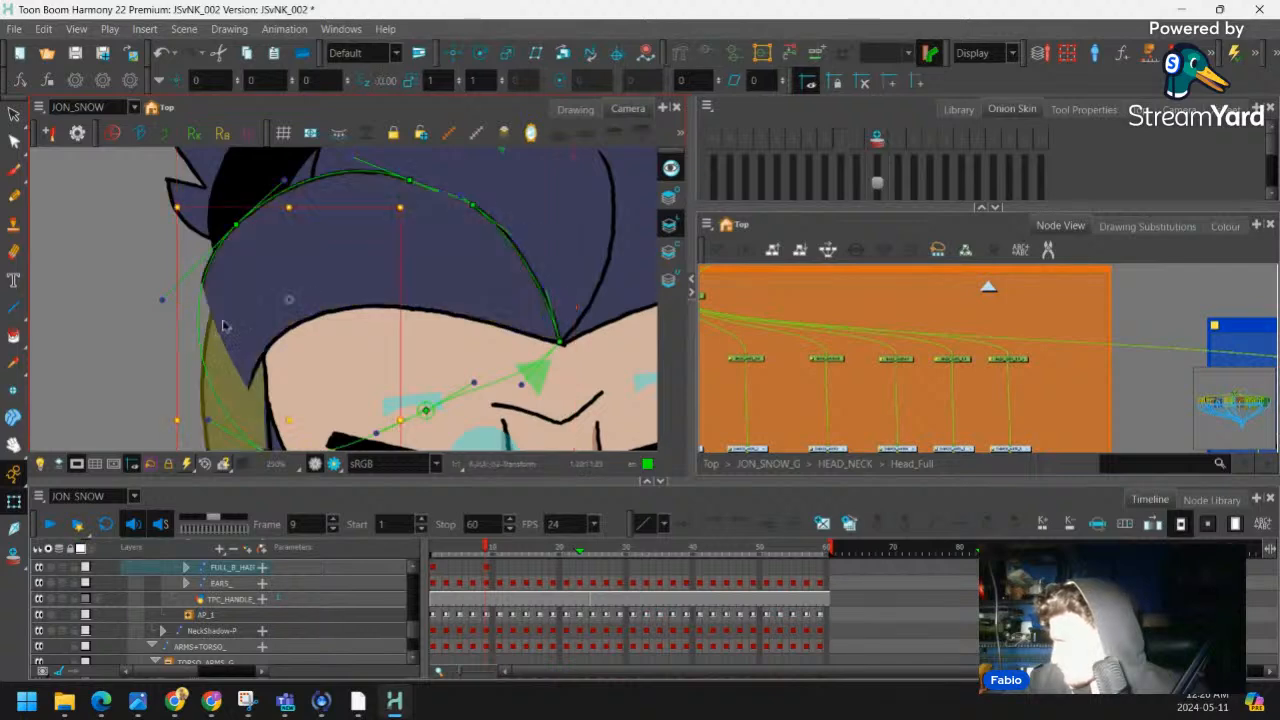
{"action": "left_click_drag", "start_coordinate": [209, 324], "coordinate": [200, 296]}
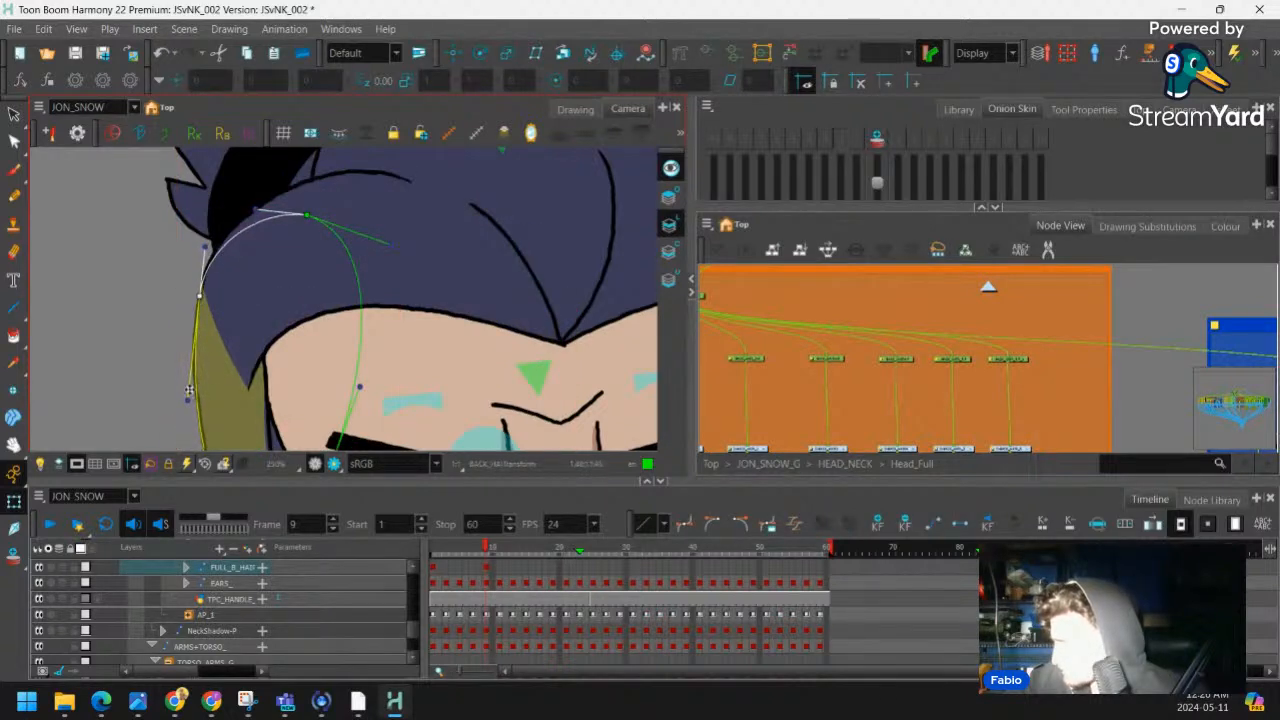
{"action": "left_click_drag", "start_coordinate": [187, 398], "coordinate": [178, 409]}
{"action": "key", "text": "shift+c"}
Reposition and reshape the lower bun-side strand so it tucks behind the jaw and neck, and check it against frame 6
{"action": "scroll", "coordinate": [250, 247], "scroll_direction": "down", "scroll_amount": 5}
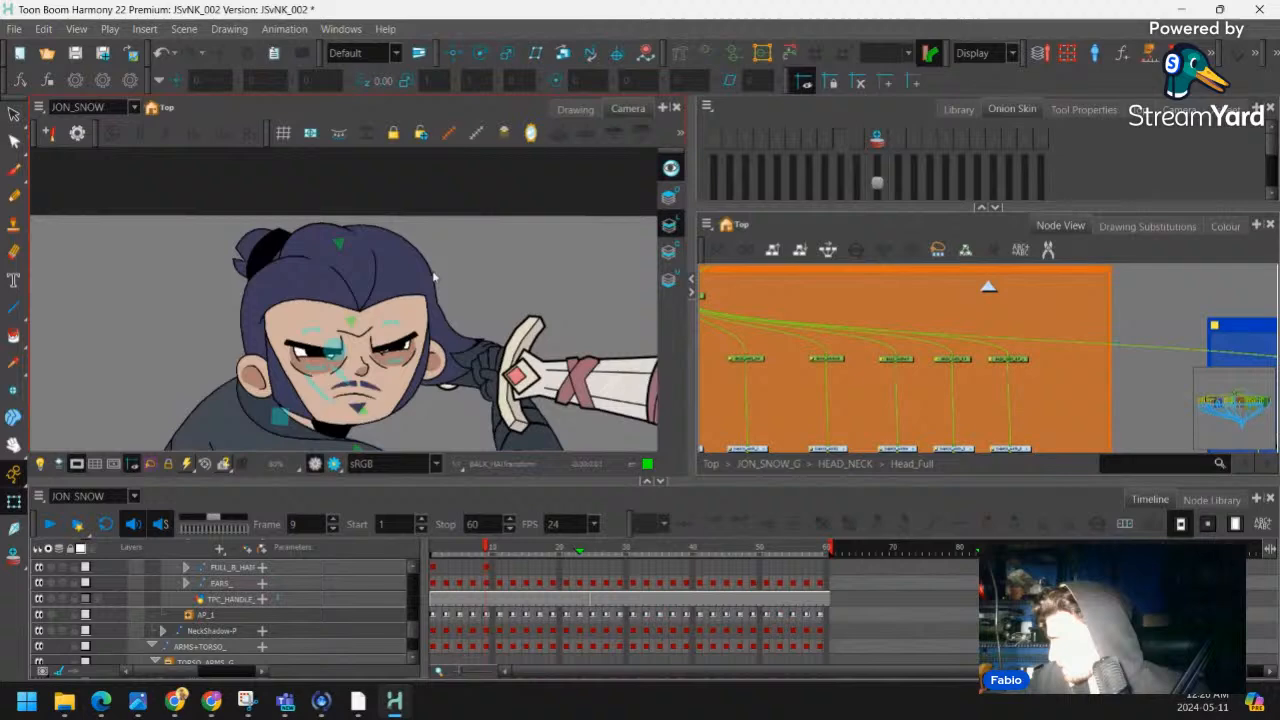
{"action": "left_click_drag", "start_coordinate": [434, 298], "coordinate": [423, 263]}
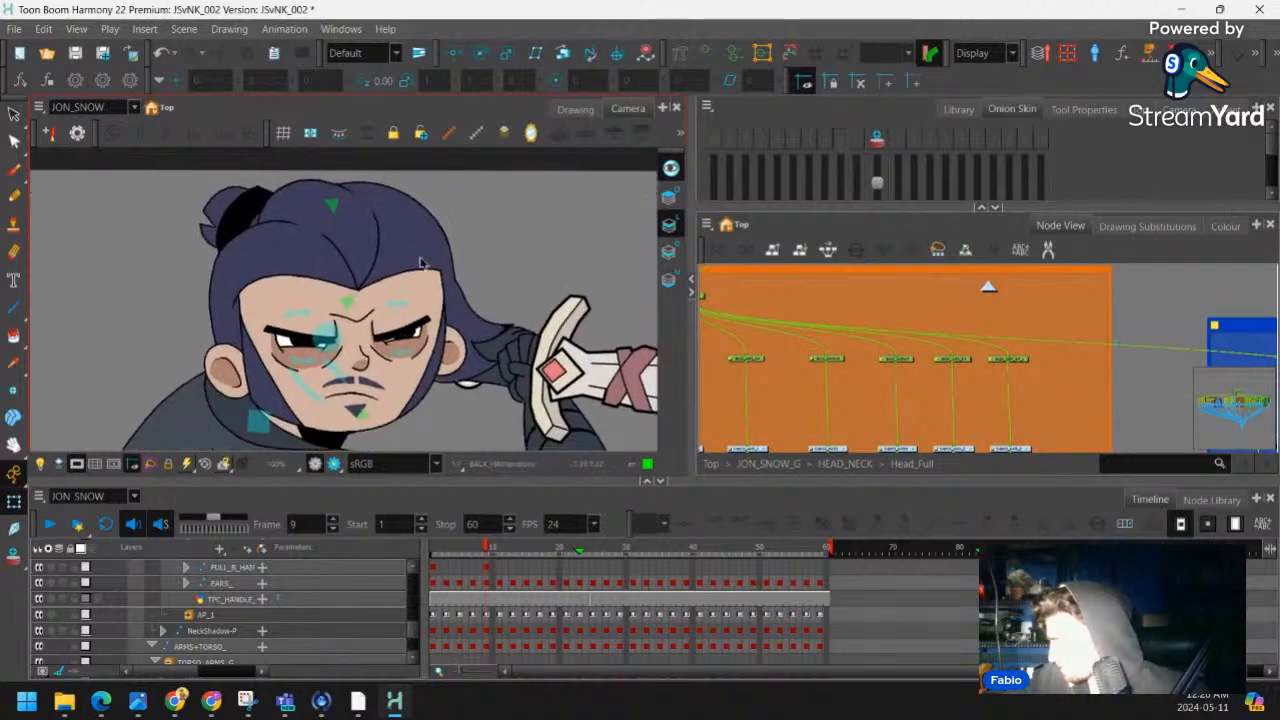
{"action": "scroll", "coordinate": [423, 263], "scroll_direction": "up", "scroll_amount": 1}
{"action": "mouse_move", "coordinate": [486, 552]}
{"action": "left_mouse_down"}
{"action": "mouse_move", "coordinate": [464, 556]}
{"action": "mouse_move", "coordinate": [490, 553]}
{"action": "left_mouse_up"}
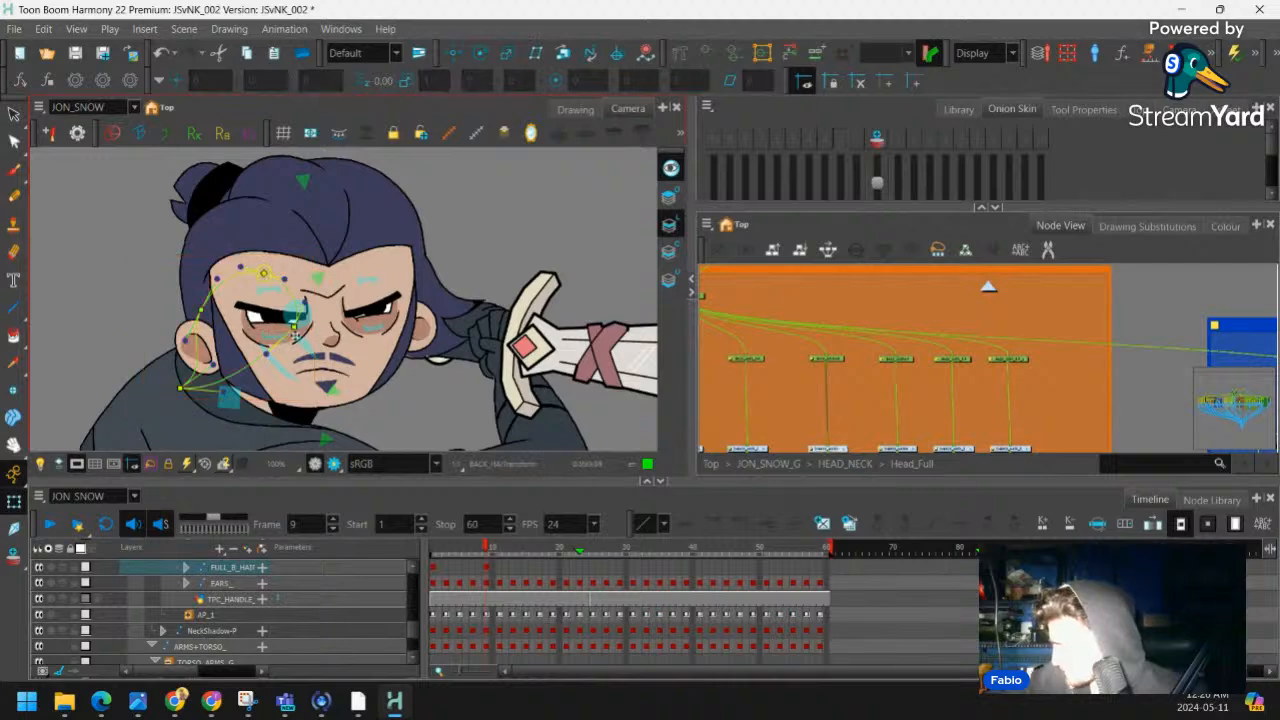
{"action": "left_click_drag", "start_coordinate": [332, 400], "coordinate": [279, 399]}
{"action": "scroll", "coordinate": [279, 384], "scroll_direction": "up", "scroll_amount": 2}
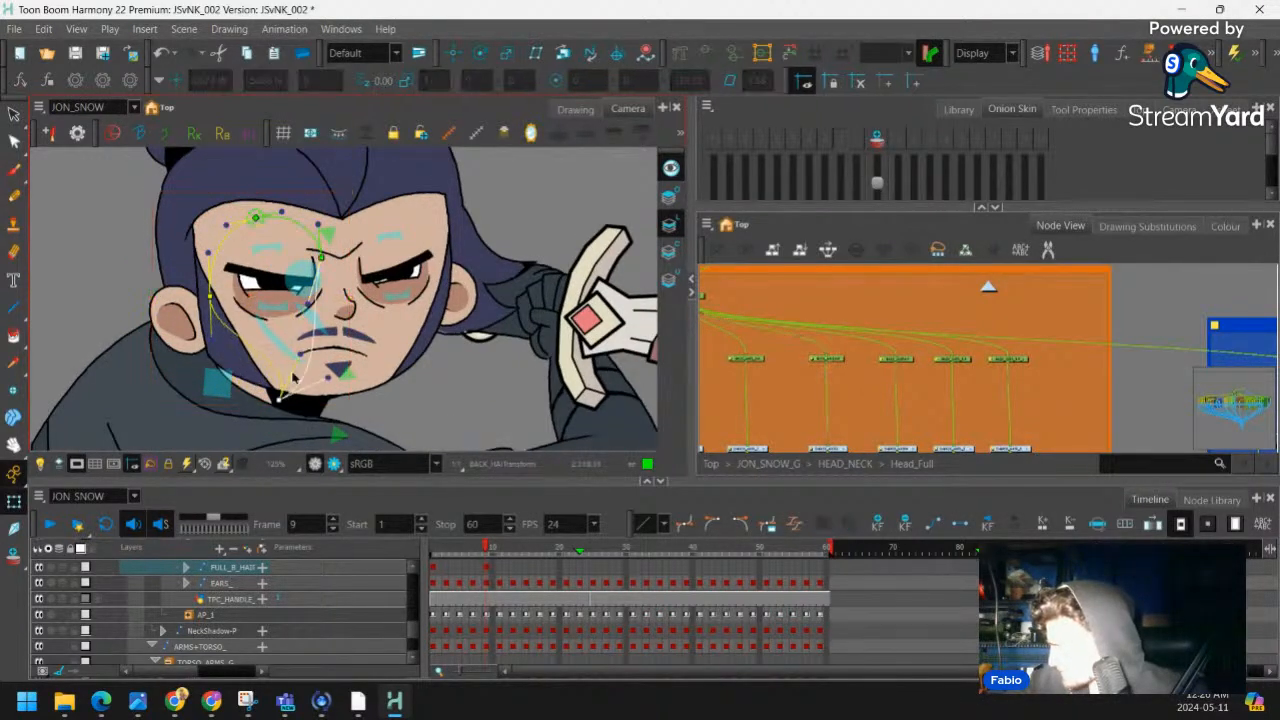
{"action": "mouse_move", "coordinate": [301, 352]}
{"action": "left_mouse_down"}
{"action": "mouse_move", "coordinate": [326, 377]}
{"action": "mouse_move", "coordinate": [311, 399]}
{"action": "mouse_move", "coordinate": [309, 346]}
{"action": "left_mouse_up"}
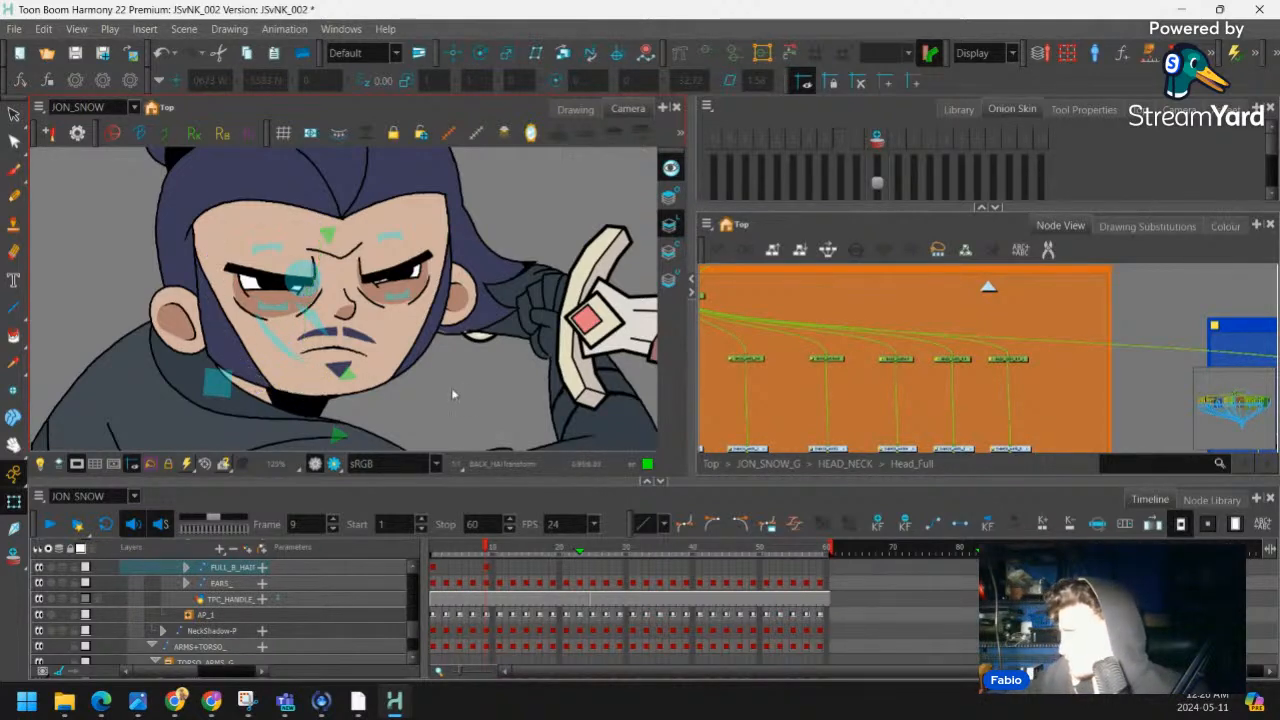
{"action": "scroll", "coordinate": [451, 387], "scroll_direction": "down", "scroll_amount": 3}
{"action": "left_click", "coordinate": [462, 553]}
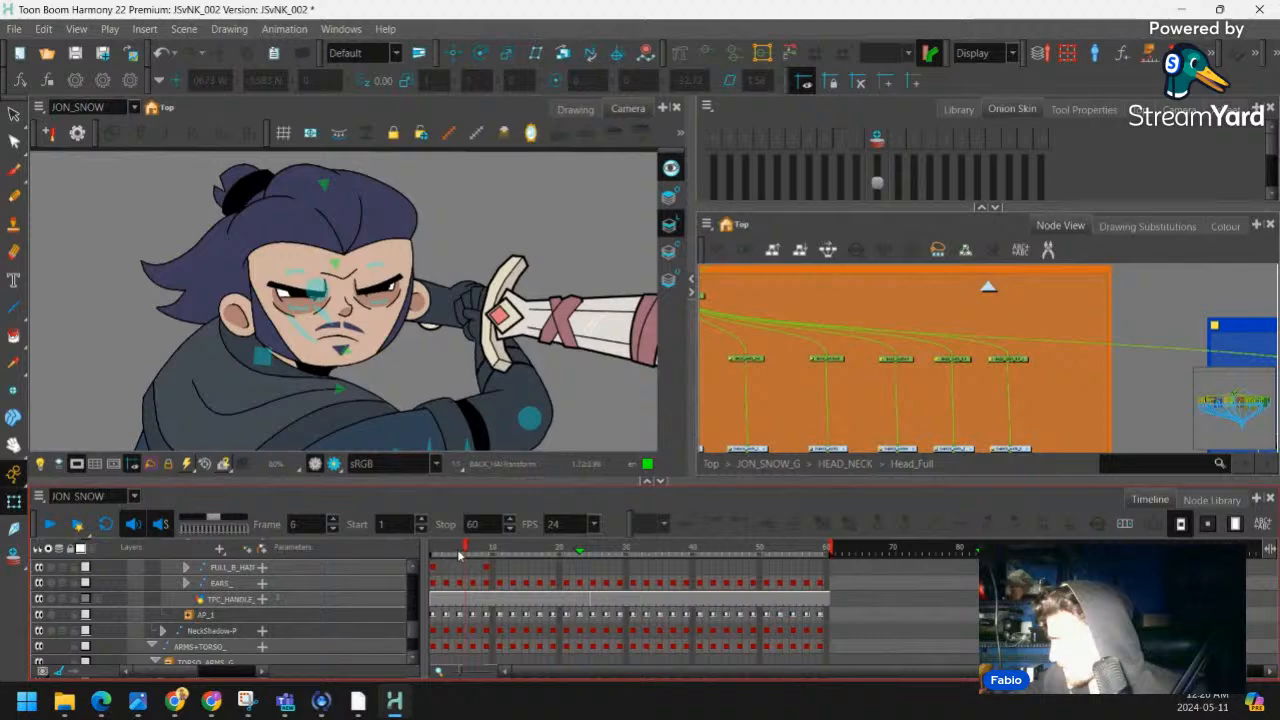
{"action": "left_click_drag", "start_coordinate": [462, 553], "coordinate": [485, 550]}
Select the hidden lower back hair drawing's node inside Head_Full and rotate its strand to about -19.6° toward the sword side
{"action": "left_click_drag", "start_coordinate": [1050, 334], "coordinate": [921, 335]}
{"action": "left_click", "coordinate": [881, 359]}
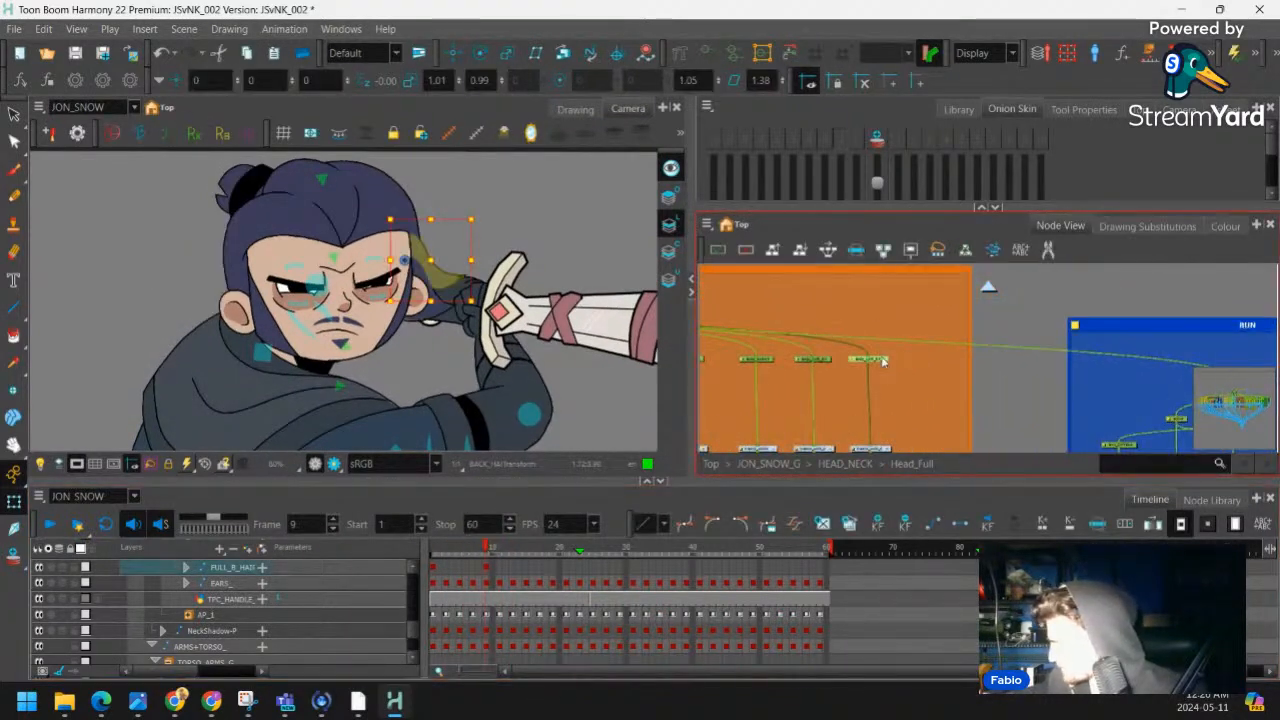
{"action": "left_click", "coordinate": [822, 361]}
{"action": "left_click", "coordinate": [773, 359]}
{"action": "left_click_drag", "start_coordinate": [774, 357], "coordinate": [852, 350]}
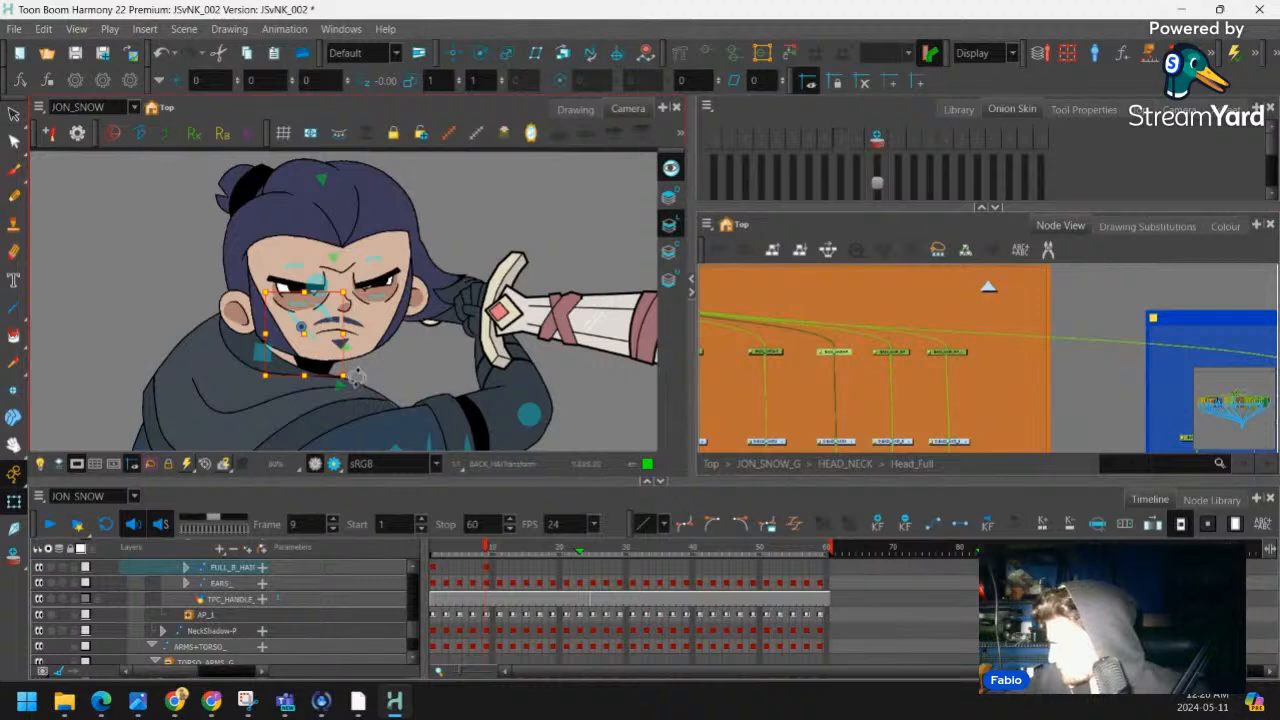
{"action": "left_click_drag", "start_coordinate": [357, 377], "coordinate": [399, 326]}
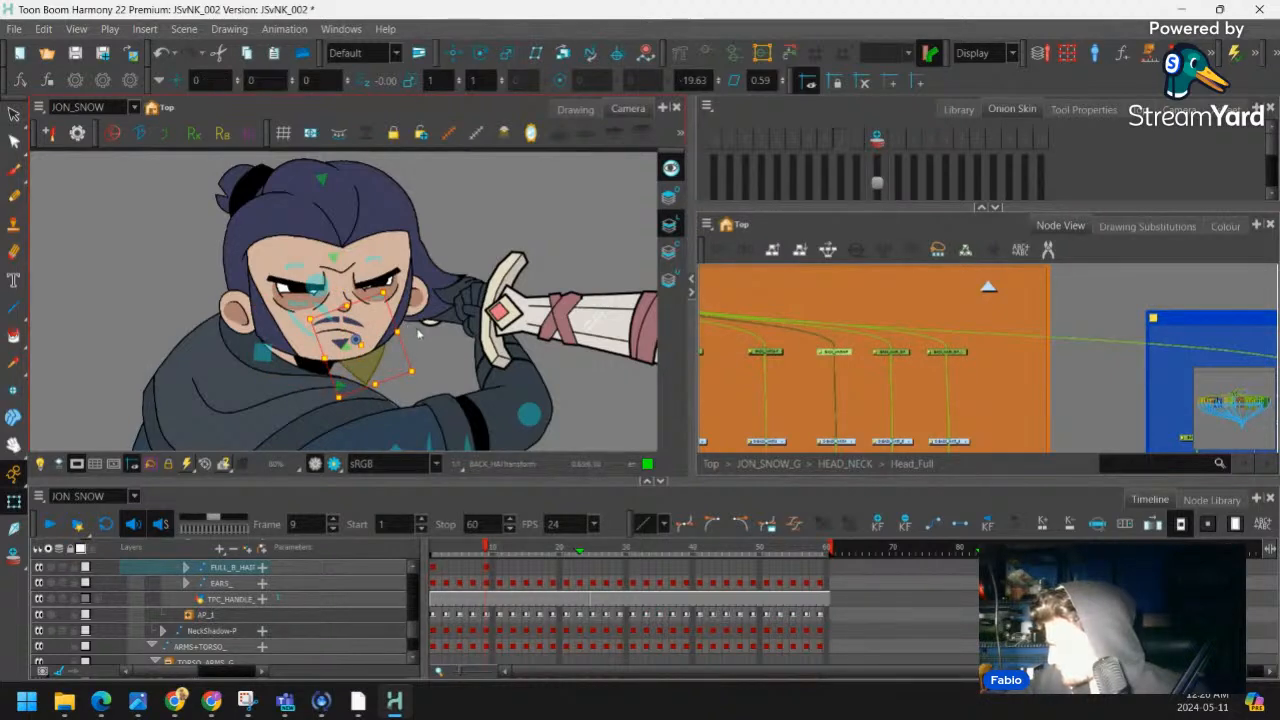
{"action": "left_click", "coordinate": [481, 551]}
{"action": "left_click", "coordinate": [487, 551]}
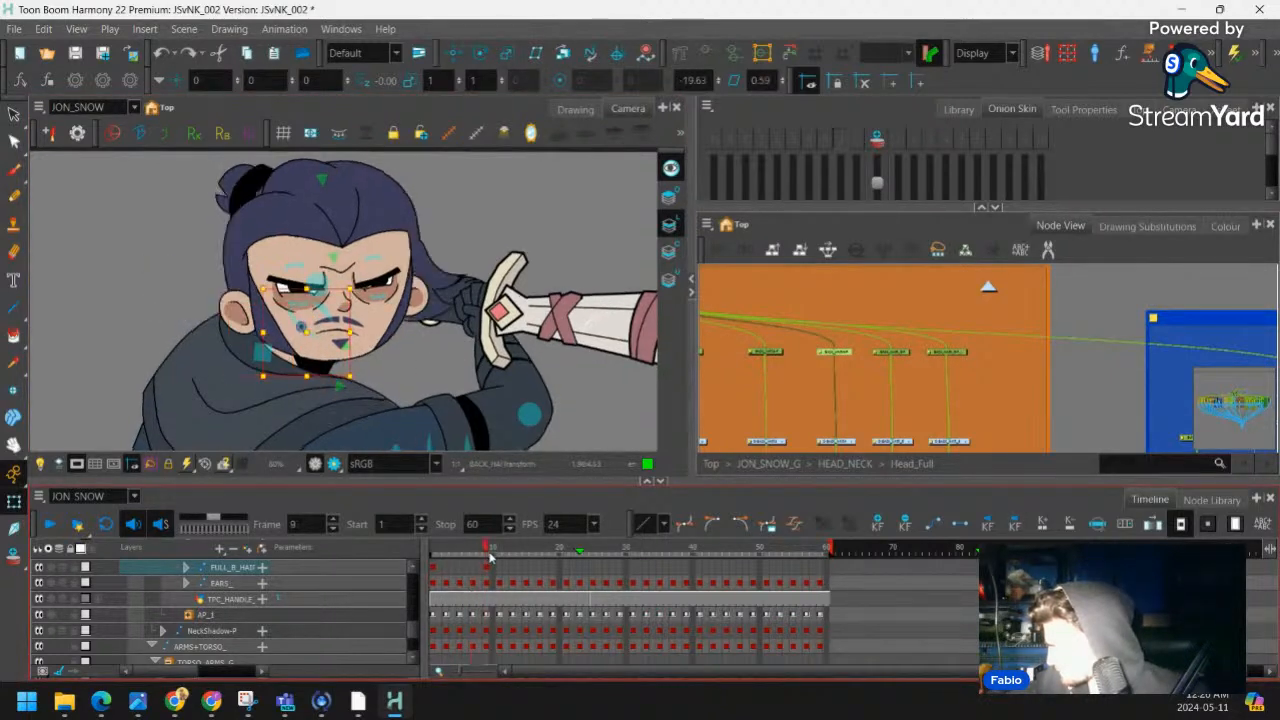
Rotate the hidden lower strand to about -38.3° and reshape its contour into a pointed tip peeking out beneath the jaw
{"action": "scroll", "coordinate": [400, 407], "scroll_direction": "up", "scroll_amount": 2}
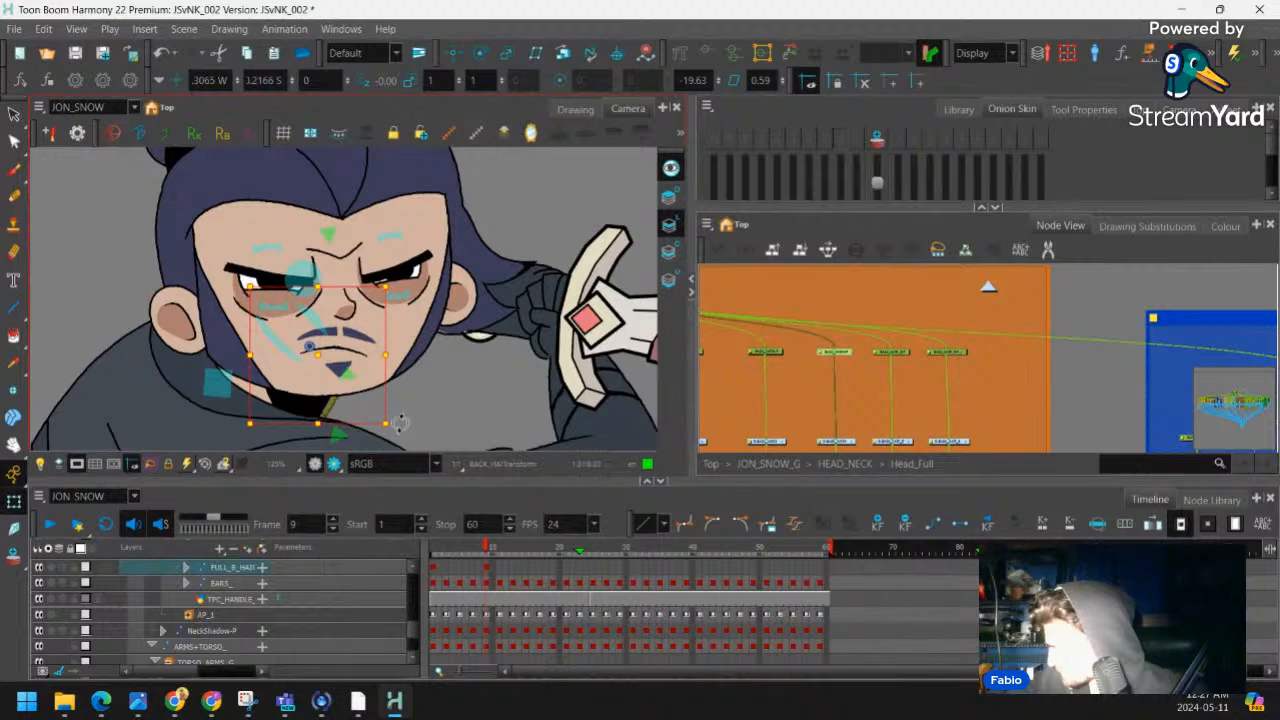
{"action": "left_click_drag", "start_coordinate": [400, 423], "coordinate": [440, 397]}
{"action": "scroll", "coordinate": [375, 398], "scroll_direction": "up", "scroll_amount": 2}
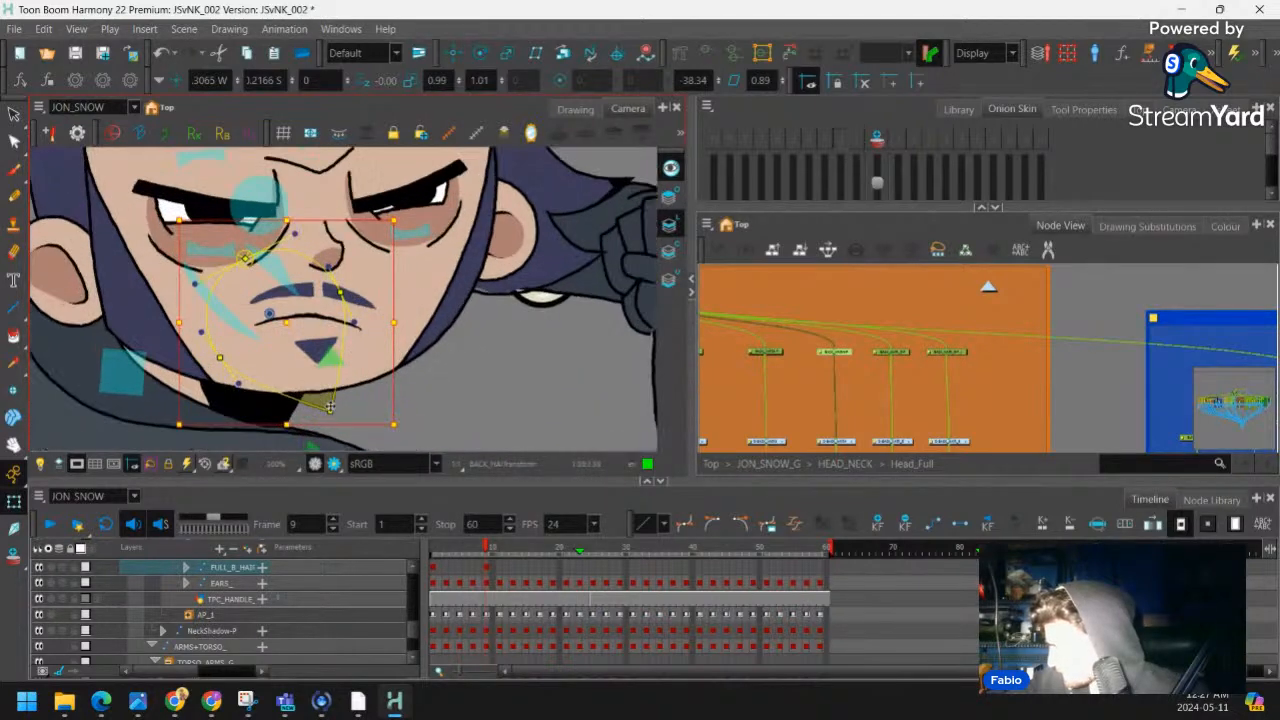
{"action": "left_click_drag", "start_coordinate": [330, 407], "coordinate": [356, 410]}
{"action": "left_click_drag", "start_coordinate": [354, 322], "coordinate": [324, 347]}
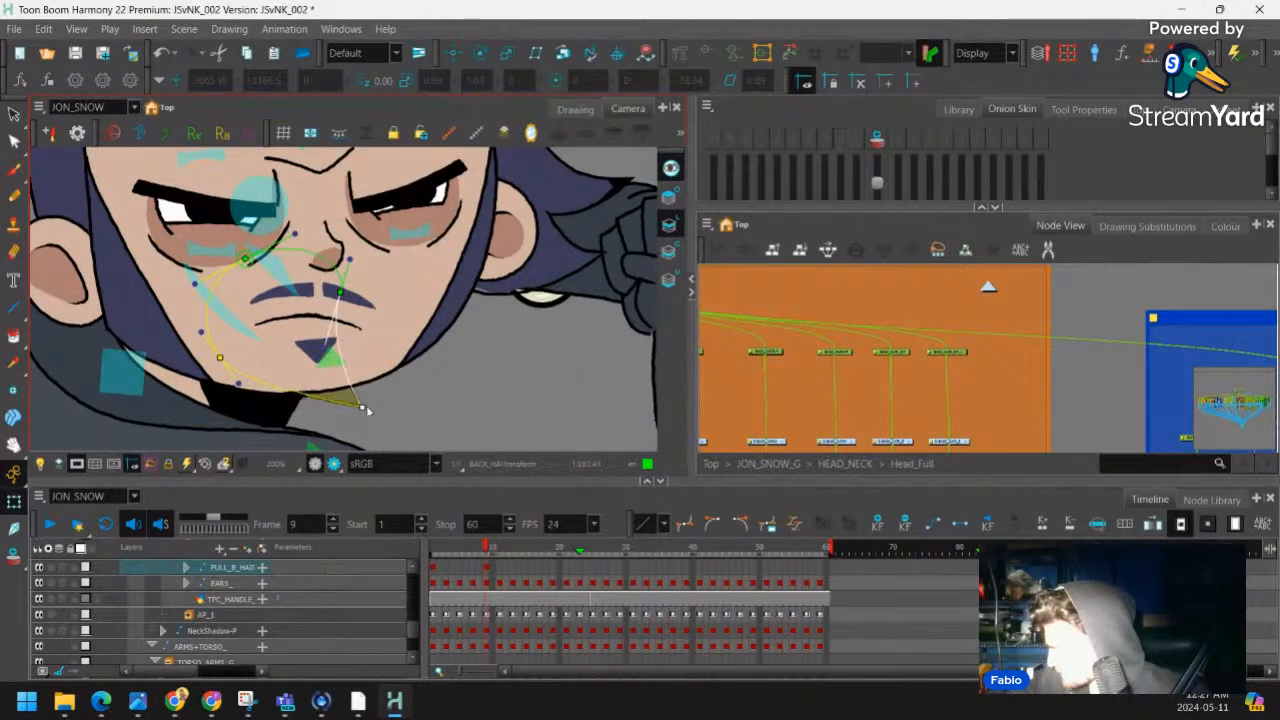
{"action": "left_click_drag", "start_coordinate": [239, 381], "coordinate": [244, 400]}
{"action": "key", "text": "1"}
{"action": "left_click", "coordinate": [889, 323]}
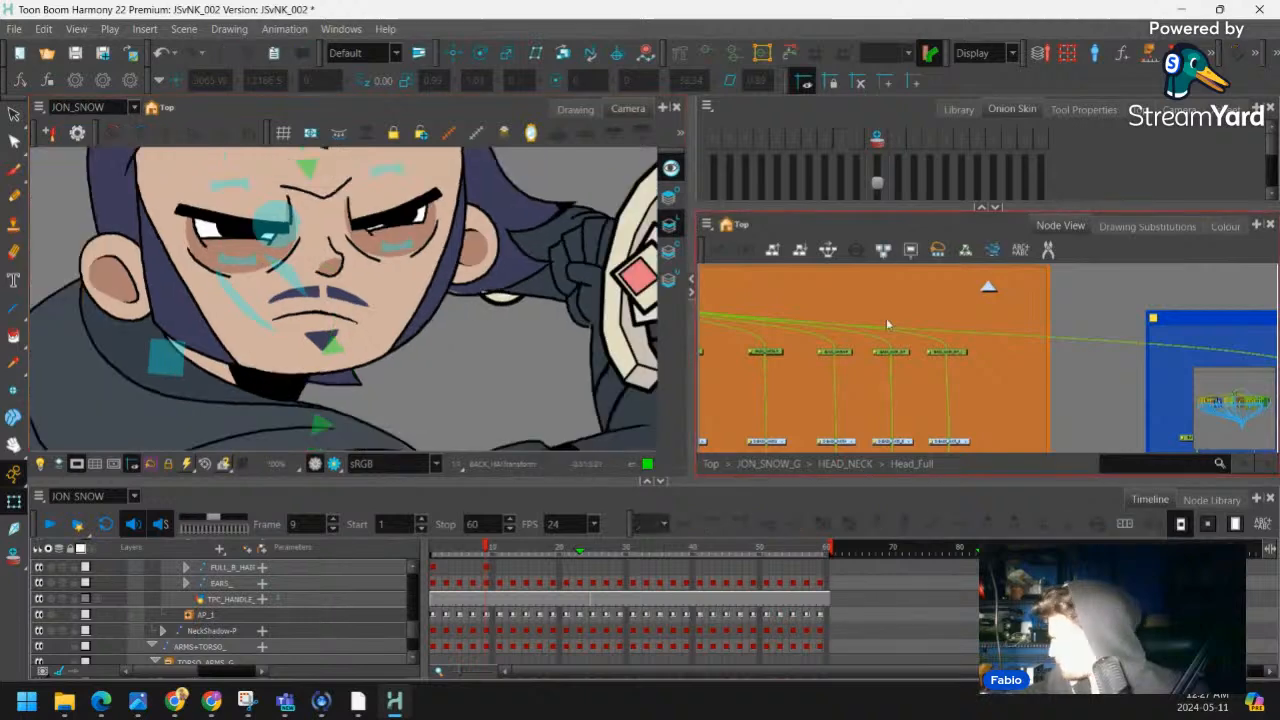
Inspect which strands the neighbouring back hair nodes in the Hair group control, comparing the poses at frames 8 and 9
{"action": "scroll", "coordinate": [871, 349], "scroll_direction": "down", "scroll_amount": 1}
{"action": "left_click_drag", "start_coordinate": [871, 349], "coordinate": [938, 352]}
{"action": "scroll", "coordinate": [906, 362], "scroll_direction": "up", "scroll_amount": 2}
{"action": "left_click", "coordinate": [854, 352]}
{"action": "left_click_drag", "start_coordinate": [806, 336], "coordinate": [846, 343]}
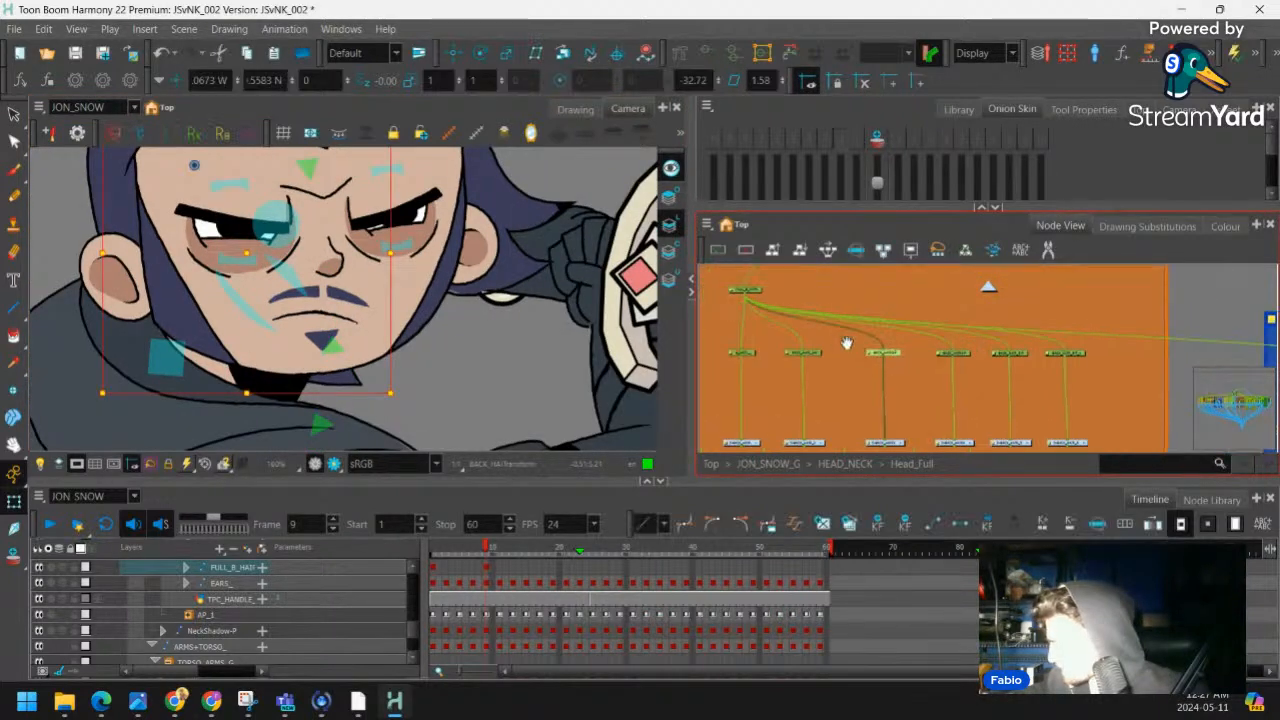
{"action": "key", "text": "1"}
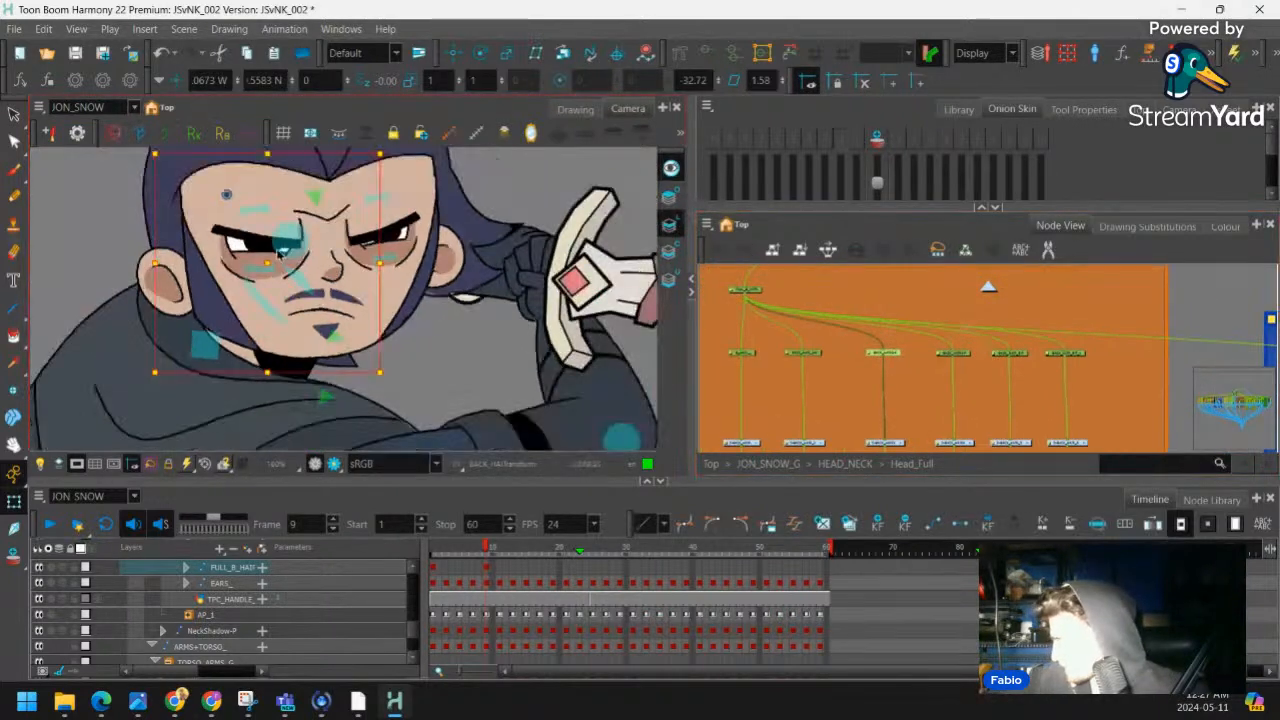
{"action": "key", "text": "1"}
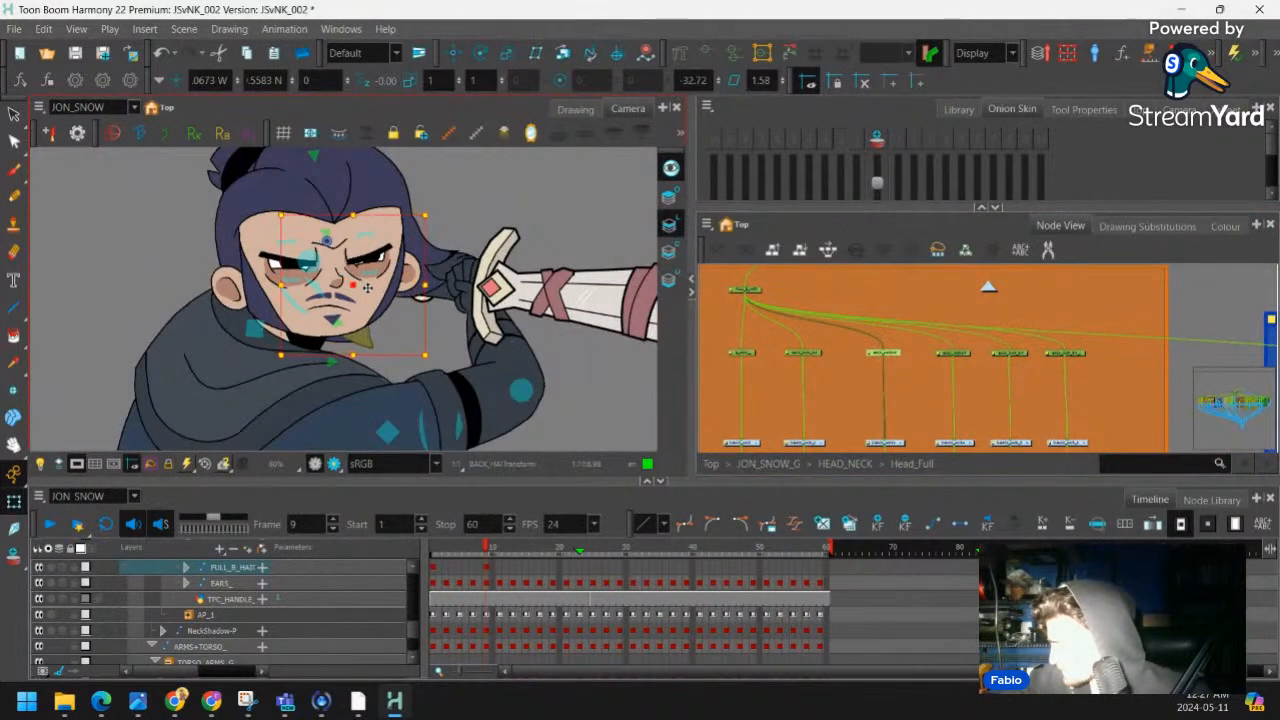
{"action": "left_click", "coordinate": [474, 550]}
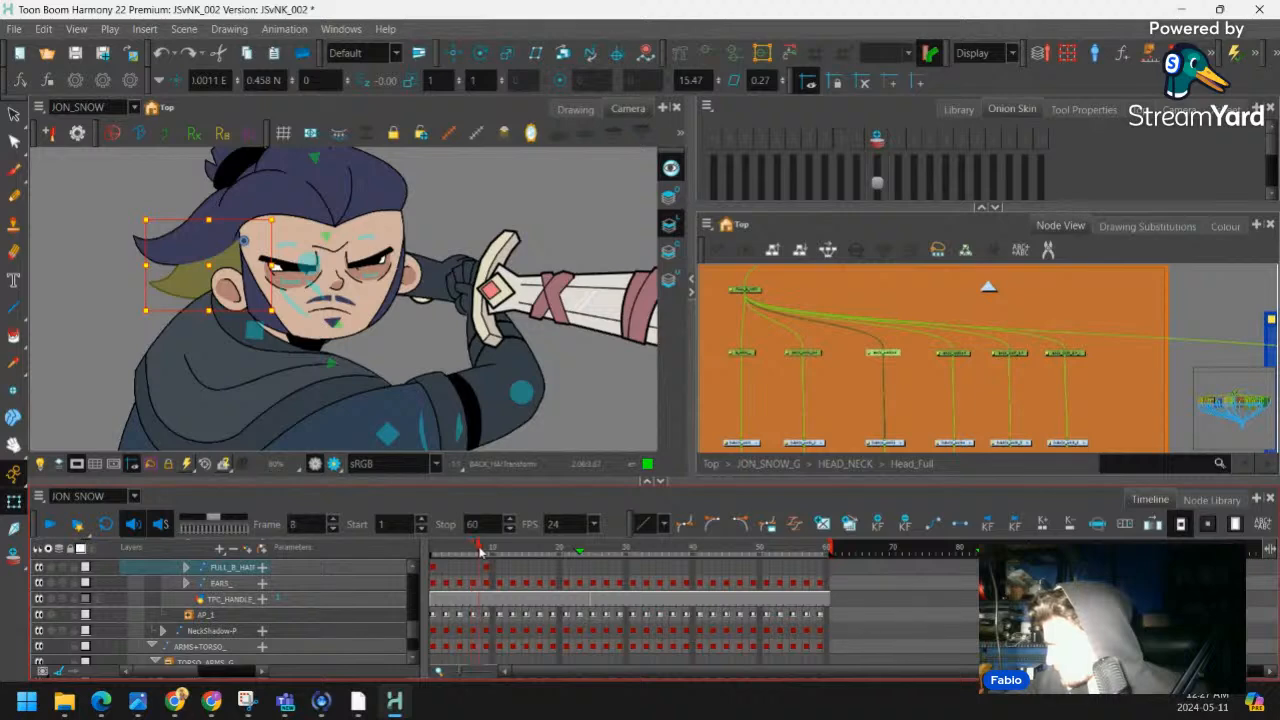
{"action": "left_click_drag", "start_coordinate": [480, 550], "coordinate": [487, 550]}
{"action": "left_click_drag", "start_coordinate": [849, 349], "coordinate": [825, 348]}
{"action": "left_click", "coordinate": [788, 353]}
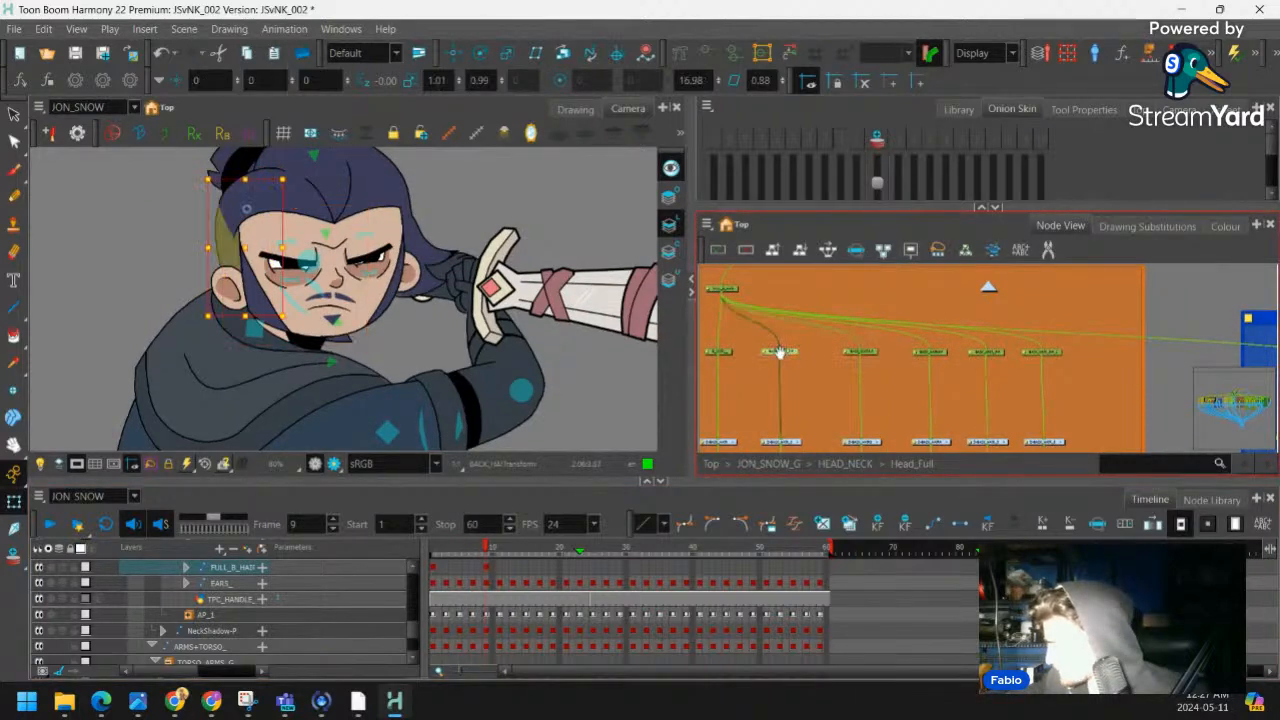
Select the node of the large back hair drawing at the start of the back hair row in the Hair group
{"action": "left_click_drag", "start_coordinate": [732, 356], "coordinate": [763, 363]}
{"action": "left_click", "coordinate": [759, 360]}
{"action": "key", "text": "1"}
{"action": "key", "text": "1"}
{"action": "key", "text": "1"}
{"action": "key", "text": "1"}
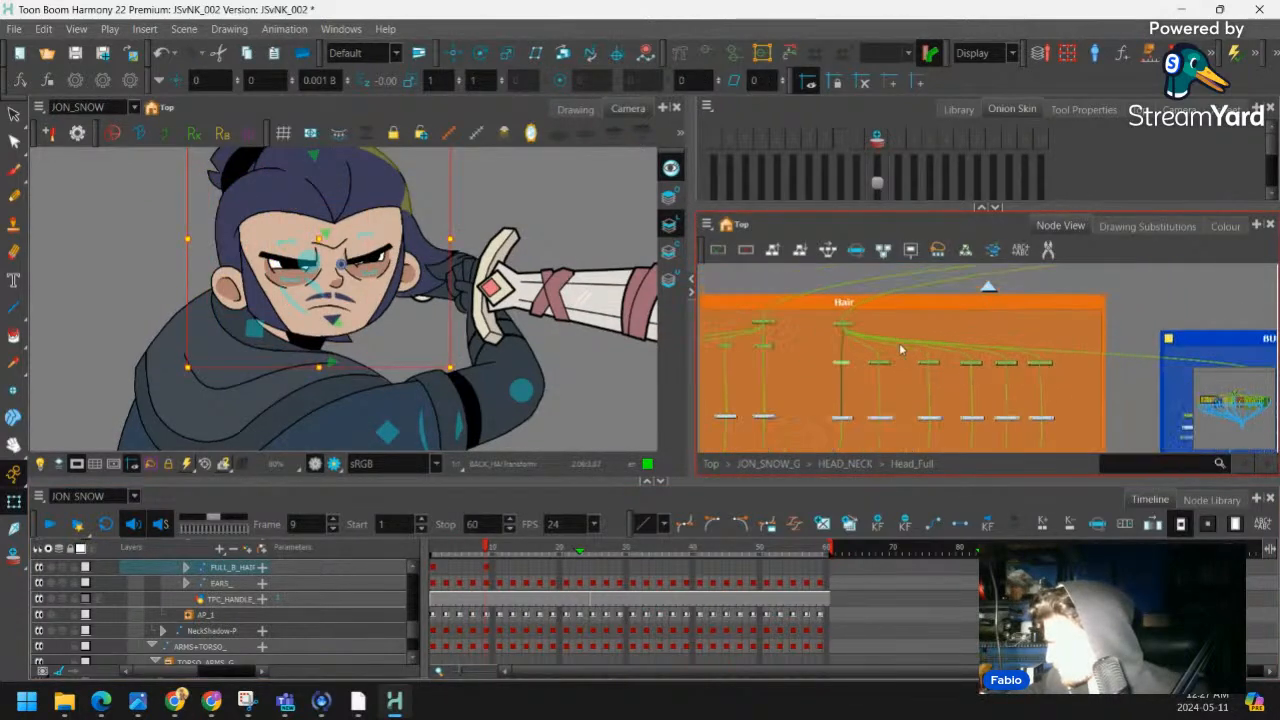
{"action": "key", "text": "1"}
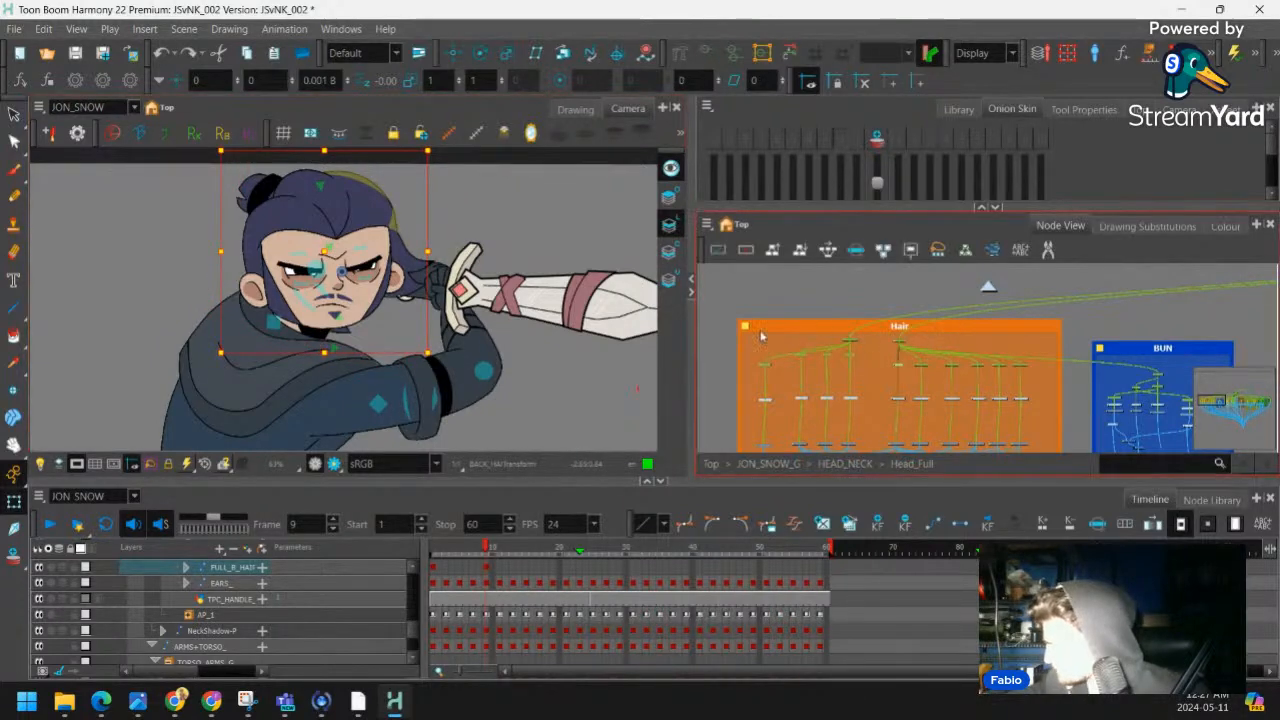
Try moving the large back hair drawing at frame 7, and undo the move
{"action": "key", "text": "comma"}
{"action": "key", "text": "comma"}
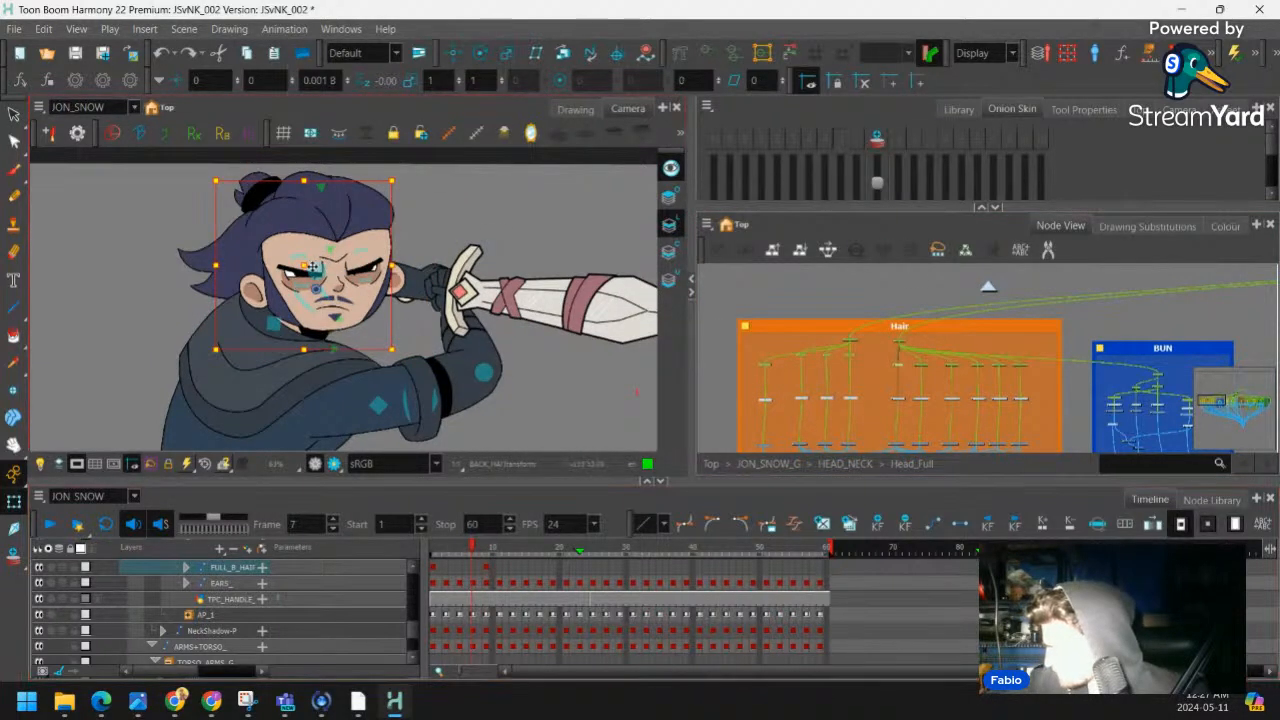
{"action": "left_click_drag", "start_coordinate": [319, 257], "coordinate": [478, 234]}
{"action": "key", "text": "ctrl+z"}
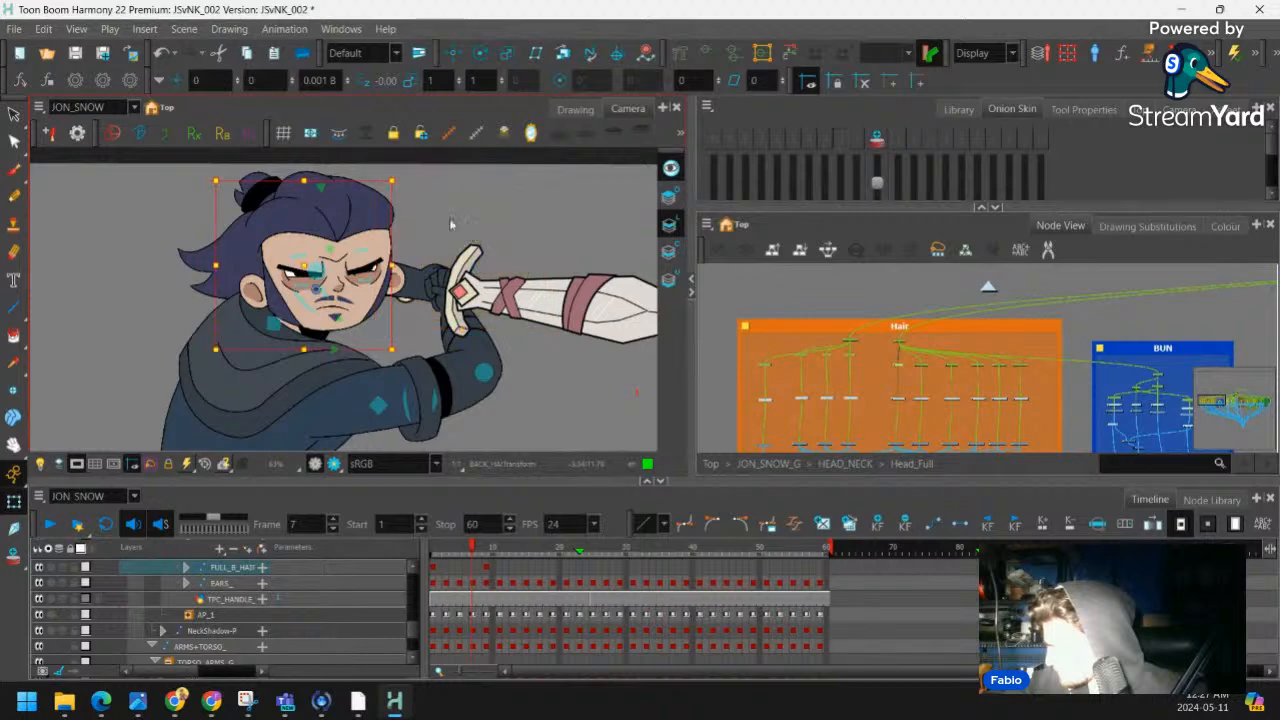
At frame 9, pull the large back hair's lower contour point from behind the cheek to beneath the jaw on the sword side
{"action": "left_click", "coordinate": [486, 546]}
{"action": "scroll", "coordinate": [295, 330], "scroll_direction": "up", "scroll_amount": 1}
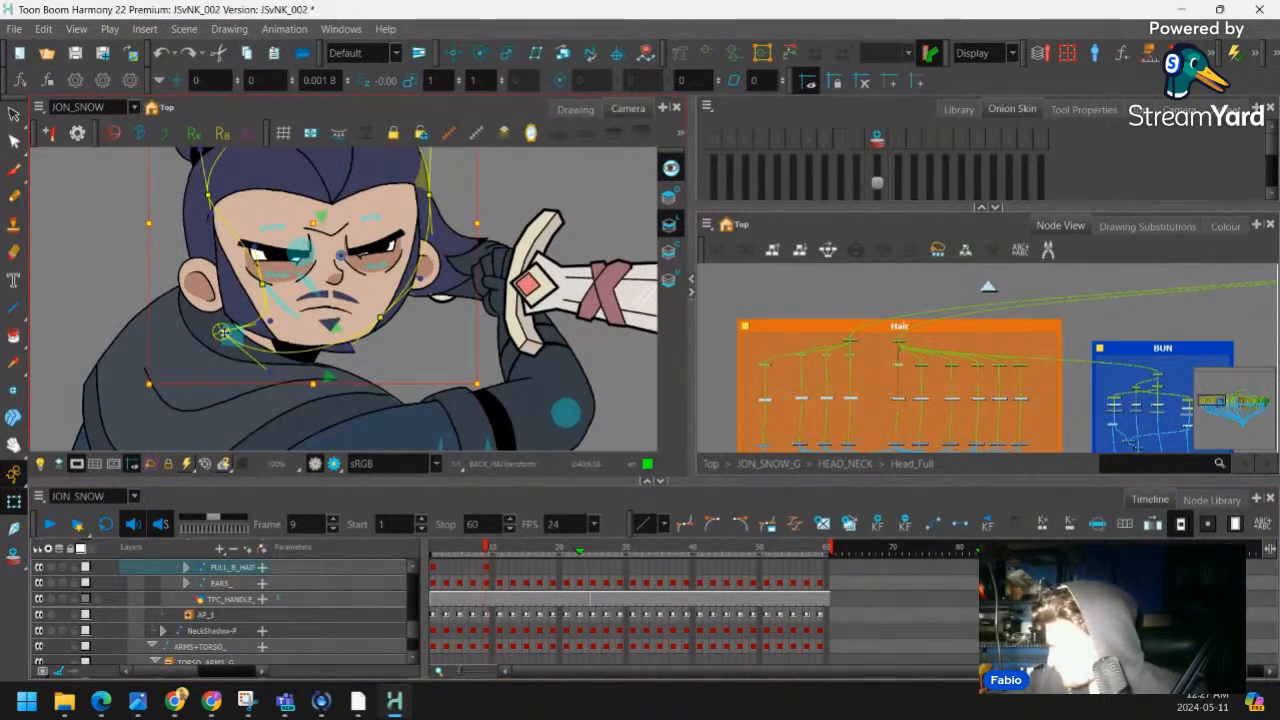
{"action": "left_click_drag", "start_coordinate": [222, 331], "coordinate": [310, 380]}
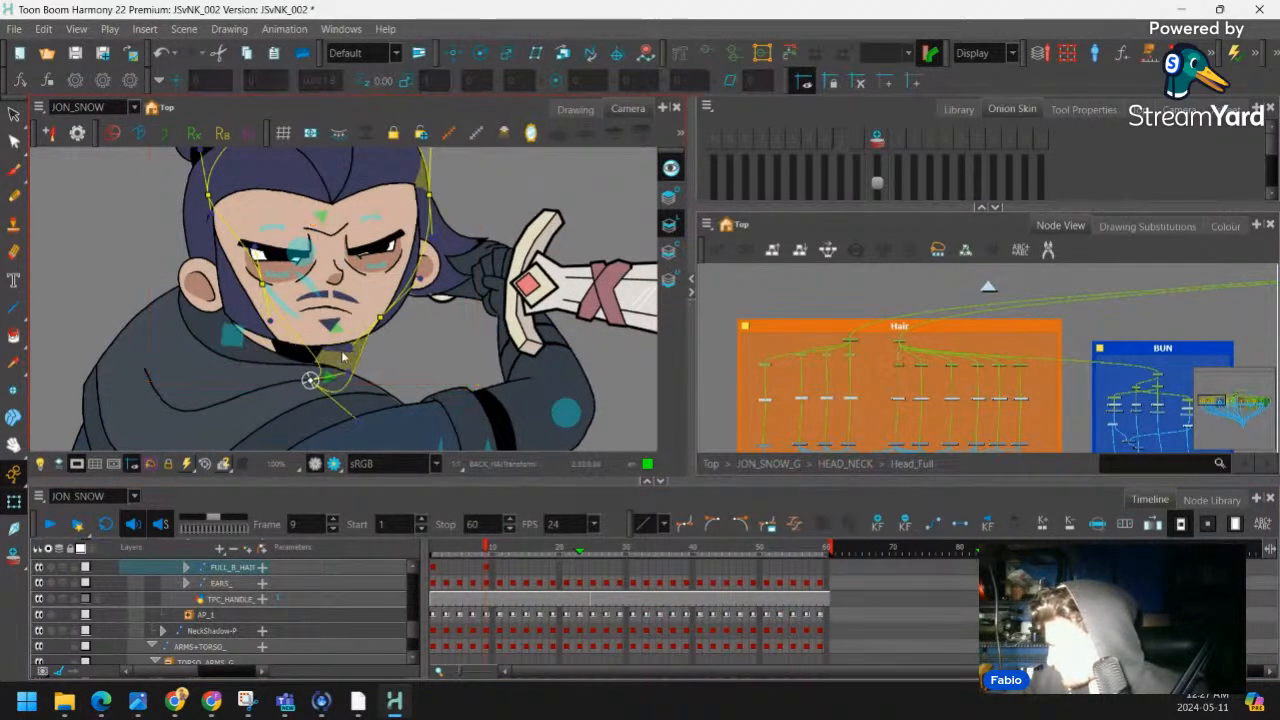
{"action": "left_click", "coordinate": [338, 361]}
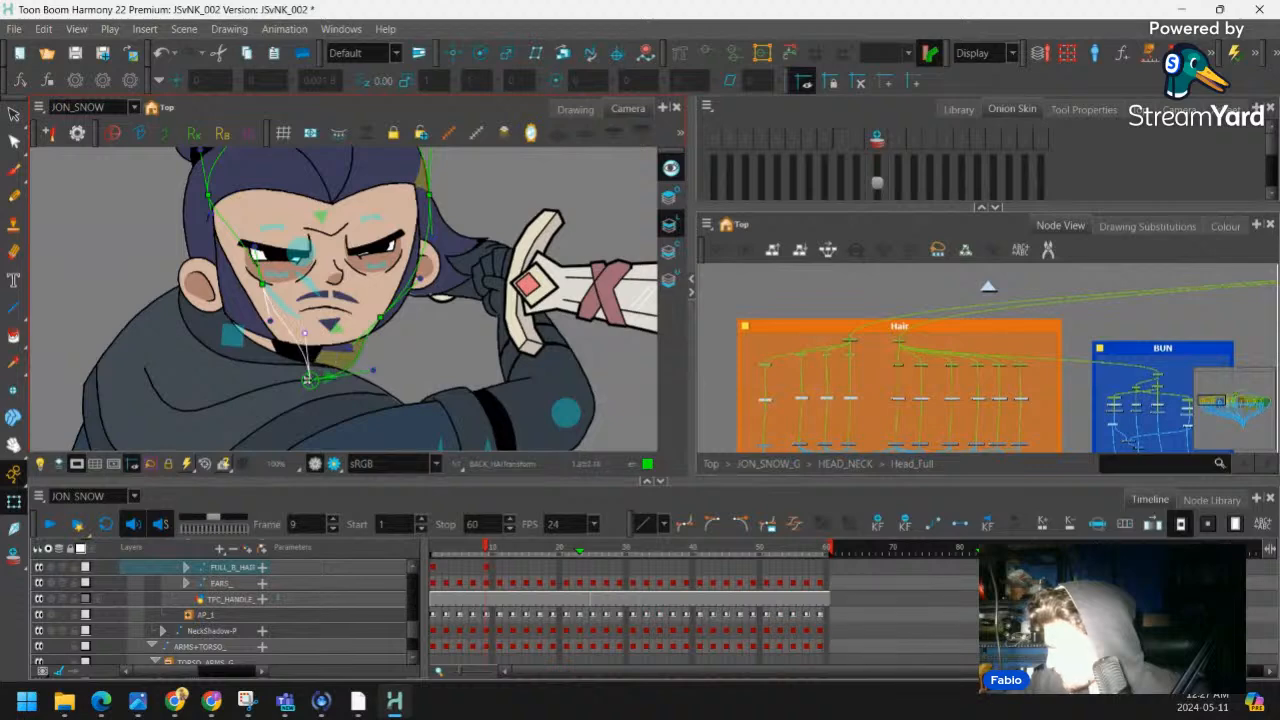
{"action": "left_click_drag", "start_coordinate": [310, 380], "coordinate": [375, 373]}
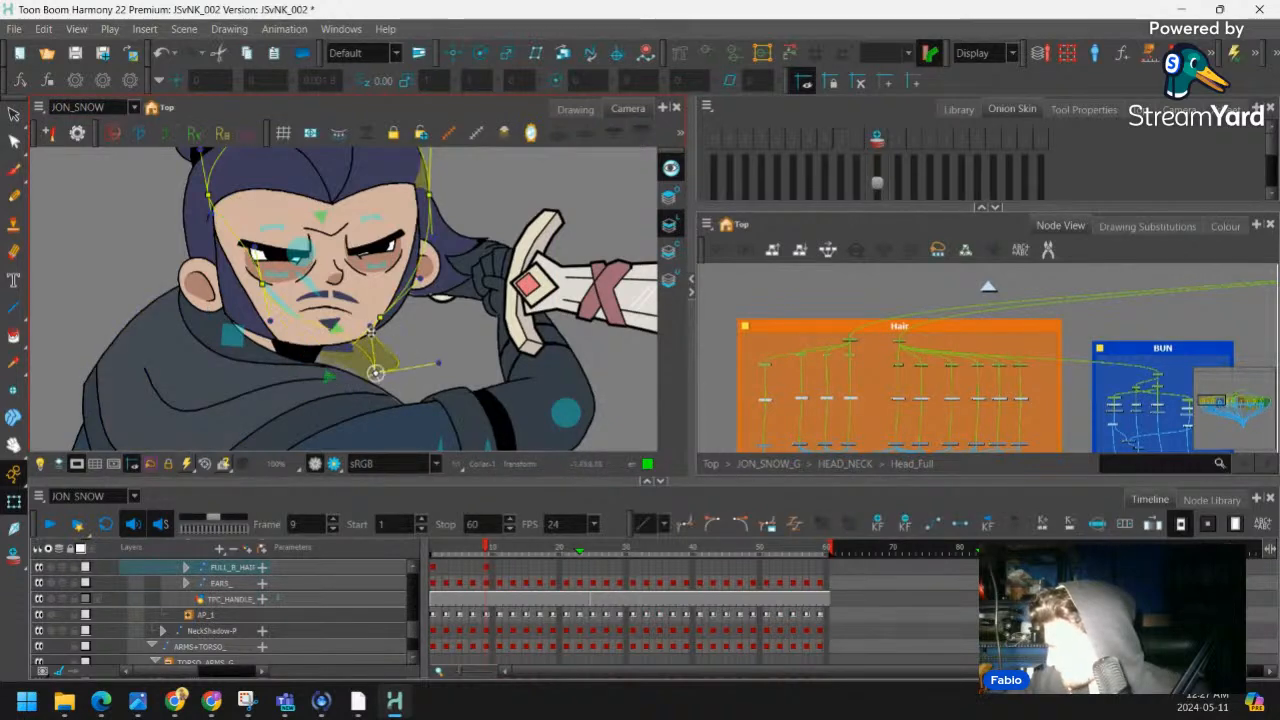
{"action": "mouse_move", "coordinate": [380, 318]}
{"action": "left_mouse_down"}
{"action": "mouse_move", "coordinate": [340, 338]}
{"action": "mouse_move", "coordinate": [402, 290]}
{"action": "mouse_move", "coordinate": [357, 329]}
{"action": "left_mouse_up"}
{"action": "left_click_drag", "start_coordinate": [434, 364], "coordinate": [357, 356]}
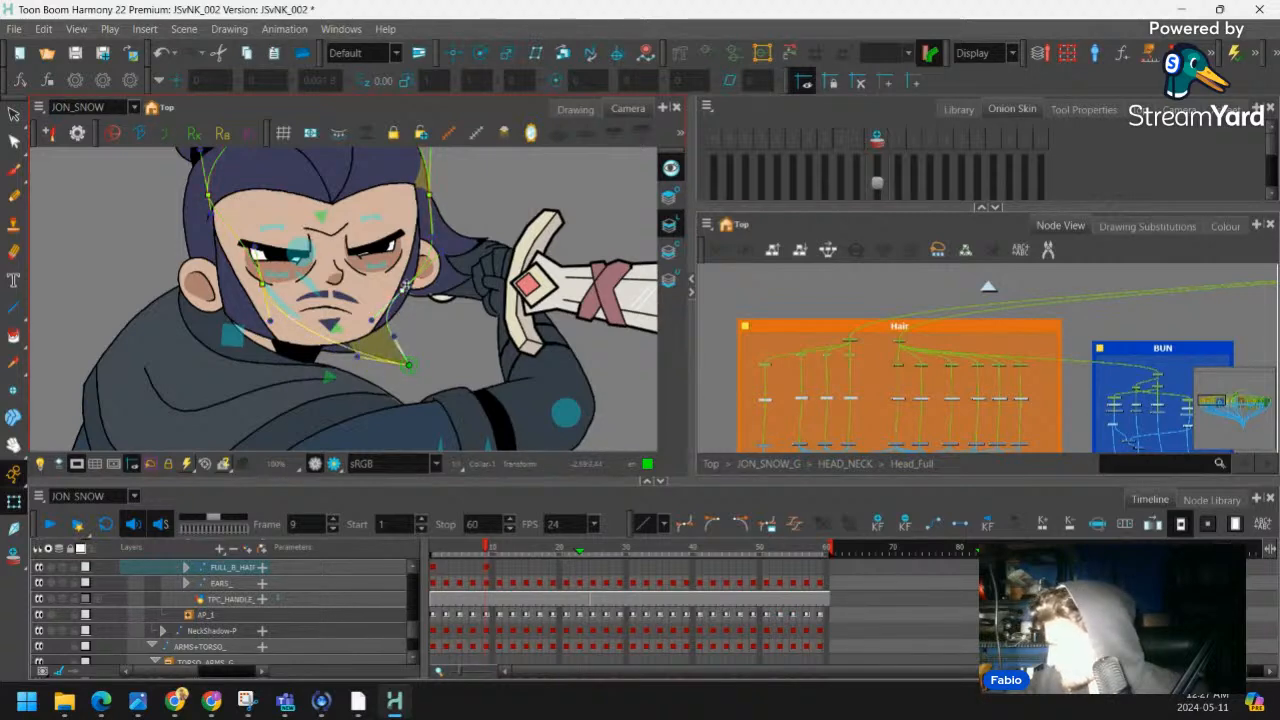
Bend the large back hair's contour below the sword-side ear, raise its pointed tip, and tighten the curve behind the cheek
{"action": "left_click_drag", "start_coordinate": [450, 245], "coordinate": [433, 249]}
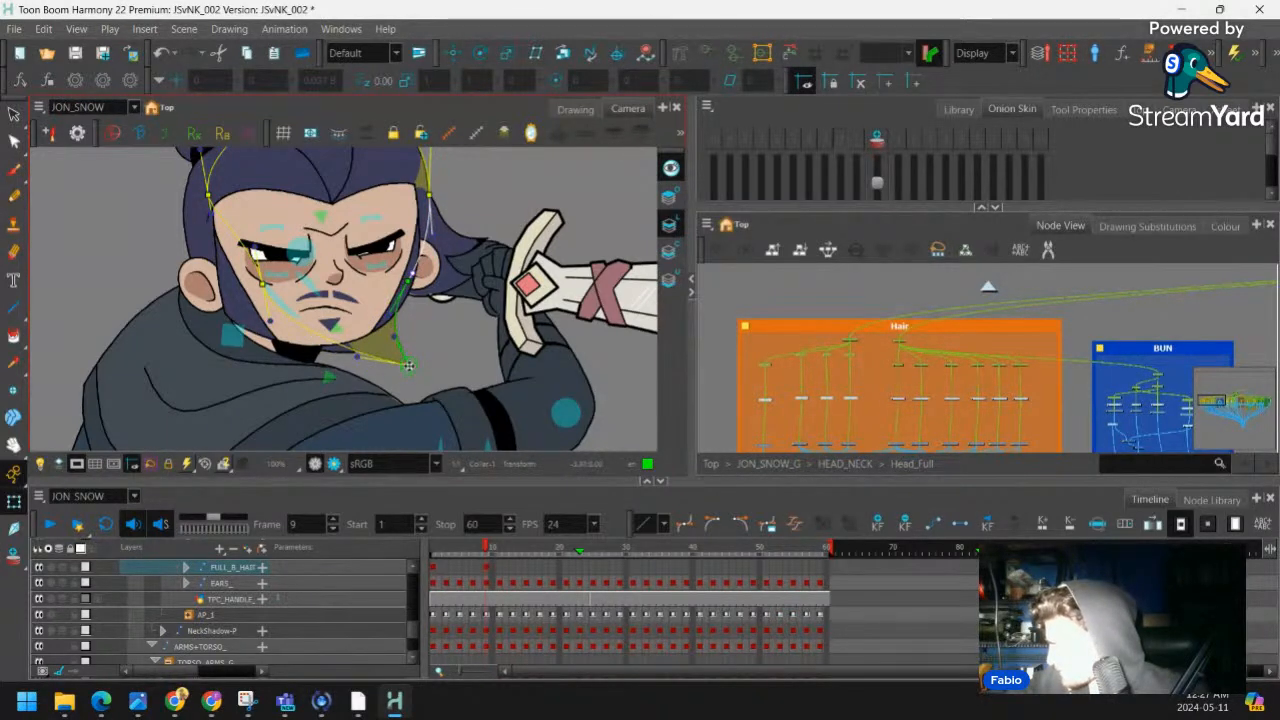
{"action": "left_click_drag", "start_coordinate": [408, 365], "coordinate": [422, 348]}
{"action": "left_click_drag", "start_coordinate": [263, 284], "coordinate": [269, 270]}
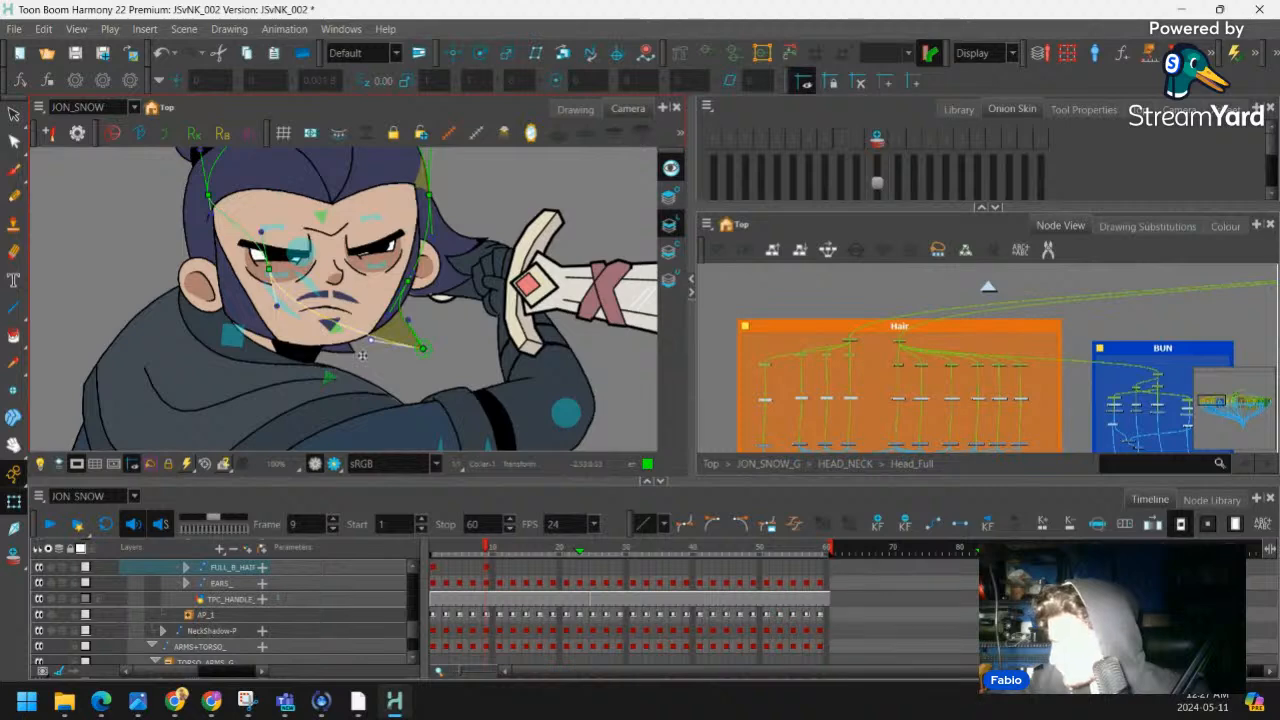
{"action": "key", "text": "Escape"}
{"action": "key", "text": "1"}
{"action": "key", "text": "1"}
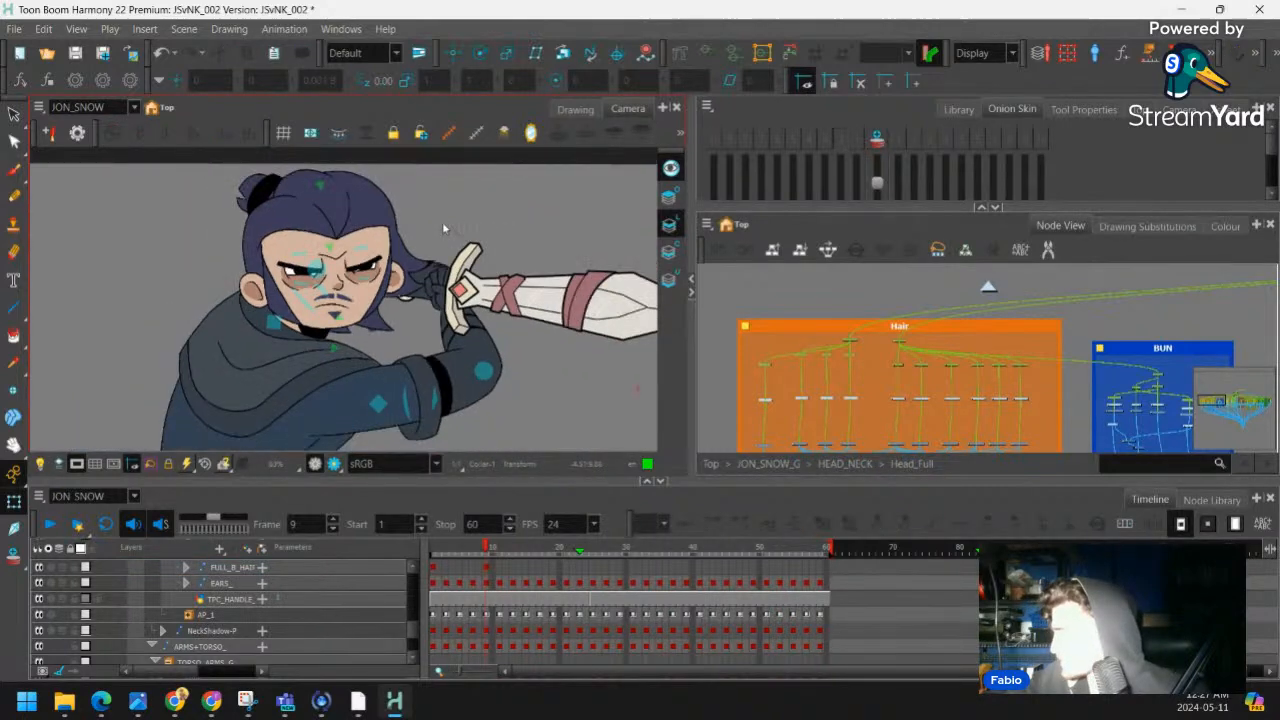
Refine the large back hair's contour behind the face and curve the edge leading into its pointed tip under the jaw
{"action": "key", "text": "2"}
{"action": "key", "text": "2"}
{"action": "key", "text": "2"}
{"action": "left_click", "coordinate": [408, 344]}
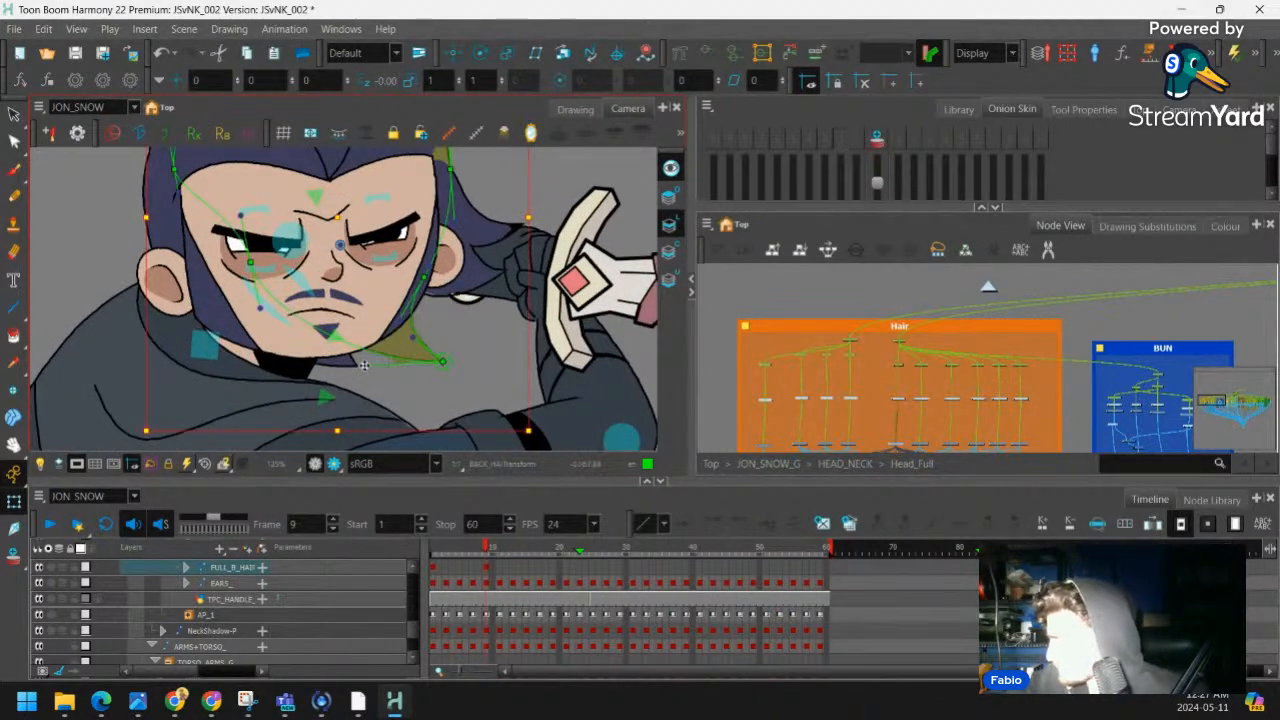
{"action": "left_click", "coordinate": [342, 263]}
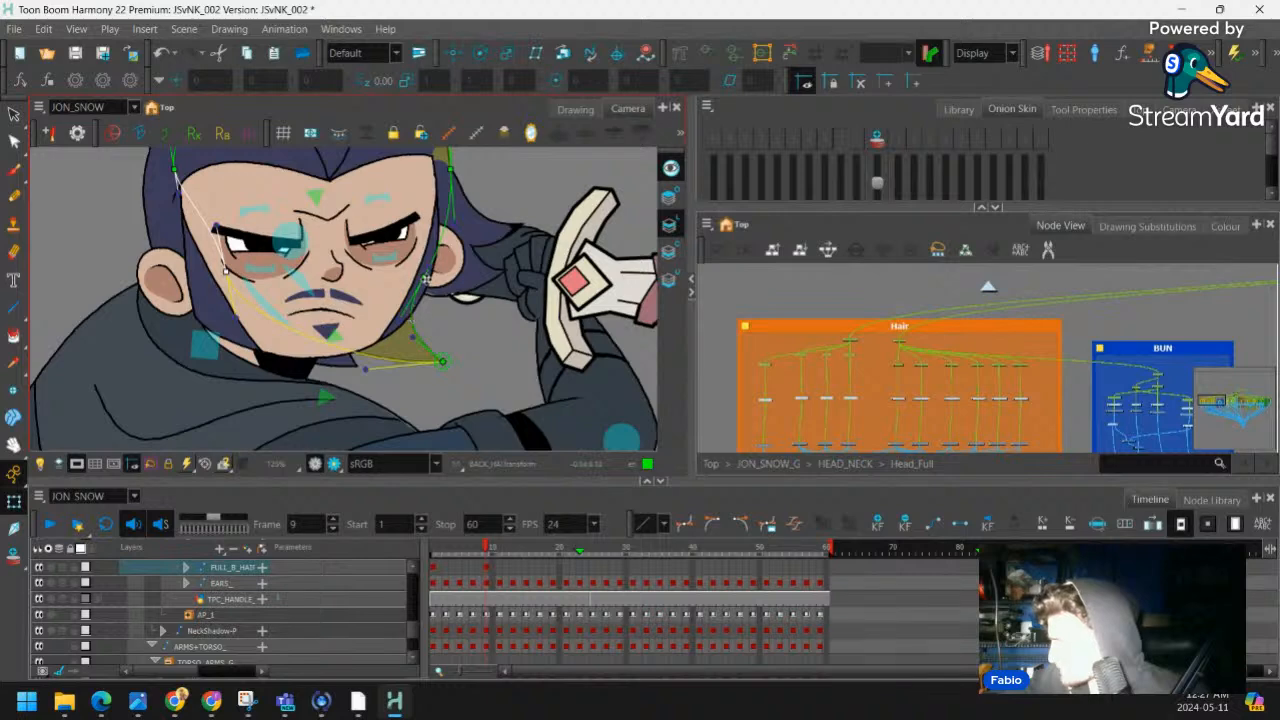
{"action": "left_click", "coordinate": [426, 279]}
{"action": "left_click_drag", "start_coordinate": [414, 342], "coordinate": [431, 339]}
{"action": "key", "text": "Escape"}
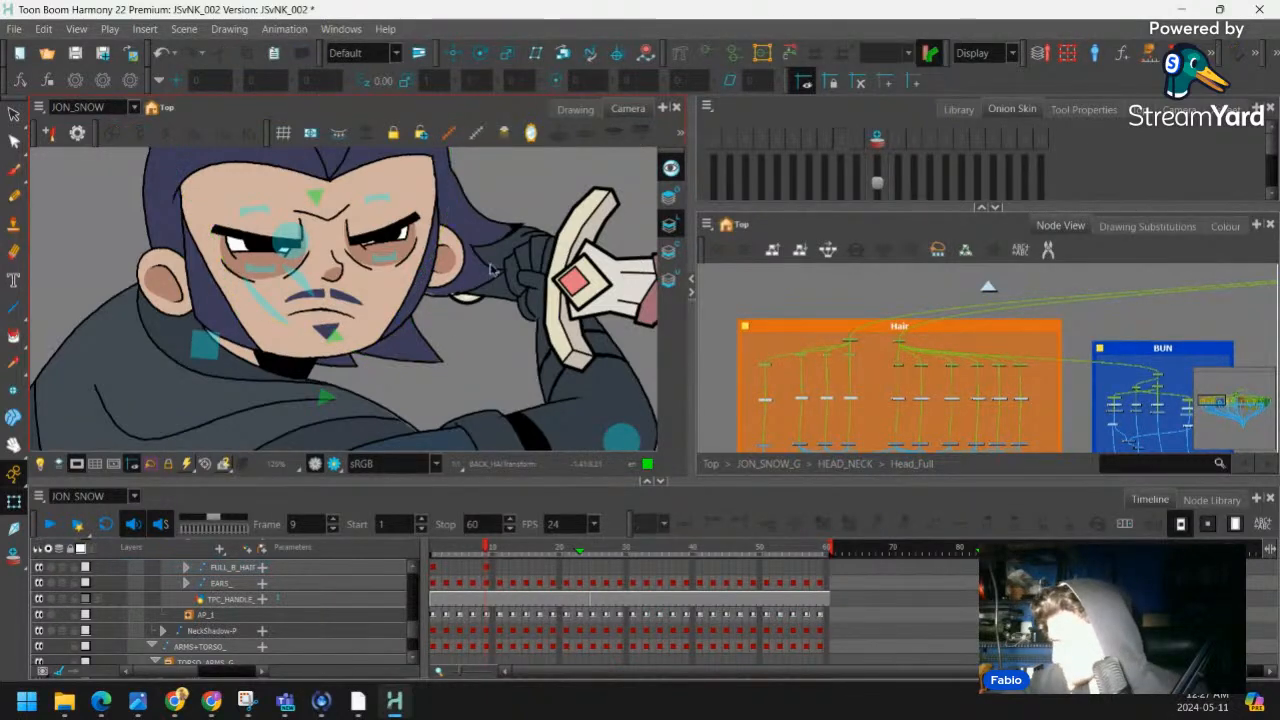
Review the finished back hair pose in the full shot by scrubbing the frames around frame 9
{"action": "key", "text": "1"}
{"action": "key", "text": "1"}
{"action": "left_click_drag", "start_coordinate": [430, 188], "coordinate": [428, 222]}
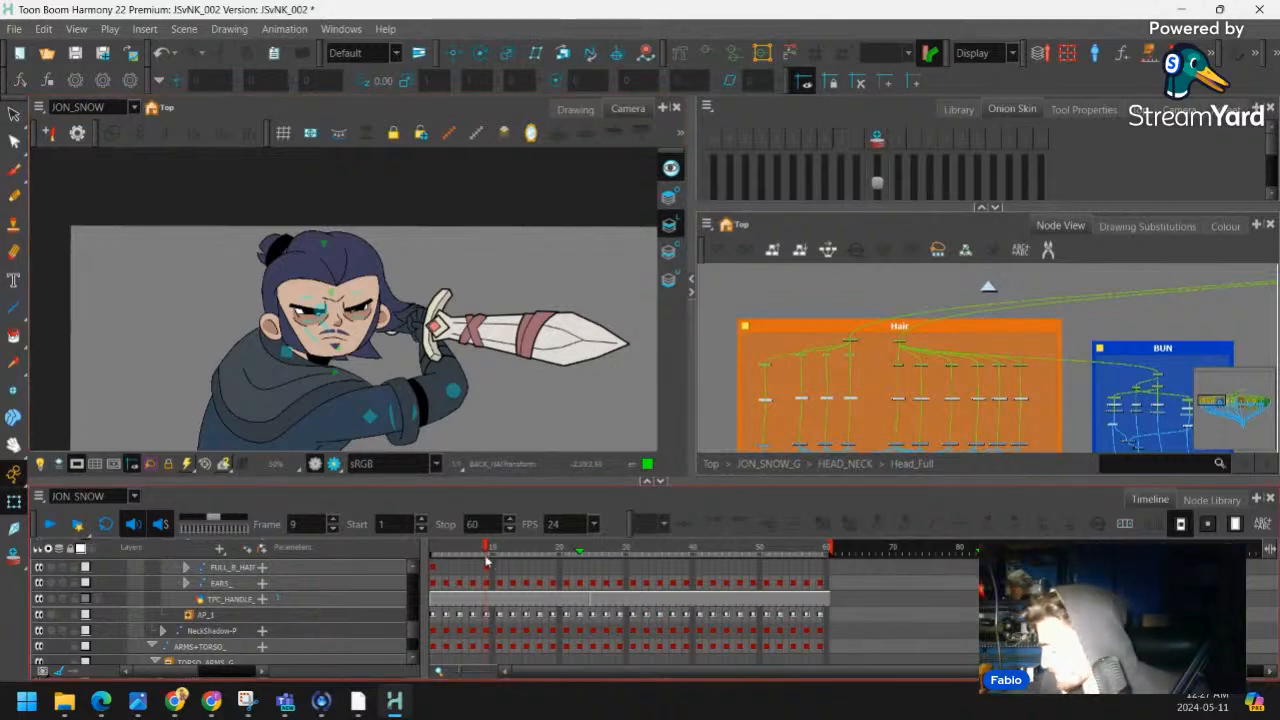
{"action": "mouse_move", "coordinate": [486, 551]}
{"action": "left_mouse_down"}
{"action": "mouse_move", "coordinate": [434, 548]}
{"action": "mouse_move", "coordinate": [492, 545]}
{"action": "mouse_move", "coordinate": [435, 556]}
{"action": "mouse_move", "coordinate": [493, 560]}
{"action": "mouse_move", "coordinate": [529, 546]}
{"action": "mouse_move", "coordinate": [492, 553]}
{"action": "left_mouse_up"}
{"action": "scroll", "coordinate": [501, 400], "scroll_direction": "down", "scroll_amount": 2}
{"action": "scroll", "coordinate": [497, 389], "scroll_direction": "up", "scroll_amount": 2}
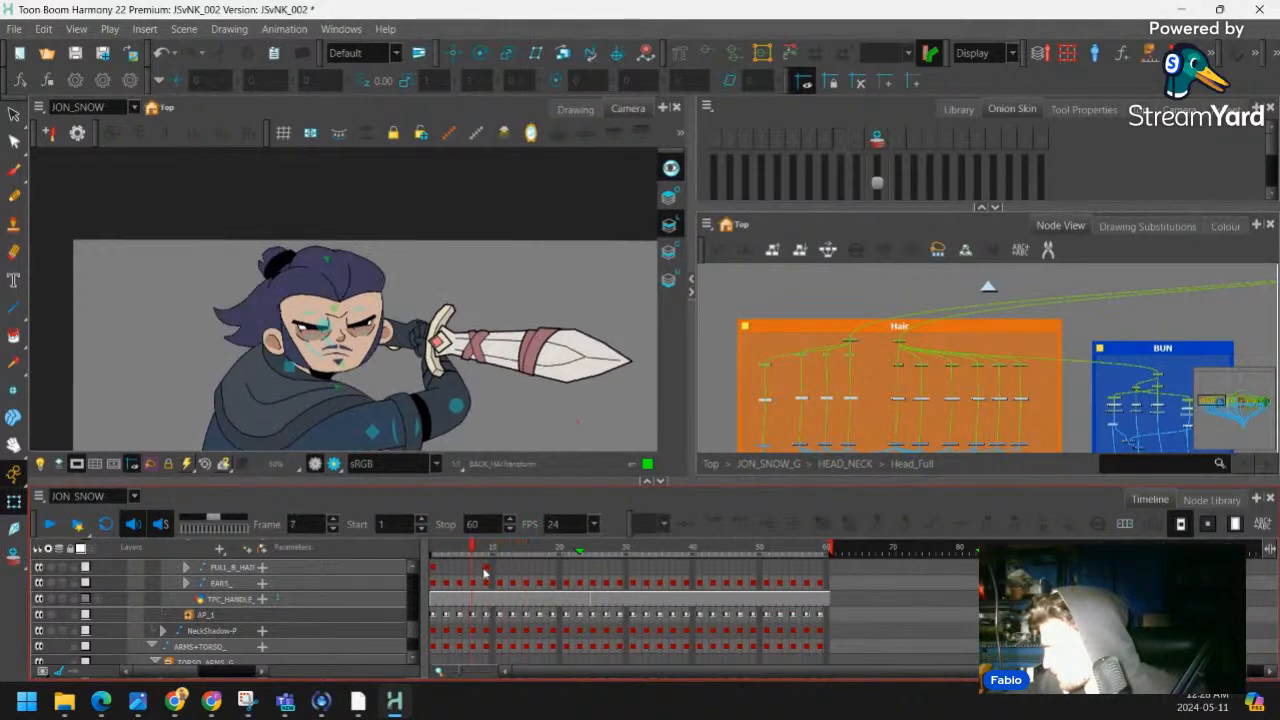
Compare the back hair layer's keyed poses at frames 1 and 9, scrubbing the frames between them to examine the timing
{"action": "left_click", "coordinate": [486, 568]}
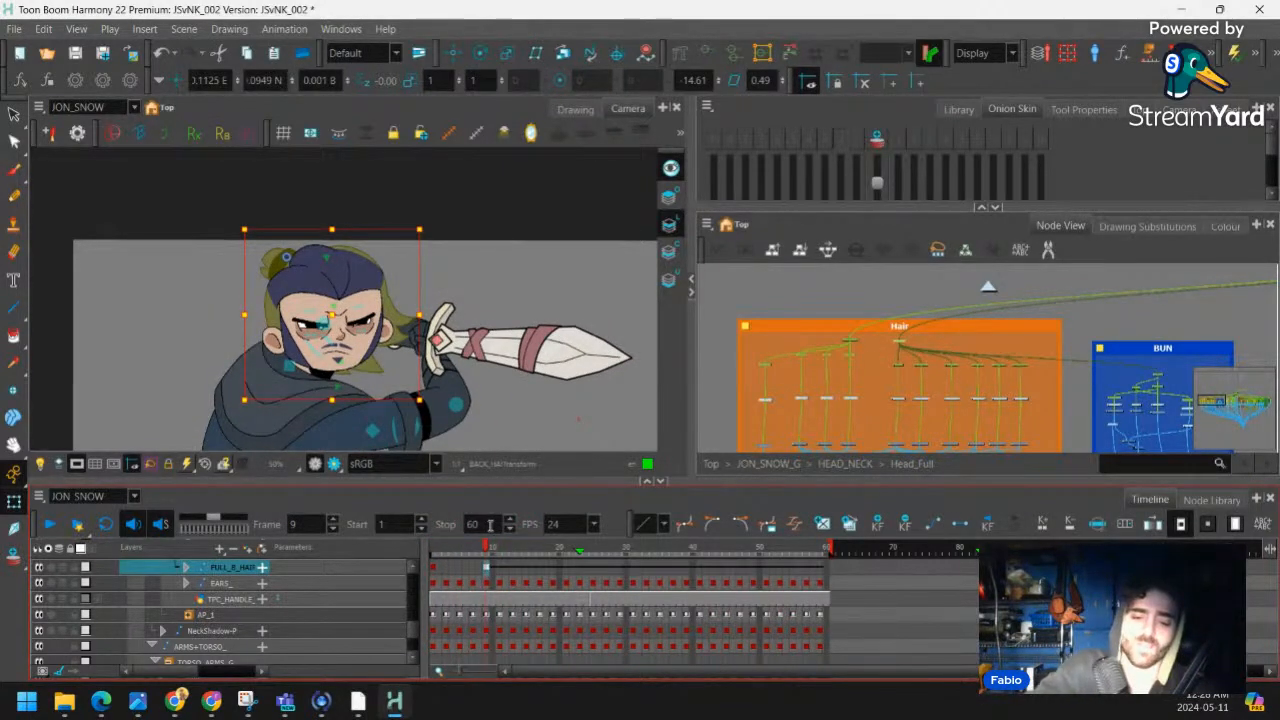
{"action": "left_click", "coordinate": [440, 557]}
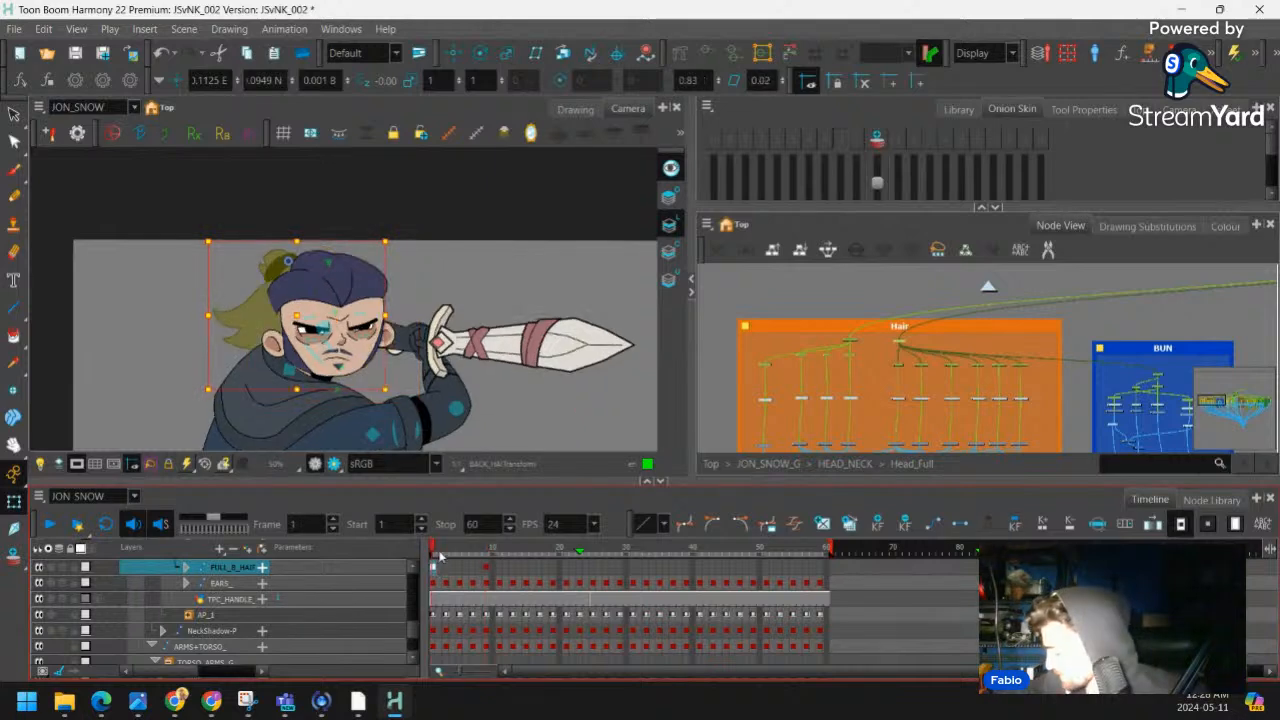
{"action": "left_click_drag", "start_coordinate": [442, 556], "coordinate": [460, 550]}
{"action": "left_click_drag", "start_coordinate": [310, 304], "coordinate": [362, 294]}
{"action": "key", "text": "2"}
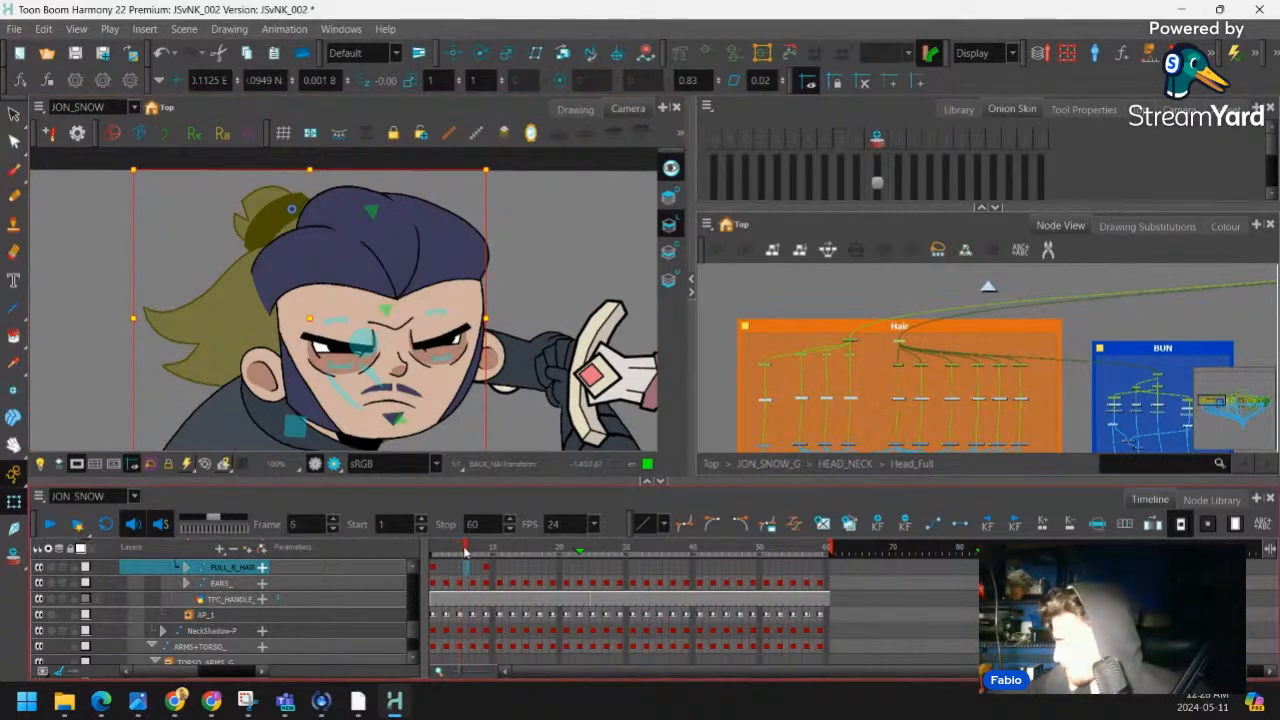
{"action": "left_click_drag", "start_coordinate": [464, 551], "coordinate": [487, 551]}
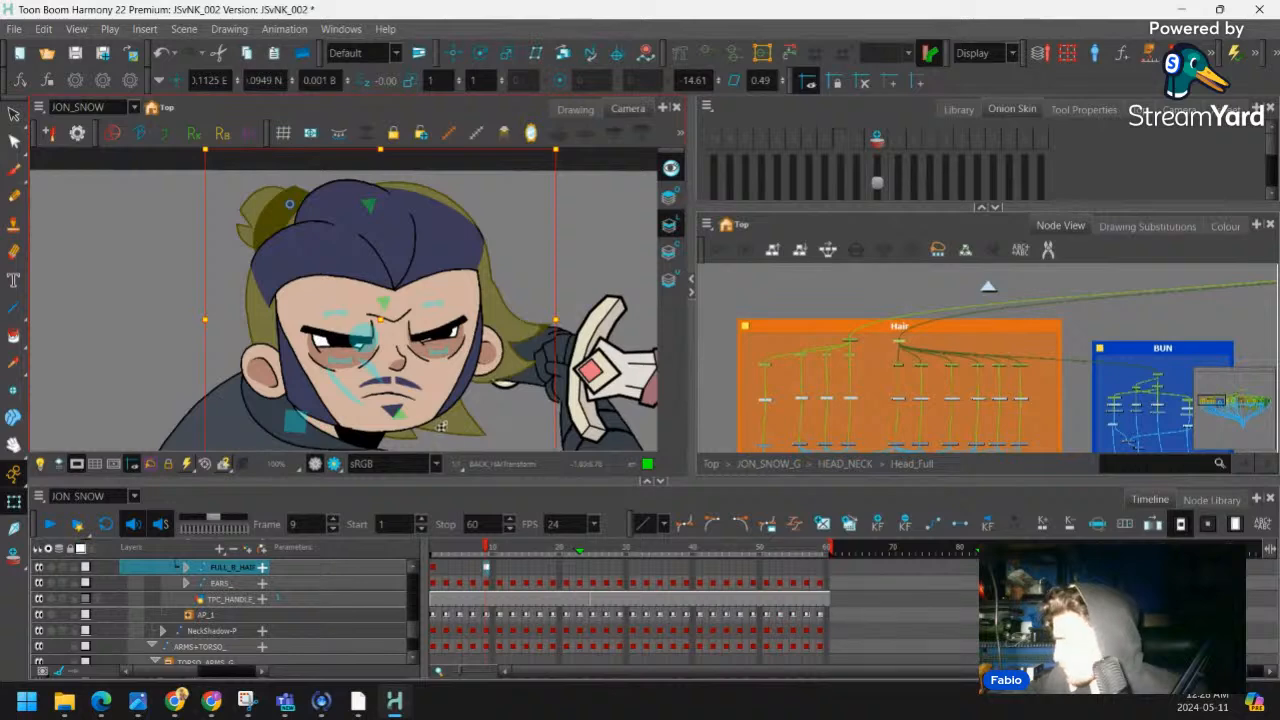
{"action": "key", "text": "comma"}
{"action": "key", "text": "comma"}
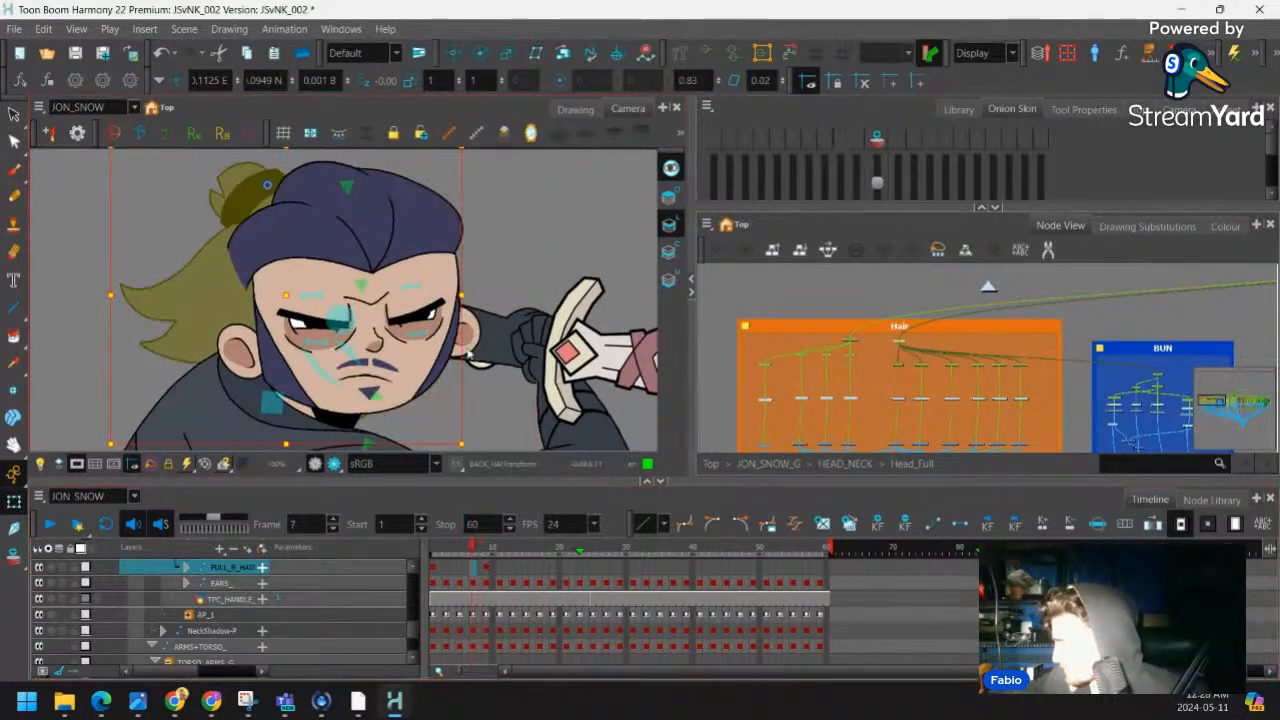
{"action": "left_click_drag", "start_coordinate": [479, 551], "coordinate": [486, 550]}
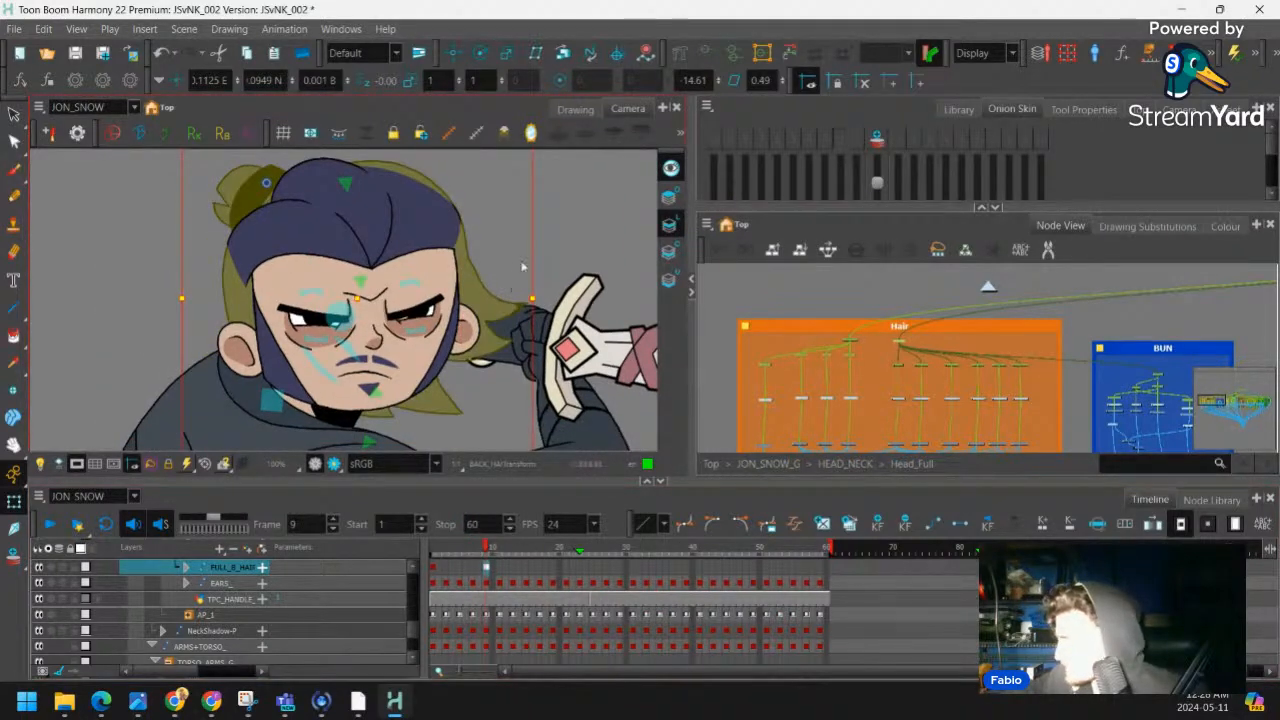
{"action": "key", "text": "shift+comma"}
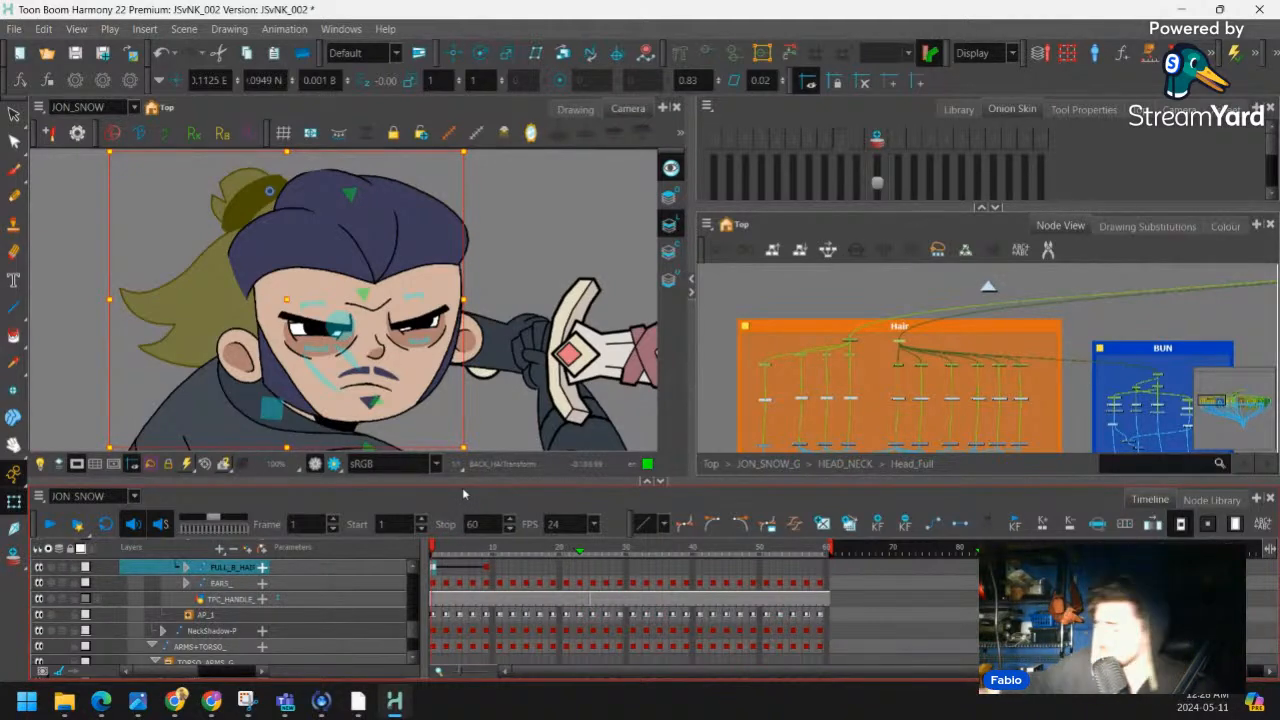
{"action": "mouse_move", "coordinate": [439, 552]}
{"action": "left_mouse_down"}
{"action": "mouse_move", "coordinate": [512, 547]}
{"action": "mouse_move", "coordinate": [432, 556]}
{"action": "left_mouse_up"}
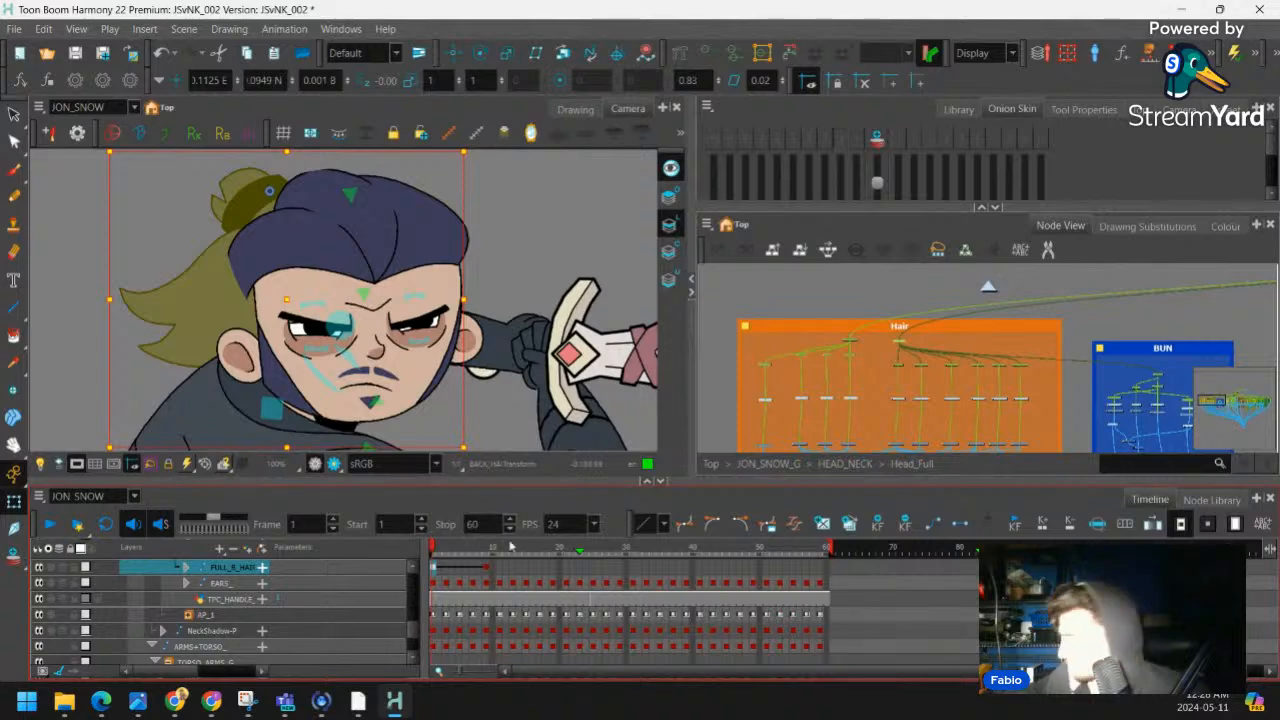
Move the back hair layer's second keyframe to frame 11 and return to frame 1
{"action": "left_click", "coordinate": [490, 570]}
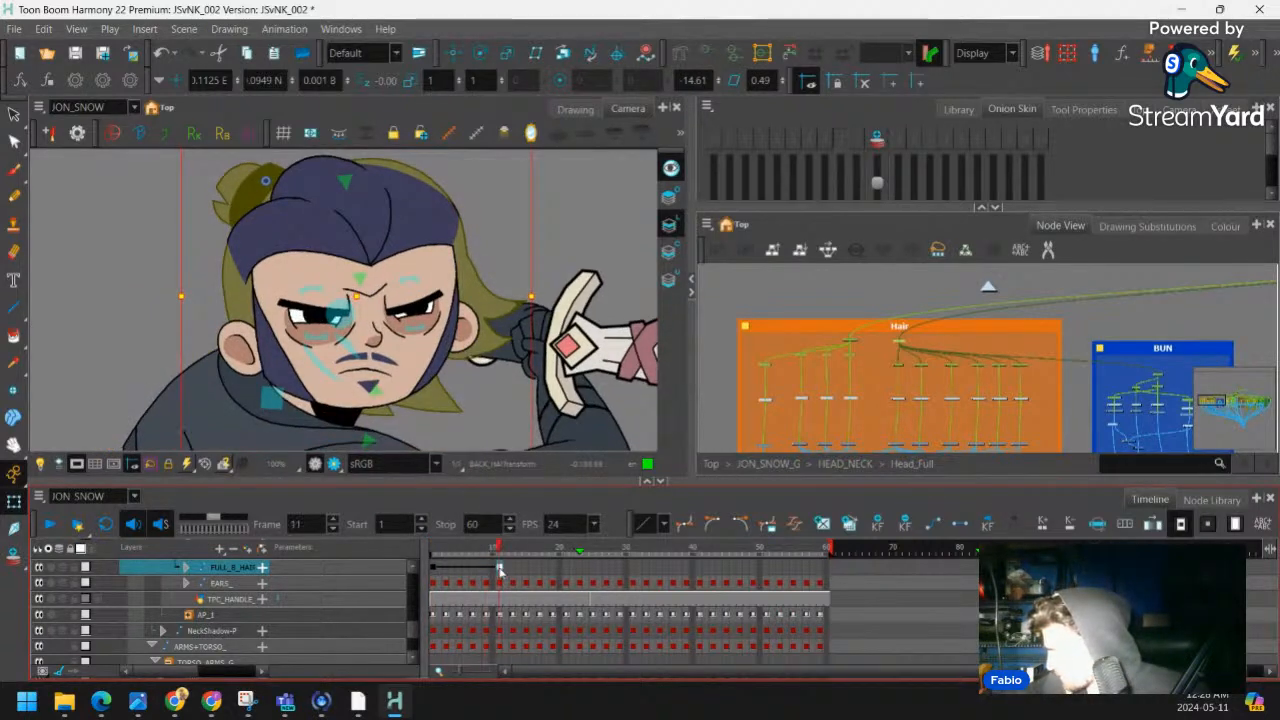
{"action": "left_click", "coordinate": [433, 568]}
{"action": "mouse_move", "coordinate": [433, 556]}
{"action": "left_mouse_down"}
{"action": "mouse_move", "coordinate": [509, 555]}
{"action": "mouse_move", "coordinate": [431, 553]}
{"action": "left_mouse_up"}
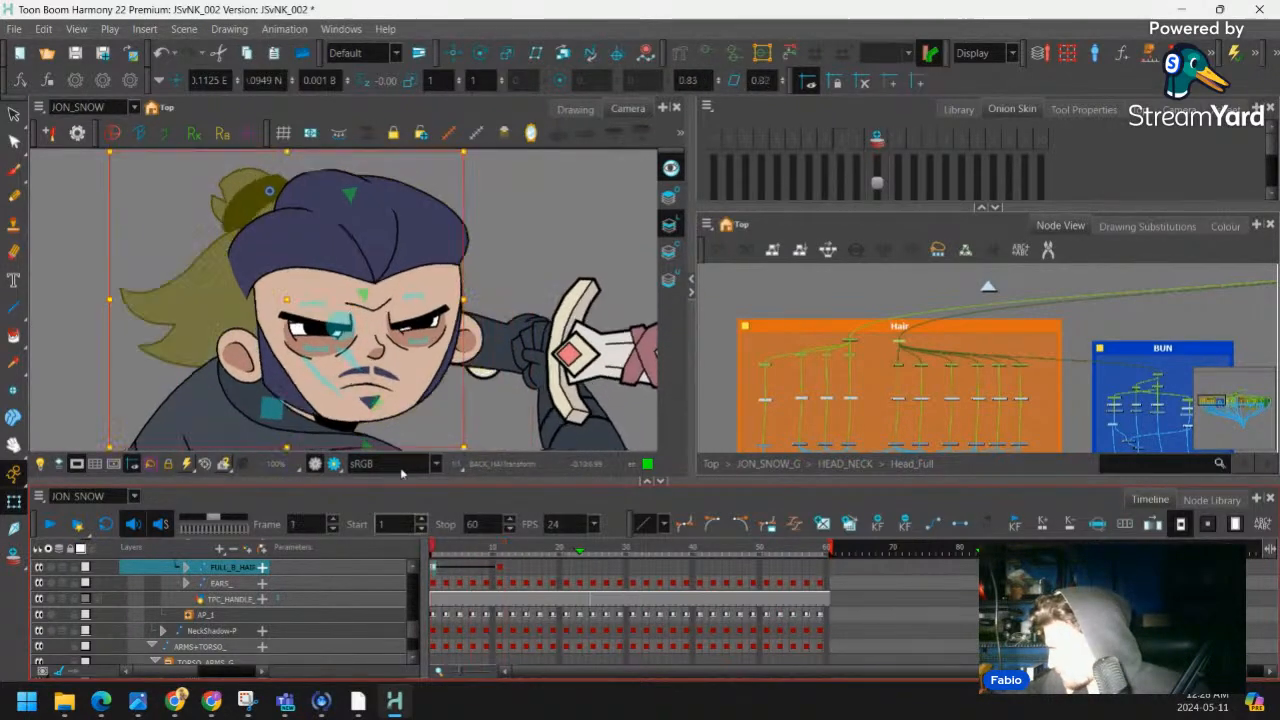
Play the animation from frame 1 to frame 60 in the full camera view to check the back hair timing
{"action": "key", "text": "1"}
{"action": "key", "text": "1"}
{"action": "left_click", "coordinate": [49, 524]}
{"action": "key", "text": "1"}
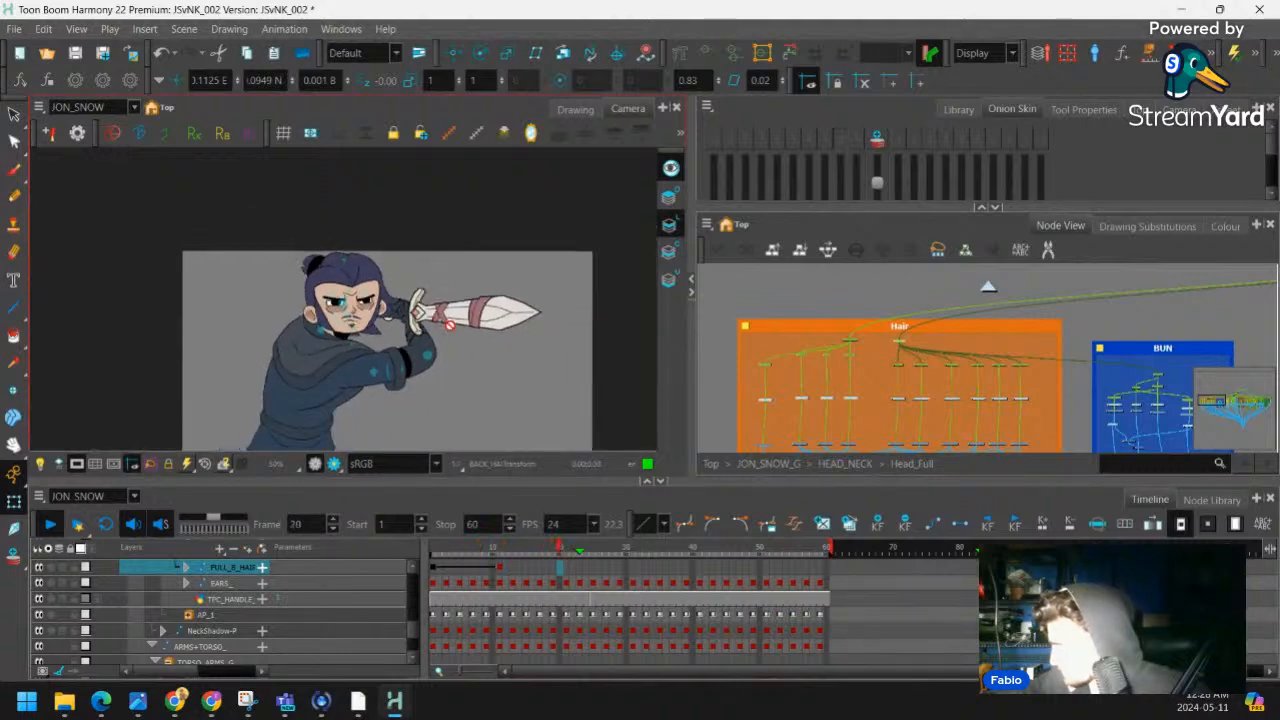
{"action": "key", "text": "1"}
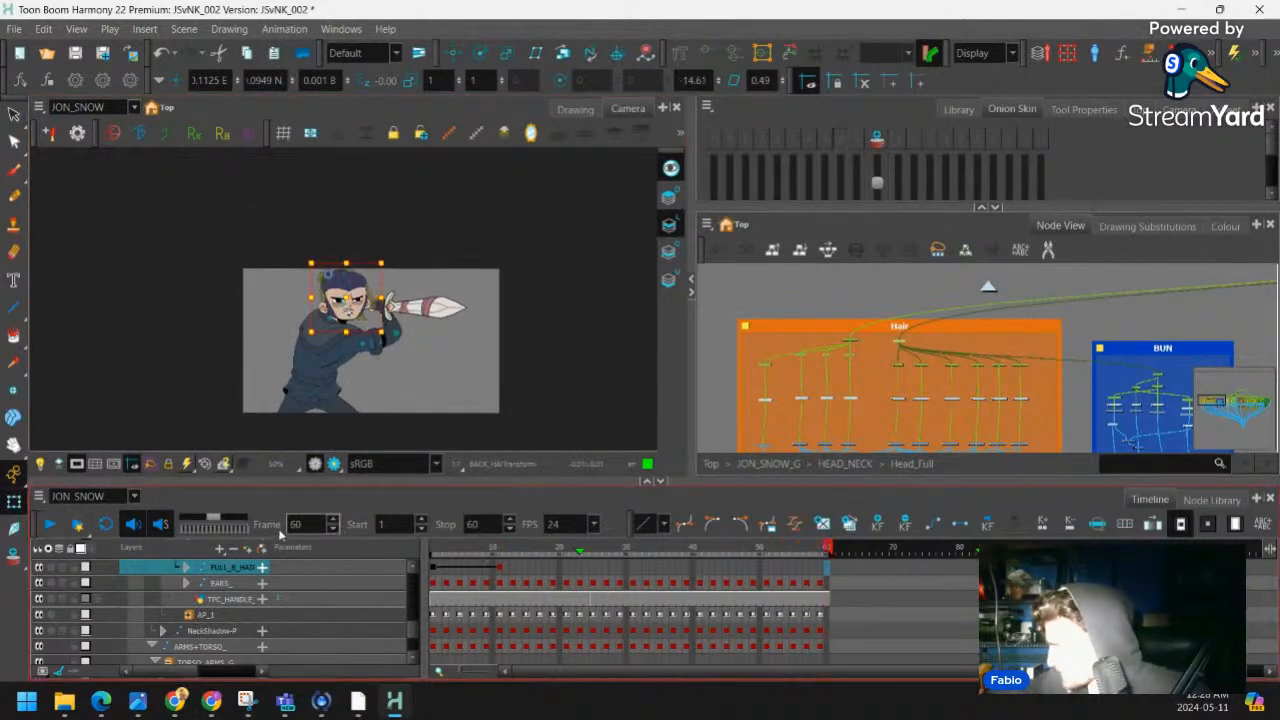
{"action": "key", "text": "2"}
{"action": "key", "text": "2"}
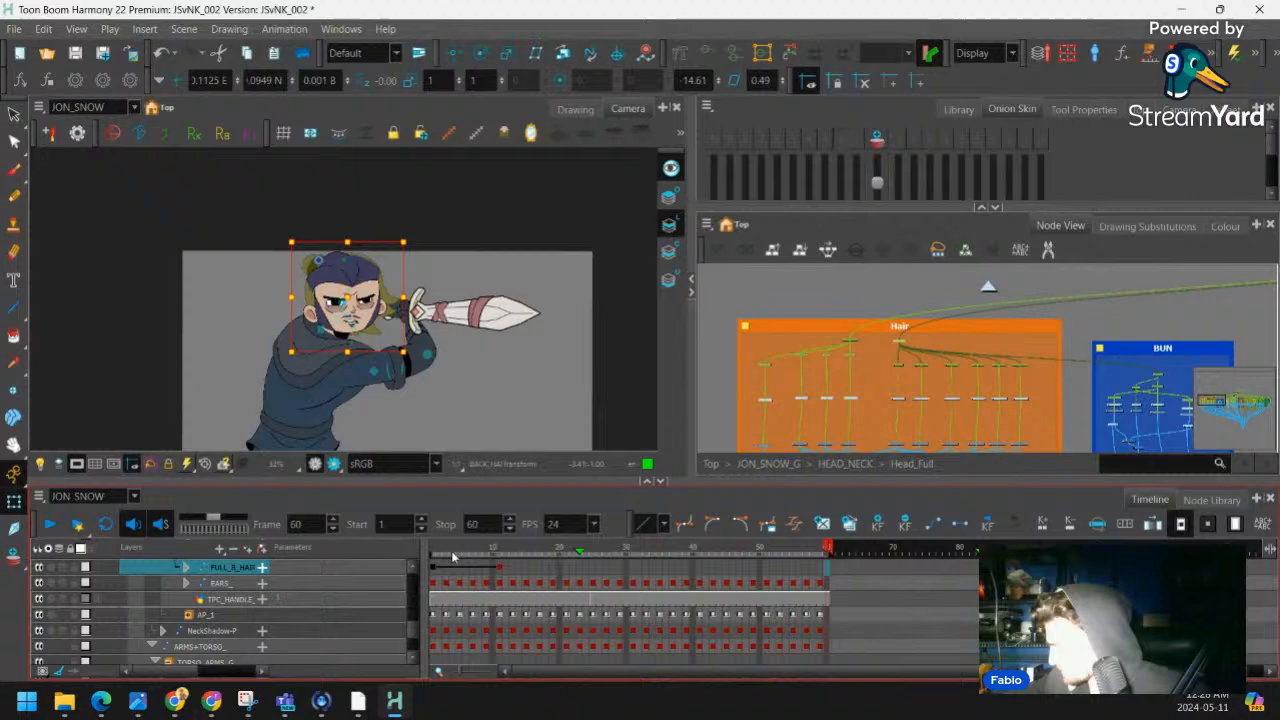
Ease the back hair motion with a right time ratio of 10 at frame 1 and a left time ratio of 15 at frame 11
{"action": "mouse_move", "coordinate": [453, 556]}
{"action": "left_mouse_down"}
{"action": "mouse_move", "coordinate": [500, 555]}
{"action": "mouse_move", "coordinate": [432, 560]}
{"action": "left_mouse_up"}
{"action": "key", "text": "2"}
{"action": "key", "text": "2"}
{"action": "left_click_drag", "start_coordinate": [528, 378], "coordinate": [540, 353]}
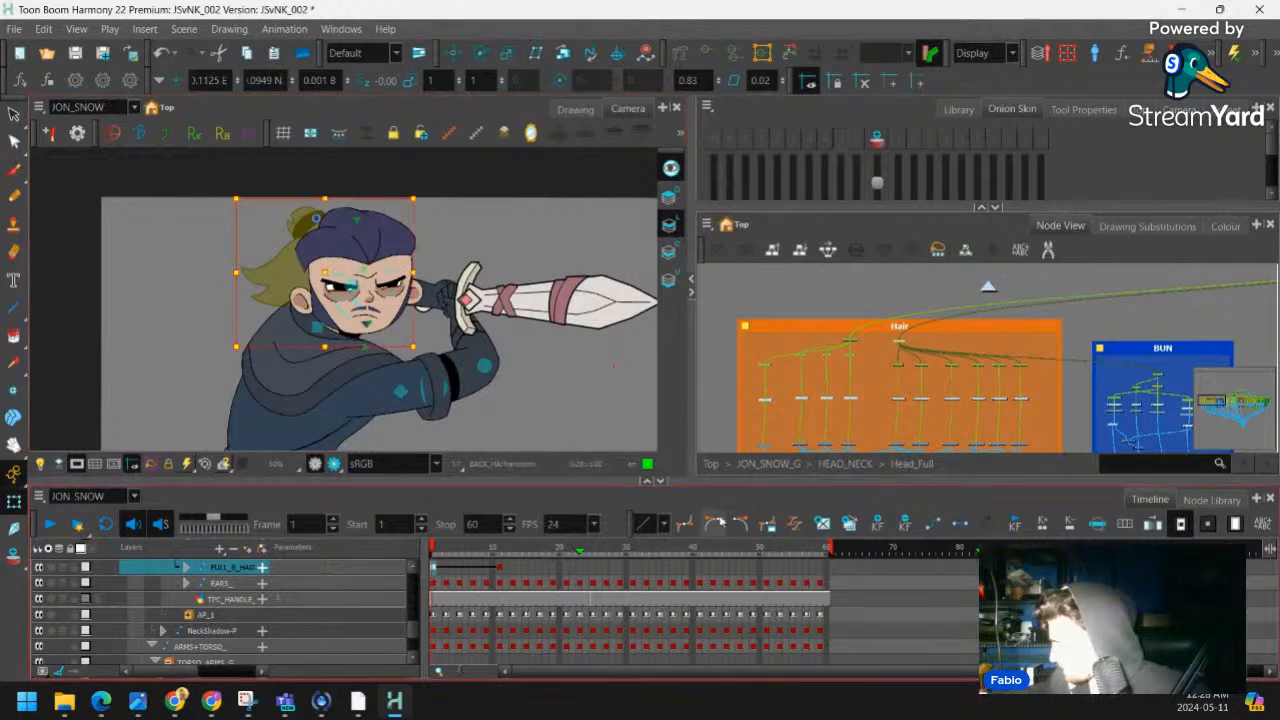
{"action": "left_click", "coordinate": [767, 523]}
{"action": "double_click", "coordinate": [758, 431]}
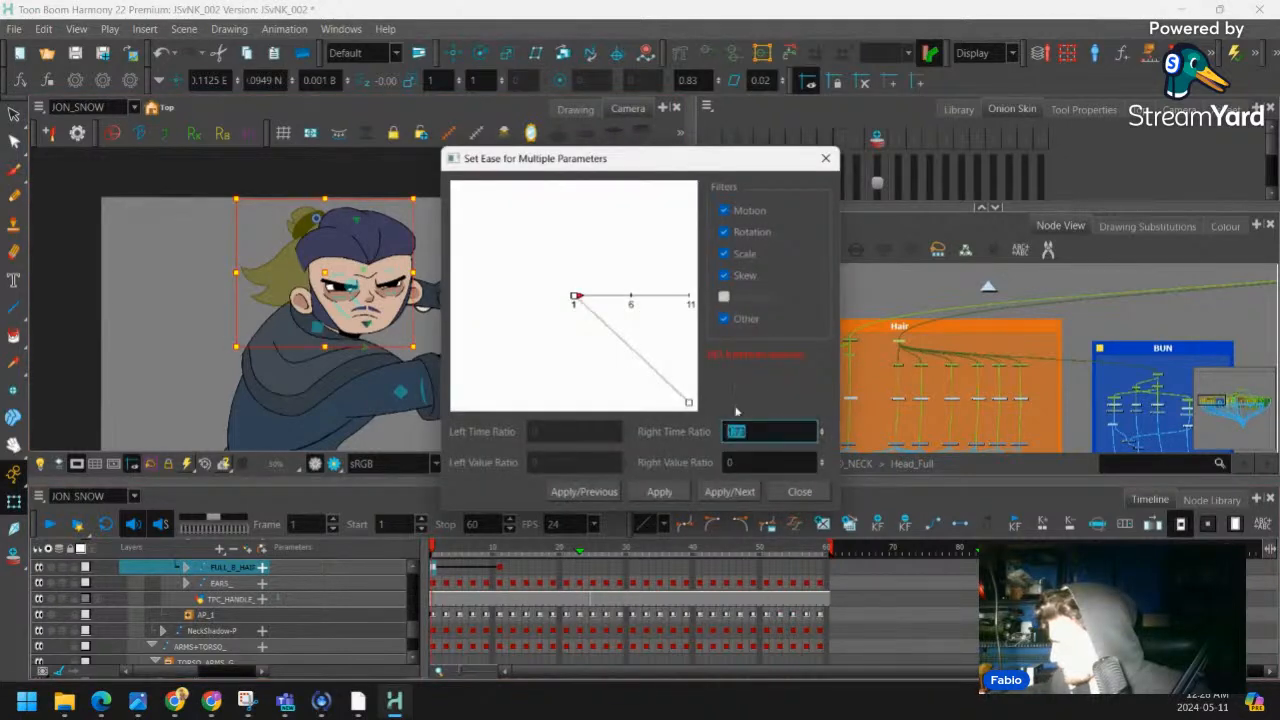
{"action": "type", "text": "10"}
{"action": "left_click", "coordinate": [731, 491]}
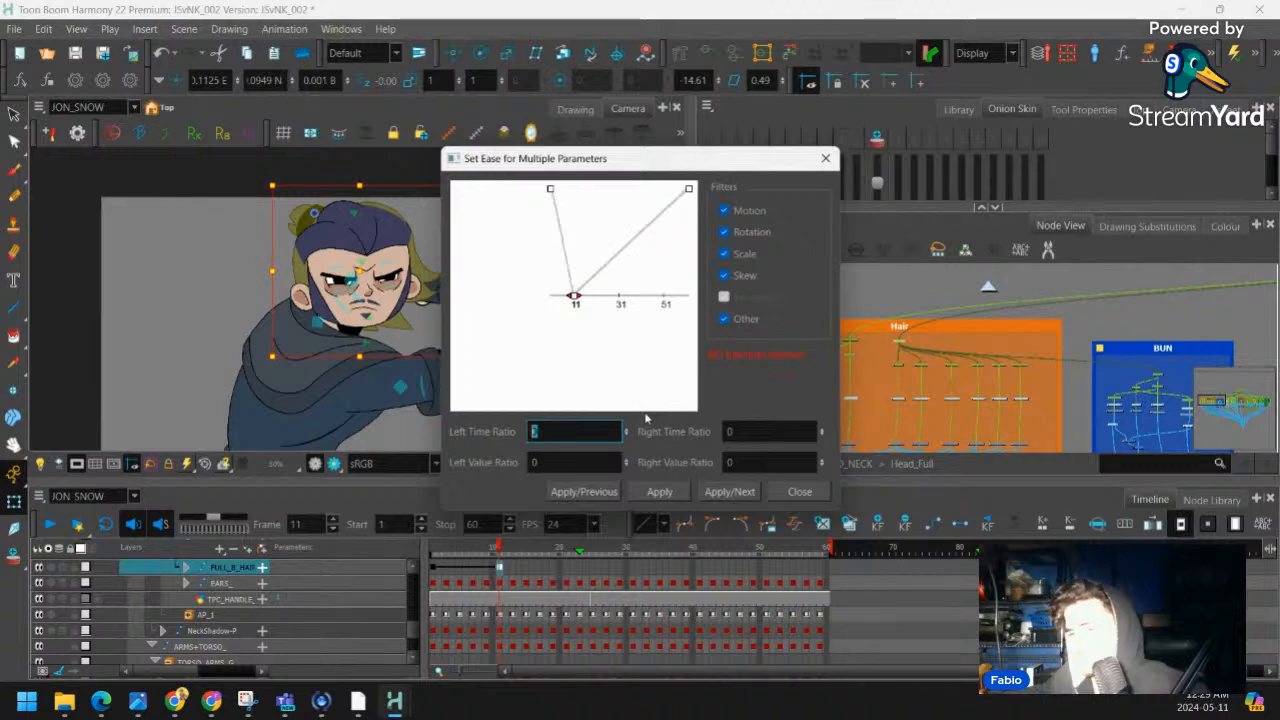
{"action": "type", "text": "15"}
{"action": "left_click", "coordinate": [659, 491]}
{"action": "left_click", "coordinate": [799, 491]}
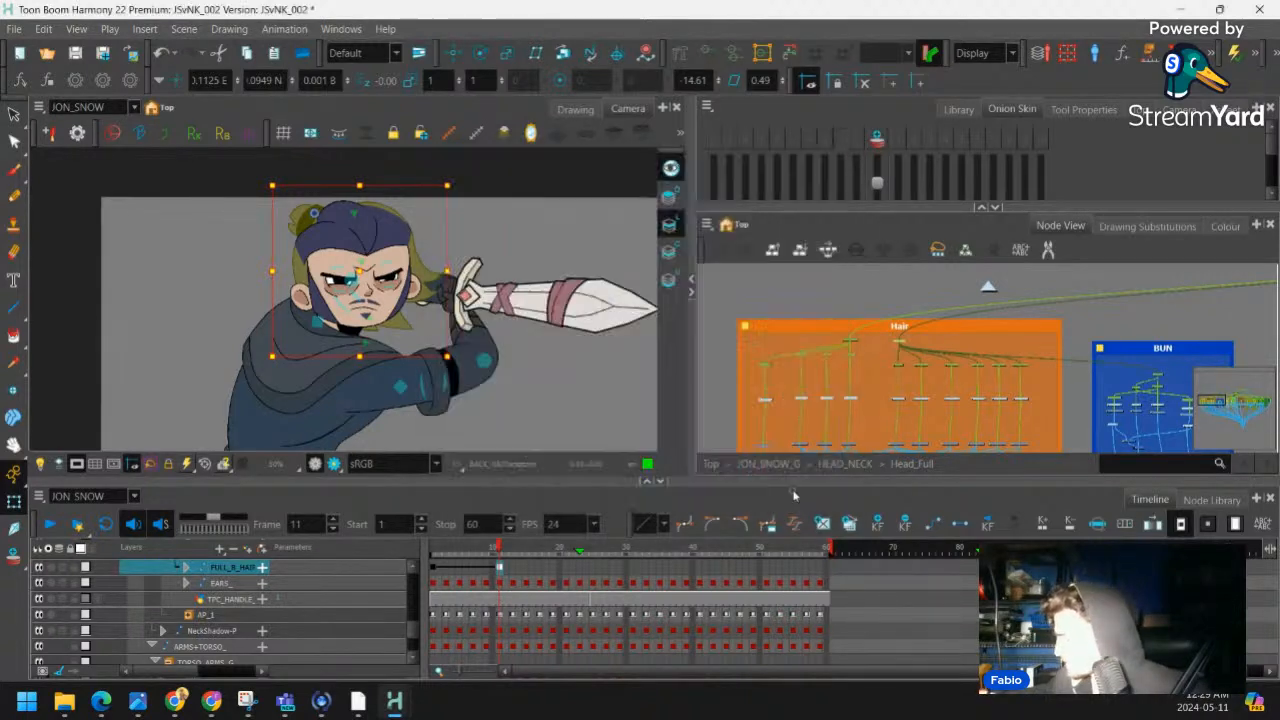
Copy the back hair layer's frame 1 pose and paste it as a keyframe at frame 21
{"action": "left_click", "coordinate": [445, 550]}
{"action": "left_click_drag", "start_coordinate": [457, 551], "coordinate": [434, 566]}
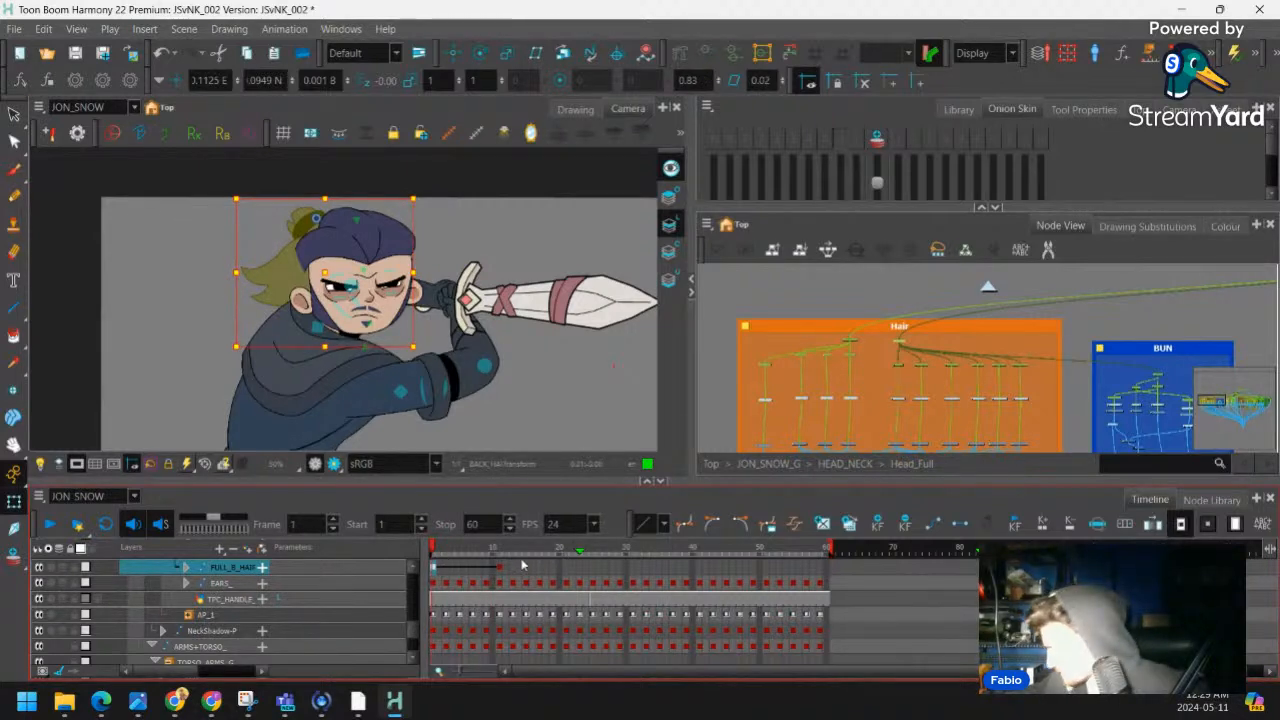
{"action": "left_click", "coordinate": [566, 569]}
{"action": "key", "text": "ctrl+v"}
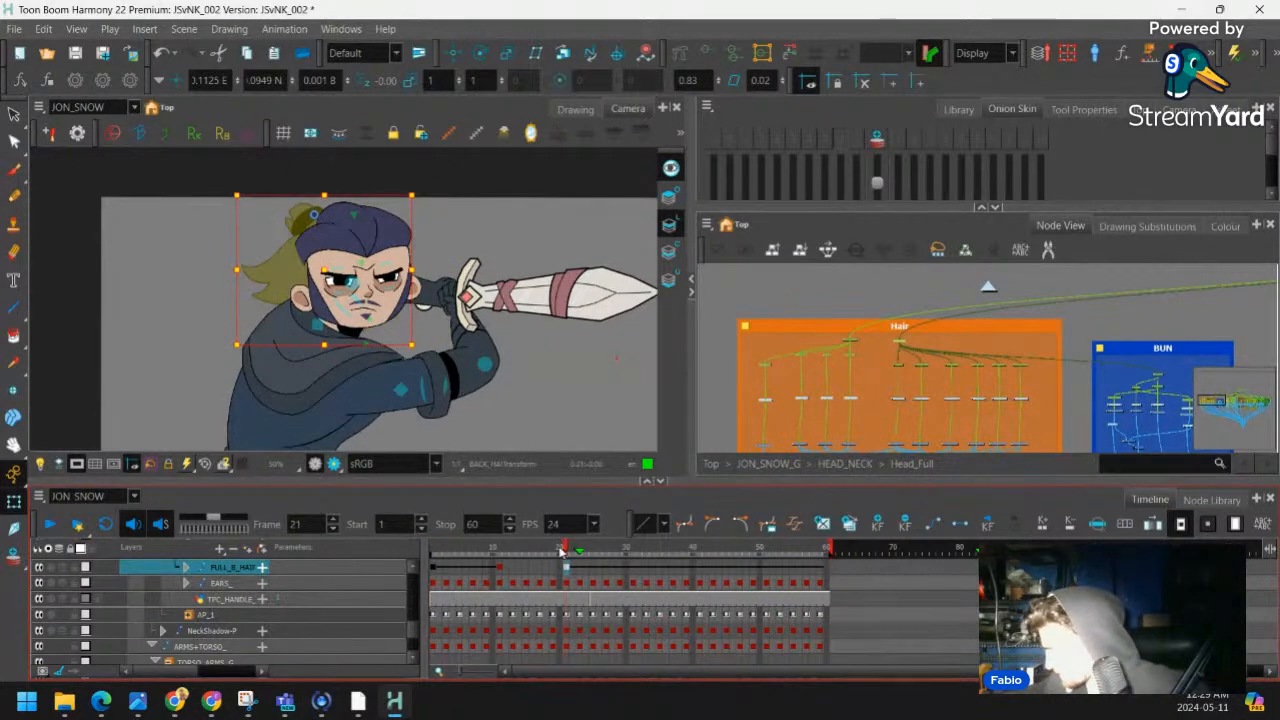
Step through the back hair motion frame by frame from frame 11 to frame 21 to examine the return swing
{"action": "left_click_drag", "start_coordinate": [560, 551], "coordinate": [498, 567]}
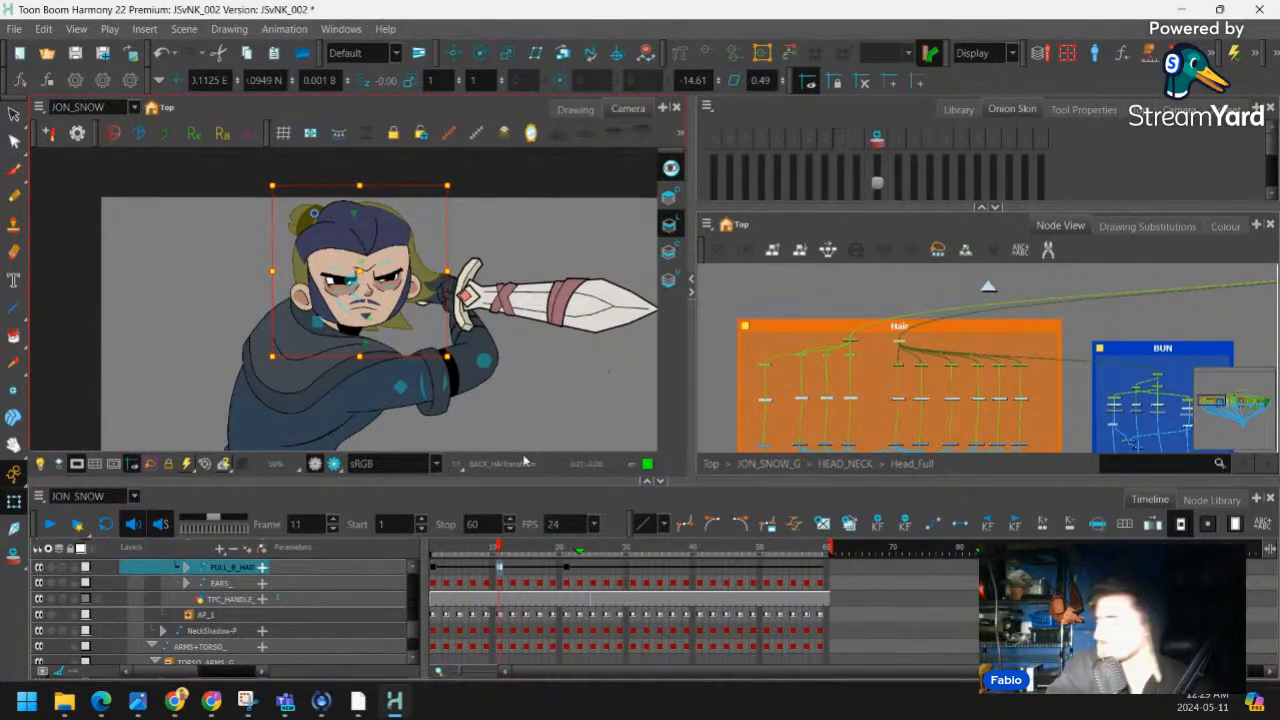
{"action": "key", "text": "period"}
{"action": "key", "text": "period"}
{"action": "key", "text": "period"}
{"action": "key", "text": "period"}
{"action": "key", "text": "period"}
{"action": "key", "text": "period"}
{"action": "key", "text": "period"}
{"action": "key", "text": "period"}
{"action": "key", "text": "period"}
{"action": "key", "text": "period"}
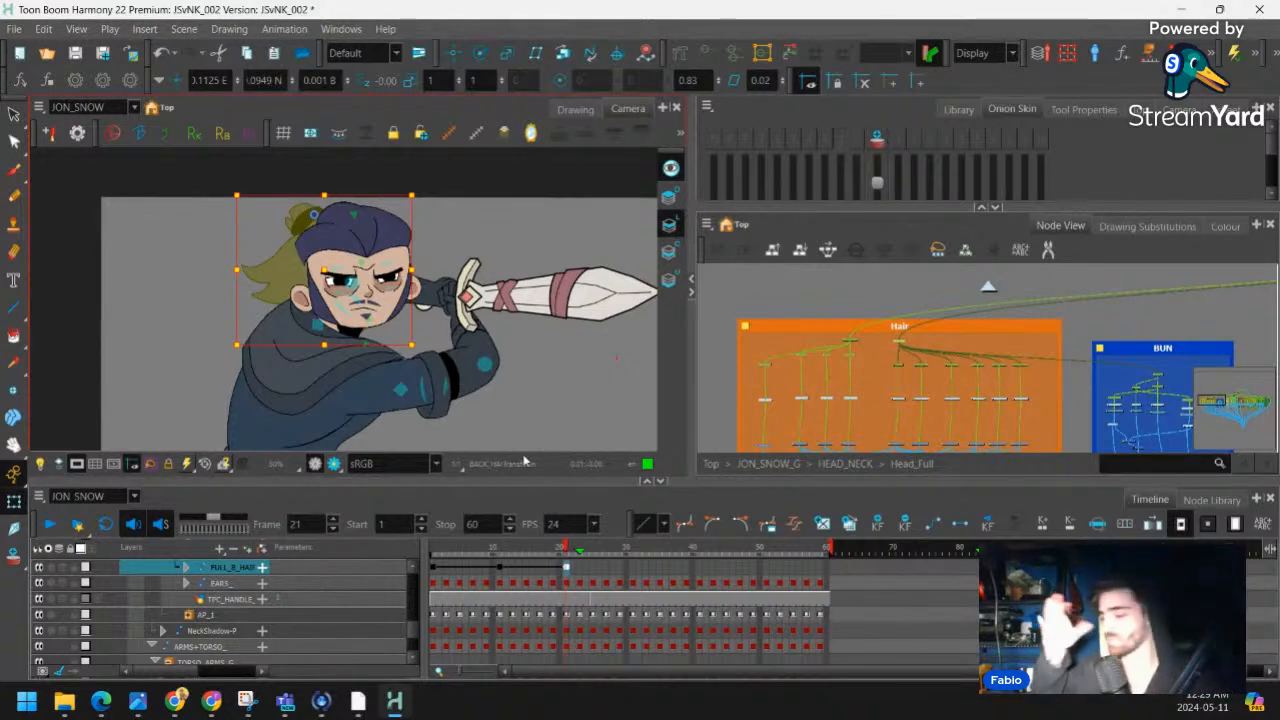
Play the animation from frame 2 to frame 60 with the full shot in view to check the back hair swing
{"action": "left_click", "coordinate": [438, 569]}
{"action": "left_click", "coordinate": [494, 254]}
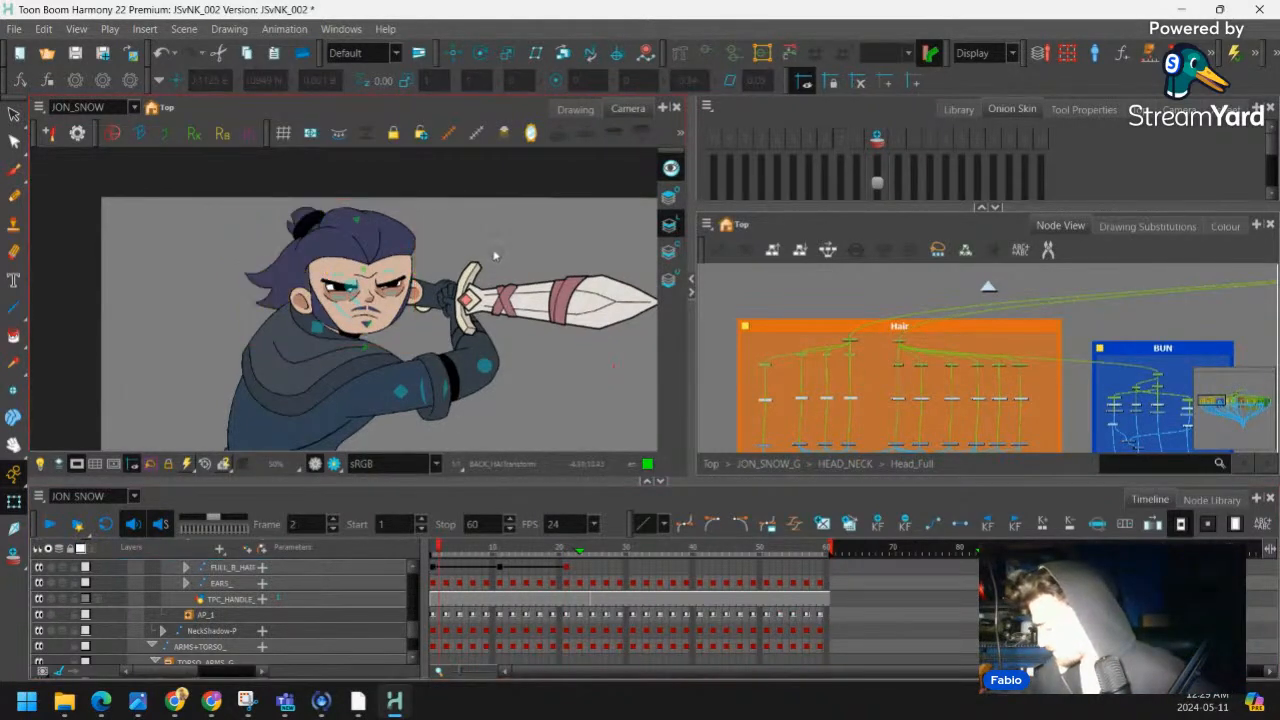
{"action": "key", "text": "1"}
{"action": "key", "text": "1"}
{"action": "left_click_drag", "start_coordinate": [456, 258], "coordinate": [460, 276]}
{"action": "key", "text": "2"}
{"action": "key", "text": "2"}
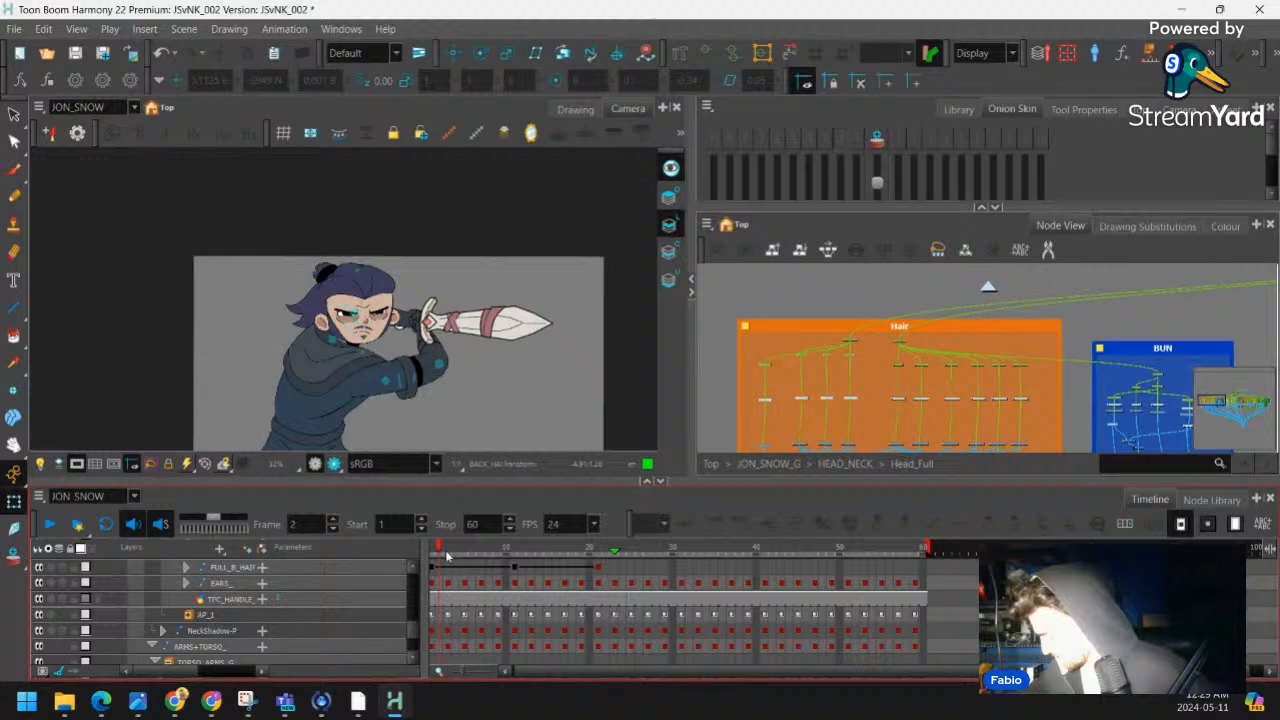
{"action": "key", "text": "1"}
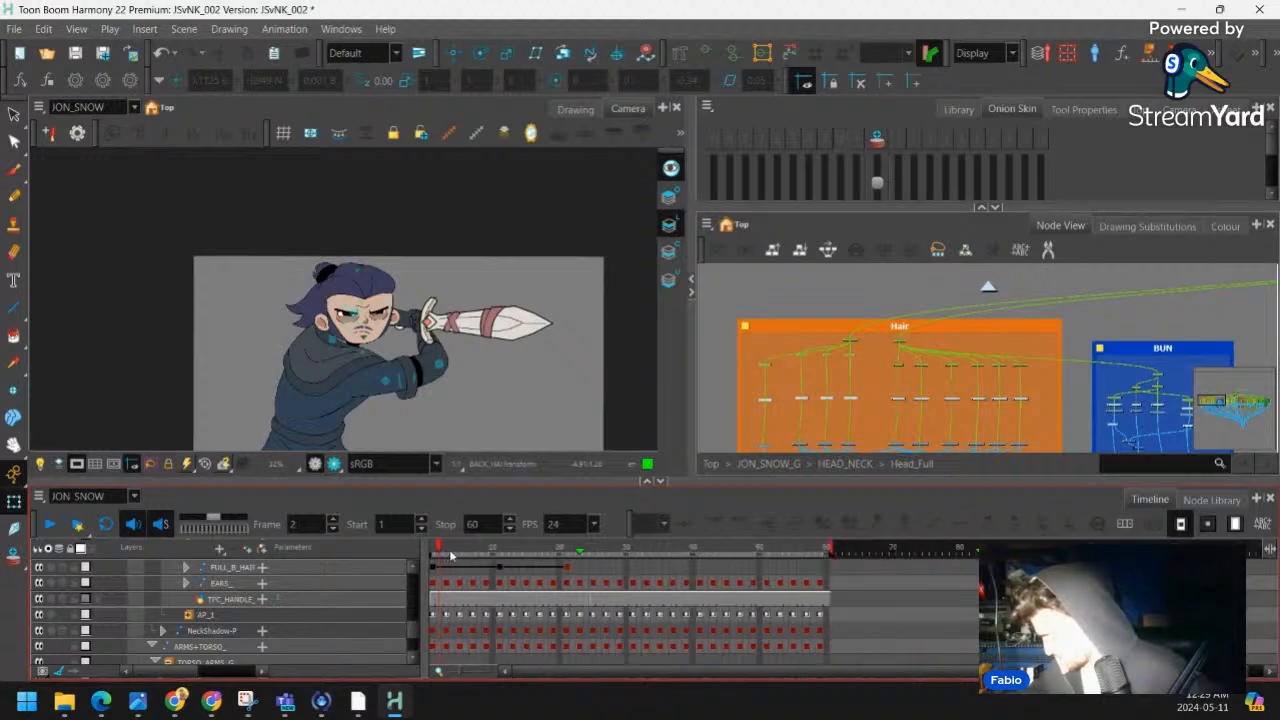
{"action": "key", "text": "1"}
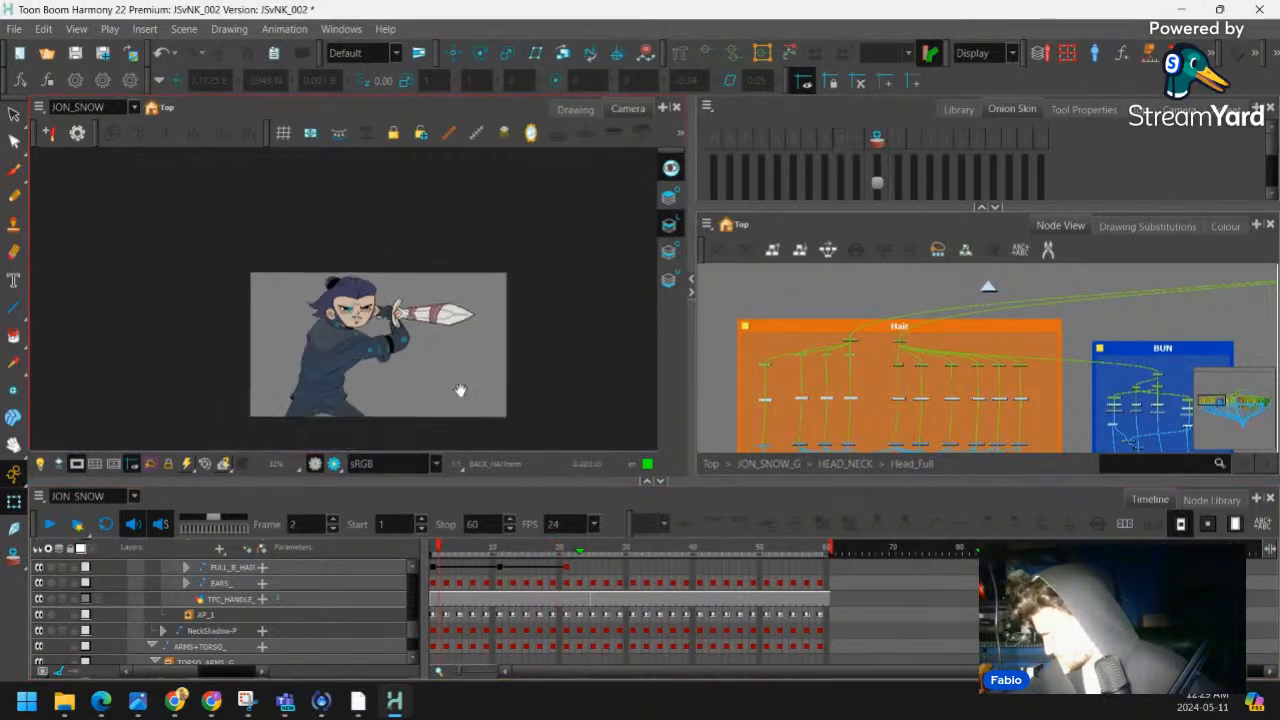
{"action": "left_click_drag", "start_coordinate": [460, 390], "coordinate": [483, 334]}
{"action": "left_click", "coordinate": [50, 524]}
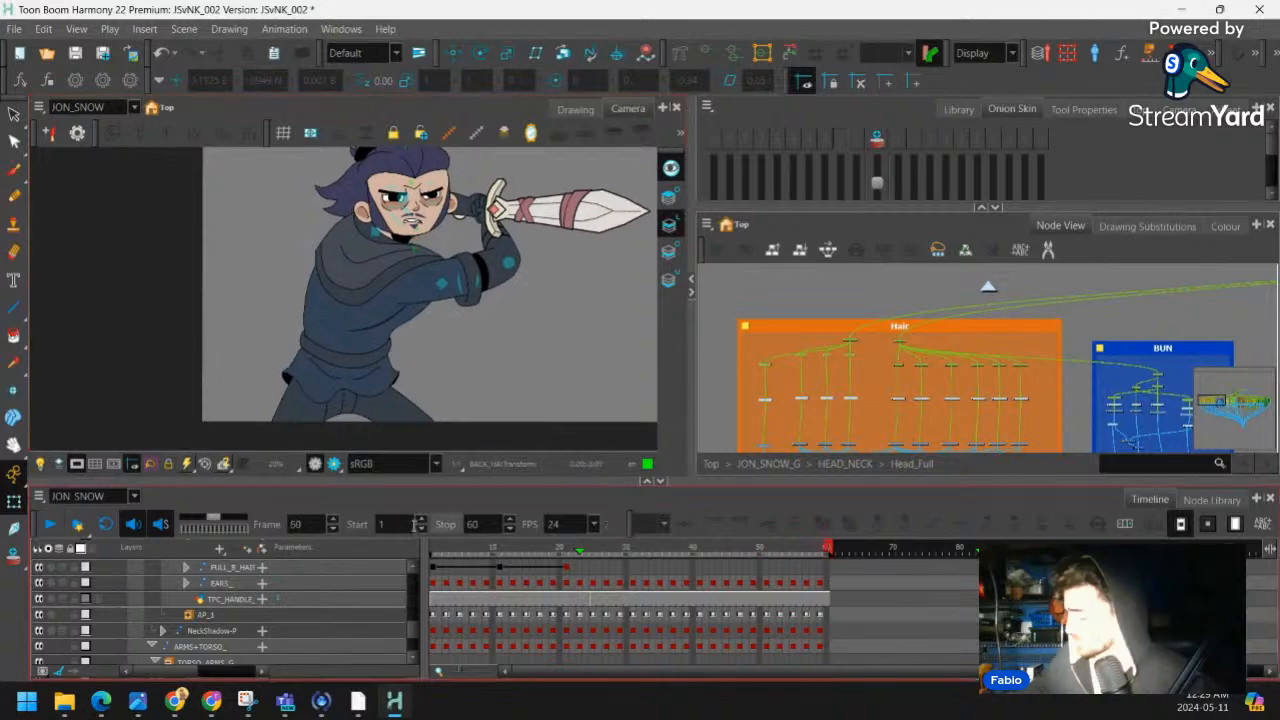
At frame 5, raise the tips of the two back hair strands beside the screen-left ear and adjust their curves
{"action": "left_click", "coordinate": [437, 570]}
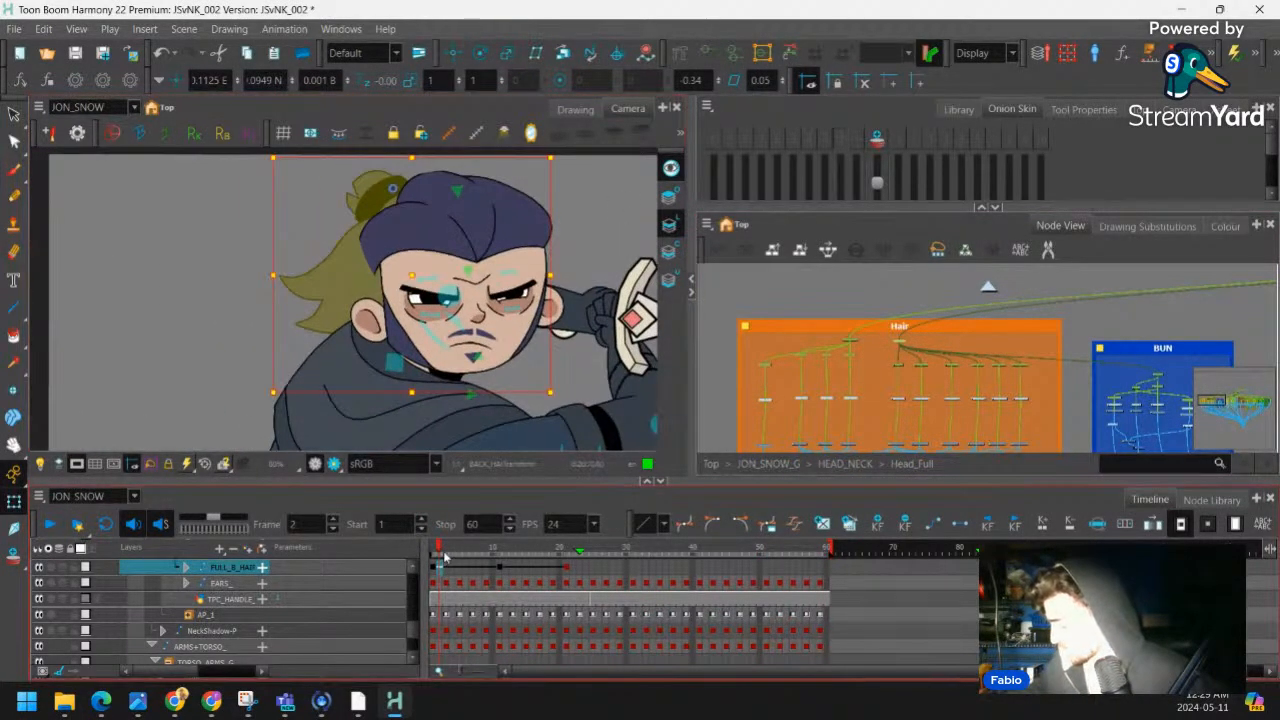
{"action": "left_click_drag", "start_coordinate": [445, 557], "coordinate": [459, 563]}
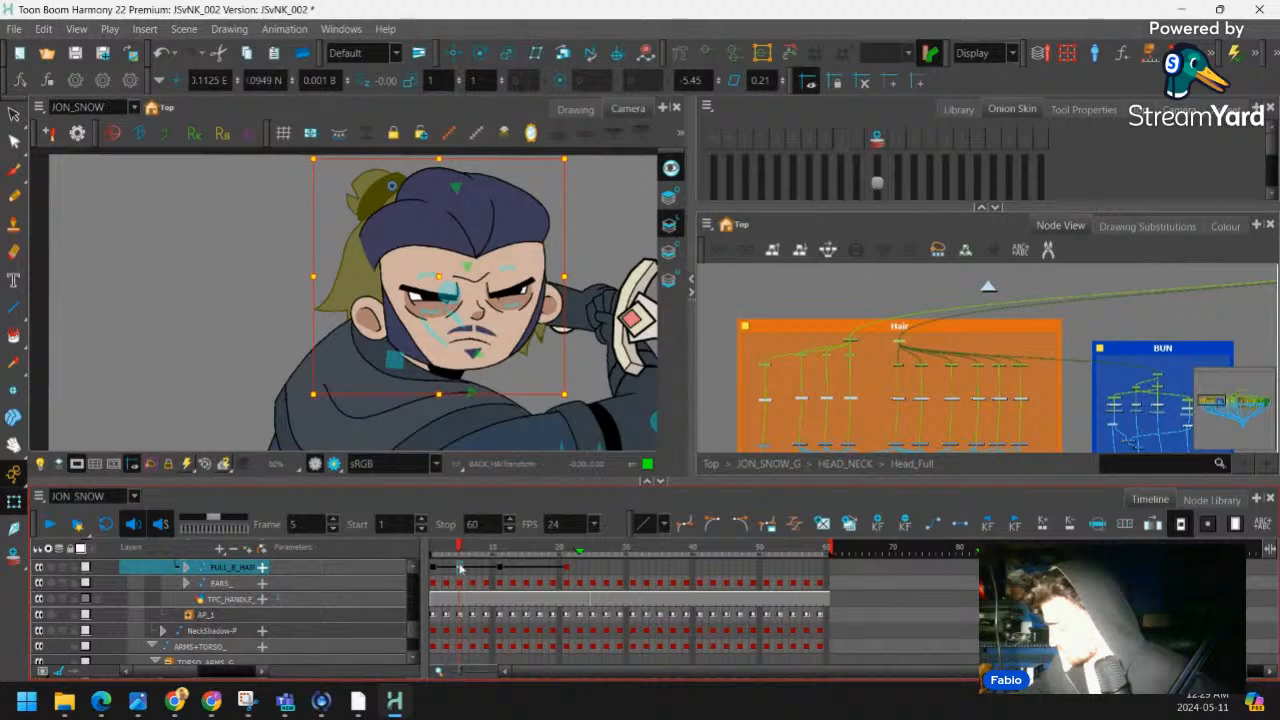
{"action": "scroll", "coordinate": [413, 265], "scroll_direction": "up", "scroll_amount": 6}
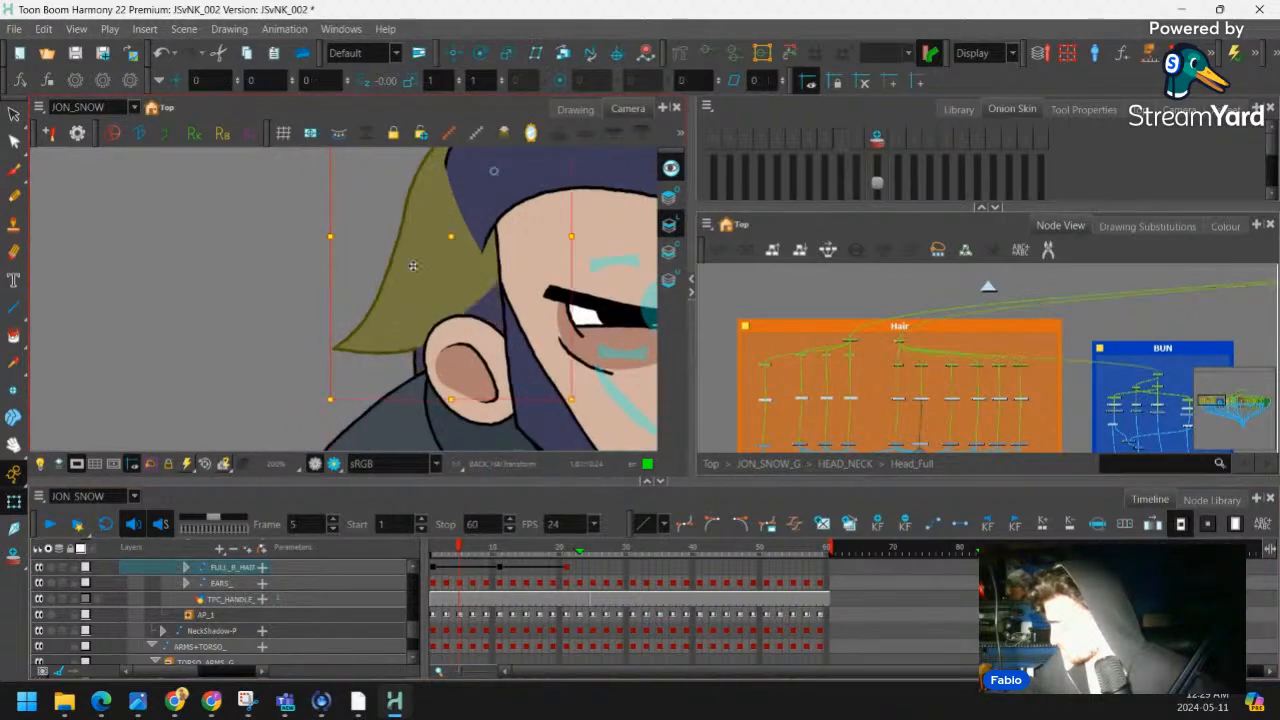
{"action": "key", "text": "shift+F11"}
{"action": "left_click_drag", "start_coordinate": [333, 349], "coordinate": [332, 345]}
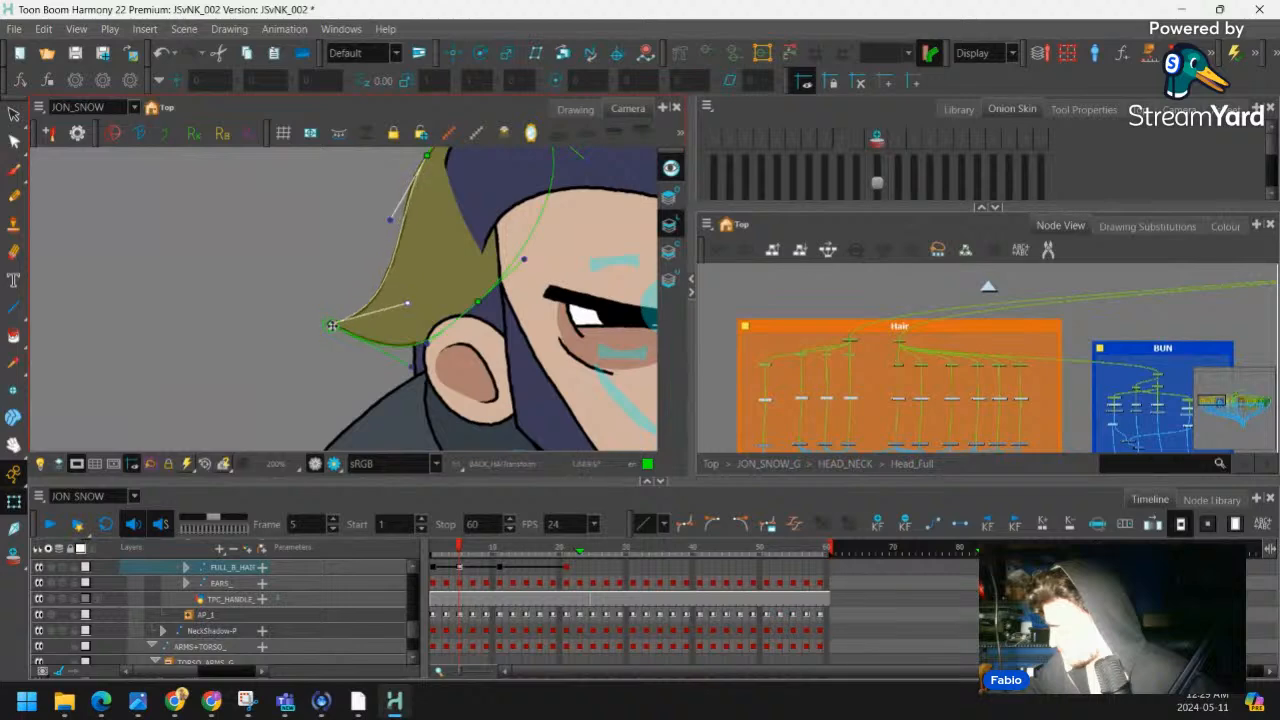
{"action": "left_click", "coordinate": [418, 368]}
{"action": "key", "text": "1"}
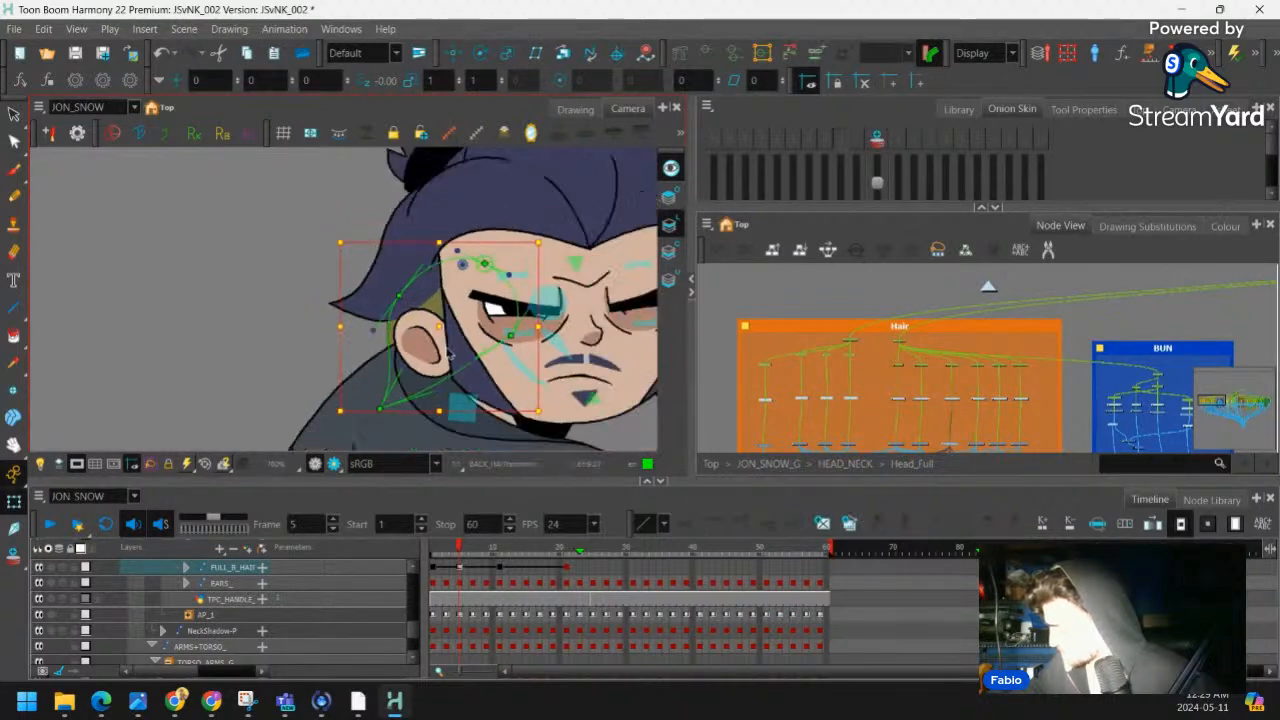
{"action": "left_click", "coordinate": [409, 374]}
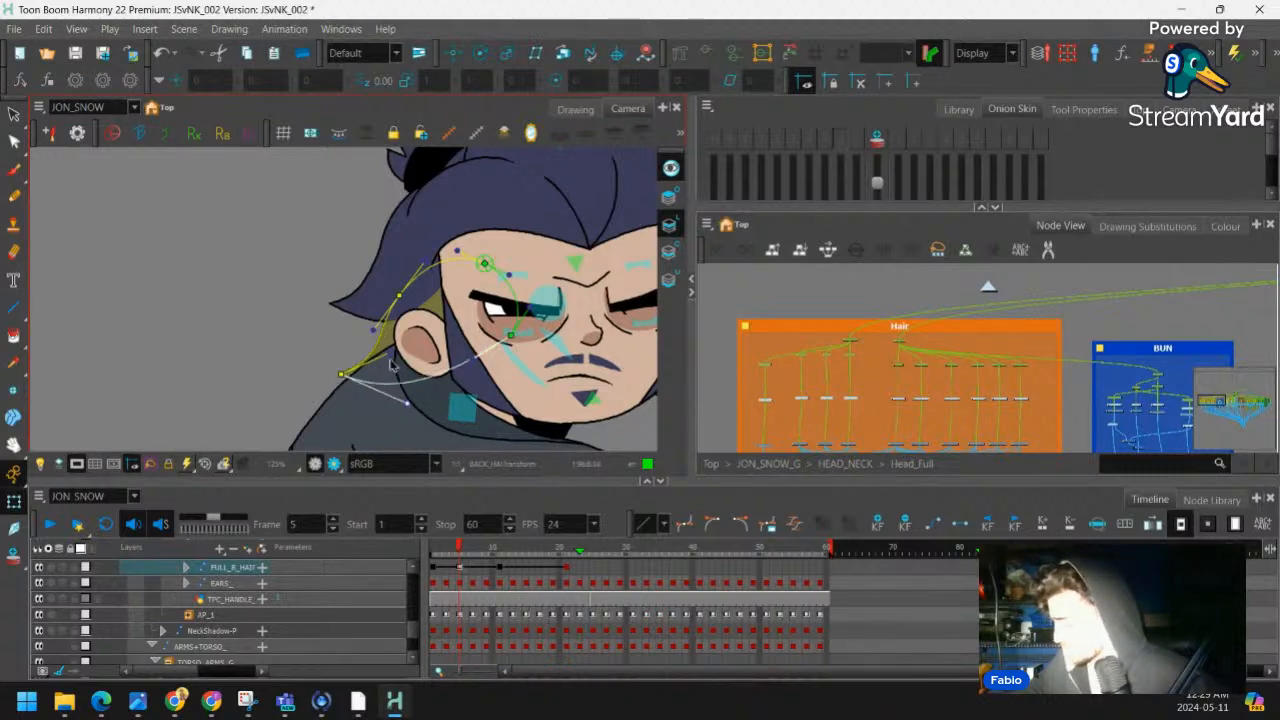
{"action": "scroll", "coordinate": [413, 345], "scroll_direction": "down", "scroll_amount": 5}
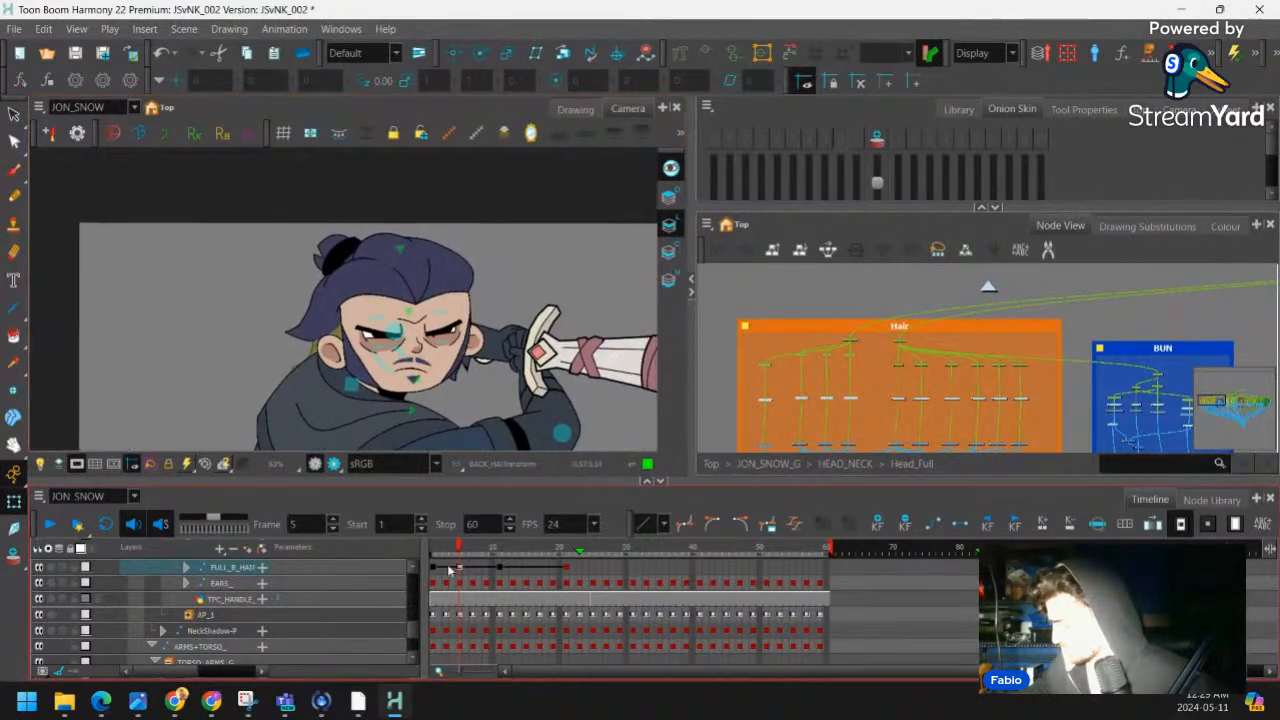
At frame 15, rotate the hair strand behind the screen-right ear outward and raise its tip
{"action": "left_click", "coordinate": [440, 564]}
{"action": "left_click", "coordinate": [460, 565]}
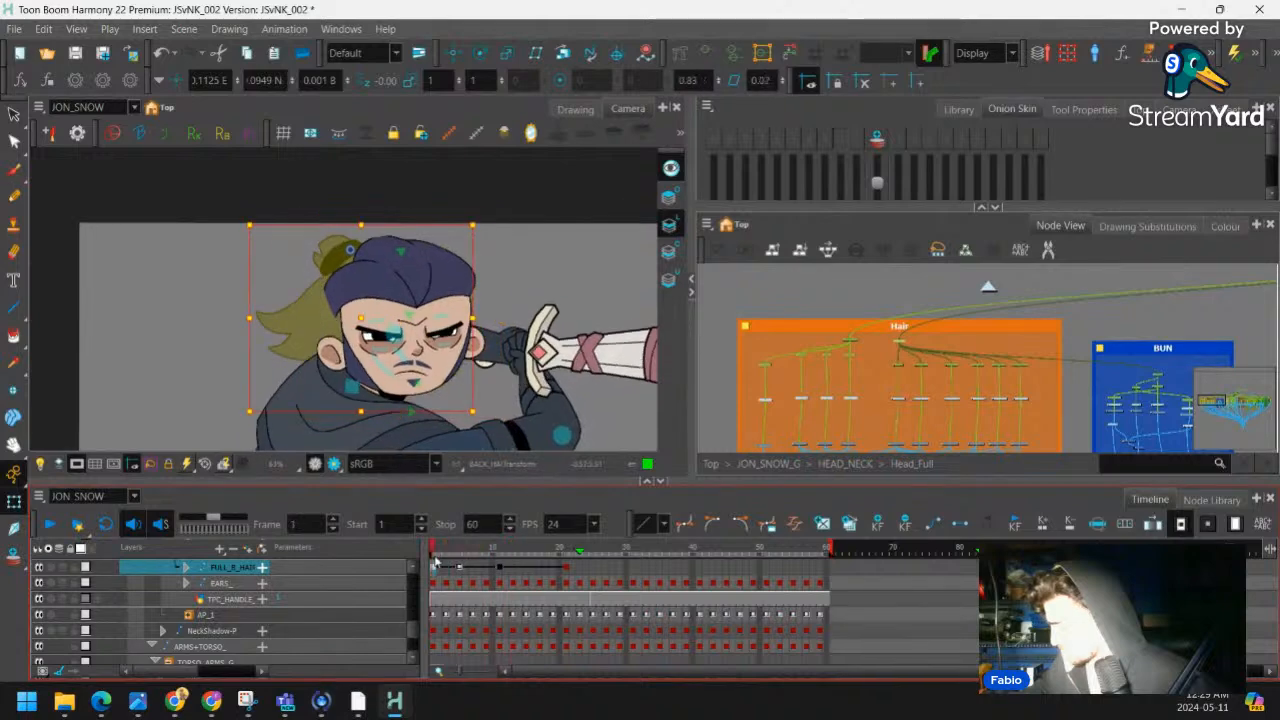
{"action": "left_click_drag", "start_coordinate": [465, 560], "coordinate": [525, 551]}
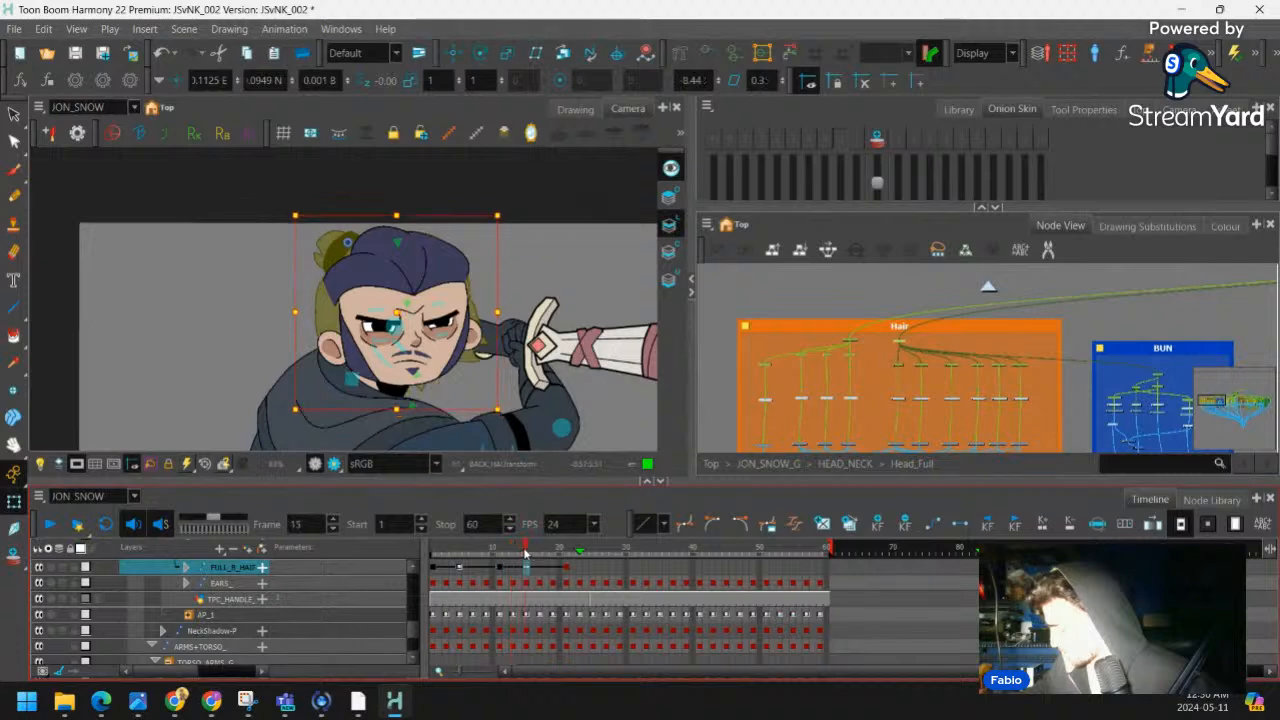
{"action": "scroll", "coordinate": [462, 237], "scroll_direction": "up", "scroll_amount": 3}
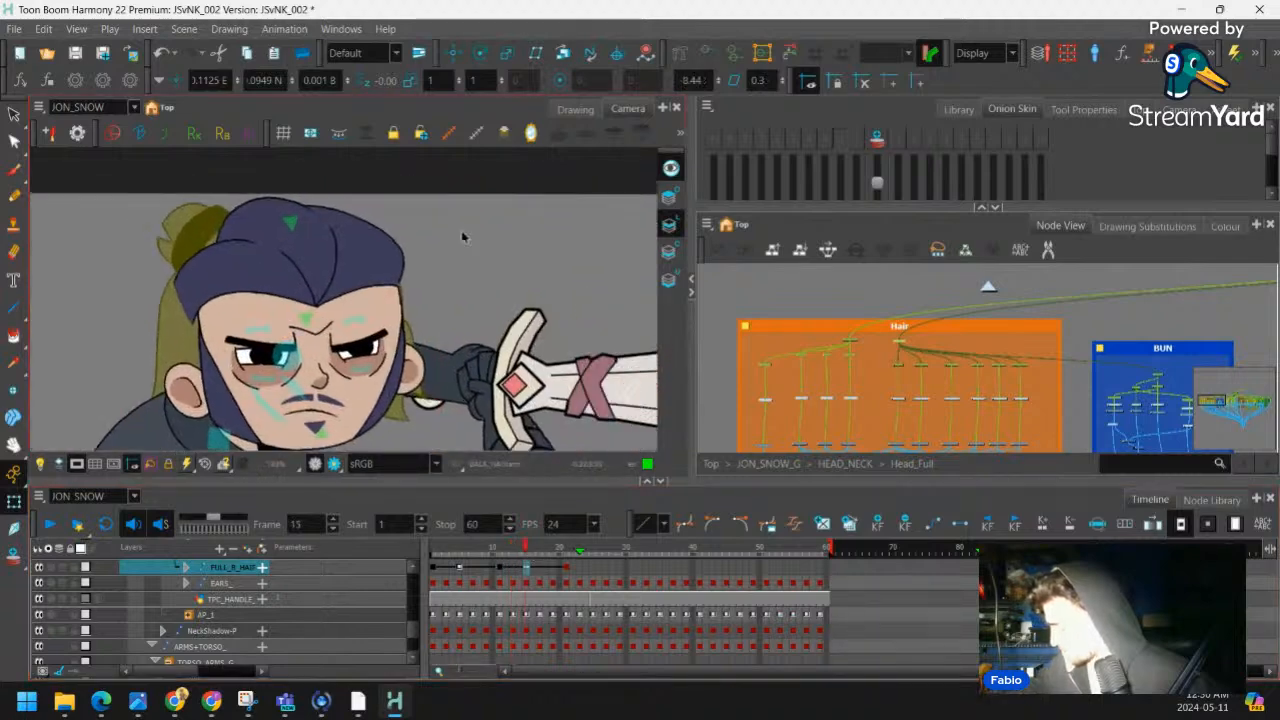
{"action": "key", "text": "2"}
{"action": "left_click", "coordinate": [442, 410]}
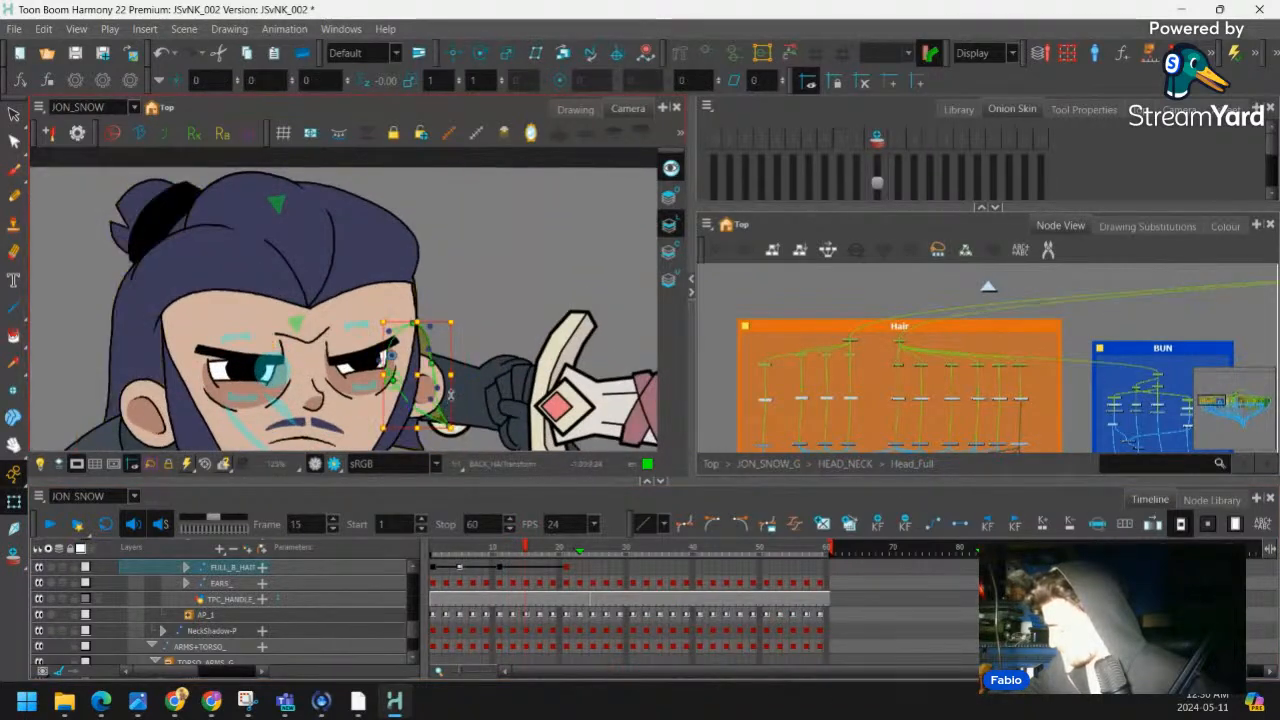
{"action": "left_click", "coordinate": [455, 333]}
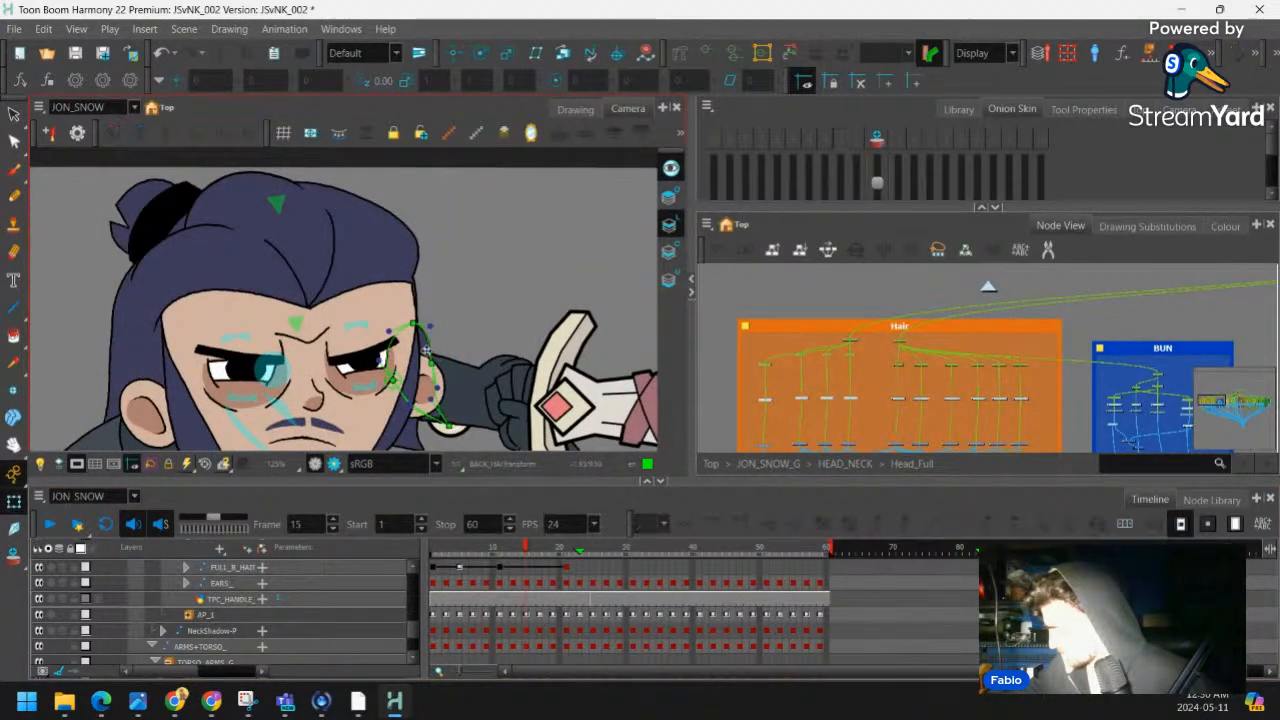
{"action": "left_click", "coordinate": [426, 350]}
{"action": "left_click_drag", "start_coordinate": [456, 310], "coordinate": [451, 303]}
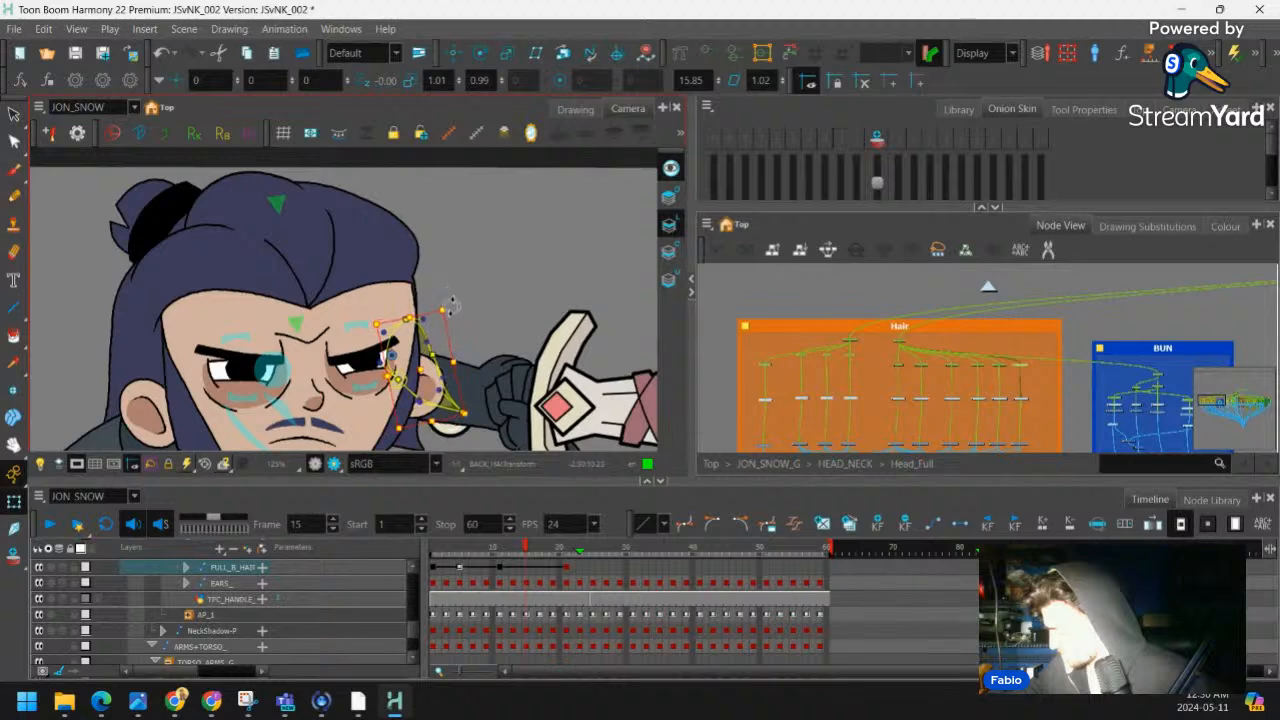
{"action": "left_click", "coordinate": [468, 362]}
{"action": "left_click_drag", "start_coordinate": [461, 410], "coordinate": [448, 382]}
{"action": "key", "text": "shift+c"}
At frame 15, pull the tip of the strand below the screen-right ear outward and curve its edges
{"action": "key", "text": "1"}
{"action": "key", "text": "2"}
{"action": "key", "text": "2"}
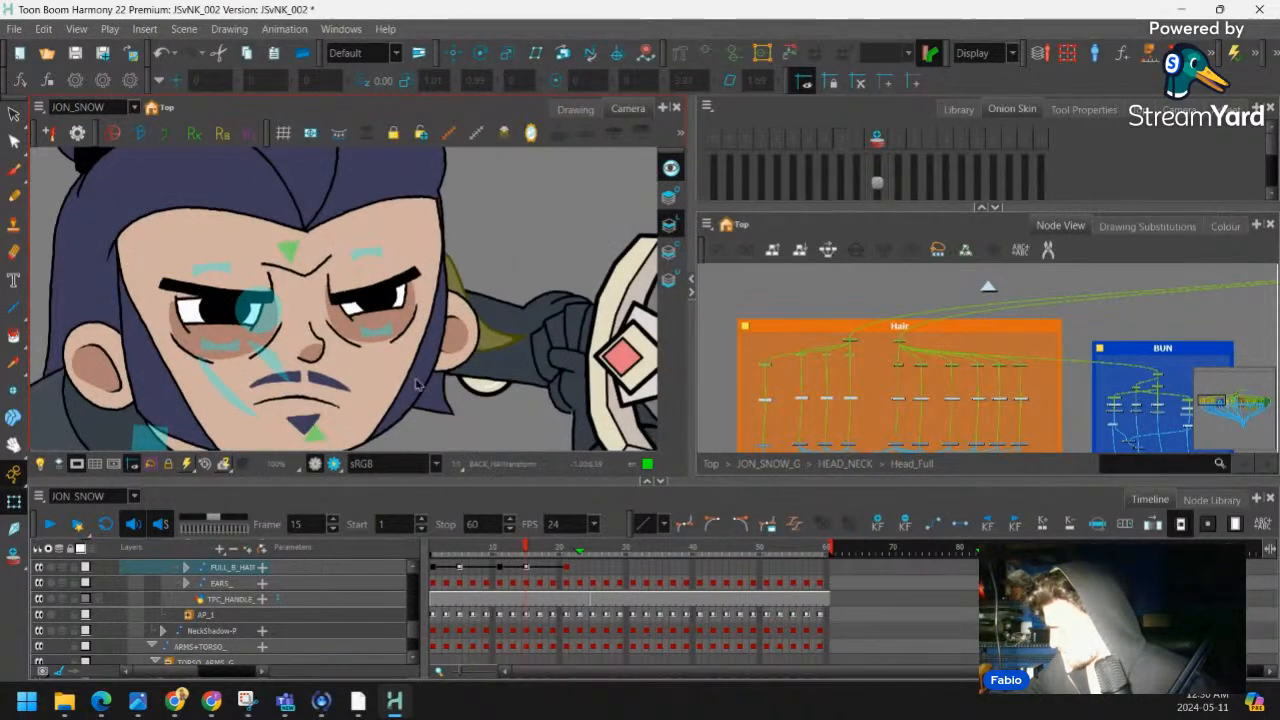
{"action": "left_click", "coordinate": [434, 400]}
{"action": "key", "text": "shift+F11"}
{"action": "left_click_drag", "start_coordinate": [462, 405], "coordinate": [470, 406]}
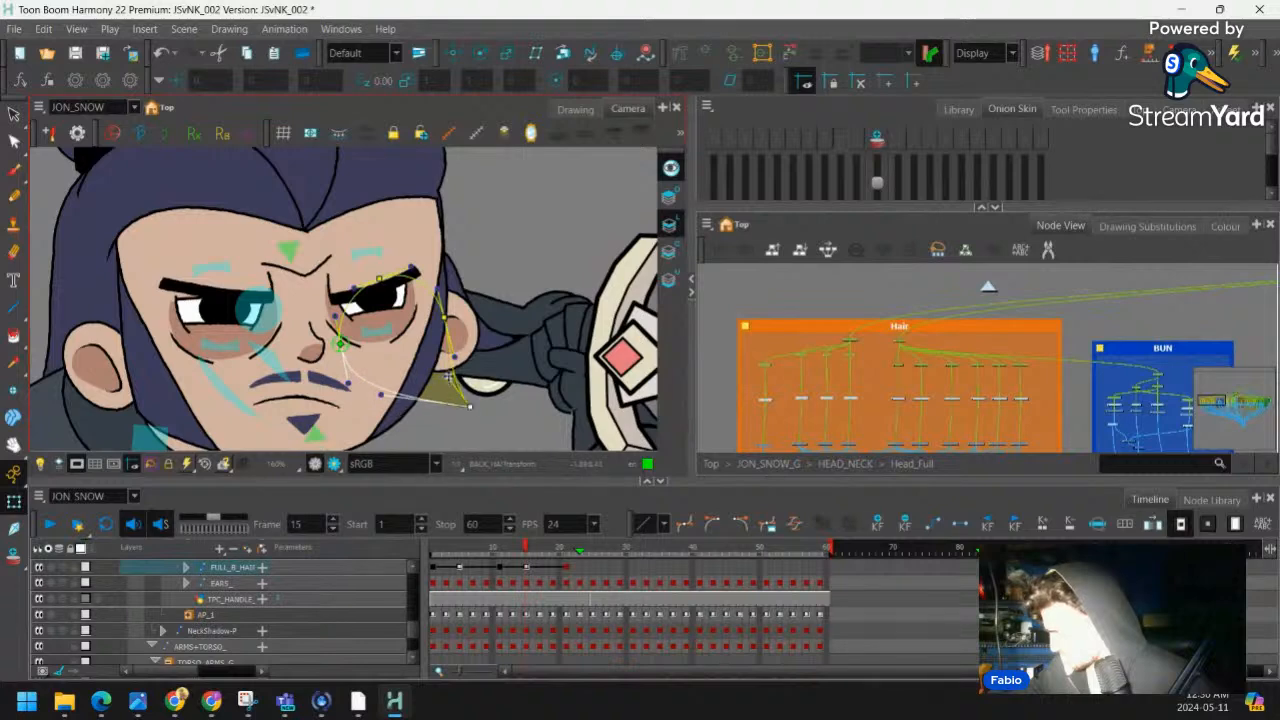
{"action": "key", "text": "shift+c"}
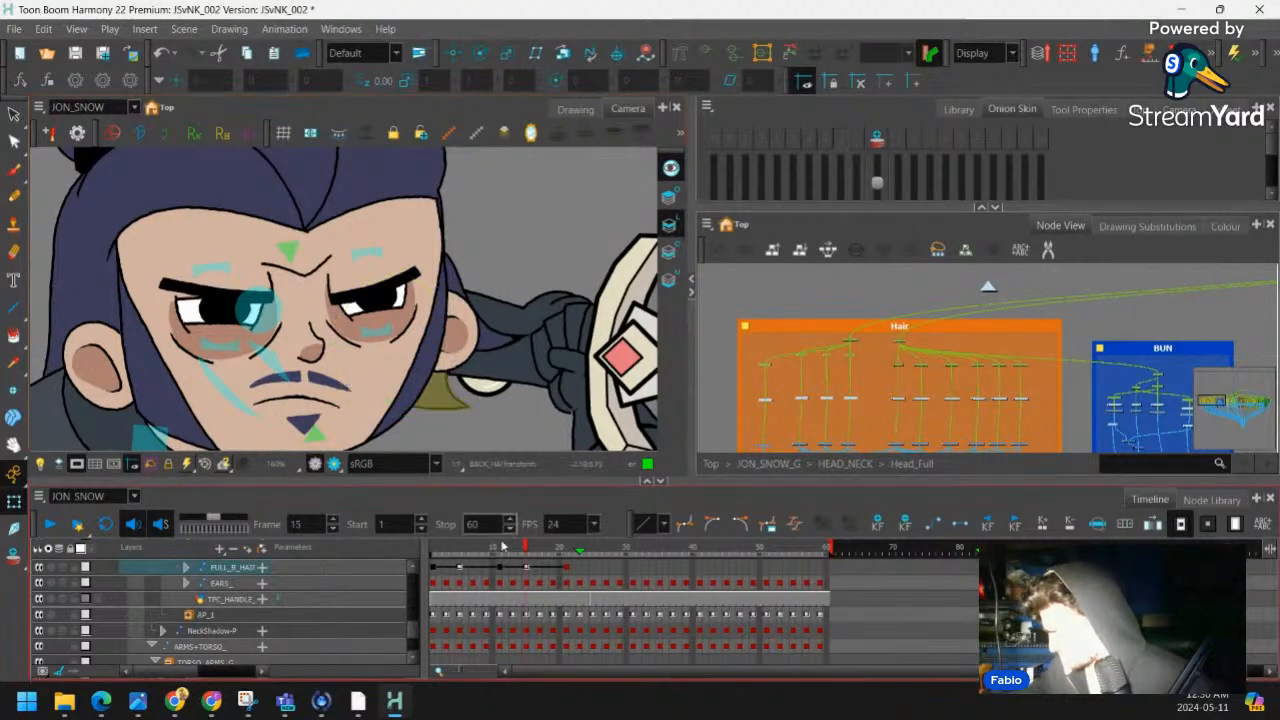
Compare the back hair shapes at frames 5, 7 and 9, zooming in on the strands beside the face
{"action": "left_click", "coordinate": [487, 568]}
{"action": "key", "text": "1"}
{"action": "key", "text": "1"}
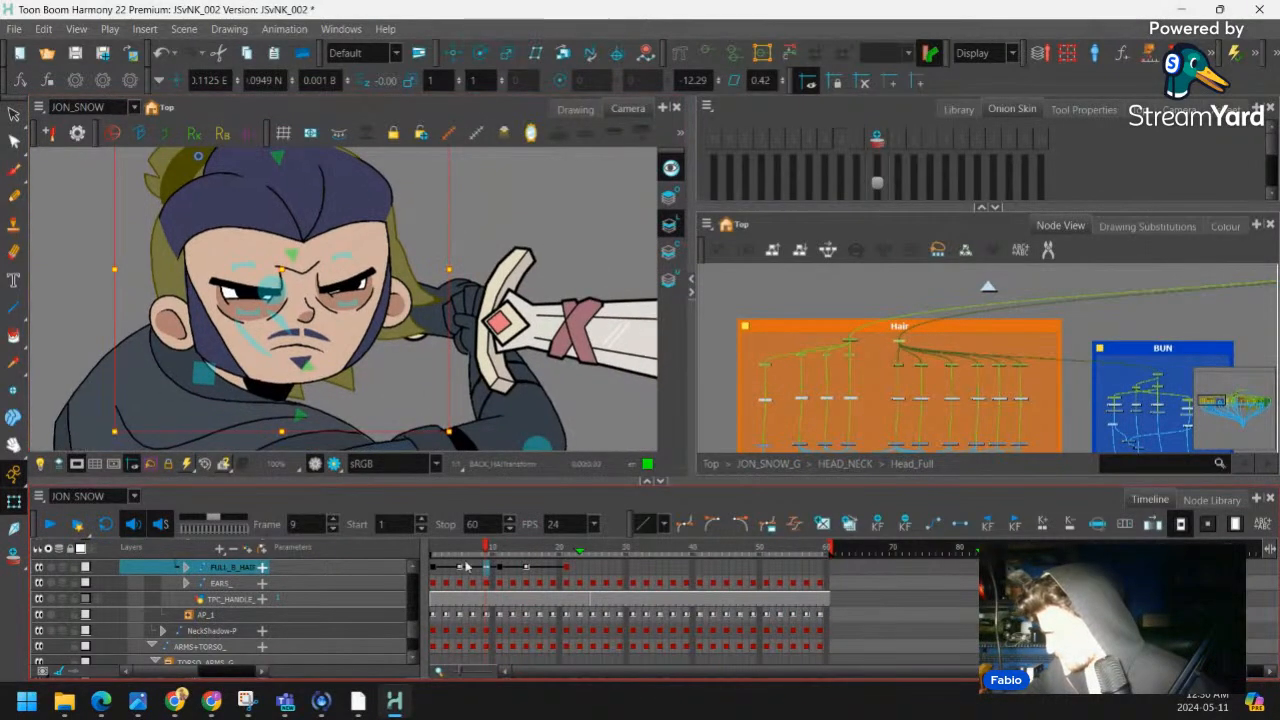
{"action": "left_click", "coordinate": [459, 567]}
{"action": "left_click", "coordinate": [473, 555]}
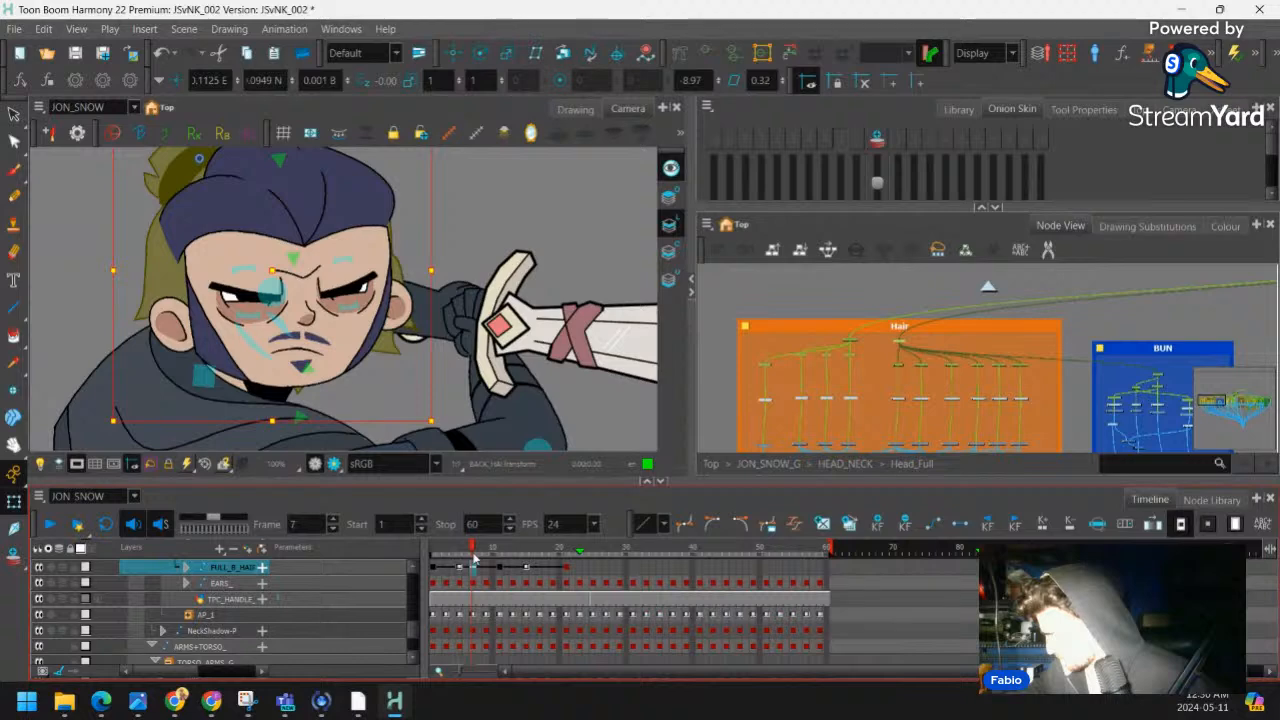
{"action": "left_click", "coordinate": [460, 561]}
{"action": "left_click", "coordinate": [473, 561]}
{"action": "key", "text": "space"}
{"action": "mouse_move", "coordinate": [420, 348]}
{"action": "left_mouse_down"}
{"action": "mouse_move", "coordinate": [397, 336]}
{"action": "mouse_move", "coordinate": [425, 344]}
{"action": "left_mouse_up"}
{"action": "key", "text": "2"}
{"action": "key", "text": "space"}
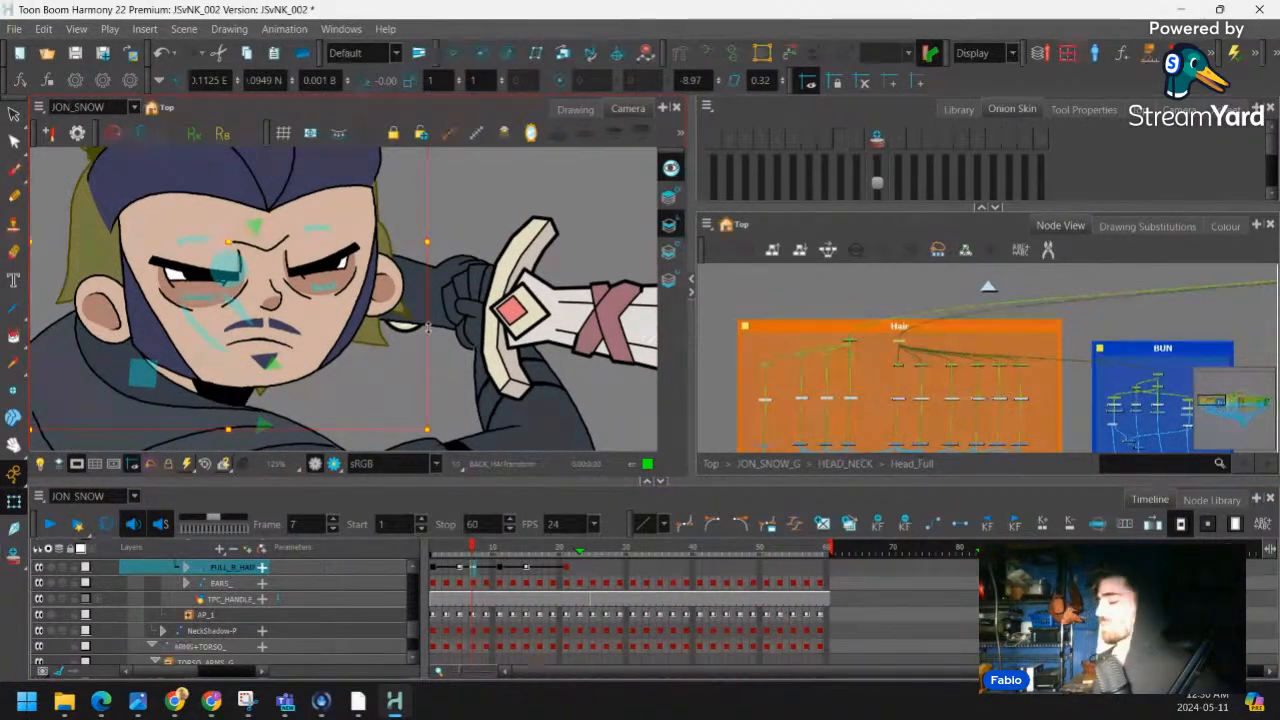
Compare the back hair poses at frames 1 and 11, scrubbing through frames 5 to 8 to examine the transition
{"action": "left_click", "coordinate": [460, 547]}
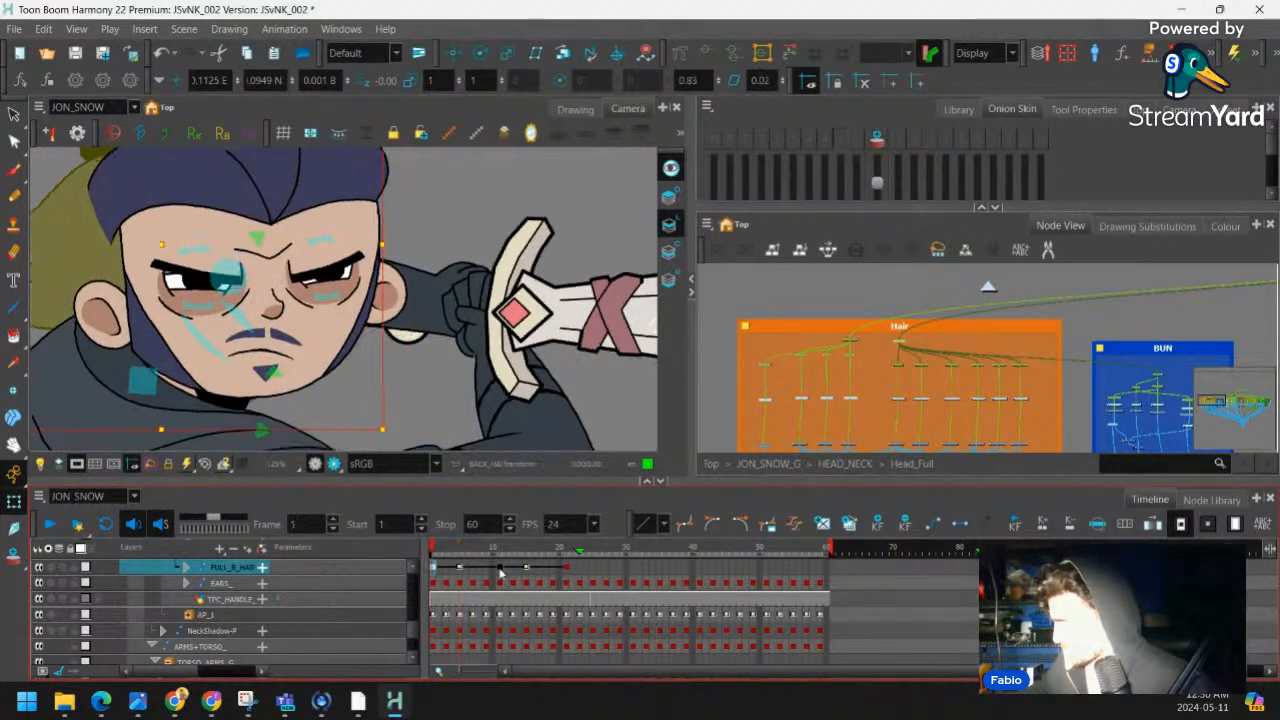
{"action": "left_click", "coordinate": [497, 565]}
{"action": "mouse_move", "coordinate": [439, 555]}
{"action": "left_mouse_down"}
{"action": "mouse_move", "coordinate": [501, 555]}
{"action": "mouse_move", "coordinate": [461, 550]}
{"action": "left_mouse_up"}
{"action": "left_click", "coordinate": [432, 567]}
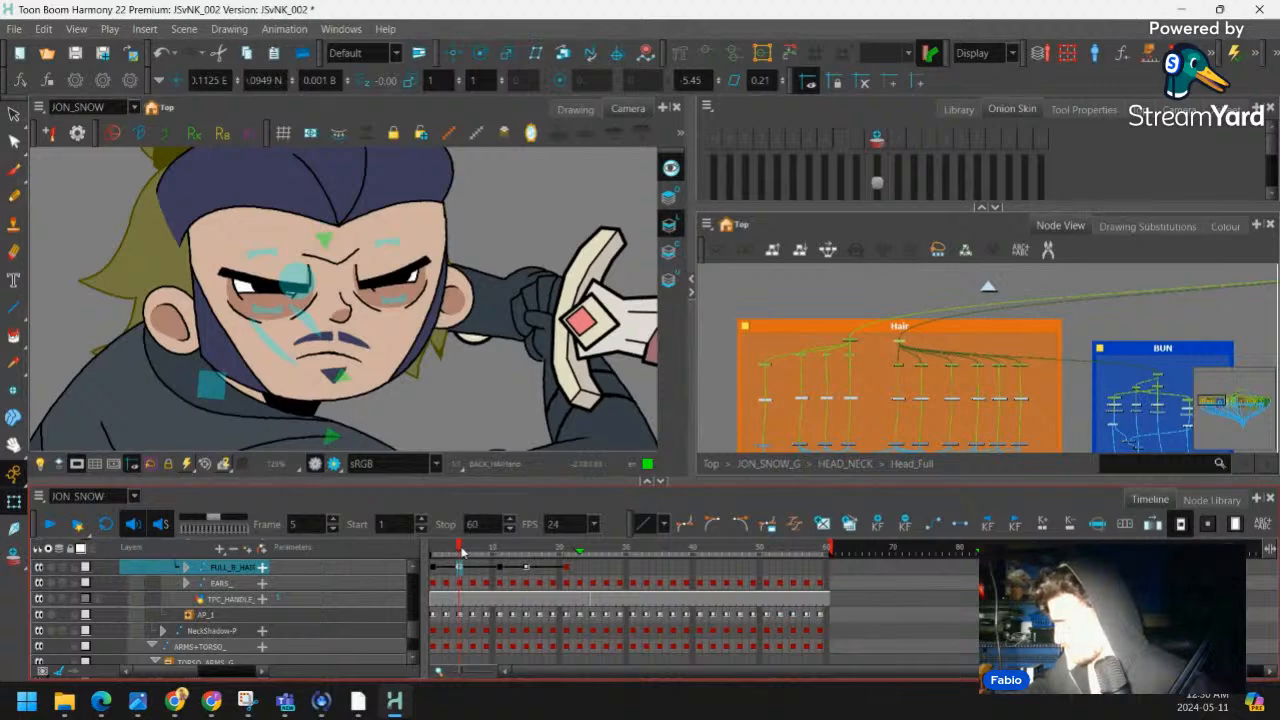
{"action": "left_click_drag", "start_coordinate": [463, 553], "coordinate": [476, 557]}
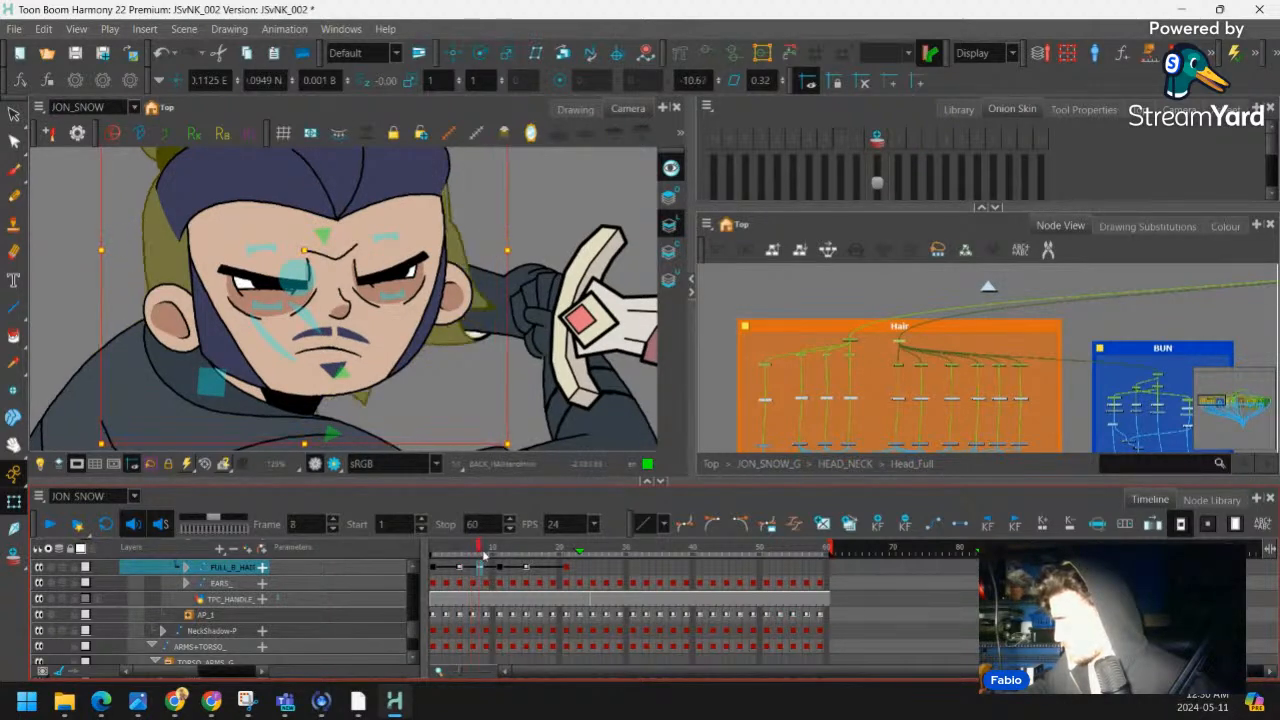
At frame 6, pull the tip of the hair strand beside the screen-right jaw down and inward and bend its edges
{"action": "left_click", "coordinate": [487, 567]}
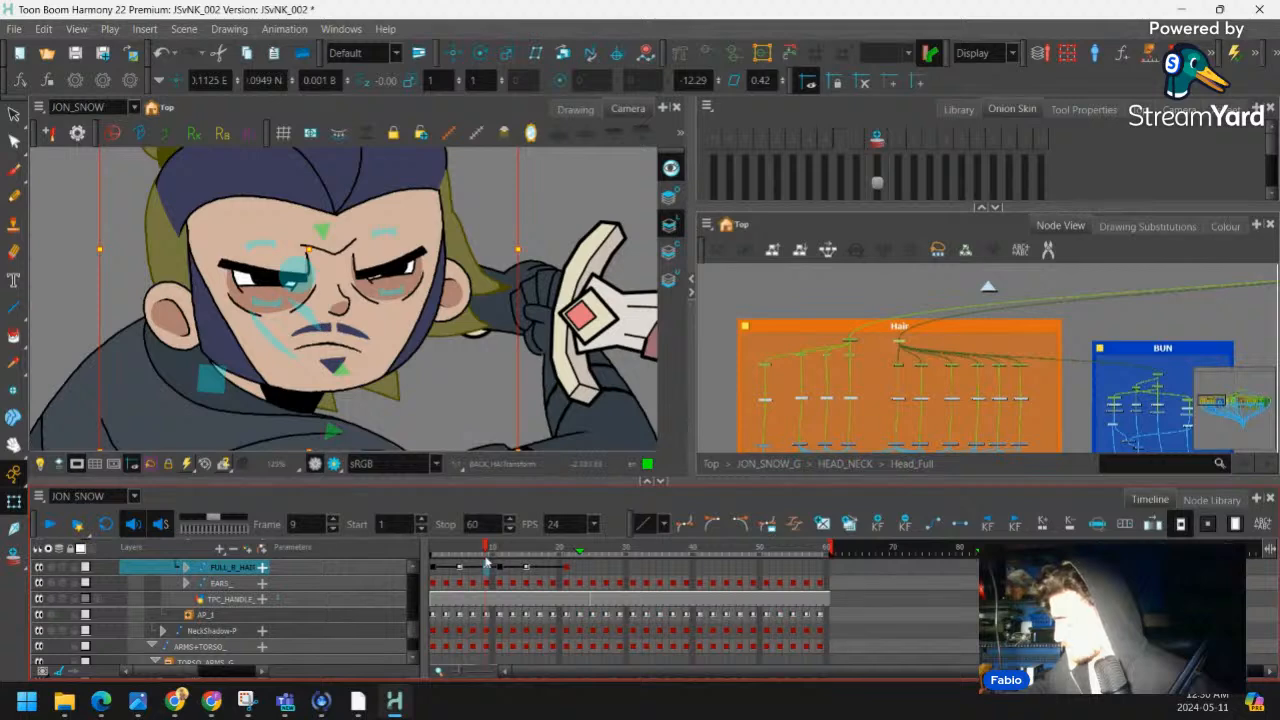
{"action": "left_click", "coordinate": [476, 566]}
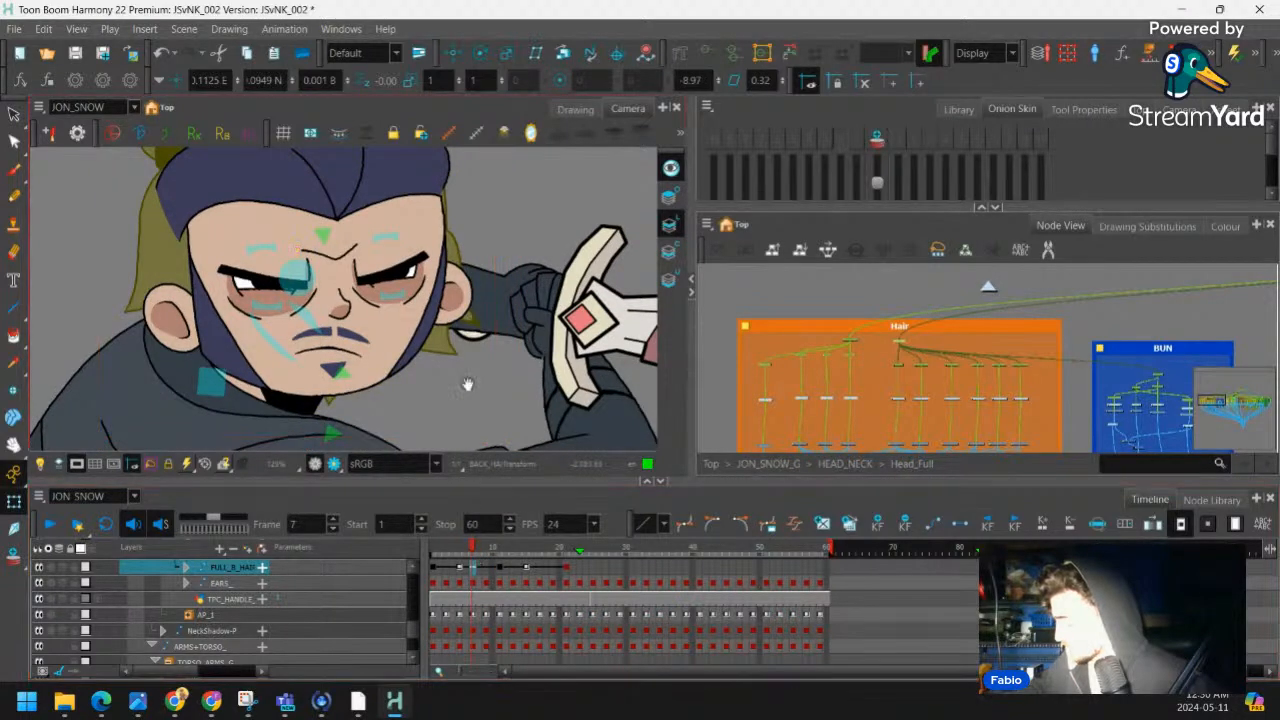
{"action": "left_click_drag", "start_coordinate": [466, 386], "coordinate": [412, 390]}
{"action": "key", "text": "2"}
{"action": "left_click", "coordinate": [459, 549]}
{"action": "left_click", "coordinate": [466, 549]}
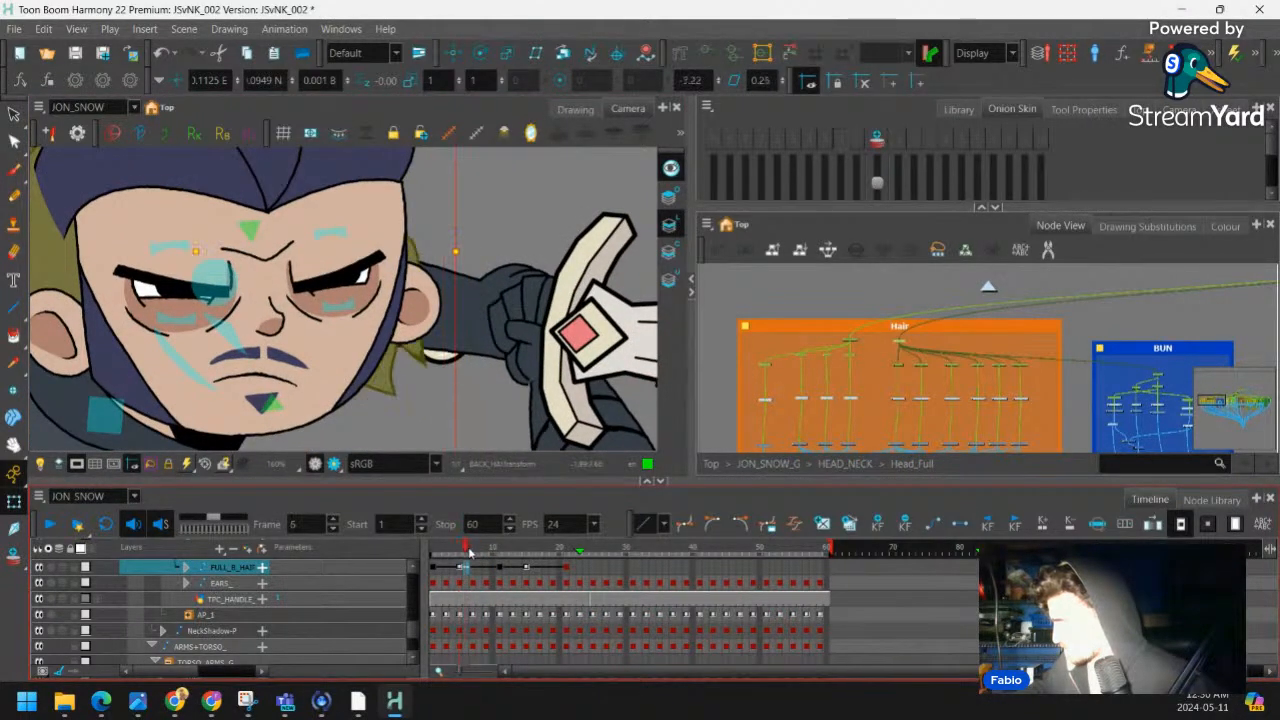
{"action": "left_click", "coordinate": [385, 386]}
{"action": "key", "text": "2"}
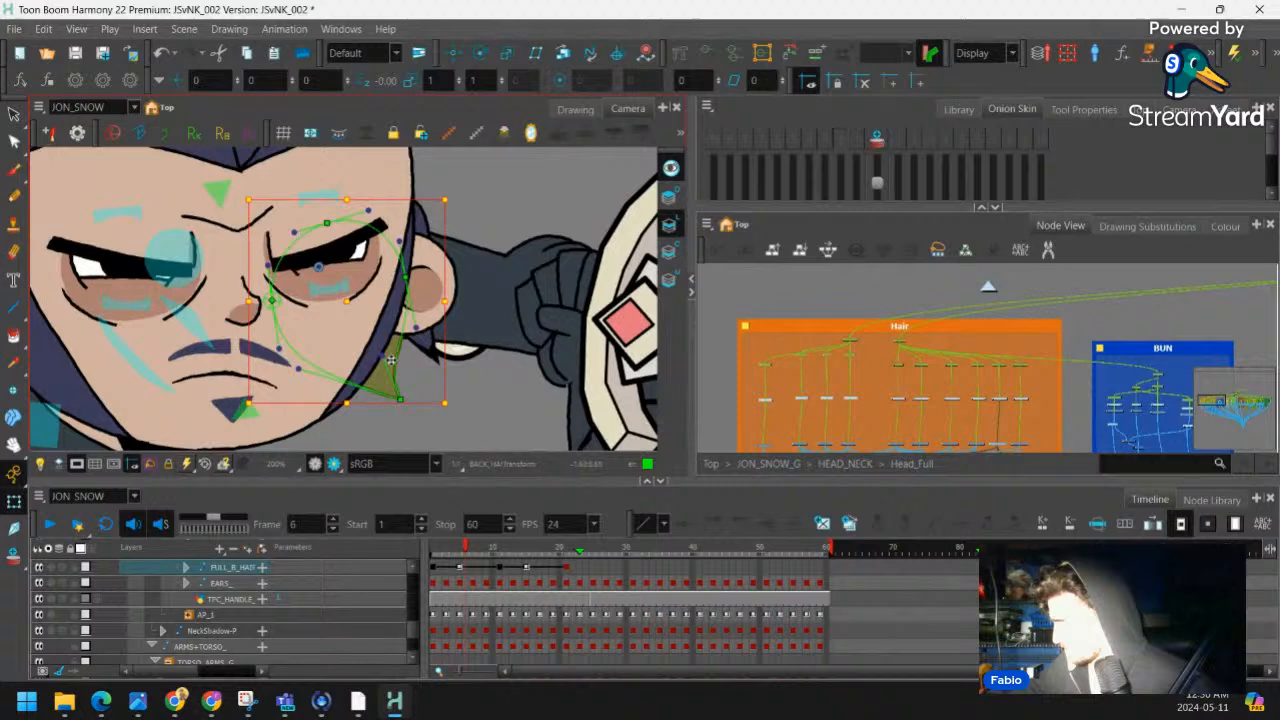
{"action": "mouse_move", "coordinate": [400, 399]}
{"action": "left_mouse_down"}
{"action": "mouse_move", "coordinate": [365, 420]}
{"action": "mouse_move", "coordinate": [400, 383]}
{"action": "left_mouse_up"}
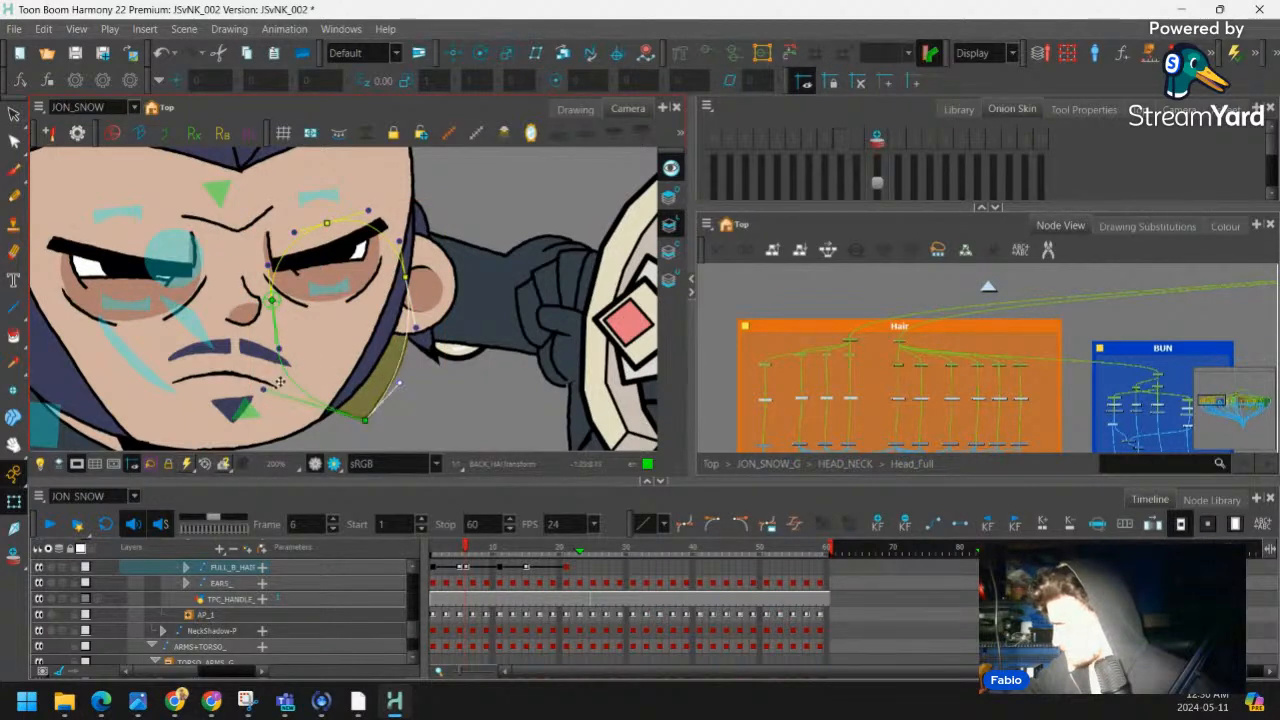
At frame 6, pull the tip of the strand below the screen-right ear down and inward and adjust its edge curves
{"action": "left_click", "coordinate": [444, 346]}
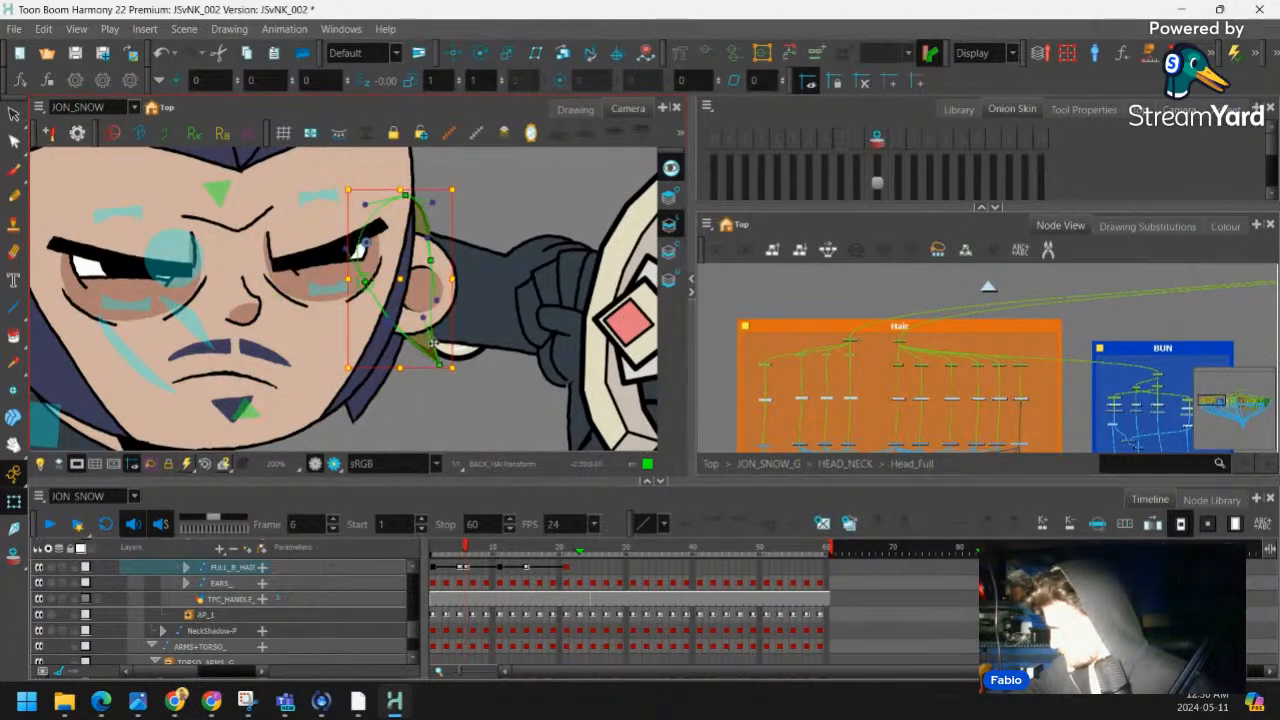
{"action": "left_click_drag", "start_coordinate": [439, 364], "coordinate": [417, 385]}
{"action": "mouse_move", "coordinate": [401, 338]}
{"action": "left_mouse_down"}
{"action": "mouse_move", "coordinate": [433, 345]}
{"action": "mouse_move", "coordinate": [411, 331]}
{"action": "left_mouse_up"}
{"action": "left_click_drag", "start_coordinate": [418, 384], "coordinate": [412, 384]}
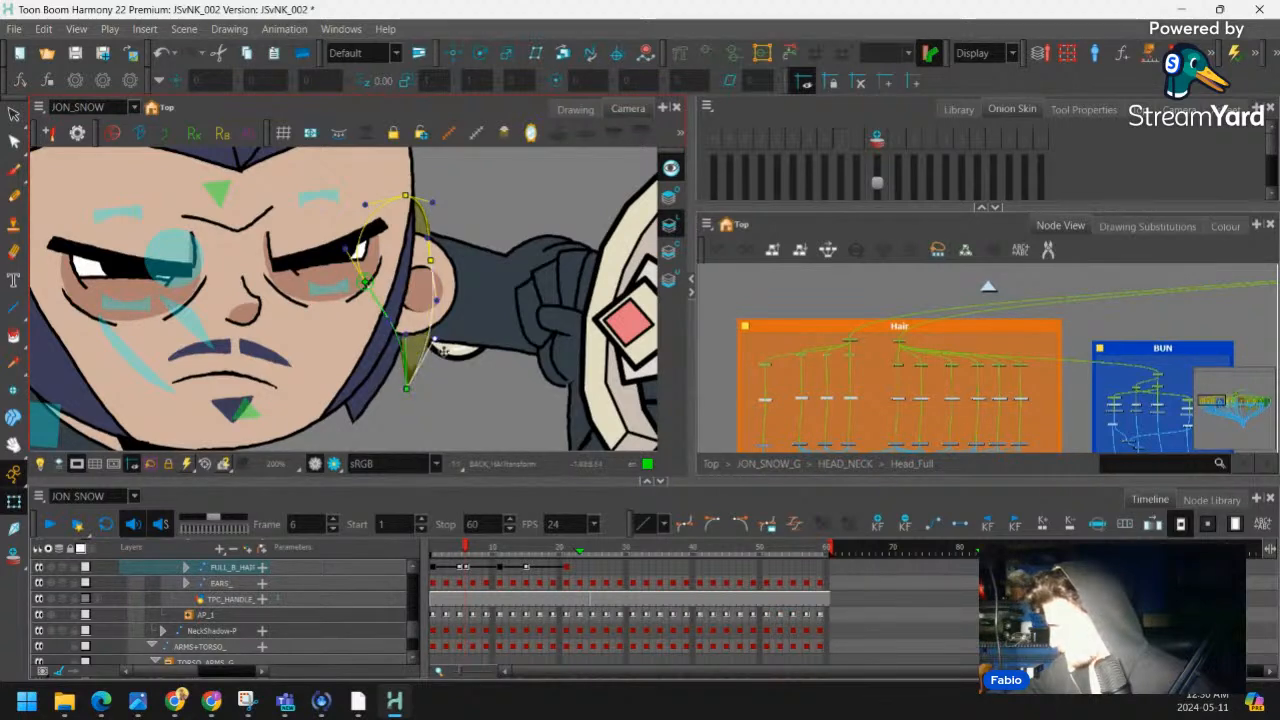
{"action": "key", "text": "shift+c"}
{"action": "key", "text": "1"}
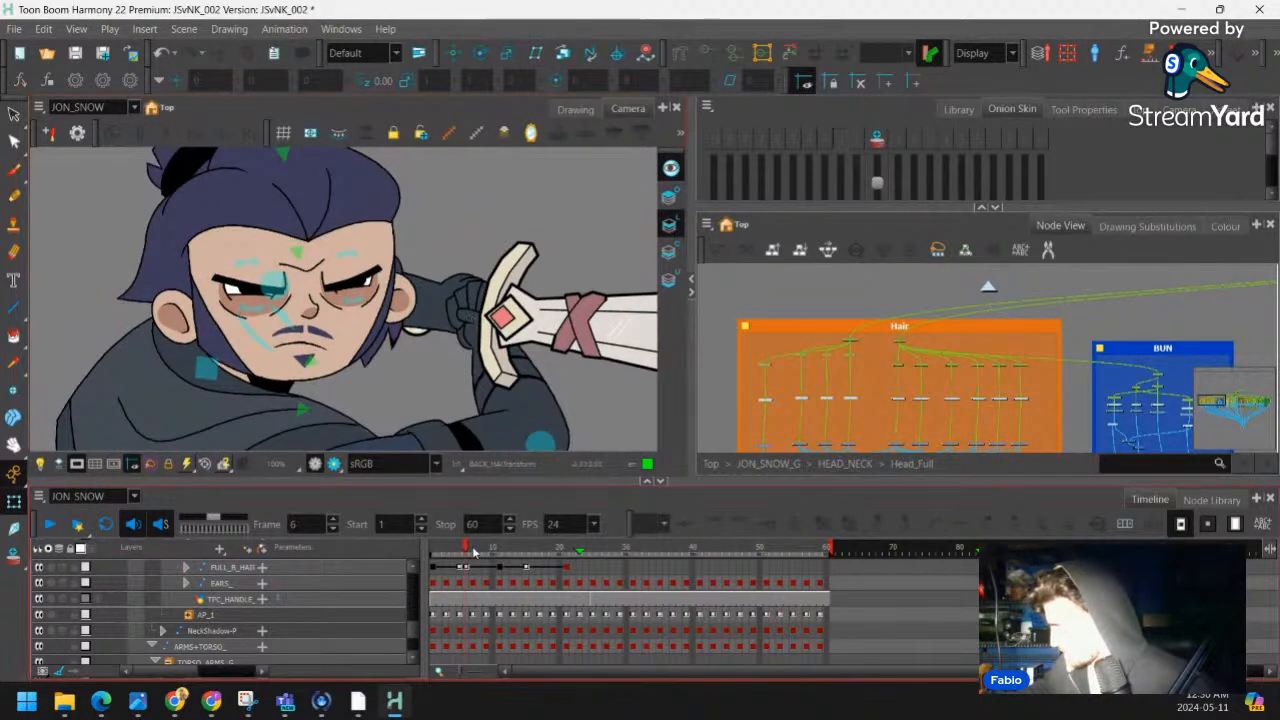
Move the back hair keyframe from frame 6 to frame 7
{"action": "left_click", "coordinate": [472, 550]}
{"action": "left_click_drag", "start_coordinate": [466, 567], "coordinate": [522, 550]}
At frame 15, lower the tip of the strand beside the screen-right jaw and reshape its edges
{"action": "scroll", "coordinate": [394, 332], "scroll_direction": "up", "scroll_amount": 1}
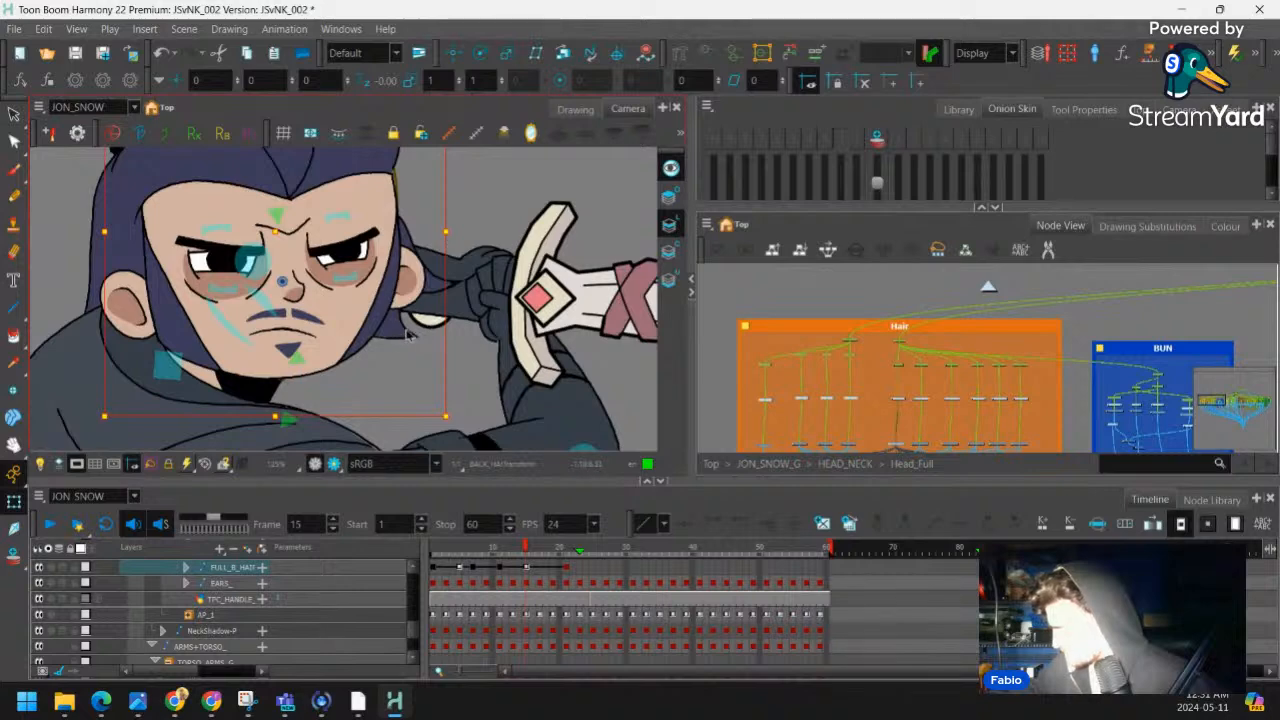
{"action": "key", "text": "shift+F11"}
{"action": "left_click_drag", "start_coordinate": [274, 389], "coordinate": [308, 396]}
{"action": "left_click_drag", "start_coordinate": [296, 349], "coordinate": [270, 374]}
{"action": "left_click_drag", "start_coordinate": [353, 349], "coordinate": [292, 380]}
{"action": "key", "text": "shift+c"}
{"action": "scroll", "coordinate": [364, 378], "scroll_direction": "down", "scroll_amount": 3}
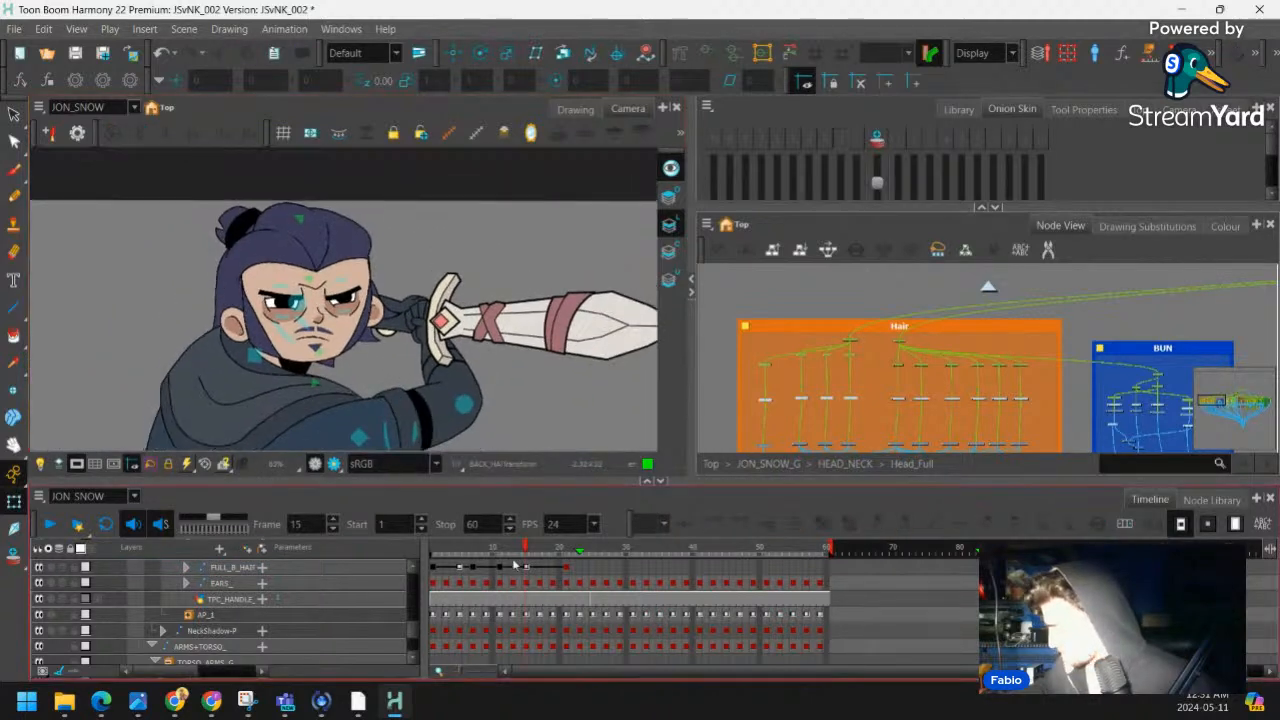
At frame 17, pull the tip of the large screen-left hair strand down and inward and bow its outer edge outward
{"action": "left_click_drag", "start_coordinate": [515, 554], "coordinate": [538, 566]}
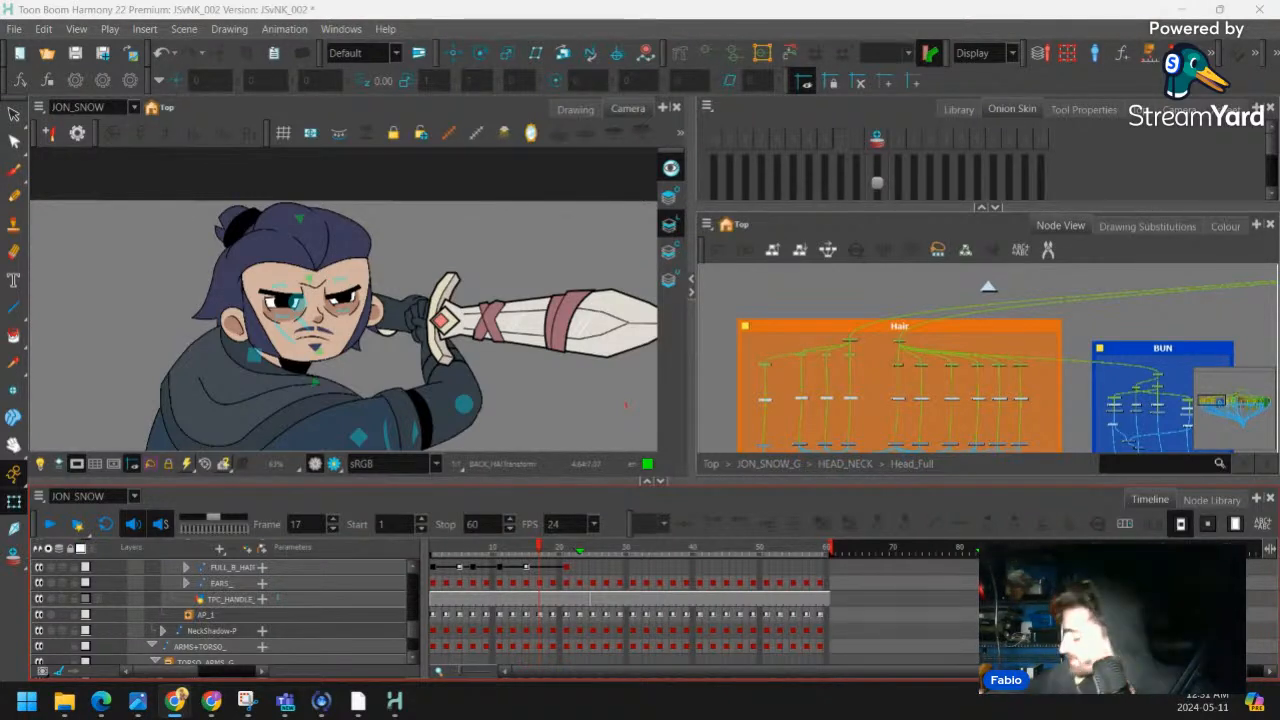
{"action": "mouse_move", "coordinate": [545, 553]}
{"action": "left_mouse_down"}
{"action": "mouse_move", "coordinate": [440, 561]}
{"action": "mouse_move", "coordinate": [528, 556]}
{"action": "left_mouse_up"}
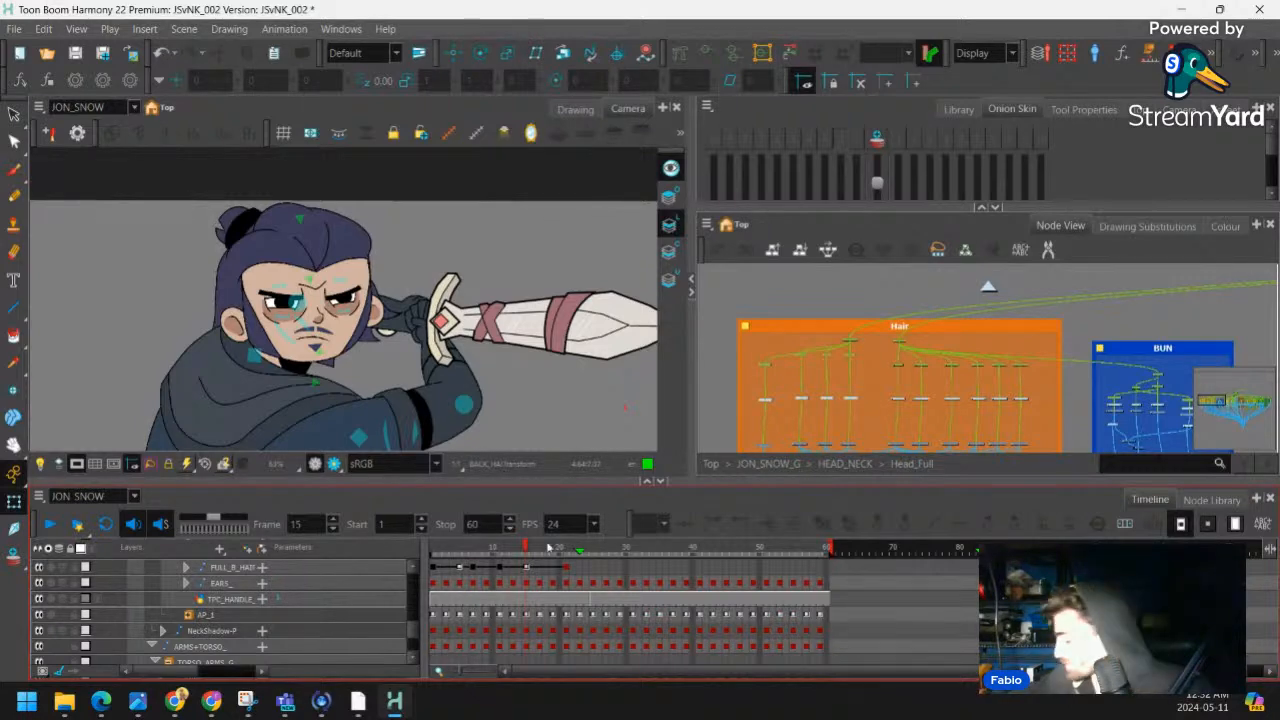
{"action": "left_click_drag", "start_coordinate": [526, 550], "coordinate": [566, 557]}
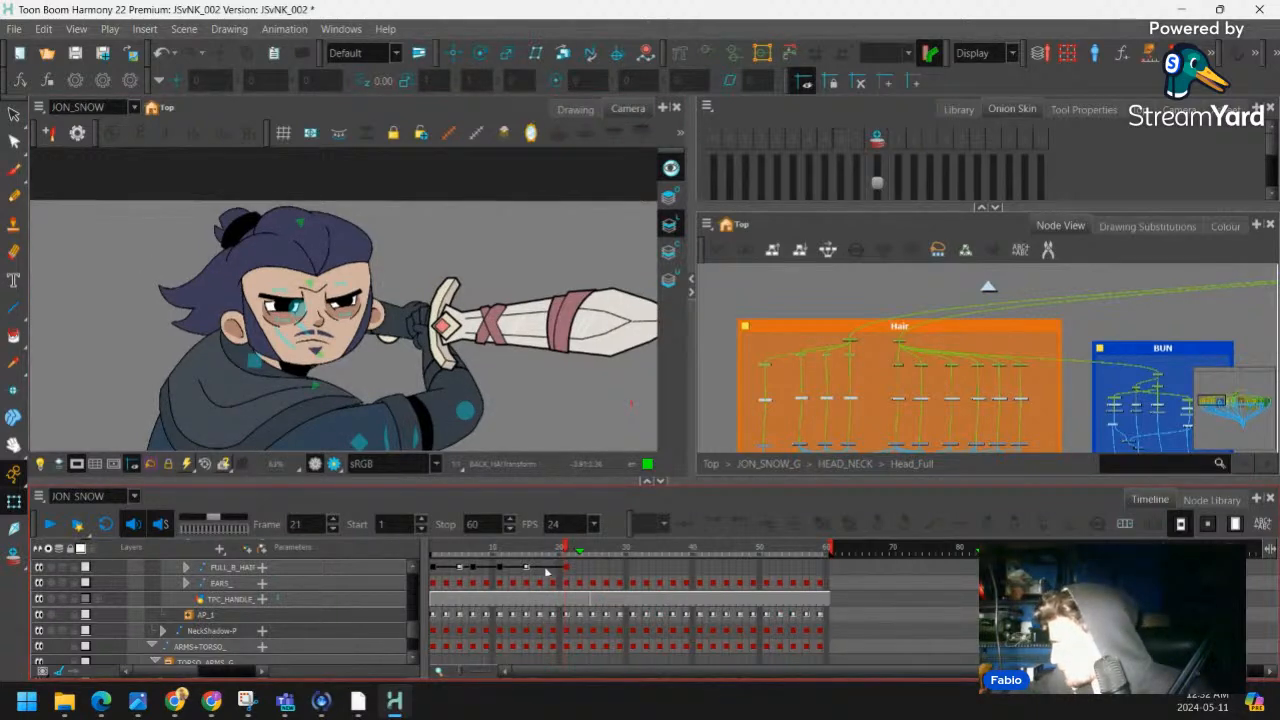
{"action": "left_click", "coordinate": [539, 567]}
{"action": "scroll", "coordinate": [275, 305], "scroll_direction": "up", "scroll_amount": 5}
{"action": "left_click_drag", "start_coordinate": [300, 314], "coordinate": [430, 309]}
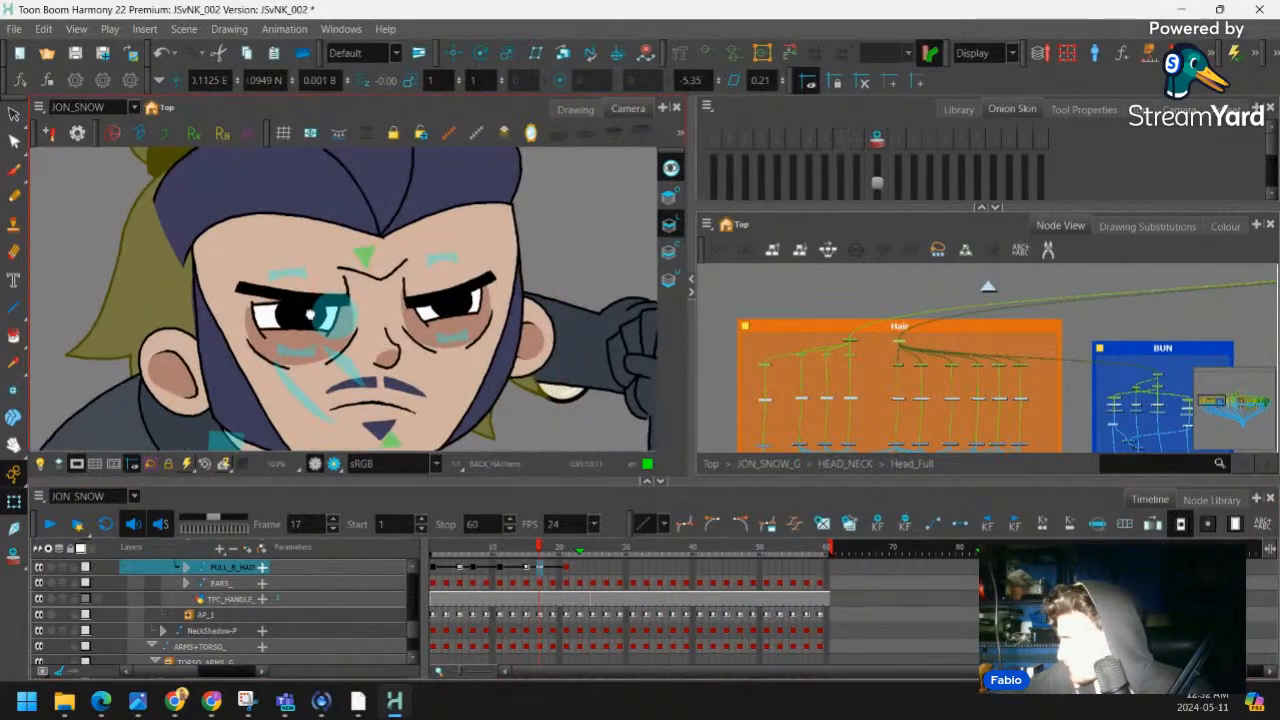
{"action": "scroll", "coordinate": [430, 309], "scroll_direction": "up", "scroll_amount": 1}
{"action": "left_click", "coordinate": [200, 334]}
{"action": "mouse_move", "coordinate": [133, 362]}
{"action": "left_mouse_down"}
{"action": "mouse_move", "coordinate": [161, 358]}
{"action": "mouse_move", "coordinate": [149, 371]}
{"action": "left_mouse_up"}
{"action": "left_click_drag", "start_coordinate": [205, 323], "coordinate": [165, 309]}
{"action": "left_click_drag", "start_coordinate": [232, 387], "coordinate": [186, 321]}
{"action": "left_click_drag", "start_coordinate": [149, 371], "coordinate": [168, 383]}
{"action": "left_click_drag", "start_coordinate": [184, 320], "coordinate": [151, 308]}
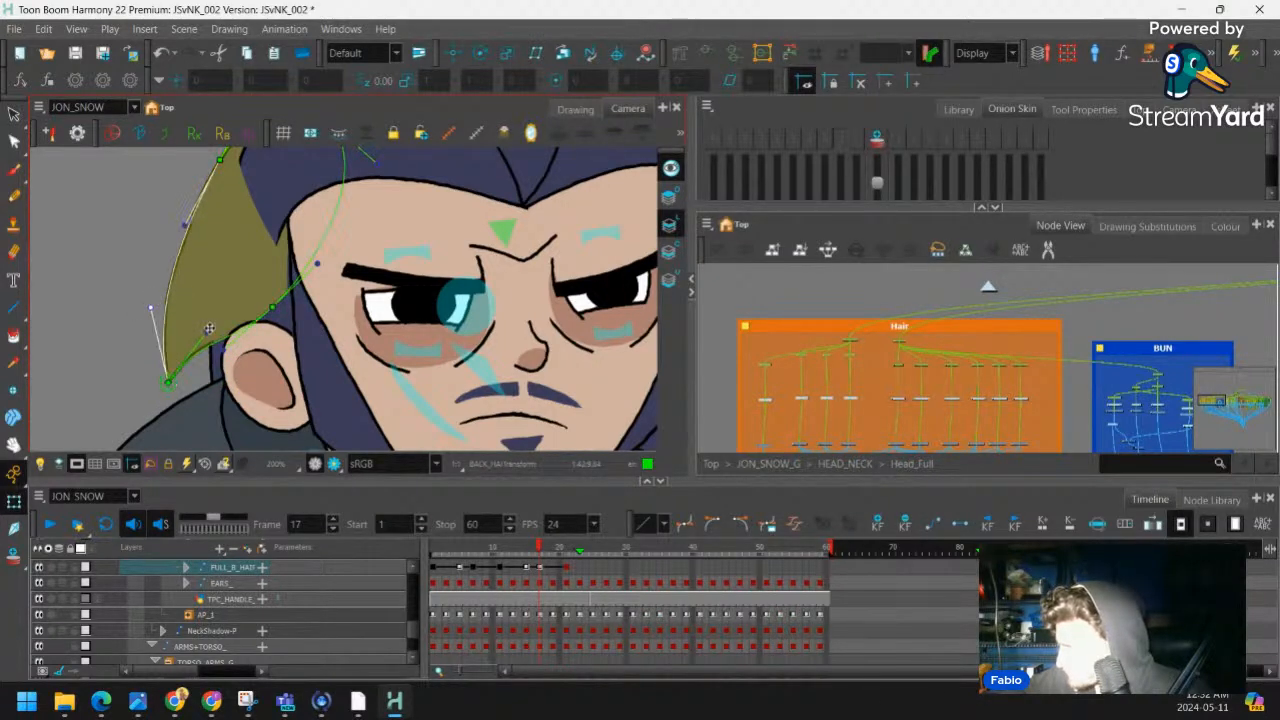
At frame 17, pull the tip of the strand behind the screen-left ear toward the face and curve its outer edge outward
{"action": "left_click", "coordinate": [215, 368]}
{"action": "left_click_drag", "start_coordinate": [243, 420], "coordinate": [197, 348]}
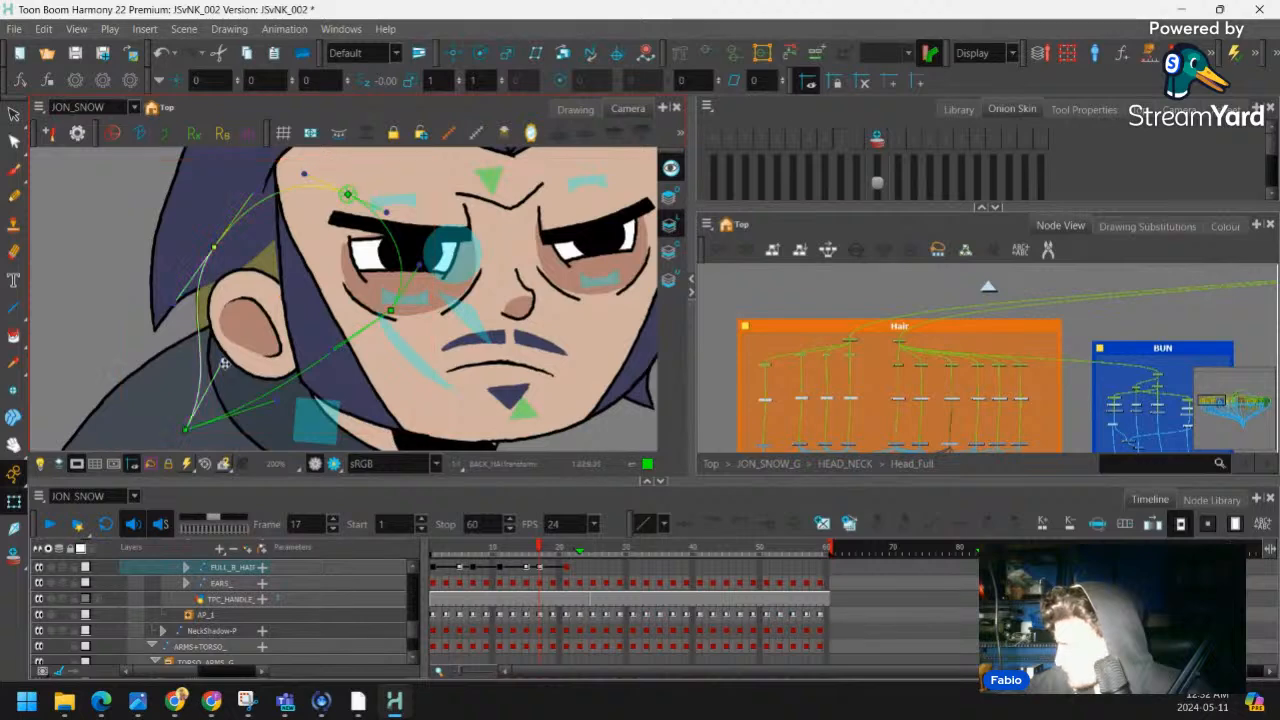
{"action": "left_click_drag", "start_coordinate": [185, 430], "coordinate": [220, 432]}
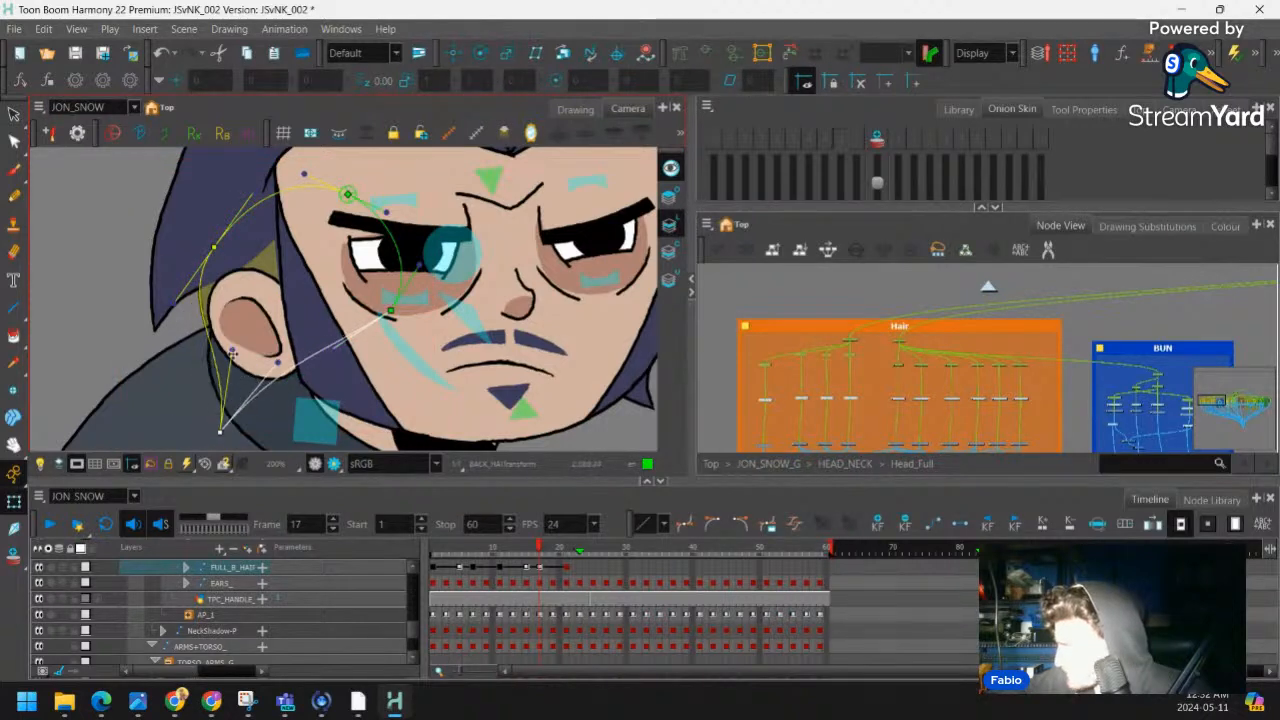
{"action": "left_click_drag", "start_coordinate": [231, 353], "coordinate": [189, 360]}
{"action": "key", "text": "shift+c"}
{"action": "key", "text": "1"}
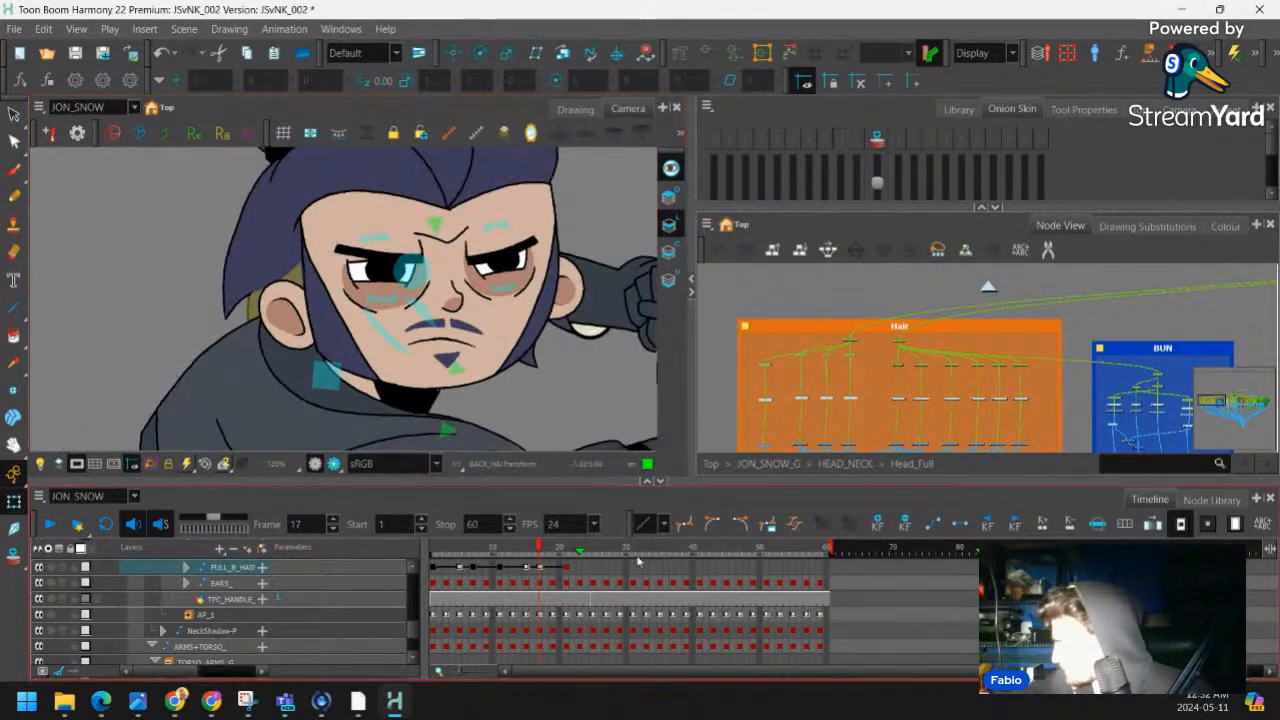
Scrub the back hair swing up to frame 21 and play the animation from frame 1 to check its timing
{"action": "left_click", "coordinate": [458, 567]}
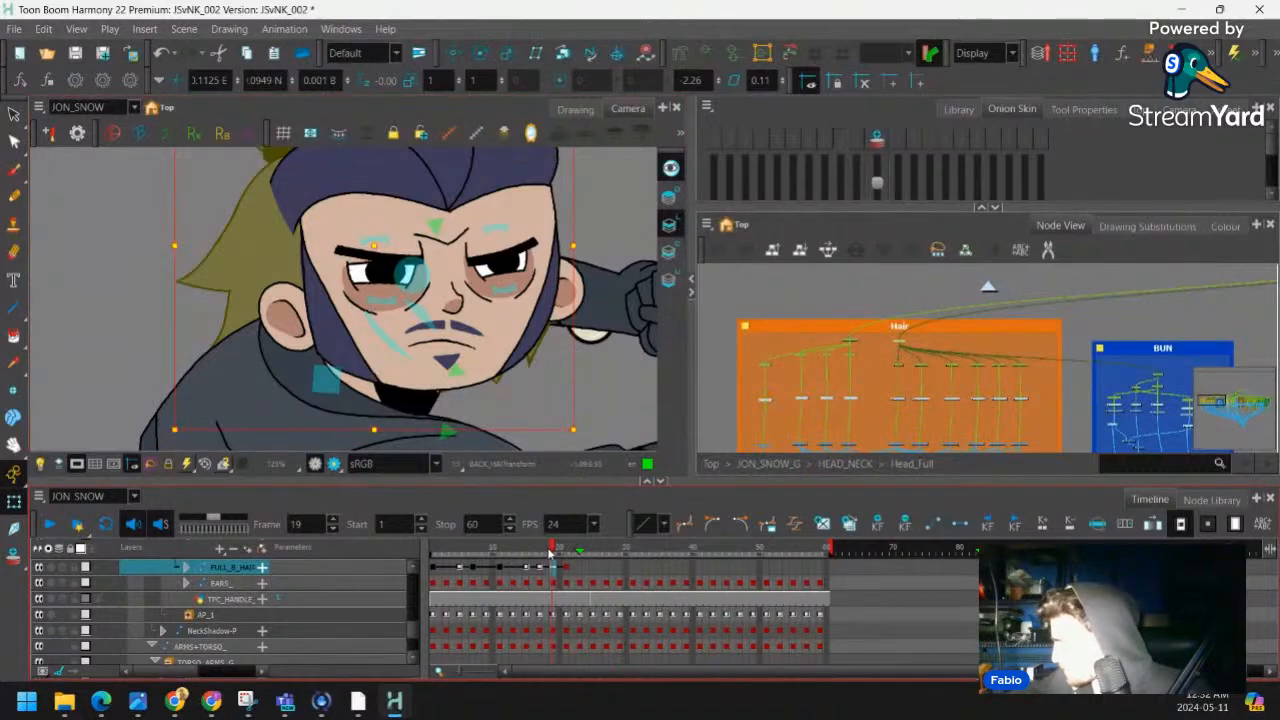
{"action": "mouse_move", "coordinate": [481, 565]}
{"action": "left_mouse_down"}
{"action": "mouse_move", "coordinate": [581, 550]}
{"action": "mouse_move", "coordinate": [428, 568]}
{"action": "mouse_move", "coordinate": [566, 565]}
{"action": "left_mouse_up"}
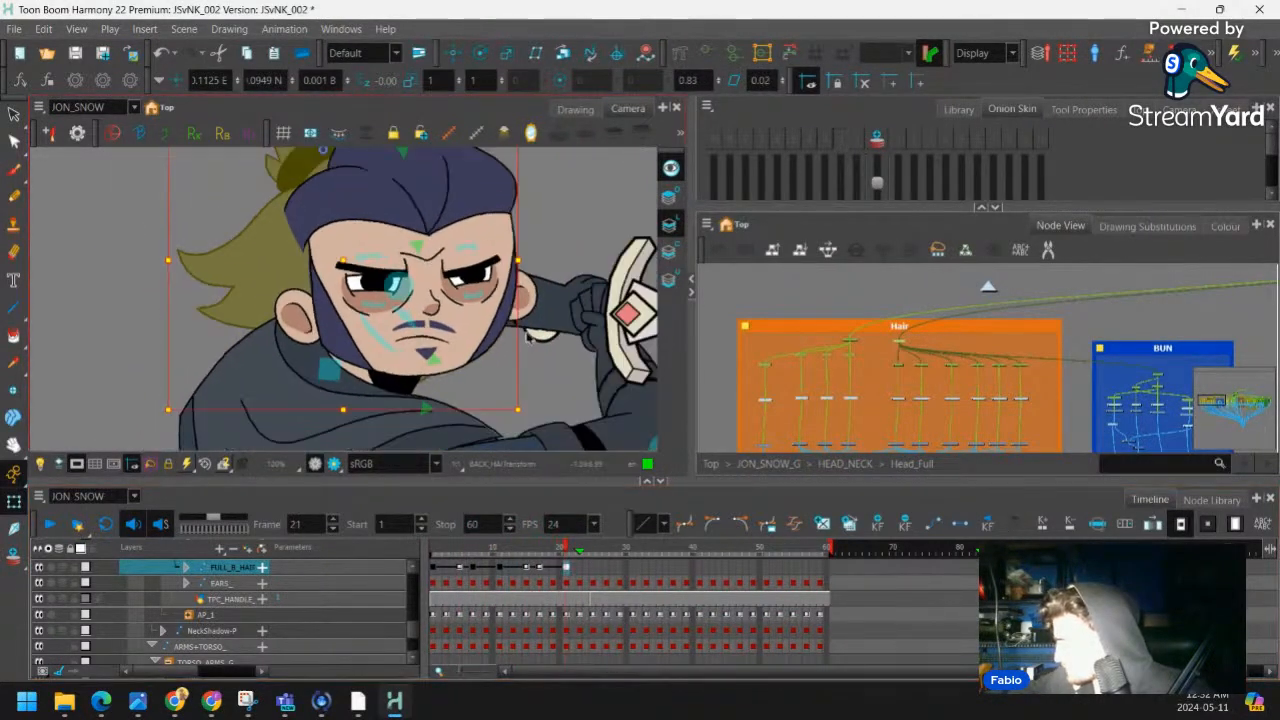
{"action": "key", "text": "1"}
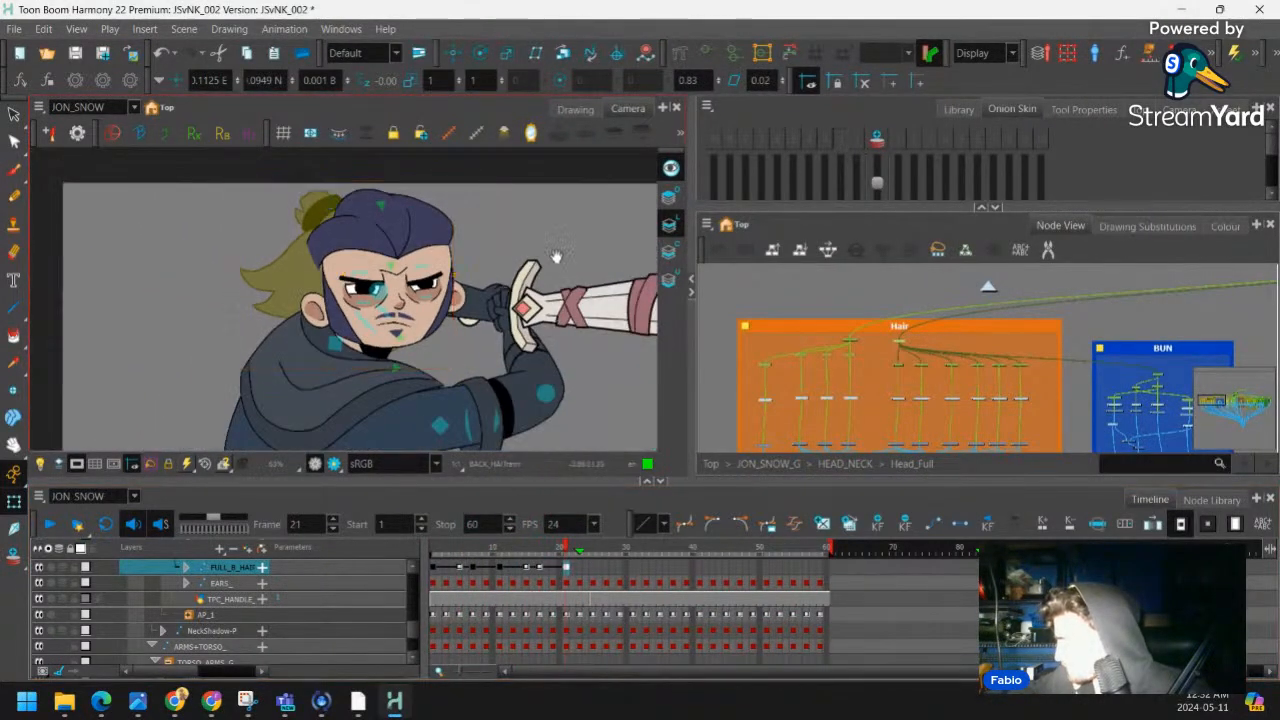
{"action": "left_click_drag", "start_coordinate": [556, 256], "coordinate": [531, 302]}
{"action": "left_click", "coordinate": [551, 271]}
{"action": "left_click_drag", "start_coordinate": [563, 549], "coordinate": [434, 551]}
{"action": "key", "text": "Return"}
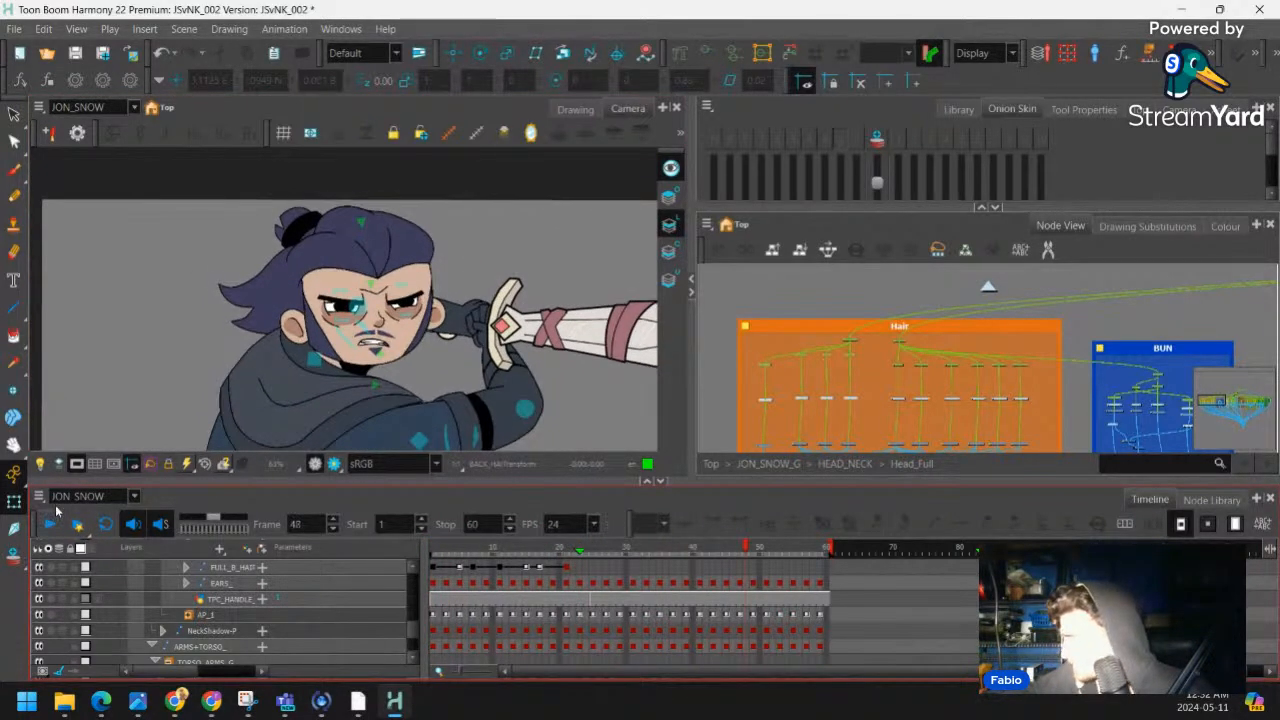
Shift the back hair keyframes at frames 15, 17 and 21 to frames 17, 19 and 23
{"action": "left_click_drag", "start_coordinate": [440, 570], "coordinate": [572, 549]}
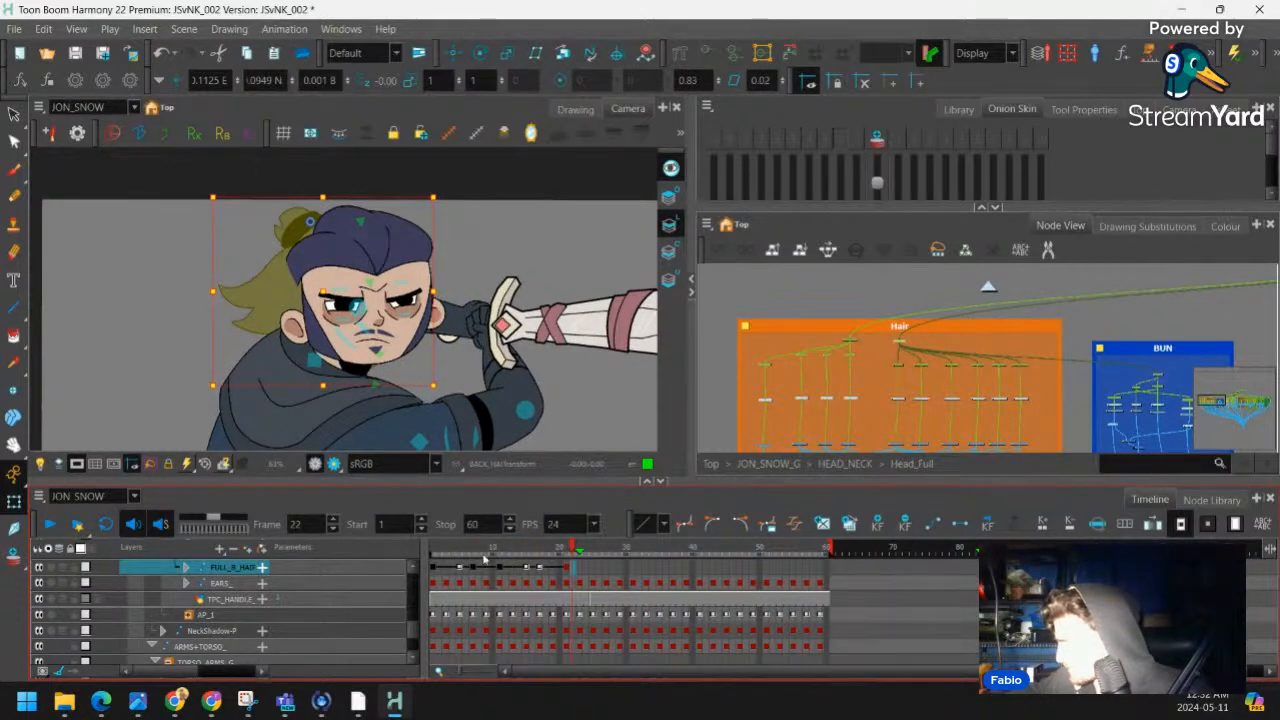
{"action": "left_click_drag", "start_coordinate": [437, 567], "coordinate": [578, 566]}
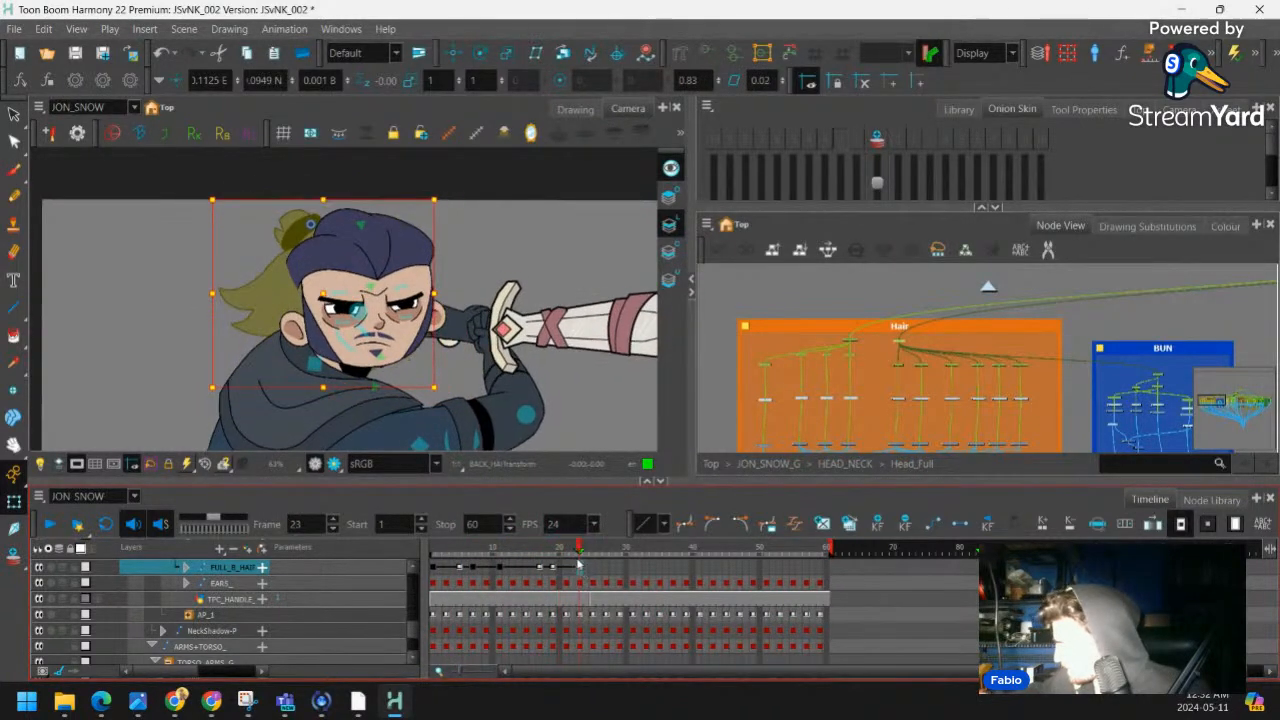
Add red frame marks to the back hair layer at frames 23 and 1
{"action": "right_click", "coordinate": [582, 567]}
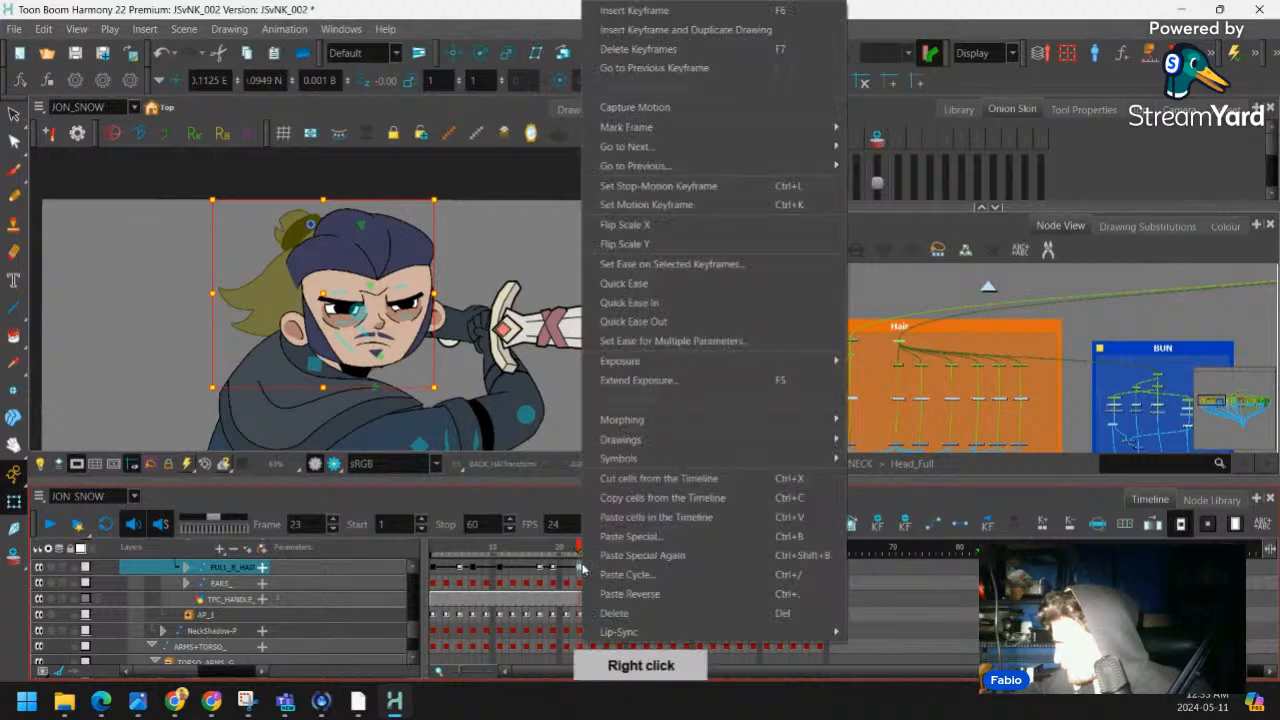
{"action": "left_click", "coordinate": [845, 124]}
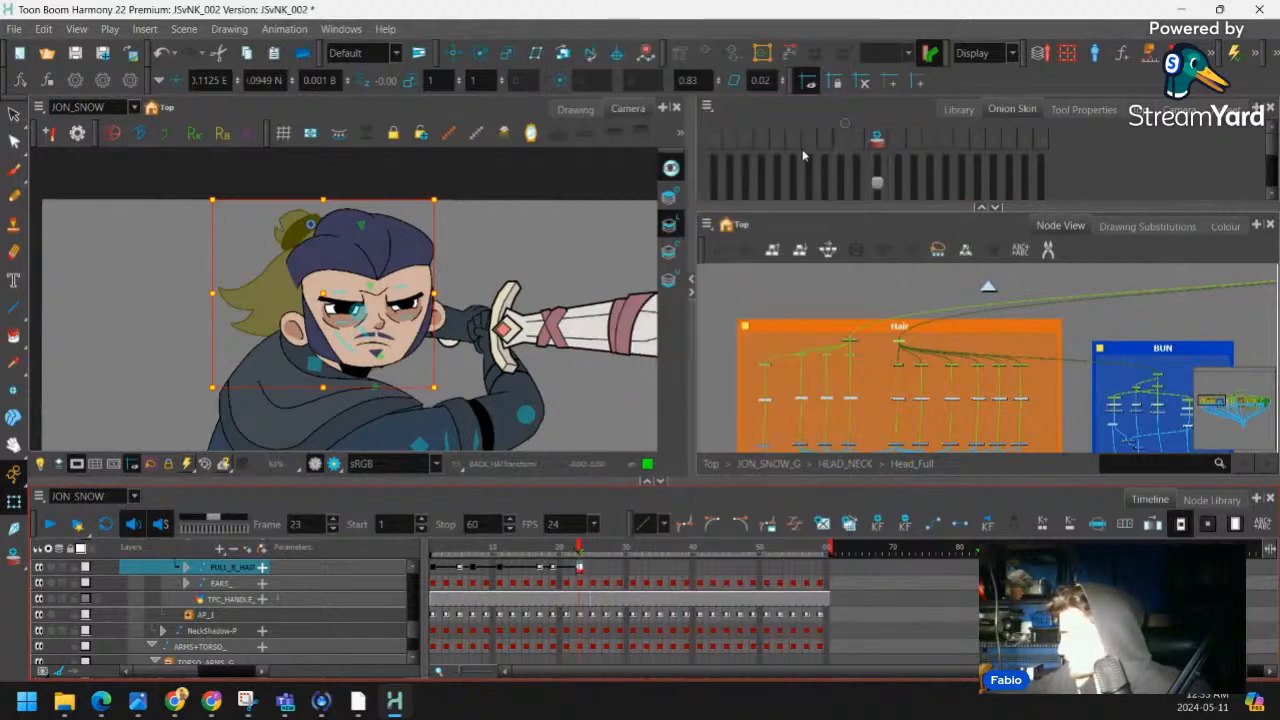
{"action": "left_click", "coordinate": [437, 567]}
{"action": "right_click", "coordinate": [437, 567]}
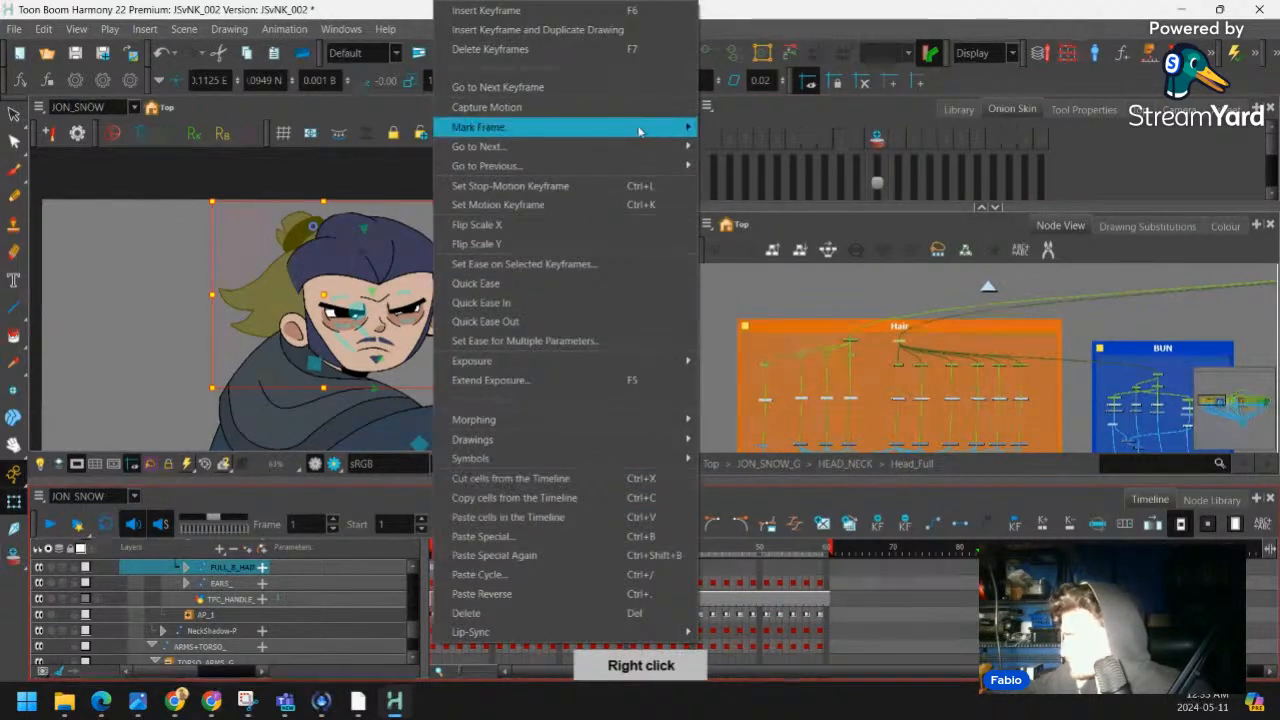
{"action": "mouse_move", "coordinate": [660, 127]}
{"action": "left_click", "coordinate": [735, 127]}
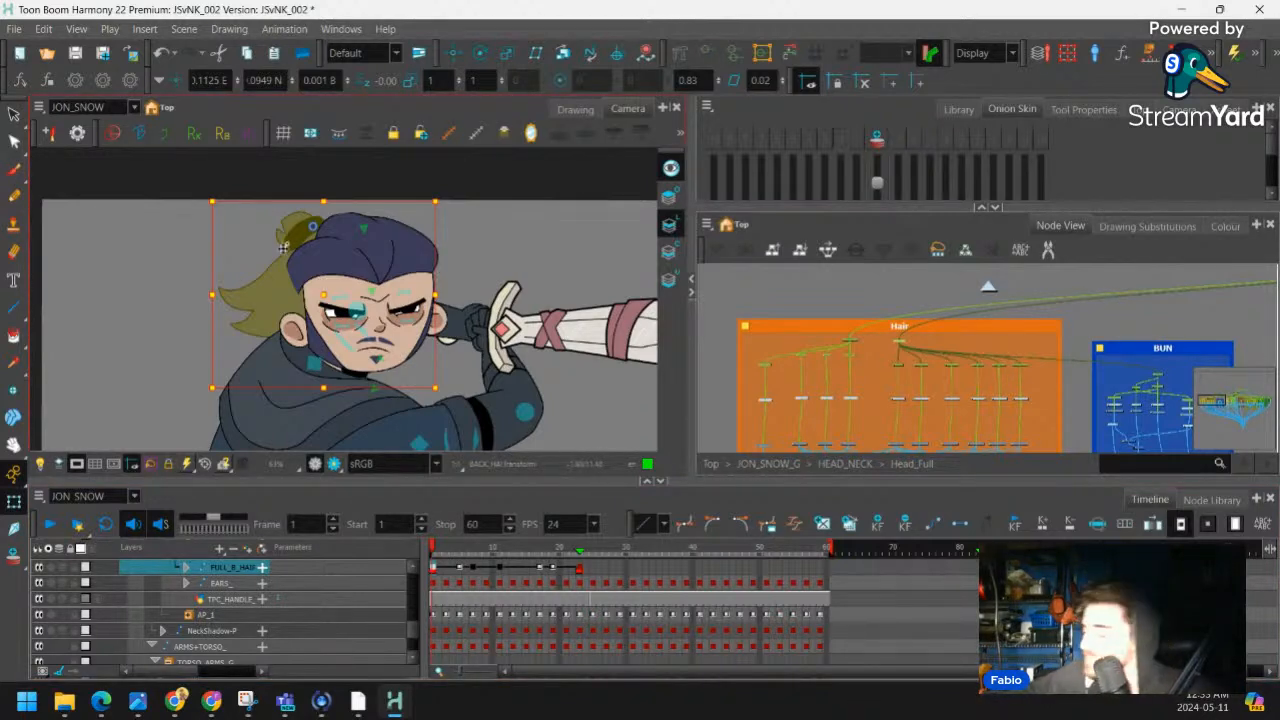
{"action": "left_click", "coordinate": [534, 266]}
{"action": "key", "text": "1"}
{"action": "key", "text": "1"}
{"action": "left_click_drag", "start_coordinate": [445, 325], "coordinate": [351, 280]}
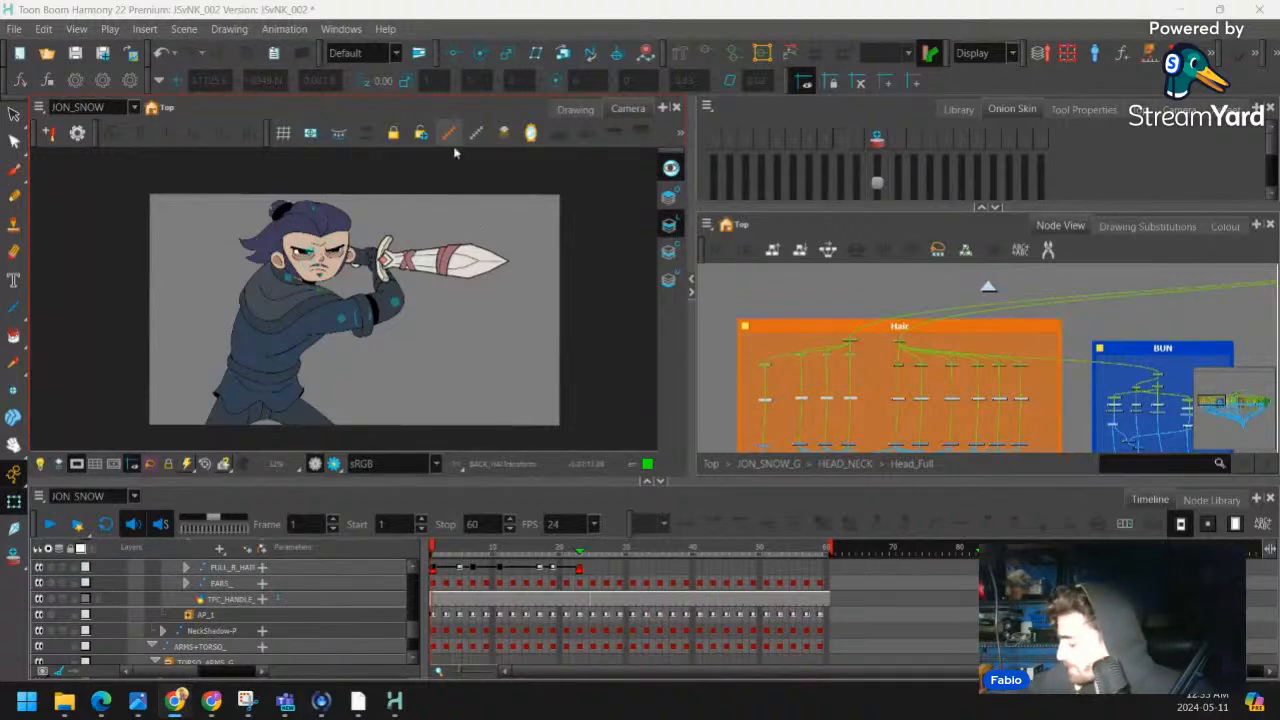
{"action": "left_click", "coordinate": [449, 185]}
{"action": "key", "text": "2"}
{"action": "key", "text": "2"}
{"action": "key", "text": "2"}
{"action": "left_click_drag", "start_coordinate": [434, 309], "coordinate": [424, 334]}
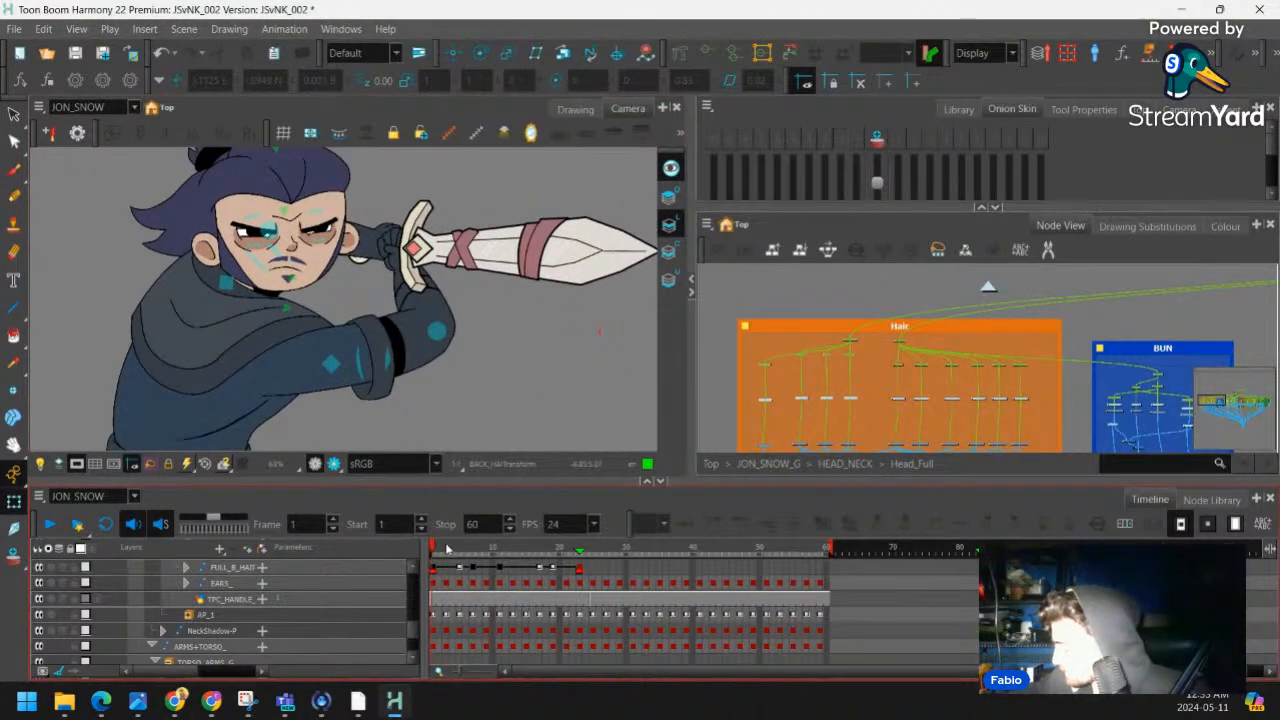
Copy the back hair keyframes from frames 1 to 23 and paste them at frames 23 and 45 to repeat the swing
{"action": "left_click_drag", "start_coordinate": [446, 549], "coordinate": [586, 586]}
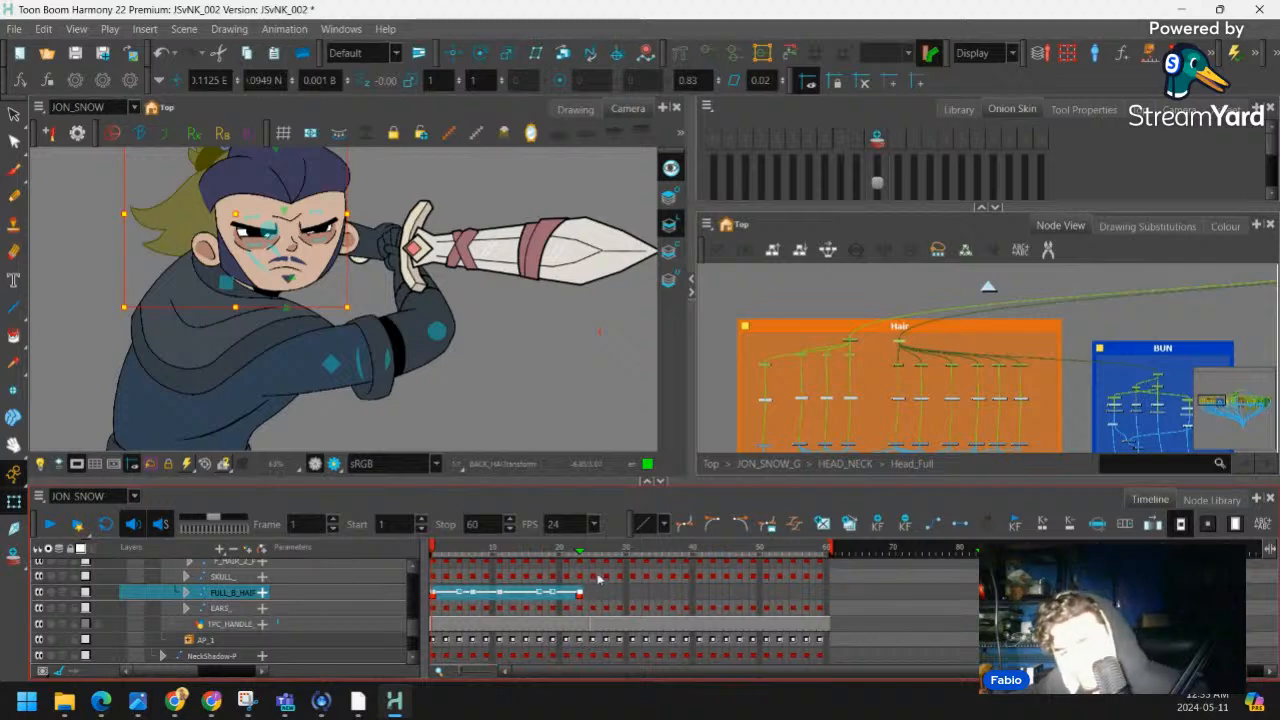
{"action": "left_click", "coordinate": [580, 594]}
{"action": "key", "text": "ctrl+v"}
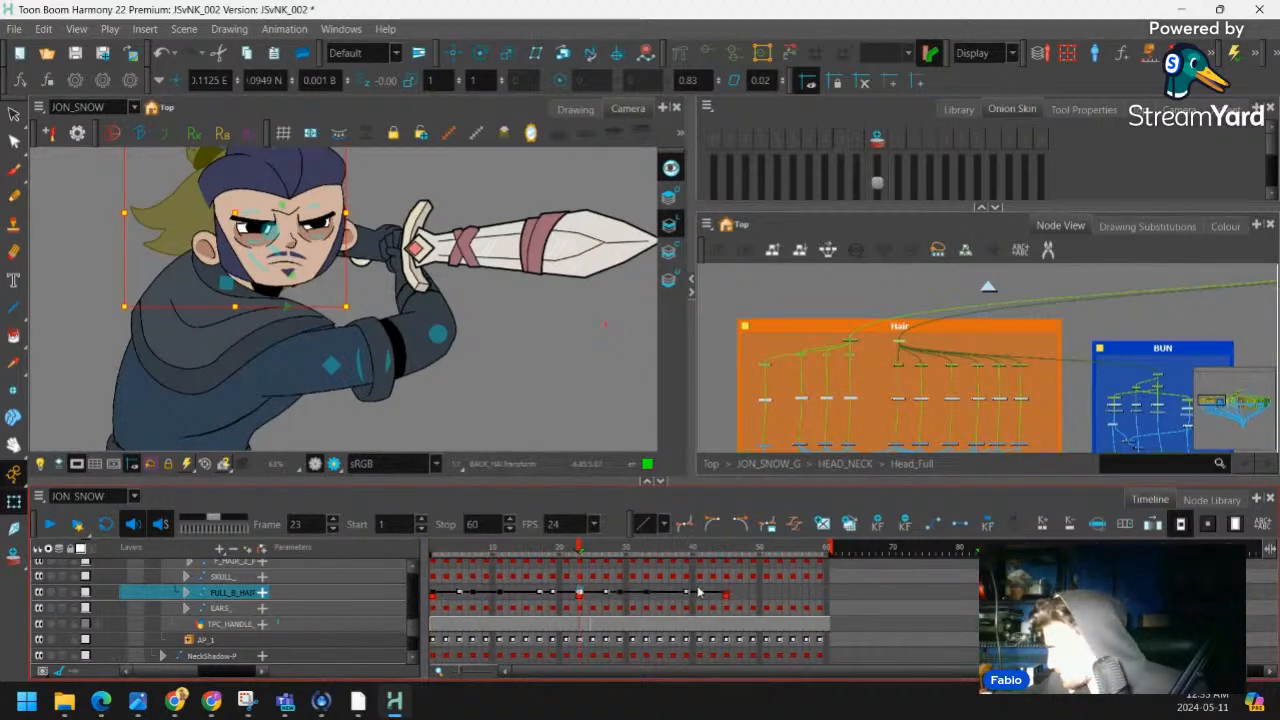
{"action": "left_click", "coordinate": [727, 594]}
{"action": "key", "text": "ctrl+v"}
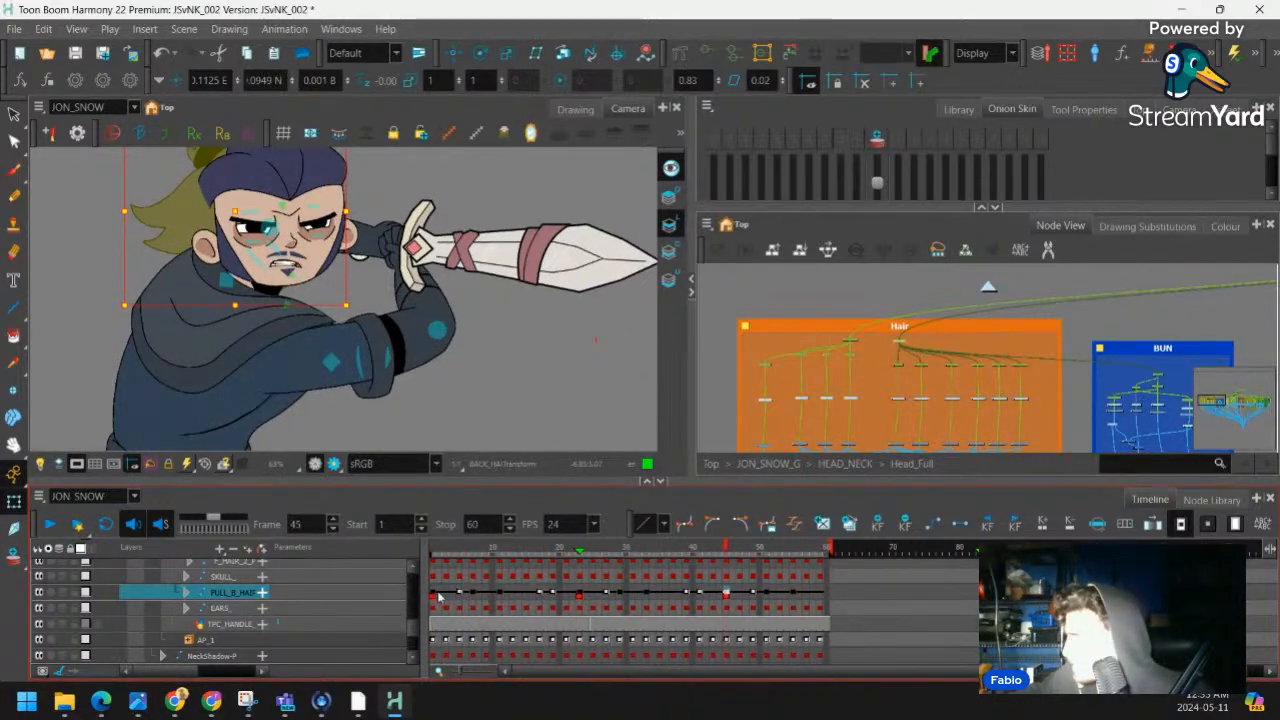
{"action": "left_click", "coordinate": [438, 549]}
{"action": "key", "text": "1"}
{"action": "key", "text": "1"}
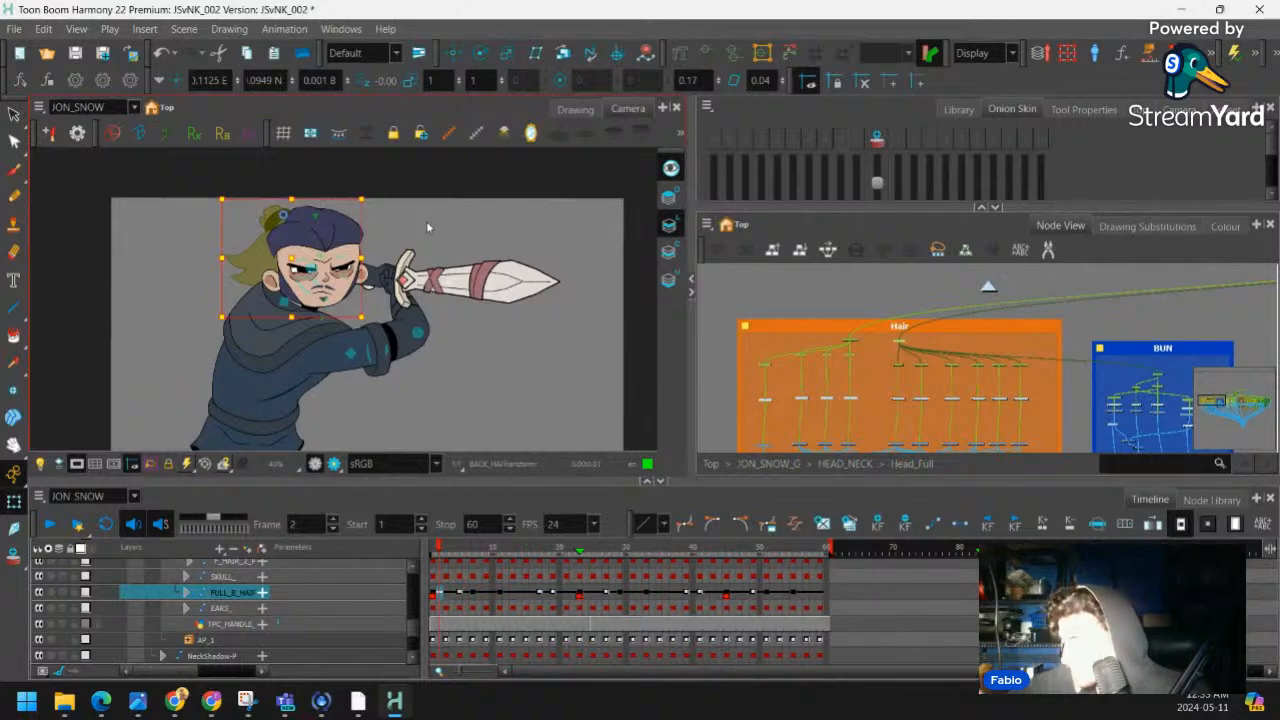
{"action": "left_click", "coordinate": [439, 238]}
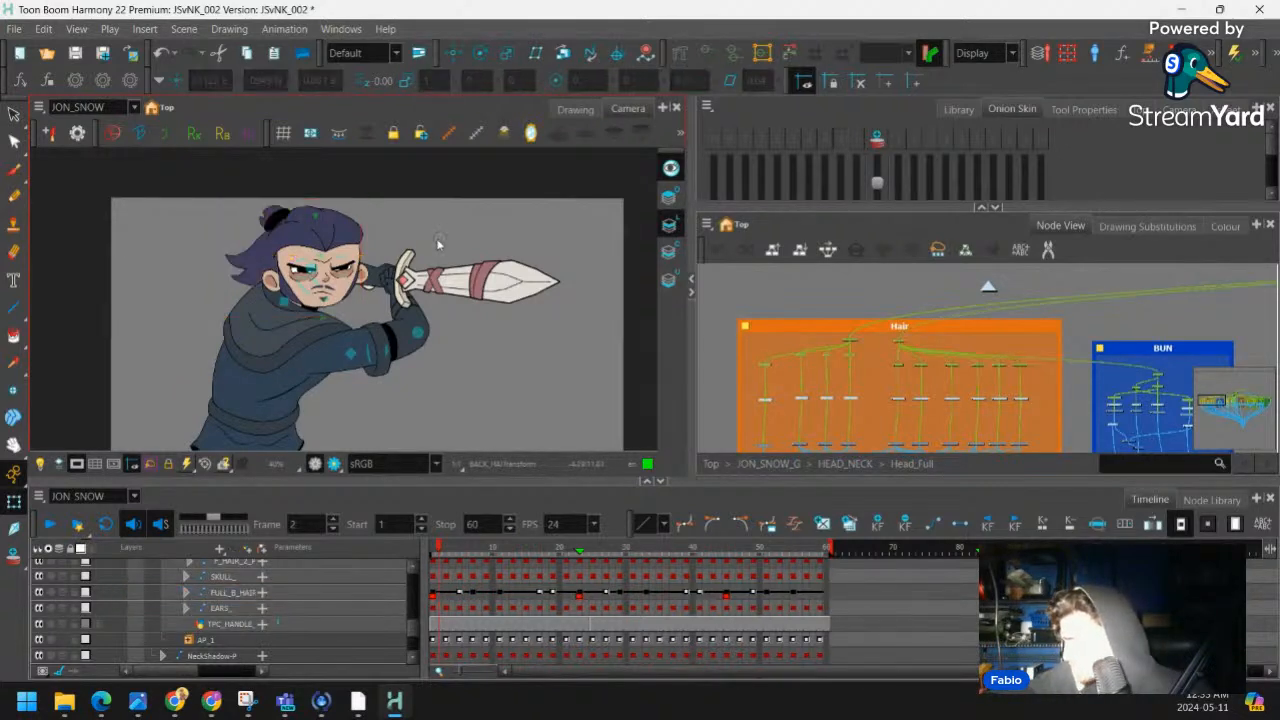
Select the lower strand at the back of the head and delay its keyframes by two frames so its second cycle starts at frame 25
{"action": "left_click_drag", "start_coordinate": [376, 259], "coordinate": [382, 301]}
{"action": "key", "text": "2"}
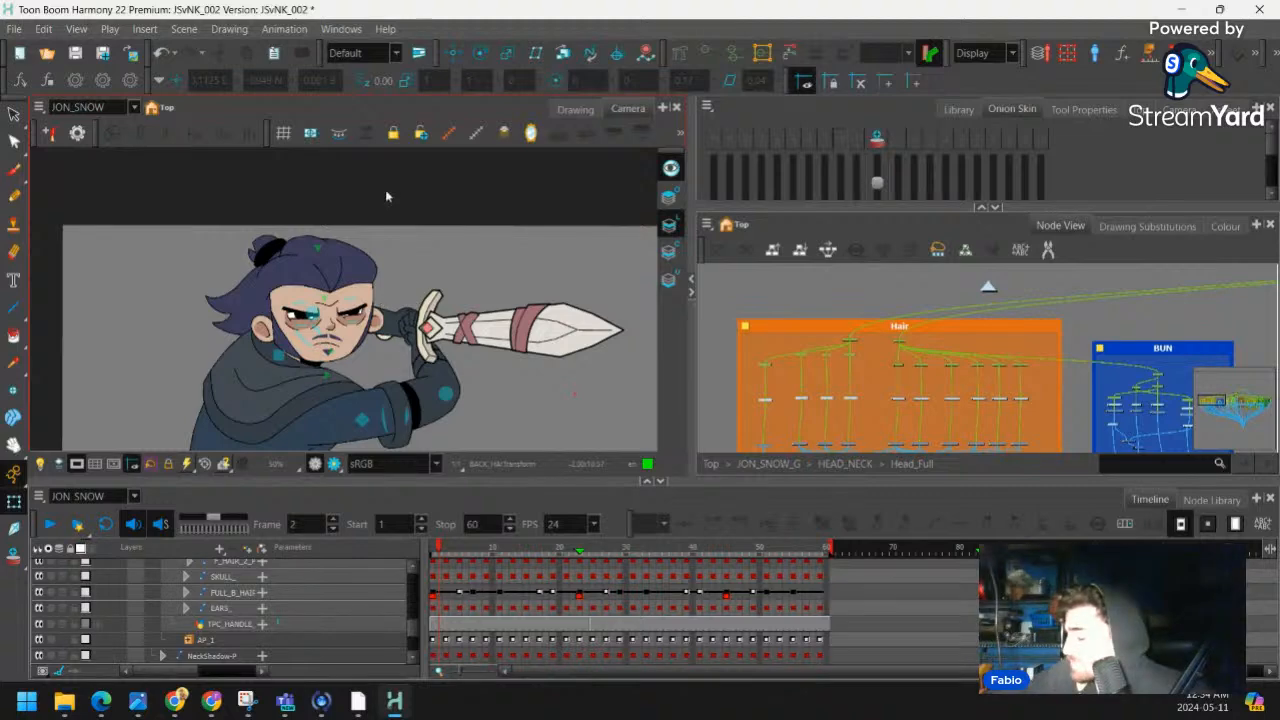
{"action": "scroll", "coordinate": [369, 221], "scroll_direction": "up", "scroll_amount": 5}
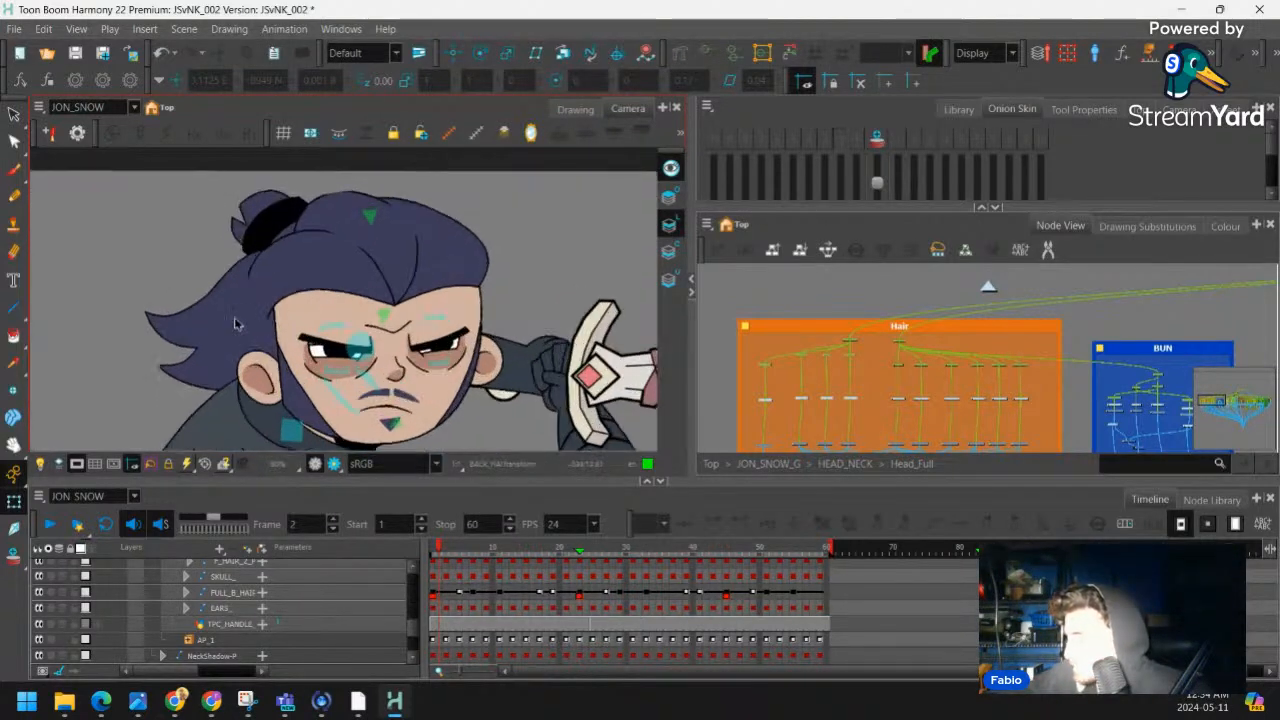
{"action": "scroll", "coordinate": [366, 153], "scroll_direction": "down", "scroll_amount": 4}
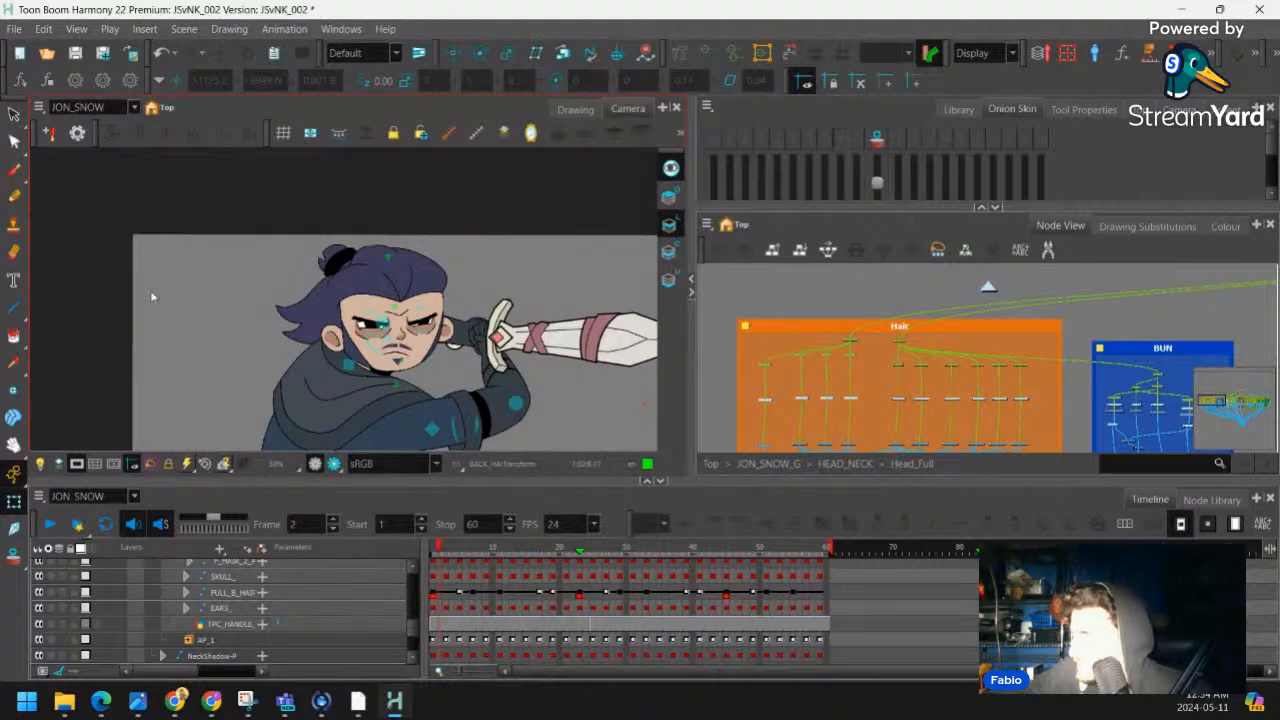
{"action": "left_click", "coordinate": [306, 314]}
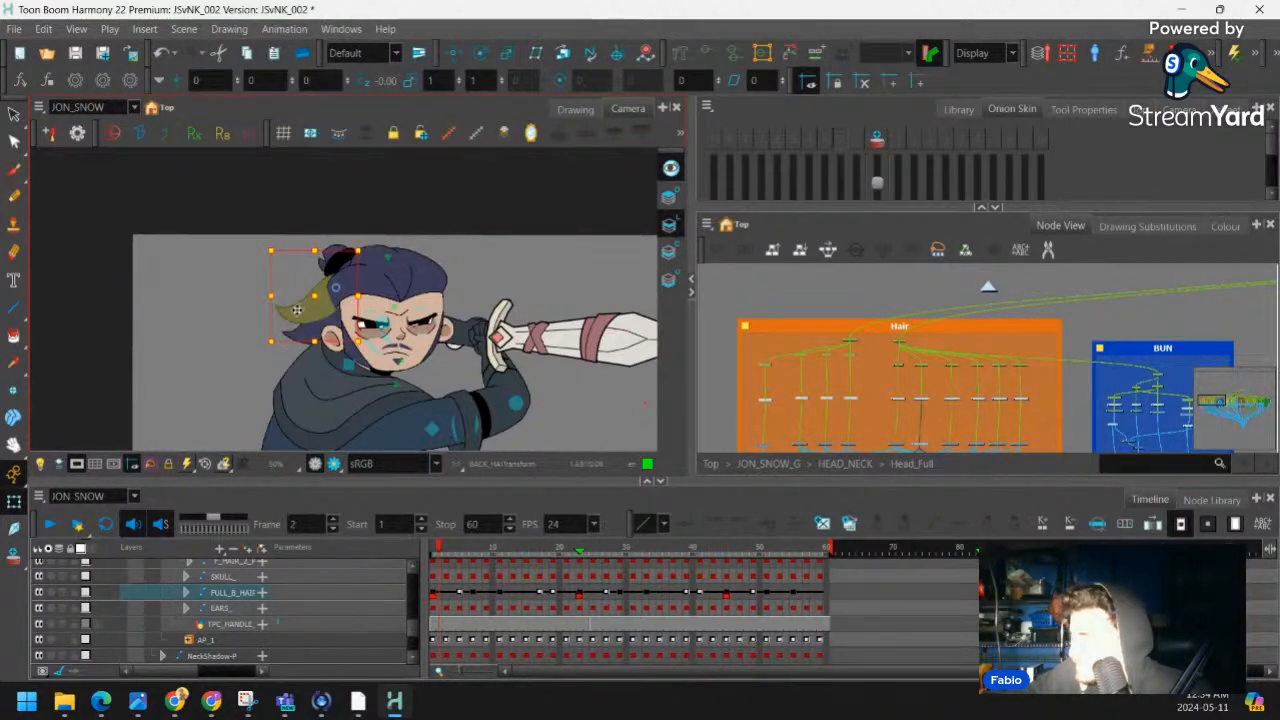
{"action": "scroll", "coordinate": [290, 310], "scroll_direction": "up", "scroll_amount": 3}
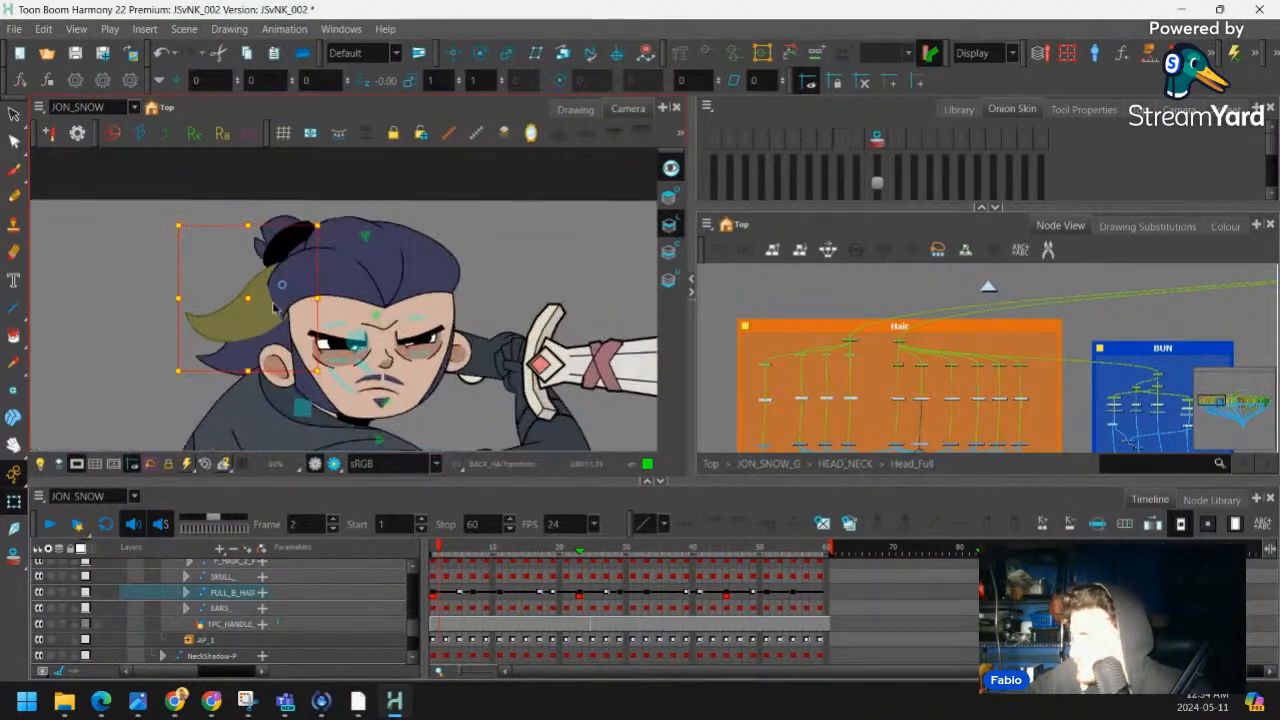
{"action": "left_click_drag", "start_coordinate": [275, 308], "coordinate": [307, 294]}
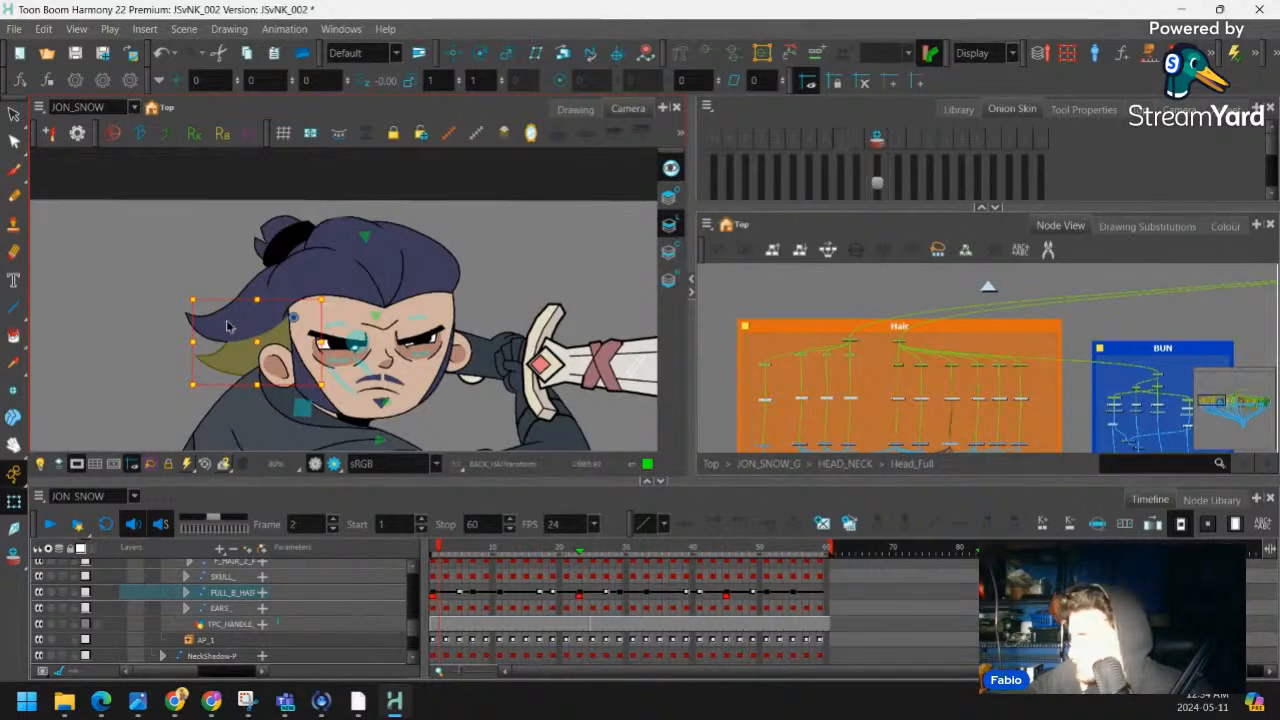
{"action": "left_click_drag", "start_coordinate": [232, 328], "coordinate": [290, 226]}
{"action": "left_click", "coordinate": [433, 550]}
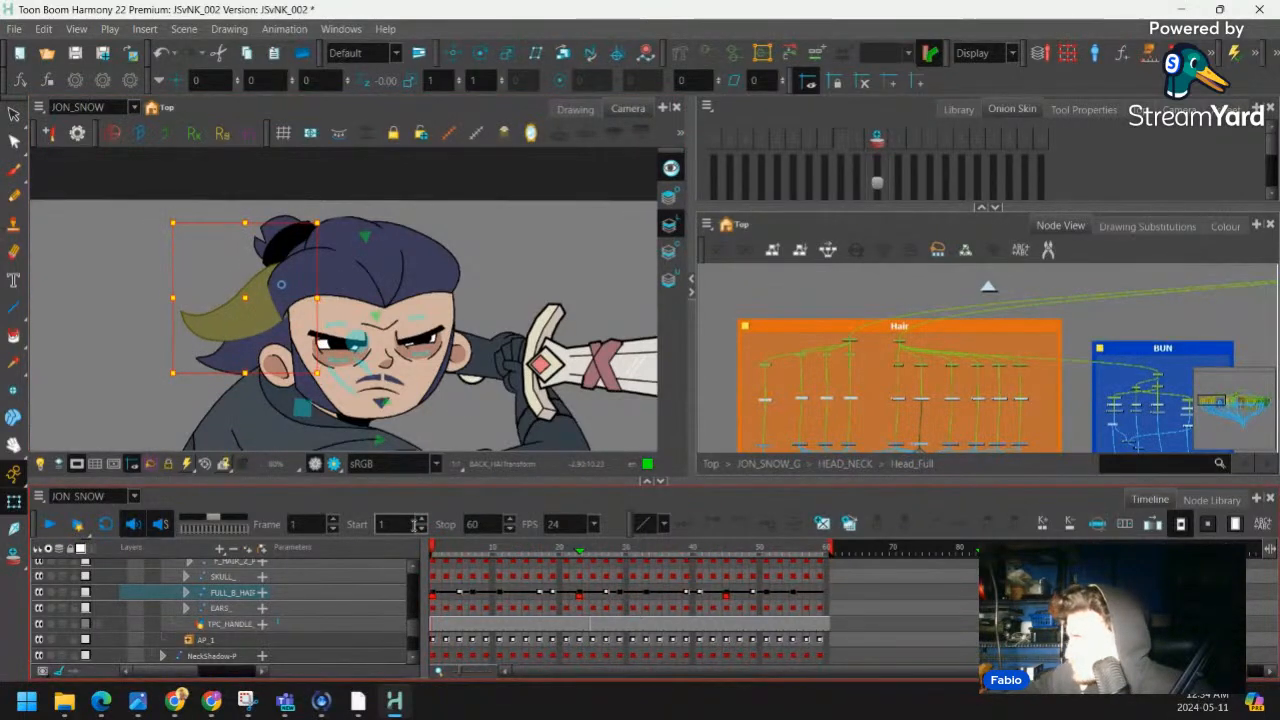
{"action": "left_click", "coordinate": [240, 349]}
{"action": "left_click", "coordinate": [254, 350]}
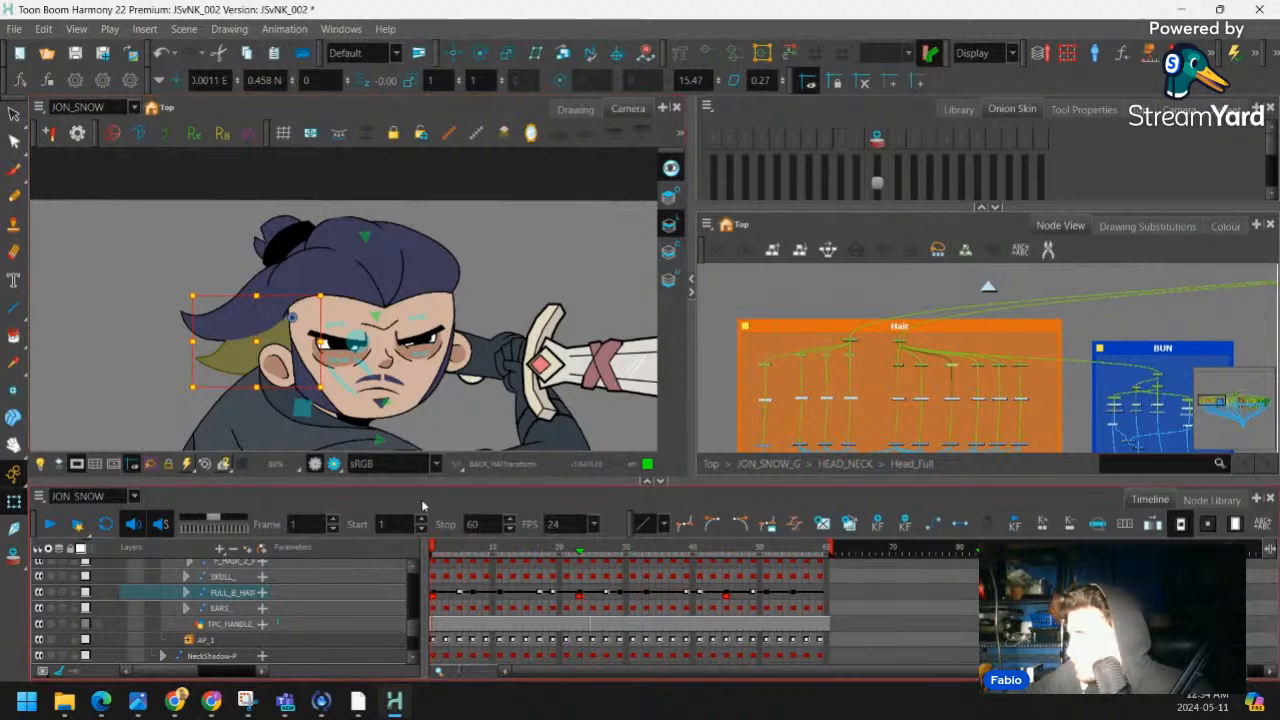
{"action": "key", "text": "o"}
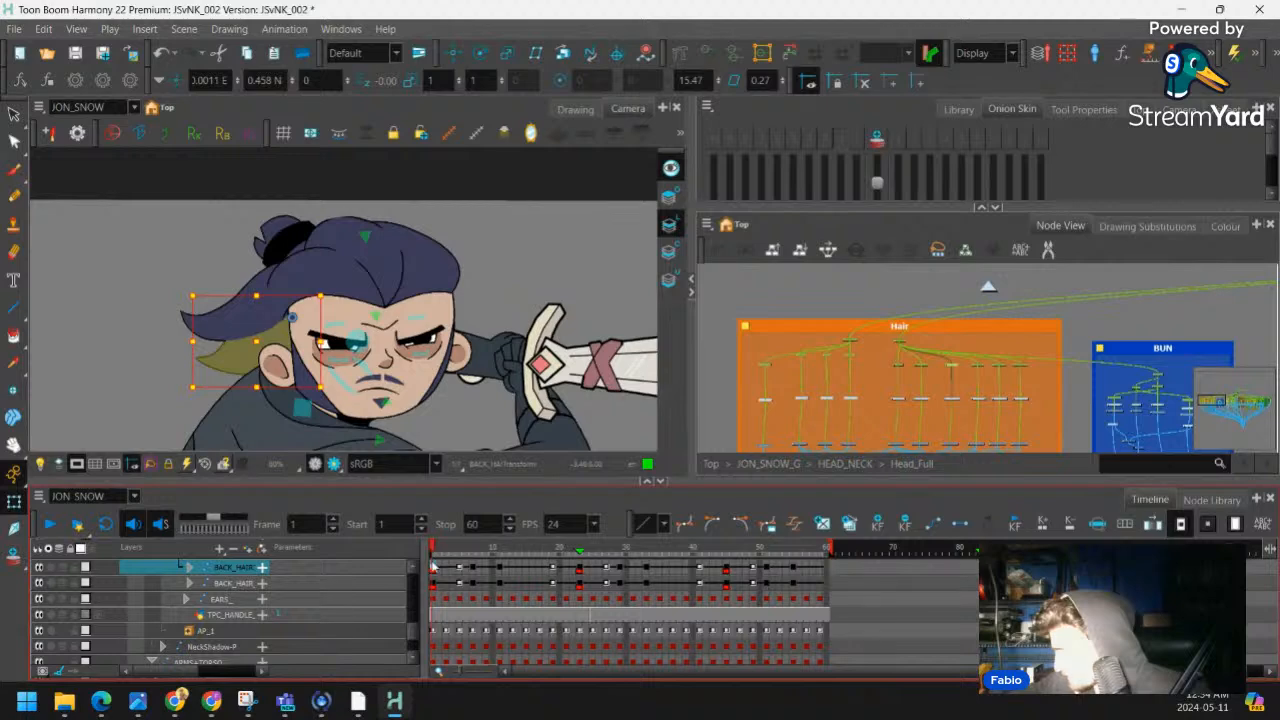
{"action": "key", "text": "plus"}
{"action": "key", "text": "plus"}
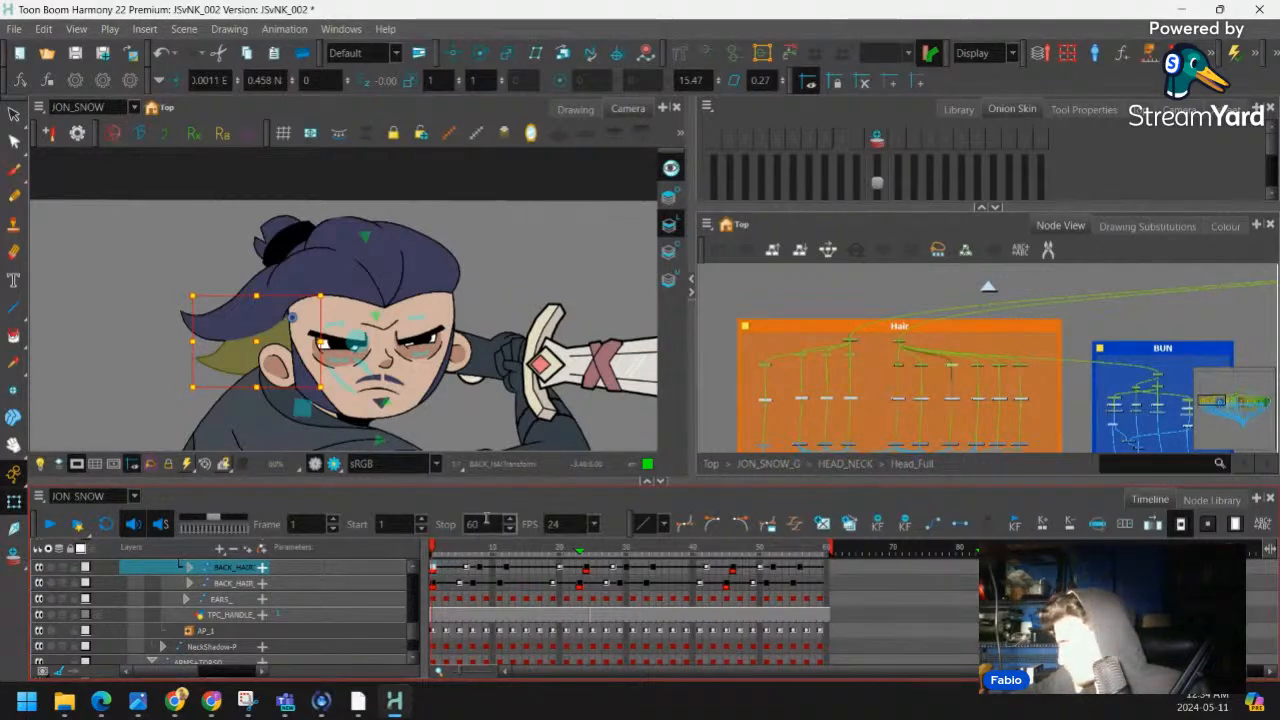
Check the offset swing and delay the keyframes of the back hair strand hanging below the chin by four frames
{"action": "left_click", "coordinate": [459, 557]}
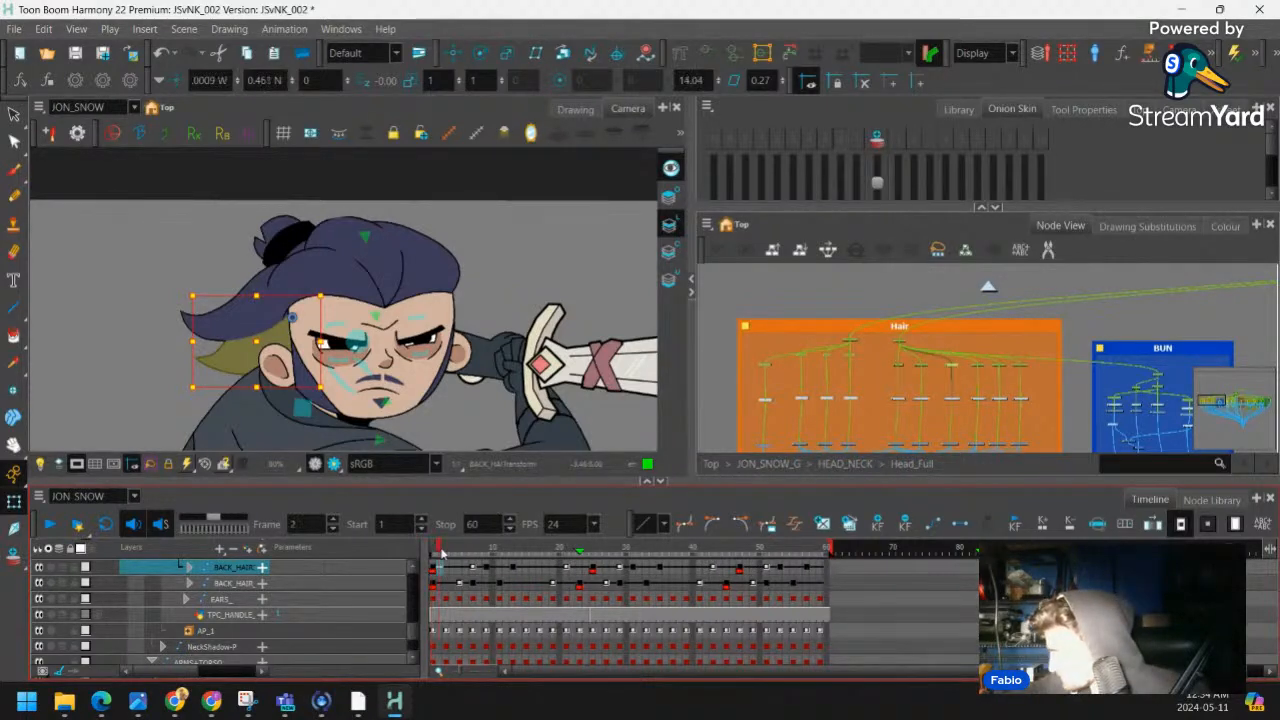
{"action": "left_click_drag", "start_coordinate": [459, 562], "coordinate": [553, 555]}
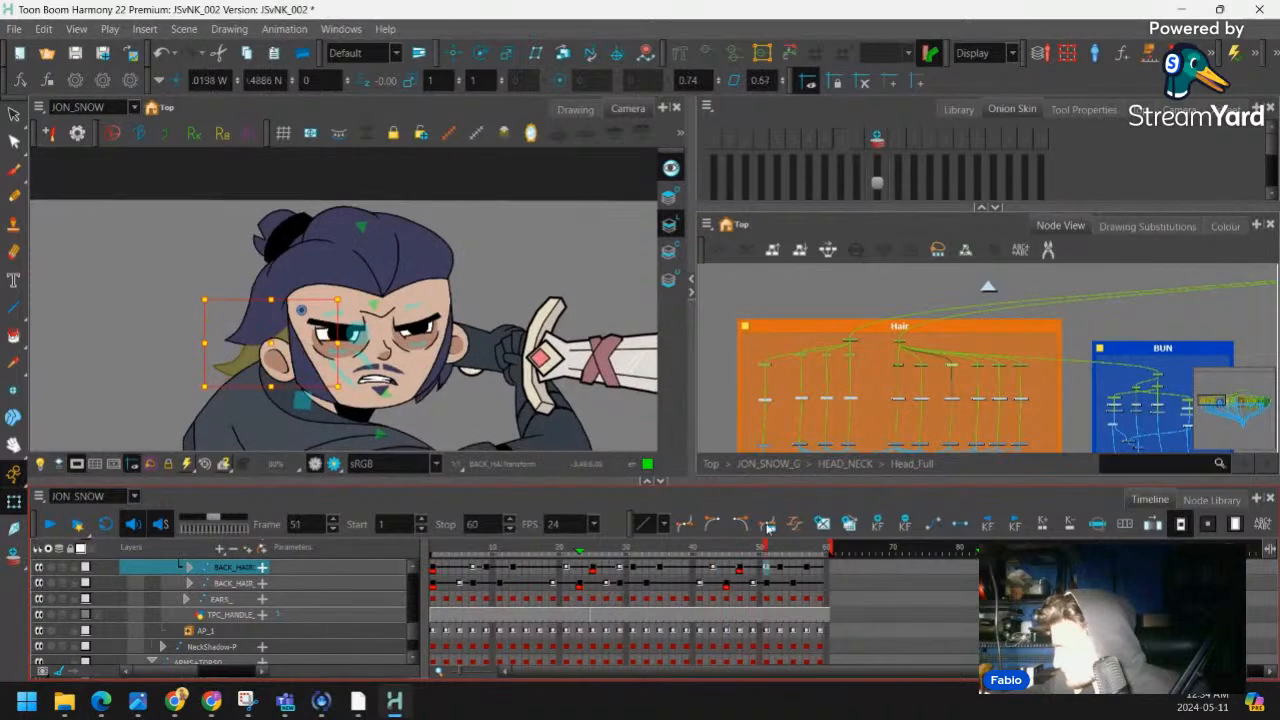
{"action": "left_click", "coordinate": [429, 572]}
{"action": "left_click_drag", "start_coordinate": [433, 568], "coordinate": [492, 569]}
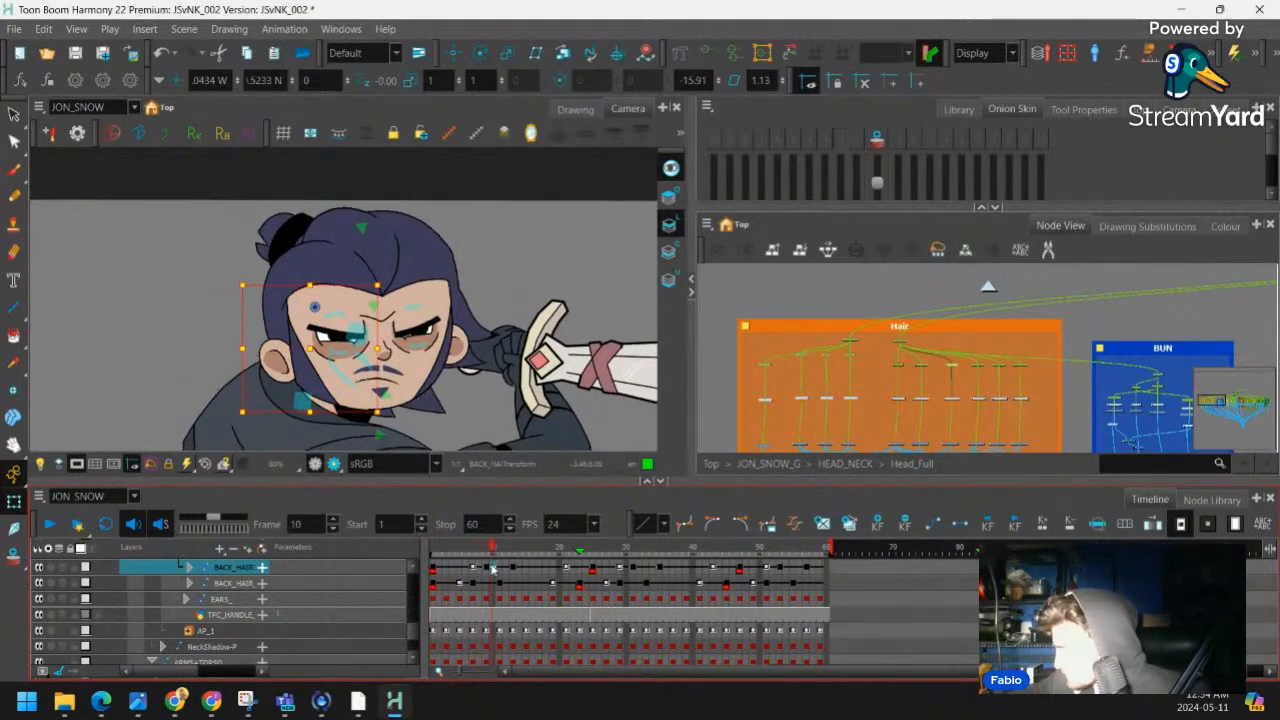
{"action": "left_click", "coordinate": [405, 425]}
{"action": "left_click", "coordinate": [405, 425]}
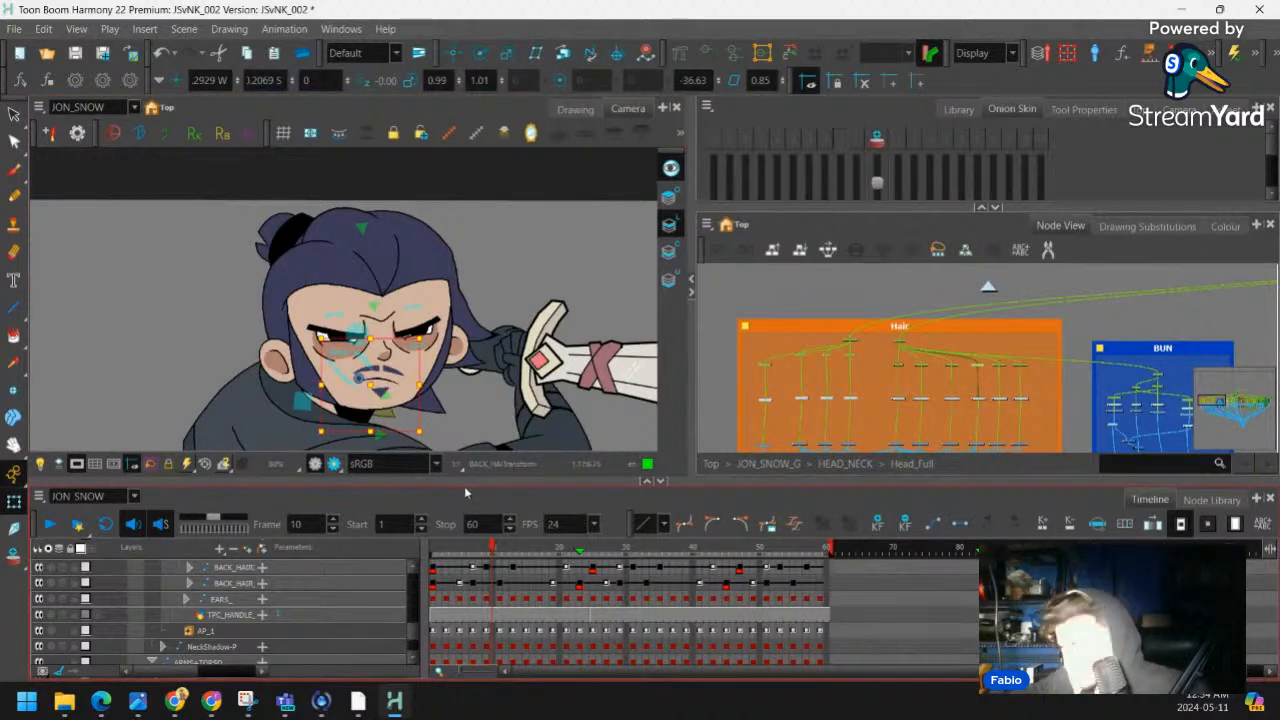
{"action": "left_click", "coordinate": [434, 569]}
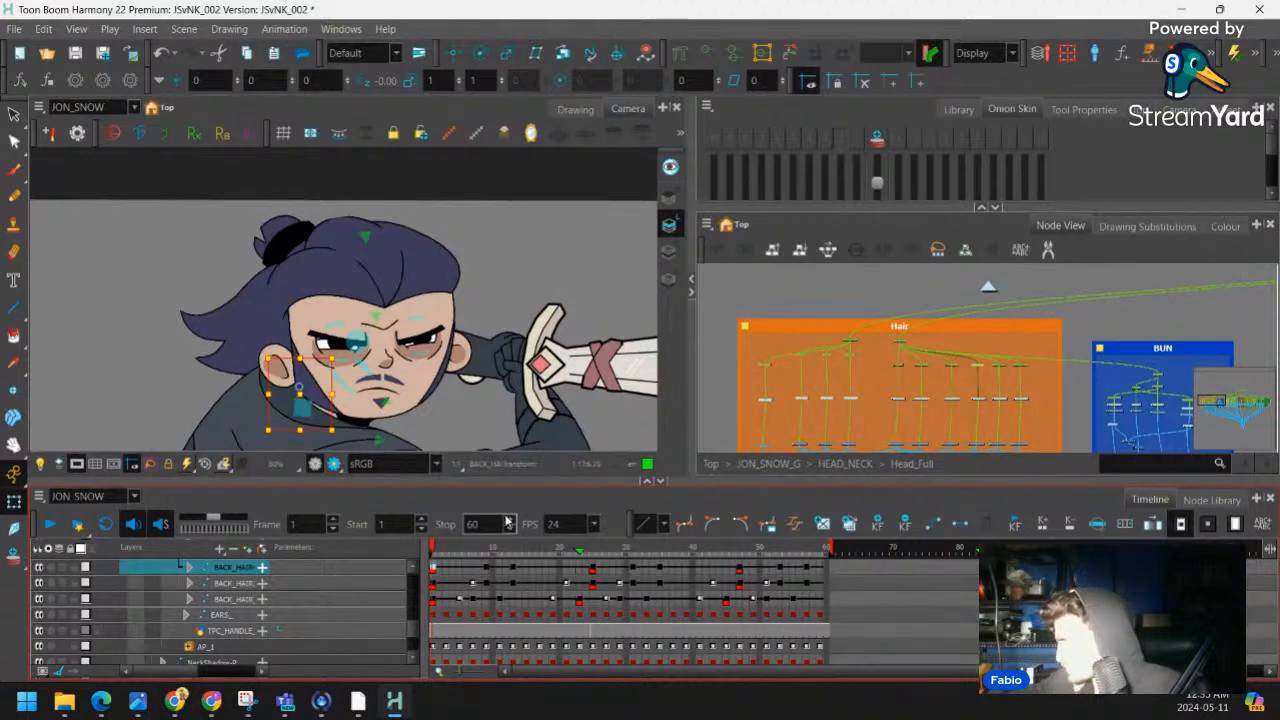
{"action": "key", "text": "plus"}
{"action": "key", "text": "plus"}
Select the large B_HAIR piece, collapse its child layers, and delay its keyframes by six frames
{"action": "mouse_move", "coordinate": [437, 551]}
{"action": "left_mouse_down"}
{"action": "mouse_move", "coordinate": [553, 541]}
{"action": "mouse_move", "coordinate": [492, 550]}
{"action": "left_mouse_up"}
{"action": "left_click", "coordinate": [431, 405]}
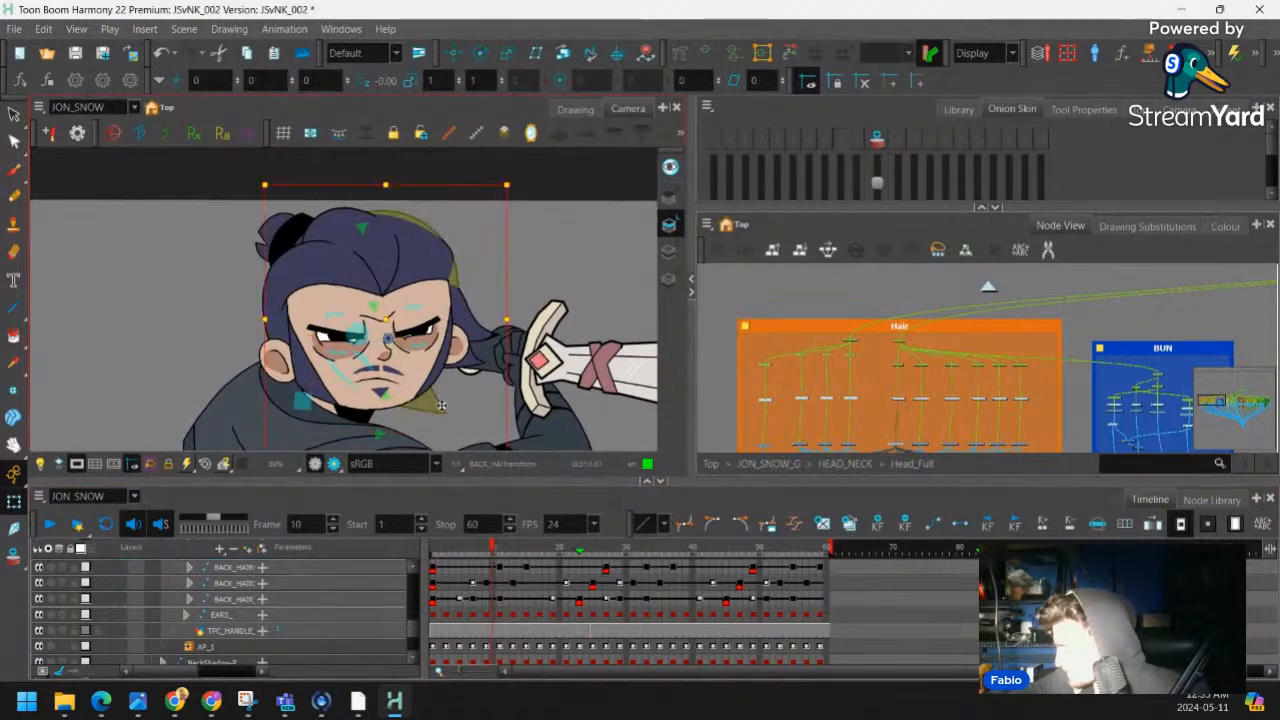
{"action": "left_click", "coordinate": [449, 412]}
{"action": "key", "text": "ctrl+z"}
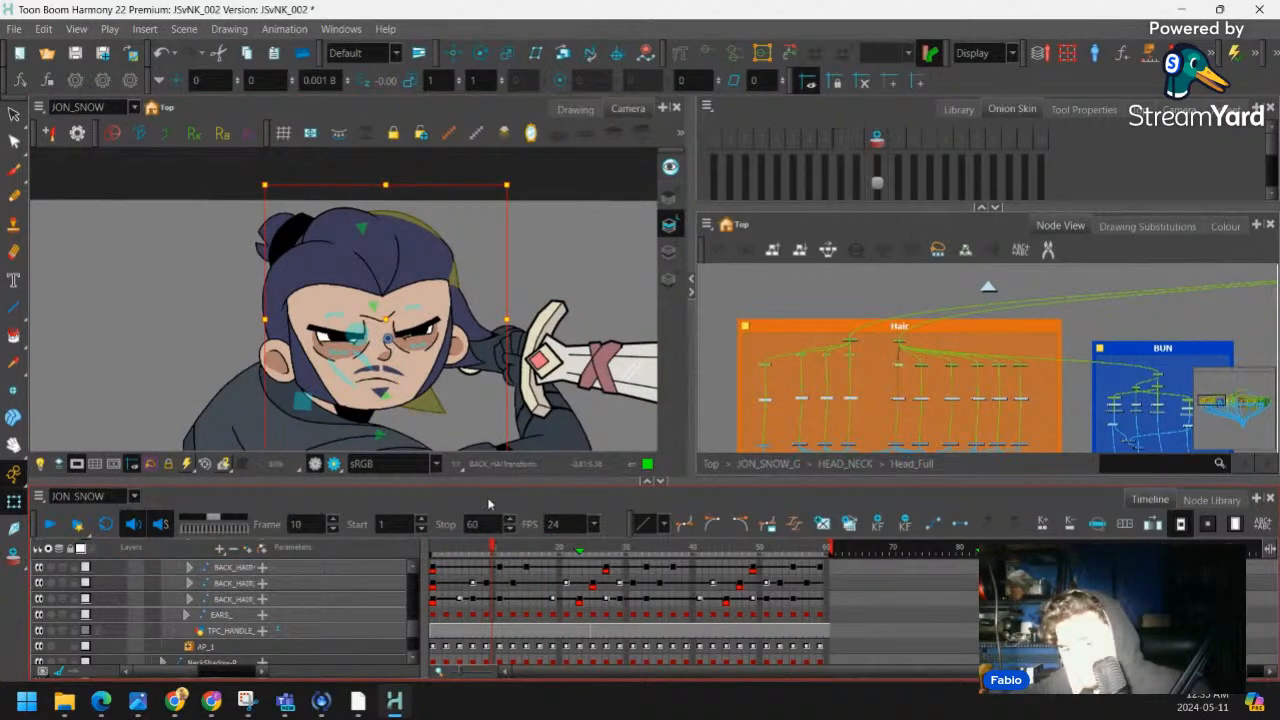
{"action": "left_click", "coordinate": [435, 567]}
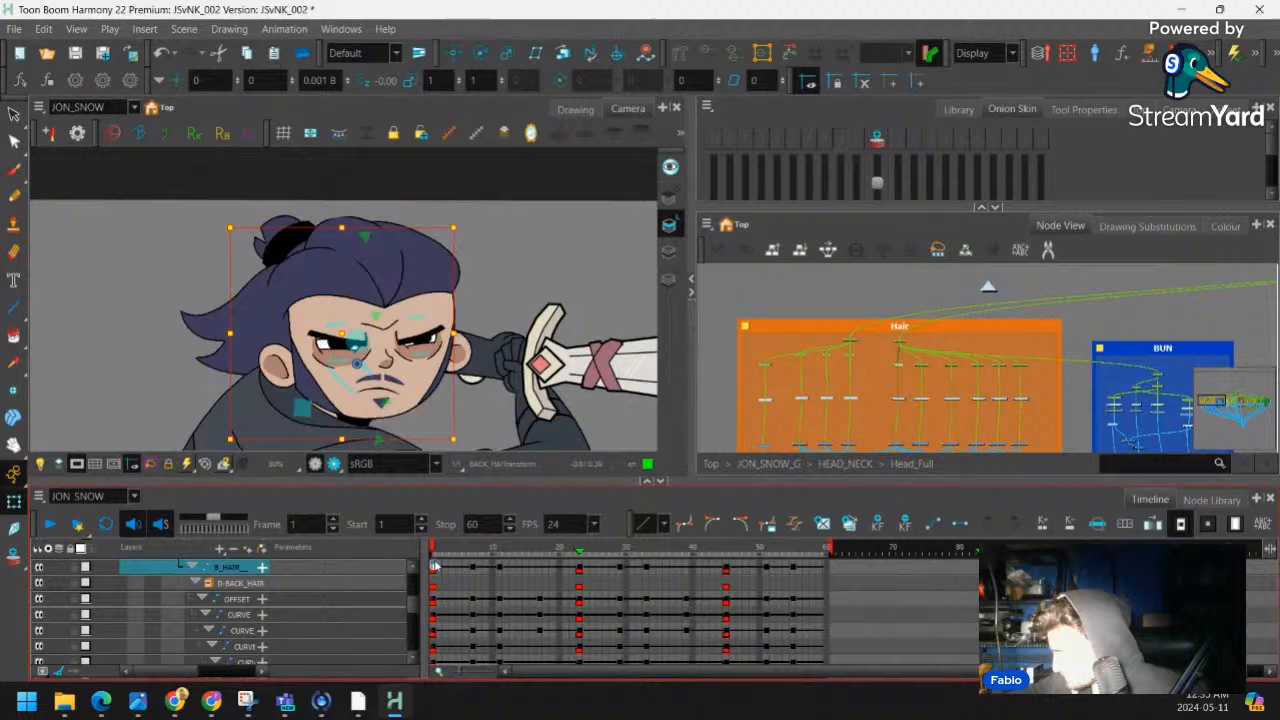
{"action": "left_click", "coordinate": [192, 567]}
{"action": "key", "text": "plus"}
{"action": "key", "text": "plus"}
{"action": "key", "text": "plus"}
{"action": "key", "text": "plus"}
{"action": "key", "text": "plus"}
{"action": "key", "text": "plus"}
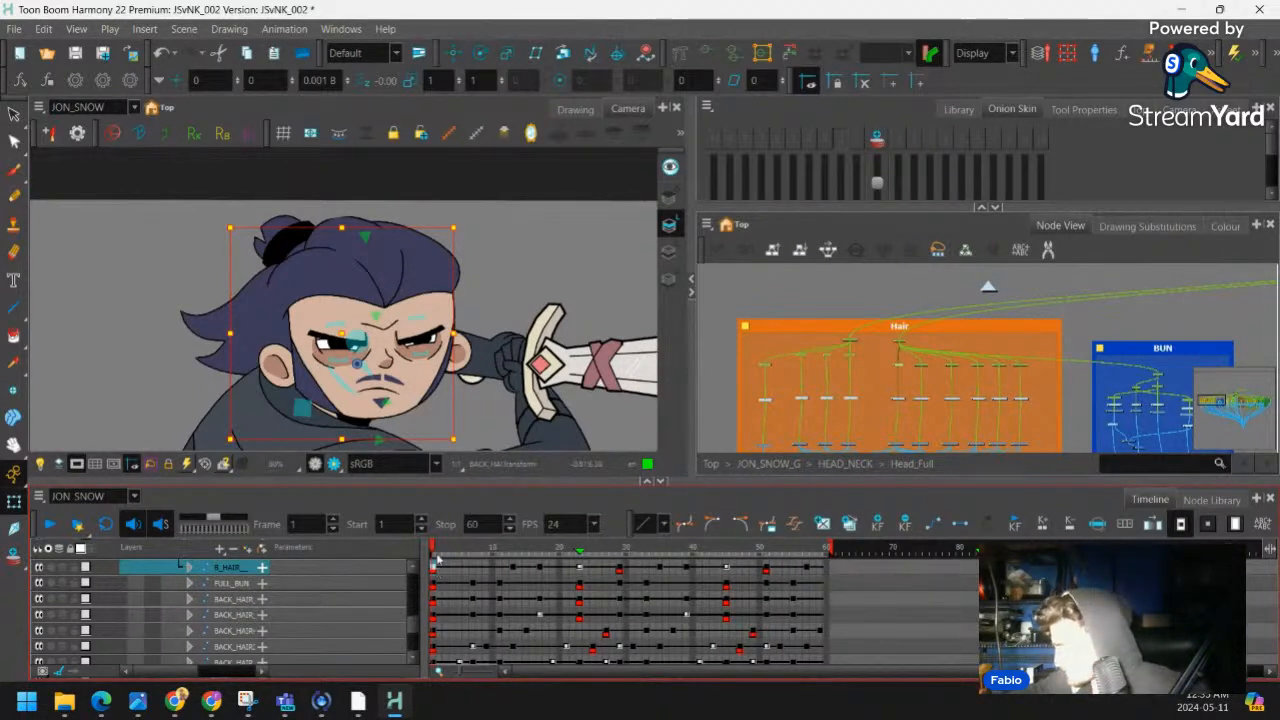
Preview the hair swing and move the B_HAIR keyframes two frames earlier so its second cycle starts at frame 27
{"action": "left_click_drag", "start_coordinate": [437, 560], "coordinate": [585, 538]}
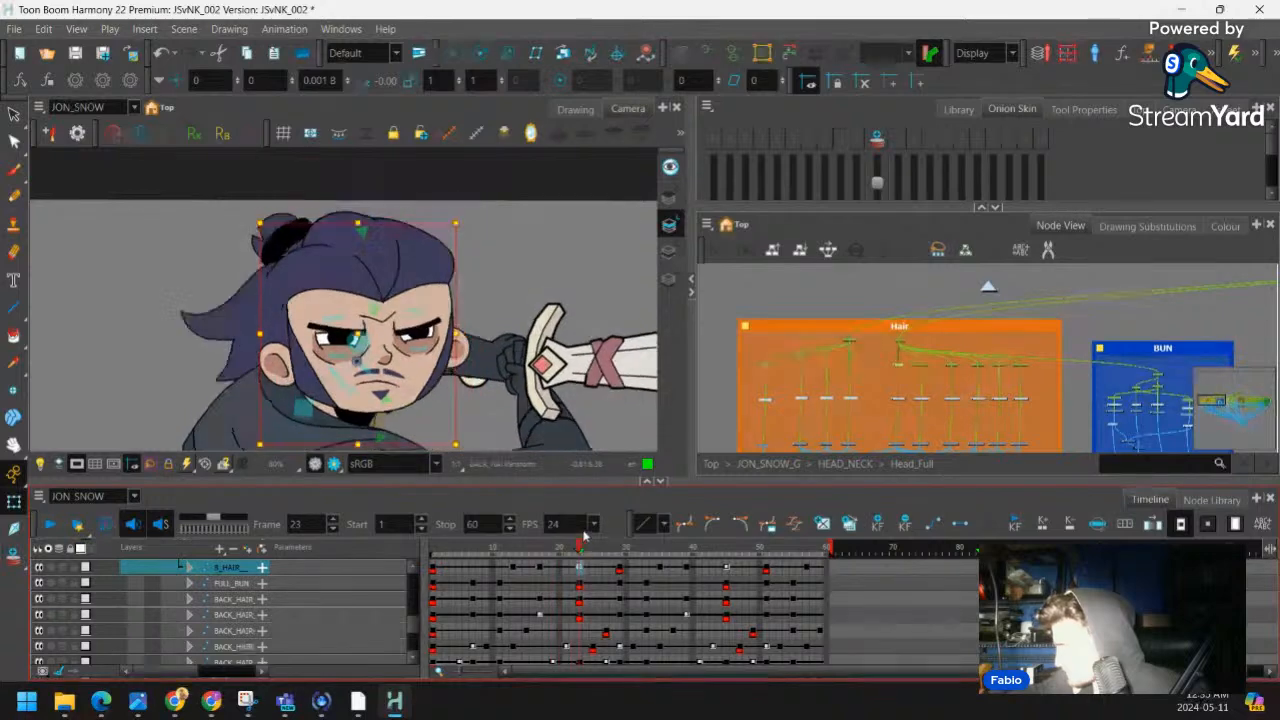
{"action": "key", "text": "Return"}
{"action": "key", "text": "1"}
{"action": "key", "text": "1"}
{"action": "key", "text": "1"}
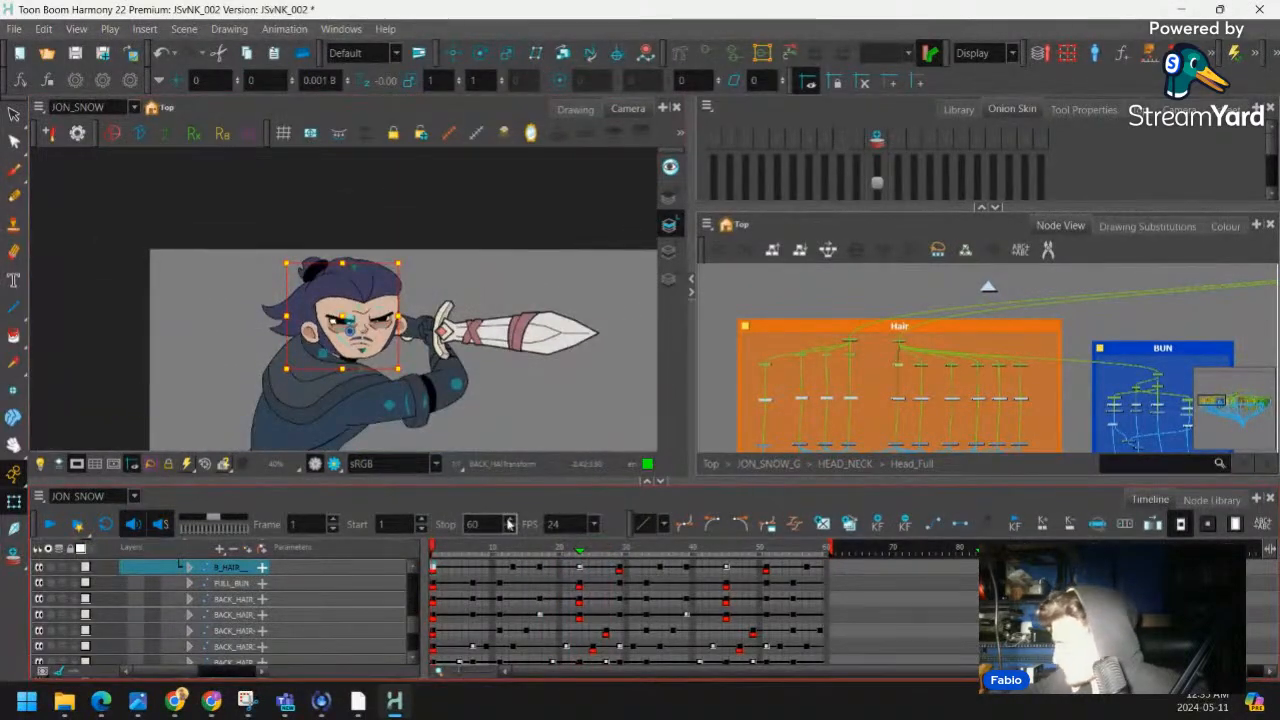
{"action": "key", "text": "minus"}
{"action": "key", "text": "minus"}
{"action": "mouse_move", "coordinate": [440, 548]}
{"action": "left_mouse_down"}
{"action": "mouse_move", "coordinate": [626, 534]}
{"action": "mouse_move", "coordinate": [456, 565]}
{"action": "left_mouse_up"}
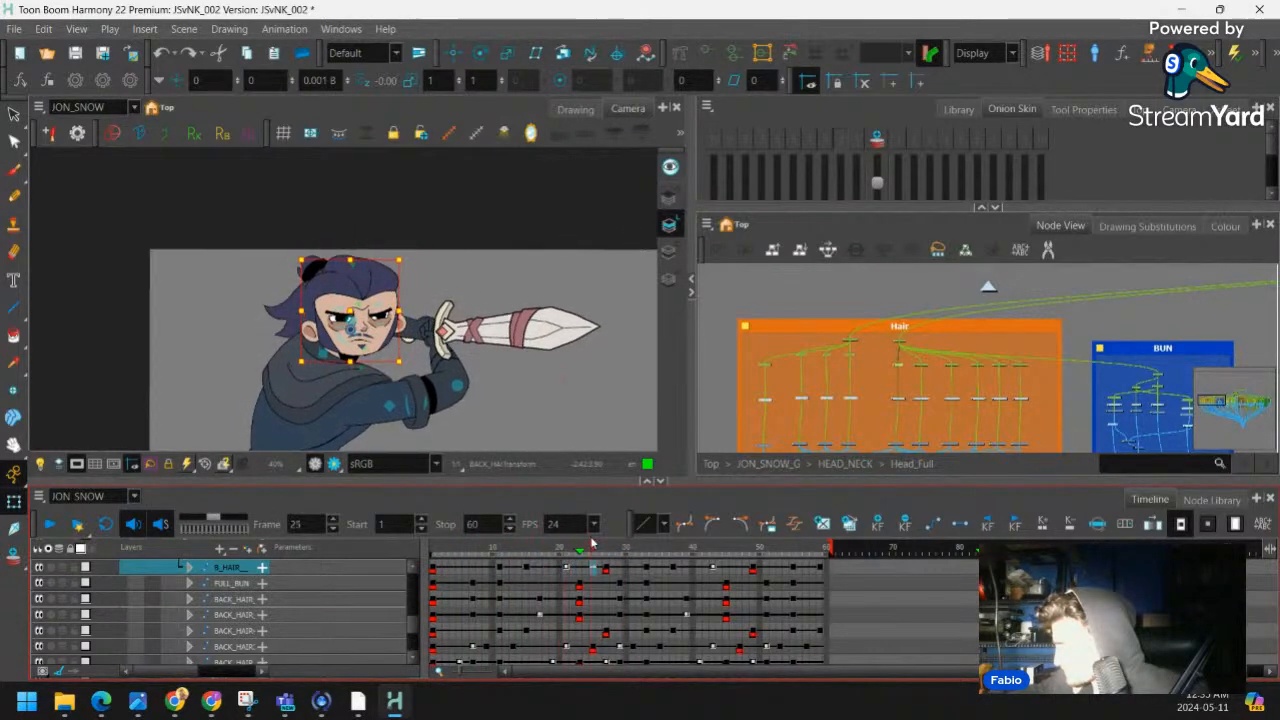
{"action": "left_click_drag", "start_coordinate": [591, 543], "coordinate": [498, 553]}
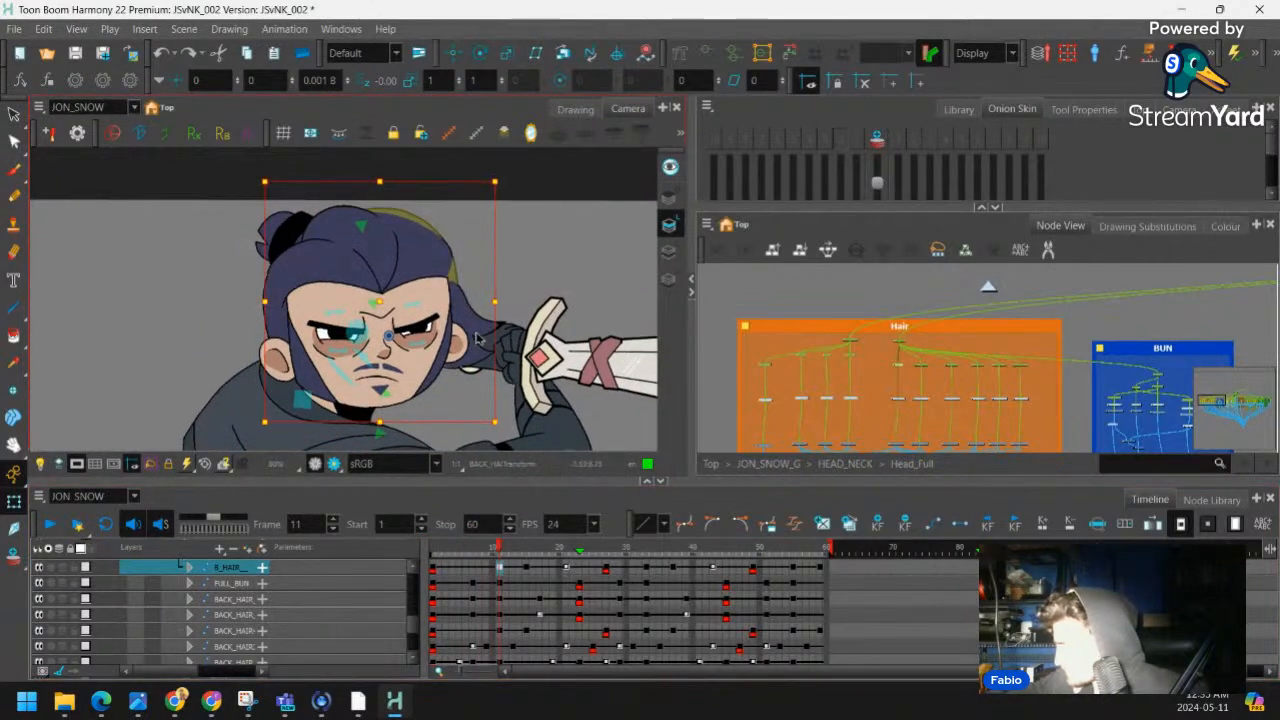
Delay the keyframes of the back hair strand beside the sword hand by four frames
{"action": "left_click", "coordinate": [478, 356]}
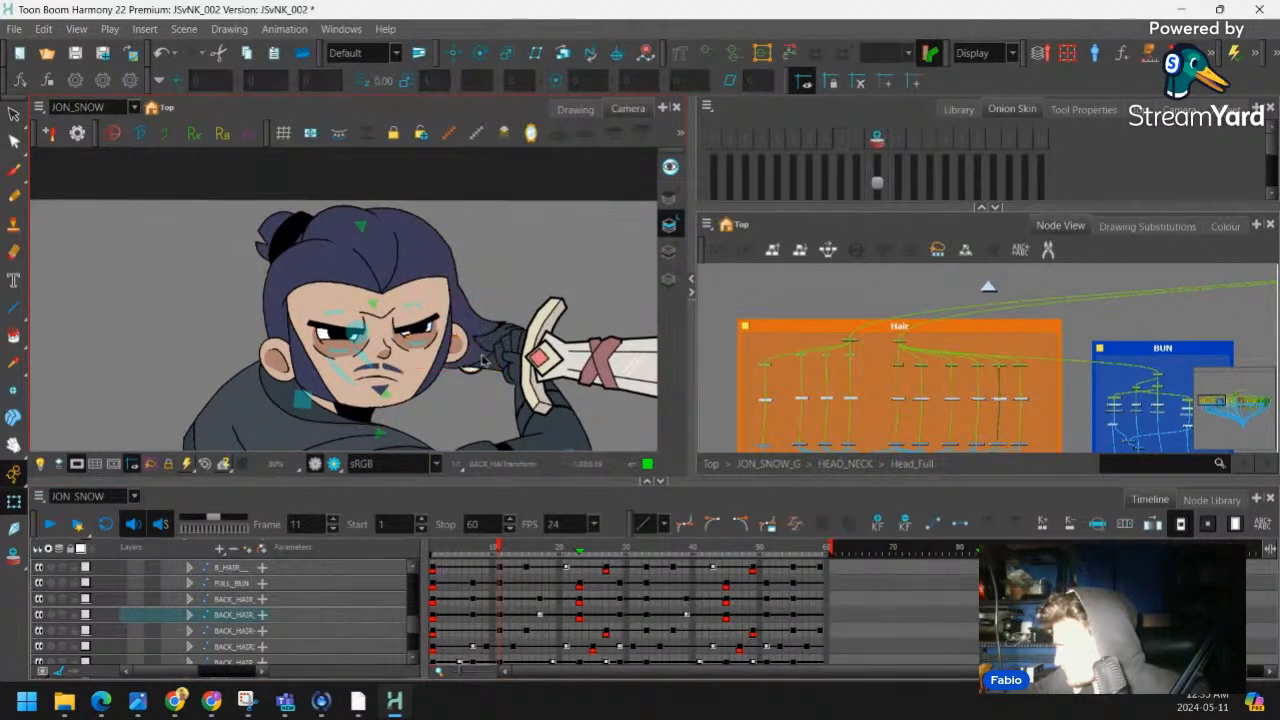
{"action": "left_click", "coordinate": [434, 614]}
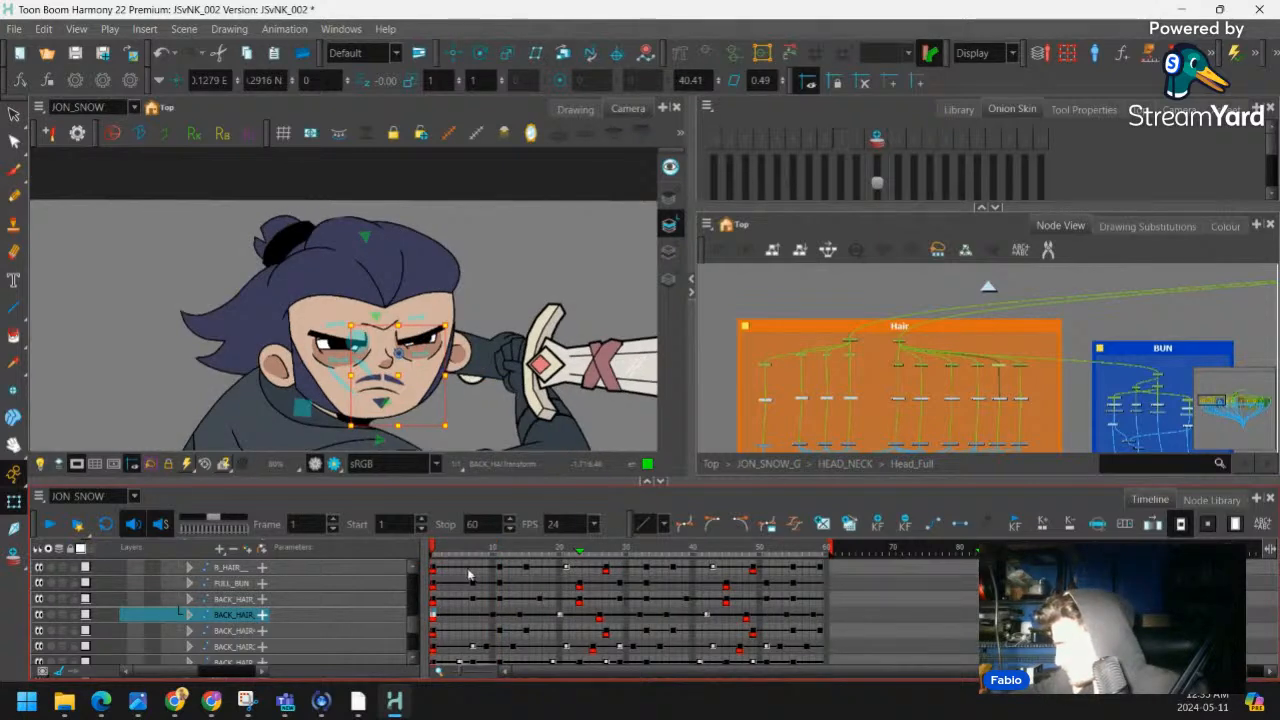
{"action": "left_click_drag", "start_coordinate": [436, 550], "coordinate": [432, 520]}
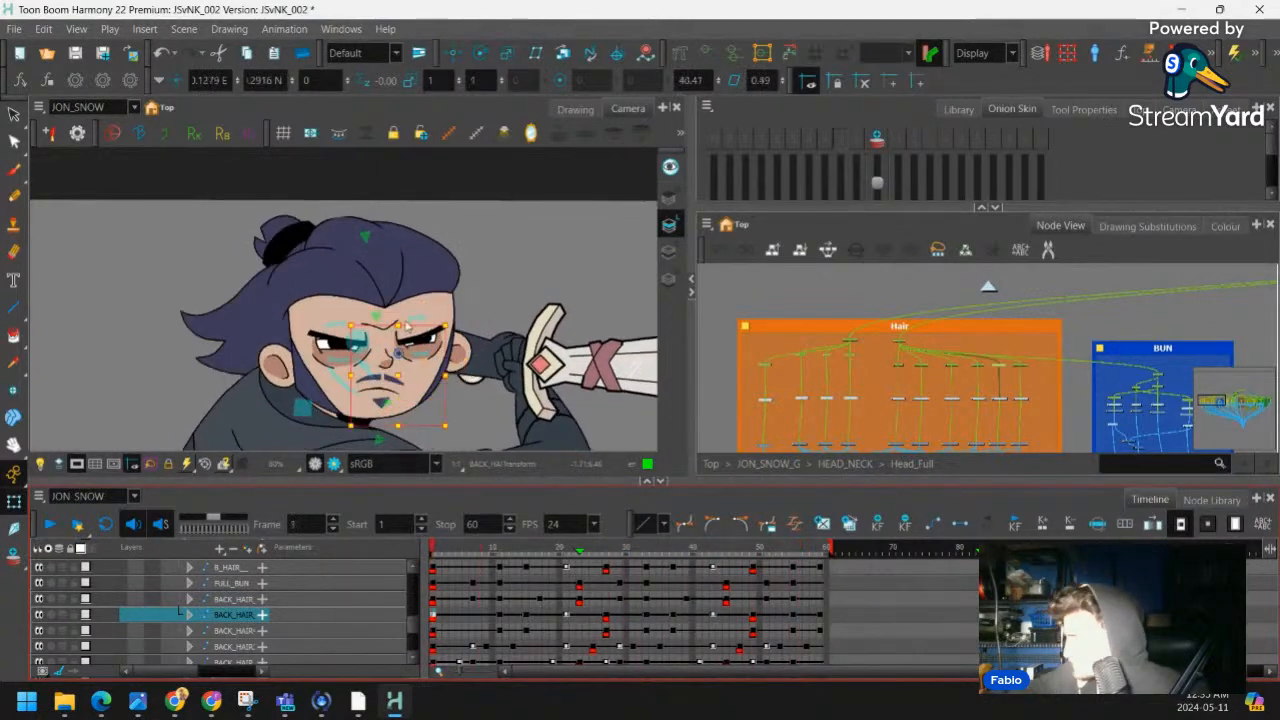
Turn on looping and play the 60-frame animation to review the overlapping motion of the hair strands
{"action": "scroll", "coordinate": [450, 340], "scroll_direction": "down", "scroll_amount": 3}
{"action": "left_click_drag", "start_coordinate": [494, 294], "coordinate": [438, 262]}
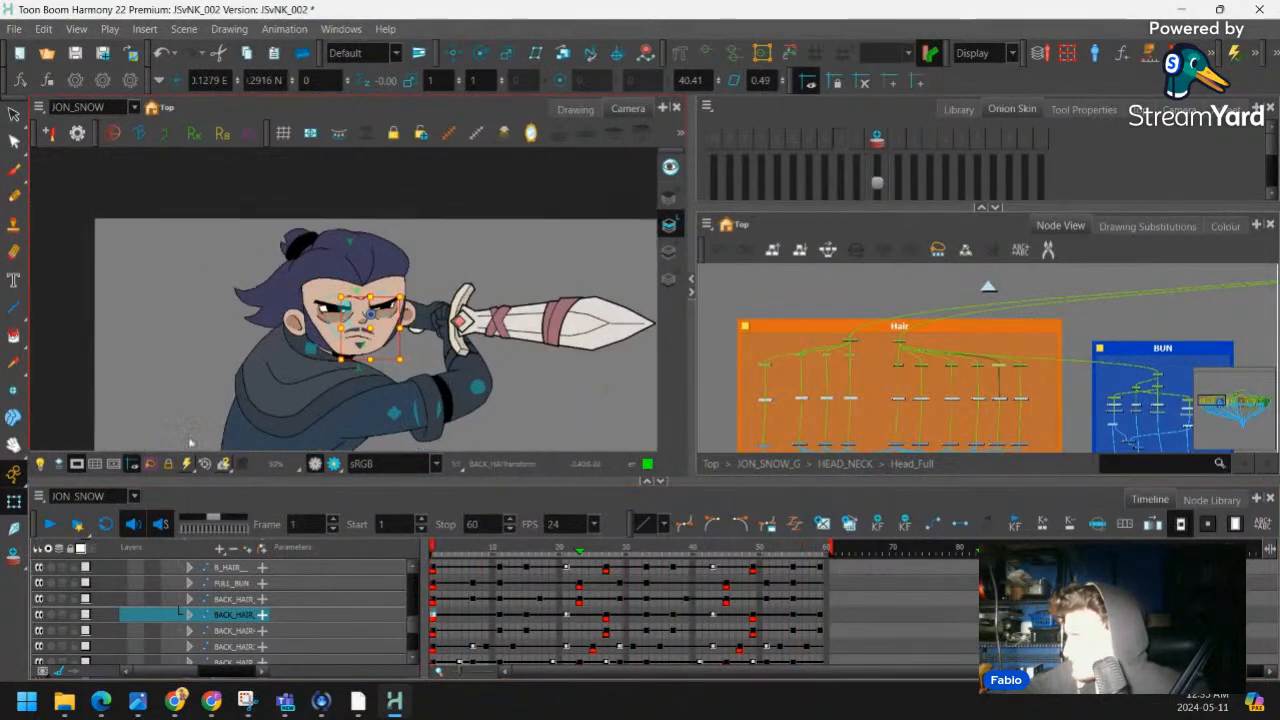
{"action": "left_click", "coordinate": [49, 524]}
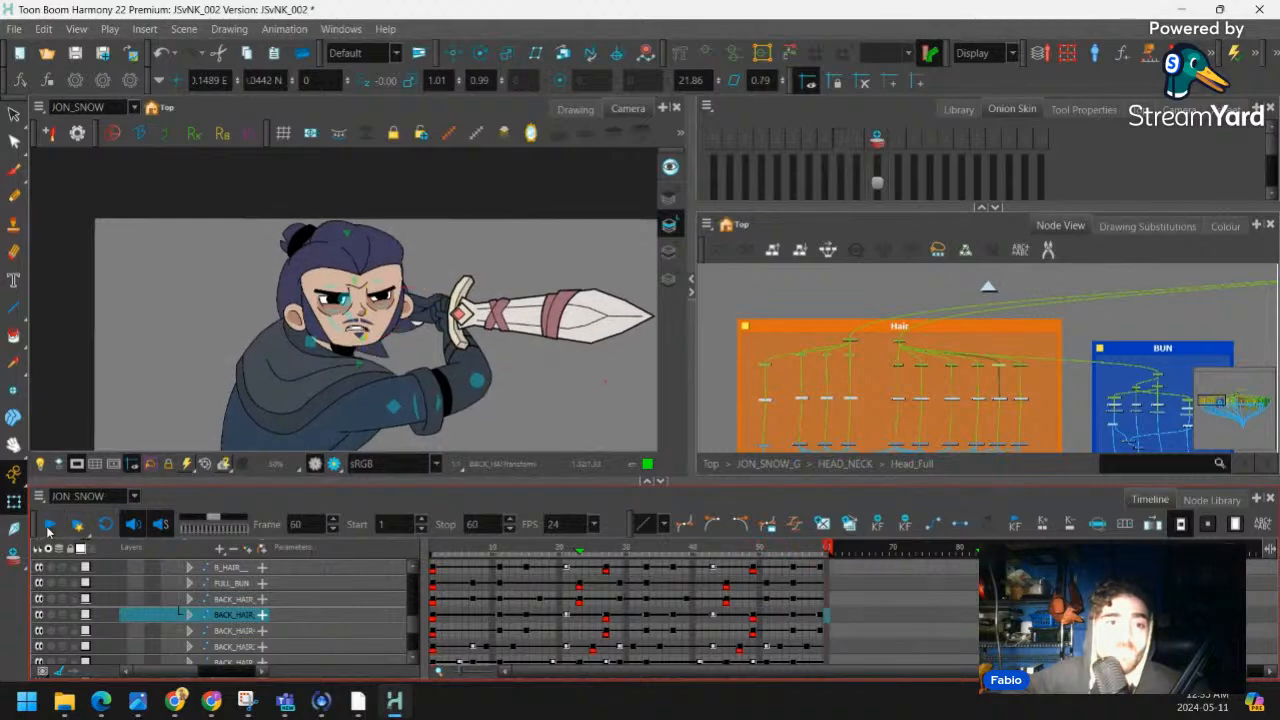
{"action": "left_click", "coordinate": [476, 255]}
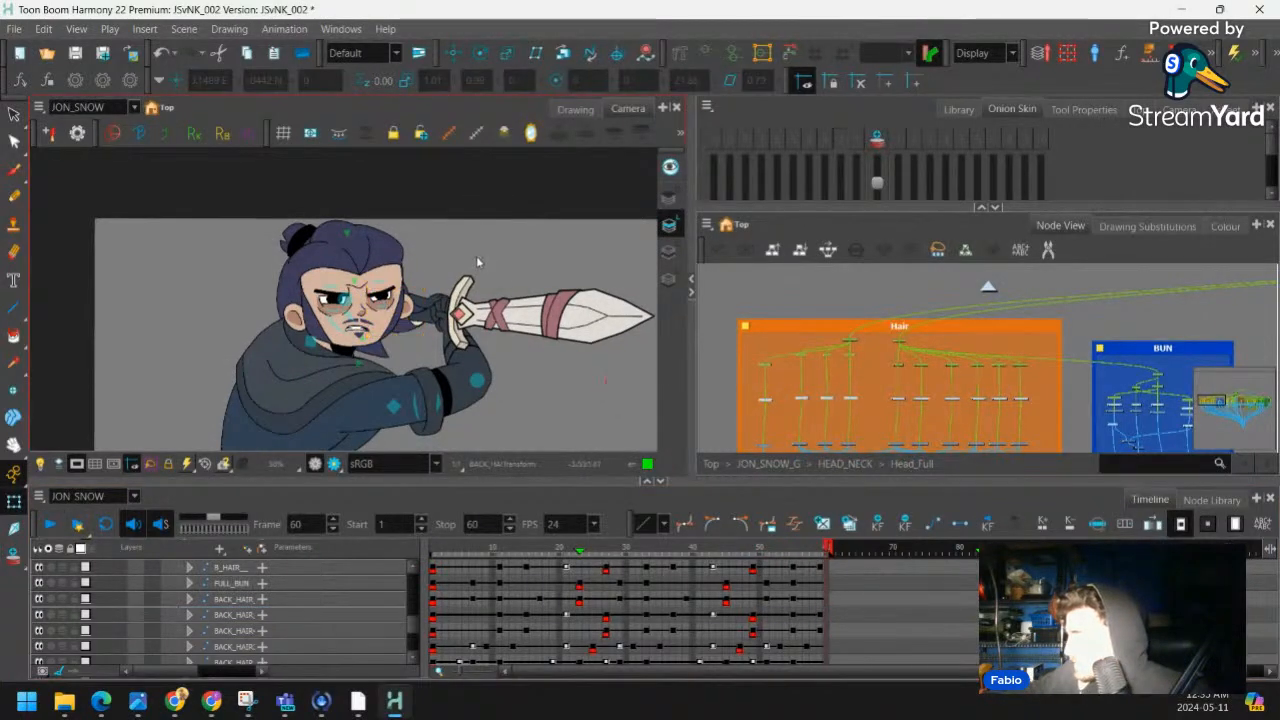
{"action": "scroll", "coordinate": [477, 258], "scroll_direction": "up", "scroll_amount": 2}
{"action": "left_click_drag", "start_coordinate": [478, 259], "coordinate": [476, 276]}
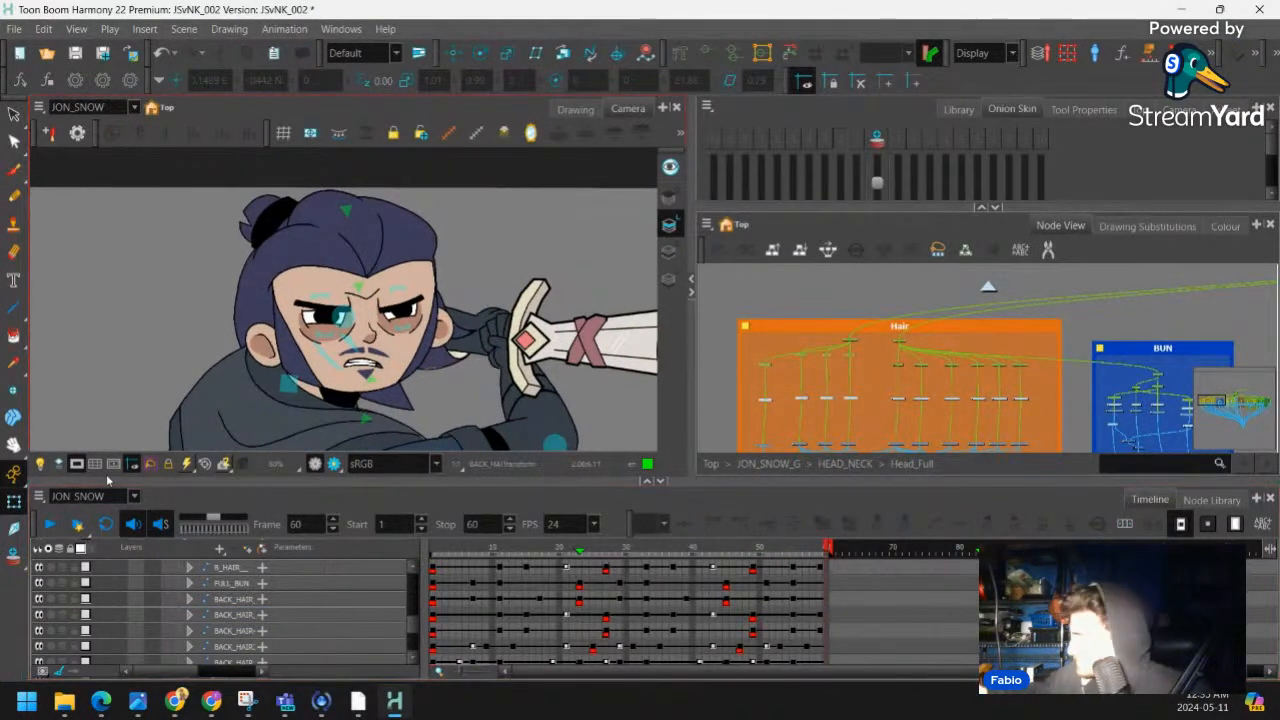
{"action": "left_click", "coordinate": [106, 524]}
{"action": "left_click", "coordinate": [49, 524]}
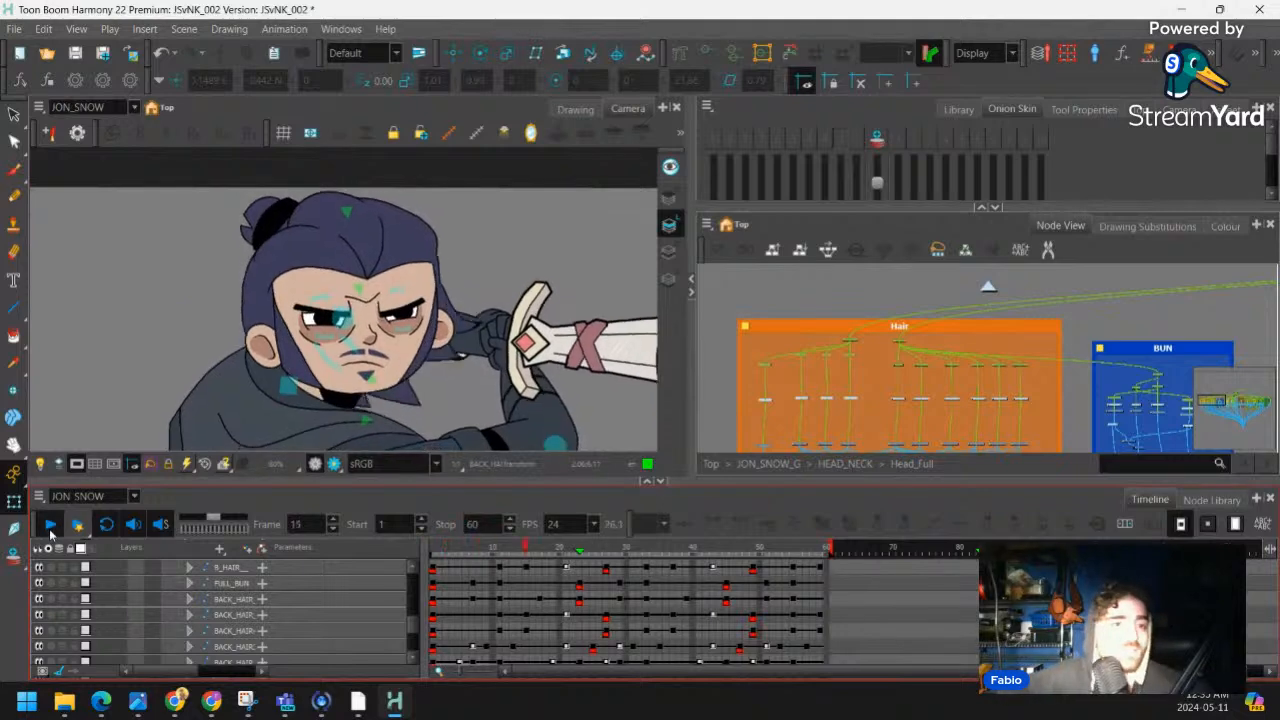
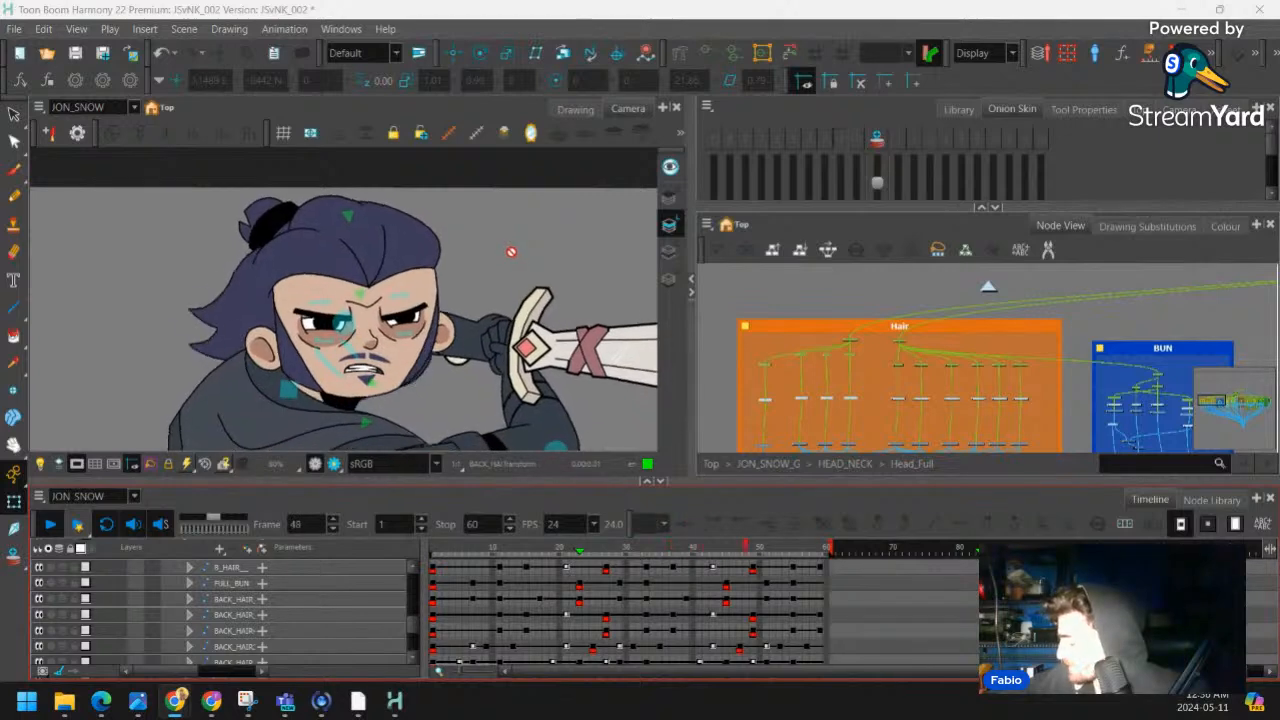
Select the full back hair peg and scrub the timeline through to frame 60
{"action": "left_click", "coordinate": [436, 567]}
{"action": "left_click", "coordinate": [358, 324]}
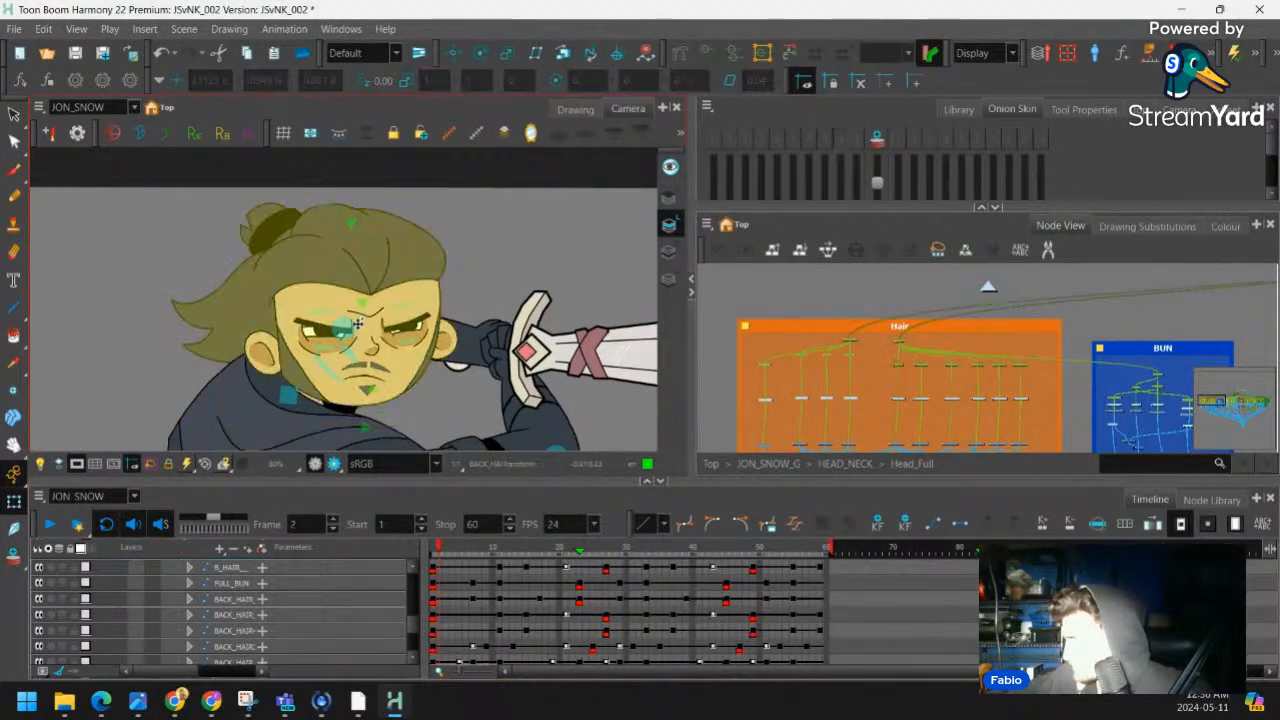
{"action": "left_click", "coordinate": [387, 344]}
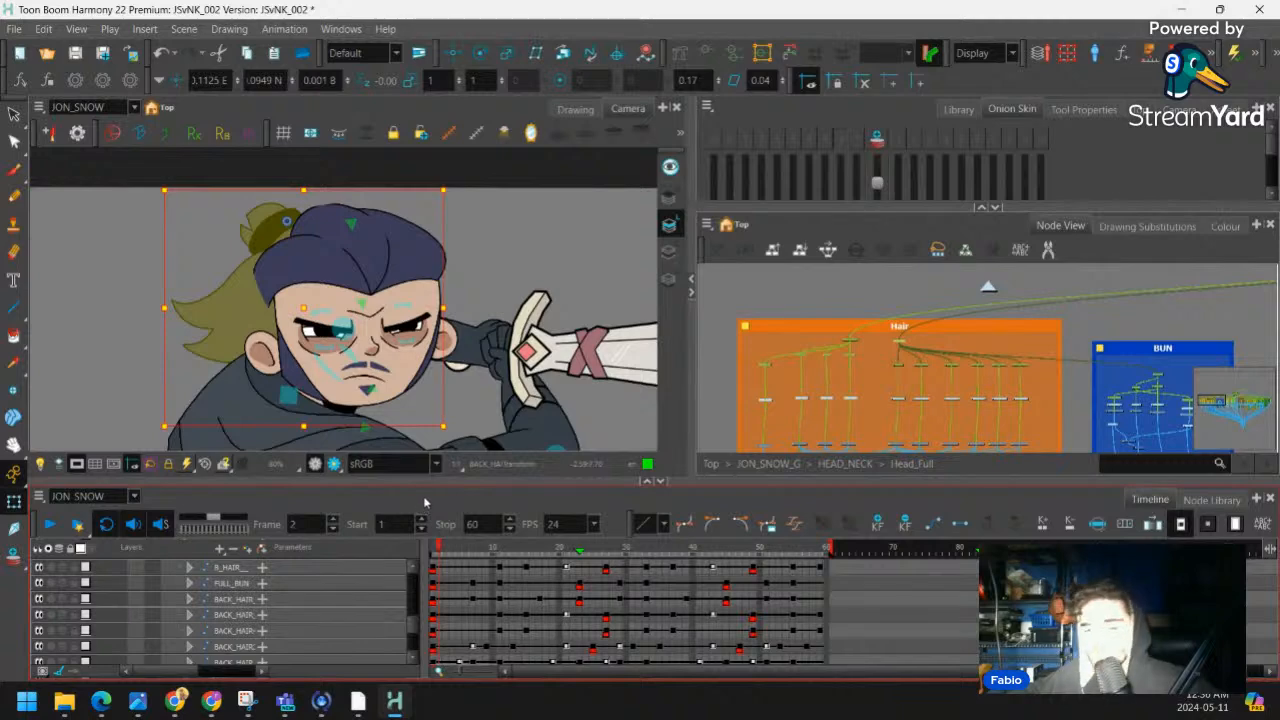
{"action": "left_click", "coordinate": [499, 551]}
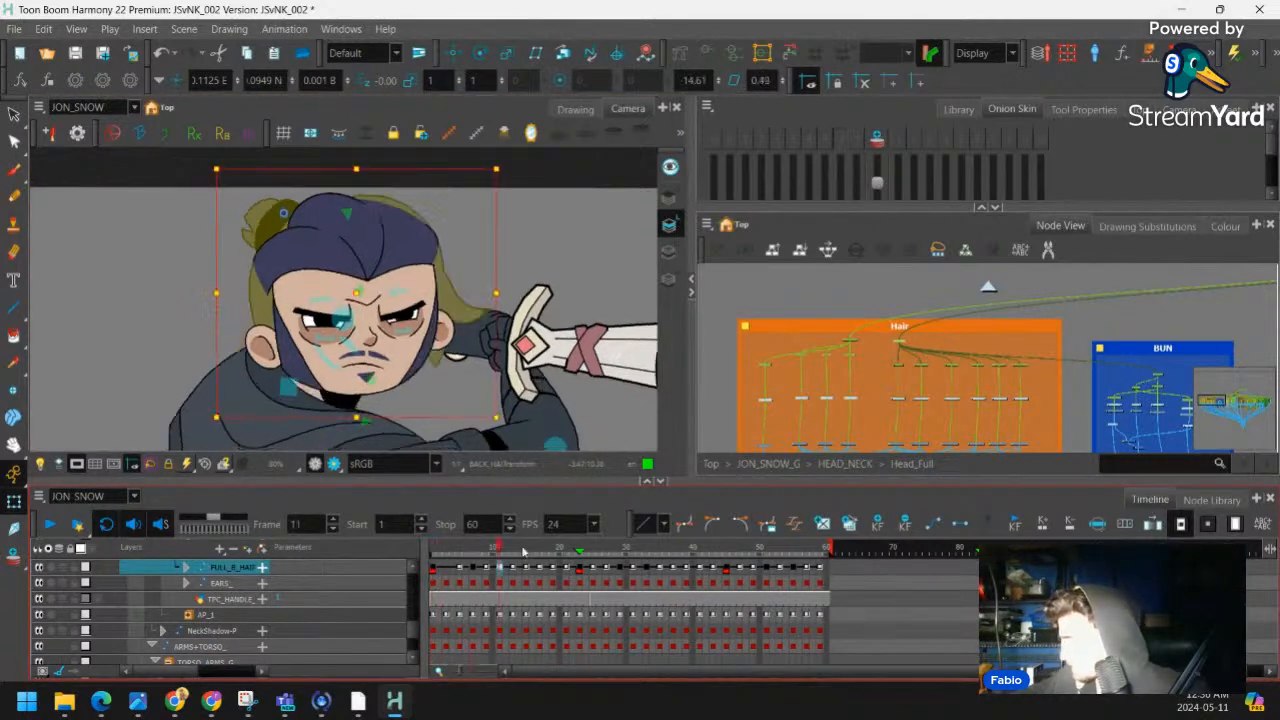
{"action": "left_click_drag", "start_coordinate": [523, 552], "coordinate": [829, 546]}
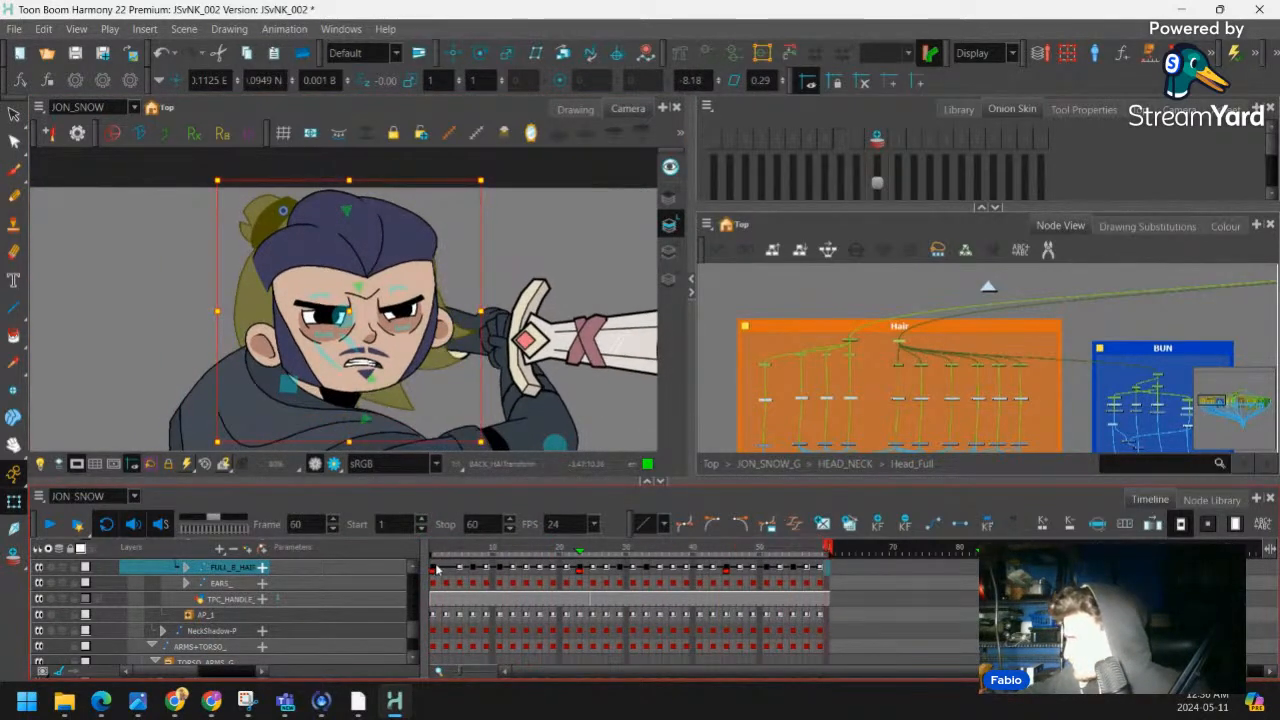
Select all keyframes of the full back hair across the 60 frames and convert them to stepped keys on twos
{"action": "left_click_drag", "start_coordinate": [436, 569], "coordinate": [810, 568]}
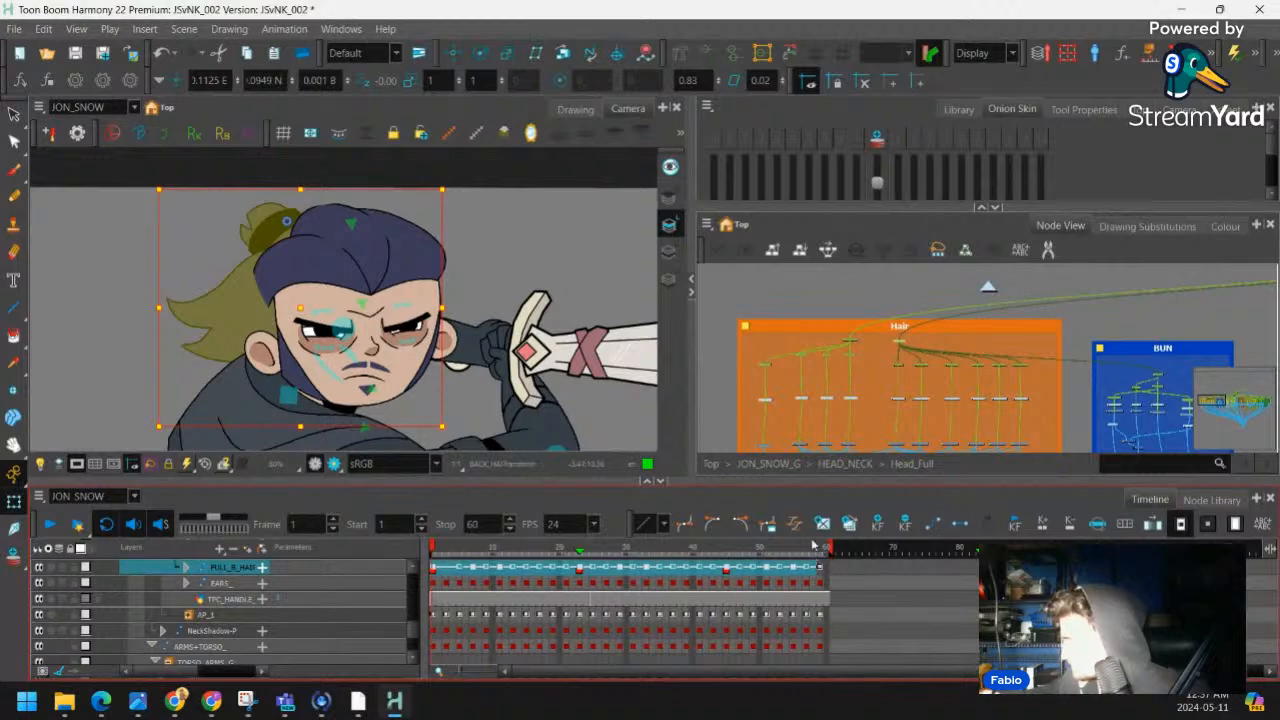
{"action": "left_click", "coordinate": [435, 567]}
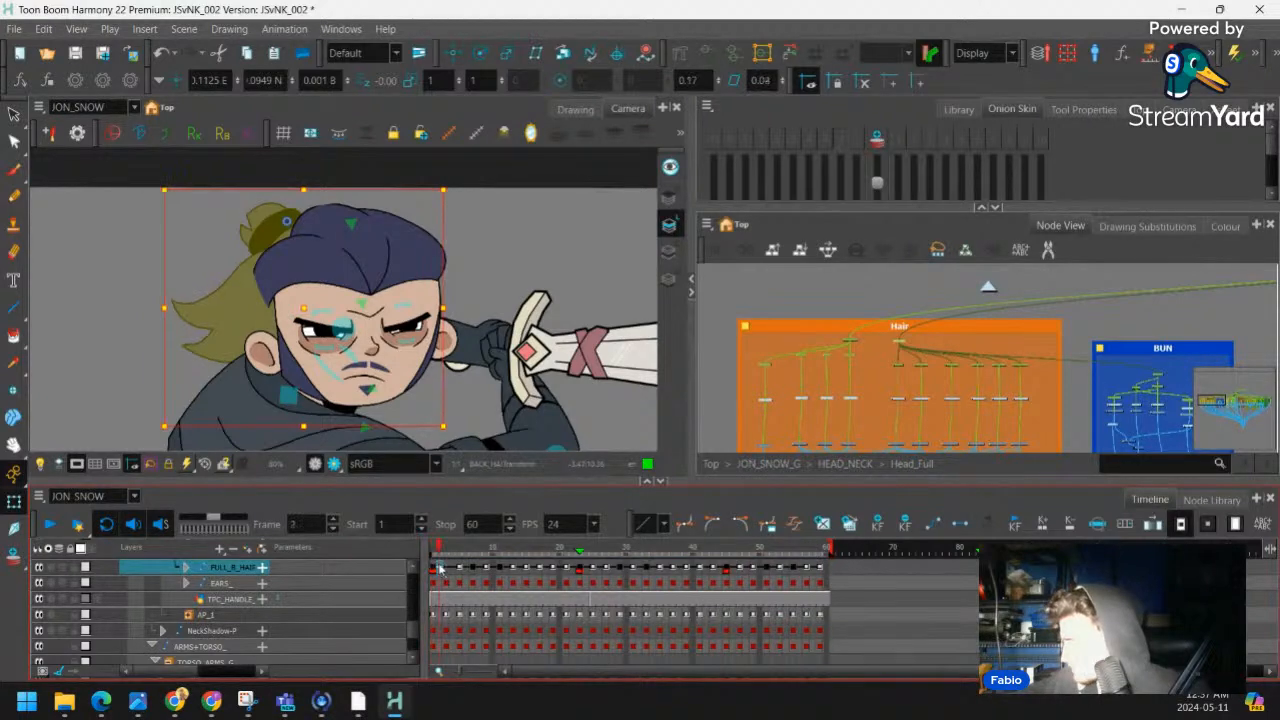
{"action": "left_click_drag", "start_coordinate": [437, 567], "coordinate": [805, 570]}
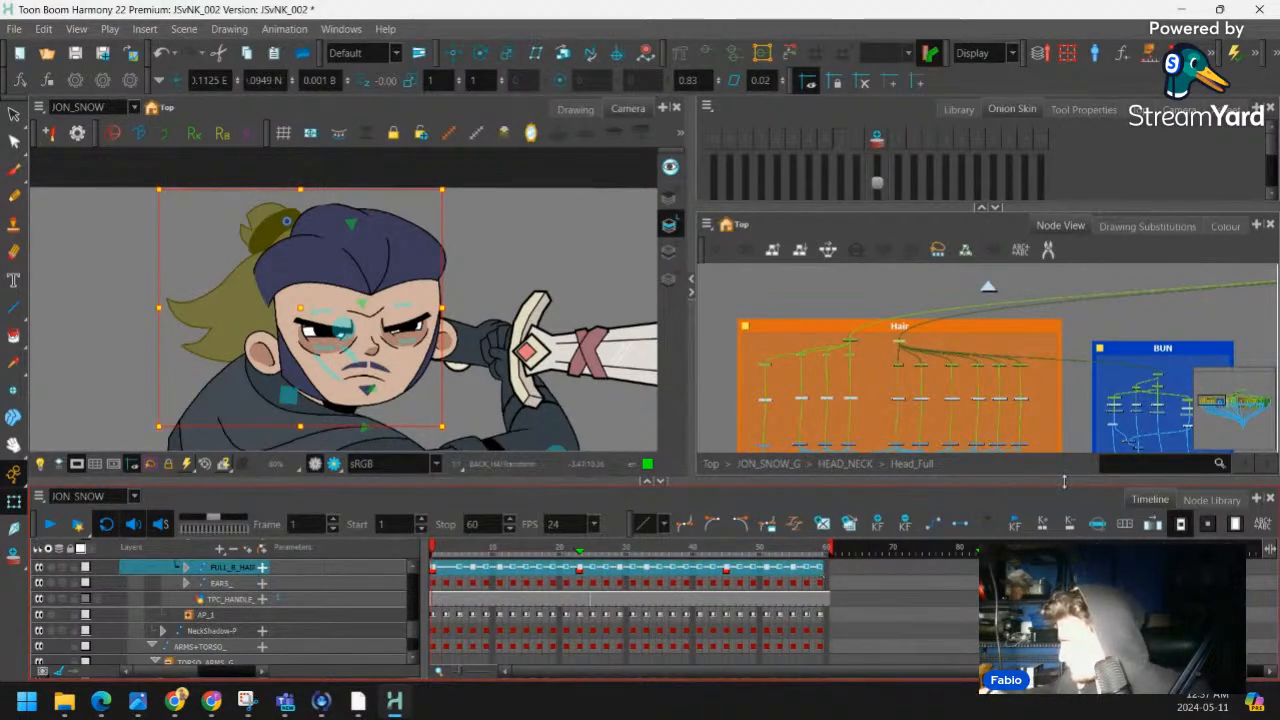
{"action": "left_click", "coordinate": [1124, 523]}
{"action": "left_click", "coordinate": [648, 415]}
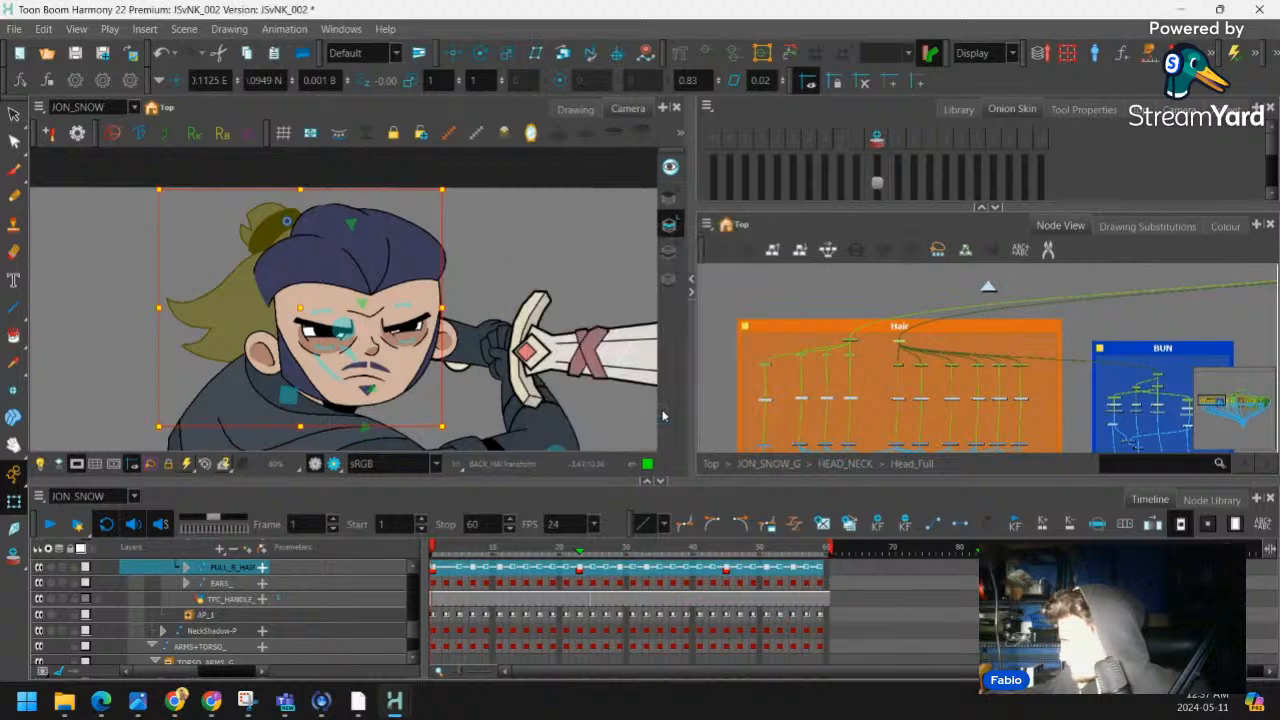
{"action": "left_click", "coordinate": [437, 569]}
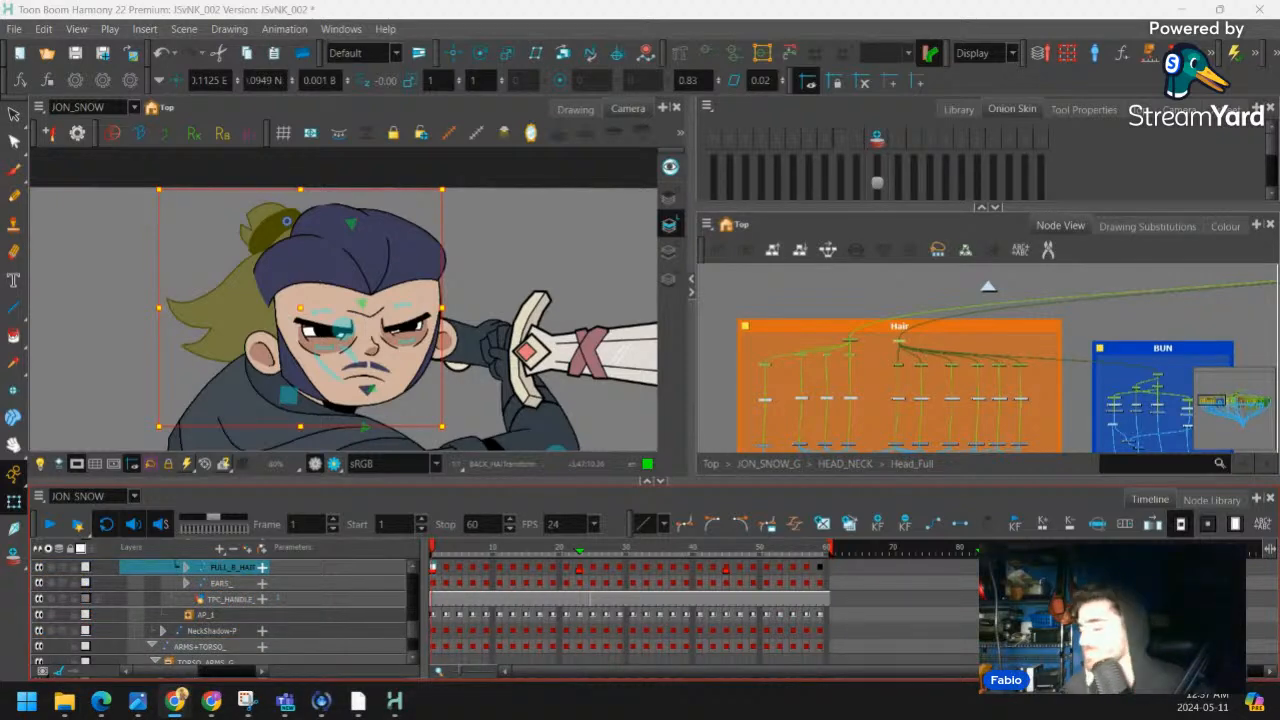
Examine the tunic and the rear hair strand up close by selecting each on the character
{"action": "left_click", "coordinate": [538, 237]}
{"action": "scroll", "coordinate": [475, 223], "scroll_direction": "down", "scroll_amount": 4}
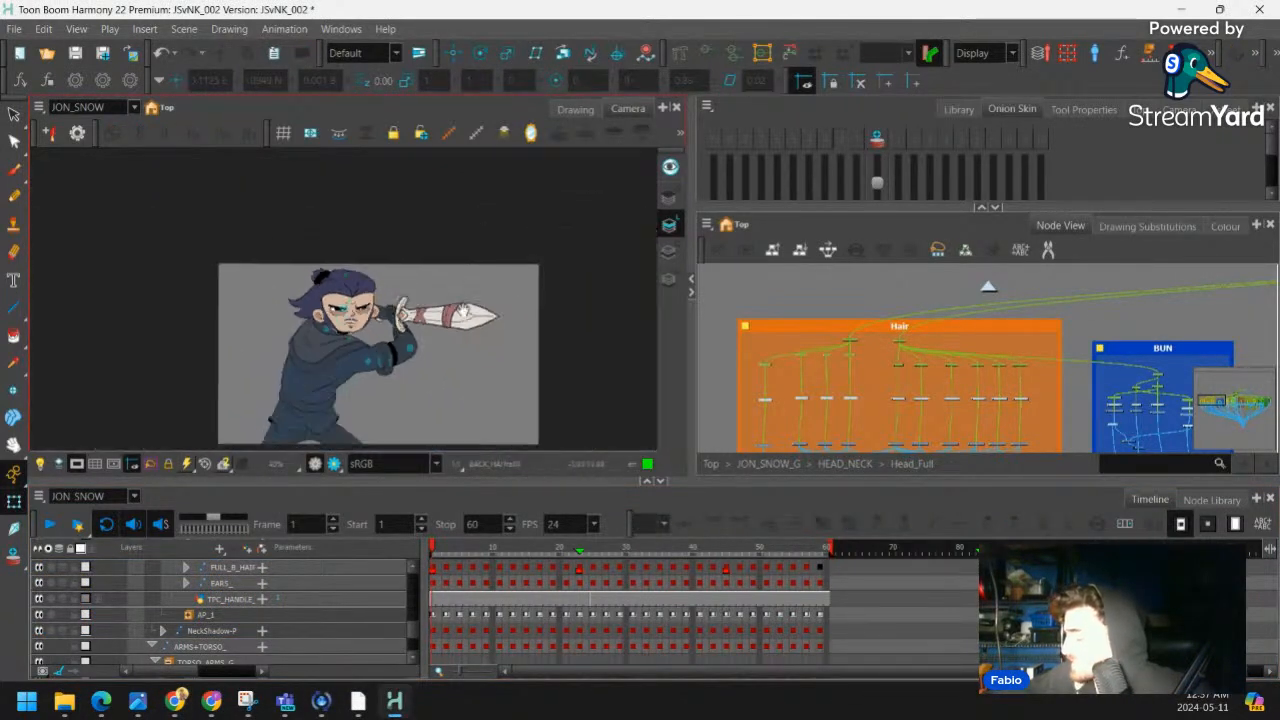
{"action": "scroll", "coordinate": [375, 290], "scroll_direction": "up", "scroll_amount": 3}
{"action": "left_click_drag", "start_coordinate": [355, 388], "coordinate": [392, 262]}
{"action": "left_click", "coordinate": [331, 353]}
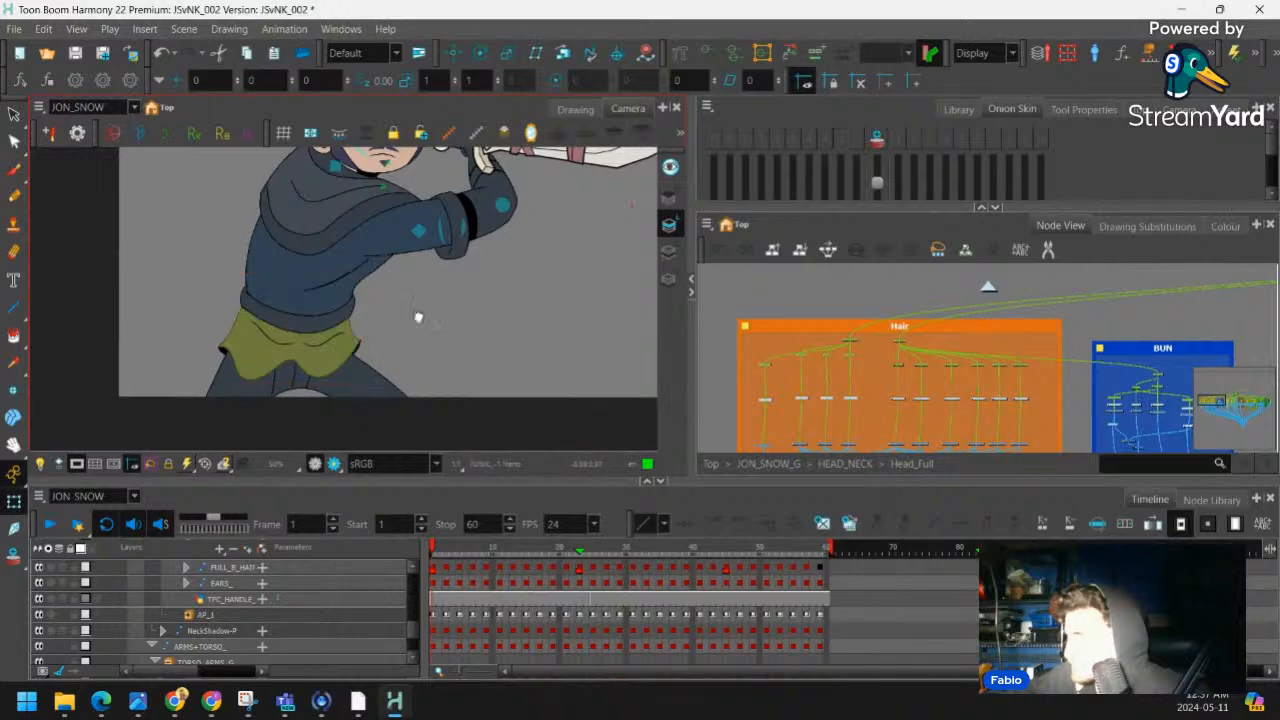
{"action": "scroll", "coordinate": [426, 246], "scroll_direction": "up", "scroll_amount": 1}
{"action": "left_click_drag", "start_coordinate": [430, 183], "coordinate": [418, 326]}
{"action": "scroll", "coordinate": [414, 266], "scroll_direction": "up", "scroll_amount": 2}
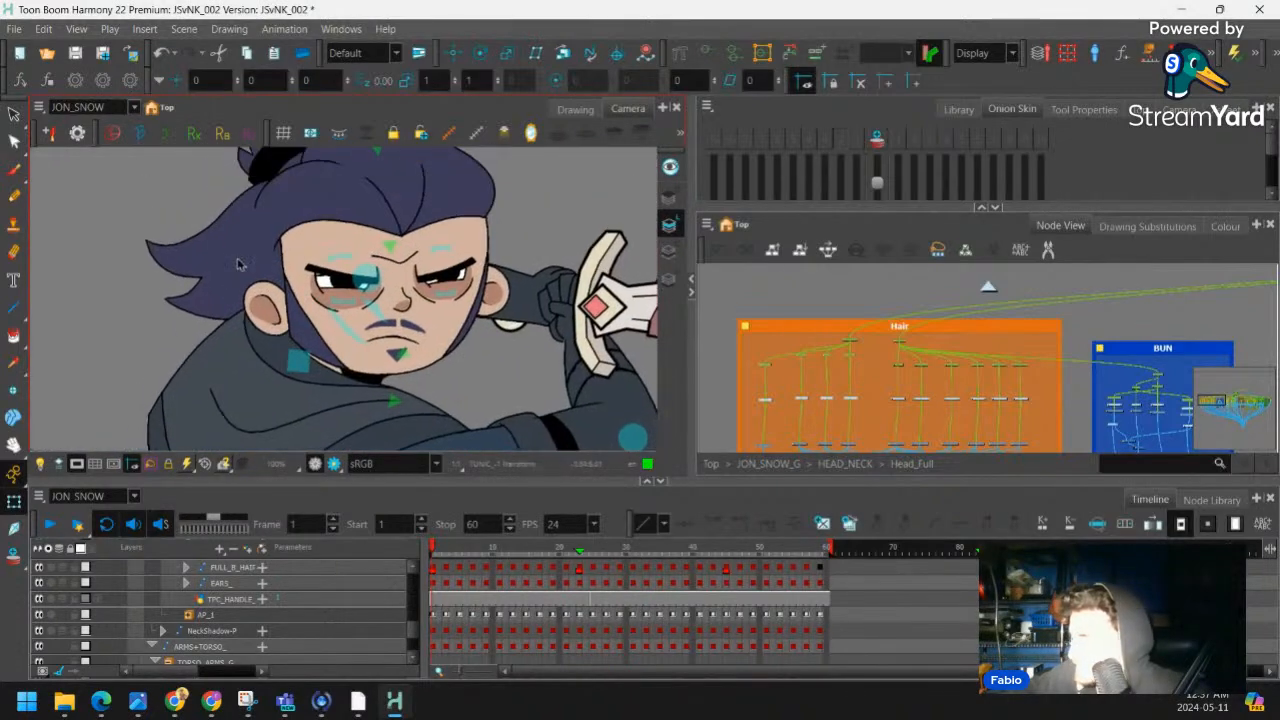
{"action": "left_click", "coordinate": [240, 264]}
{"action": "scroll", "coordinate": [335, 282], "scroll_direction": "down", "scroll_amount": 4}
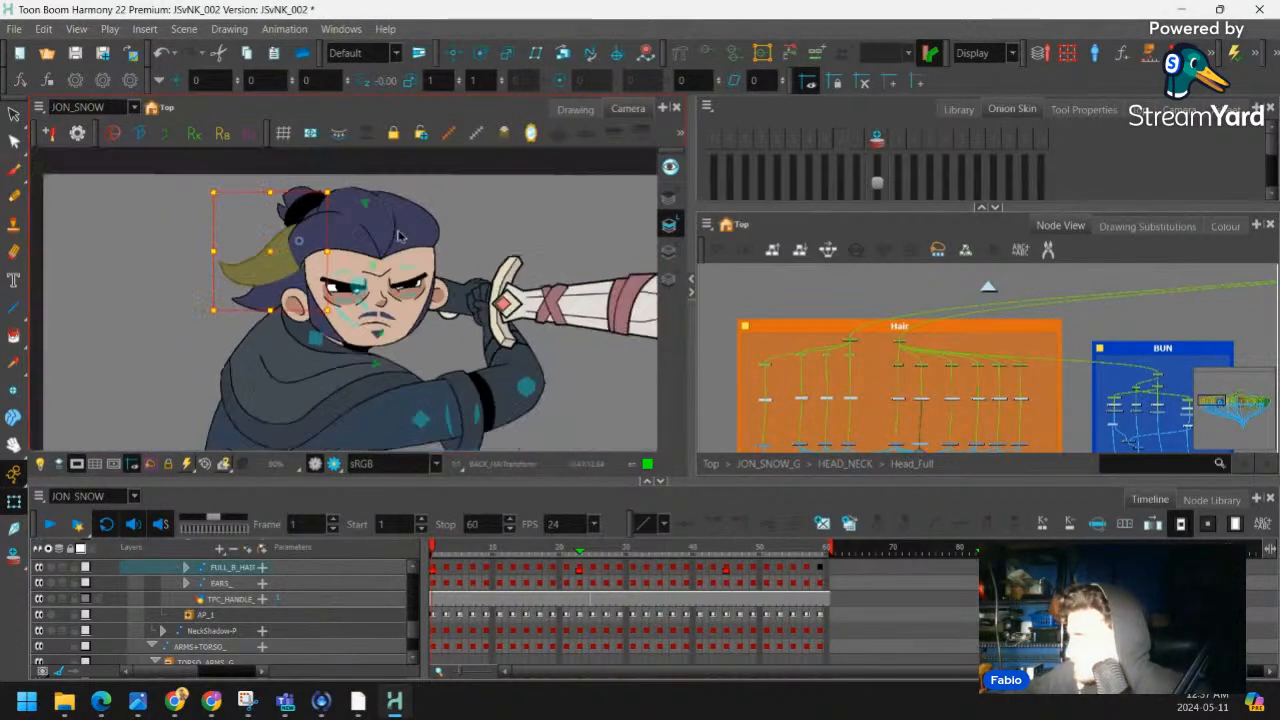
{"action": "left_click_drag", "start_coordinate": [335, 282], "coordinate": [350, 228]}
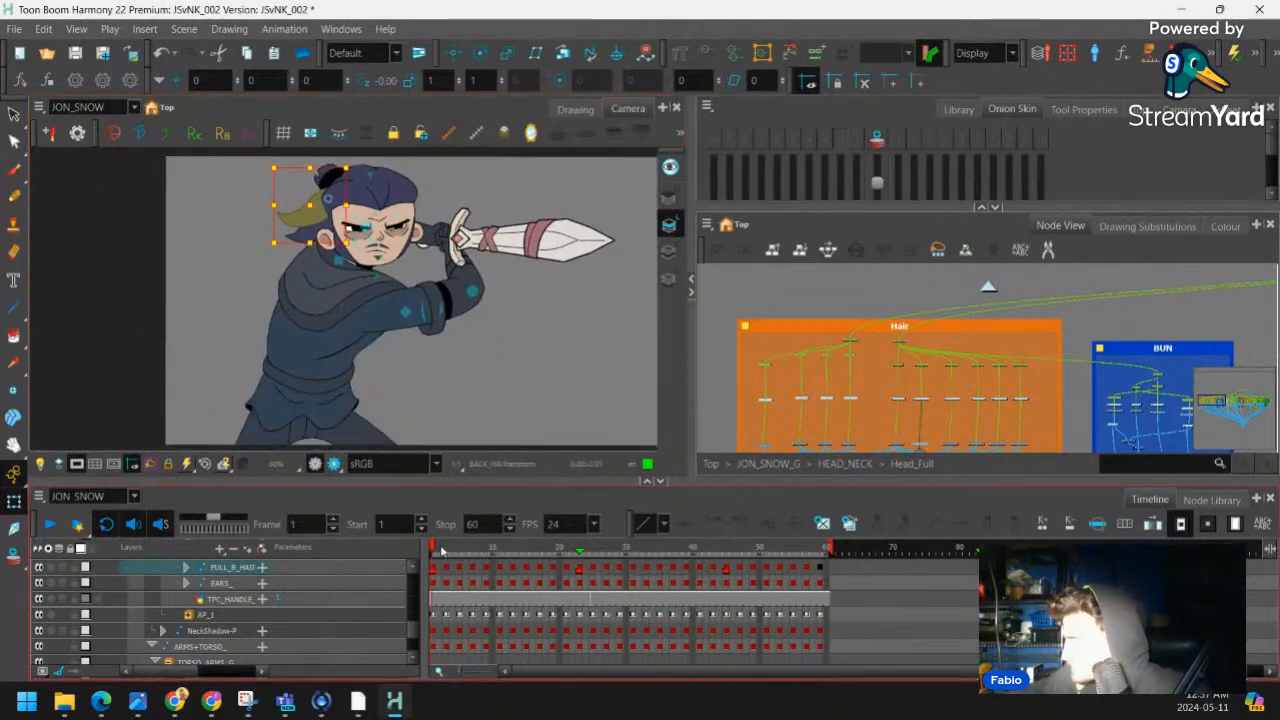
Scrub through the stepped hair motion and play the looping 60-frame animation to review it with the body
{"action": "left_click_drag", "start_coordinate": [441, 550], "coordinate": [591, 545]}
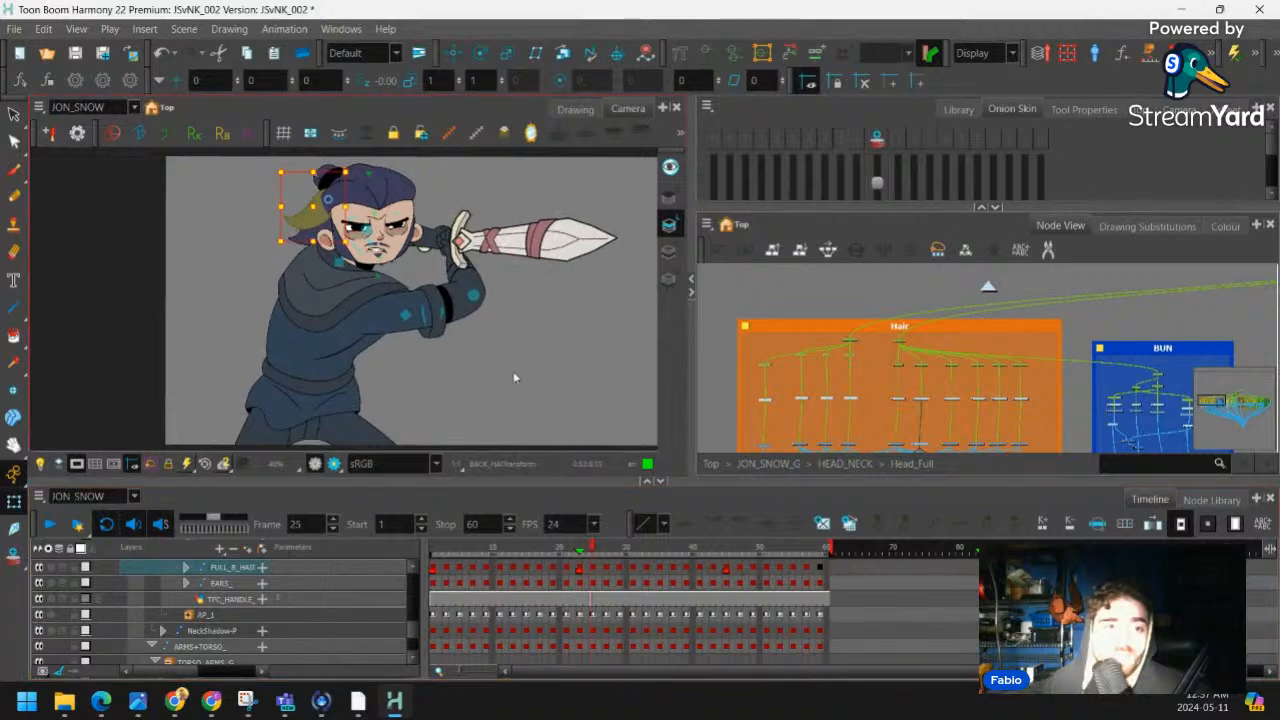
{"action": "left_click", "coordinate": [514, 375]}
{"action": "left_click_drag", "start_coordinate": [514, 383], "coordinate": [514, 357]}
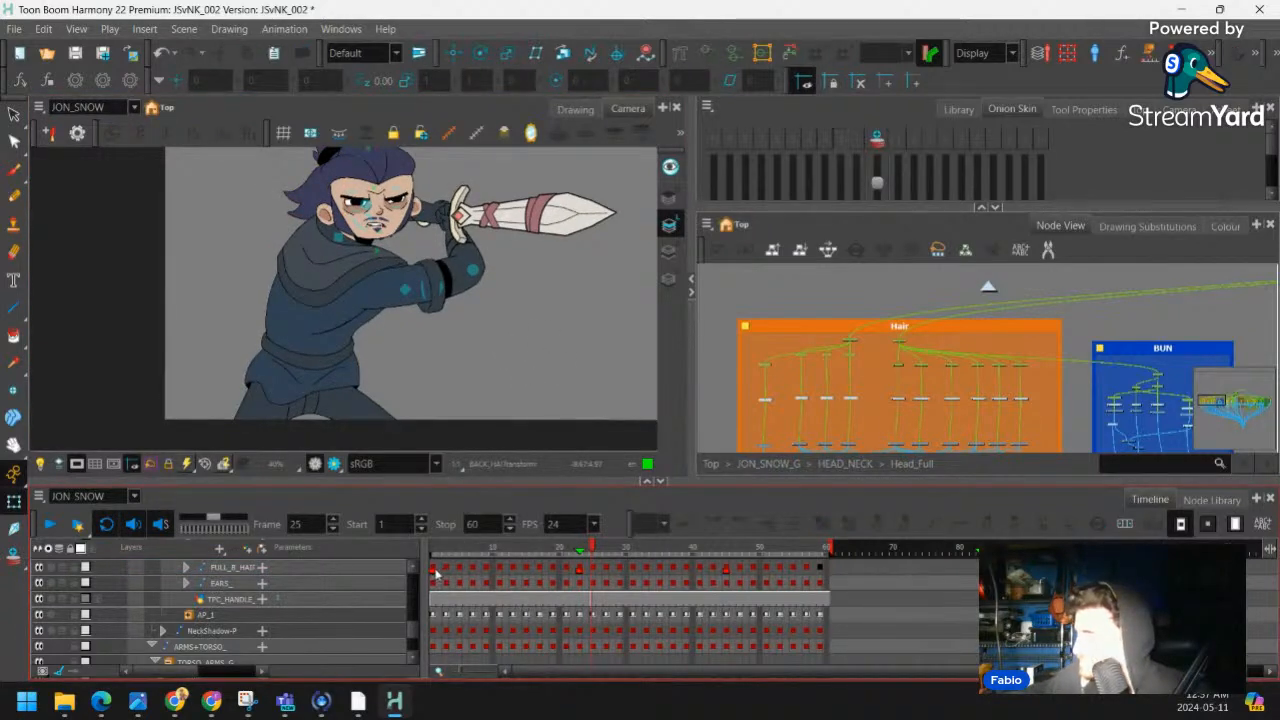
{"action": "left_click_drag", "start_coordinate": [436, 572], "coordinate": [632, 564]}
{"action": "left_click", "coordinate": [585, 397]}
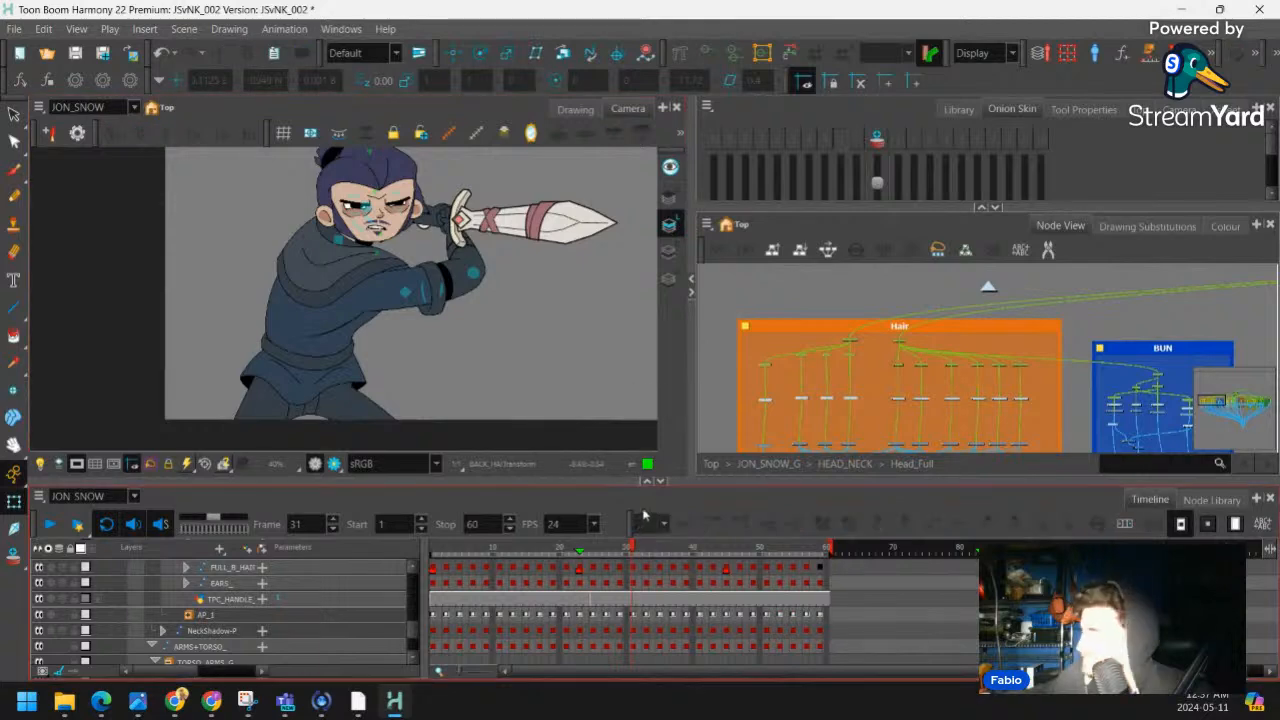
{"action": "scroll", "coordinate": [529, 317], "scroll_direction": "up", "scroll_amount": 2}
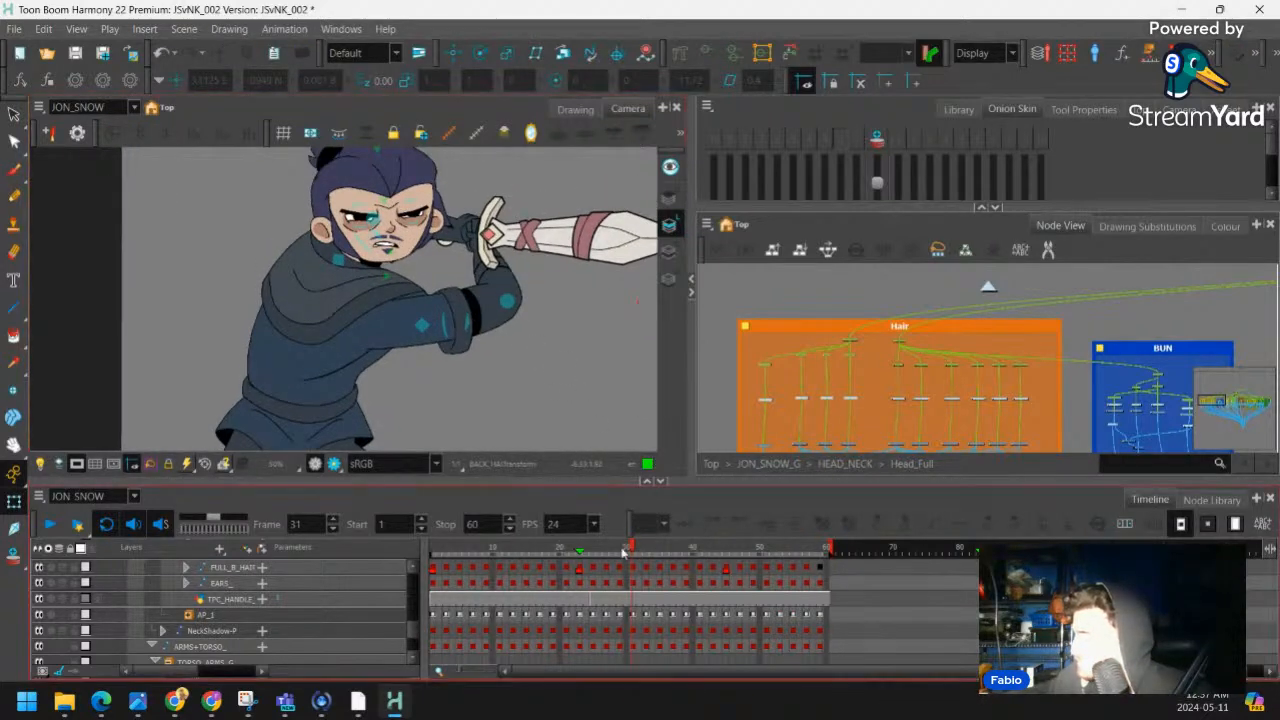
{"action": "left_click_drag", "start_coordinate": [628, 549], "coordinate": [470, 550]}
{"action": "scroll", "coordinate": [505, 303], "scroll_direction": "down", "scroll_amount": 3}
{"action": "left_click_drag", "start_coordinate": [505, 303], "coordinate": [509, 311]}
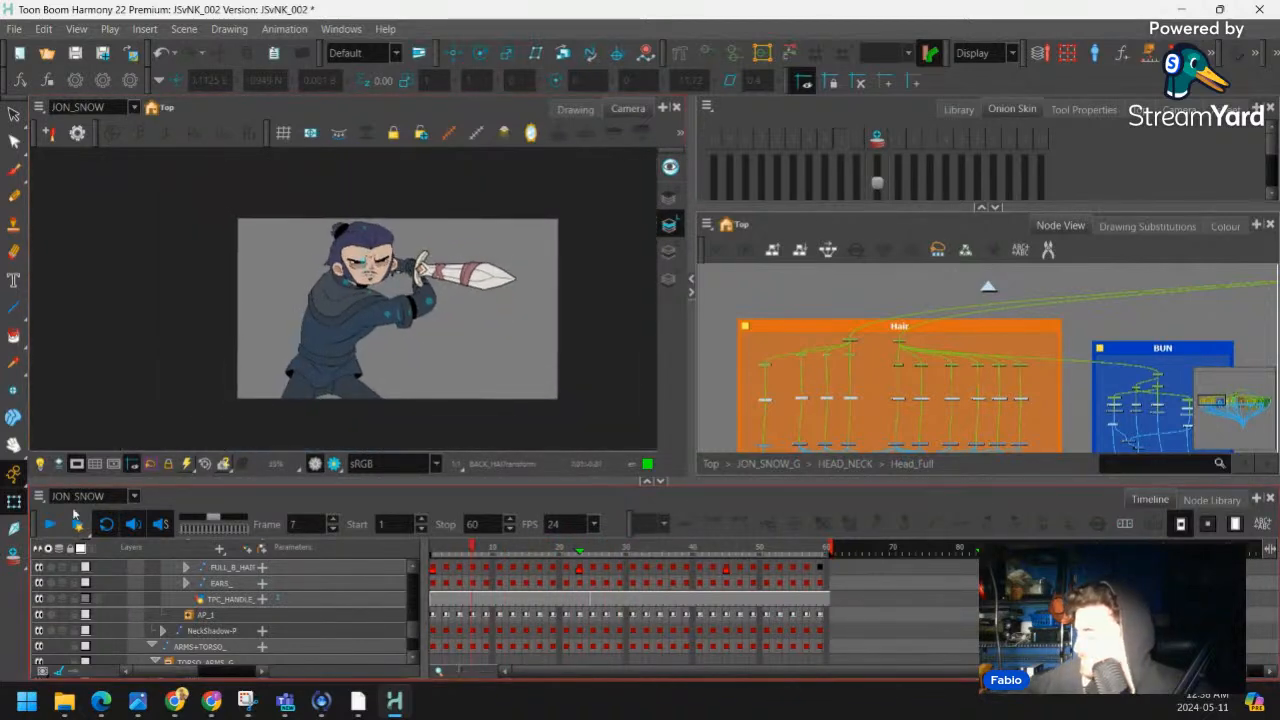
{"action": "left_click", "coordinate": [50, 523]}
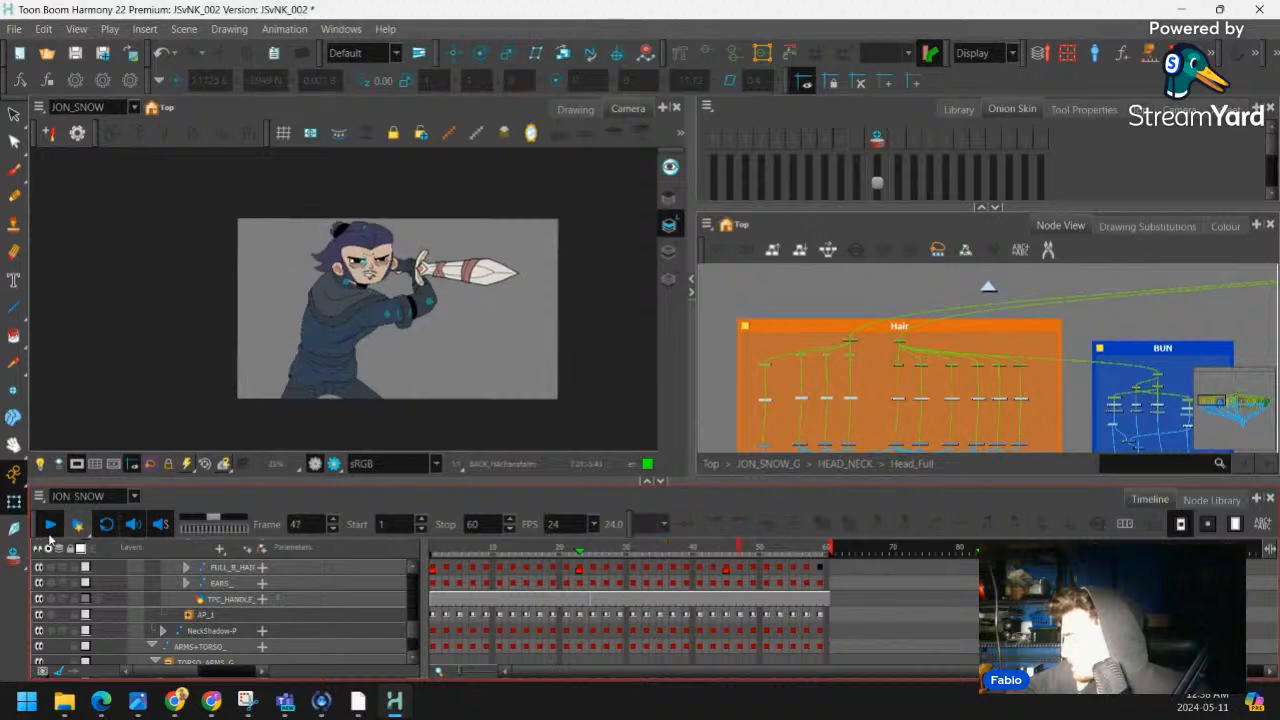
Select the full back hair at frame 1 and step through the opening frames to check its poses on twos
{"action": "left_click", "coordinate": [433, 568]}
{"action": "scroll", "coordinate": [419, 306], "scroll_direction": "up", "scroll_amount": 1}
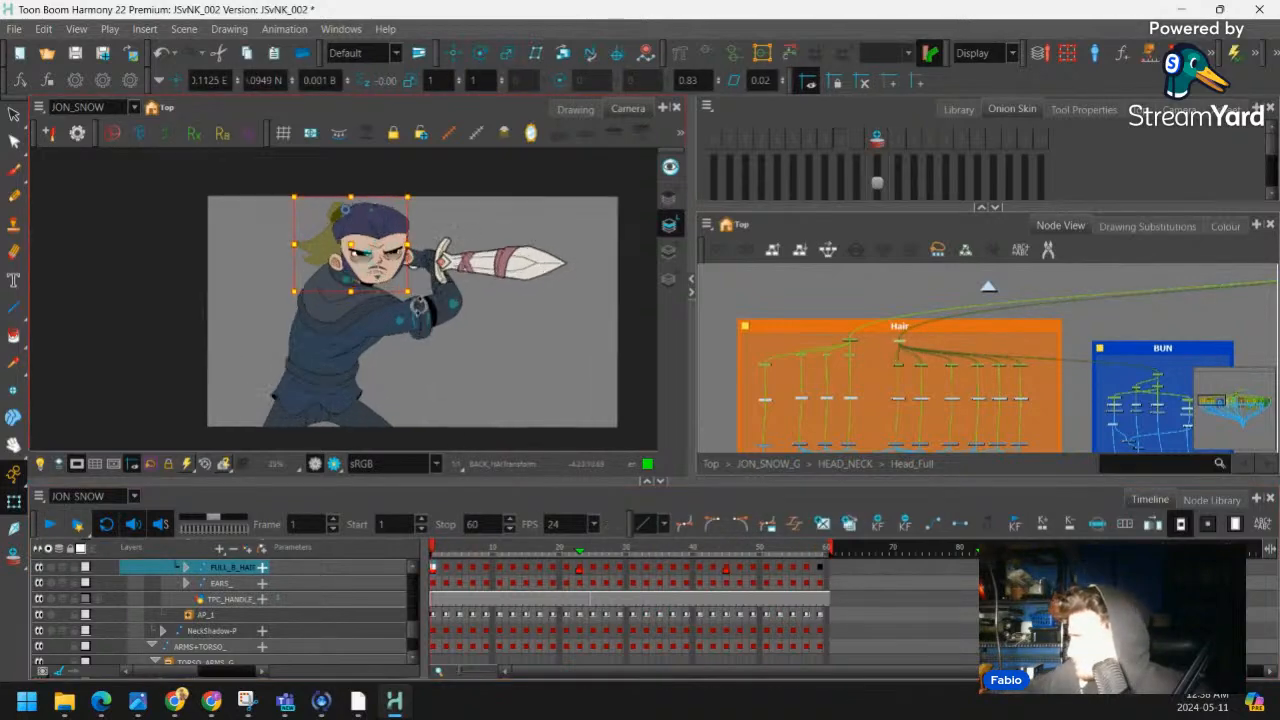
{"action": "scroll", "coordinate": [331, 250], "scroll_direction": "up", "scroll_amount": 2}
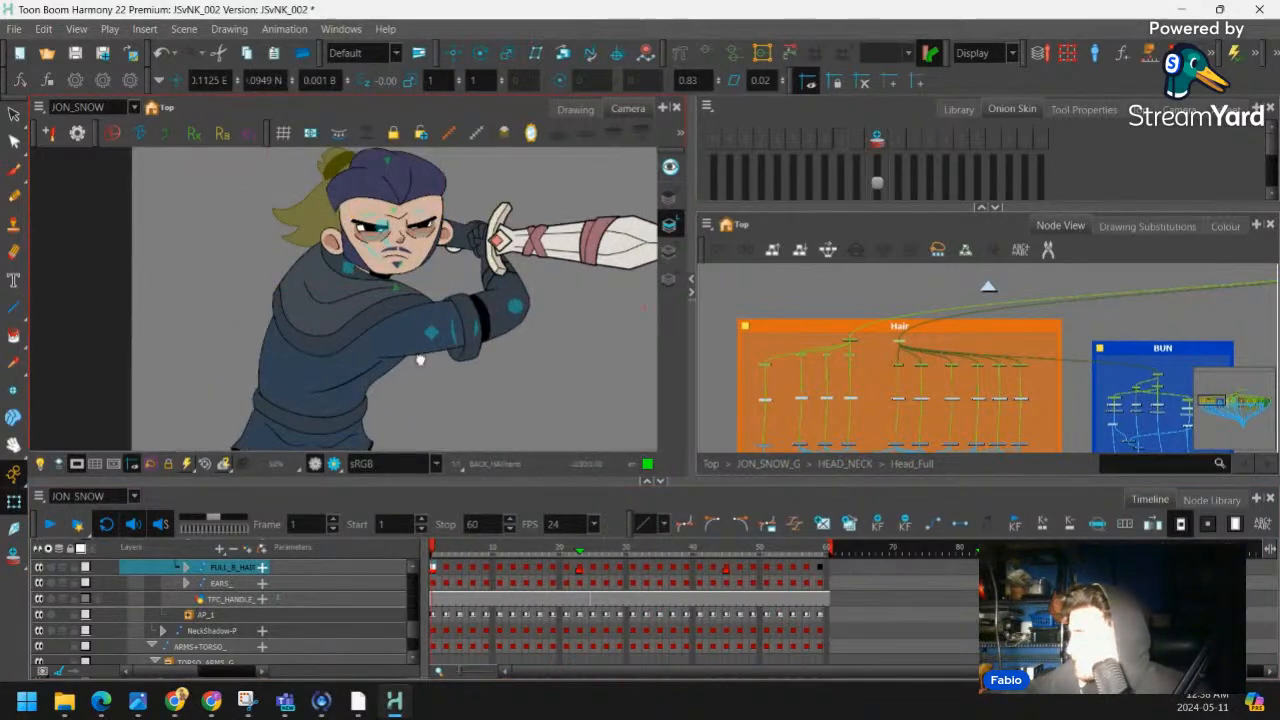
{"action": "scroll", "coordinate": [331, 250], "scroll_direction": "down", "scroll_amount": 1}
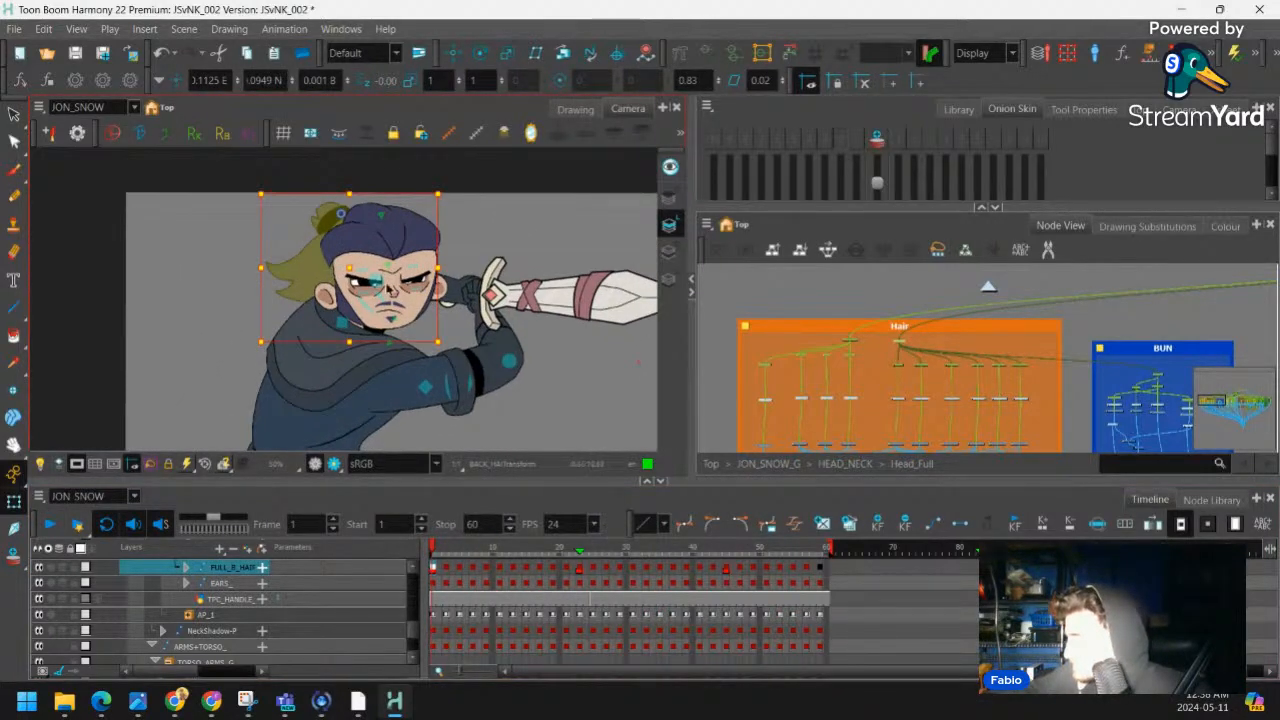
{"action": "left_click", "coordinate": [440, 552]}
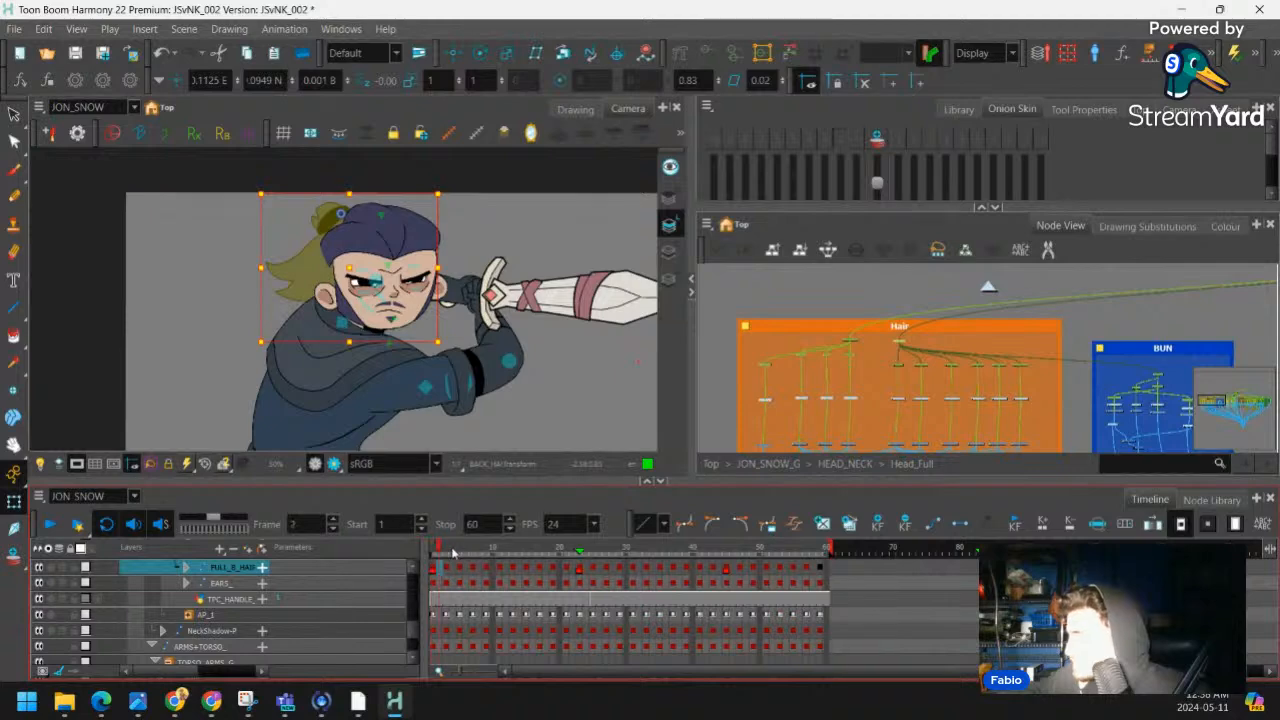
{"action": "key", "text": "period"}
{"action": "key", "text": "period"}
{"action": "key", "text": "period"}
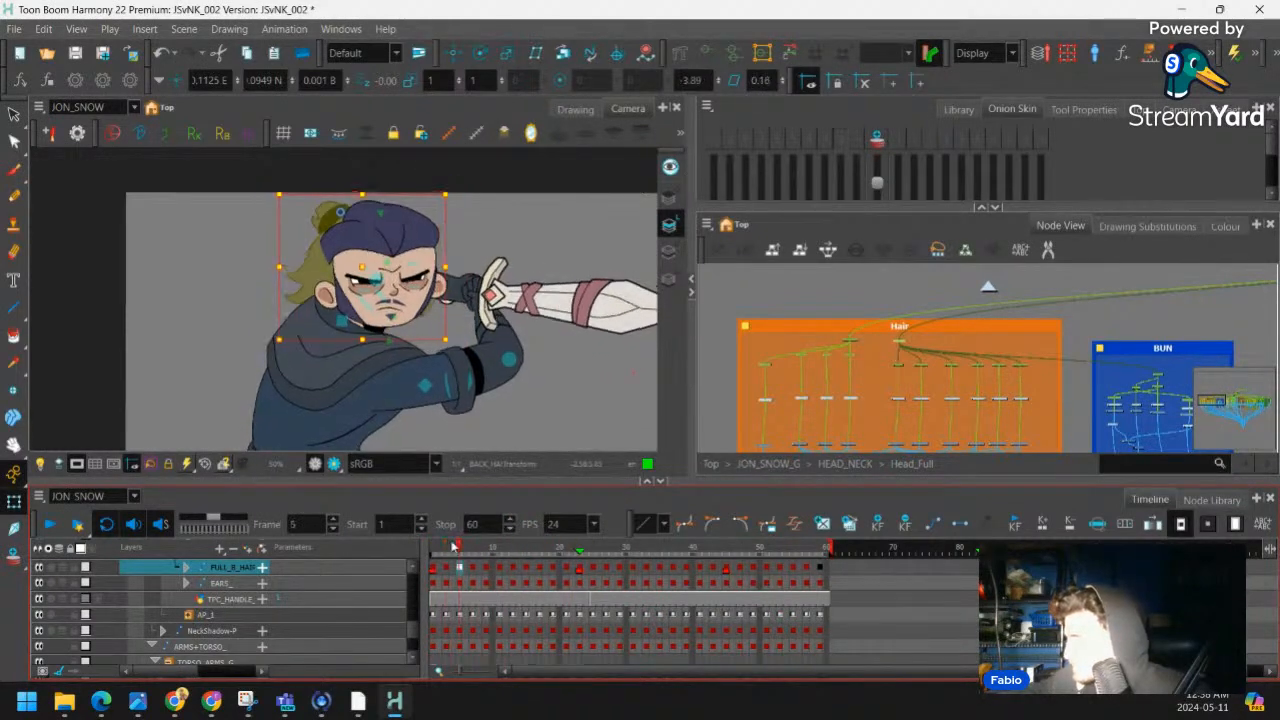
{"action": "left_click", "coordinate": [433, 547]}
Deselect the back hair and scrub the timeline to check the hair swing on the whole character
{"action": "key", "text": "1"}
{"action": "key", "text": "1"}
{"action": "left_click_drag", "start_coordinate": [466, 386], "coordinate": [477, 357]}
{"action": "key", "text": "2"}
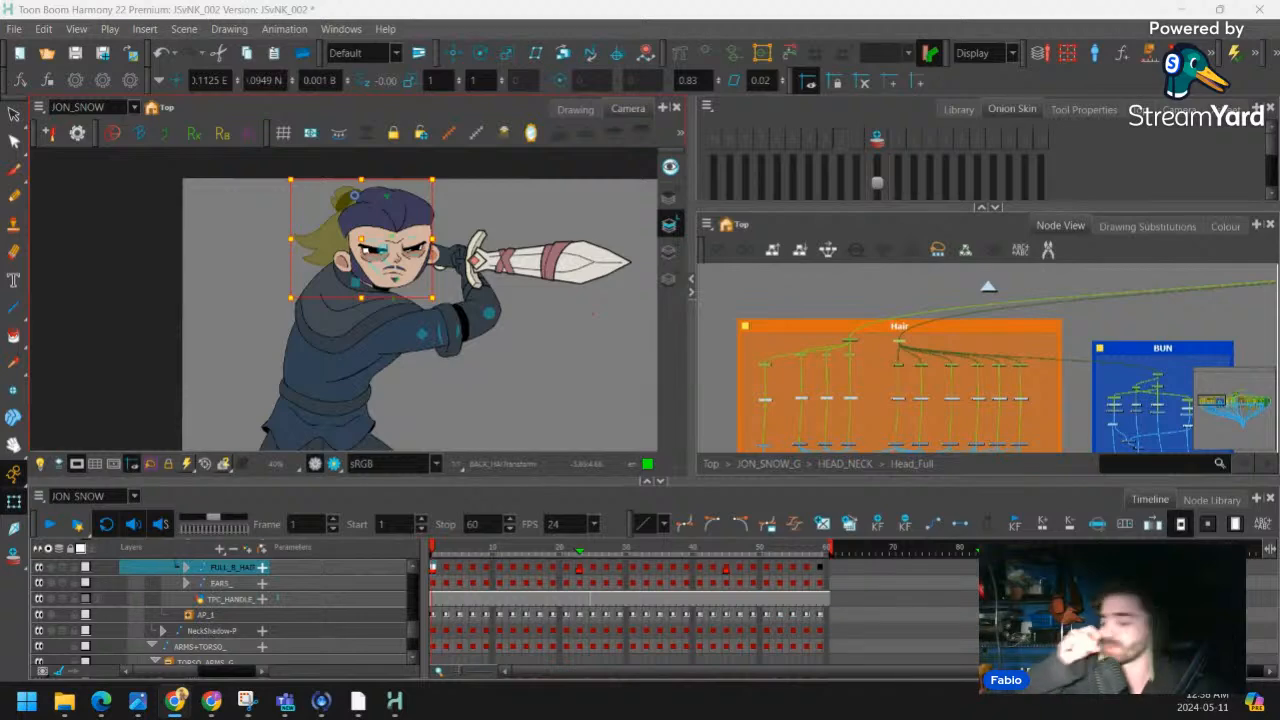
{"action": "key", "text": "Escape"}
{"action": "left_click_drag", "start_coordinate": [417, 330], "coordinate": [423, 339]}
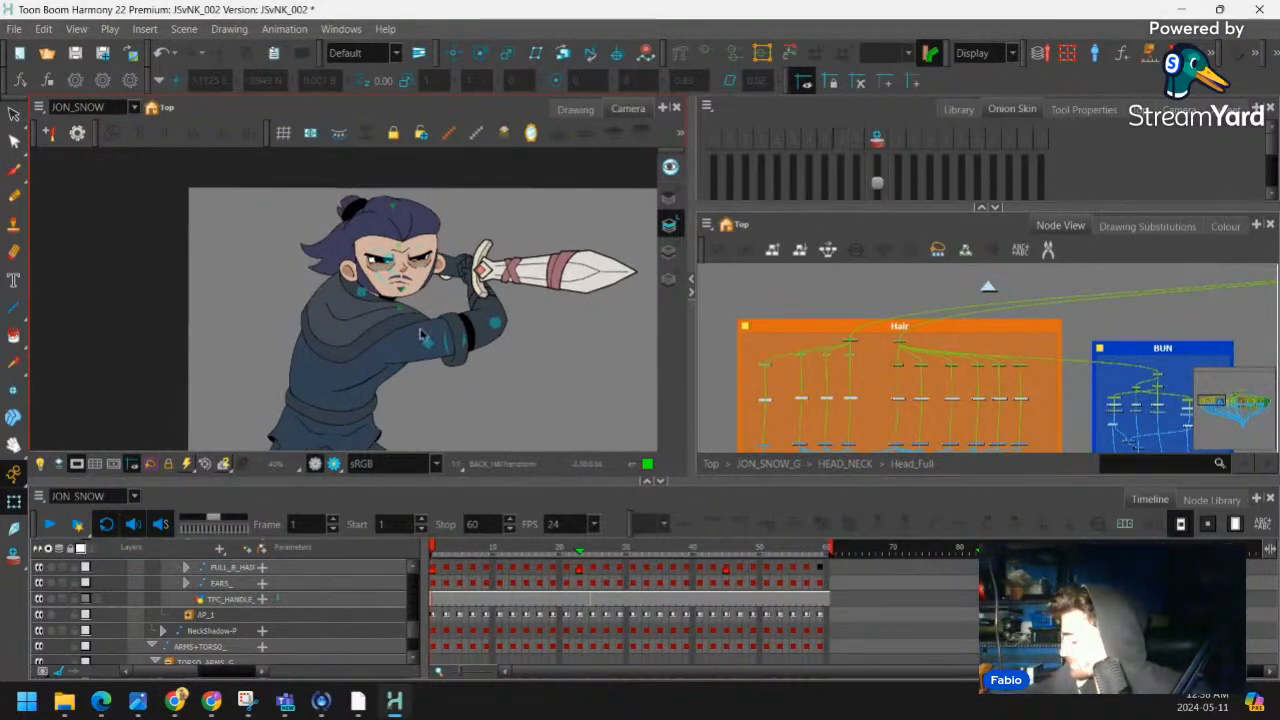
{"action": "left_click_drag", "start_coordinate": [436, 550], "coordinate": [372, 455]}
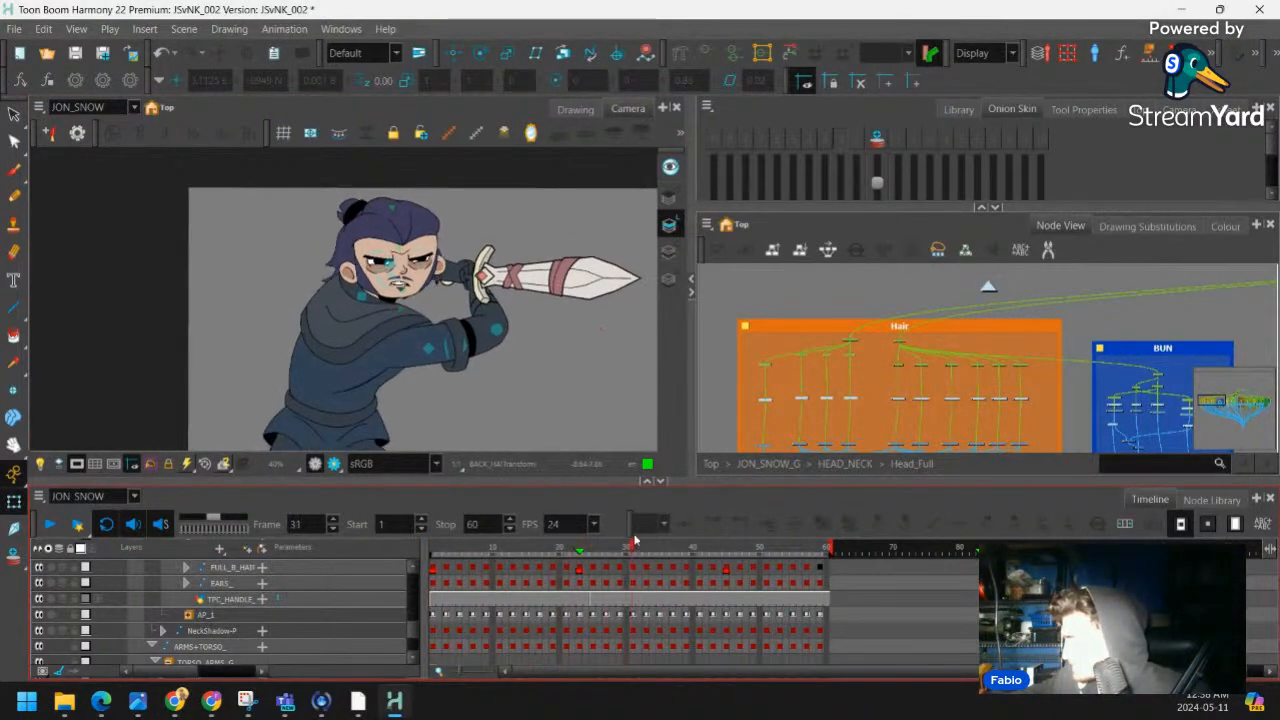
Select the collar around the shoulders and examine it together with the head and torso
{"action": "key", "text": "2"}
{"action": "key", "text": "2"}
{"action": "left_click_drag", "start_coordinate": [367, 362], "coordinate": [383, 354]}
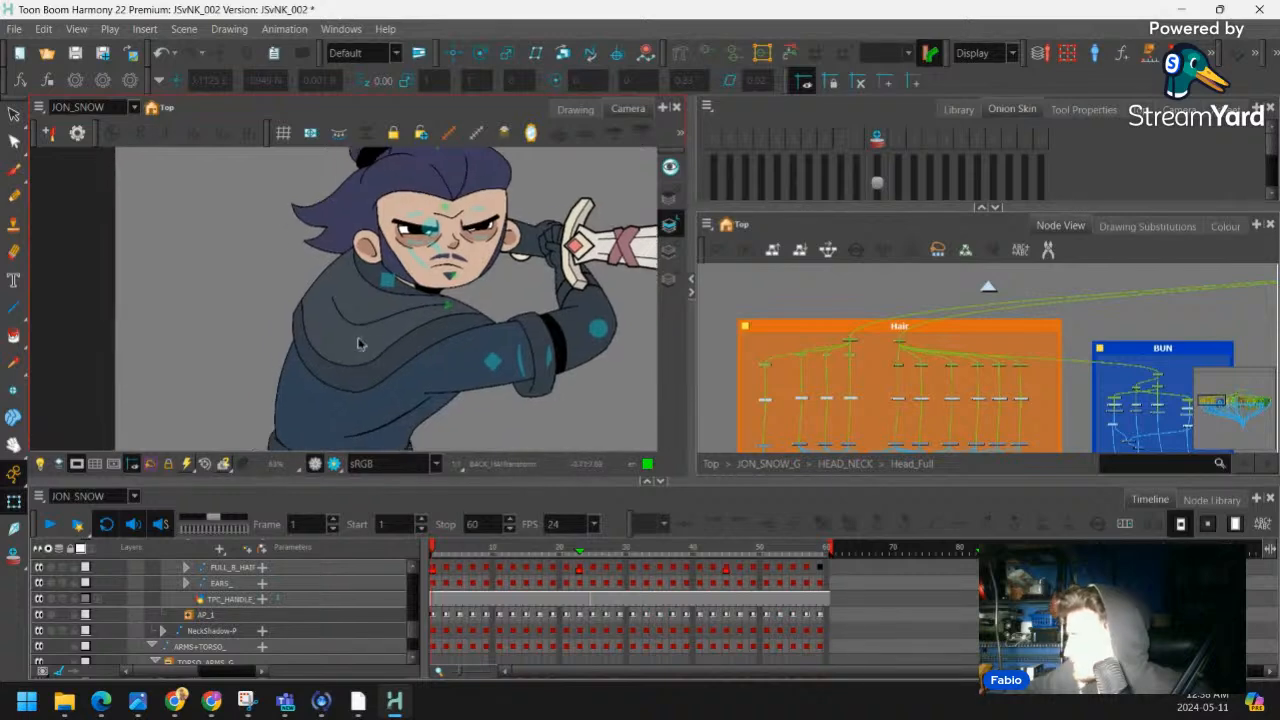
{"action": "left_click", "coordinate": [358, 342]}
{"action": "key", "text": "1"}
{"action": "key", "text": "1"}
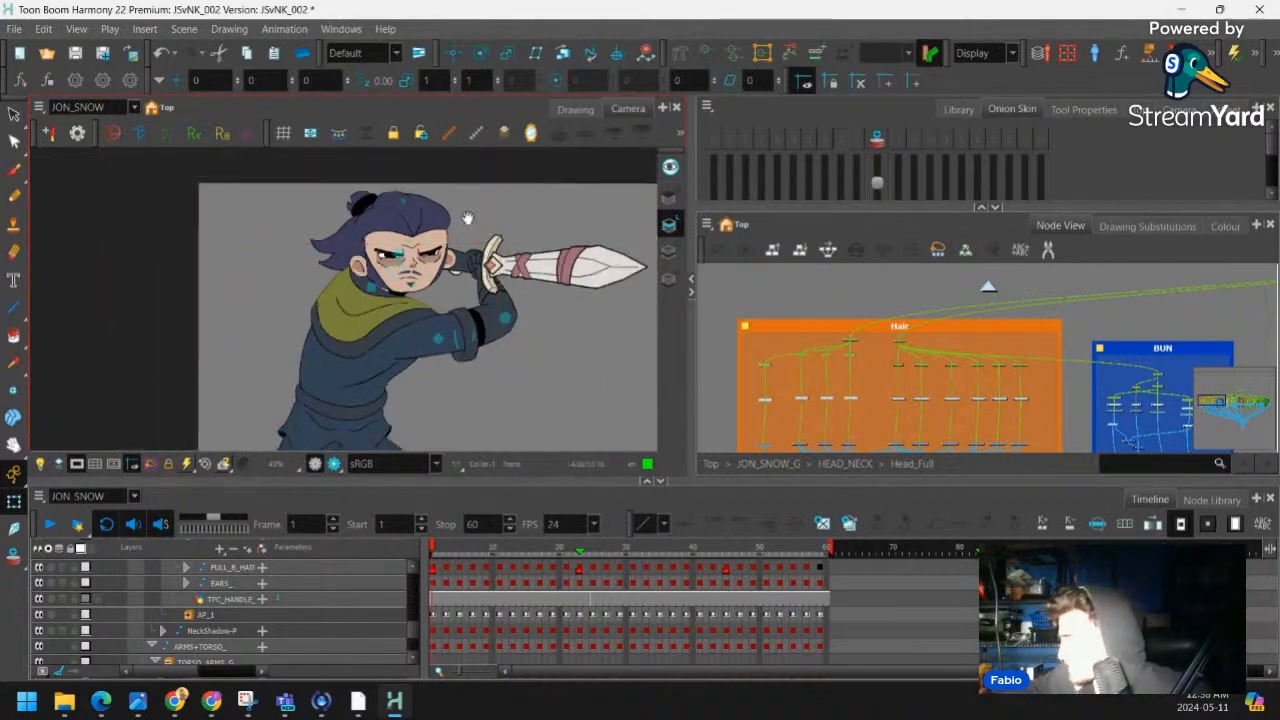
{"action": "key", "text": "1"}
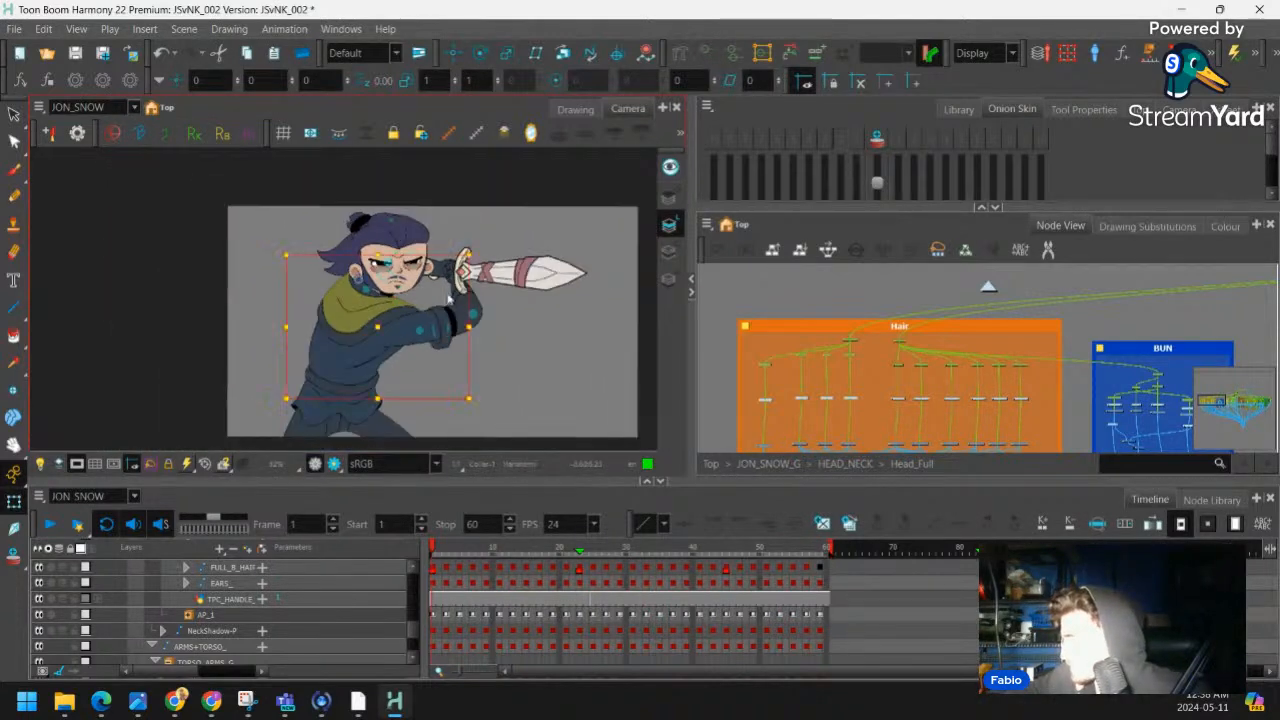
{"action": "key", "text": "2"}
{"action": "key", "text": "2"}
{"action": "left_click_drag", "start_coordinate": [443, 297], "coordinate": [435, 287]}
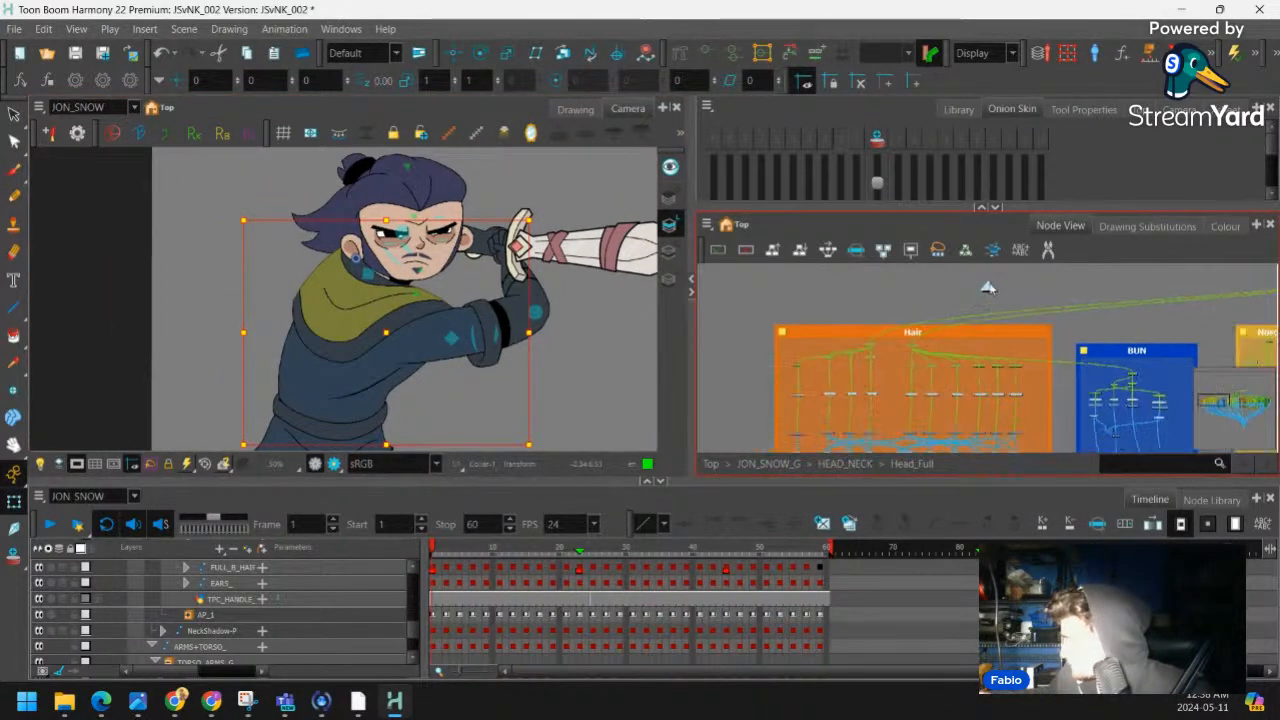
Go up from the Head_Full group to the scene's top-level network and bring the JON_SNOW_G node into view
{"action": "key", "text": "ctrl+Return"}
{"action": "key", "text": "ctrl+Return"}
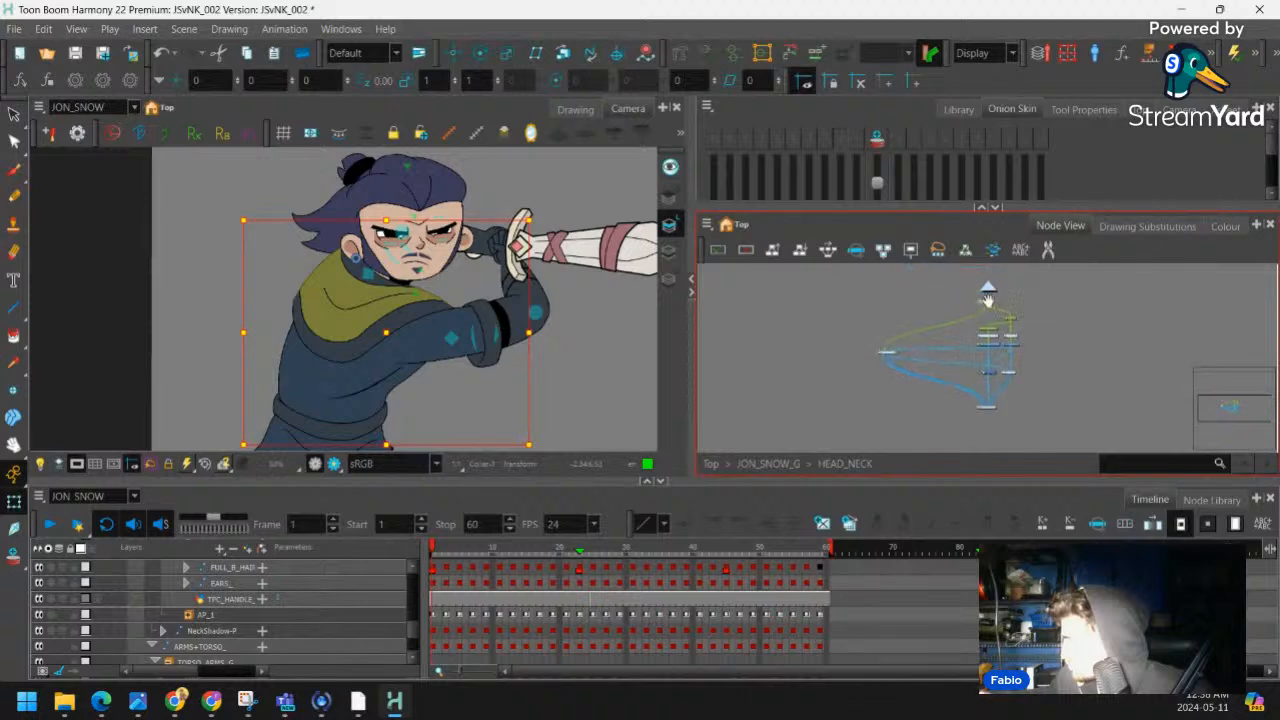
{"action": "key", "text": "ctrl+Return"}
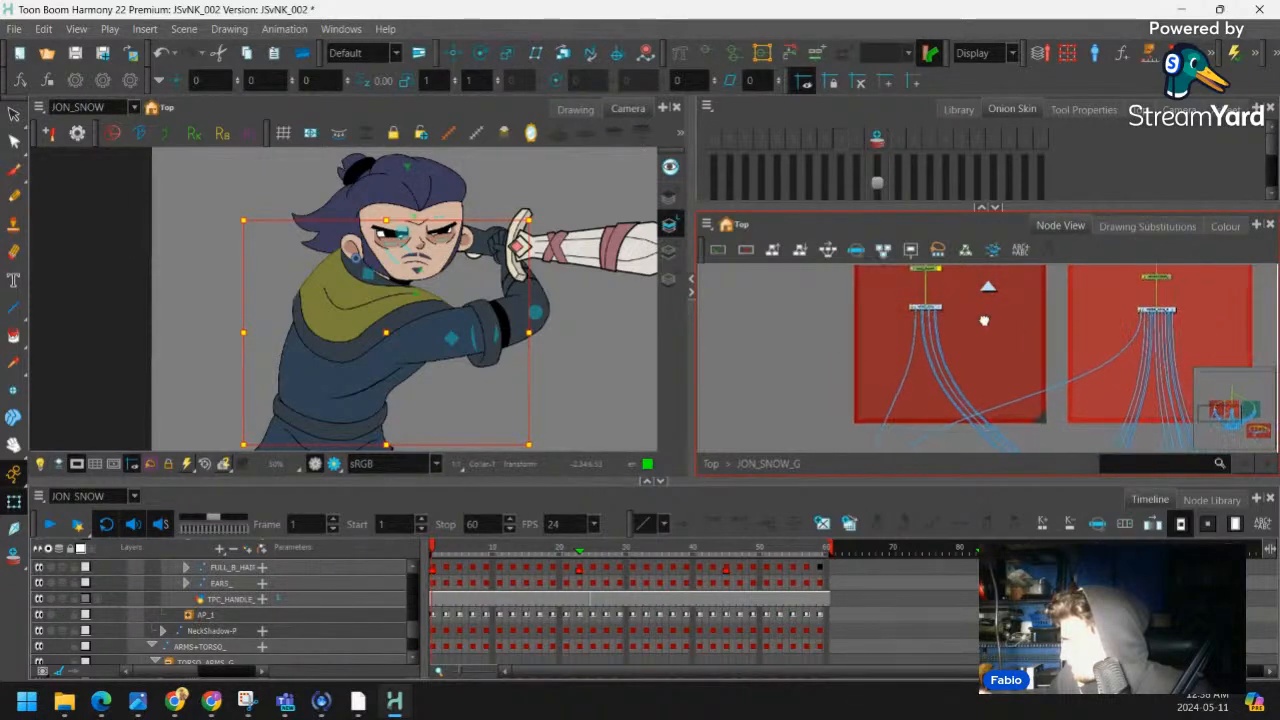
{"action": "left_click_drag", "start_coordinate": [981, 308], "coordinate": [957, 268]}
{"action": "scroll", "coordinate": [962, 334], "scroll_direction": "up", "scroll_amount": 6}
{"action": "left_click_drag", "start_coordinate": [972, 362], "coordinate": [980, 333]}
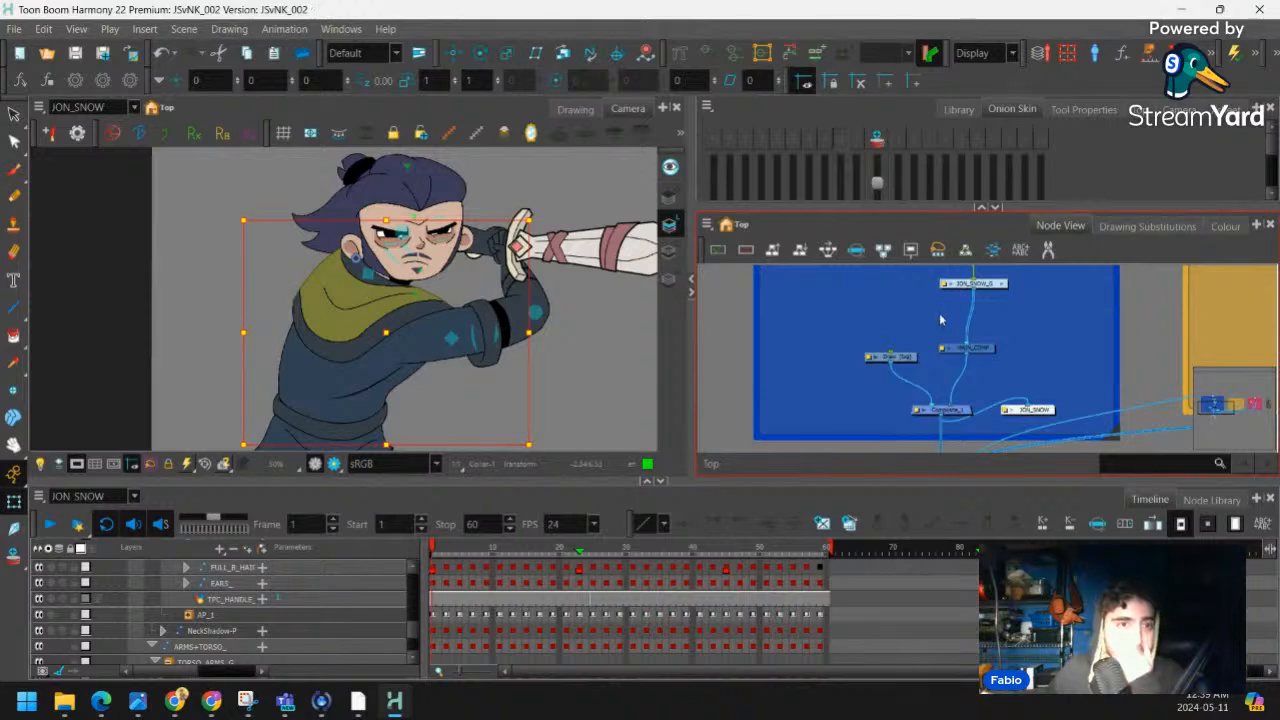
Select the Draw drawing node and sketch a green wavy guide line along the collar's lower edge with the Pencil
{"action": "left_click", "coordinate": [898, 360]}
{"action": "scroll", "coordinate": [905, 357], "scroll_direction": "up", "scroll_amount": 2}
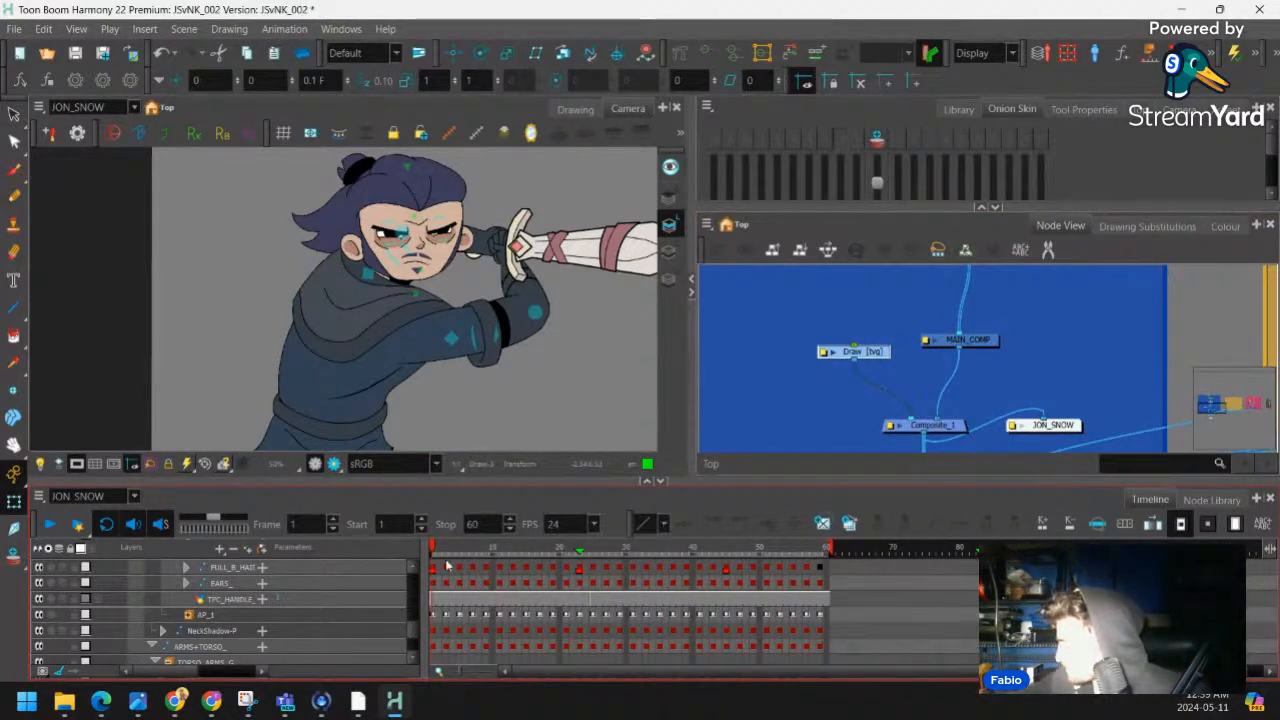
{"action": "left_click", "coordinate": [228, 567]}
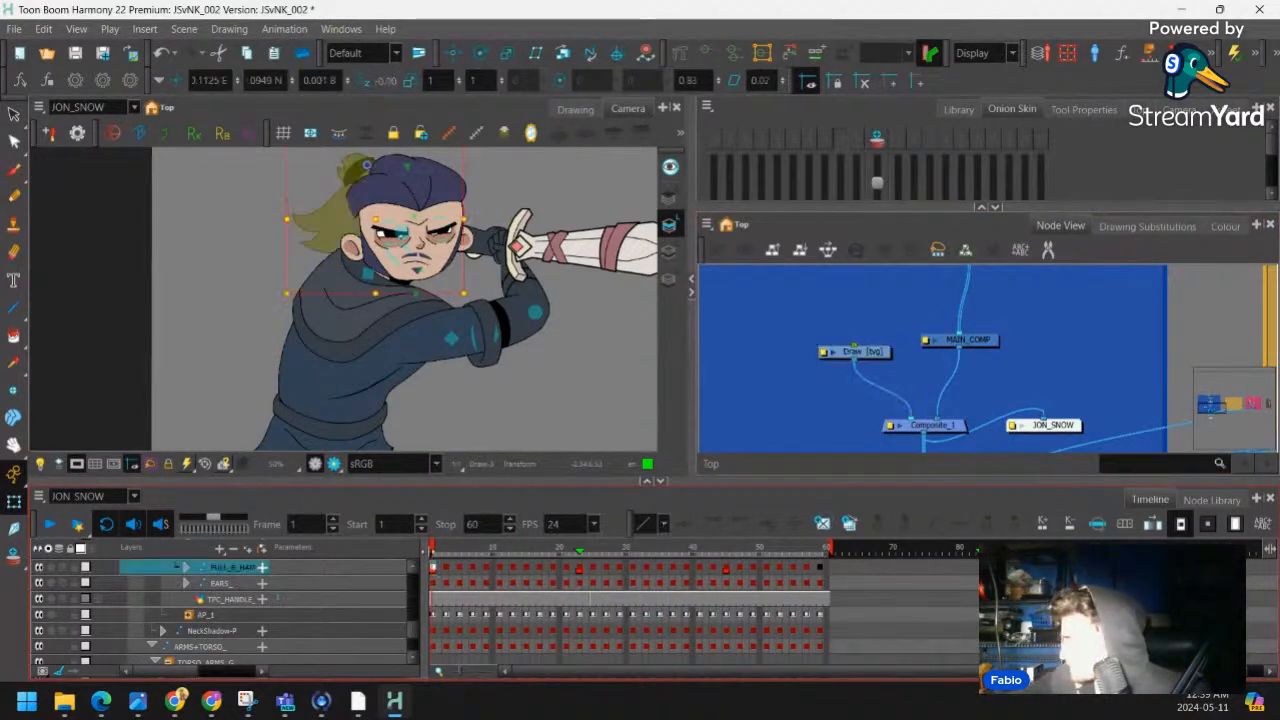
{"action": "left_click", "coordinate": [14, 197]}
{"action": "left_click_drag", "start_coordinate": [376, 286], "coordinate": [394, 264]}
{"action": "scroll", "coordinate": [394, 264], "scroll_direction": "up", "scroll_amount": 3}
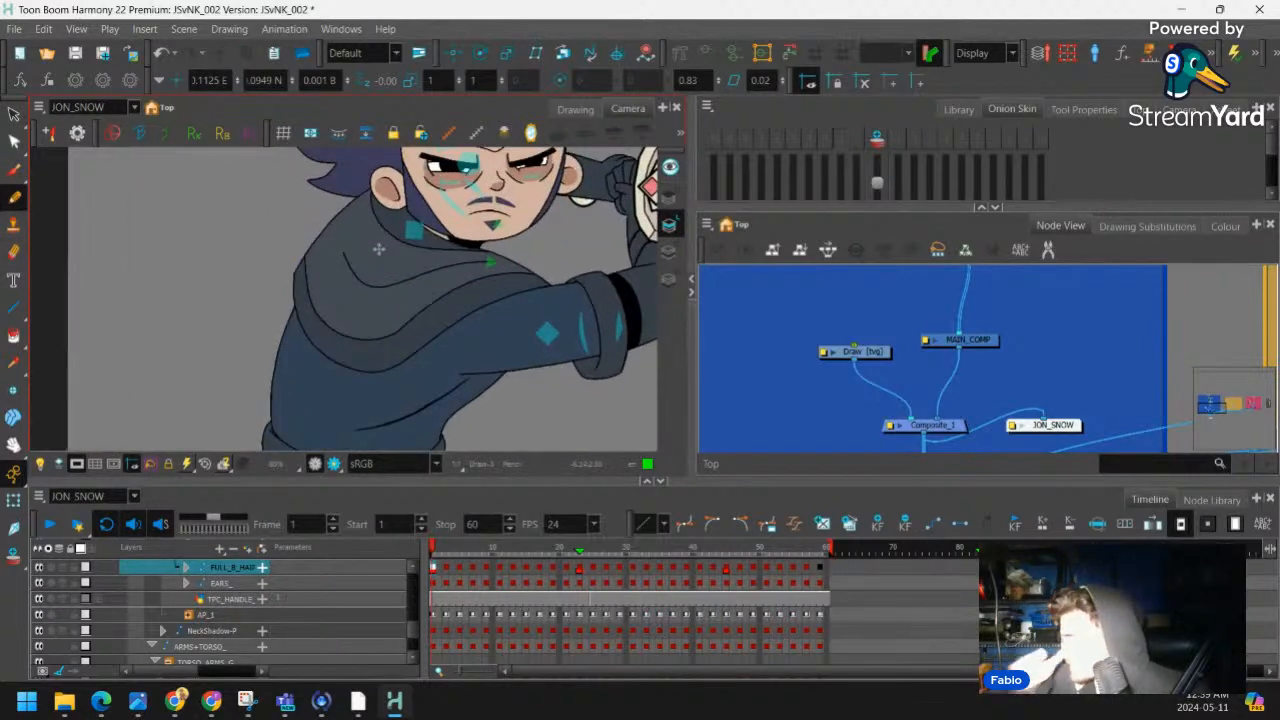
{"action": "mouse_move", "coordinate": [277, 284]}
{"action": "left_mouse_down"}
{"action": "mouse_move", "coordinate": [310, 264]}
{"action": "mouse_move", "coordinate": [303, 334]}
{"action": "mouse_move", "coordinate": [358, 306]}
{"action": "mouse_move", "coordinate": [309, 343]}
{"action": "mouse_move", "coordinate": [355, 320]}
{"action": "mouse_move", "coordinate": [440, 357]}
{"action": "mouse_move", "coordinate": [439, 310]}
{"action": "mouse_move", "coordinate": [517, 295]}
{"action": "mouse_move", "coordinate": [545, 270]}
{"action": "left_mouse_up"}
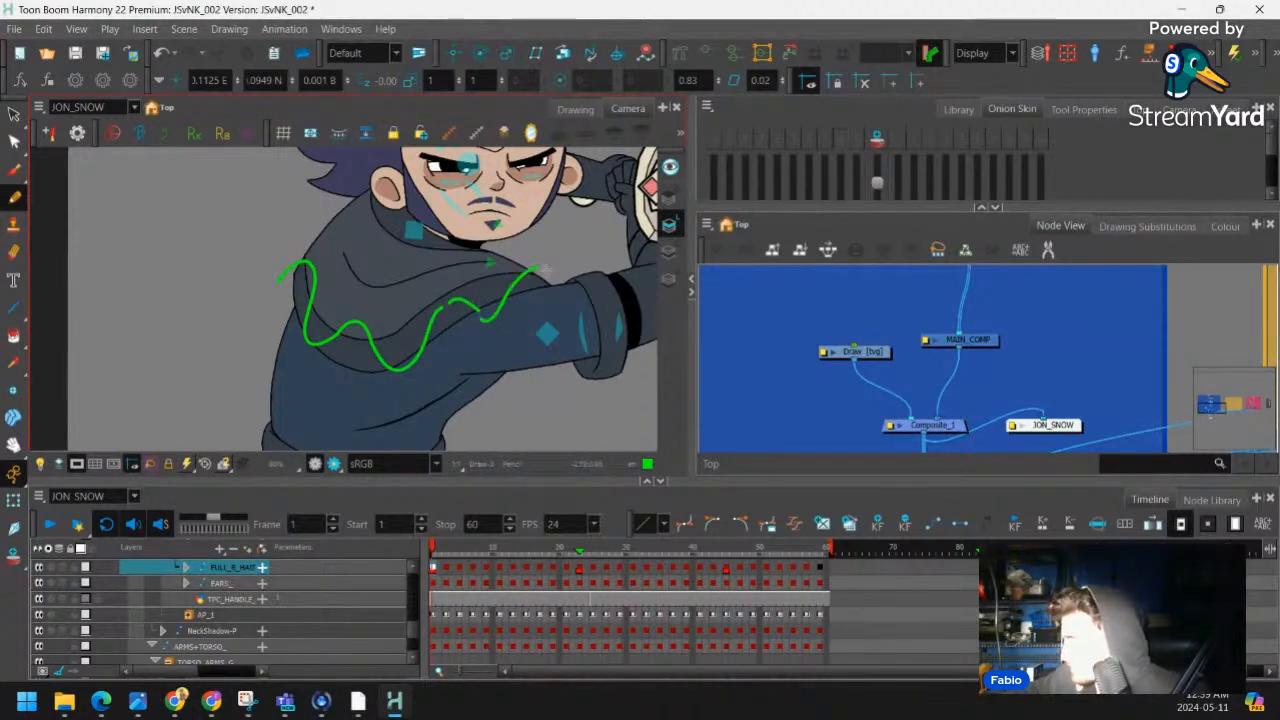
{"action": "mouse_move", "coordinate": [478, 314]}
{"action": "left_mouse_down"}
{"action": "mouse_move", "coordinate": [455, 297]}
{"action": "mouse_move", "coordinate": [429, 309]}
{"action": "left_mouse_up"}
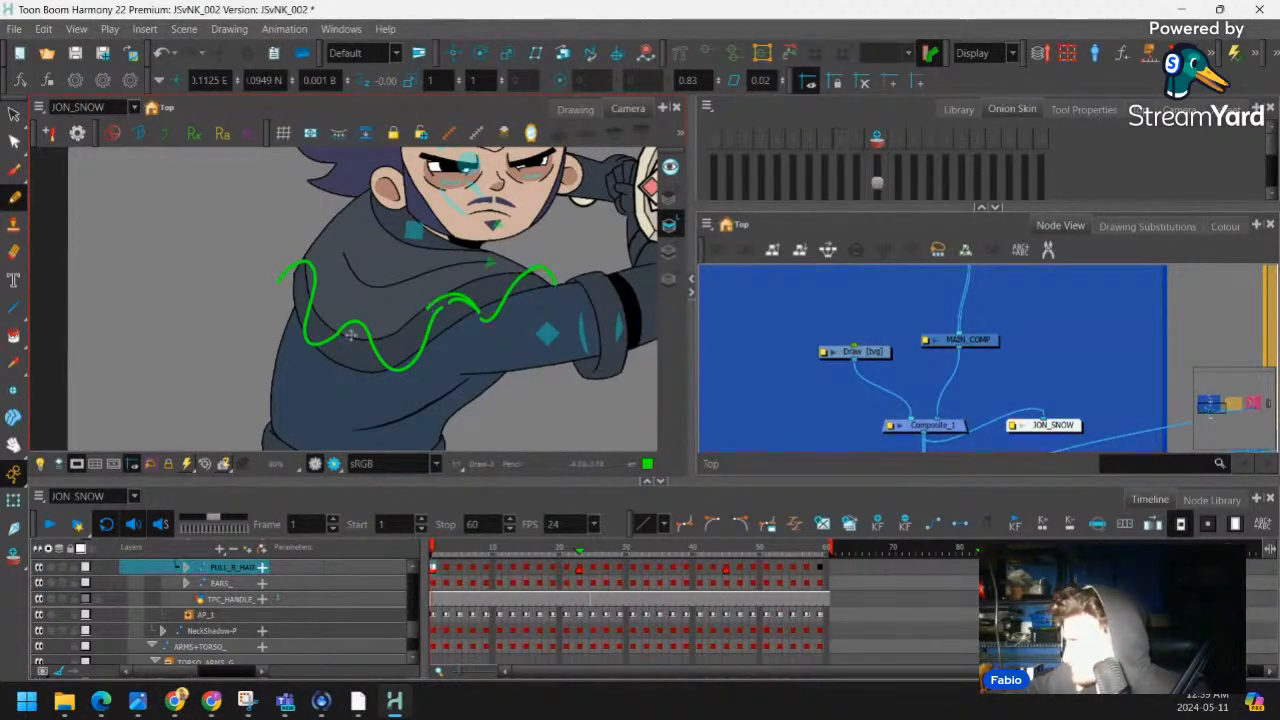
{"action": "left_click_drag", "start_coordinate": [351, 323], "coordinate": [314, 347]}
Pick the Red swatch from the JSvNK_001 palette and sketch a second wavy line across the collar, opposing the green wave
{"action": "left_click", "coordinate": [1225, 226]}
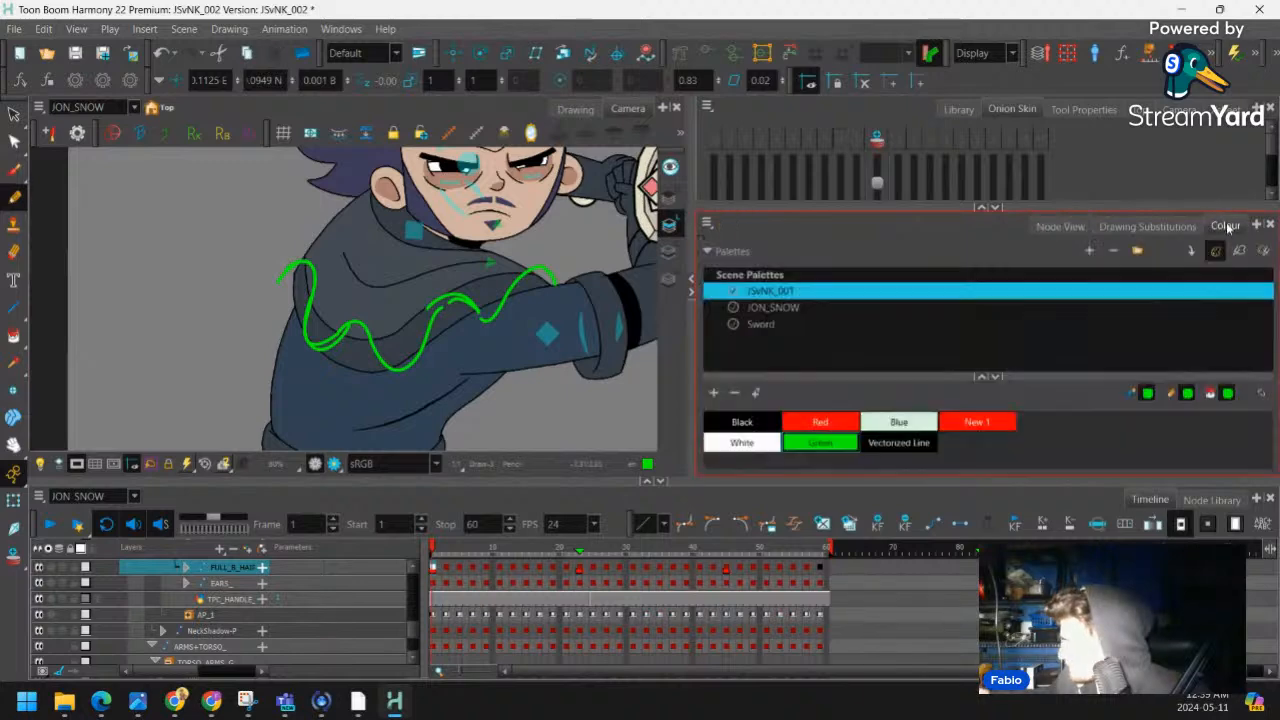
{"action": "left_click", "coordinate": [820, 421]}
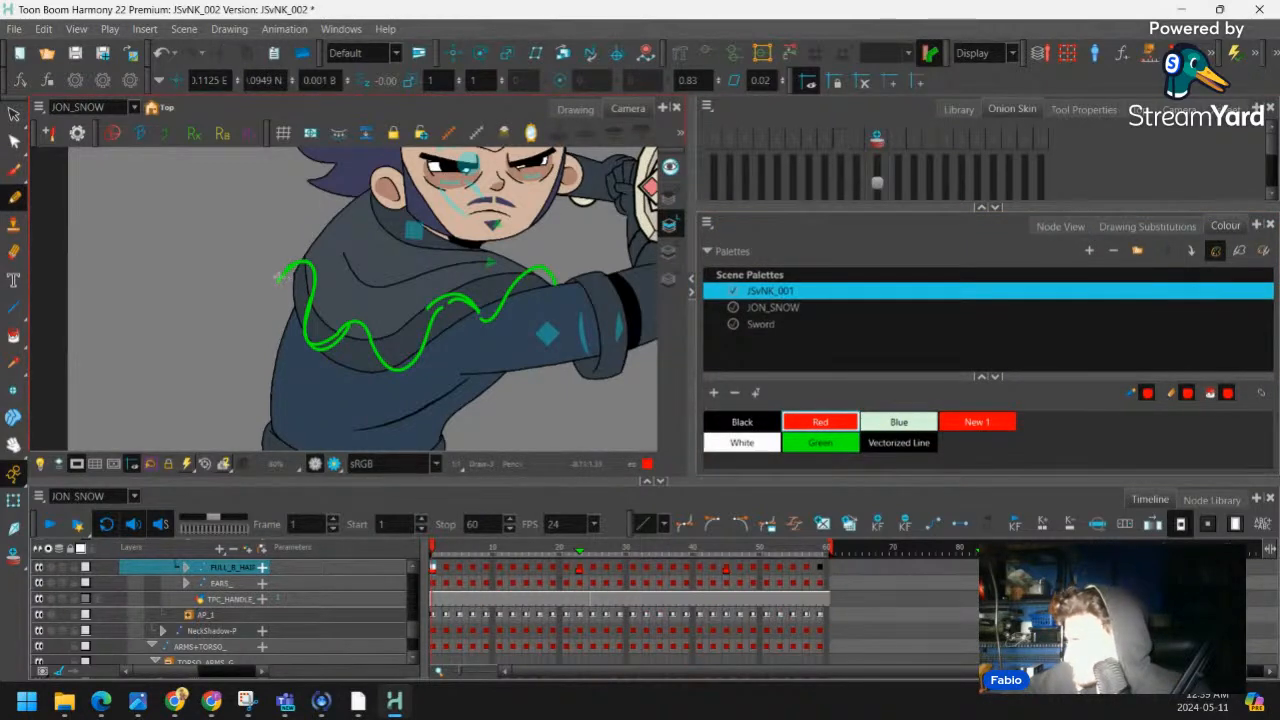
{"action": "left_click_drag", "start_coordinate": [268, 300], "coordinate": [292, 326]}
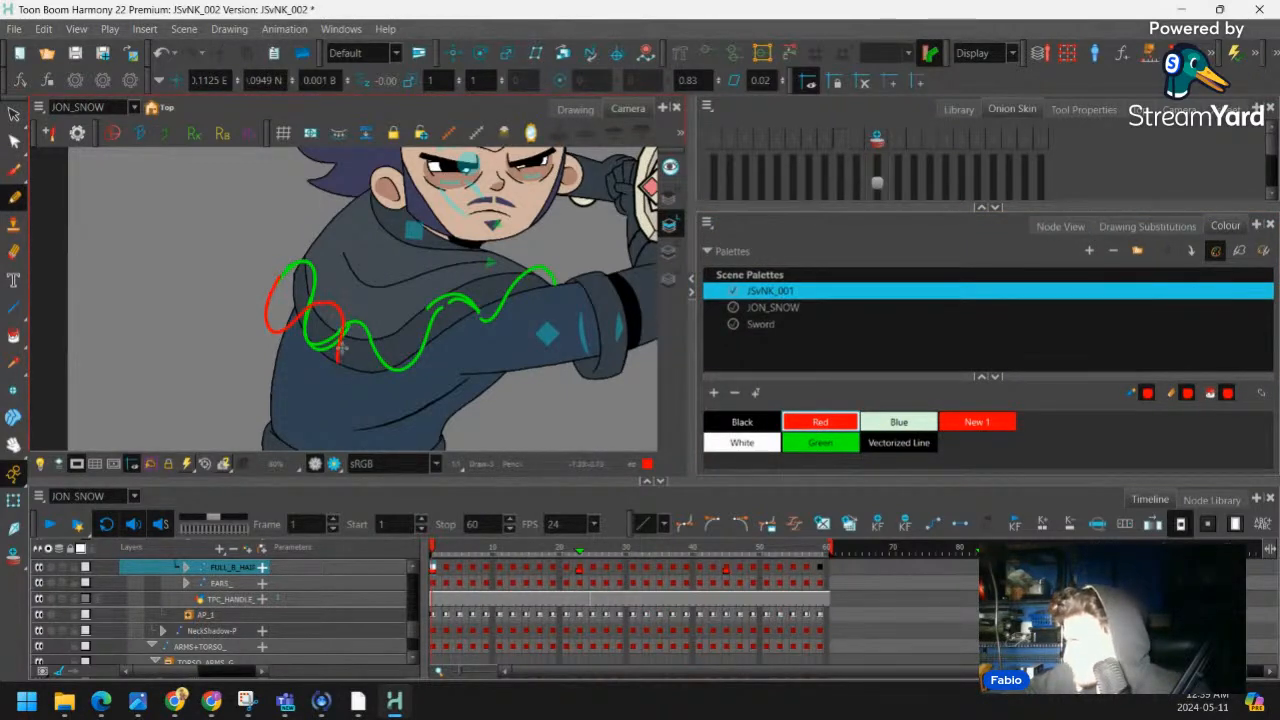
{"action": "mouse_move", "coordinate": [382, 344]}
{"action": "left_mouse_down"}
{"action": "mouse_move", "coordinate": [433, 341]}
{"action": "mouse_move", "coordinate": [429, 330]}
{"action": "mouse_move", "coordinate": [467, 319]}
{"action": "mouse_move", "coordinate": [465, 330]}
{"action": "mouse_move", "coordinate": [508, 283]}
{"action": "mouse_move", "coordinate": [553, 289]}
{"action": "left_mouse_up"}
{"action": "key", "text": "1"}
{"action": "key", "text": "1"}
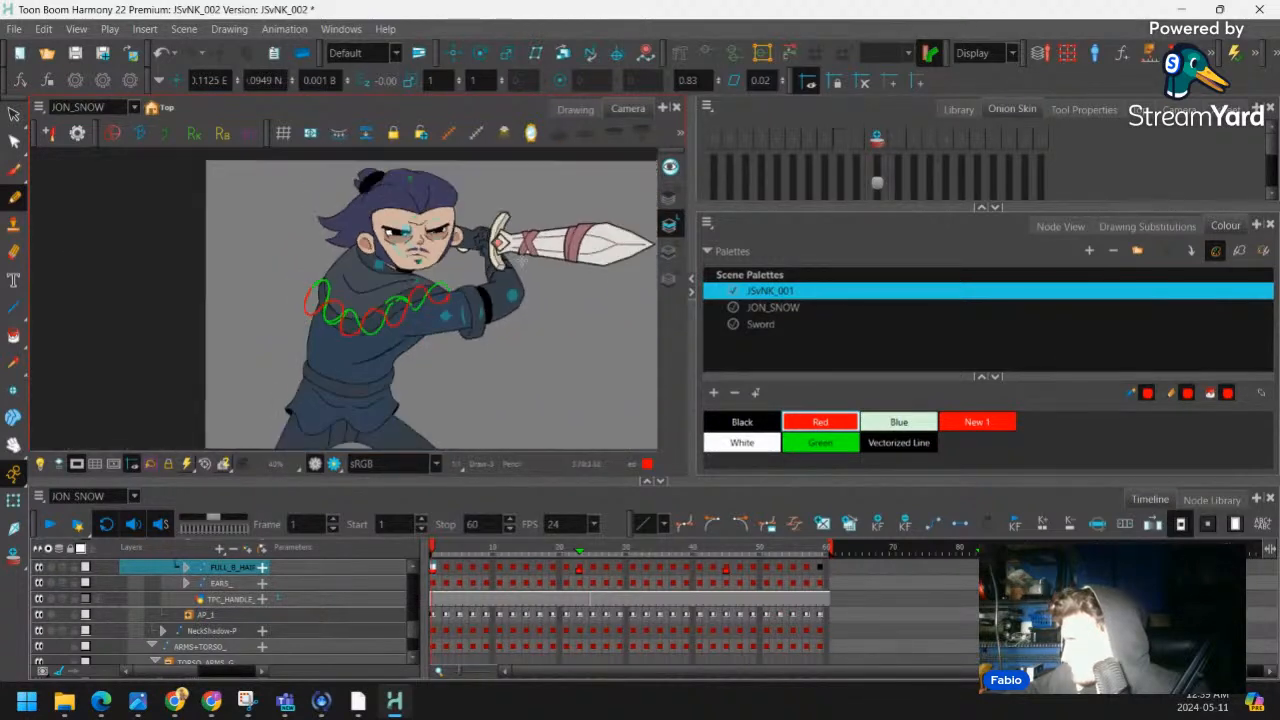
{"action": "key", "text": "2"}
{"action": "key", "text": "2"}
{"action": "left_click_drag", "start_coordinate": [473, 255], "coordinate": [482, 245]}
{"action": "key", "text": "2"}
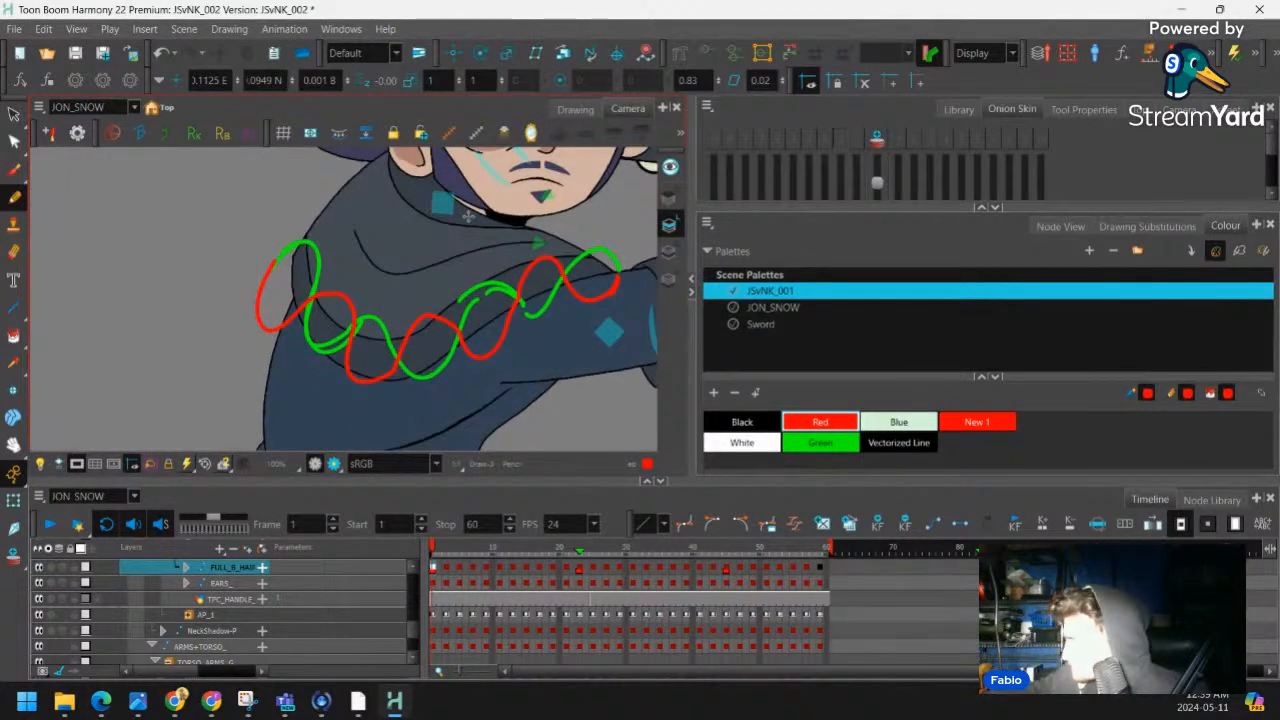
Select the eyebrow of the F_EYE_G eye with the Transform tool and locate its node in the network
{"action": "left_click", "coordinate": [14, 500]}
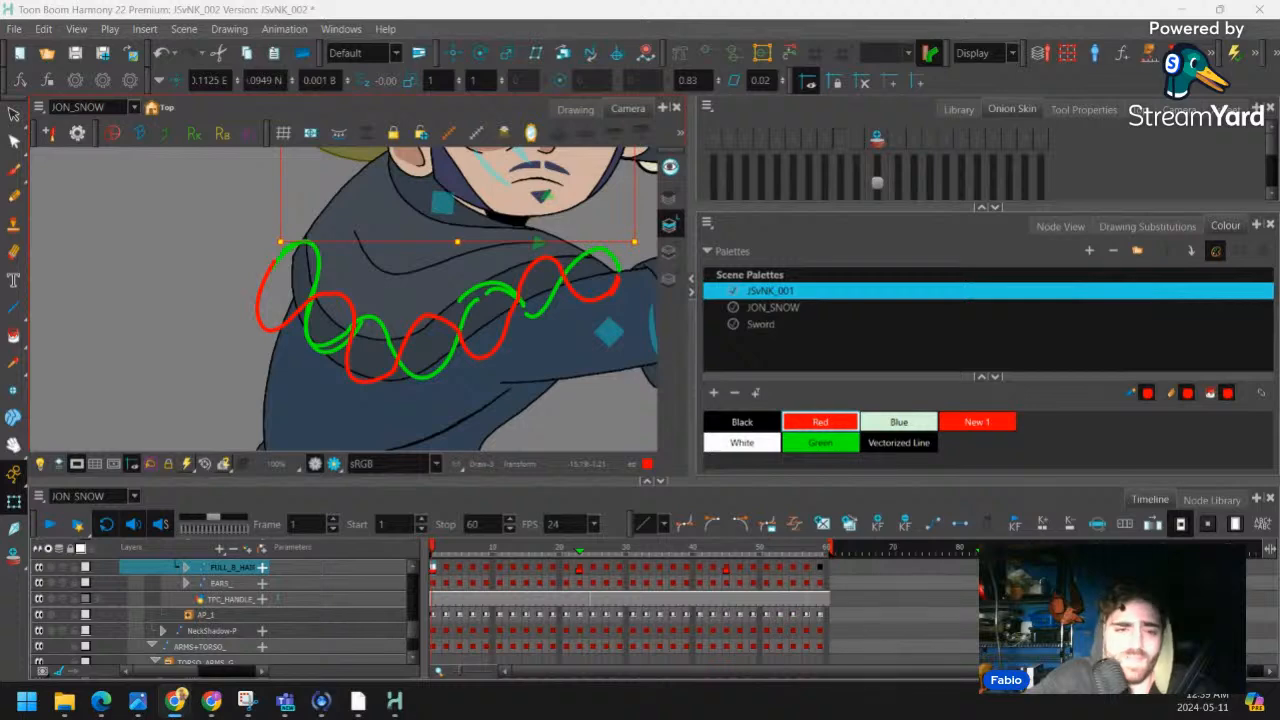
{"action": "scroll", "coordinate": [523, 400], "scroll_direction": "down", "scroll_amount": 3}
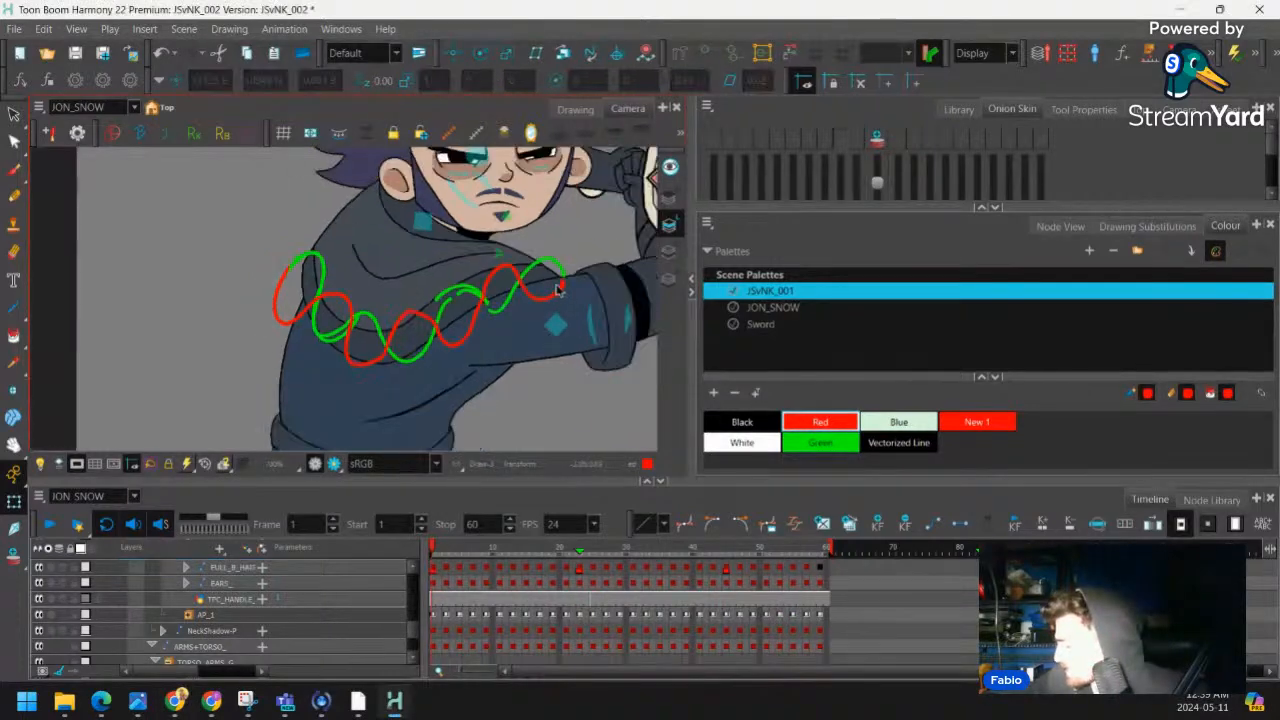
{"action": "left_click_drag", "start_coordinate": [563, 288], "coordinate": [472, 402]}
{"action": "scroll", "coordinate": [486, 223], "scroll_direction": "up", "scroll_amount": 6}
{"action": "left_click_drag", "start_coordinate": [486, 223], "coordinate": [446, 274]}
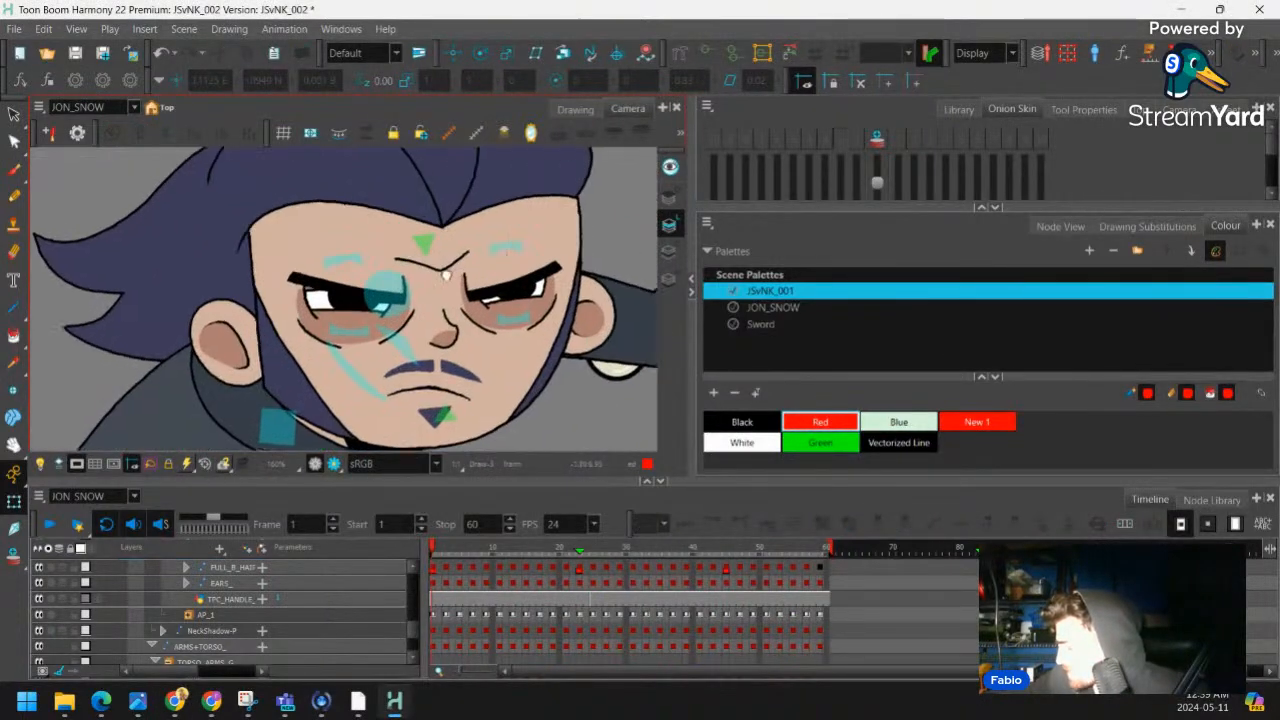
{"action": "scroll", "coordinate": [446, 274], "scroll_direction": "up", "scroll_amount": 2}
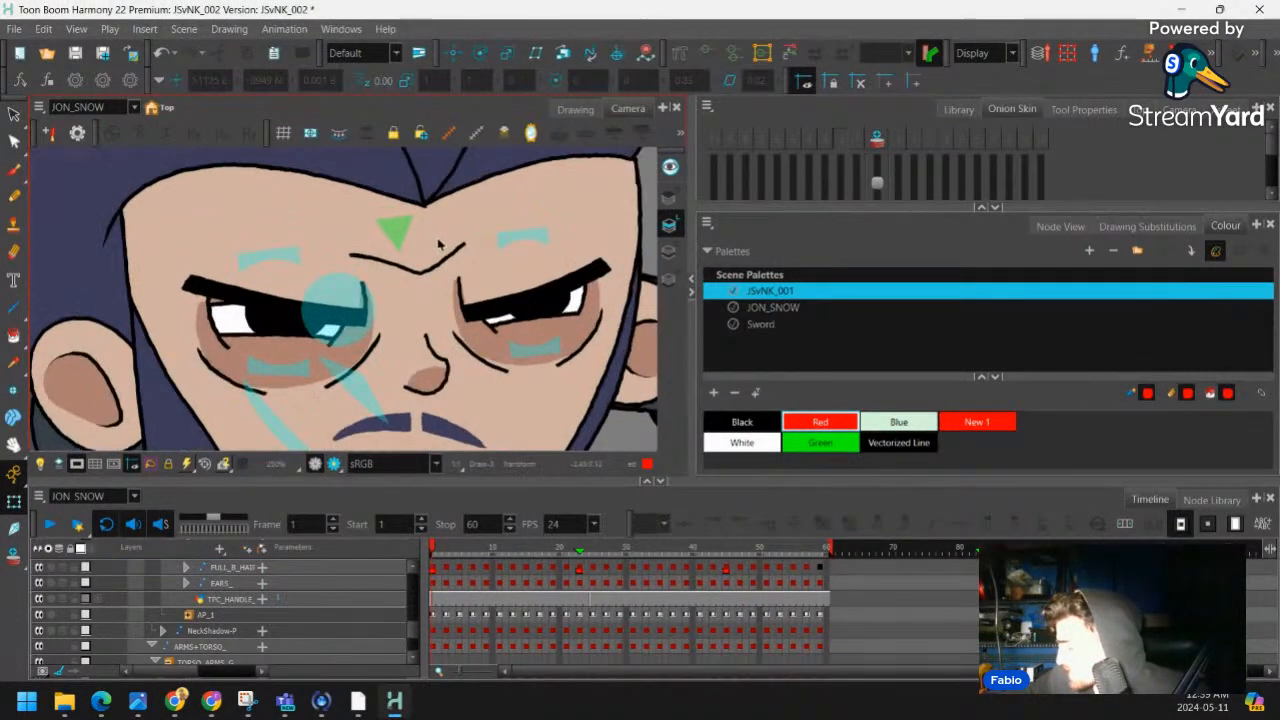
{"action": "left_click", "coordinate": [251, 302]}
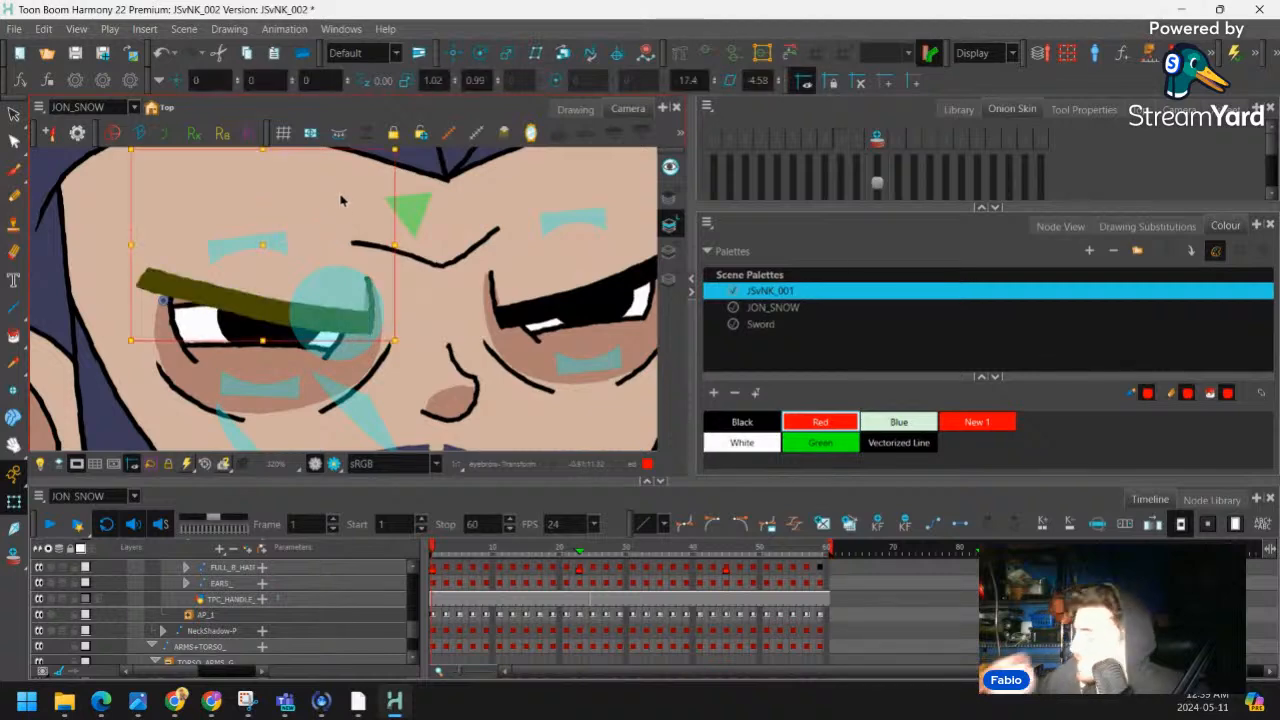
{"action": "left_click", "coordinate": [1060, 226]}
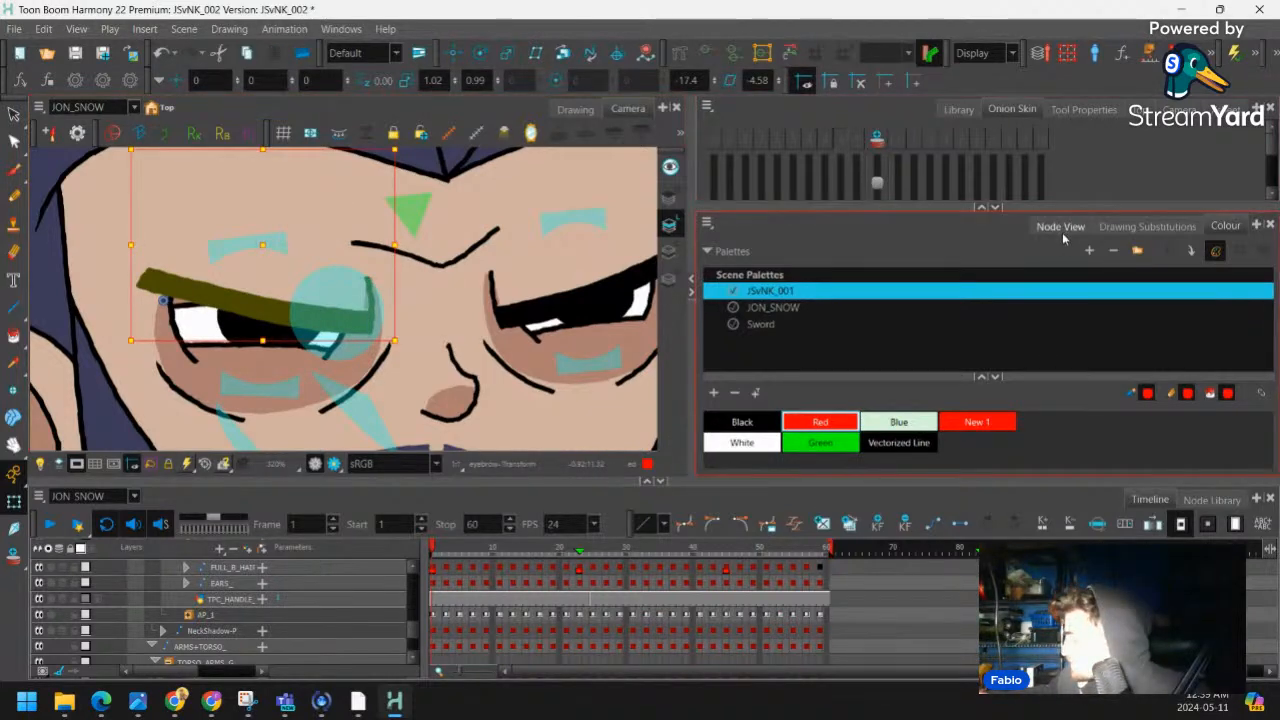
{"action": "key", "text": "o"}
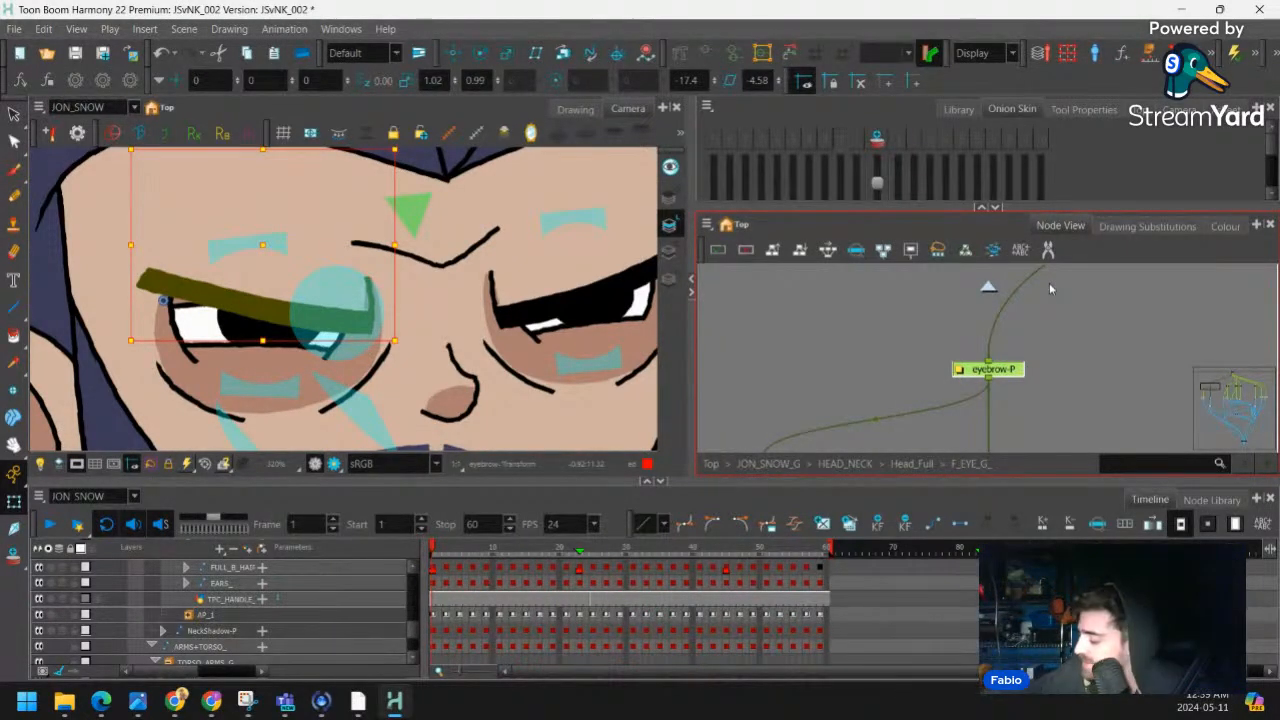
Select the eyebrow drawing and the neighbouring EYEBROW_LINE drawing in the F_EYE_G group to compare what each controls
{"action": "left_click", "coordinate": [295, 305]}
{"action": "left_click", "coordinate": [290, 312]}
{"action": "key", "text": "2"}
{"action": "key", "text": "2"}
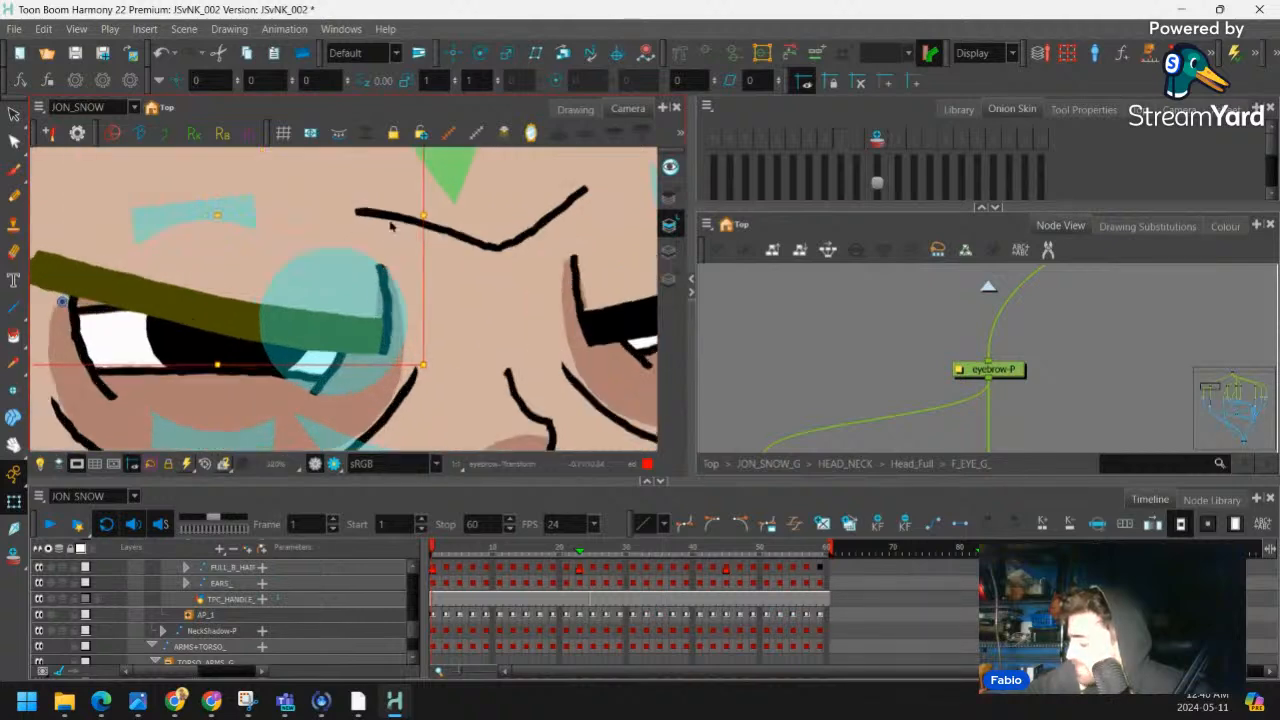
{"action": "key", "text": "Return"}
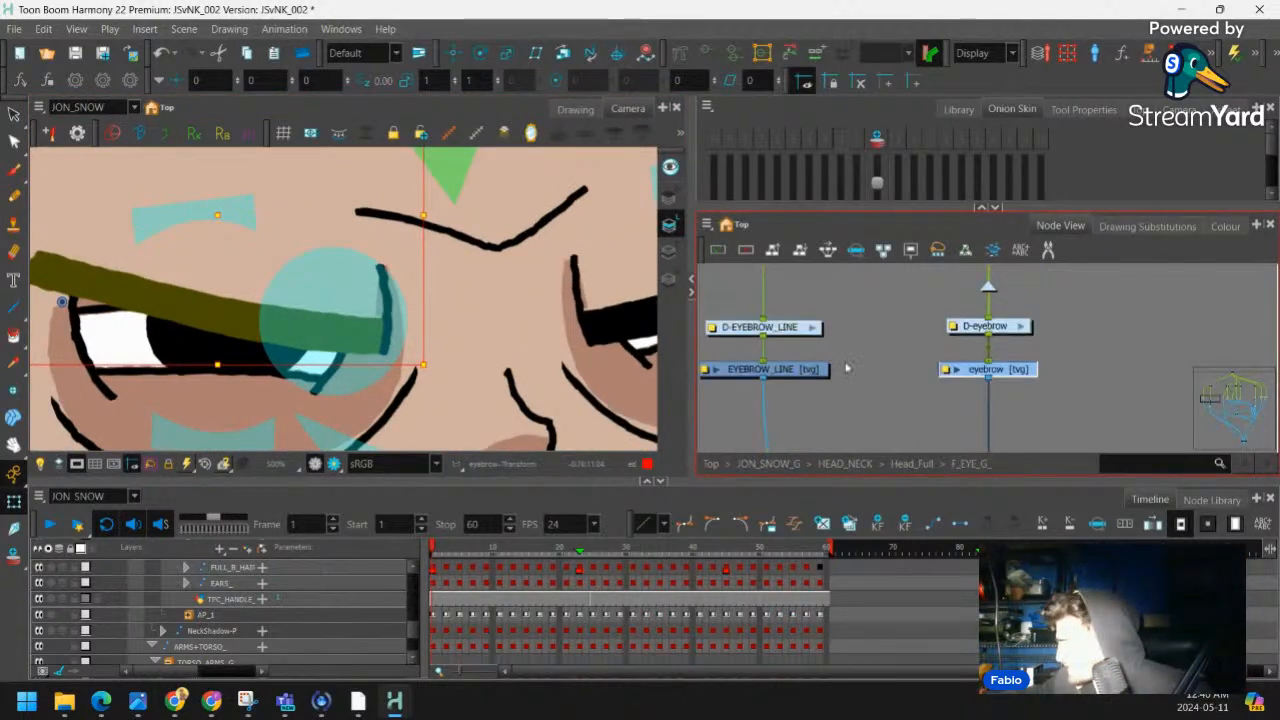
{"action": "key", "text": "1"}
{"action": "key", "text": "1"}
{"action": "left_click_drag", "start_coordinate": [1009, 316], "coordinate": [894, 352]}
{"action": "key", "text": "2"}
{"action": "key", "text": "2"}
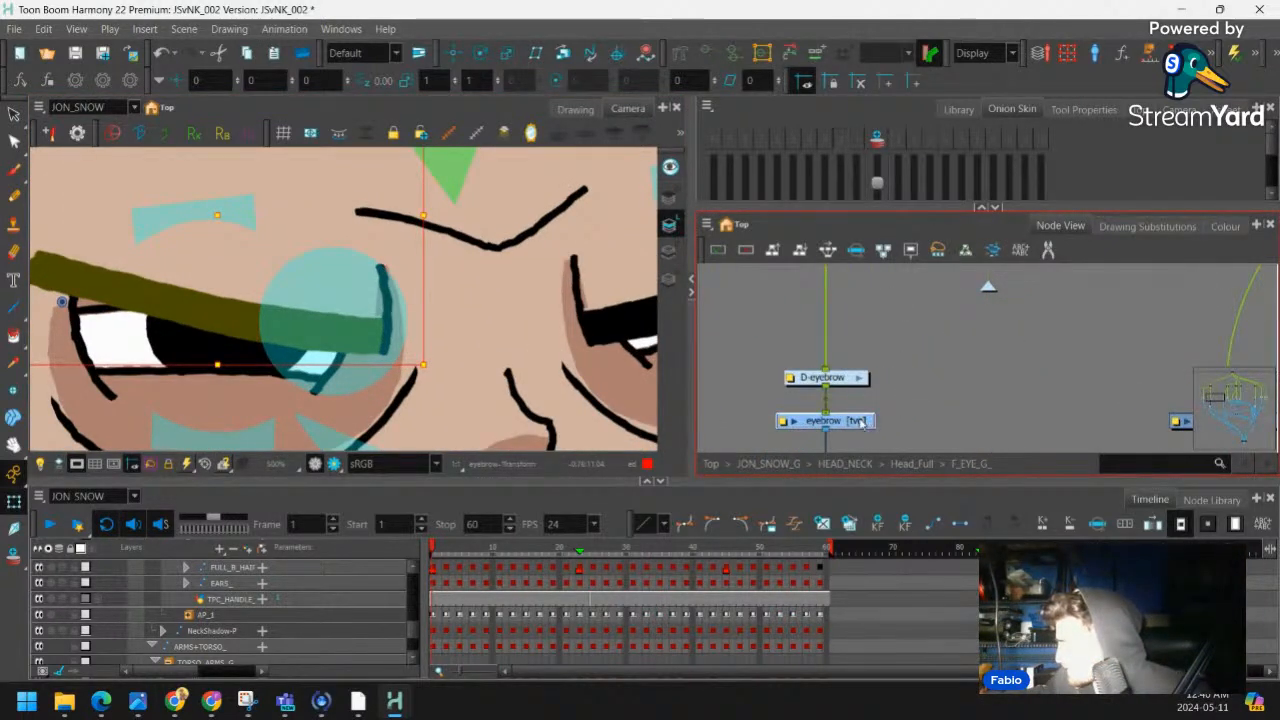
{"action": "left_click_drag", "start_coordinate": [799, 403], "coordinate": [908, 381]}
{"action": "left_click", "coordinate": [763, 404]}
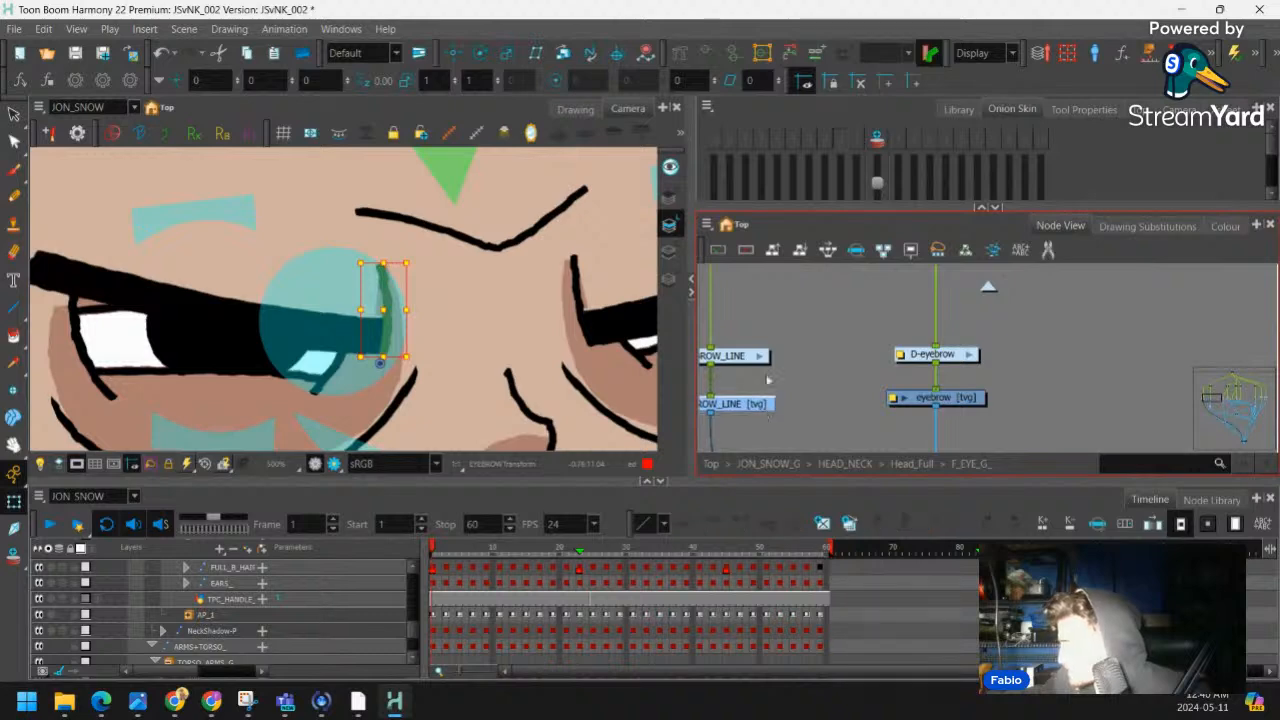
Trace the connections upward from the EYEBROW_LINE drawing and select the eyebrow-P peg that drives both eyebrow drawings
{"action": "key", "text": "1"}
{"action": "key", "text": "1"}
{"action": "left_click_drag", "start_coordinate": [858, 304], "coordinate": [836, 435]}
{"action": "left_click_drag", "start_coordinate": [873, 282], "coordinate": [841, 352]}
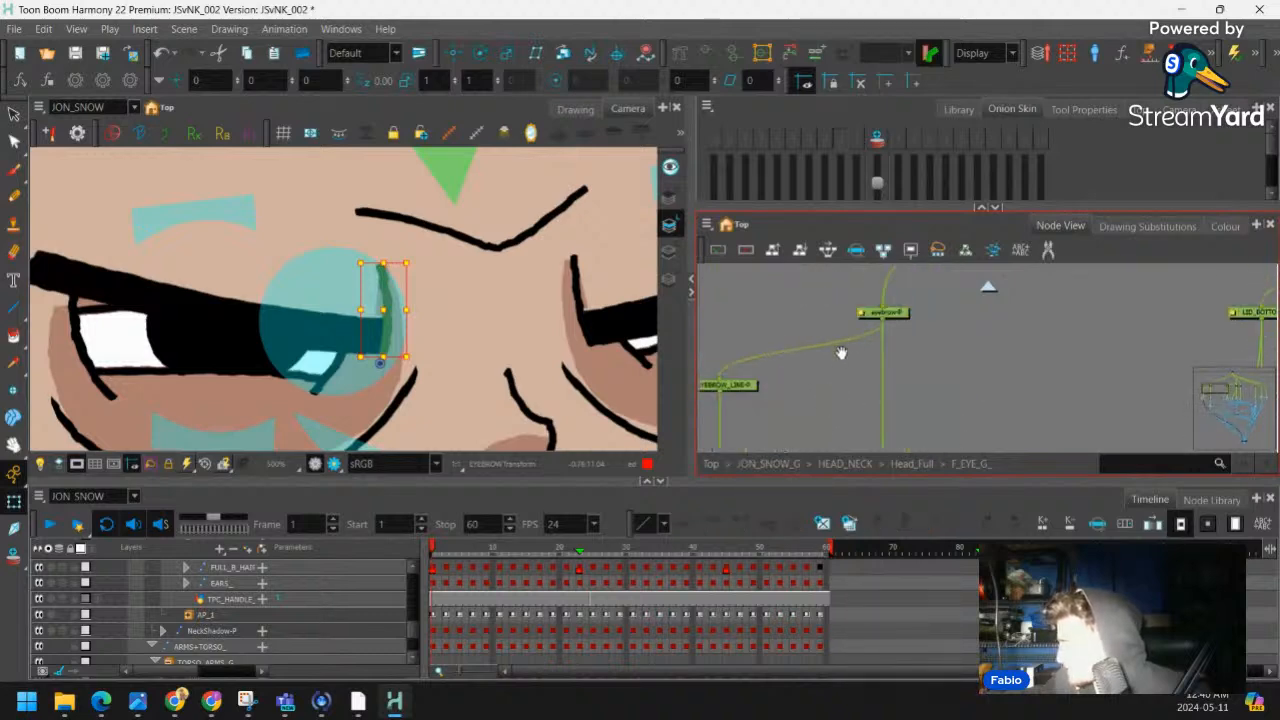
{"action": "left_click", "coordinate": [897, 313]}
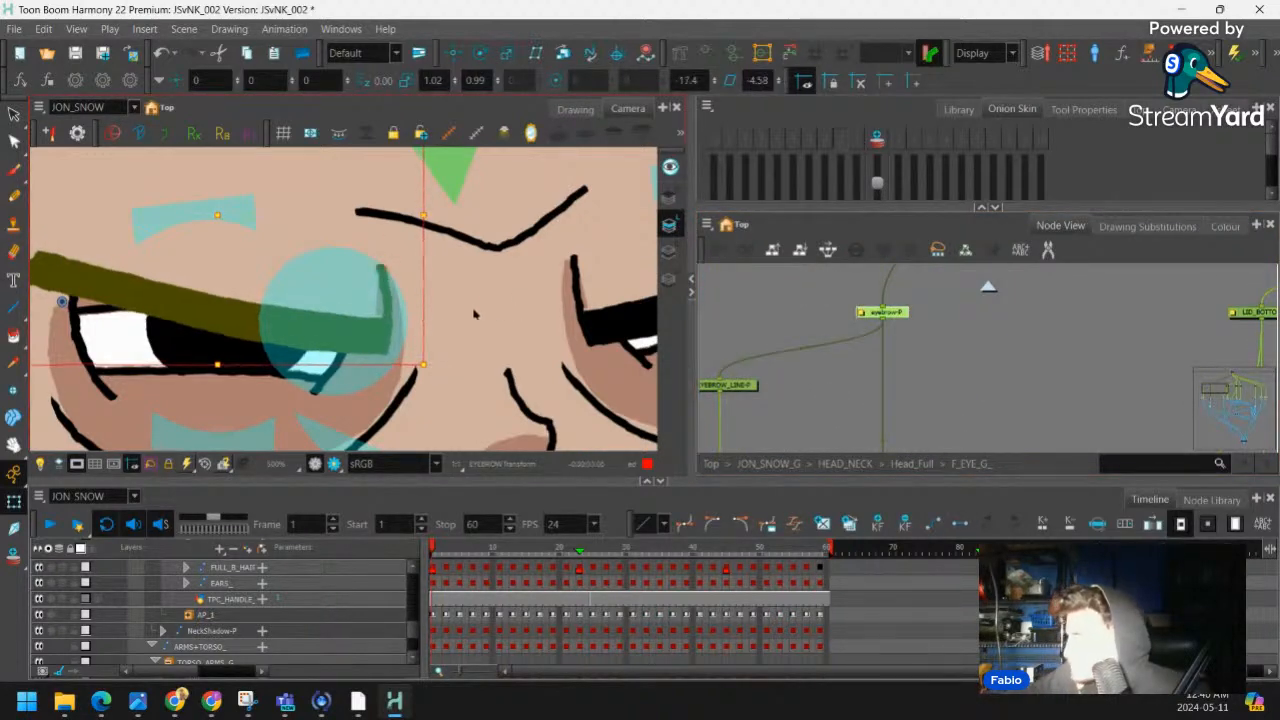
Display the deformation chain of the F_EYE_G eyebrow and select the eyebrow with its controls shown
{"action": "left_click", "coordinate": [383, 317]}
{"action": "mouse_move", "coordinate": [383, 317]}
{"action": "left_mouse_down"}
{"action": "mouse_move", "coordinate": [380, 345]}
{"action": "mouse_move", "coordinate": [370, 312]}
{"action": "mouse_move", "coordinate": [378, 336]}
{"action": "left_mouse_up"}
{"action": "scroll", "coordinate": [494, 257], "scroll_direction": "down", "scroll_amount": 3}
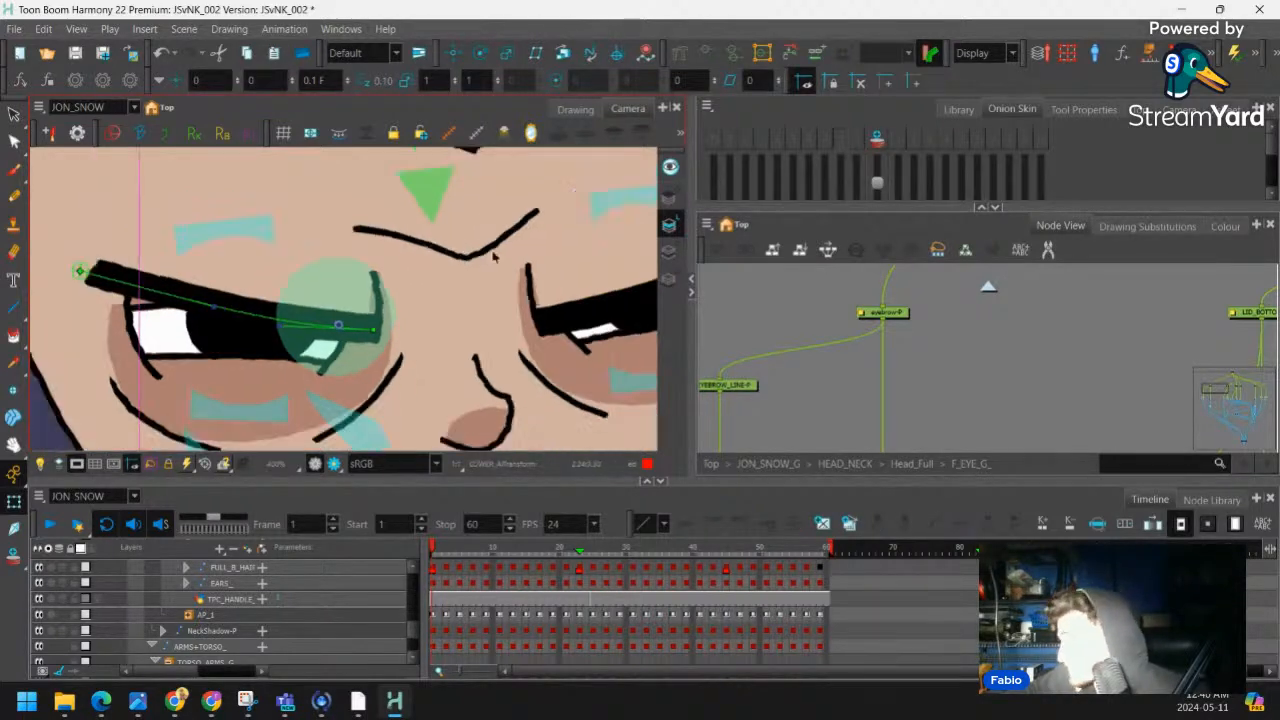
{"action": "scroll", "coordinate": [831, 337], "scroll_direction": "down", "scroll_amount": 2}
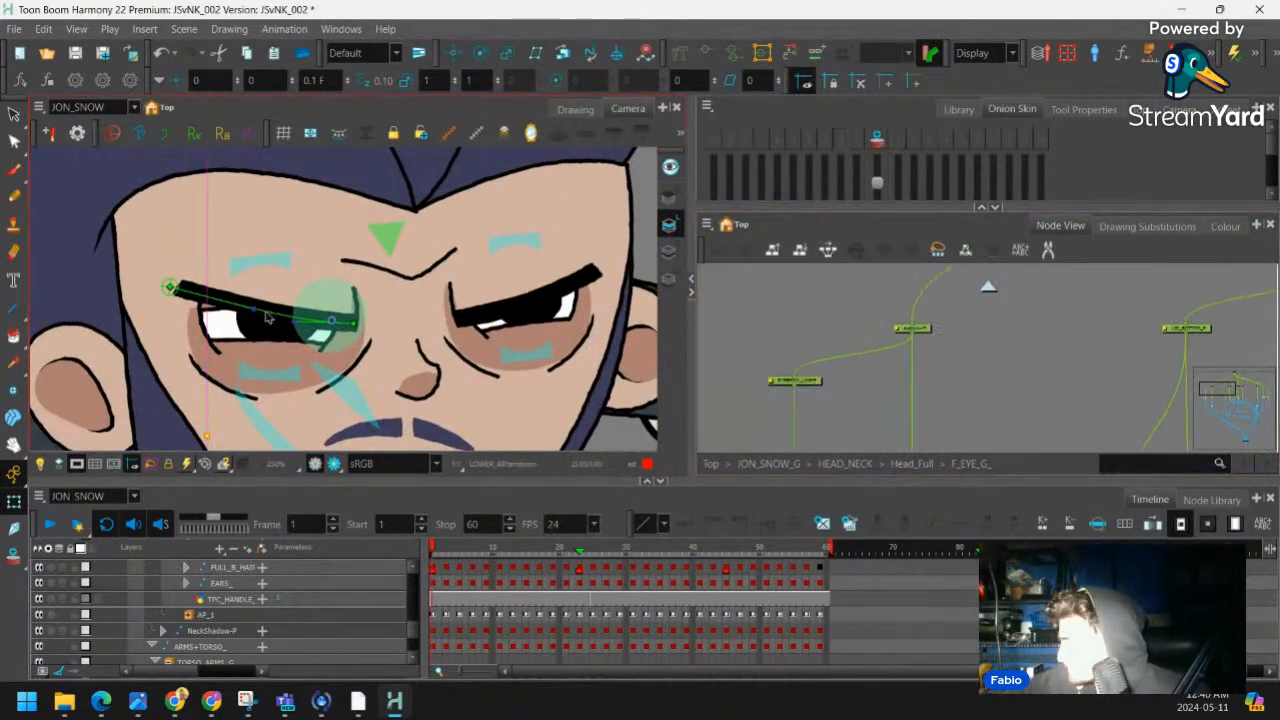
{"action": "left_click", "coordinate": [268, 318]}
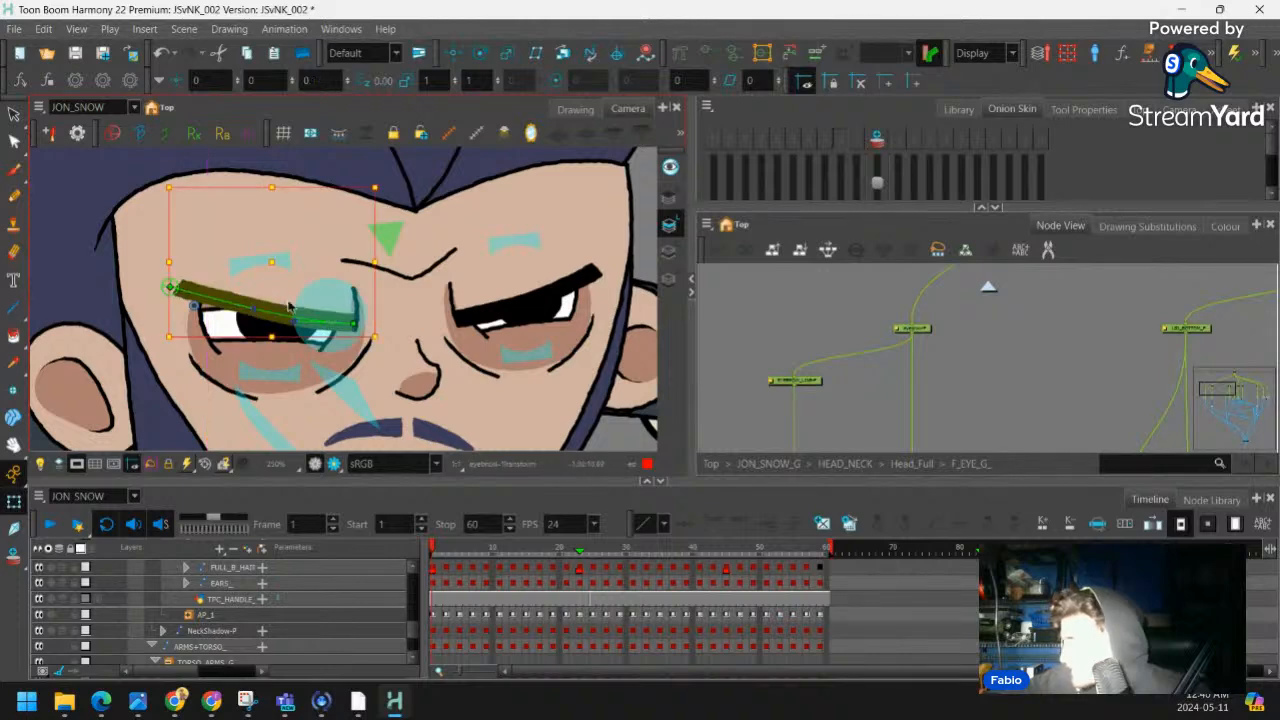
{"action": "scroll", "coordinate": [240, 322], "scroll_direction": "up", "scroll_amount": 2}
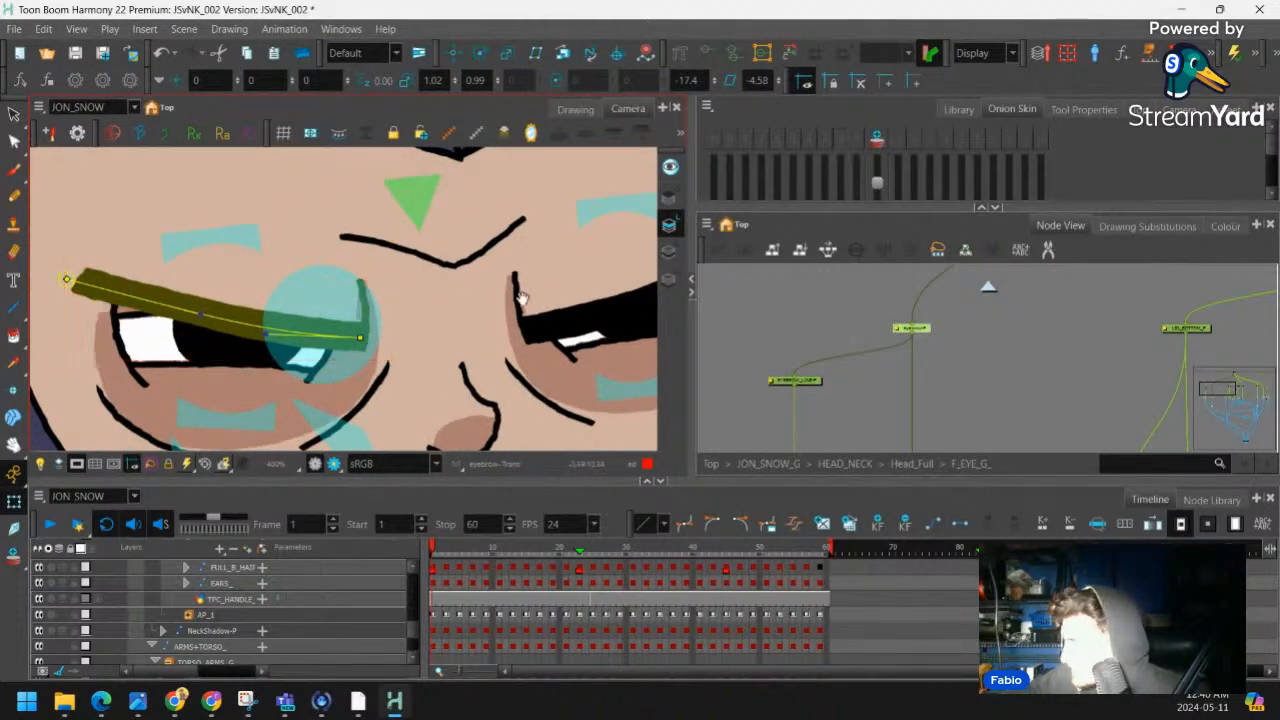
Select the opposite eye's EYE_ drawing on the character and locate its node in the B_EYE_G group
{"action": "left_click_drag", "start_coordinate": [520, 297], "coordinate": [402, 262]}
{"action": "left_click_drag", "start_coordinate": [533, 261], "coordinate": [353, 263]}
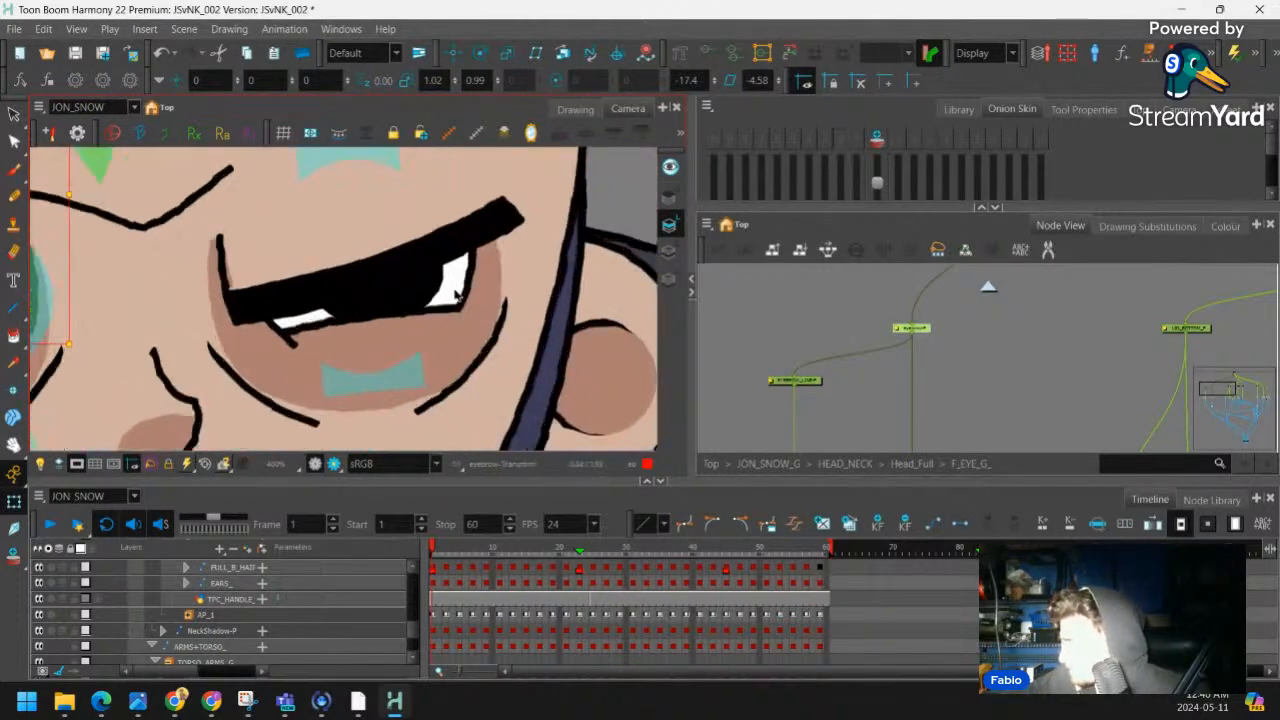
{"action": "scroll", "coordinate": [455, 295], "scroll_direction": "up", "scroll_amount": 2}
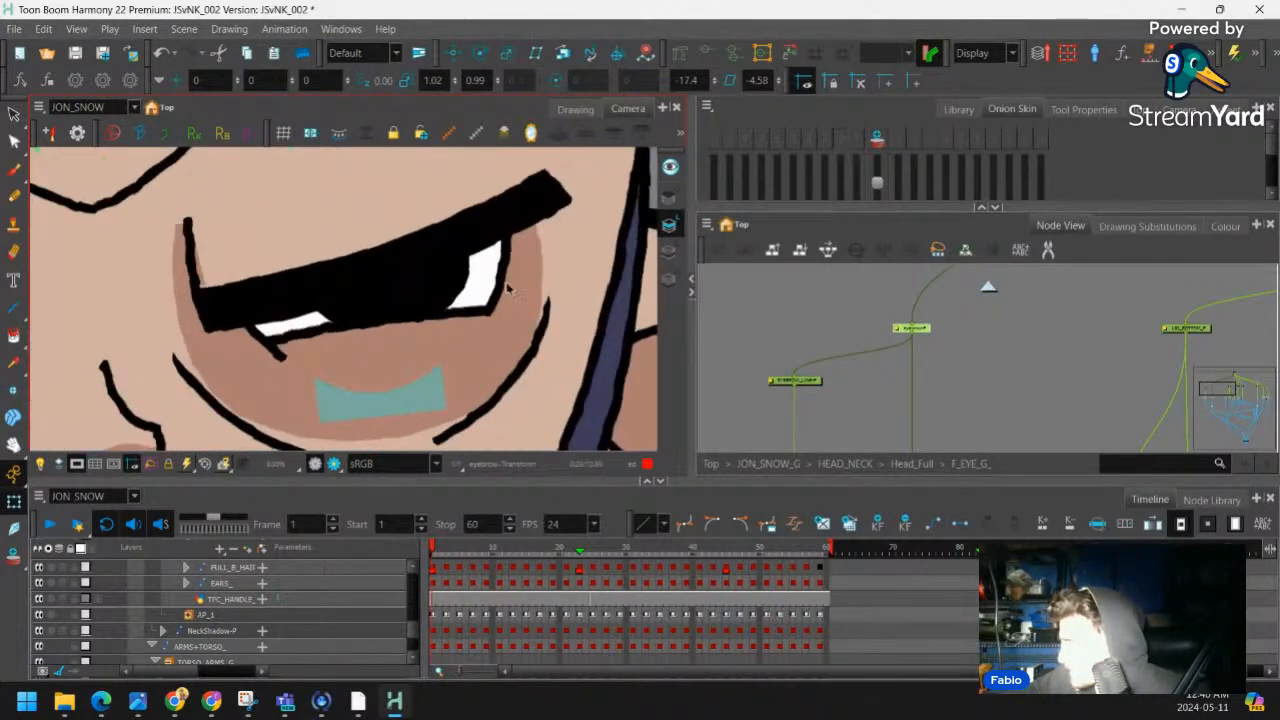
{"action": "left_click", "coordinate": [460, 292]}
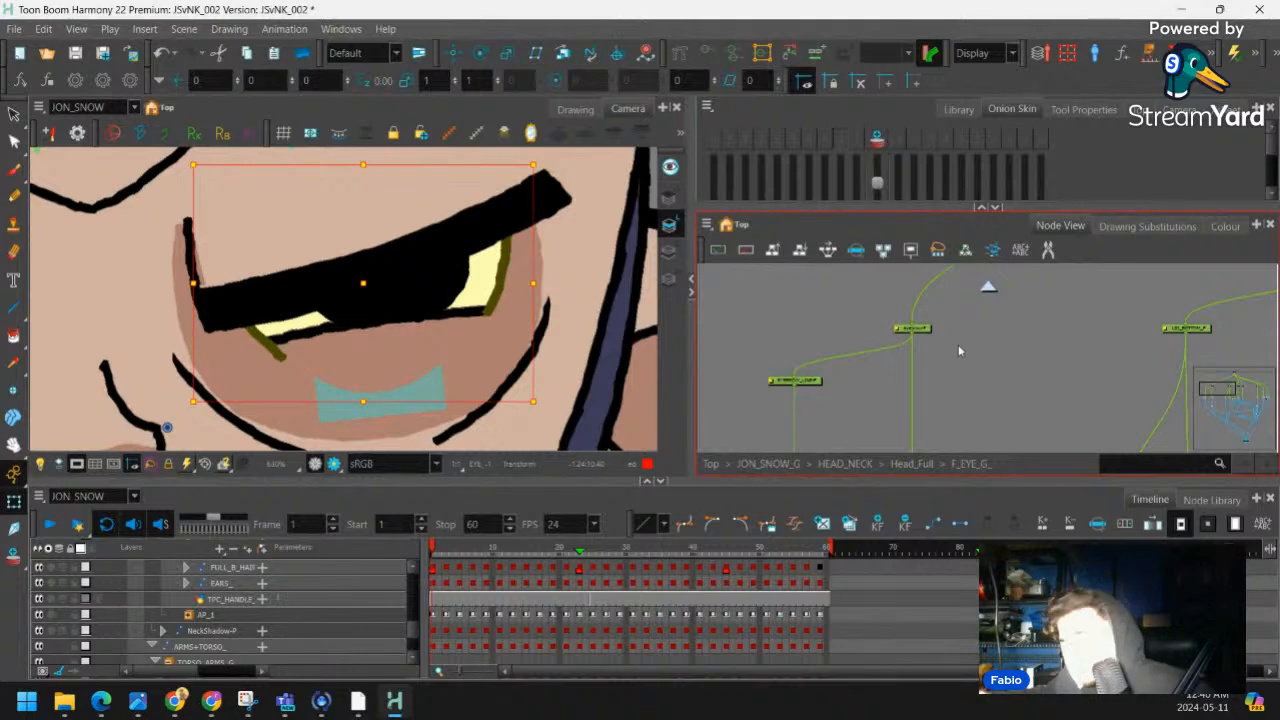
{"action": "key", "text": "o"}
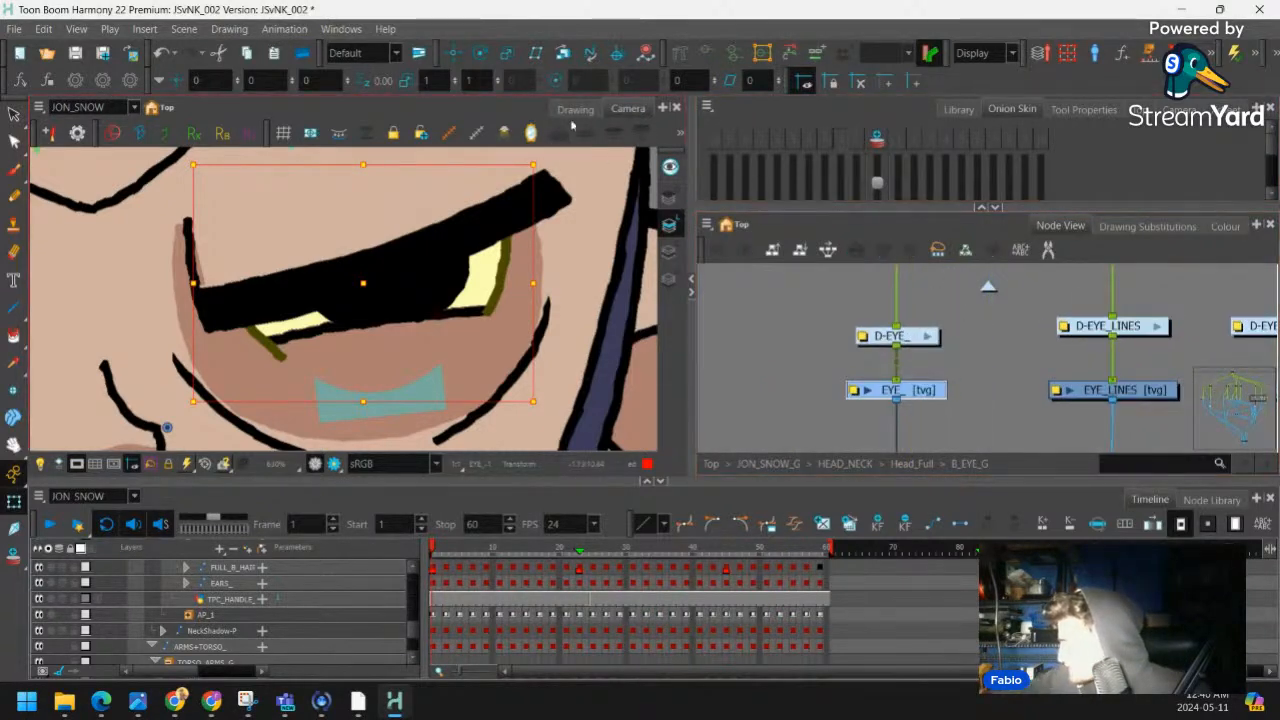
Check the EYE_ drawing's art layers in the Drawing view and return to the Camera view
{"action": "left_click", "coordinate": [575, 108]}
{"action": "left_click", "coordinate": [670, 199]}
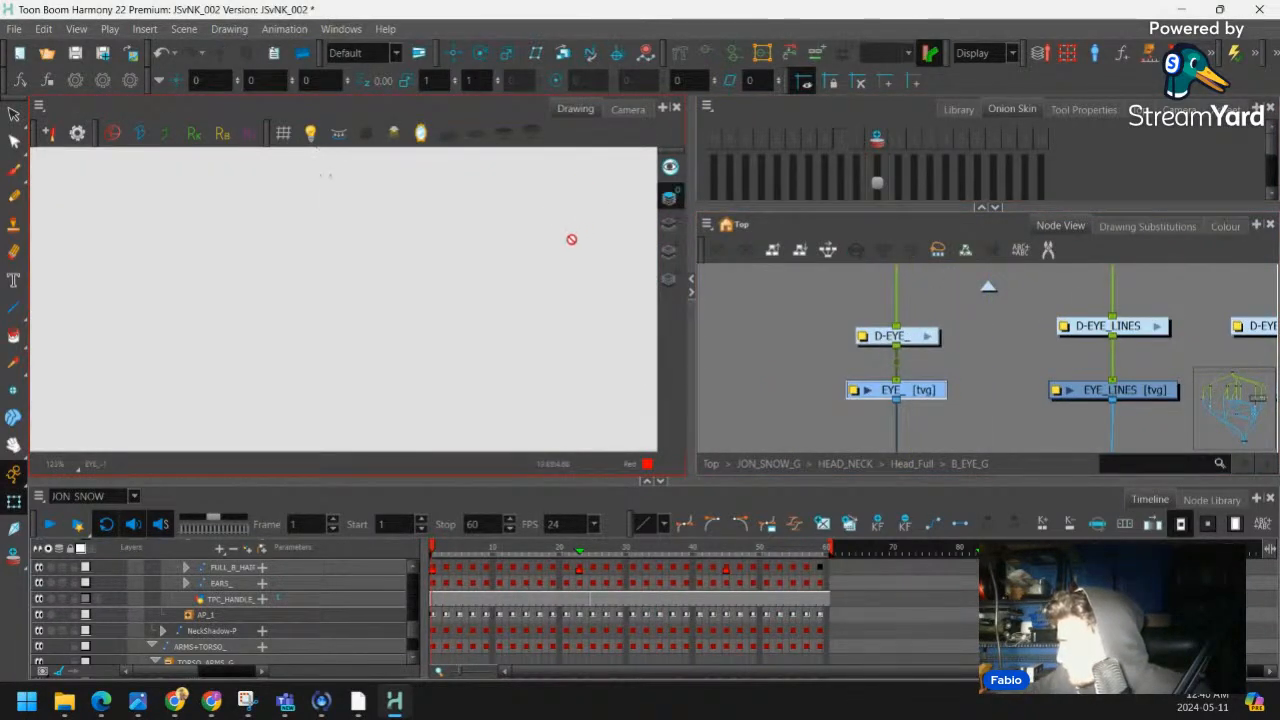
{"action": "left_click", "coordinate": [669, 226]}
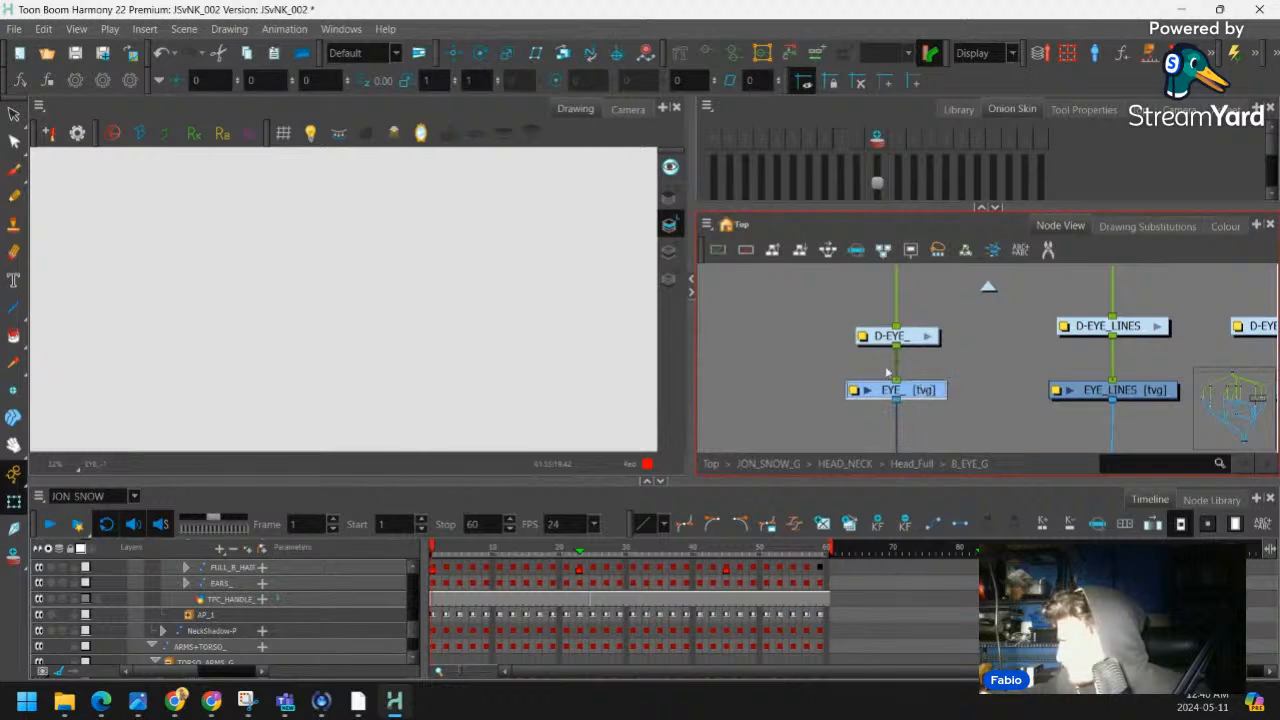
{"action": "left_click", "coordinate": [627, 109]}
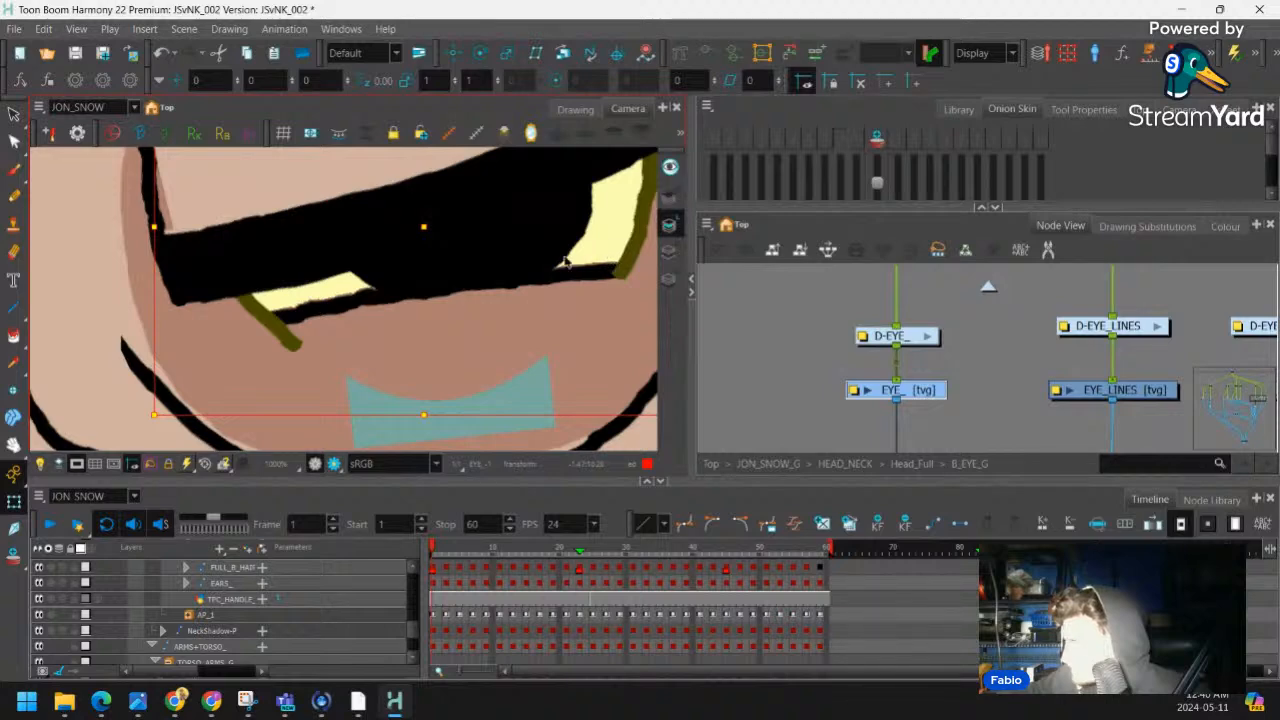
Select the lower eyelid of the B_EYE_G eye and try nudging it slightly
{"action": "left_click", "coordinate": [511, 396]}
{"action": "mouse_move", "coordinate": [444, 400]}
{"action": "left_mouse_down"}
{"action": "mouse_move", "coordinate": [443, 505]}
{"action": "mouse_move", "coordinate": [447, 373]}
{"action": "mouse_move", "coordinate": [447, 444]}
{"action": "mouse_move", "coordinate": [447, 403]}
{"action": "left_mouse_up"}
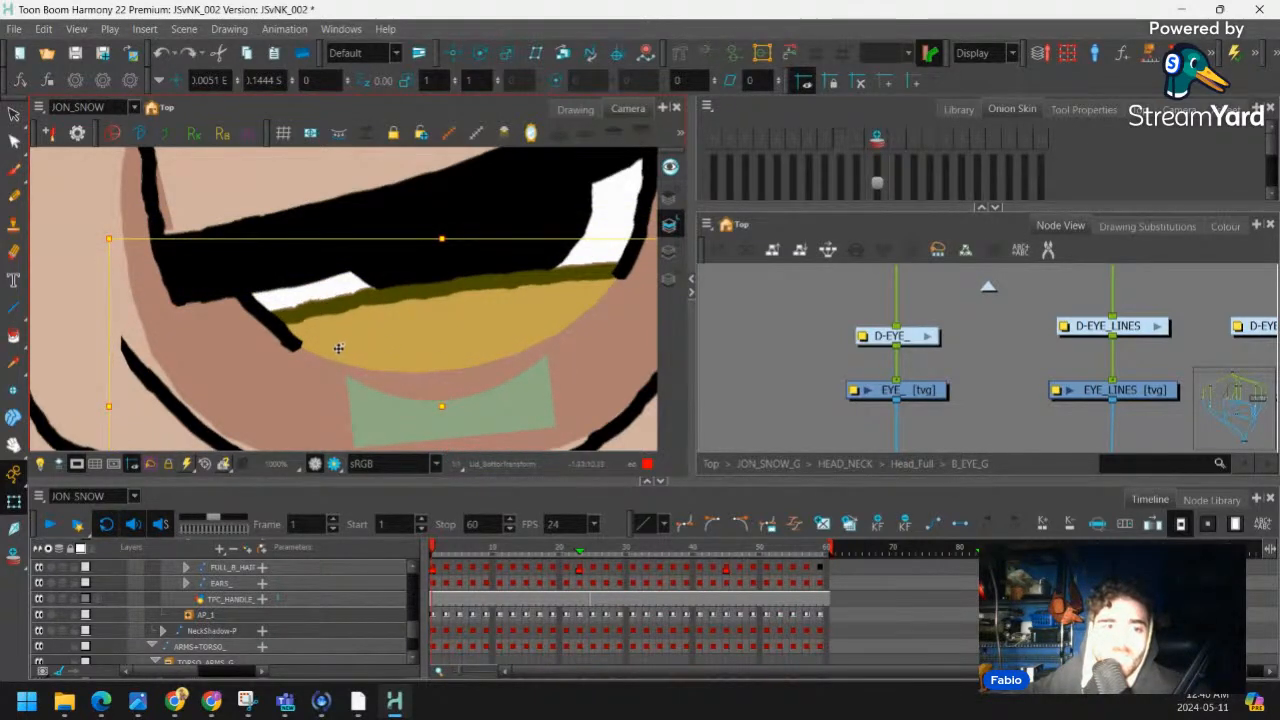
Leave the eyelid selection and select the lower collar drawing beneath the wave guide on the shoulder
{"action": "left_click", "coordinate": [290, 336]}
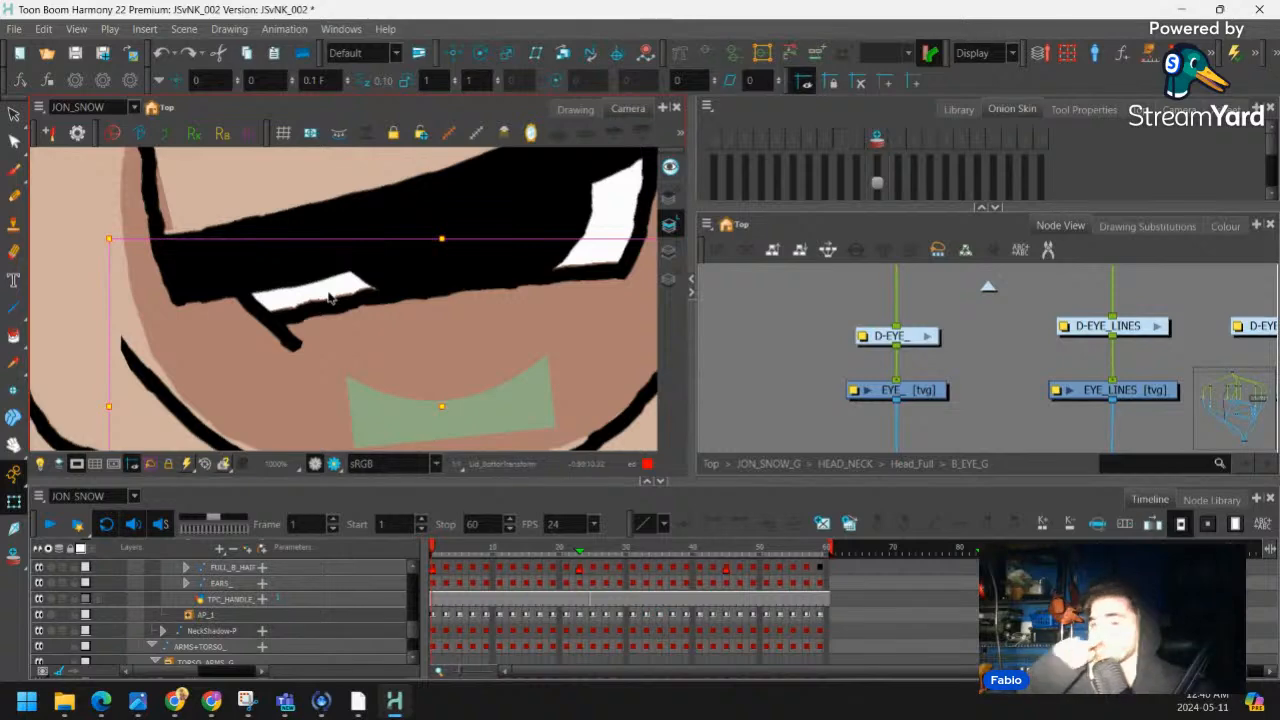
{"action": "scroll", "coordinate": [330, 297], "scroll_direction": "down", "scroll_amount": 5}
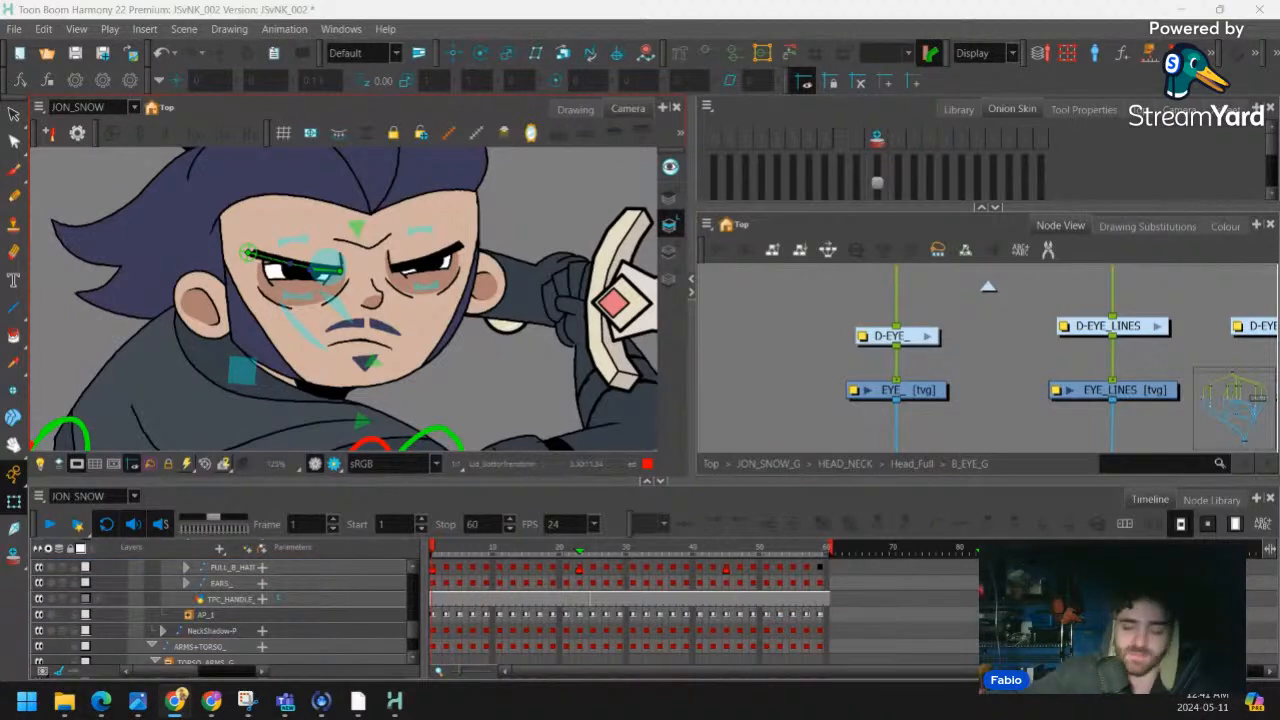
{"action": "left_click", "coordinate": [464, 379]}
{"action": "key", "text": "1"}
{"action": "key", "text": "1"}
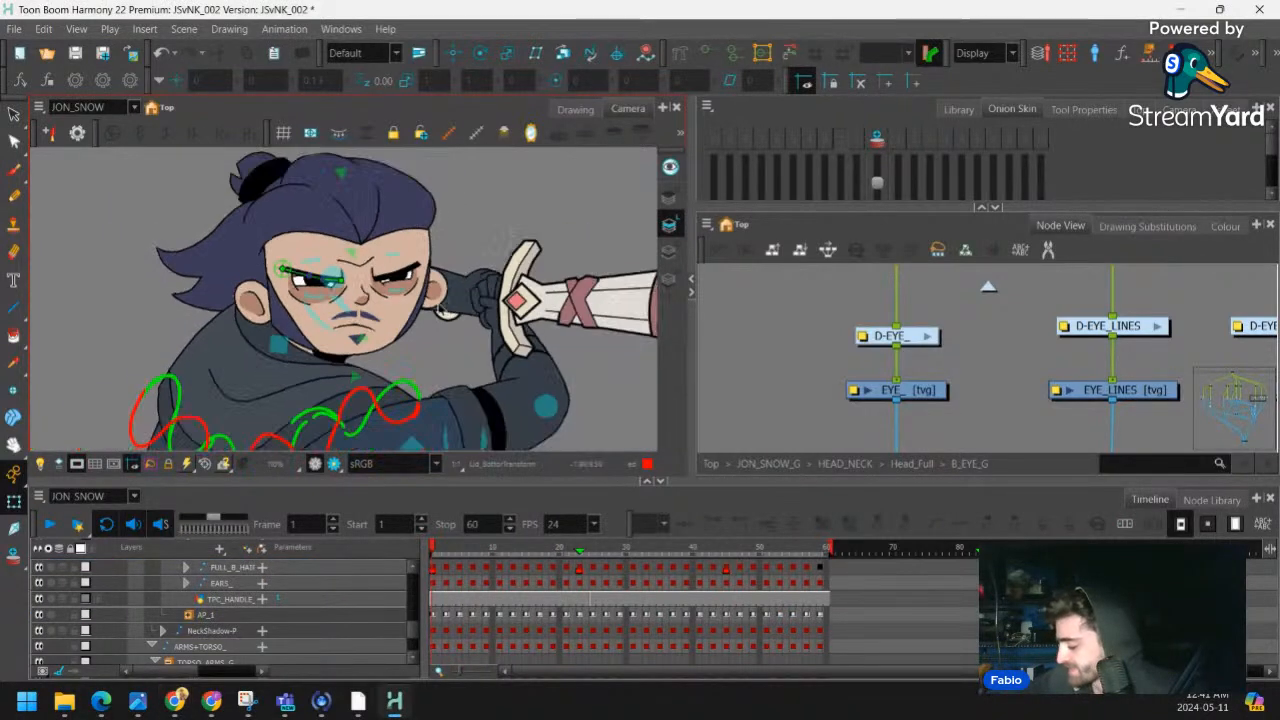
{"action": "key", "text": "1"}
{"action": "left_click_drag", "start_coordinate": [438, 308], "coordinate": [485, 268]}
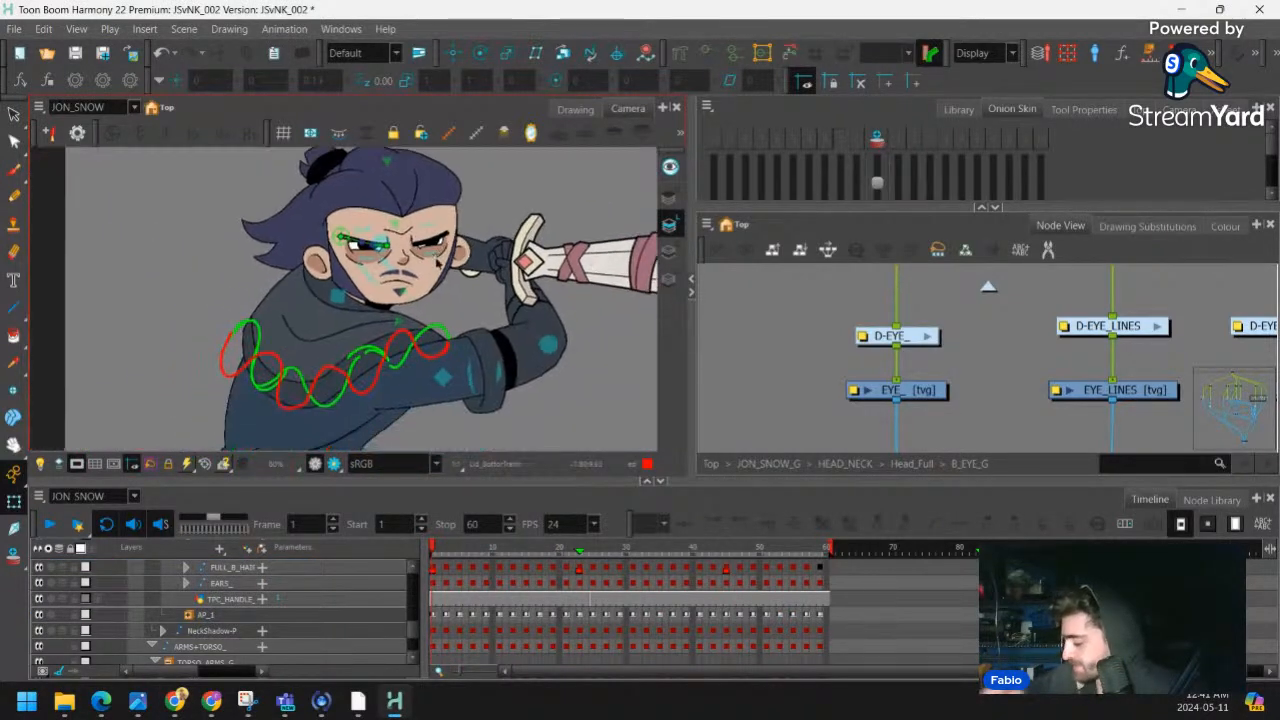
{"action": "key", "text": "2"}
{"action": "key", "text": "2"}
{"action": "key", "text": "2"}
{"action": "left_click_drag", "start_coordinate": [268, 322], "coordinate": [305, 264]}
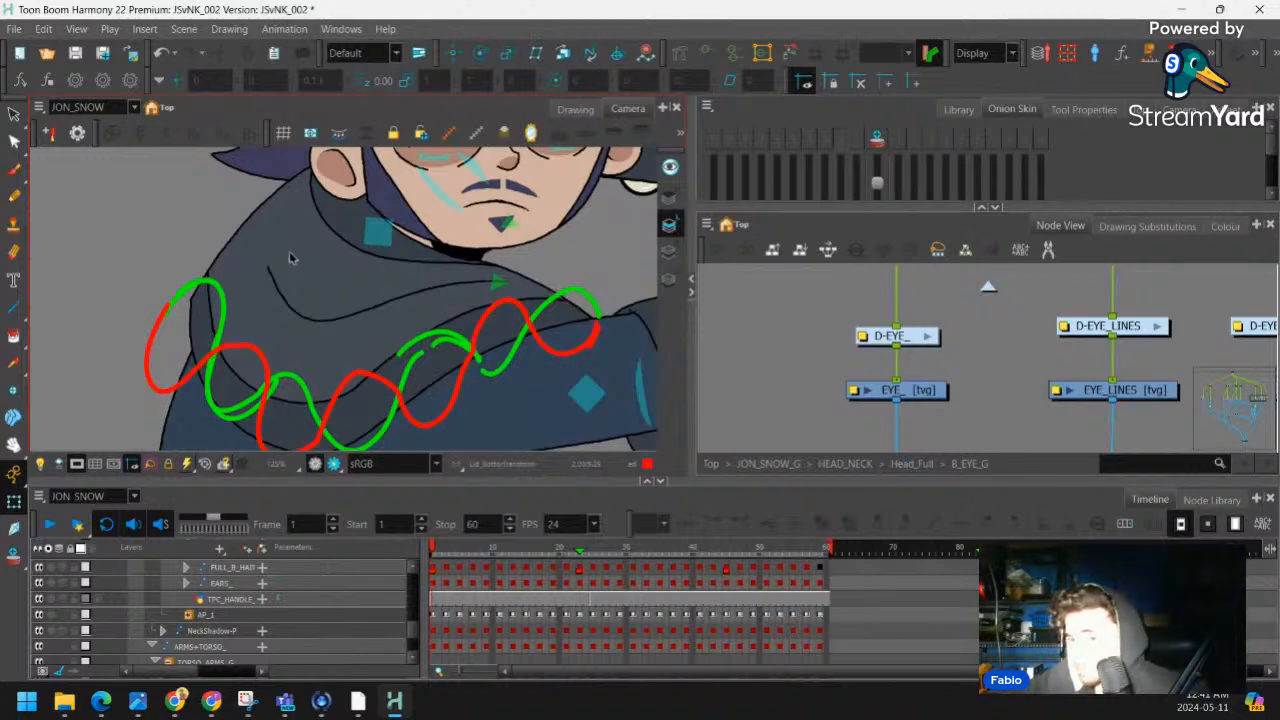
{"action": "left_click", "coordinate": [295, 238]}
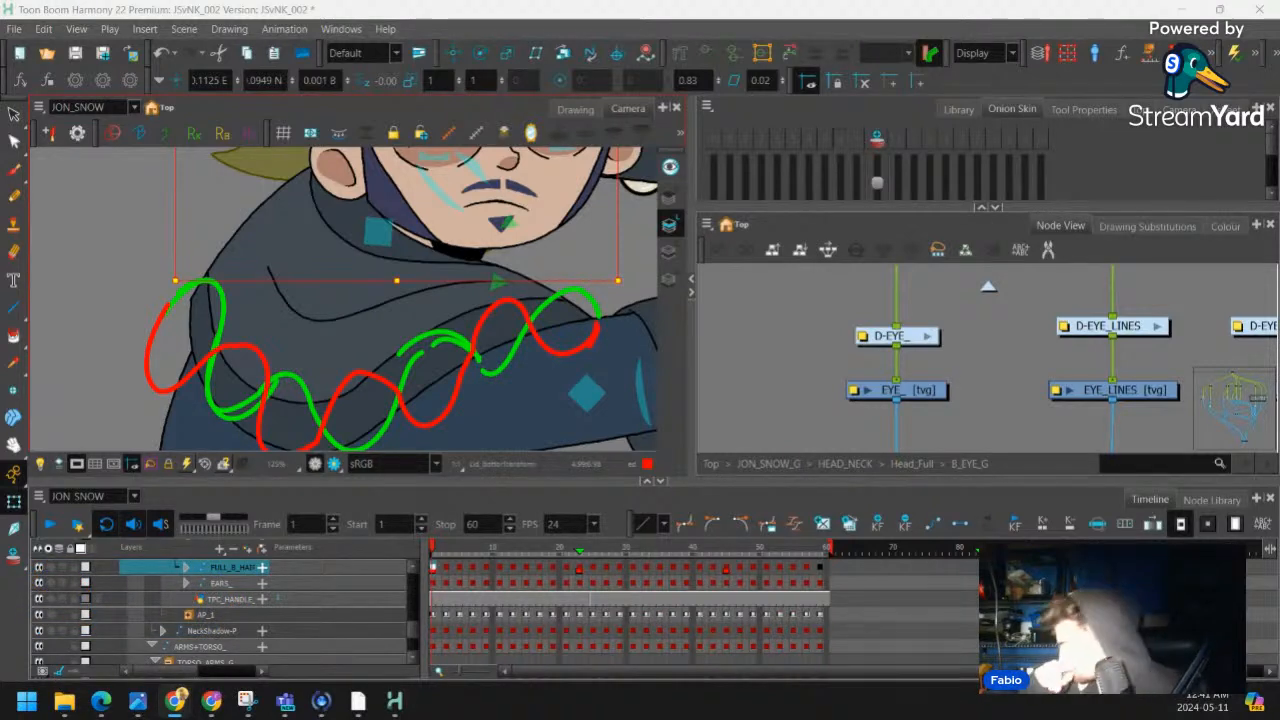
{"action": "left_click", "coordinate": [202, 305]}
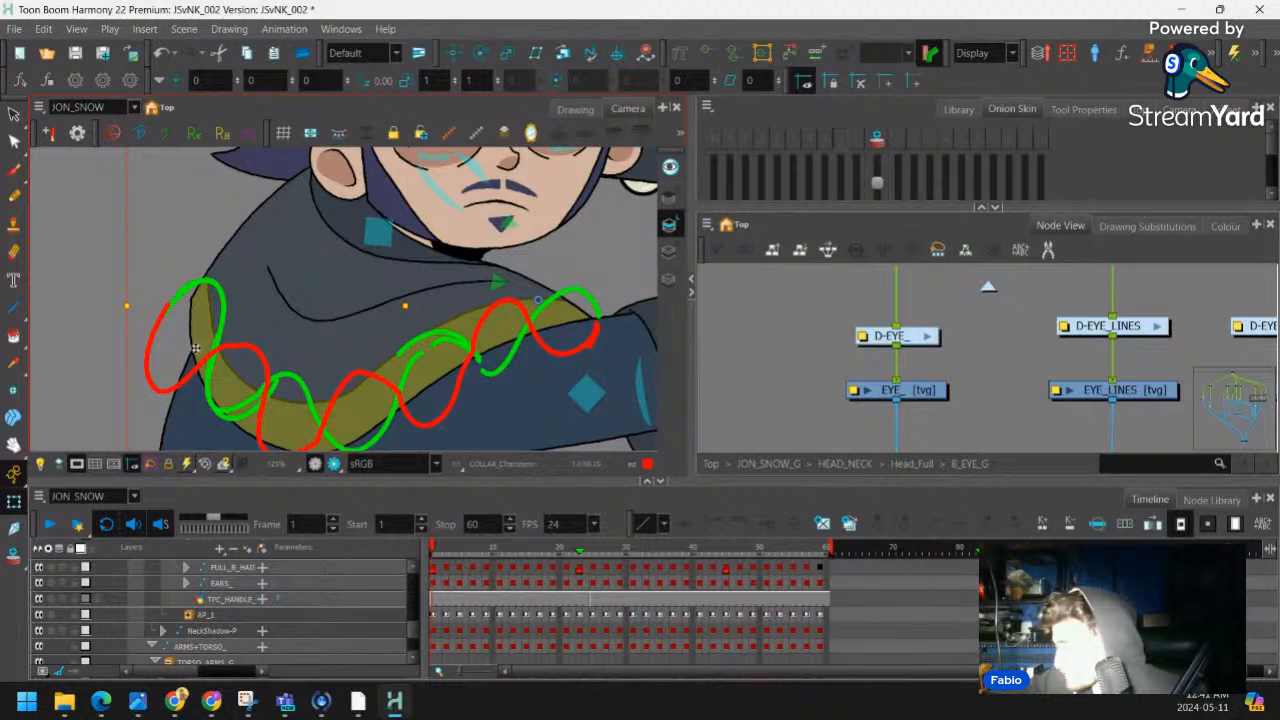
Display the deformation controls of the collar's outline and bend the handle of its shoulder-end point inward
{"action": "left_click_drag", "start_coordinate": [195, 348], "coordinate": [192, 344]}
{"action": "key", "text": "space"}
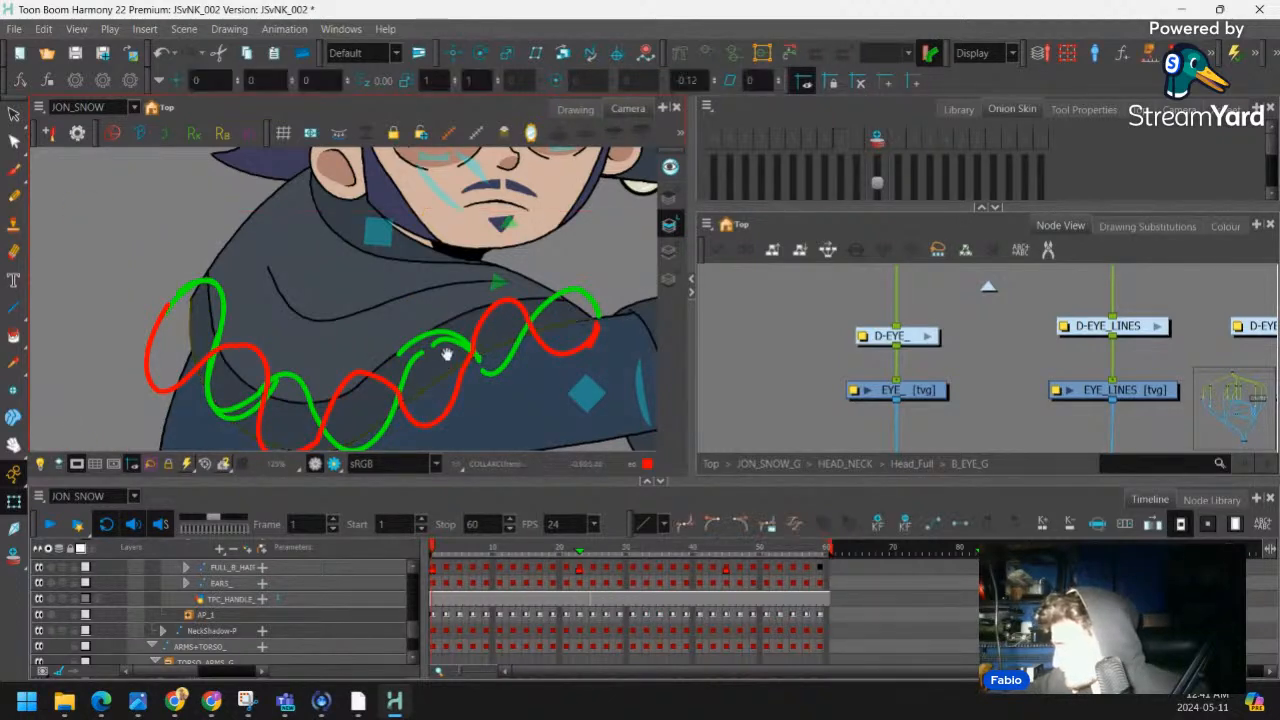
{"action": "left_click_drag", "start_coordinate": [446, 354], "coordinate": [444, 308]}
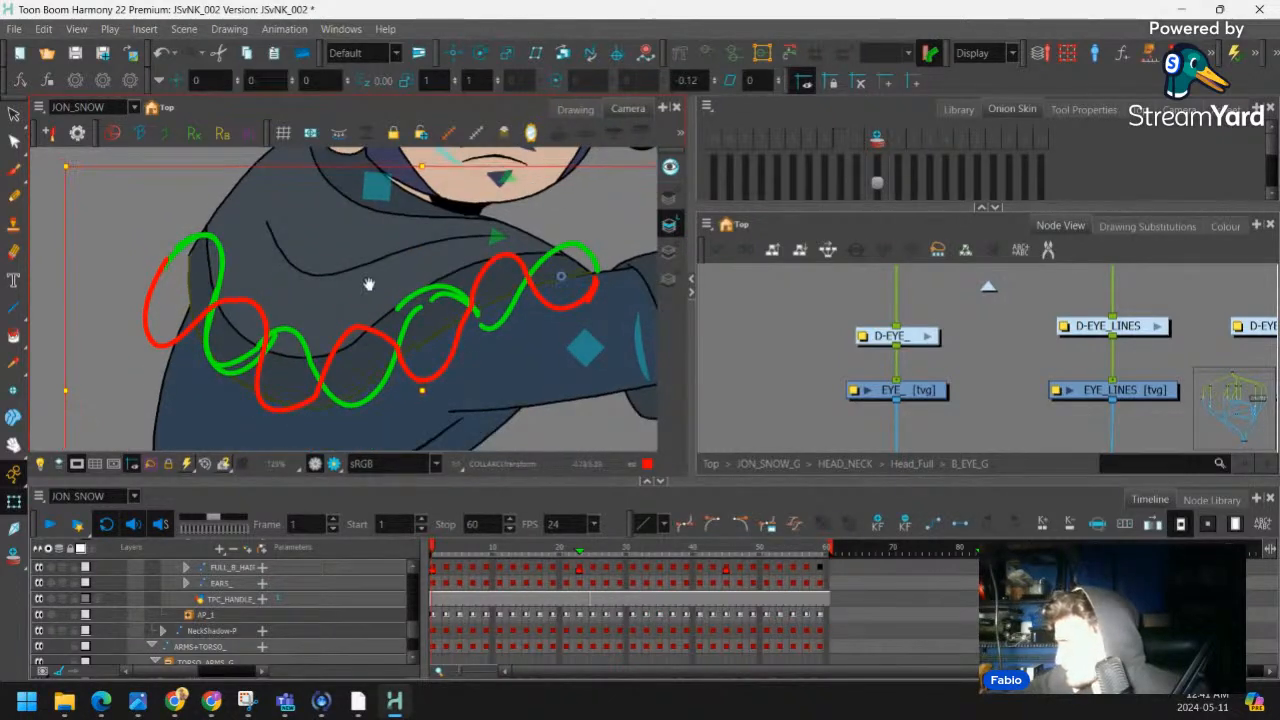
{"action": "left_click_drag", "start_coordinate": [369, 284], "coordinate": [424, 299]}
{"action": "key", "text": "2"}
{"action": "key", "text": "2"}
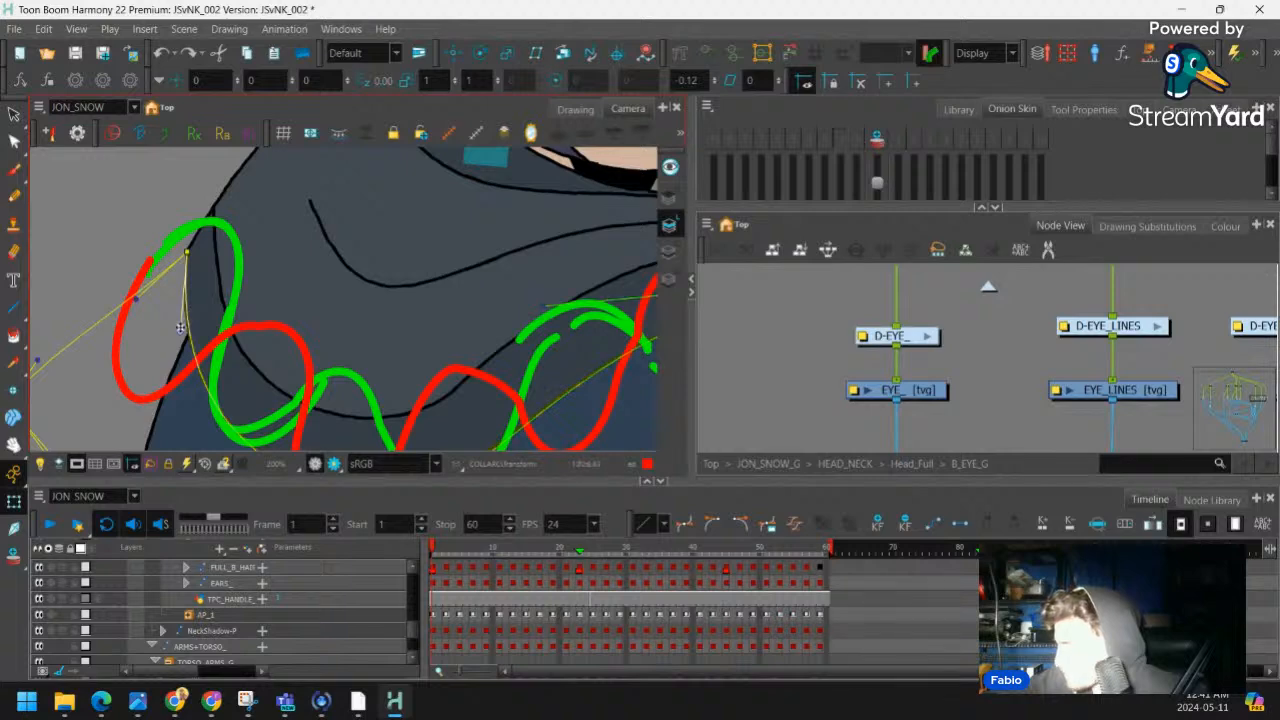
{"action": "left_click_drag", "start_coordinate": [180, 331], "coordinate": [236, 272]}
{"action": "key", "text": "space"}
{"action": "left_click_drag", "start_coordinate": [286, 209], "coordinate": [268, 123]}
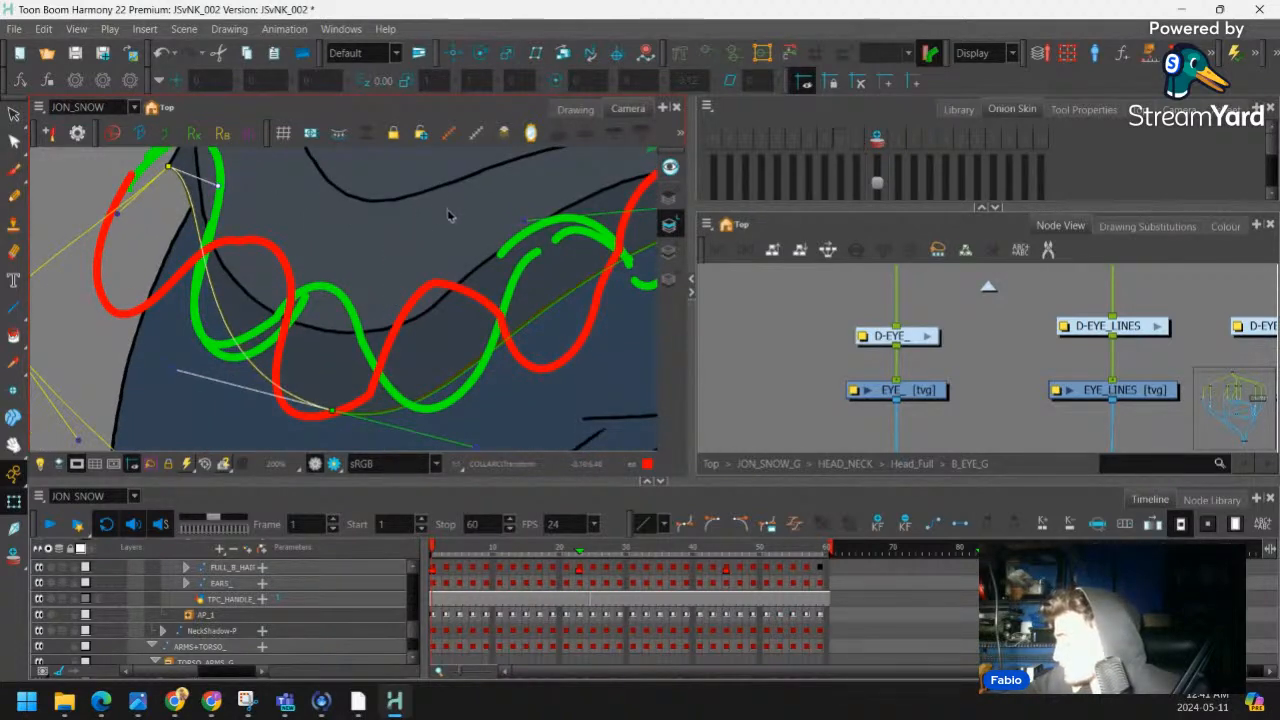
{"action": "key", "text": "space"}
{"action": "left_click_drag", "start_coordinate": [390, 235], "coordinate": [400, 271]}
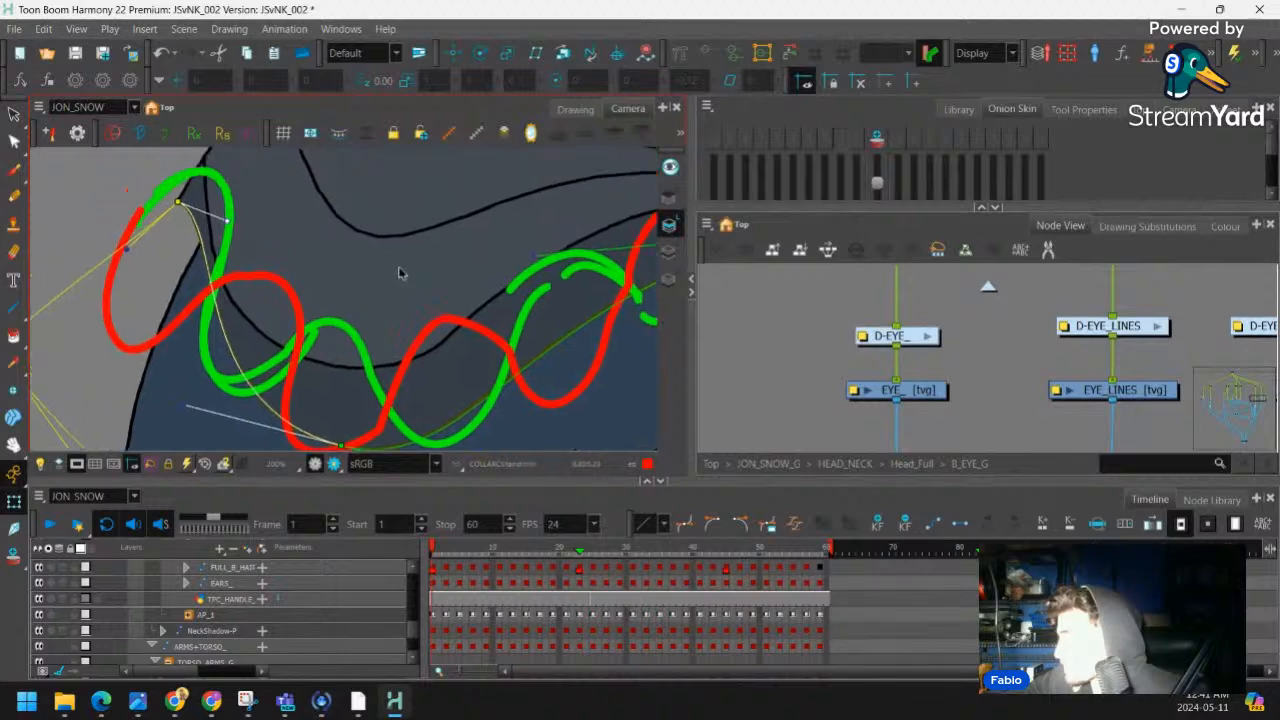
Reshape the collar outline's shoulder side by extending the end handle, raising the lowest curve point and shifting the end point outward
{"action": "key", "text": "1"}
{"action": "key", "text": "1"}
{"action": "key", "text": "1"}
{"action": "key", "text": "2"}
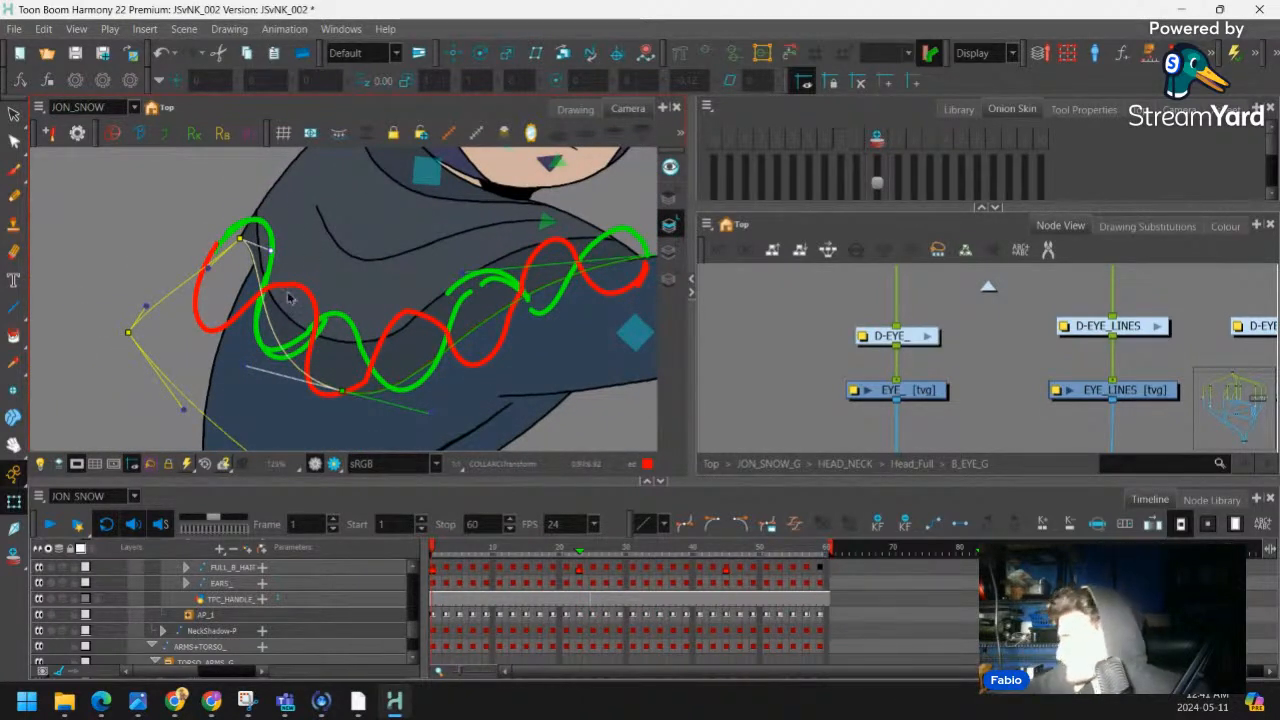
{"action": "left_click_drag", "start_coordinate": [272, 247], "coordinate": [319, 220]}
{"action": "left_click_drag", "start_coordinate": [342, 390], "coordinate": [311, 355]}
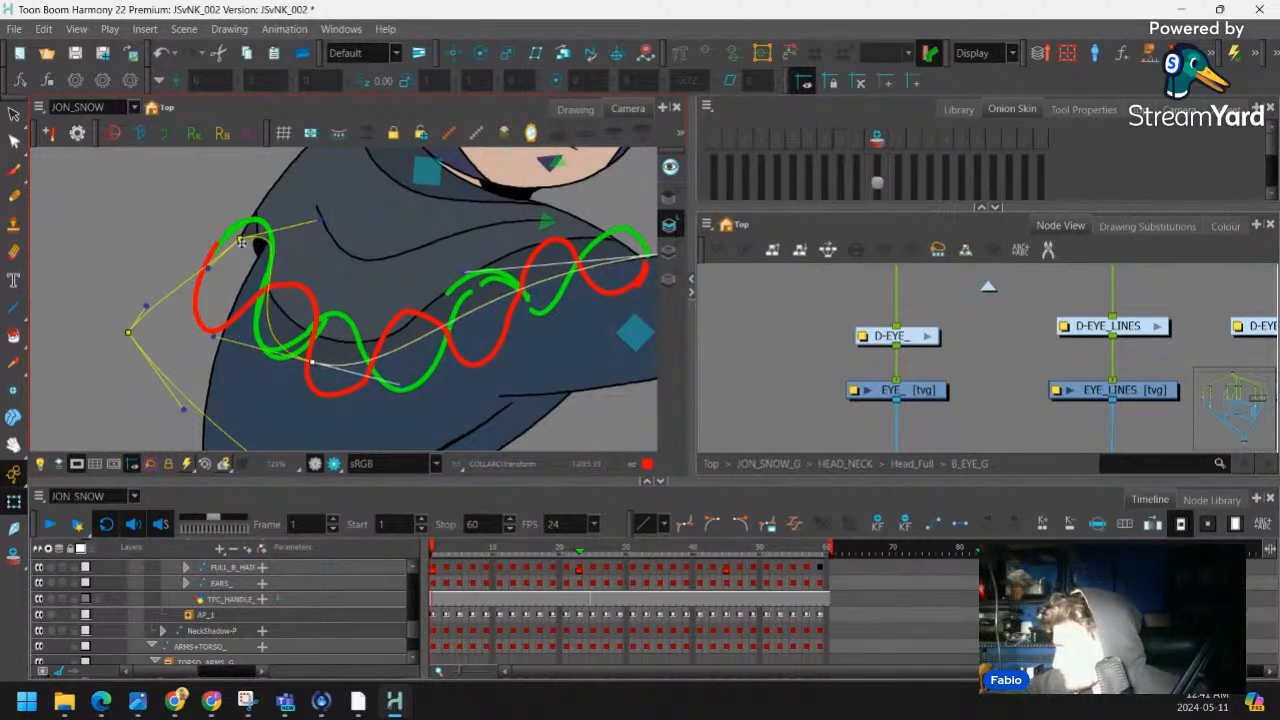
{"action": "left_click_drag", "start_coordinate": [239, 237], "coordinate": [231, 237]}
Raise the handle of the collar outline's arm-side point toward the chin to arch the curve
{"action": "left_click_drag", "start_coordinate": [504, 290], "coordinate": [375, 339]}
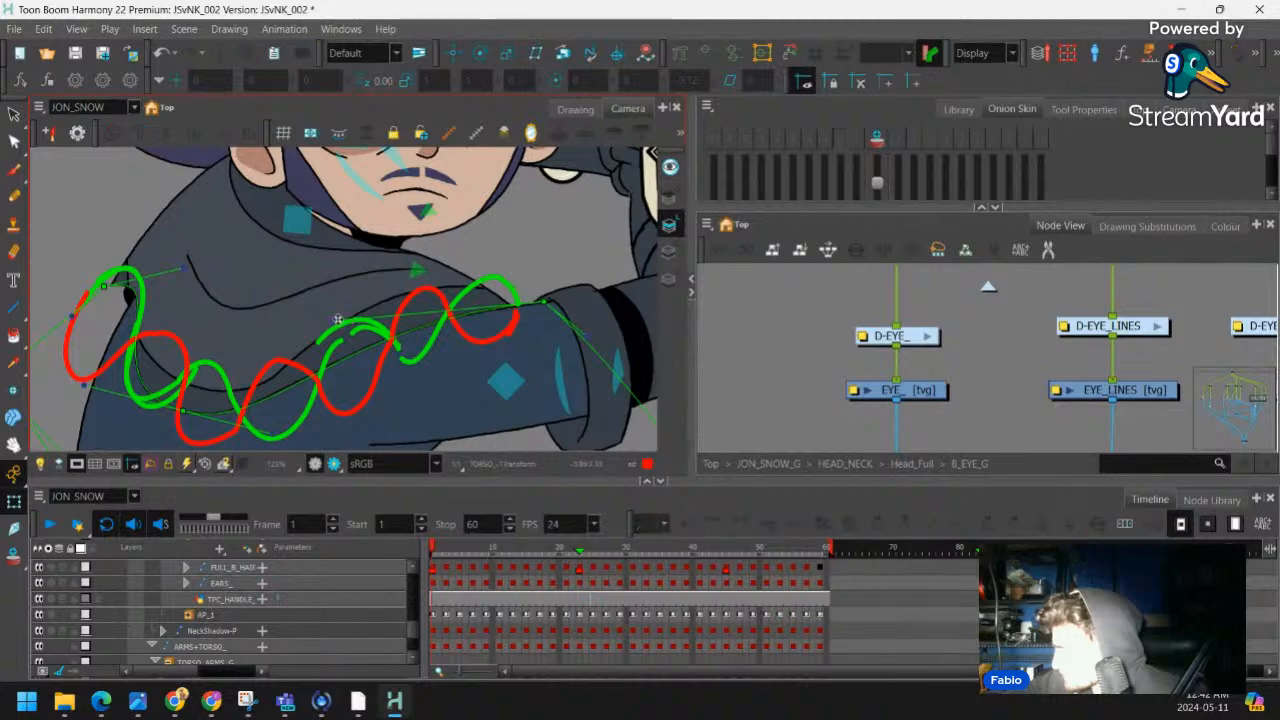
{"action": "left_click_drag", "start_coordinate": [337, 320], "coordinate": [353, 231]}
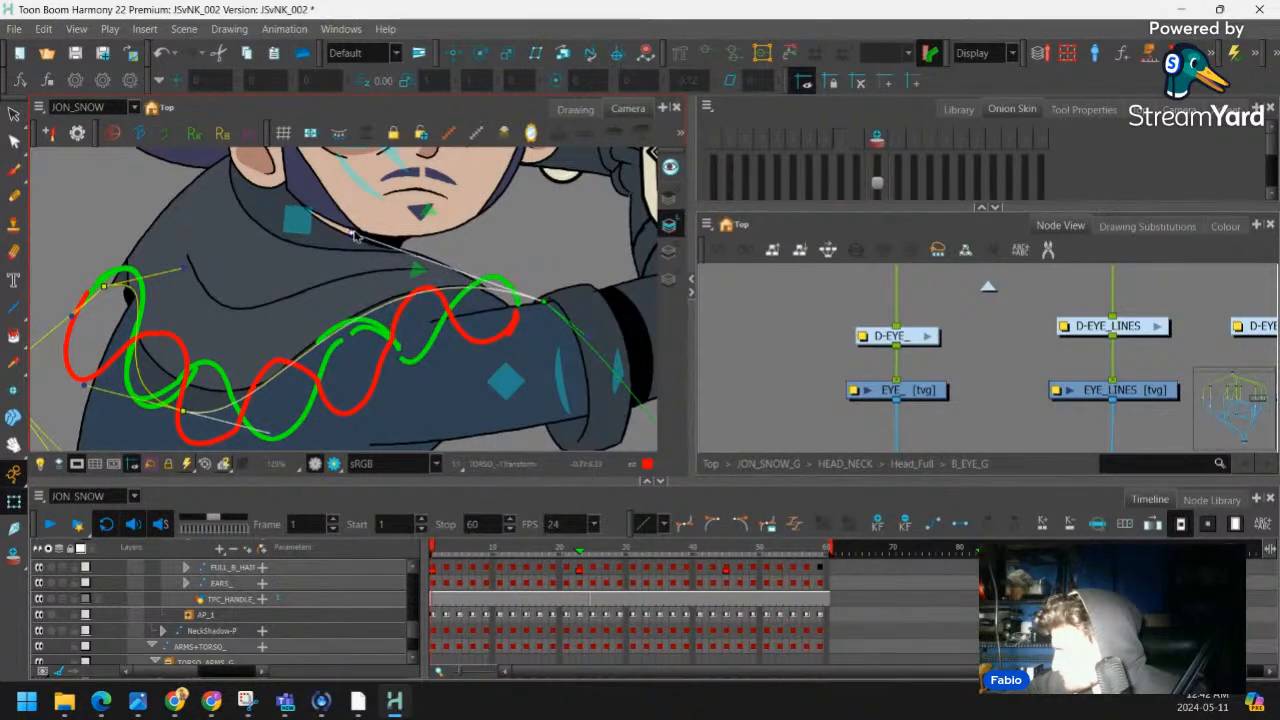
{"action": "left_click_drag", "start_coordinate": [285, 374], "coordinate": [313, 320]}
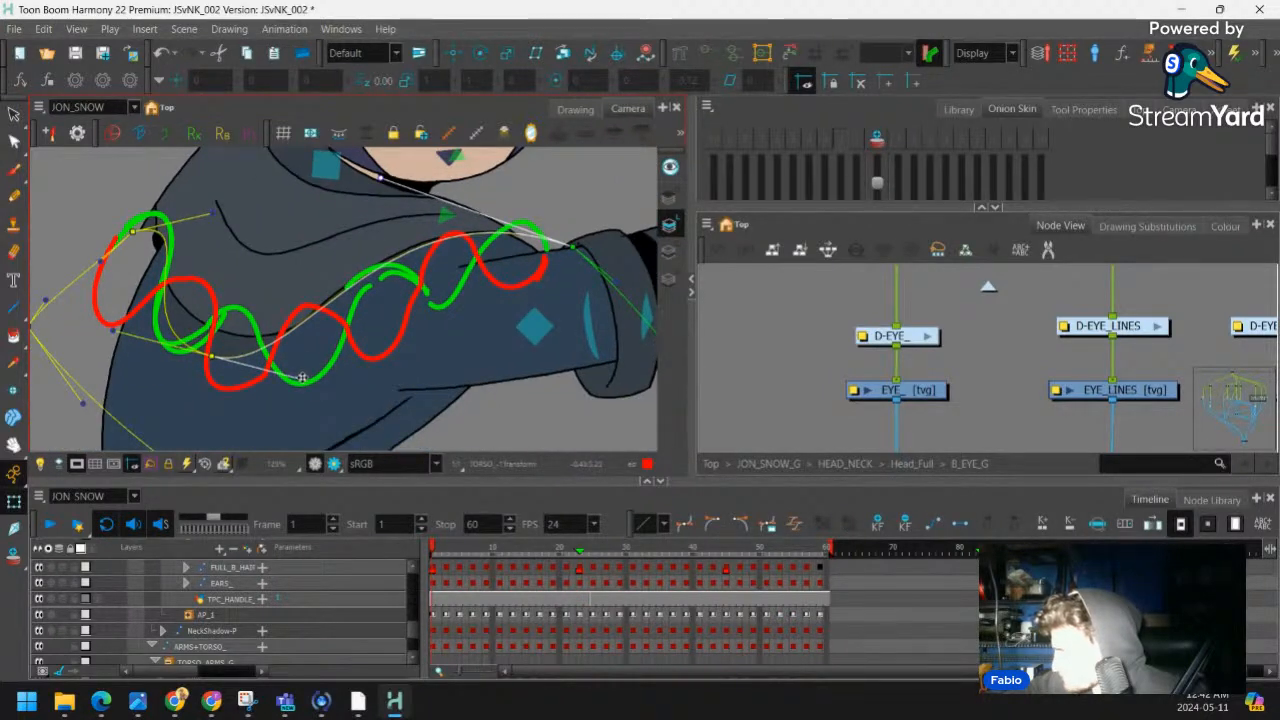
Return to the top level of the node network and remove the wave guide sketch from view
{"action": "left_click", "coordinate": [988, 289]}
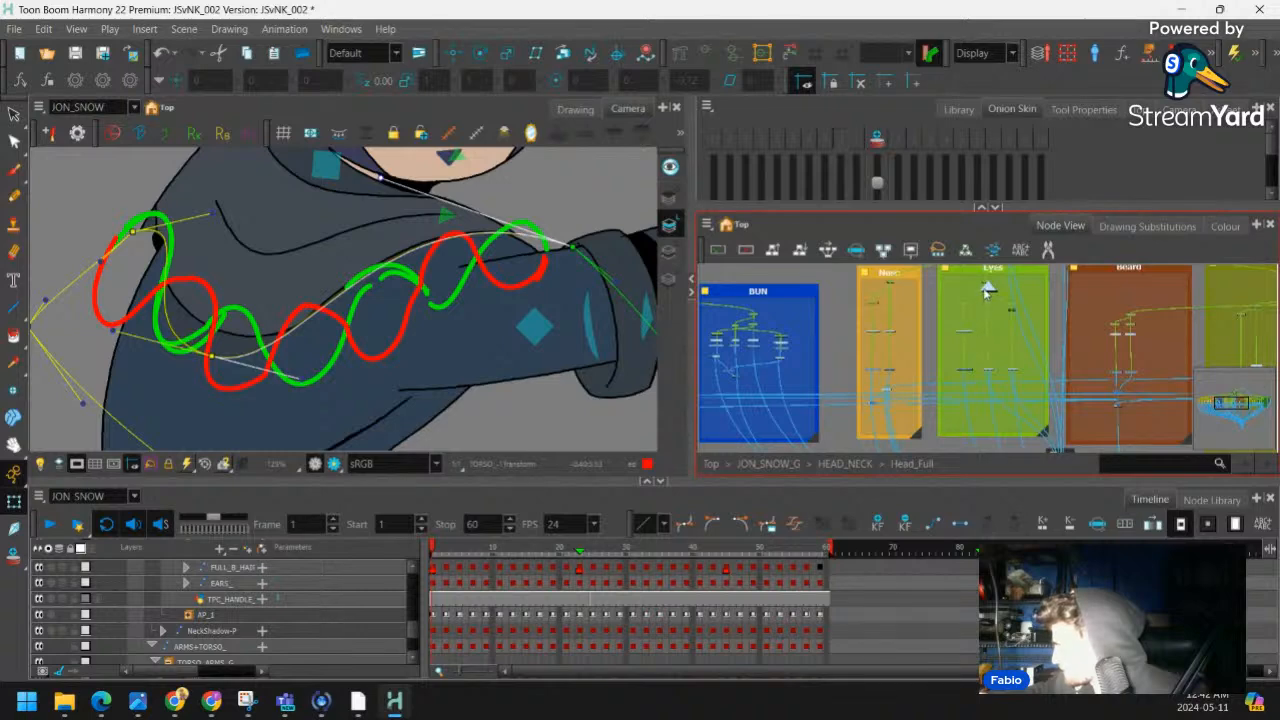
{"action": "left_click", "coordinate": [988, 289]}
{"action": "left_click", "coordinate": [988, 289]}
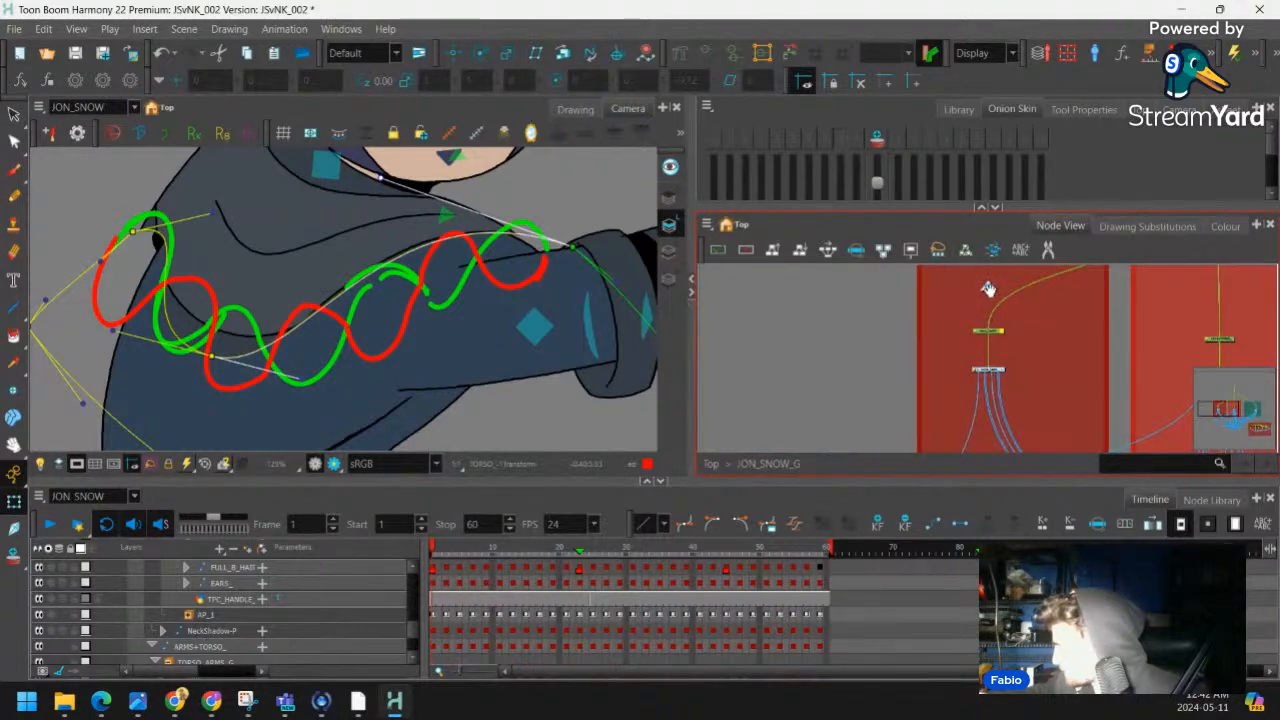
{"action": "left_click", "coordinate": [988, 289]}
{"action": "scroll", "coordinate": [897, 366], "scroll_direction": "down", "scroll_amount": 3}
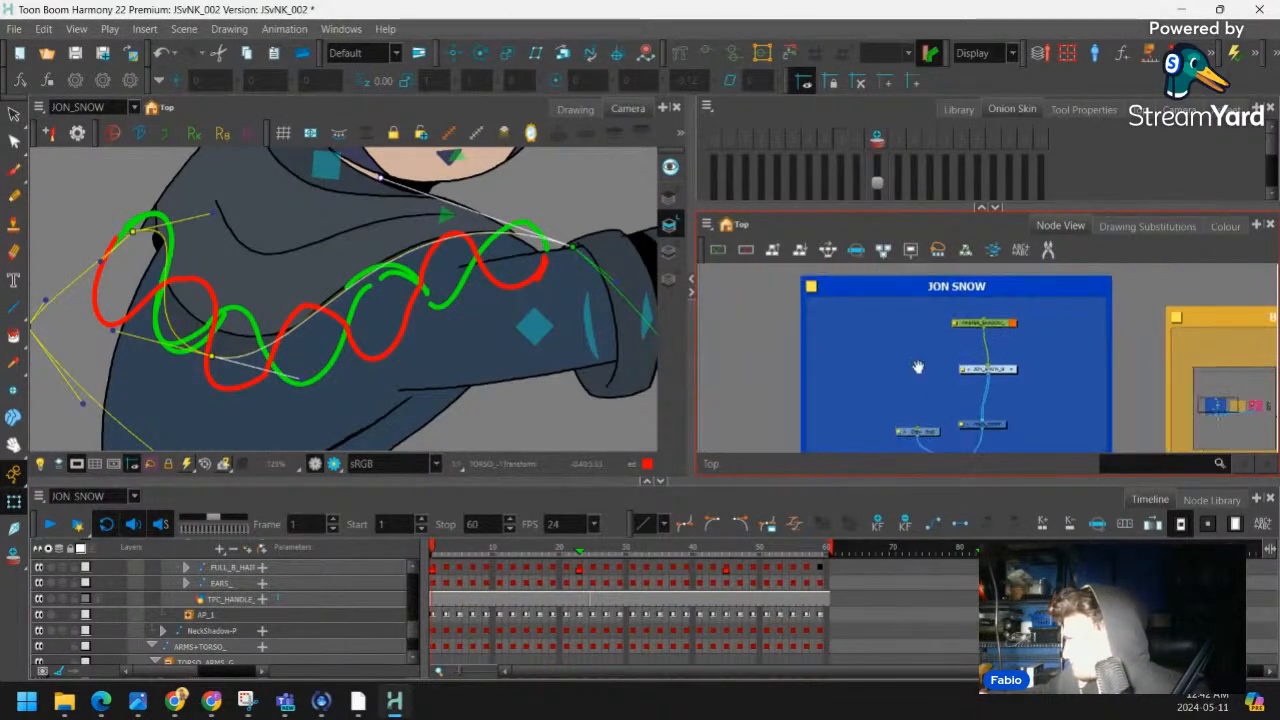
{"action": "left_click_drag", "start_coordinate": [918, 367], "coordinate": [923, 357]}
{"action": "left_click", "coordinate": [936, 422]}
{"action": "left_click", "coordinate": [822, 523]}
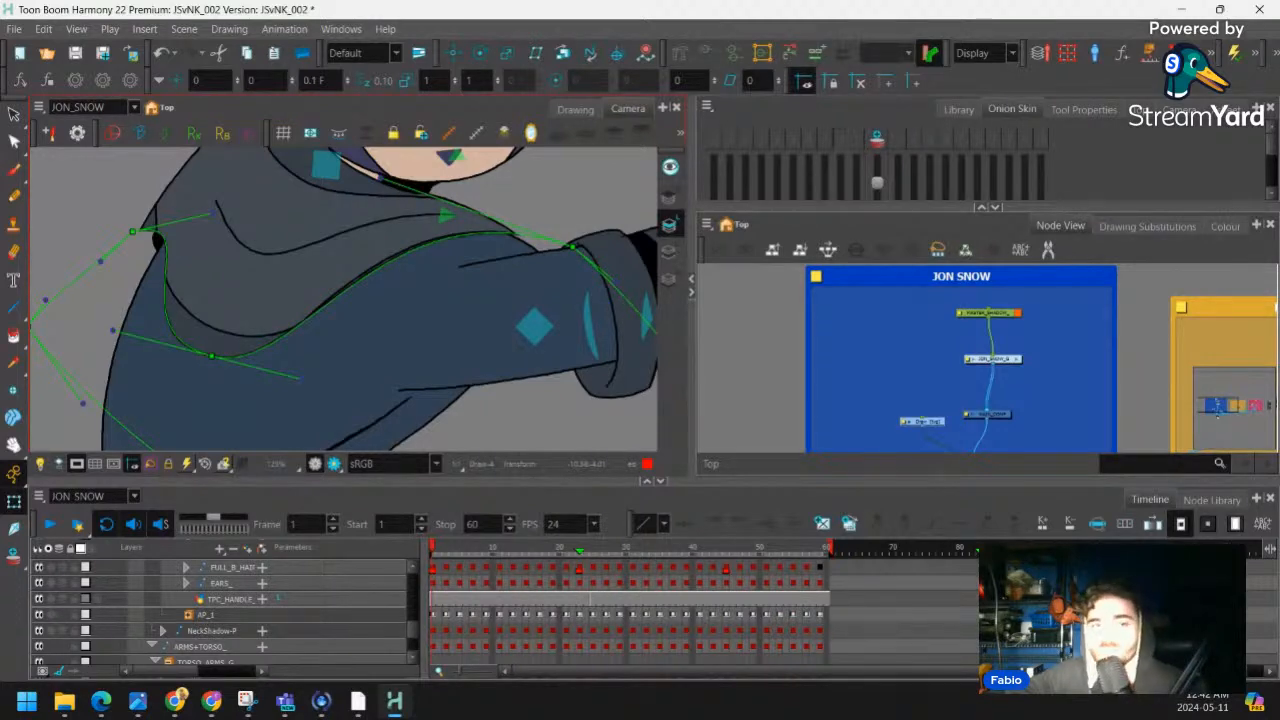
Fine-tune the collar outline's handles between its lowest point and the arm-side end
{"action": "left_click", "coordinate": [501, 417]}
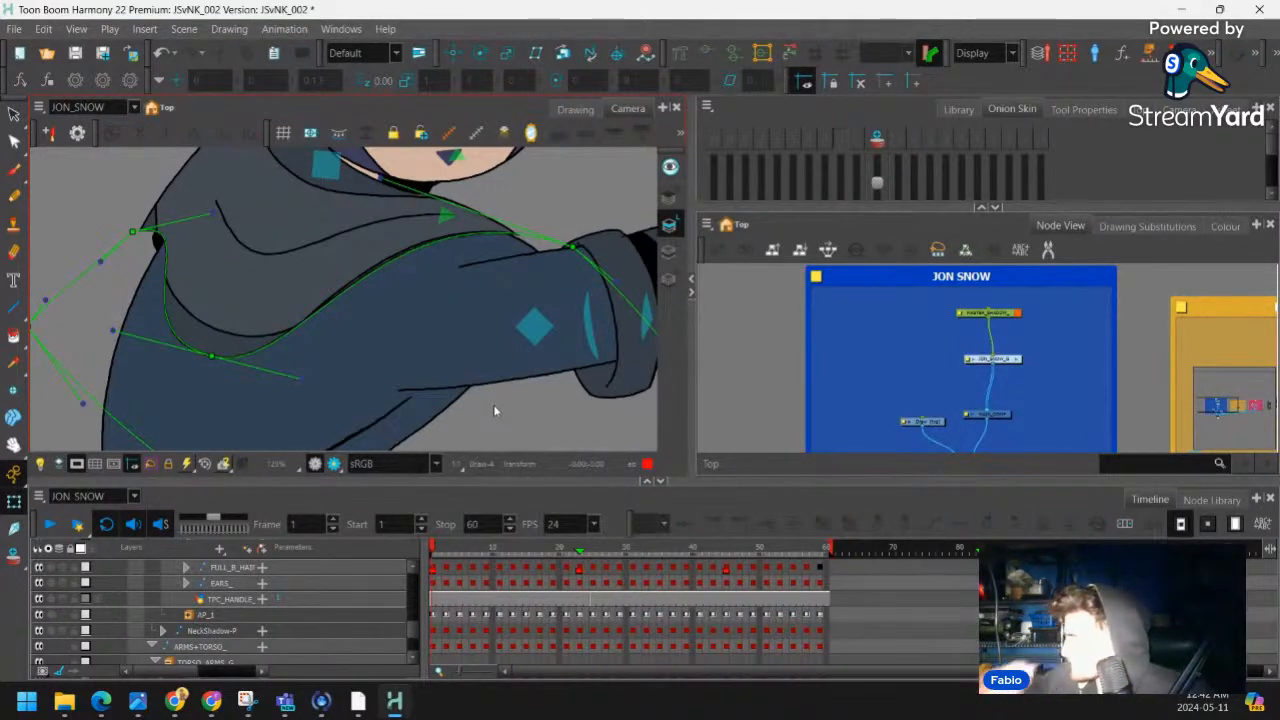
{"action": "left_click_drag", "start_coordinate": [298, 379], "coordinate": [315, 385]}
{"action": "left_click_drag", "start_coordinate": [451, 314], "coordinate": [430, 364]}
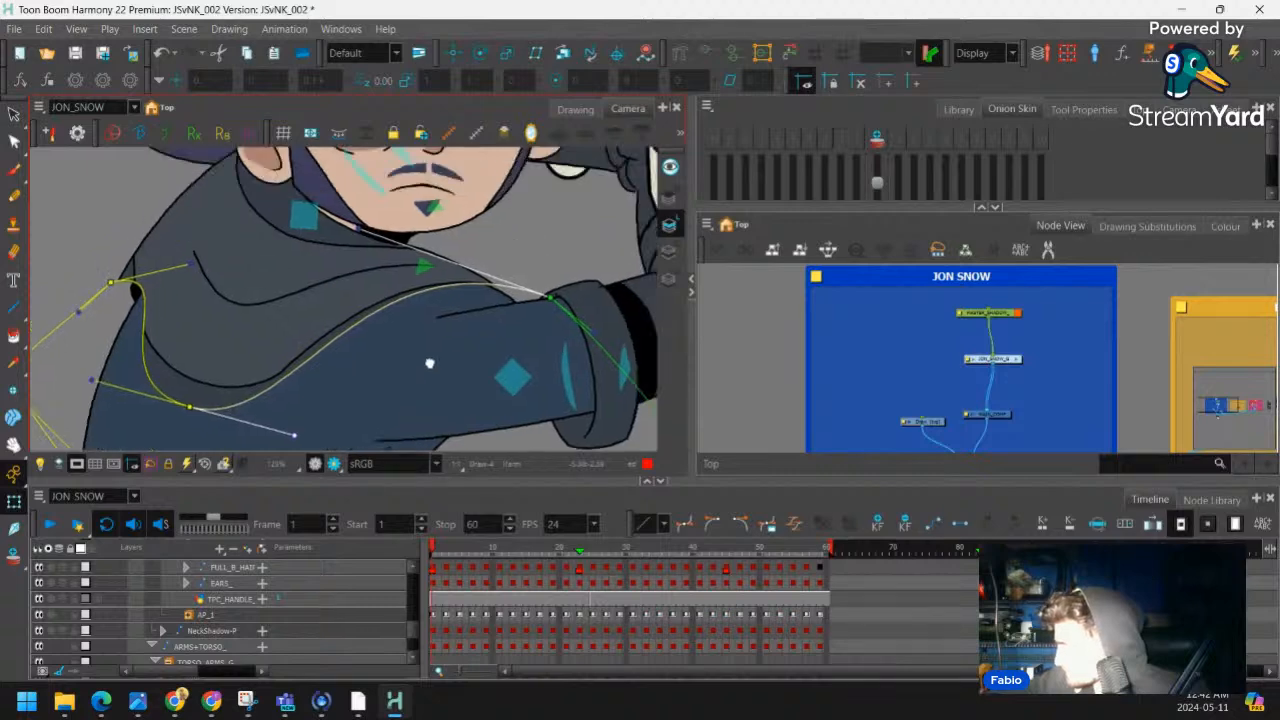
{"action": "left_click_drag", "start_coordinate": [547, 300], "coordinate": [366, 232]}
{"action": "left_click_drag", "start_coordinate": [306, 297], "coordinate": [362, 281]}
Select the collar's fill with its deformation controls and pull its back points and handles outward past the shoulder
{"action": "left_click", "coordinate": [229, 367]}
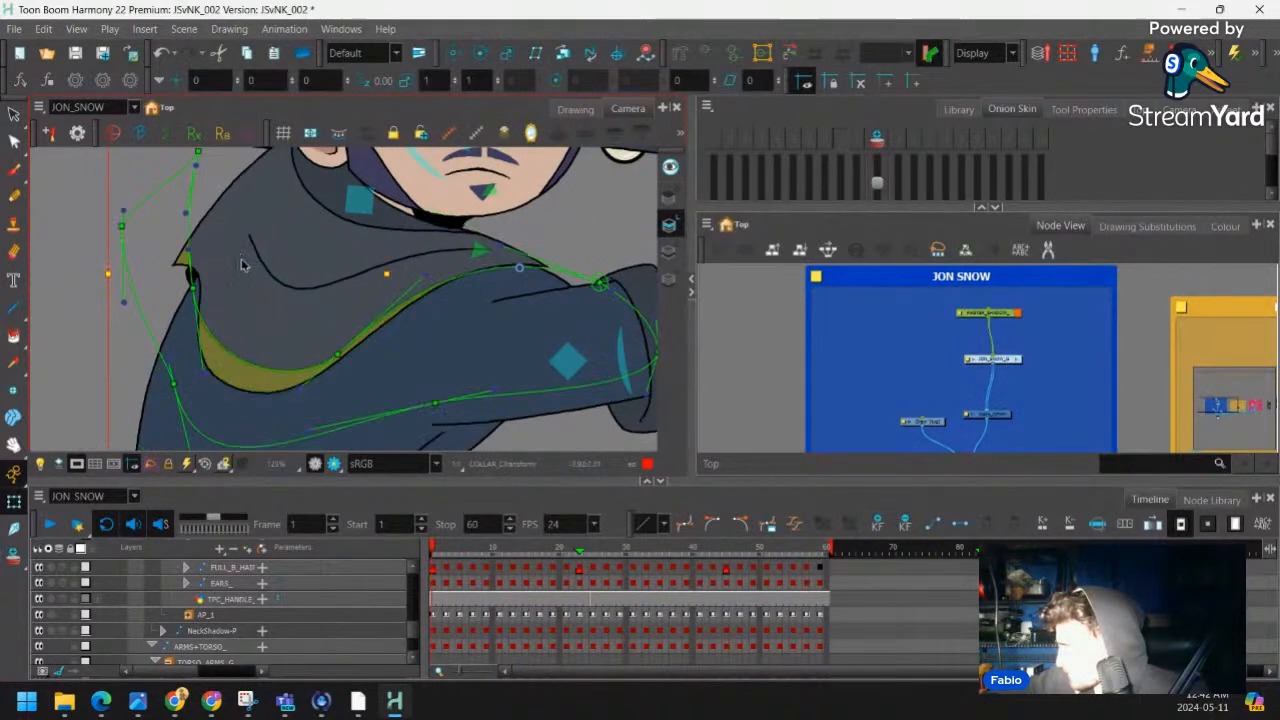
{"action": "scroll", "coordinate": [241, 264], "scroll_direction": "up", "scroll_amount": 2}
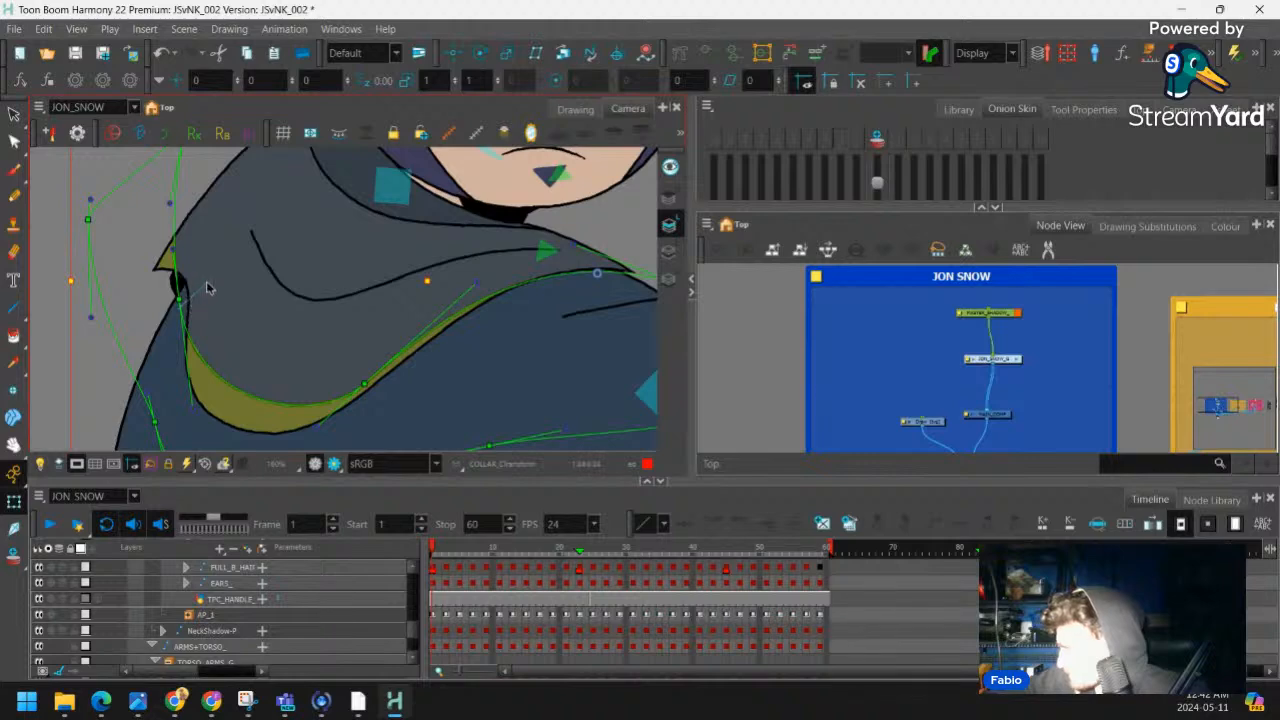
{"action": "left_click_drag", "start_coordinate": [178, 293], "coordinate": [220, 261]}
{"action": "left_click_drag", "start_coordinate": [182, 153], "coordinate": [216, 230]}
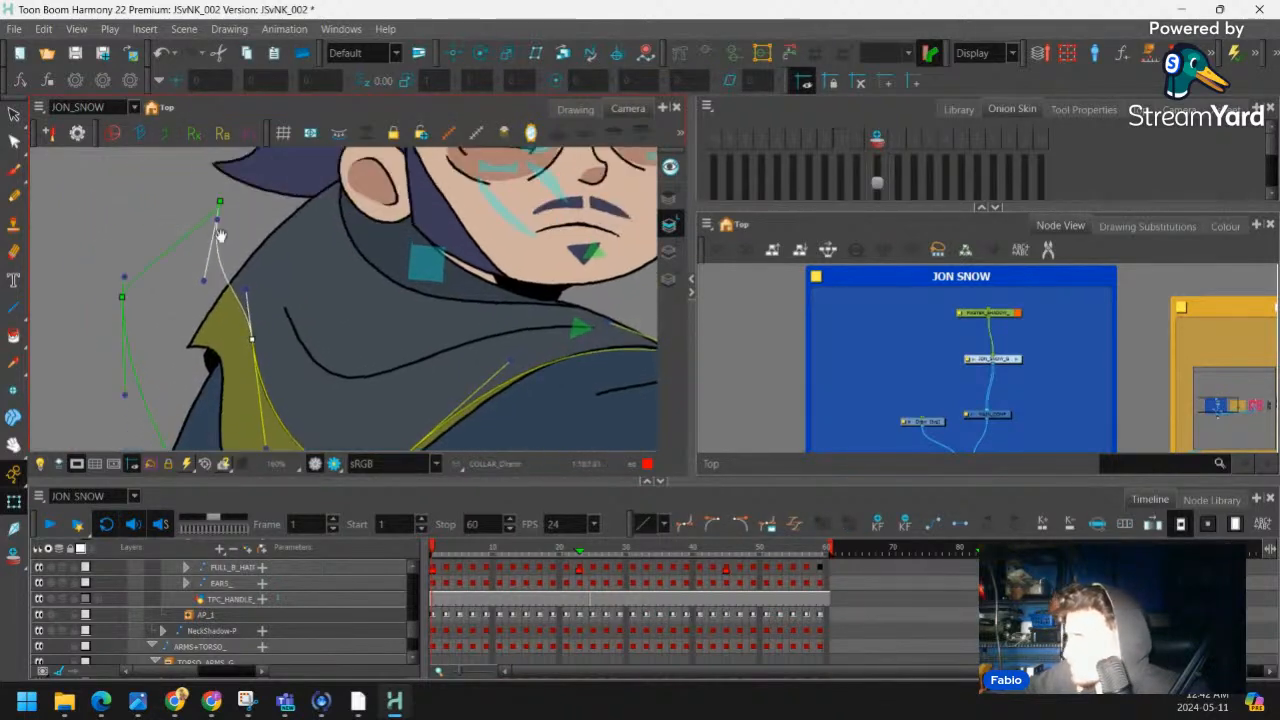
{"action": "left_click_drag", "start_coordinate": [204, 280], "coordinate": [232, 260]}
{"action": "left_click_drag", "start_coordinate": [222, 200], "coordinate": [174, 254]}
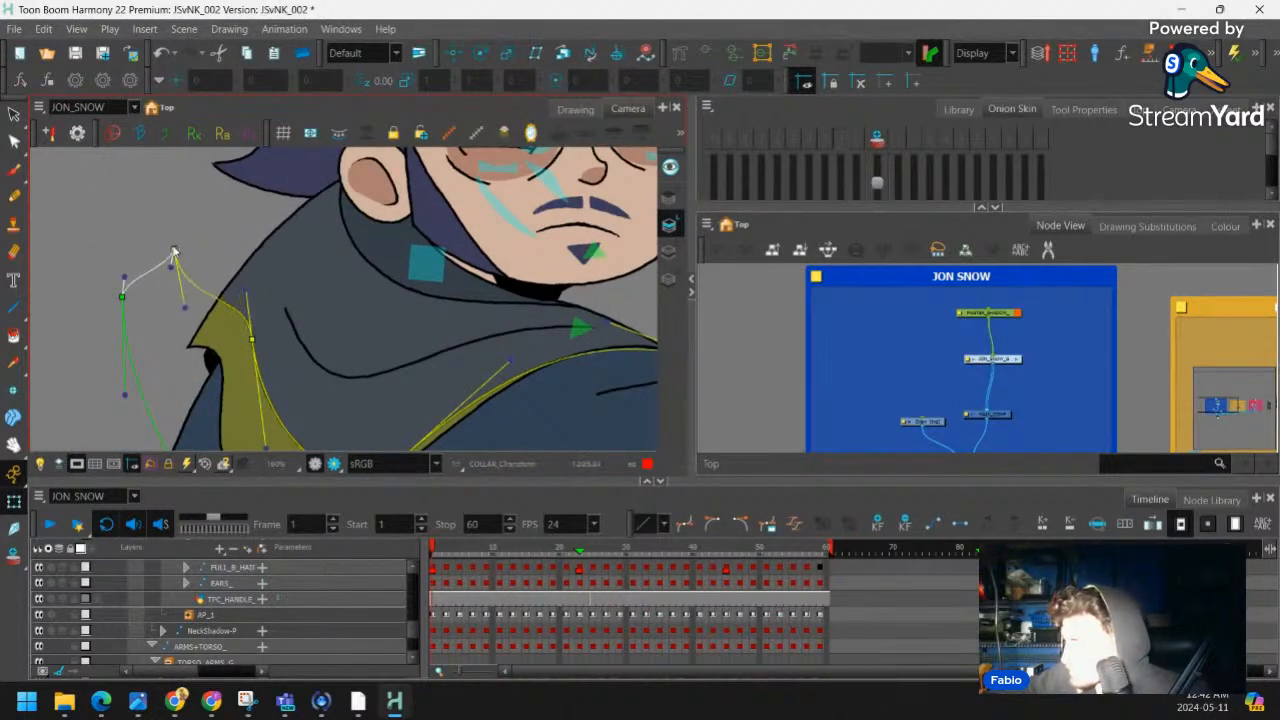
{"action": "left_click_drag", "start_coordinate": [123, 296], "coordinate": [72, 336]}
{"action": "left_click_drag", "start_coordinate": [185, 308], "coordinate": [221, 272]}
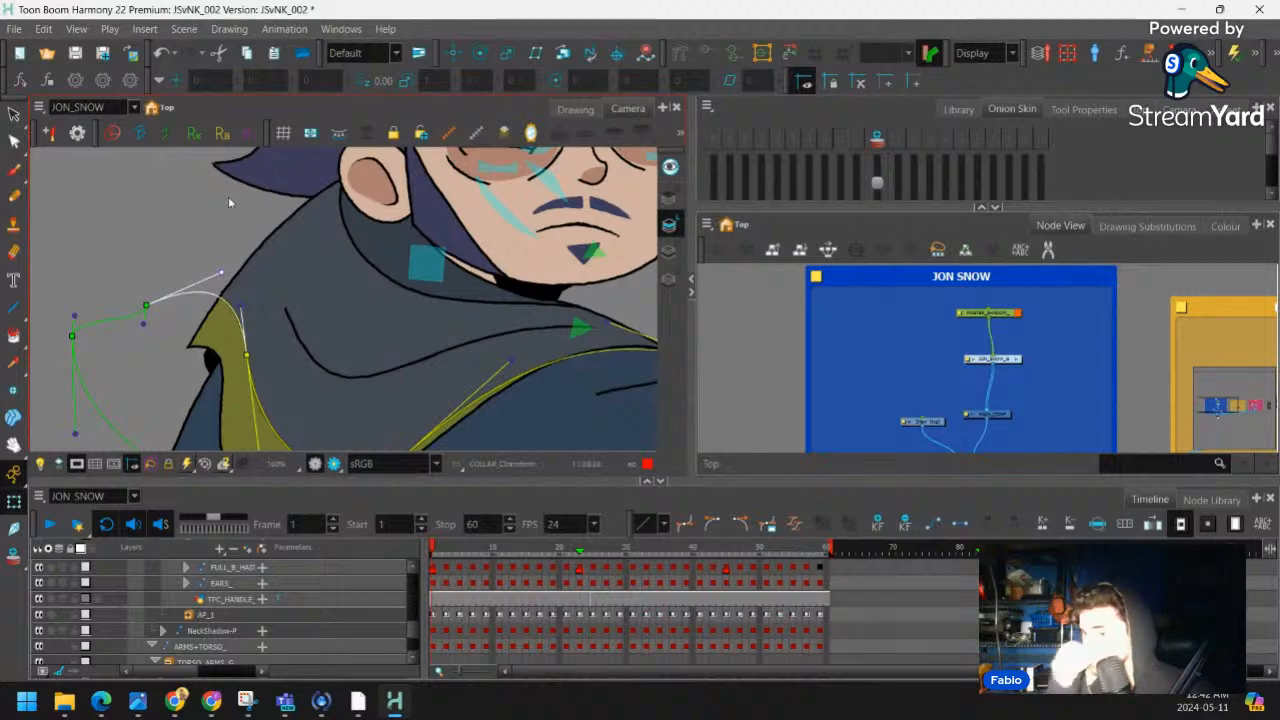
Refine the collar fill's lower curve by adjusting its shoulder point, bottom point and their handles
{"action": "scroll", "coordinate": [250, 312], "scroll_direction": "down", "scroll_amount": 2}
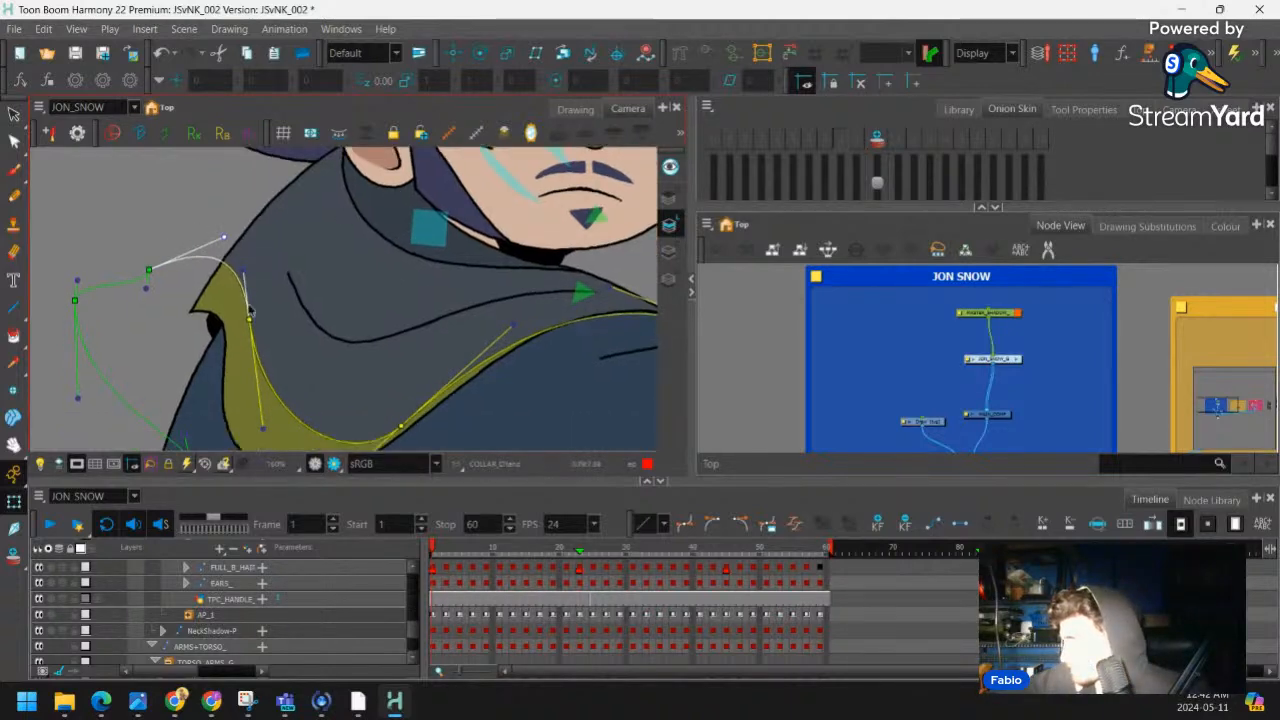
{"action": "left_click_drag", "start_coordinate": [252, 318], "coordinate": [253, 306]}
{"action": "left_click_drag", "start_coordinate": [337, 317], "coordinate": [277, 291]}
{"action": "left_click_drag", "start_coordinate": [342, 400], "coordinate": [311, 380]}
{"action": "left_click_drag", "start_coordinate": [209, 389], "coordinate": [187, 396]}
{"action": "left_click_drag", "start_coordinate": [194, 281], "coordinate": [186, 282]}
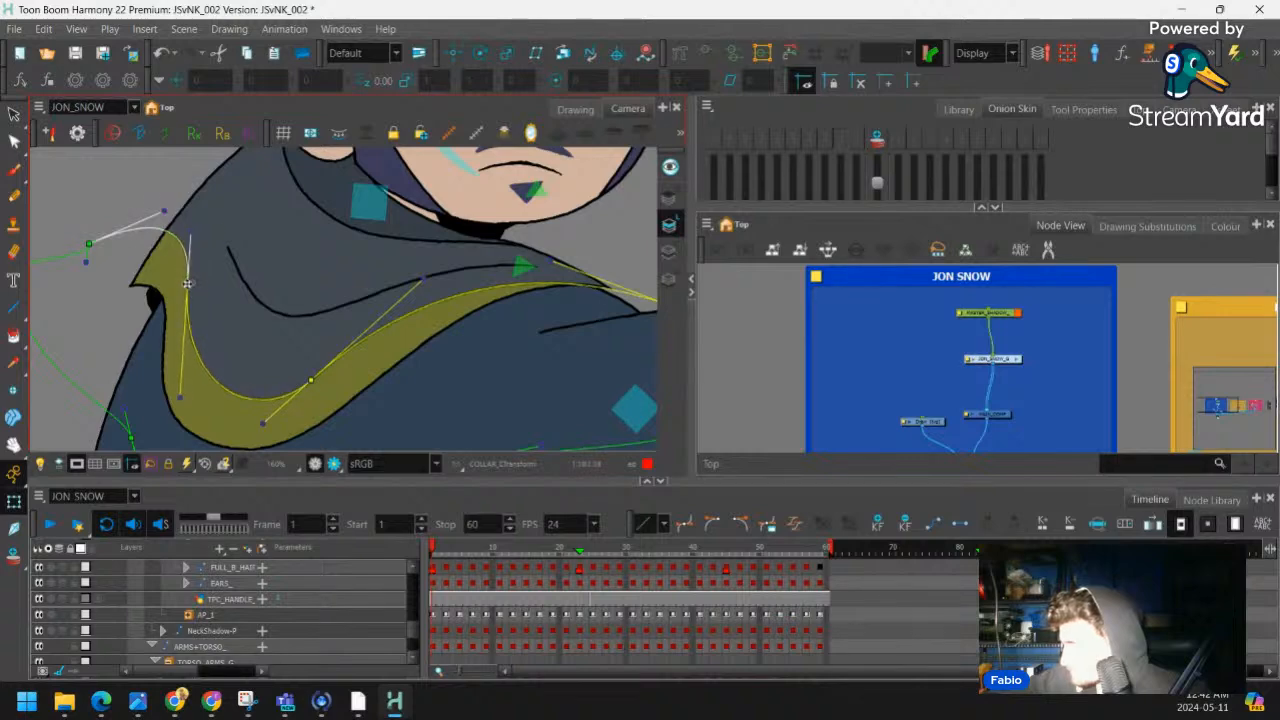
{"action": "left_click_drag", "start_coordinate": [311, 380], "coordinate": [299, 385]}
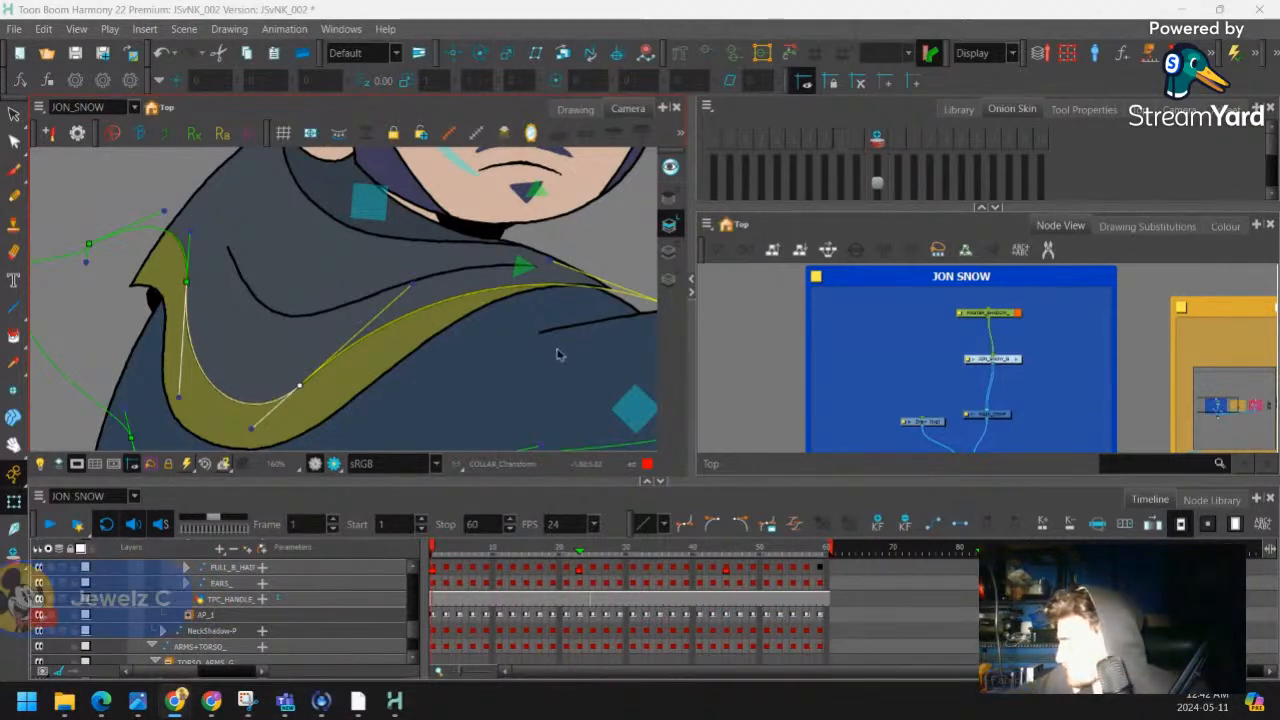
Raise the collar fill's arm-side handle toward the chin and adjust the bottom point and its handle
{"action": "left_click", "coordinate": [596, 258]}
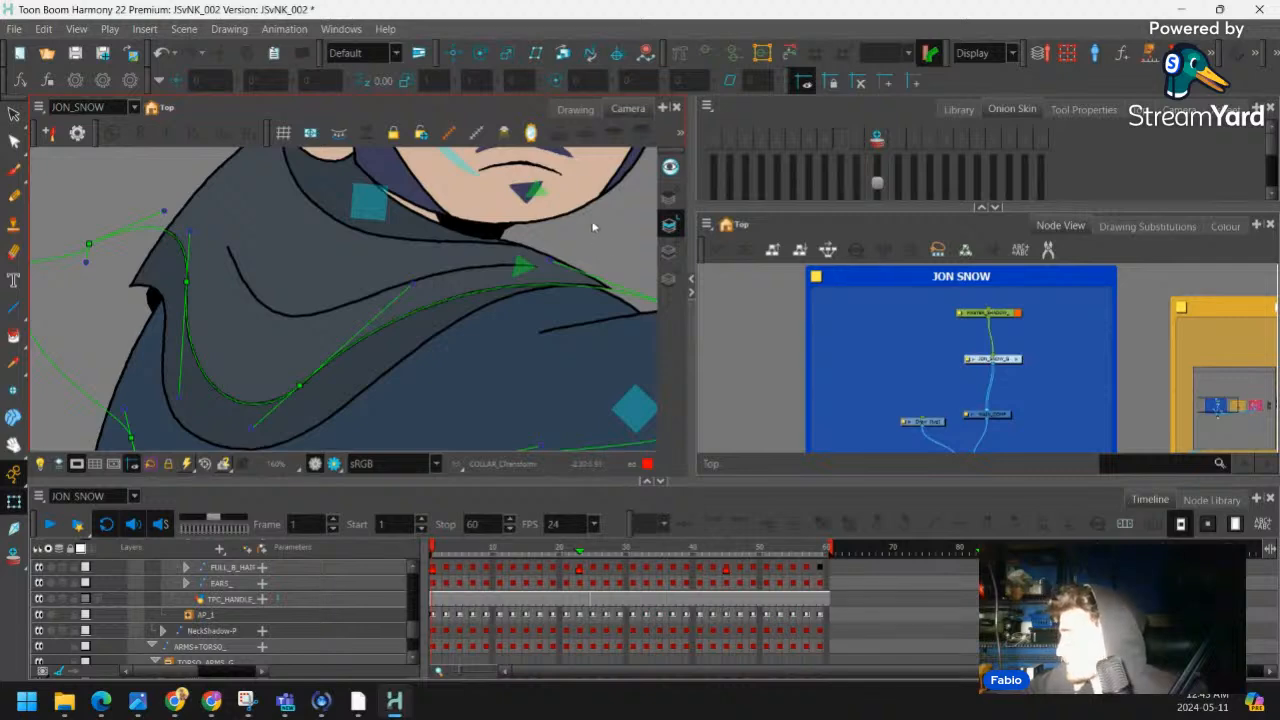
{"action": "mouse_move", "coordinate": [586, 228]}
{"action": "left_mouse_down"}
{"action": "mouse_move", "coordinate": [423, 263]}
{"action": "mouse_move", "coordinate": [425, 212]}
{"action": "left_mouse_up"}
{"action": "left_click_drag", "start_coordinate": [284, 300], "coordinate": [288, 305]}
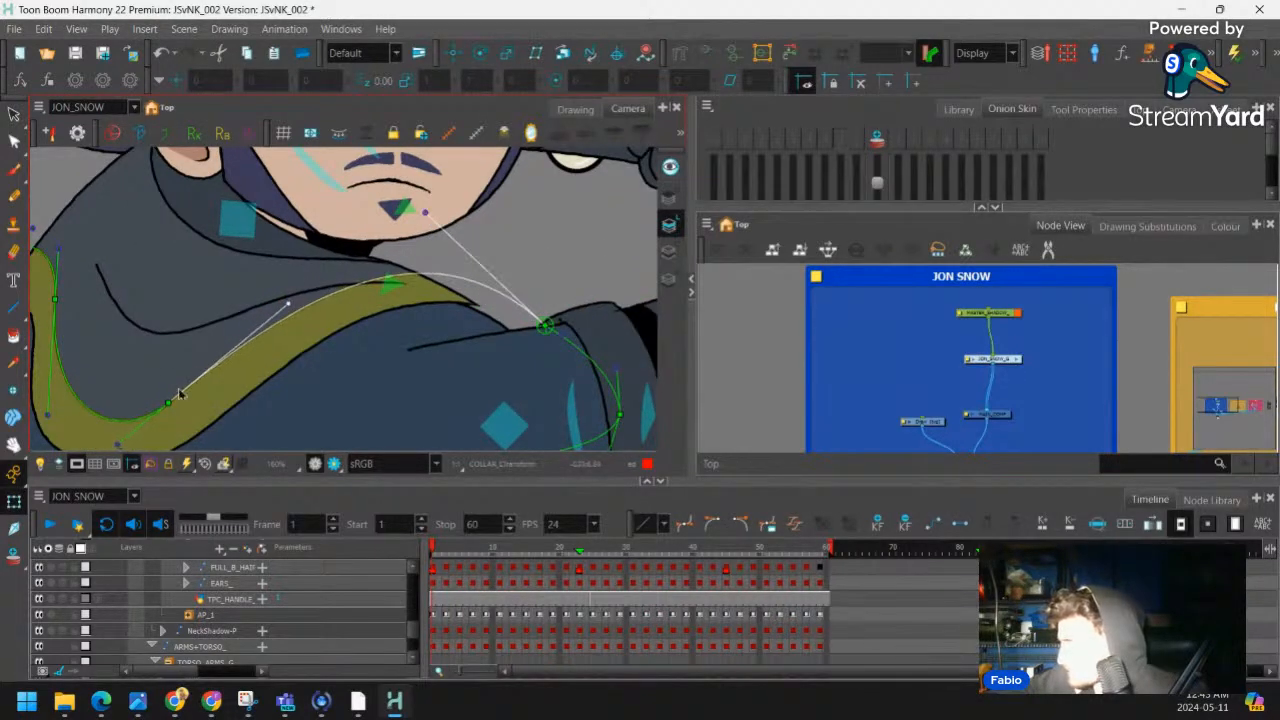
{"action": "left_click_drag", "start_coordinate": [168, 403], "coordinate": [173, 407]}
{"action": "left_click", "coordinate": [472, 255]}
Pull the collar band fill's arm-side handle back toward the chin and nudge the band outline's arm-side end point upward
{"action": "left_click_drag", "start_coordinate": [499, 200], "coordinate": [424, 201]}
{"action": "key", "text": "2"}
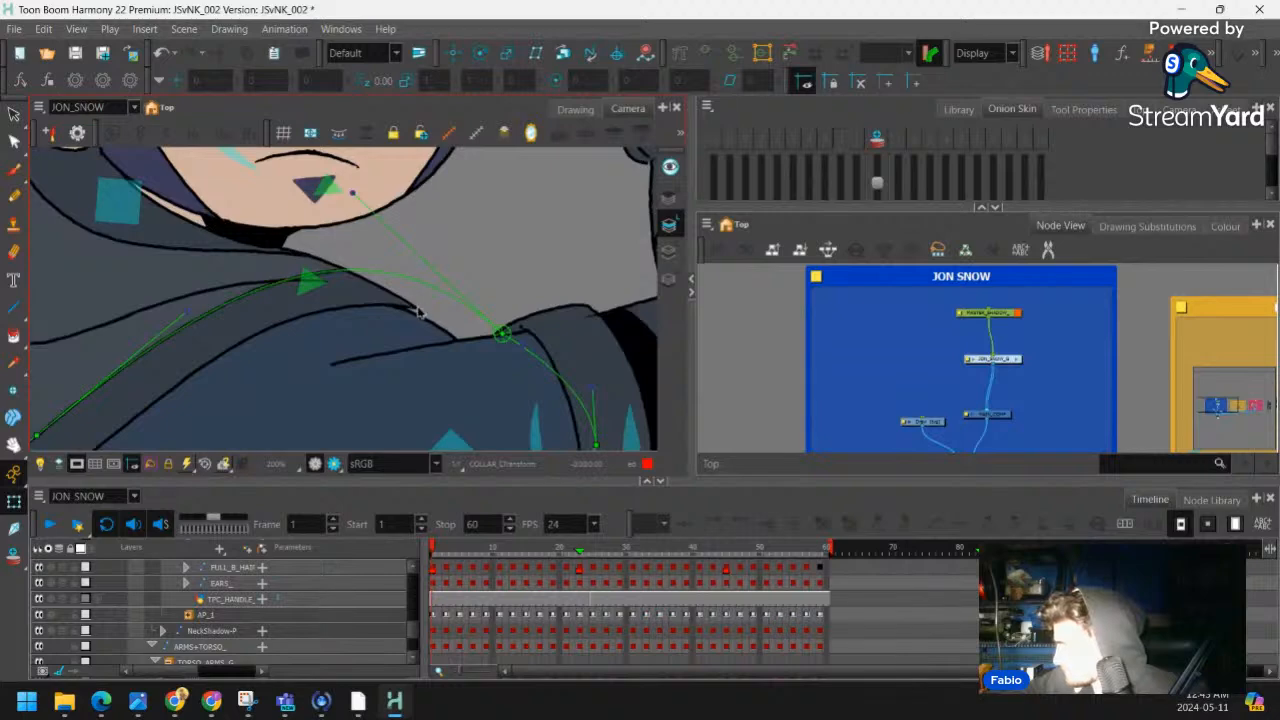
{"action": "left_click", "coordinate": [411, 300]}
{"action": "left_click", "coordinate": [392, 302]}
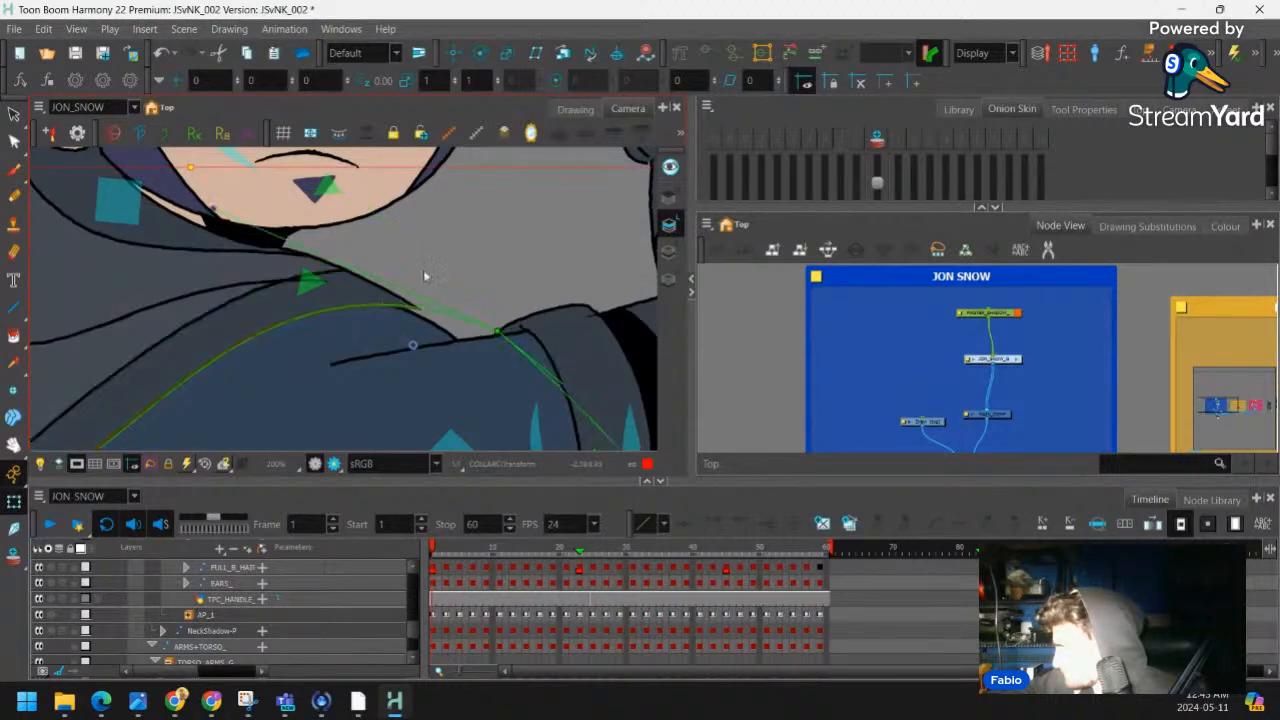
{"action": "left_click_drag", "start_coordinate": [495, 330], "coordinate": [498, 320]}
{"action": "key", "text": "1"}
{"action": "key", "text": "1"}
{"action": "key", "text": "1"}
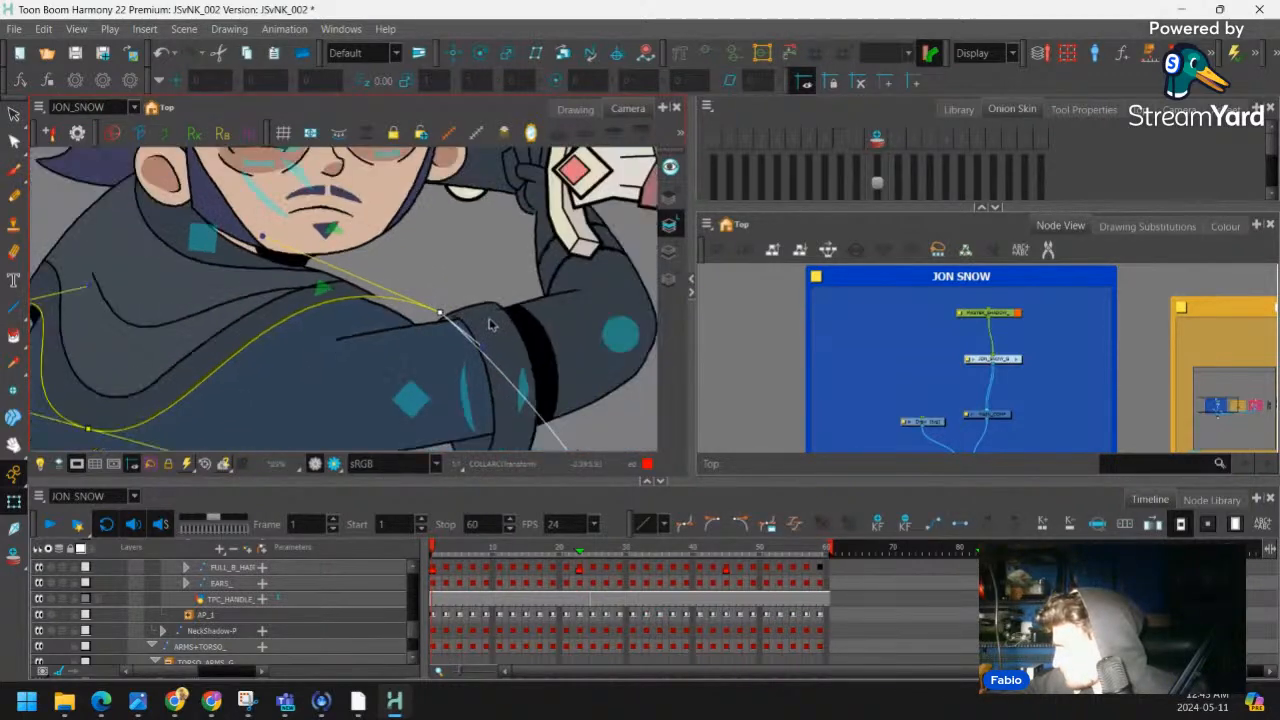
Reshape the collar's inner fold line by moving its back and chin-side end points and shortening the chin-side handle
{"action": "left_click_drag", "start_coordinate": [317, 276], "coordinate": [406, 277]}
{"action": "key", "text": "2"}
{"action": "key", "text": "2"}
{"action": "key", "text": "2"}
{"action": "key", "text": "2"}
{"action": "left_click", "coordinate": [226, 353]}
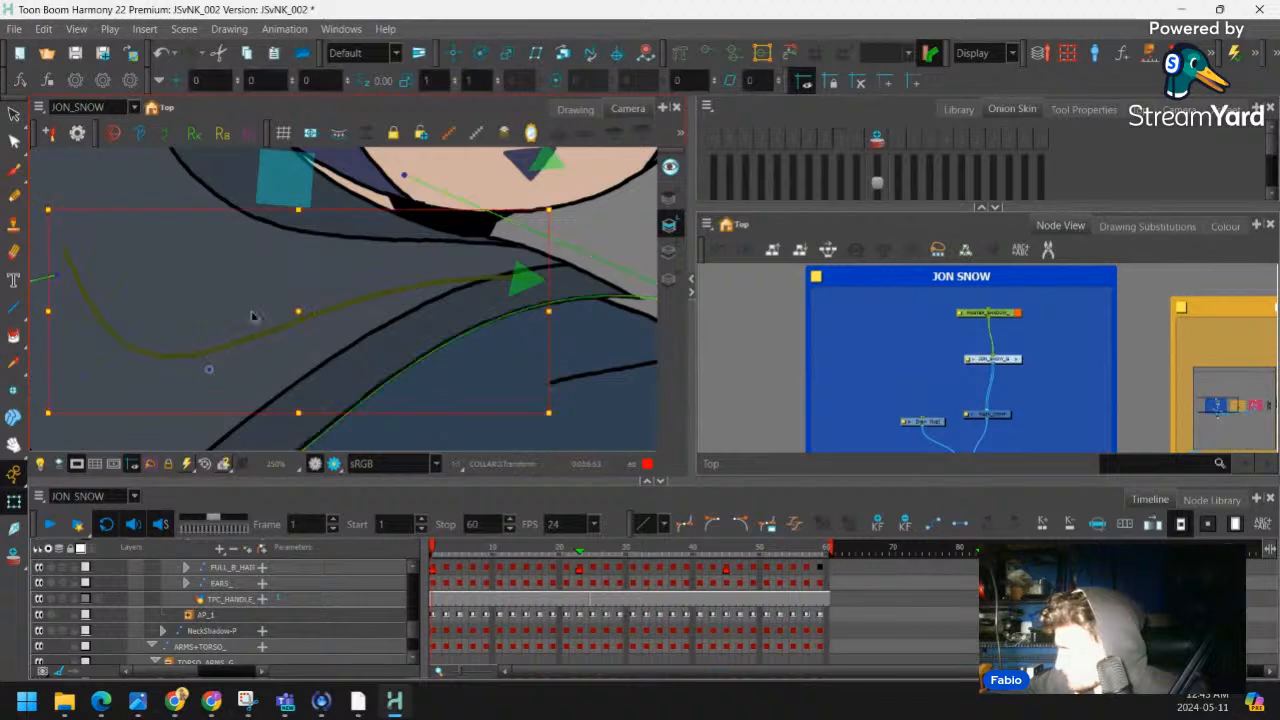
{"action": "left_click_drag", "start_coordinate": [315, 337], "coordinate": [393, 348]}
{"action": "key", "text": "1"}
{"action": "left_click_drag", "start_coordinate": [191, 279], "coordinate": [203, 253]}
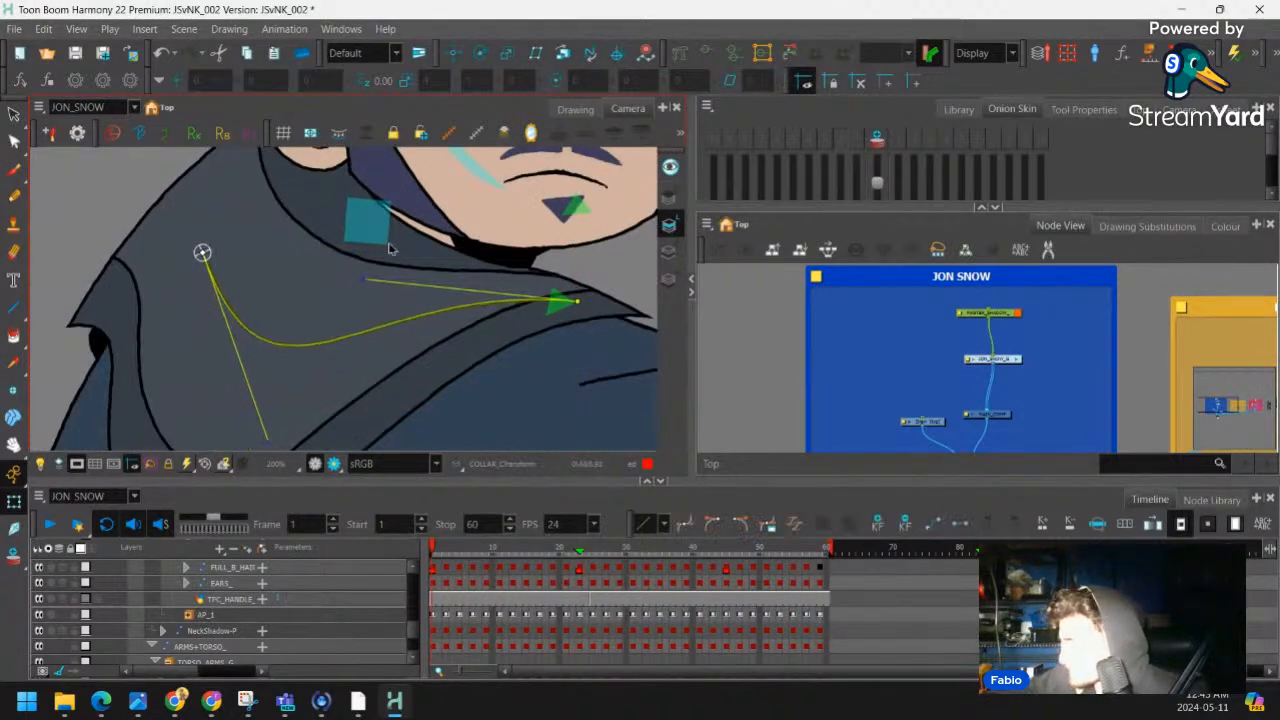
{"action": "left_click_drag", "start_coordinate": [374, 318], "coordinate": [250, 326]}
{"action": "left_click_drag", "start_coordinate": [451, 314], "coordinate": [434, 287]}
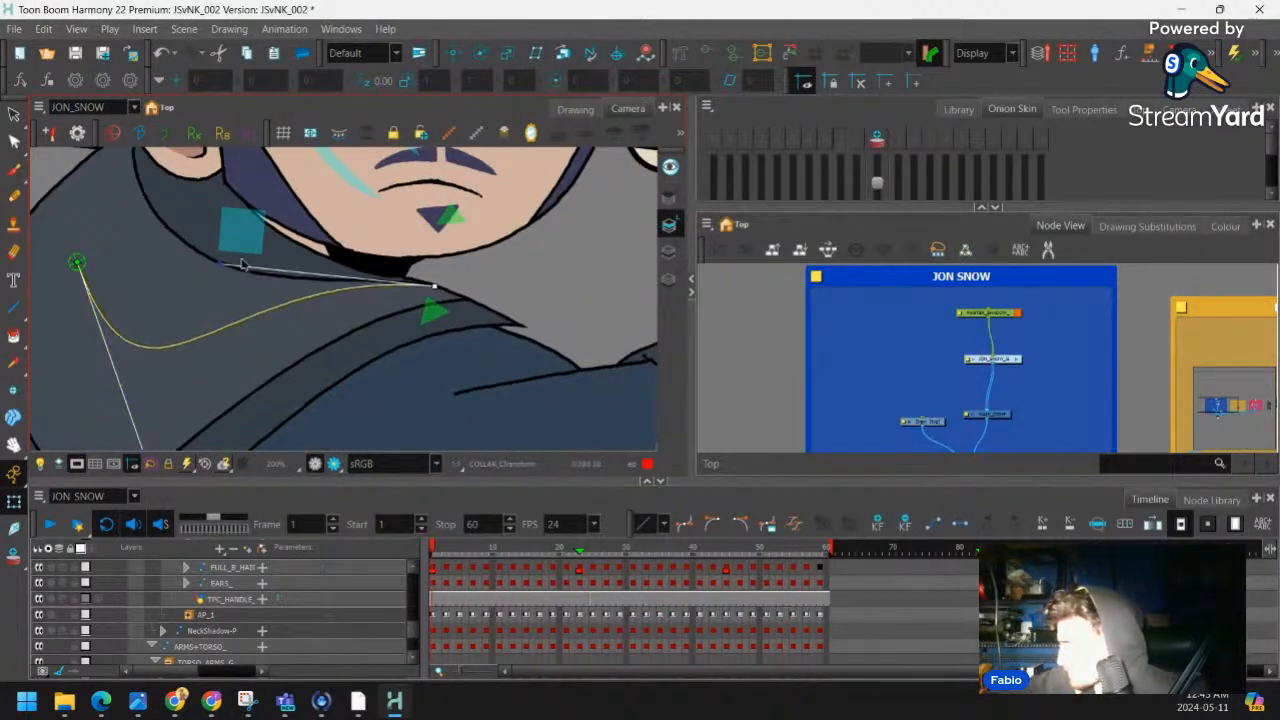
{"action": "left_click_drag", "start_coordinate": [219, 262], "coordinate": [250, 268]}
Select the neck-side collar fill and nudge its arm-side handle slightly up under the chin
{"action": "left_click", "coordinate": [212, 241]}
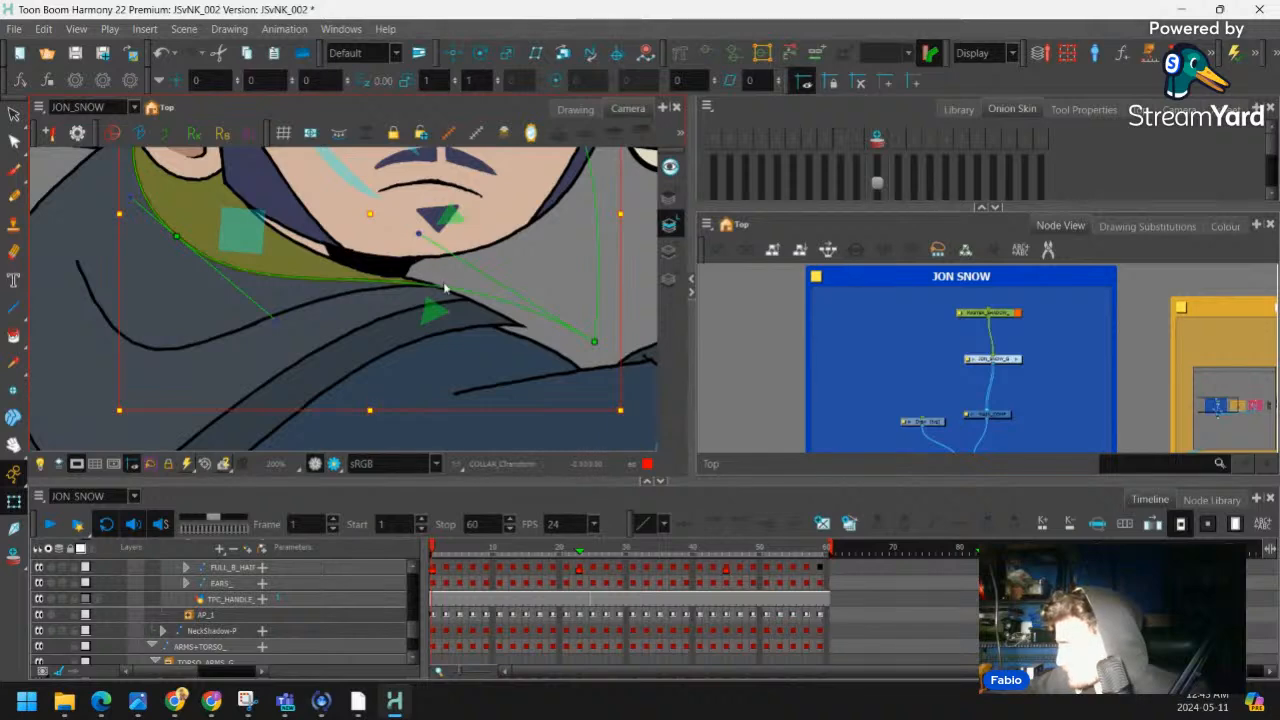
{"action": "left_click_drag", "start_coordinate": [420, 233], "coordinate": [428, 228]}
{"action": "key", "text": "shift+c"}
{"action": "key", "text": "1"}
{"action": "key", "text": "1"}
{"action": "key", "text": "1"}
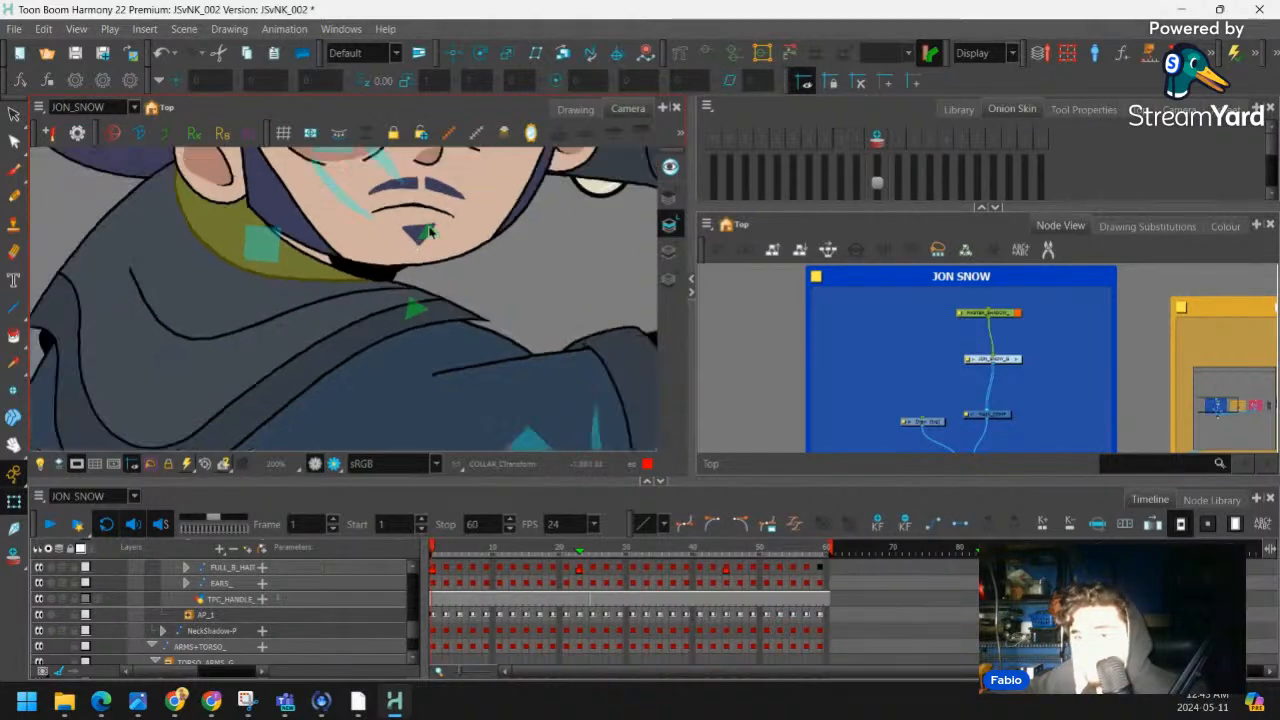
Reposition the dark collar lining's back corner and handles at the rear shoulder, then hide the deformation controls
{"action": "scroll", "coordinate": [314, 286], "scroll_direction": "up", "scroll_amount": 8}
{"action": "mouse_move", "coordinate": [335, 282]}
{"action": "left_mouse_down"}
{"action": "mouse_move", "coordinate": [450, 263]}
{"action": "mouse_move", "coordinate": [374, 231]}
{"action": "mouse_move", "coordinate": [308, 229]}
{"action": "mouse_move", "coordinate": [346, 262]}
{"action": "left_mouse_up"}
{"action": "left_click", "coordinate": [366, 263]}
{"action": "left_click_drag", "start_coordinate": [327, 213], "coordinate": [342, 232]}
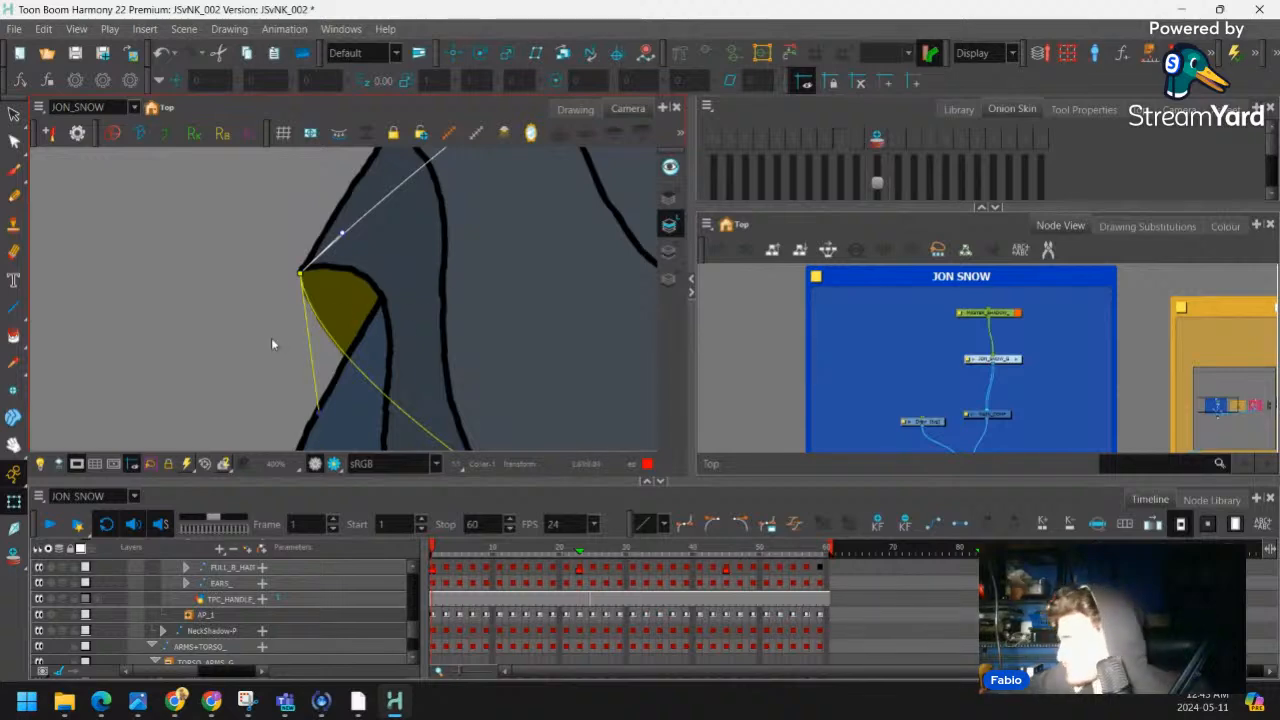
{"action": "left_click_drag", "start_coordinate": [318, 411], "coordinate": [291, 370]}
{"action": "key", "text": "1"}
{"action": "key", "text": "1"}
{"action": "key", "text": "1"}
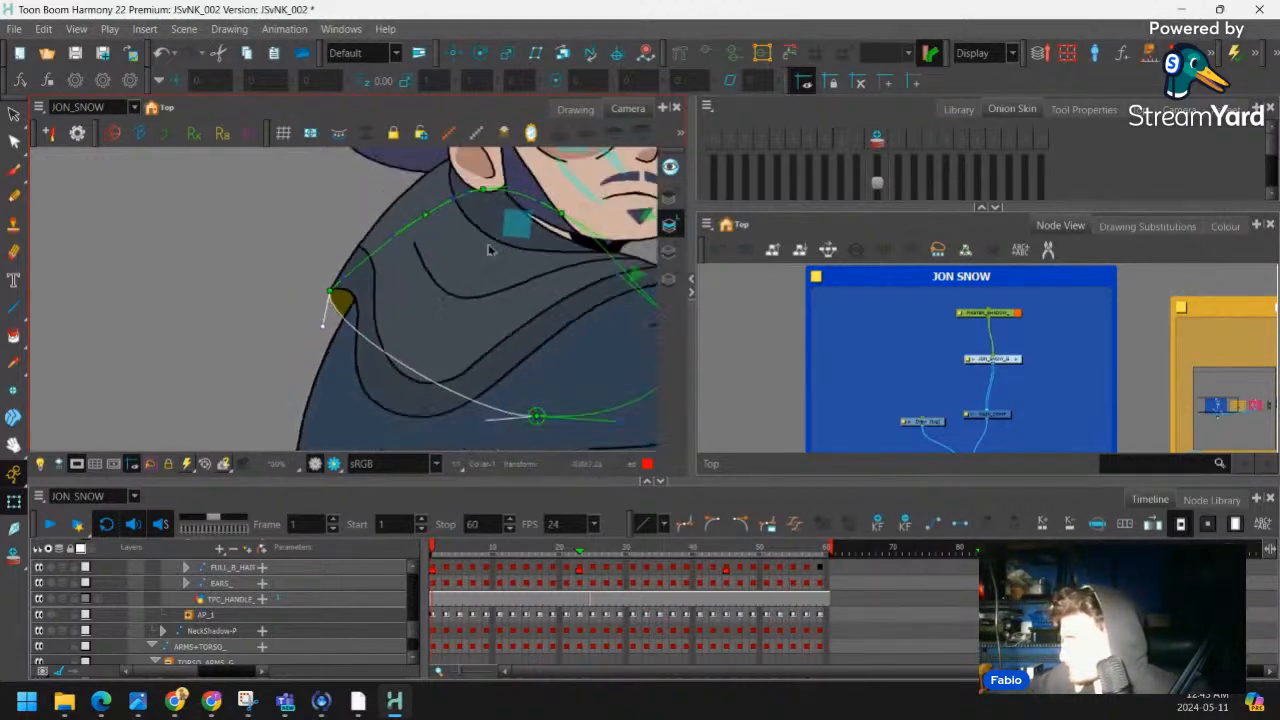
{"action": "key", "text": "shift+c"}
{"action": "key", "text": "1"}
{"action": "key", "text": "1"}
Show the dark lining's deformation controls and adjust its arm-side tip and neck-side point to fit the collar edge
{"action": "key", "text": "2"}
{"action": "key", "text": "2"}
{"action": "left_click_drag", "start_coordinate": [630, 236], "coordinate": [334, 191]}
{"action": "key", "text": "2"}
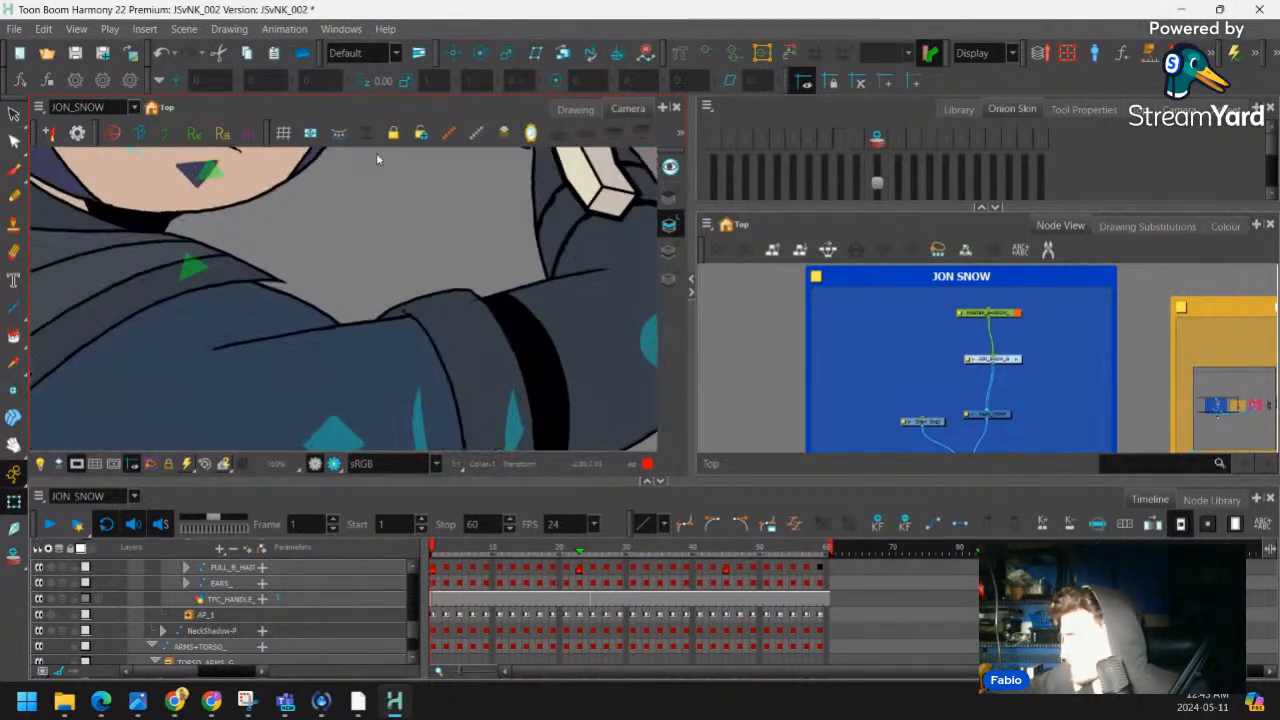
{"action": "key", "text": "shift+F11"}
{"action": "left_click_drag", "start_coordinate": [311, 271], "coordinate": [353, 273]}
{"action": "left_click_drag", "start_coordinate": [313, 357], "coordinate": [329, 272]}
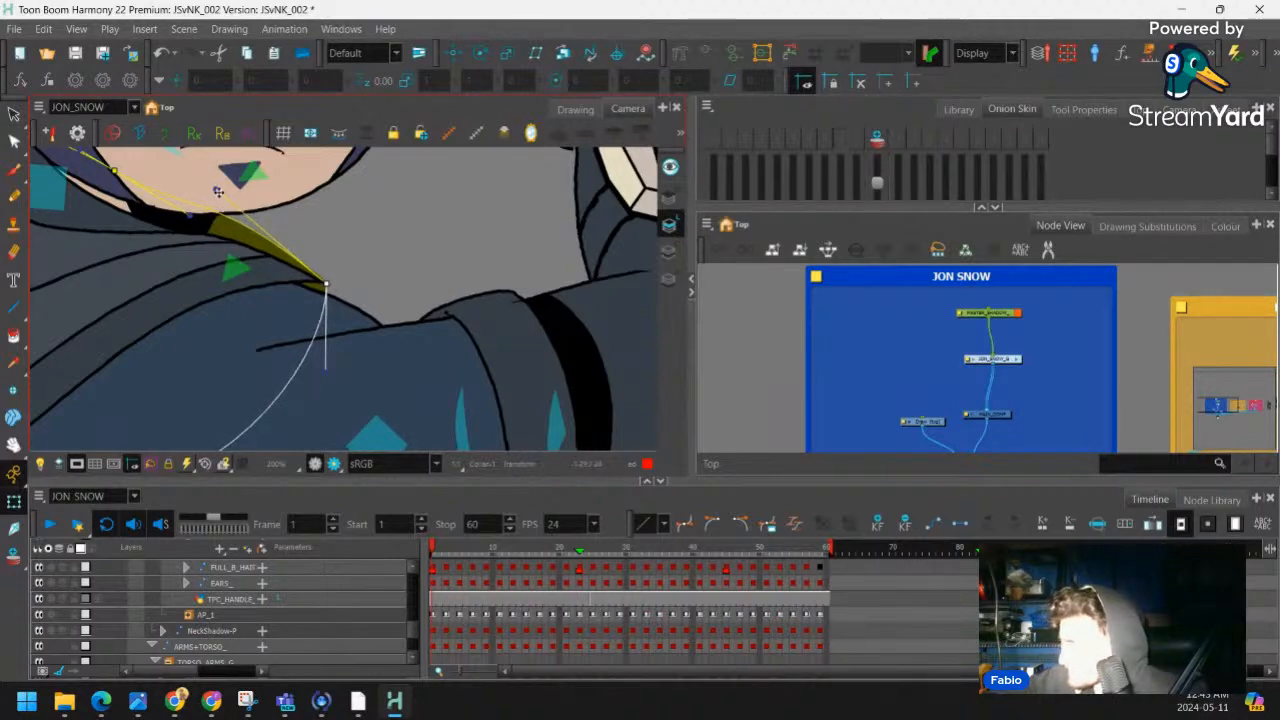
{"action": "left_click_drag", "start_coordinate": [218, 192], "coordinate": [348, 239]}
{"action": "left_click_drag", "start_coordinate": [224, 225], "coordinate": [196, 235]}
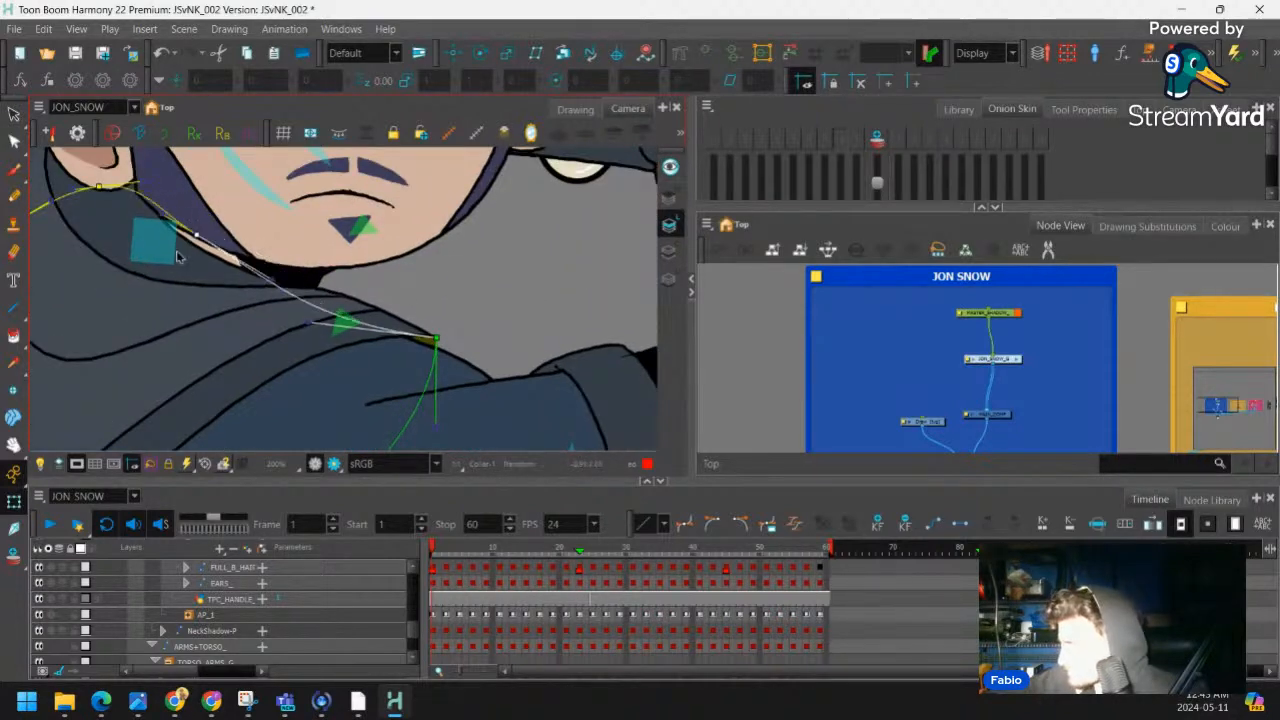
{"action": "left_click", "coordinate": [429, 229]}
{"action": "key", "text": "1"}
{"action": "left_click_drag", "start_coordinate": [360, 219], "coordinate": [305, 182]}
{"action": "key", "text": "1"}
{"action": "key", "text": "1"}
{"action": "key", "text": "1"}
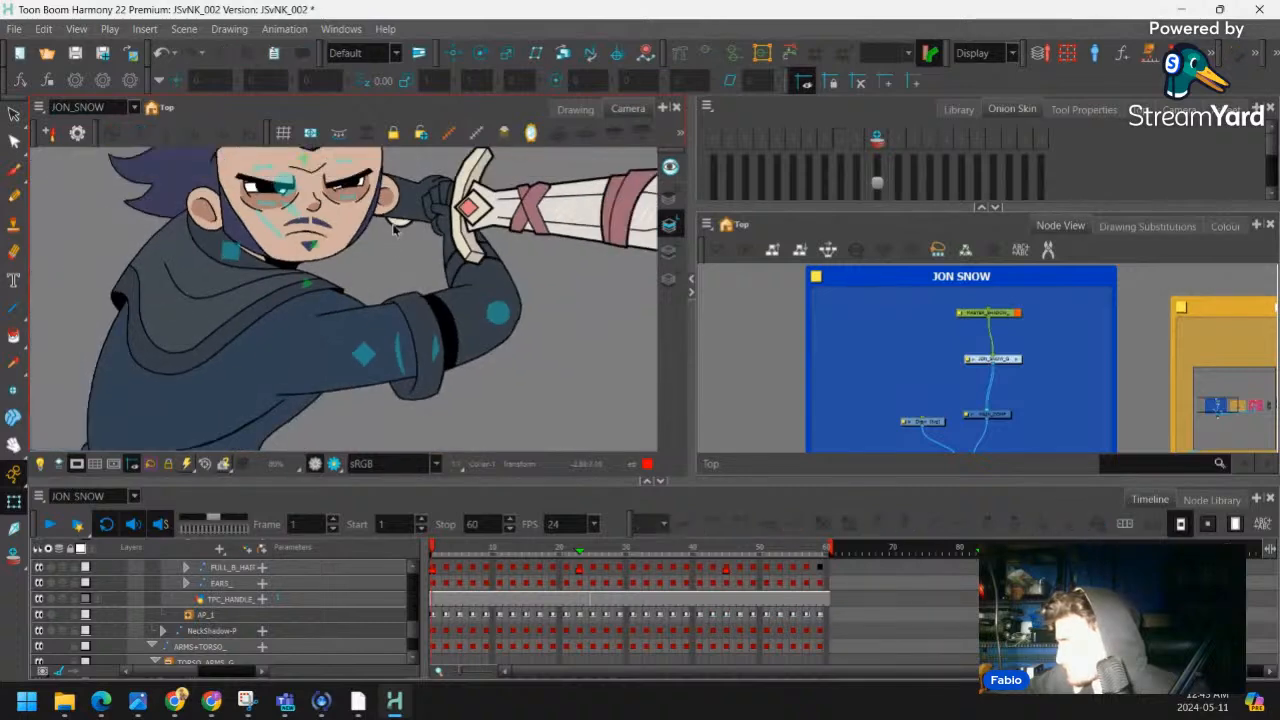
Raise the handle leading from the upper collar fill's chin-side point to round its top edge toward the arm
{"action": "key", "text": "2"}
{"action": "key", "text": "2"}
{"action": "key", "text": "2"}
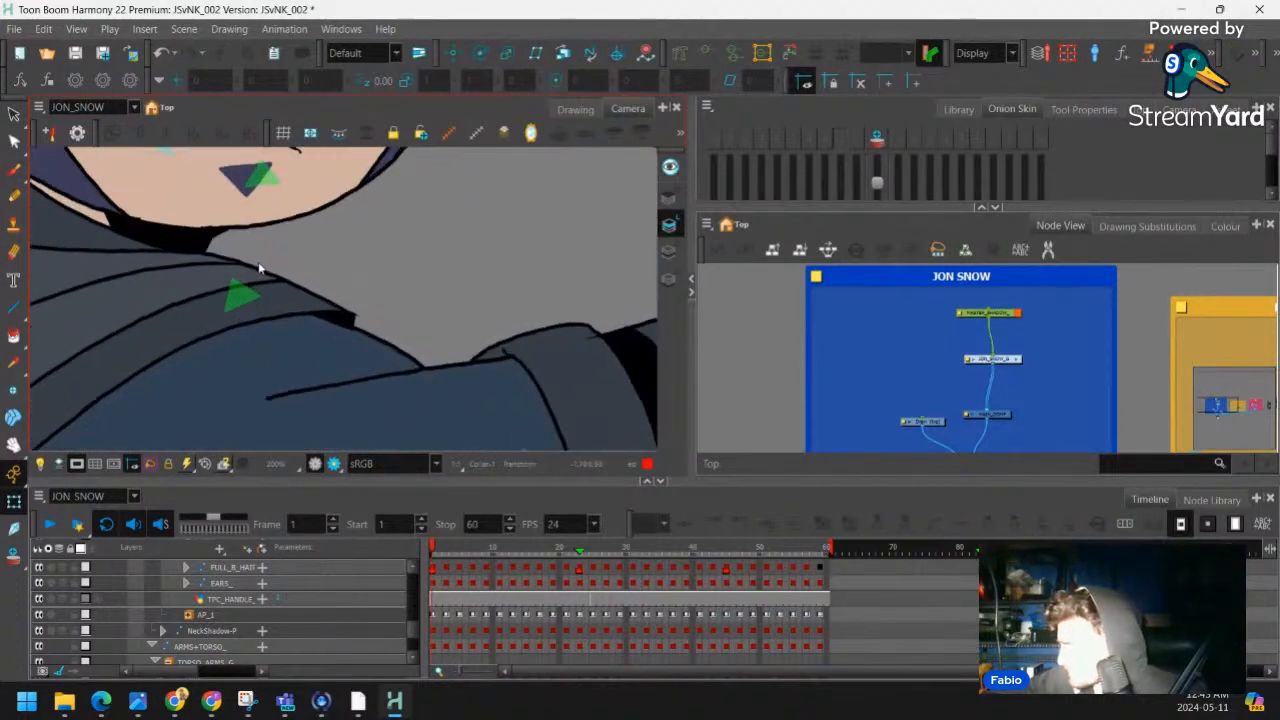
{"action": "left_click", "coordinate": [253, 278]}
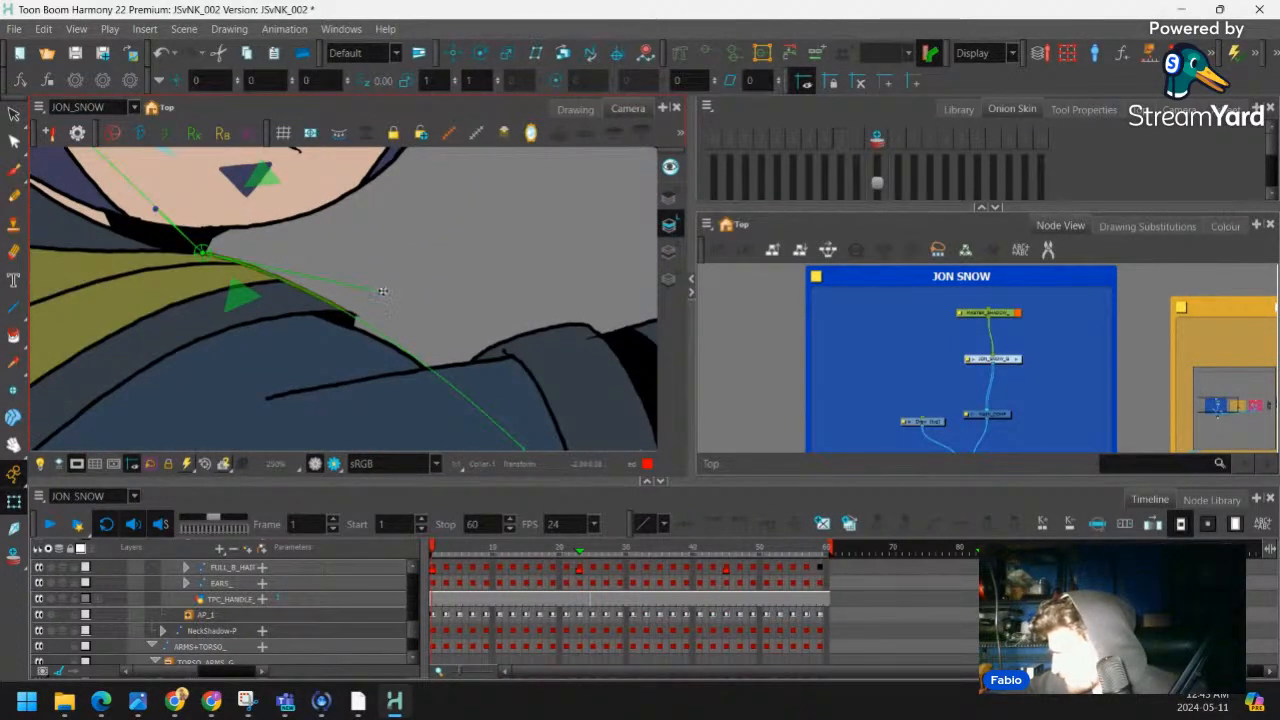
{"action": "left_click_drag", "start_coordinate": [382, 291], "coordinate": [413, 242]}
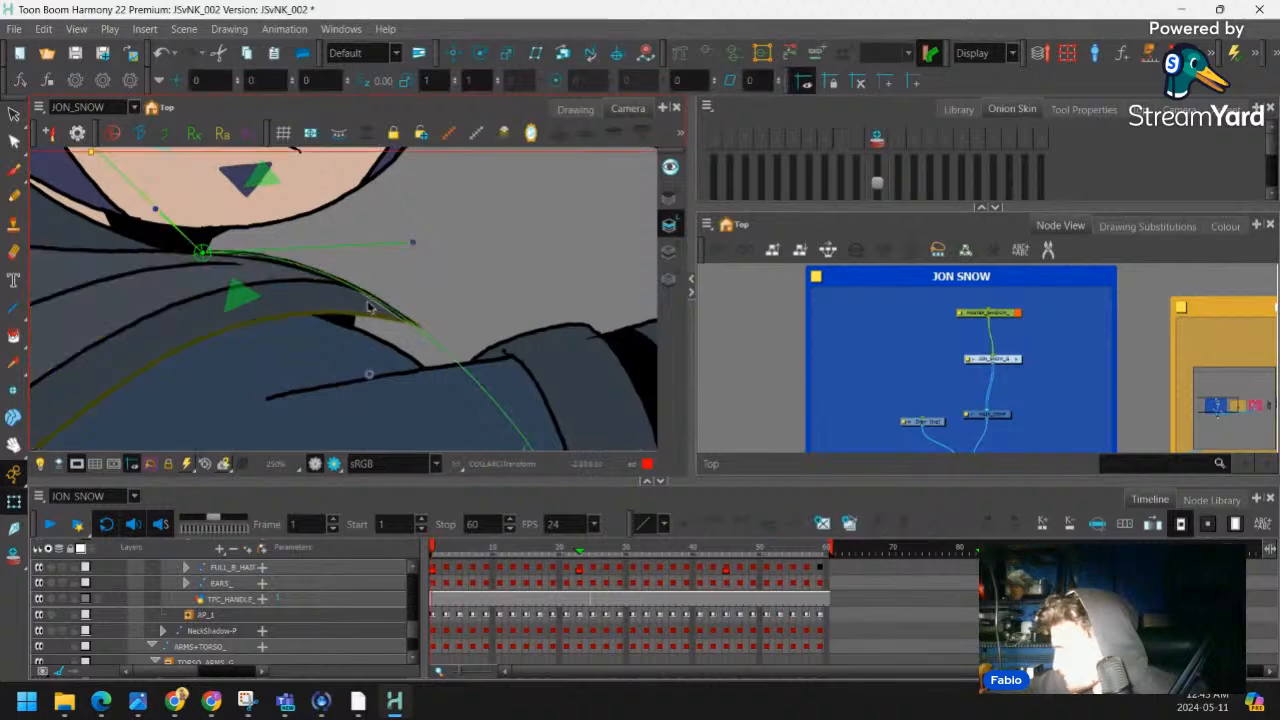
Raise the collar band outline's arm-side end, pull the dark lining's front tip outward to match, and hide the controls
{"action": "left_click", "coordinate": [471, 327]}
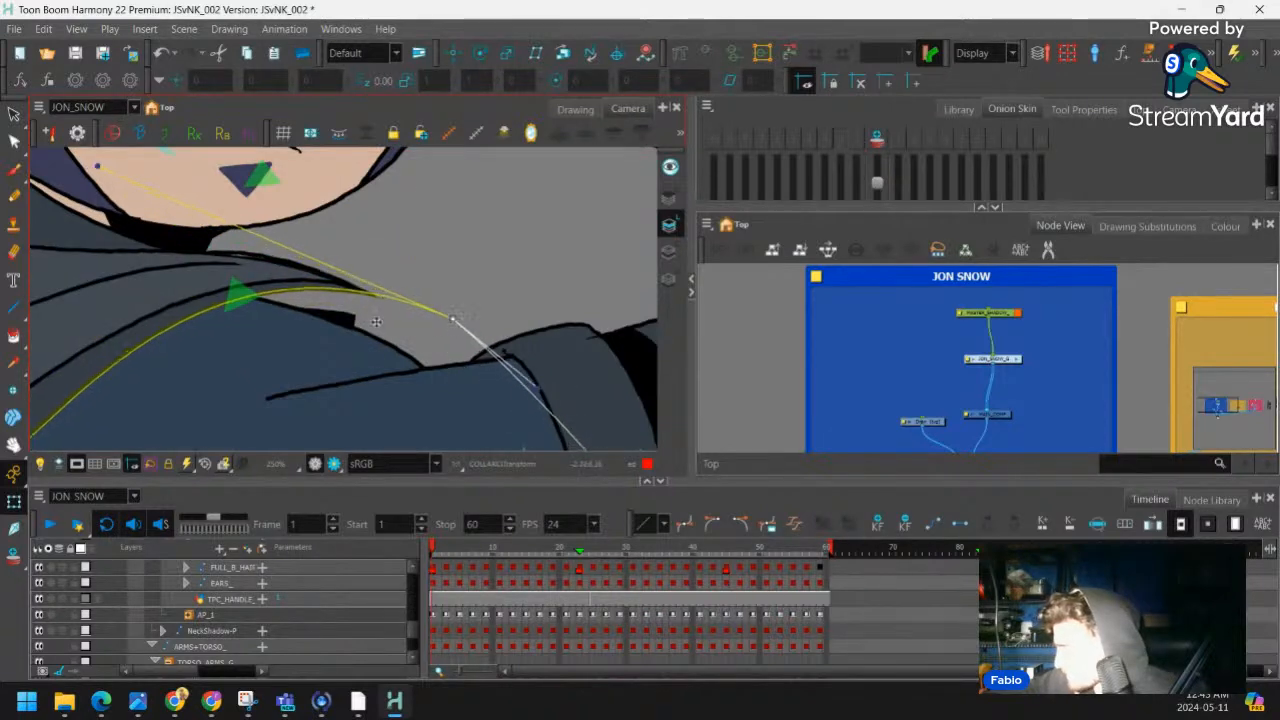
{"action": "left_click_drag", "start_coordinate": [350, 320], "coordinate": [372, 288]}
{"action": "left_click_drag", "start_coordinate": [218, 274], "coordinate": [243, 263]}
{"action": "key", "text": "shift+c"}
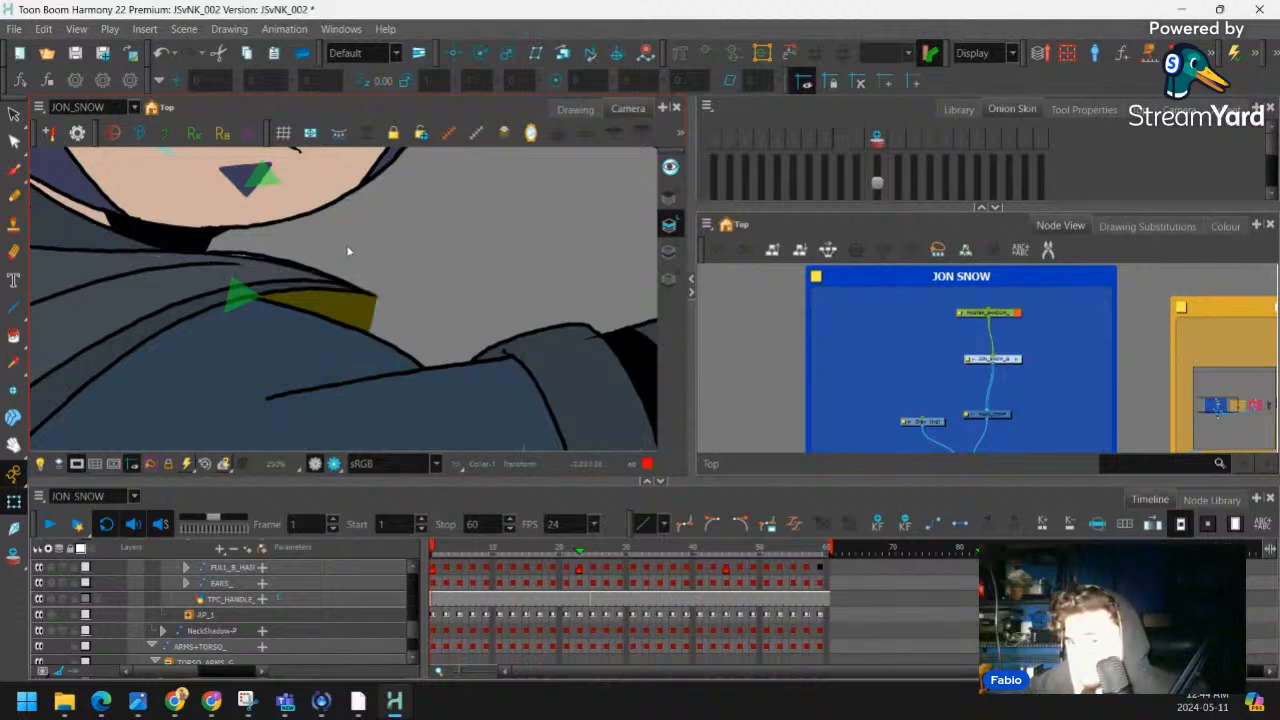
{"action": "key", "text": "1"}
{"action": "key", "text": "1"}
{"action": "key", "text": "1"}
{"action": "key", "text": "1"}
{"action": "key", "text": "1"}
{"action": "left_click", "coordinate": [356, 251]}
{"action": "key", "text": "1"}
{"action": "key", "text": "1"}
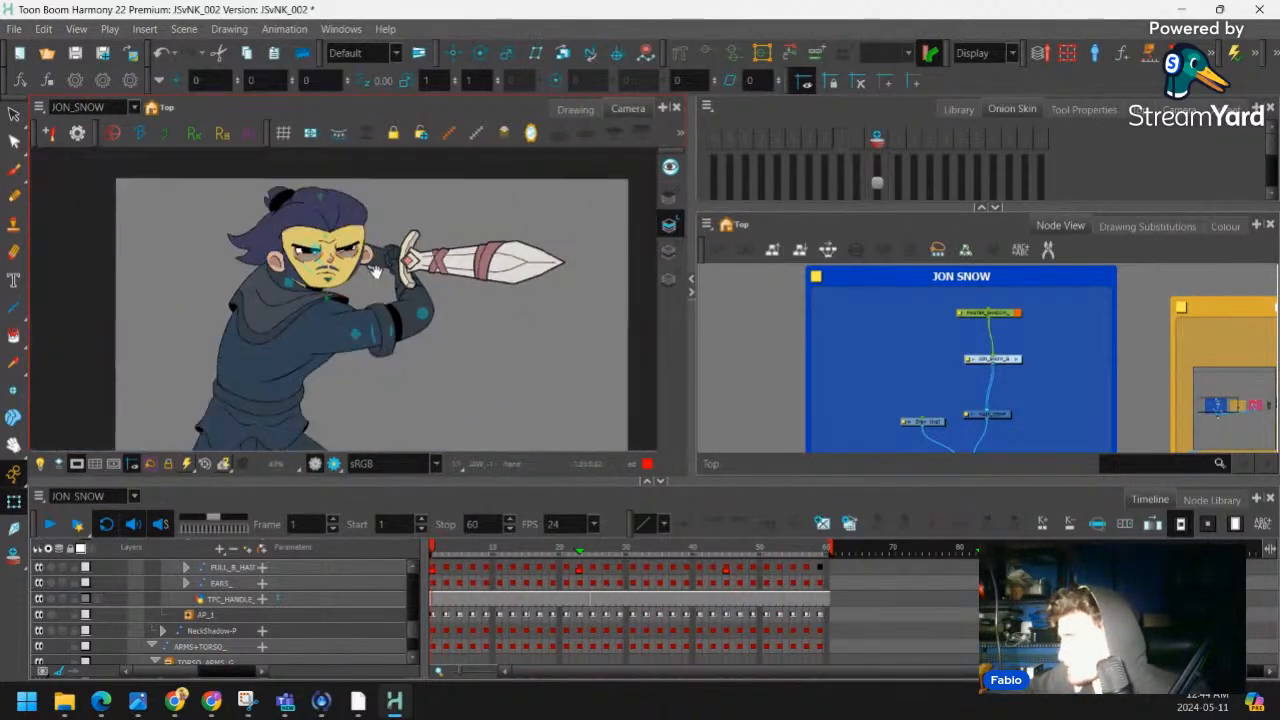
Show the upper collar's deformation controls, undo the last change and extend the collar's front tip farther toward the arm
{"action": "left_click_drag", "start_coordinate": [454, 331], "coordinate": [464, 335]}
{"action": "left_click", "coordinate": [464, 335]}
{"action": "key", "text": "2"}
{"action": "key", "text": "2"}
{"action": "key", "text": "2"}
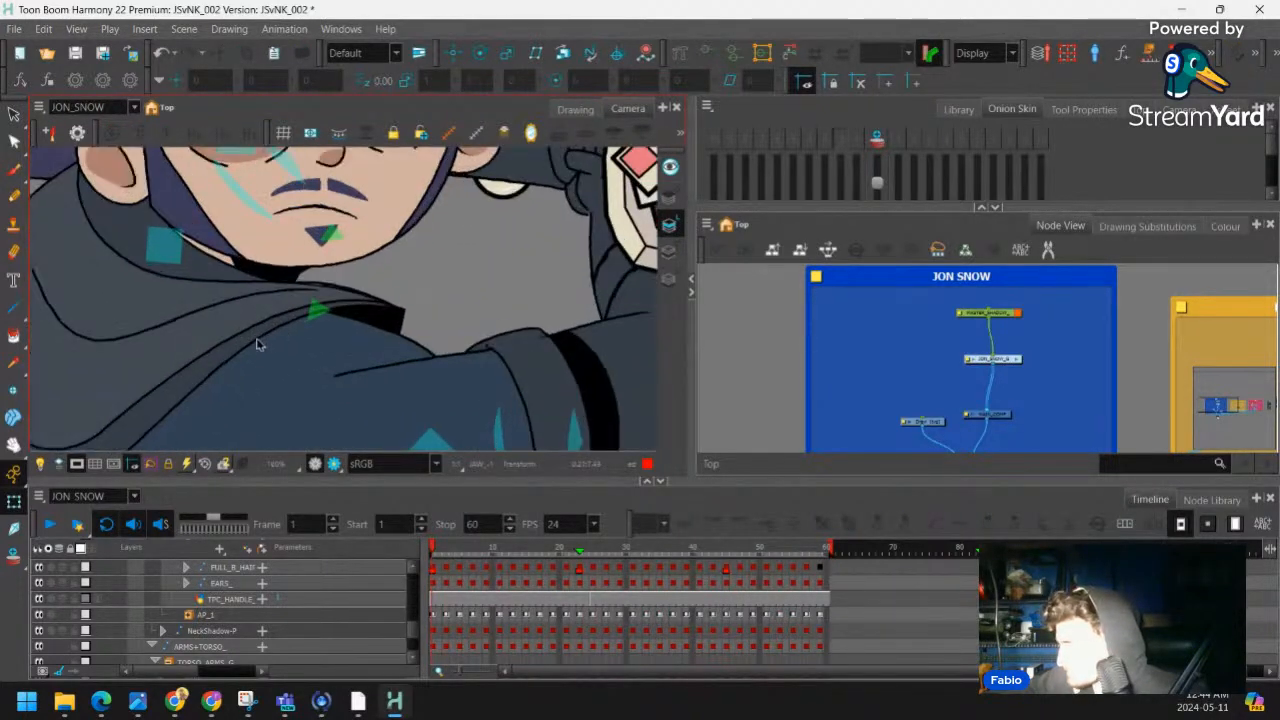
{"action": "left_click", "coordinate": [253, 345]}
{"action": "key", "text": "shift+F11"}
{"action": "left_click_drag", "start_coordinate": [458, 321], "coordinate": [365, 321]}
{"action": "key", "text": "ctrl+z"}
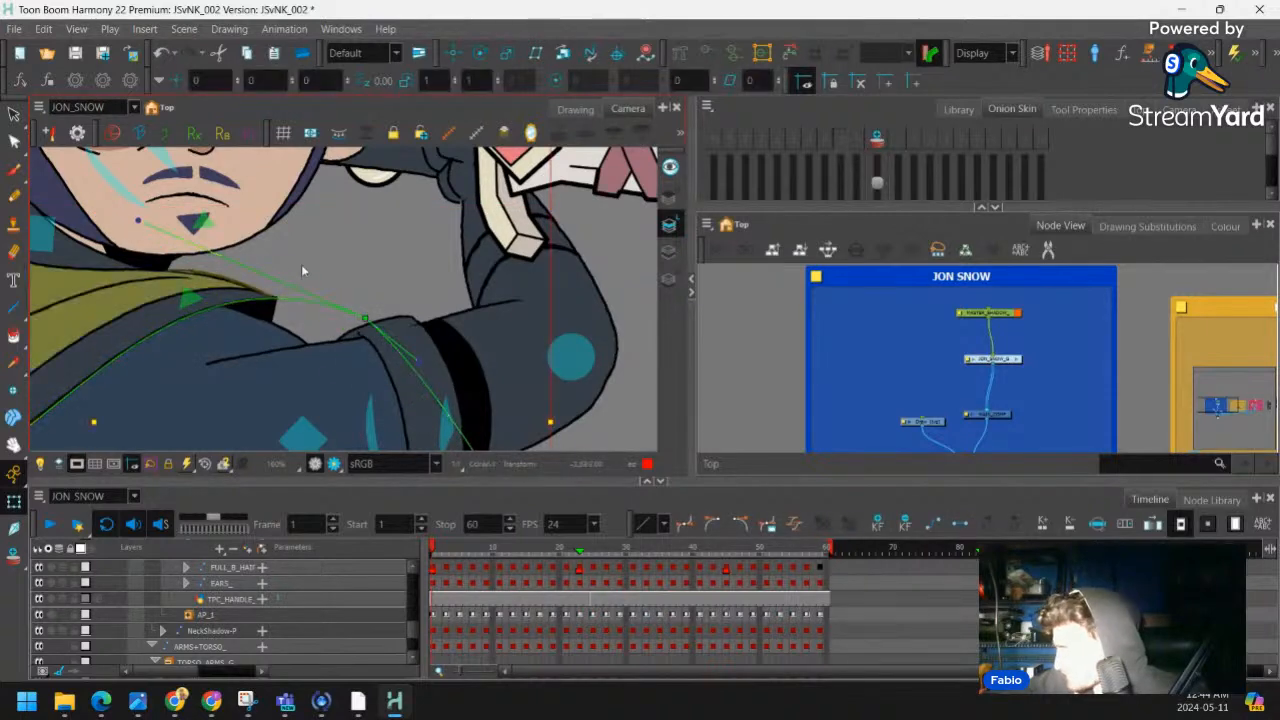
{"action": "left_click_drag", "start_coordinate": [303, 261], "coordinate": [377, 256]}
Move the dark lining's front point outward to line up with the extended collar tip
{"action": "left_click", "coordinate": [280, 306]}
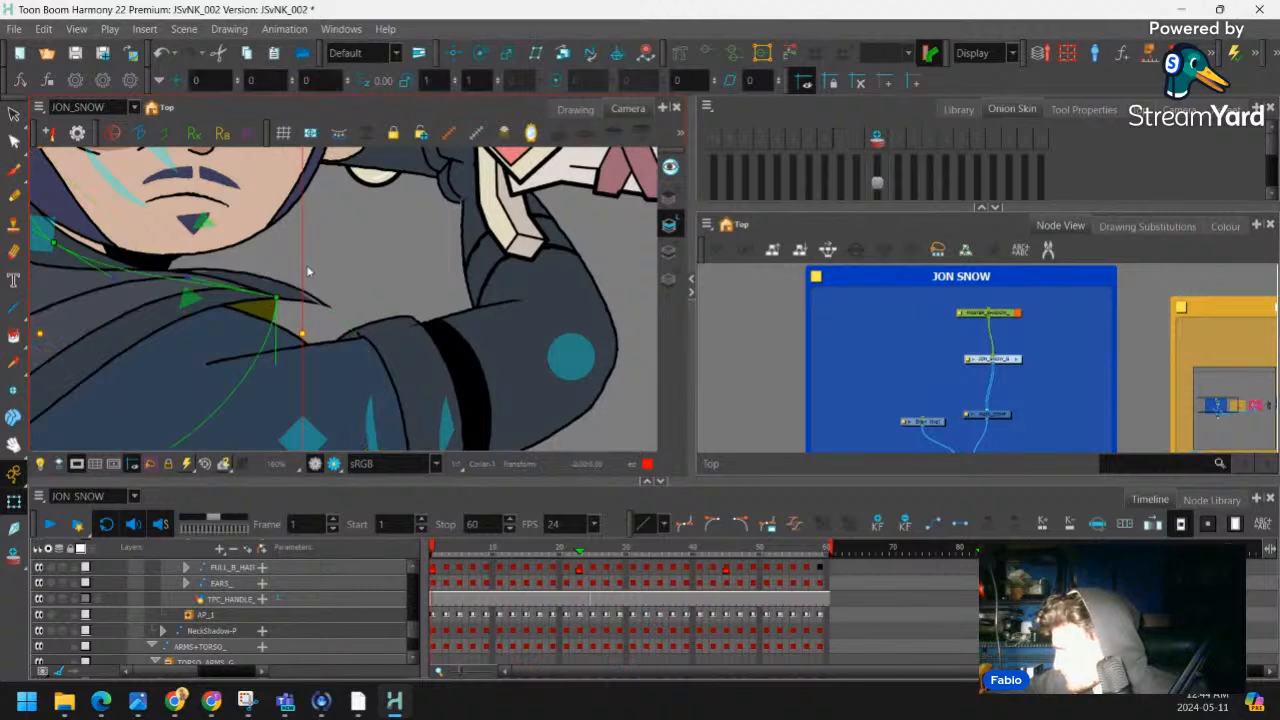
{"action": "left_click_drag", "start_coordinate": [280, 304], "coordinate": [331, 311]}
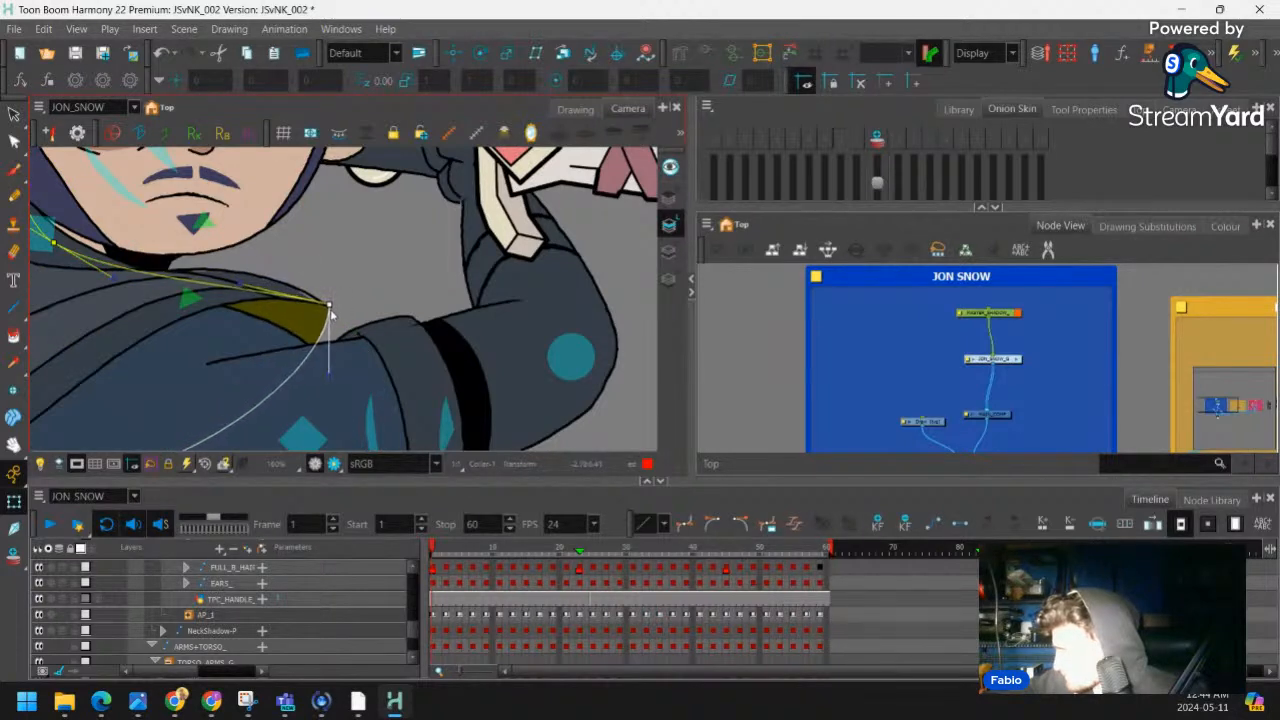
{"action": "left_click", "coordinate": [369, 277]}
{"action": "key", "text": "1"}
{"action": "key", "text": "1"}
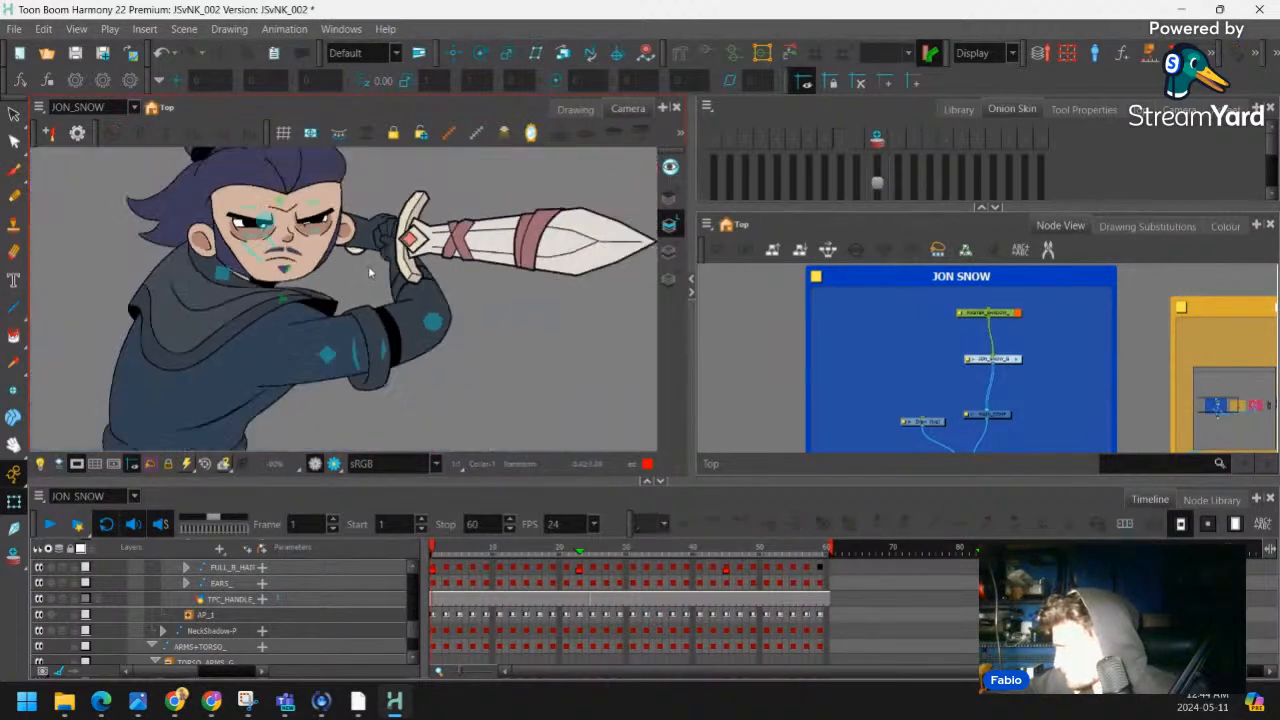
Raise the neck-side collar fill's arm-side point, lower its handle below the mouth, and hide the controls
{"action": "key", "text": "2"}
{"action": "key", "text": "2"}
{"action": "key", "text": "2"}
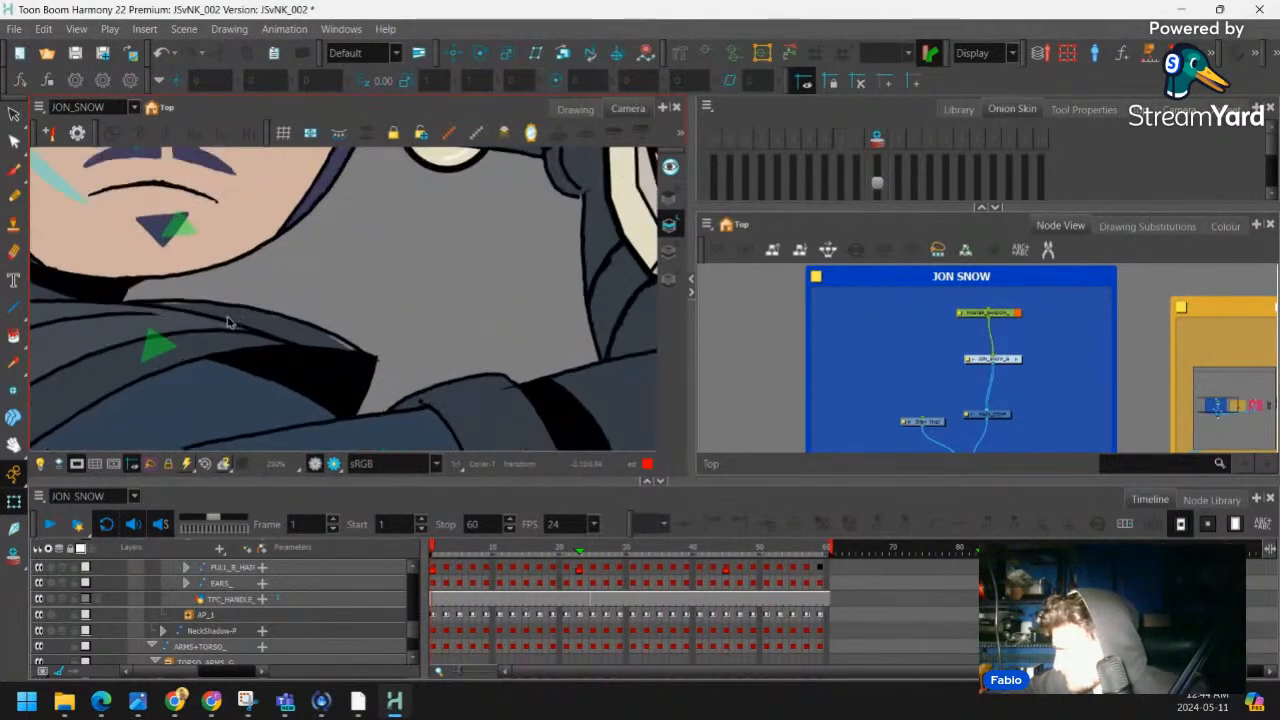
{"action": "left_click", "coordinate": [228, 318]}
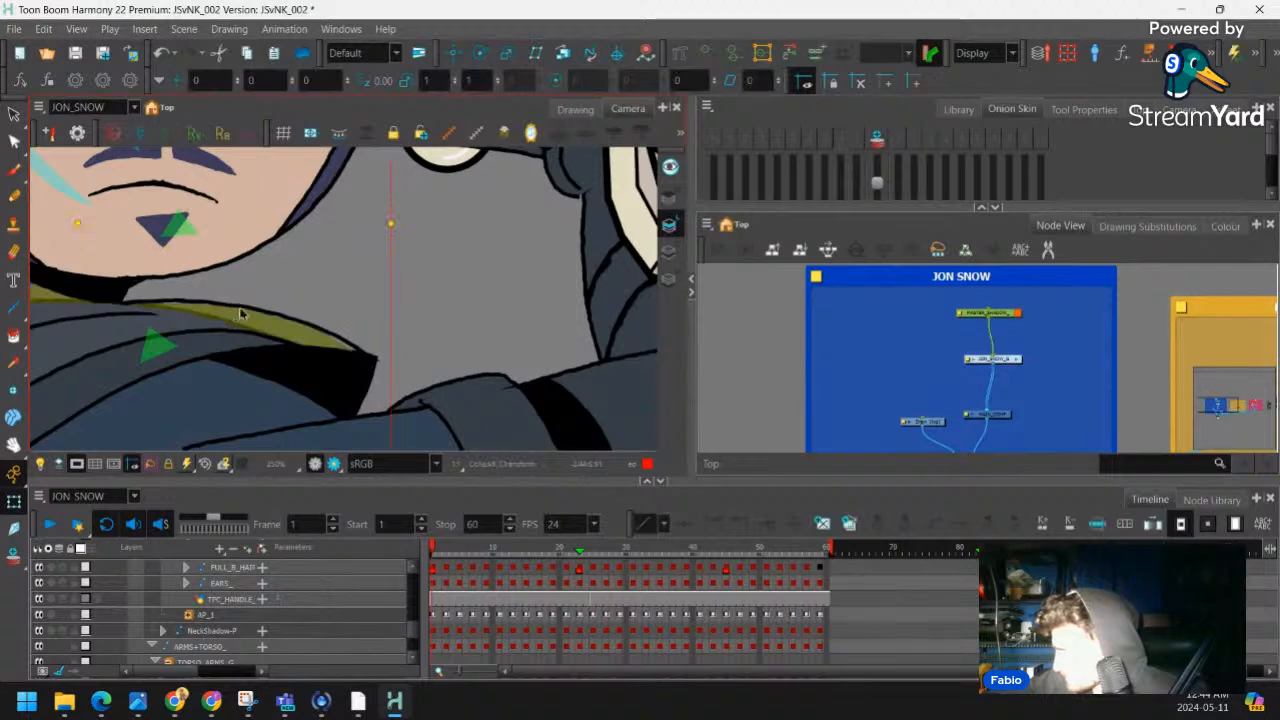
{"action": "left_click_drag", "start_coordinate": [353, 380], "coordinate": [371, 336]}
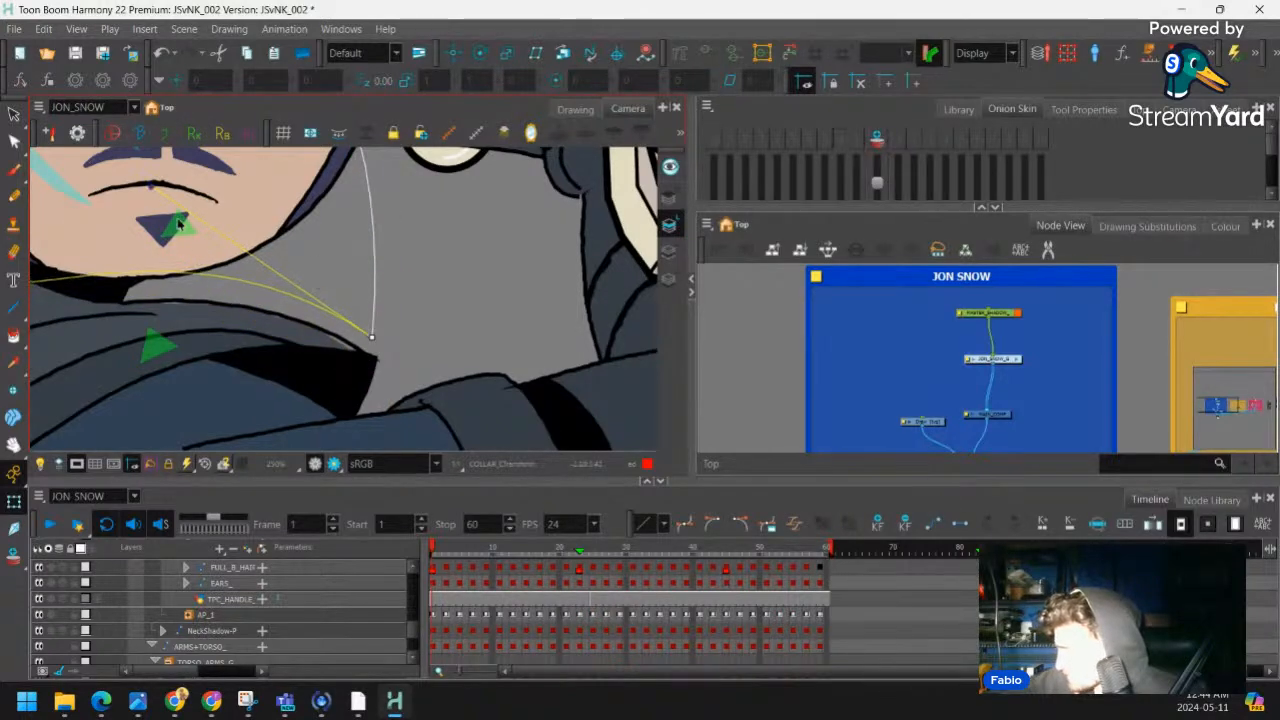
{"action": "left_click_drag", "start_coordinate": [150, 184], "coordinate": [169, 254]}
{"action": "key", "text": "shift+c"}
{"action": "key", "text": "1"}
{"action": "key", "text": "1"}
{"action": "key", "text": "1"}
{"action": "key", "text": "1"}
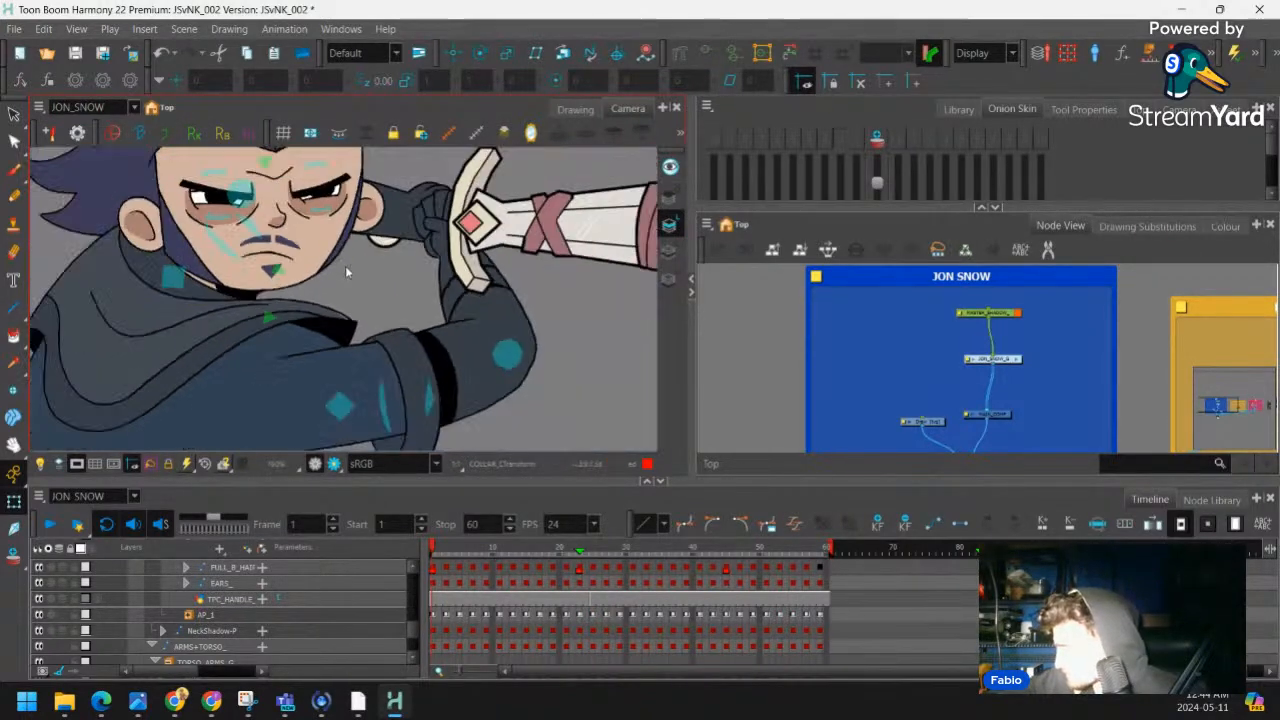
{"action": "key", "text": "1"}
{"action": "key", "text": "1"}
{"action": "left_click_drag", "start_coordinate": [304, 252], "coordinate": [362, 238]}
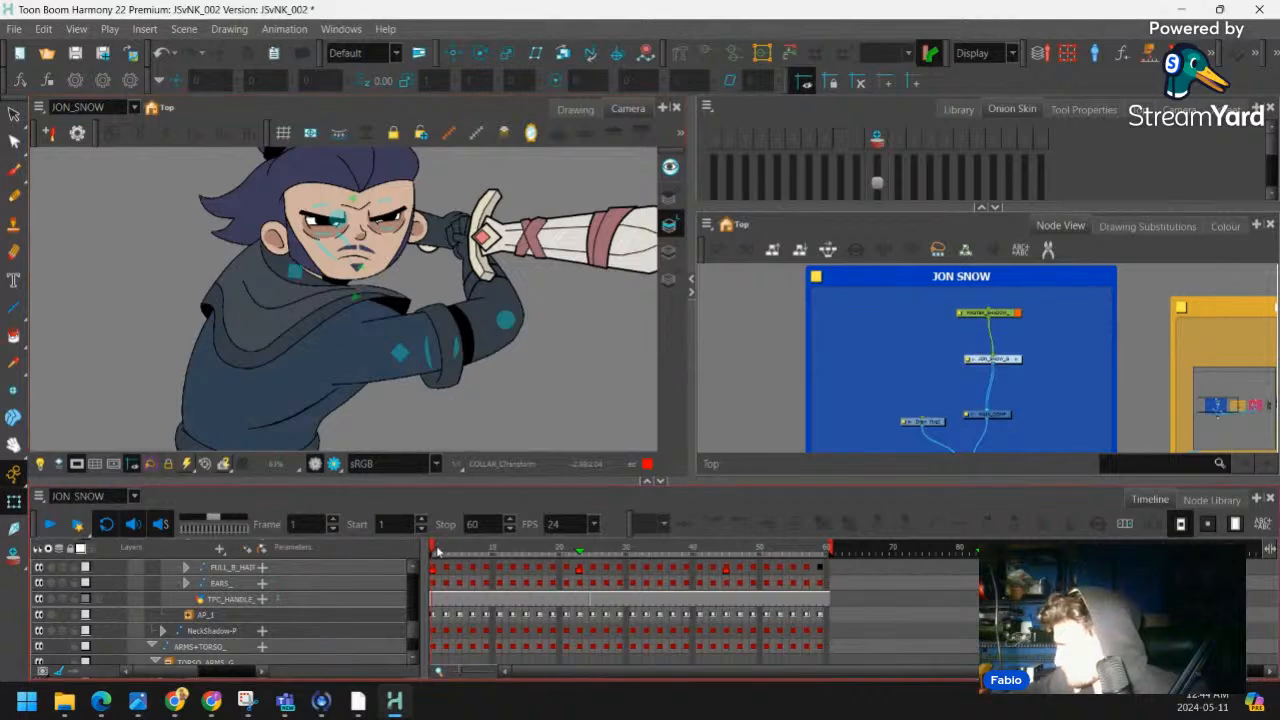
{"action": "mouse_move", "coordinate": [434, 548]}
{"action": "left_mouse_down"}
{"action": "mouse_move", "coordinate": [452, 553]}
{"action": "mouse_move", "coordinate": [432, 554]}
{"action": "left_mouse_up"}
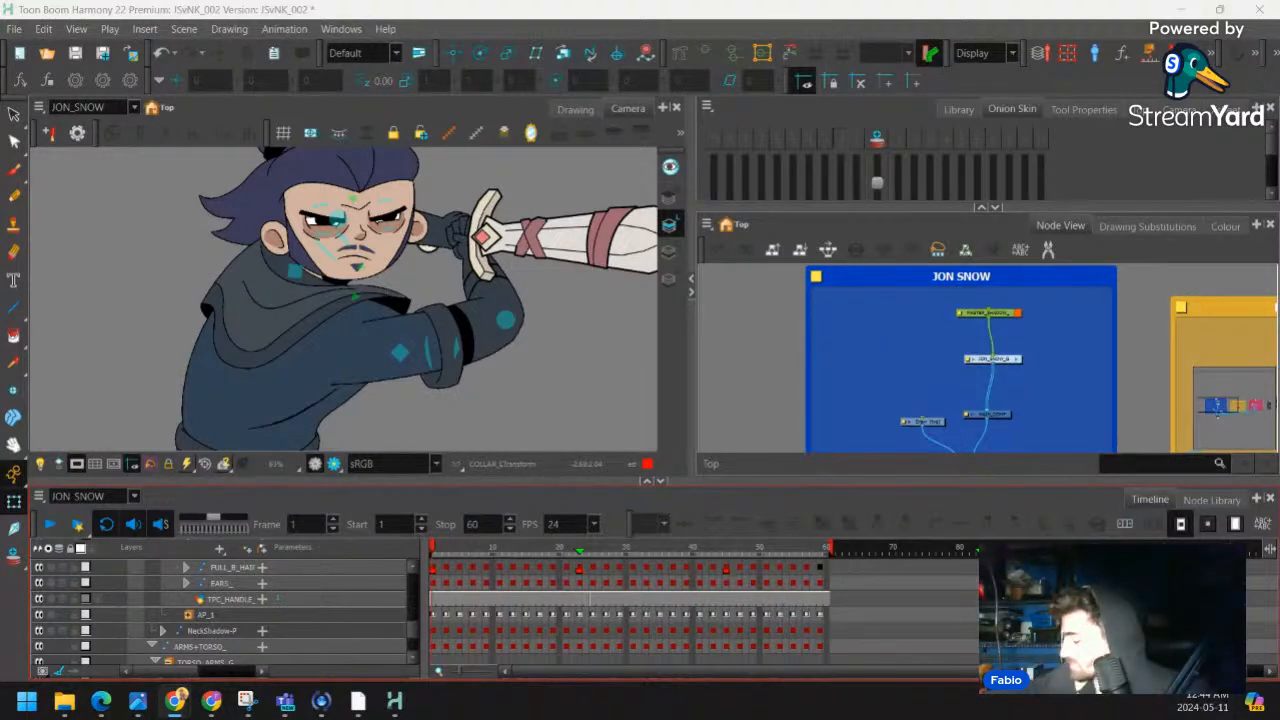
{"action": "left_click", "coordinate": [500, 362]}
{"action": "scroll", "coordinate": [440, 250], "scroll_direction": "down", "scroll_amount": 3}
{"action": "scroll", "coordinate": [380, 240], "scroll_direction": "up", "scroll_amount": 3}
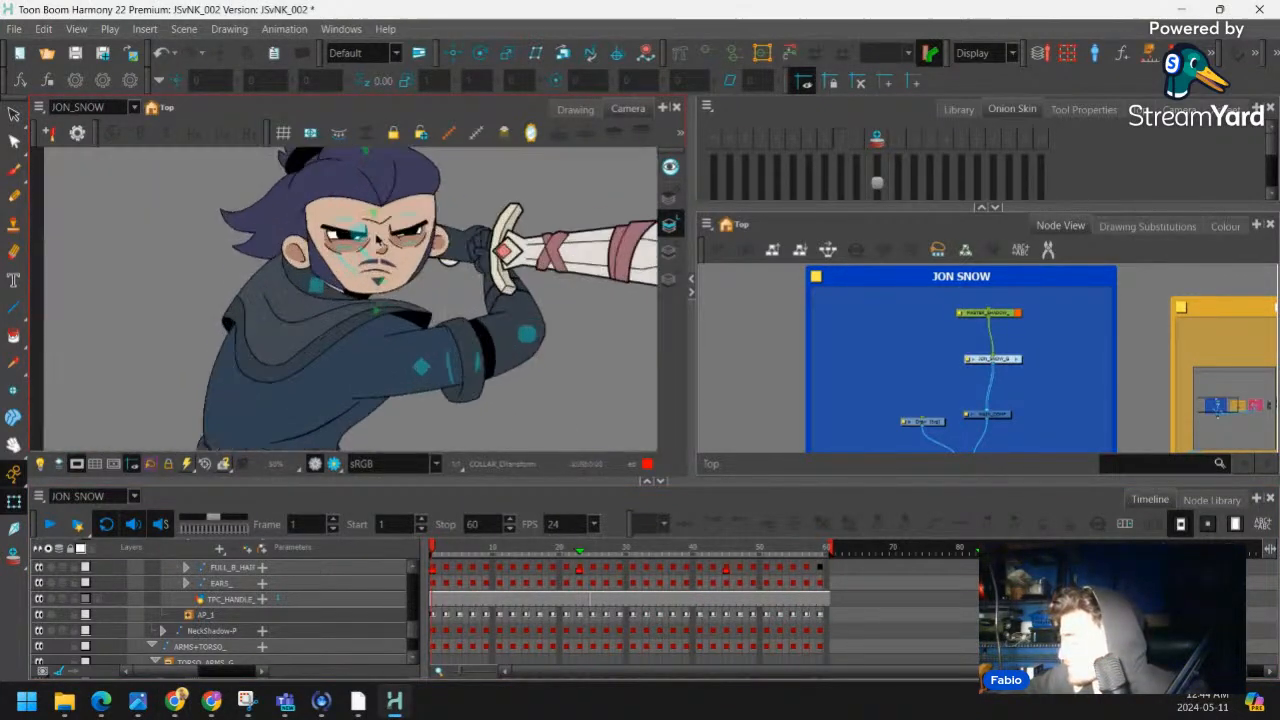
Shift the lower curve point of the collar band outline slightly toward the back, raise its back-edge point and handle, and hide the controls
{"action": "scroll", "coordinate": [280, 370], "scroll_direction": "up", "scroll_amount": 5}
{"action": "left_click", "coordinate": [272, 384]}
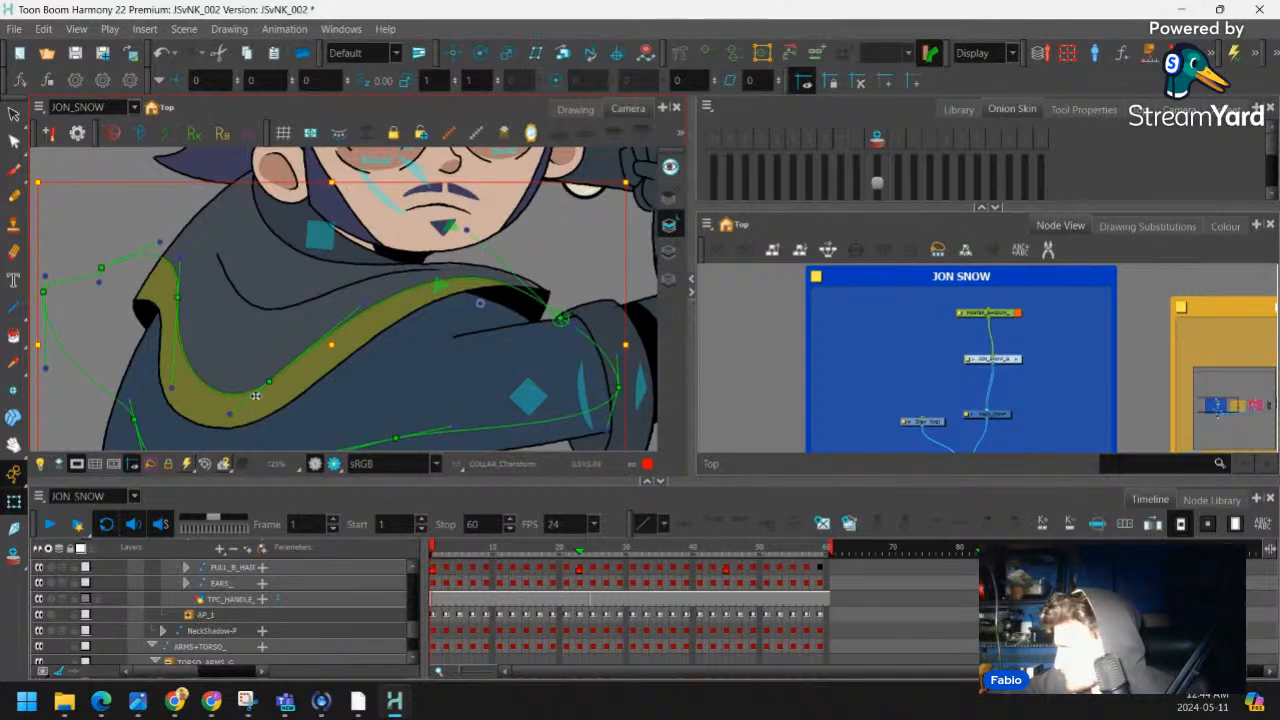
{"action": "left_click", "coordinate": [270, 382]}
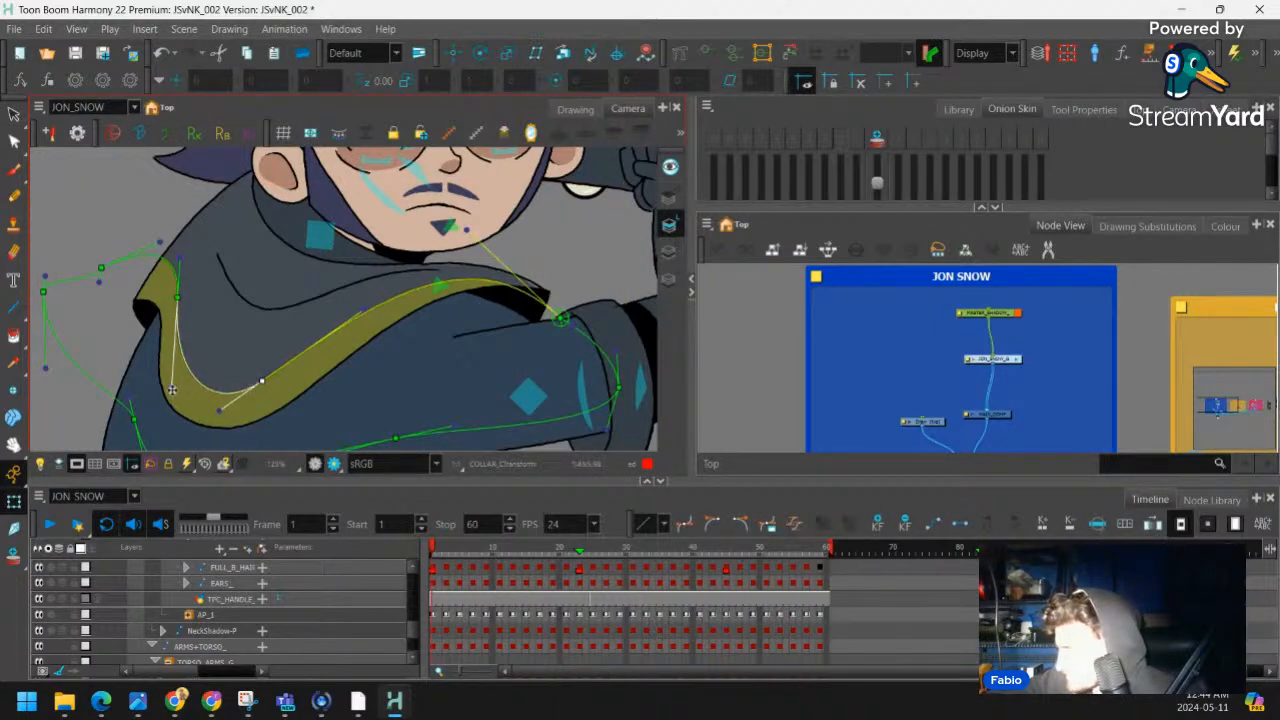
{"action": "left_click_drag", "start_coordinate": [172, 390], "coordinate": [175, 283]}
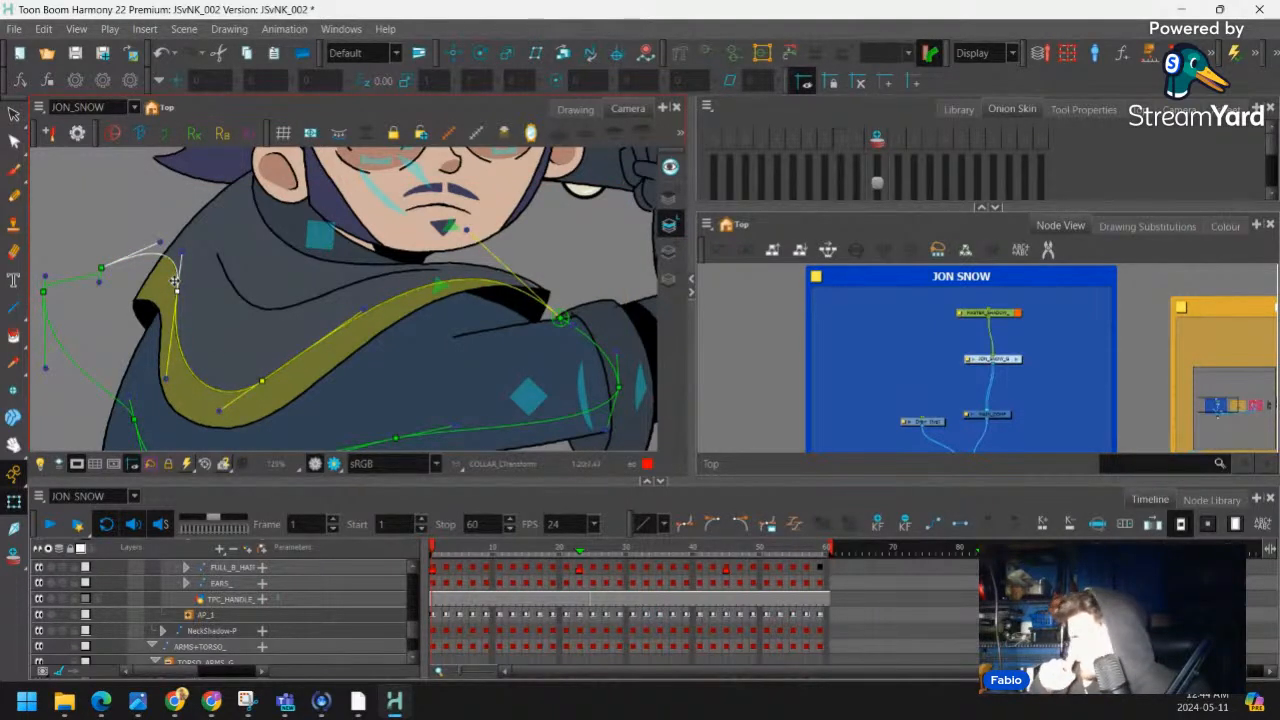
{"action": "scroll", "coordinate": [514, 255], "scroll_direction": "down", "scroll_amount": 3}
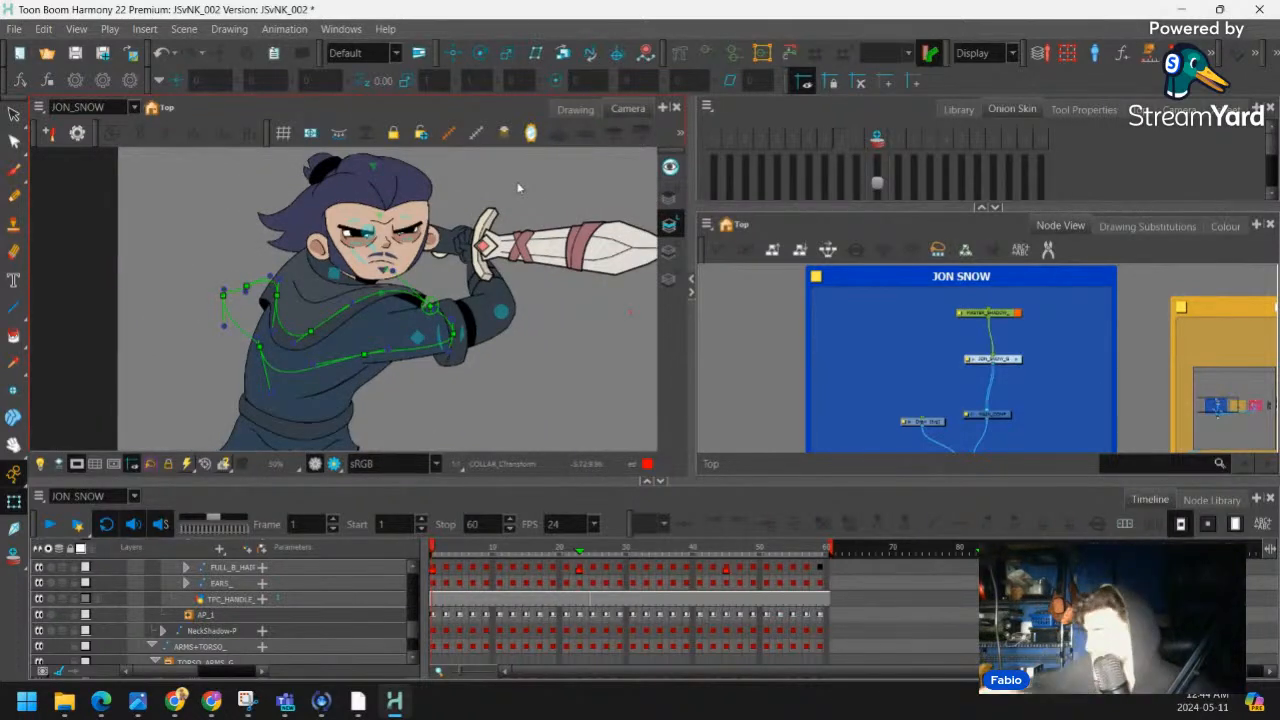
{"action": "key", "text": "shift+c"}
Lengthen the arm-side handle at the lowest point of the collar's bottom edge and hide the controls
{"action": "scroll", "coordinate": [340, 310], "scroll_direction": "up", "scroll_amount": 2}
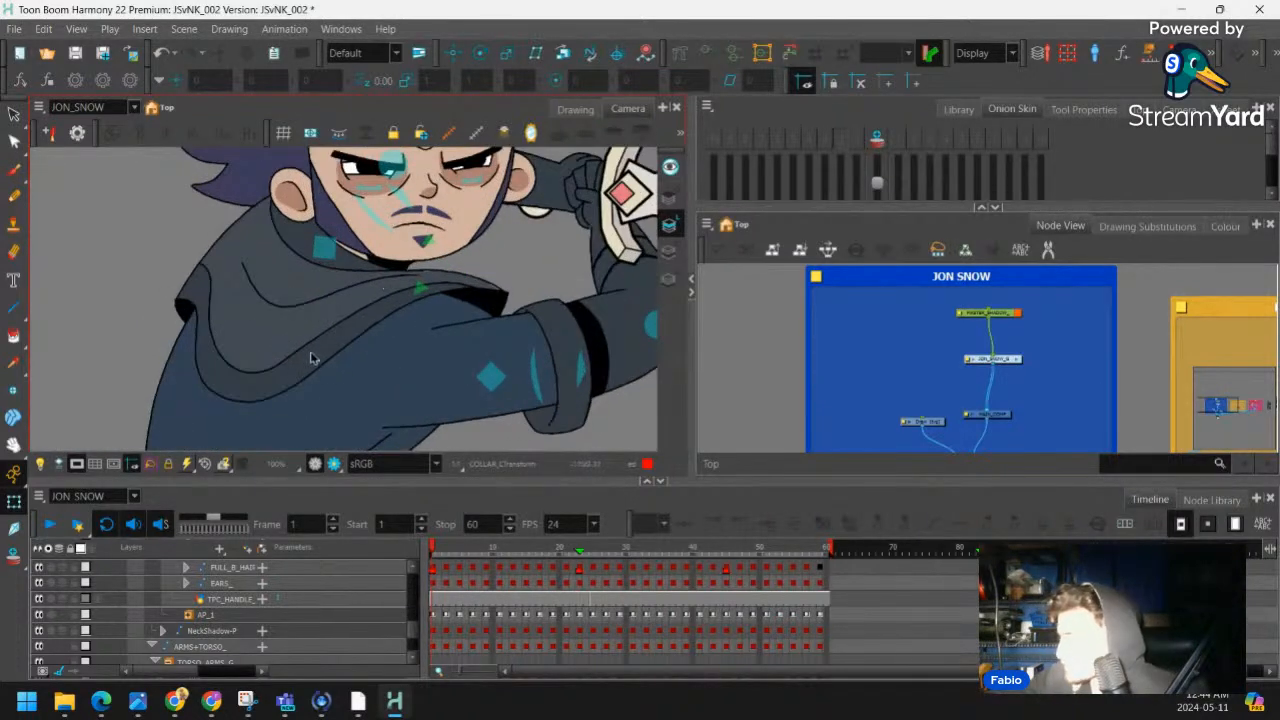
{"action": "left_click", "coordinate": [293, 390]}
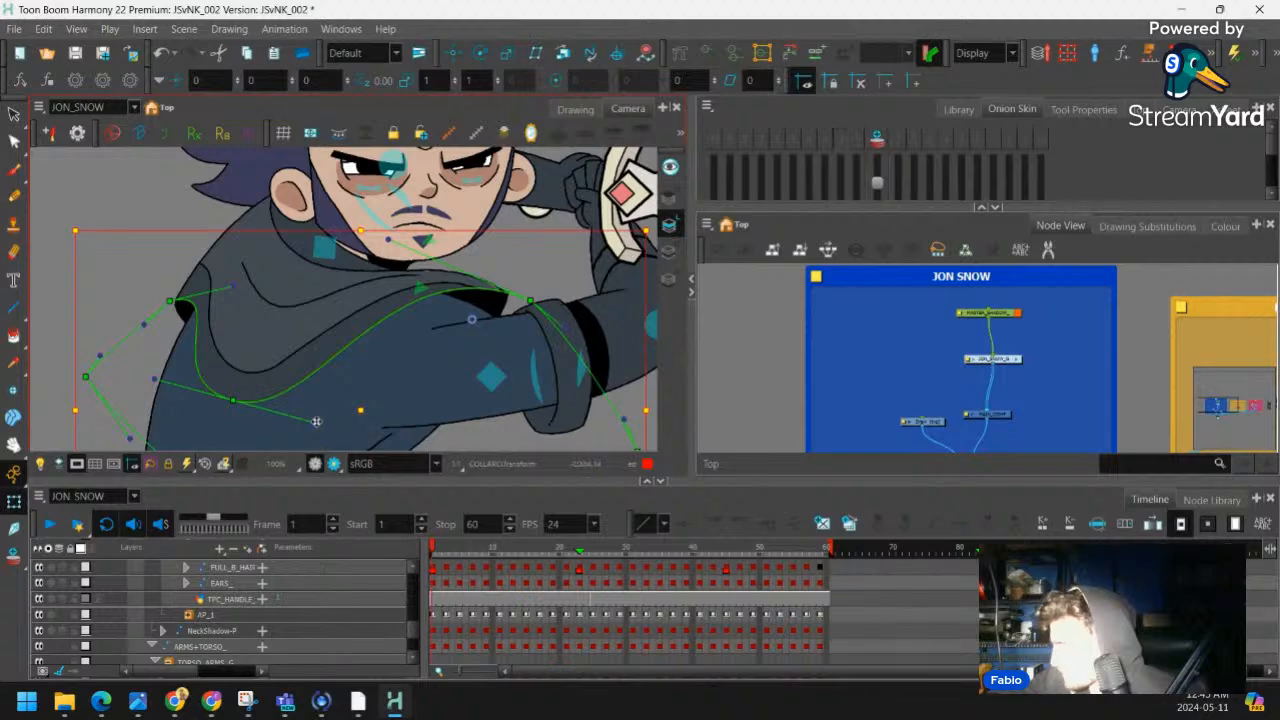
{"action": "left_click_drag", "start_coordinate": [316, 422], "coordinate": [328, 424]}
{"action": "key", "text": "shift+c"}
{"action": "scroll", "coordinate": [488, 232], "scroll_direction": "down", "scroll_amount": 2}
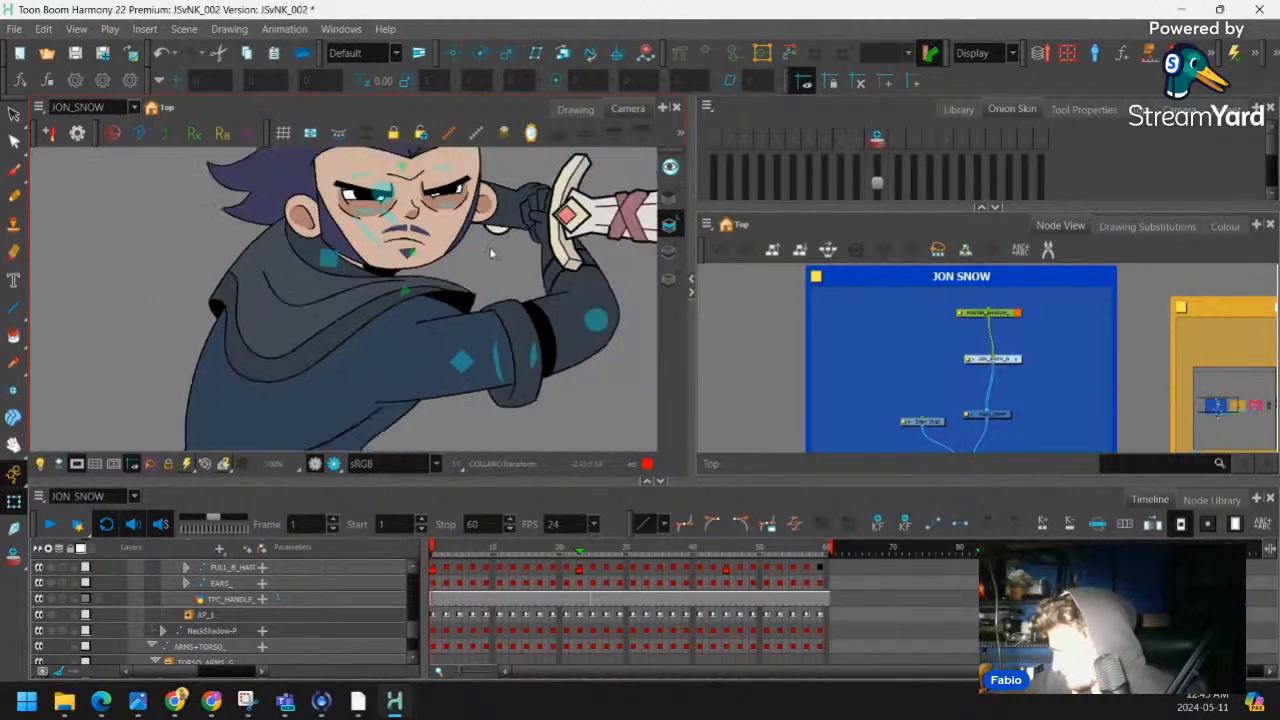
Scrub through the opening frames to compare the collar's new wave shape on frame 1 with its shape from frame 3 onward
{"action": "left_click", "coordinate": [451, 567]}
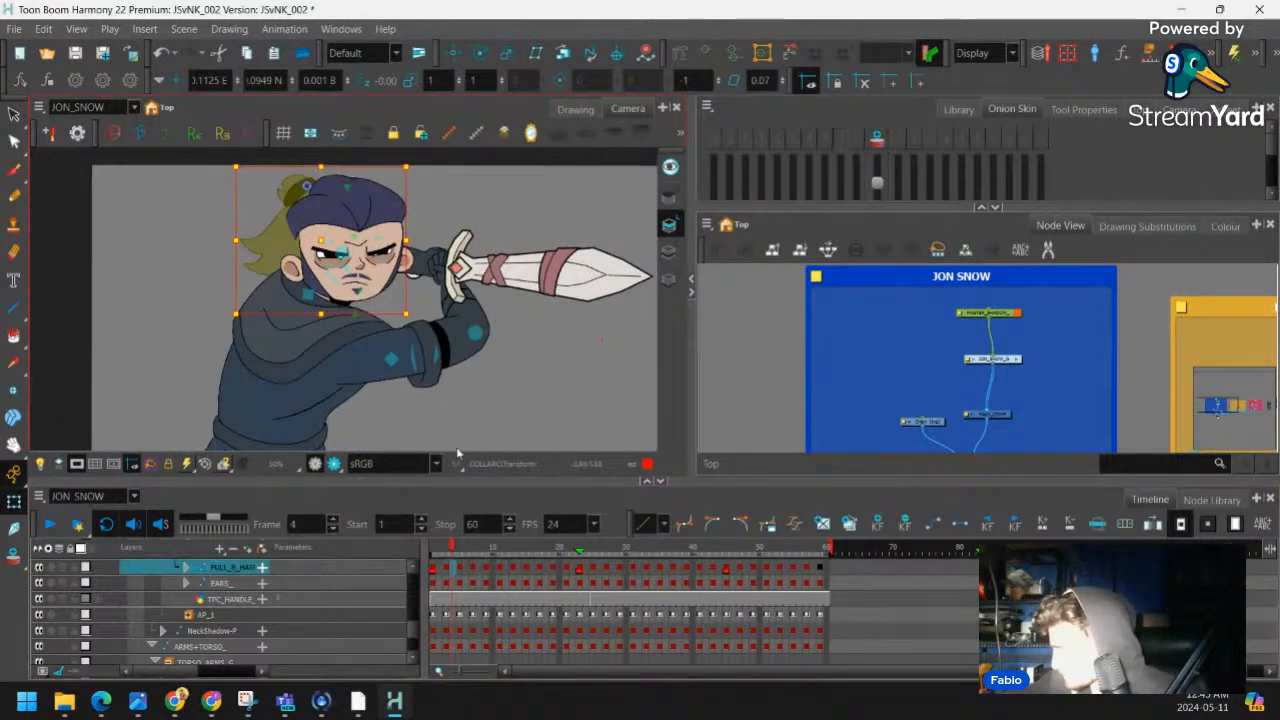
{"action": "scroll", "coordinate": [457, 440], "scroll_direction": "down", "scroll_amount": 1}
{"action": "left_click_drag", "start_coordinate": [462, 399], "coordinate": [437, 375]}
{"action": "scroll", "coordinate": [426, 337], "scroll_direction": "up", "scroll_amount": 1}
{"action": "left_click", "coordinate": [434, 556]}
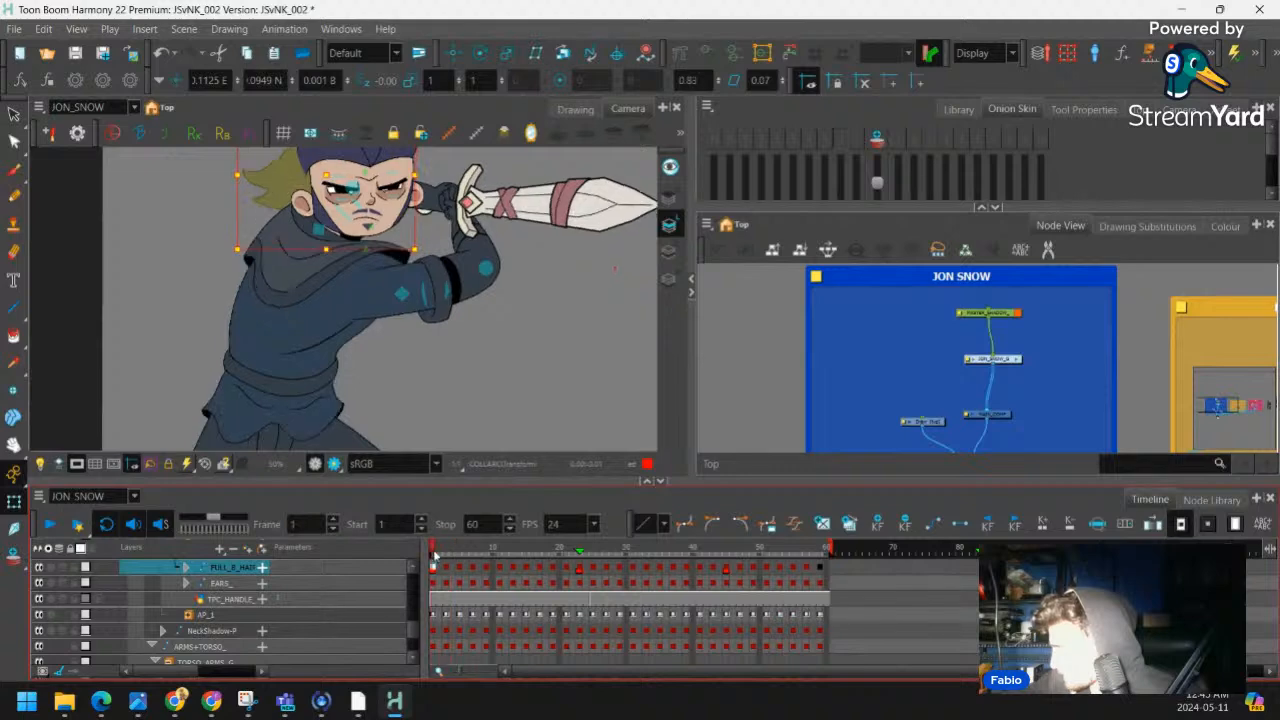
{"action": "mouse_move", "coordinate": [433, 558]}
{"action": "left_mouse_down"}
{"action": "mouse_move", "coordinate": [508, 558]}
{"action": "mouse_move", "coordinate": [422, 561]}
{"action": "mouse_move", "coordinate": [449, 555]}
{"action": "left_mouse_up"}
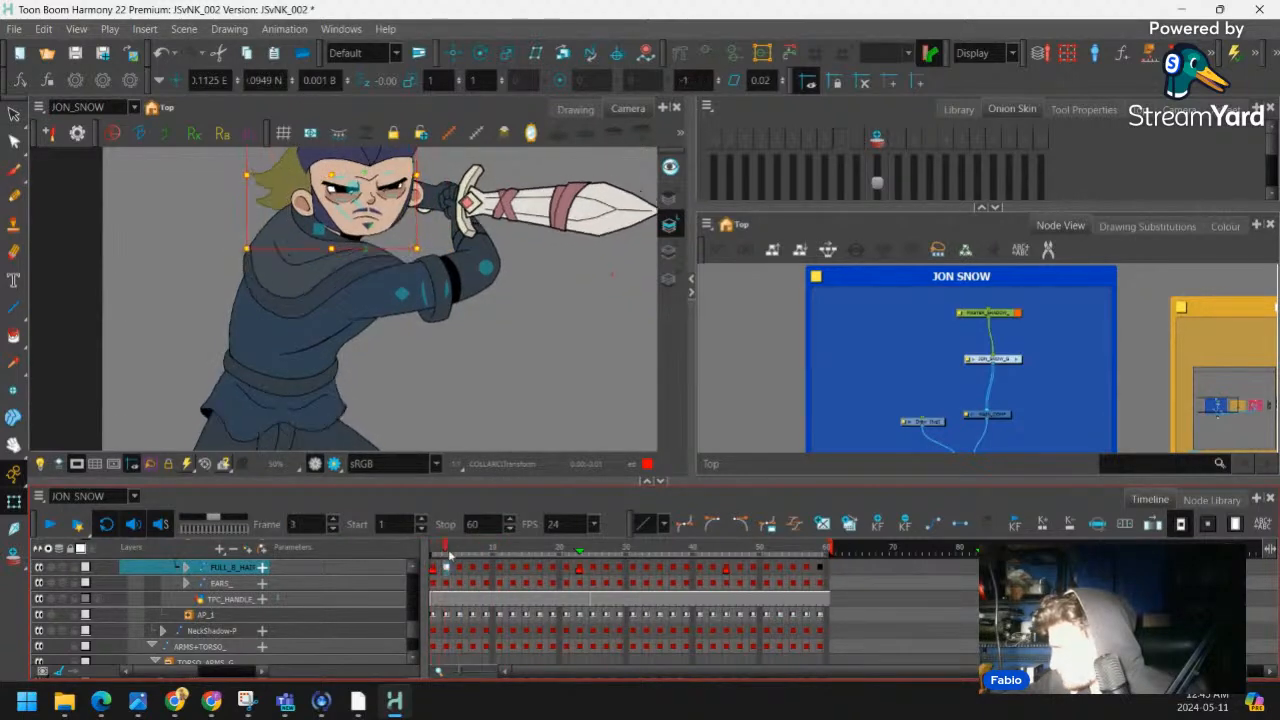
{"action": "left_click", "coordinate": [433, 566]}
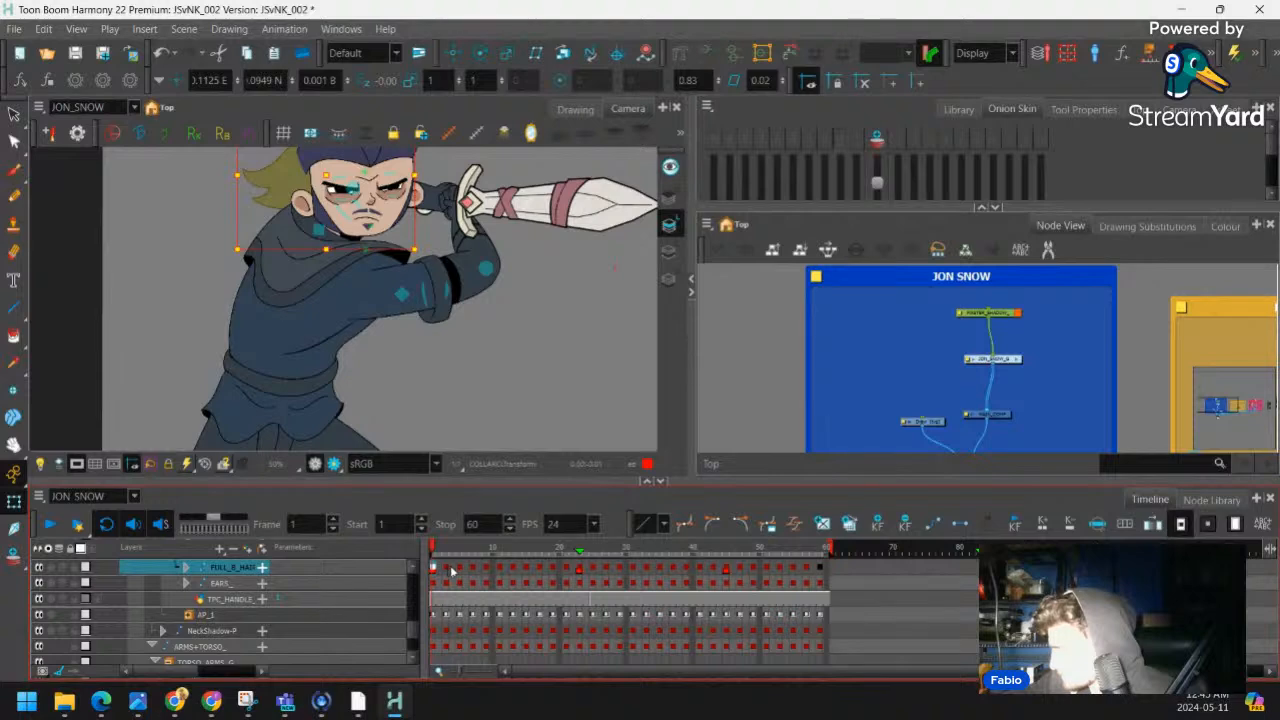
{"action": "left_click", "coordinate": [447, 568]}
{"action": "scroll", "coordinate": [296, 248], "scroll_direction": "up", "scroll_amount": 8}
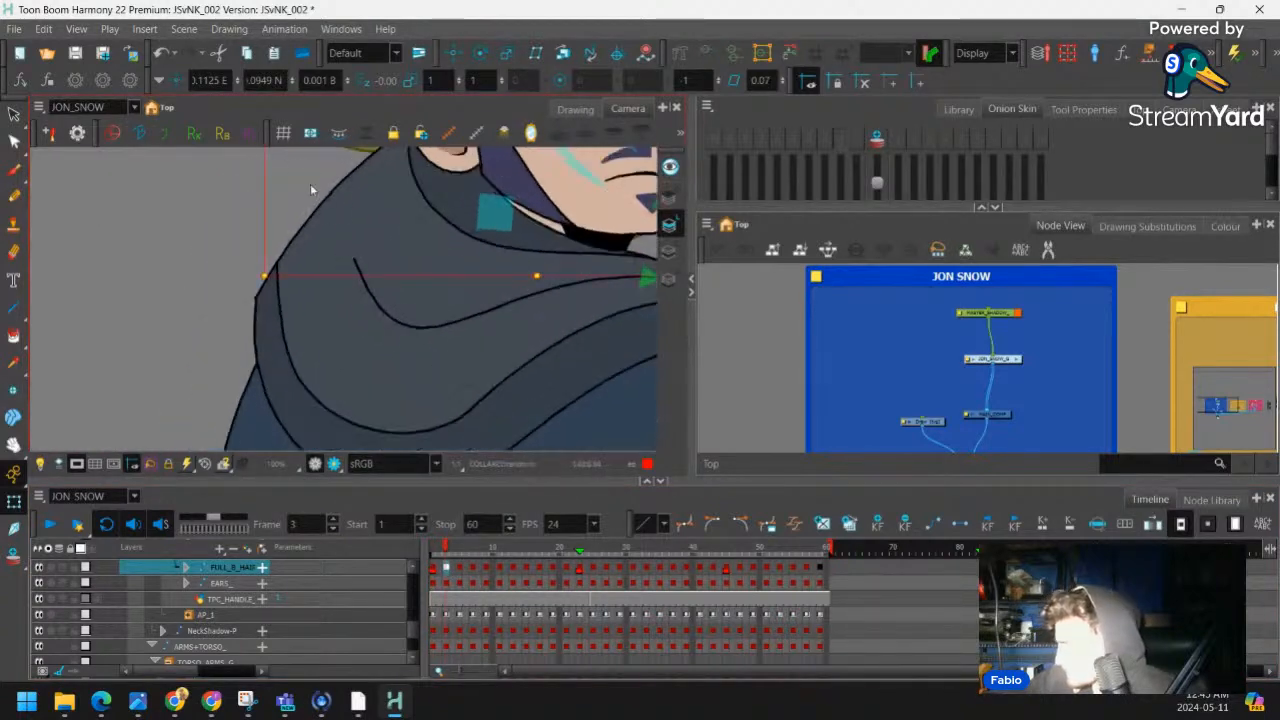
{"action": "scroll", "coordinate": [300, 260], "scroll_direction": "down", "scroll_amount": 8}
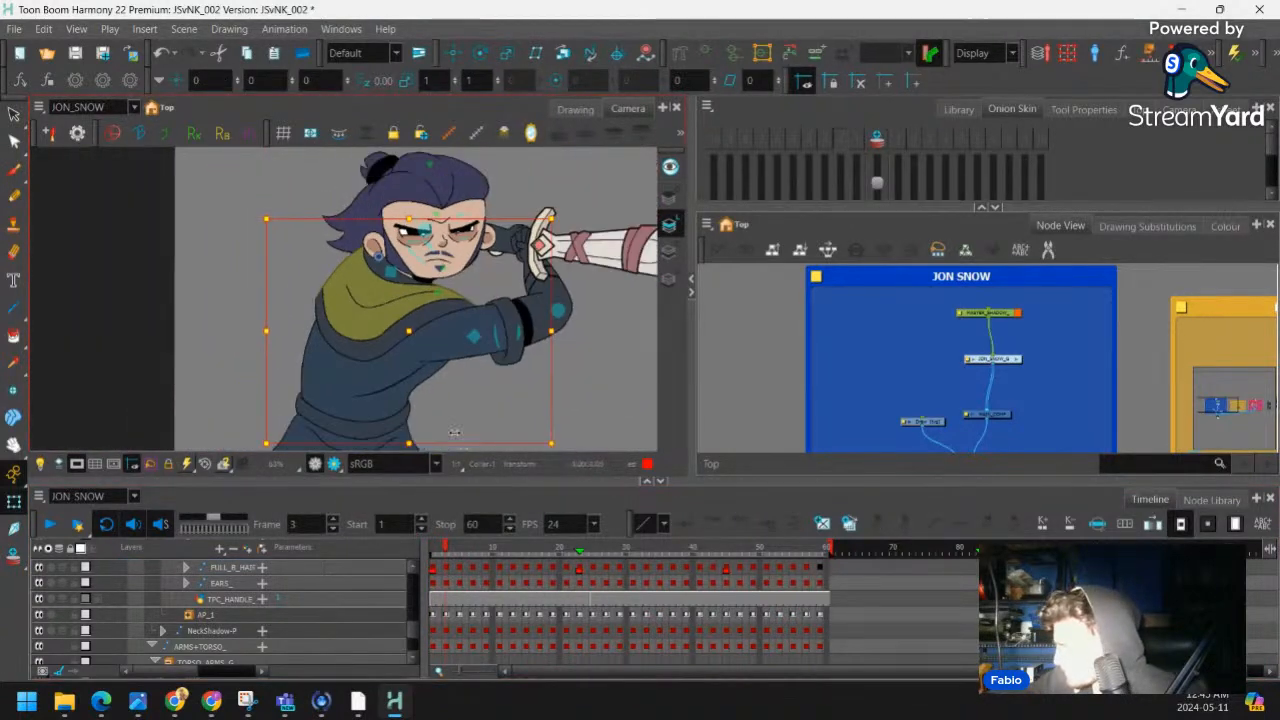
{"action": "key", "text": "Escape"}
{"action": "left_click_drag", "start_coordinate": [428, 295], "coordinate": [418, 246]}
{"action": "mouse_move", "coordinate": [446, 553]}
{"action": "left_mouse_down"}
{"action": "mouse_move", "coordinate": [431, 551]}
{"action": "mouse_move", "coordinate": [580, 549]}
{"action": "mouse_move", "coordinate": [436, 559]}
{"action": "mouse_move", "coordinate": [453, 563]}
{"action": "left_mouse_up"}
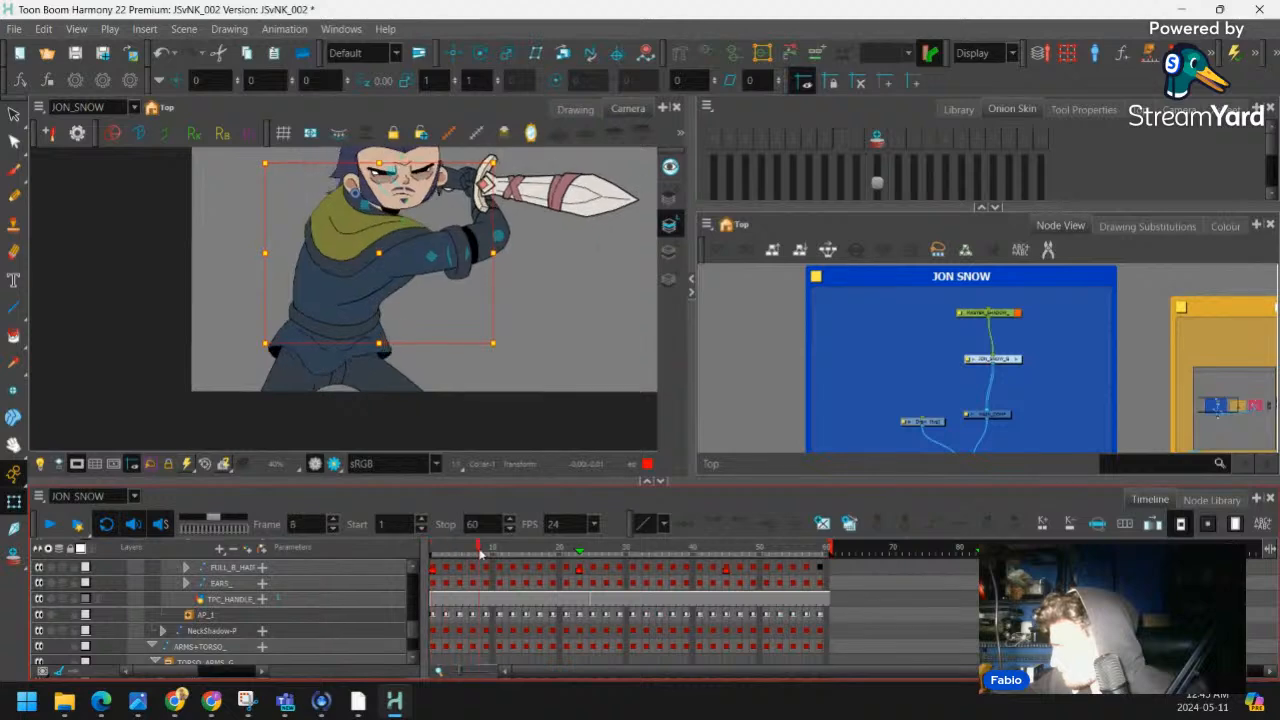
On frame 3, show the upper collar's deformation controls, pull its back-edge point outward past the shoulder and bend its handle into a flared tip
{"action": "left_click", "coordinate": [446, 567]}
{"action": "scroll", "coordinate": [350, 338], "scroll_direction": "up", "scroll_amount": 6}
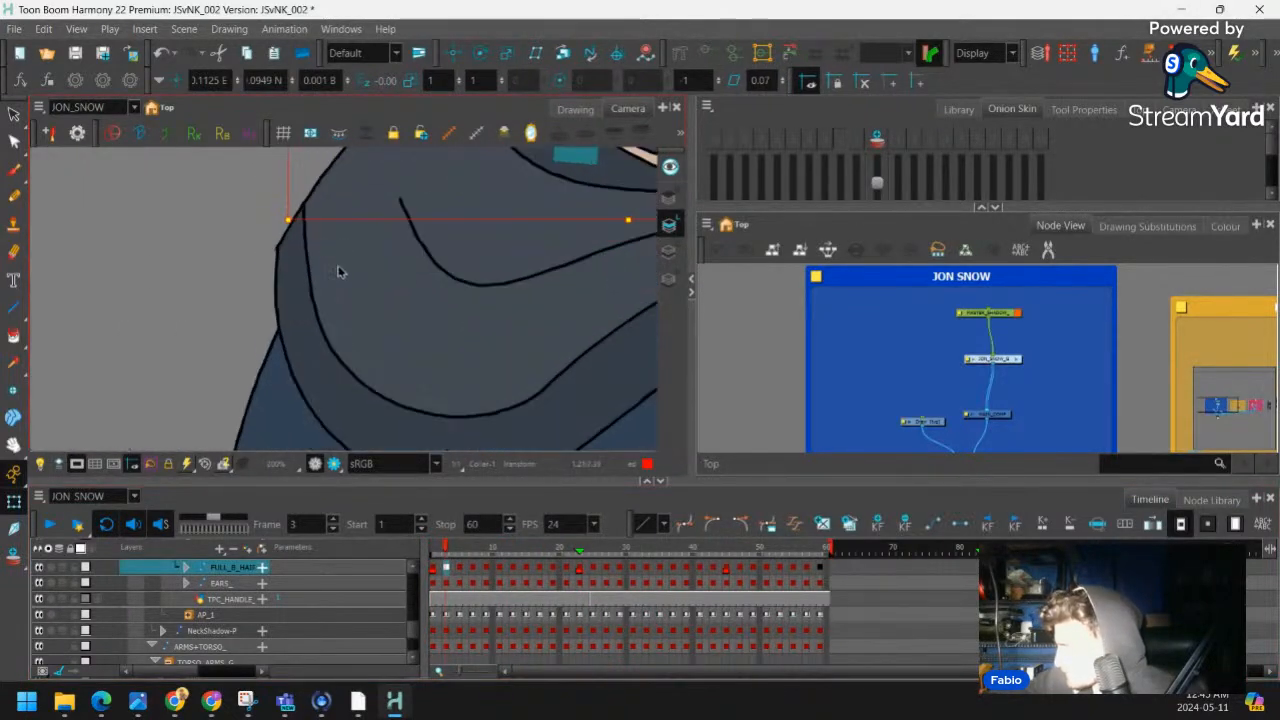
{"action": "left_click", "coordinate": [338, 271]}
{"action": "key", "text": "shift+F11"}
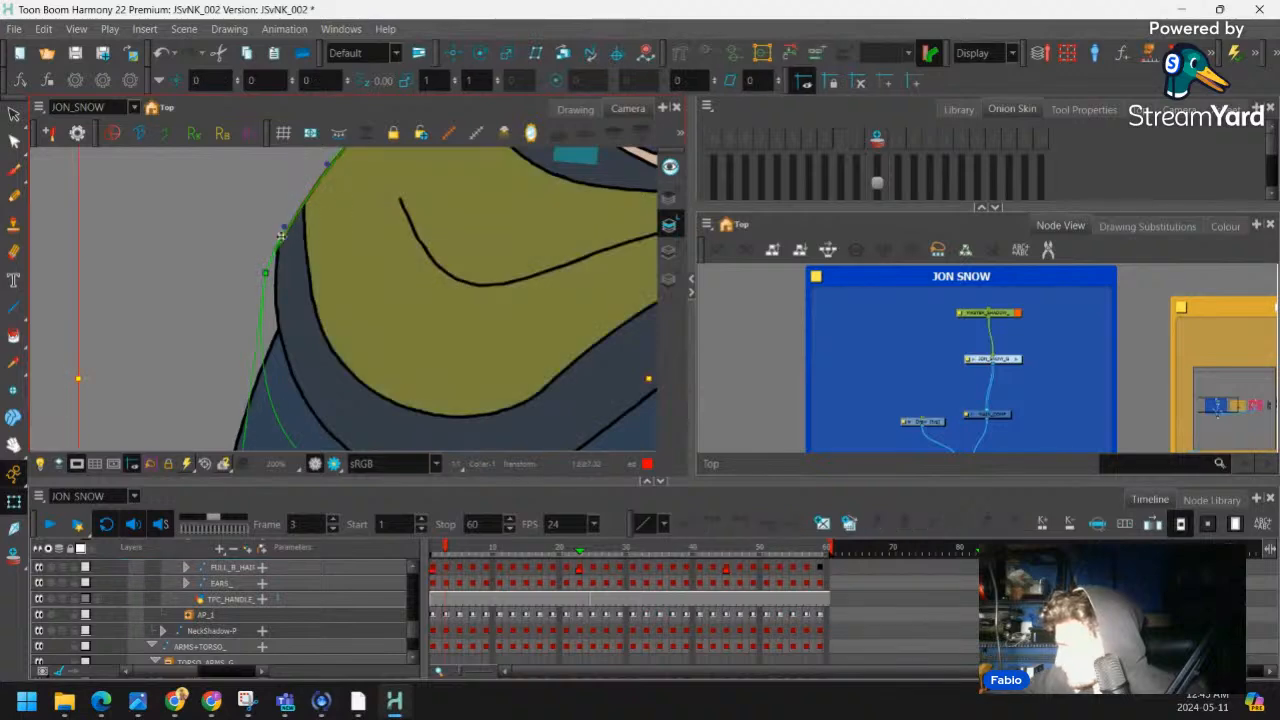
{"action": "left_click", "coordinate": [268, 268]}
{"action": "left_click_drag", "start_coordinate": [268, 275], "coordinate": [240, 247]}
{"action": "left_click_drag", "start_coordinate": [262, 204], "coordinate": [289, 254]}
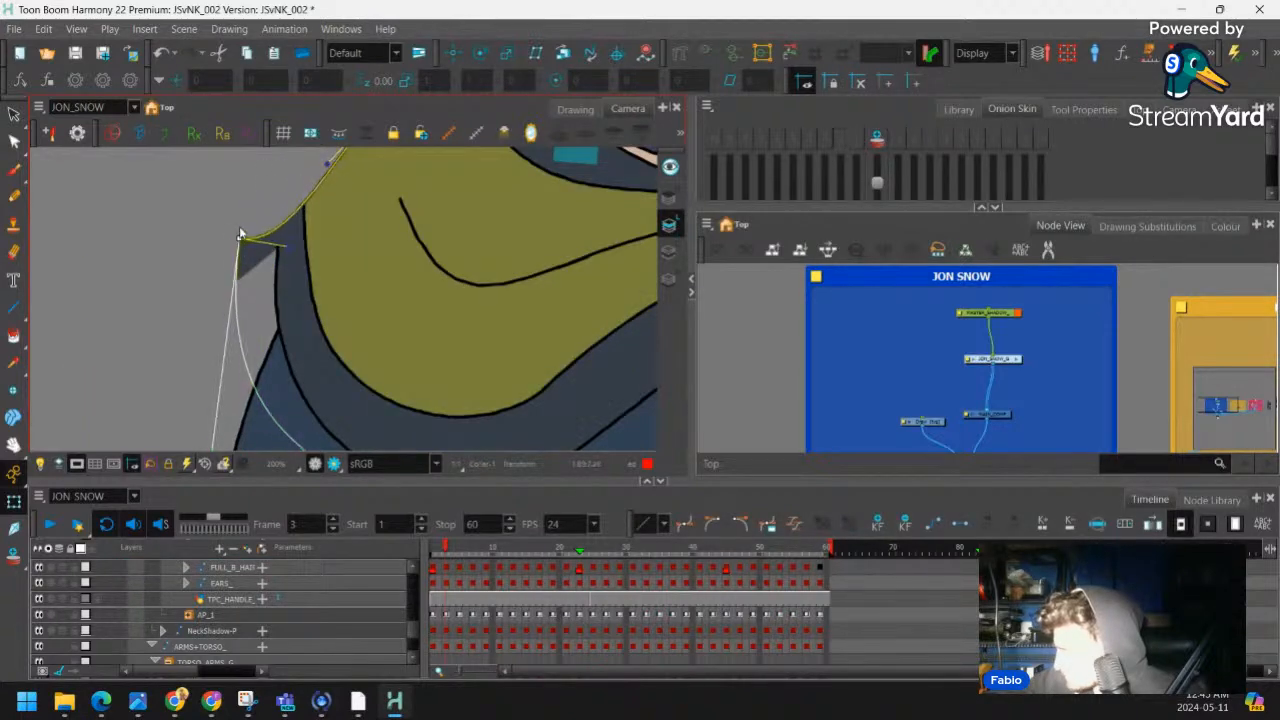
Scrub between frames 2 and 4 to examine the collar's flared back tip up close
{"action": "scroll", "coordinate": [242, 248], "scroll_direction": "down", "scroll_amount": 3}
{"action": "left_click", "coordinate": [440, 549]}
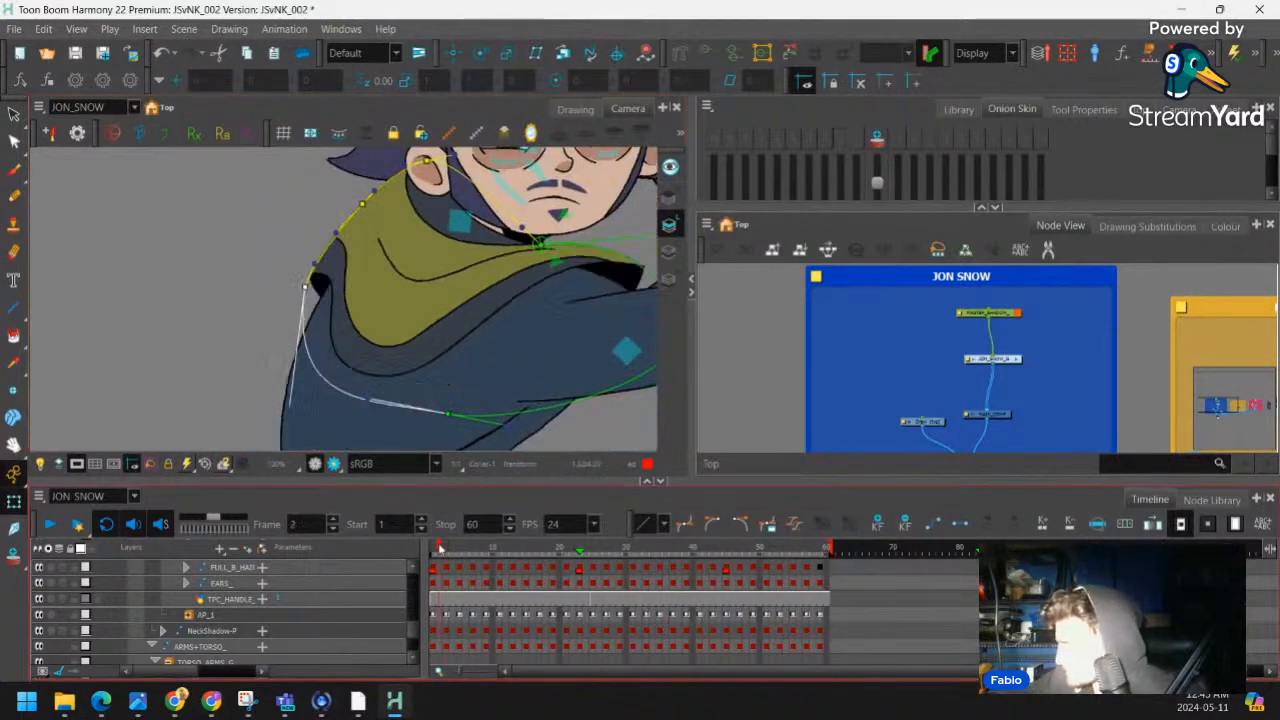
{"action": "left_click_drag", "start_coordinate": [440, 549], "coordinate": [452, 549]}
{"action": "scroll", "coordinate": [330, 261], "scroll_direction": "up", "scroll_amount": 3}
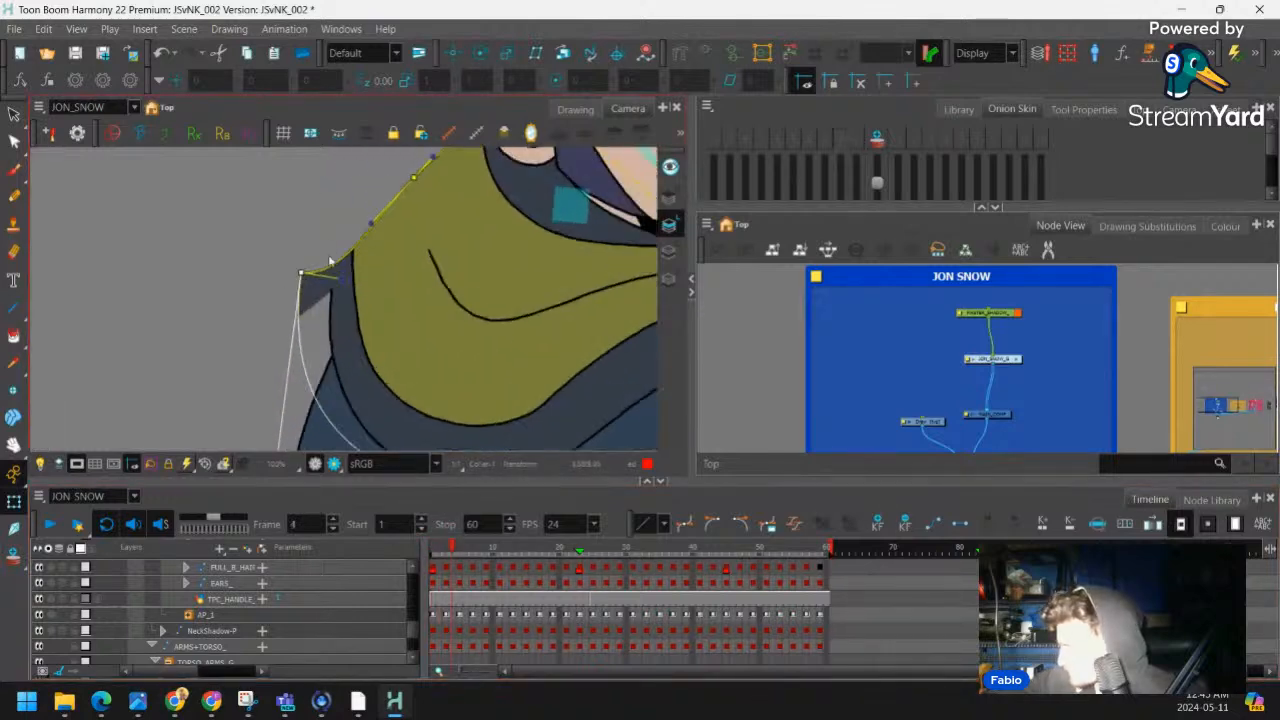
{"action": "scroll", "coordinate": [334, 302], "scroll_direction": "up", "scroll_amount": 1}
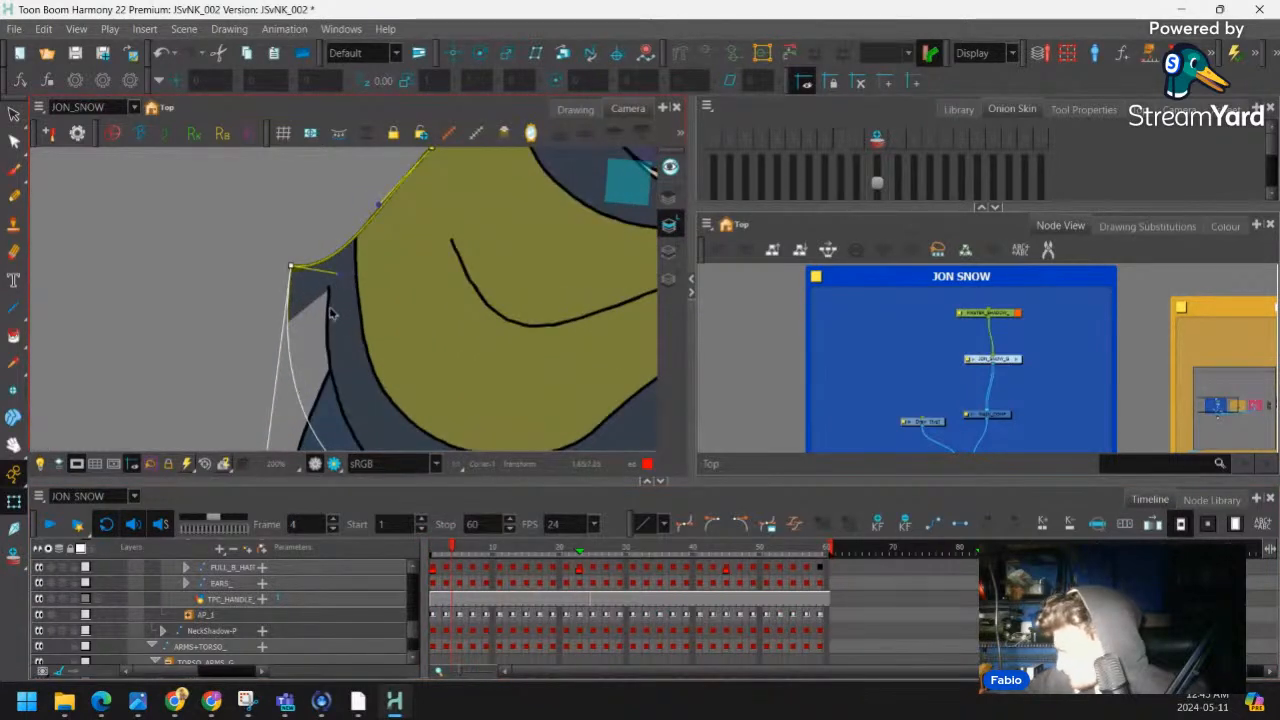
On frame 4, move the collar hem deformer's upper-left point onto the collar's outer tip and hide the deformer controls
{"action": "left_click", "coordinate": [331, 306]}
{"action": "left_click_drag", "start_coordinate": [330, 289], "coordinate": [292, 267]}
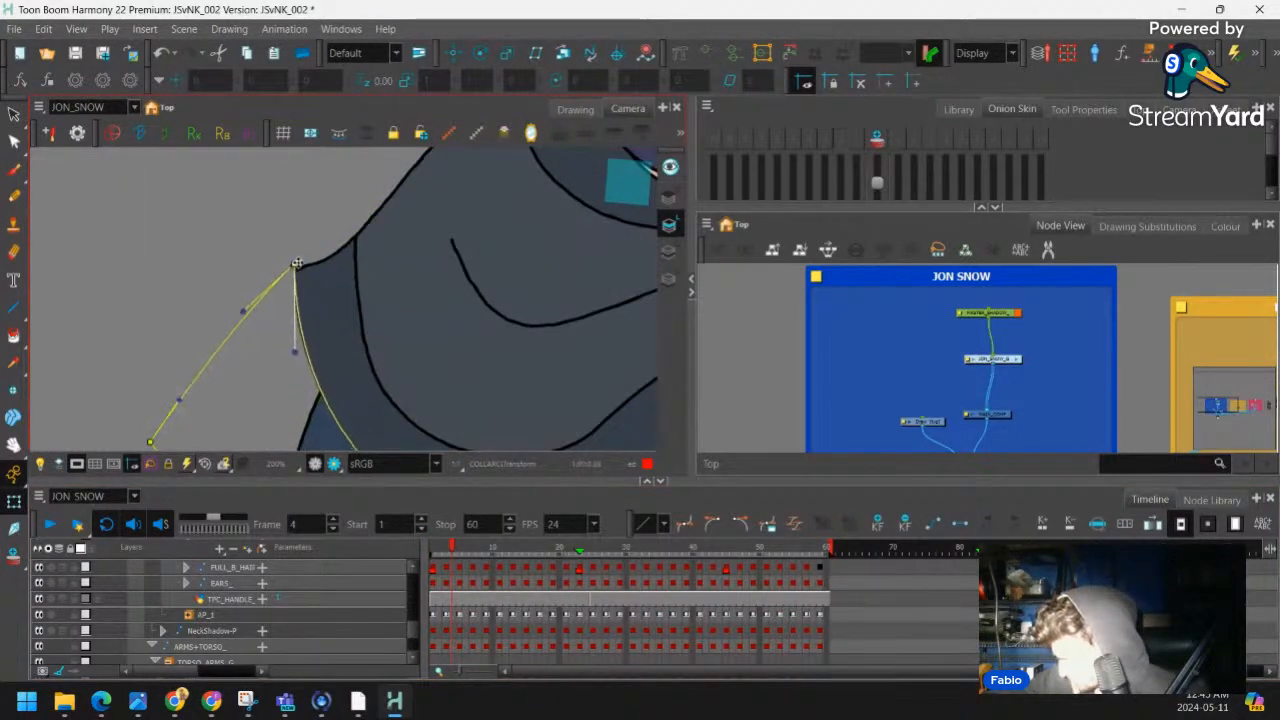
{"action": "key", "text": "shift+c"}
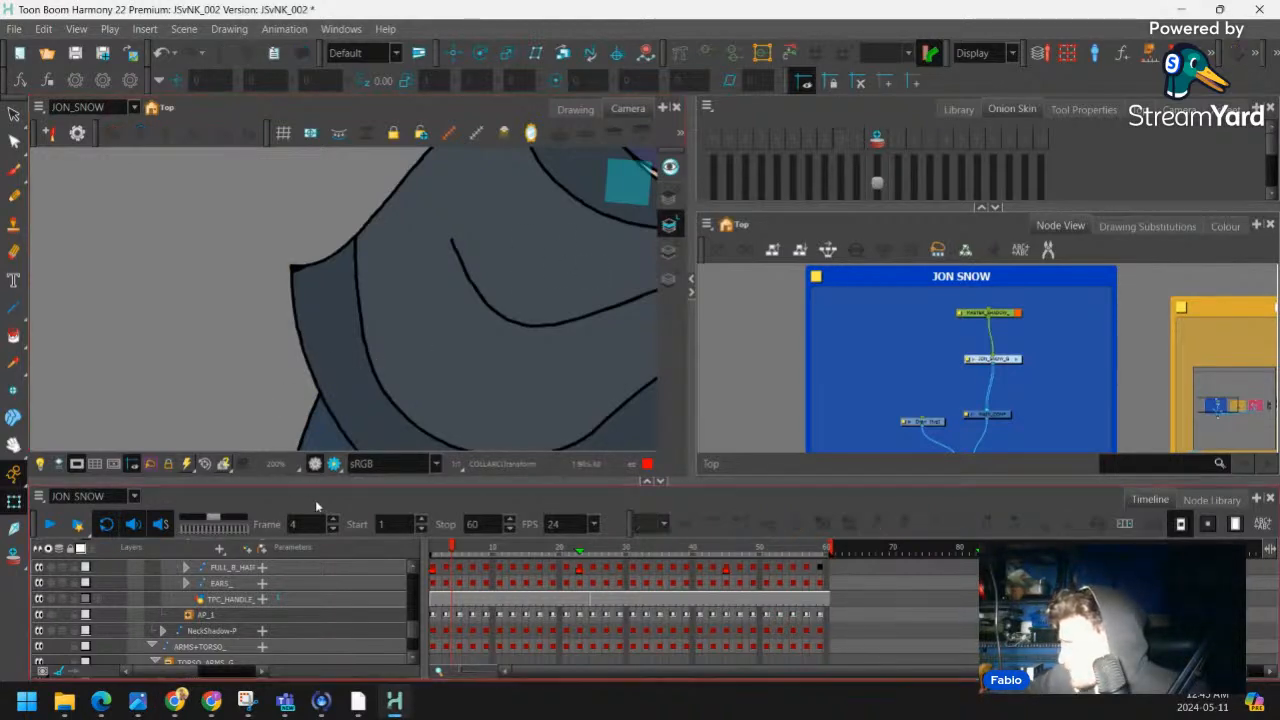
Compare the collar's left tip between frames 1 and 3 and locate the Collar-P layer's keys in the timeline
{"action": "left_click_drag", "start_coordinate": [452, 552], "coordinate": [433, 552]}
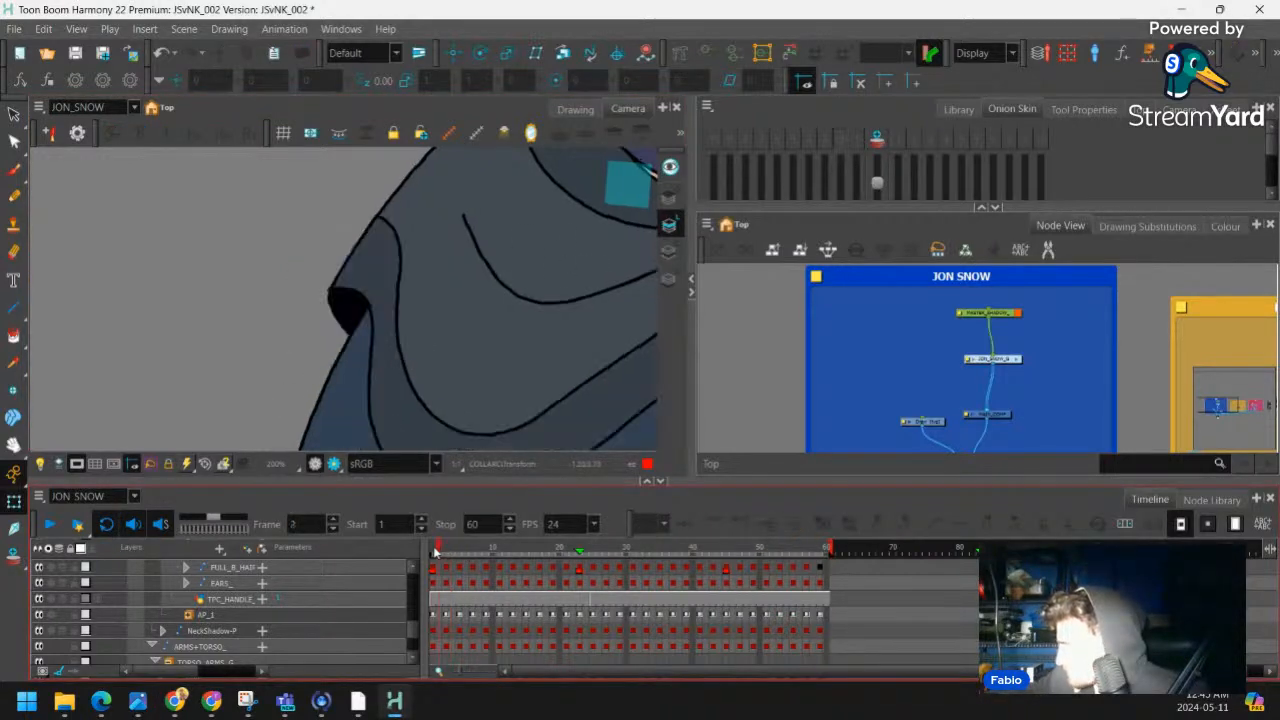
{"action": "left_click", "coordinate": [349, 307]}
{"action": "left_click", "coordinate": [441, 551]}
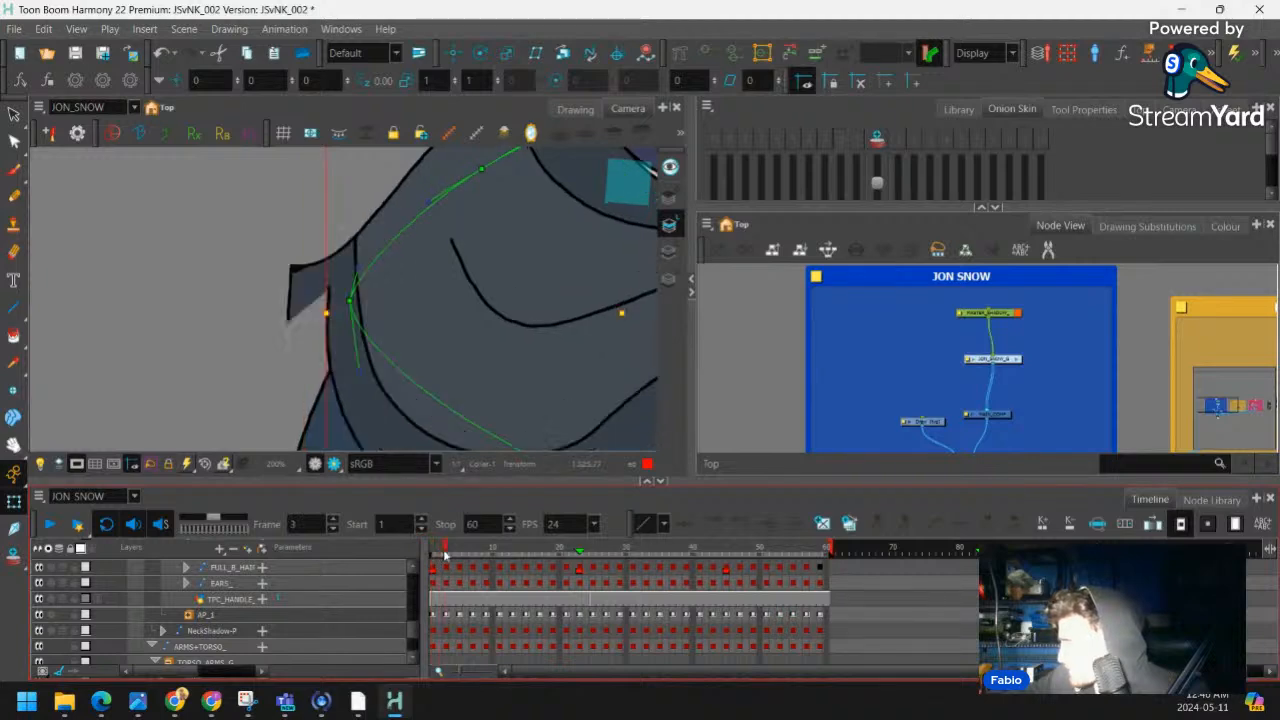
{"action": "key", "text": "."}
{"action": "mouse_move", "coordinate": [446, 550]}
{"action": "left_mouse_down"}
{"action": "mouse_move", "coordinate": [457, 554]}
{"action": "mouse_move", "coordinate": [434, 557]}
{"action": "mouse_move", "coordinate": [465, 562]}
{"action": "mouse_move", "coordinate": [445, 562]}
{"action": "left_mouse_up"}
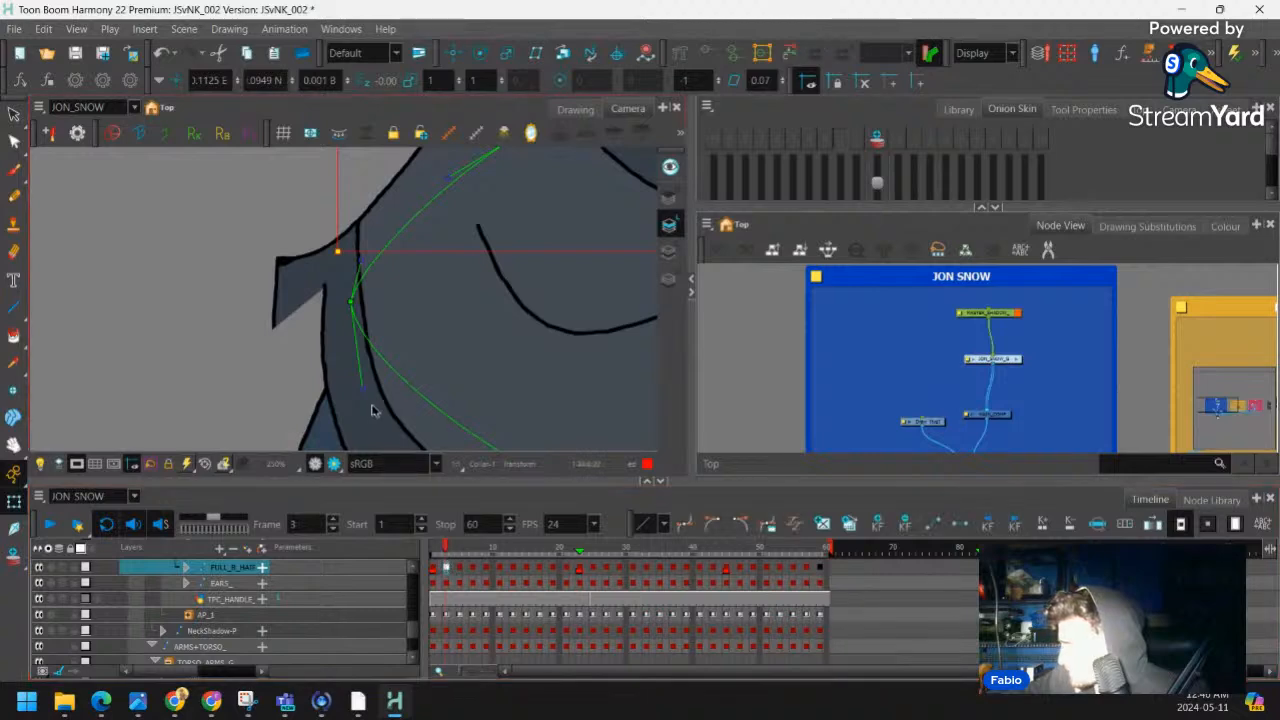
{"action": "left_click", "coordinate": [489, 320]}
{"action": "scroll", "coordinate": [489, 320], "scroll_direction": "down", "scroll_amount": 3}
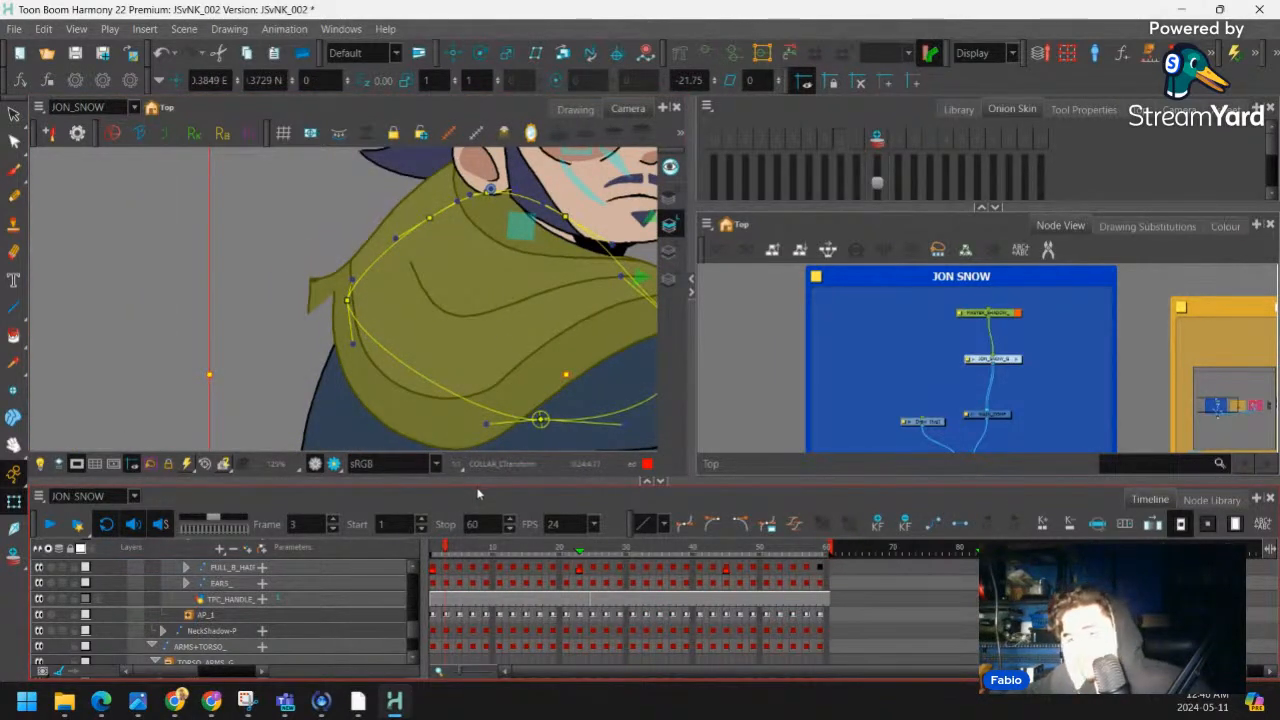
{"action": "left_click", "coordinate": [450, 567]}
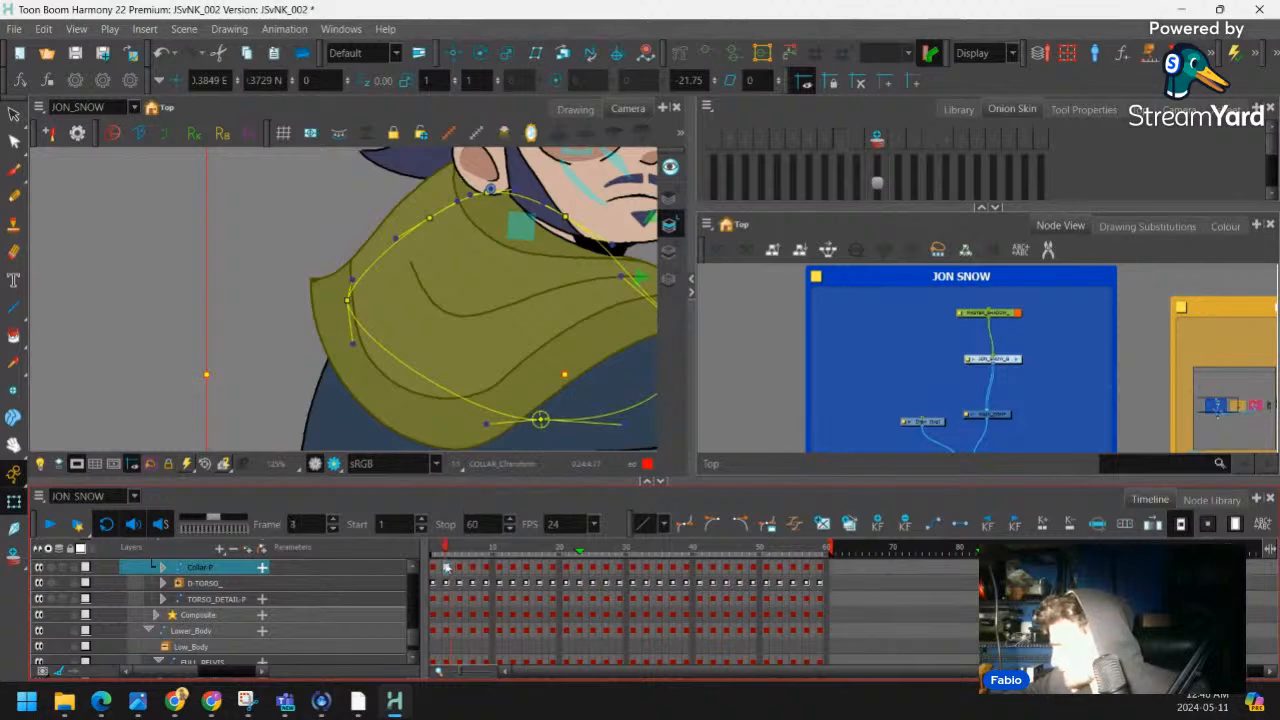
{"action": "left_click", "coordinate": [434, 567]}
{"action": "left_click", "coordinate": [446, 567]}
{"action": "scroll", "coordinate": [343, 296], "scroll_direction": "up", "scroll_amount": 2}
{"action": "left_click", "coordinate": [434, 567]}
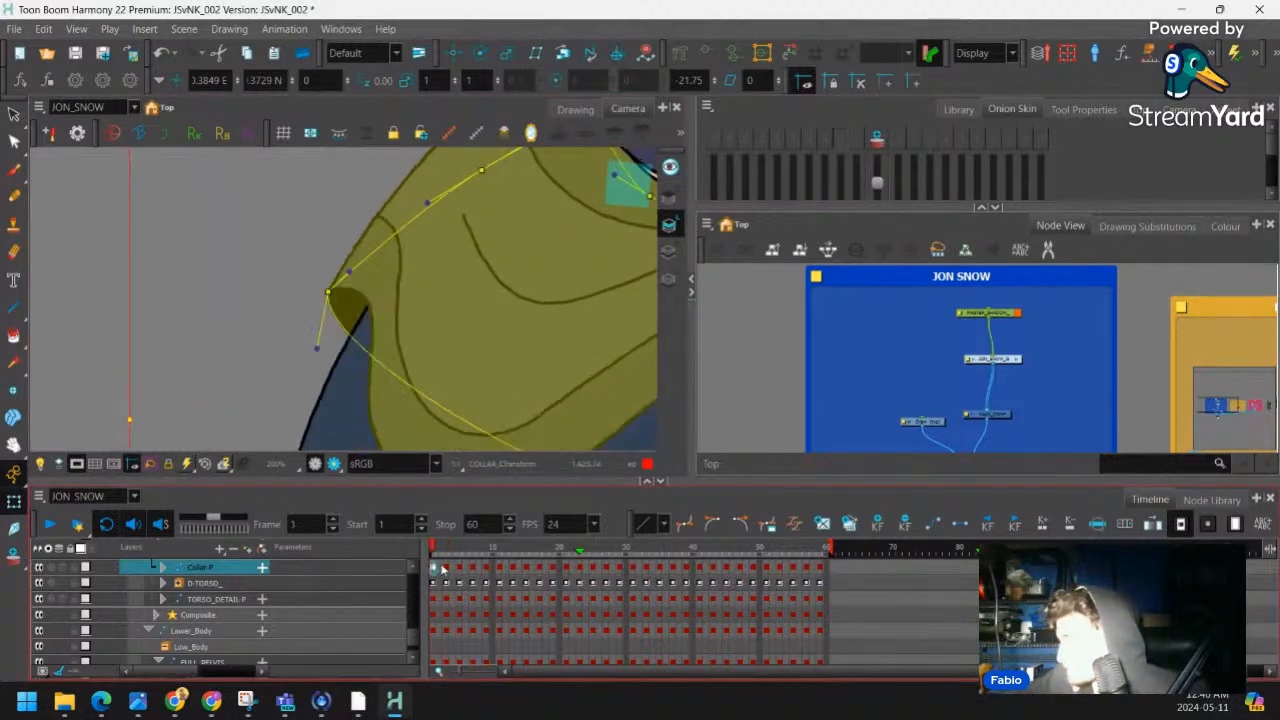
{"action": "left_click", "coordinate": [445, 558]}
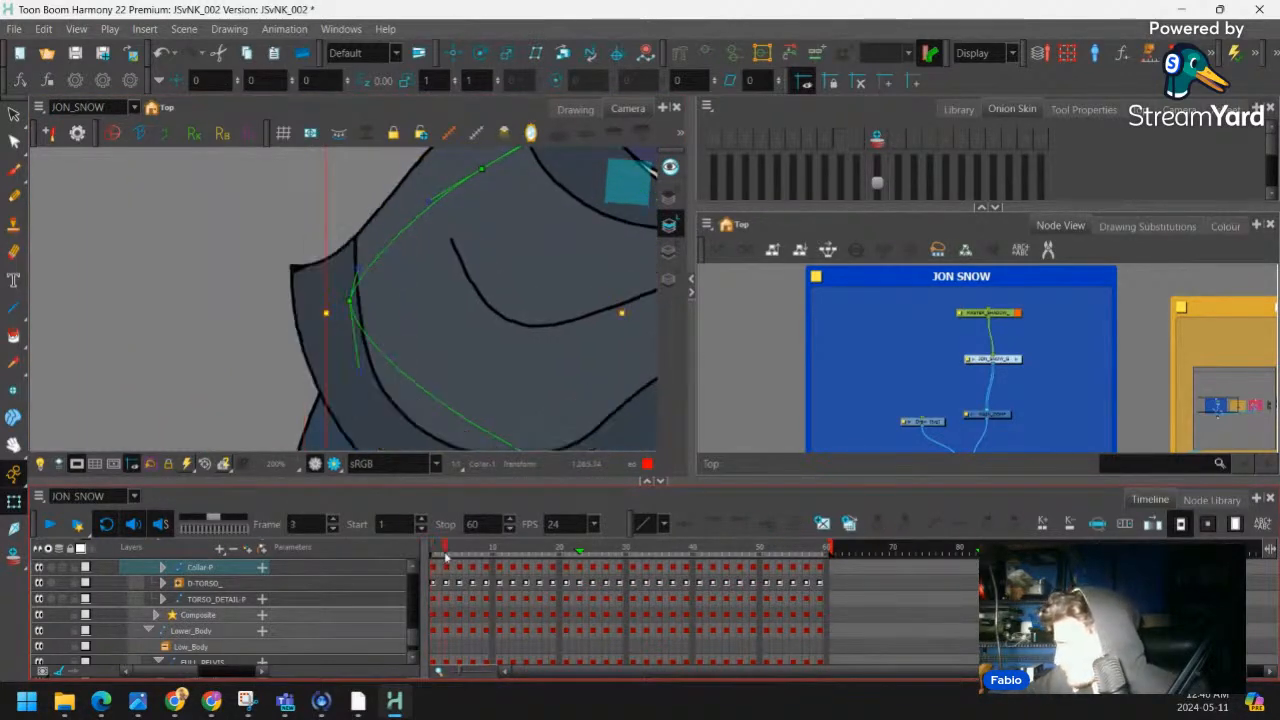
On frame 3, pull the inner collar piece's left deformer point out to the collar tip and bend the adjoining curves with its handles
{"action": "left_click_drag", "start_coordinate": [362, 275], "coordinate": [316, 304]}
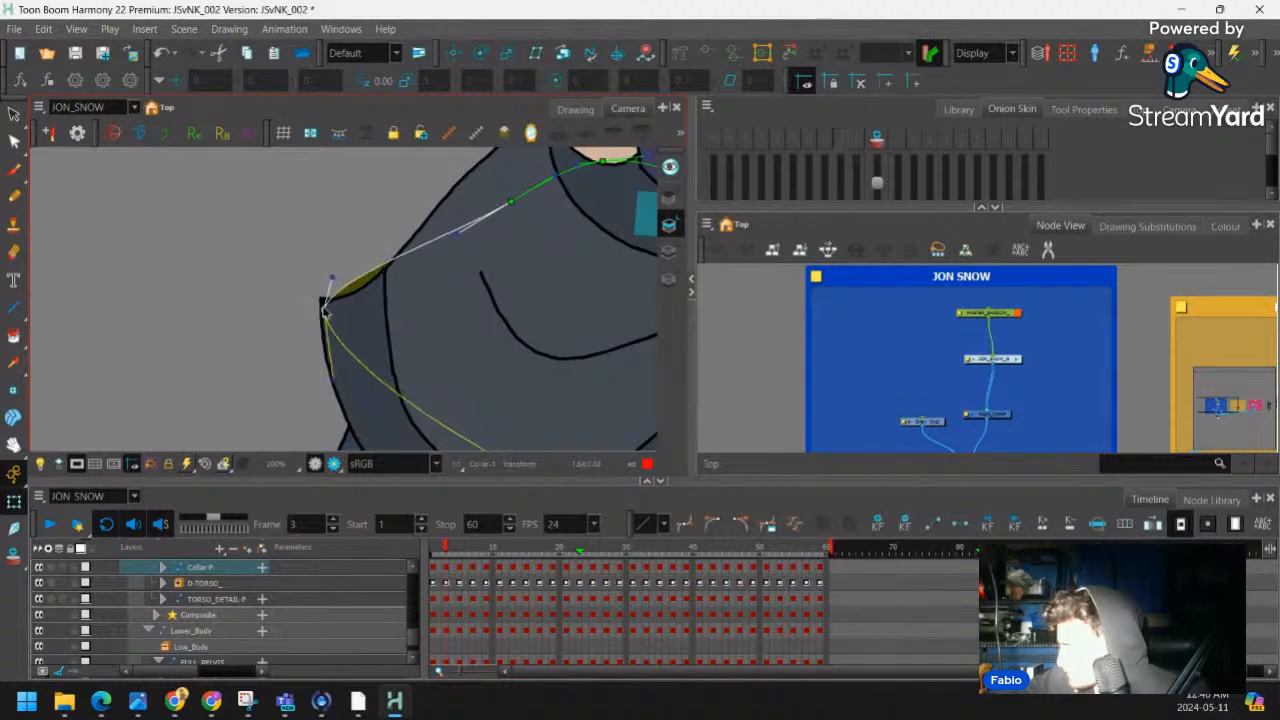
{"action": "left_click_drag", "start_coordinate": [326, 374], "coordinate": [262, 488]}
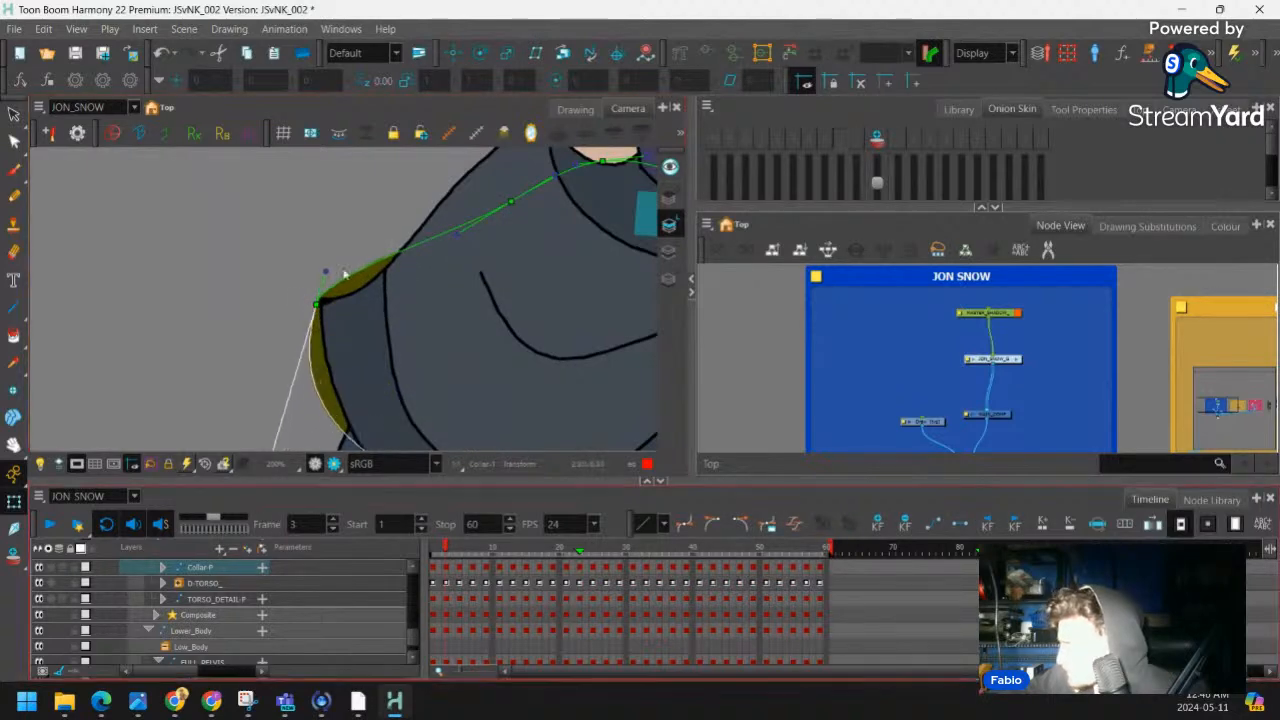
{"action": "left_click_drag", "start_coordinate": [326, 271], "coordinate": [351, 287]}
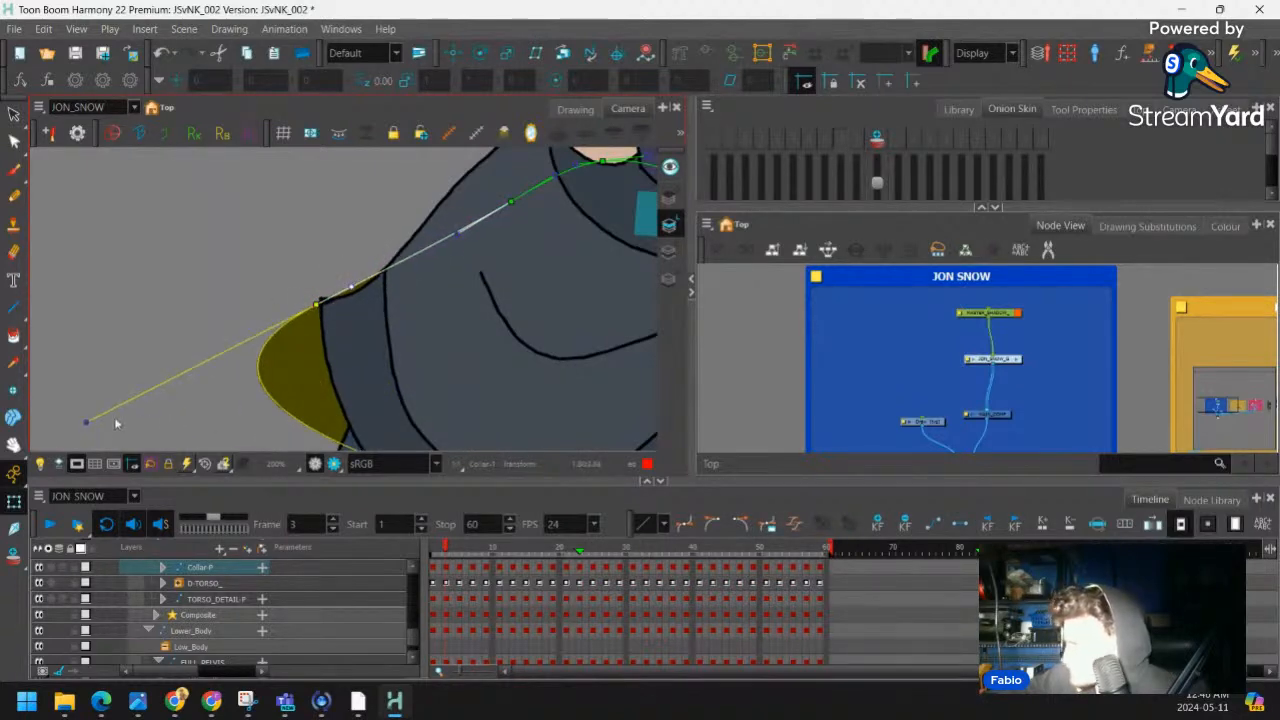
{"action": "left_click_drag", "start_coordinate": [86, 422], "coordinate": [219, 381]}
{"action": "left_click_drag", "start_coordinate": [316, 304], "coordinate": [357, 197]}
{"action": "key", "text": "1"}
{"action": "left_click_drag", "start_coordinate": [530, 423], "coordinate": [410, 456]}
{"action": "left_click_drag", "start_coordinate": [229, 302], "coordinate": [243, 291]}
{"action": "left_click", "coordinate": [264, 358]}
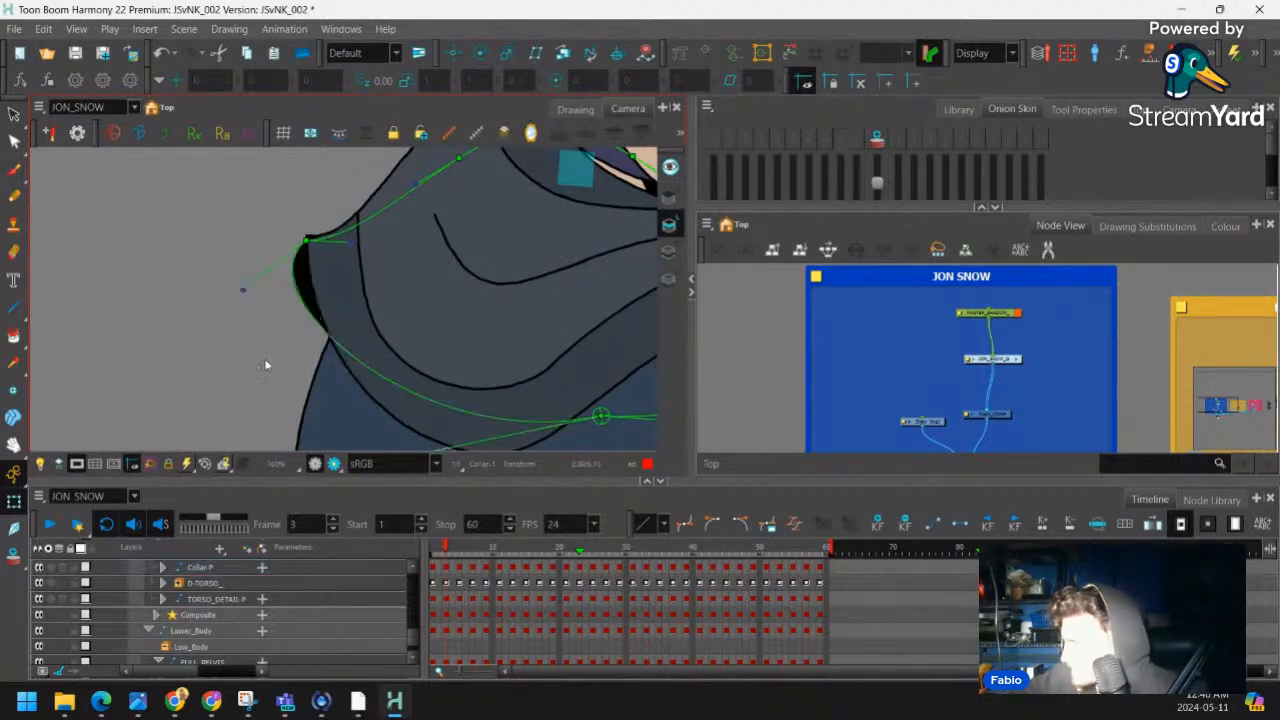
{"action": "key", "text": "1"}
{"action": "key", "text": "shift+c"}
Show the main collar's deformer and align its left end point with the outer corner of the collar tip
{"action": "key", "text": "1"}
{"action": "key", "text": "1"}
{"action": "key", "text": "1"}
{"action": "key", "text": "2"}
{"action": "key", "text": "2"}
{"action": "key", "text": "2"}
{"action": "key", "text": "2"}
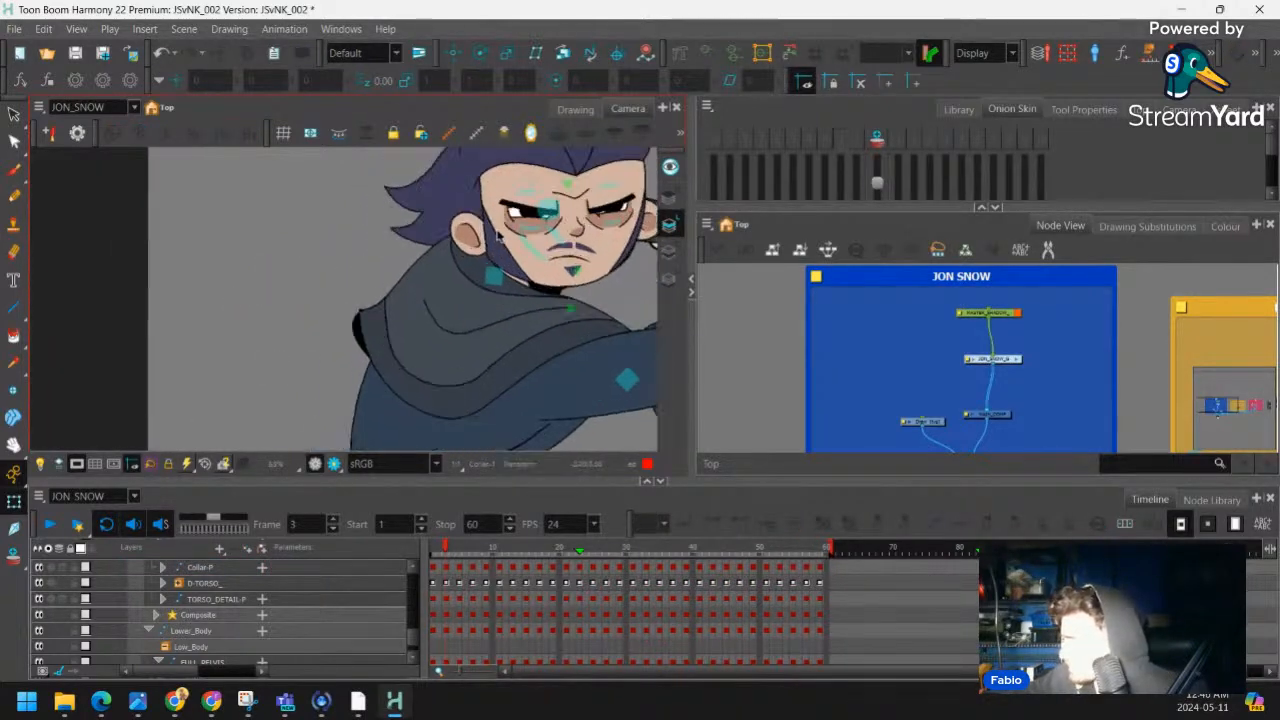
{"action": "left_click", "coordinate": [378, 311]}
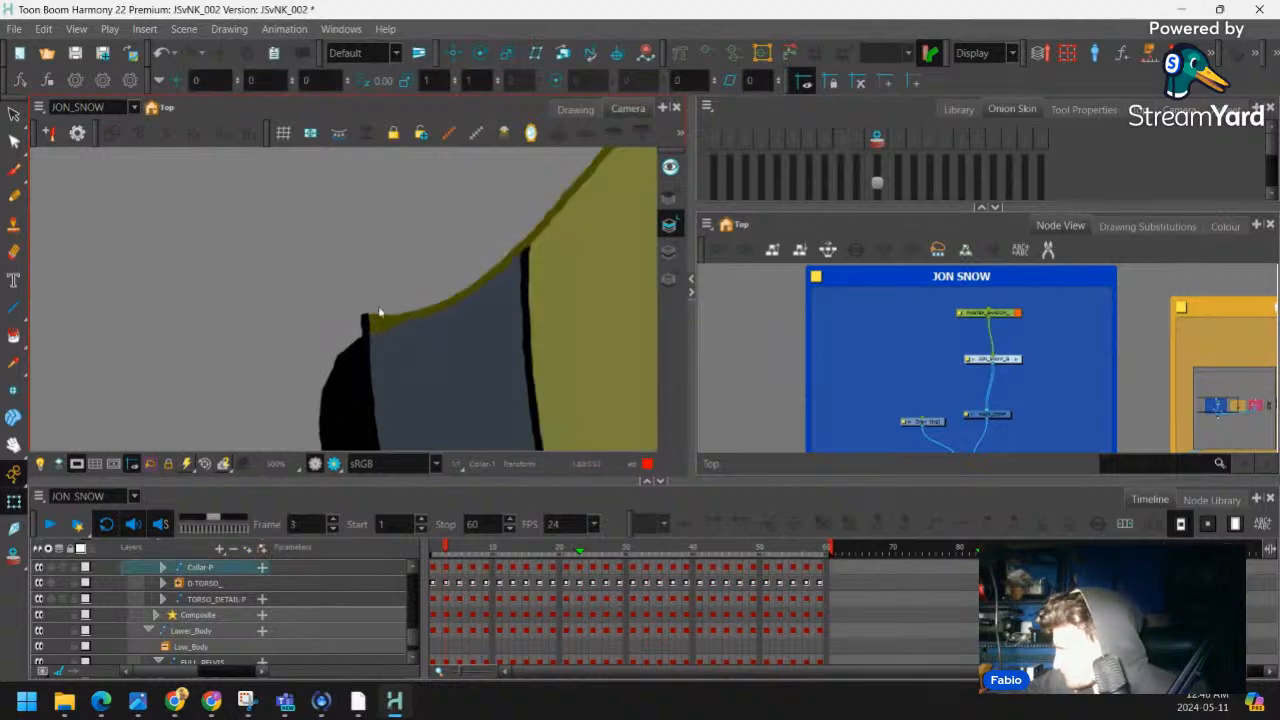
{"action": "key", "text": "shift+F11"}
{"action": "left_click_drag", "start_coordinate": [375, 330], "coordinate": [363, 320]}
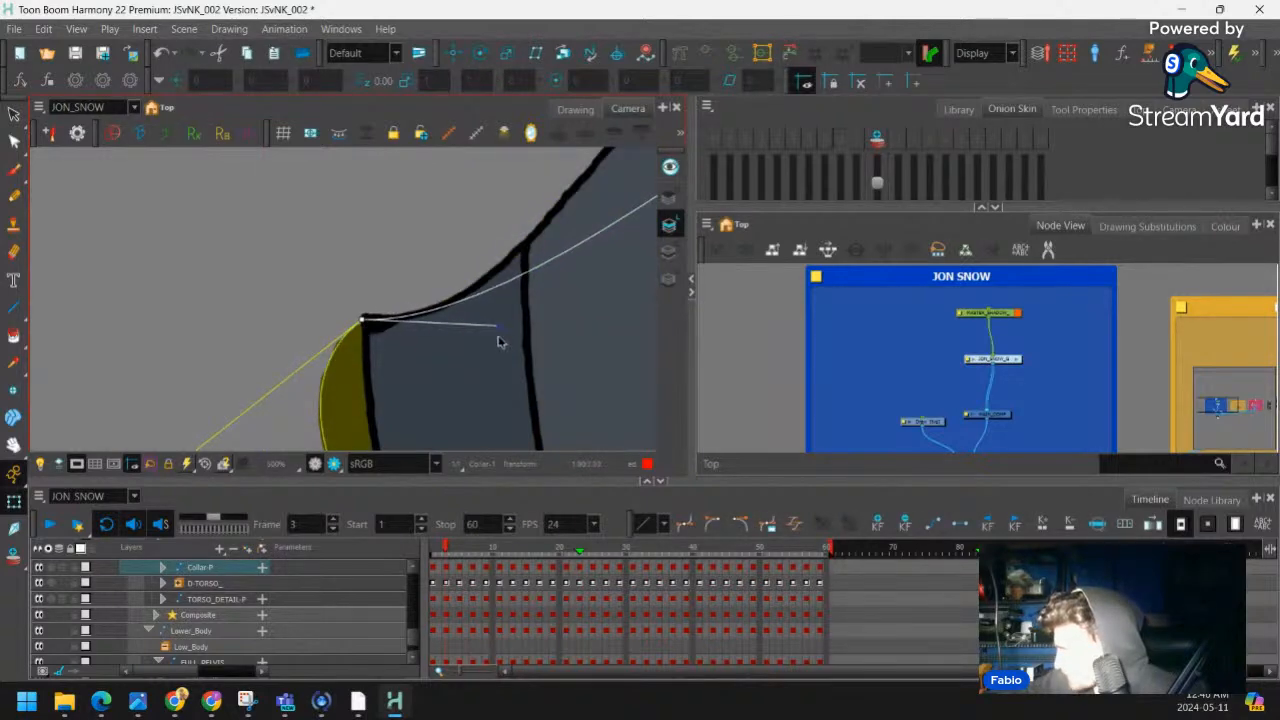
{"action": "left_click", "coordinate": [475, 226]}
{"action": "key", "text": "1"}
{"action": "key", "text": "1"}
{"action": "key", "text": "1"}
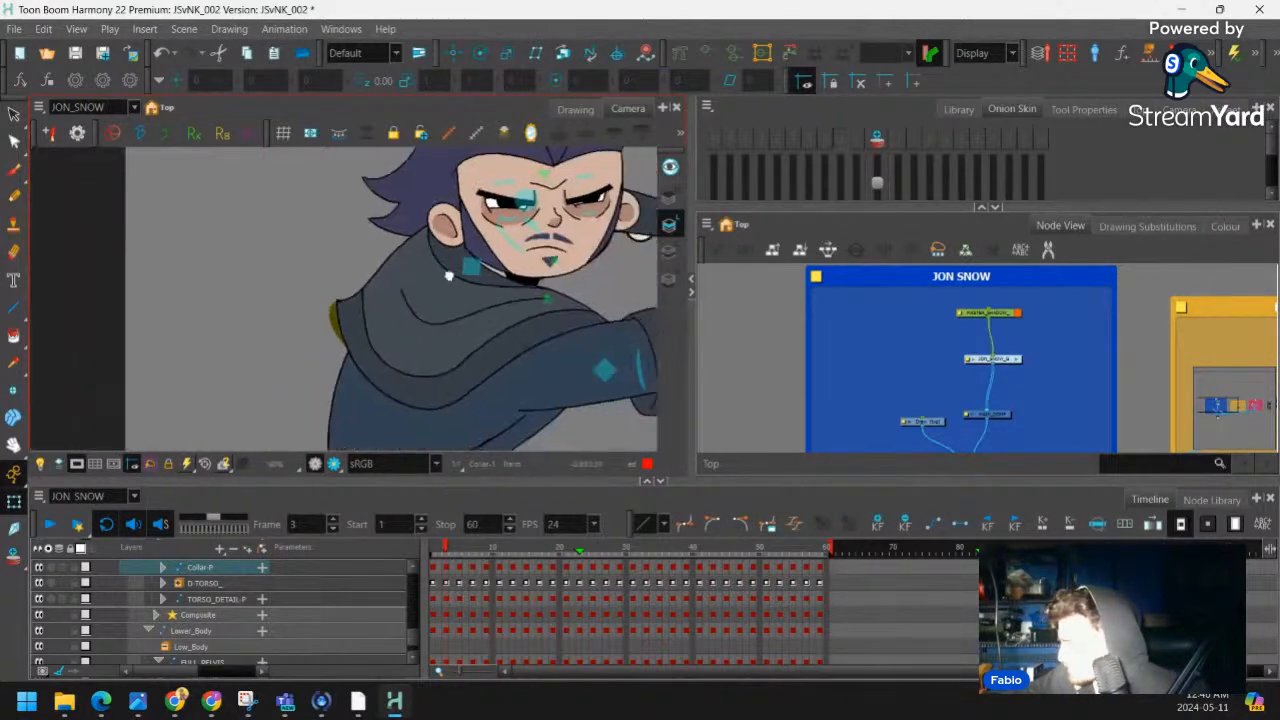
Reshape the left side of the collar hem's deformer on frame 3, shifting its points outward and refining their handles along the fold
{"action": "key", "text": "2"}
{"action": "key", "text": "2"}
{"action": "key", "text": "2"}
{"action": "left_click", "coordinate": [300, 245]}
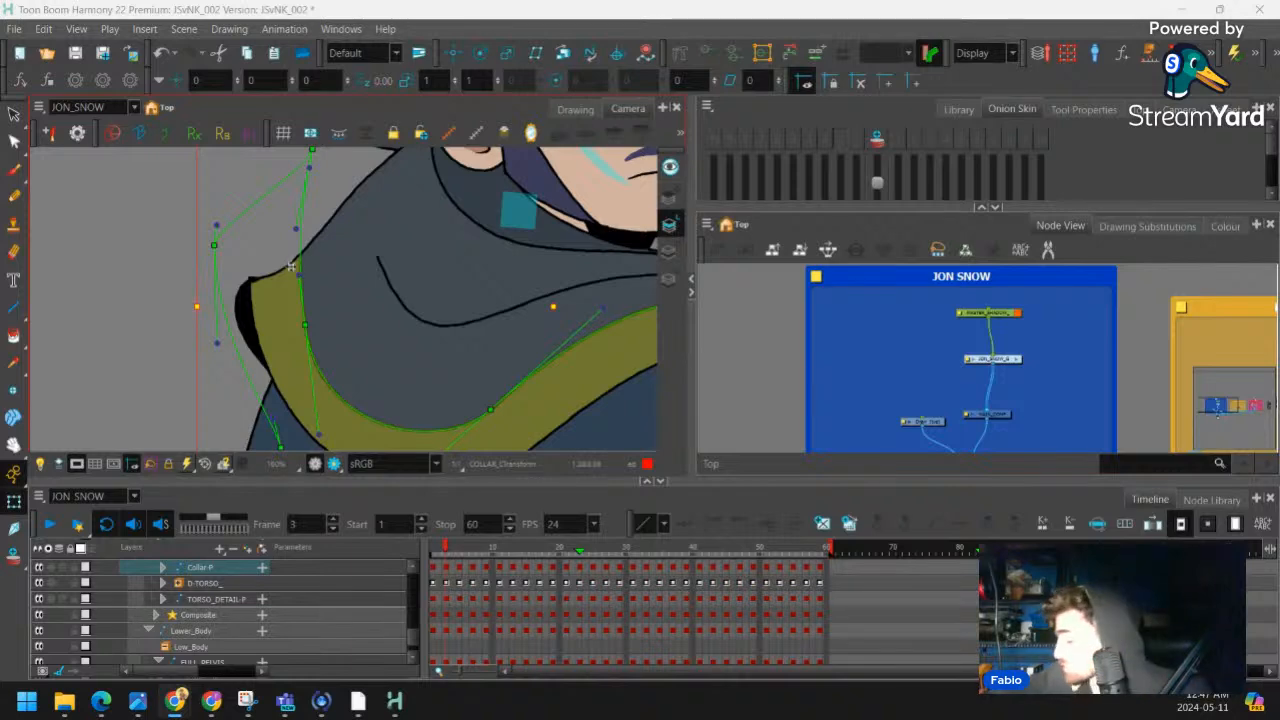
{"action": "left_click", "coordinate": [308, 180]}
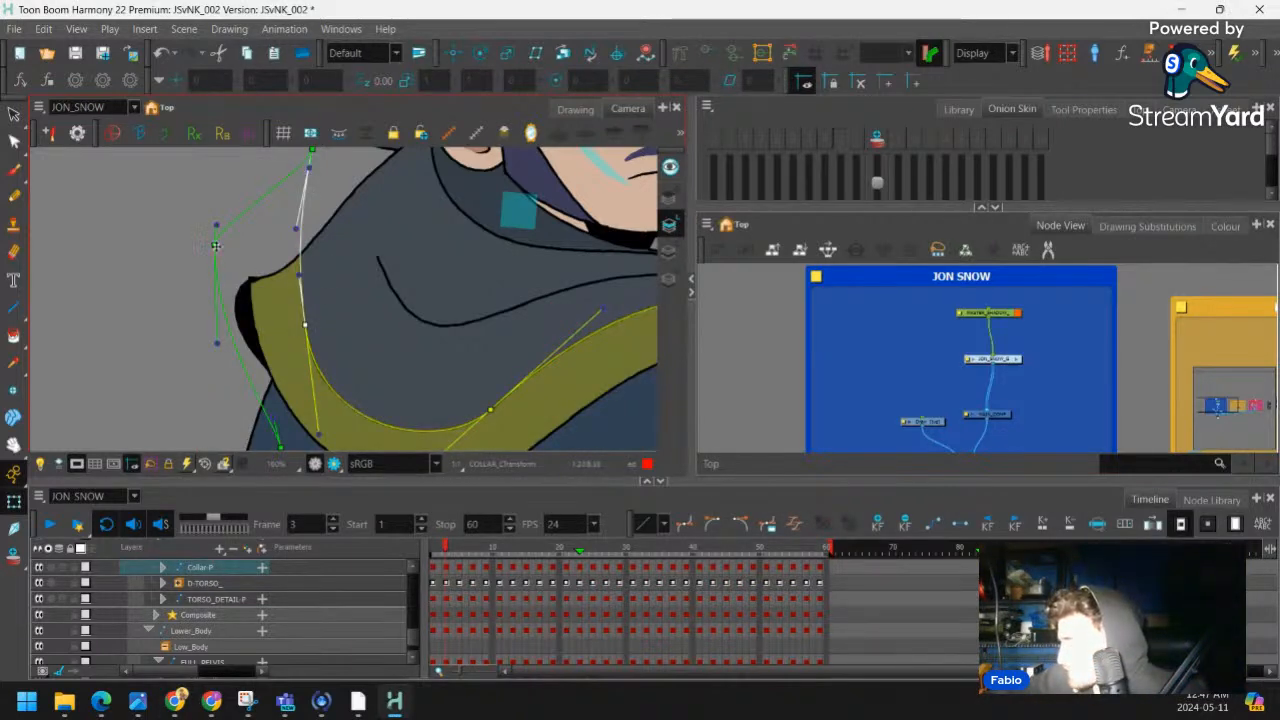
{"action": "left_click_drag", "start_coordinate": [216, 246], "coordinate": [197, 252]}
{"action": "left_click_drag", "start_coordinate": [300, 232], "coordinate": [289, 269]}
{"action": "left_click_drag", "start_coordinate": [301, 188], "coordinate": [256, 210]}
{"action": "left_click_drag", "start_coordinate": [294, 362], "coordinate": [279, 367]}
{"action": "left_click_drag", "start_coordinate": [246, 288], "coordinate": [266, 282]}
{"action": "mouse_move", "coordinate": [255, 225]}
{"action": "left_mouse_down"}
{"action": "mouse_move", "coordinate": [231, 213]}
{"action": "mouse_move", "coordinate": [245, 232]}
{"action": "left_mouse_up"}
{"action": "left_click_drag", "start_coordinate": [273, 320], "coordinate": [251, 349]}
{"action": "left_click_drag", "start_coordinate": [246, 293], "coordinate": [239, 284]}
{"action": "left_click_drag", "start_coordinate": [217, 186], "coordinate": [236, 174]}
{"action": "left_click_drag", "start_coordinate": [236, 250], "coordinate": [228, 249]}
{"action": "left_click_drag", "start_coordinate": [243, 337], "coordinate": [256, 339]}
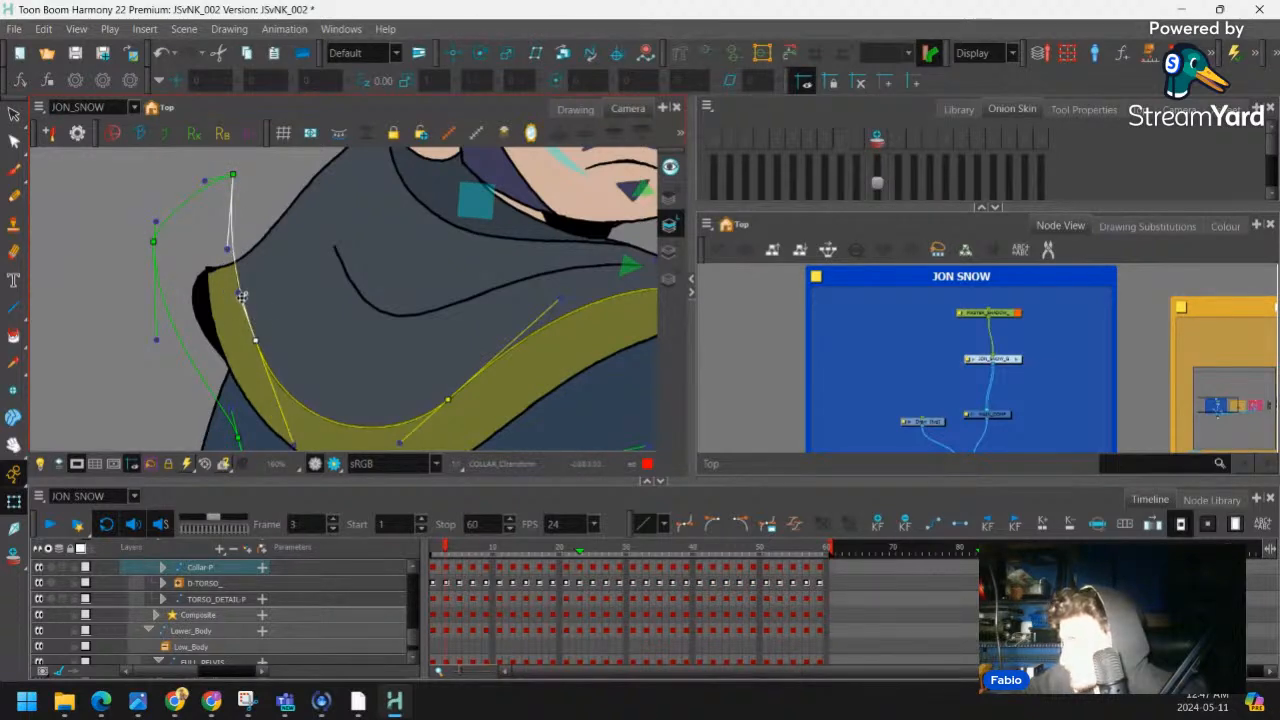
{"action": "left_click_drag", "start_coordinate": [241, 295], "coordinate": [233, 269]}
{"action": "left_click_drag", "start_coordinate": [256, 338], "coordinate": [251, 343]}
Hide the deformer controls and examine the reshaped collar within the whole pose around frame 3
{"action": "left_click", "coordinate": [254, 209]}
{"action": "key", "text": "1"}
{"action": "key", "text": "1"}
{"action": "key", "text": "1"}
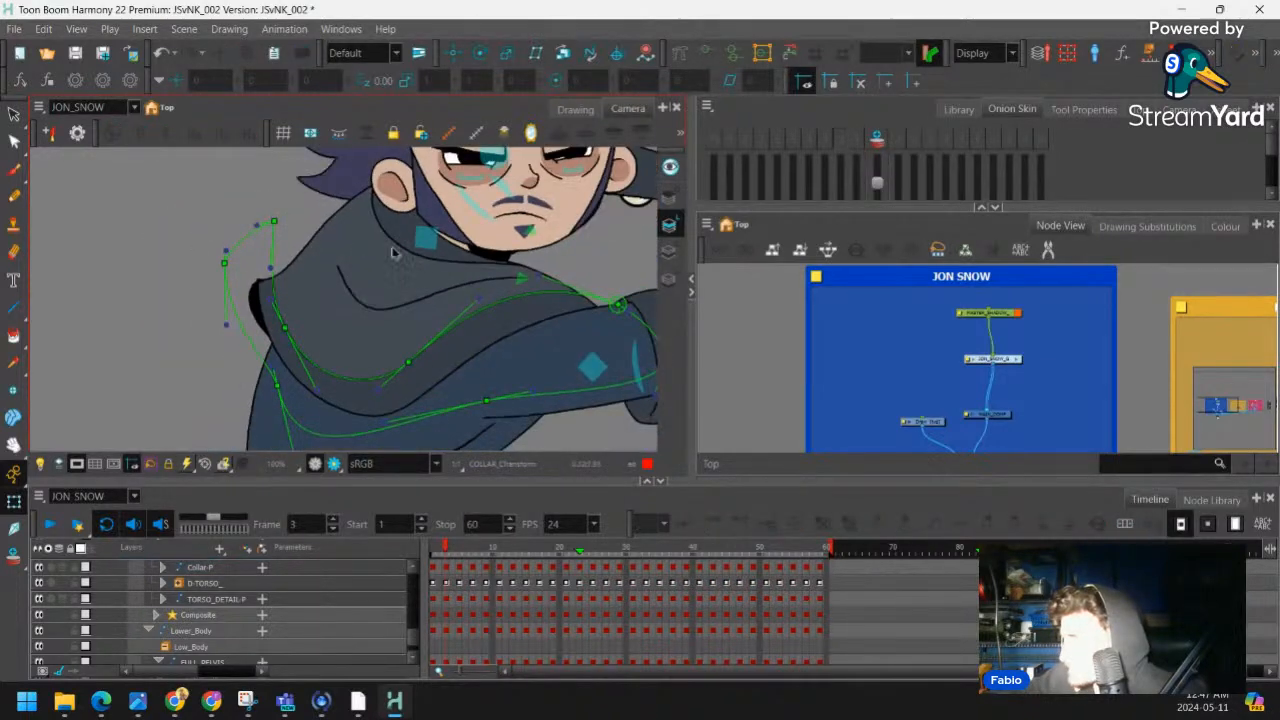
{"action": "left_click_drag", "start_coordinate": [451, 205], "coordinate": [380, 191]}
{"action": "key", "text": "shift+c"}
{"action": "left_click_drag", "start_coordinate": [456, 239], "coordinate": [428, 221]}
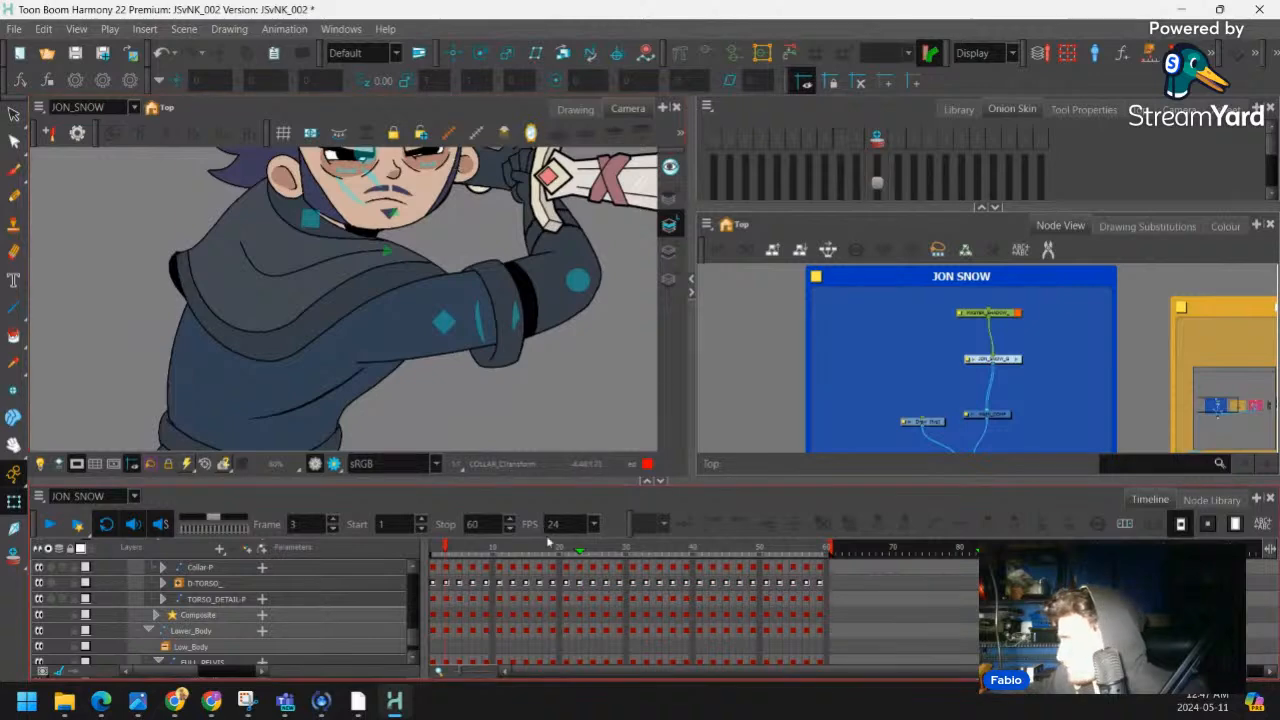
{"action": "left_click_drag", "start_coordinate": [442, 552], "coordinate": [448, 554]}
{"action": "left_click_drag", "start_coordinate": [459, 239], "coordinate": [386, 255]}
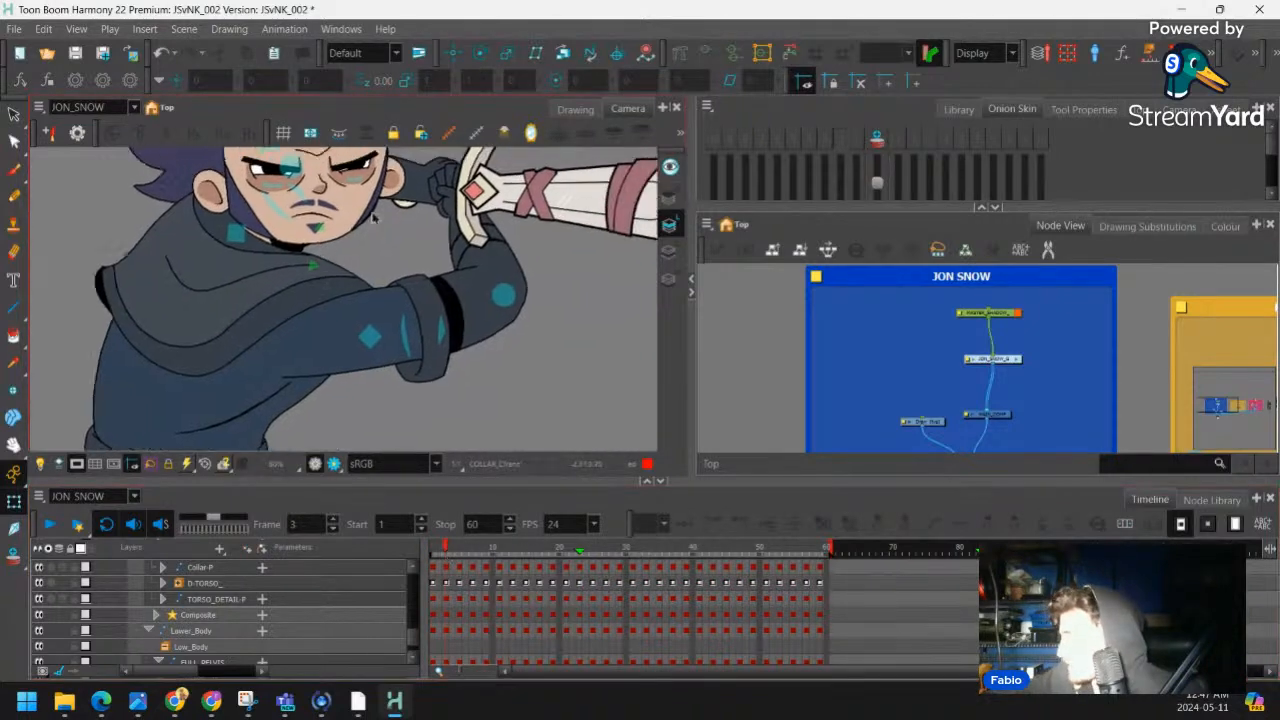
Show the main collar's deformer and raise its right end point above the sleeve on frame 3
{"action": "key", "text": "2"}
{"action": "key", "text": "2"}
{"action": "key", "text": "2"}
{"action": "left_click", "coordinate": [418, 200]}
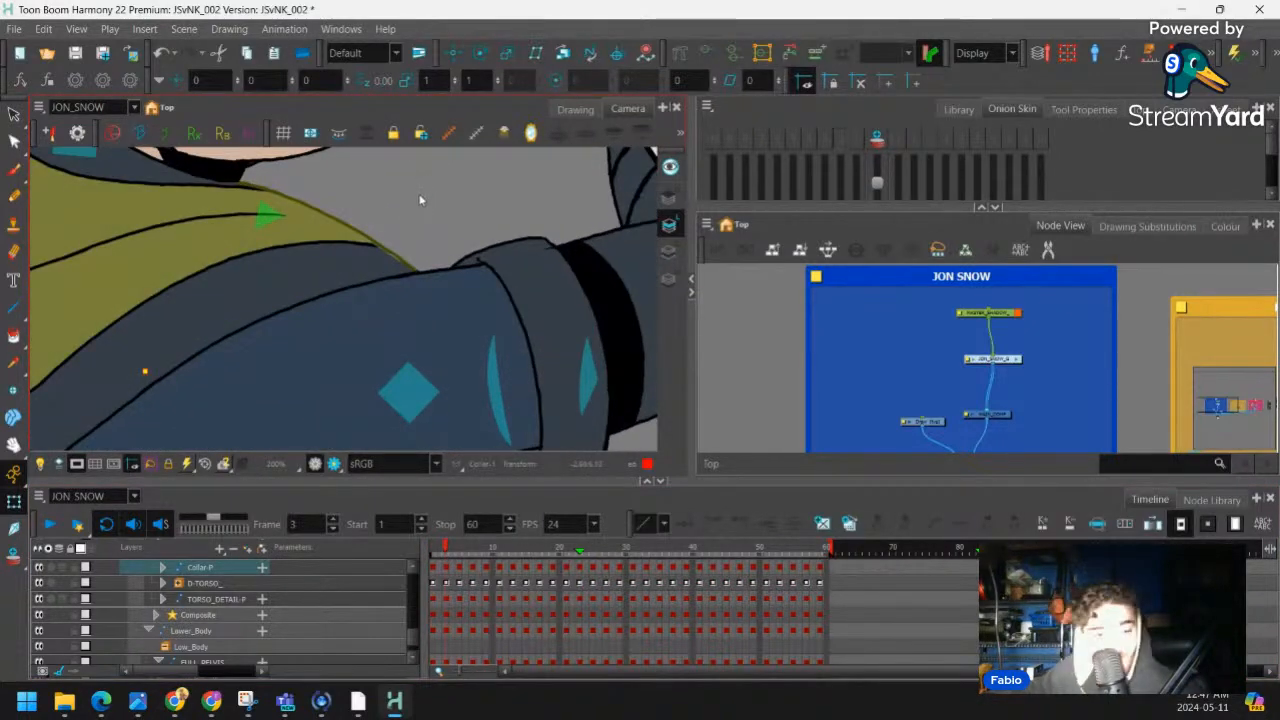
{"action": "key", "text": "shift+F11"}
{"action": "left_click_drag", "start_coordinate": [517, 361], "coordinate": [457, 211]}
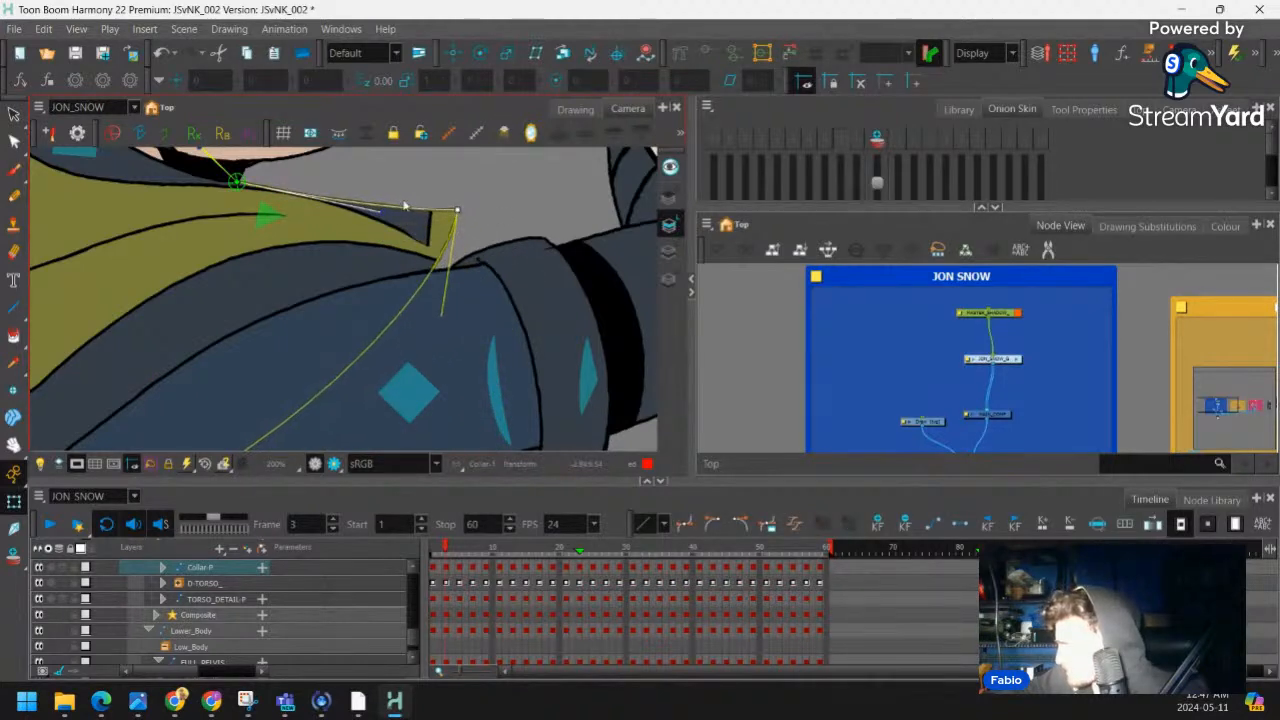
Raise the inner collar piece's right deformer point to the neckline, adjust its handle, and hide the controls
{"action": "left_click", "coordinate": [428, 236]}
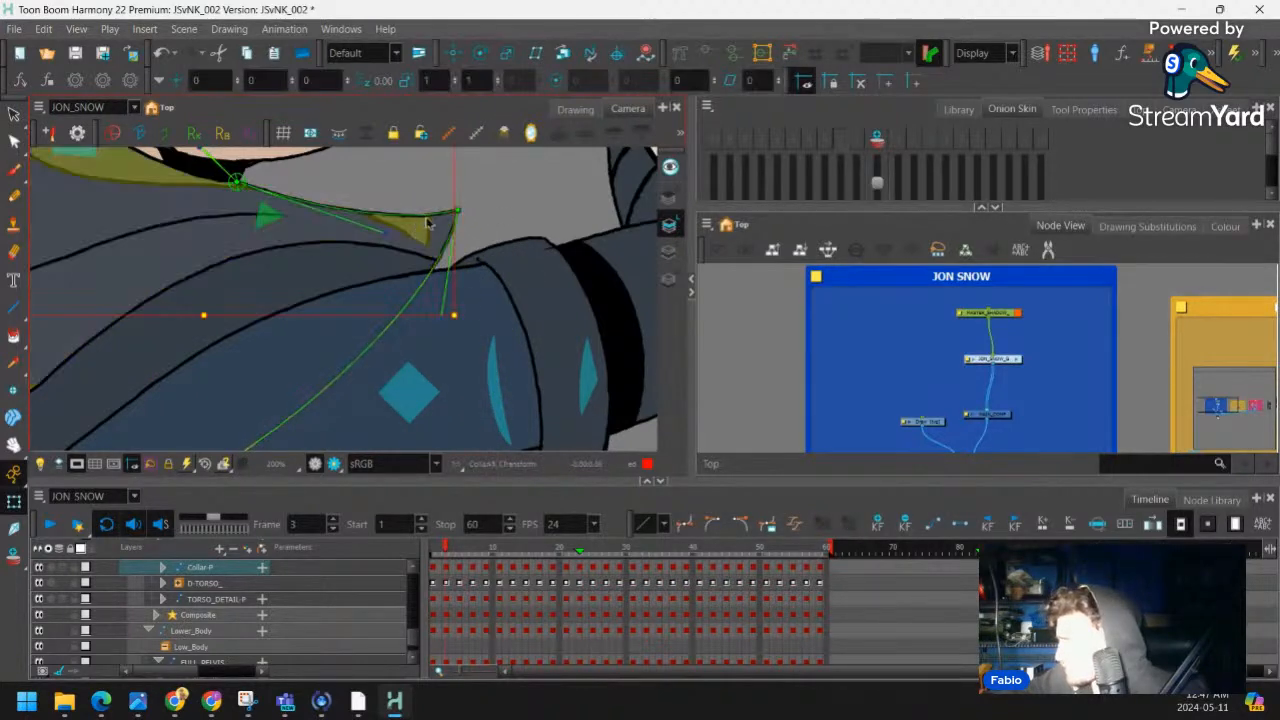
{"action": "scroll", "coordinate": [420, 258], "scroll_direction": "down", "scroll_amount": 3}
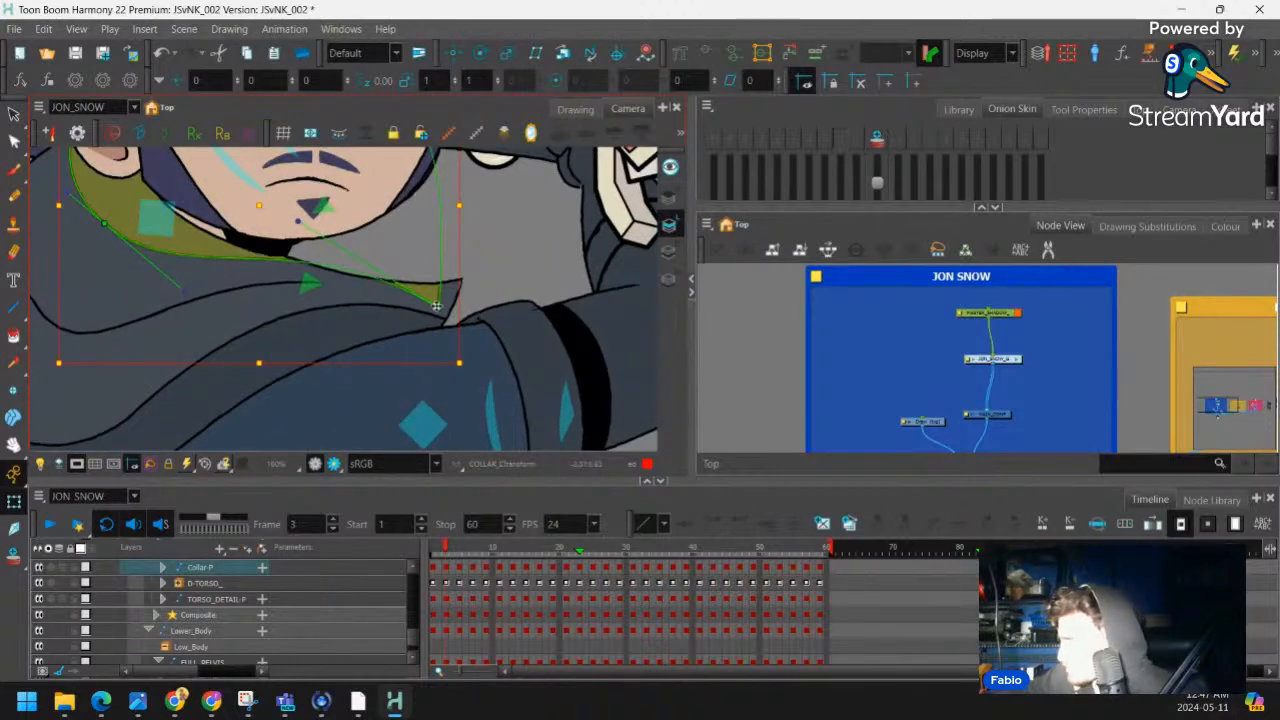
{"action": "left_click_drag", "start_coordinate": [438, 306], "coordinate": [438, 285]}
{"action": "left_click_drag", "start_coordinate": [309, 236], "coordinate": [322, 240]}
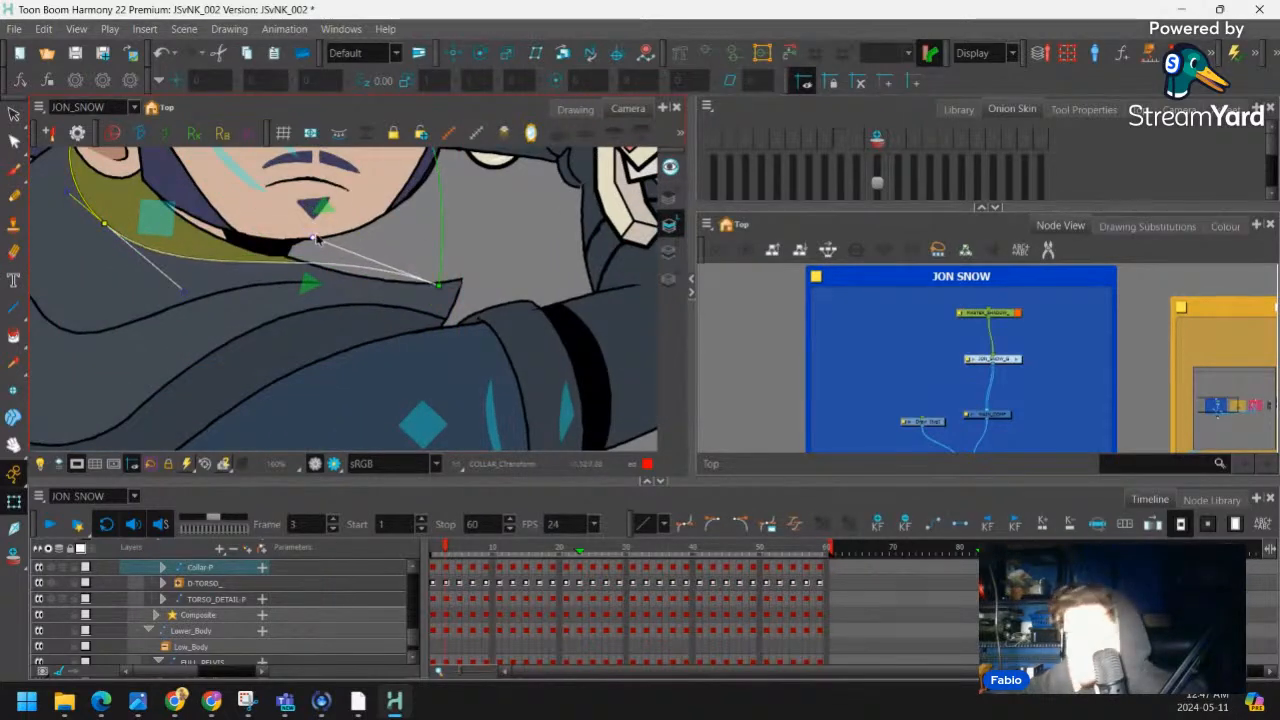
{"action": "key", "text": "shift+c"}
{"action": "scroll", "coordinate": [411, 261], "scroll_direction": "down", "scroll_amount": 3}
{"action": "scroll", "coordinate": [410, 264], "scroll_direction": "up", "scroll_amount": 4}
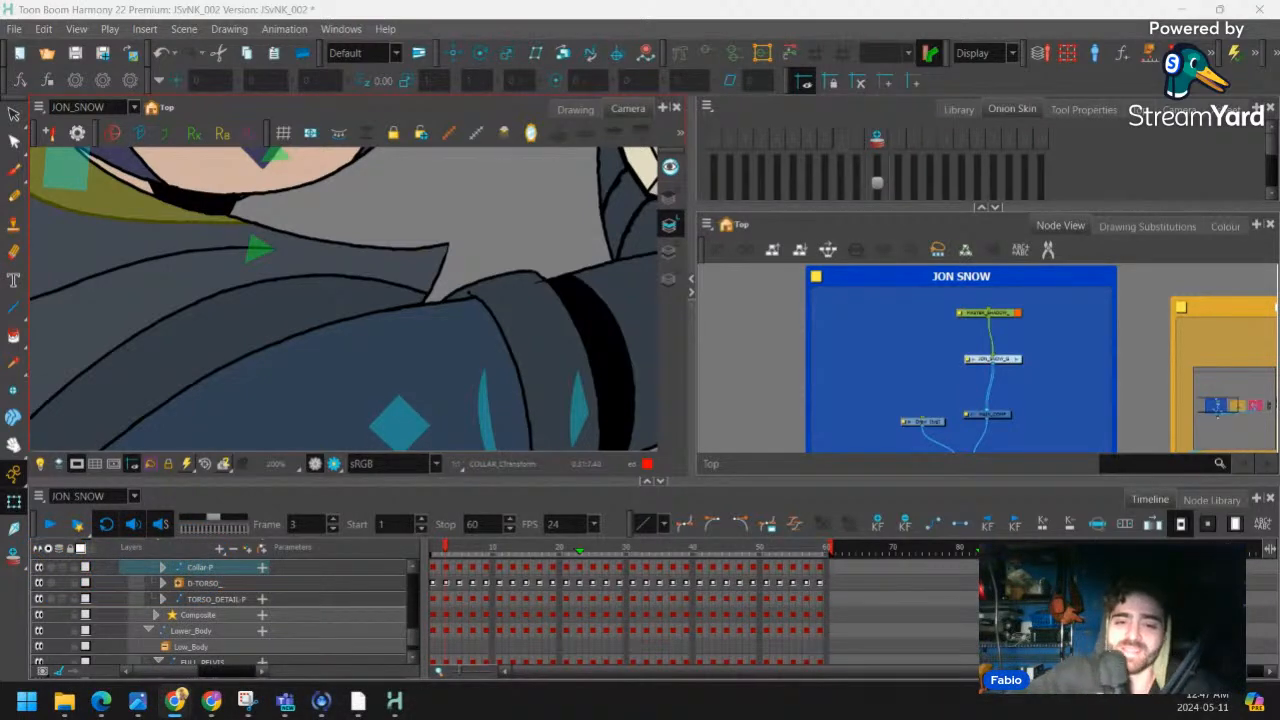
Pull the collar hem deformer's right end point up to the collar's right tip and lower its handle to curve the upper edge
{"action": "left_click", "coordinate": [391, 291]}
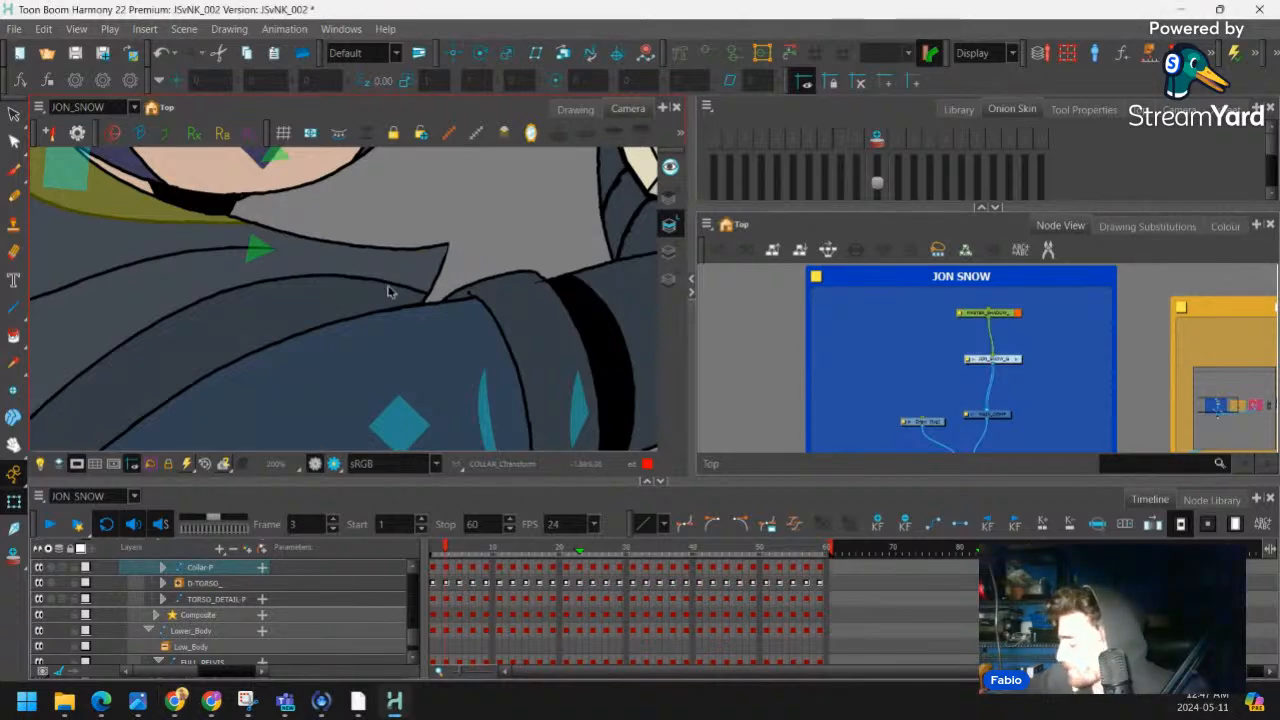
{"action": "left_click_drag", "start_coordinate": [453, 302], "coordinate": [451, 237]}
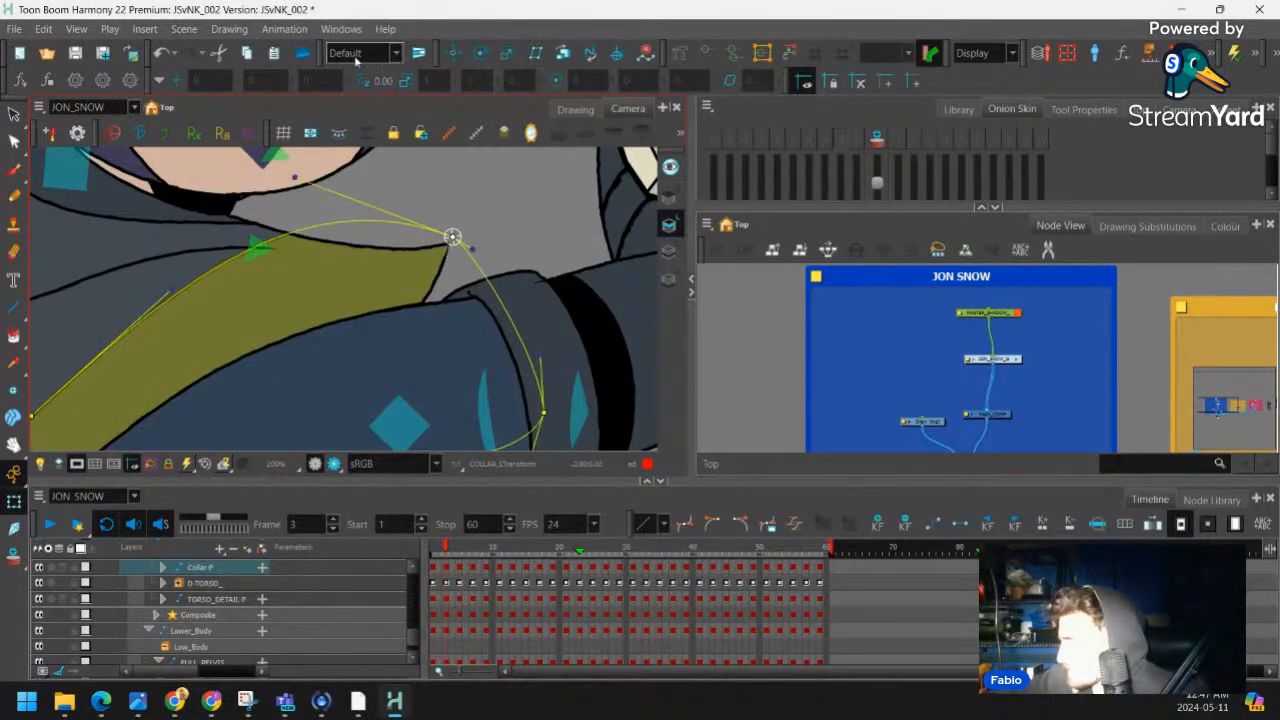
{"action": "left_click_drag", "start_coordinate": [304, 228], "coordinate": [364, 293]}
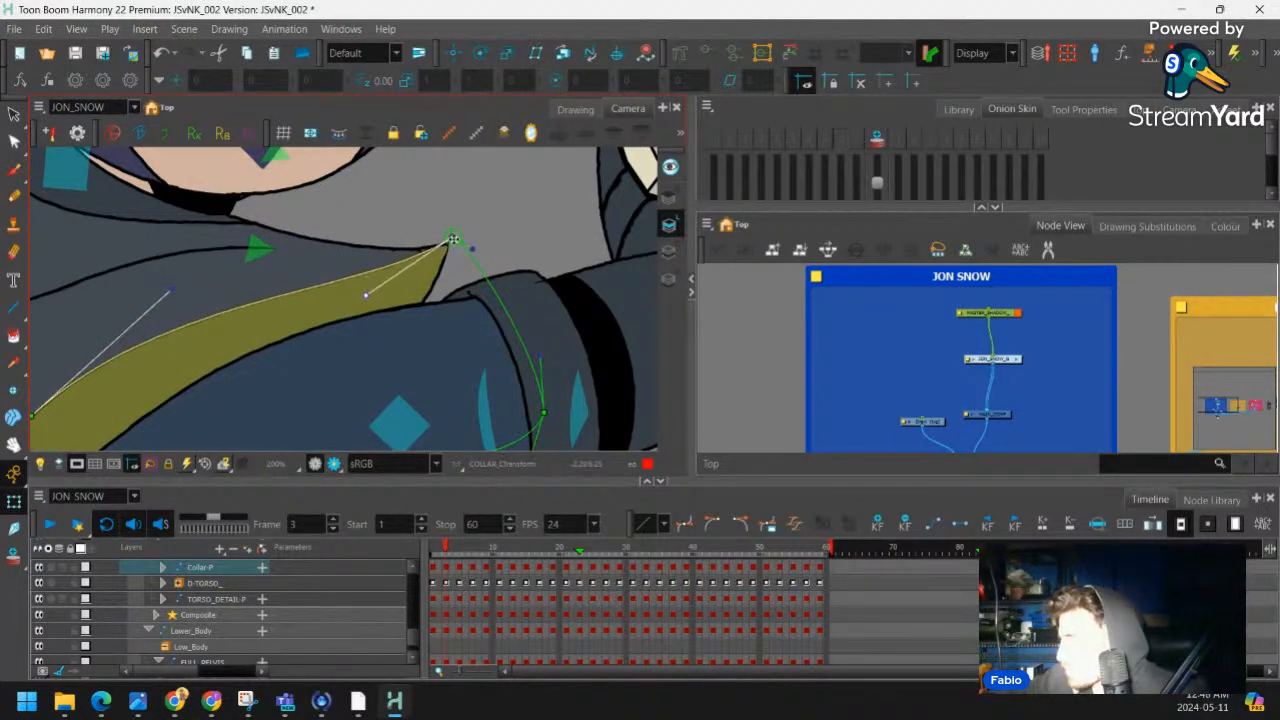
{"action": "left_click_drag", "start_coordinate": [451, 238], "coordinate": [385, 216]}
{"action": "left_click_drag", "start_coordinate": [354, 284], "coordinate": [357, 298]}
{"action": "key", "text": "1"}
{"action": "key", "text": "1"}
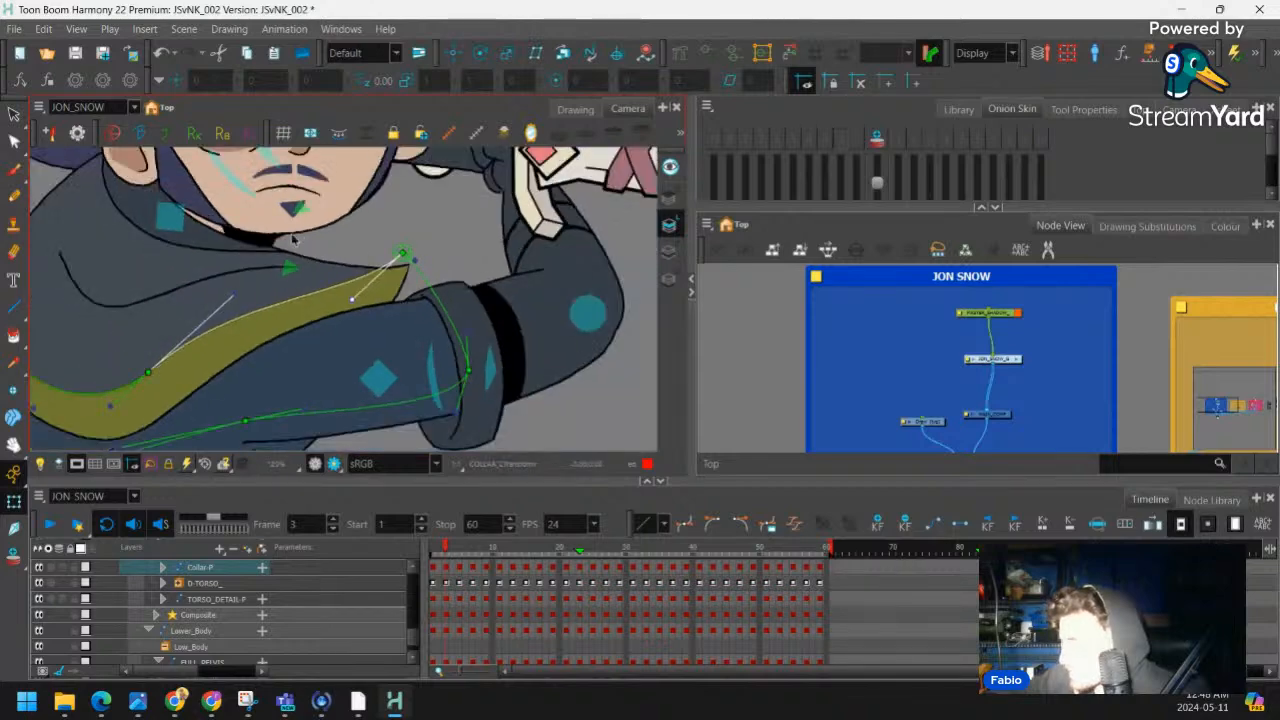
Smooth the hem's upper edge by shifting the lower middle deformer point and adjusting the two handles between it and the right tip
{"action": "left_click_drag", "start_coordinate": [180, 255], "coordinate": [266, 217]}
{"action": "key", "text": "2"}
{"action": "left_click_drag", "start_coordinate": [204, 345], "coordinate": [217, 353]}
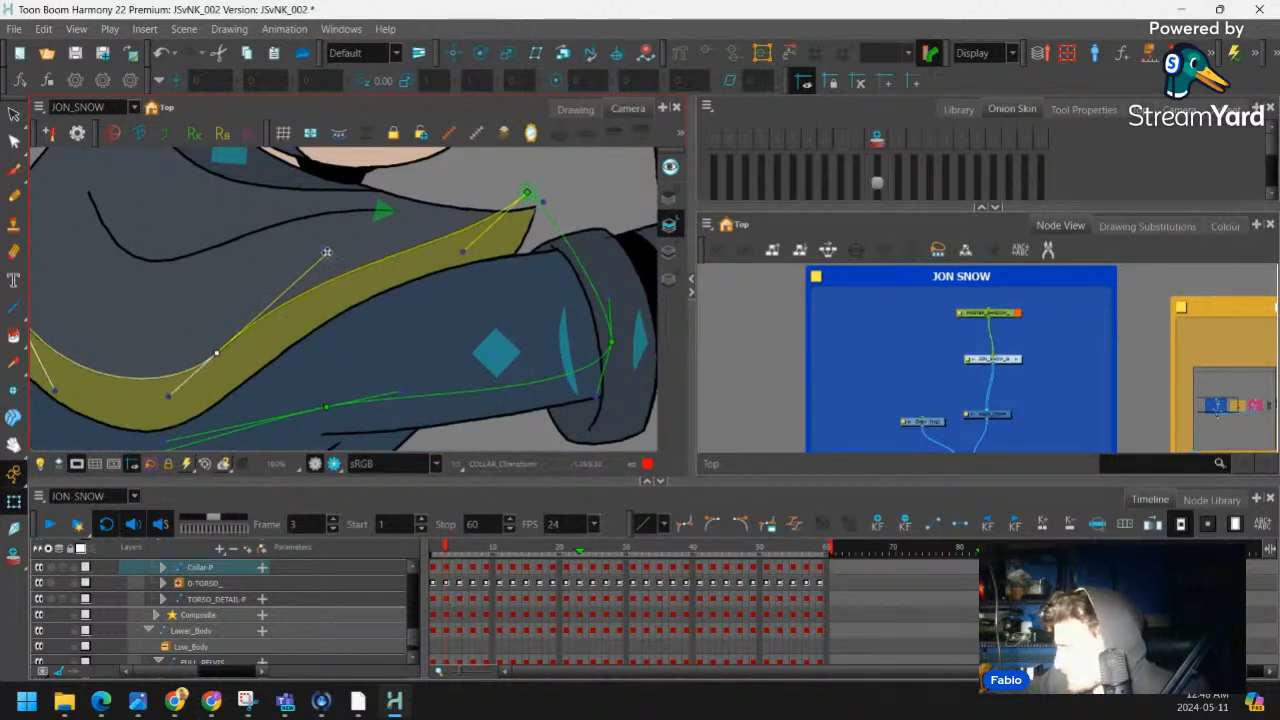
{"action": "left_click_drag", "start_coordinate": [328, 251], "coordinate": [351, 237]}
{"action": "left_click_drag", "start_coordinate": [464, 251], "coordinate": [451, 238]}
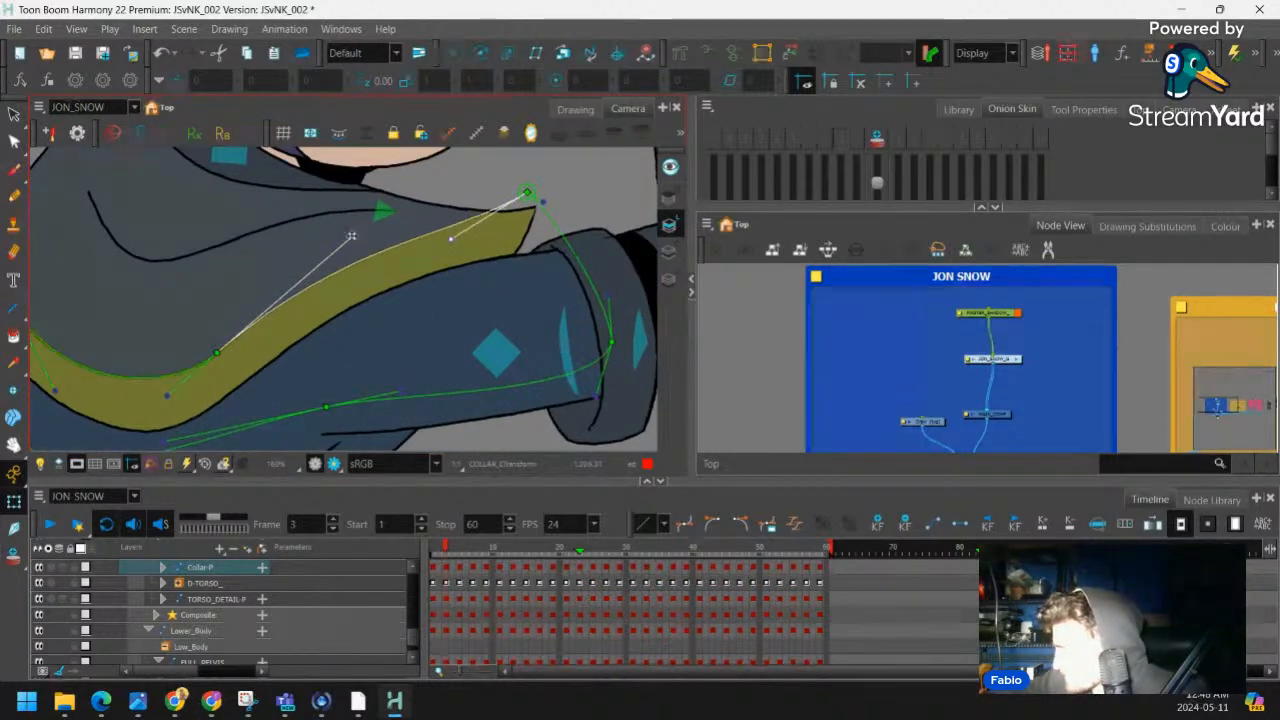
Refine the hem's upper edge by lowering the handle toward the tip and nudging the lower middle deformer point left, then hide the controls
{"action": "left_click_drag", "start_coordinate": [351, 237], "coordinate": [360, 249]}
{"action": "left_click_drag", "start_coordinate": [154, 217], "coordinate": [240, 205]}
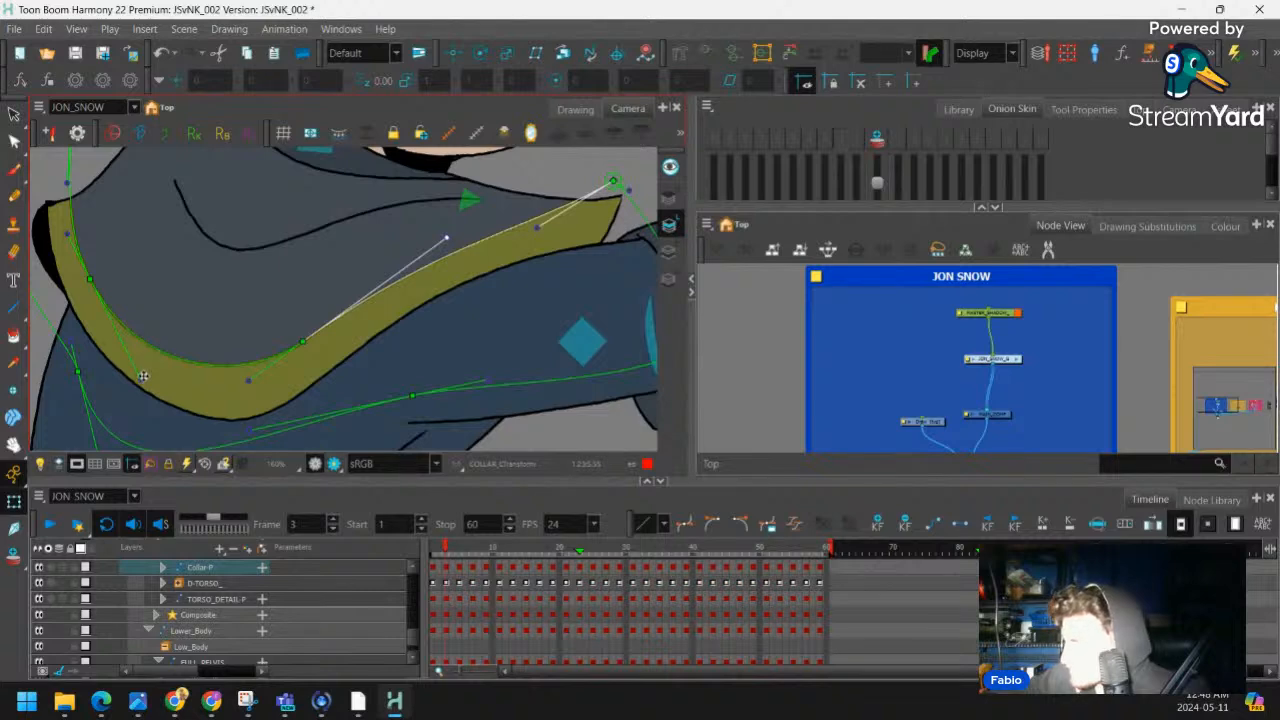
{"action": "left_click", "coordinate": [141, 377]}
{"action": "left_click_drag", "start_coordinate": [302, 340], "coordinate": [293, 338]}
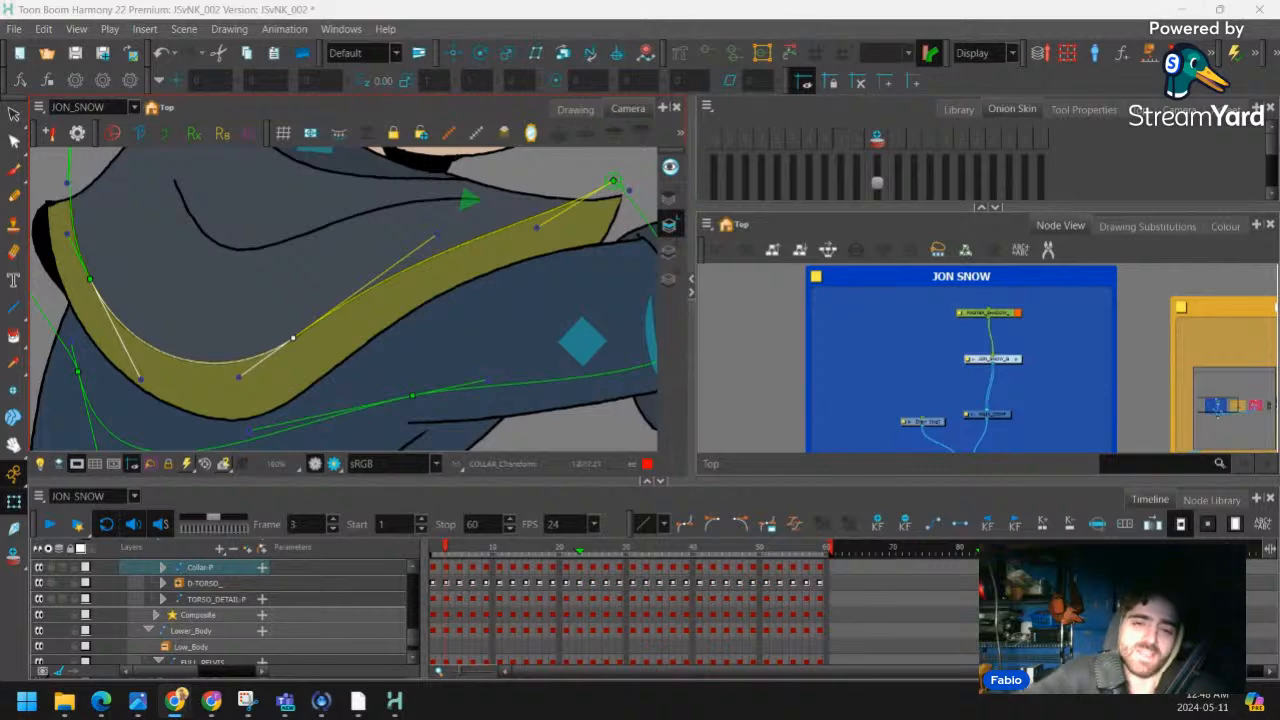
{"action": "left_click", "coordinate": [600, 172]}
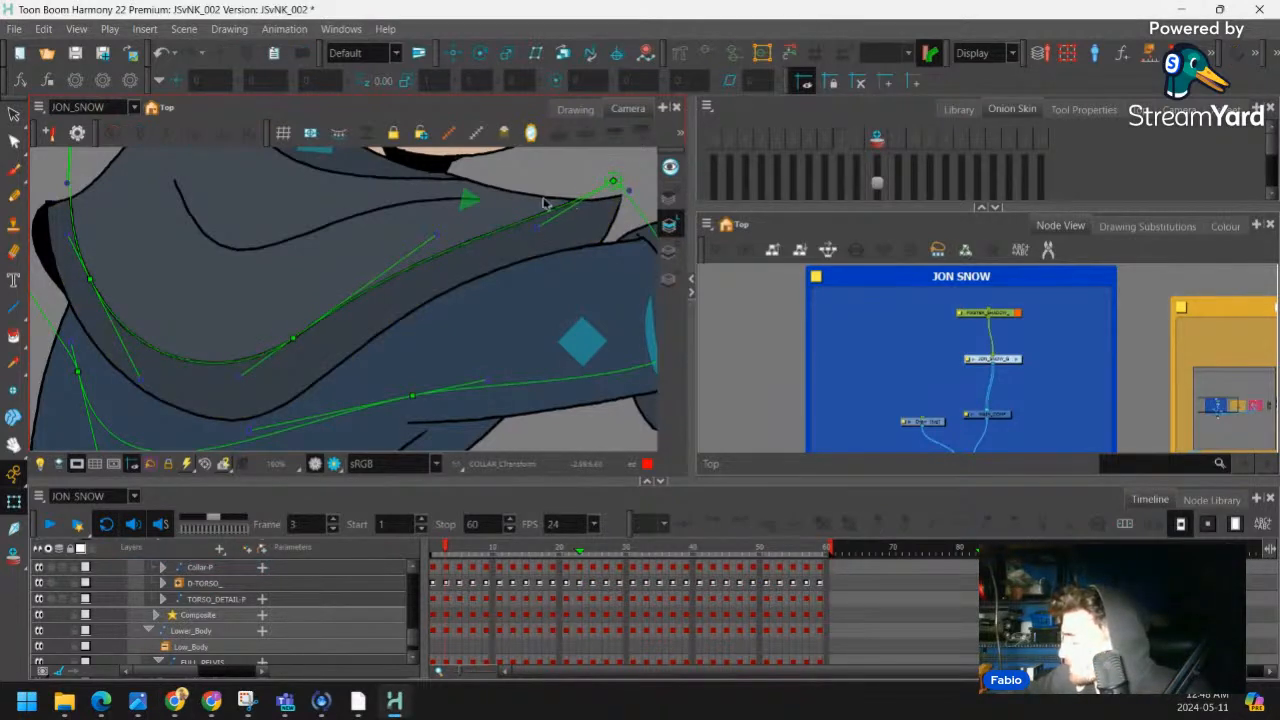
{"action": "left_click", "coordinate": [590, 186]}
{"action": "scroll", "coordinate": [590, 186], "scroll_direction": "up", "scroll_amount": 2}
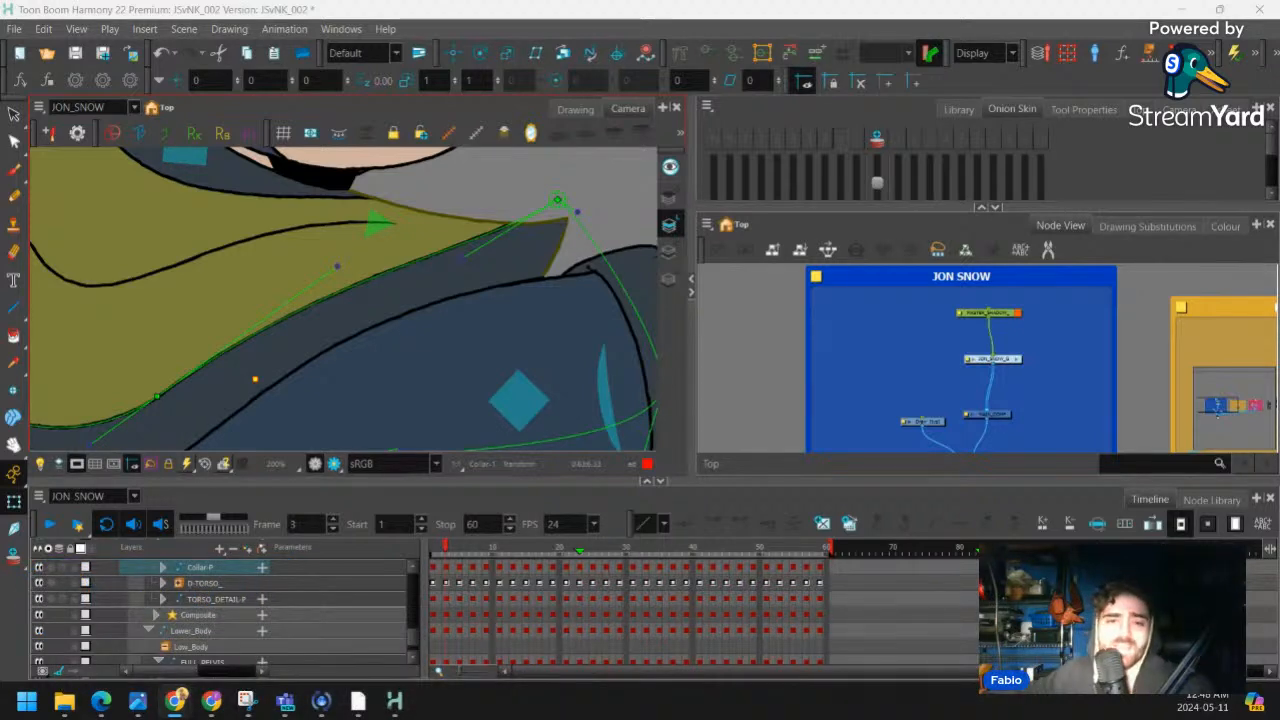
{"action": "left_click", "coordinate": [523, 183]}
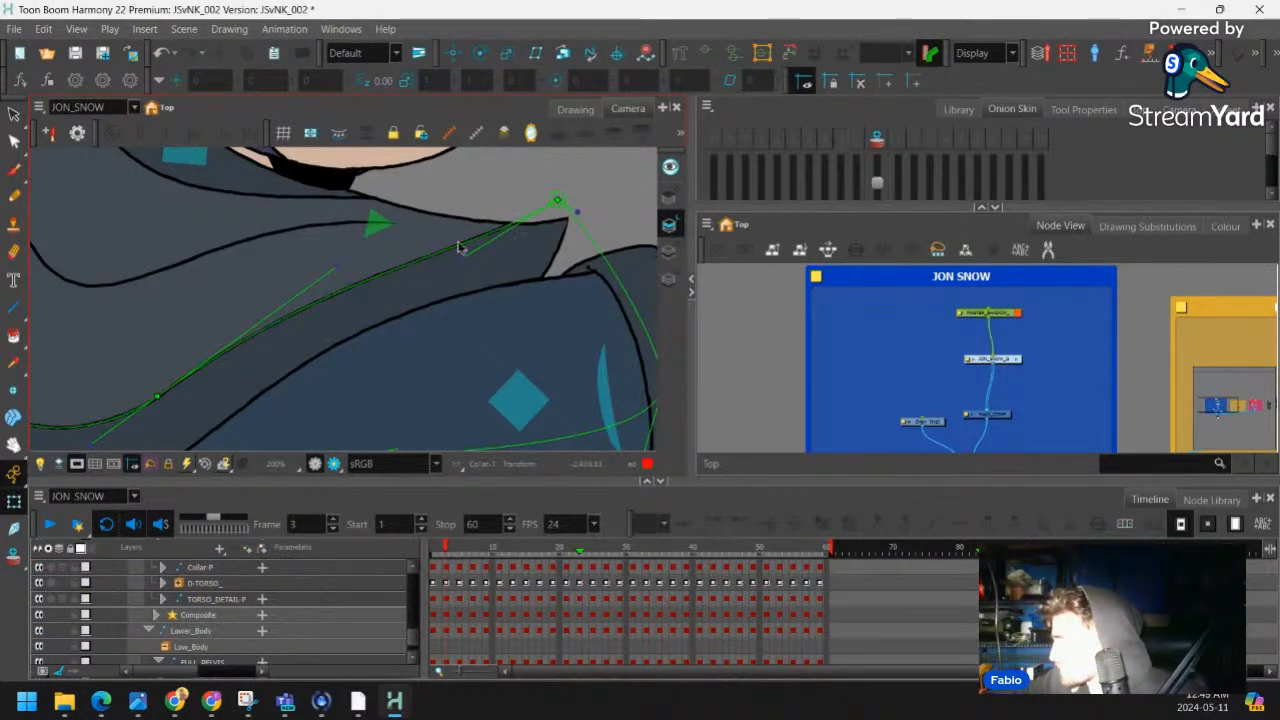
{"action": "key", "text": "shift+c"}
Show the collar fold line's deformer, shift its right end point slightly up and left, and lower that point's handle
{"action": "key", "text": "1"}
{"action": "key", "text": "1"}
{"action": "key", "text": "1"}
{"action": "key", "text": "1"}
{"action": "left_click_drag", "start_coordinate": [271, 284], "coordinate": [302, 312]}
{"action": "key", "text": "2"}
{"action": "key", "text": "2"}
{"action": "key", "text": "2"}
{"action": "key", "text": "2"}
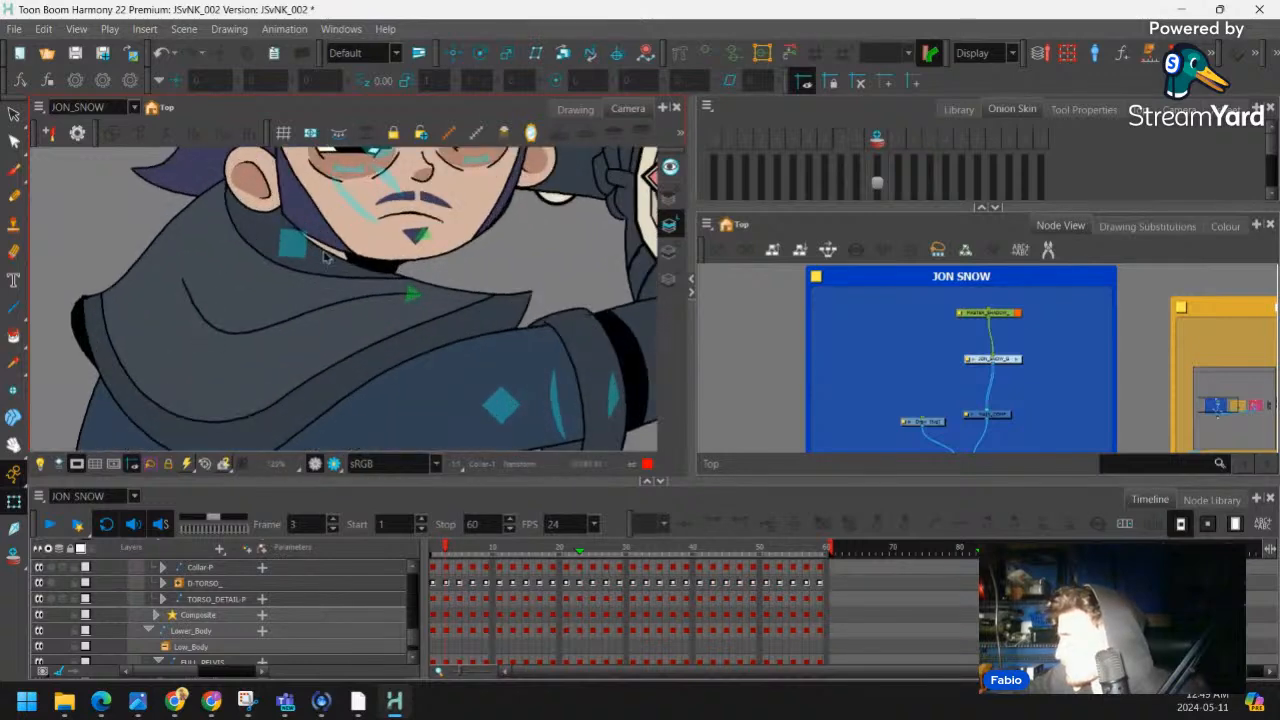
{"action": "left_click", "coordinate": [302, 316]}
{"action": "left_click", "coordinate": [455, 291]}
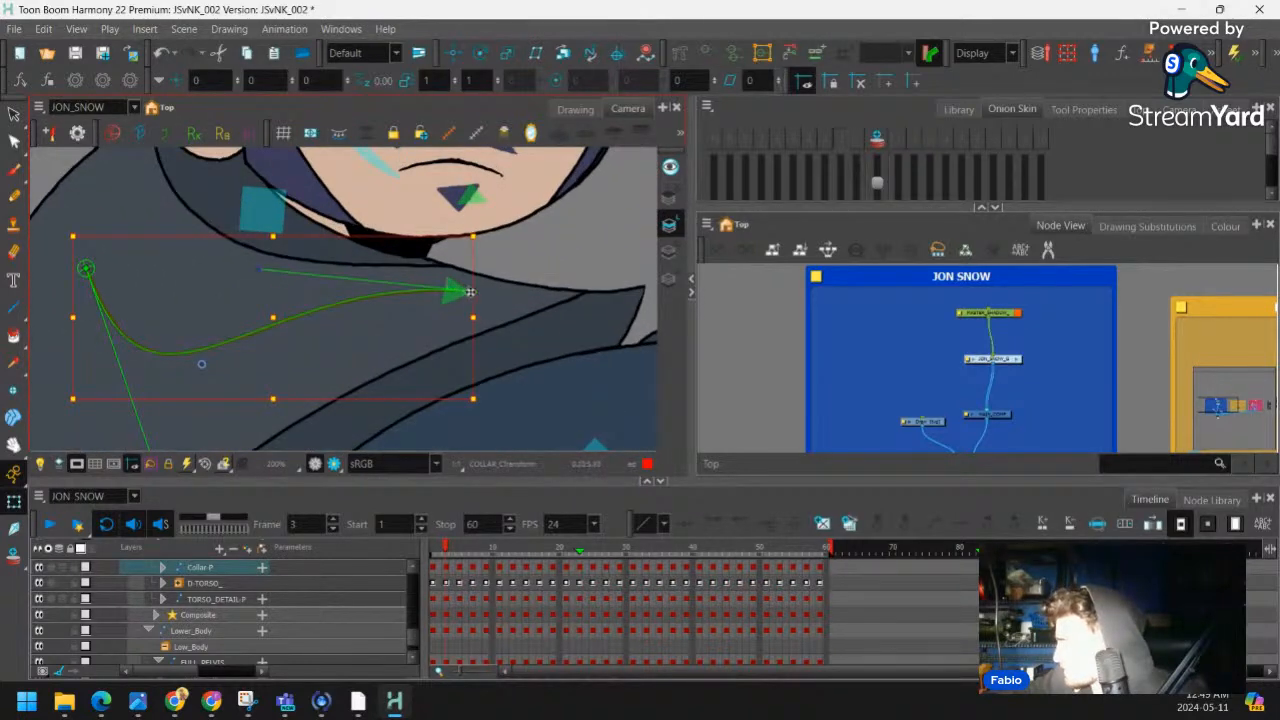
{"action": "left_click_drag", "start_coordinate": [472, 291], "coordinate": [460, 285]}
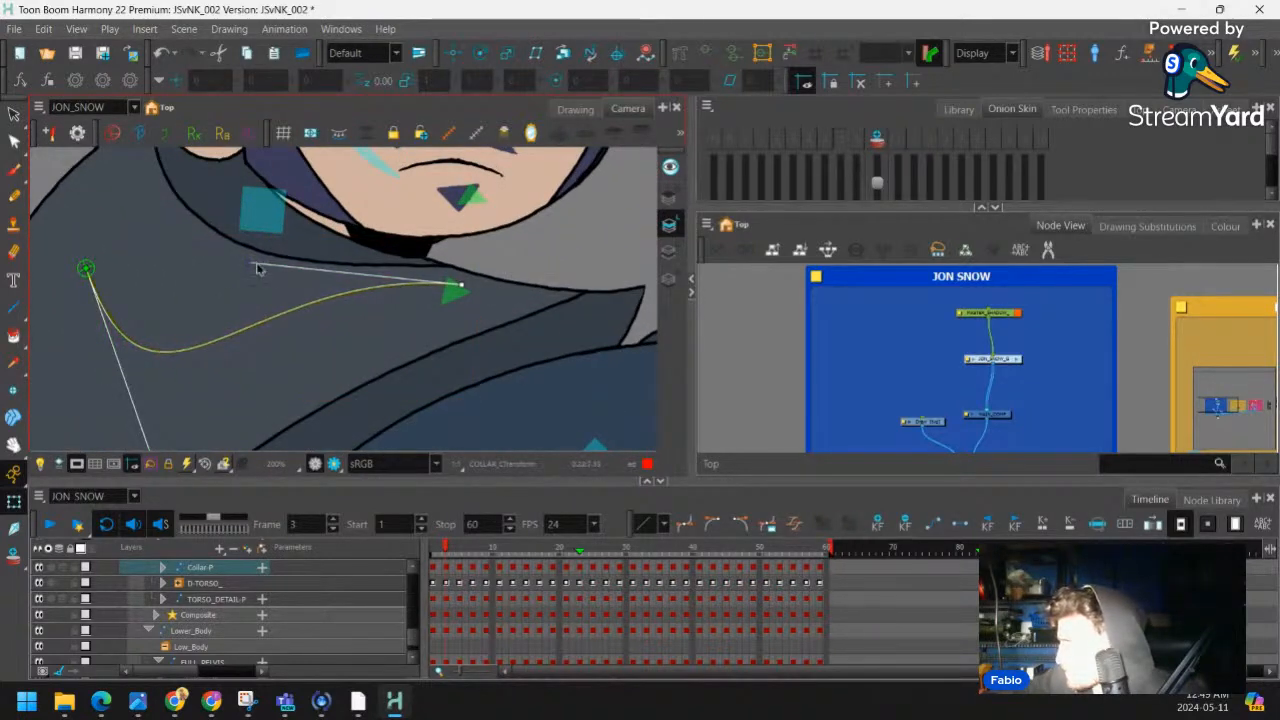
{"action": "left_click_drag", "start_coordinate": [281, 304], "coordinate": [506, 263]}
{"action": "left_click", "coordinate": [506, 263]}
{"action": "left_click_drag", "start_coordinate": [256, 264], "coordinate": [249, 291]}
{"action": "left_click", "coordinate": [271, 266]}
Raise the fold line's left end point, shorten its handle, and lower the right end's handle to reshape the curve
{"action": "left_click_drag", "start_coordinate": [86, 268], "coordinate": [83, 248]}
{"action": "key", "text": "1"}
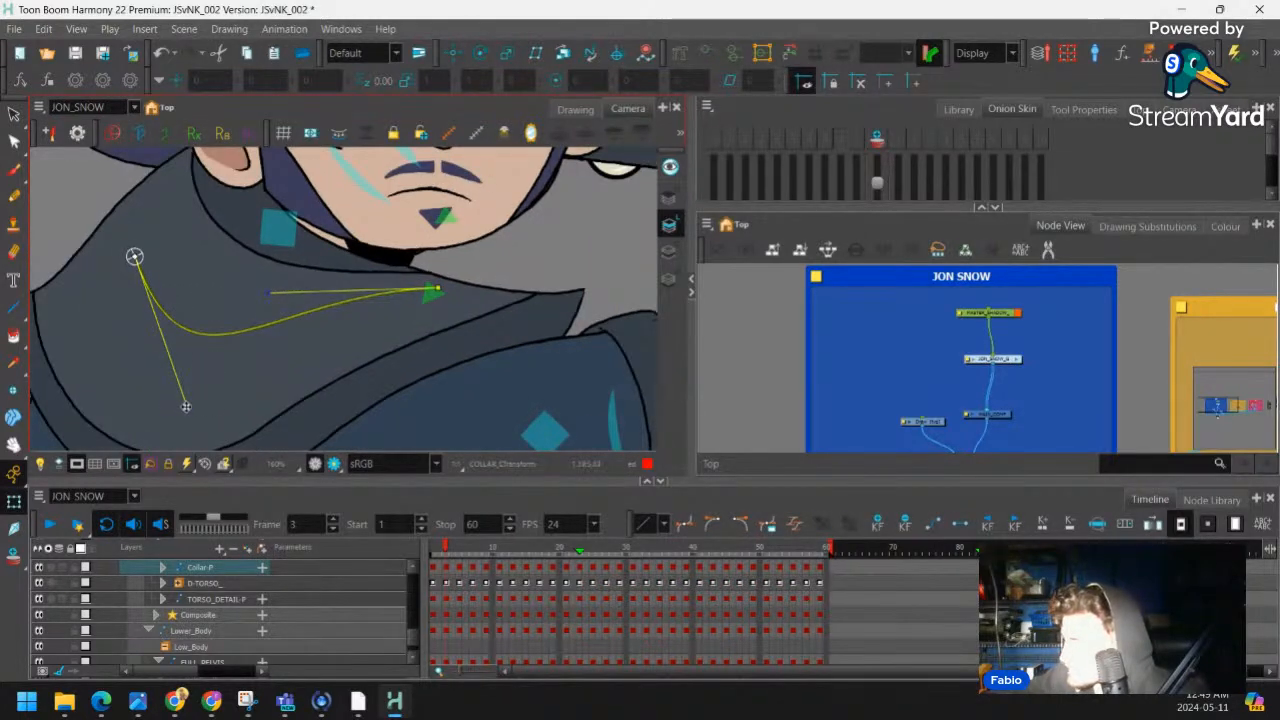
{"action": "left_click_drag", "start_coordinate": [183, 404], "coordinate": [179, 373]}
{"action": "left_click_drag", "start_coordinate": [271, 293], "coordinate": [277, 317]}
{"action": "left_click", "coordinate": [477, 264]}
{"action": "key", "text": "1"}
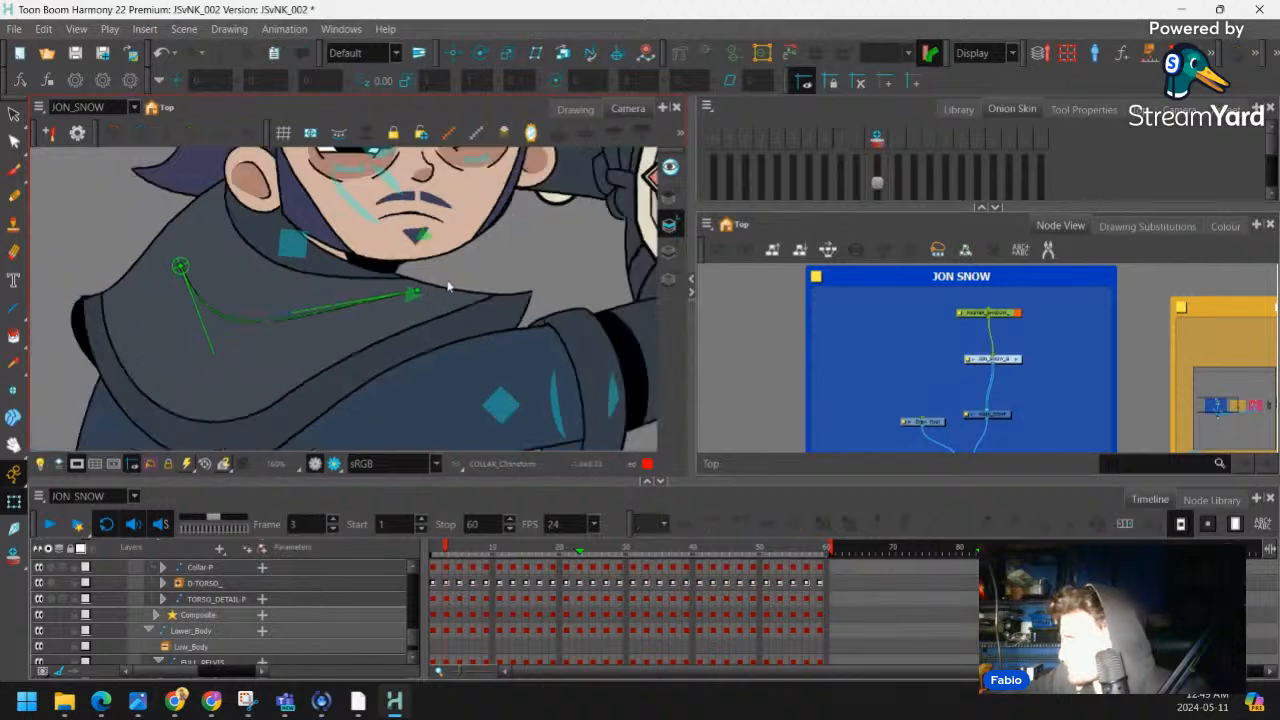
Move the fold line's right end point closer to the neckline, fine-tune its handle, and hide the deformer controls
{"action": "key", "text": "2"}
{"action": "key", "text": "2"}
{"action": "left_click_drag", "start_coordinate": [461, 285], "coordinate": [441, 274]}
{"action": "left_click", "coordinate": [467, 266]}
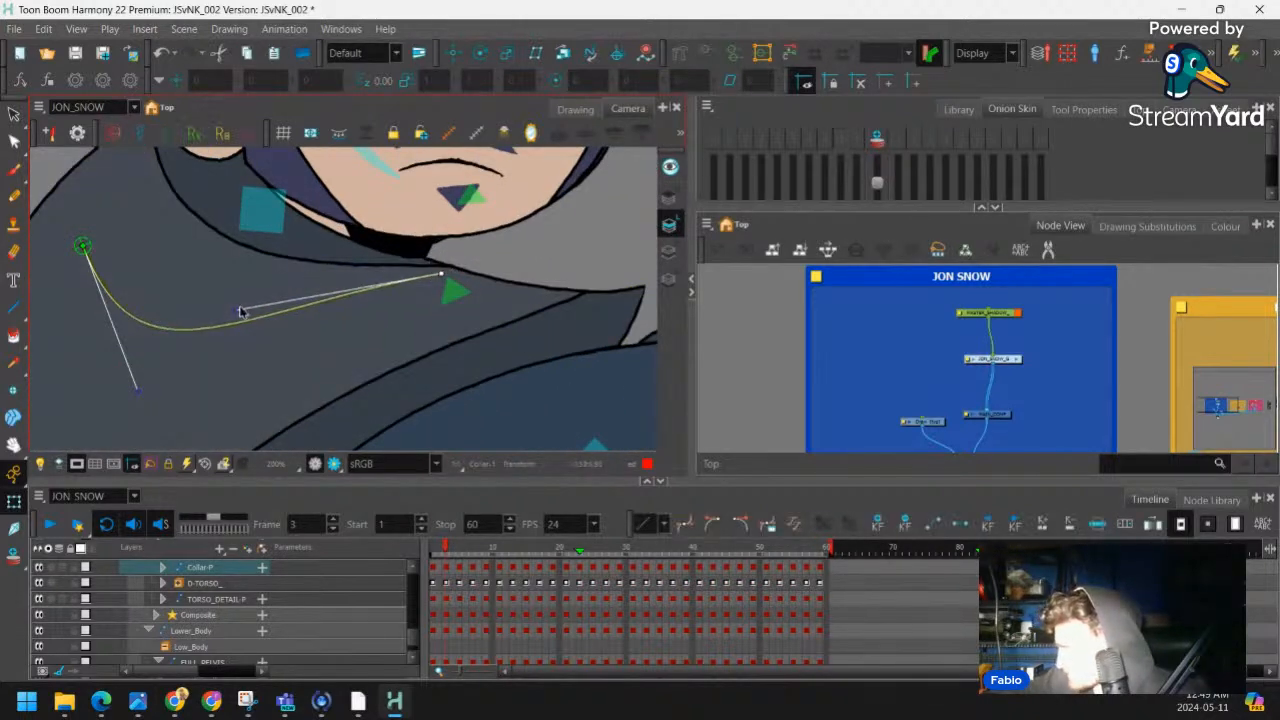
{"action": "left_click_drag", "start_coordinate": [254, 312], "coordinate": [259, 312]}
{"action": "left_click", "coordinate": [465, 254]}
{"action": "left_click", "coordinate": [497, 246]}
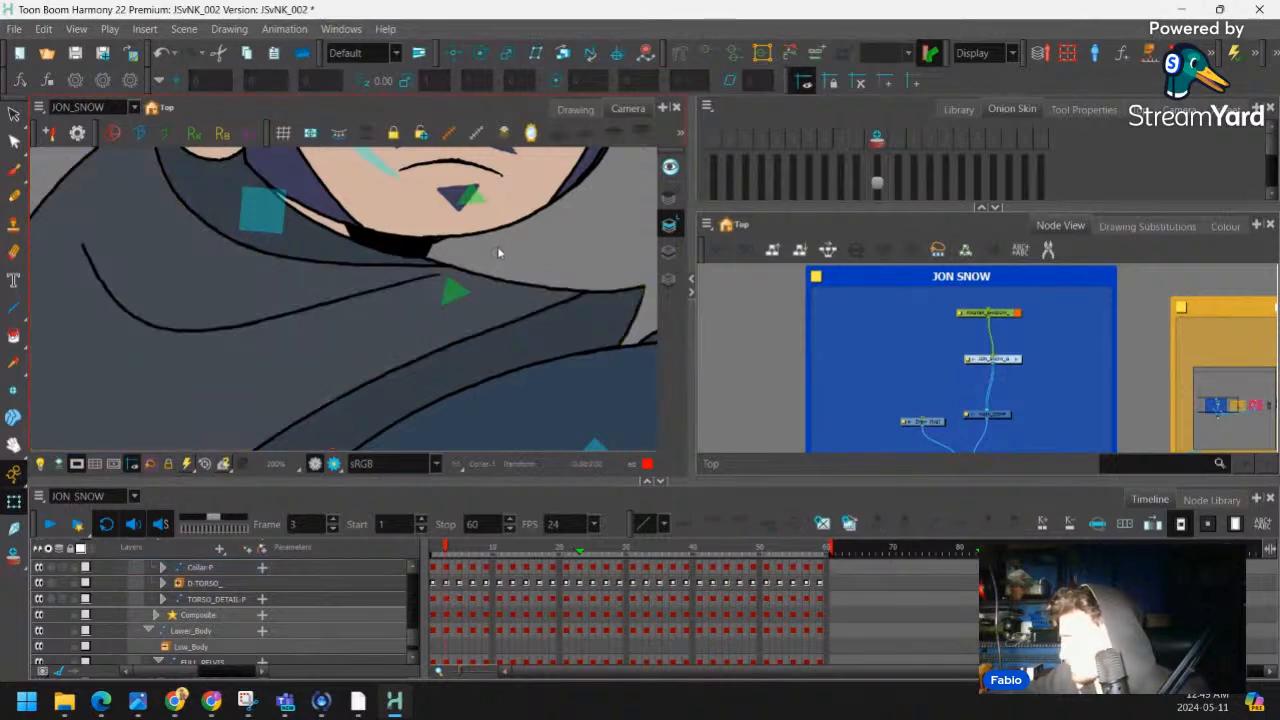
{"action": "key", "text": "1"}
{"action": "key", "text": "1"}
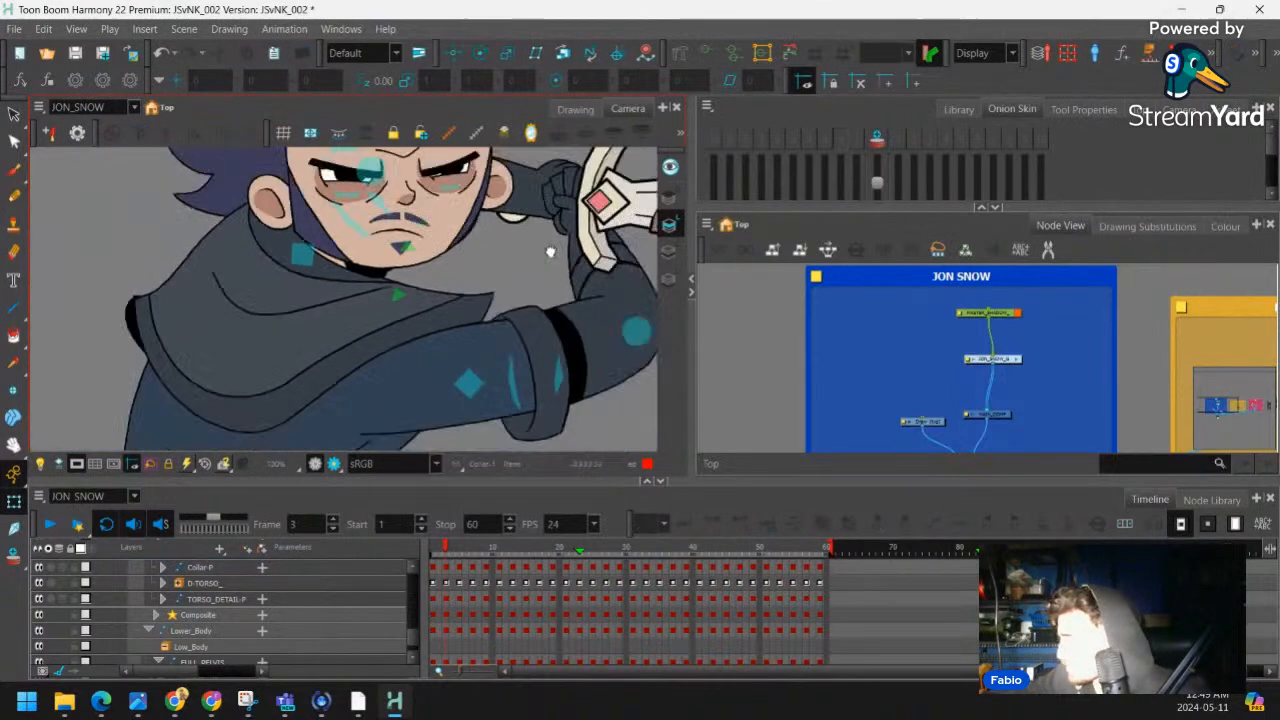
Show the deformer along the hem's lower edge, pull its right end point up to the collar tip, and shorten its handle
{"action": "key", "text": "2"}
{"action": "key", "text": "2"}
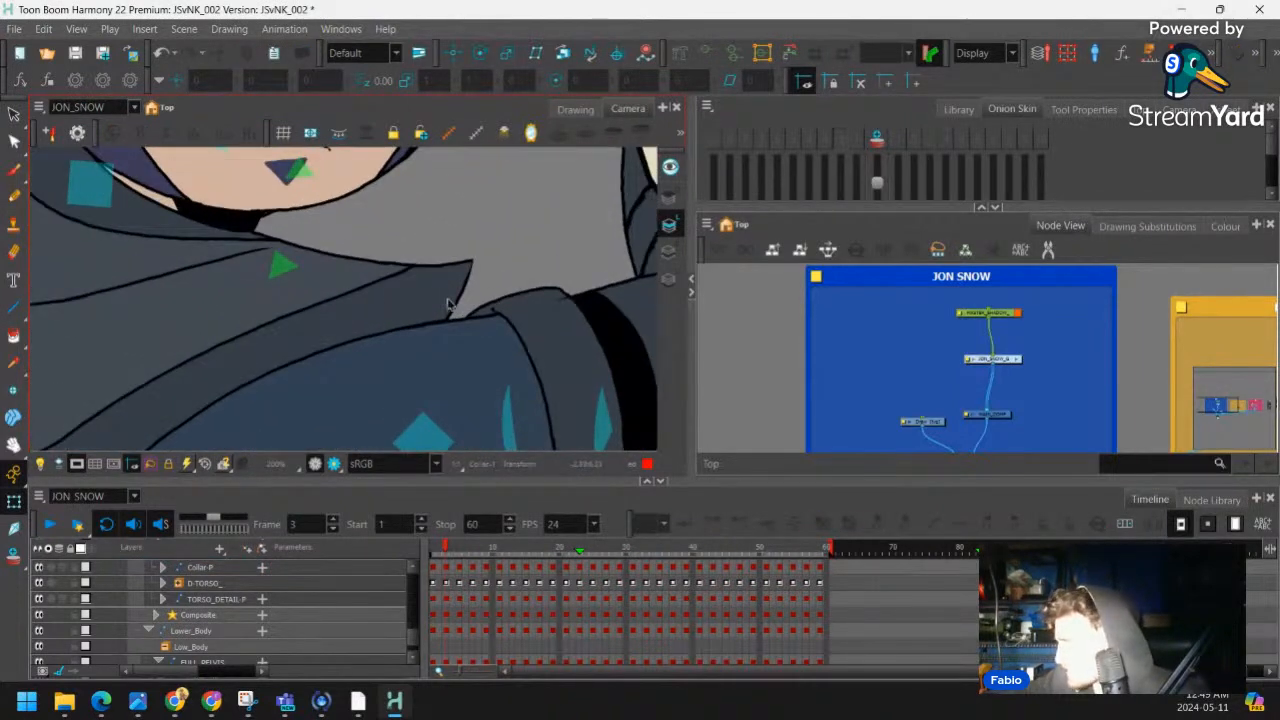
{"action": "left_click", "coordinate": [461, 293]}
{"action": "key", "text": "shift+F11"}
{"action": "left_click", "coordinate": [412, 331]}
{"action": "key", "text": "shift+F11"}
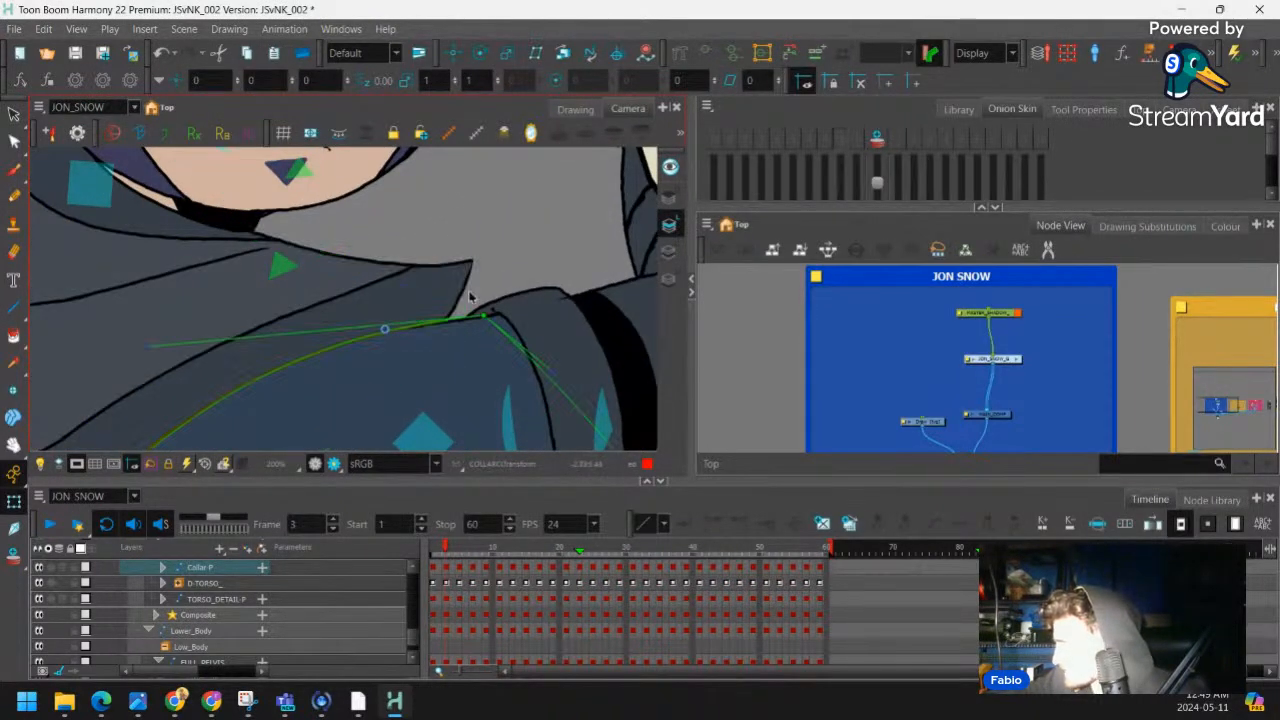
{"action": "left_click_drag", "start_coordinate": [486, 316], "coordinate": [469, 262]}
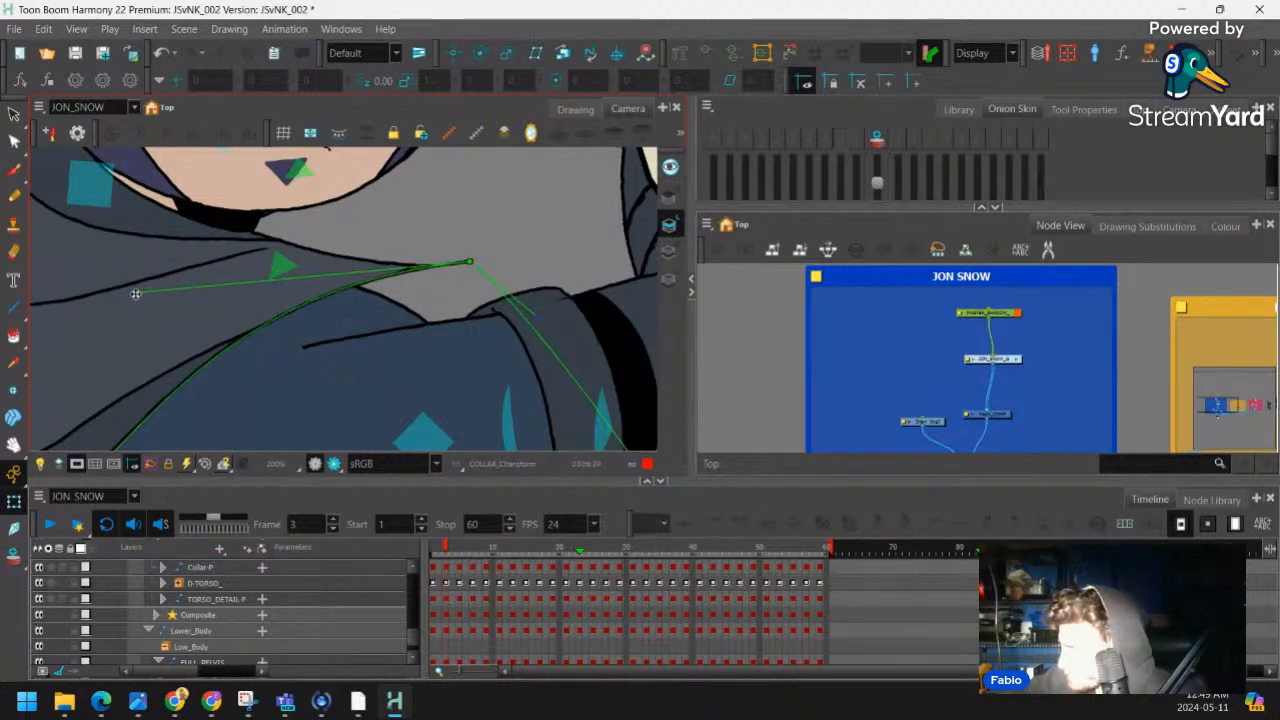
{"action": "left_click_drag", "start_coordinate": [136, 293], "coordinate": [268, 320]}
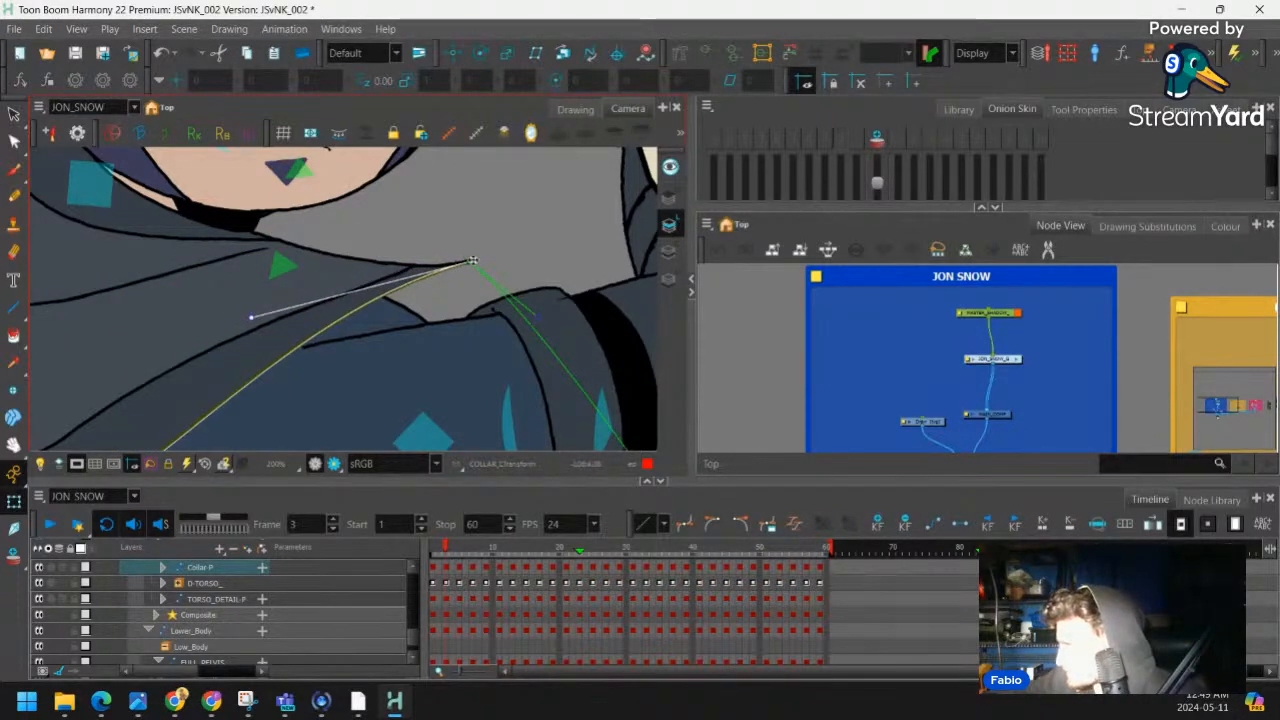
{"action": "mouse_move", "coordinate": [469, 262]}
{"action": "left_mouse_down"}
{"action": "mouse_move", "coordinate": [436, 226]}
{"action": "mouse_move", "coordinate": [495, 190]}
{"action": "left_mouse_up"}
Fit the hem's upper edge to the collar tip by adjusting its right end point, that point's handle, and the lower middle point
{"action": "left_click", "coordinate": [231, 371]}
{"action": "scroll", "coordinate": [495, 190], "scroll_direction": "down", "scroll_amount": 1}
{"action": "left_click_drag", "start_coordinate": [196, 358], "coordinate": [206, 368]}
{"action": "left_click_drag", "start_coordinate": [432, 244], "coordinate": [423, 218]}
{"action": "left_click_drag", "start_coordinate": [508, 198], "coordinate": [513, 214]}
{"action": "left_click_drag", "start_coordinate": [435, 233], "coordinate": [423, 217]}
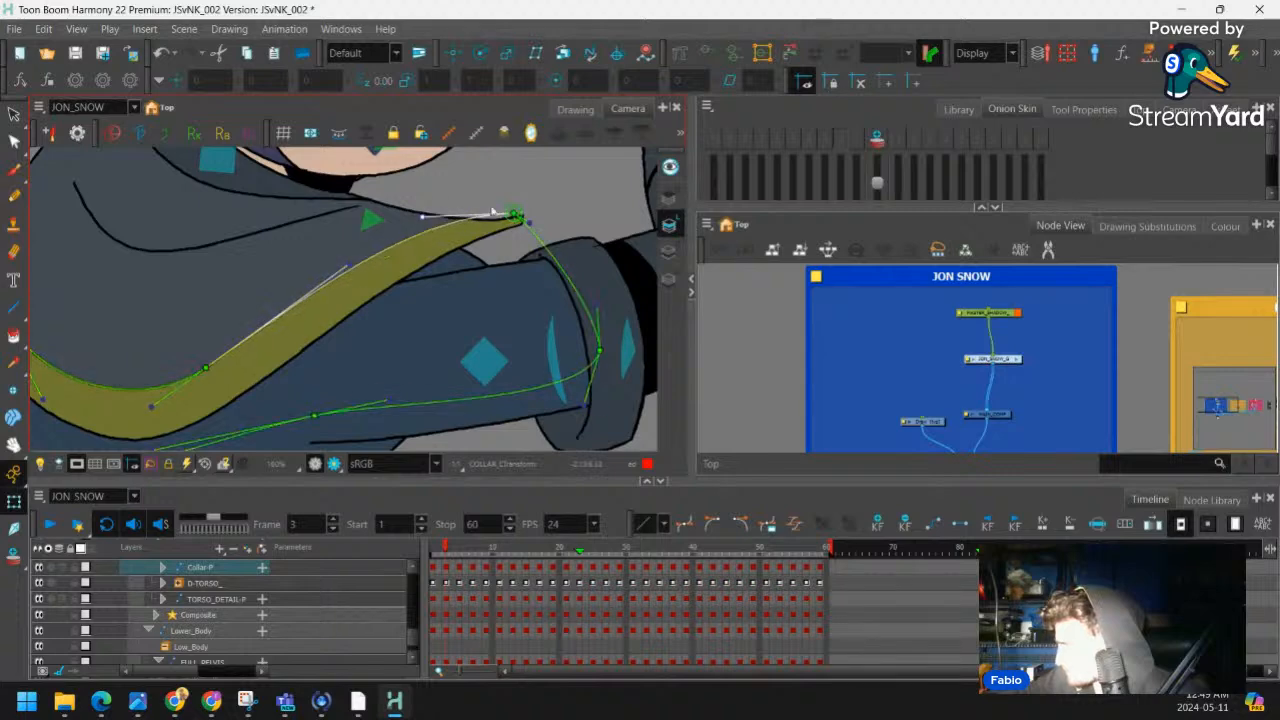
{"action": "left_click", "coordinate": [500, 189]}
Show the deformer of the dark piece behind the collar and pull its right end point up toward the collar tip
{"action": "scroll", "coordinate": [491, 194], "scroll_direction": "down", "scroll_amount": 3}
{"action": "left_click_drag", "start_coordinate": [500, 189], "coordinate": [434, 238]}
{"action": "scroll", "coordinate": [246, 267], "scroll_direction": "up", "scroll_amount": 2}
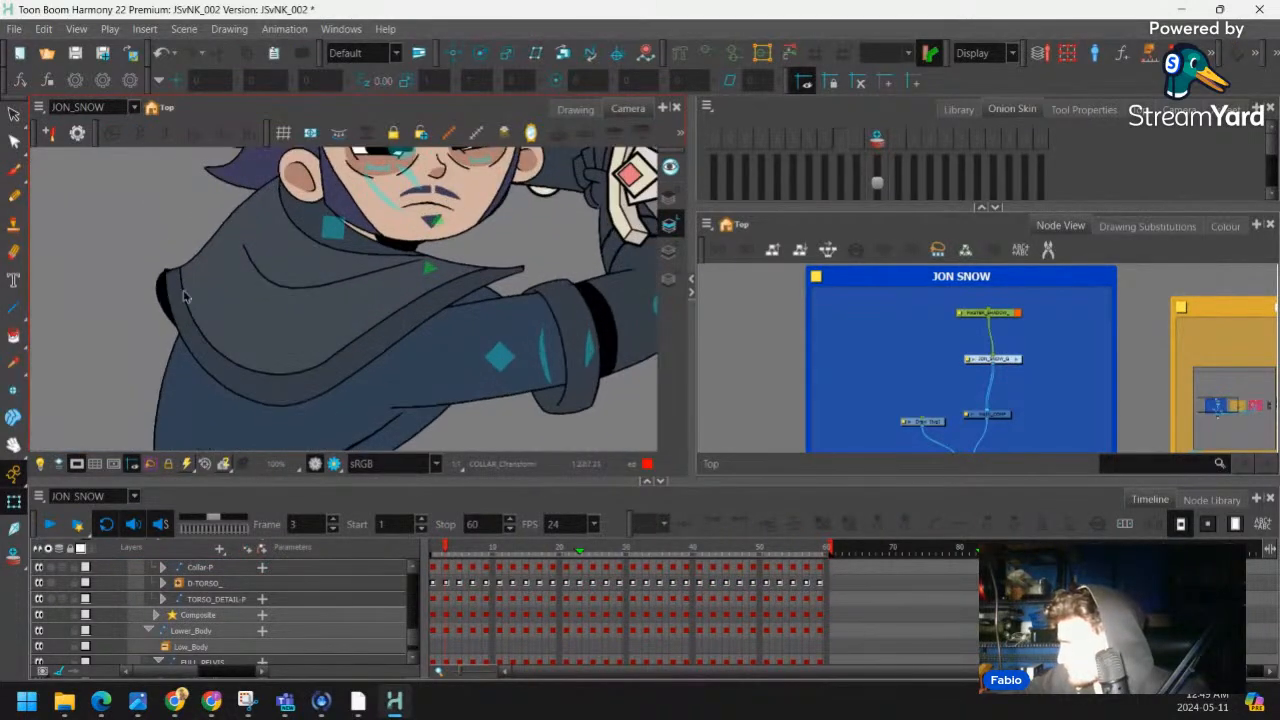
{"action": "left_click", "coordinate": [172, 287]}
{"action": "scroll", "coordinate": [482, 294], "scroll_direction": "up", "scroll_amount": 2}
{"action": "left_click_drag", "start_coordinate": [482, 294], "coordinate": [462, 243]}
{"action": "key", "text": "2"}
{"action": "left_click_drag", "start_coordinate": [368, 156], "coordinate": [277, 270]}
{"action": "key", "text": "1"}
{"action": "key", "text": "1"}
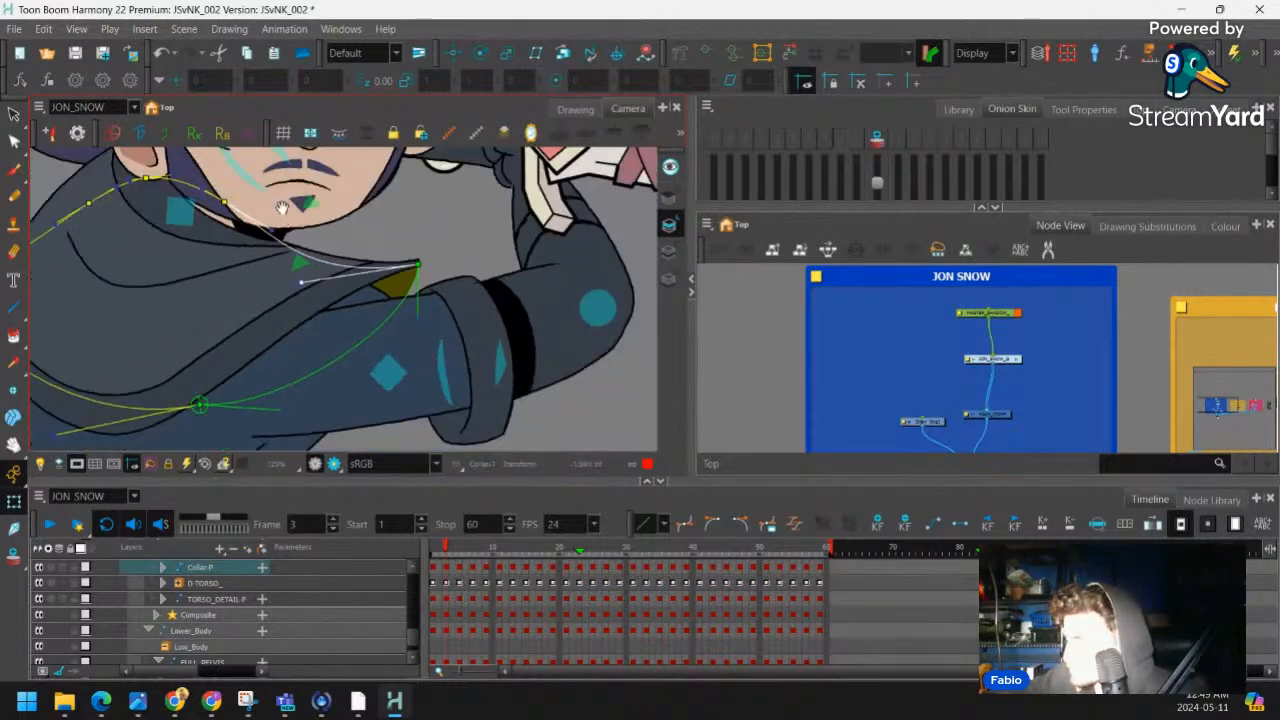
Angle the lower handle of the dark piece's right end outward and raise the end point to fill the collar tip
{"action": "left_click_drag", "start_coordinate": [280, 206], "coordinate": [236, 256]}
{"action": "left_click_drag", "start_coordinate": [422, 200], "coordinate": [331, 163]}
{"action": "key", "text": "2"}
{"action": "key", "text": "2"}
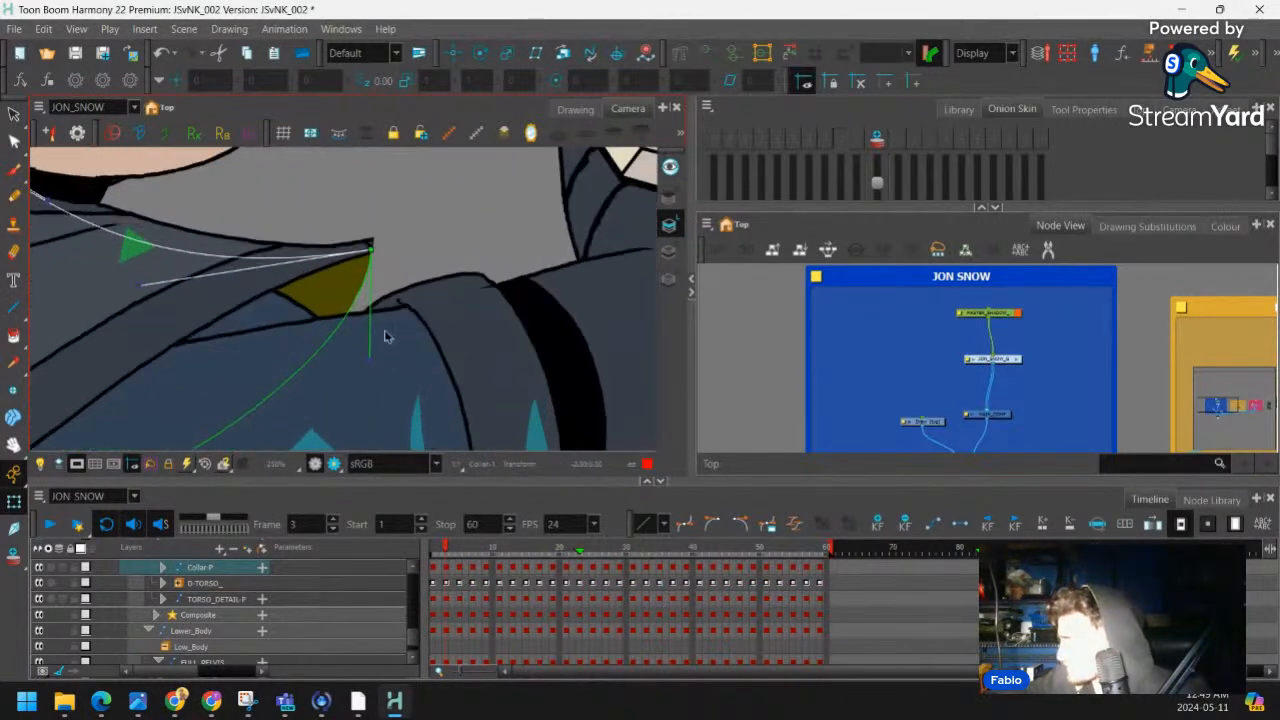
{"action": "left_click_drag", "start_coordinate": [371, 355], "coordinate": [390, 346]}
{"action": "left_click_drag", "start_coordinate": [374, 249], "coordinate": [381, 221]}
{"action": "left_click", "coordinate": [394, 223]}
{"action": "key", "text": "2"}
{"action": "left_click", "coordinate": [375, 249]}
{"action": "left_click", "coordinate": [401, 206]}
Examine how the collar tip meets the sleeve, up close and in the full frame 3 pose
{"action": "key", "text": "1"}
{"action": "key", "text": "1"}
{"action": "key", "text": "1"}
{"action": "key", "text": "1"}
{"action": "key", "text": "1"}
{"action": "key", "text": "1"}
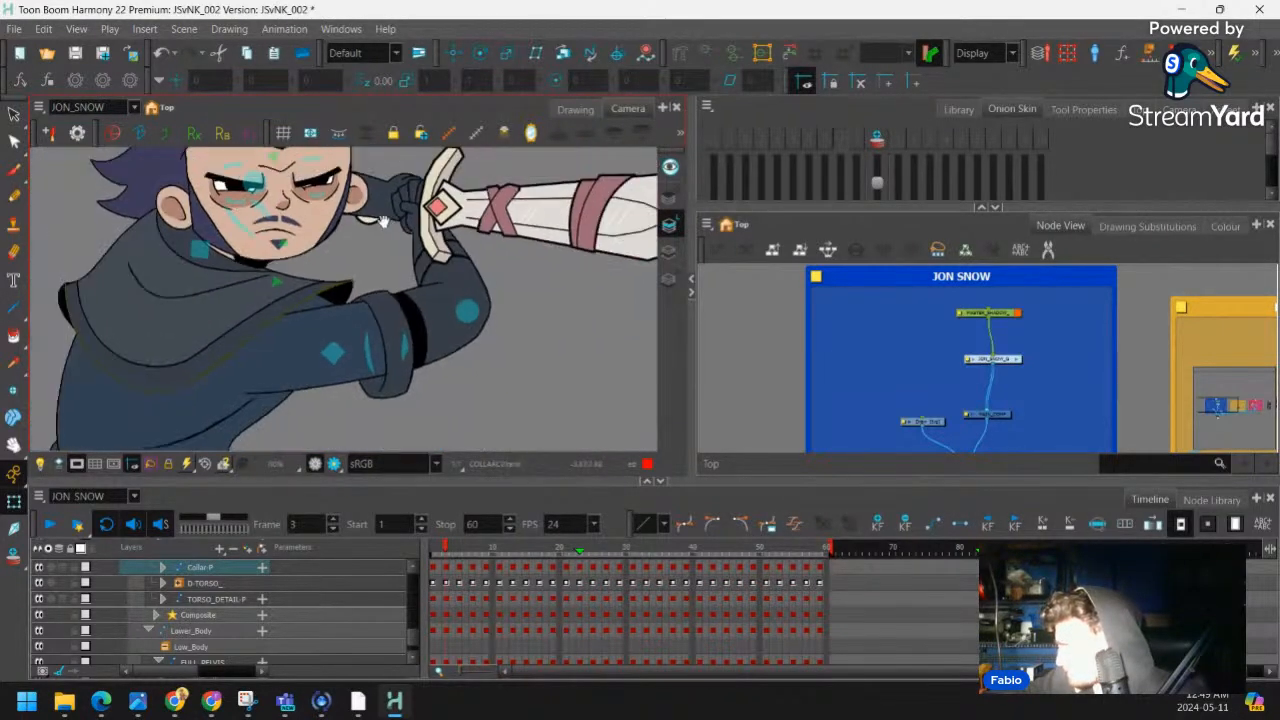
{"action": "key", "text": "2"}
{"action": "key", "text": "2"}
{"action": "key", "text": "2"}
{"action": "key", "text": "2"}
{"action": "key", "text": "2"}
{"action": "left_click", "coordinate": [311, 340]}
{"action": "key", "text": "1"}
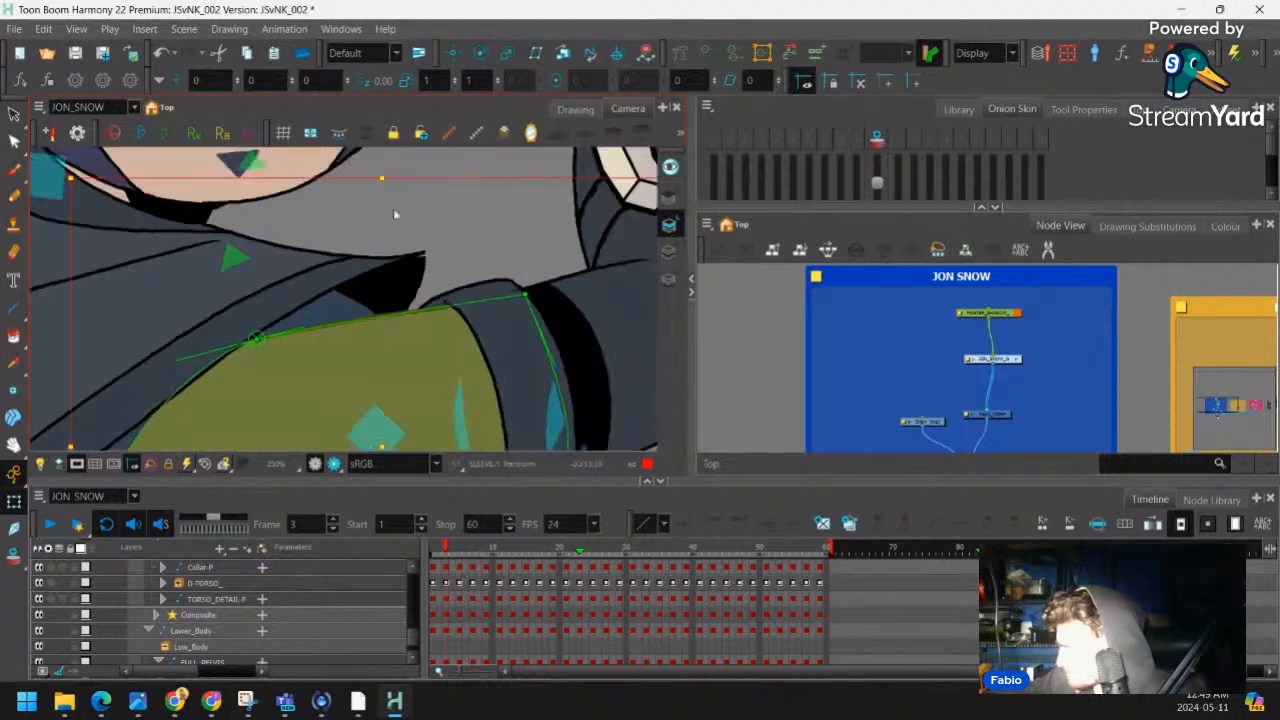
{"action": "left_click", "coordinate": [395, 207]}
{"action": "key", "text": "1"}
{"action": "key", "text": "1"}
{"action": "key", "text": "1"}
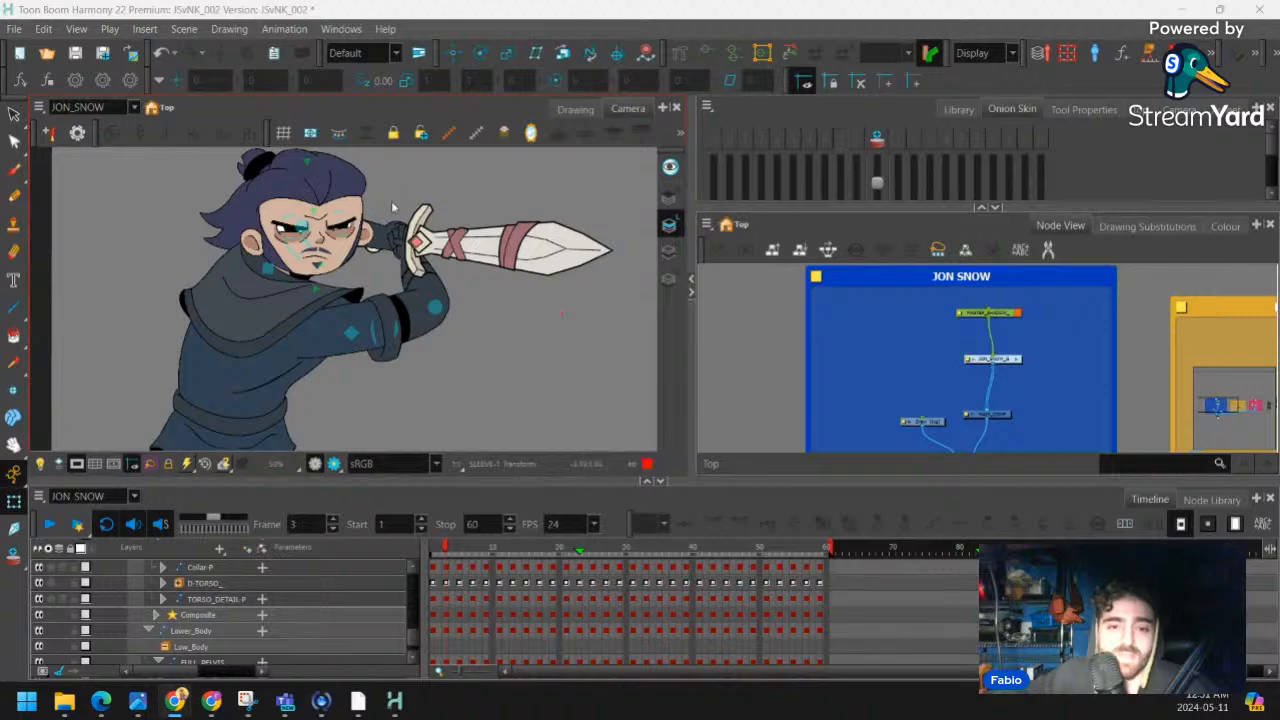
{"action": "left_click", "coordinate": [488, 337]}
{"action": "key", "text": "1"}
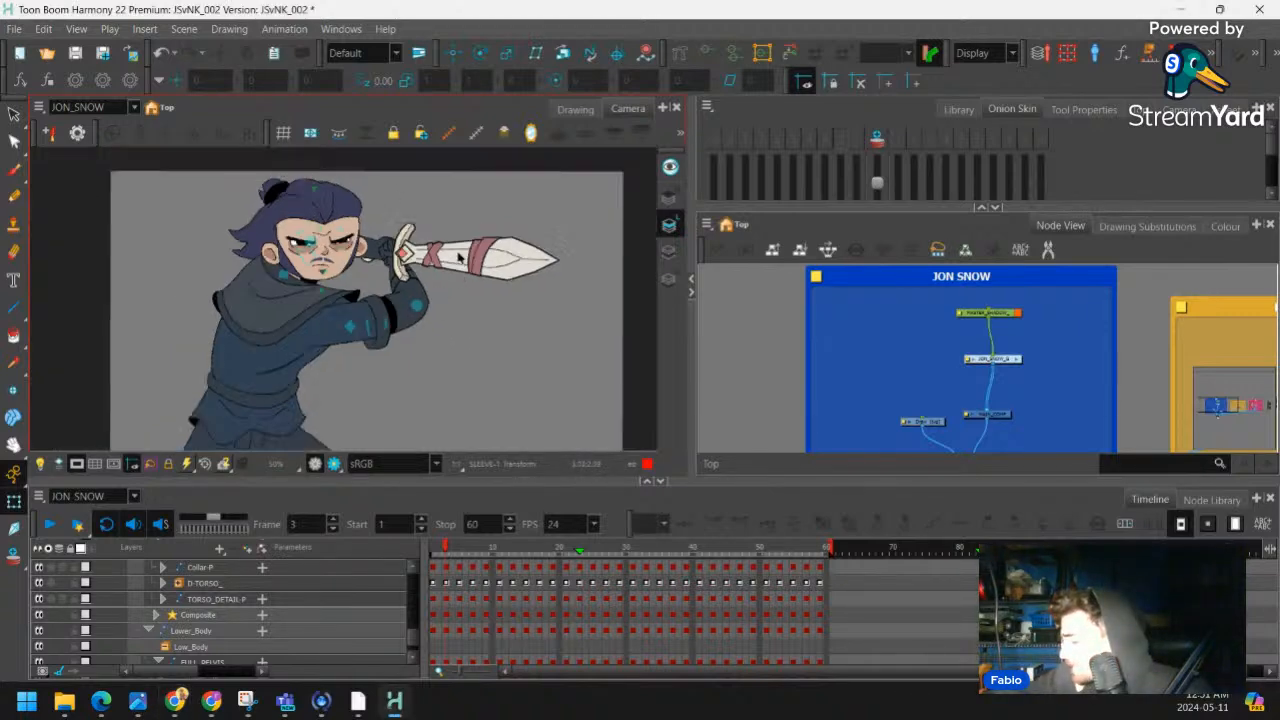
{"action": "key", "text": "1"}
{"action": "key", "text": "1"}
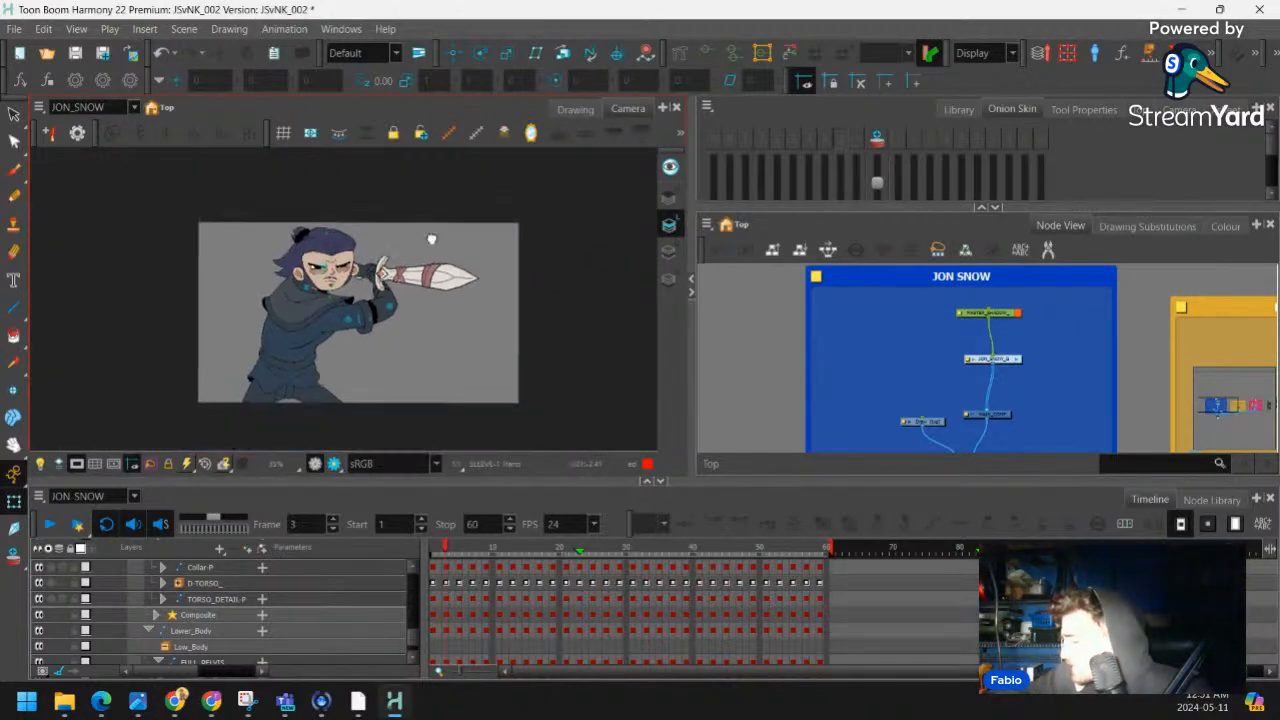
{"action": "key", "text": "2"}
{"action": "key", "text": "2"}
{"action": "key", "text": "2"}
{"action": "key", "text": "2"}
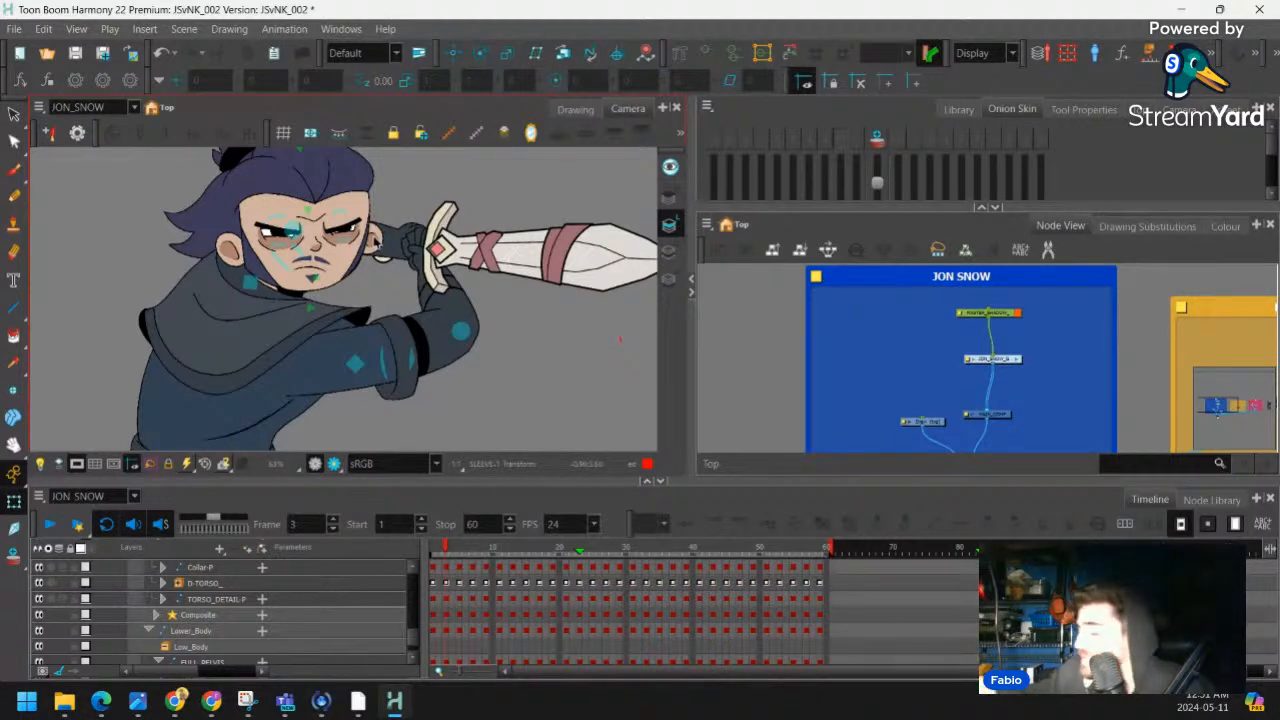
{"action": "scroll", "coordinate": [520, 315], "scroll_direction": "up", "scroll_amount": 5}
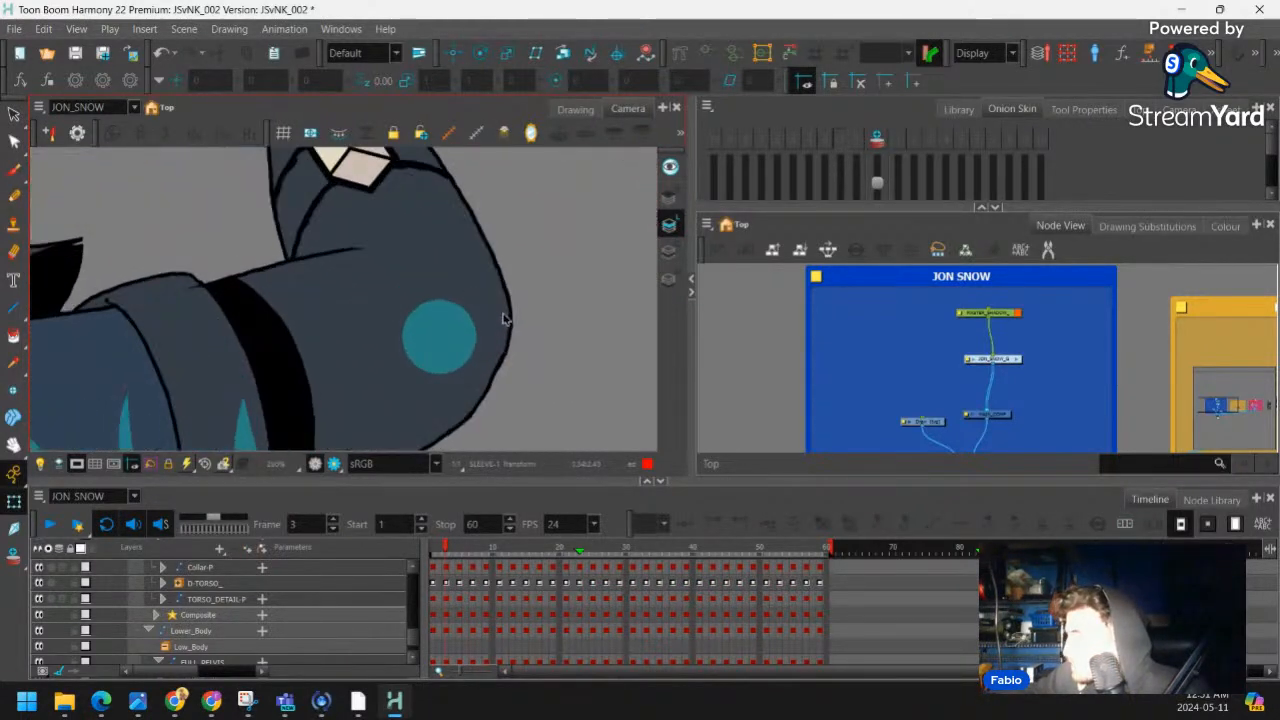
{"action": "scroll", "coordinate": [504, 318], "scroll_direction": "down", "scroll_amount": 5}
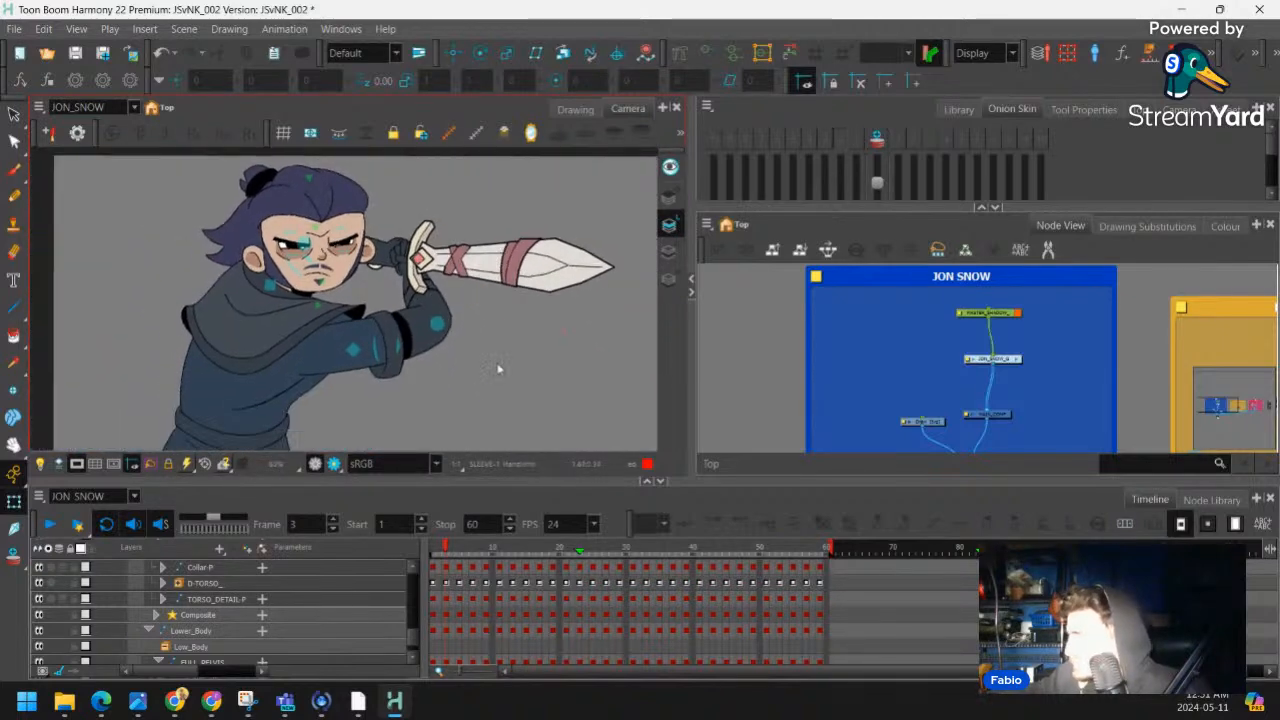
Deepen the collar fold line on frame 3 by lowering its right handle, pulling the right end point inward, and adjusting the left handle
{"action": "mouse_move", "coordinate": [445, 550]}
{"action": "left_mouse_down"}
{"action": "mouse_move", "coordinate": [434, 553]}
{"action": "mouse_move", "coordinate": [475, 553]}
{"action": "mouse_move", "coordinate": [438, 558]}
{"action": "mouse_move", "coordinate": [458, 556]}
{"action": "left_mouse_up"}
{"action": "left_click", "coordinate": [446, 567]}
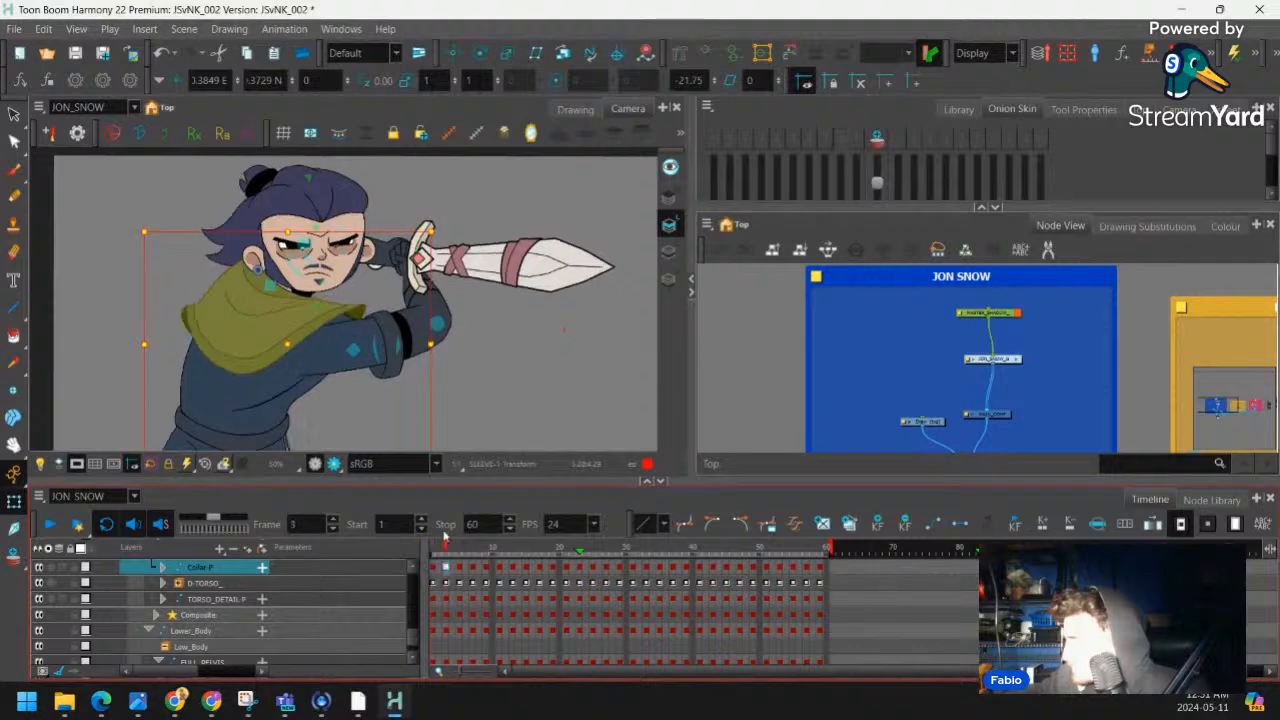
{"action": "scroll", "coordinate": [263, 293], "scroll_direction": "up", "scroll_amount": 6}
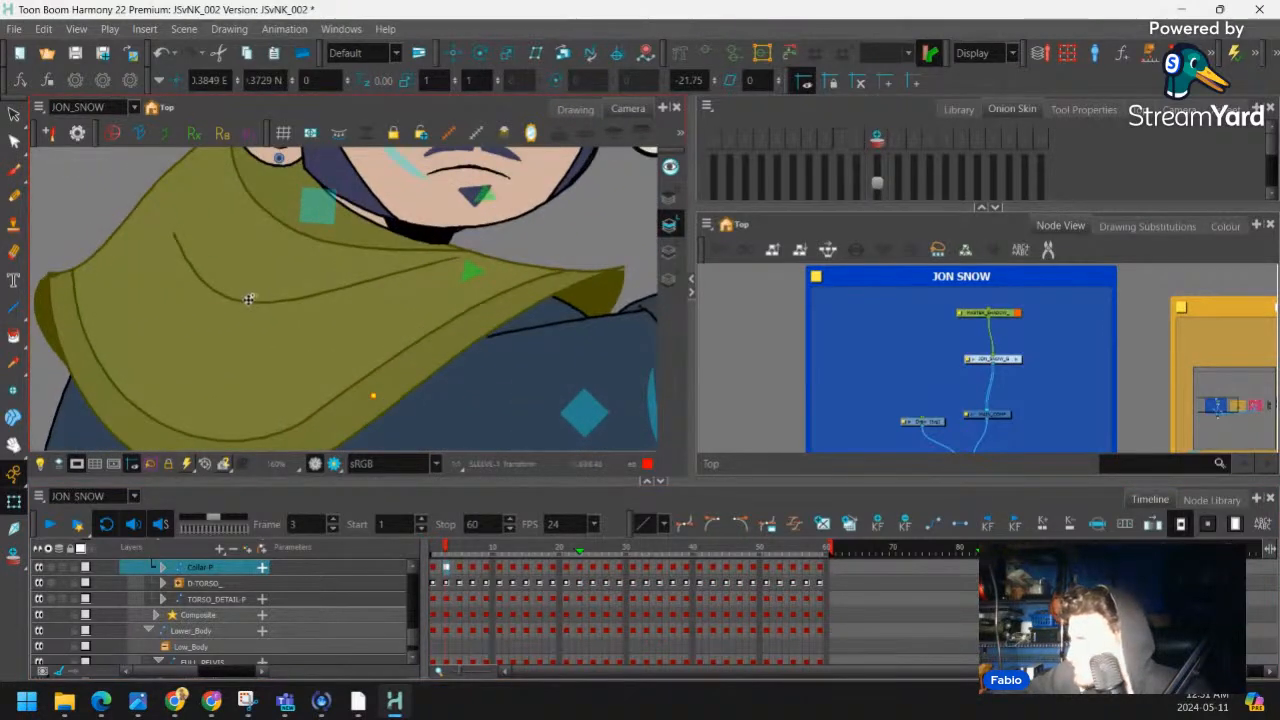
{"action": "left_click", "coordinate": [263, 293]}
{"action": "left_click_drag", "start_coordinate": [308, 289], "coordinate": [308, 335]}
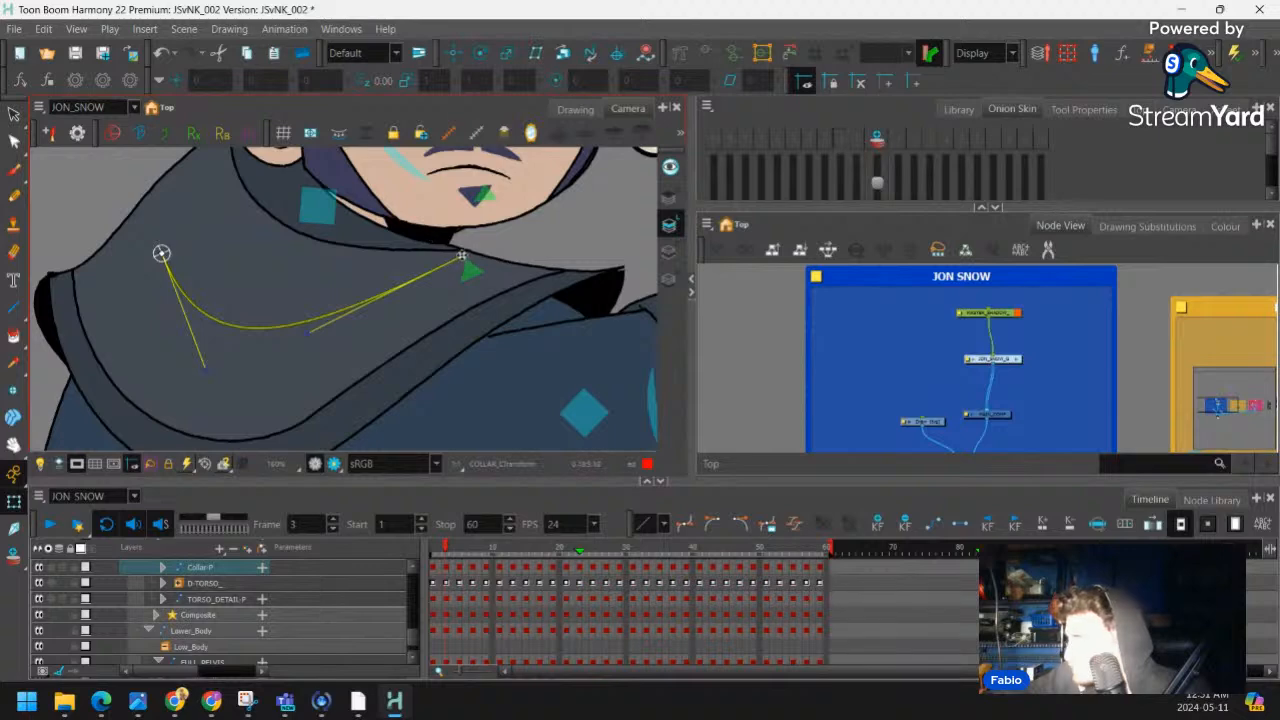
{"action": "left_click_drag", "start_coordinate": [461, 257], "coordinate": [434, 280]}
{"action": "left_click_drag", "start_coordinate": [204, 365], "coordinate": [188, 378]}
{"action": "left_click_drag", "start_coordinate": [226, 329], "coordinate": [270, 283]}
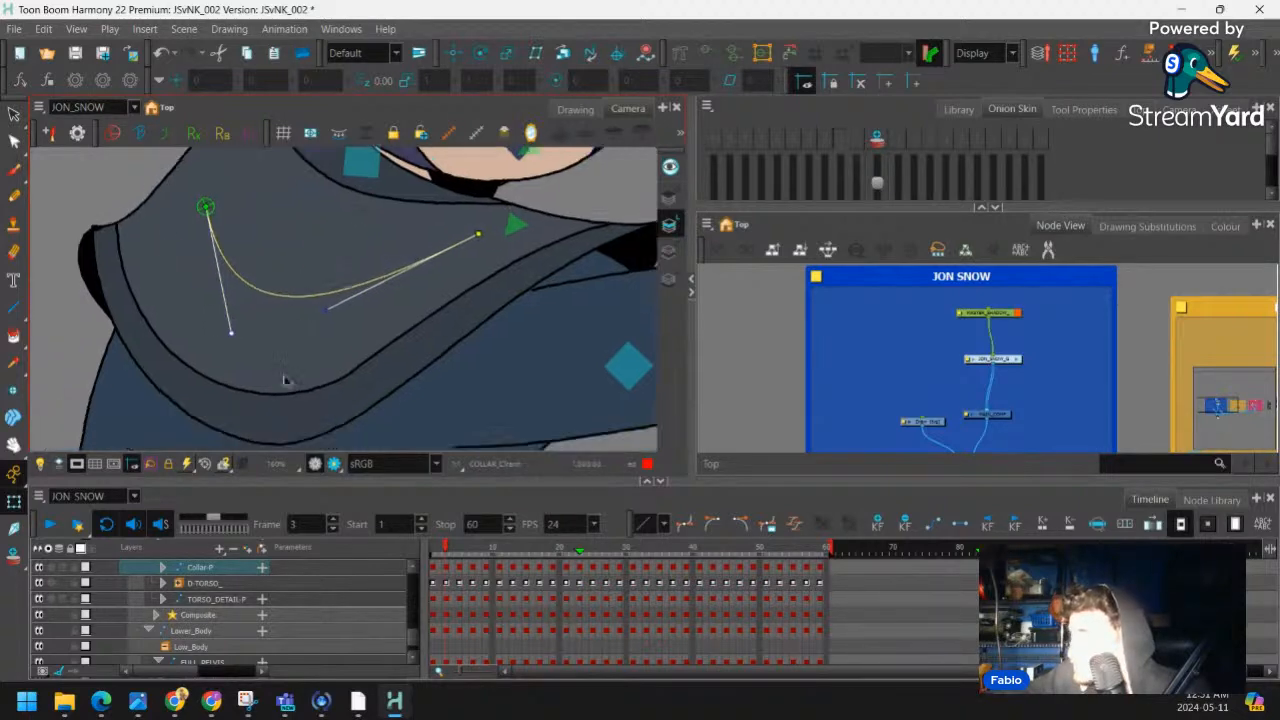
Reshape the hem's left side by moving its upper left deformer points inward and adjusting the handles between them
{"action": "left_click", "coordinate": [273, 403]}
{"action": "left_click_drag", "start_coordinate": [137, 300], "coordinate": [161, 322]}
{"action": "left_click_drag", "start_coordinate": [137, 186], "coordinate": [155, 172]}
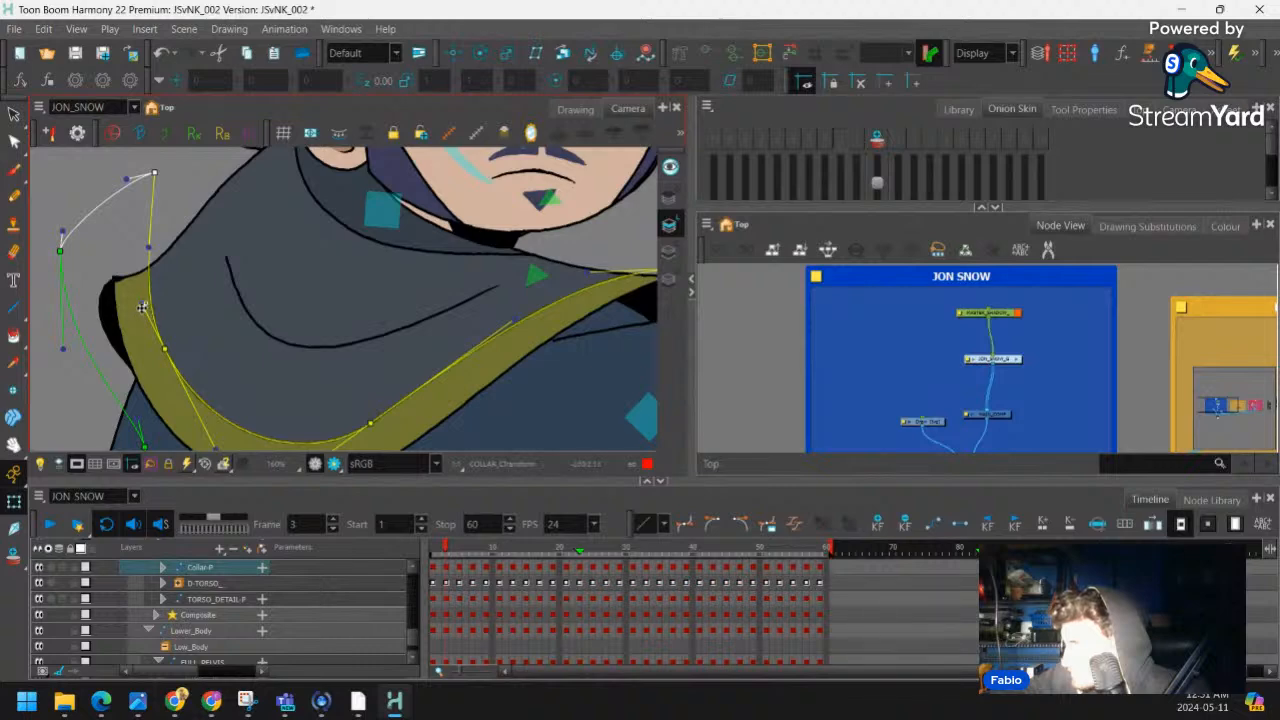
{"action": "left_click_drag", "start_coordinate": [142, 307], "coordinate": [142, 303]}
{"action": "left_click_drag", "start_coordinate": [142, 240], "coordinate": [138, 245]}
{"action": "left_click_drag", "start_coordinate": [165, 349], "coordinate": [172, 350]}
{"action": "left_click_drag", "start_coordinate": [61, 250], "coordinate": [63, 243]}
{"action": "left_click_drag", "start_coordinate": [234, 288], "coordinate": [164, 208]}
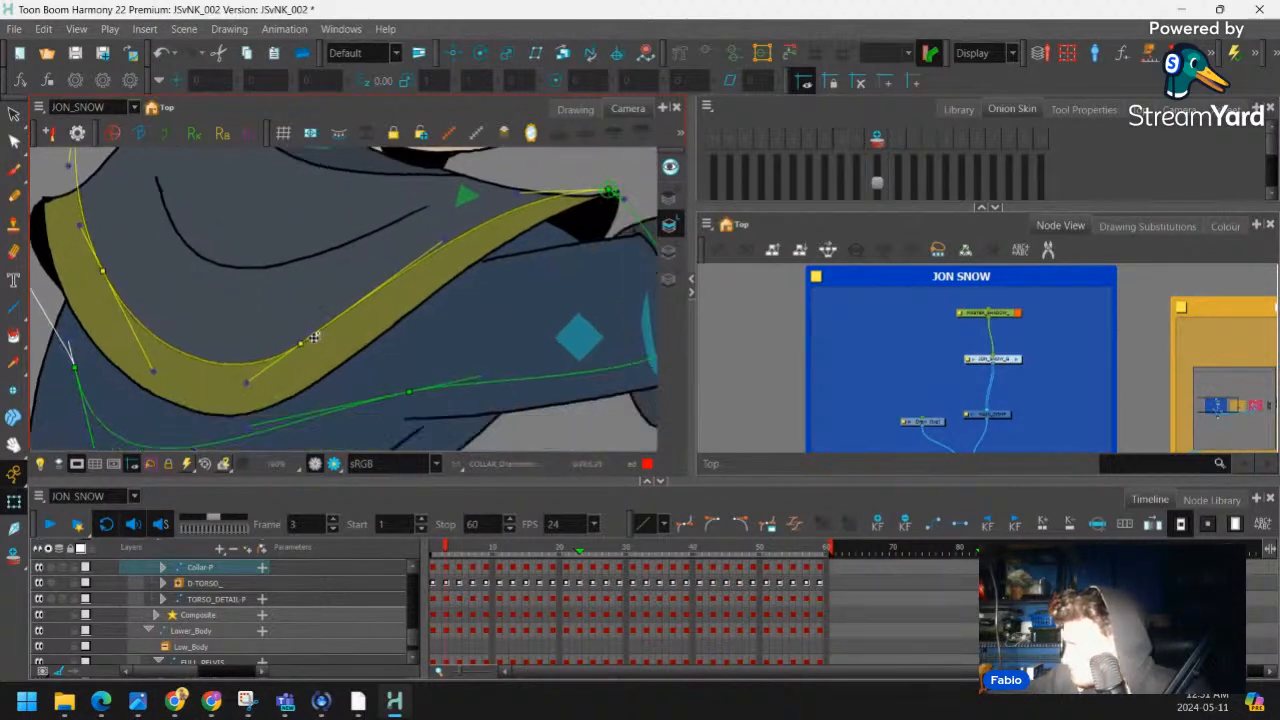
Refine the hem's curve on frame 3 by raising its lower middle point, shifting the left points inward and adjusting their handles
{"action": "left_click_drag", "start_coordinate": [302, 342], "coordinate": [302, 327]}
{"action": "left_click_drag", "start_coordinate": [153, 370], "coordinate": [149, 367]}
{"action": "left_click_drag", "start_coordinate": [103, 270], "coordinate": [110, 256]}
{"action": "key", "text": "1"}
{"action": "left_click_drag", "start_coordinate": [128, 159], "coordinate": [185, 212]}
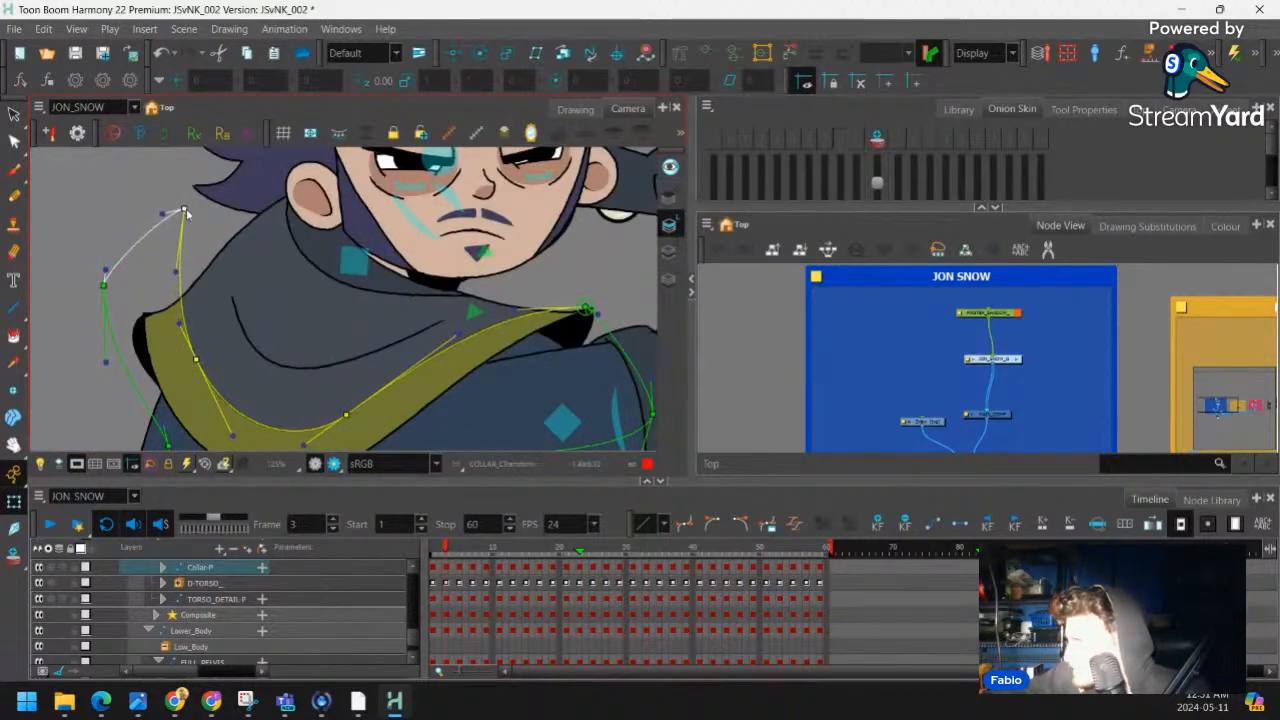
{"action": "left_click_drag", "start_coordinate": [180, 324], "coordinate": [172, 328]}
{"action": "left_click_drag", "start_coordinate": [340, 276], "coordinate": [247, 247]}
{"action": "left_click_drag", "start_coordinate": [257, 387], "coordinate": [260, 373]}
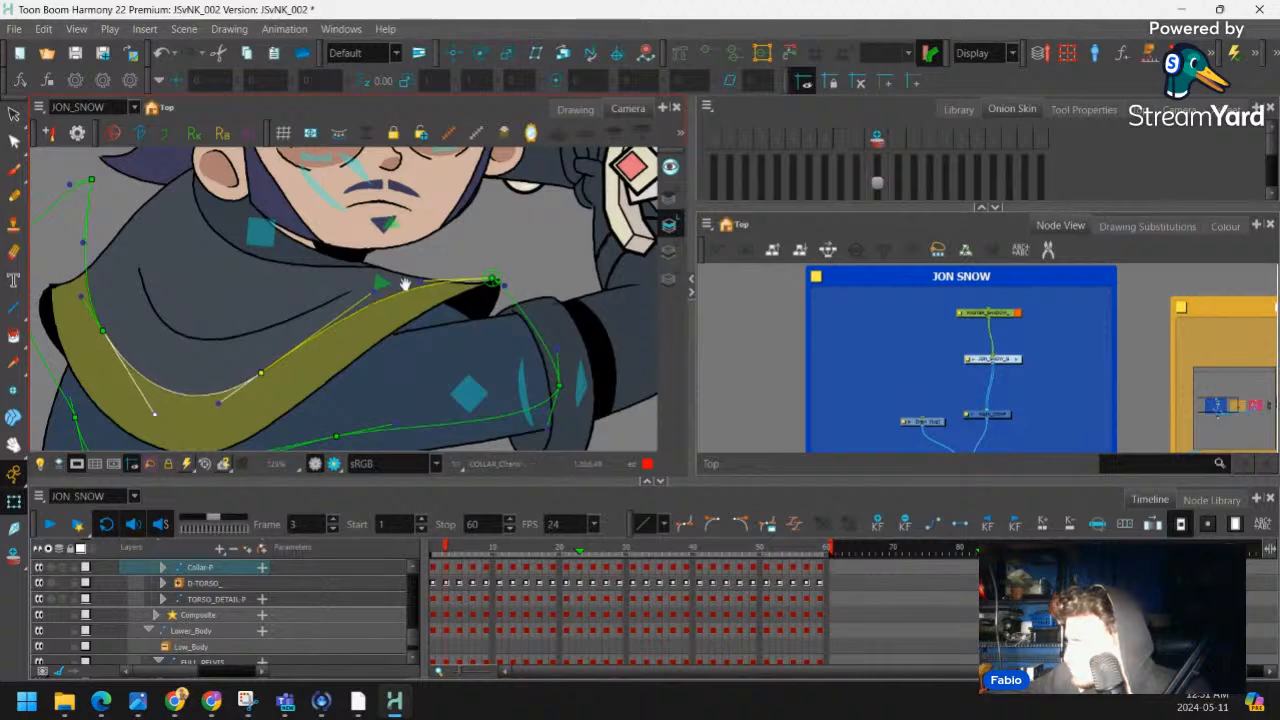
{"action": "left_click_drag", "start_coordinate": [483, 238], "coordinate": [411, 272]}
{"action": "scroll", "coordinate": [396, 274], "scroll_direction": "down", "scroll_amount": 6}
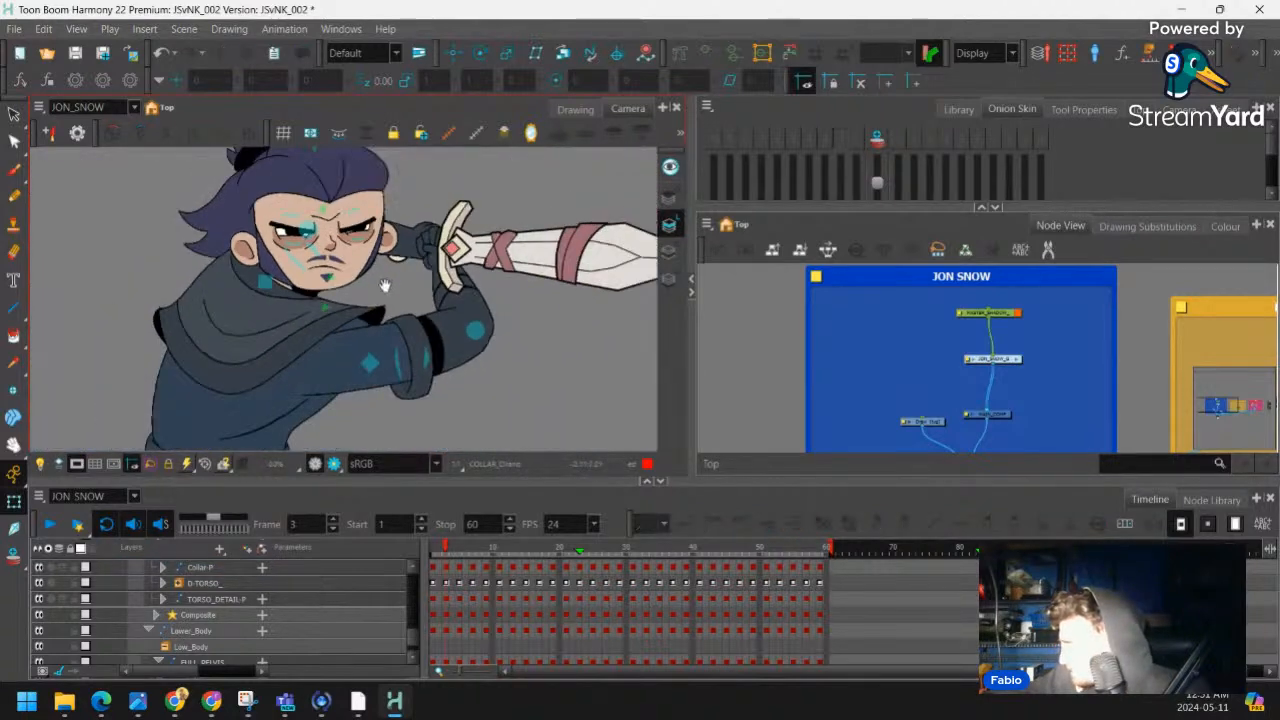
{"action": "scroll", "coordinate": [342, 249], "scroll_direction": "up", "scroll_amount": 2}
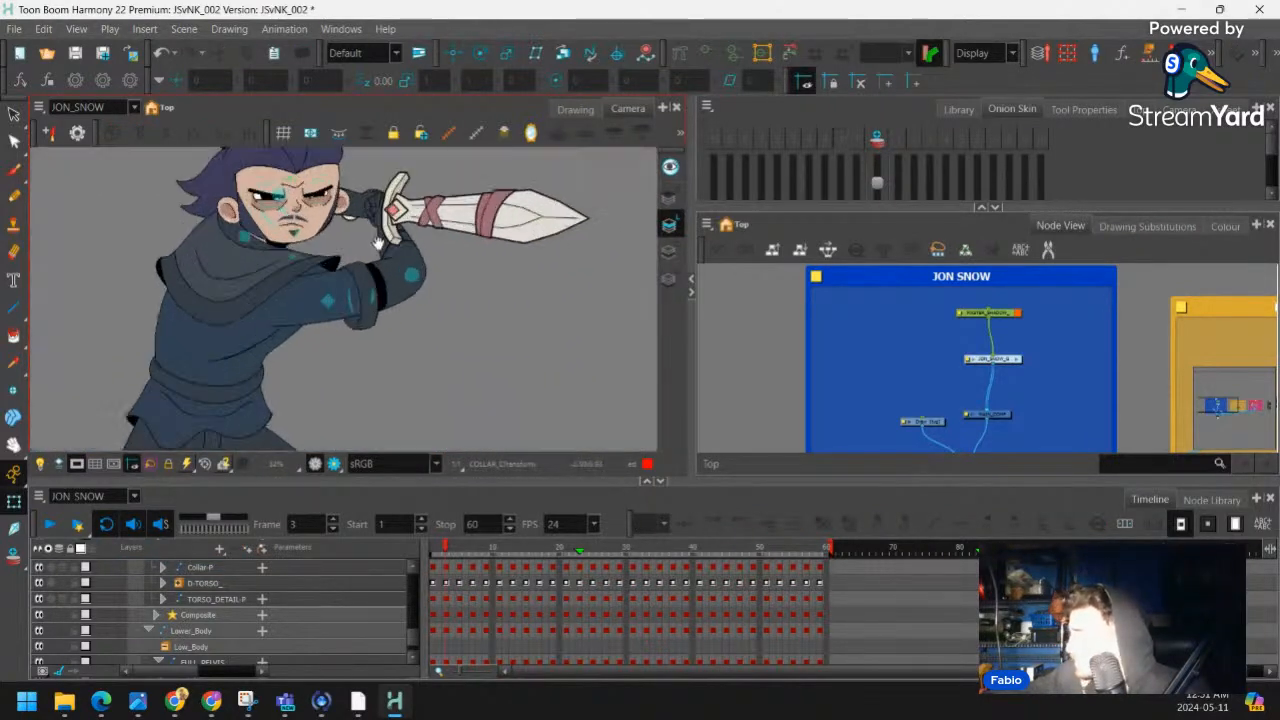
Delete the Collar-P keyframes between frames 1 and 9 and between frames 9 and 17
{"action": "mouse_move", "coordinate": [450, 553]}
{"action": "left_mouse_down"}
{"action": "mouse_move", "coordinate": [434, 554]}
{"action": "mouse_move", "coordinate": [487, 549]}
{"action": "mouse_move", "coordinate": [433, 556]}
{"action": "left_mouse_up"}
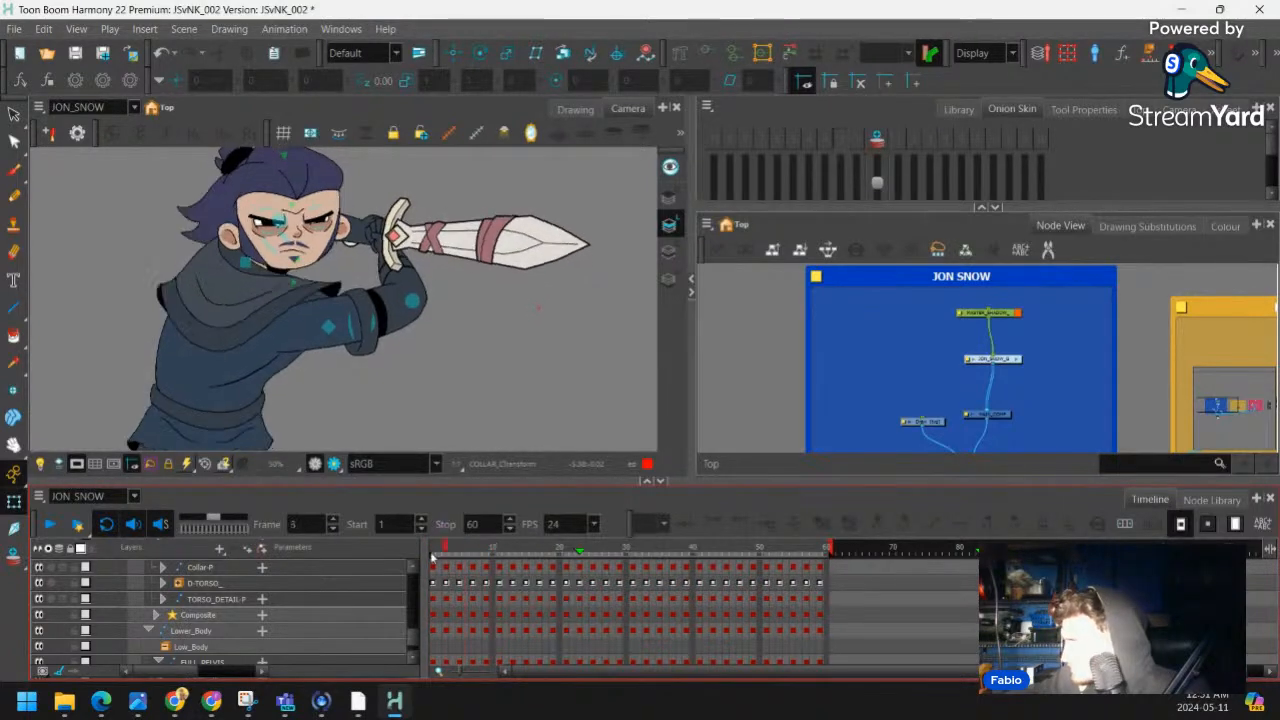
{"action": "scroll", "coordinate": [477, 389], "scroll_direction": "down", "scroll_amount": 1}
{"action": "scroll", "coordinate": [450, 440], "scroll_direction": "up", "scroll_amount": 2}
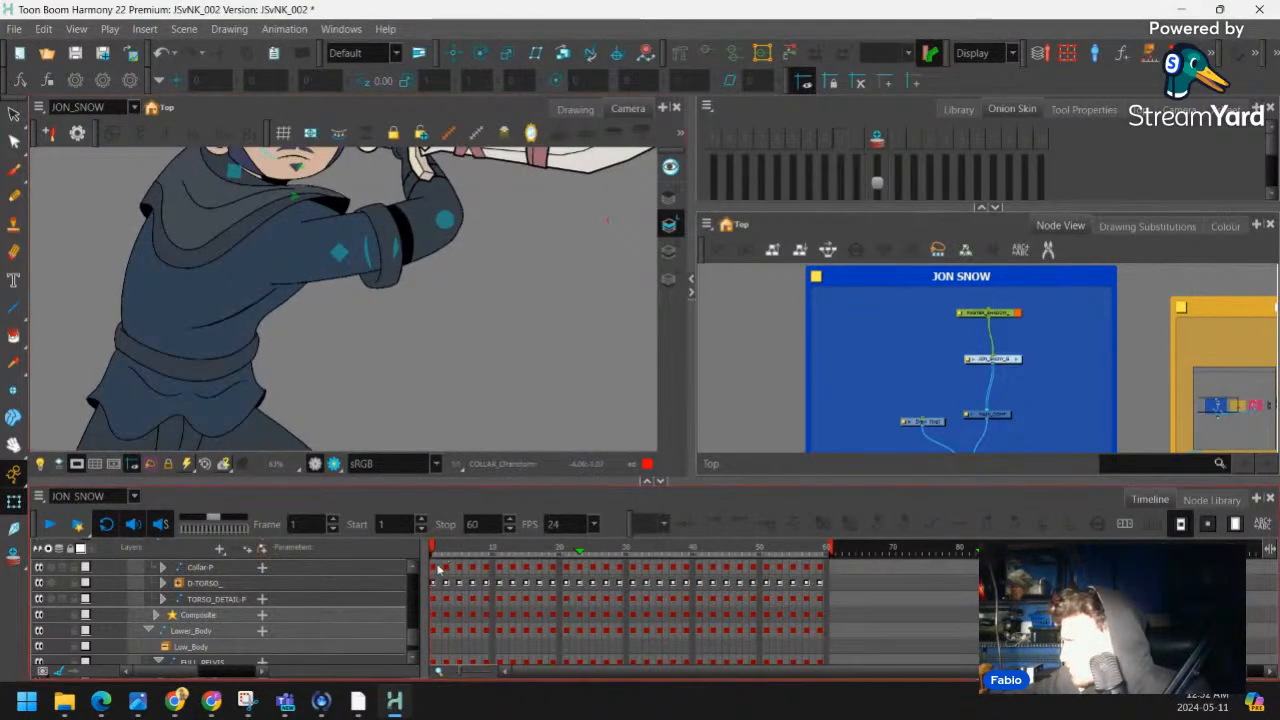
{"action": "left_click", "coordinate": [446, 567]}
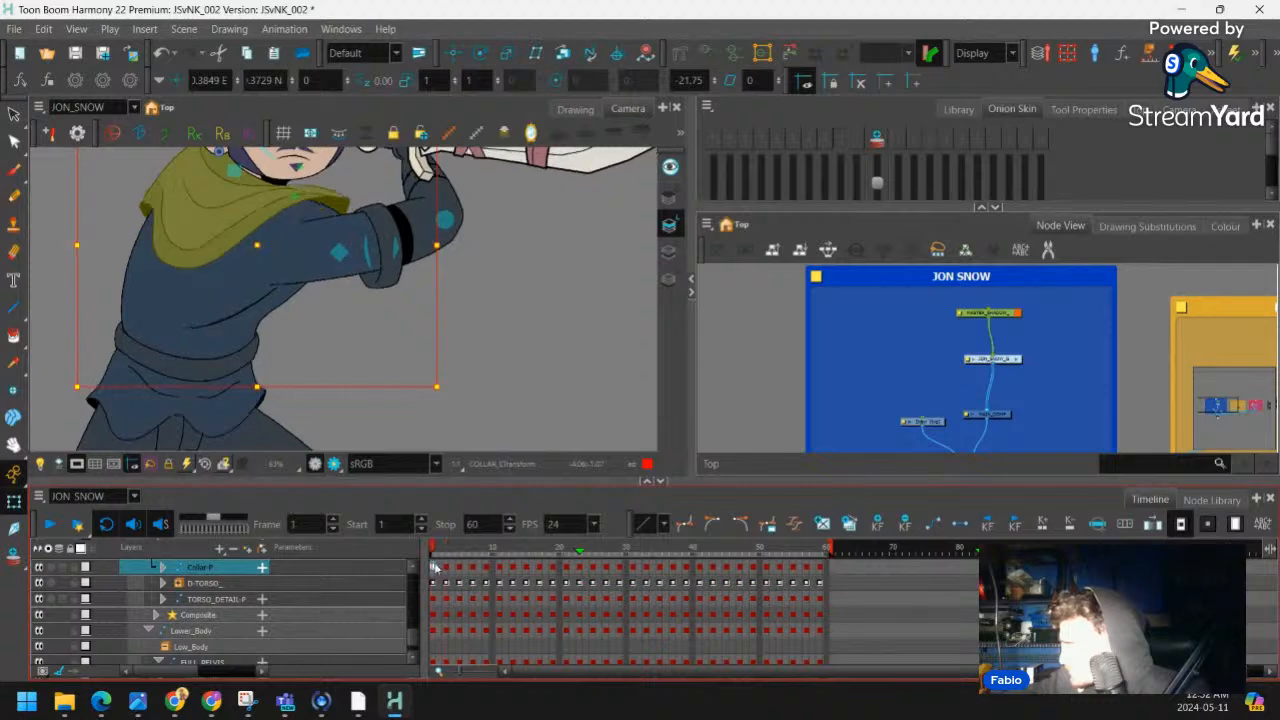
{"action": "left_click", "coordinate": [434, 567]}
{"action": "left_click", "coordinate": [447, 567]}
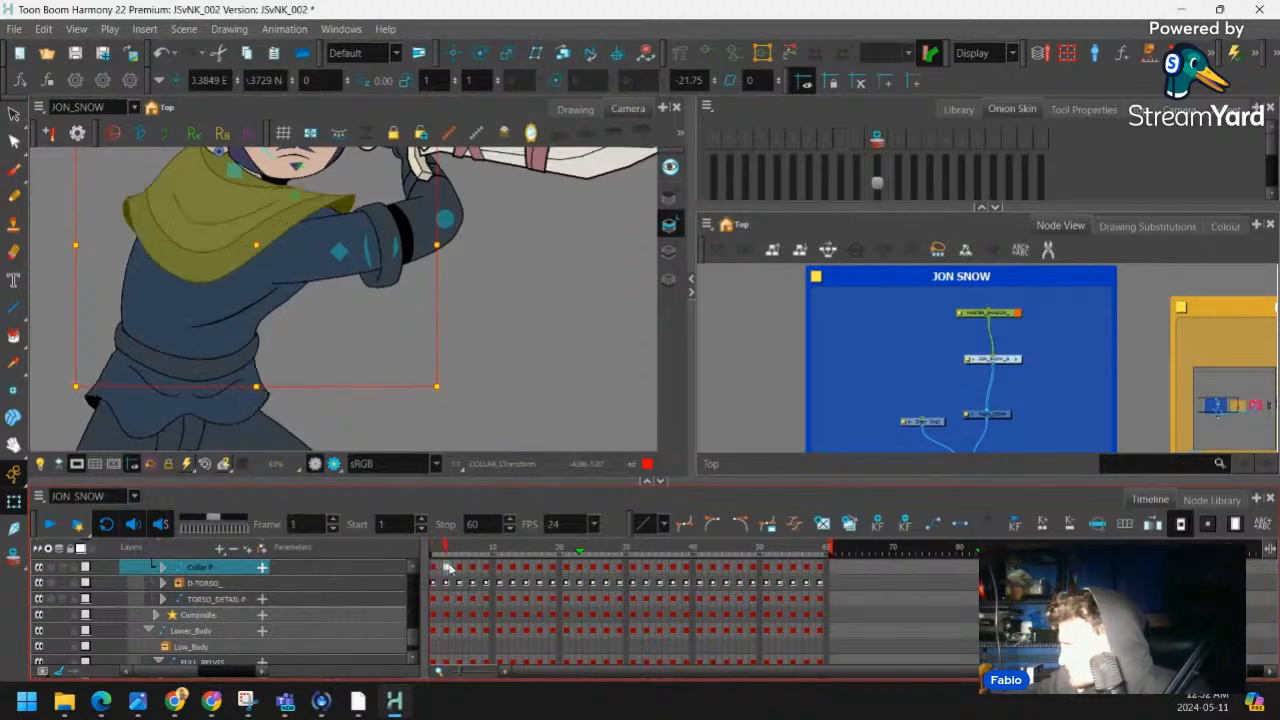
{"action": "left_click", "coordinate": [459, 567]}
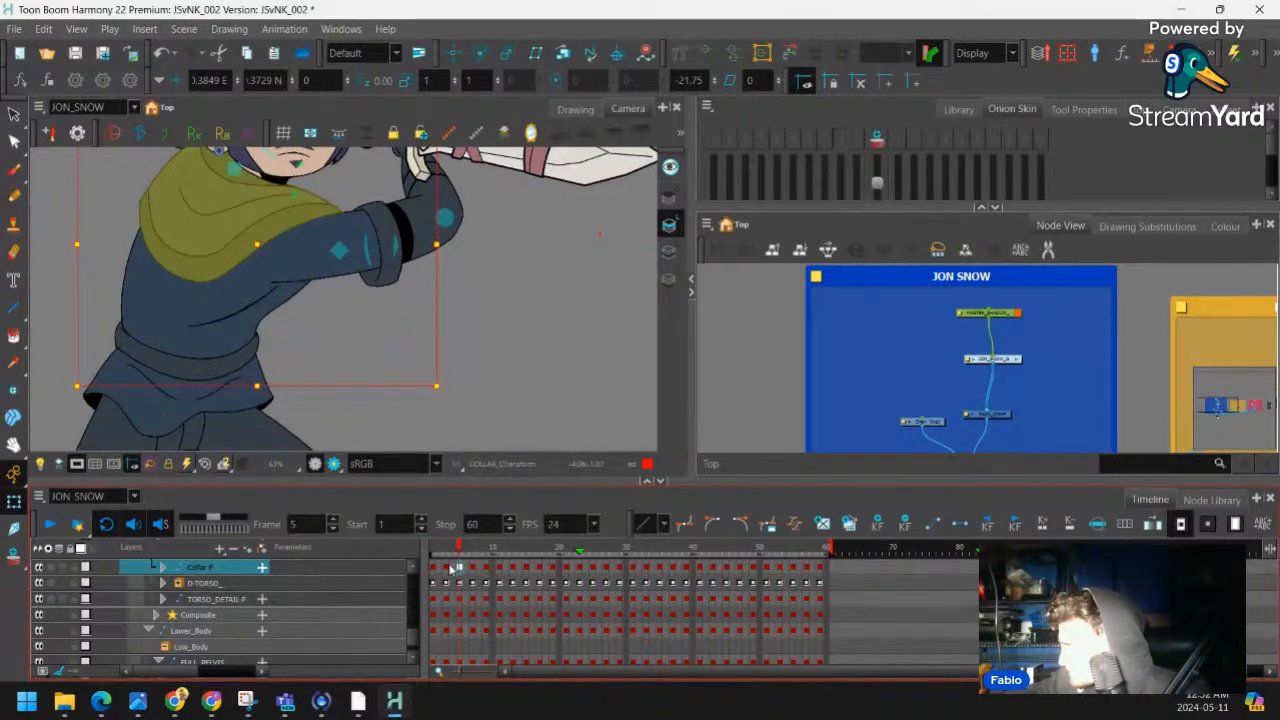
{"action": "left_click", "coordinate": [434, 567]}
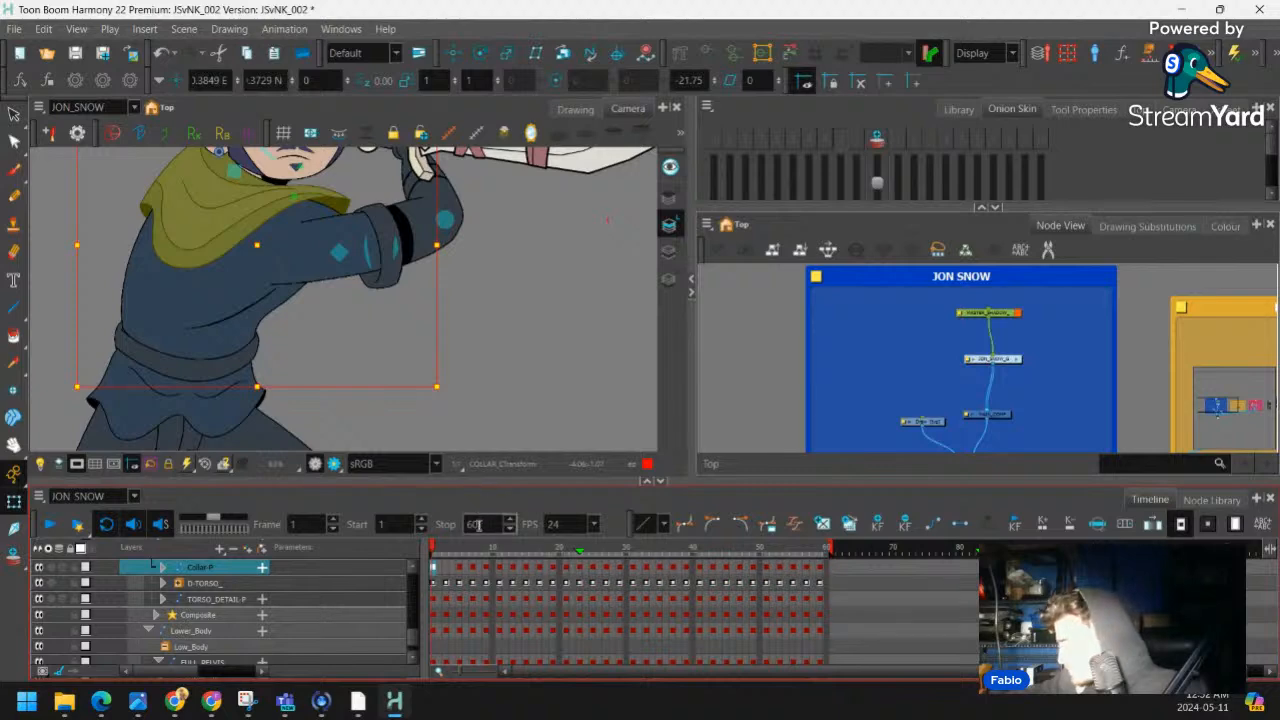
{"action": "left_click", "coordinate": [489, 567]}
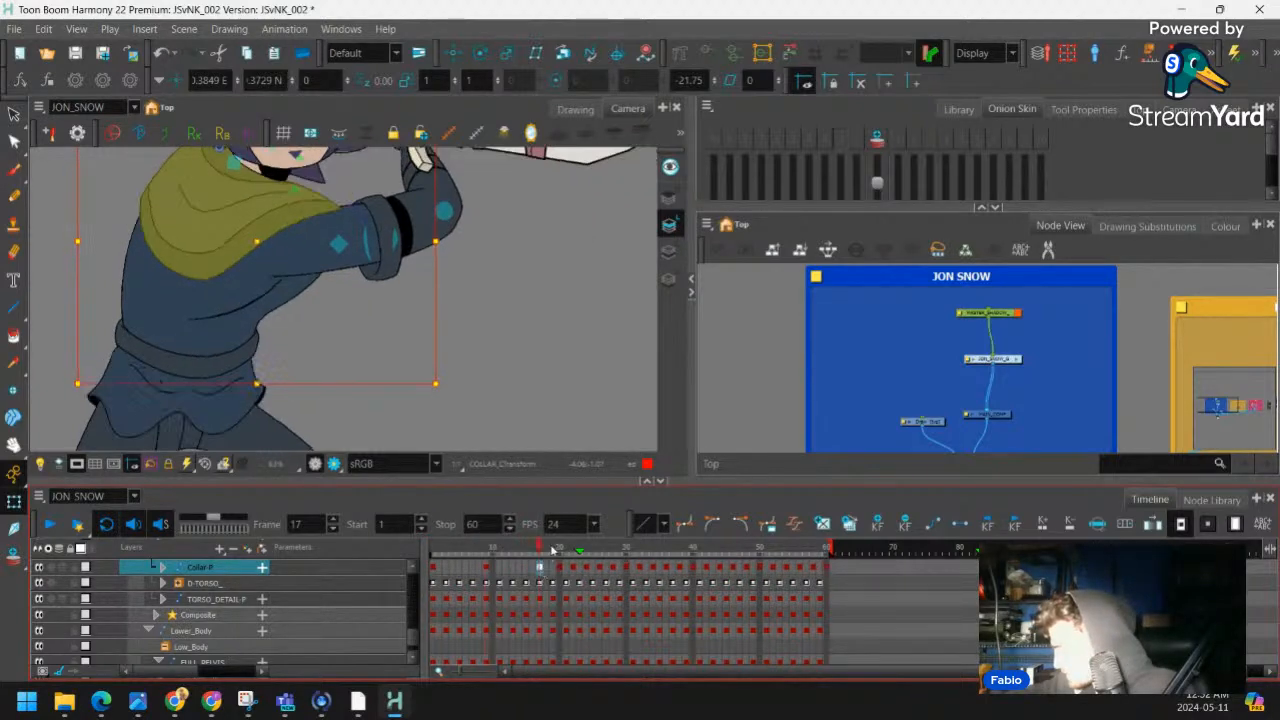
{"action": "left_click", "coordinate": [513, 567]}
Compare the collar poses kept on Collar-P, and delete its keyframes between frames 17 and 28
{"action": "mouse_move", "coordinate": [447, 556]}
{"action": "left_mouse_down"}
{"action": "mouse_move", "coordinate": [545, 544]}
{"action": "mouse_move", "coordinate": [483, 557]}
{"action": "left_mouse_up"}
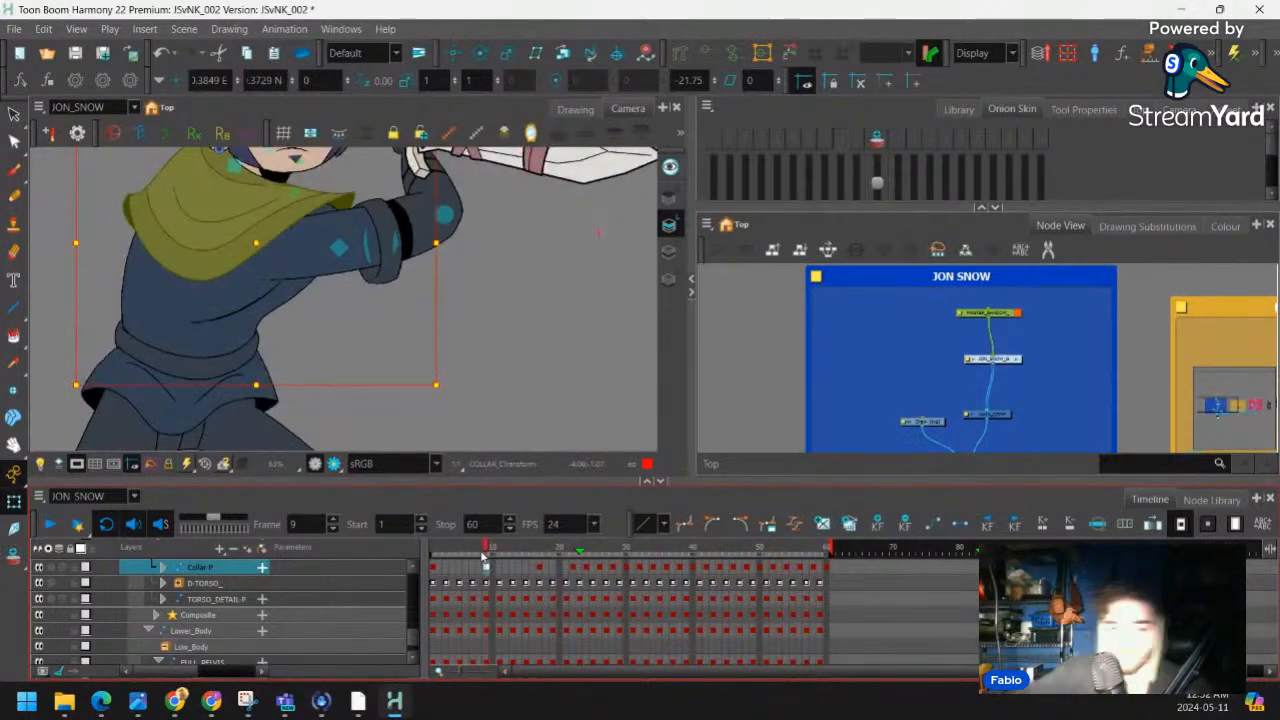
{"action": "left_click", "coordinate": [541, 567]}
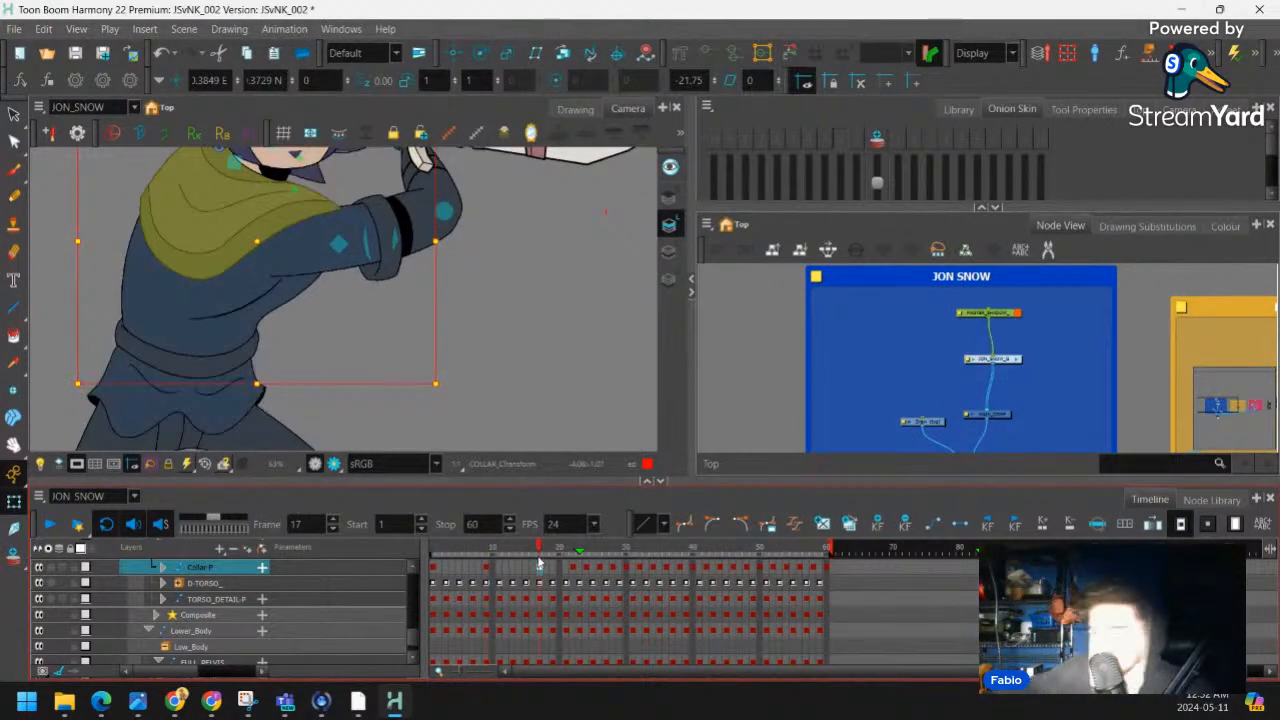
{"action": "left_click", "coordinate": [433, 569]}
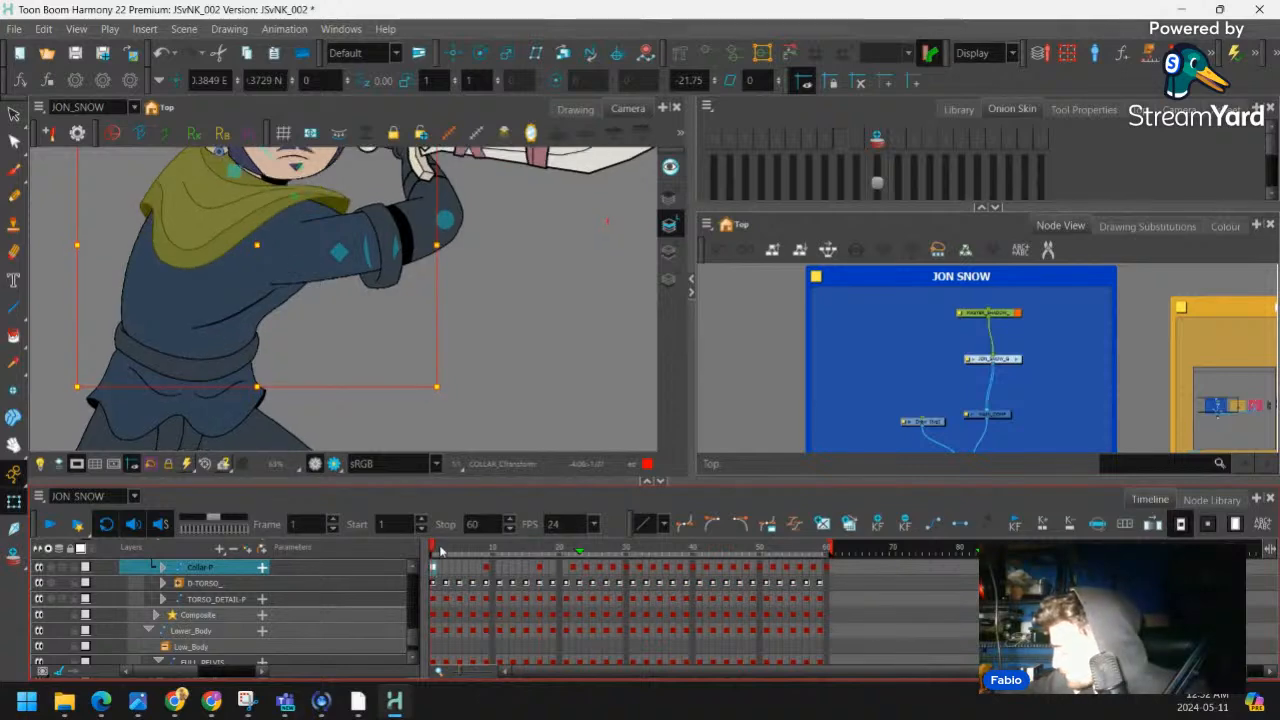
{"action": "mouse_move", "coordinate": [442, 551]}
{"action": "left_mouse_down"}
{"action": "mouse_move", "coordinate": [583, 554]}
{"action": "mouse_move", "coordinate": [506, 560]}
{"action": "mouse_move", "coordinate": [568, 553]}
{"action": "mouse_move", "coordinate": [541, 569]}
{"action": "mouse_move", "coordinate": [627, 557]}
{"action": "left_mouse_up"}
{"action": "left_click", "coordinate": [436, 567]}
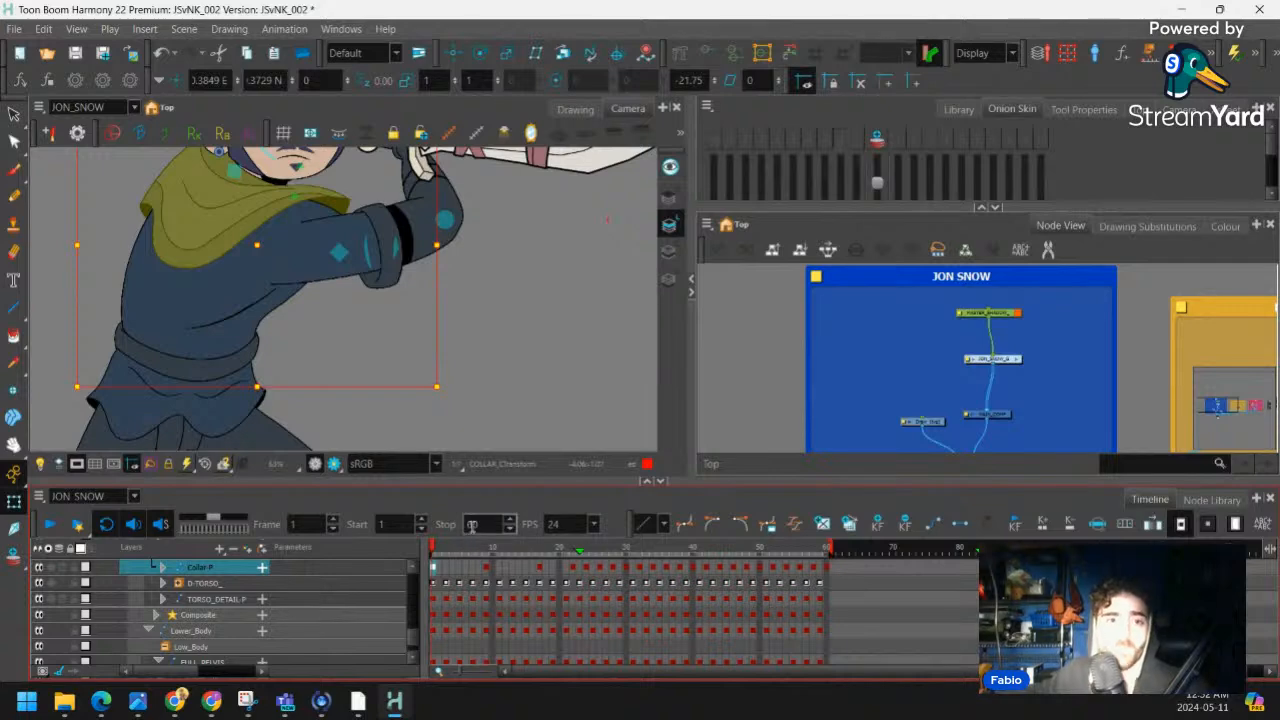
{"action": "left_click", "coordinate": [541, 569]}
{"action": "left_click", "coordinate": [573, 568]}
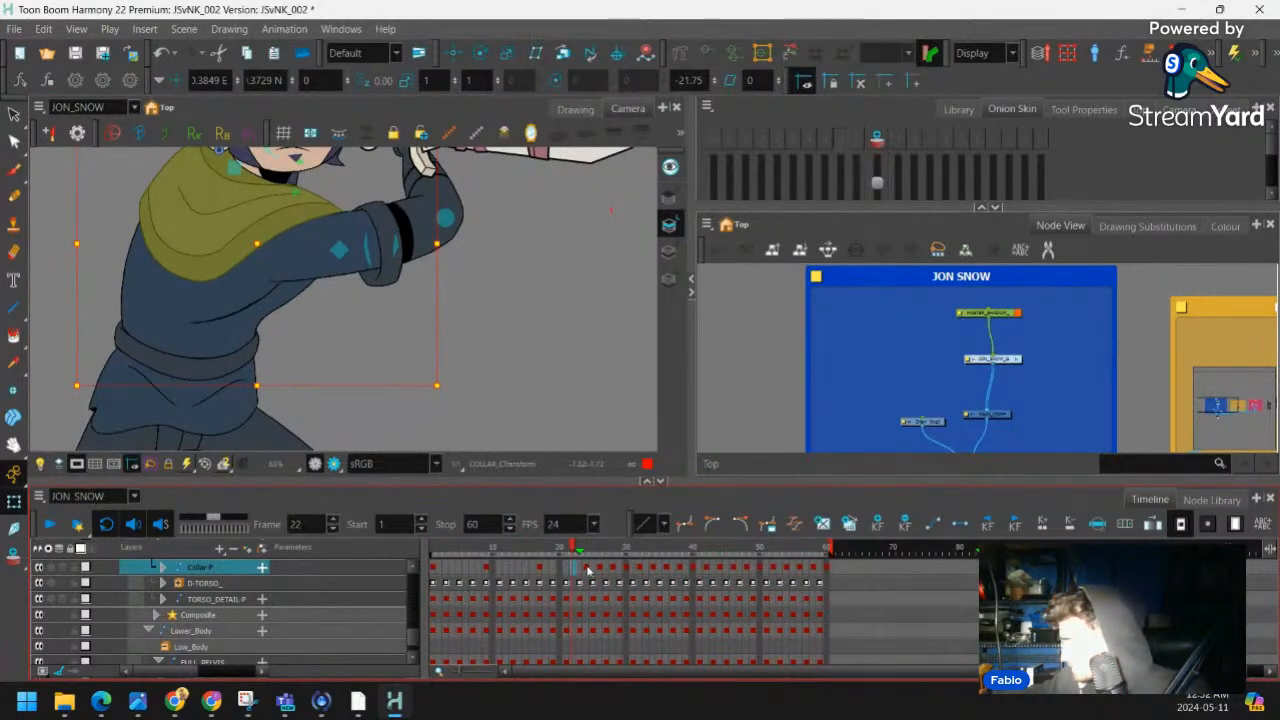
{"action": "left_click", "coordinate": [600, 568]}
{"action": "left_click", "coordinate": [614, 568]}
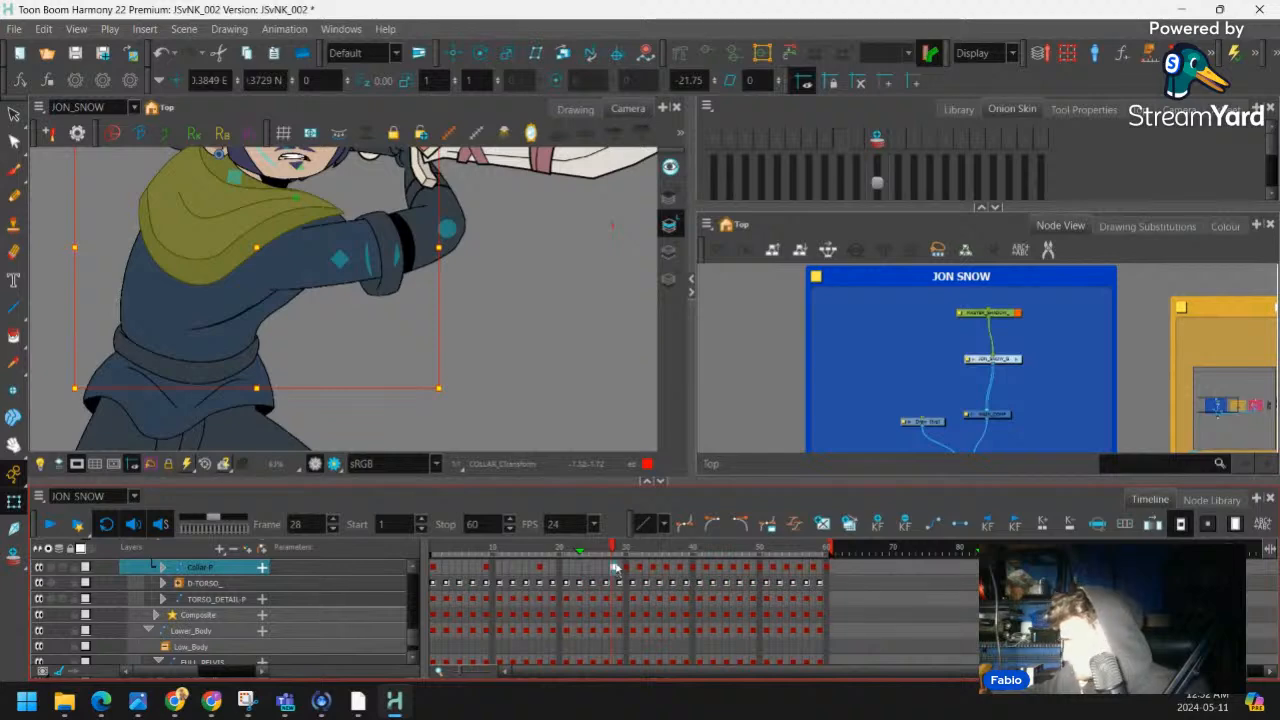
Review the collar up to frame 28, delete all Collar-P keyframes from frame 30 through 60, and return to frame 1
{"action": "left_click", "coordinate": [437, 568]}
{"action": "left_click_drag", "start_coordinate": [442, 547], "coordinate": [616, 551]}
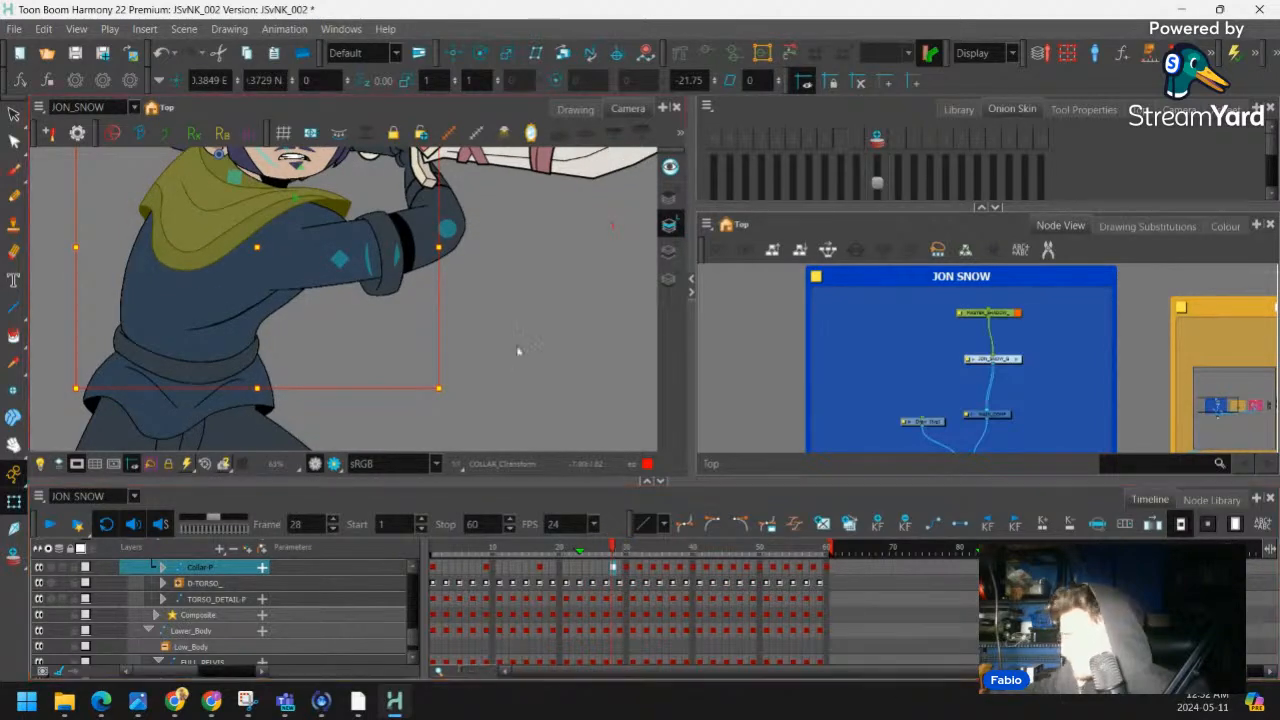
{"action": "key", "text": "1"}
{"action": "key", "text": "1"}
{"action": "left_click_drag", "start_coordinate": [628, 567], "coordinate": [829, 569]}
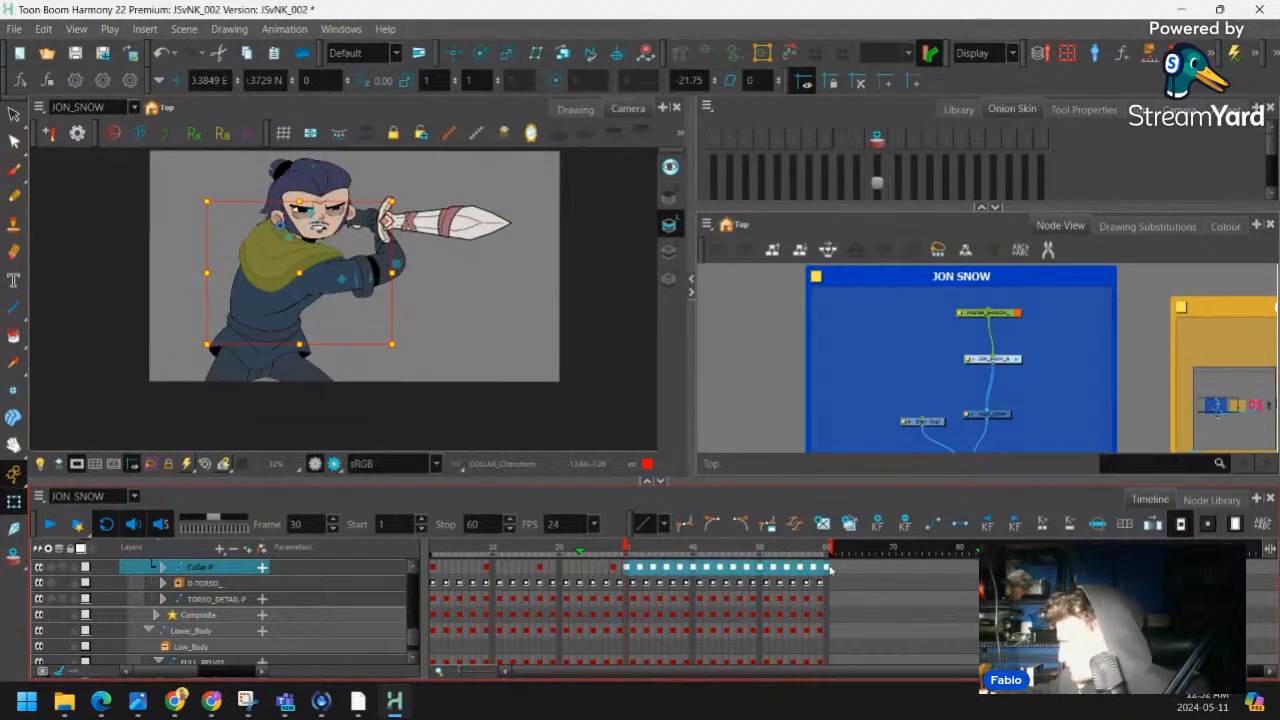
{"action": "key", "text": "Delete"}
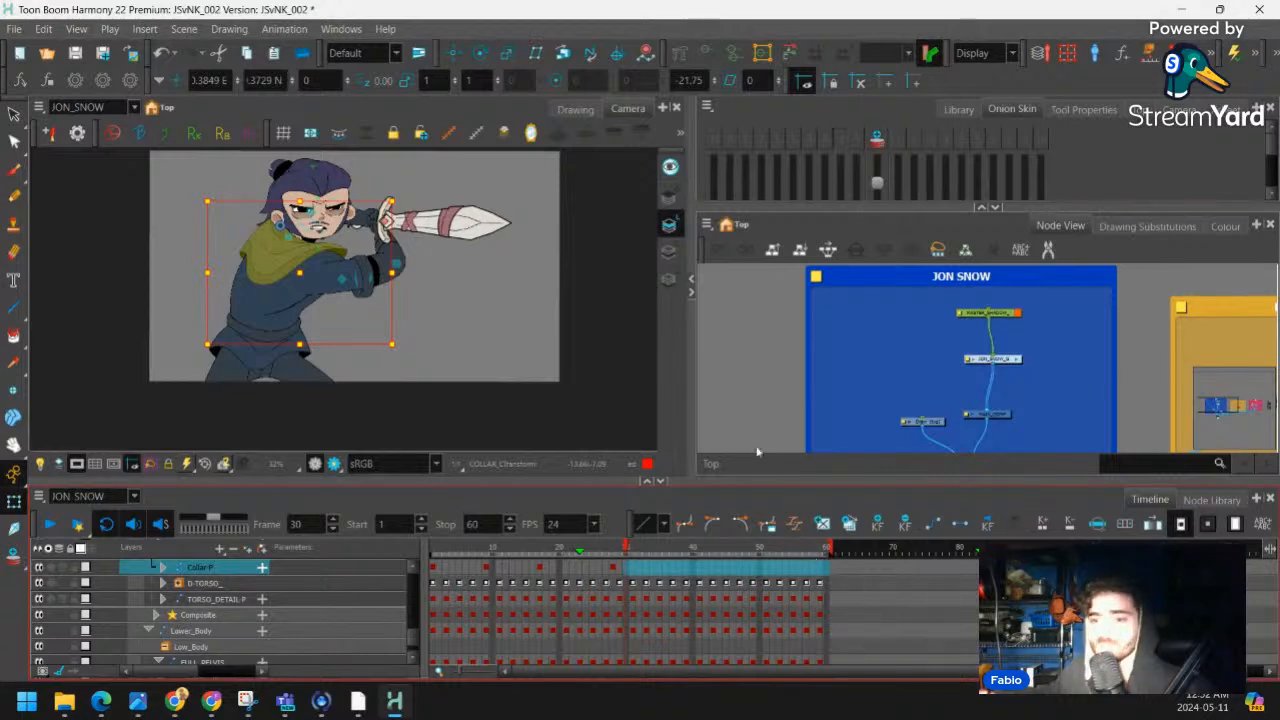
{"action": "left_click", "coordinate": [433, 566]}
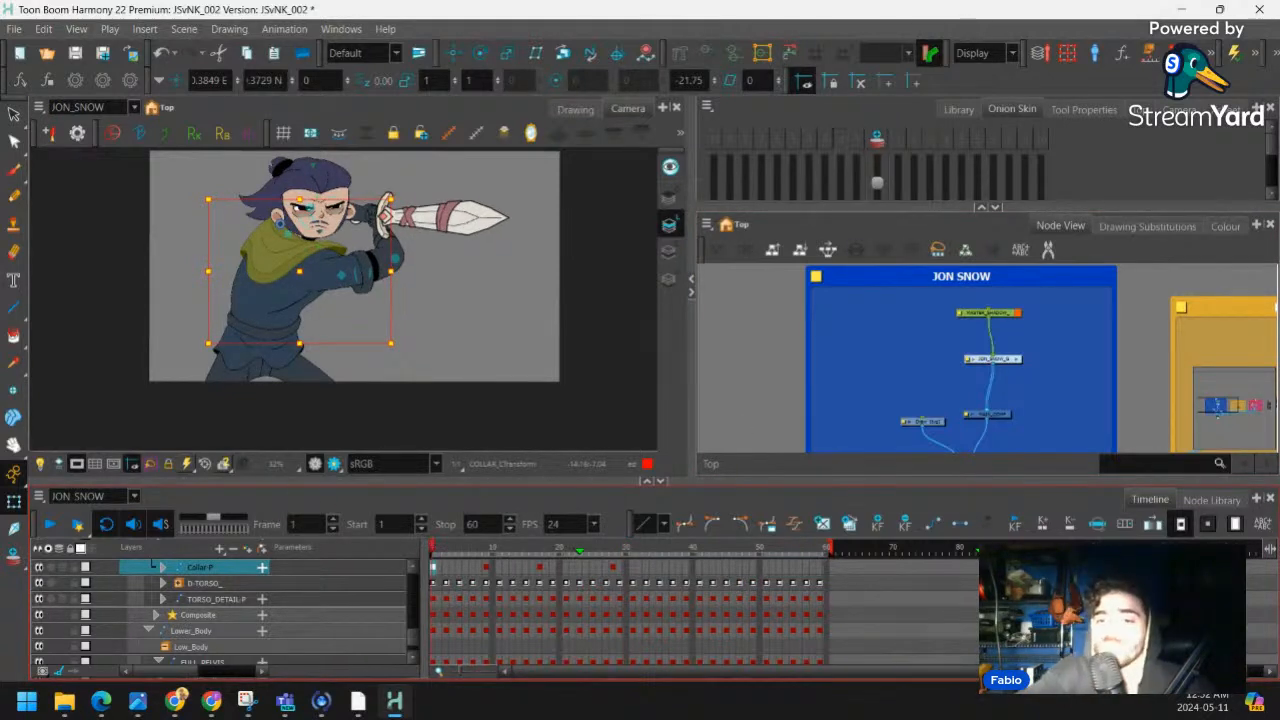
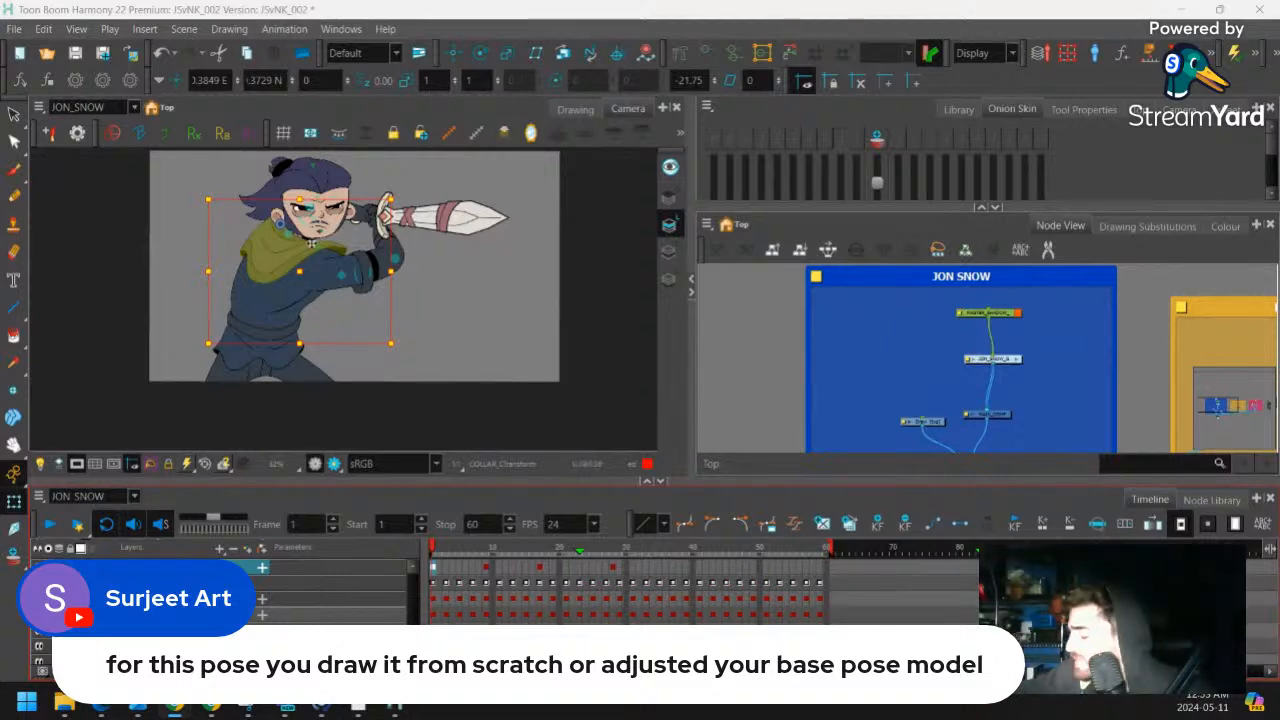
{"action": "scroll", "coordinate": [420, 305], "scroll_direction": "up", "scroll_amount": 3}
{"action": "scroll", "coordinate": [398, 300], "scroll_direction": "down", "scroll_amount": 3}
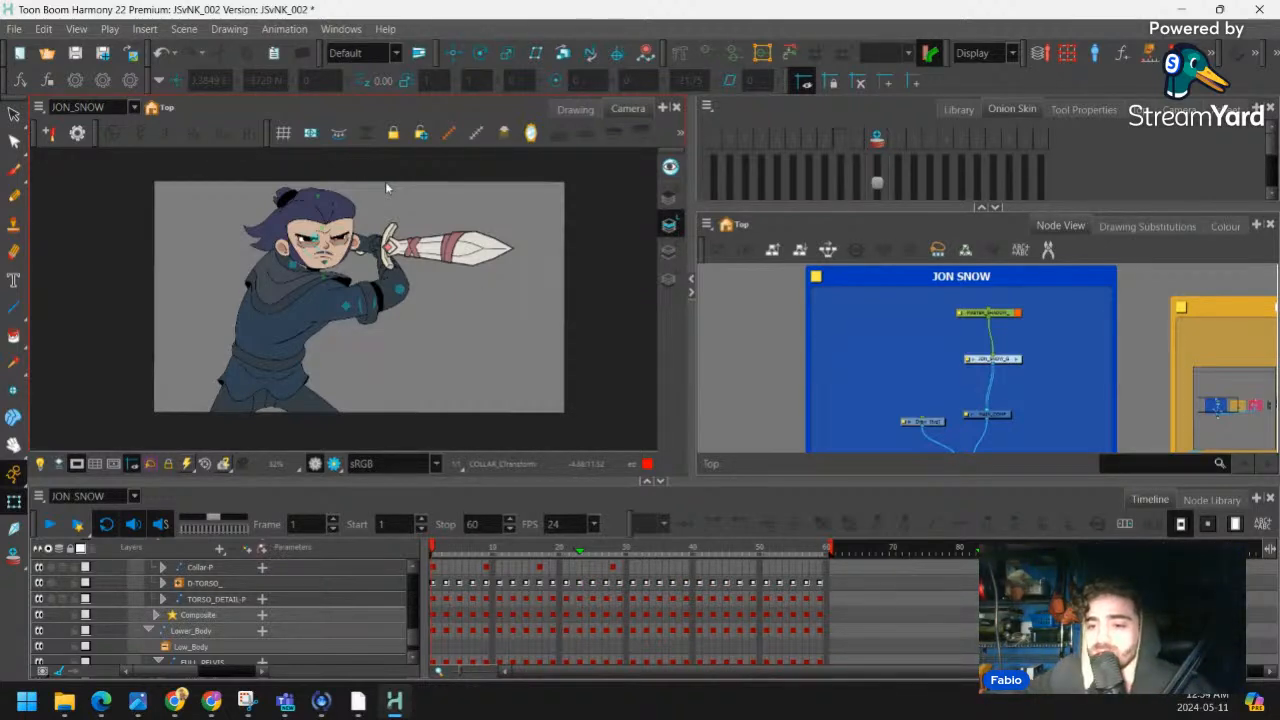
{"action": "key", "text": "1"}
{"action": "key", "text": "1"}
{"action": "key", "text": "2"}
{"action": "key", "text": "2"}
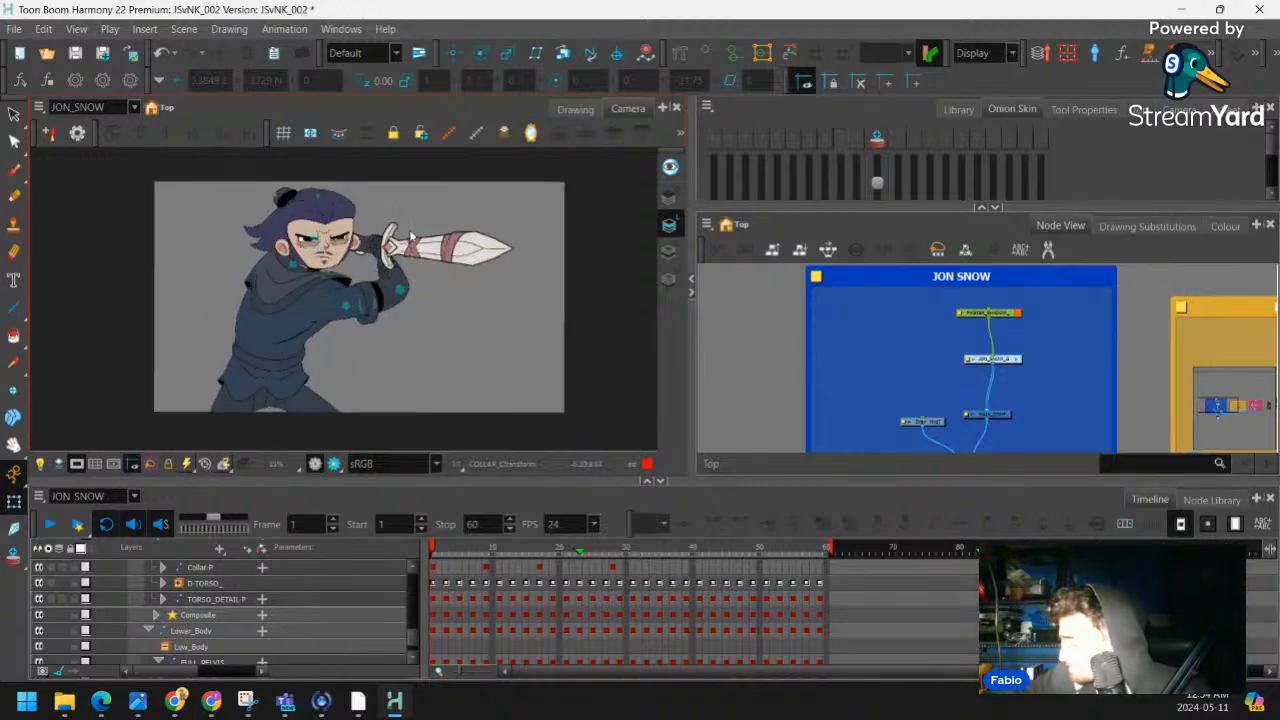
On frame 17, move the collar's inner fold line downward and slightly to the left
{"action": "key", "text": "2"}
{"action": "key", "text": "2"}
{"action": "key", "text": "2"}
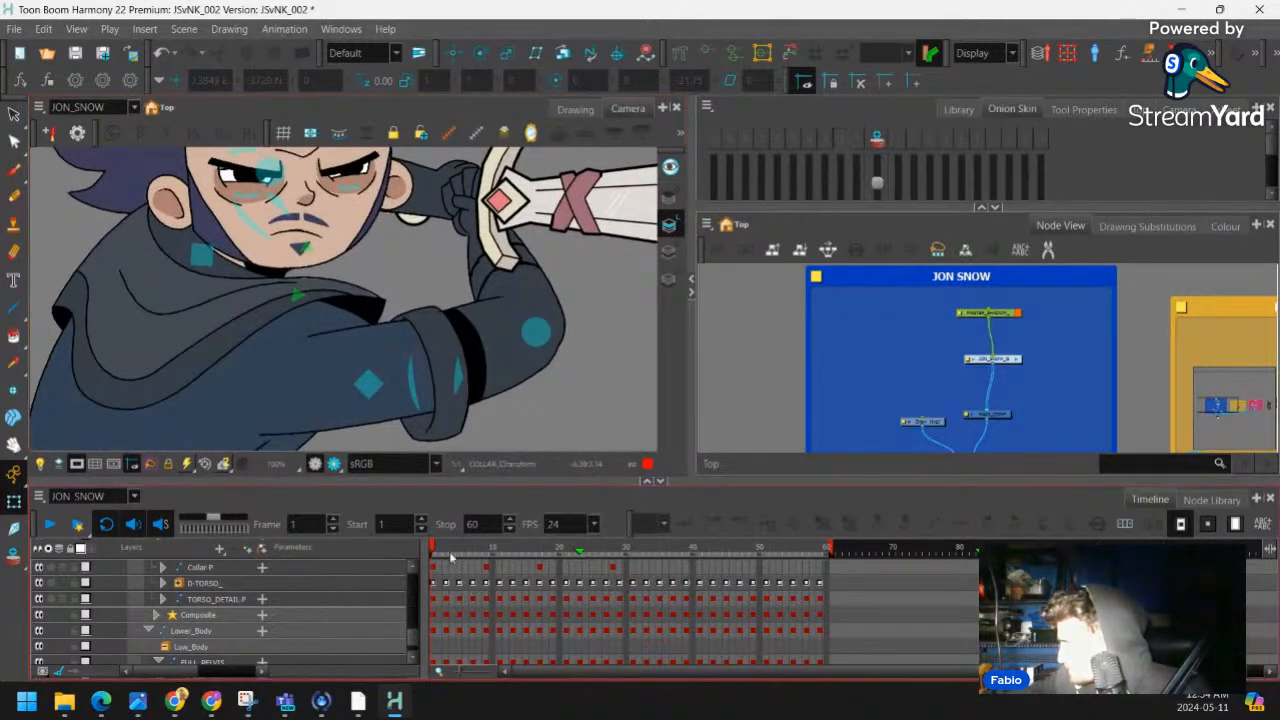
{"action": "left_click_drag", "start_coordinate": [451, 557], "coordinate": [540, 552]}
{"action": "left_click_drag", "start_coordinate": [345, 290], "coordinate": [357, 294]}
{"action": "scroll", "coordinate": [236, 350], "scroll_direction": "up", "scroll_amount": 3}
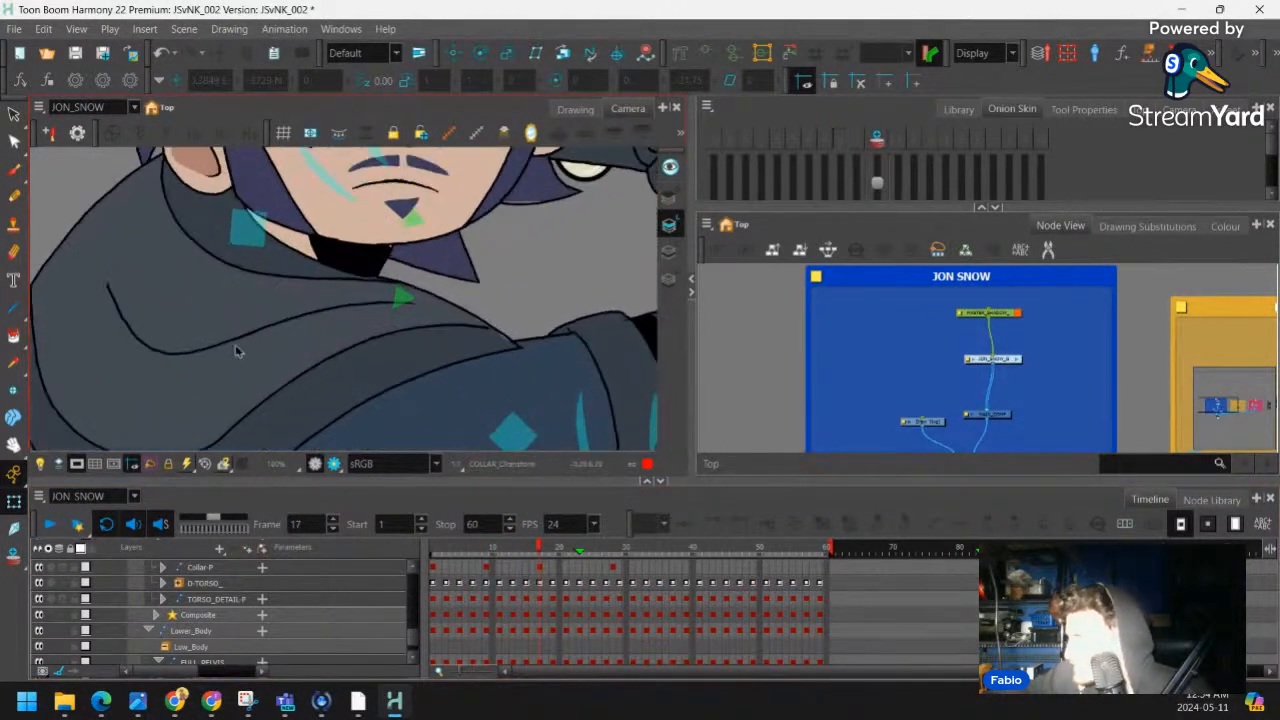
{"action": "left_click", "coordinate": [206, 352]}
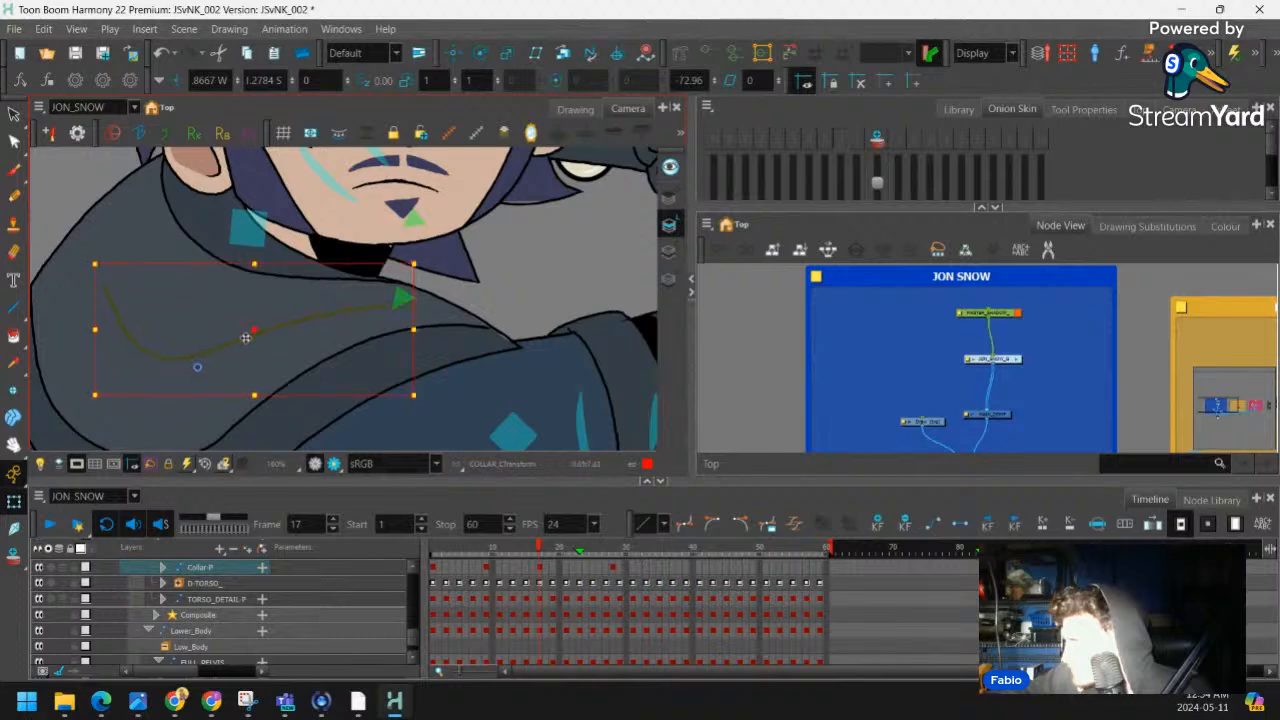
{"action": "left_click", "coordinate": [90, 320]}
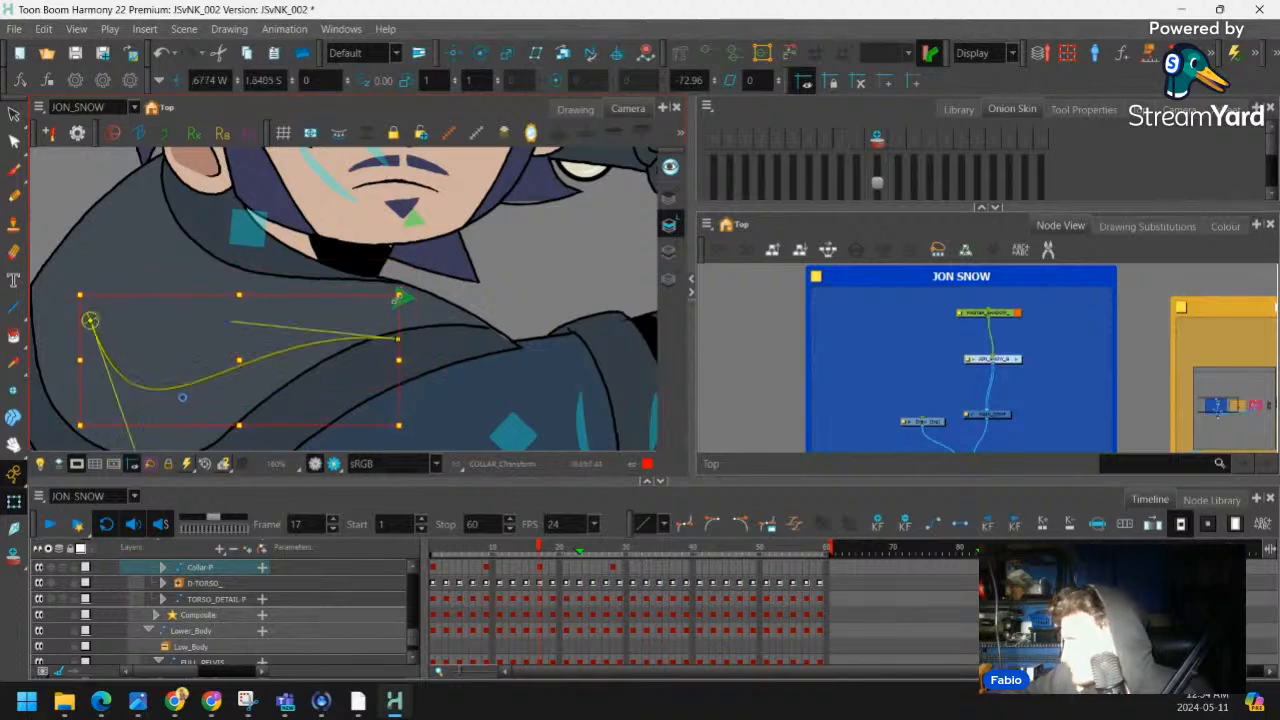
Reshape the fold line on frame 17 by pulling its right end point up and inward and adjusting the handles at both ends
{"action": "left_click", "coordinate": [232, 322]}
{"action": "left_click_drag", "start_coordinate": [398, 339], "coordinate": [379, 314]}
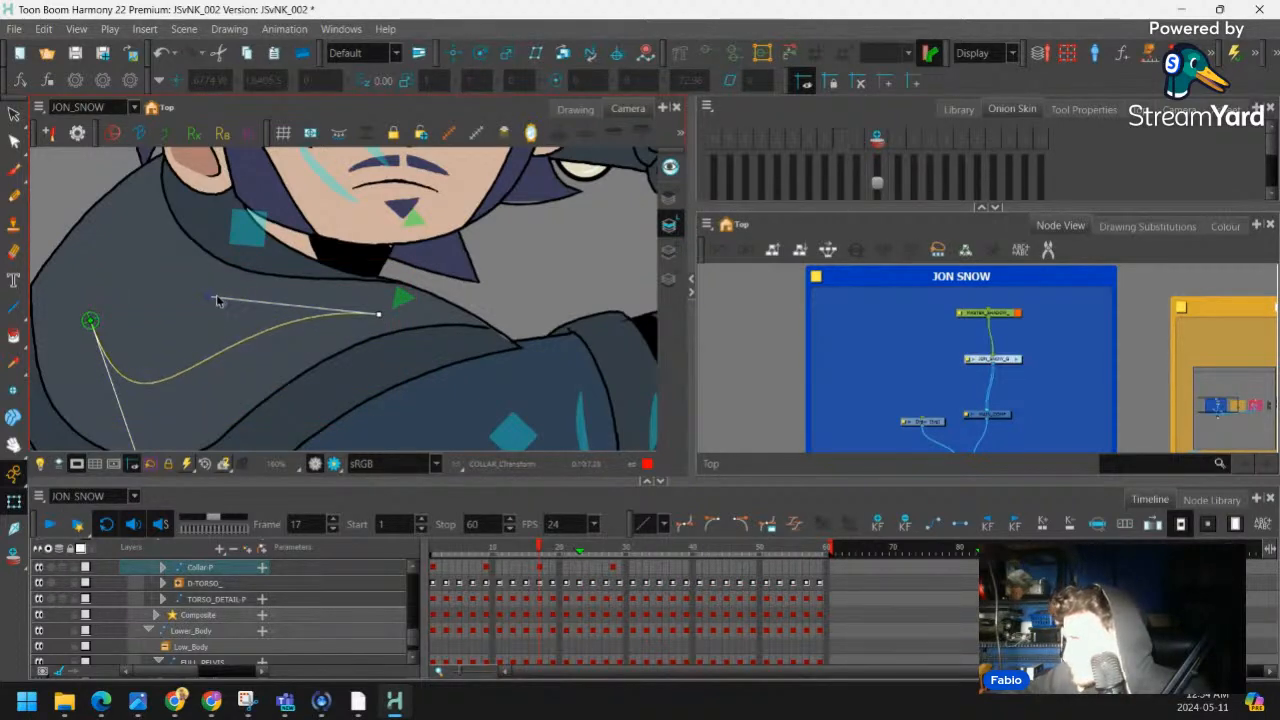
{"action": "left_click", "coordinate": [494, 273]}
{"action": "left_click_drag", "start_coordinate": [212, 297], "coordinate": [275, 273]}
{"action": "left_click_drag", "start_coordinate": [185, 405], "coordinate": [167, 443]}
{"action": "left_click", "coordinate": [529, 229]}
Adjust the collar's edge near the tip where it meets the sleeve on frame 17
{"action": "scroll", "coordinate": [529, 229], "scroll_direction": "down", "scroll_amount": 3}
{"action": "scroll", "coordinate": [446, 246], "scroll_direction": "up", "scroll_amount": 3}
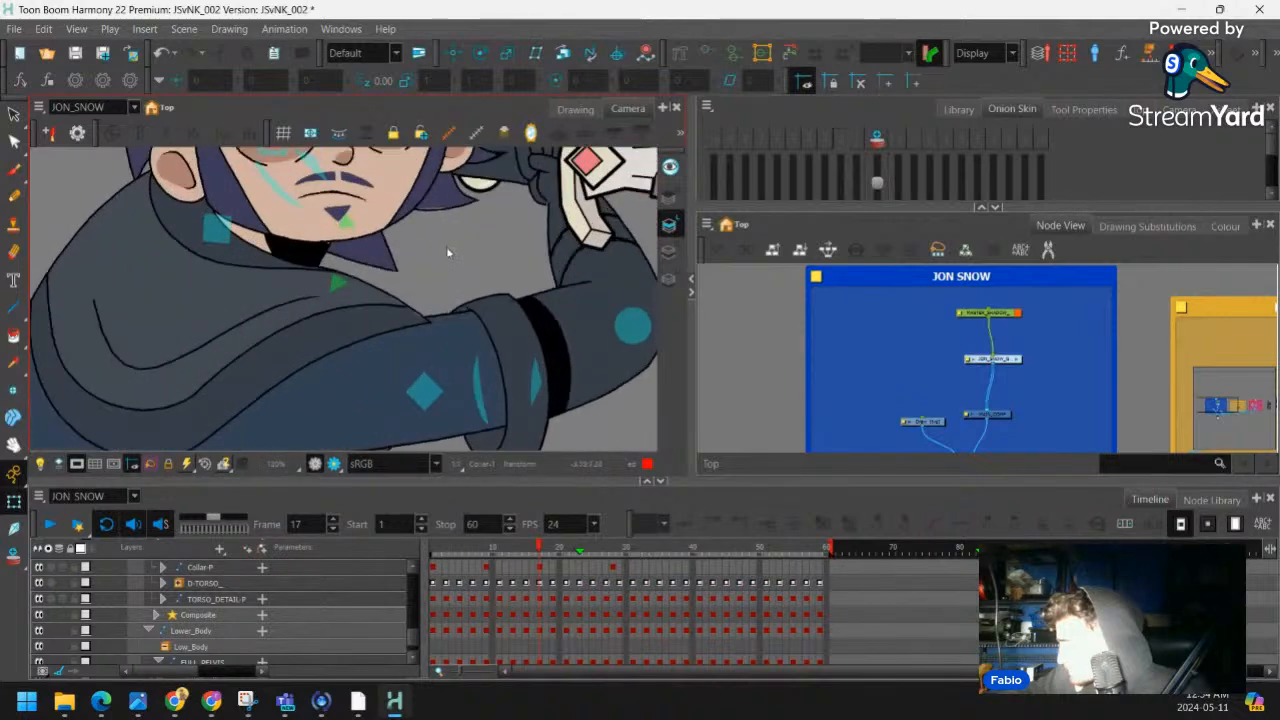
{"action": "scroll", "coordinate": [443, 280], "scroll_direction": "up", "scroll_amount": 2}
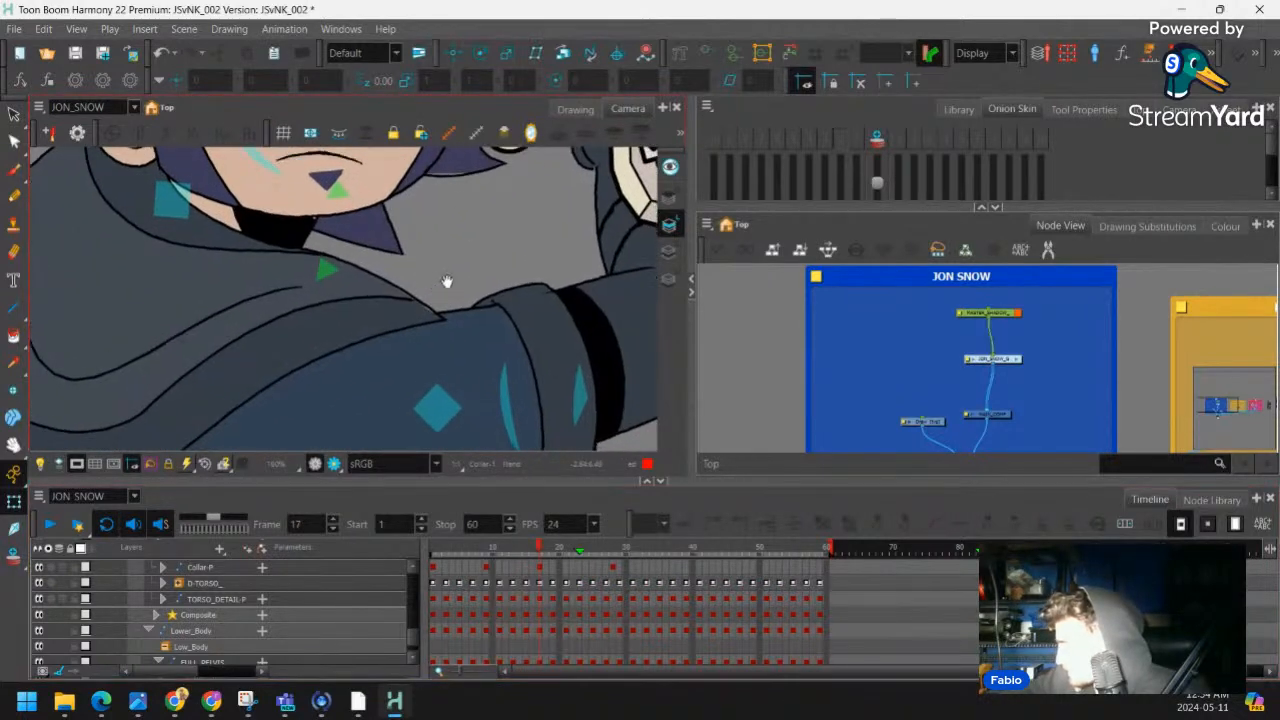
{"action": "left_click_drag", "start_coordinate": [426, 344], "coordinate": [510, 320]}
{"action": "left_click", "coordinate": [491, 257]}
{"action": "scroll", "coordinate": [481, 242], "scroll_direction": "down", "scroll_amount": 8}
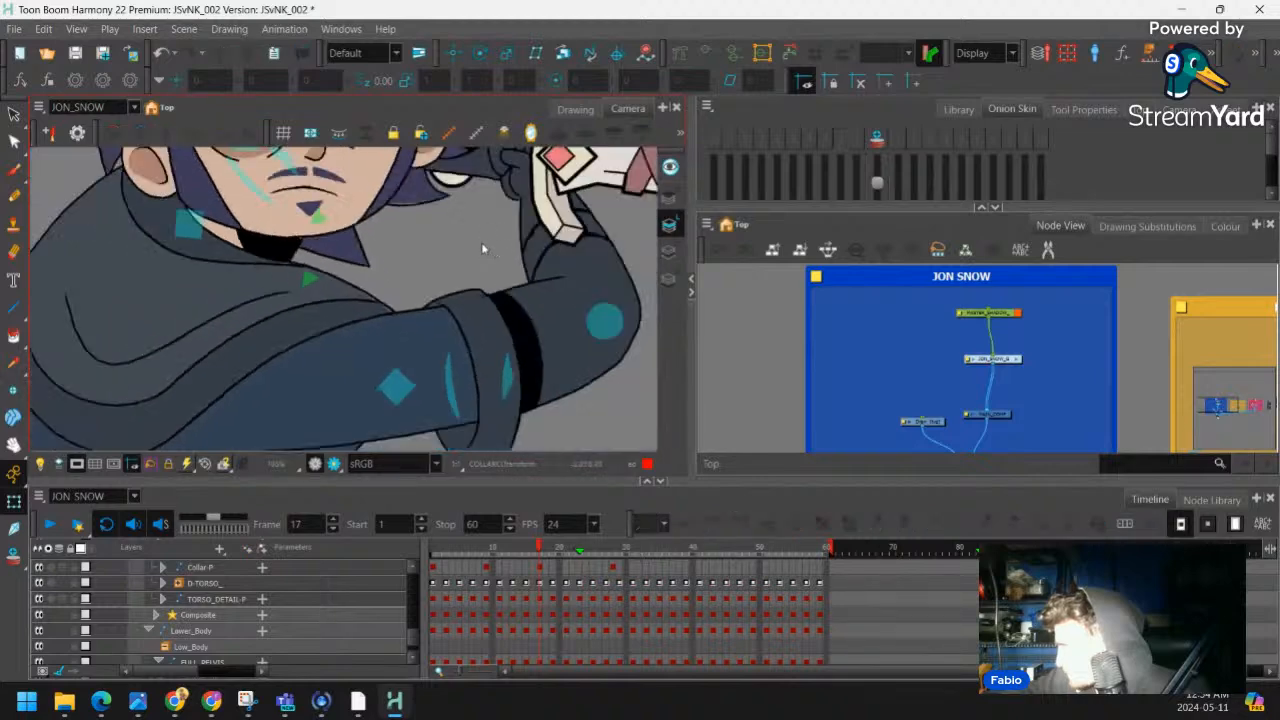
Convert the Collar-P key on frame 1 to a motion keyframe and step through the interpolated frames up to frame 9
{"action": "left_click_drag", "start_coordinate": [540, 546], "coordinate": [585, 547]}
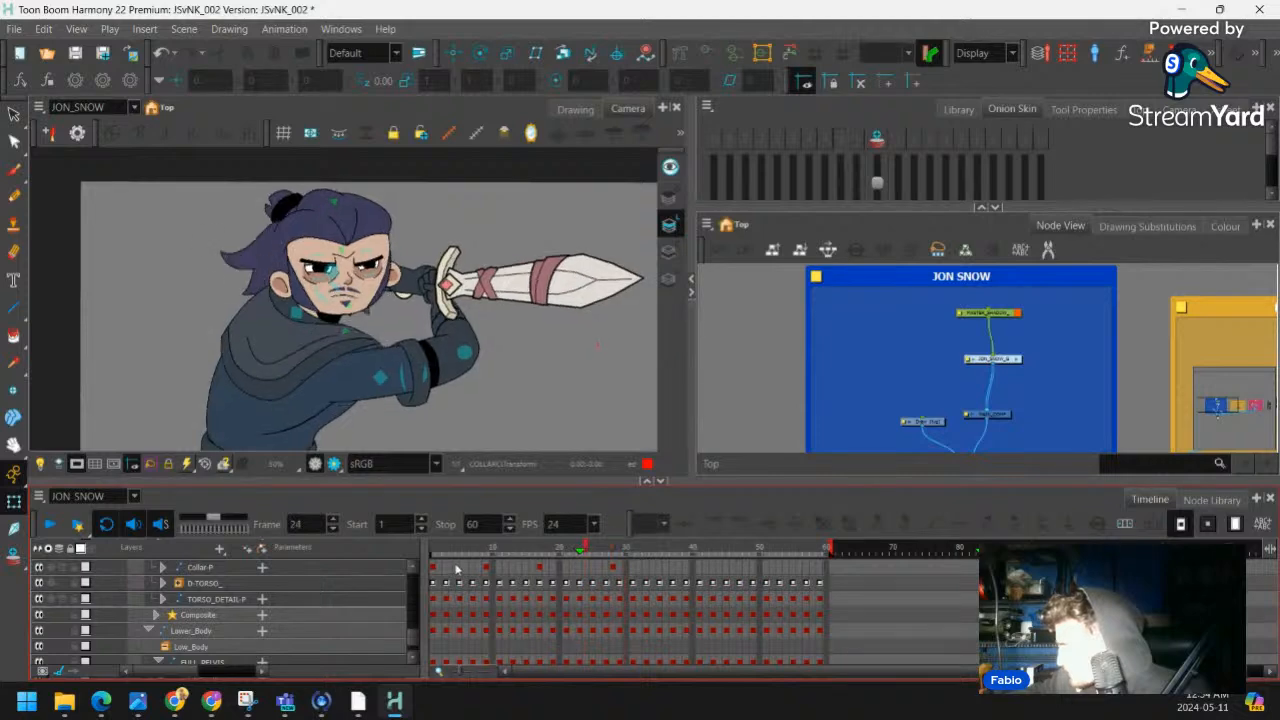
{"action": "left_click", "coordinate": [433, 566]}
{"action": "key", "text": "ctrl+k"}
{"action": "key", "text": "period"}
{"action": "key", "text": "period"}
{"action": "key", "text": "period"}
{"action": "key", "text": "period"}
{"action": "key", "text": "period"}
{"action": "key", "text": "period"}
{"action": "key", "text": "period"}
{"action": "key", "text": "period"}
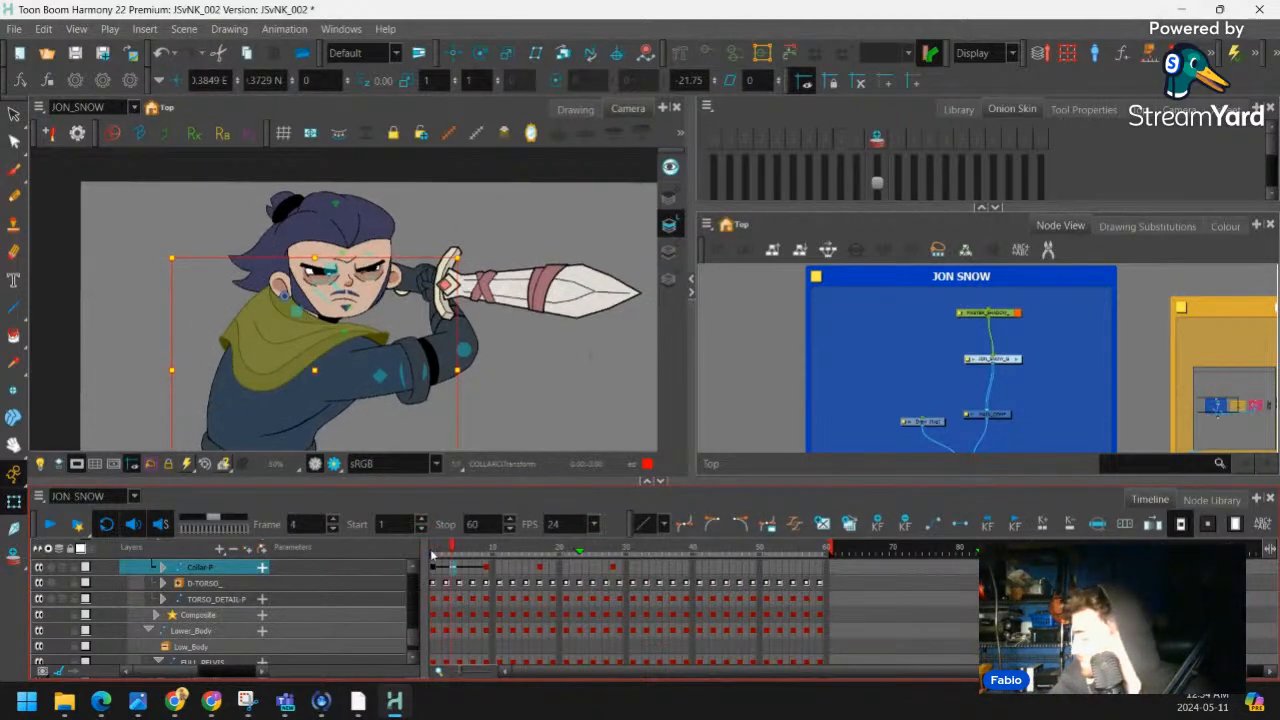
Convert the Collar-P key on frame 9 to a motion keyframe and step through the interpolated frames up to frame 17
{"action": "key", "text": "ctrl+k"}
{"action": "key", "text": "period"}
{"action": "key", "text": "period"}
{"action": "key", "text": "period"}
{"action": "key", "text": "period"}
{"action": "key", "text": "period"}
{"action": "key", "text": "period"}
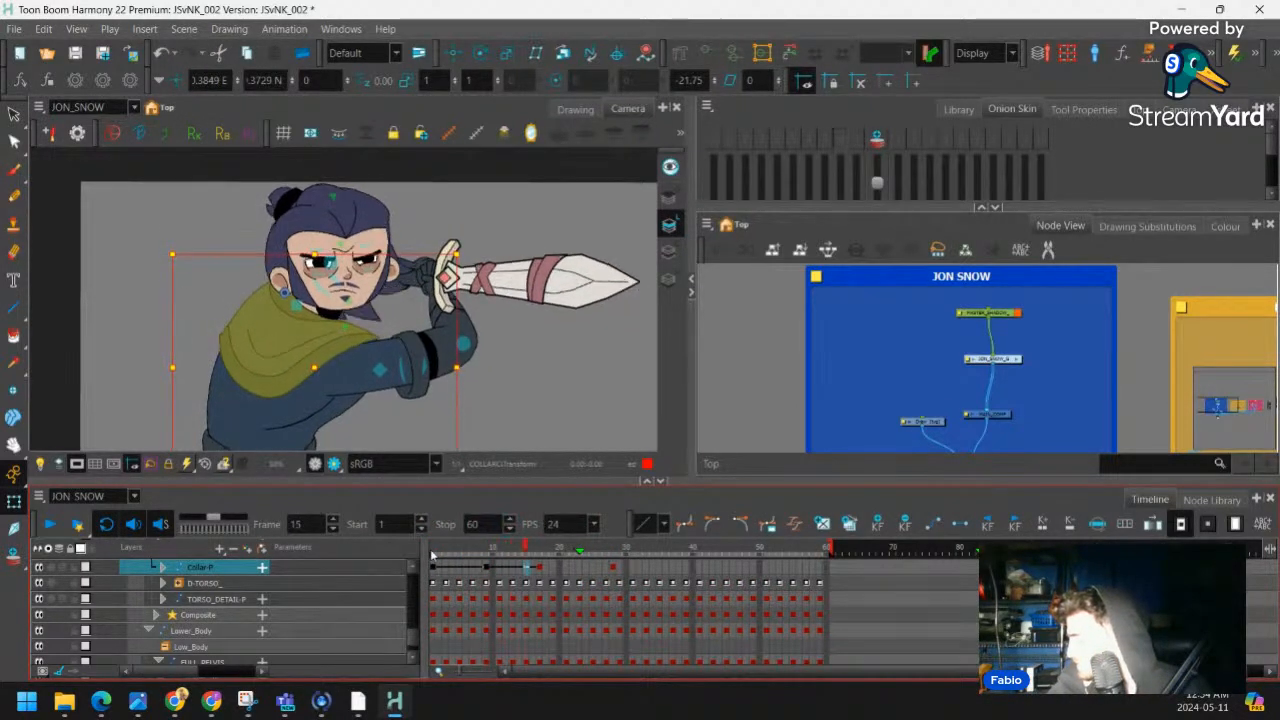
{"action": "key", "text": "period"}
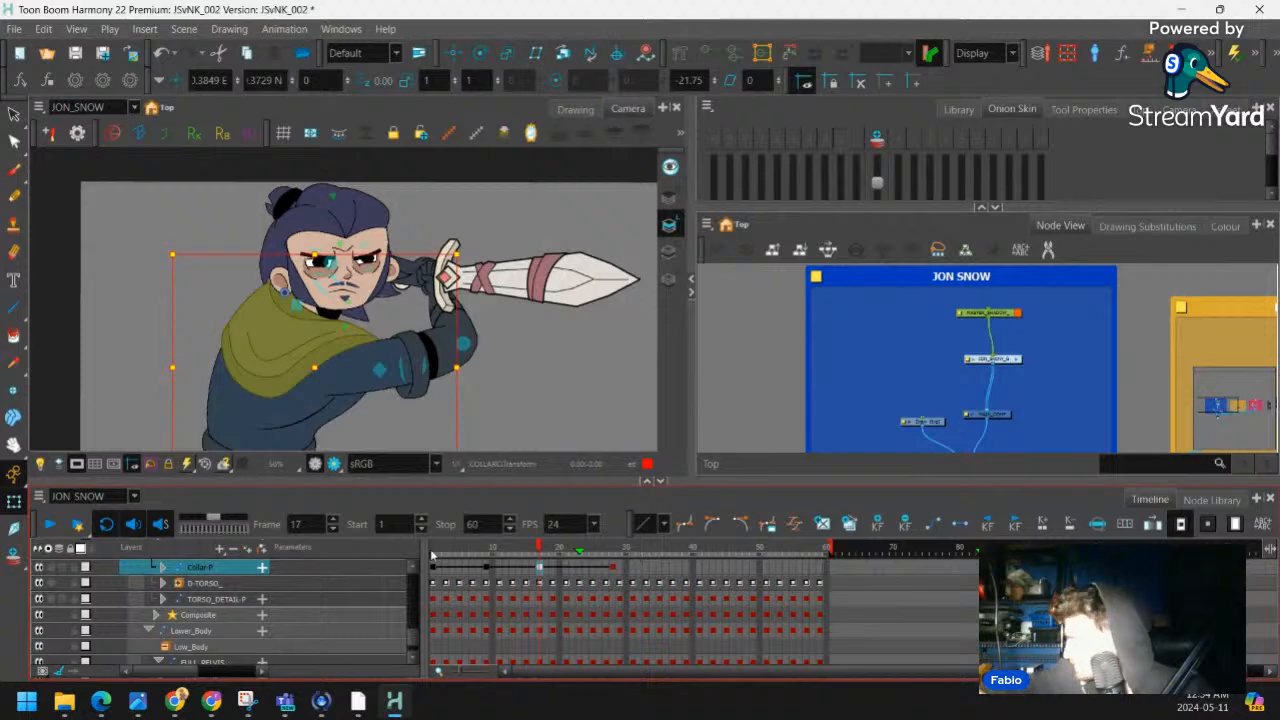
On frame 5, raise the front tip point of the collar's lower edge slightly and shorten its inner handle
{"action": "left_click", "coordinate": [434, 568]}
{"action": "scroll", "coordinate": [316, 365], "scroll_direction": "up", "scroll_amount": 2}
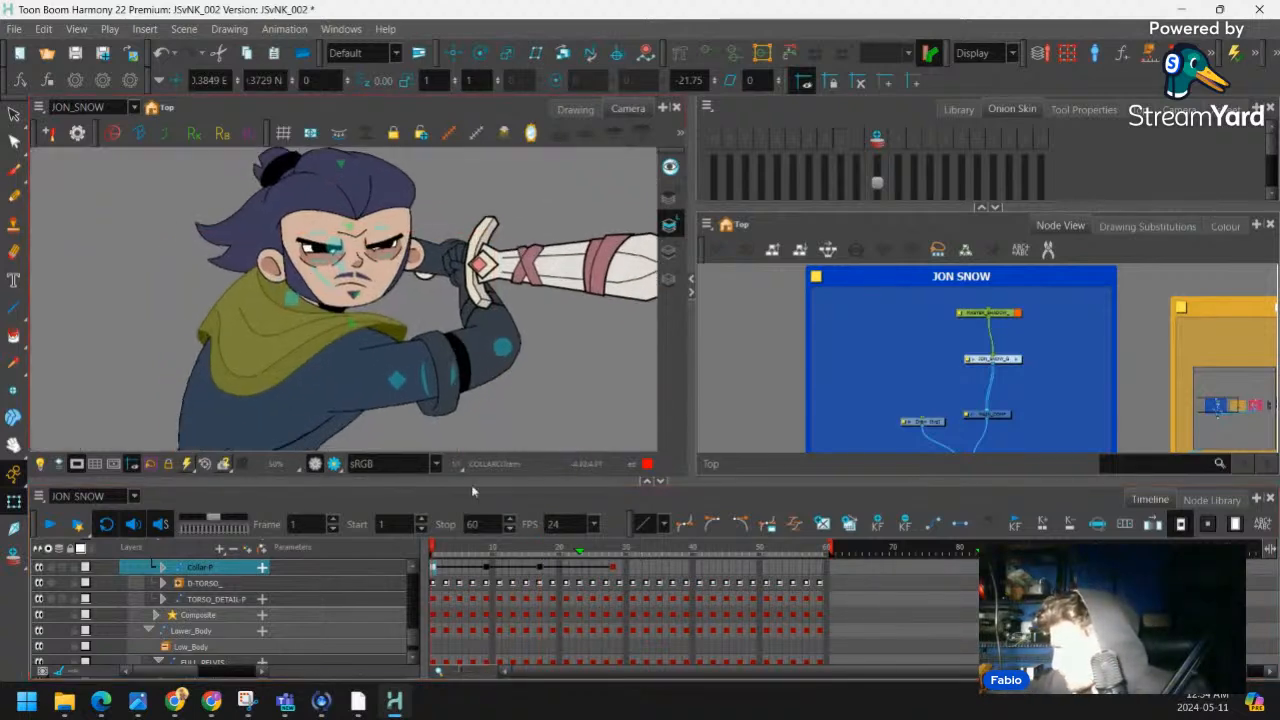
{"action": "left_click", "coordinate": [458, 568]}
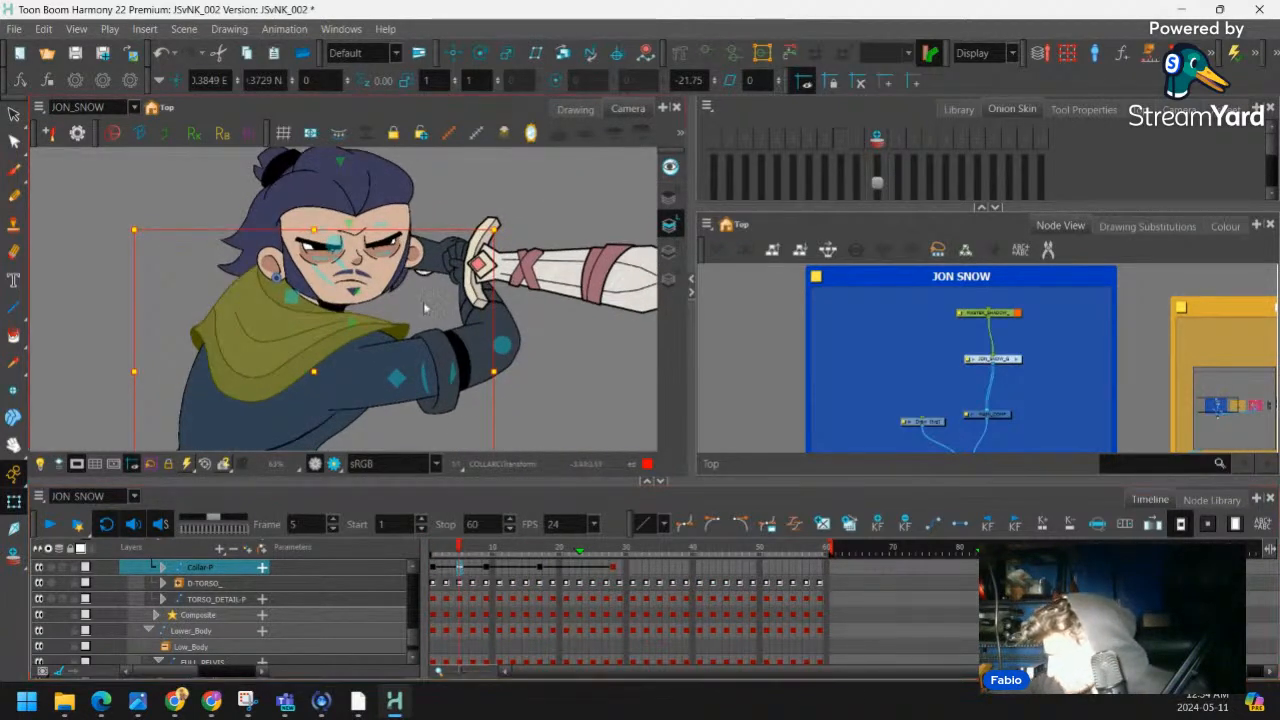
{"action": "scroll", "coordinate": [426, 309], "scroll_direction": "up", "scroll_amount": 4}
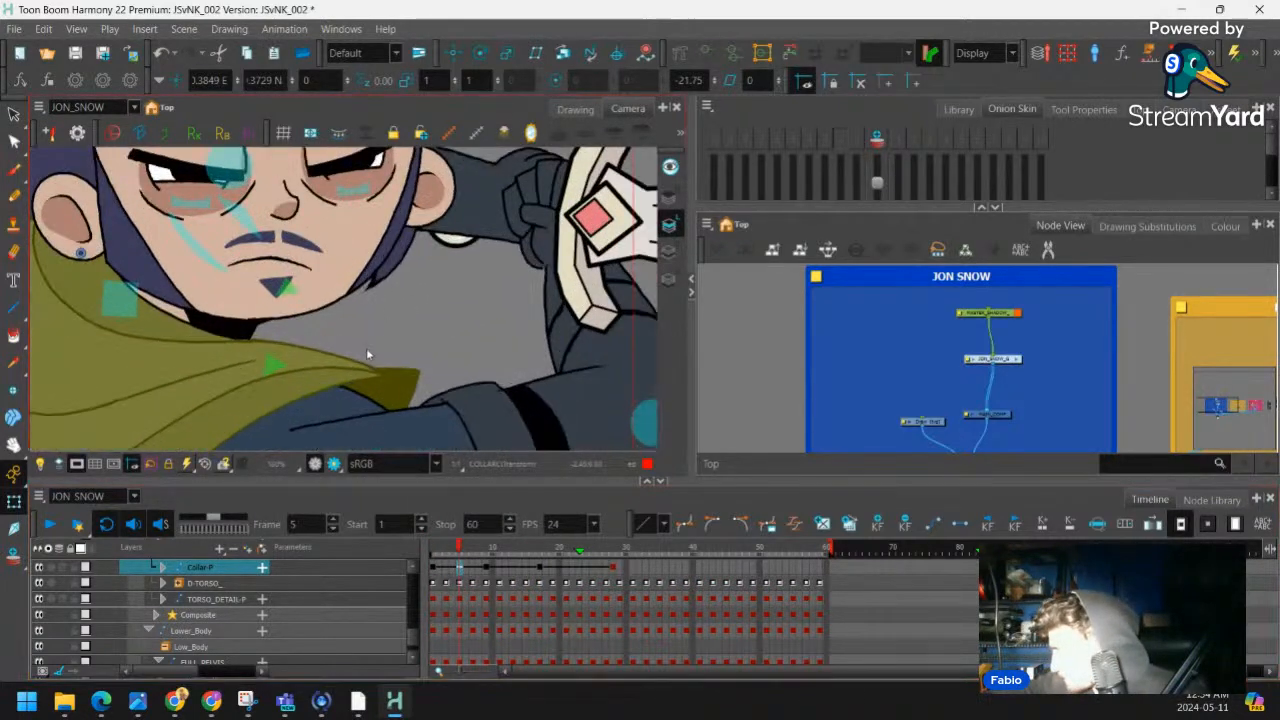
{"action": "key", "text": "2"}
{"action": "left_click", "coordinate": [352, 374]}
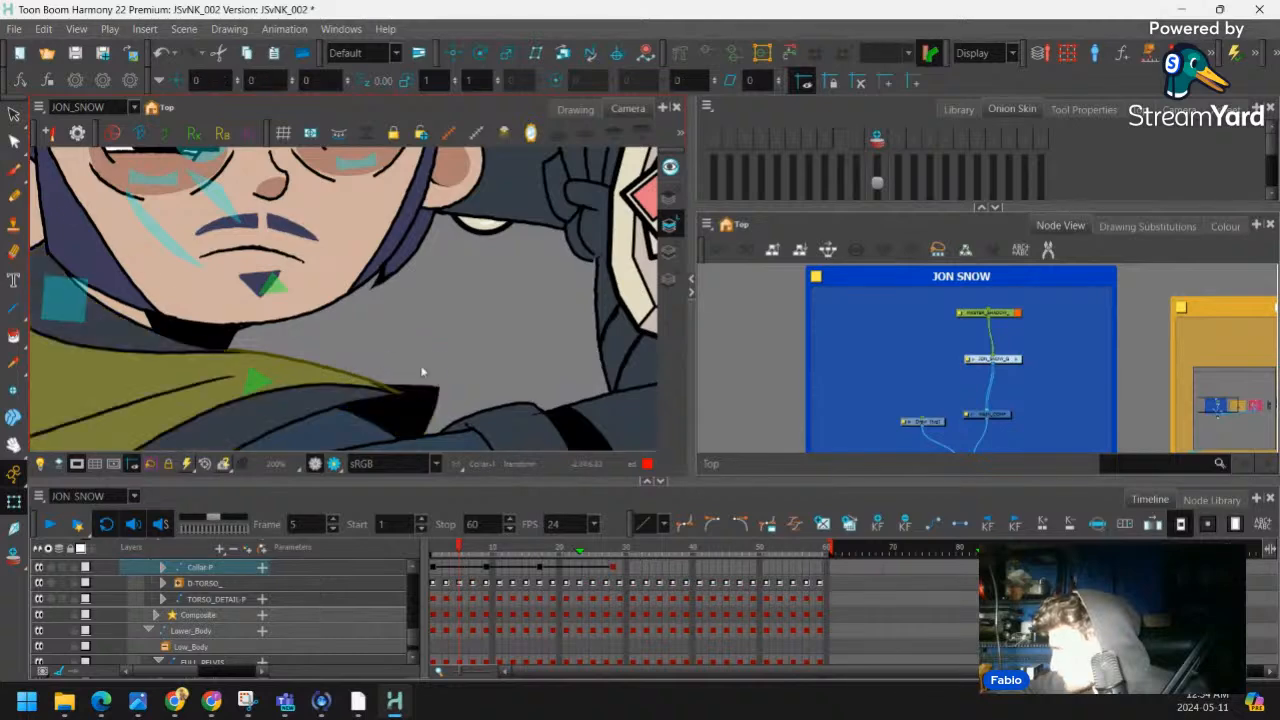
{"action": "key", "text": "shift+F11"}
{"action": "left_click_drag", "start_coordinate": [445, 367], "coordinate": [449, 342]}
{"action": "left_click", "coordinate": [402, 391]}
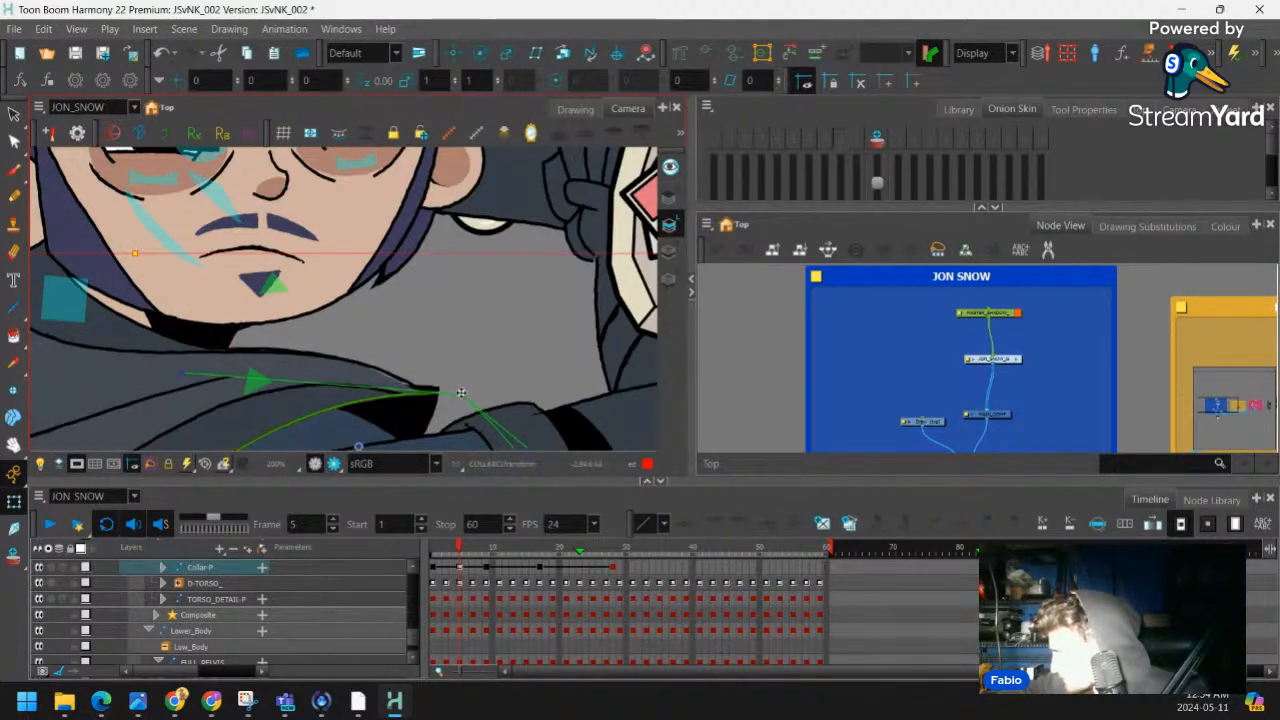
{"action": "left_click_drag", "start_coordinate": [461, 392], "coordinate": [455, 378]}
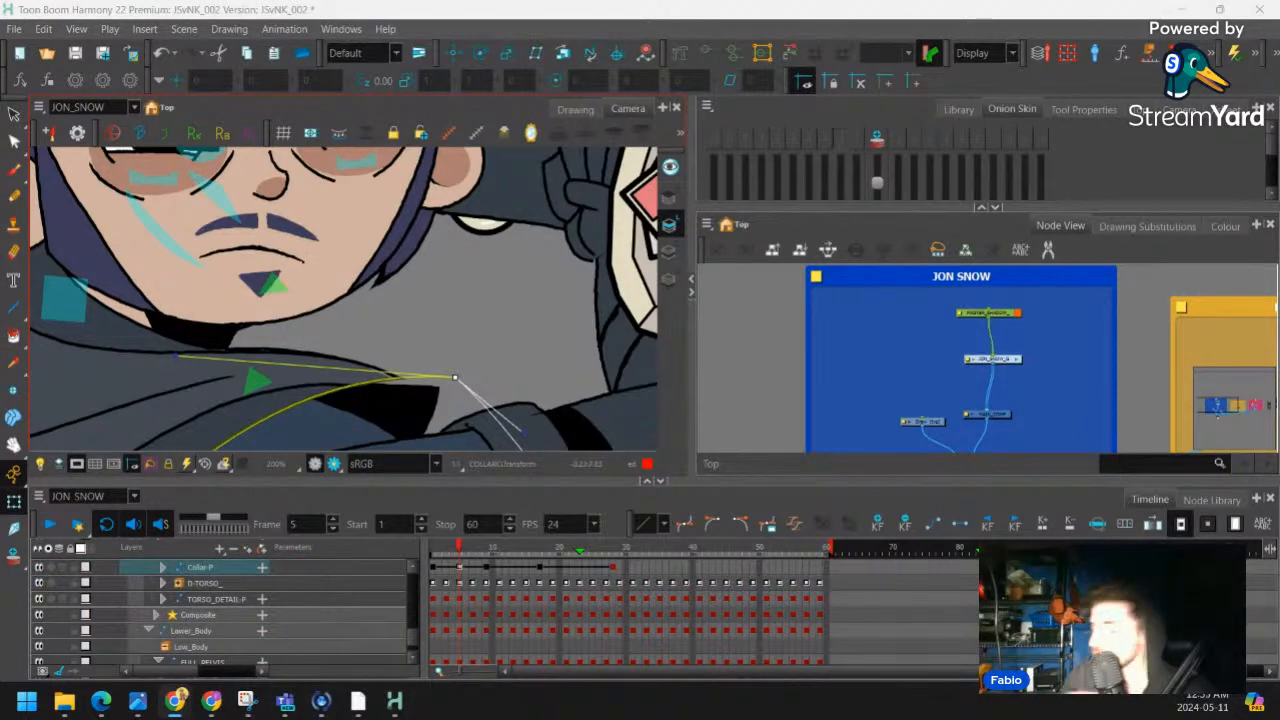
{"action": "left_click_drag", "start_coordinate": [181, 362], "coordinate": [252, 384]}
{"action": "left_click_drag", "start_coordinate": [453, 378], "coordinate": [449, 367]}
Adjust the curve handles along the collar's lower outer edge across the chest on frame 5
{"action": "scroll", "coordinate": [408, 289], "scroll_direction": "down", "scroll_amount": 3}
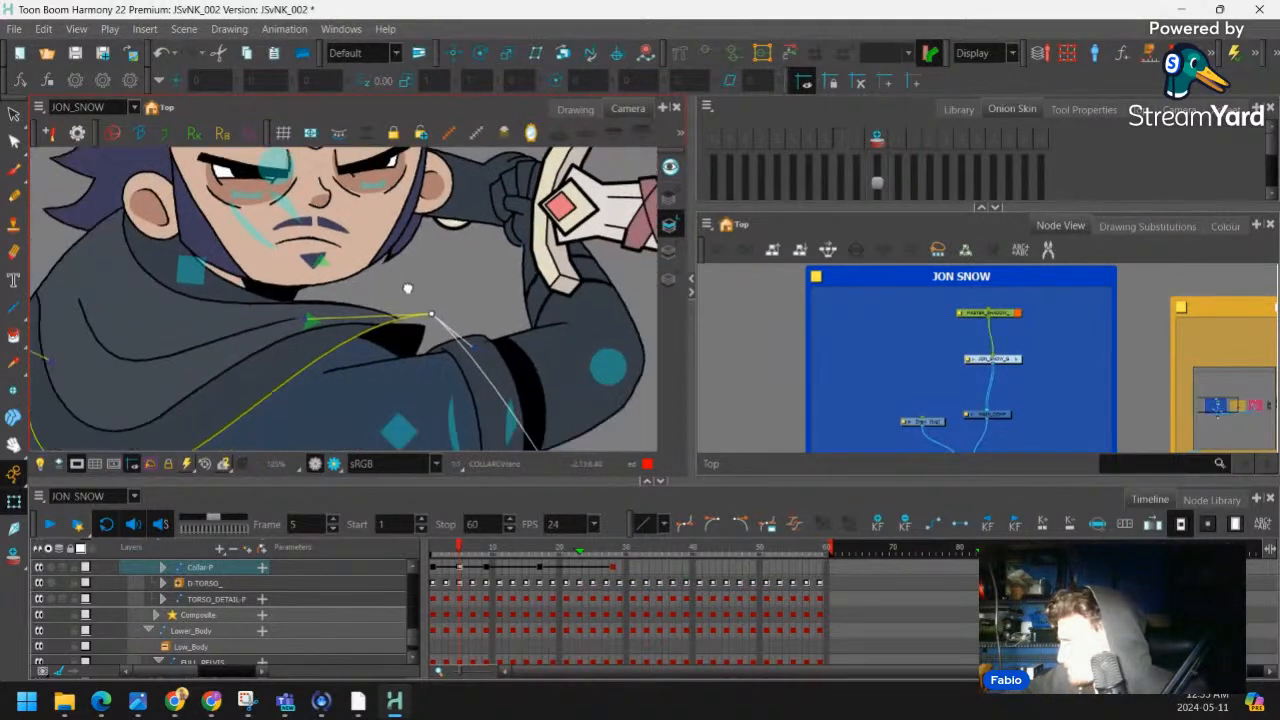
{"action": "left_click_drag", "start_coordinate": [408, 289], "coordinate": [459, 243]}
{"action": "left_click_drag", "start_coordinate": [269, 363], "coordinate": [282, 324]}
{"action": "left_click_drag", "start_coordinate": [257, 417], "coordinate": [247, 413]}
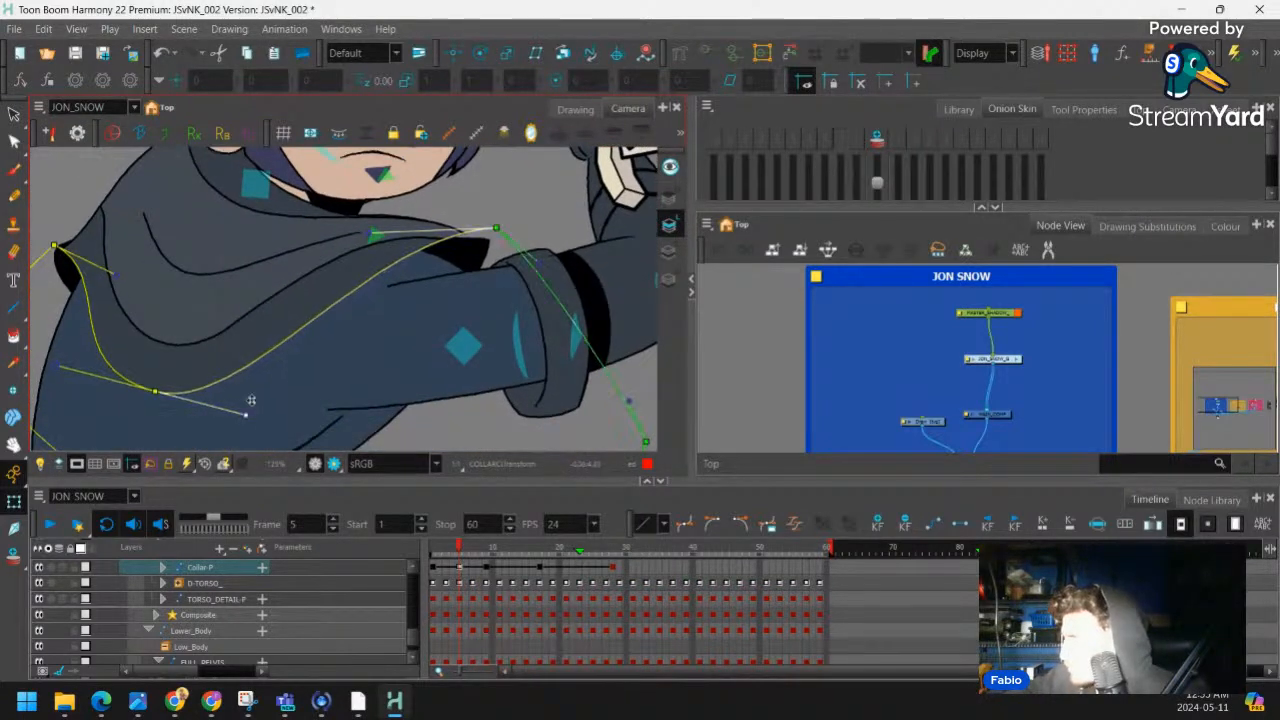
{"action": "left_click_drag", "start_coordinate": [484, 213], "coordinate": [408, 263]}
{"action": "scroll", "coordinate": [408, 263], "scroll_direction": "down", "scroll_amount": 1}
{"action": "left_click_drag", "start_coordinate": [371, 301], "coordinate": [337, 323]}
{"action": "scroll", "coordinate": [337, 323], "scroll_direction": "up", "scroll_amount": 6}
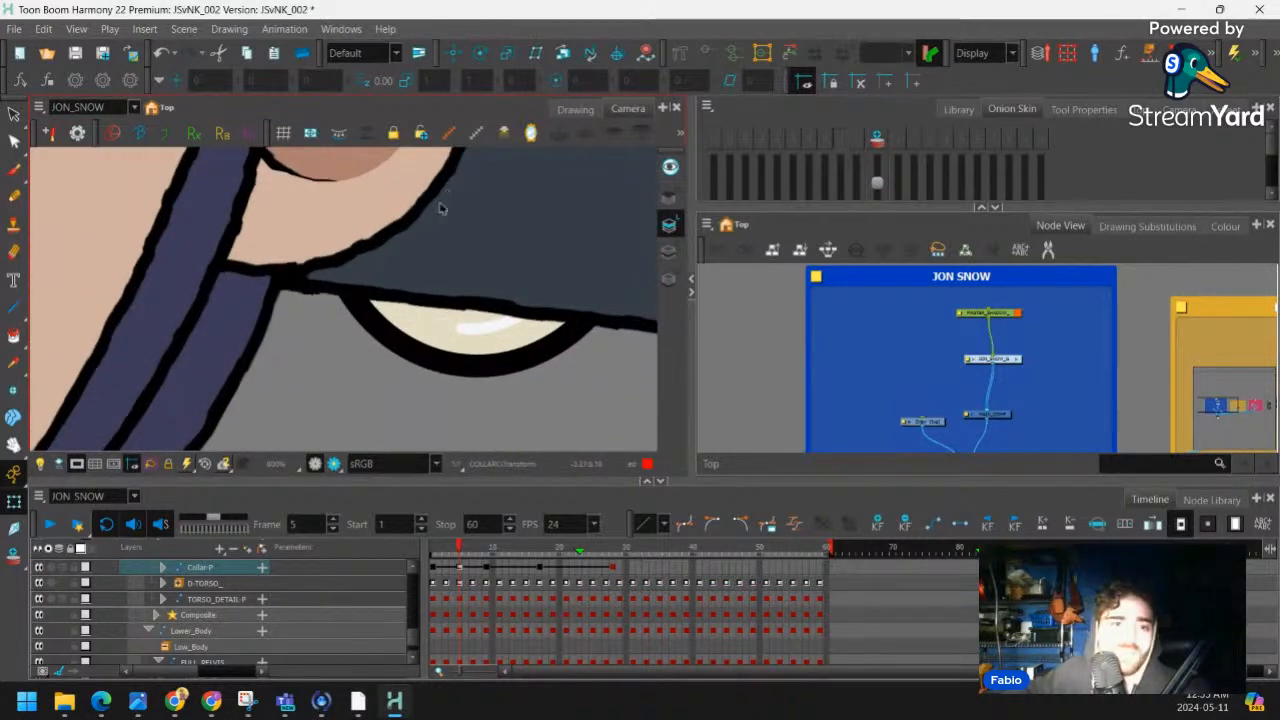
{"action": "scroll", "coordinate": [398, 278], "scroll_direction": "down", "scroll_amount": 6}
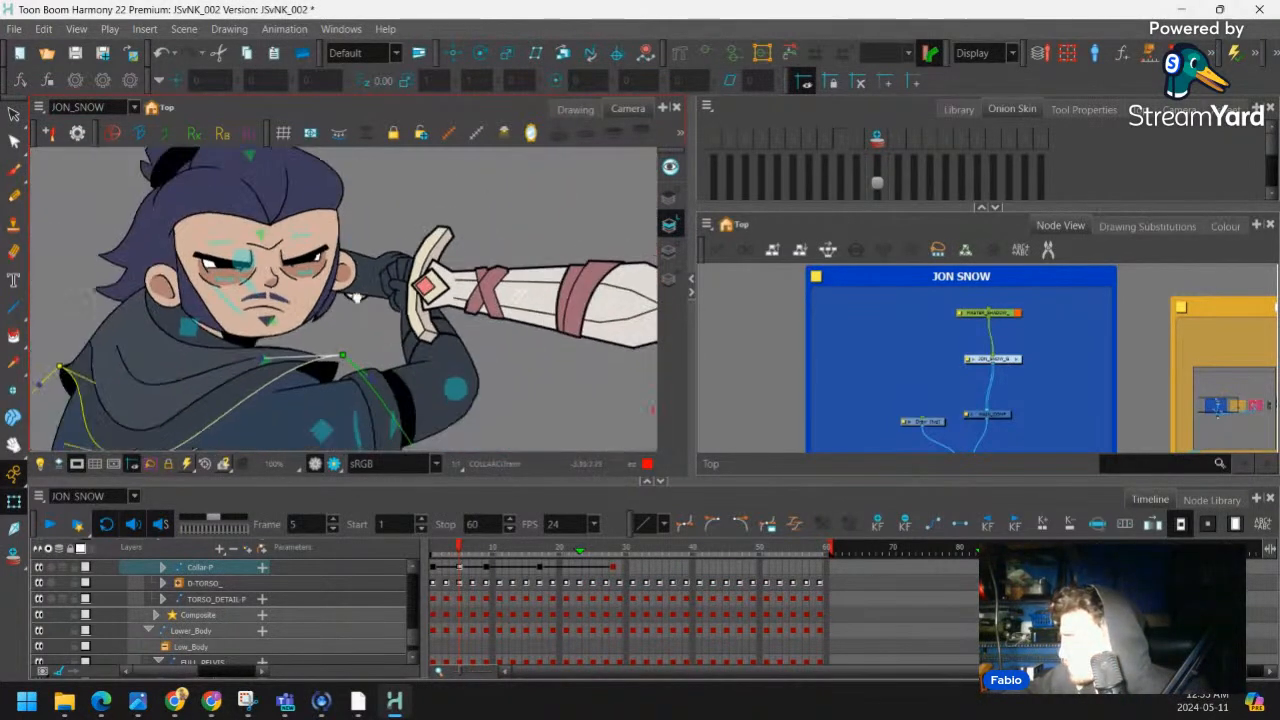
Move the tip point of the collar's dark inner lining slightly up on frame 5
{"action": "scroll", "coordinate": [318, 360], "scroll_direction": "up", "scroll_amount": 2}
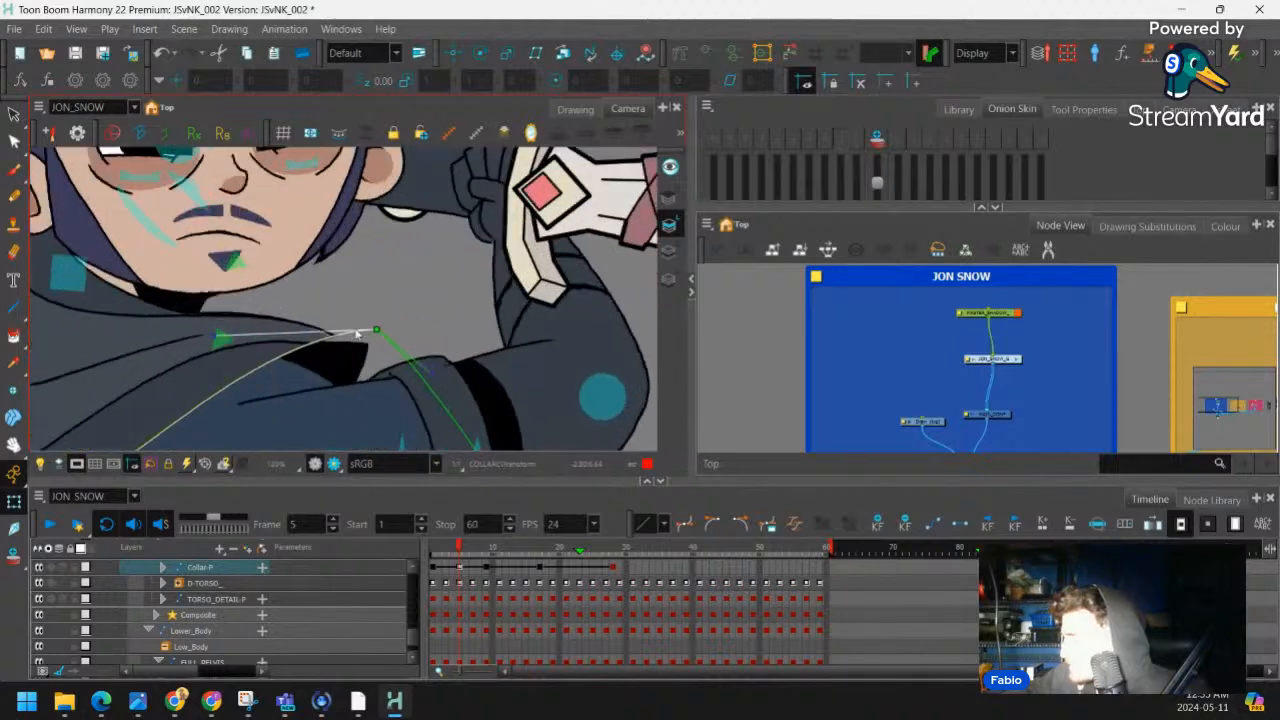
{"action": "left_click", "coordinate": [366, 350]}
{"action": "left_click_drag", "start_coordinate": [366, 350], "coordinate": [362, 341]}
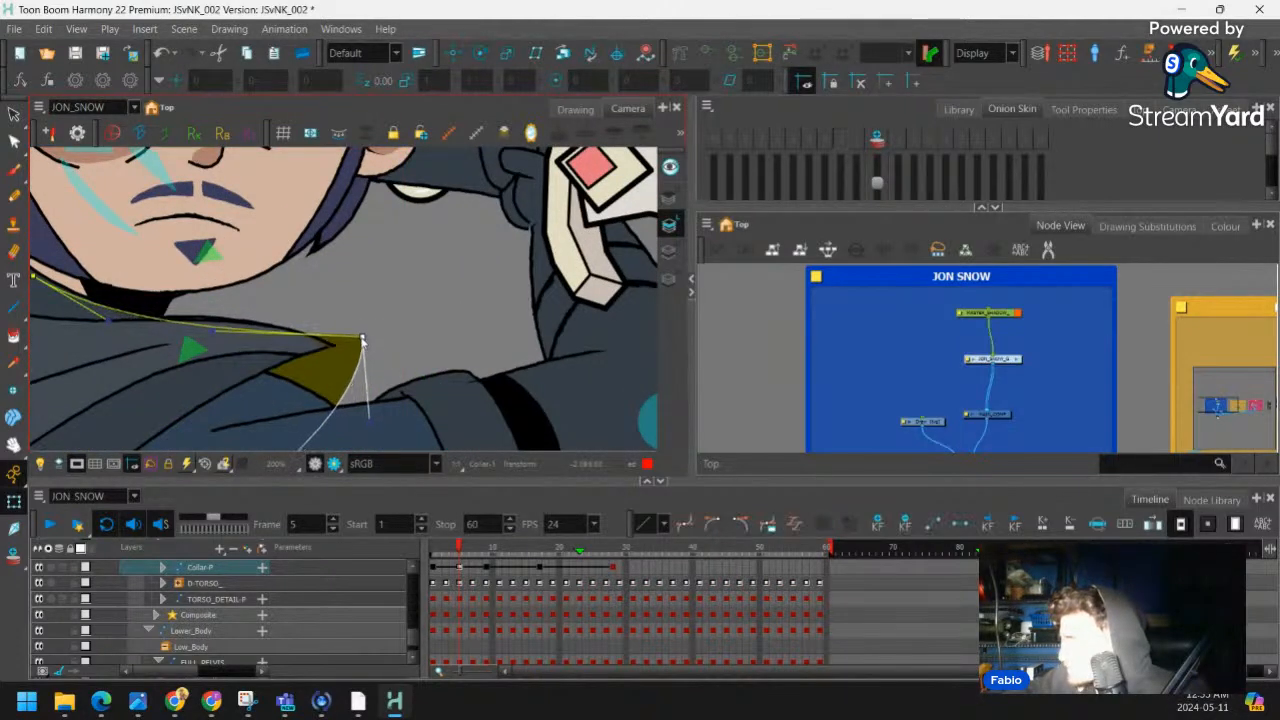
{"action": "scroll", "coordinate": [369, 323], "scroll_direction": "up", "scroll_amount": 3}
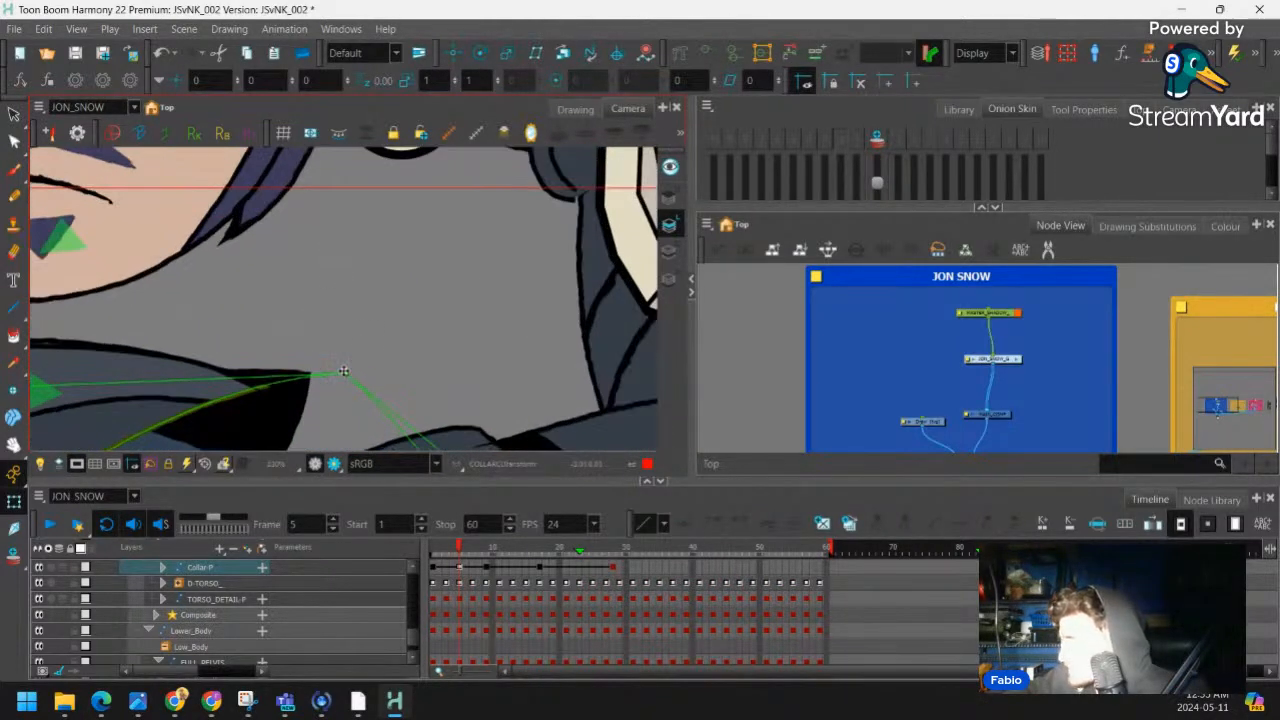
Pull the end point of the collar's upper fold up and inward to meet the lining's tip on frame 5
{"action": "left_click", "coordinate": [174, 366]}
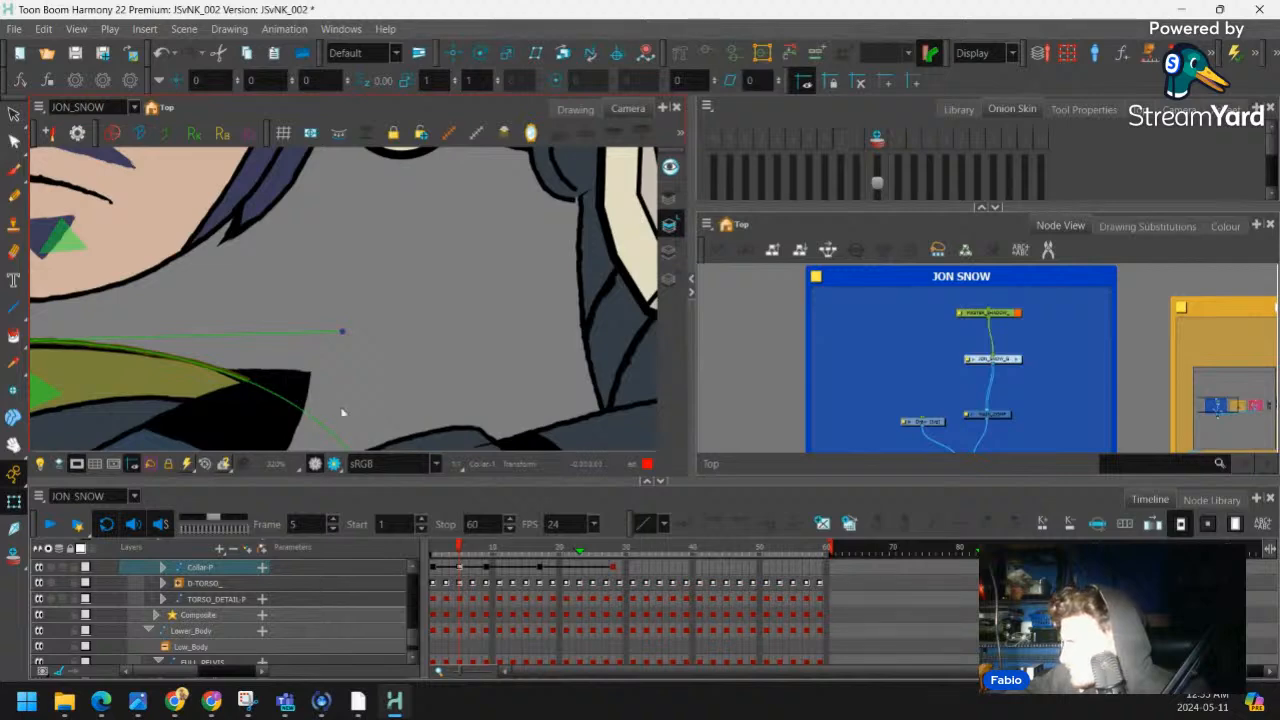
{"action": "scroll", "coordinate": [341, 411], "scroll_direction": "down", "scroll_amount": 2}
{"action": "left_click_drag", "start_coordinate": [369, 429], "coordinate": [315, 354]}
{"action": "left_click", "coordinate": [286, 341]}
{"action": "key", "text": "2"}
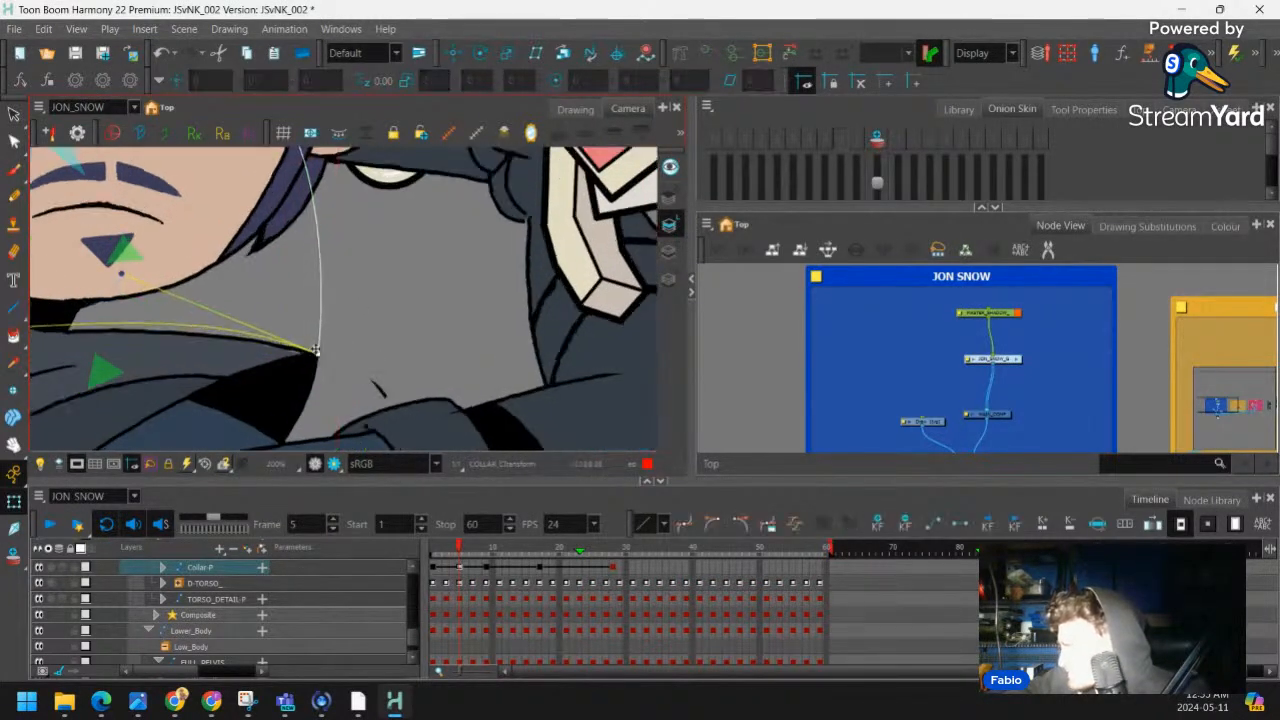
{"action": "key", "text": "shift+c"}
{"action": "scroll", "coordinate": [316, 346], "scroll_direction": "down", "scroll_amount": 4}
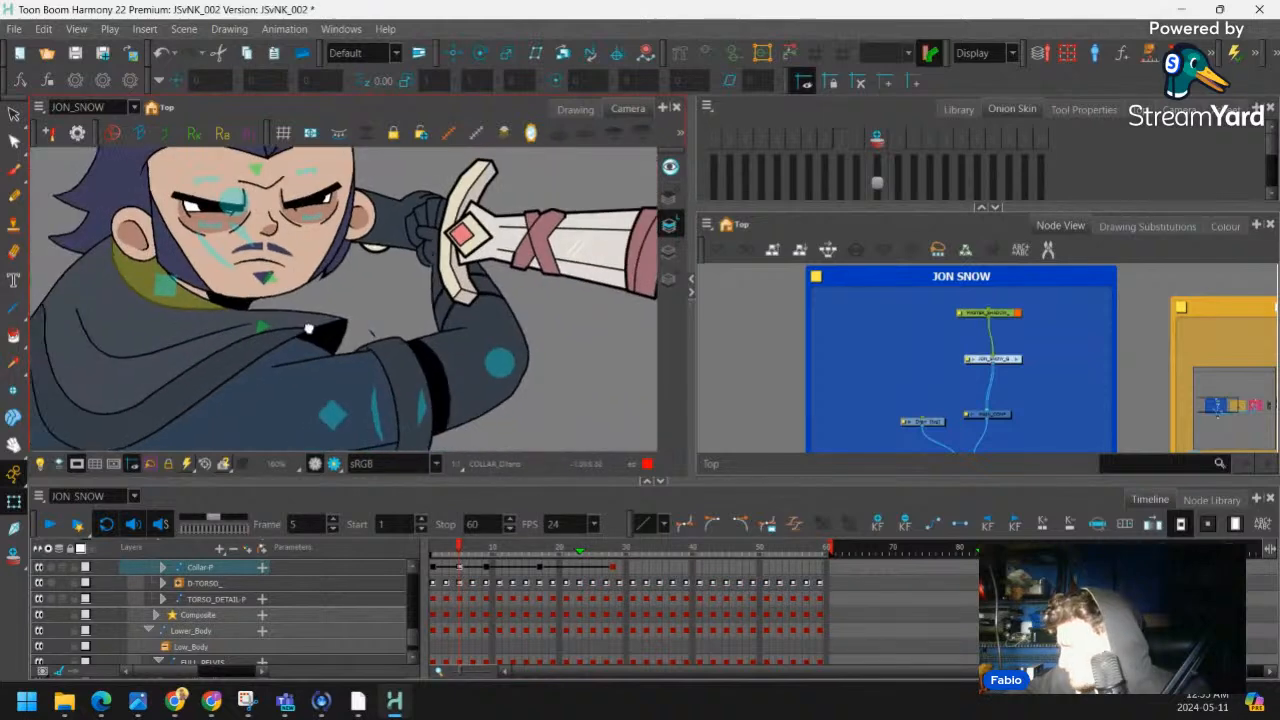
Reshape the collar's lower rim band on frame 5 by raising its front tip and adjusting the handles along its inner edge
{"action": "scroll", "coordinate": [271, 369], "scroll_direction": "up", "scroll_amount": 2}
{"action": "left_click", "coordinate": [271, 369]}
{"action": "left_click_drag", "start_coordinate": [397, 269], "coordinate": [339, 277]}
{"action": "left_click_drag", "start_coordinate": [371, 354], "coordinate": [366, 316]}
{"action": "left_click_drag", "start_coordinate": [237, 271], "coordinate": [270, 290]}
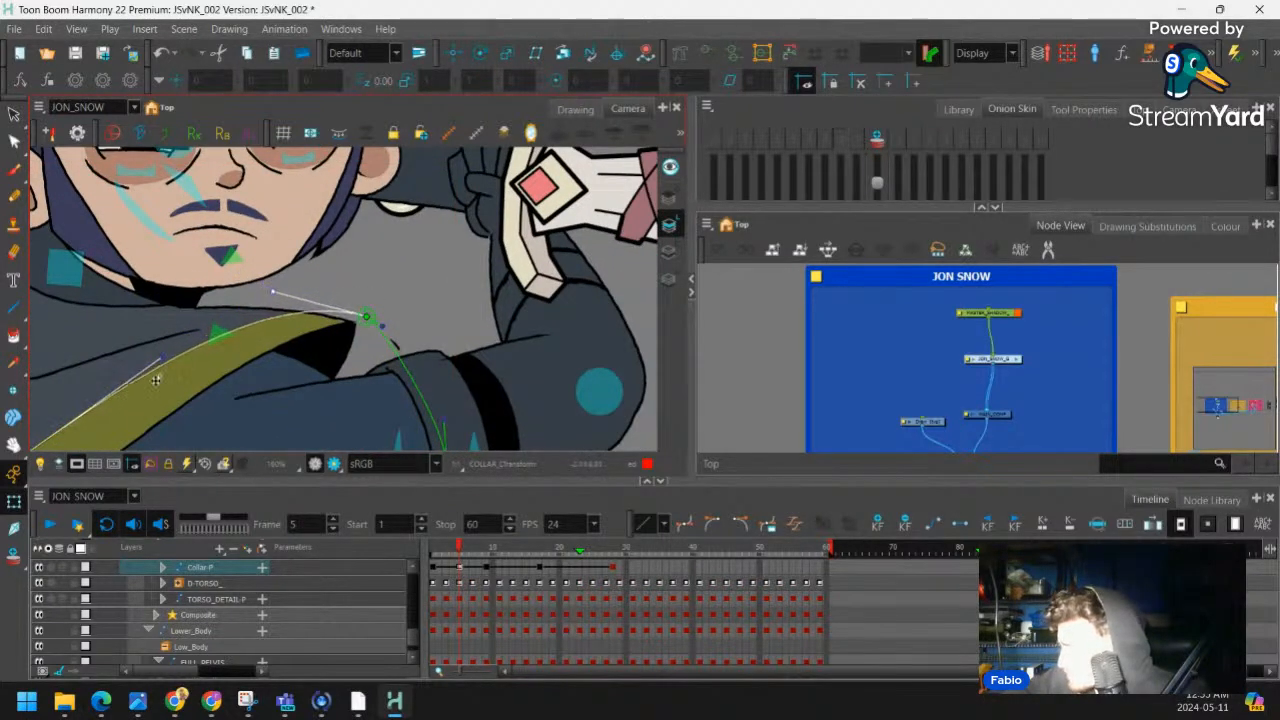
{"action": "mouse_move", "coordinate": [164, 368]}
{"action": "left_mouse_down"}
{"action": "mouse_move", "coordinate": [318, 279]}
{"action": "mouse_move", "coordinate": [183, 371]}
{"action": "left_mouse_up"}
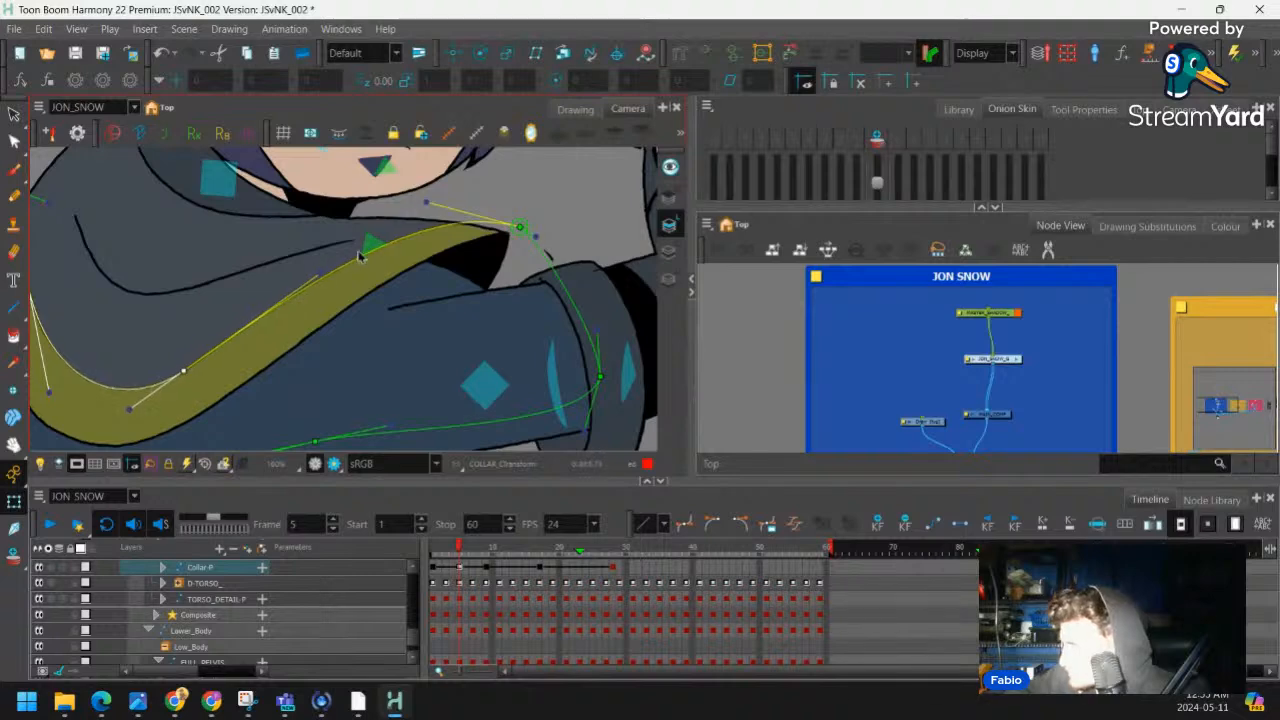
{"action": "key", "text": "shift+c"}
{"action": "scroll", "coordinate": [330, 300], "scroll_direction": "down", "scroll_amount": 2}
Raise the collar's pointed back corner over the far shoulder on frame 5
{"action": "scroll", "coordinate": [225, 277], "scroll_direction": "up", "scroll_amount": 2}
{"action": "left_click_drag", "start_coordinate": [189, 255], "coordinate": [326, 316]}
{"action": "scroll", "coordinate": [180, 305], "scroll_direction": "up", "scroll_amount": 1}
{"action": "left_click", "coordinate": [189, 295]}
{"action": "key", "text": "shift+F11"}
{"action": "left_click_drag", "start_coordinate": [195, 346], "coordinate": [198, 311]}
{"action": "left_click", "coordinate": [215, 343]}
{"action": "key", "text": "shift+F11"}
{"action": "scroll", "coordinate": [203, 290], "scroll_direction": "up", "scroll_amount": 2}
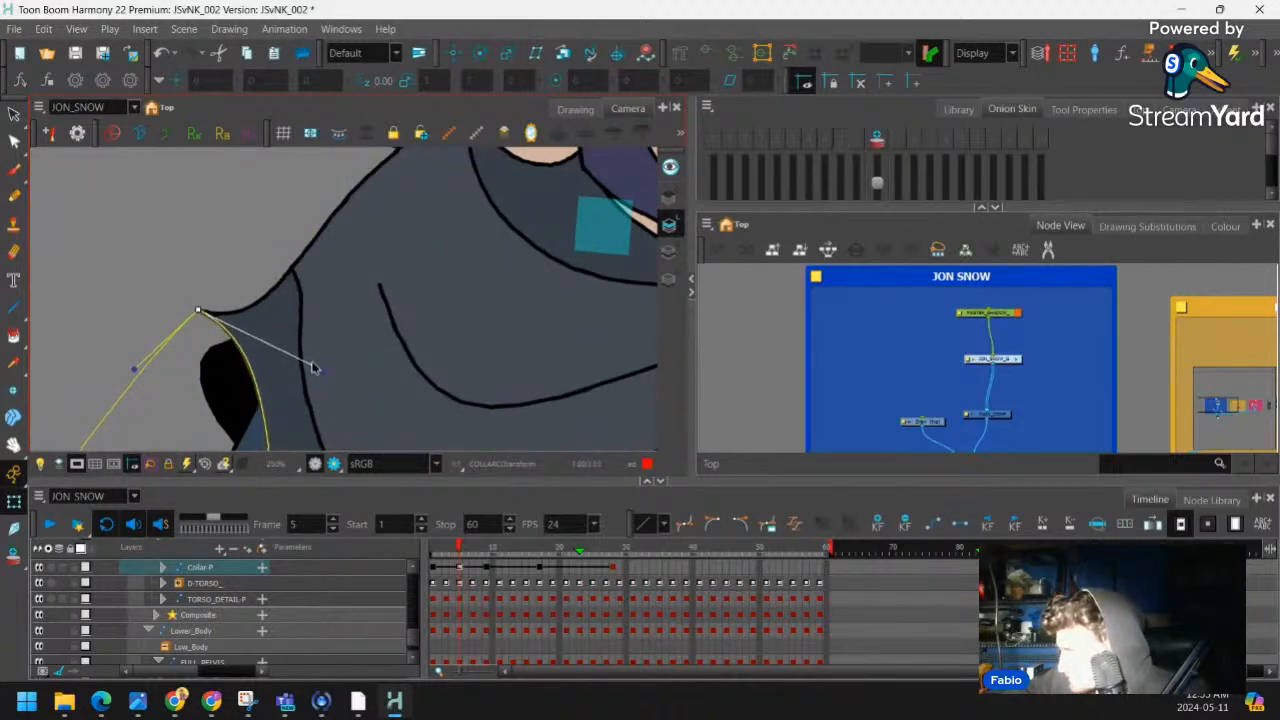
Adjust the dark lining under the collar's back corner to follow the raised point, and deselect it
{"action": "left_click", "coordinate": [215, 379]}
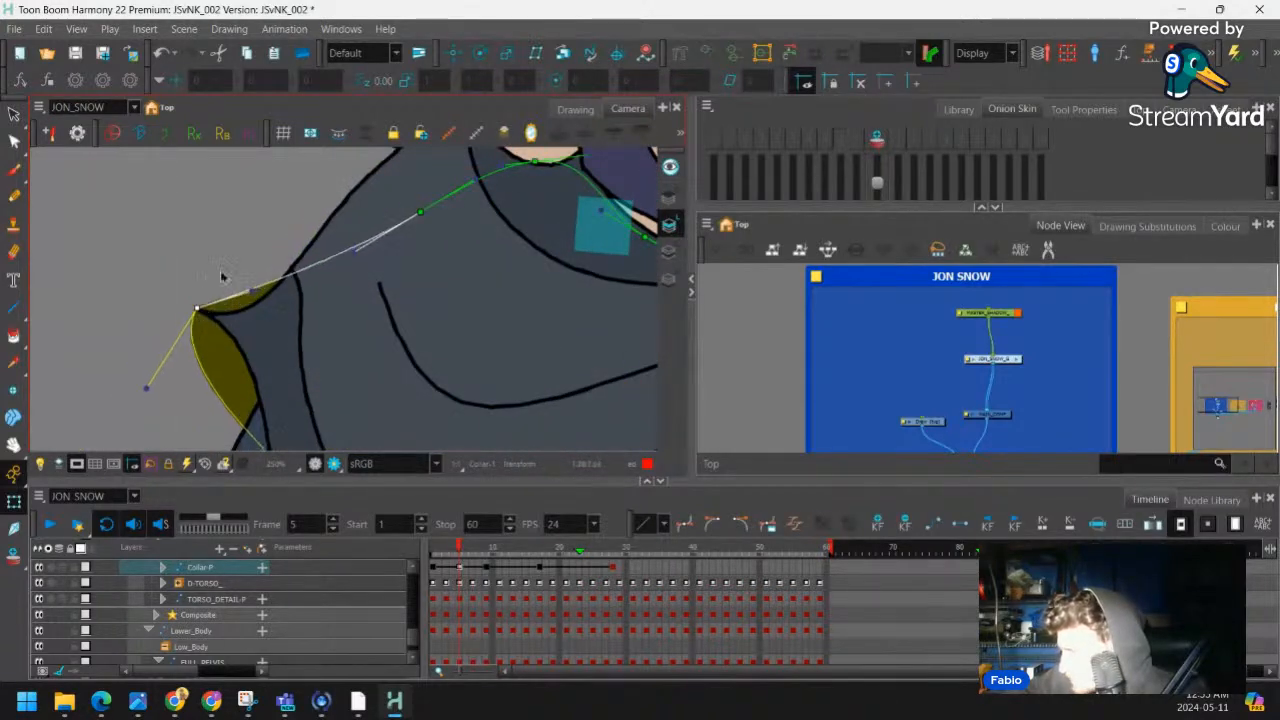
{"action": "left_click_drag", "start_coordinate": [278, 284], "coordinate": [260, 344]}
{"action": "key", "text": "shift+c"}
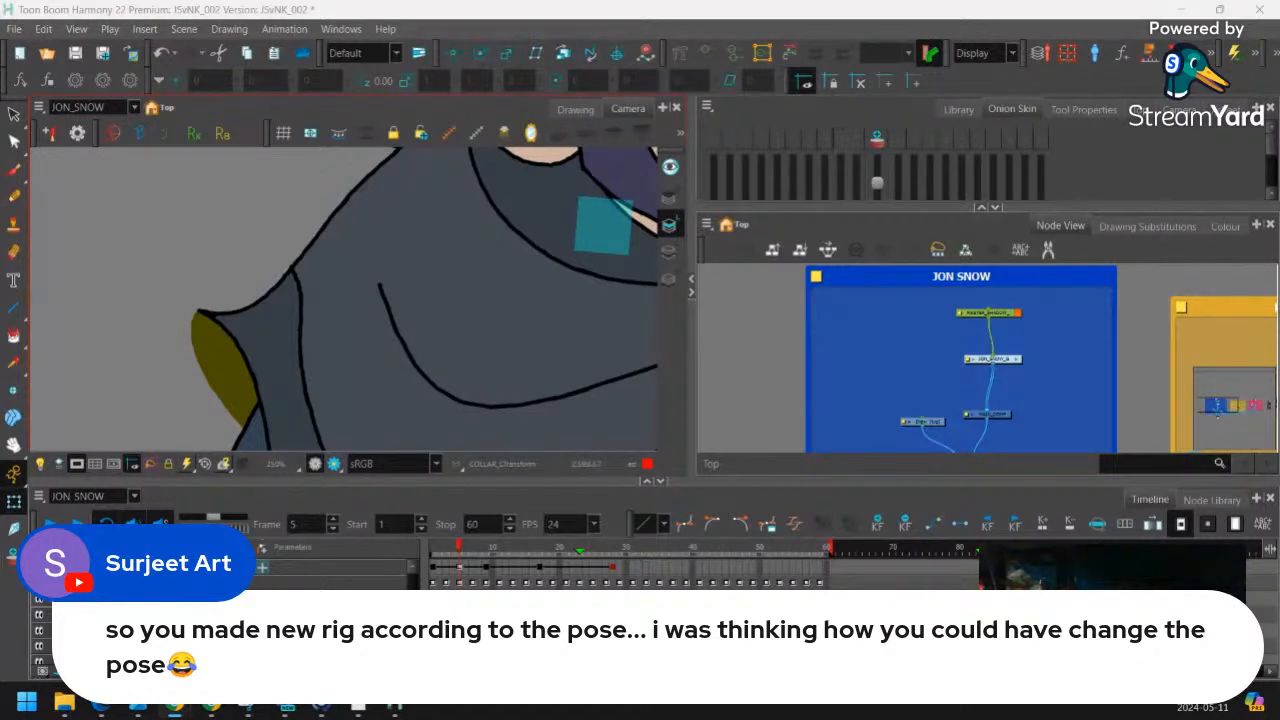
{"action": "left_click", "coordinate": [178, 404]}
{"action": "scroll", "coordinate": [341, 266], "scroll_direction": "down", "scroll_amount": 6}
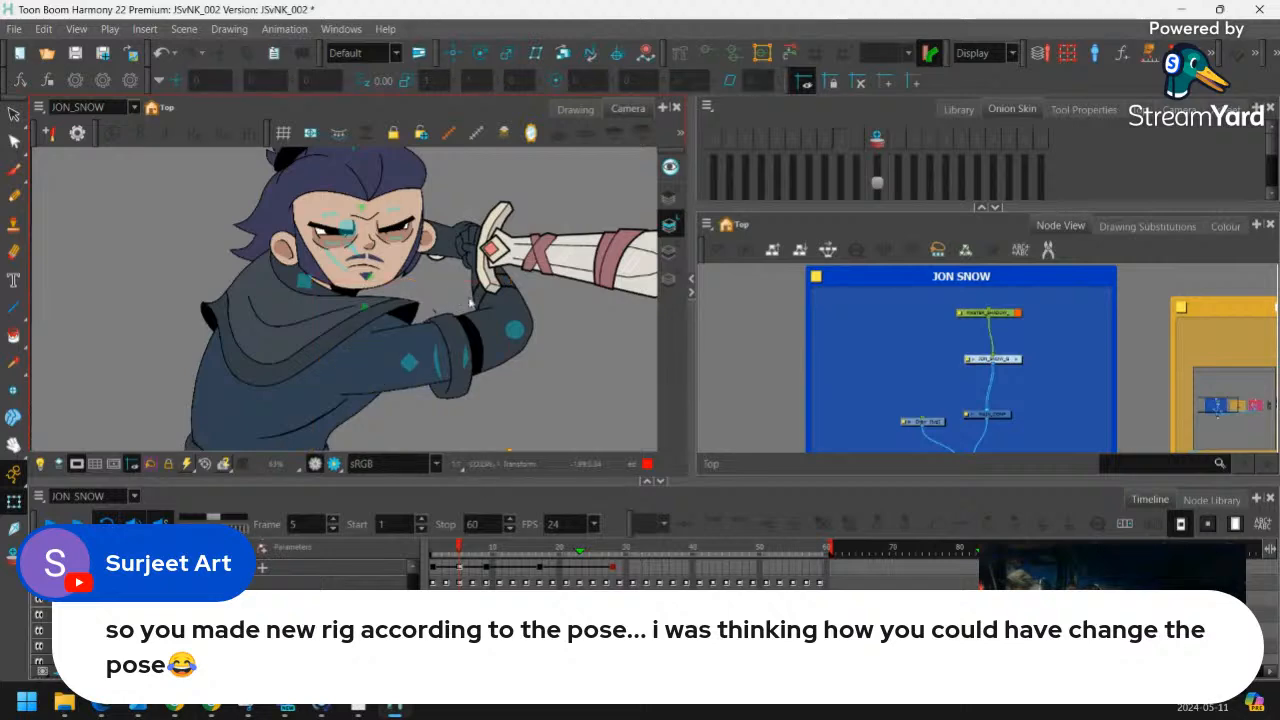
Try rotating the front arm's sleeve on frame 5
{"action": "left_click", "coordinate": [469, 303]}
{"action": "left_click_drag", "start_coordinate": [565, 219], "coordinate": [586, 282]}
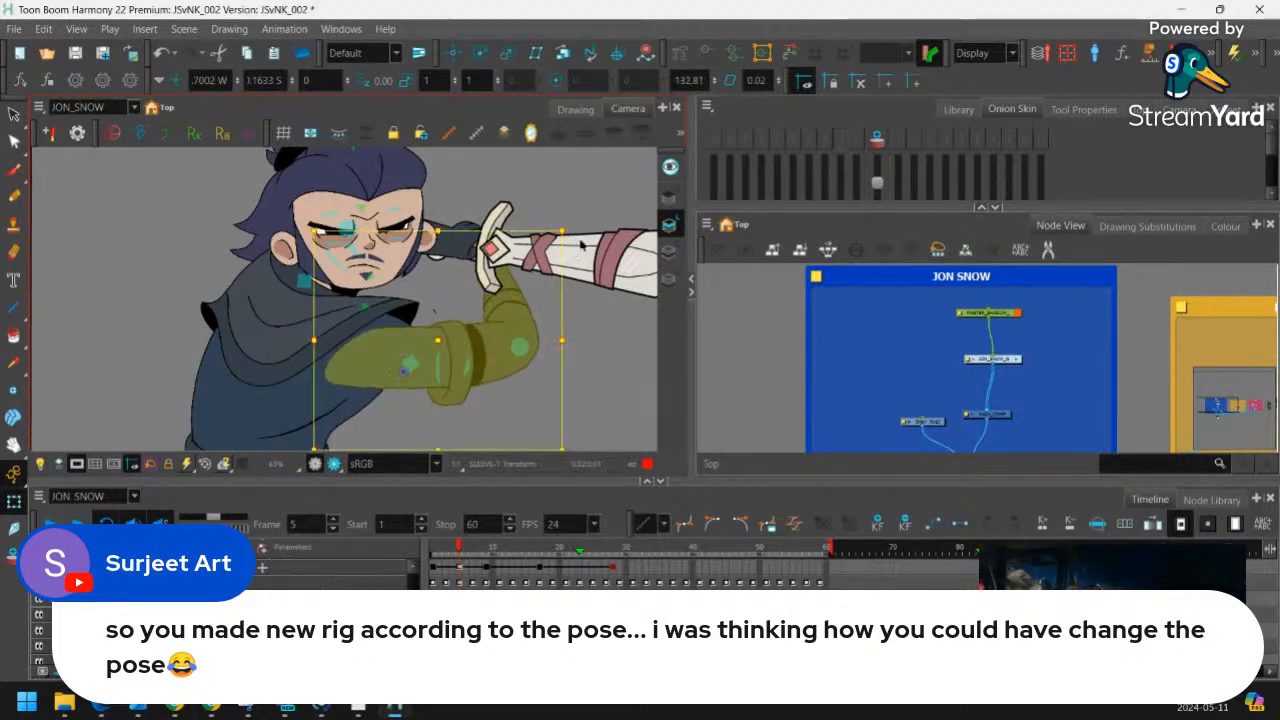
{"action": "key", "text": "ctrl+z"}
{"action": "key", "text": "ctrl+z"}
Sketch red guide lines for the upper sleeve, cuff and forearm over the front arm in the Draw layer on frame 5
{"action": "scroll", "coordinate": [988, 367], "scroll_direction": "down", "scroll_amount": 1}
{"action": "scroll", "coordinate": [953, 367], "scroll_direction": "down", "scroll_amount": 1}
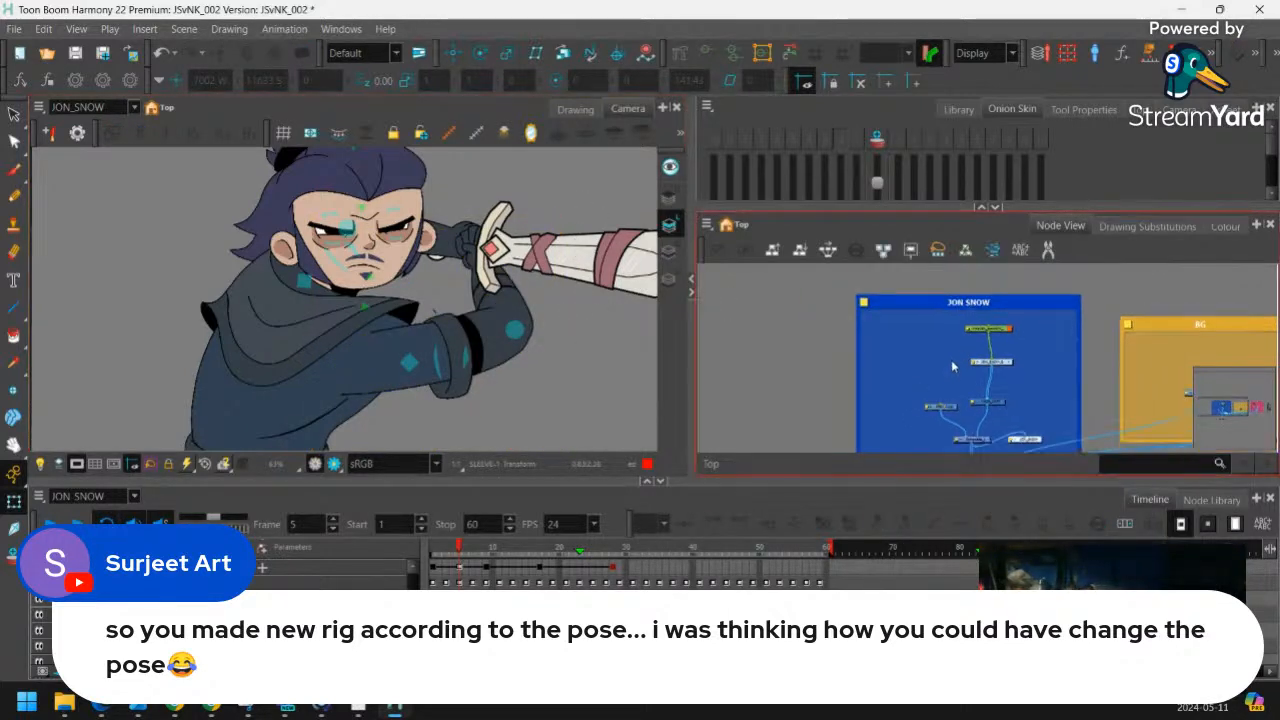
{"action": "left_click", "coordinate": [949, 408]}
{"action": "scroll", "coordinate": [940, 405], "scroll_direction": "up", "scroll_amount": 2}
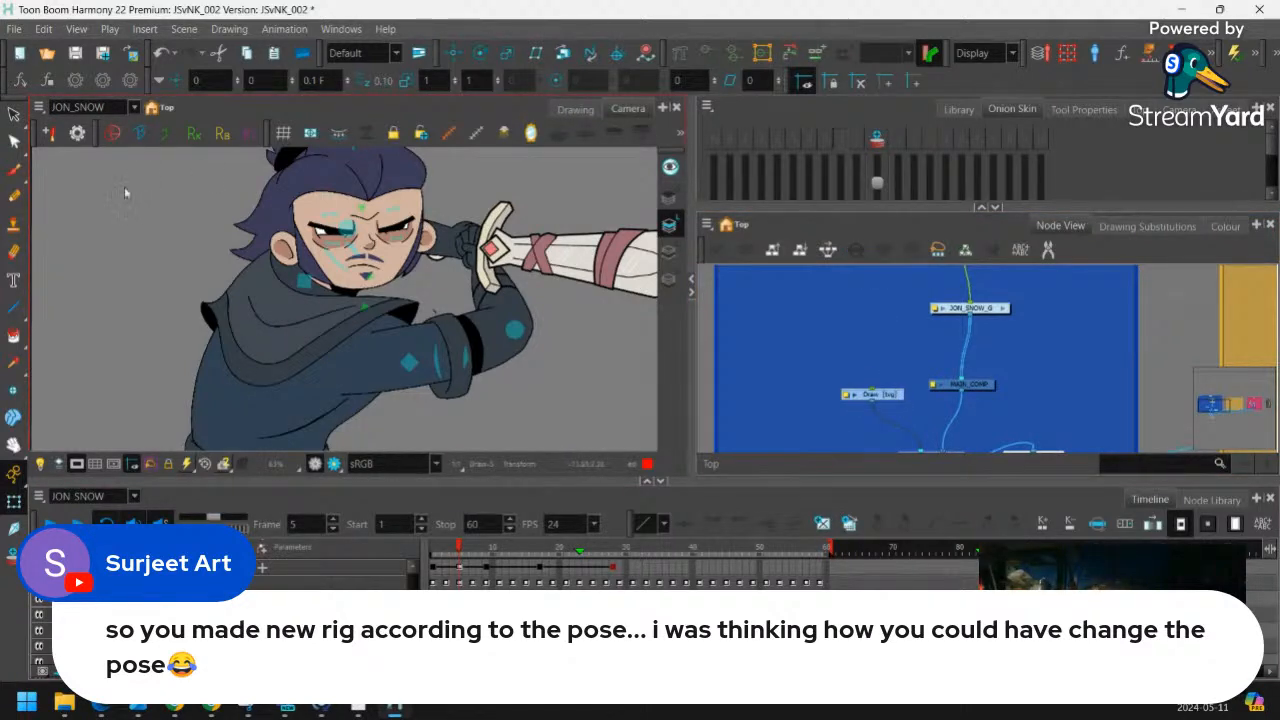
{"action": "left_click_drag", "start_coordinate": [536, 266], "coordinate": [440, 215]}
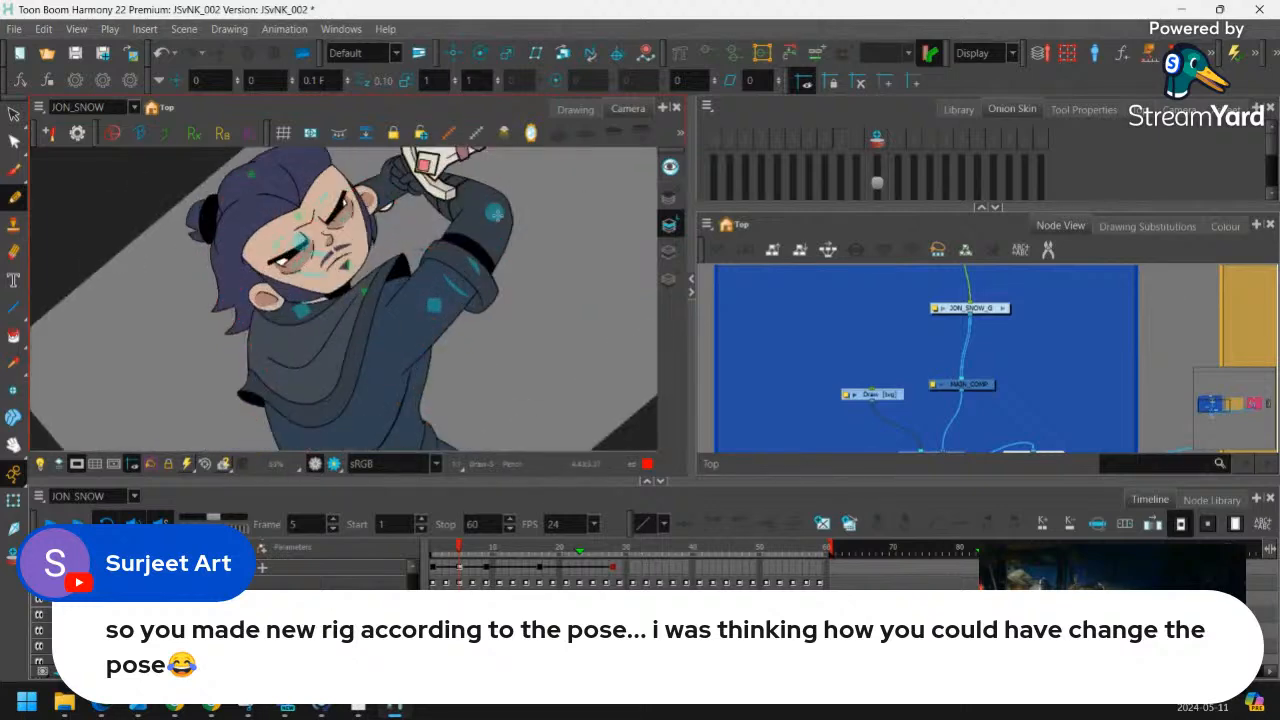
{"action": "scroll", "coordinate": [426, 269], "scroll_direction": "up", "scroll_amount": 1}
{"action": "left_click_drag", "start_coordinate": [426, 269], "coordinate": [357, 286]}
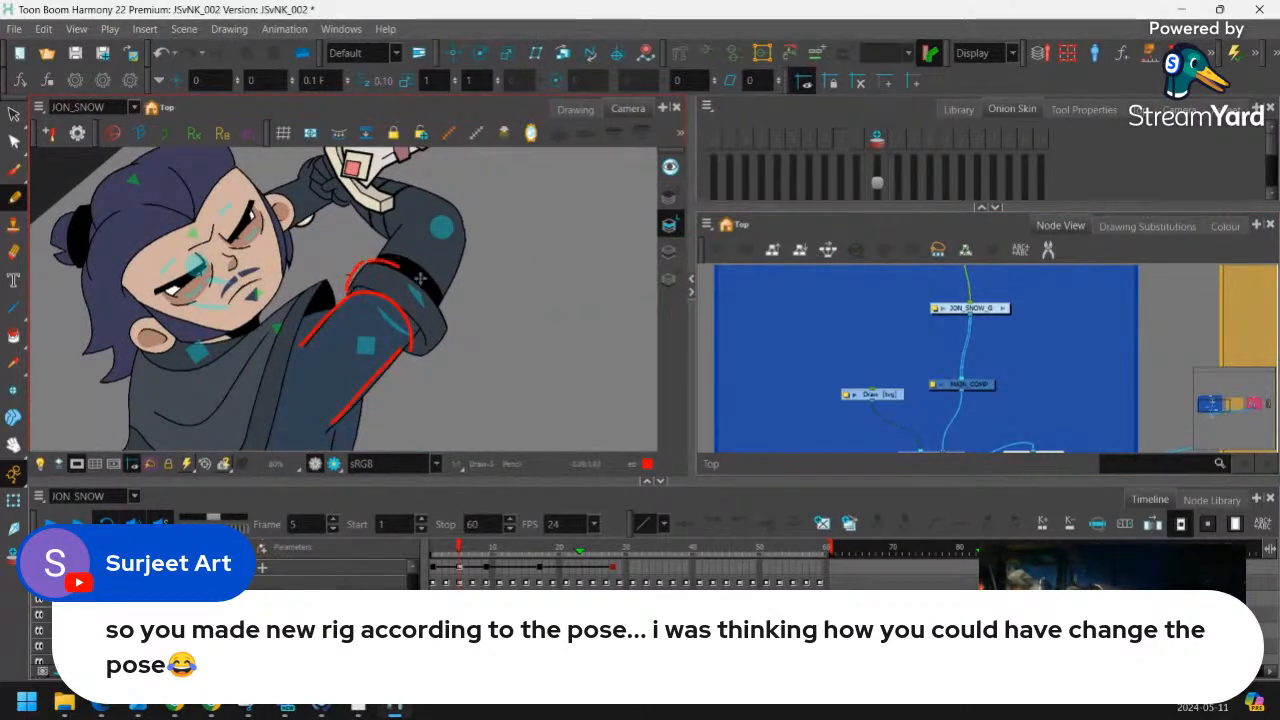
{"action": "key", "text": "shift+x"}
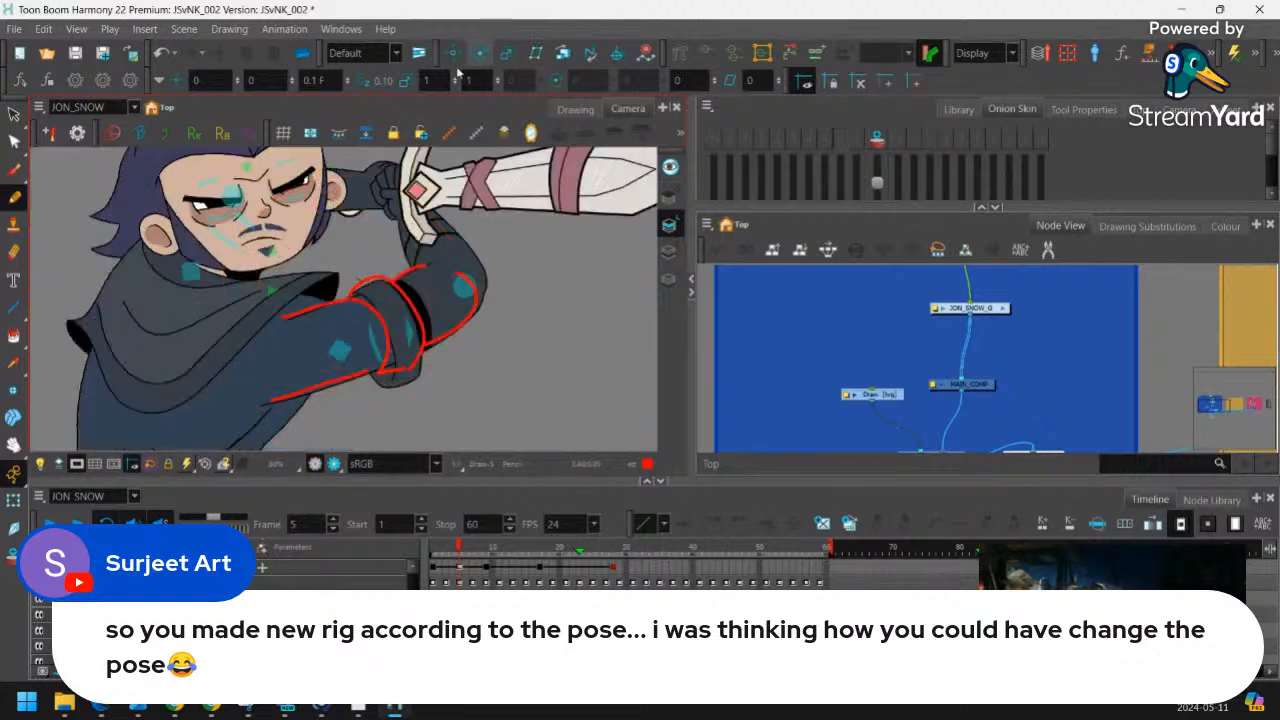
Move the front sleeve's upper shoulder deformer point slightly up to match the red sketch on frame 5
{"action": "left_click", "coordinate": [14, 501]}
{"action": "scroll", "coordinate": [386, 325], "scroll_direction": "up", "scroll_amount": 3}
{"action": "left_click", "coordinate": [386, 326]}
{"action": "left_click", "coordinate": [385, 266]}
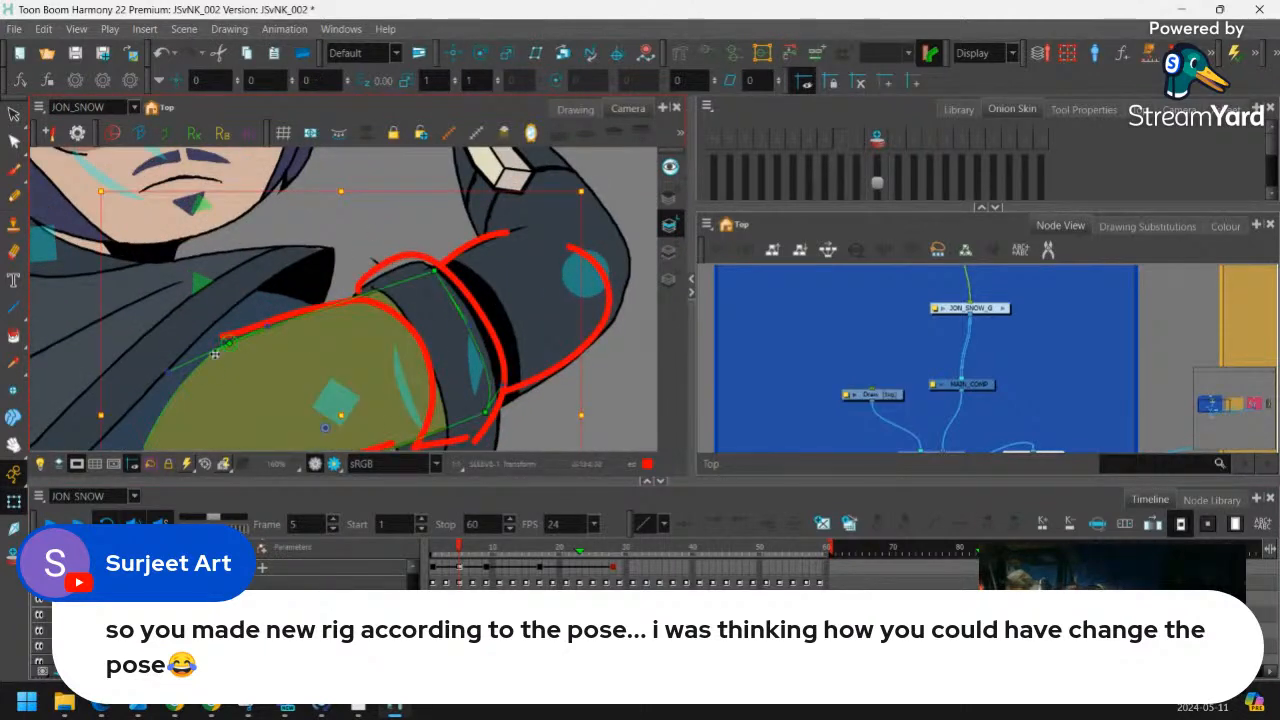
{"action": "left_click_drag", "start_coordinate": [230, 343], "coordinate": [229, 336]}
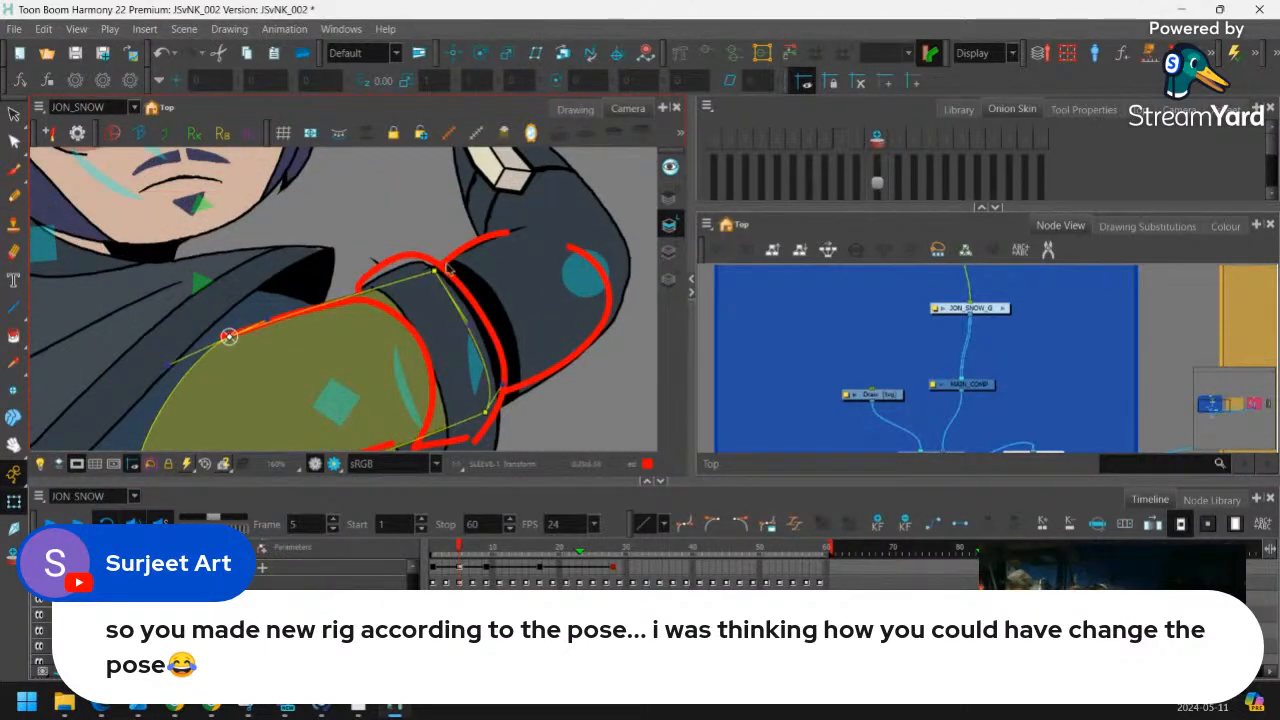
{"action": "left_click", "coordinate": [381, 336]}
Disable the Draw node holding the red sketch and return to frame 1
{"action": "left_click", "coordinate": [881, 398]}
{"action": "key", "text": "d"}
{"action": "key", "text": "shift+comma"}
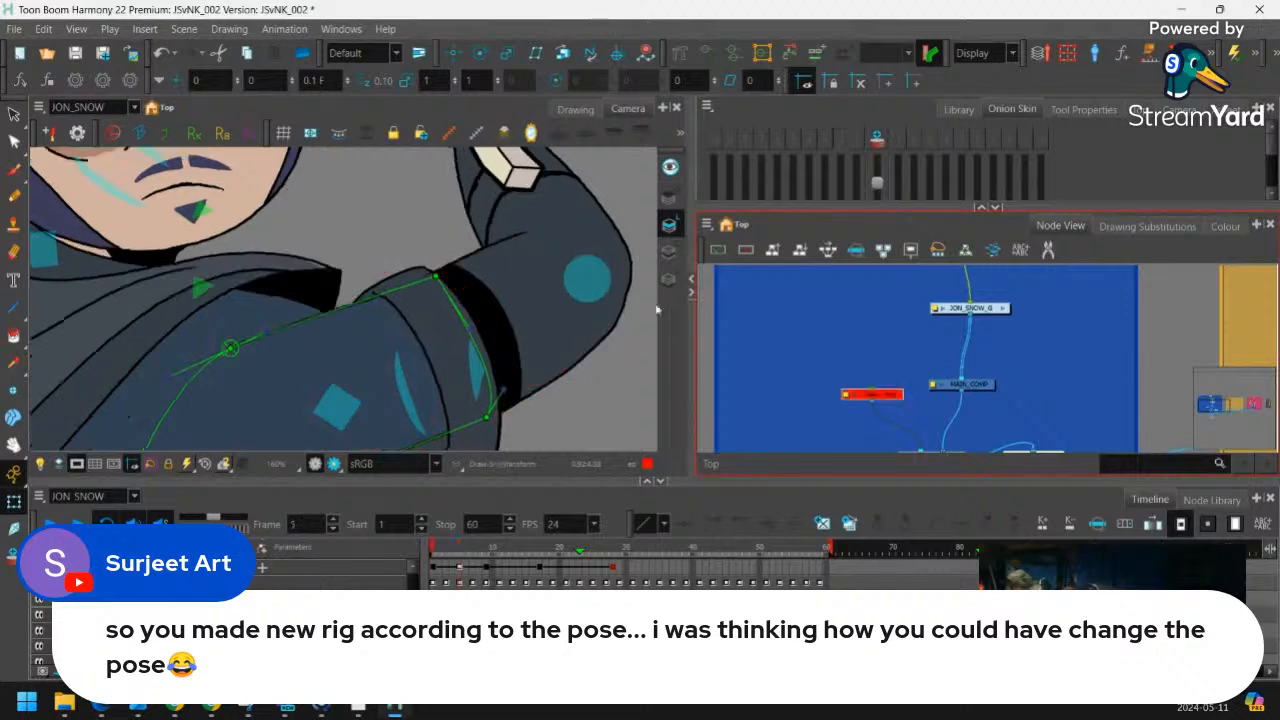
{"action": "key", "text": "shift+z"}
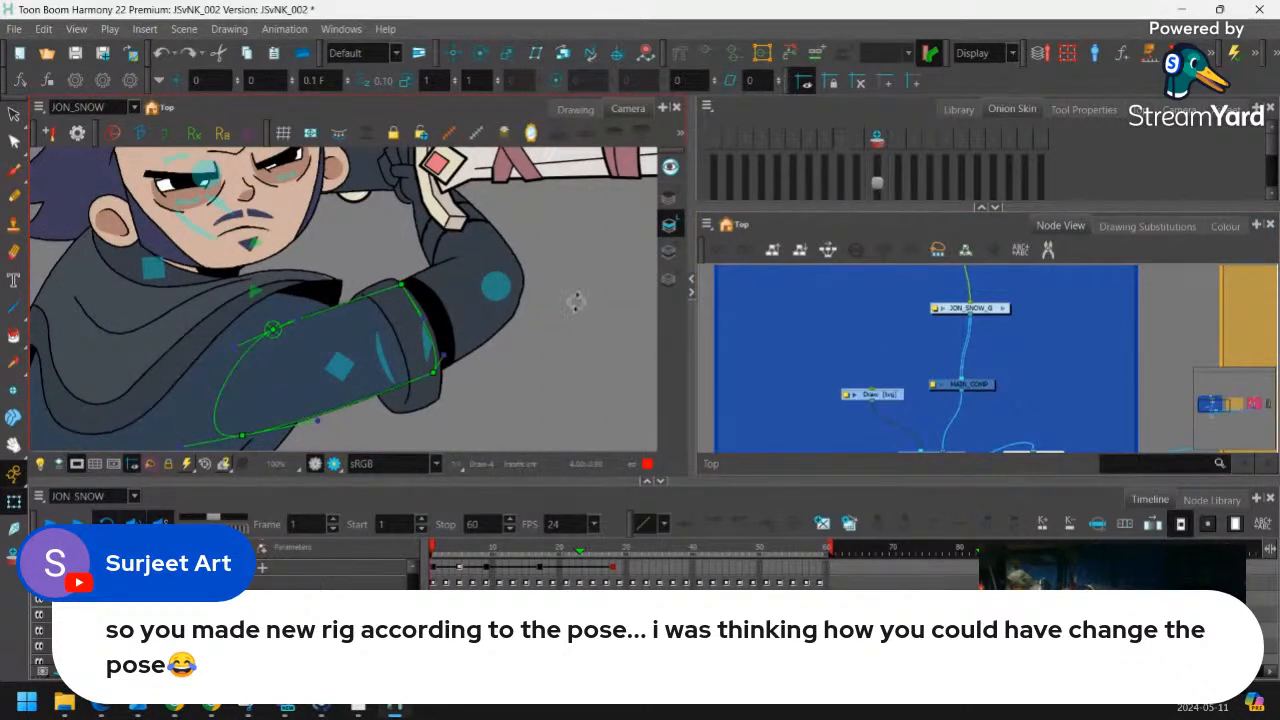
{"action": "scroll", "coordinate": [576, 302], "scroll_direction": "down", "scroll_amount": 4}
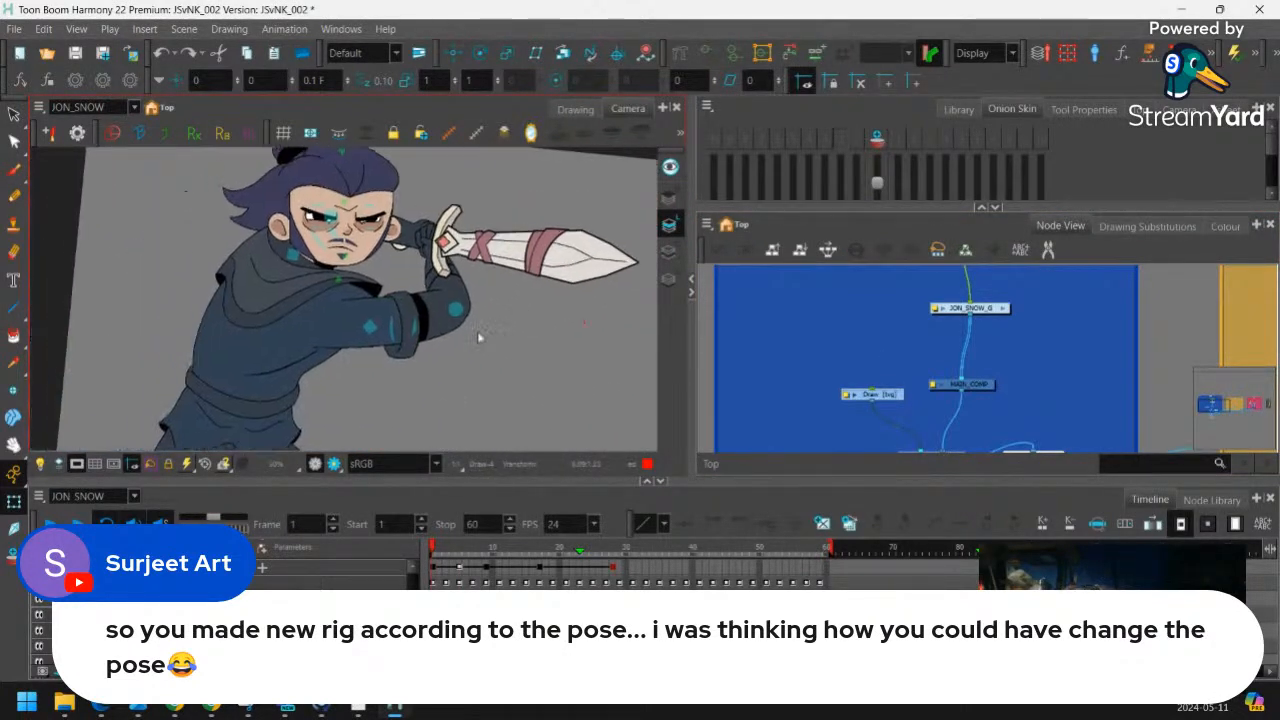
On frame 5, move the two inner-edge deformer points of the collar's trim fill slightly upward and to the side
{"action": "key", "text": "2"}
{"action": "left_click_drag", "start_coordinate": [436, 554], "coordinate": [461, 561]}
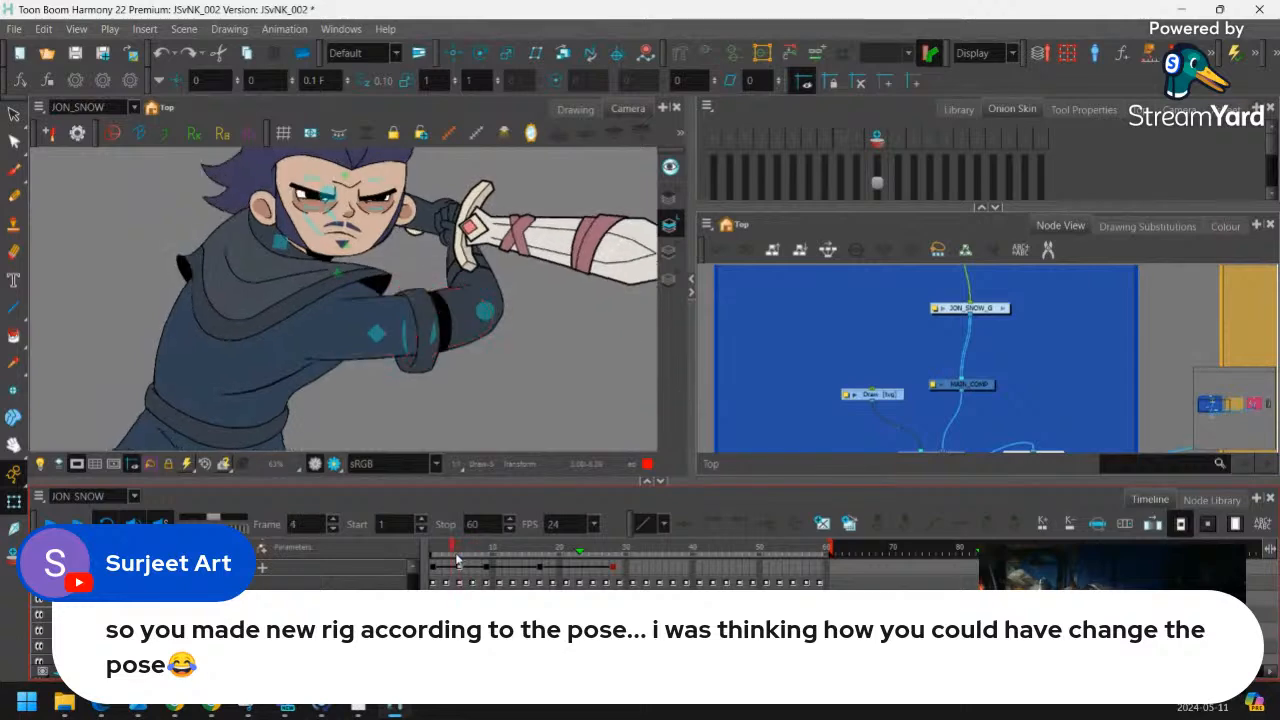
{"action": "left_click_drag", "start_coordinate": [384, 322], "coordinate": [466, 370]}
{"action": "key", "text": "2"}
{"action": "key", "text": "2"}
{"action": "key", "text": "2"}
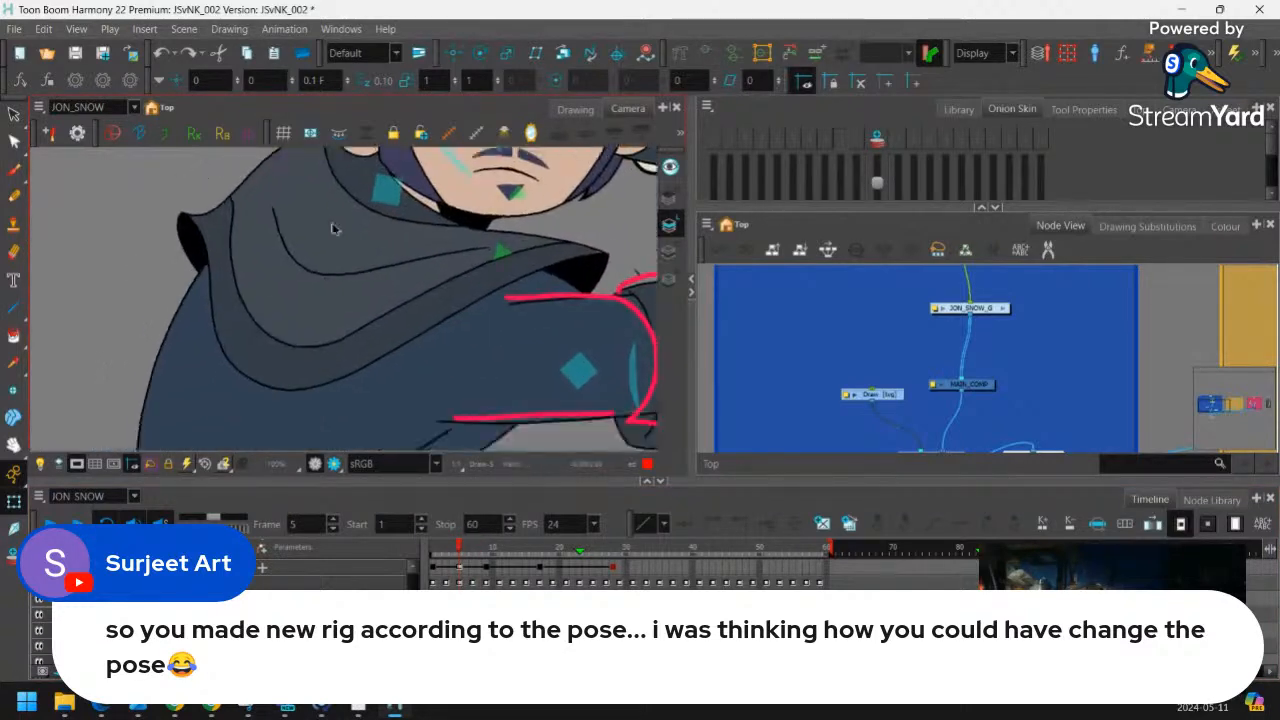
{"action": "key", "text": "2"}
{"action": "left_click", "coordinate": [240, 377]}
{"action": "key", "text": "shift+F11"}
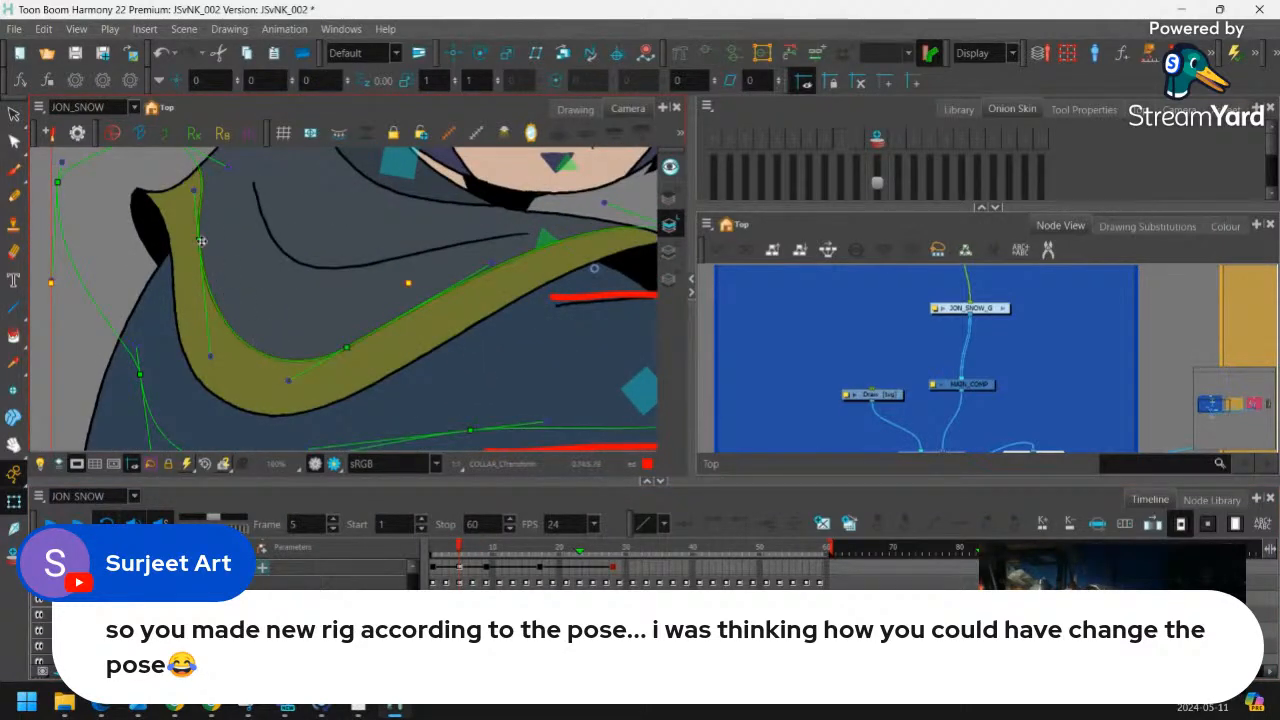
{"action": "left_click", "coordinate": [201, 241]}
{"action": "left_click_drag", "start_coordinate": [345, 347], "coordinate": [354, 331]}
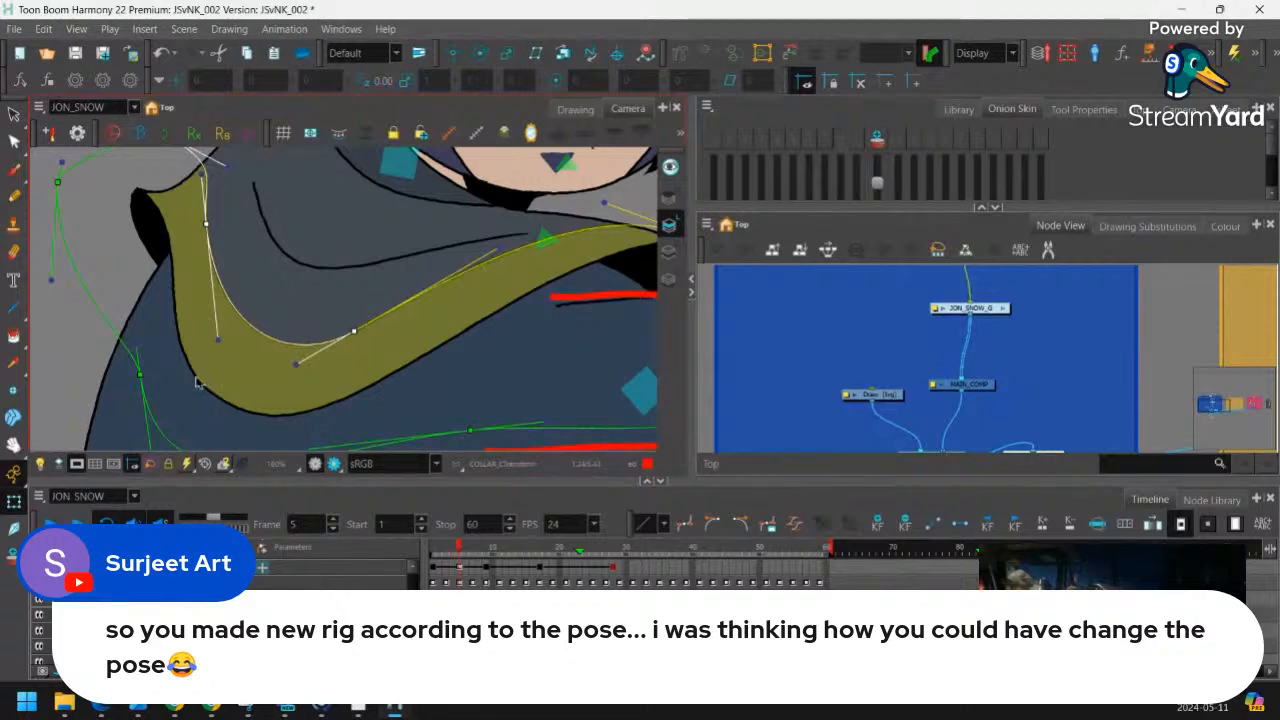
Raise the lower outline of the collar's trim slightly through its deformer on frame 5
{"action": "left_click", "coordinate": [197, 382]}
{"action": "key", "text": "shift+F11"}
{"action": "left_click_drag", "start_coordinate": [247, 410], "coordinate": [237, 377]}
{"action": "key", "text": "1"}
{"action": "key", "text": "1"}
{"action": "key", "text": "1"}
{"action": "left_click_drag", "start_coordinate": [297, 269], "coordinate": [293, 303]}
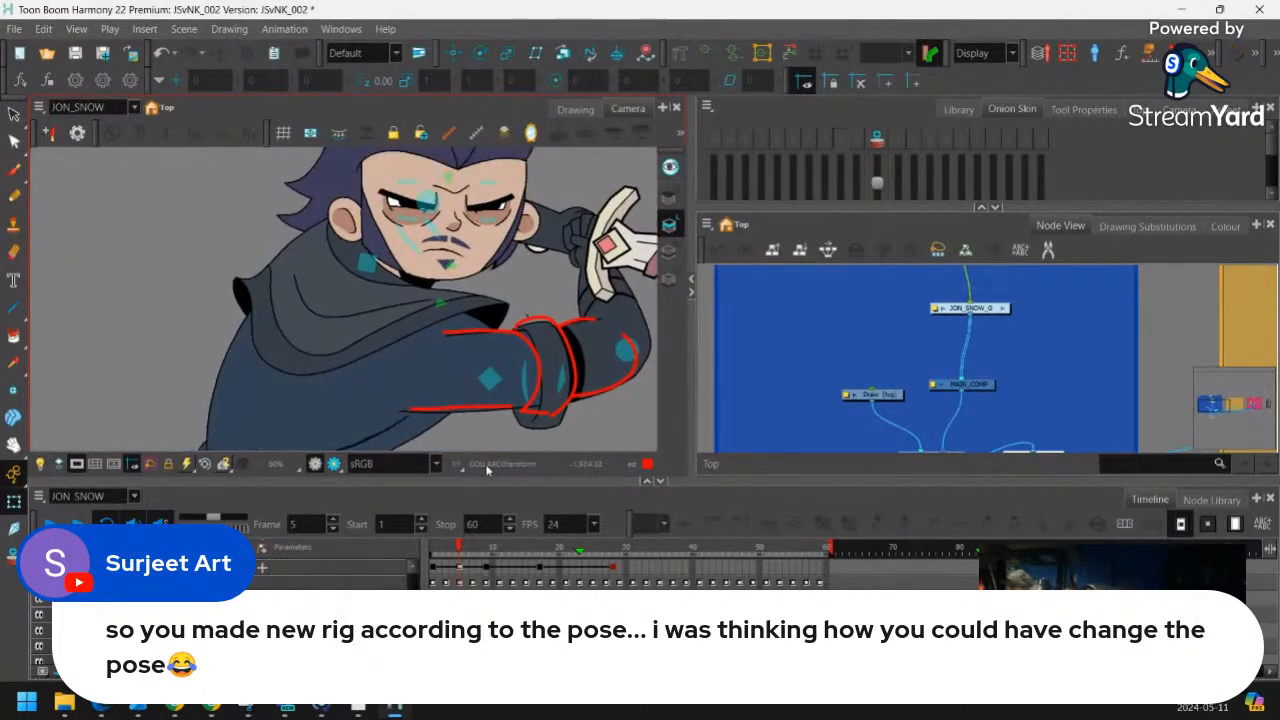
On frame 17, extend the inner collar fill's front deformer point outward to the collar's tip above the sleeve
{"action": "left_click_drag", "start_coordinate": [459, 551], "coordinate": [518, 550]}
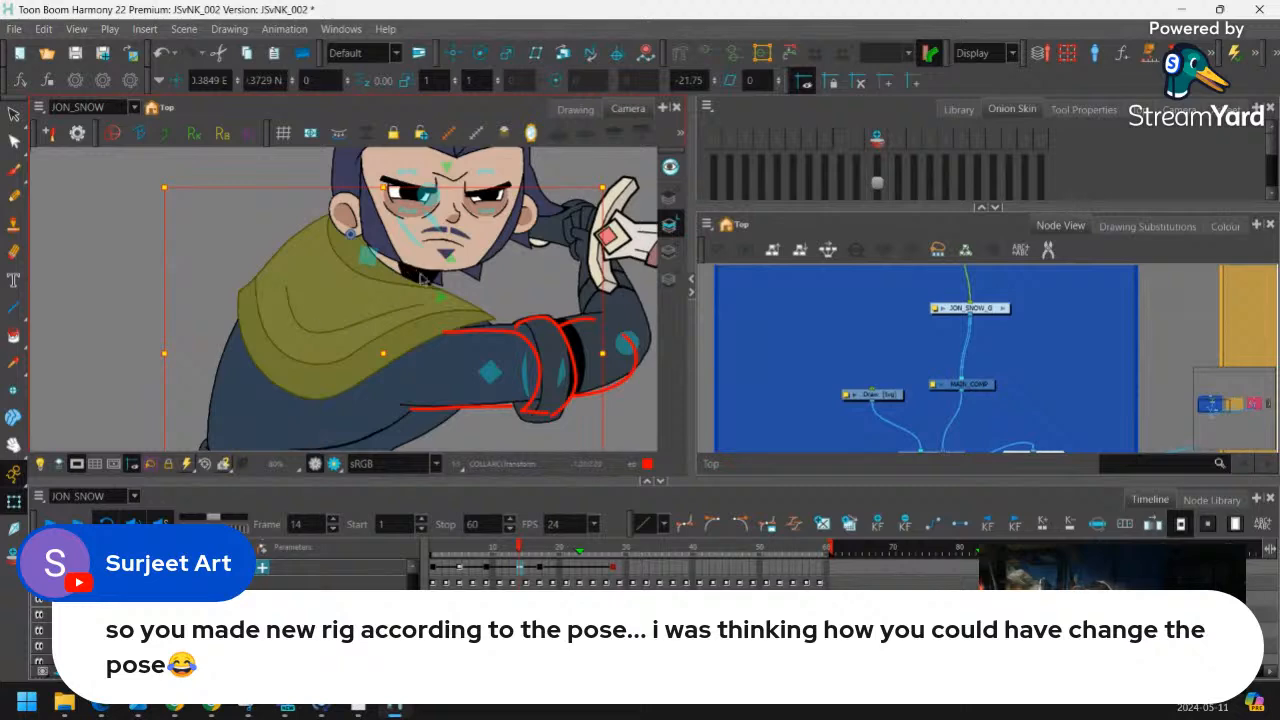
{"action": "left_click_drag", "start_coordinate": [457, 560], "coordinate": [486, 549]}
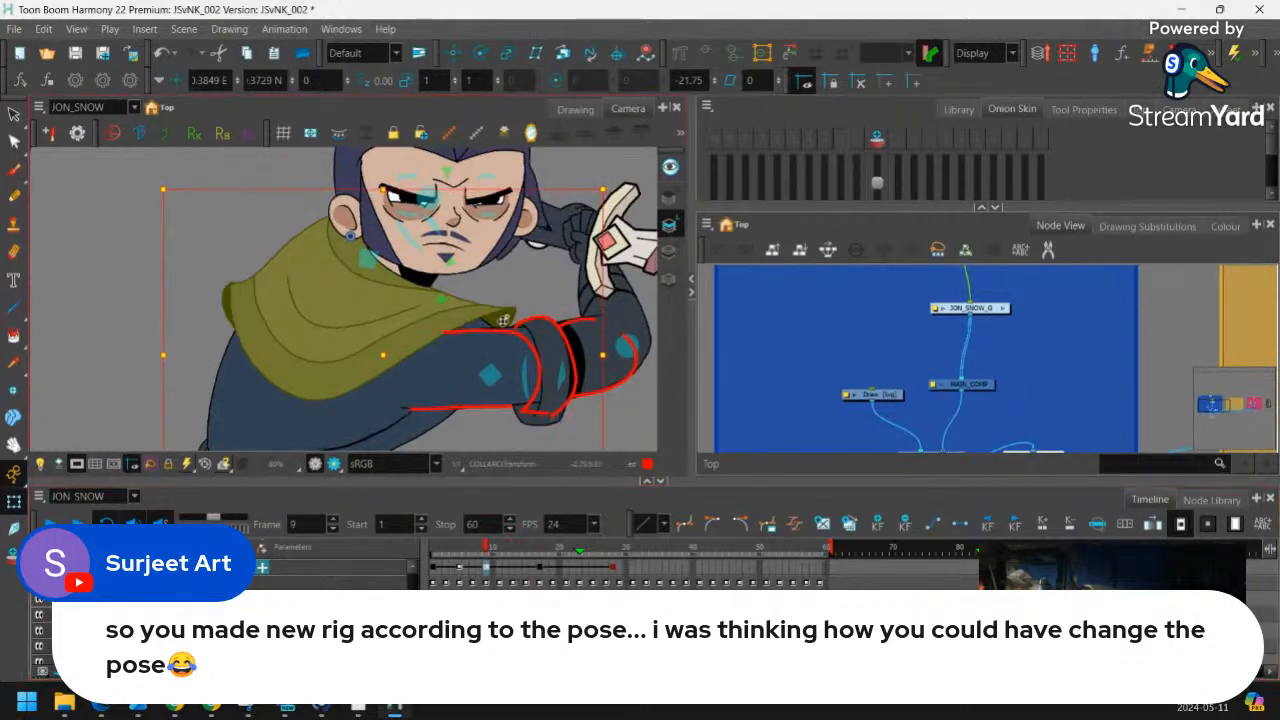
{"action": "left_click", "coordinate": [508, 320]}
{"action": "key", "text": "shift+F11"}
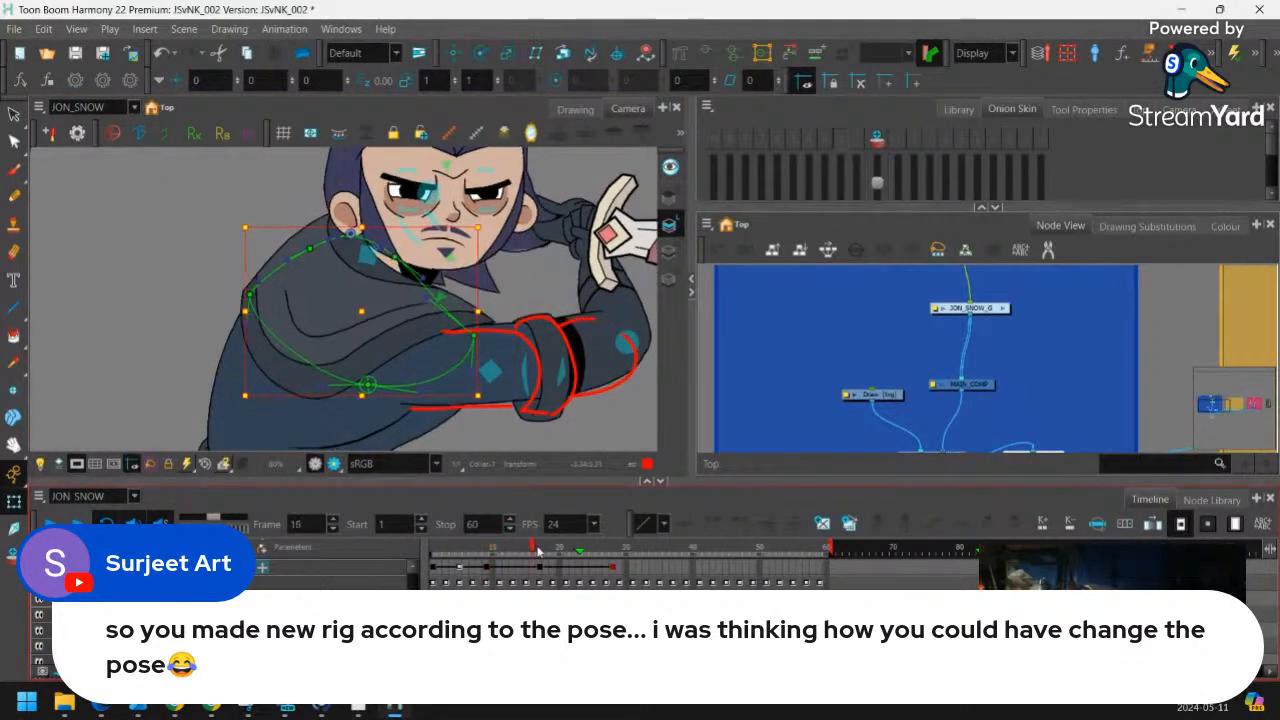
{"action": "scroll", "coordinate": [437, 370], "scroll_direction": "up", "scroll_amount": 6}
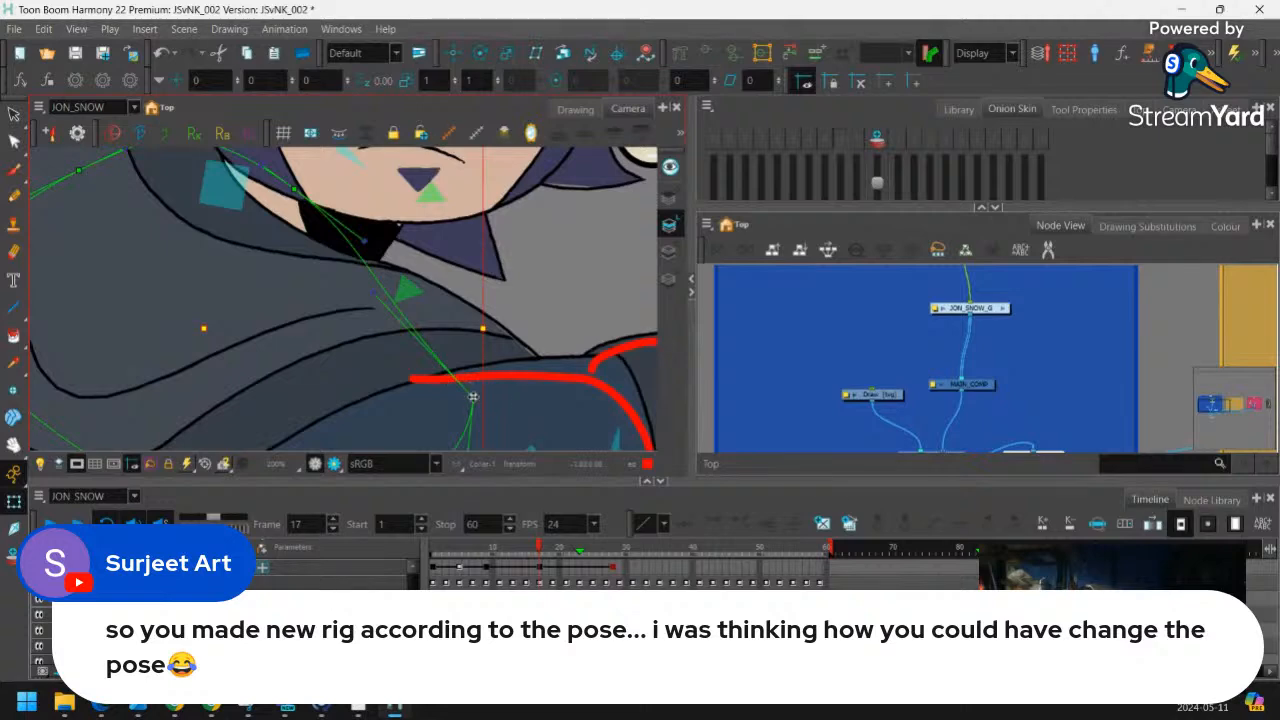
{"action": "left_click_drag", "start_coordinate": [473, 397], "coordinate": [530, 364]}
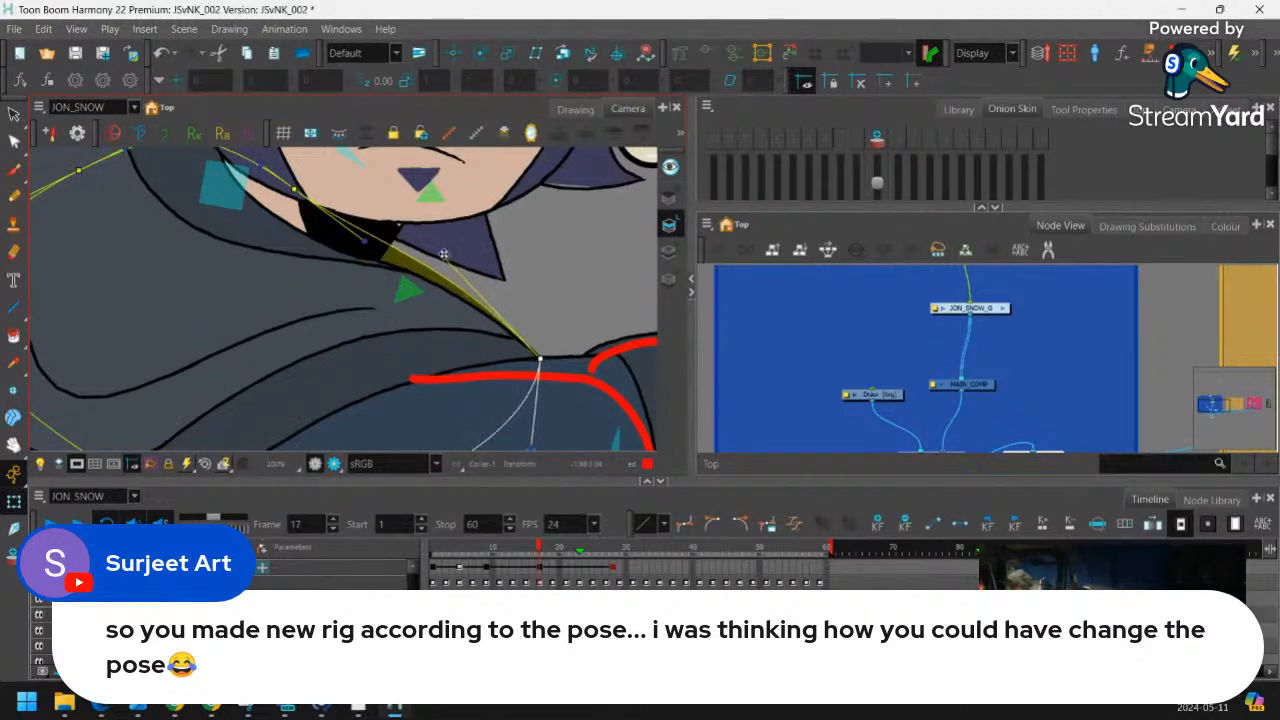
{"action": "scroll", "coordinate": [295, 191], "scroll_direction": "down", "scroll_amount": 5}
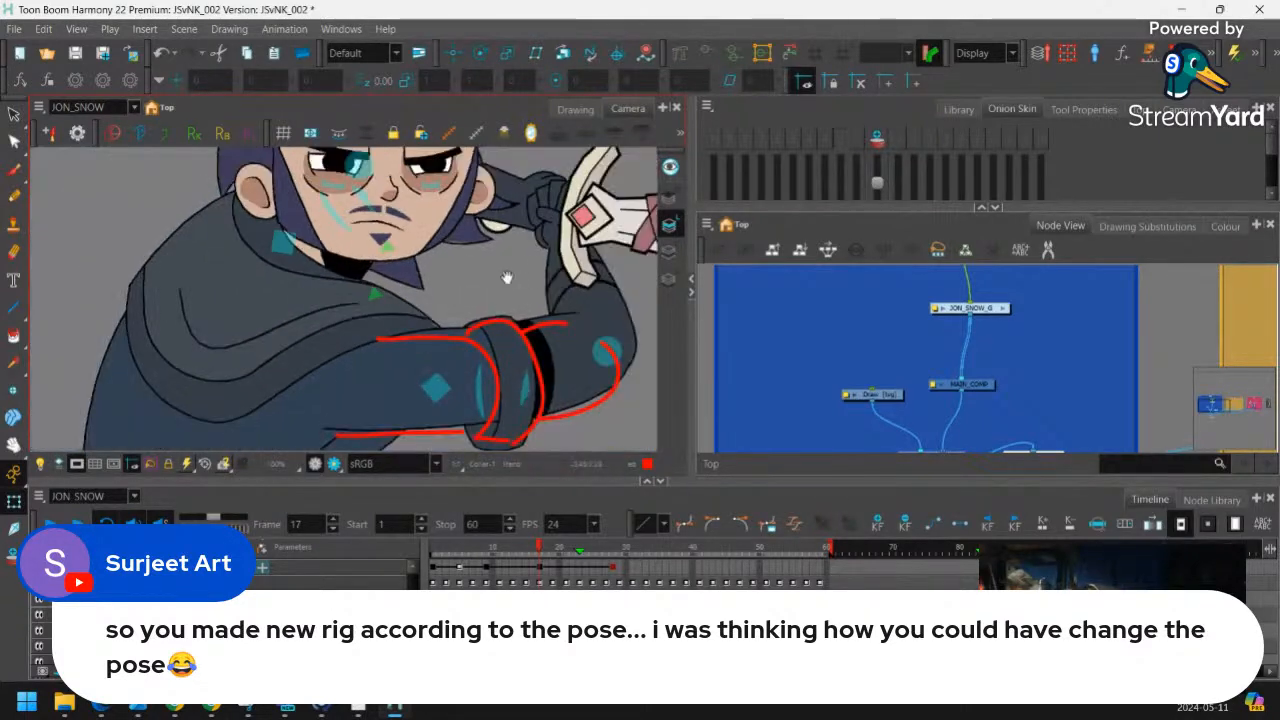
On frame 23, reshape the deformer of the collar's upper front edge so it curves fuller and drops down toward the sleeve
{"action": "left_click", "coordinate": [481, 562]}
{"action": "left_click_drag", "start_coordinate": [481, 561], "coordinate": [566, 560]}
{"action": "left_click", "coordinate": [567, 565]}
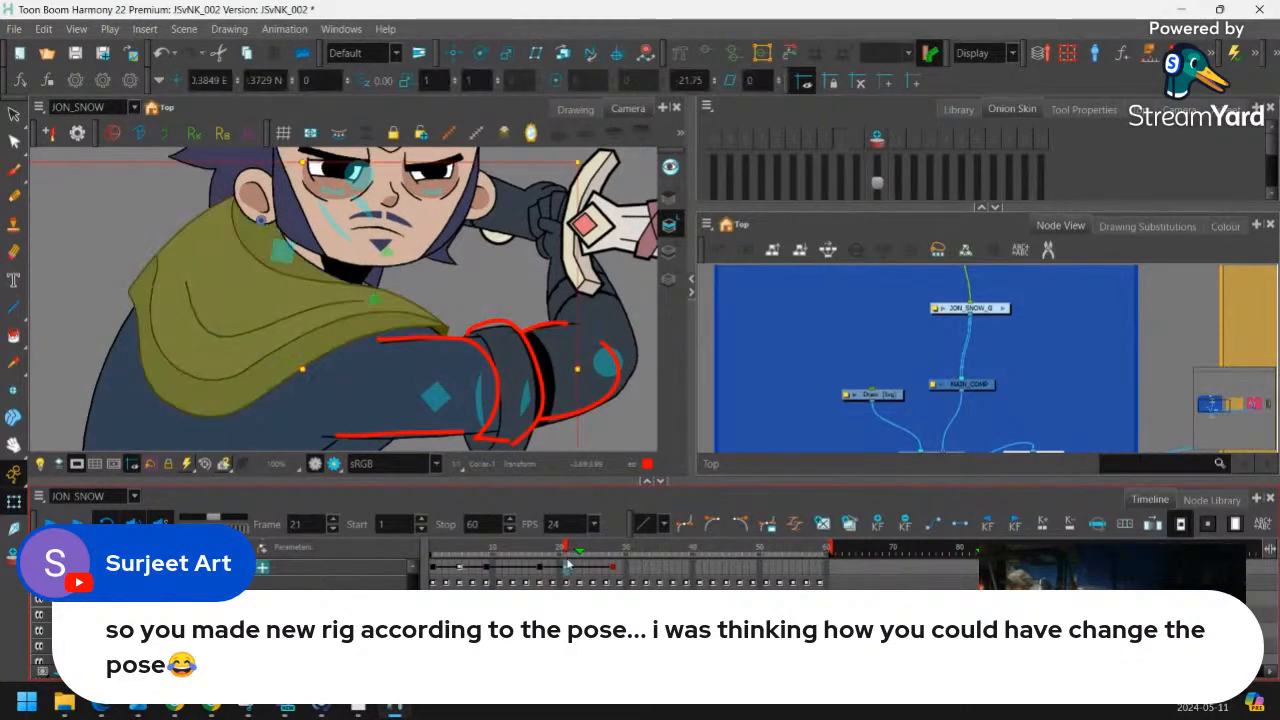
{"action": "left_click", "coordinate": [579, 569]}
{"action": "left_click_drag", "start_coordinate": [460, 348], "coordinate": [430, 150]}
{"action": "key", "text": "shift+F11"}
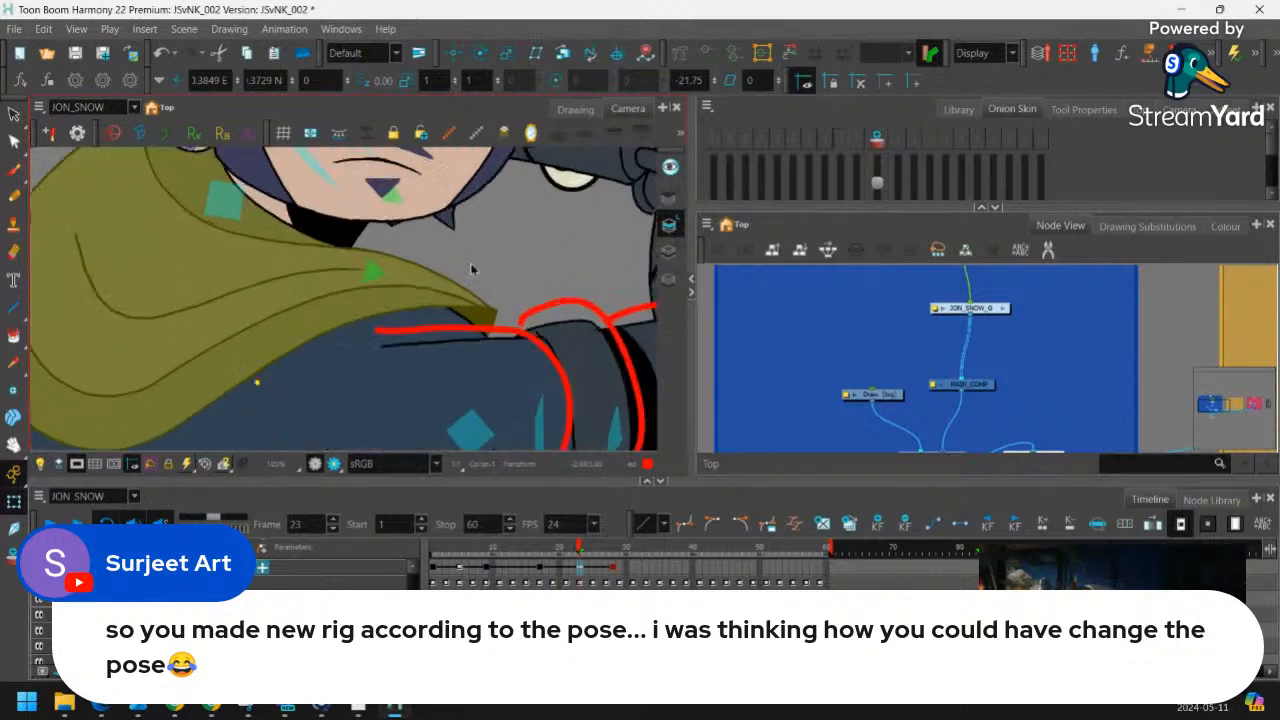
{"action": "left_click", "coordinate": [374, 283]}
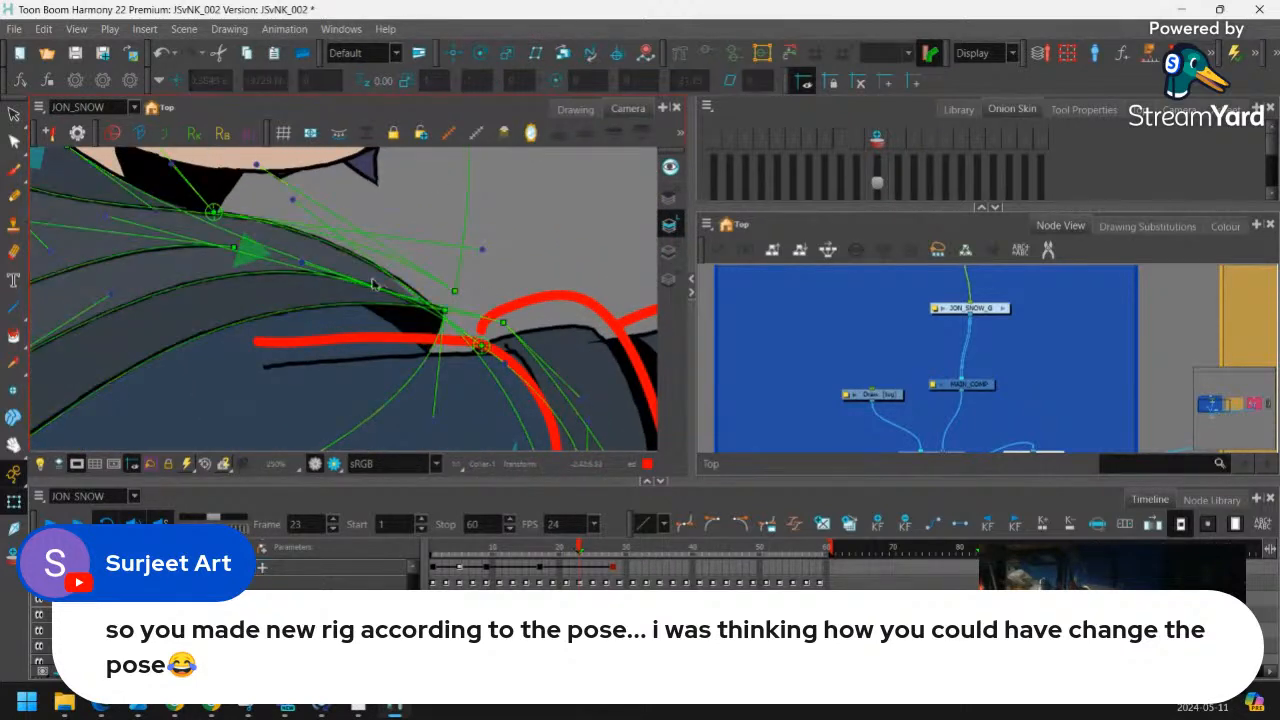
{"action": "key", "text": "1"}
{"action": "key", "text": "1"}
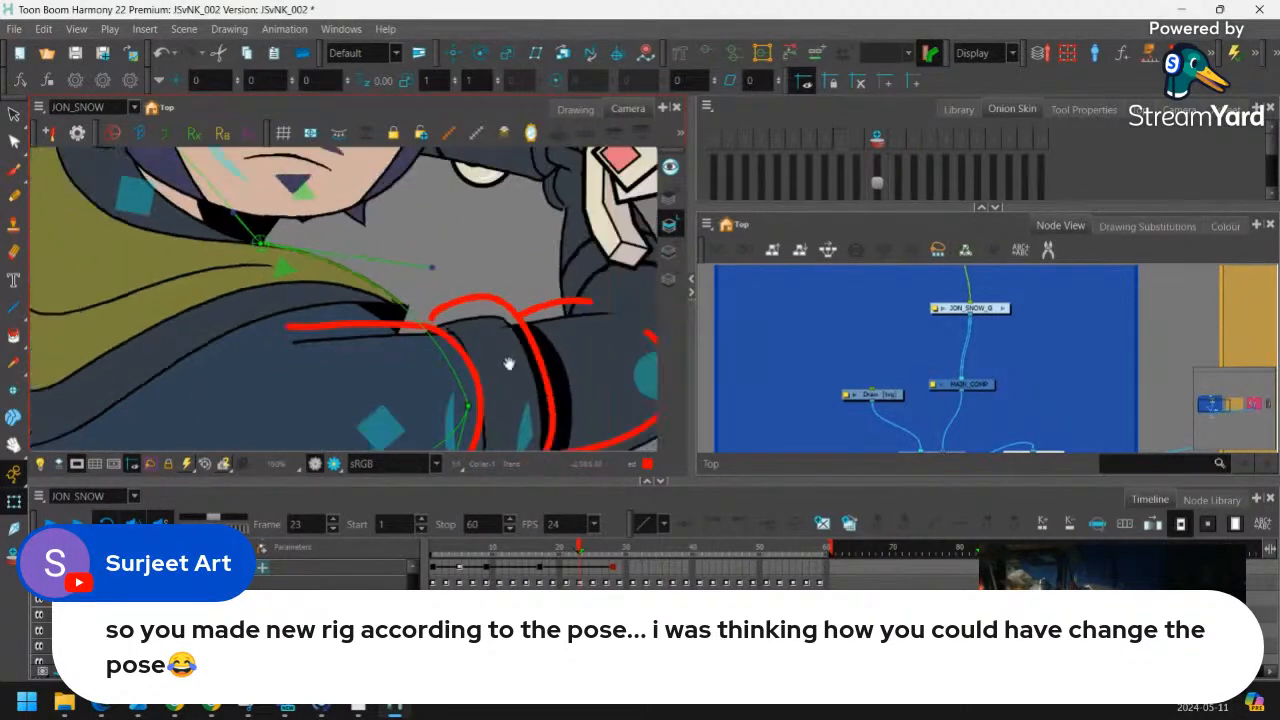
{"action": "left_click_drag", "start_coordinate": [508, 363], "coordinate": [500, 339]}
{"action": "left_click_drag", "start_coordinate": [461, 379], "coordinate": [437, 357]}
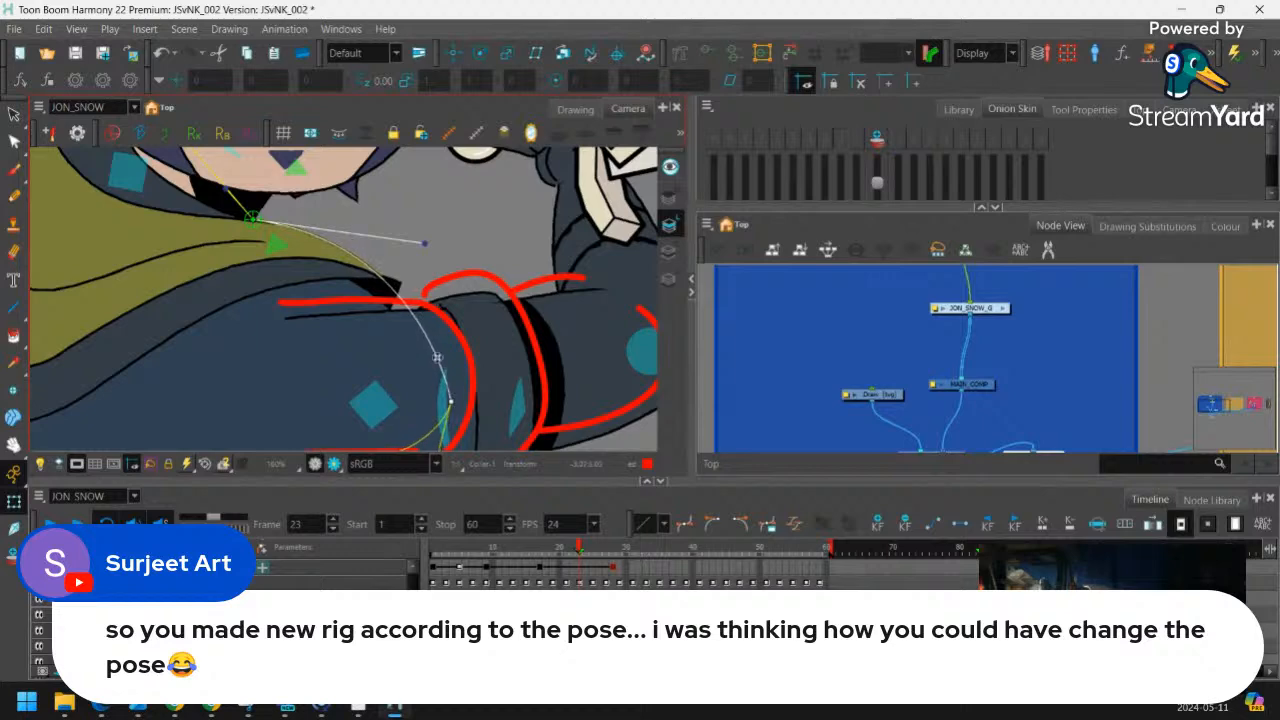
{"action": "left_click_drag", "start_coordinate": [426, 242], "coordinate": [452, 213]}
{"action": "left_click_drag", "start_coordinate": [438, 413], "coordinate": [423, 431]}
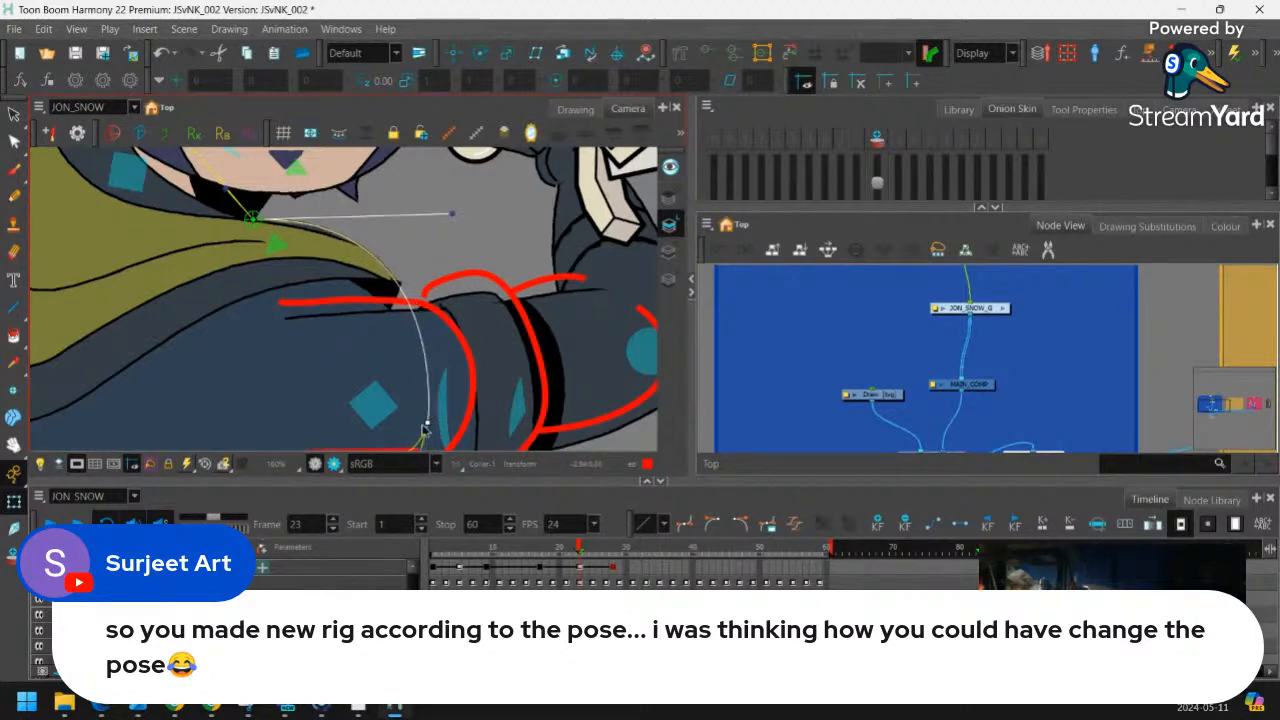
{"action": "left_click_drag", "start_coordinate": [412, 254], "coordinate": [417, 289]}
On frame 23, pull the lower collar line's front deformer point down to the sleeve and raise its handle for a higher arch
{"action": "key", "text": "2"}
{"action": "key", "text": "2"}
{"action": "key", "text": "2"}
{"action": "left_click", "coordinate": [330, 329]}
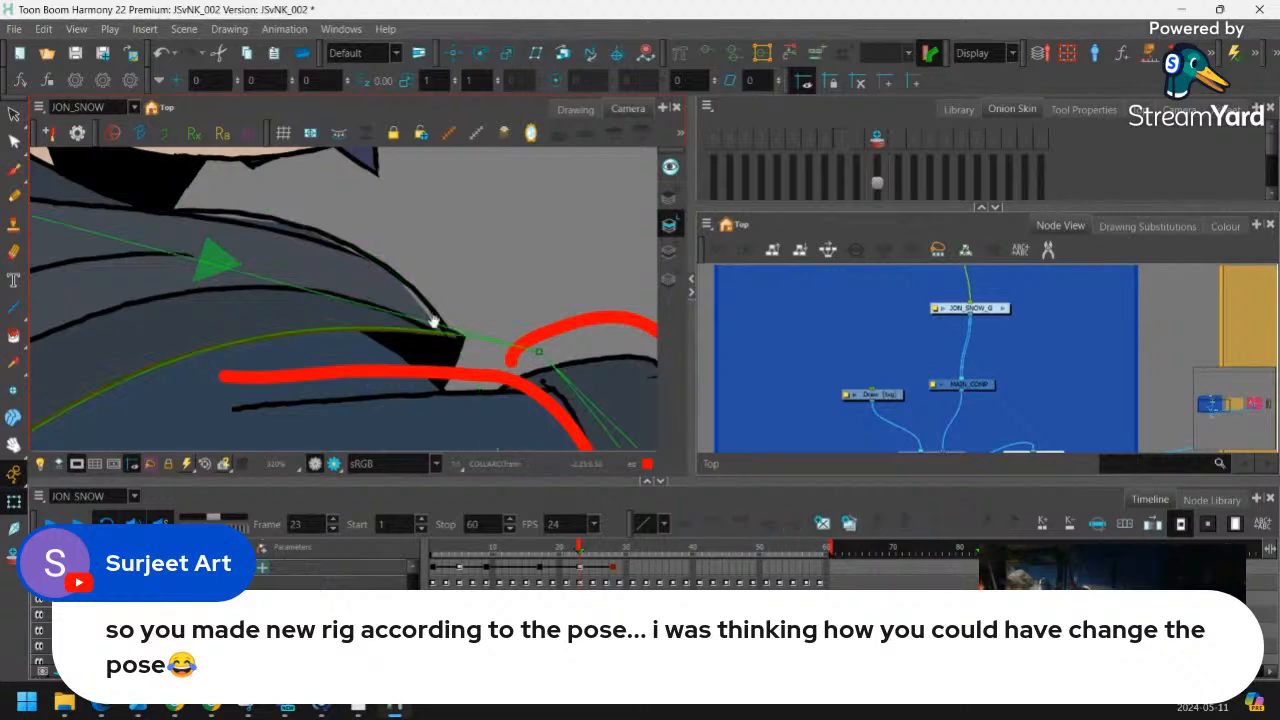
{"action": "key", "text": "1"}
{"action": "left_click_drag", "start_coordinate": [553, 348], "coordinate": [438, 345]}
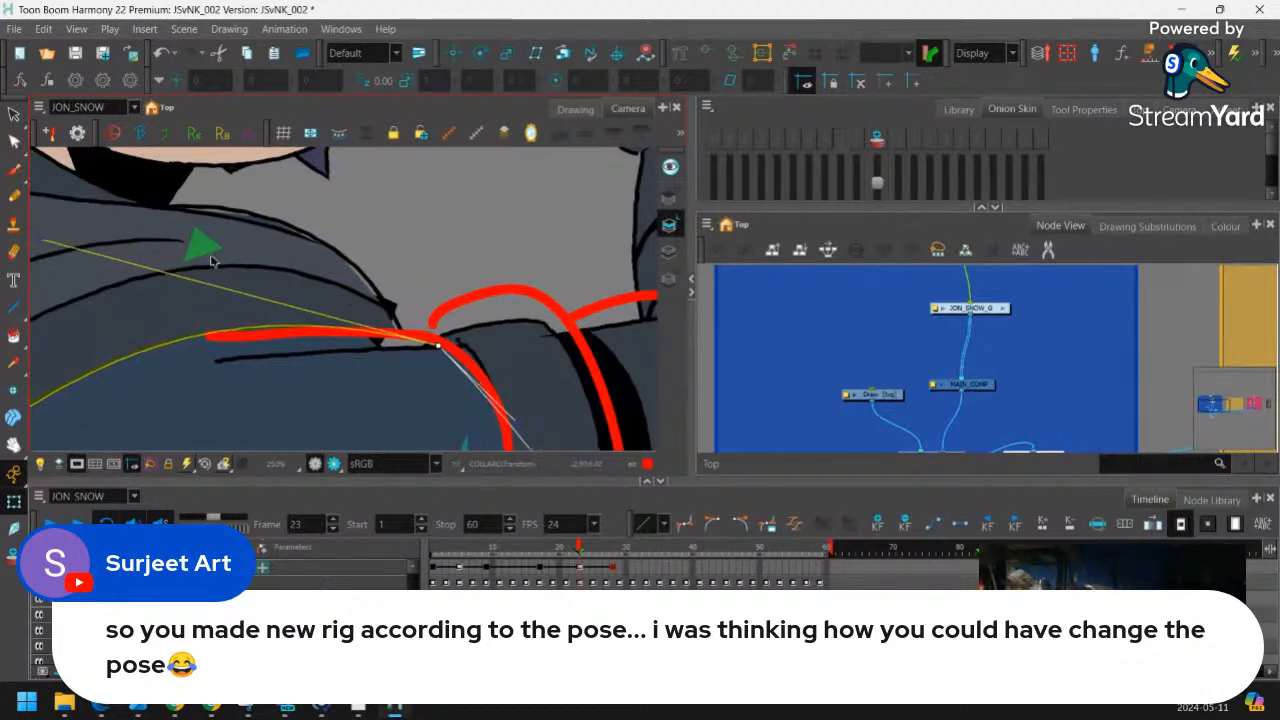
{"action": "left_click_drag", "start_coordinate": [42, 238], "coordinate": [72, 146]}
{"action": "left_click_drag", "start_coordinate": [435, 350], "coordinate": [430, 356]}
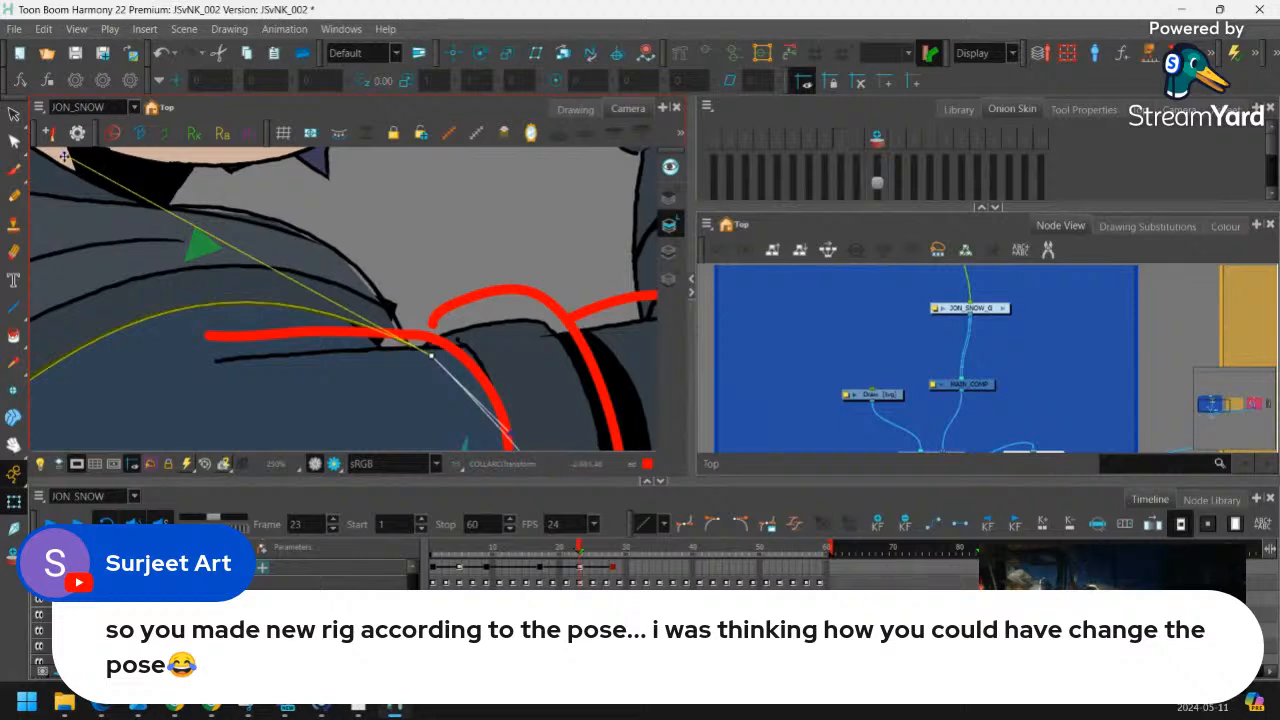
Move the dark inner collar fill's front tip down to meet the sleeve on frame 23
{"action": "scroll", "coordinate": [405, 279], "scroll_direction": "up", "scroll_amount": 2}
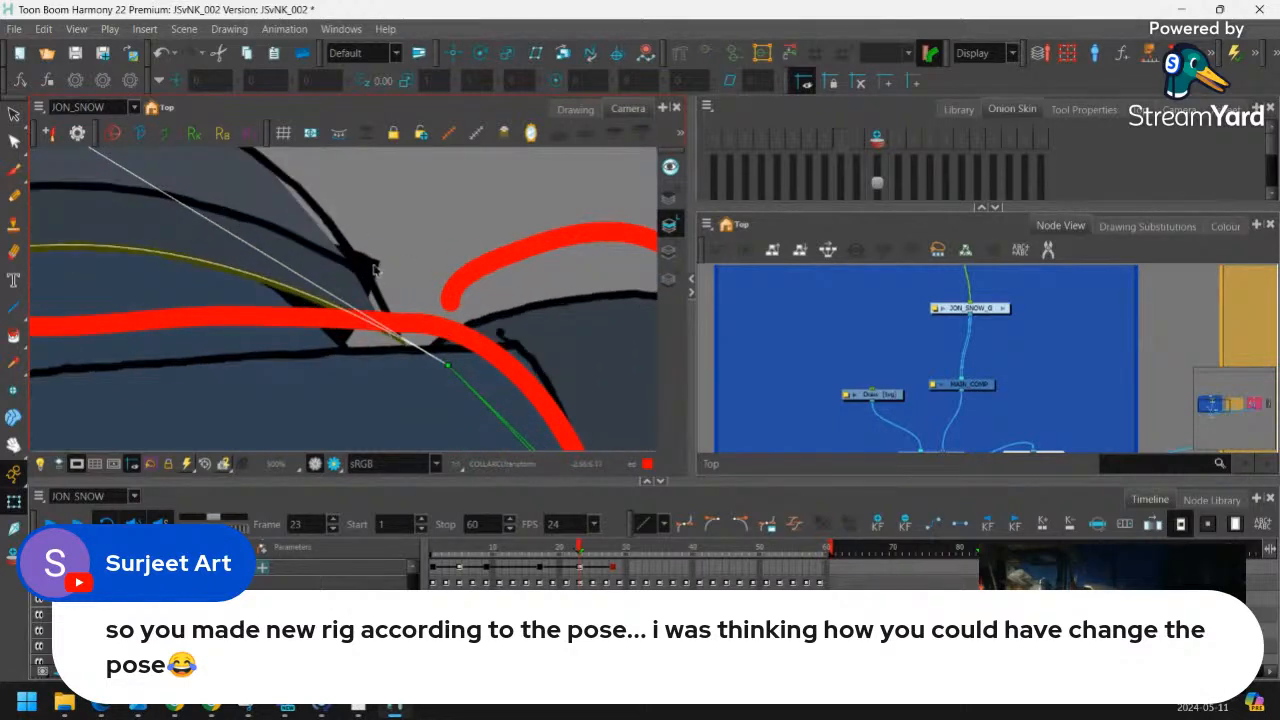
{"action": "left_click", "coordinate": [376, 263]}
{"action": "left_click_drag", "start_coordinate": [377, 259], "coordinate": [400, 341]}
{"action": "key", "text": "1"}
{"action": "scroll", "coordinate": [197, 262], "scroll_direction": "down", "scroll_amount": 3}
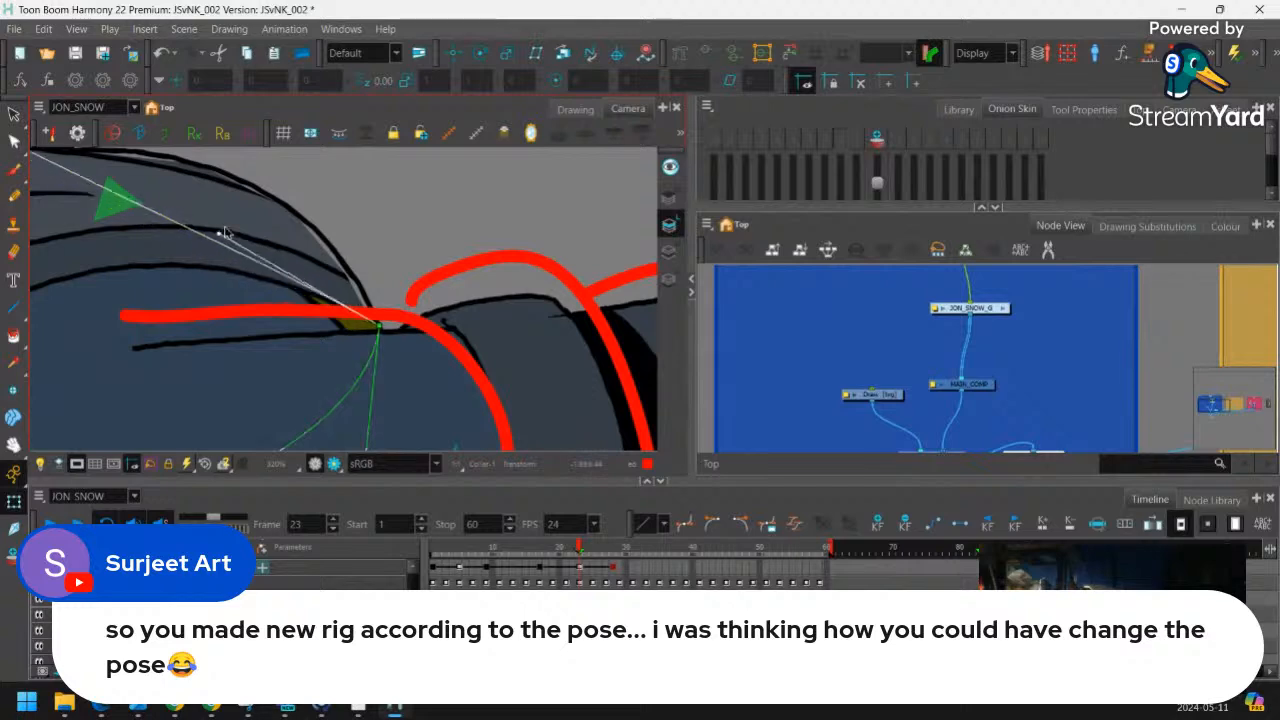
{"action": "scroll", "coordinate": [216, 308], "scroll_direction": "up", "scroll_amount": 5}
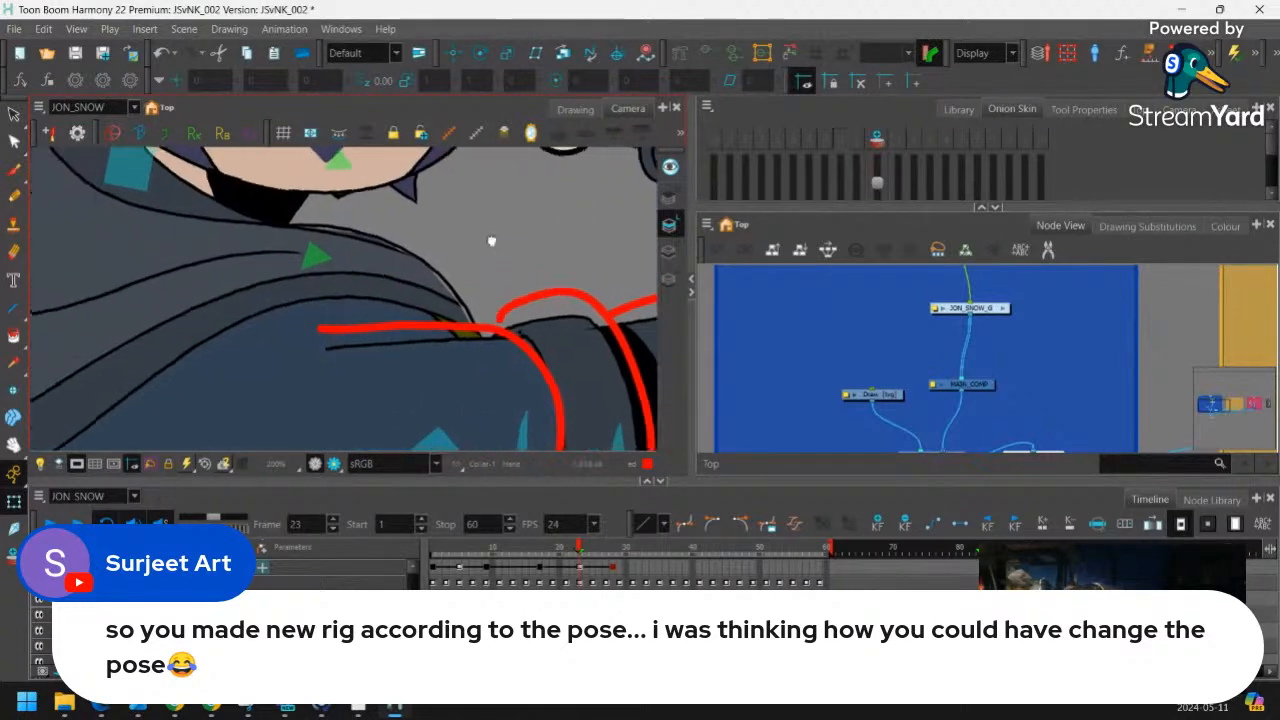
Nudge the deformer point of the collar's outer back edge slightly downward on frame 23
{"action": "left_click", "coordinate": [174, 290]}
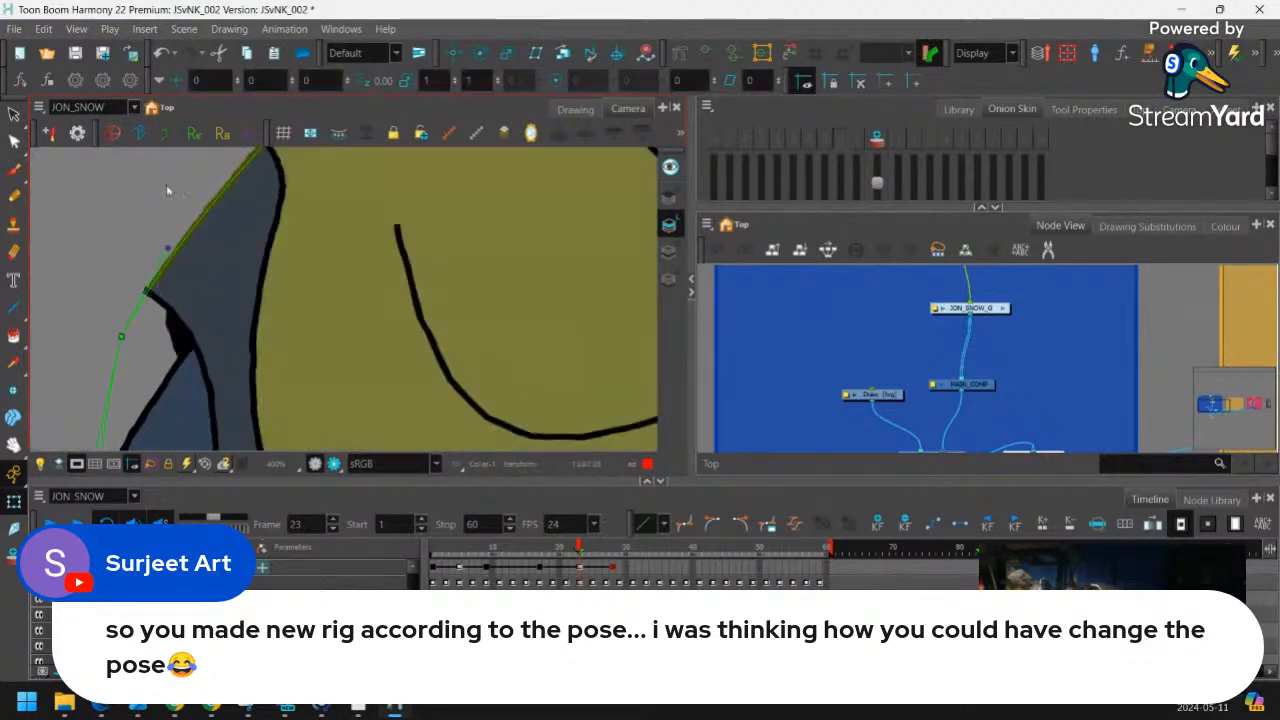
{"action": "left_click_drag", "start_coordinate": [122, 336], "coordinate": [117, 347]}
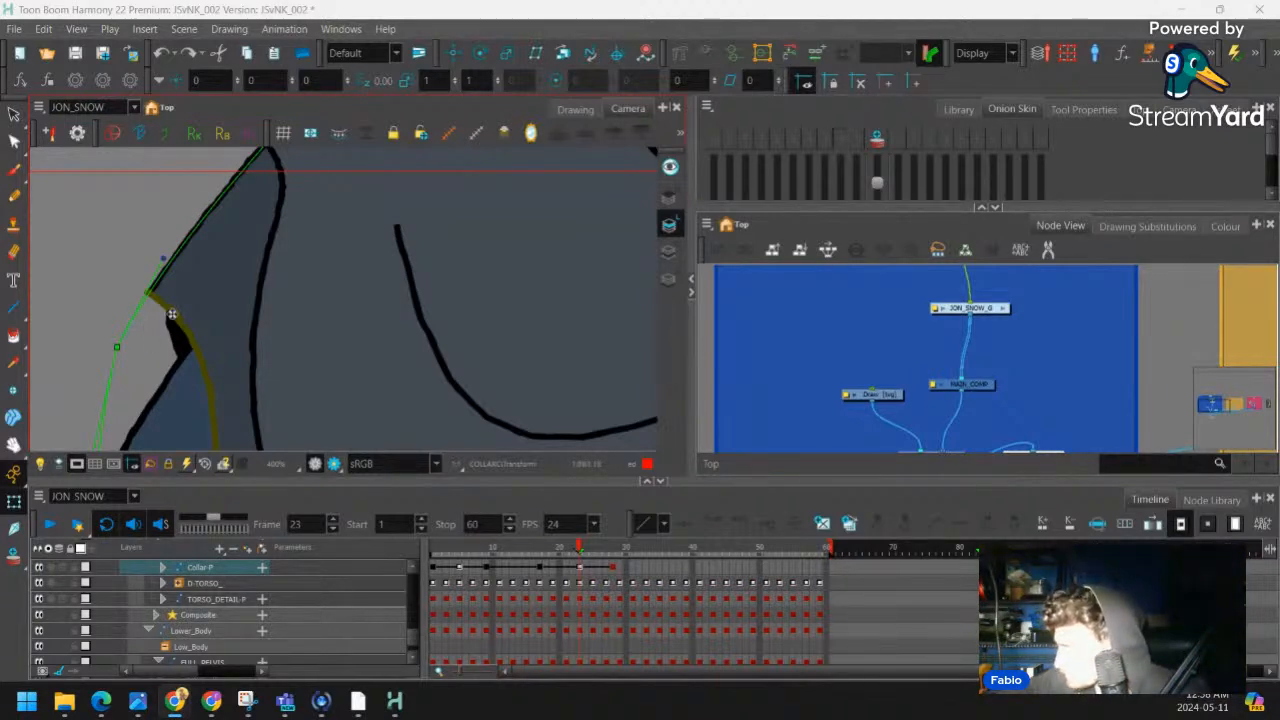
{"action": "left_click", "coordinate": [195, 291]}
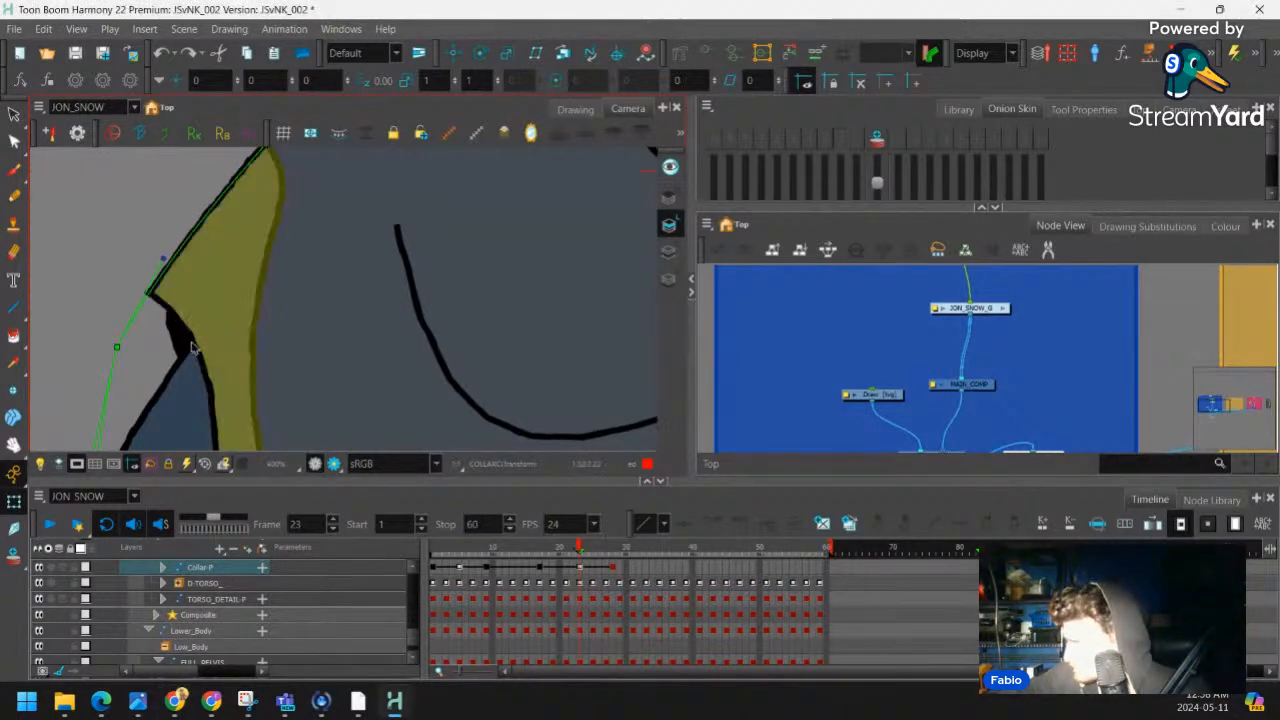
On frame 23, bend the trim's lower line upward at the back shoulder and extend the dark inner fill's tip to the collar's corner
{"action": "left_click", "coordinate": [198, 346]}
{"action": "key", "text": "shift+F11"}
{"action": "key", "text": "1"}
{"action": "left_click_drag", "start_coordinate": [179, 290], "coordinate": [177, 318]}
{"action": "key", "text": "Escape"}
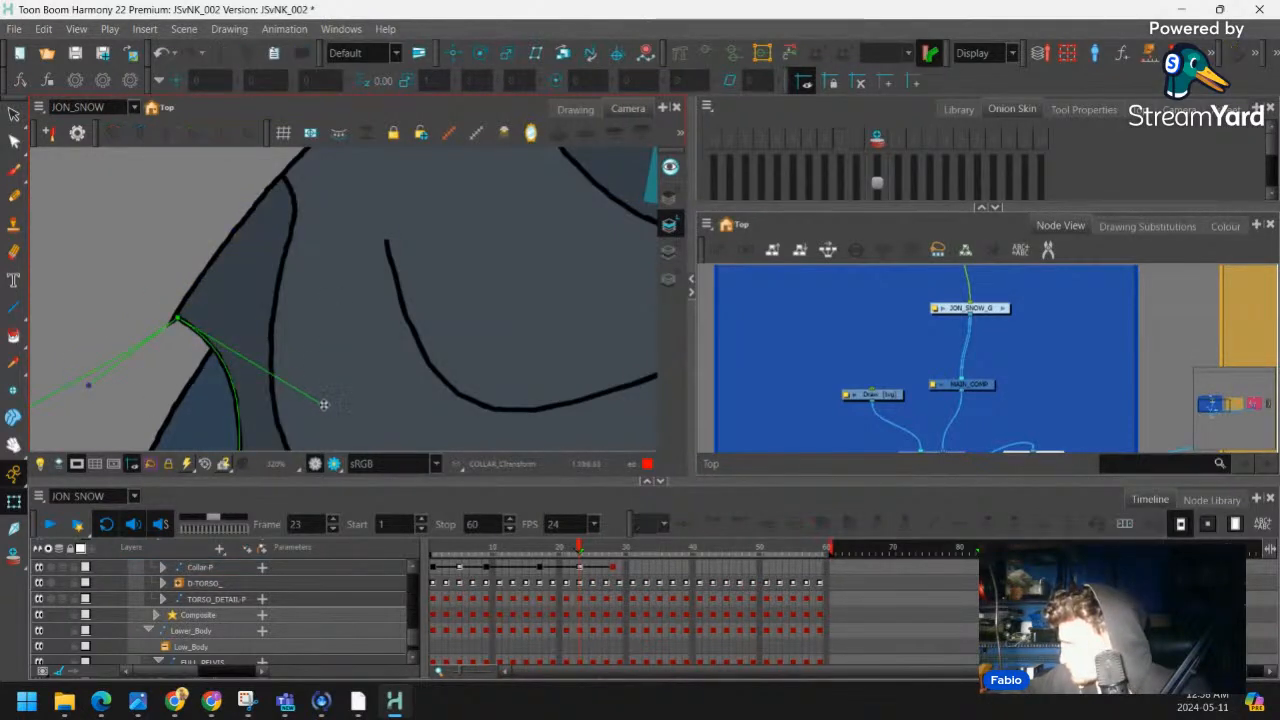
{"action": "left_click_drag", "start_coordinate": [322, 400], "coordinate": [336, 270]}
{"action": "left_click", "coordinate": [208, 328]}
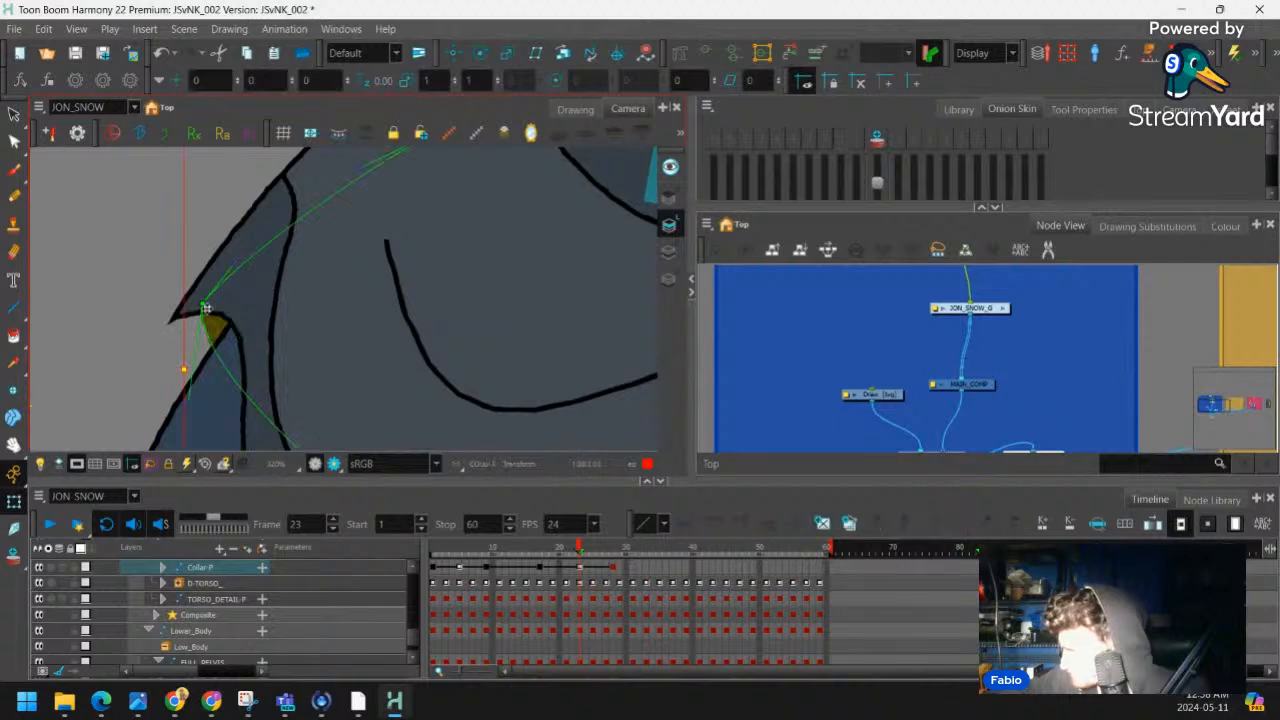
{"action": "left_click_drag", "start_coordinate": [203, 306], "coordinate": [171, 323]}
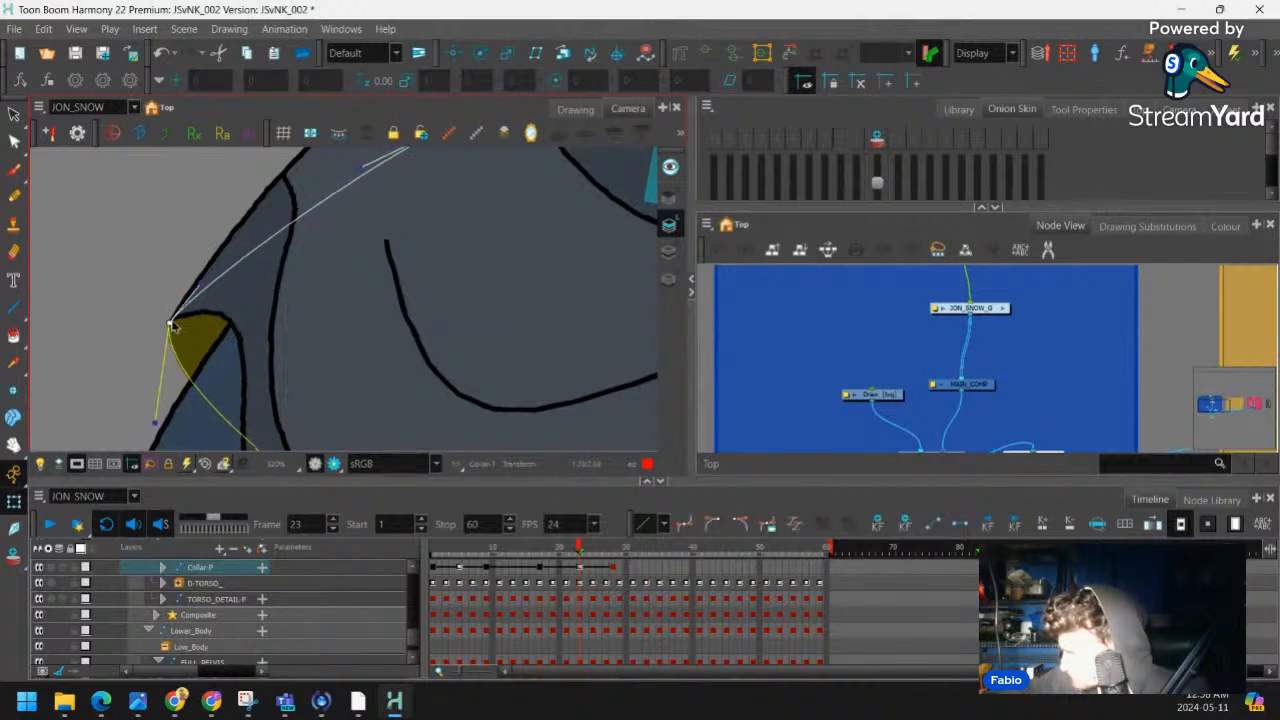
Reshape the collar trim fill at the back shoulder on frame 23 by moving its outer deformer points and handles down and outward
{"action": "left_click", "coordinate": [252, 315]}
{"action": "key", "text": "1"}
{"action": "key", "text": "1"}
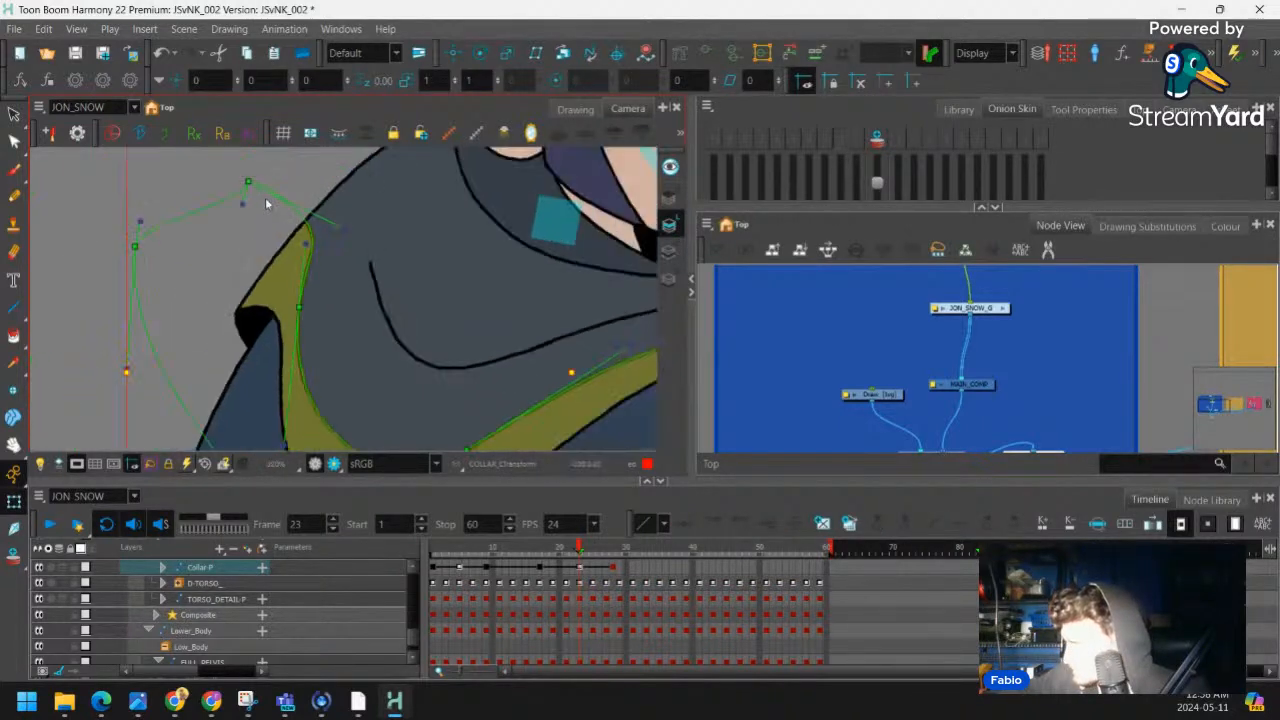
{"action": "left_click_drag", "start_coordinate": [250, 184], "coordinate": [83, 362]}
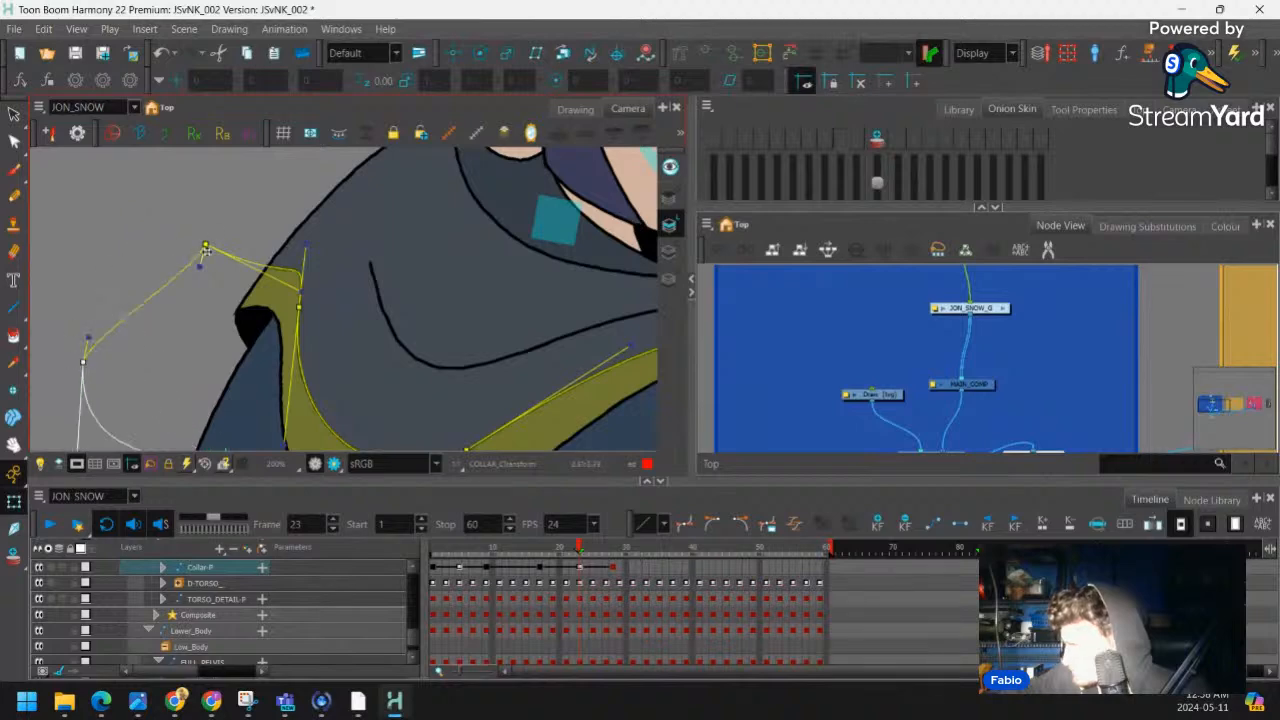
{"action": "left_click", "coordinate": [197, 266]}
{"action": "left_click_drag", "start_coordinate": [195, 266], "coordinate": [166, 304]}
{"action": "left_click_drag", "start_coordinate": [270, 328], "coordinate": [257, 251]}
{"action": "left_click_drag", "start_coordinate": [176, 283], "coordinate": [177, 307]}
{"action": "scroll", "coordinate": [259, 274], "scroll_direction": "down", "scroll_amount": 6}
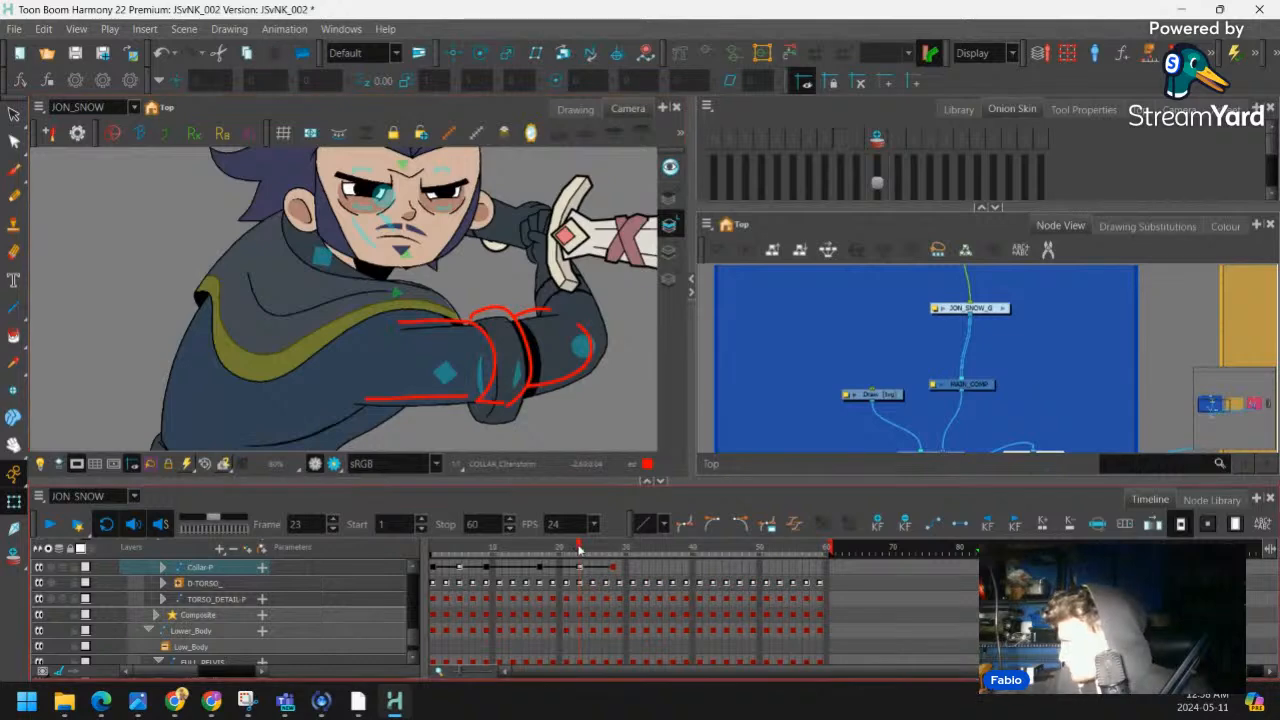
Review the collar's animation between frames 1 and 23 by scrubbing and playing the timeline
{"action": "left_click_drag", "start_coordinate": [581, 549], "coordinate": [433, 566]}
{"action": "key", "text": "space"}
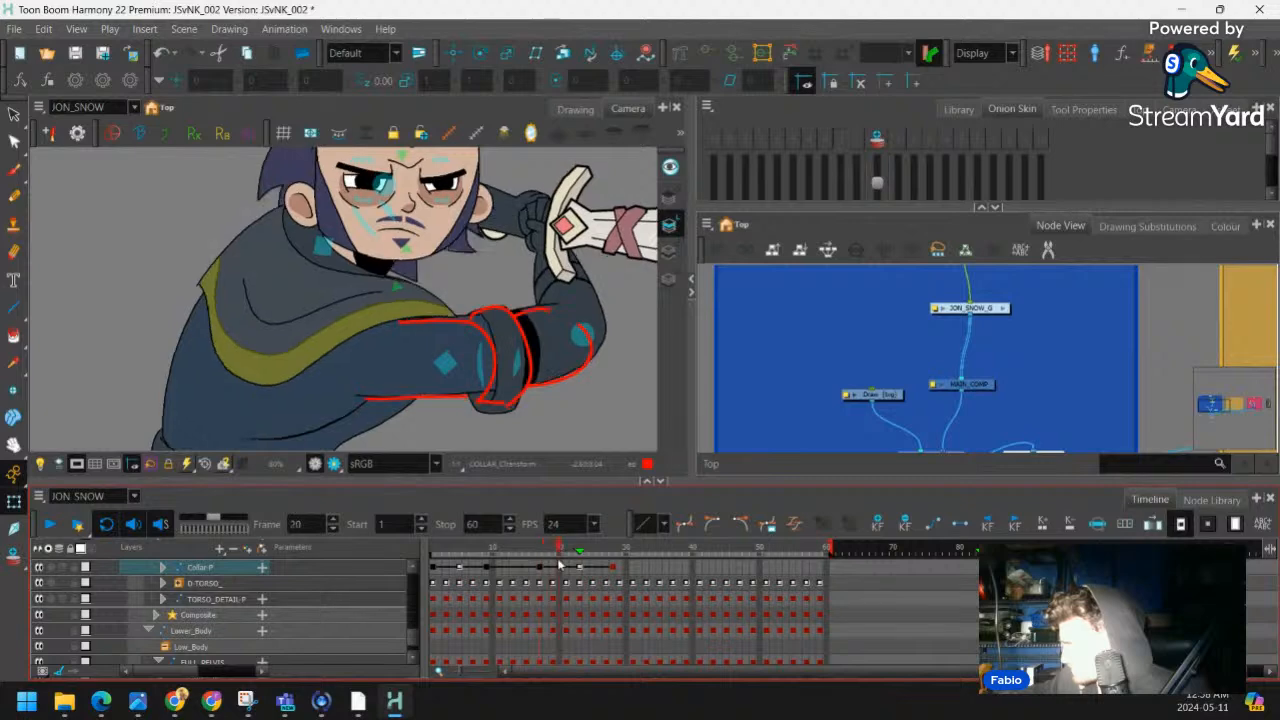
{"action": "left_click_drag", "start_coordinate": [552, 568], "coordinate": [579, 560]}
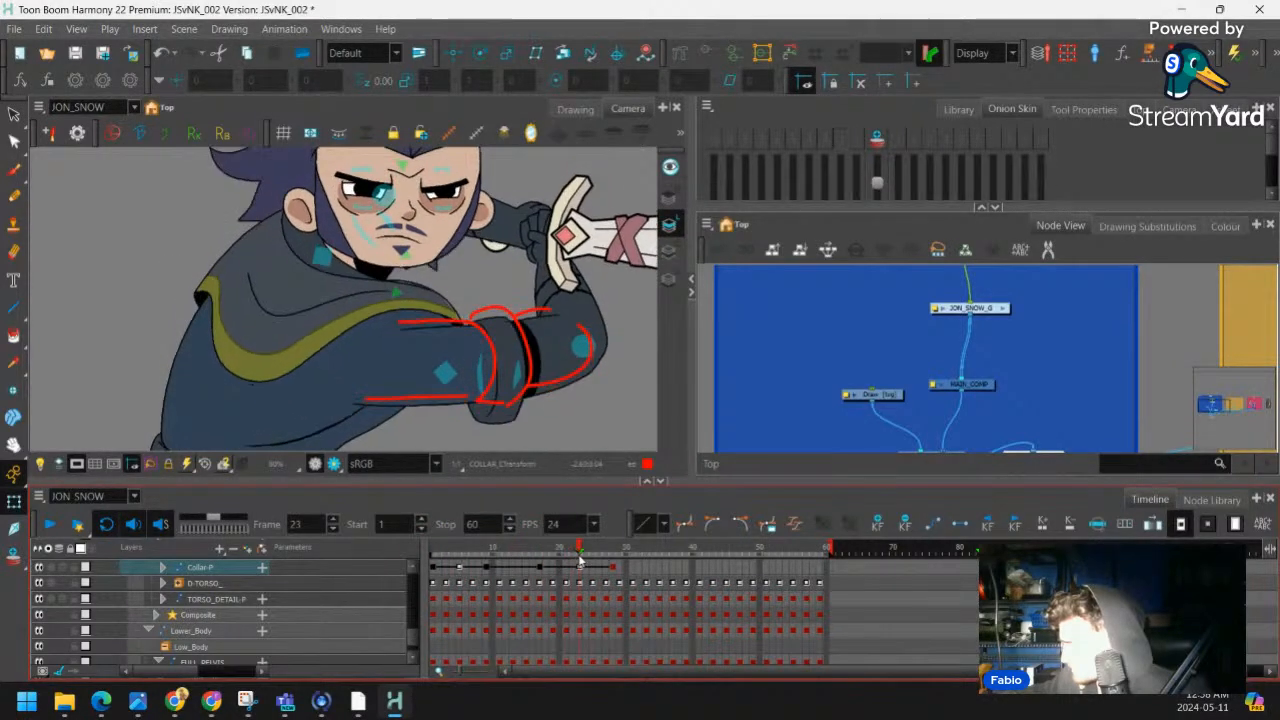
Refine the collar trim's inner curve at the back shoulder on frame 23 by nudging its upper deformer point and adjacent handles slightly up and outward
{"action": "left_click", "coordinate": [582, 568]}
{"action": "key", "text": "2"}
{"action": "key", "text": "2"}
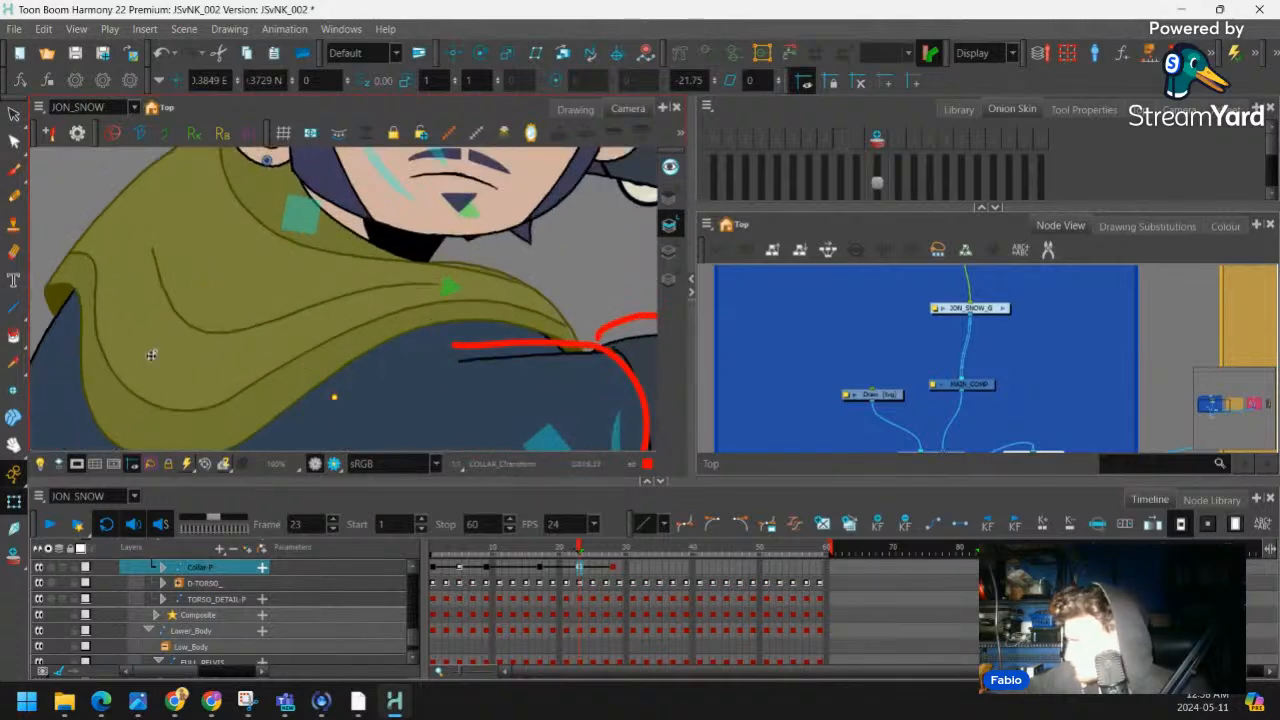
{"action": "key", "text": "shift+F11"}
{"action": "left_click", "coordinate": [107, 315]}
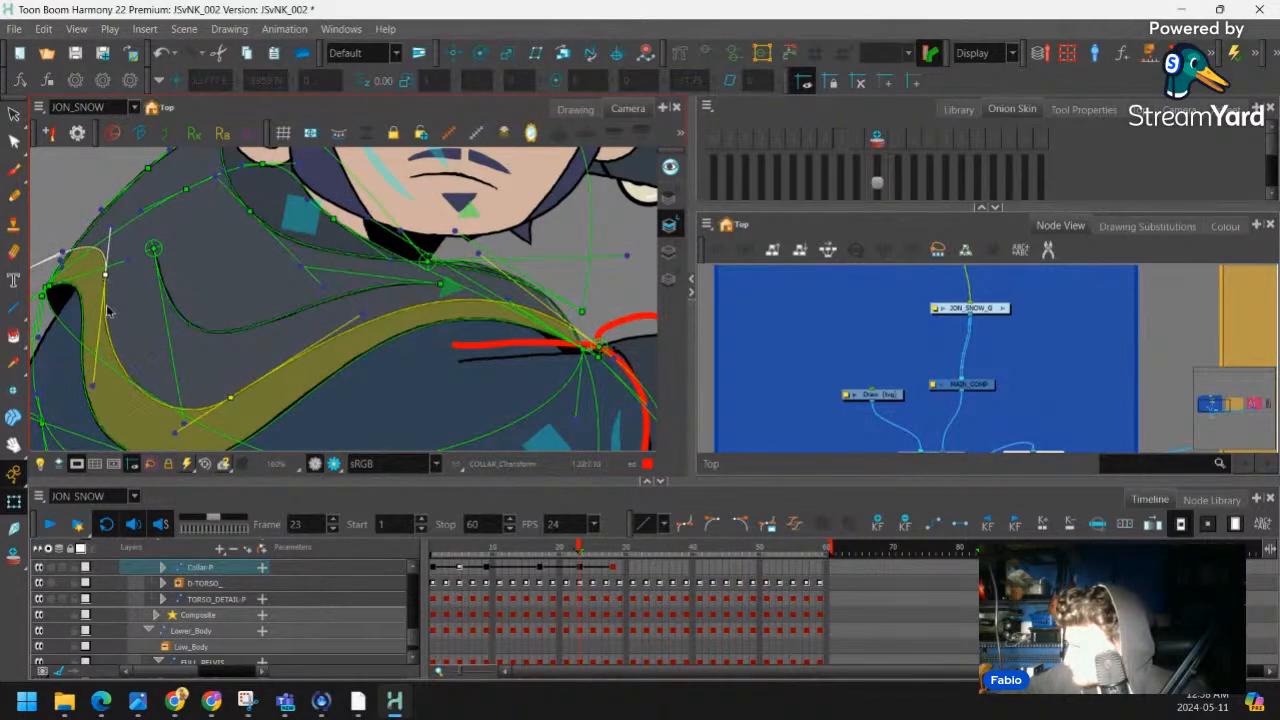
{"action": "left_click_drag", "start_coordinate": [112, 360], "coordinate": [114, 354]}
{"action": "left_click_drag", "start_coordinate": [107, 273], "coordinate": [101, 268]}
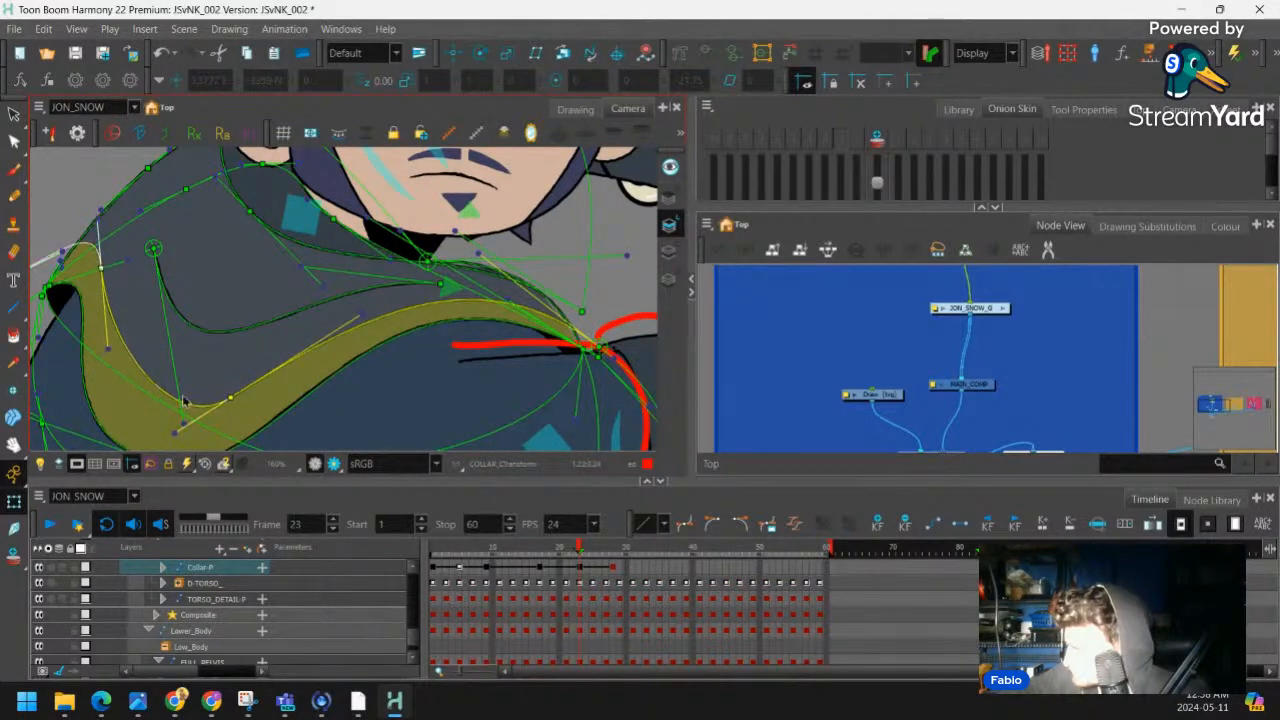
{"action": "mouse_move", "coordinate": [179, 435]}
{"action": "left_mouse_down"}
{"action": "mouse_move", "coordinate": [157, 439]}
{"action": "mouse_move", "coordinate": [162, 428]}
{"action": "left_mouse_up"}
{"action": "key", "text": "shift+c"}
{"action": "left_click", "coordinate": [83, 223]}
{"action": "key", "text": "1"}
{"action": "key", "text": "1"}
{"action": "key", "text": "1"}
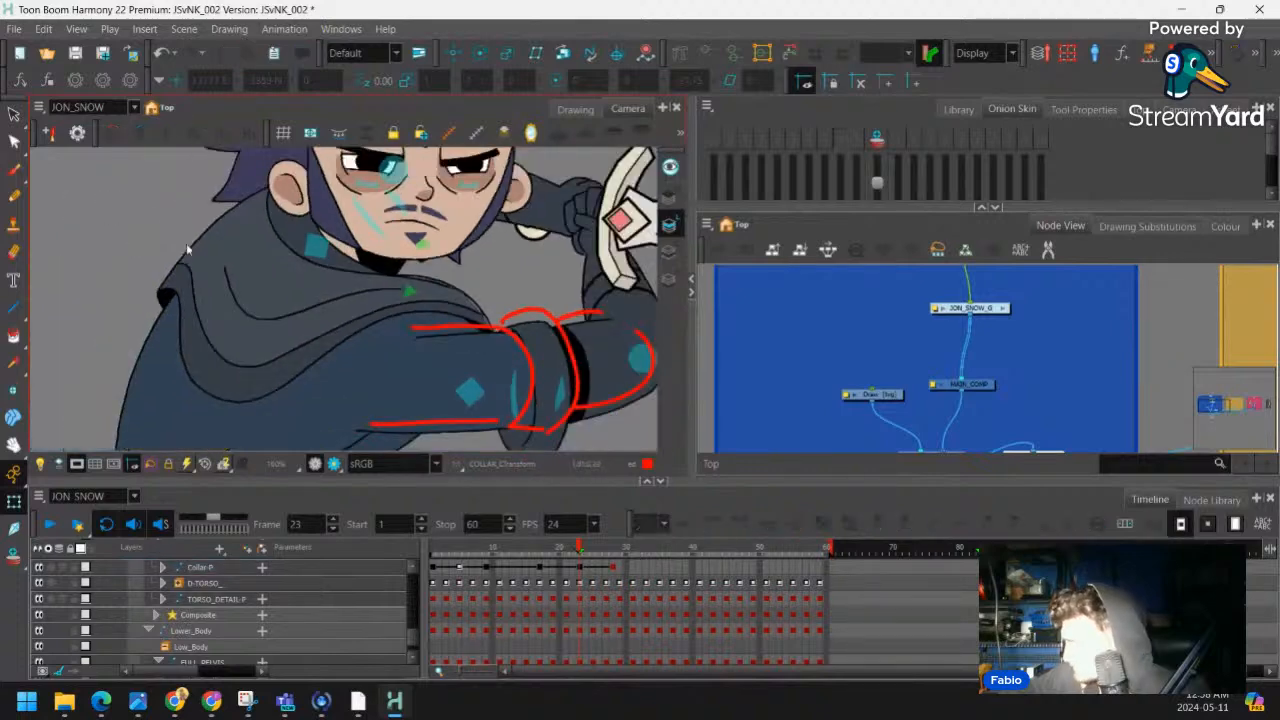
Clear the red guide sketch in the Draw node on frame 29
{"action": "left_click_drag", "start_coordinate": [465, 350], "coordinate": [496, 438]}
{"action": "left_click_drag", "start_coordinate": [582, 549], "coordinate": [618, 562]}
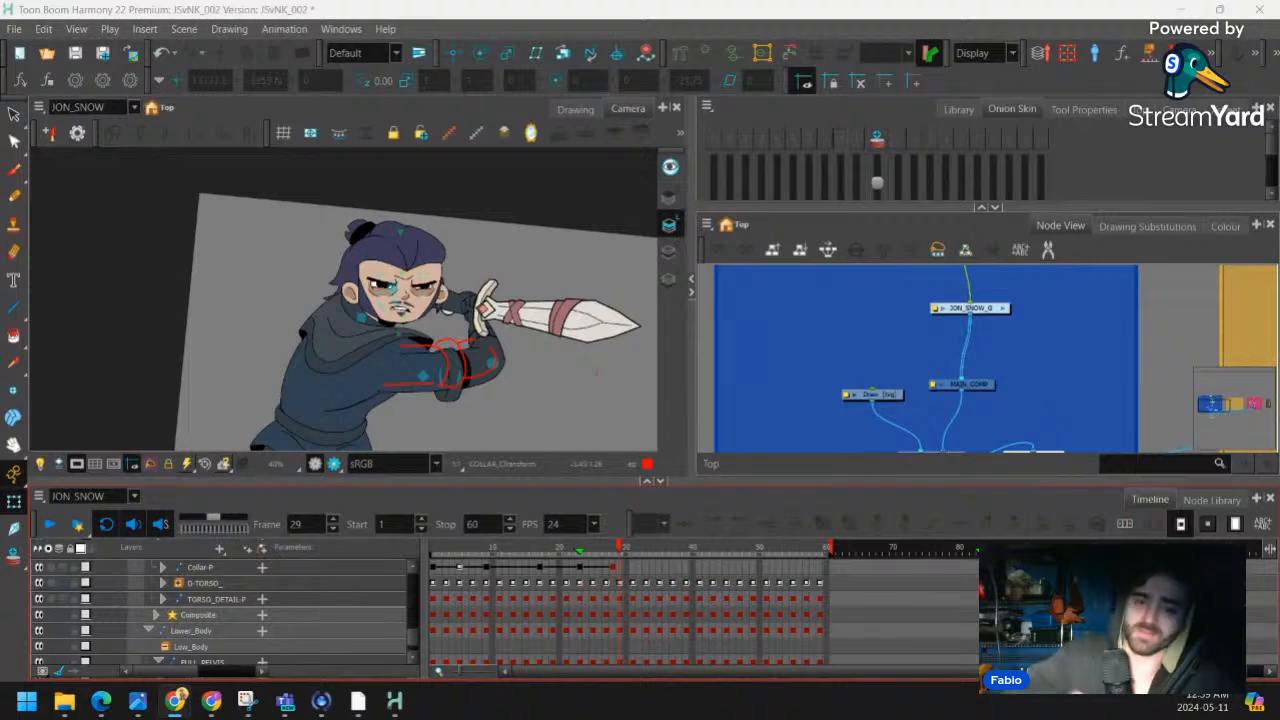
{"action": "left_click", "coordinate": [885, 393]}
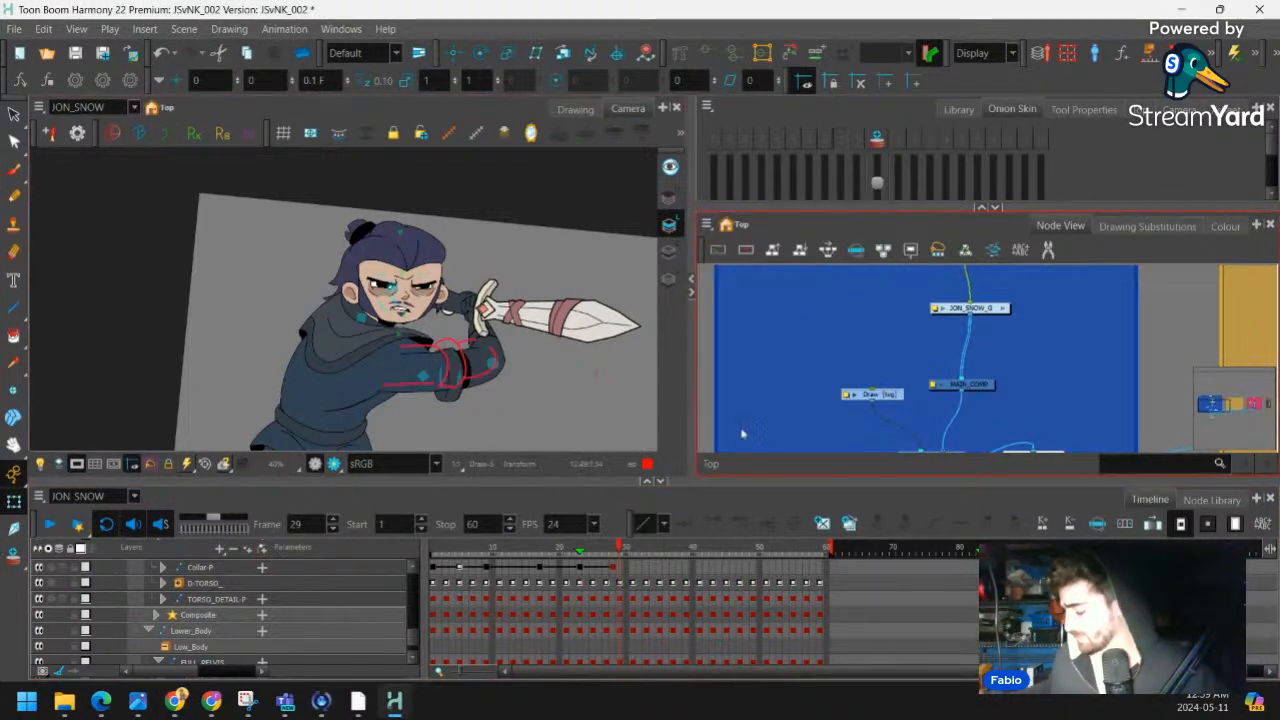
{"action": "scroll", "coordinate": [527, 322], "scroll_direction": "up", "scroll_amount": 3}
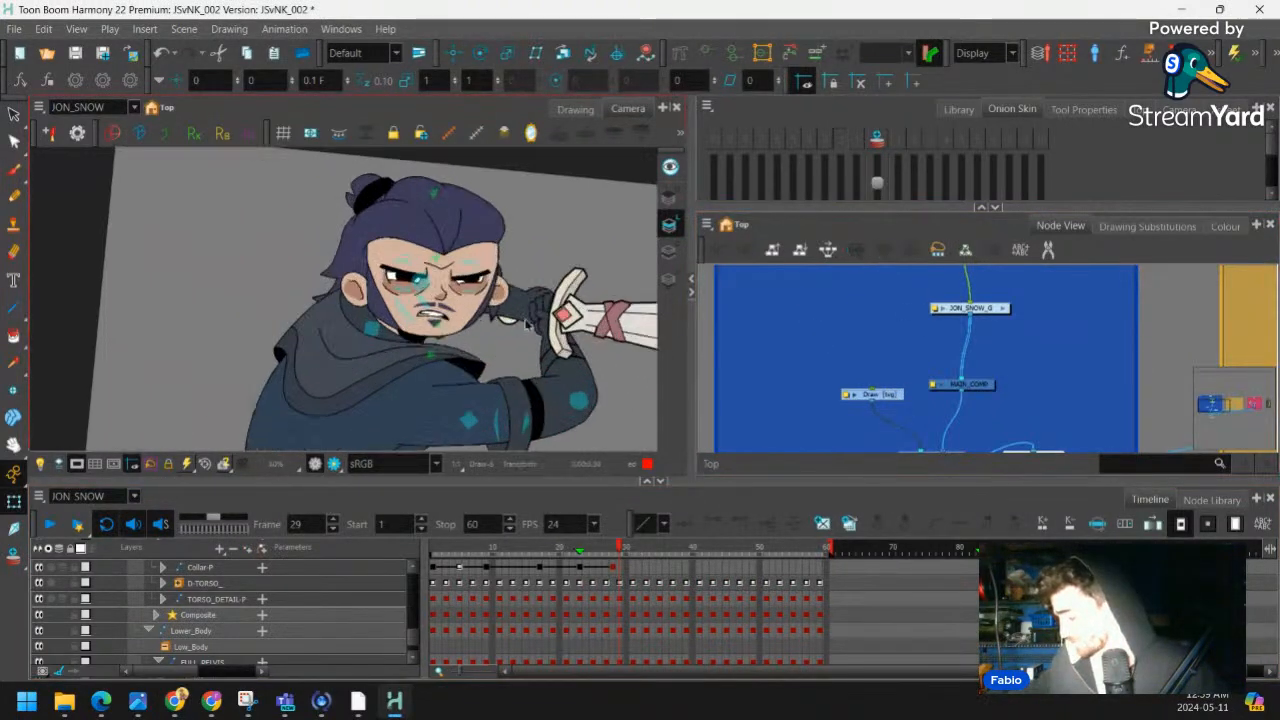
{"action": "scroll", "coordinate": [527, 322], "scroll_direction": "up", "scroll_amount": 2}
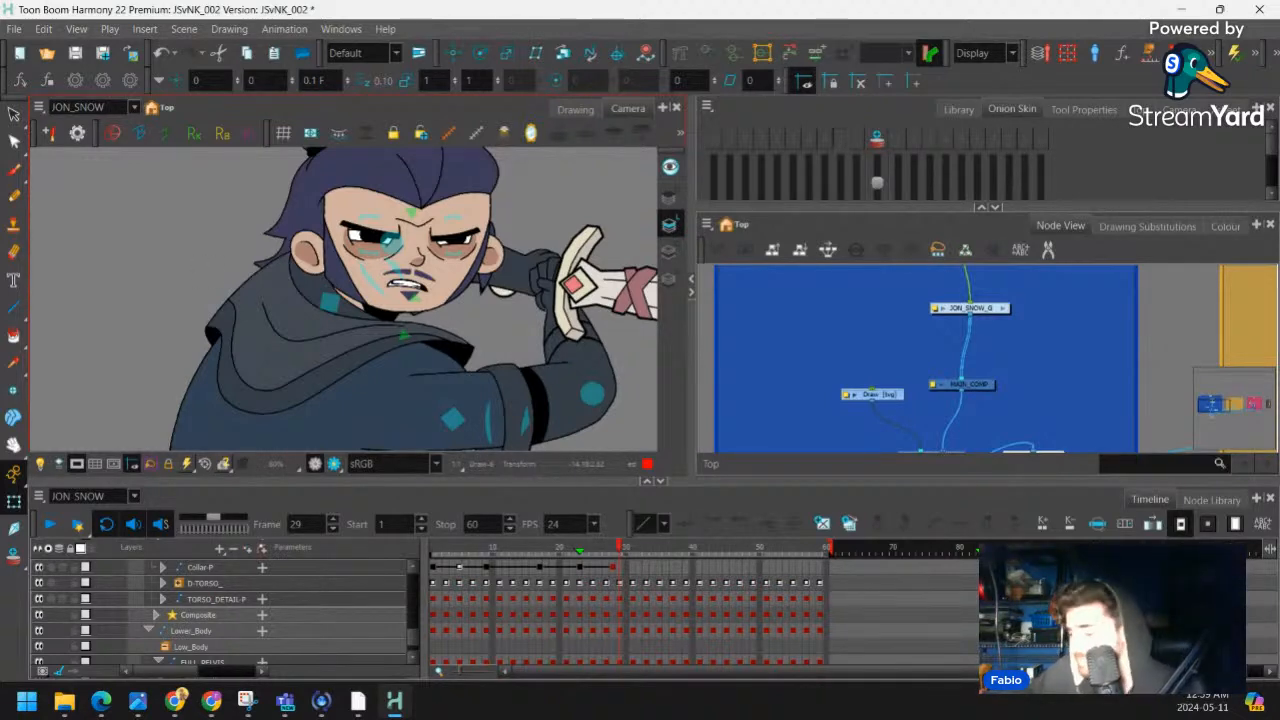
{"action": "left_click", "coordinate": [508, 323]}
{"action": "key", "text": "1"}
{"action": "key", "text": "1"}
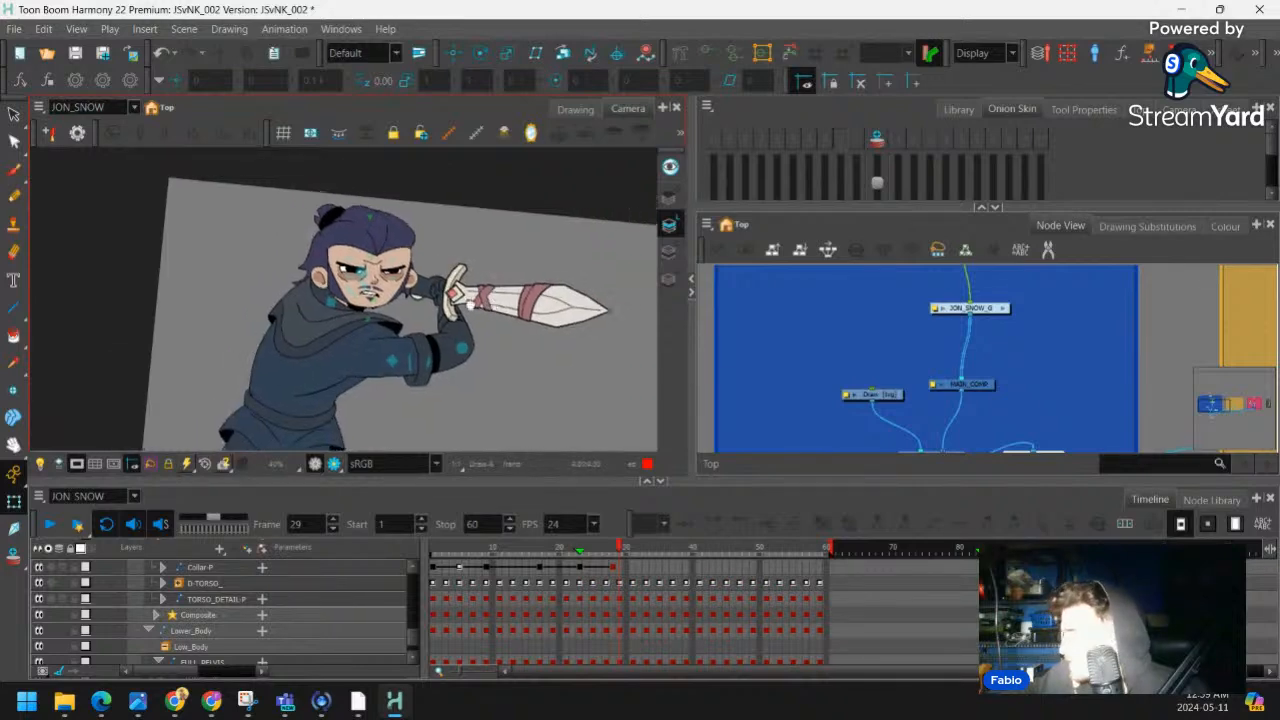
Review the Collar-P animation between frames 1 and 28 on the timeline
{"action": "left_click_drag", "start_coordinate": [470, 304], "coordinate": [449, 302]}
{"action": "mouse_move", "coordinate": [618, 549]}
{"action": "left_mouse_down"}
{"action": "mouse_move", "coordinate": [486, 556]}
{"action": "mouse_move", "coordinate": [651, 539]}
{"action": "mouse_move", "coordinate": [450, 560]}
{"action": "mouse_move", "coordinate": [612, 546]}
{"action": "left_mouse_up"}
{"action": "left_click", "coordinate": [434, 566]}
{"action": "key", "text": "2"}
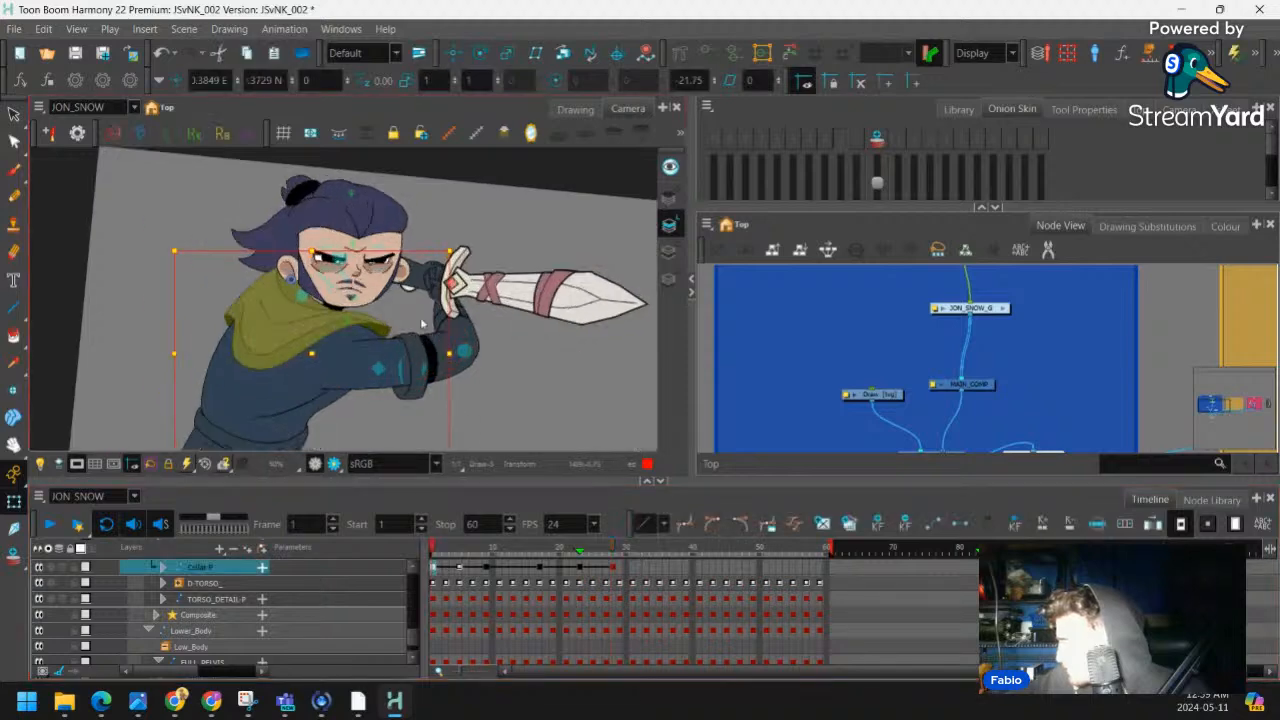
{"action": "key", "text": "2"}
{"action": "mouse_move", "coordinate": [437, 552]}
{"action": "left_mouse_down"}
{"action": "mouse_move", "coordinate": [557, 553]}
{"action": "mouse_move", "coordinate": [460, 567]}
{"action": "mouse_move", "coordinate": [620, 548]}
{"action": "mouse_move", "coordinate": [580, 567]}
{"action": "mouse_move", "coordinate": [603, 567]}
{"action": "mouse_move", "coordinate": [628, 548]}
{"action": "mouse_move", "coordinate": [480, 567]}
{"action": "mouse_move", "coordinate": [515, 560]}
{"action": "left_mouse_up"}
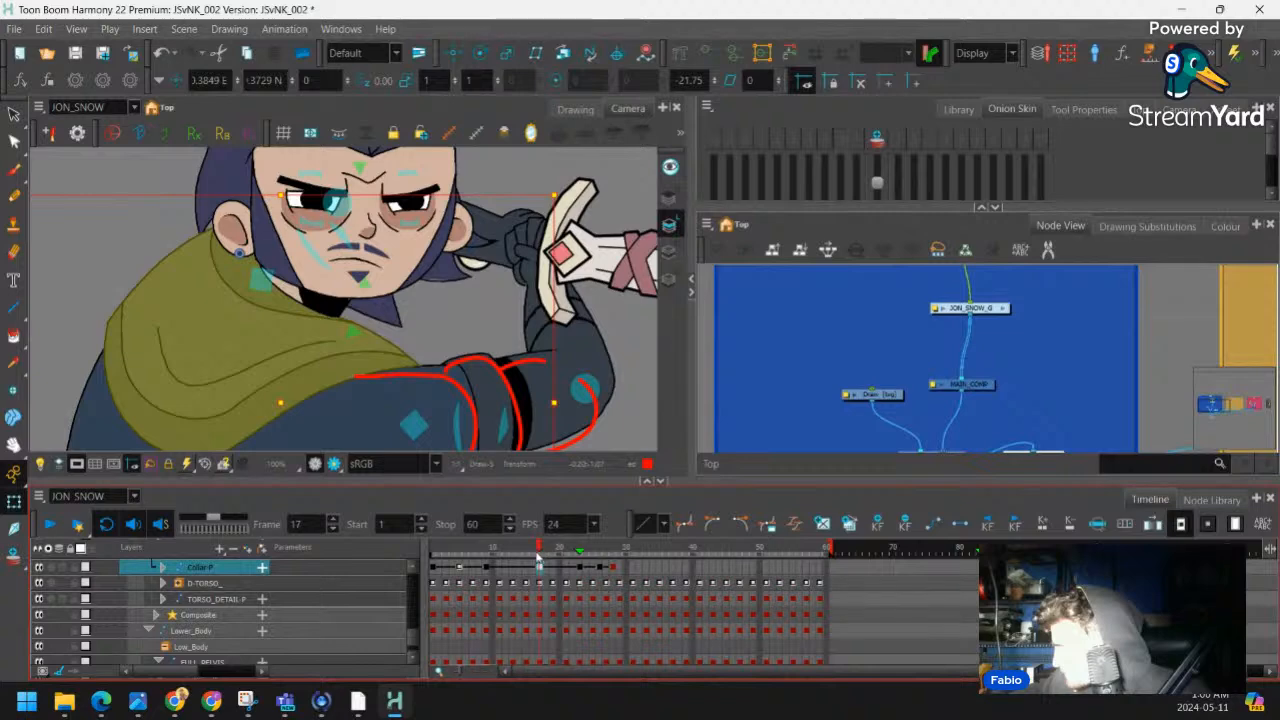
{"action": "mouse_move", "coordinate": [530, 549]}
{"action": "left_mouse_down"}
{"action": "mouse_move", "coordinate": [640, 541]}
{"action": "mouse_move", "coordinate": [560, 547]}
{"action": "mouse_move", "coordinate": [612, 547]}
{"action": "mouse_move", "coordinate": [590, 550]}
{"action": "mouse_move", "coordinate": [615, 568]}
{"action": "left_mouse_up"}
{"action": "left_click", "coordinate": [438, 567]}
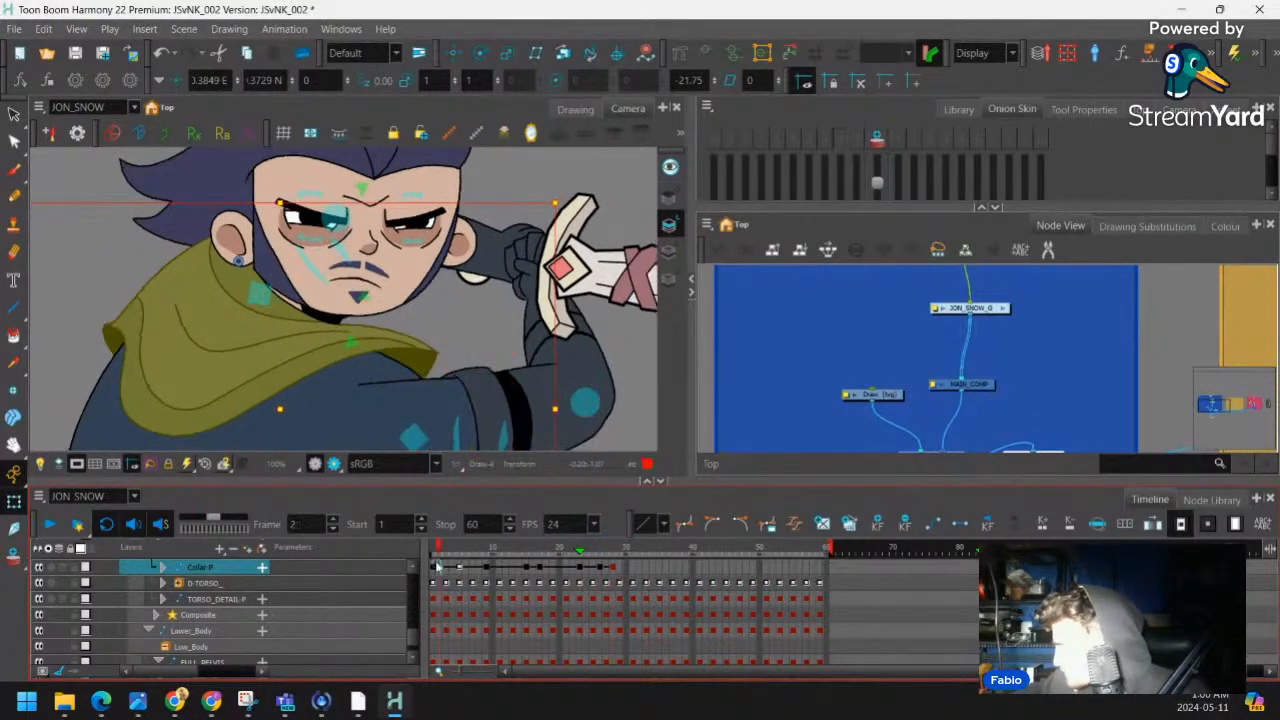
{"action": "left_click", "coordinate": [434, 568]}
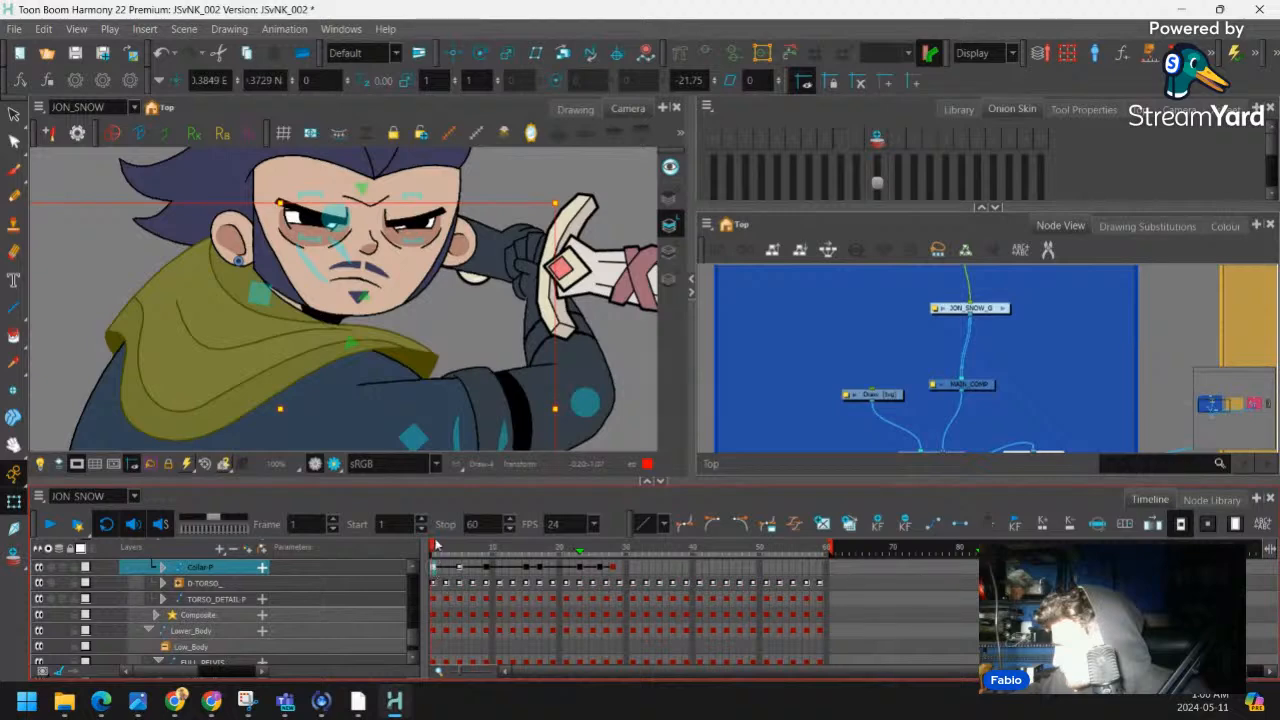
{"action": "key", "text": "Return"}
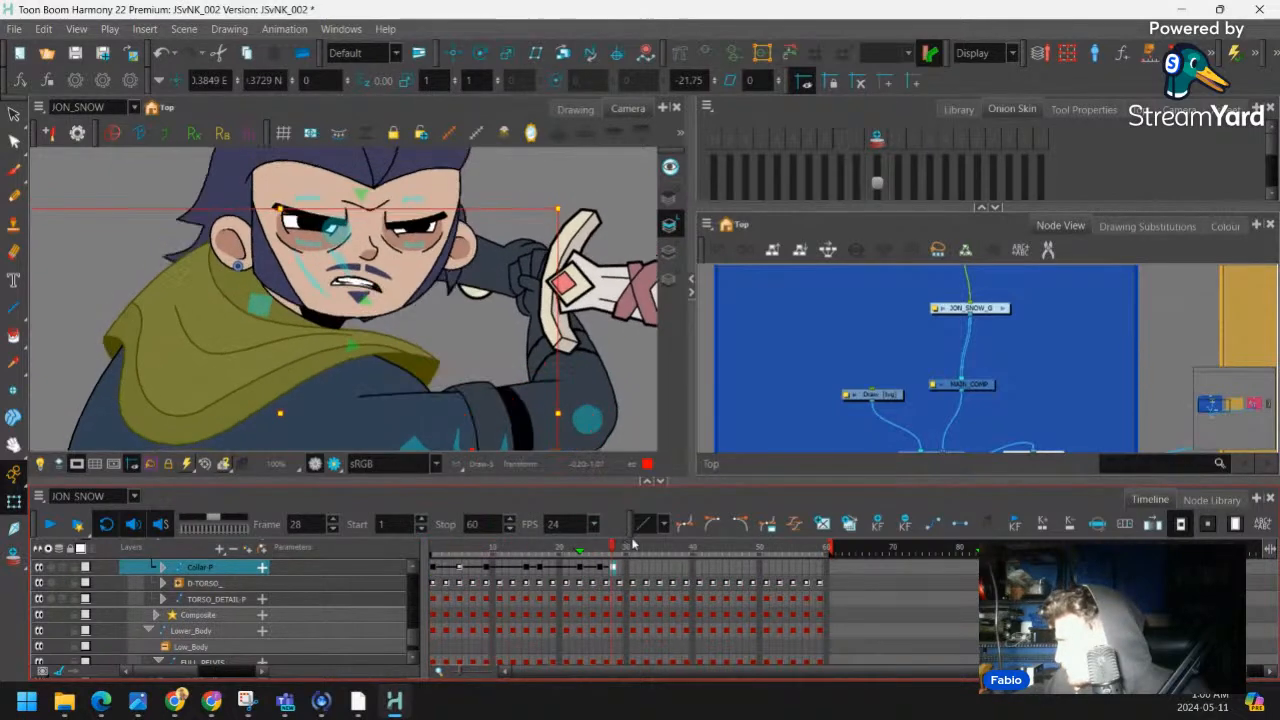
{"action": "left_click_drag", "start_coordinate": [434, 568], "coordinate": [613, 568]}
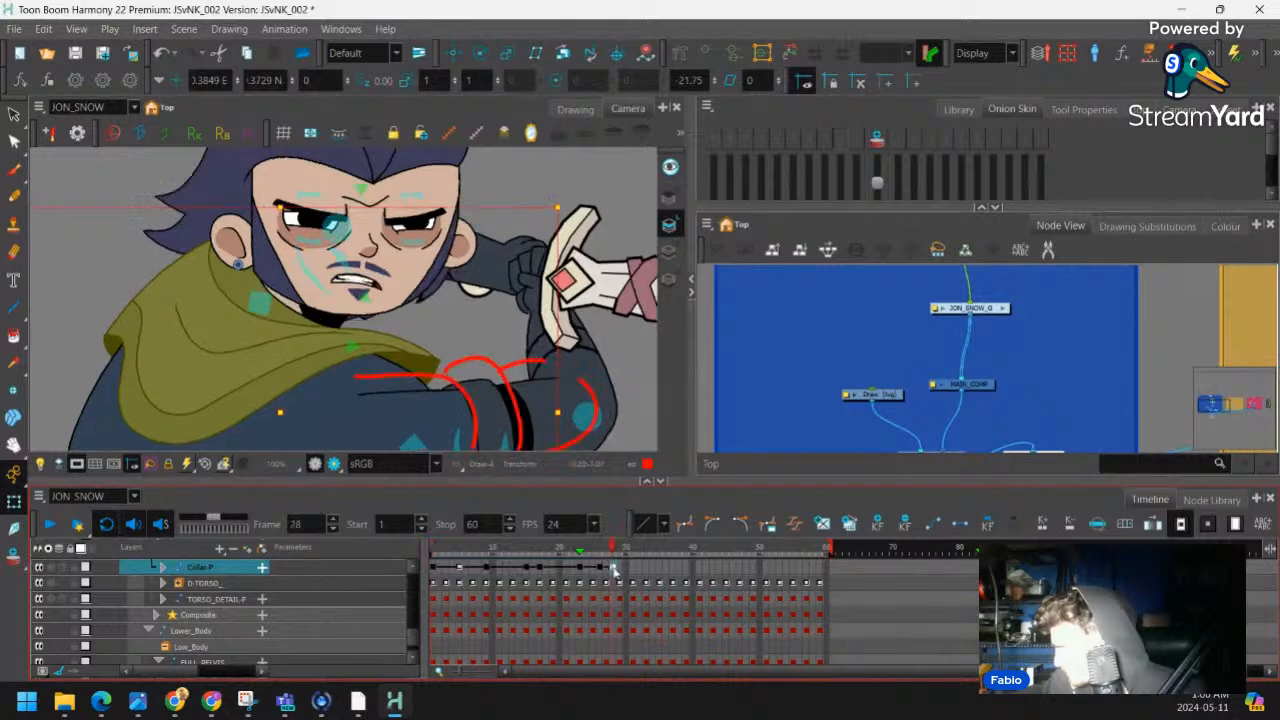
Mark frames 28 and 1 of the Collar-P layer in red
{"action": "right_click", "coordinate": [609, 566]}
{"action": "mouse_move", "coordinate": [813, 132]}
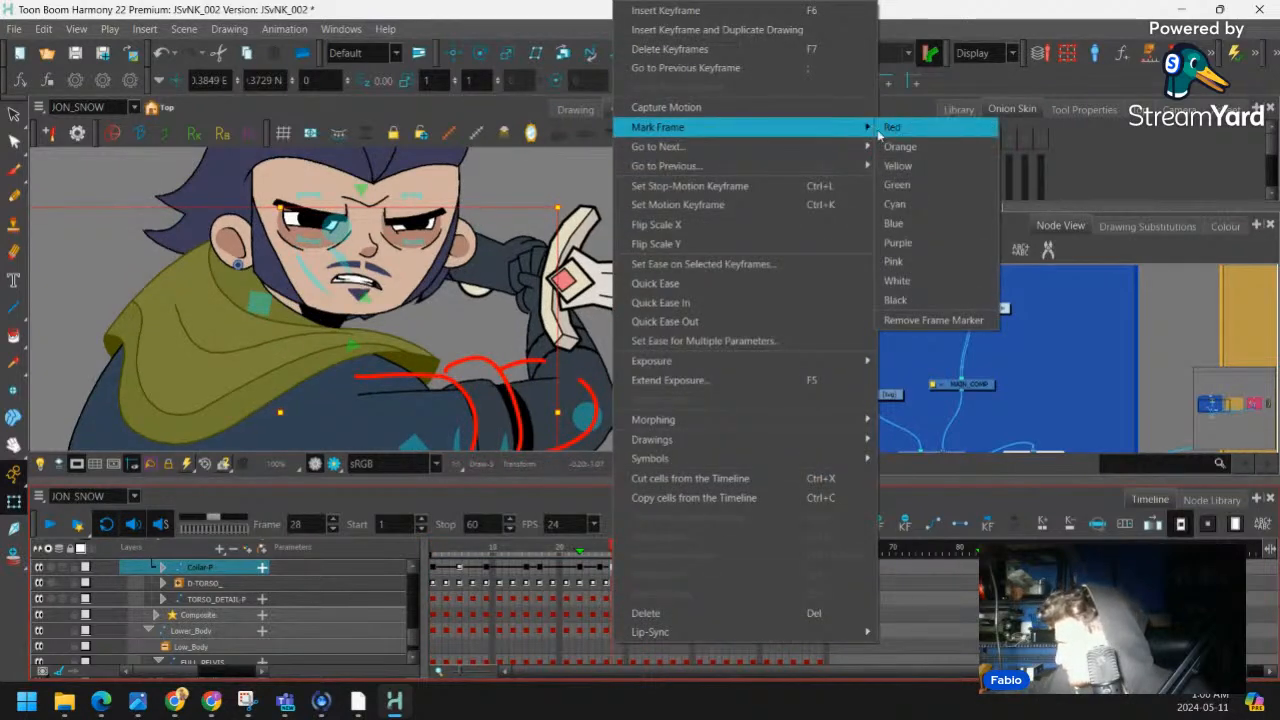
{"action": "left_click", "coordinate": [892, 127]}
{"action": "left_click", "coordinate": [434, 566]}
{"action": "right_click", "coordinate": [435, 566]}
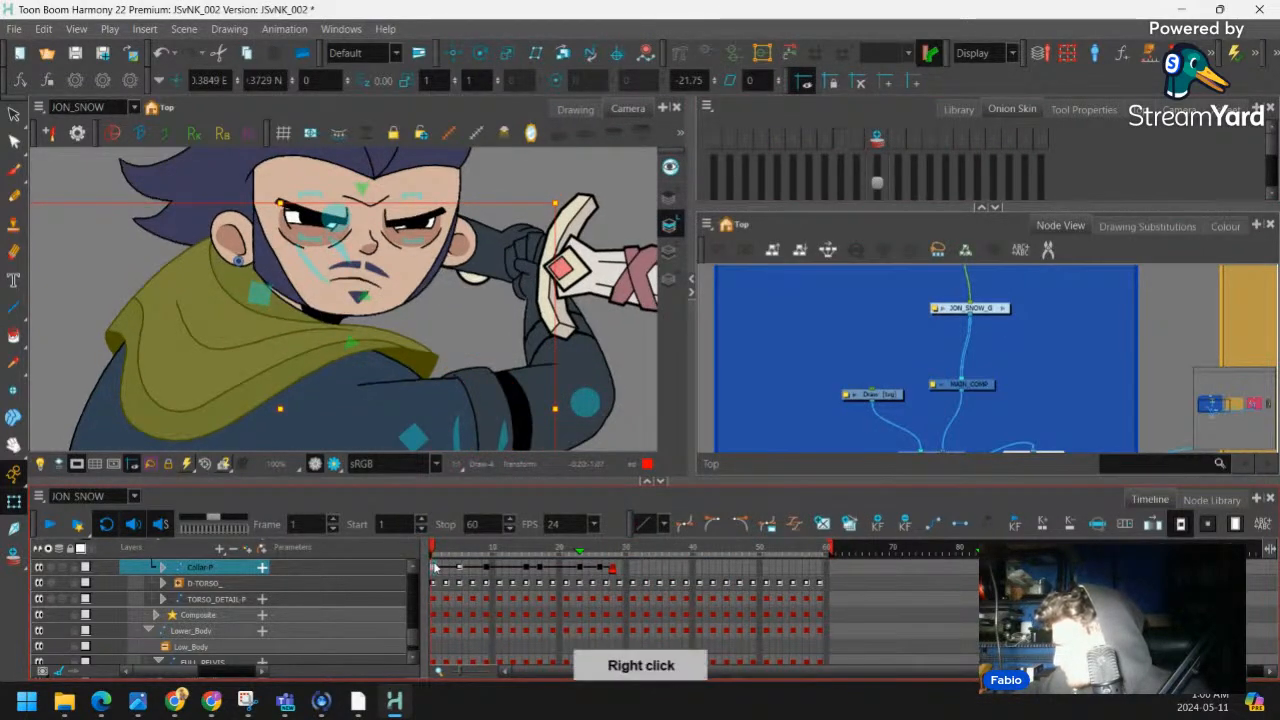
{"action": "mouse_move", "coordinate": [657, 134]}
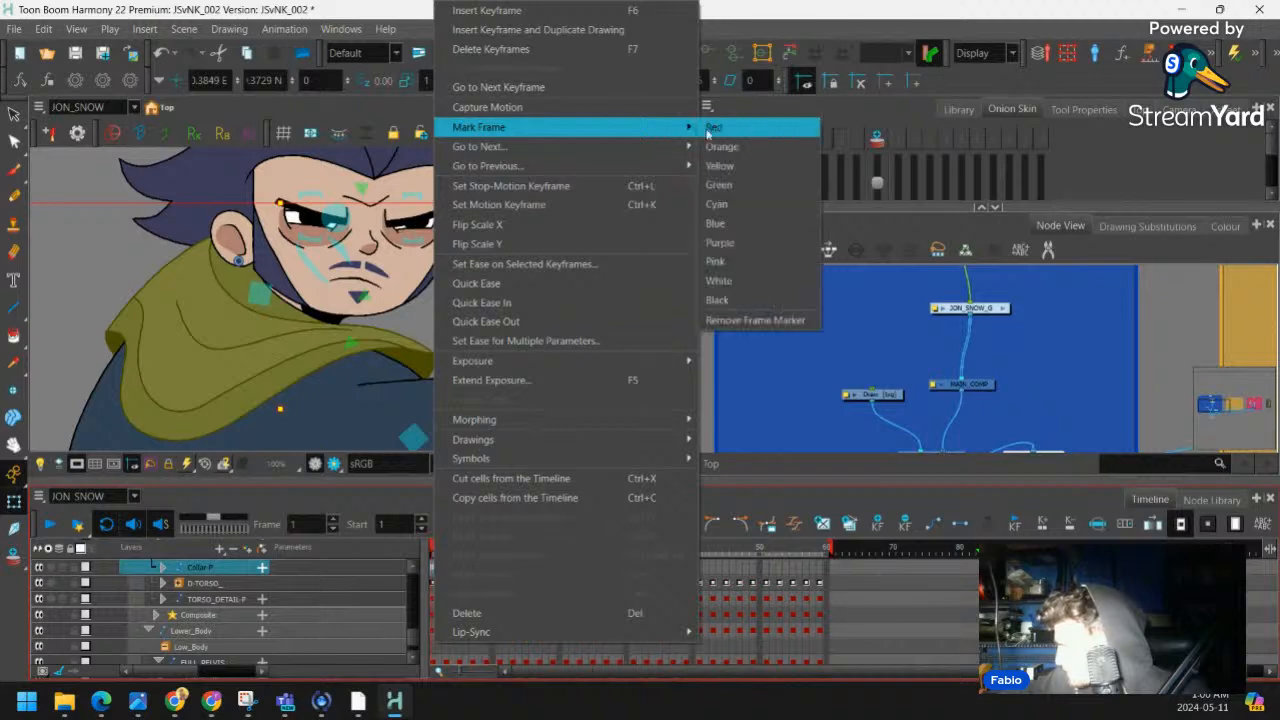
{"action": "left_click", "coordinate": [717, 130]}
Copy the Collar-P keyframes from frames 1 to 28 and paste them starting at frame 28
{"action": "left_click_drag", "start_coordinate": [612, 567], "coordinate": [428, 567]}
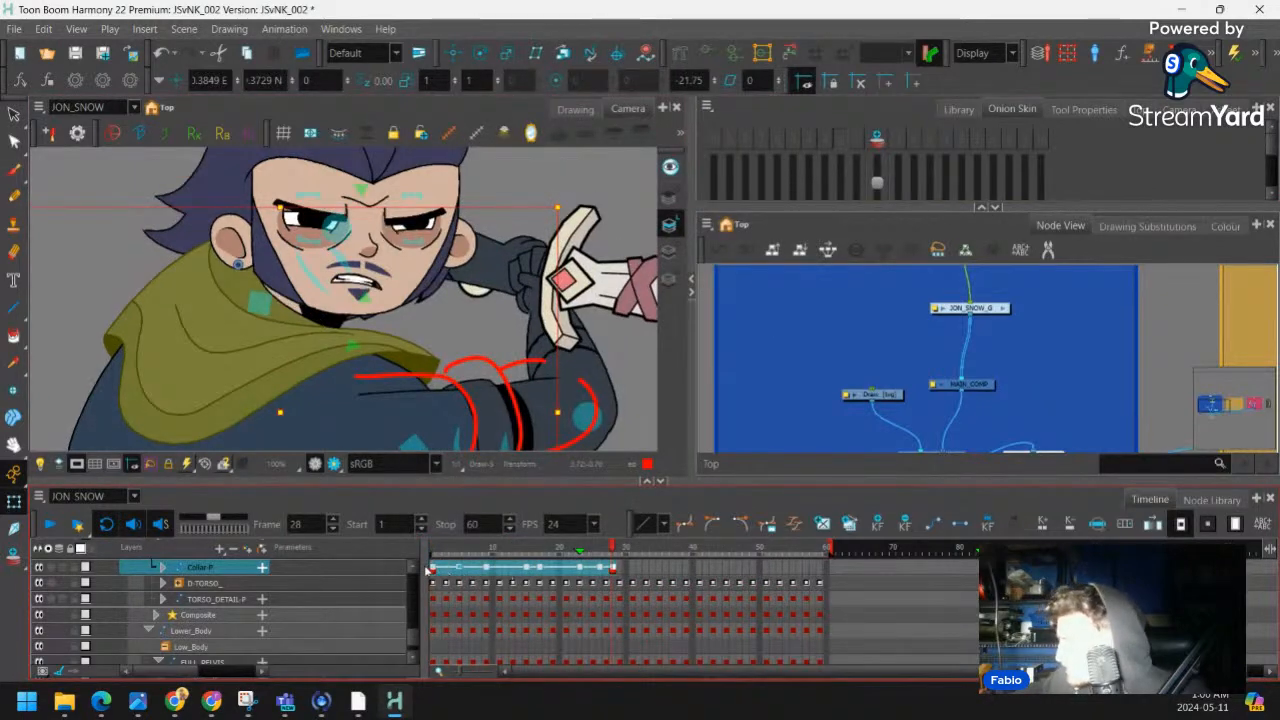
{"action": "key", "text": "ctrl+c"}
{"action": "left_click", "coordinate": [613, 567]}
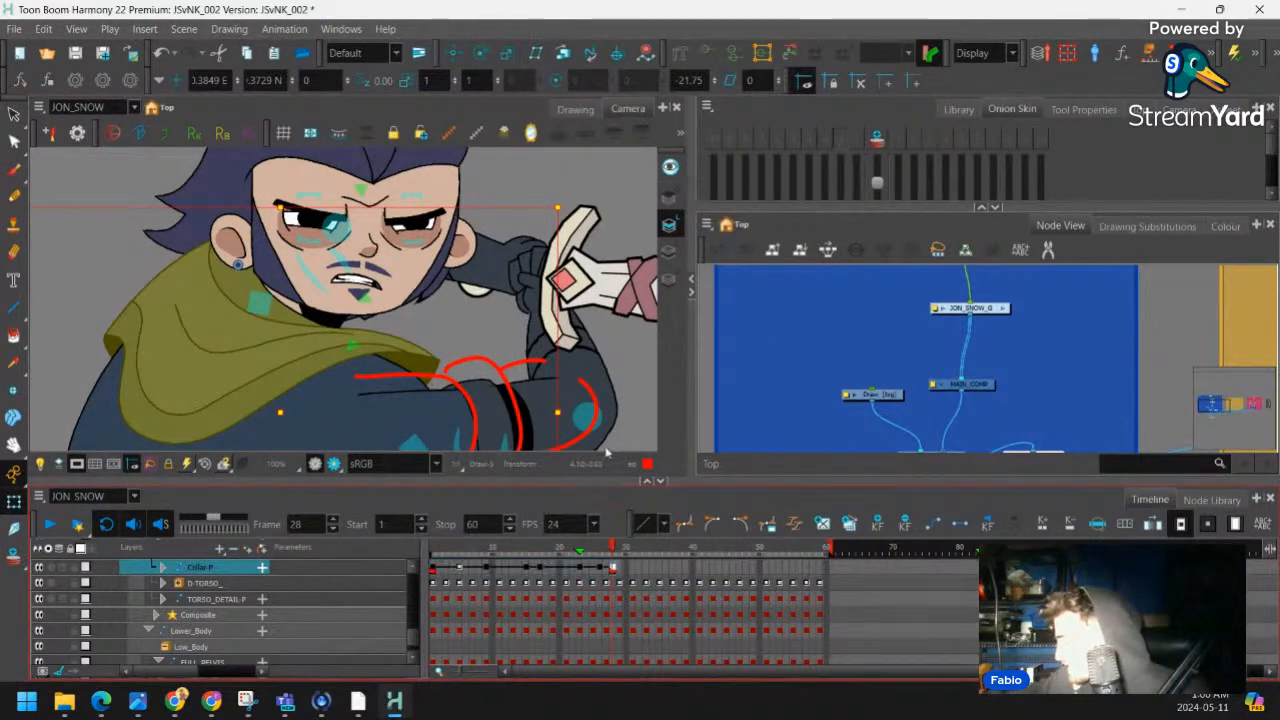
{"action": "key", "text": "ctrl+v"}
{"action": "scroll", "coordinate": [603, 250], "scroll_direction": "down", "scroll_amount": 2}
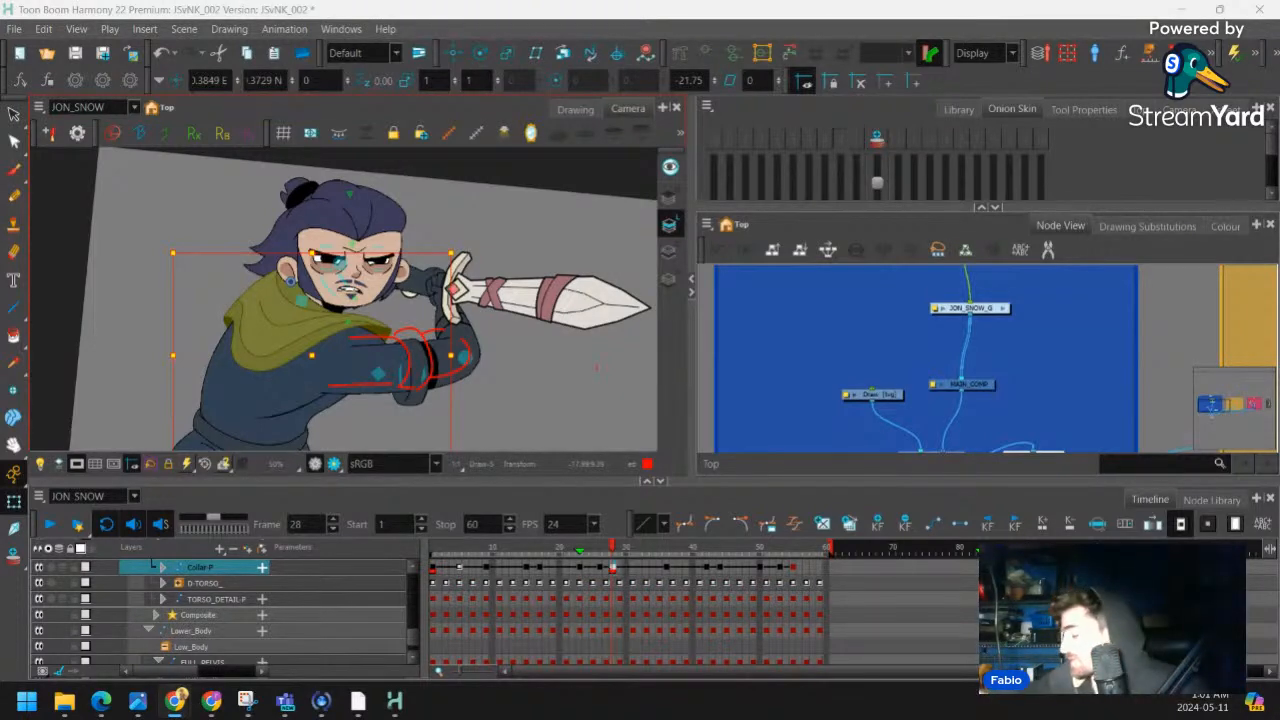
Disable the Draw node that holds the red guide sketch
{"action": "left_click", "coordinate": [885, 395]}
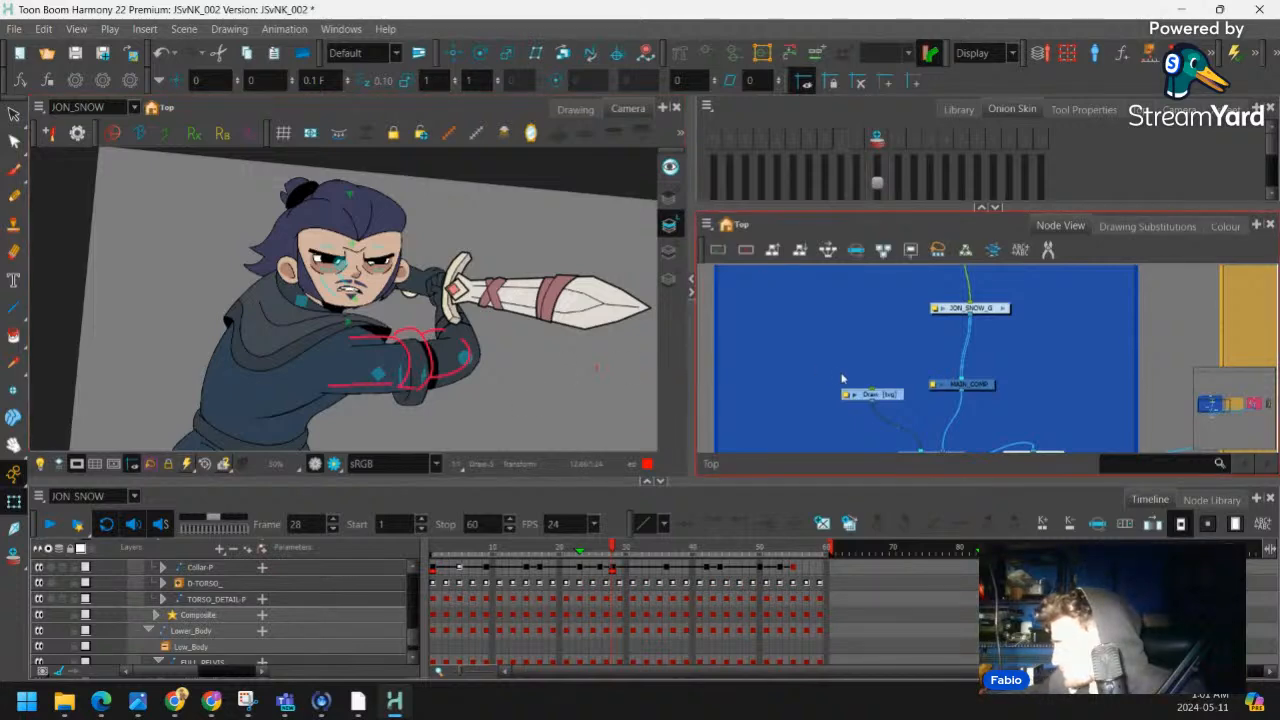
{"action": "key", "text": "d"}
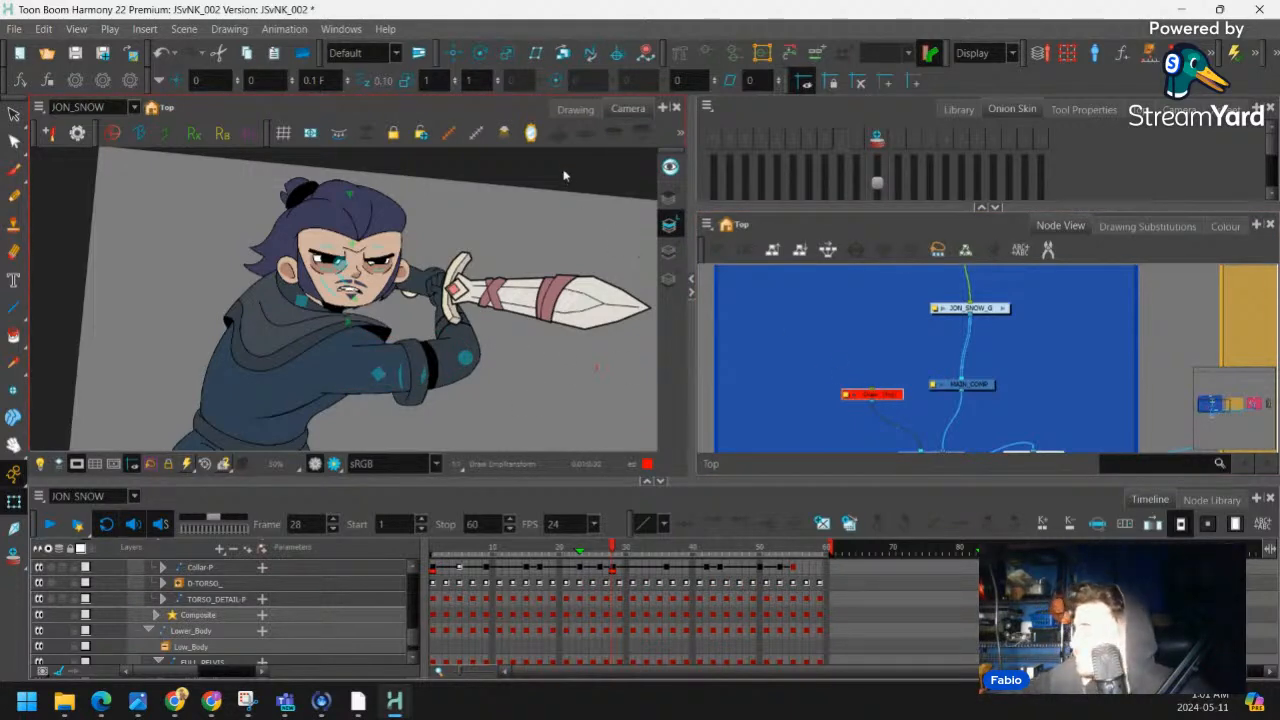
{"action": "key", "text": "Escape"}
{"action": "scroll", "coordinate": [591, 226], "scroll_direction": "down", "scroll_amount": 3}
{"action": "scroll", "coordinate": [393, 200], "scroll_direction": "up", "scroll_amount": 1}
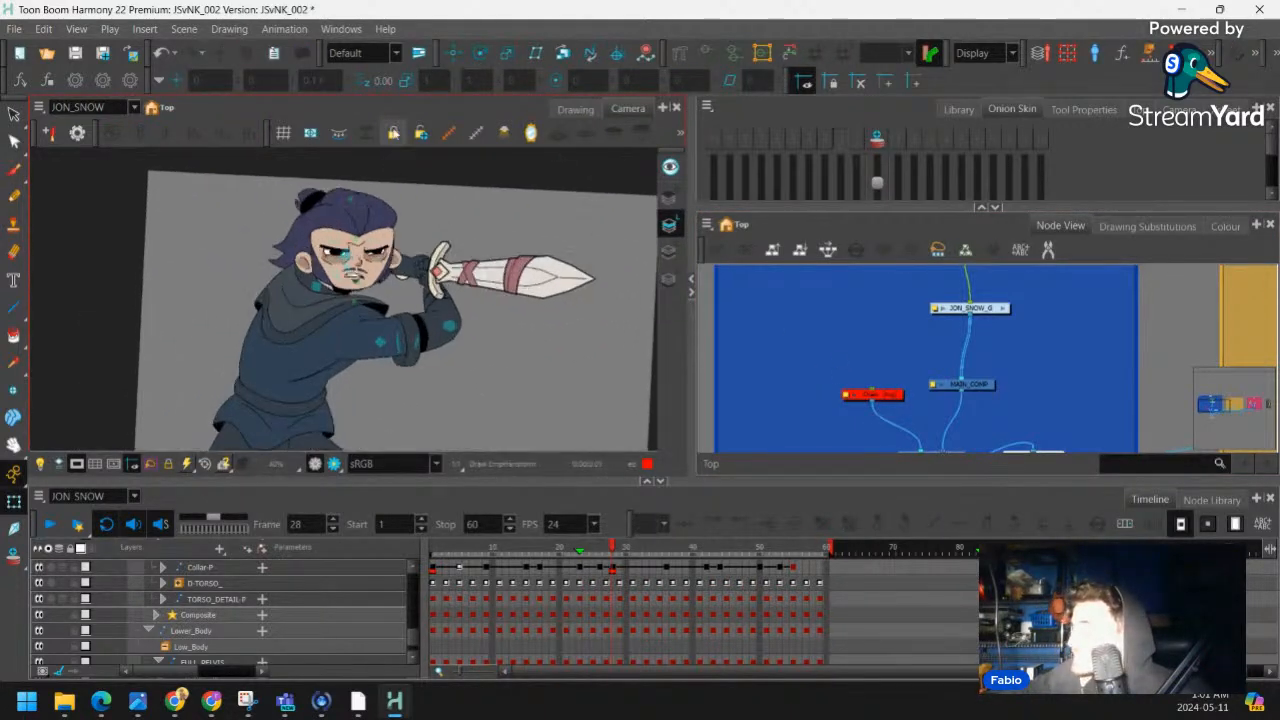
{"action": "left_click", "coordinate": [372, 334]}
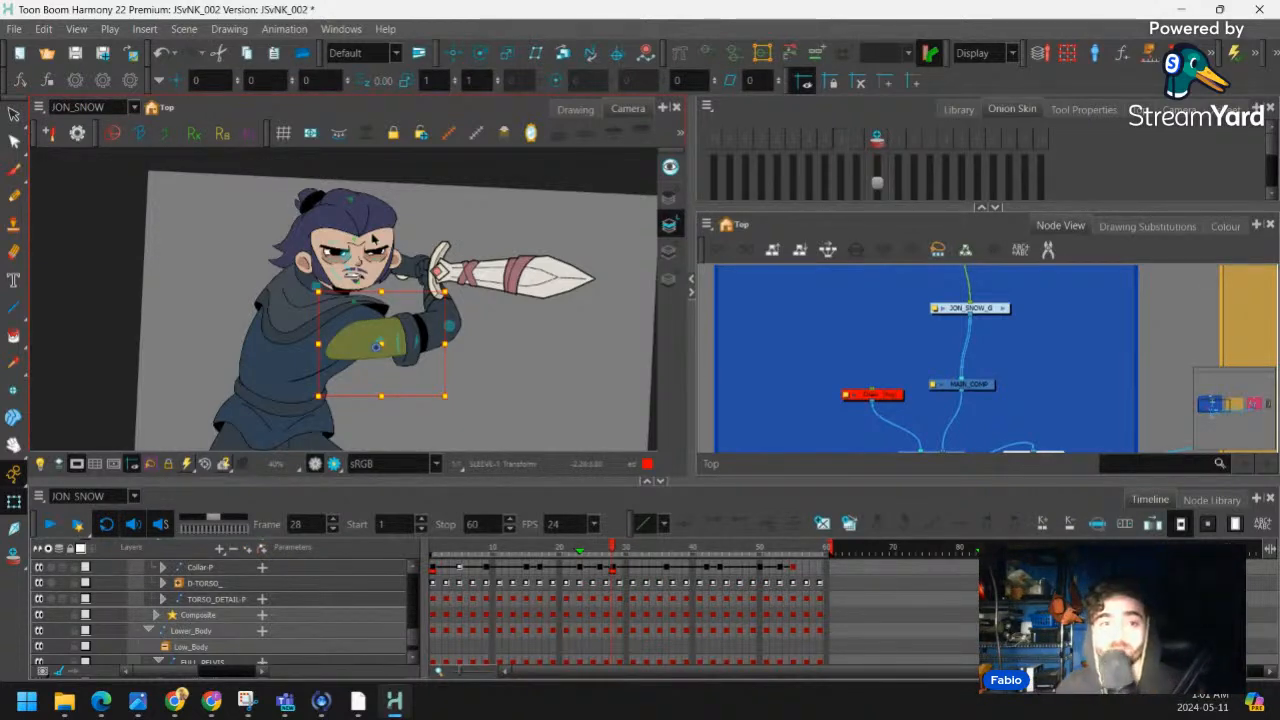
{"action": "key", "text": "Escape"}
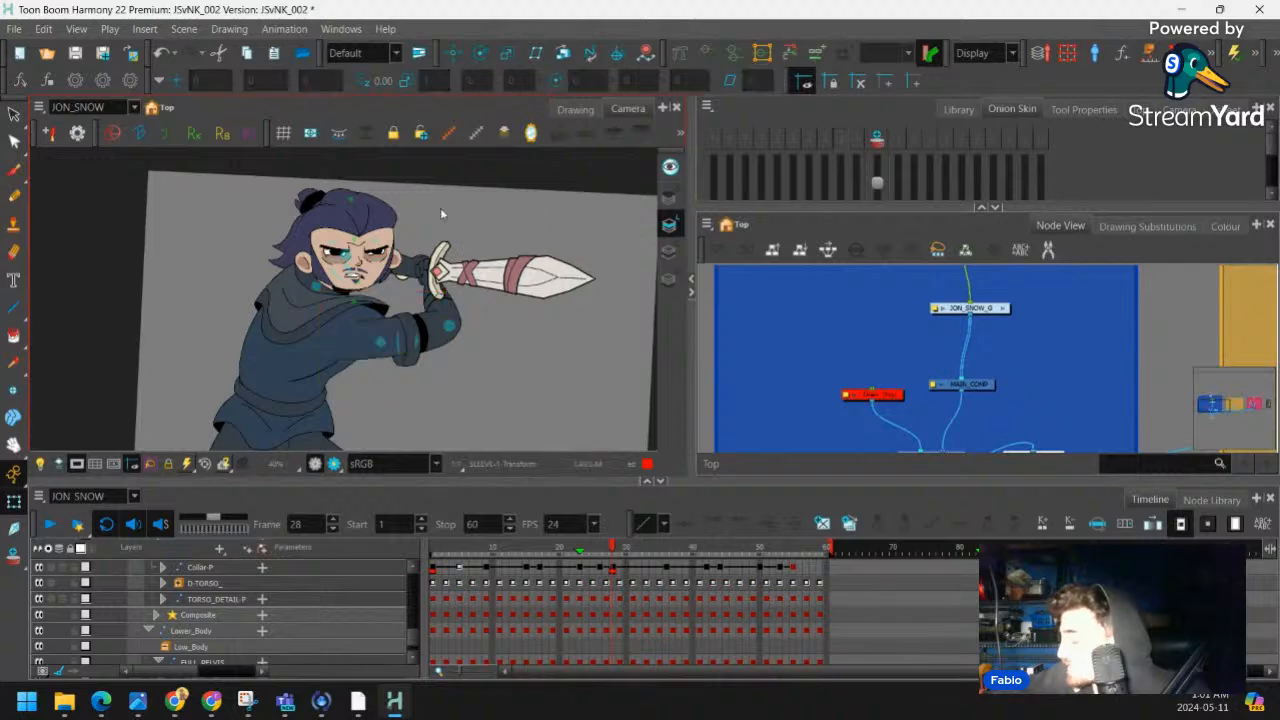
{"action": "scroll", "coordinate": [380, 310], "scroll_direction": "up", "scroll_amount": 2}
{"action": "scroll", "coordinate": [380, 310], "scroll_direction": "down", "scroll_amount": 1}
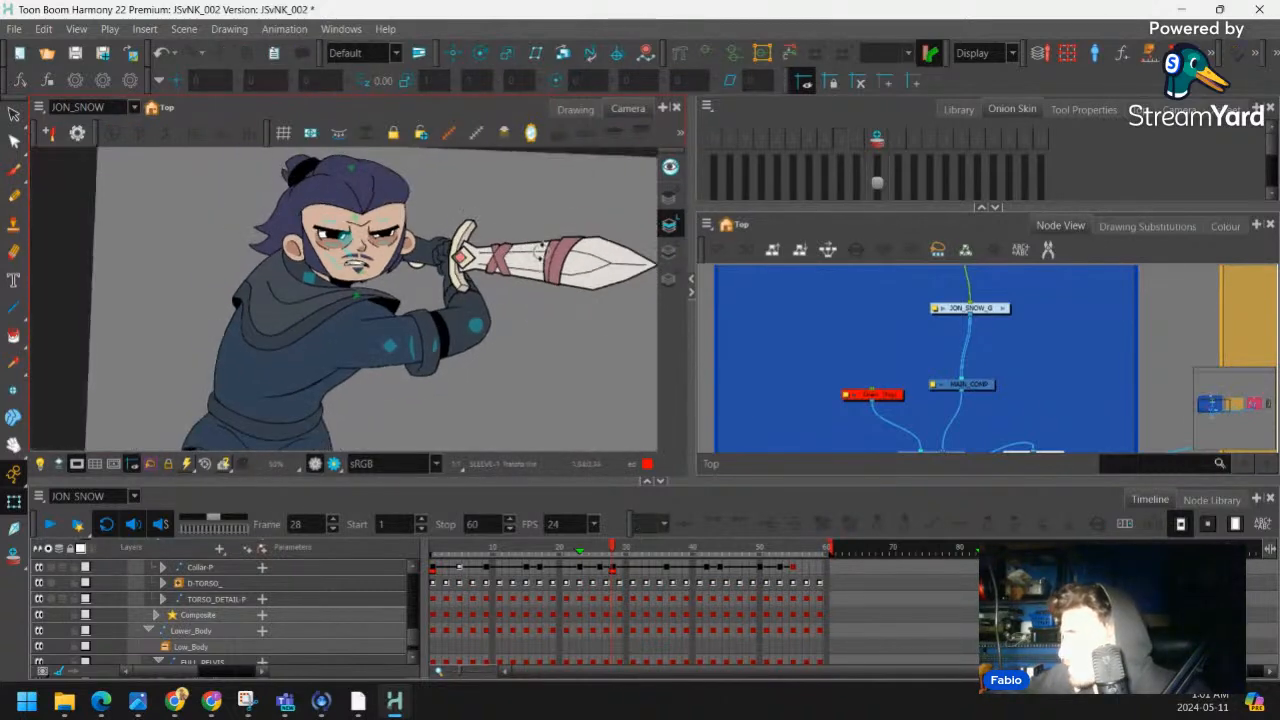
Review the repeated collar animation around frame 50 against the sleeve
{"action": "key", "text": "shift+x"}
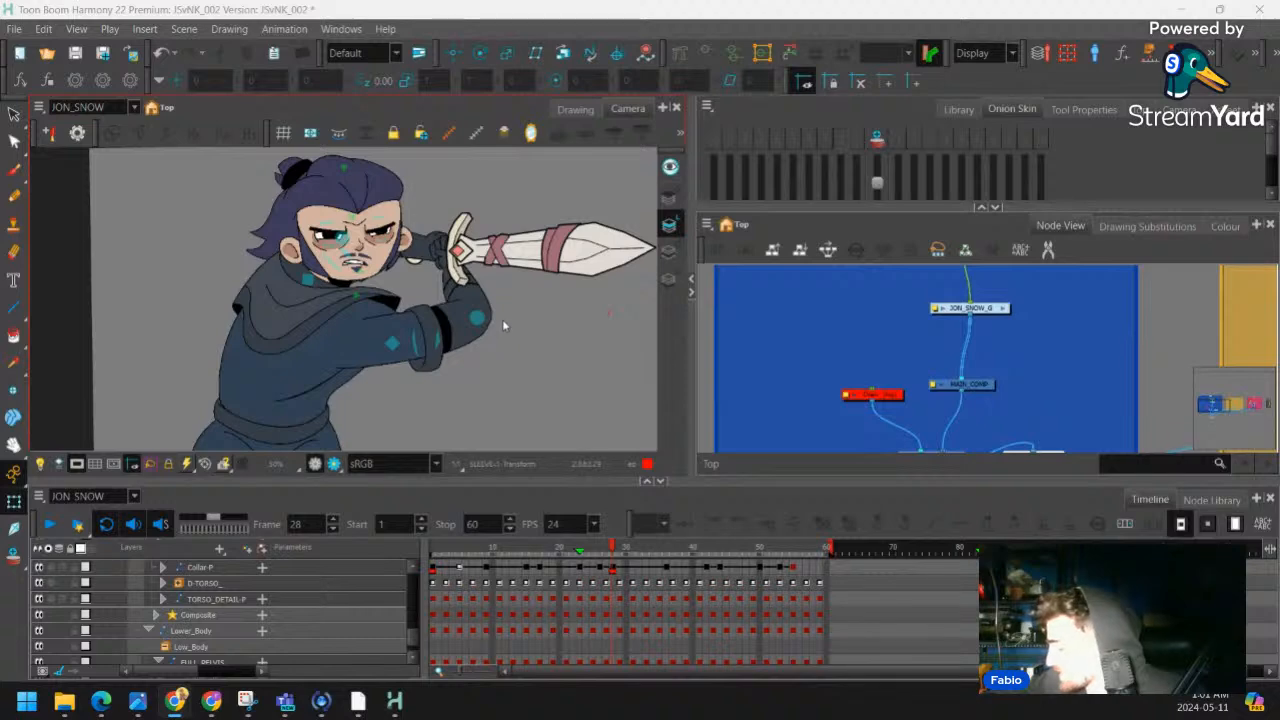
{"action": "scroll", "coordinate": [505, 310], "scroll_direction": "down", "scroll_amount": 5}
{"action": "scroll", "coordinate": [470, 270], "scroll_direction": "up", "scroll_amount": 2}
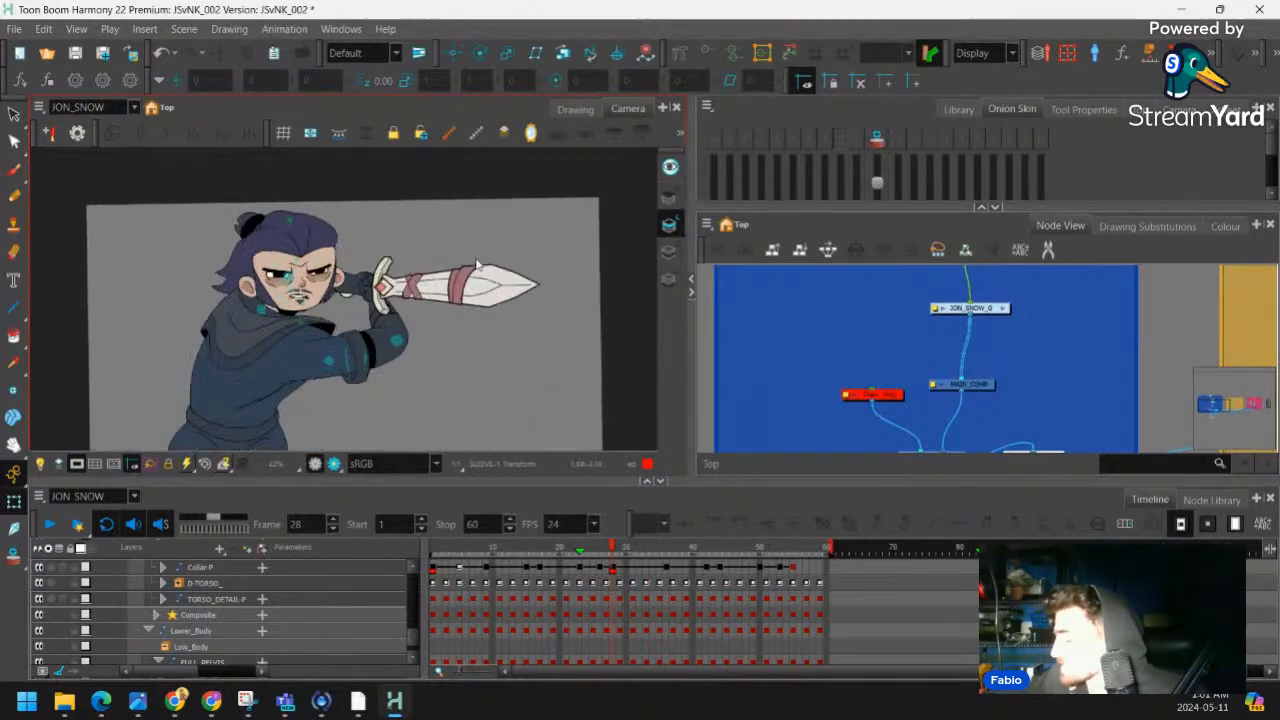
{"action": "scroll", "coordinate": [478, 265], "scroll_direction": "up", "scroll_amount": 2}
{"action": "left_click", "coordinate": [763, 549]}
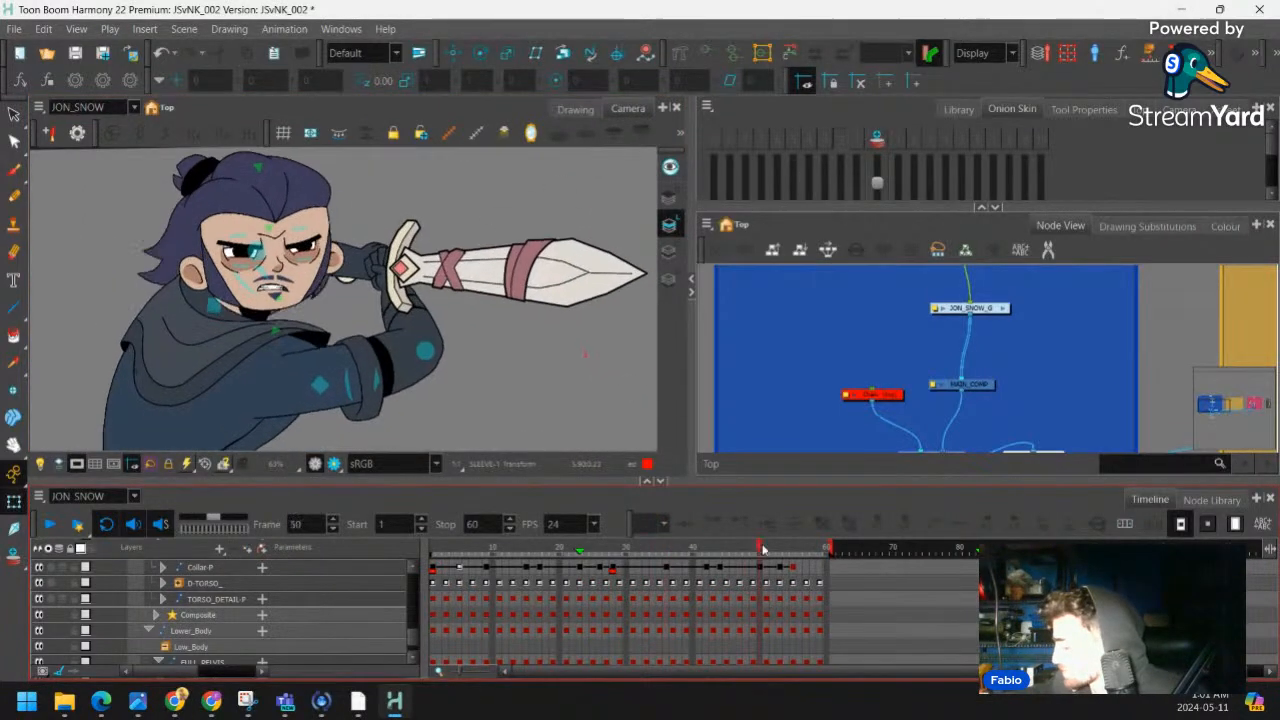
{"action": "left_click_drag", "start_coordinate": [763, 549], "coordinate": [736, 508]}
Repeat the Collar-P keyframes of frames 1 to 28 from frames 28 and 55, and check the animation through frame 60
{"action": "left_click_drag", "start_coordinate": [440, 568], "coordinate": [611, 568]}
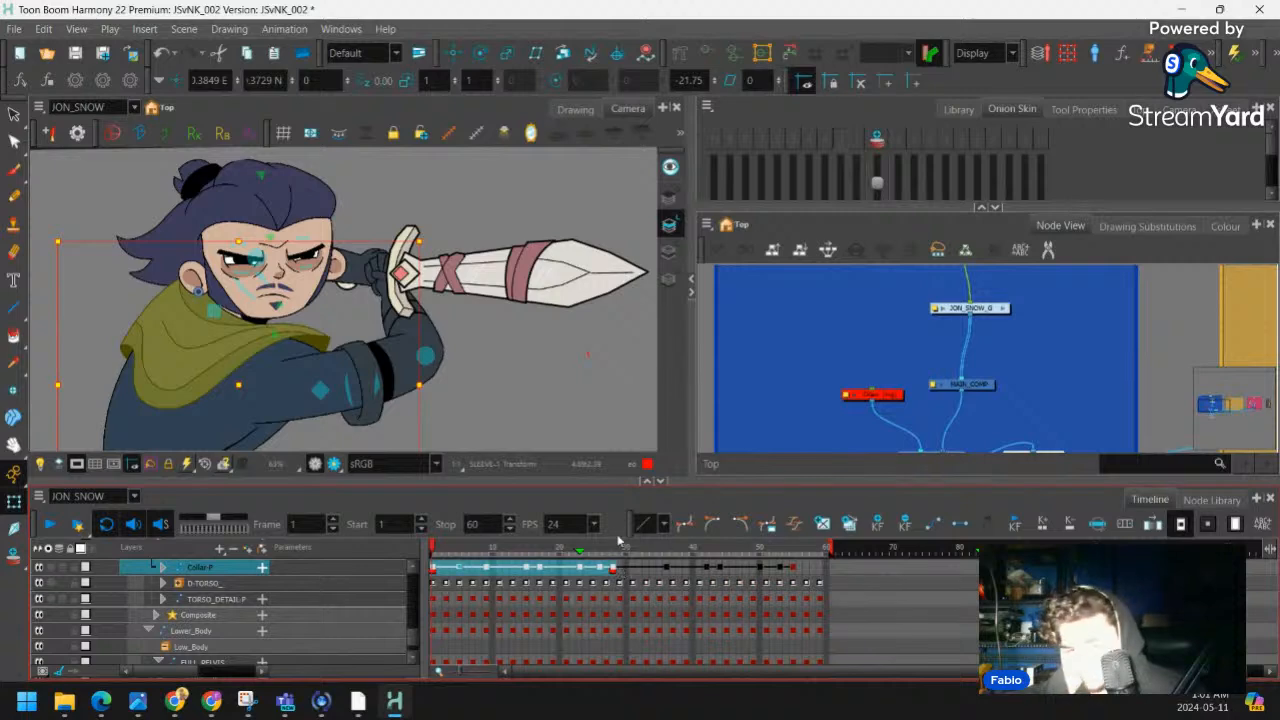
{"action": "left_click", "coordinate": [614, 568]}
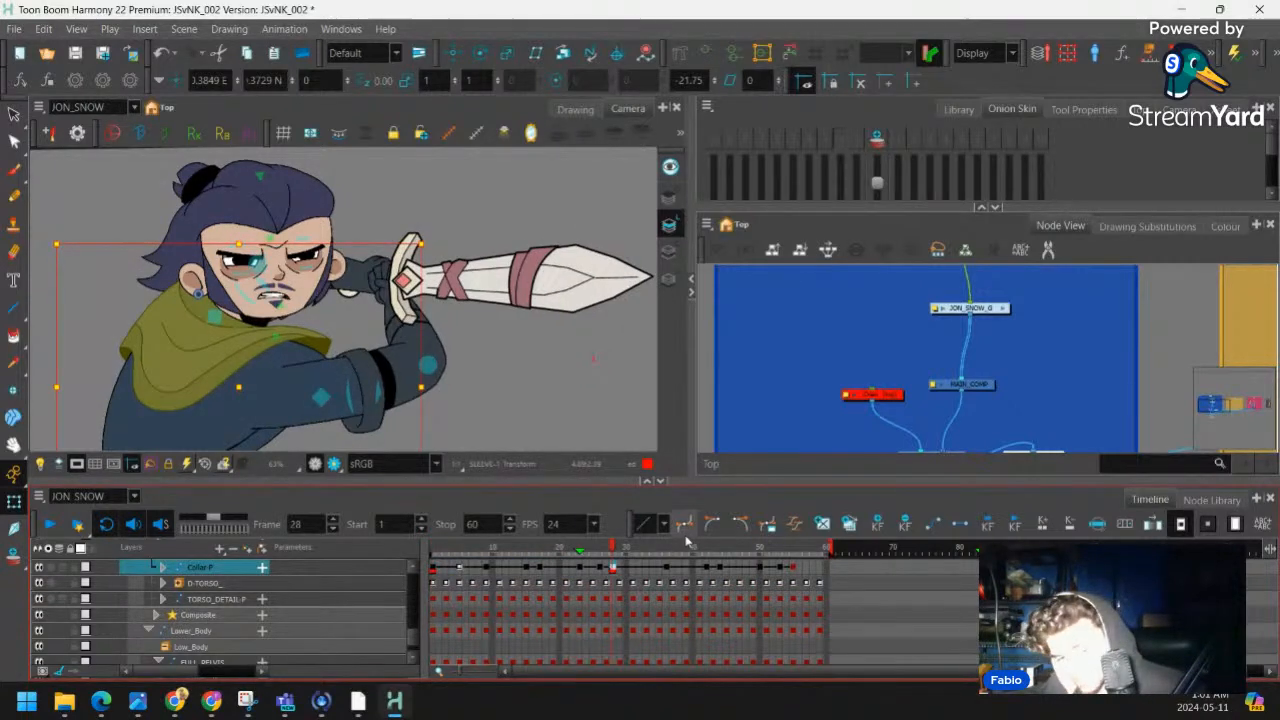
{"action": "left_click_drag", "start_coordinate": [616, 550], "coordinate": [795, 546]}
{"action": "left_click", "coordinate": [795, 566]}
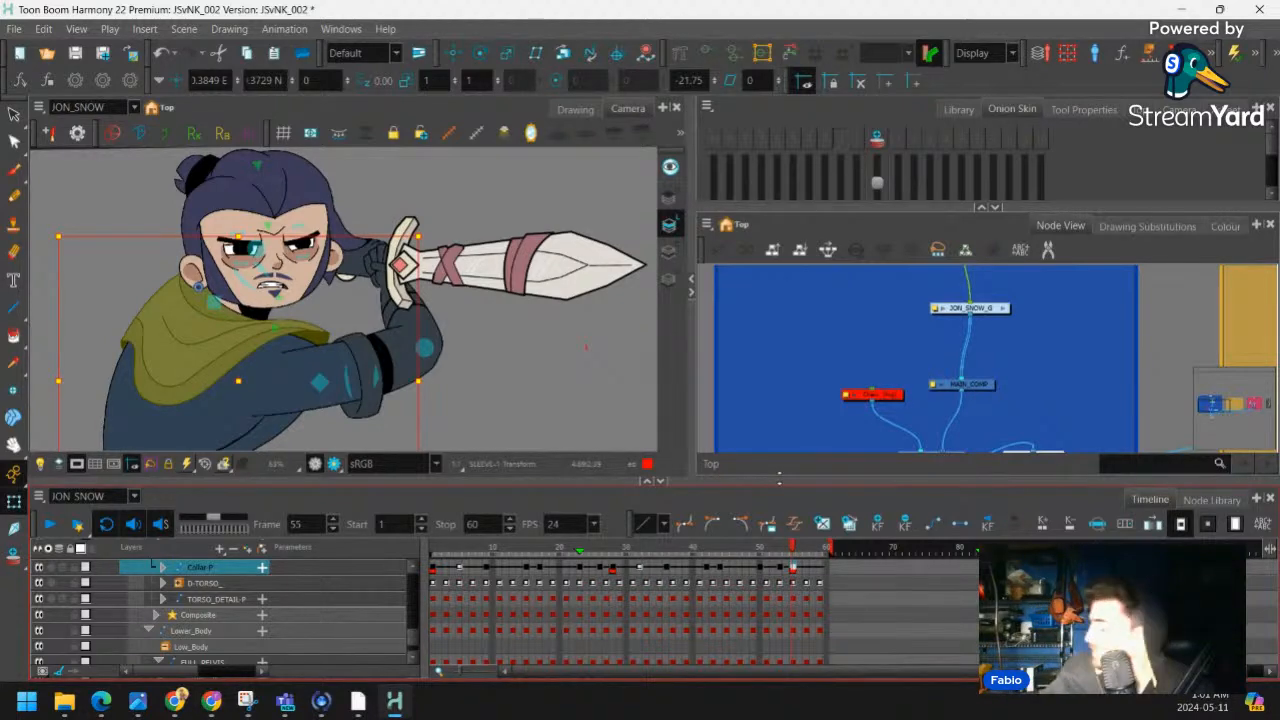
{"action": "left_click_drag", "start_coordinate": [436, 558], "coordinate": [829, 521]}
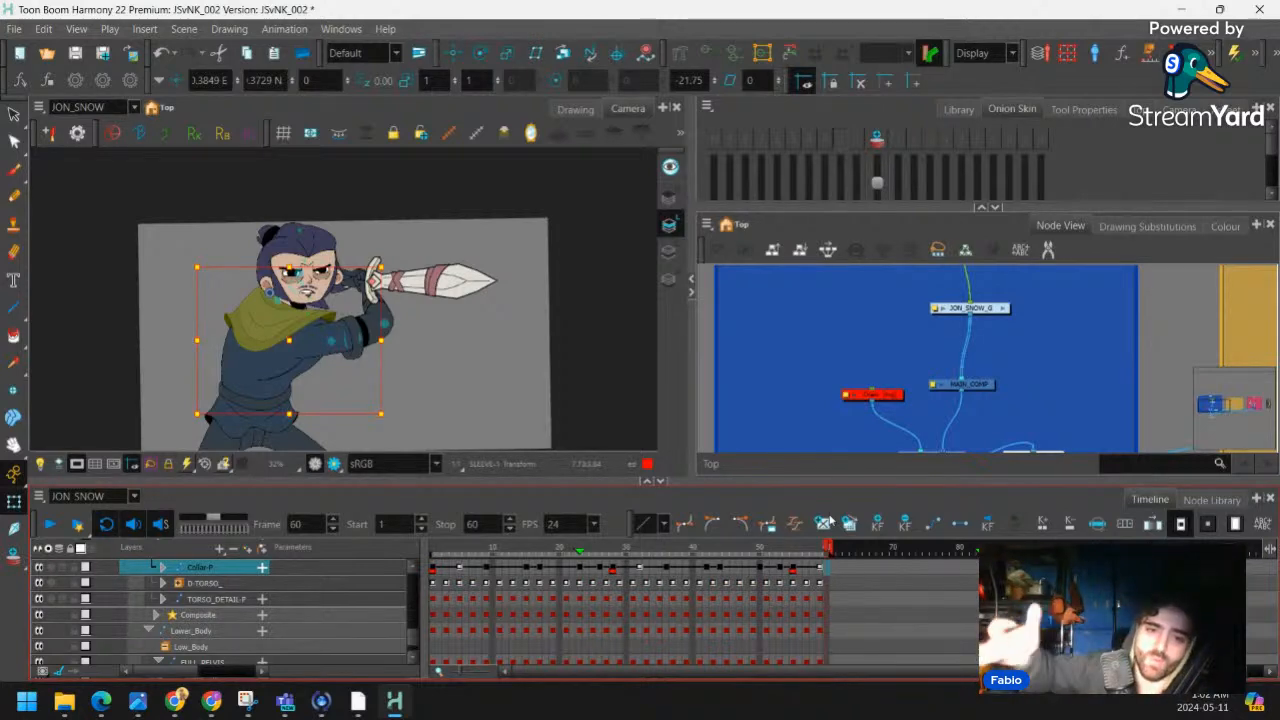
{"action": "left_click", "coordinate": [433, 571]}
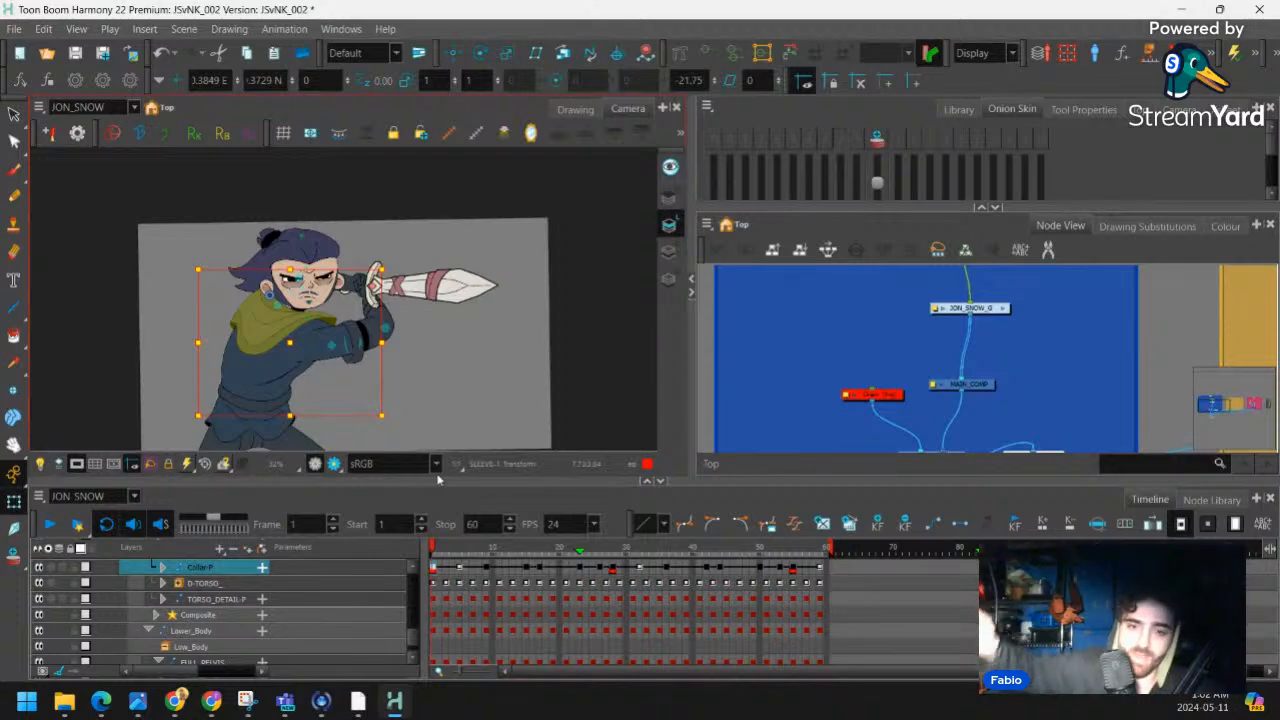
Preview the collar animation, and try to create Collar-P keyframes every 2 frames from frame 1 to 59
{"action": "left_click_drag", "start_coordinate": [437, 551], "coordinate": [498, 551]}
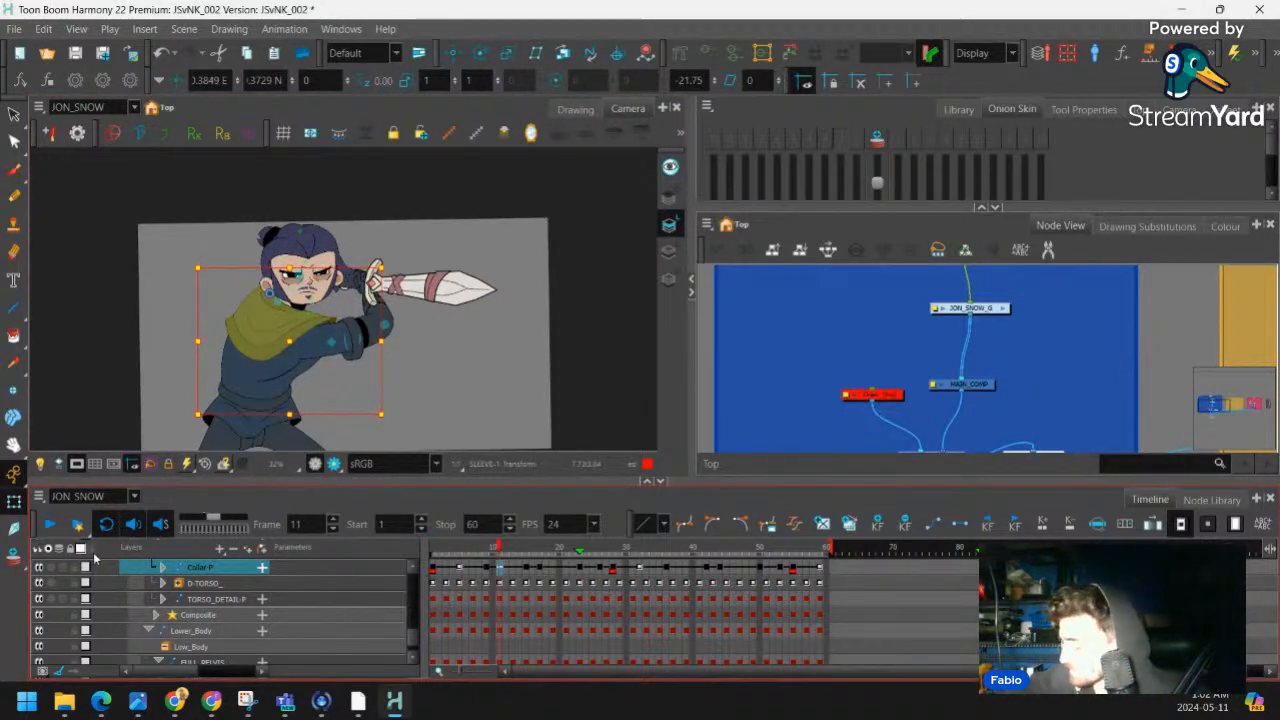
{"action": "left_click", "coordinate": [49, 524]}
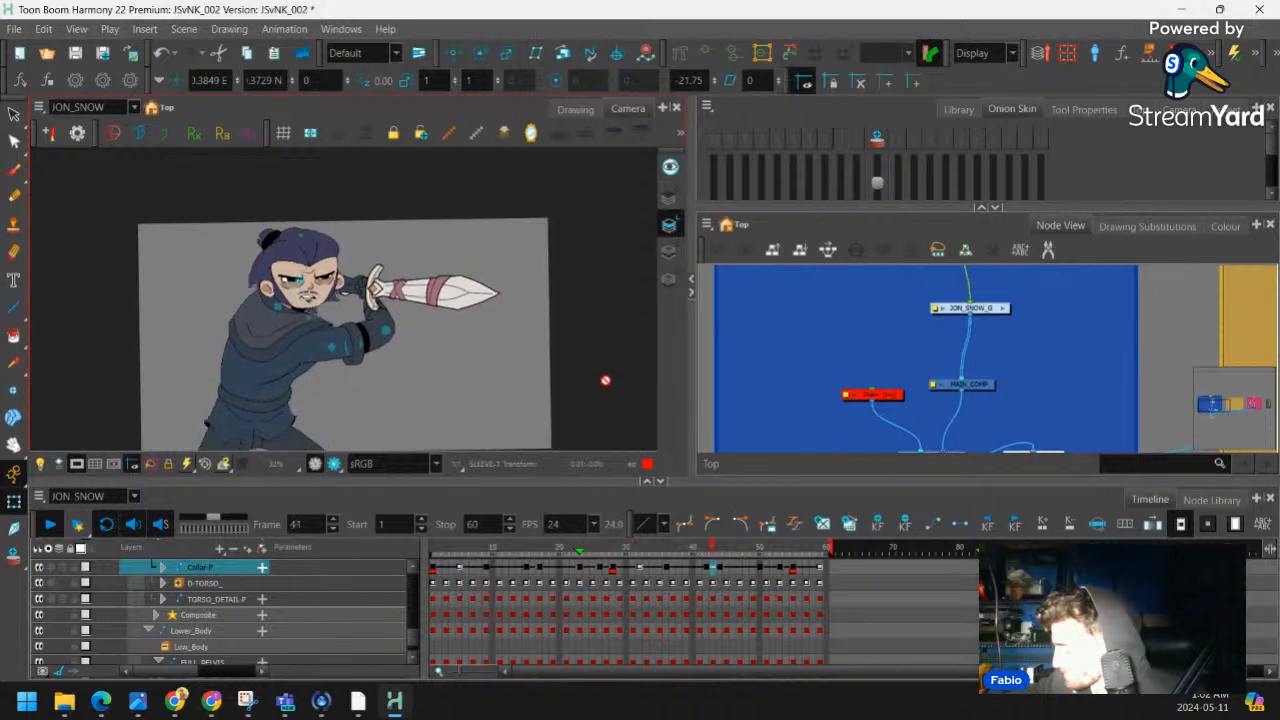
{"action": "left_click_drag", "start_coordinate": [436, 568], "coordinate": [806, 578]}
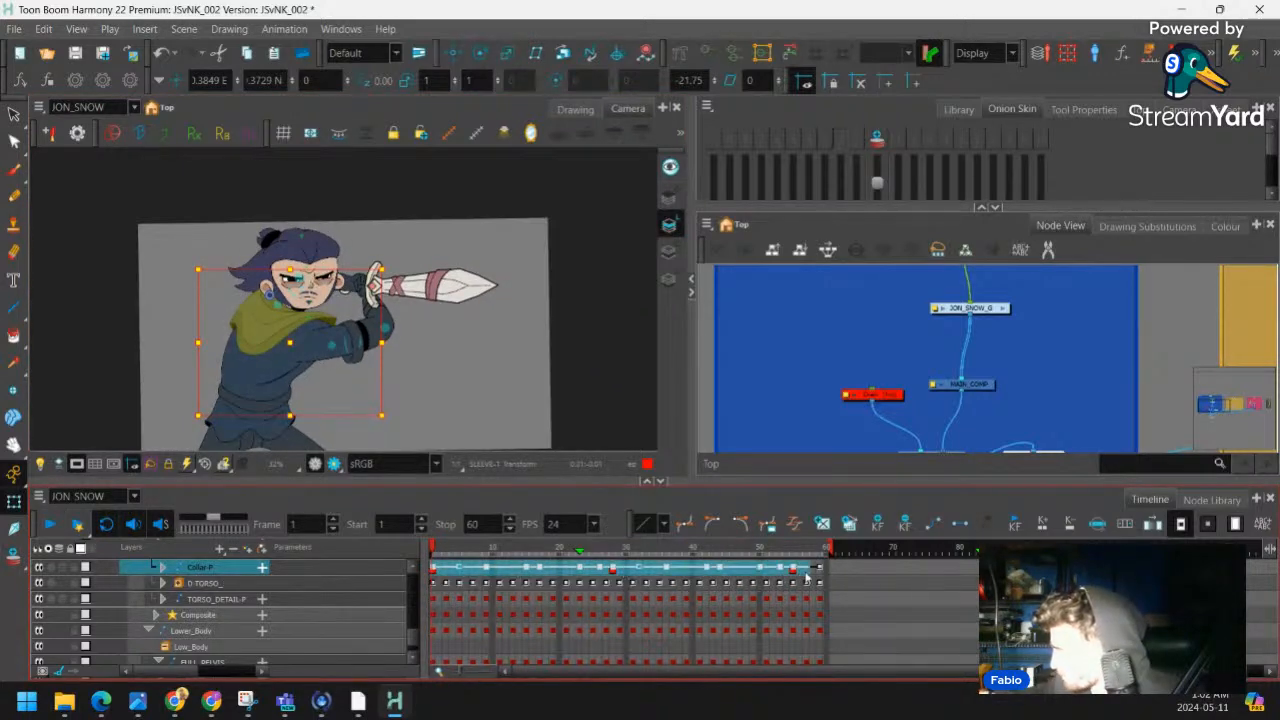
{"action": "left_click", "coordinate": [1125, 523]}
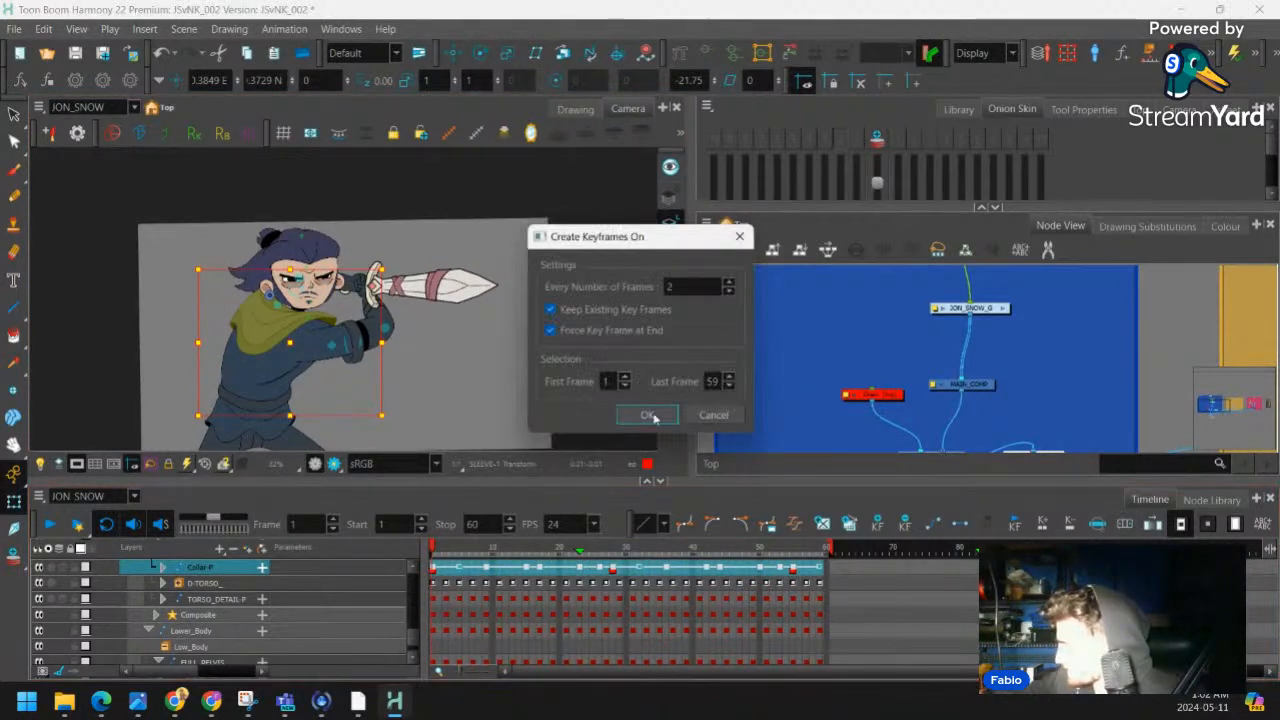
{"action": "left_click", "coordinate": [645, 417]}
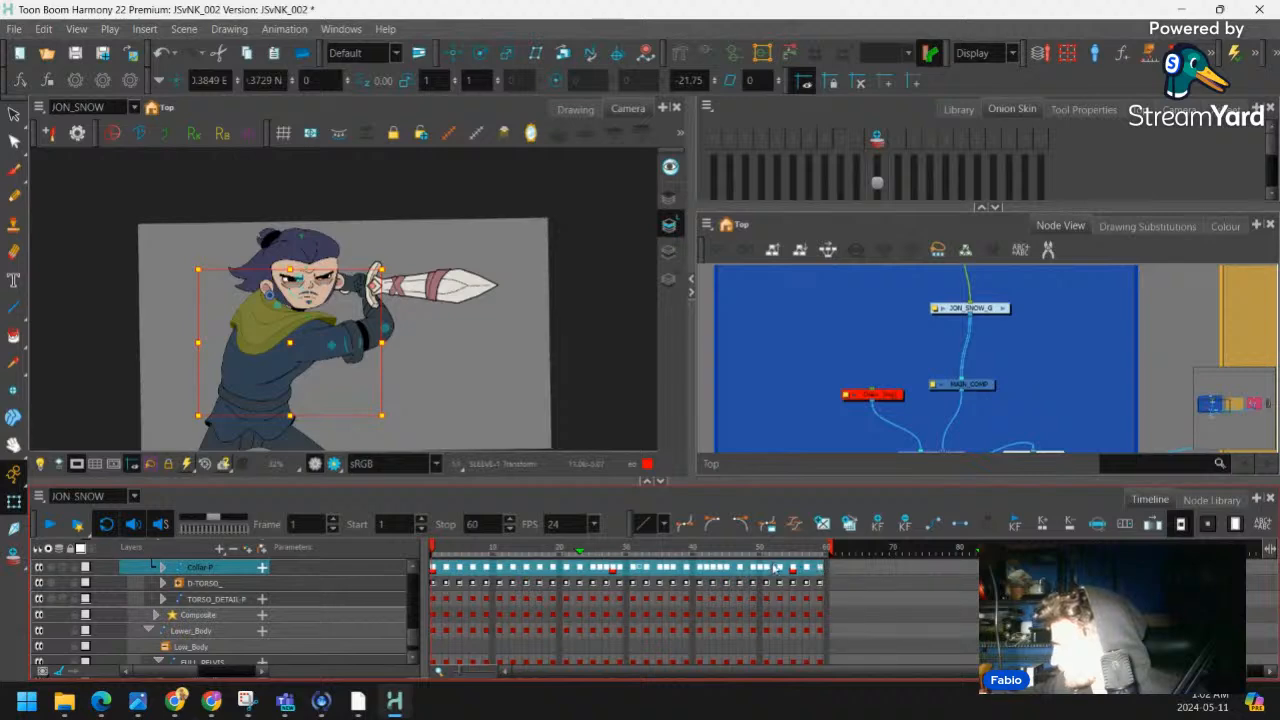
{"action": "left_click", "coordinate": [777, 565]}
{"action": "left_click", "coordinate": [757, 414]}
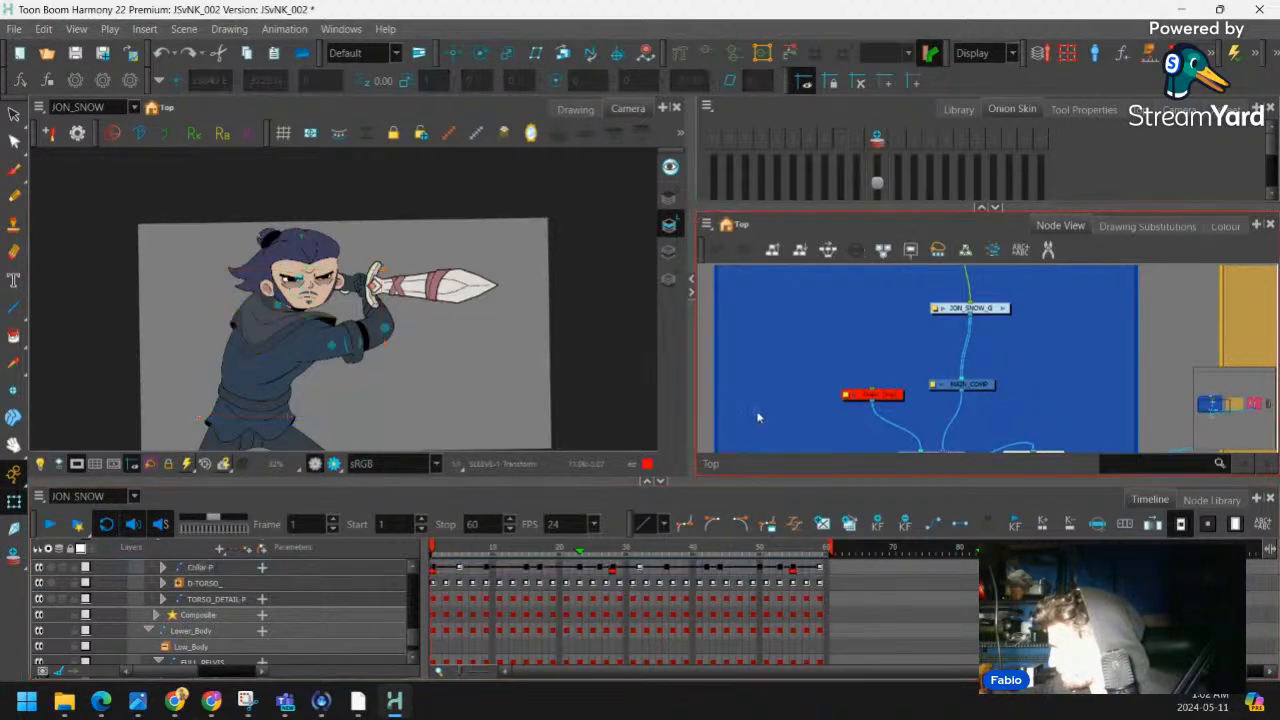
Retime the Collar-P keyframes between frames 25 and 29 so that they fall on odd frames 25, 27 and 29
{"action": "key", "text": "2"}
{"action": "key", "text": "2"}
{"action": "scroll", "coordinate": [510, 384], "scroll_direction": "down", "scroll_amount": 1}
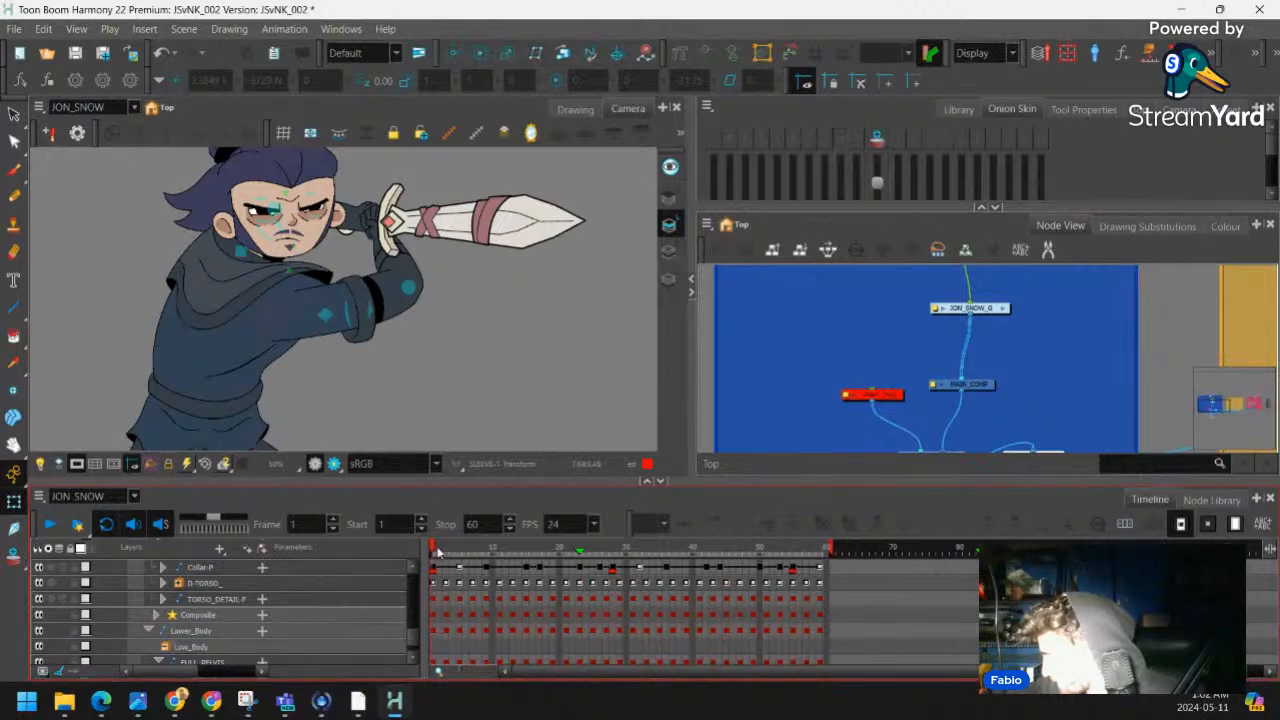
{"action": "left_click_drag", "start_coordinate": [437, 553], "coordinate": [597, 568]}
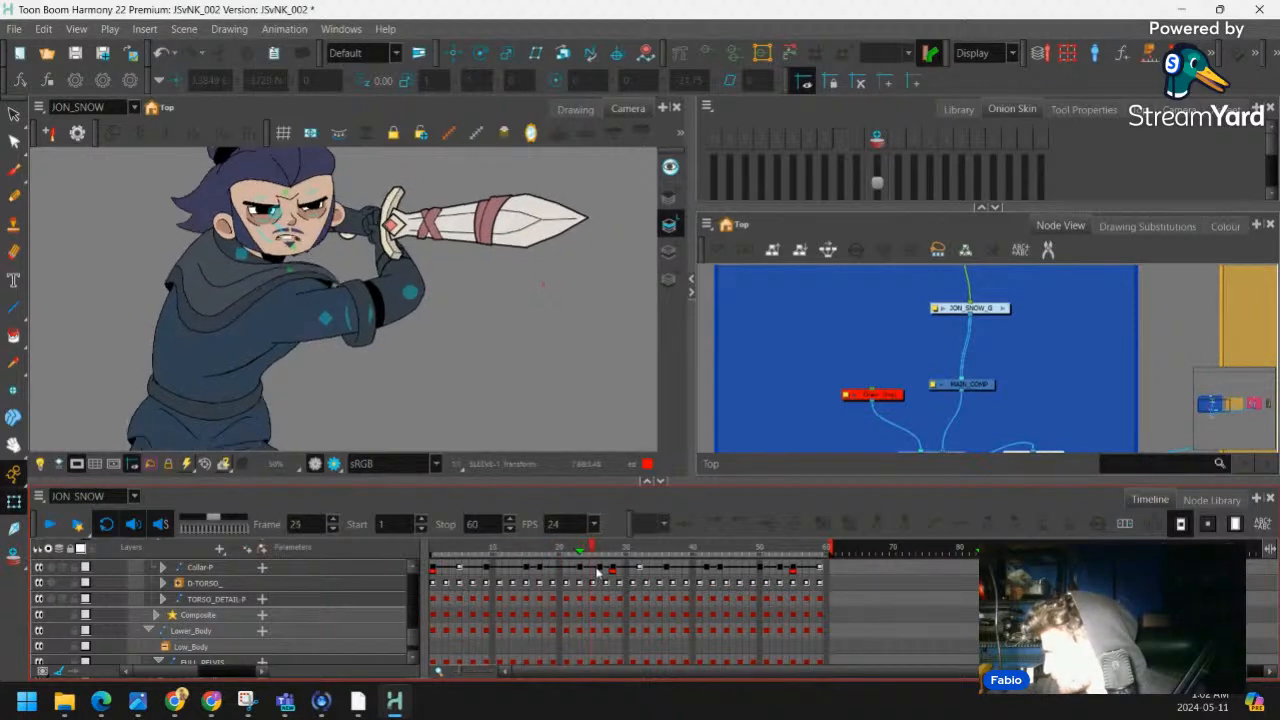
{"action": "left_click", "coordinate": [597, 568]}
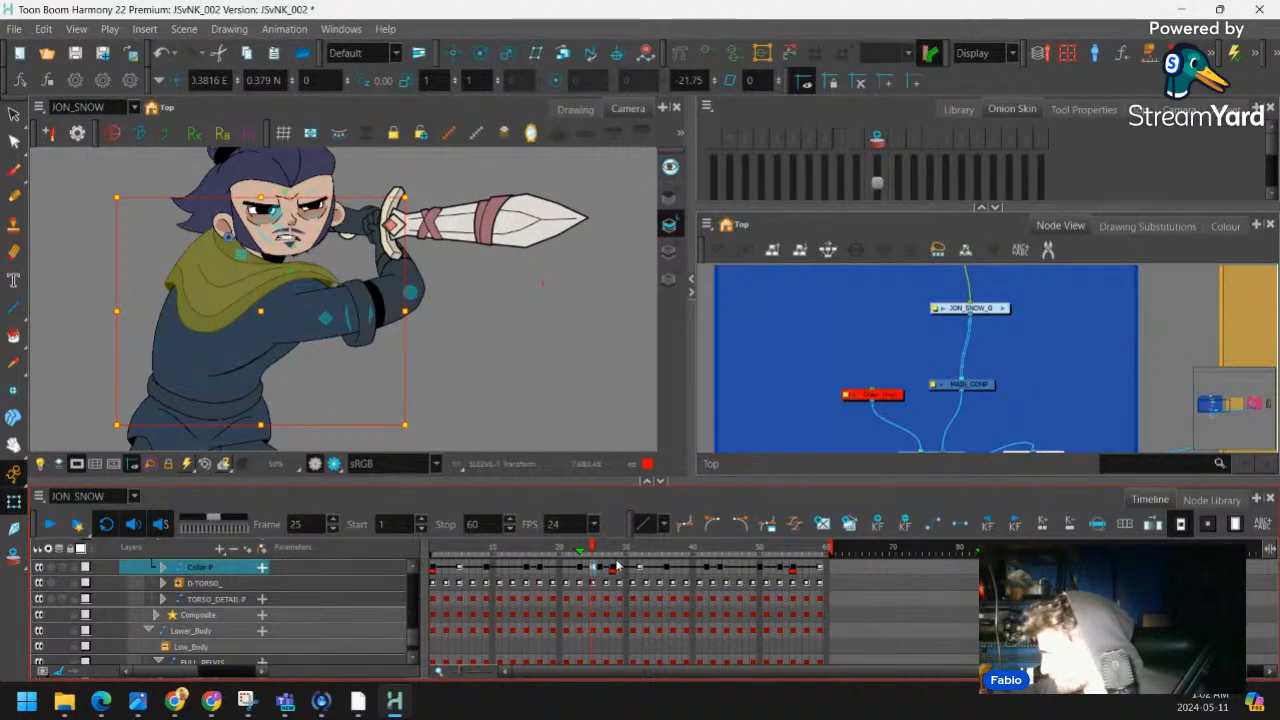
{"action": "left_click", "coordinate": [606, 568]}
{"action": "left_click", "coordinate": [595, 567]}
{"action": "left_click", "coordinate": [619, 567]}
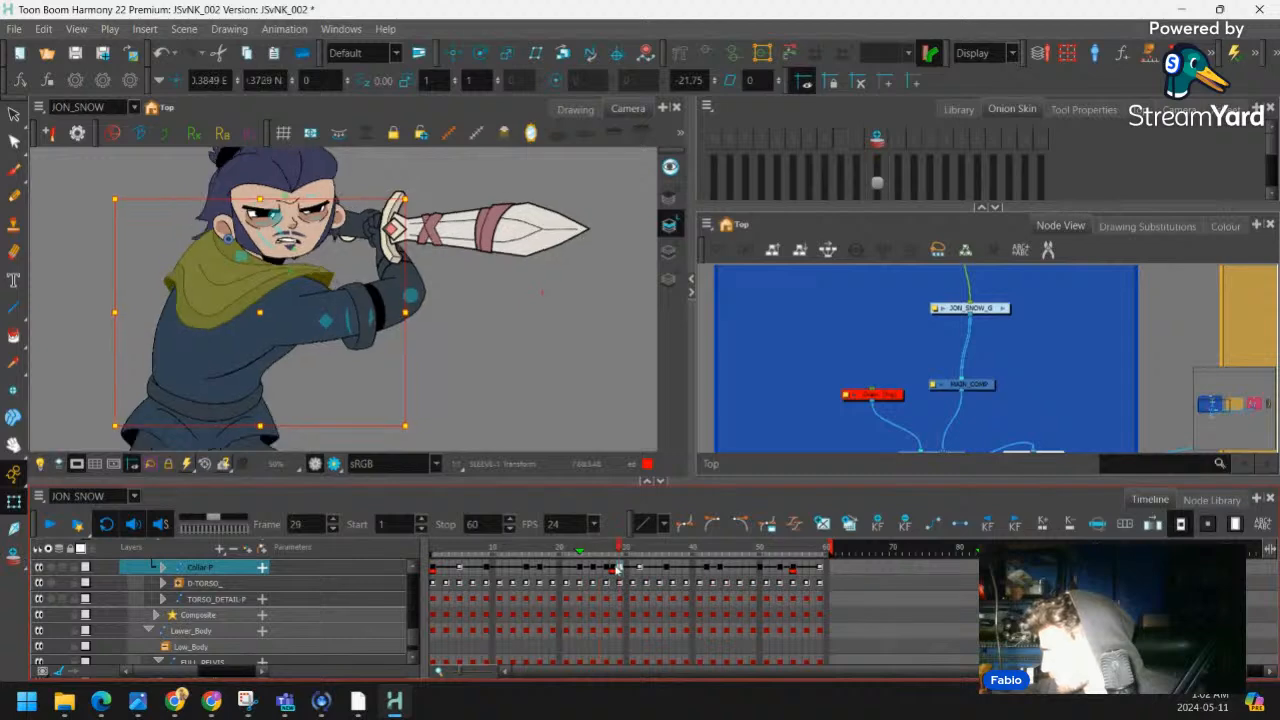
{"action": "left_click", "coordinate": [613, 566]}
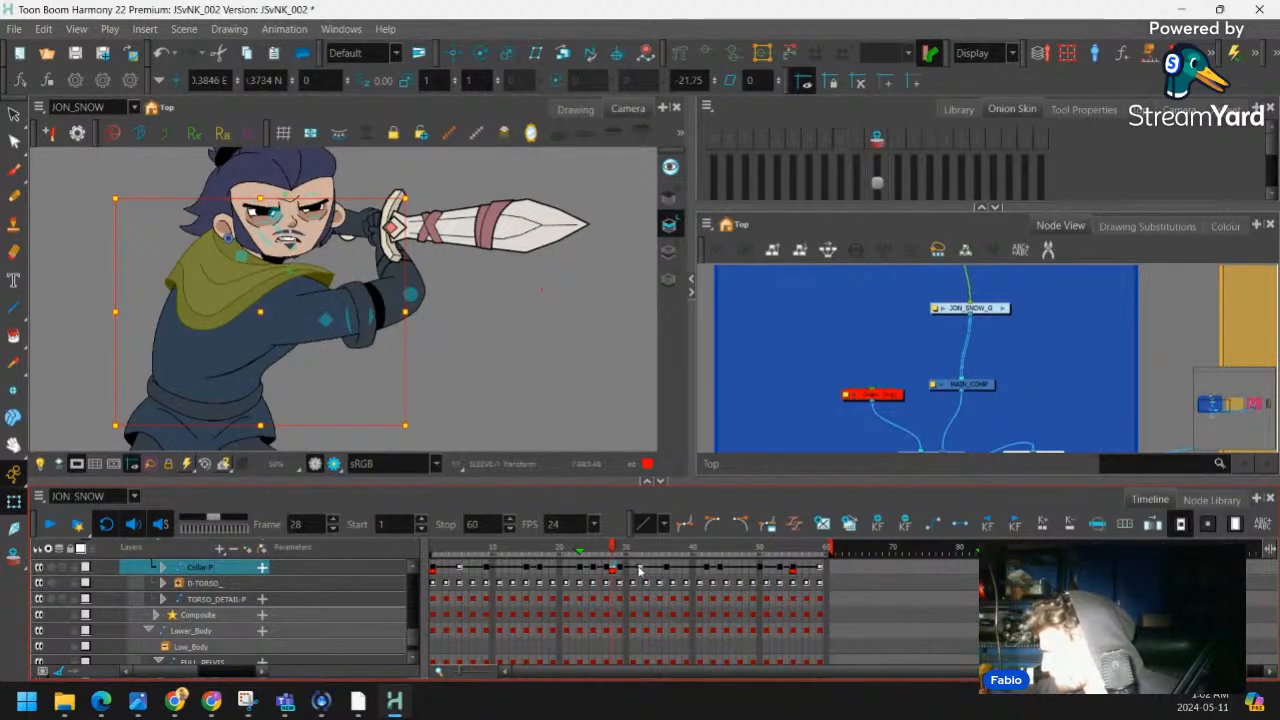
Shift the Collar-P keyframe at frame 32 to frame 31
{"action": "left_click", "coordinate": [634, 568]}
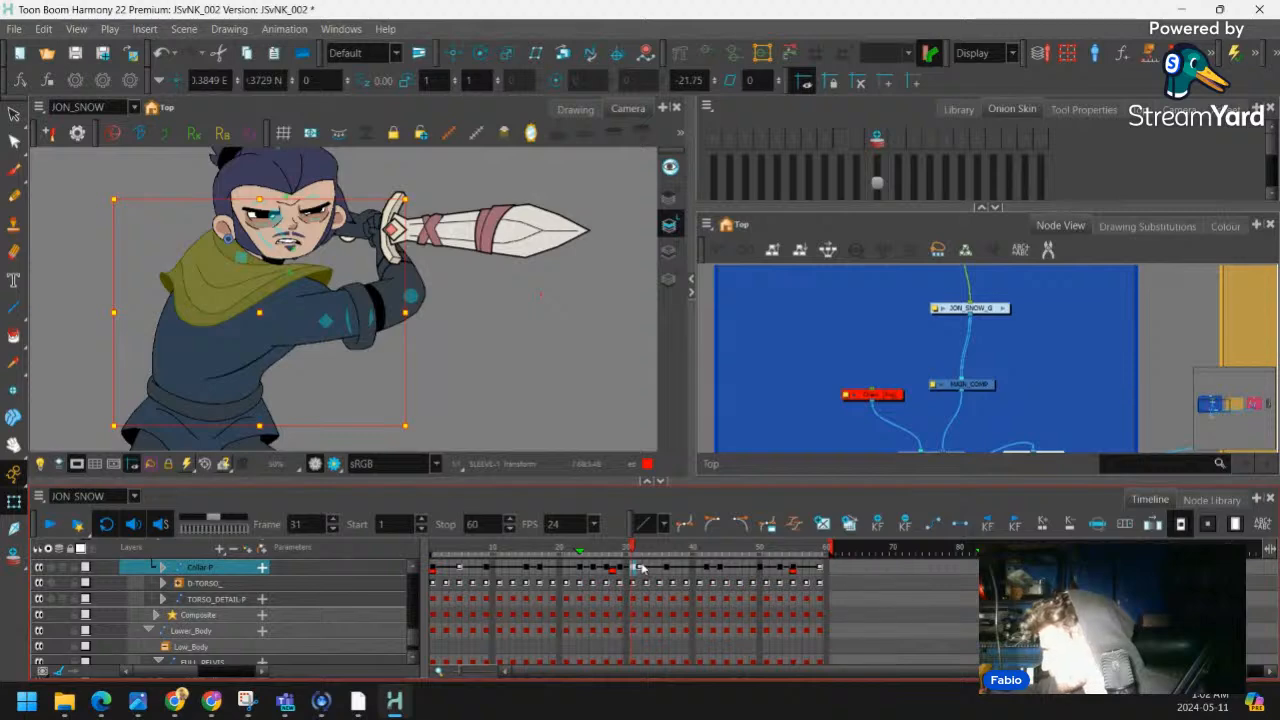
{"action": "left_click", "coordinate": [640, 568]}
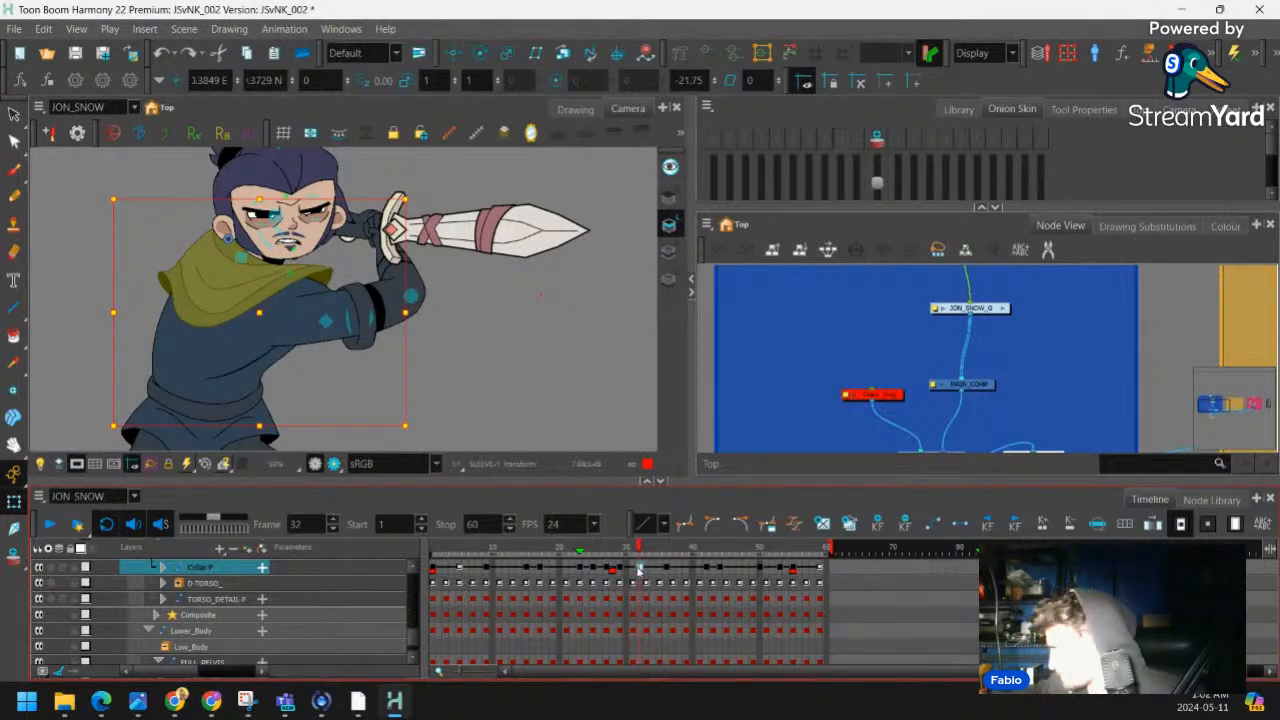
{"action": "left_click", "coordinate": [632, 569]}
{"action": "left_click", "coordinate": [641, 566]}
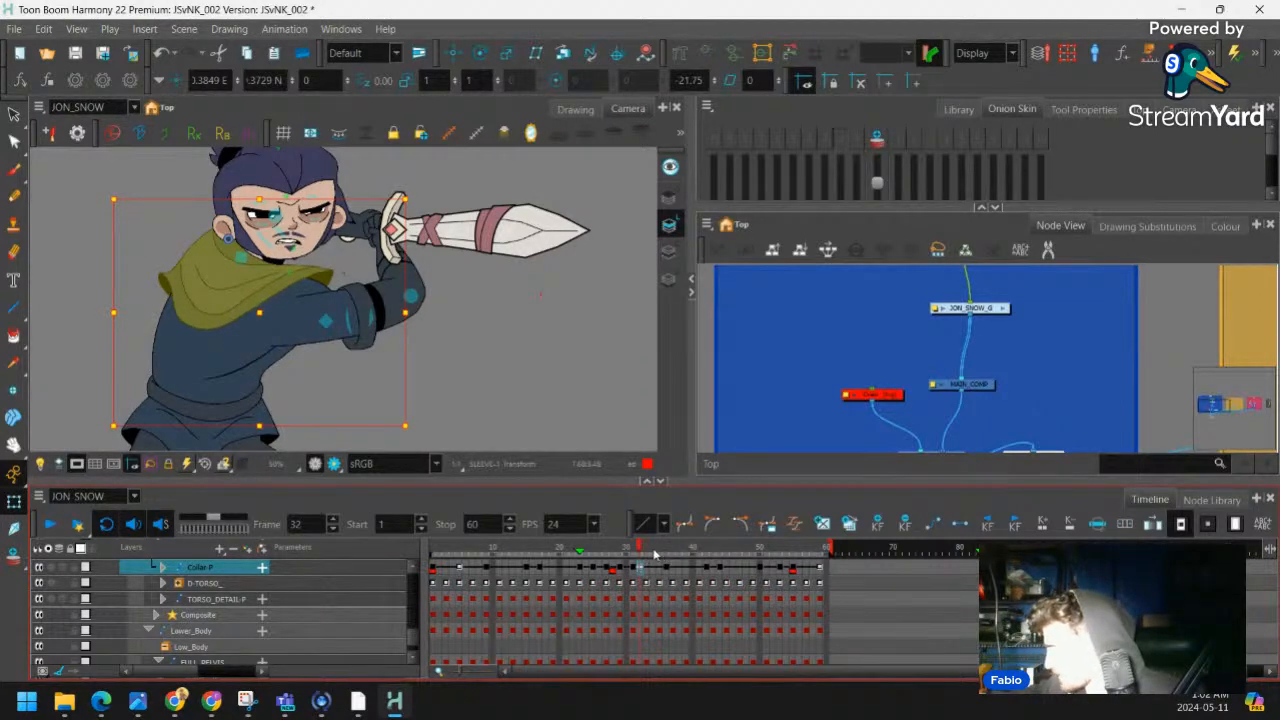
Retime the Collar-P keyframes near frames 42, 44 and 50 onto the neighbouring odd frames 41, 45 and 51
{"action": "left_click", "coordinate": [648, 553]}
{"action": "left_click_drag", "start_coordinate": [651, 553], "coordinate": [700, 553]}
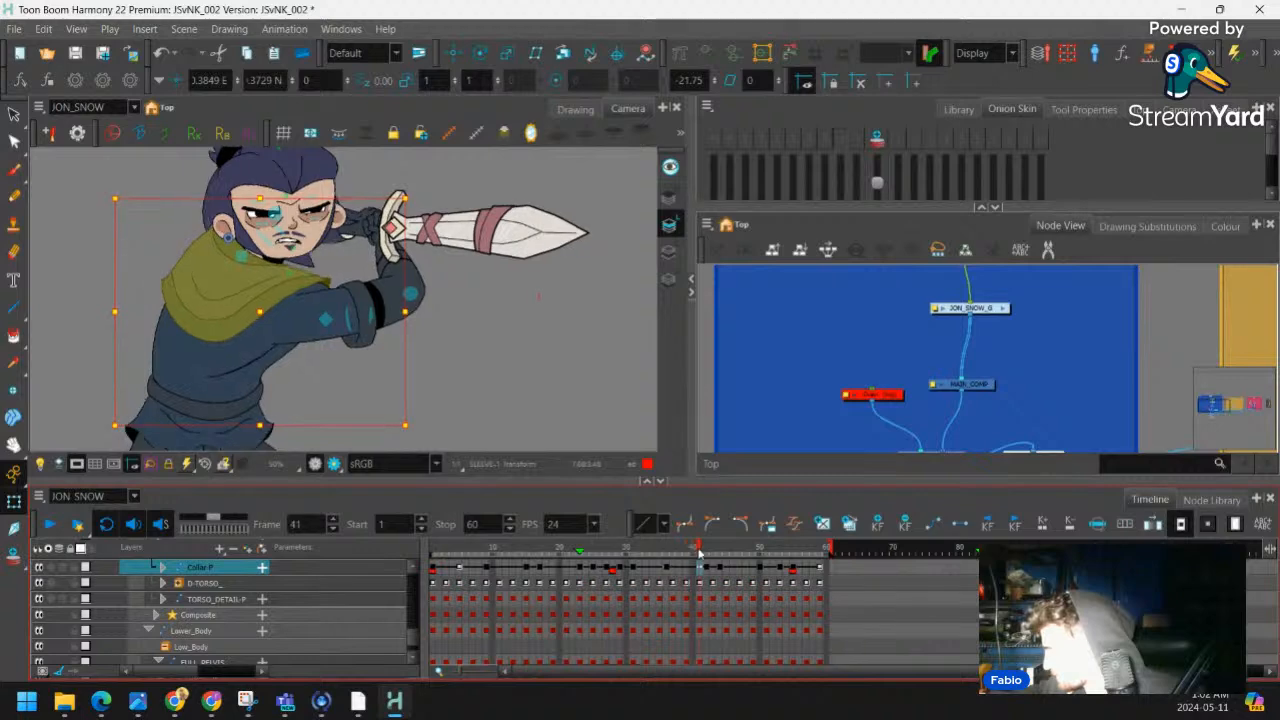
{"action": "left_click", "coordinate": [707, 568]}
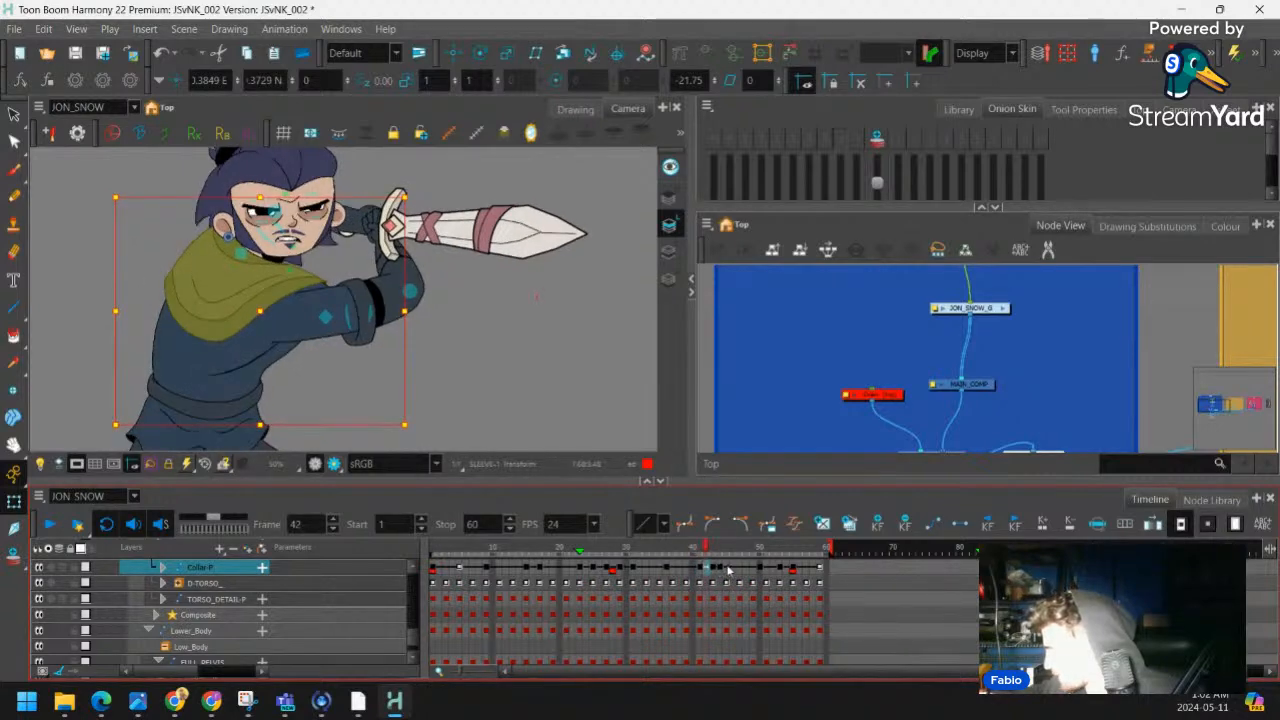
{"action": "left_click", "coordinate": [726, 569]}
{"action": "left_click", "coordinate": [719, 567]}
{"action": "left_click_drag", "start_coordinate": [724, 549], "coordinate": [755, 550]}
{"action": "left_click", "coordinate": [767, 569]}
{"action": "left_click", "coordinate": [761, 568]}
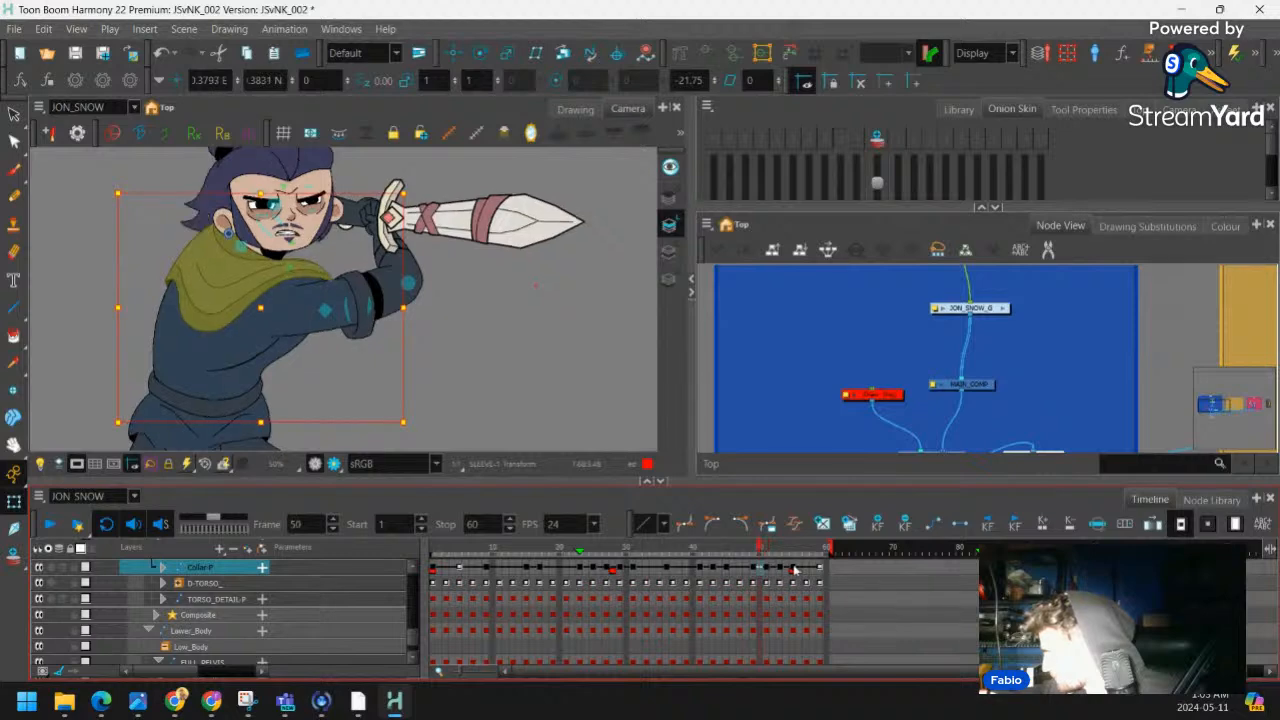
Create Collar-P keyframes every 2 frames from frame 1 to 59, keeping existing keyframes and forcing one at the end
{"action": "left_click", "coordinate": [775, 548]}
{"action": "left_click_drag", "start_coordinate": [777, 548], "coordinate": [820, 568]}
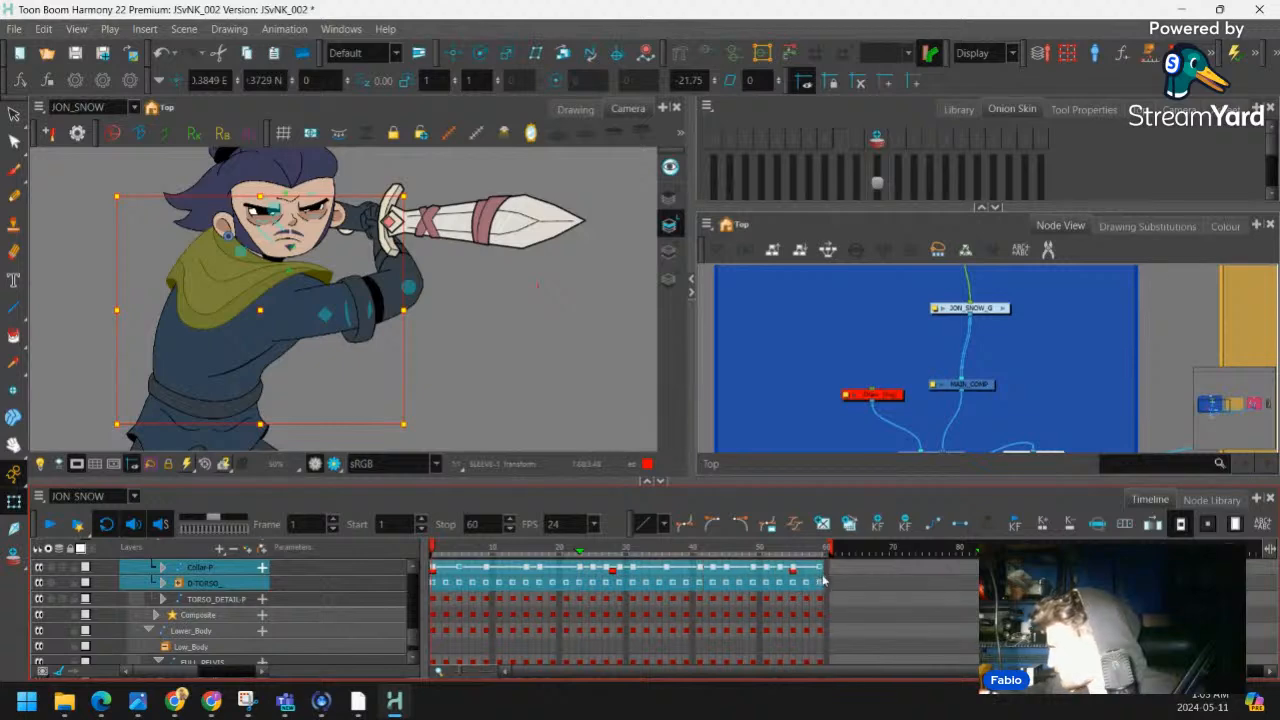
{"action": "left_click", "coordinate": [1097, 523]}
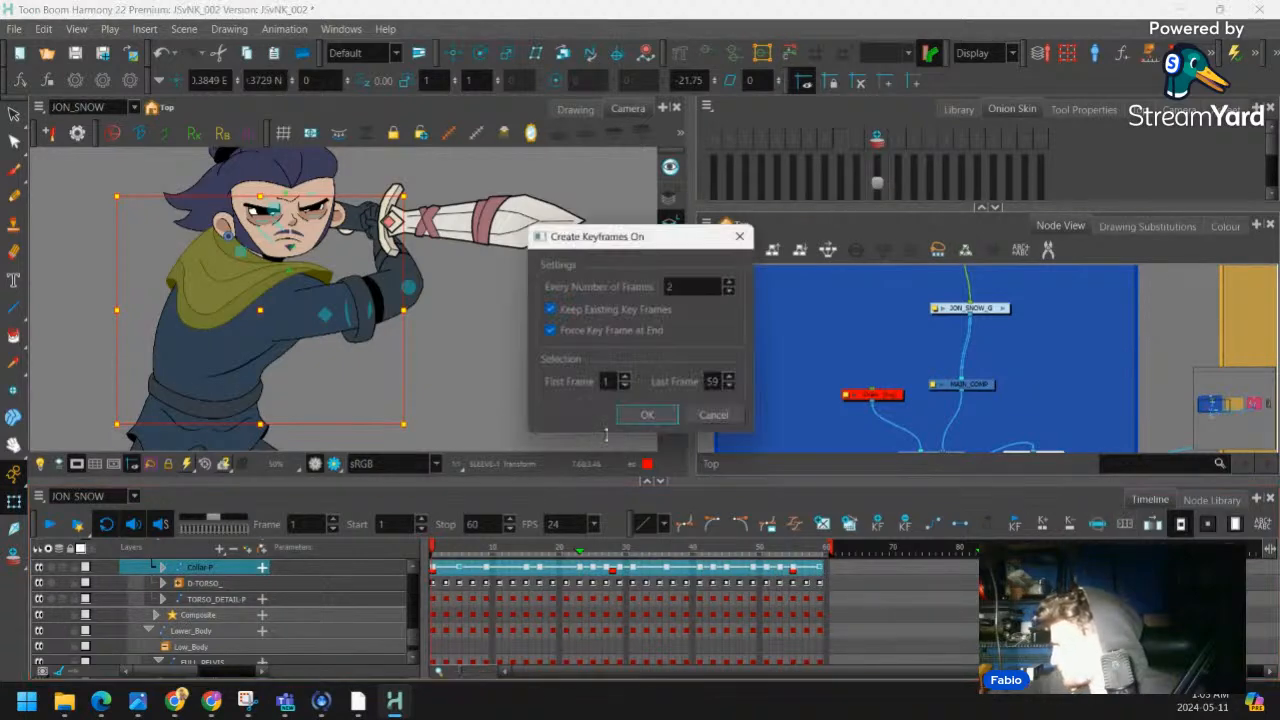
{"action": "left_click", "coordinate": [638, 416]}
{"action": "left_click", "coordinate": [819, 568]}
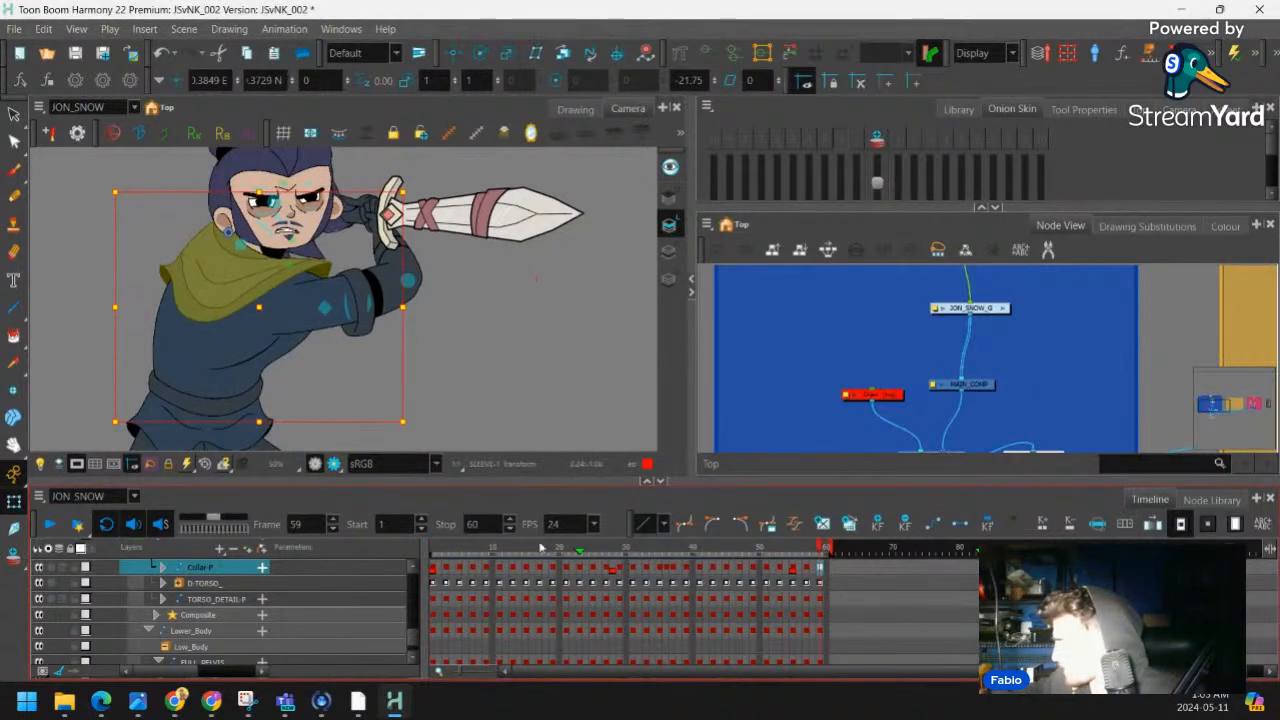
Clean up the off-beat Collar-P keyframe at frame 36, comparing the collar pose on frames 35 to 37
{"action": "left_click", "coordinate": [667, 568]}
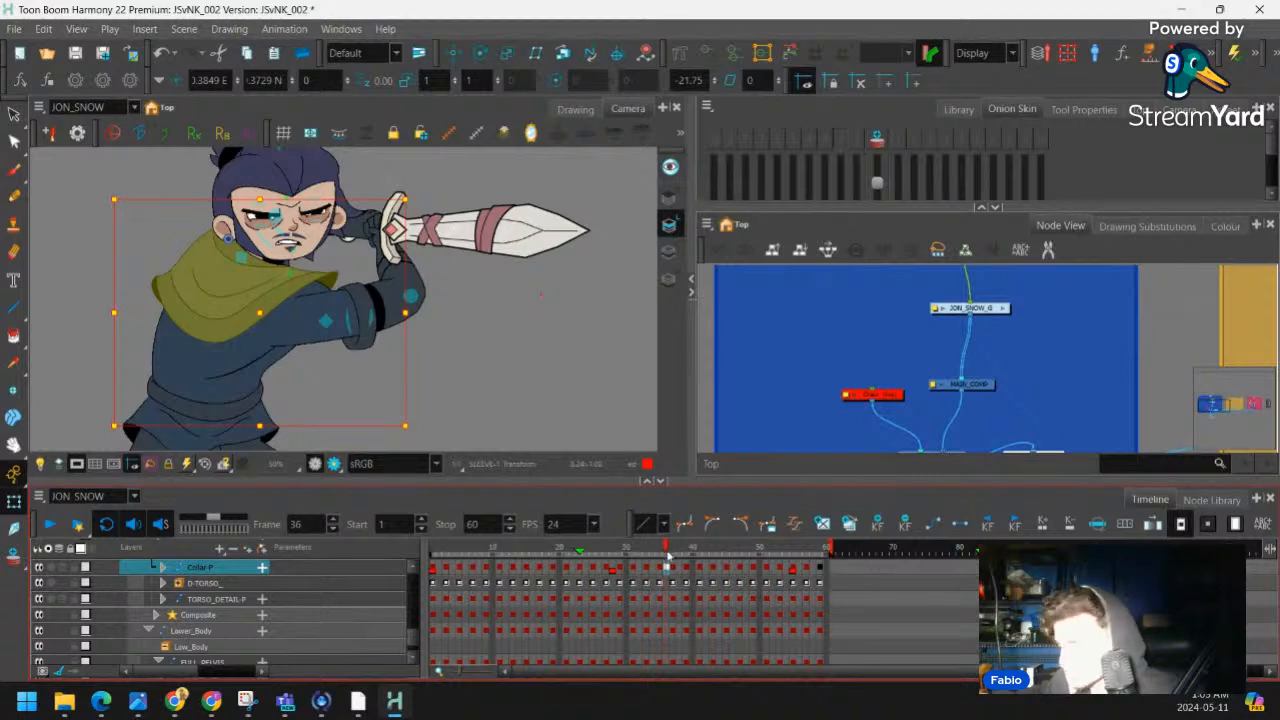
{"action": "key", "text": "comma"}
{"action": "key", "text": "period"}
{"action": "key", "text": "period"}
{"action": "key", "text": "comma"}
{"action": "key", "text": "comma"}
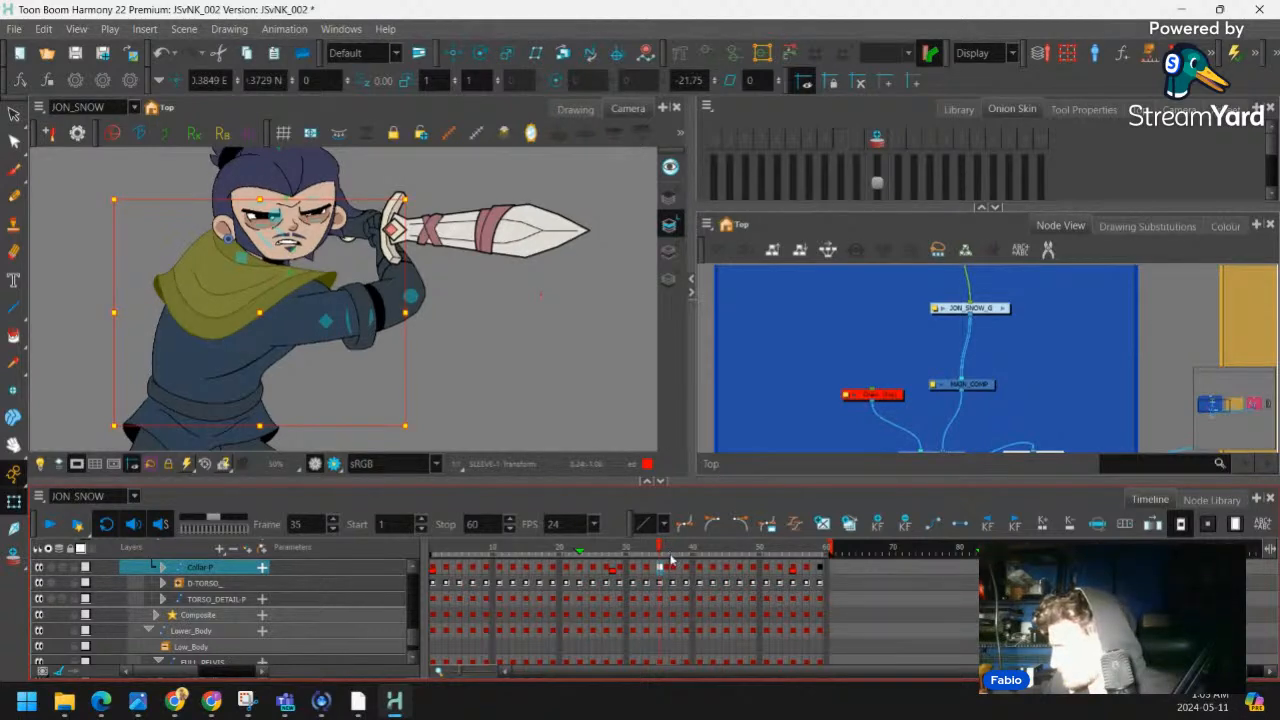
{"action": "key", "text": "comma"}
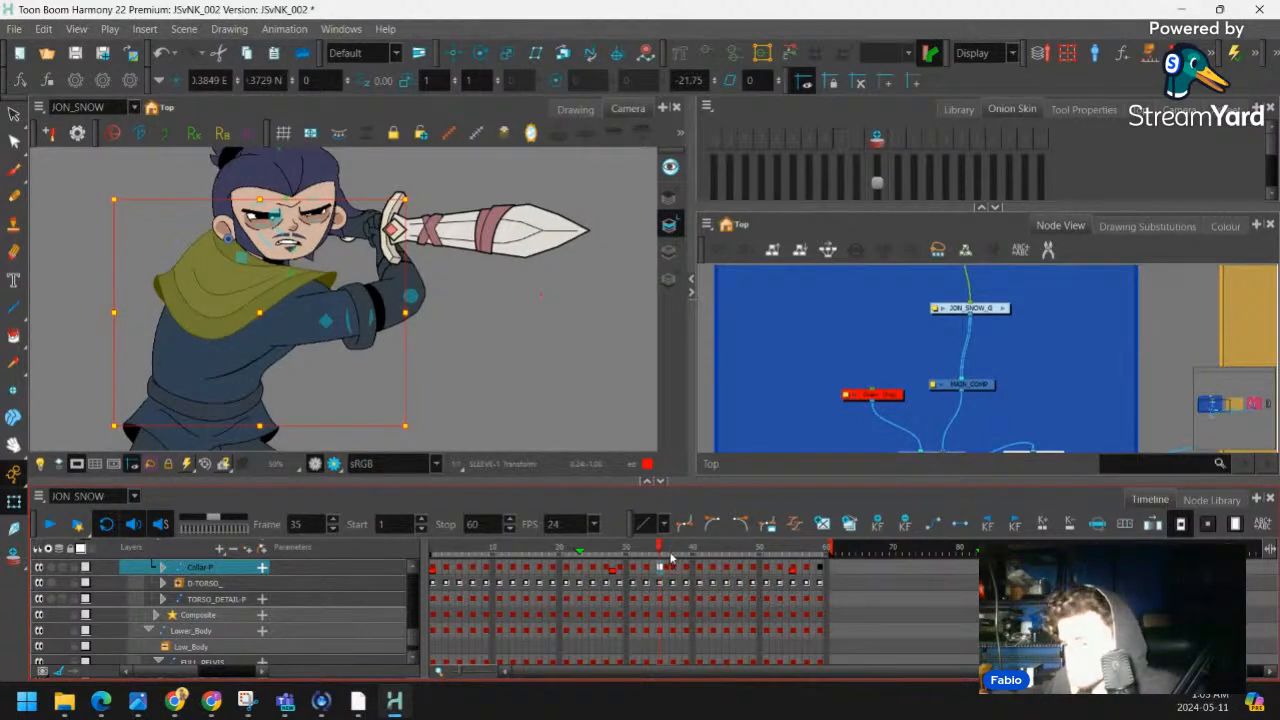
{"action": "key", "text": "plus"}
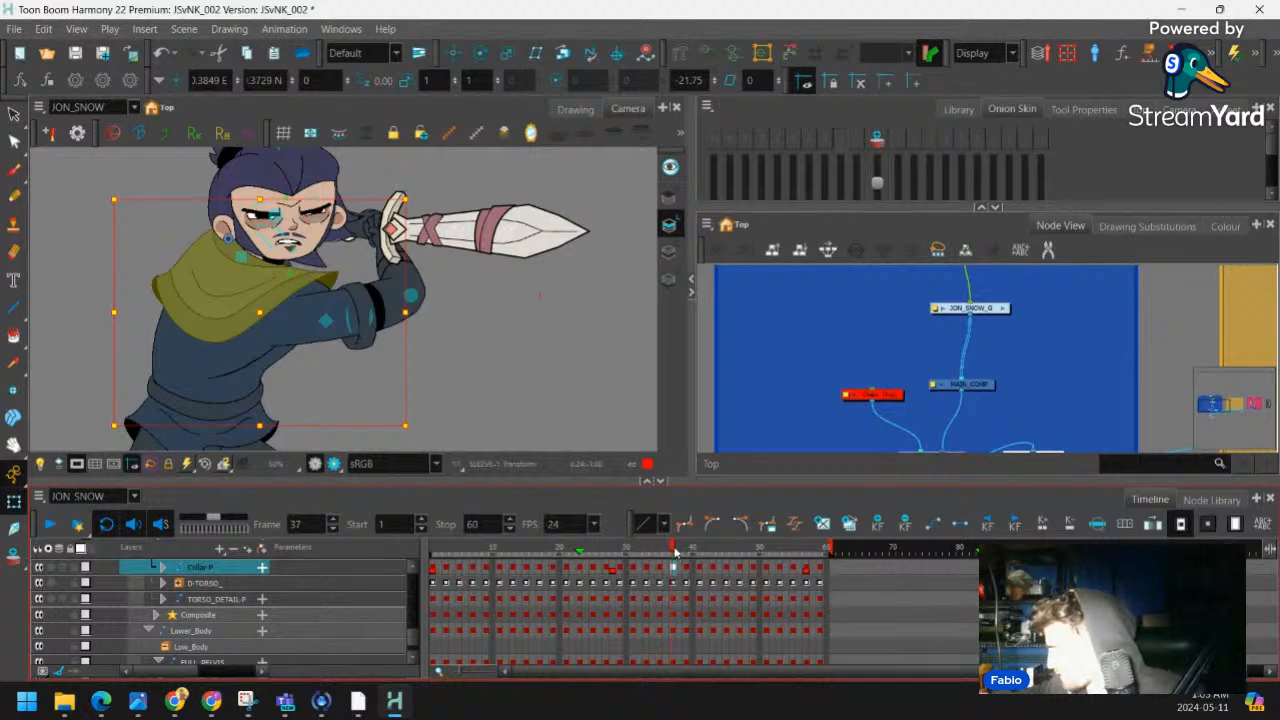
Check the updated collar animation through frame 60 and play back the whole loop
{"action": "left_click_drag", "start_coordinate": [676, 550], "coordinate": [834, 551]}
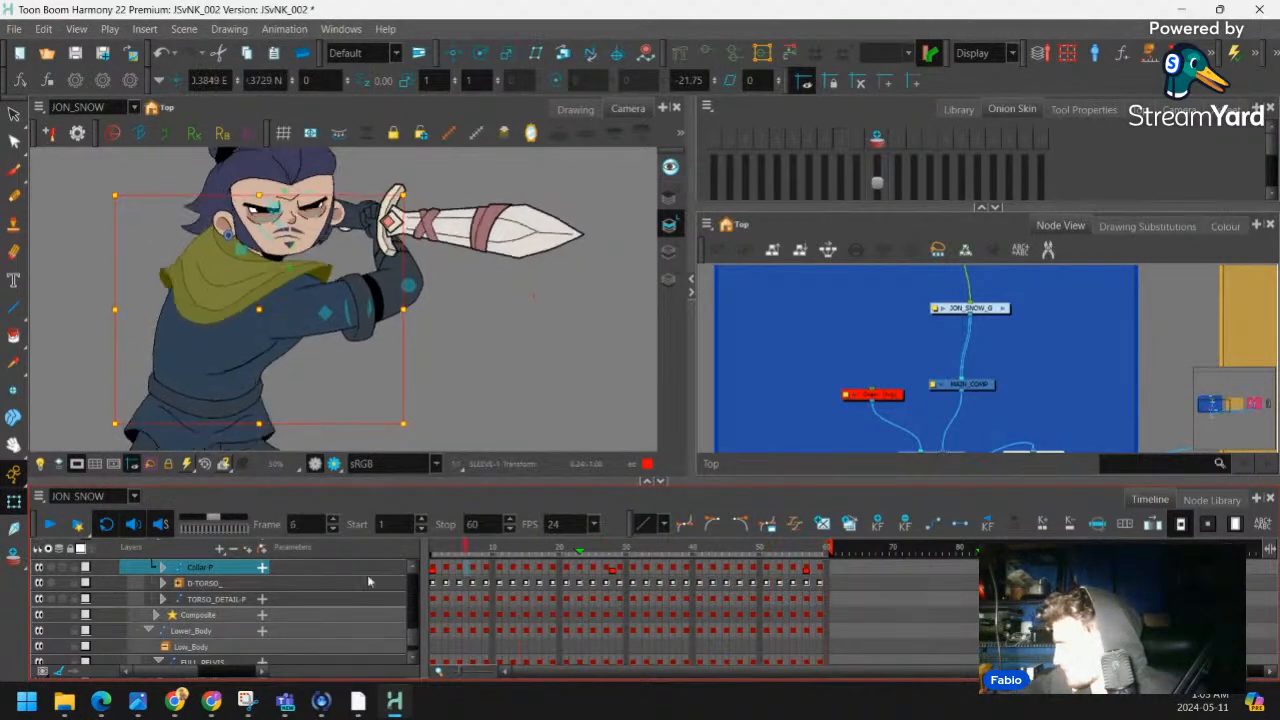
{"action": "scroll", "coordinate": [453, 299], "scroll_direction": "down", "scroll_amount": 4}
{"action": "key", "text": "Return"}
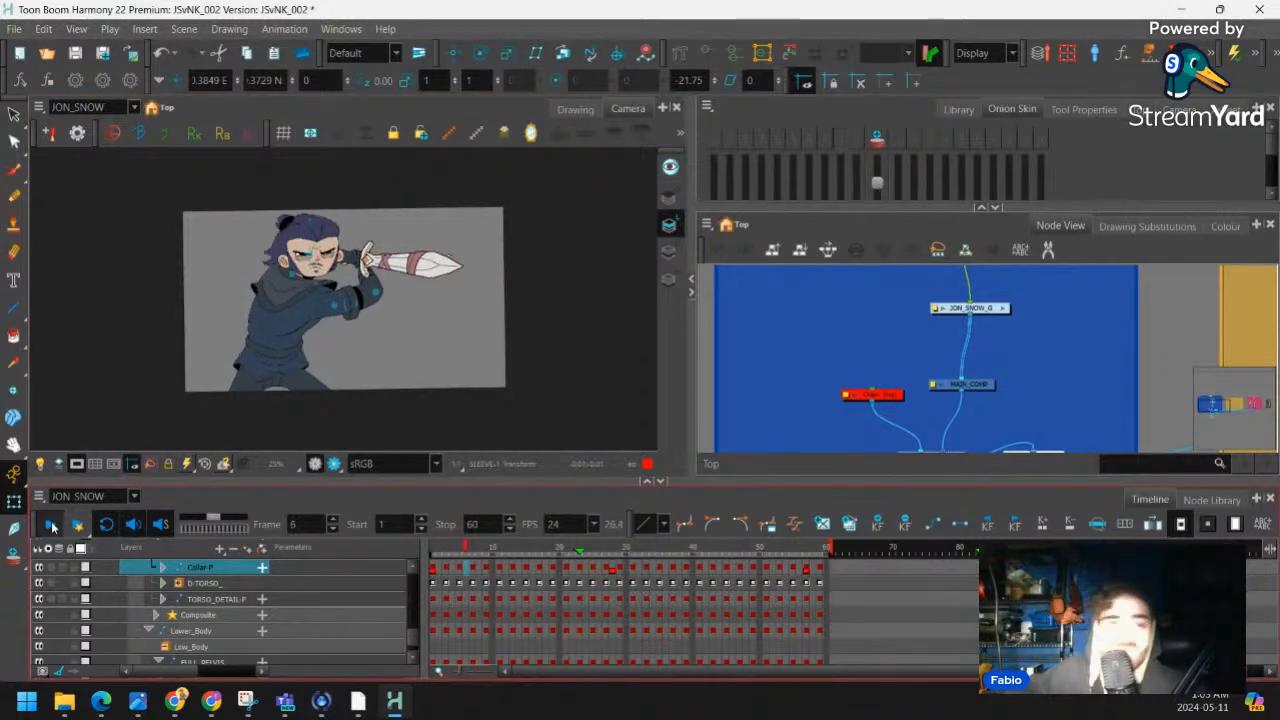
{"action": "scroll", "coordinate": [370, 350], "scroll_direction": "up", "scroll_amount": 3}
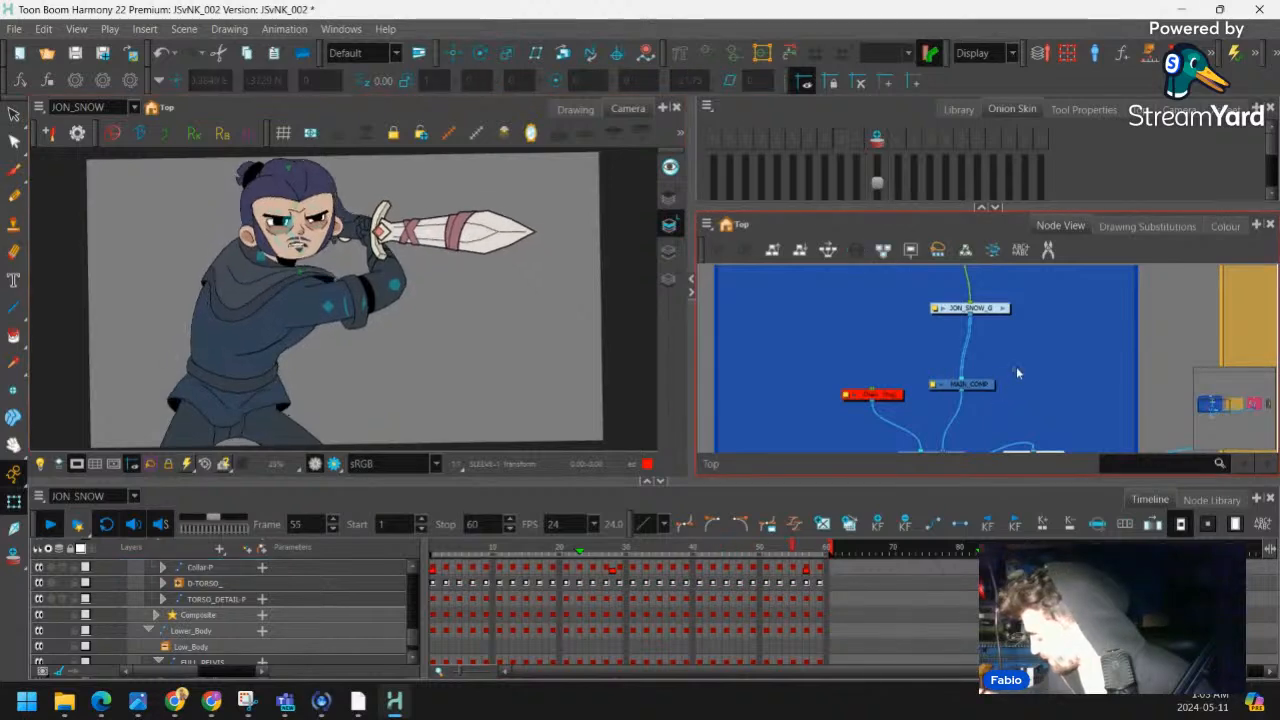
Enable the disabled camera node in the Camera group and the disabled peg at the top of the Animatic group
{"action": "scroll", "coordinate": [1018, 364], "scroll_direction": "down", "scroll_amount": 4}
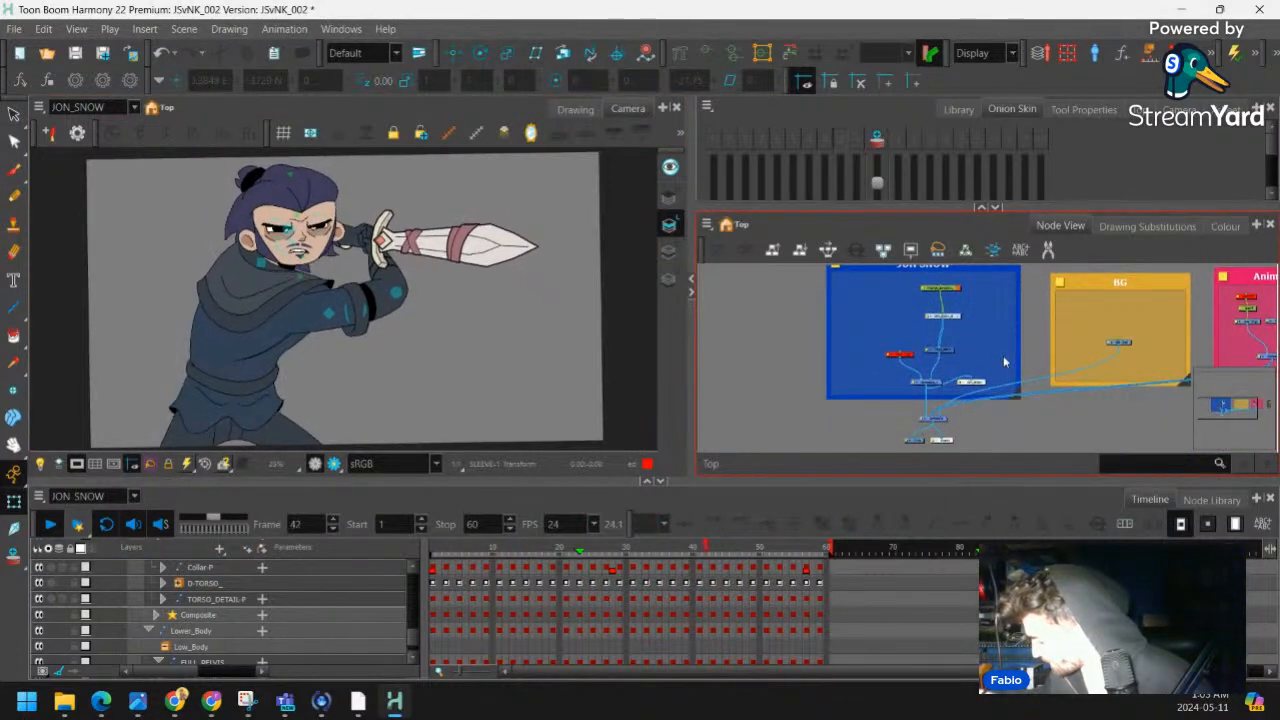
{"action": "scroll", "coordinate": [1005, 362], "scroll_direction": "down", "scroll_amount": 4}
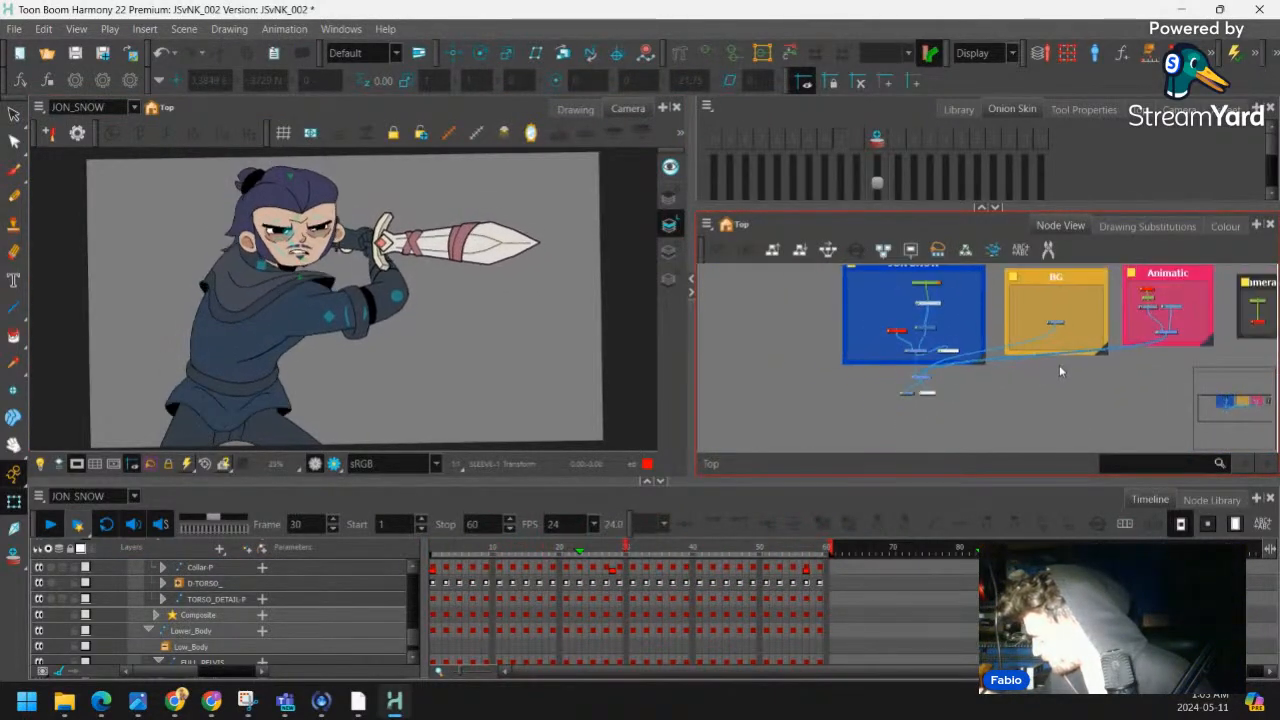
{"action": "left_click_drag", "start_coordinate": [1180, 351], "coordinate": [998, 371]}
{"action": "scroll", "coordinate": [1040, 350], "scroll_direction": "up", "scroll_amount": 2}
{"action": "scroll", "coordinate": [998, 371], "scroll_direction": "up", "scroll_amount": 1}
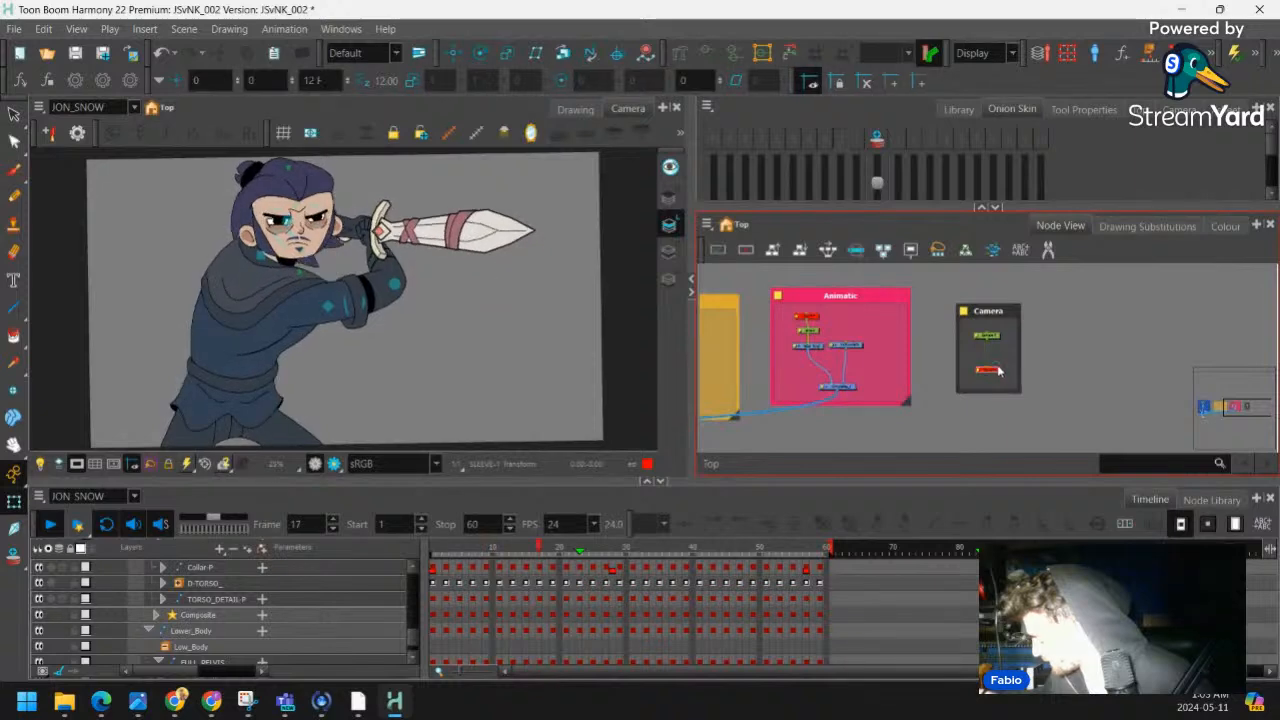
{"action": "left_click", "coordinate": [995, 370]}
{"action": "key", "text": "a"}
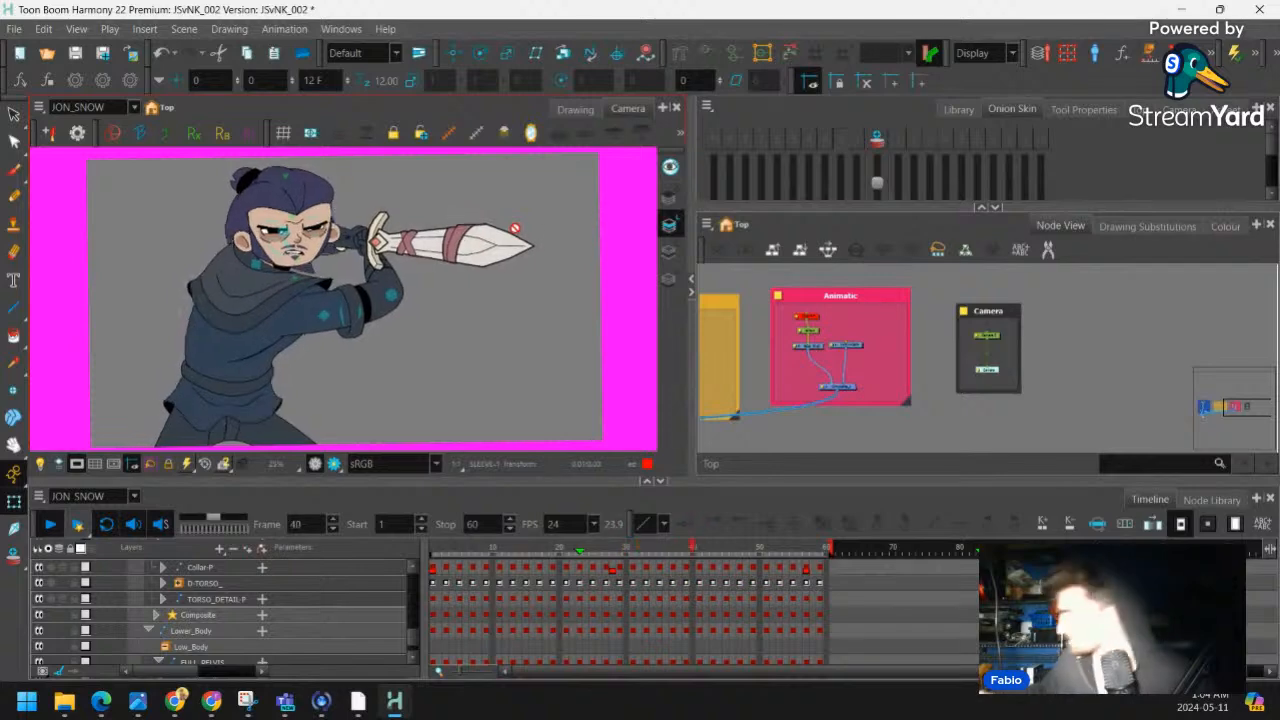
{"action": "left_click", "coordinate": [807, 317]}
{"action": "key", "text": "a"}
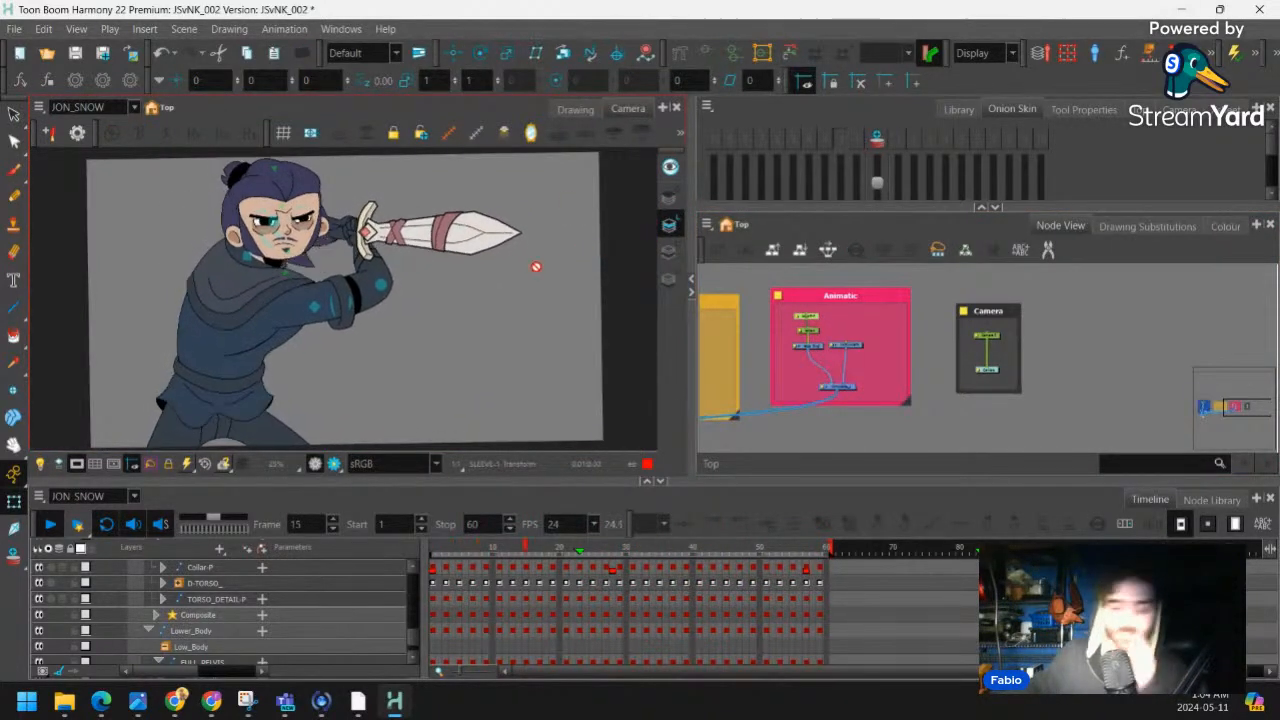
Connect the main scene composite's output to the JON_SNOW display node and save the scene
{"action": "left_click", "coordinate": [785, 377]}
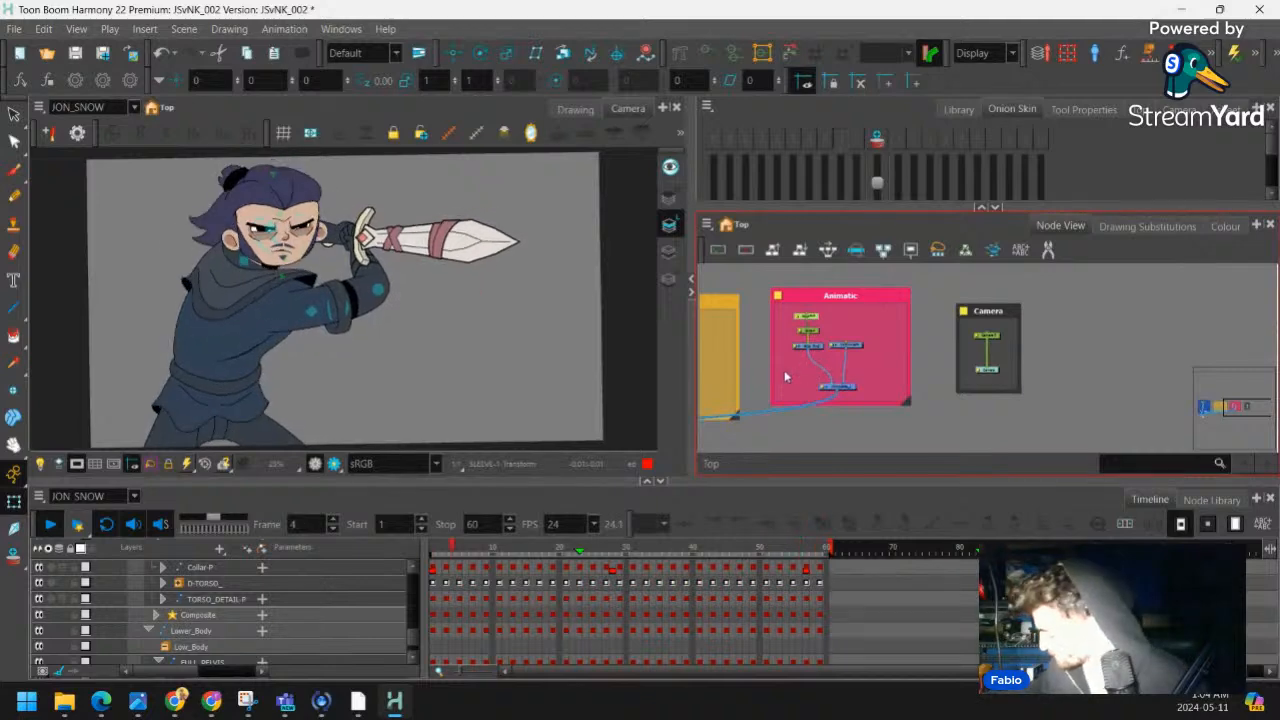
{"action": "scroll", "coordinate": [806, 371], "scroll_direction": "down", "scroll_amount": 2}
{"action": "left_click_drag", "start_coordinate": [780, 371], "coordinate": [866, 369]}
{"action": "scroll", "coordinate": [840, 371], "scroll_direction": "up", "scroll_amount": 2}
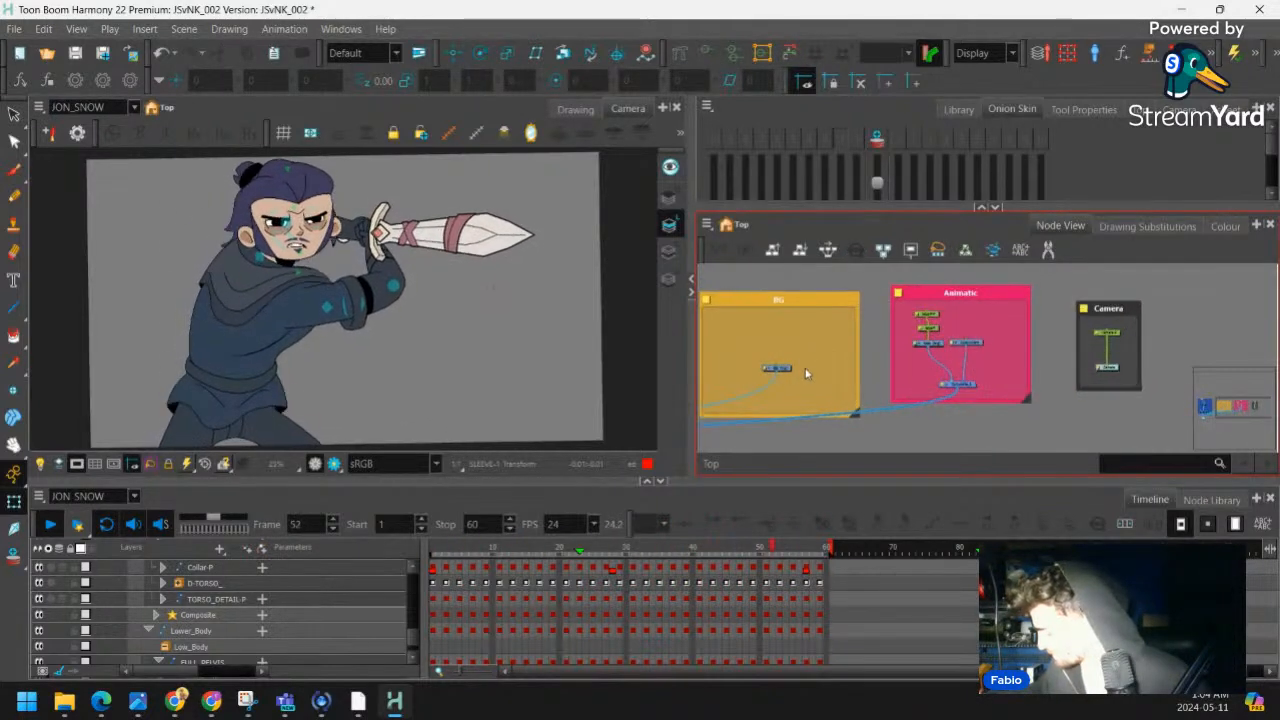
{"action": "left_click", "coordinate": [786, 370]}
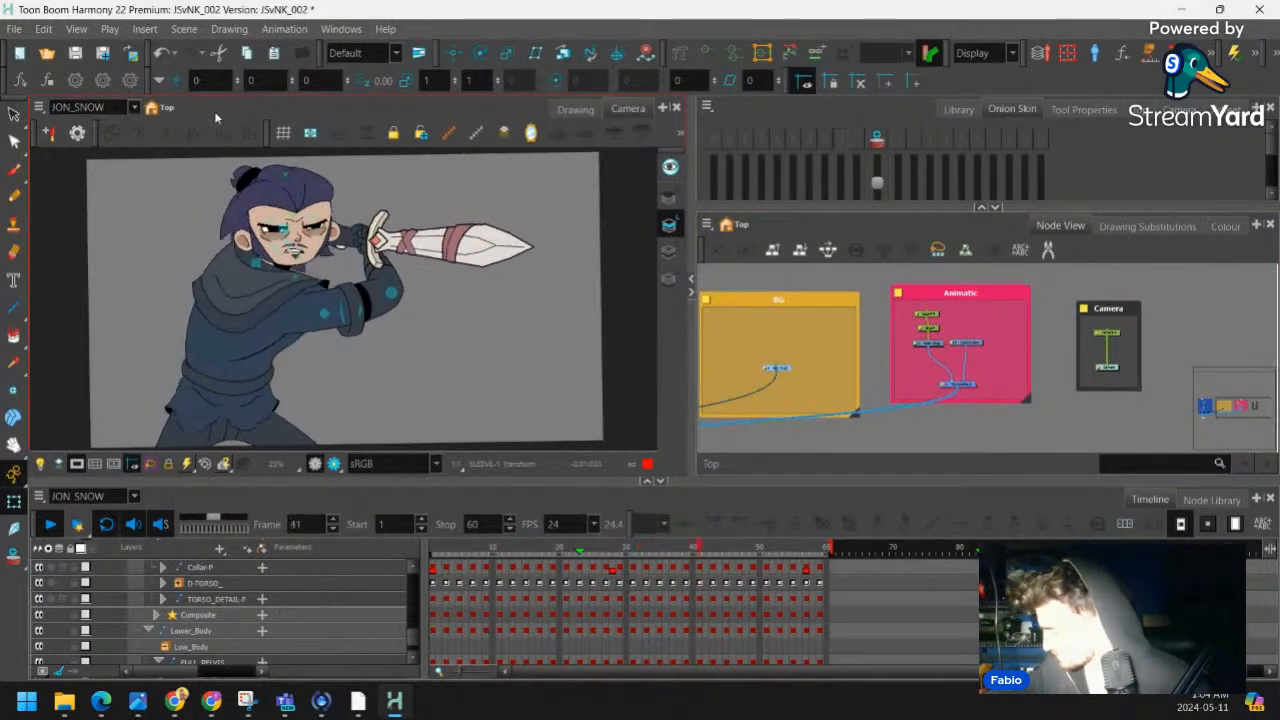
{"action": "scroll", "coordinate": [808, 362], "scroll_direction": "down", "scroll_amount": 2}
{"action": "left_click_drag", "start_coordinate": [808, 362], "coordinate": [780, 407]}
{"action": "scroll", "coordinate": [940, 335], "scroll_direction": "up", "scroll_amount": 3}
{"action": "left_click_drag", "start_coordinate": [846, 384], "coordinate": [773, 400]}
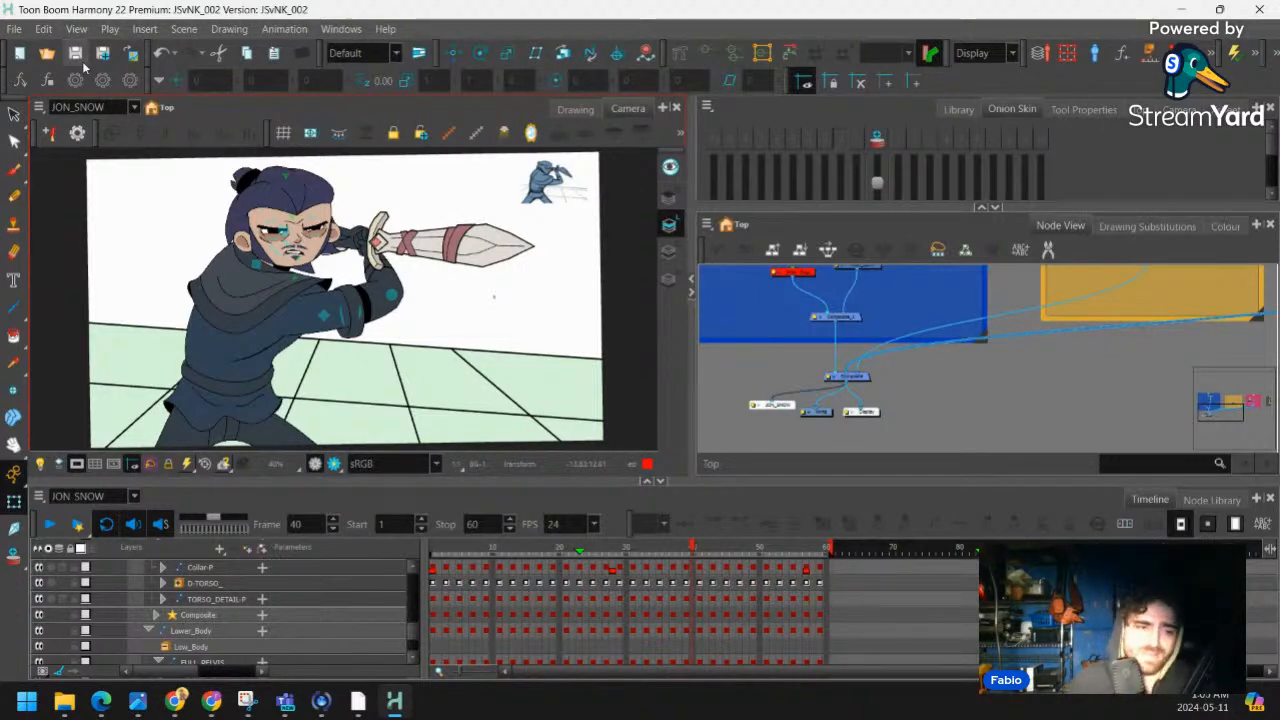
Scrub Collar-P from frame 1 to 7 and examine the collar's motion against the torso up close
{"action": "left_click", "coordinate": [437, 566]}
{"action": "left_click_drag", "start_coordinate": [440, 560], "coordinate": [473, 548]}
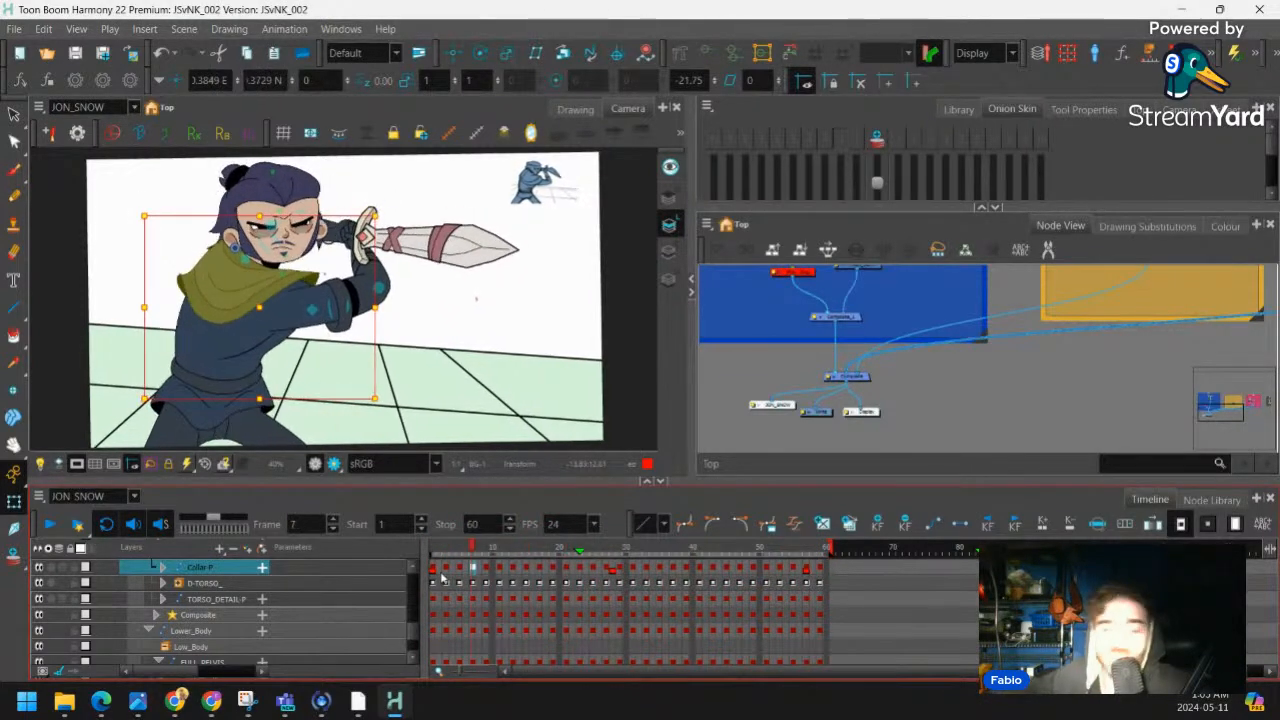
{"action": "left_click_drag", "start_coordinate": [355, 368], "coordinate": [380, 354]}
{"action": "scroll", "coordinate": [380, 354], "scroll_direction": "up", "scroll_amount": 1}
{"action": "left_click_drag", "start_coordinate": [214, 369], "coordinate": [157, 597]}
{"action": "scroll", "coordinate": [199, 378], "scroll_direction": "up", "scroll_amount": 1}
{"action": "left_click_drag", "start_coordinate": [136, 400], "coordinate": [214, 240]}
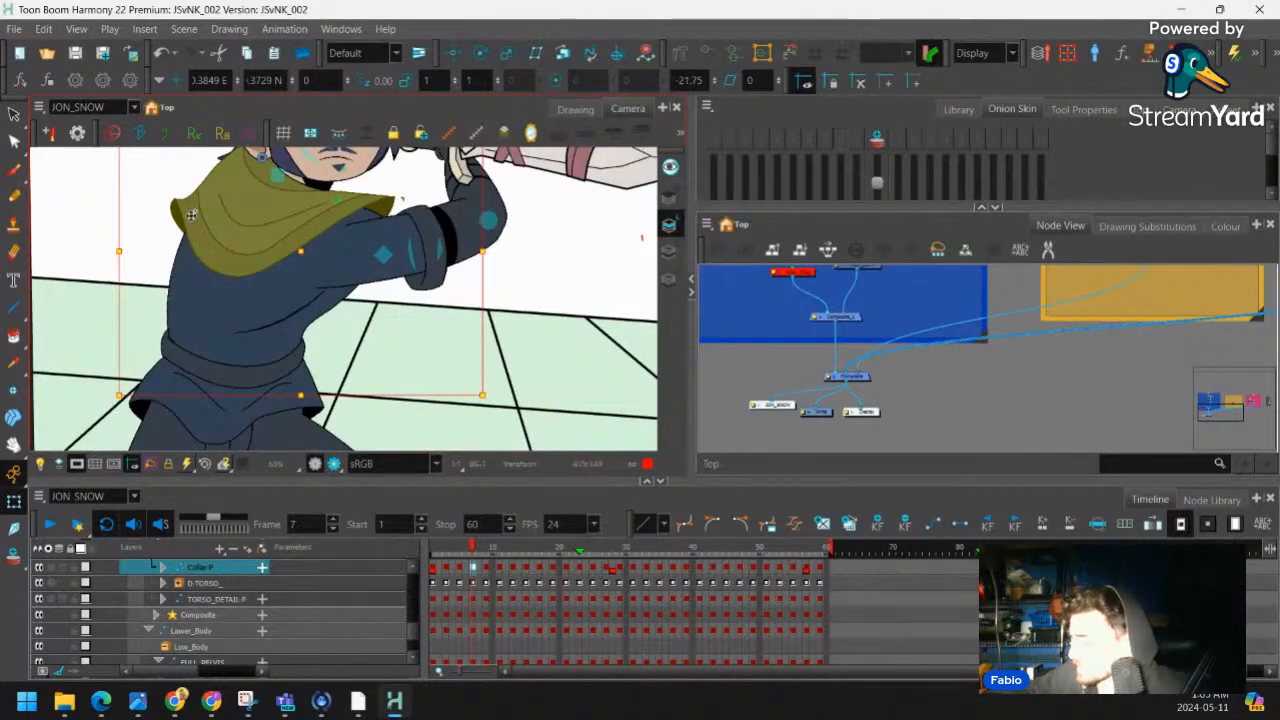
{"action": "left_click_drag", "start_coordinate": [265, 273], "coordinate": [298, 209]}
Select the lower tunic and scrub frames 1 to 5 to examine its overlapping motion
{"action": "key", "text": "2"}
{"action": "key", "text": "2"}
{"action": "left_click", "coordinate": [203, 386]}
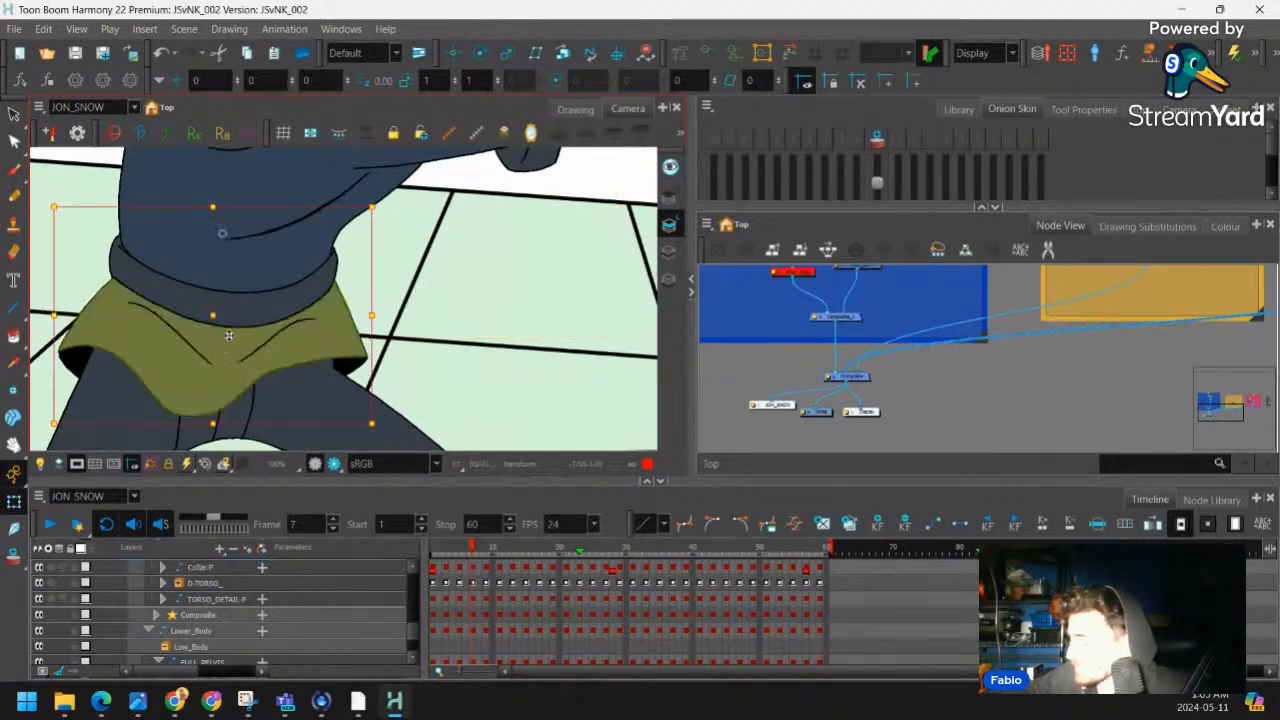
{"action": "left_click", "coordinate": [433, 547]}
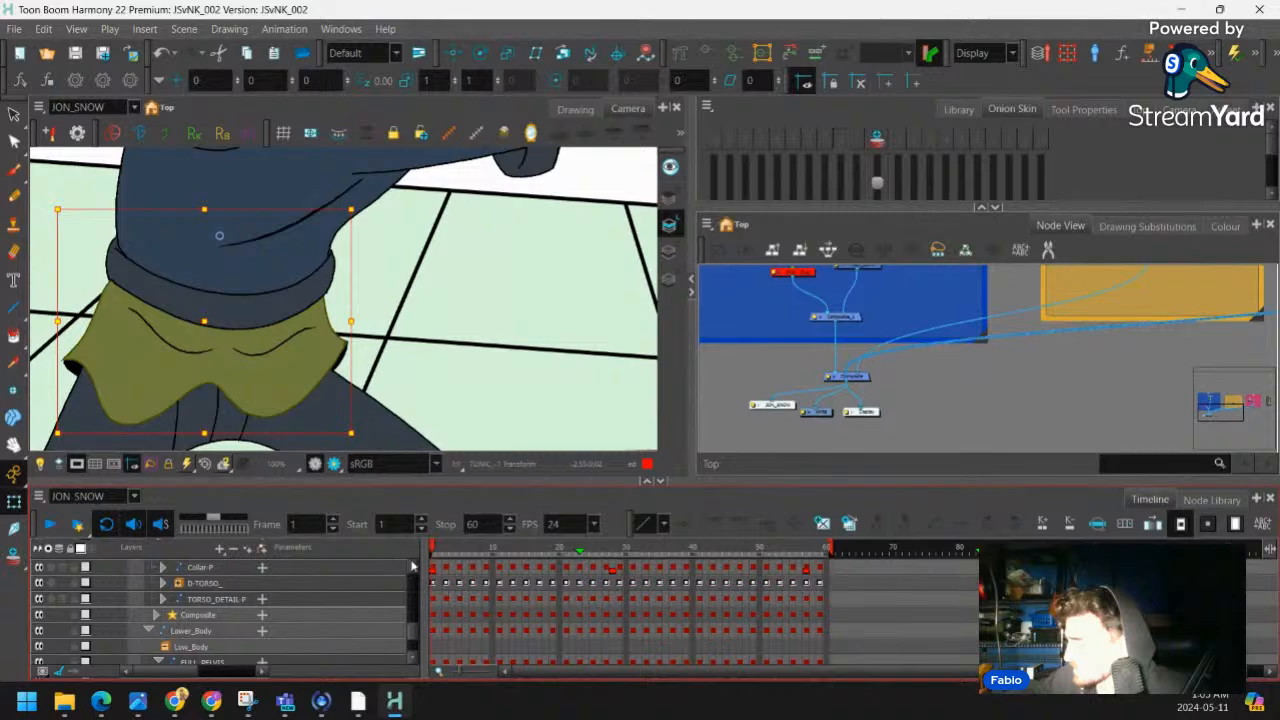
{"action": "mouse_move", "coordinate": [432, 549]}
{"action": "left_mouse_down"}
{"action": "mouse_move", "coordinate": [490, 549]}
{"action": "mouse_move", "coordinate": [458, 549]}
{"action": "left_mouse_up"}
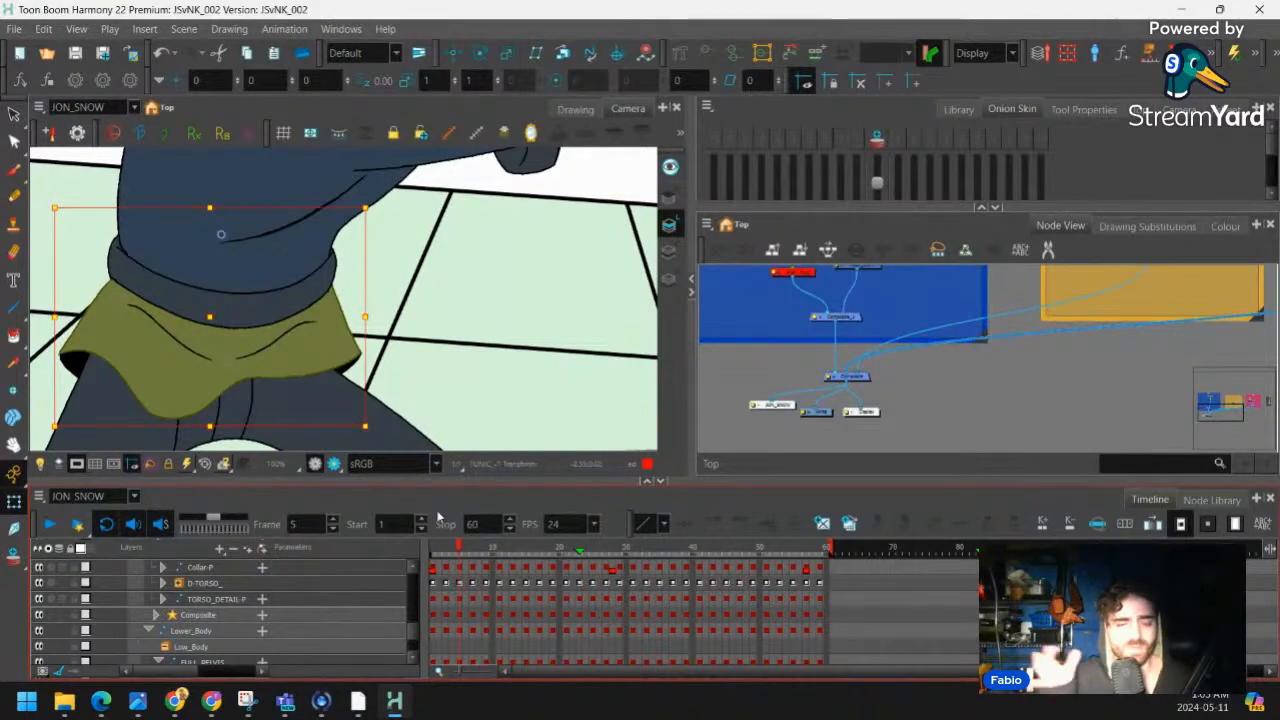
{"action": "left_click", "coordinate": [514, 351]}
Select the back hair piece behind Jon Snow's ear and inspect it up close on frame 5
{"action": "scroll", "coordinate": [400, 249], "scroll_direction": "down", "scroll_amount": 3}
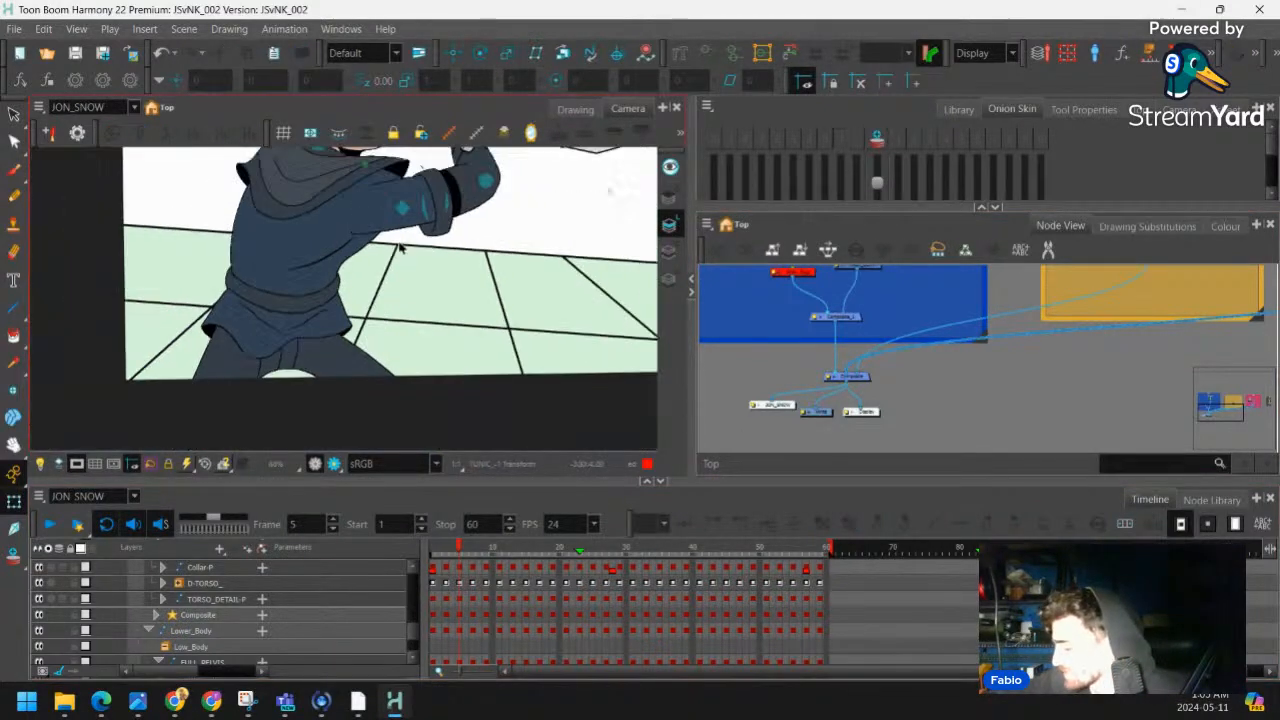
{"action": "left_click_drag", "start_coordinate": [400, 249], "coordinate": [443, 410]}
{"action": "scroll", "coordinate": [420, 220], "scroll_direction": "up", "scroll_amount": 1}
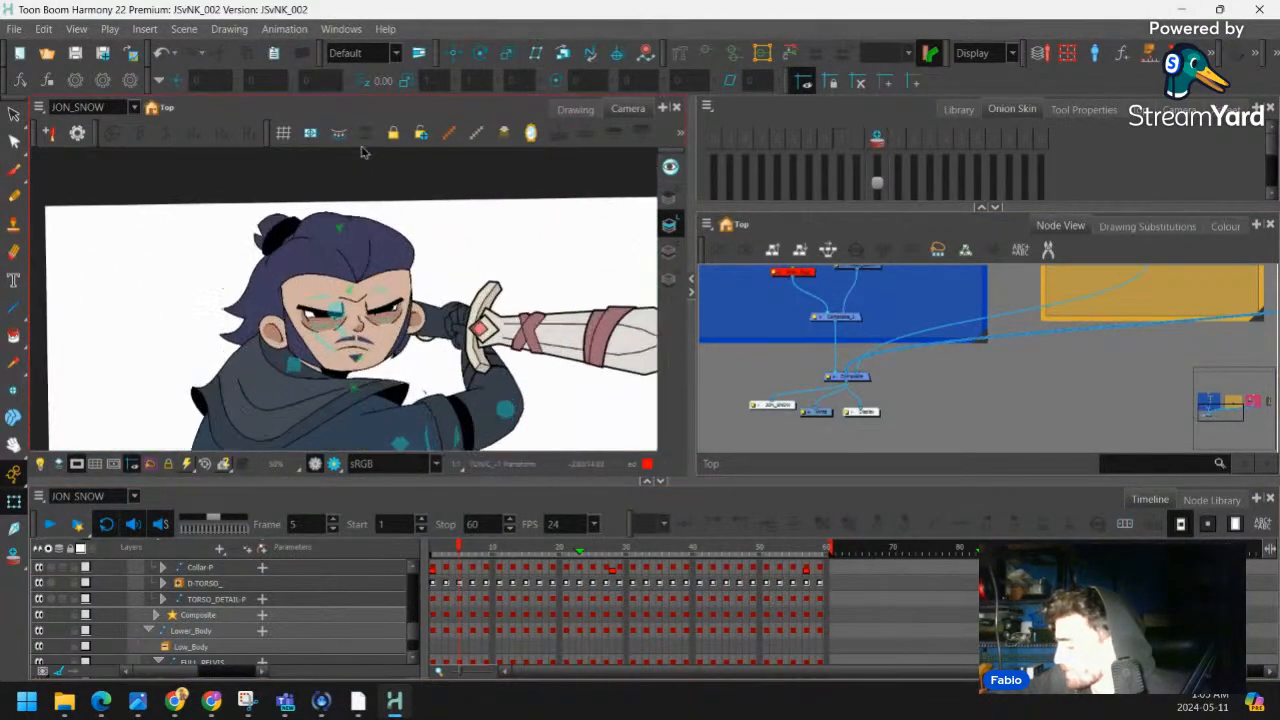
{"action": "scroll", "coordinate": [344, 298], "scroll_direction": "up", "scroll_amount": 2}
{"action": "left_click", "coordinate": [199, 300]}
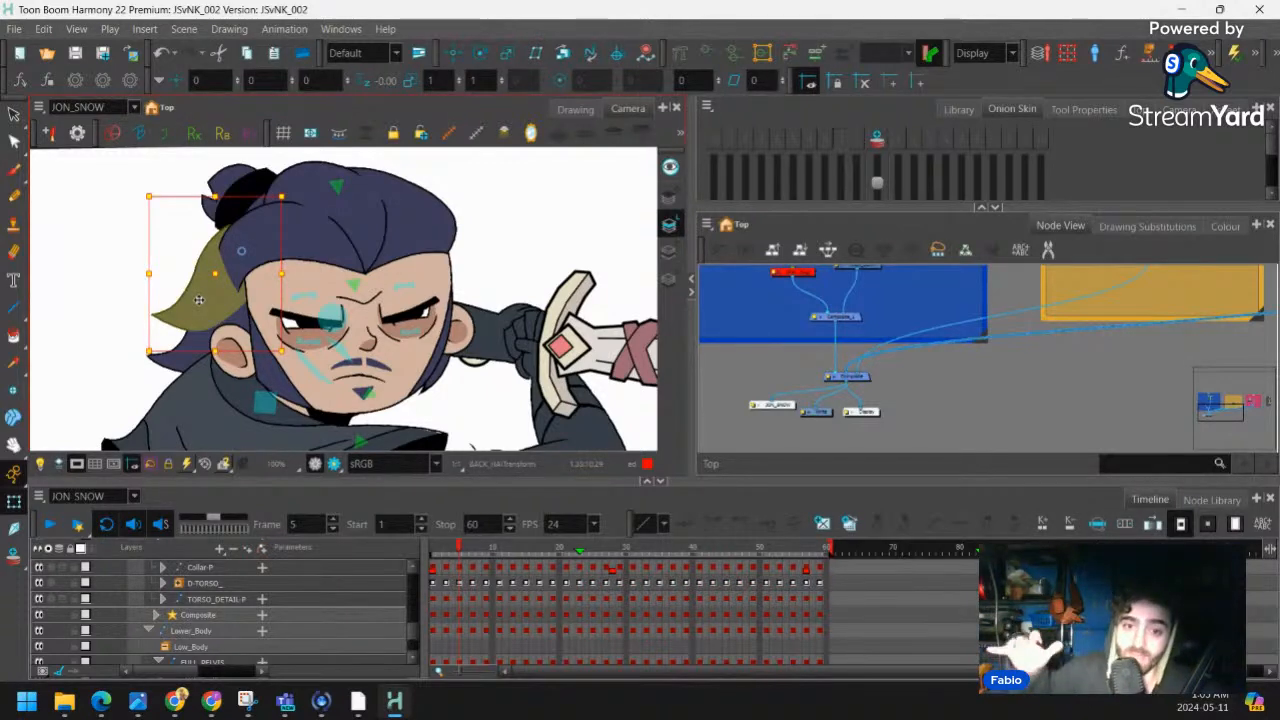
Play back the shot and examine the full camera frame with the character, background and animatic at frame 40
{"action": "scroll", "coordinate": [453, 223], "scroll_direction": "down", "scroll_amount": 5}
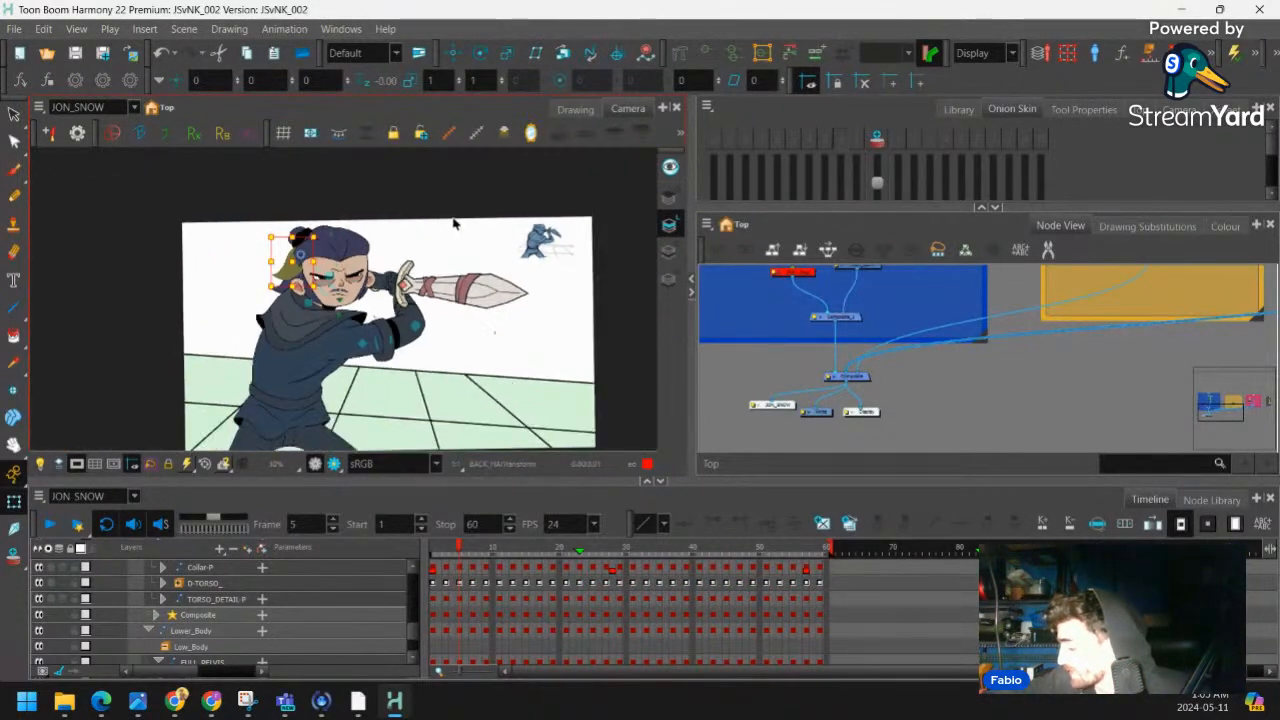
{"action": "scroll", "coordinate": [453, 223], "scroll_direction": "down", "scroll_amount": 1}
{"action": "key", "text": "Return"}
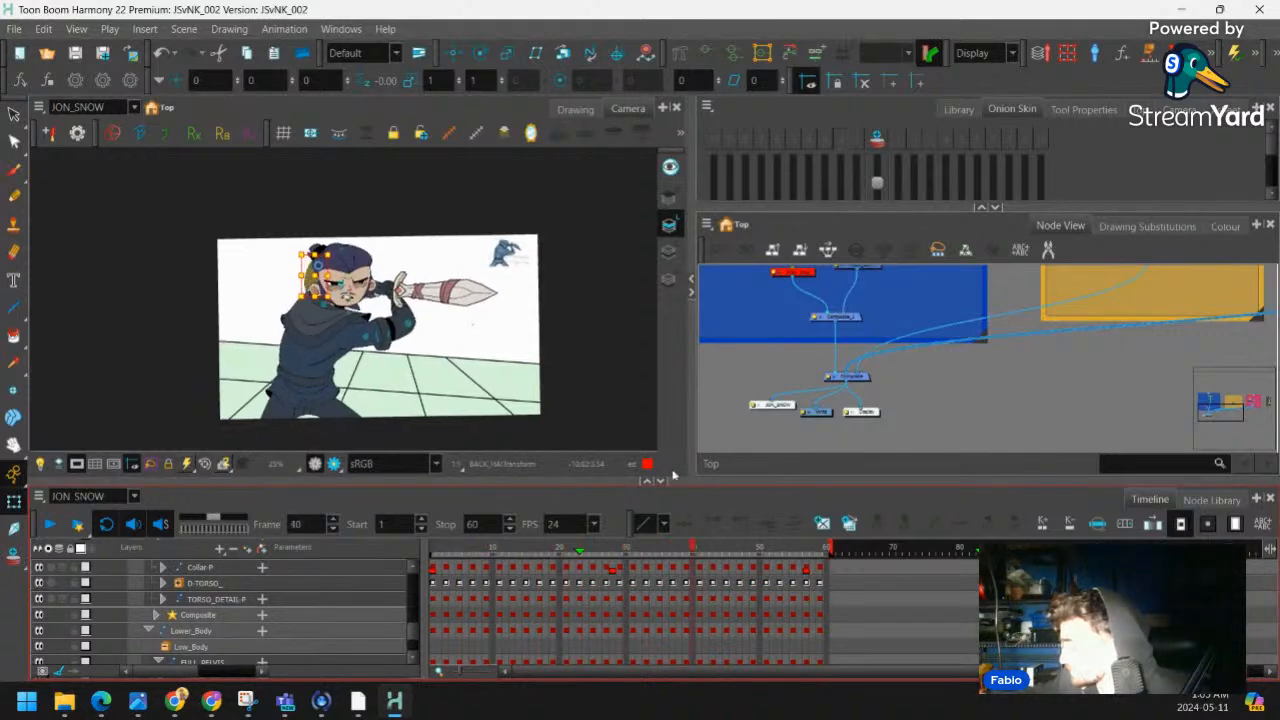
{"action": "left_click", "coordinate": [603, 334]}
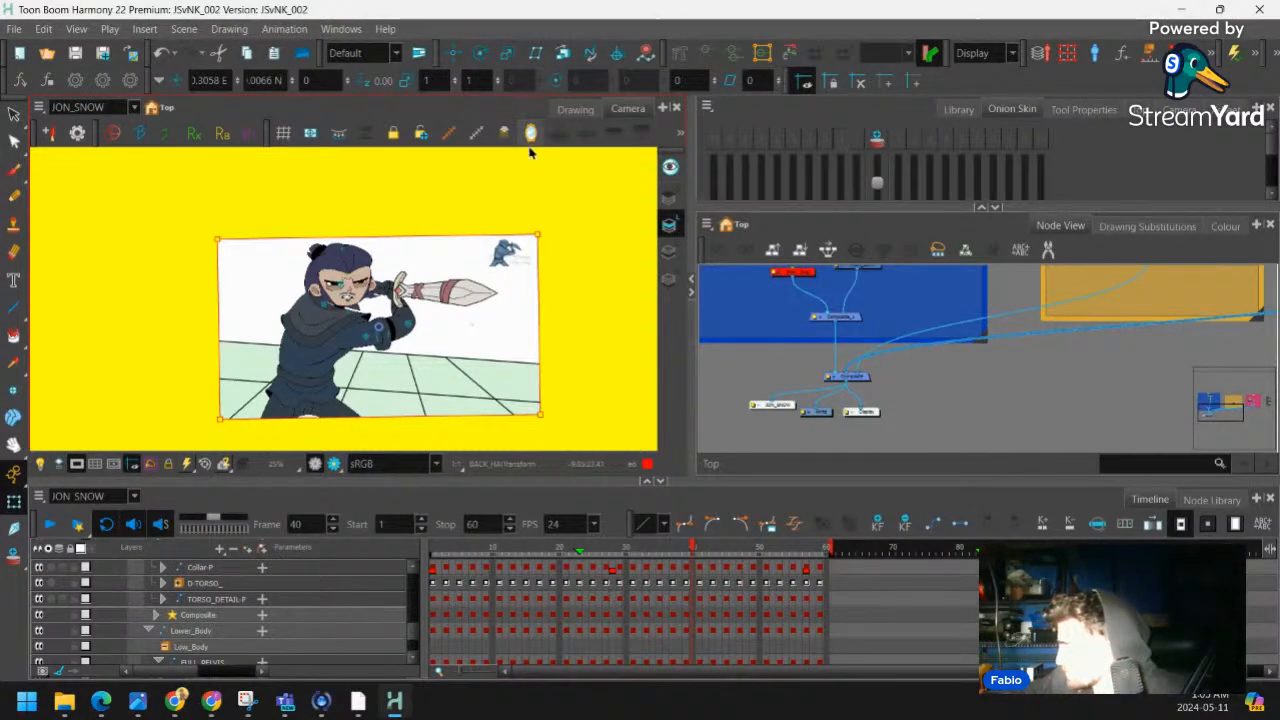
{"action": "key", "text": "2"}
{"action": "key", "text": "2"}
{"action": "key", "text": "1"}
{"action": "key", "text": "1"}
{"action": "key", "text": "1"}
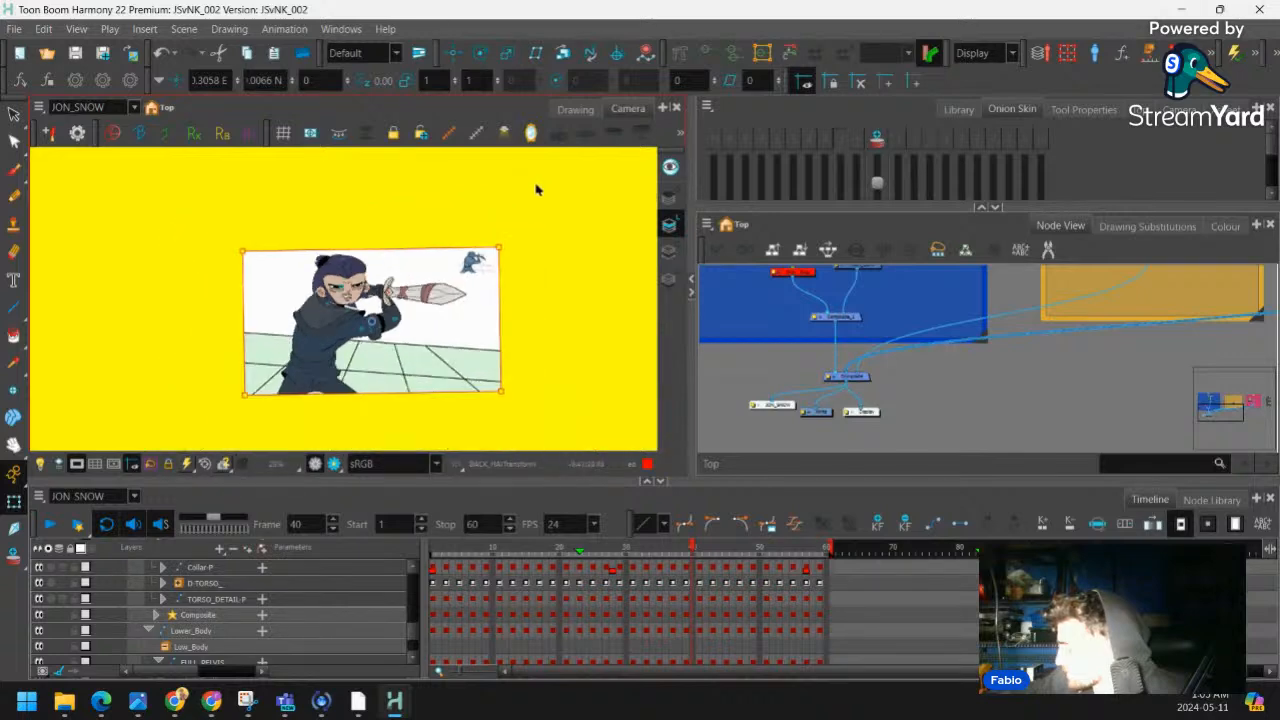
{"action": "key", "text": "ctrl+alt"}
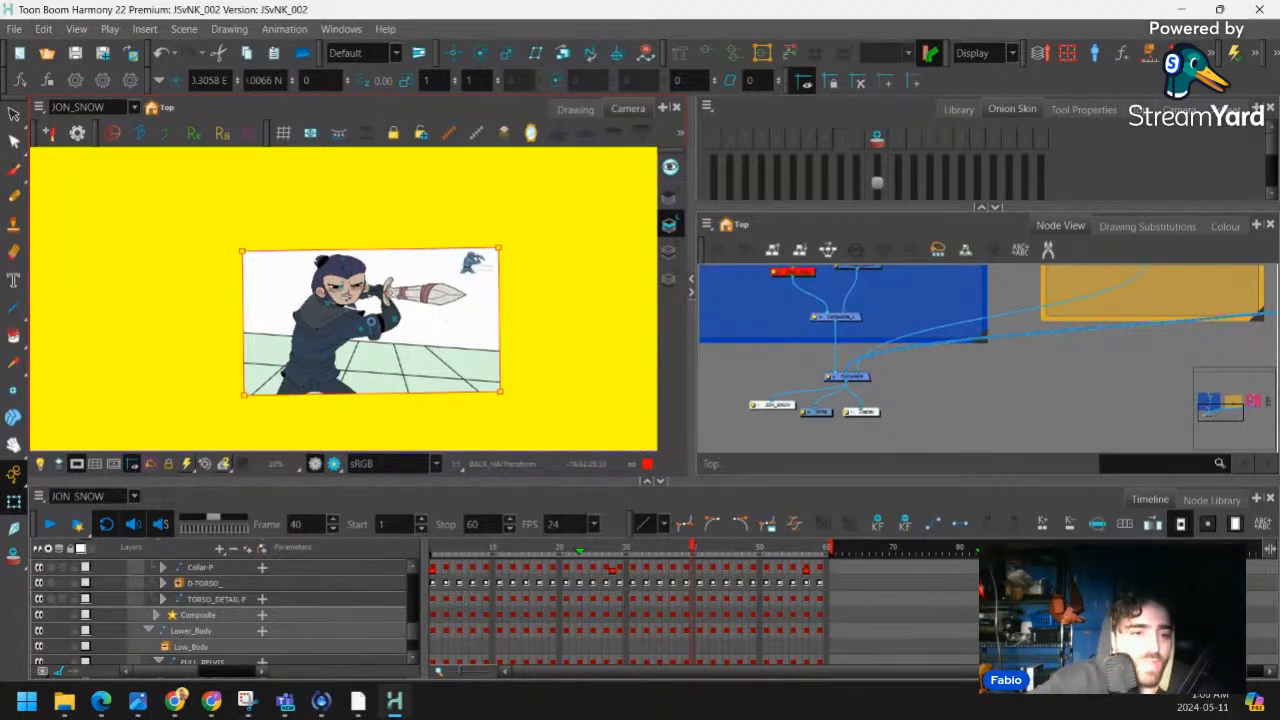
Scrub the timeline from frame 1 to 60 to review the full collar loop, and return to frame 1
{"action": "left_click", "coordinate": [175, 700]}
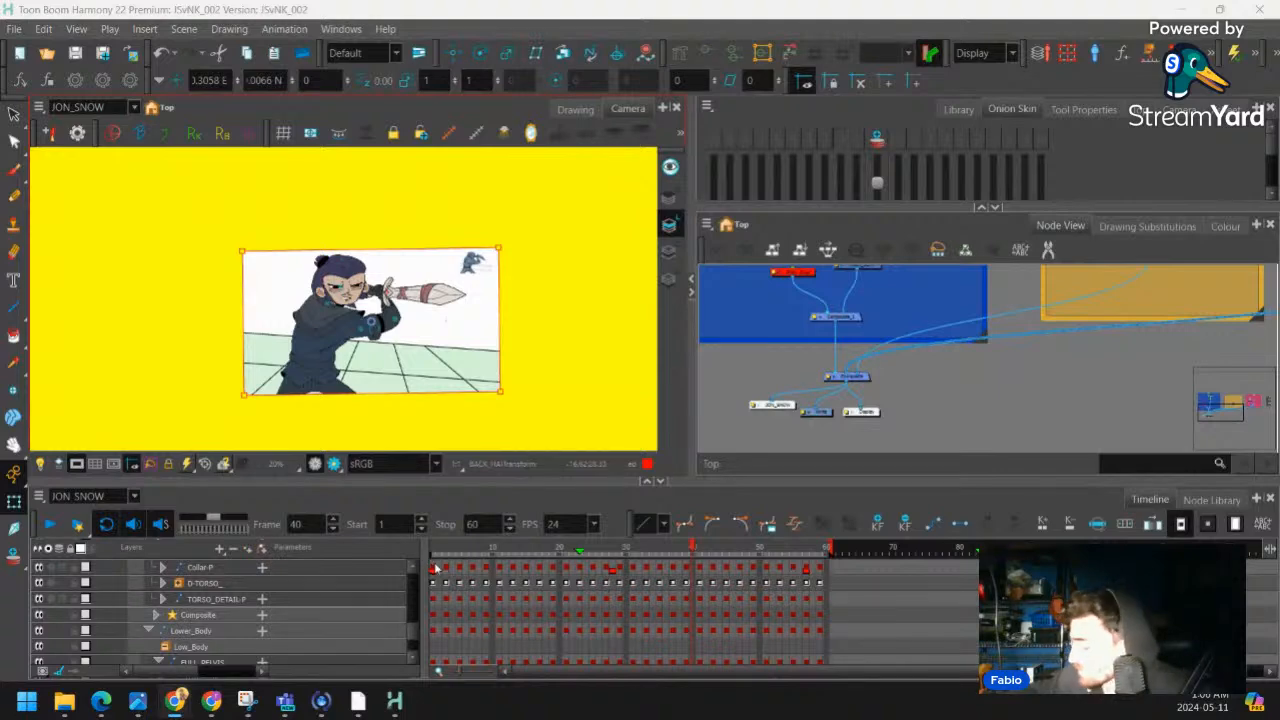
{"action": "left_click", "coordinate": [433, 567]}
{"action": "left_click_drag", "start_coordinate": [436, 547], "coordinate": [827, 543]}
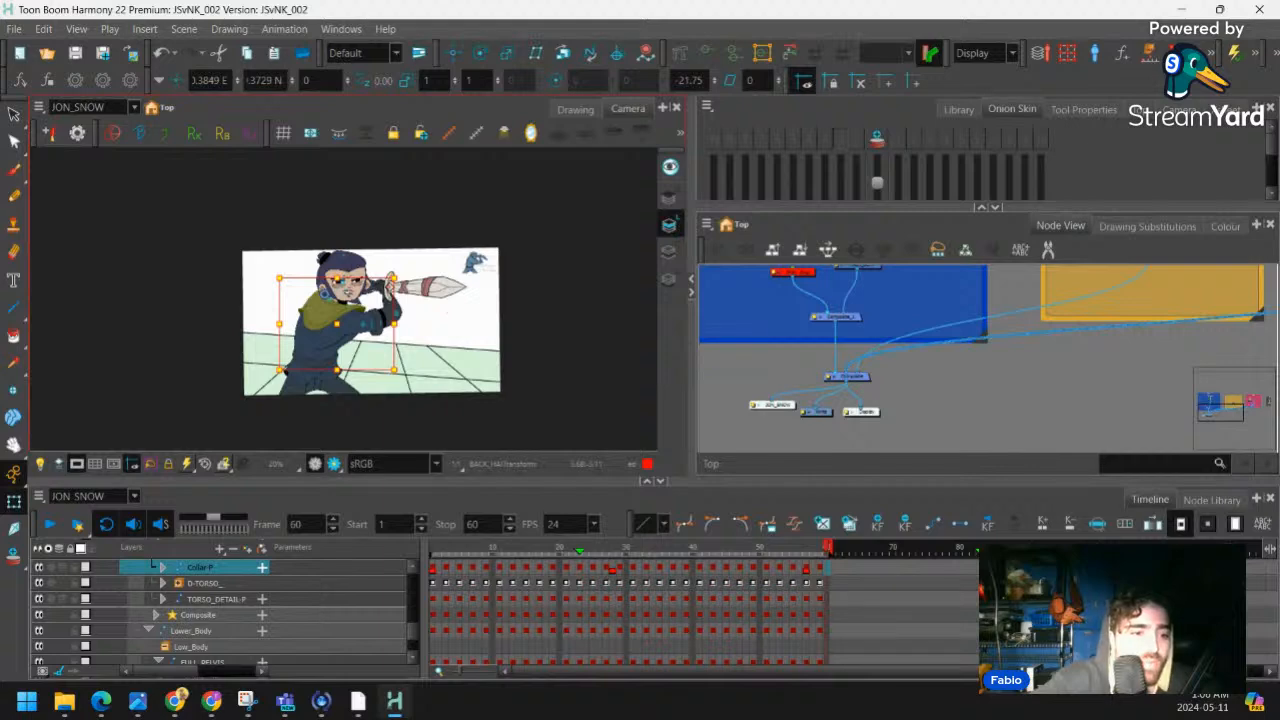
{"action": "key", "text": "alt+Tab"}
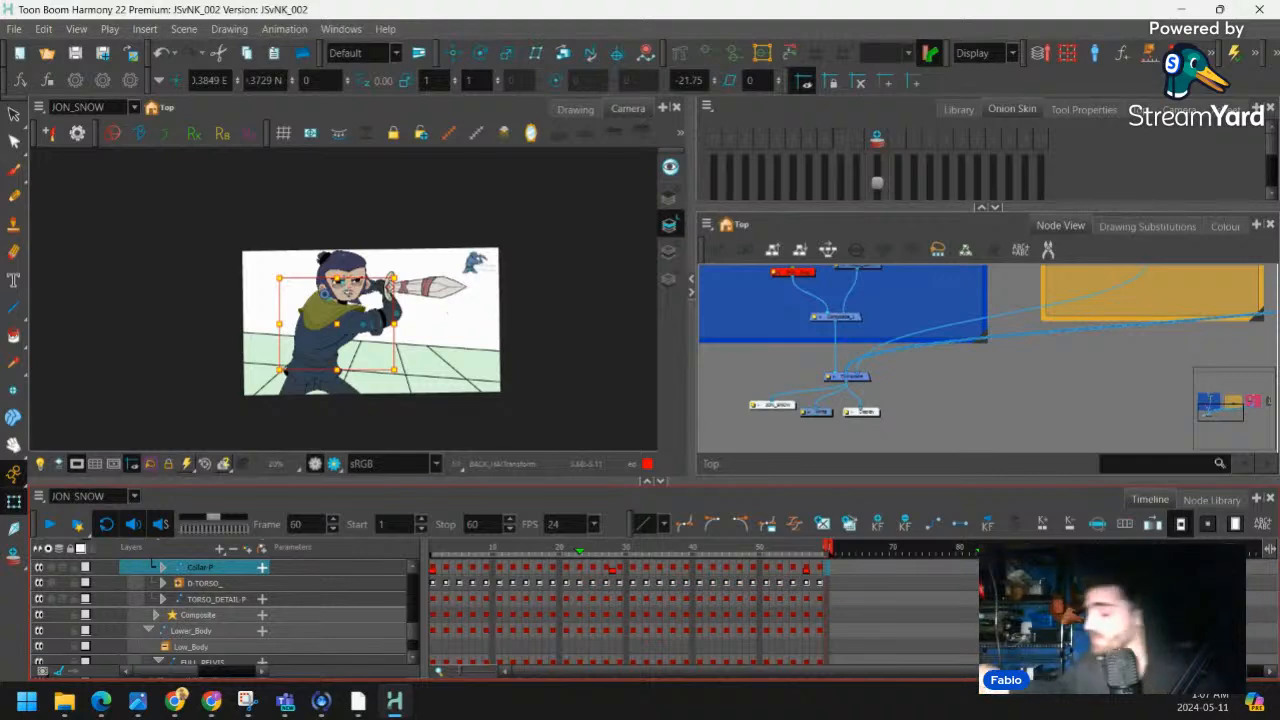
{"action": "left_click", "coordinate": [434, 570]}
{"action": "left_click_drag", "start_coordinate": [439, 546], "coordinate": [418, 684]}
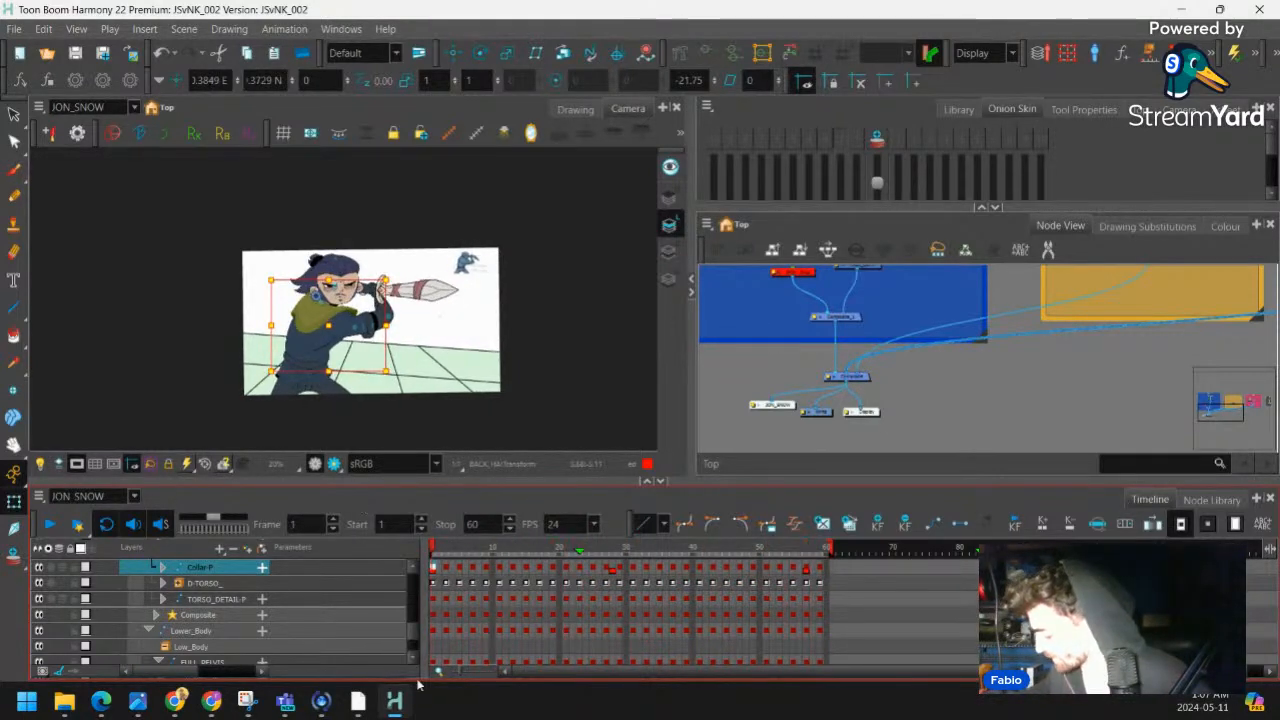
Select the whole Jon Snow character through its node in the JON SNOW group, keeping the playhead on frame 1
{"action": "left_click", "coordinate": [894, 380]}
{"action": "scroll", "coordinate": [912, 354], "scroll_direction": "down", "scroll_amount": 2}
{"action": "left_click_drag", "start_coordinate": [896, 282], "coordinate": [870, 344]}
{"action": "scroll", "coordinate": [873, 350], "scroll_direction": "up", "scroll_amount": 1}
{"action": "left_click", "coordinate": [874, 342]}
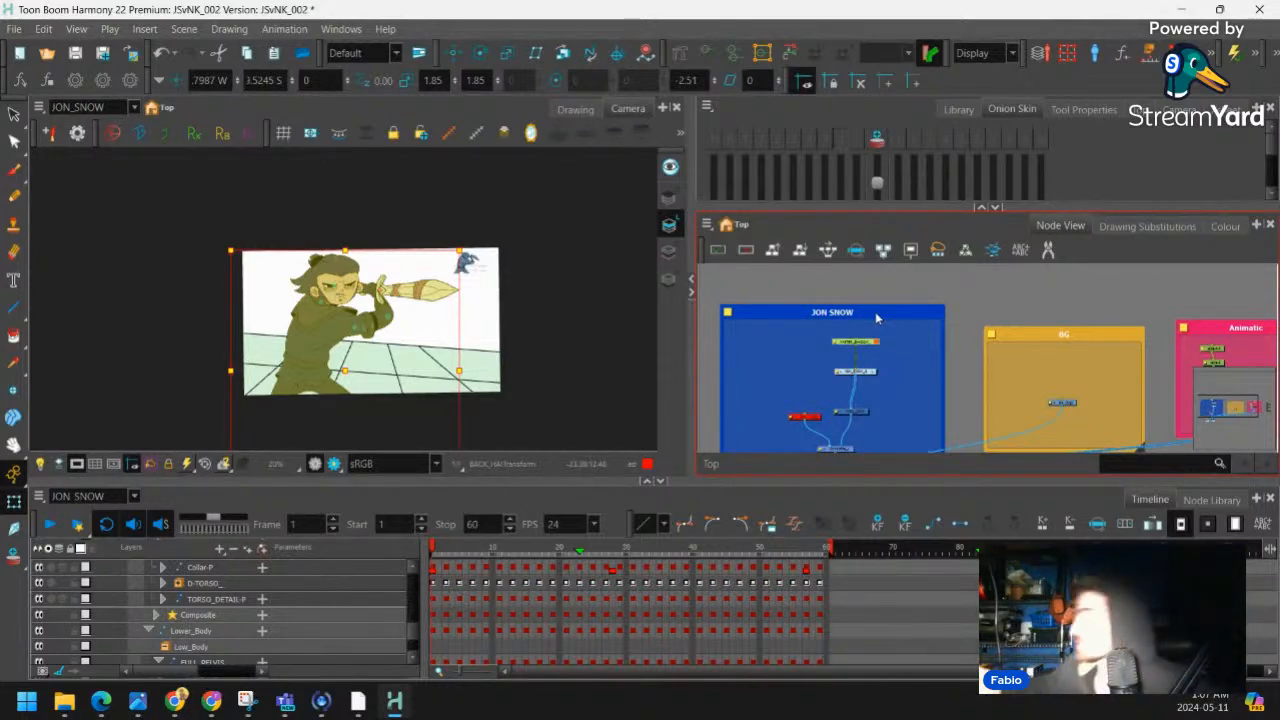
{"action": "mouse_move", "coordinate": [440, 548]}
{"action": "left_mouse_down"}
{"action": "mouse_move", "coordinate": [784, 542]}
{"action": "mouse_move", "coordinate": [432, 548]}
{"action": "left_mouse_up"}
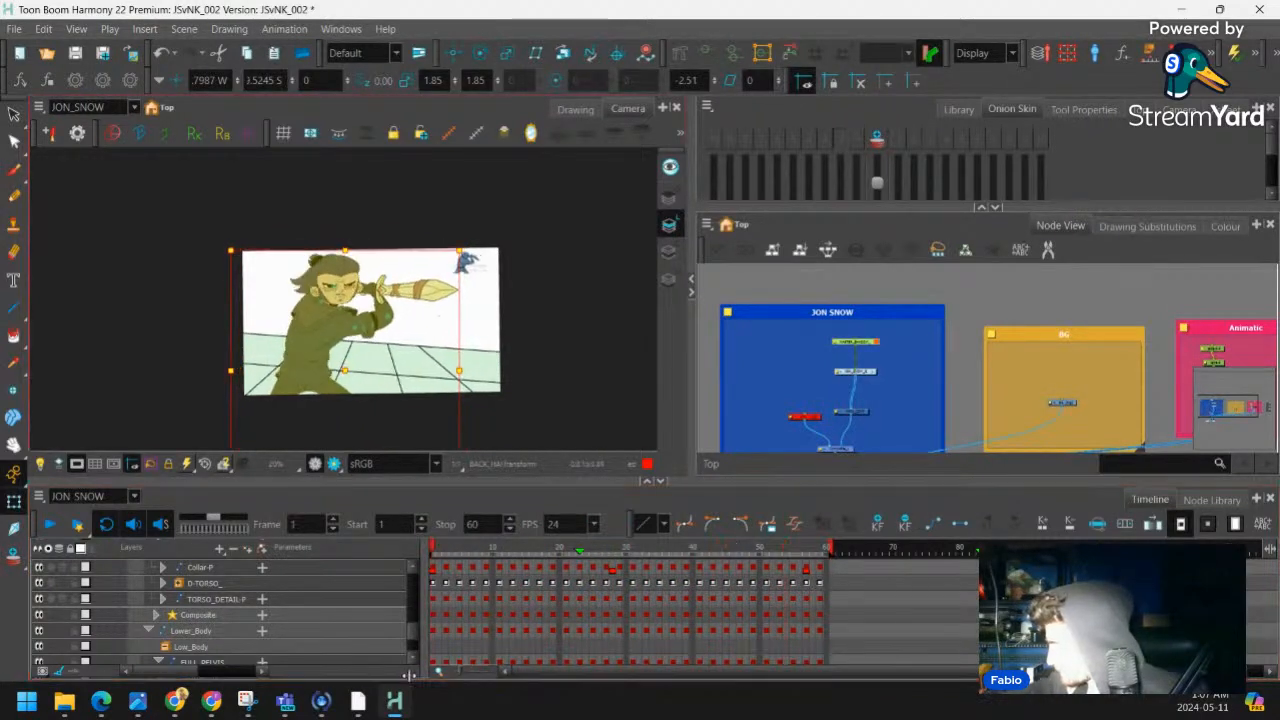
Enlarge the Camera view and frame the entire Jon Snow shot inside it
{"action": "key", "text": "2"}
{"action": "key", "text": "2"}
{"action": "key", "text": "2"}
{"action": "key", "text": "2"}
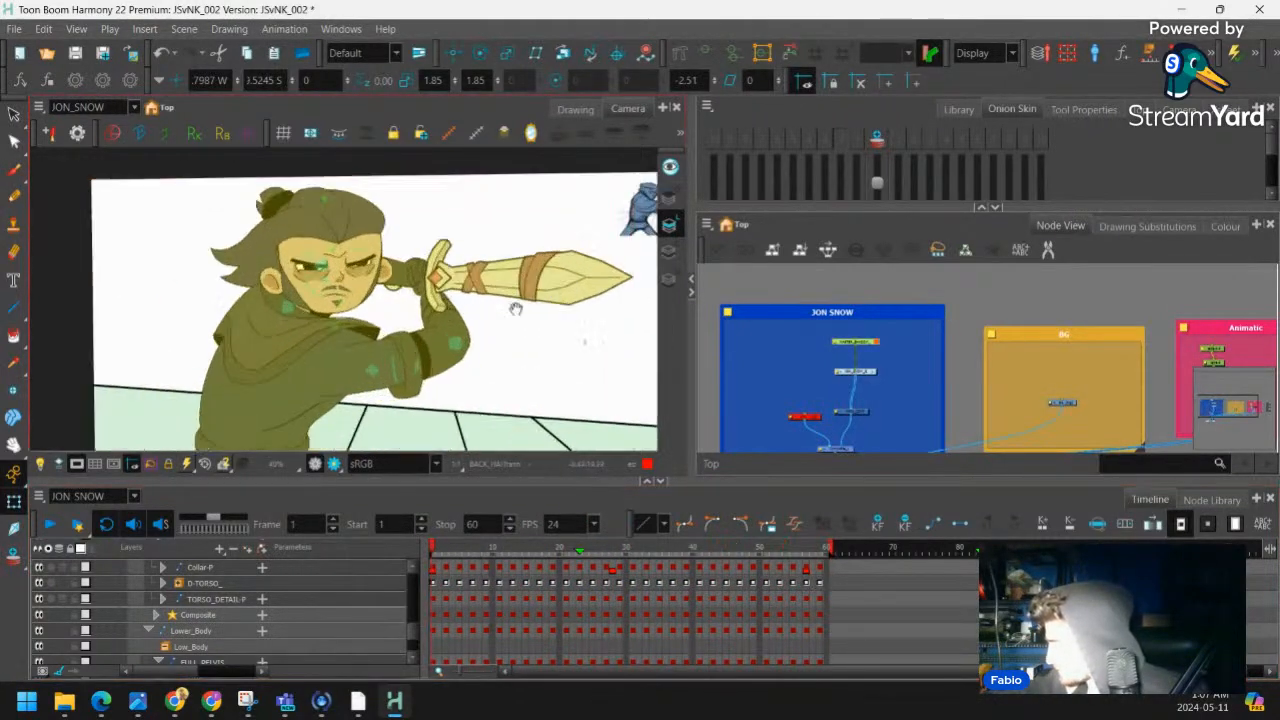
{"action": "left_click_drag", "start_coordinate": [516, 308], "coordinate": [505, 244]}
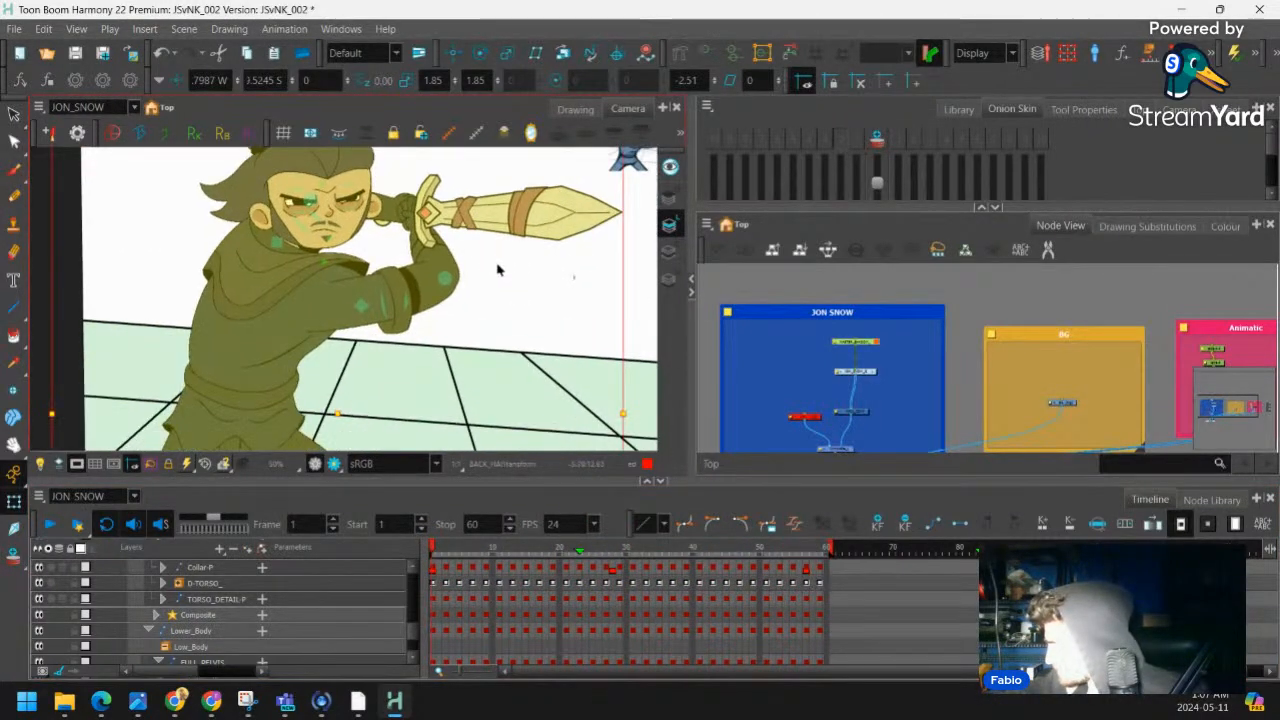
{"action": "key", "text": "1"}
{"action": "key", "text": "1"}
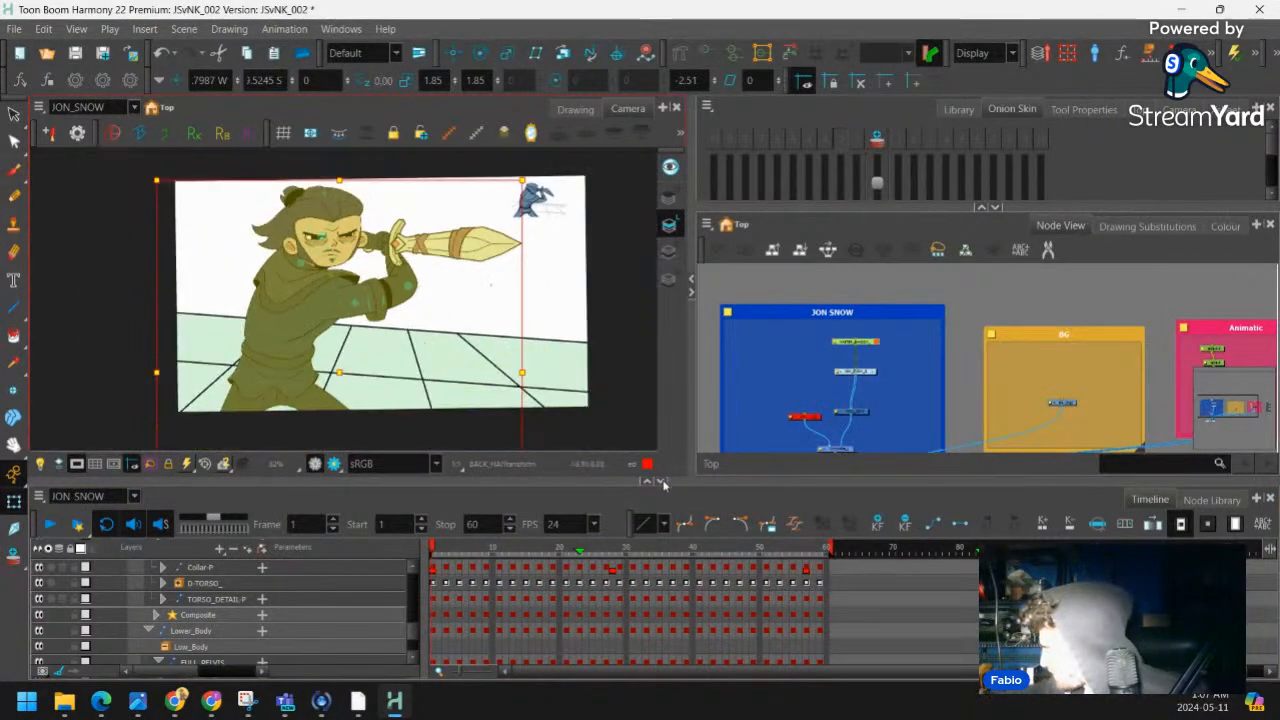
{"action": "left_click_drag", "start_coordinate": [663, 484], "coordinate": [664, 509]}
{"action": "left_click_drag", "start_coordinate": [691, 312], "coordinate": [706, 292]}
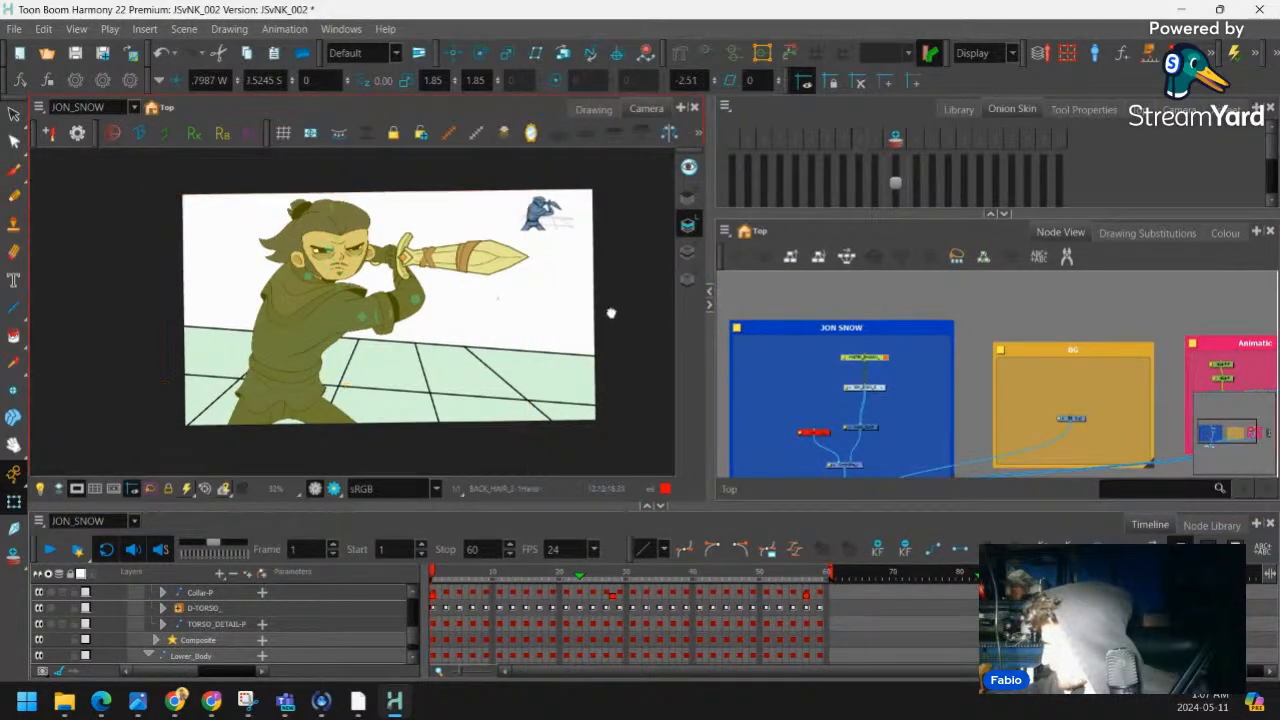
{"action": "left_click_drag", "start_coordinate": [611, 311], "coordinate": [621, 322], "text": "ctrl+alt"}
{"action": "scroll", "coordinate": [621, 322], "scroll_direction": "up", "scroll_amount": 4}
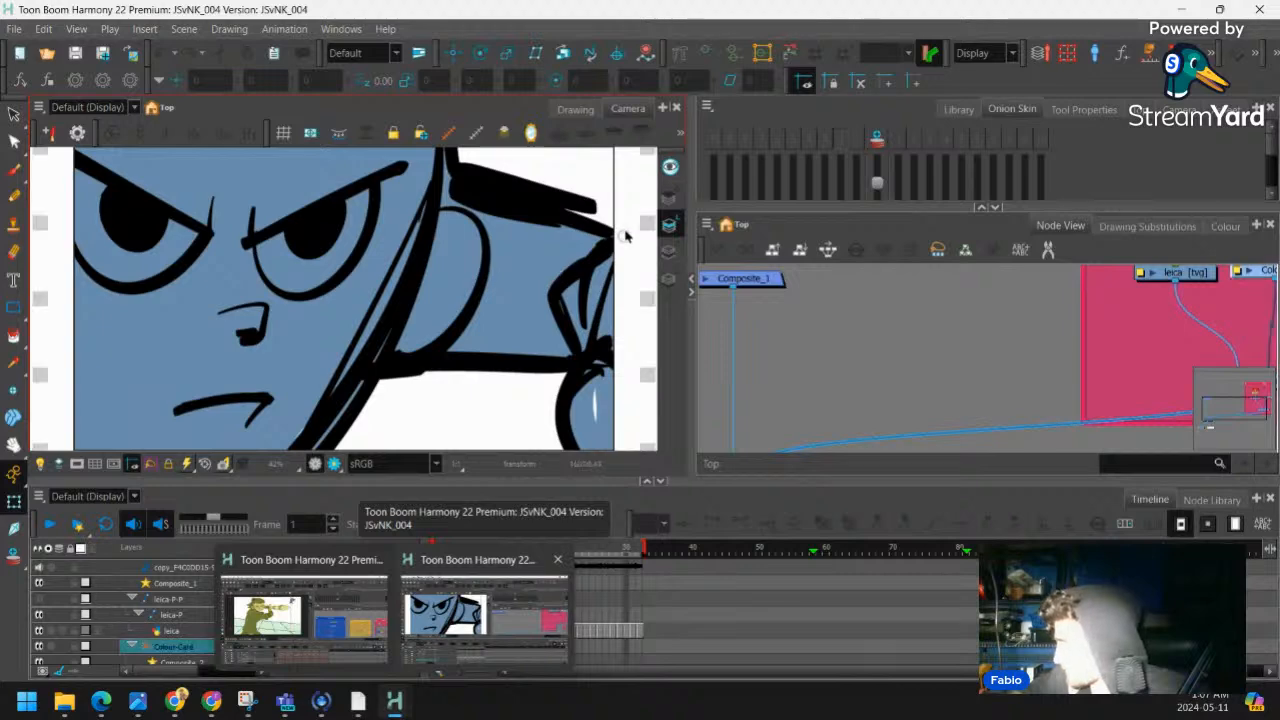
Examine the close-up animatic drawing on frame 1 of the open JSvNK_004 scene
{"action": "key", "text": "2"}
{"action": "key", "text": "2"}
{"action": "mouse_move", "coordinate": [433, 549]}
{"action": "left_mouse_down"}
{"action": "mouse_move", "coordinate": [574, 542]}
{"action": "mouse_move", "coordinate": [433, 552]}
{"action": "left_mouse_up"}
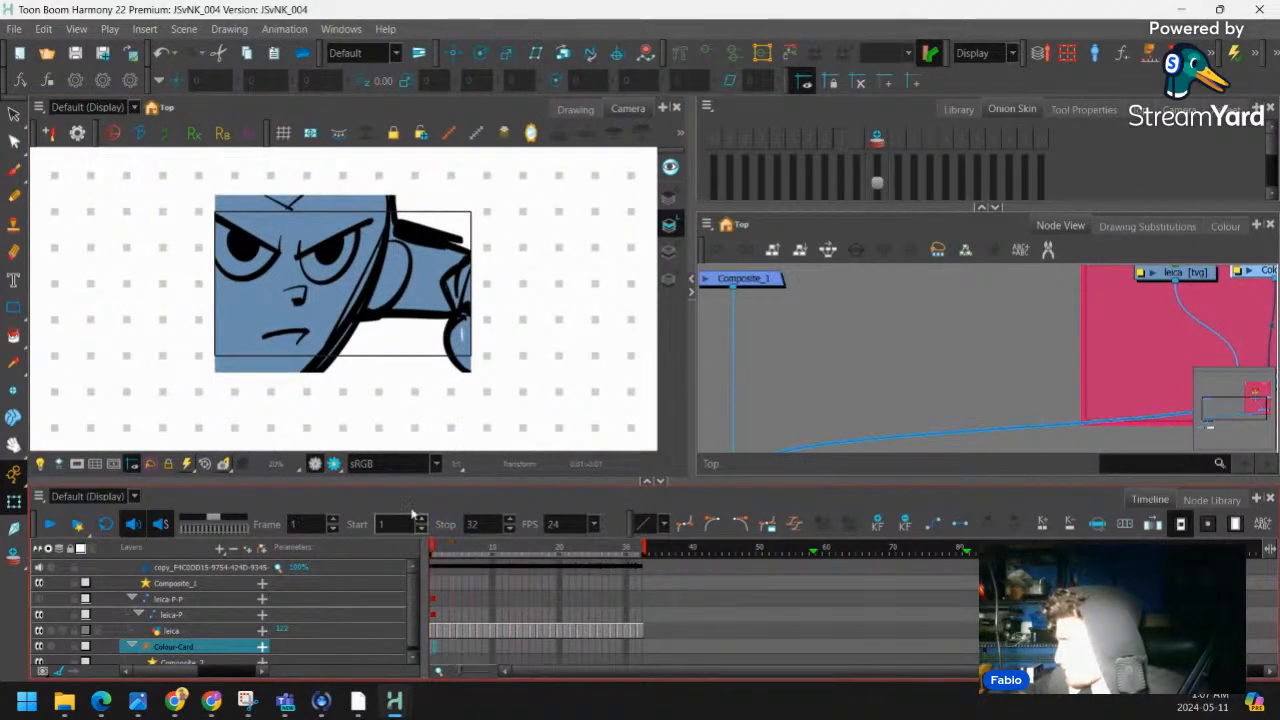
{"action": "mouse_move", "coordinate": [394, 702]}
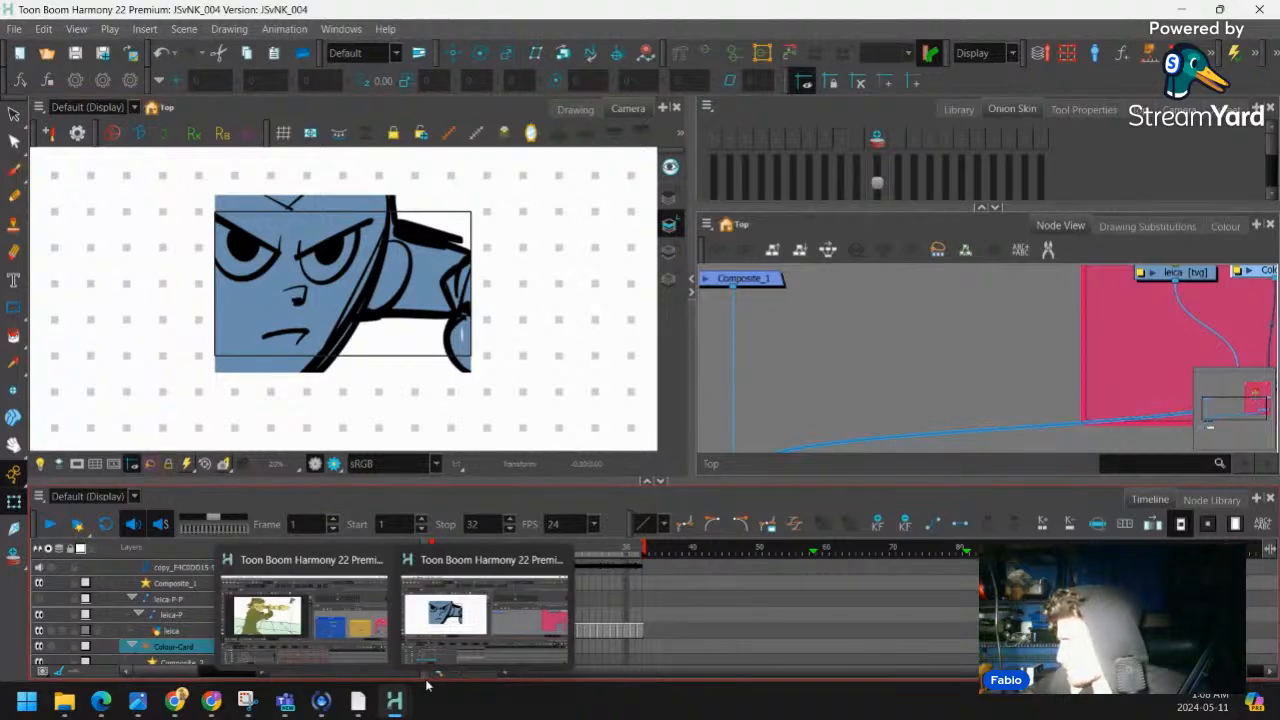
Switch back to the JSvNK_002 scene and select the entire JON SNOW node group with all its nodes
{"action": "left_click", "coordinate": [323, 607]}
{"action": "left_click_drag", "start_coordinate": [436, 576], "coordinate": [565, 575]}
{"action": "scroll", "coordinate": [1017, 372], "scroll_direction": "down", "scroll_amount": 2}
{"action": "left_click_drag", "start_coordinate": [943, 363], "coordinate": [837, 354]}
{"action": "left_click_drag", "start_coordinate": [745, 318], "coordinate": [933, 457]}
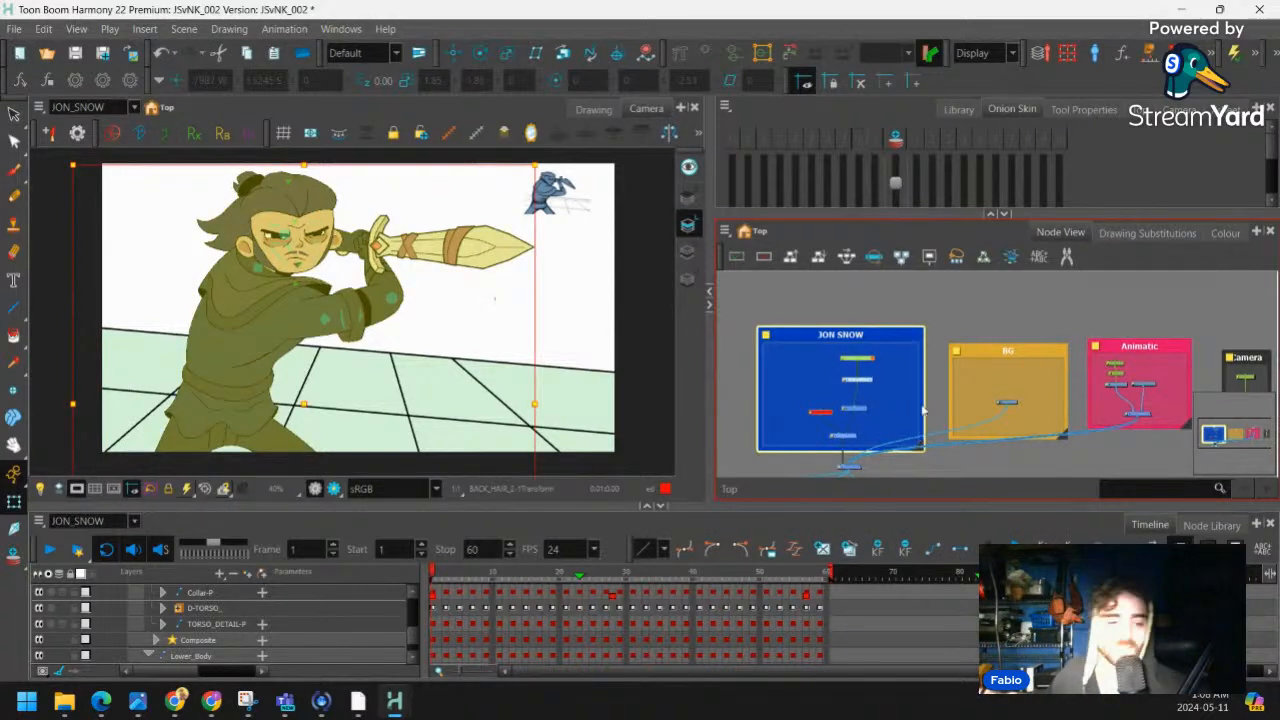
Show the Library view, enlarge it, and browse the templates in the Harmony Premium Library folder
{"action": "left_click", "coordinate": [1025, 139]}
{"action": "left_click", "coordinate": [958, 109]}
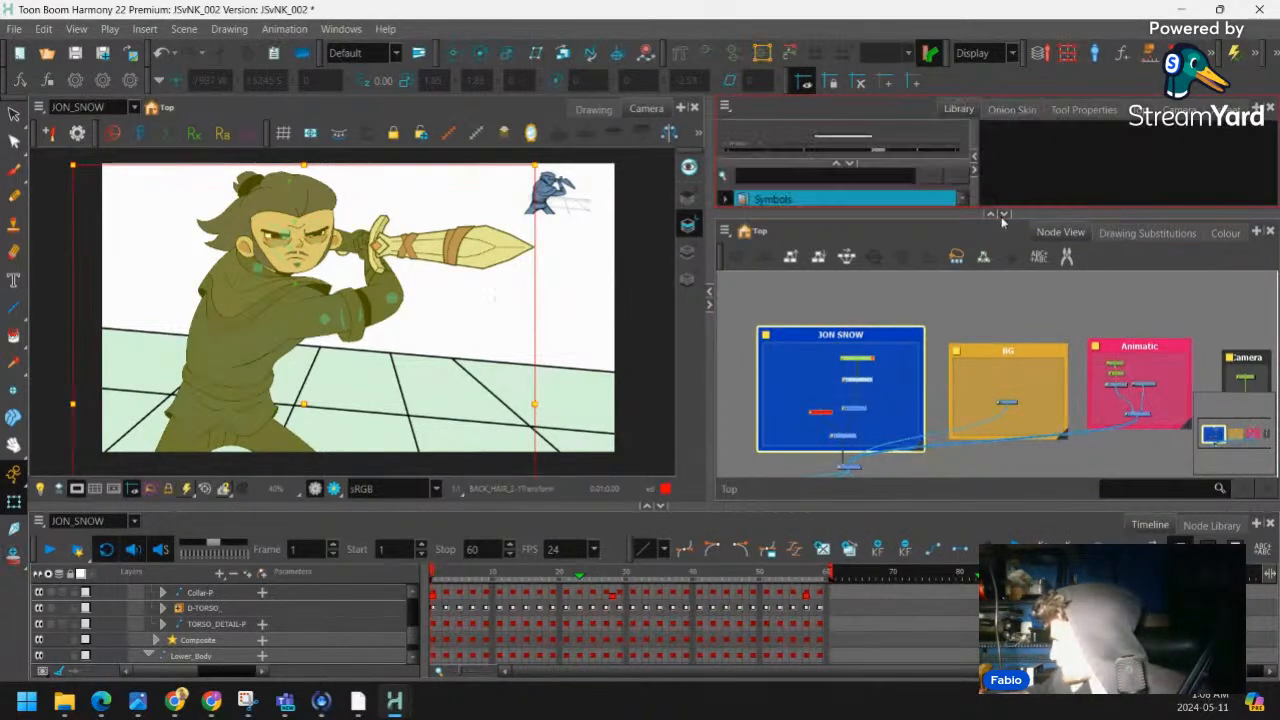
{"action": "left_click_drag", "start_coordinate": [996, 213], "coordinate": [987, 286]}
{"action": "left_click", "coordinate": [963, 251]}
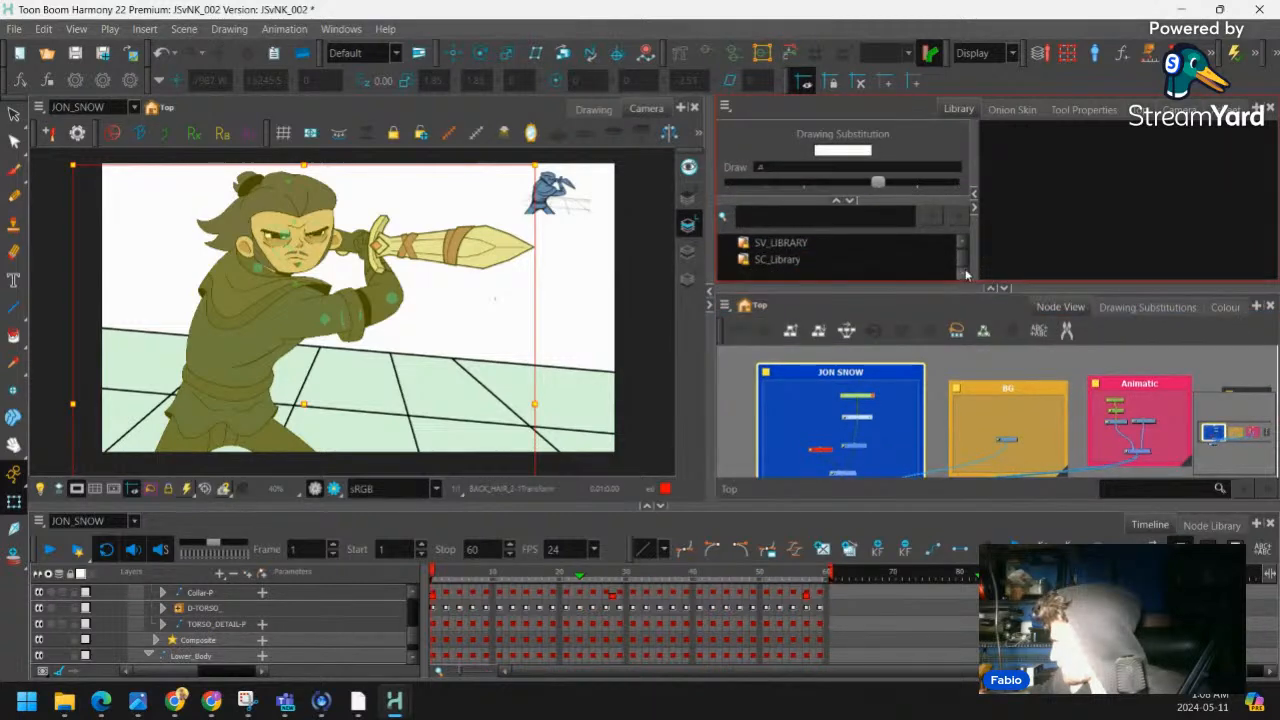
{"action": "left_click", "coordinate": [963, 243]}
{"action": "left_click", "coordinate": [963, 243]}
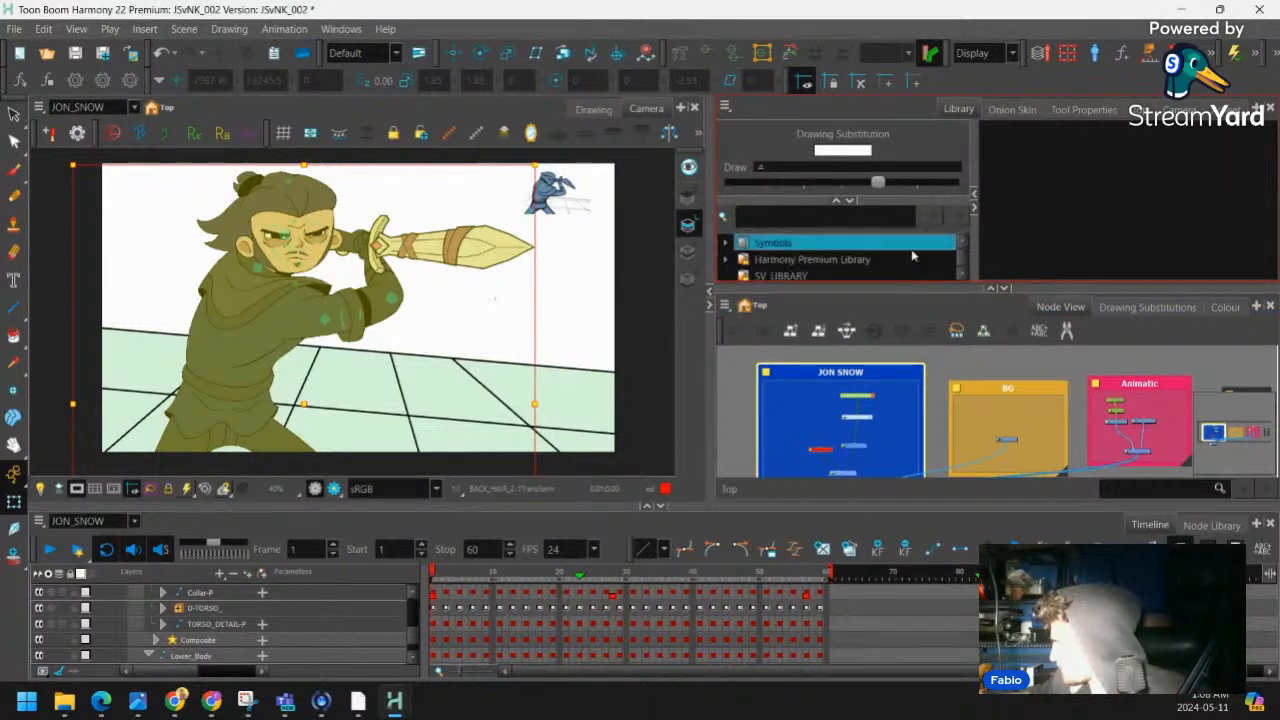
{"action": "left_click", "coordinate": [900, 259]}
{"action": "left_click_drag", "start_coordinate": [1080, 271], "coordinate": [1178, 268]}
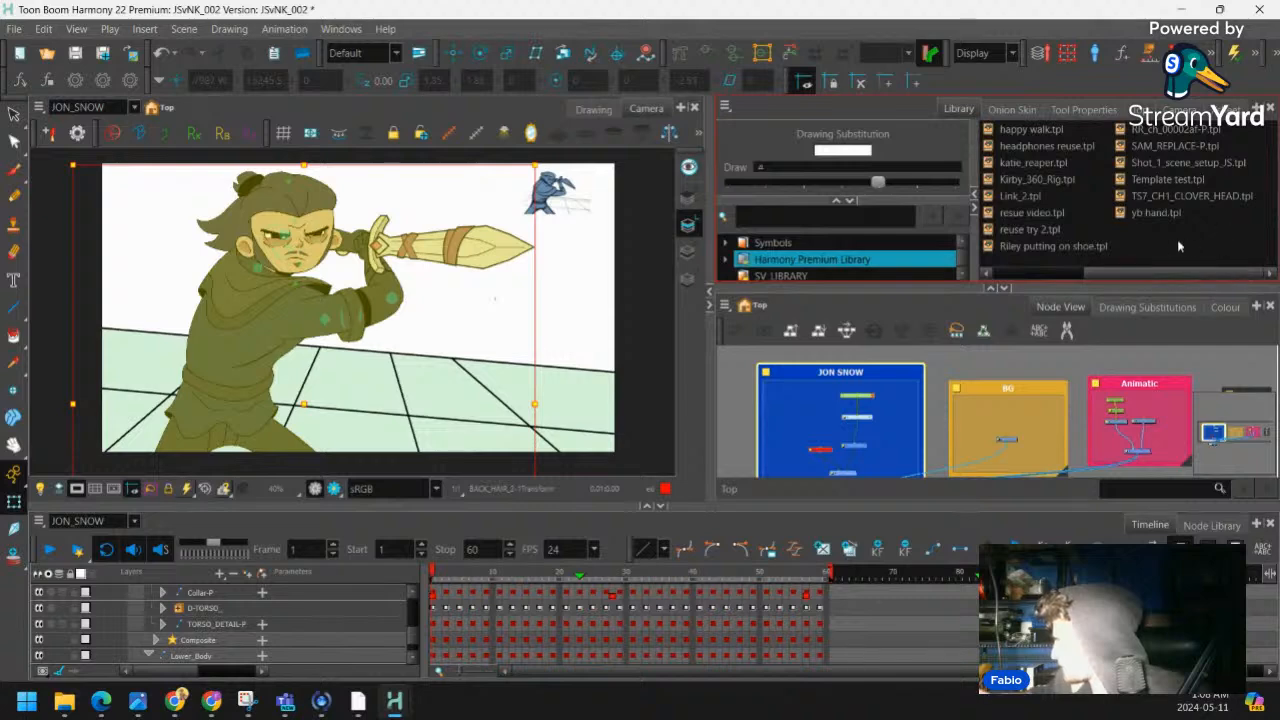
Enable the right to modify on the Harmony Premium Library folder so the copied nodes can be pasted there
{"action": "left_click", "coordinate": [1174, 242]}
{"action": "key", "text": "ctrl+v"}
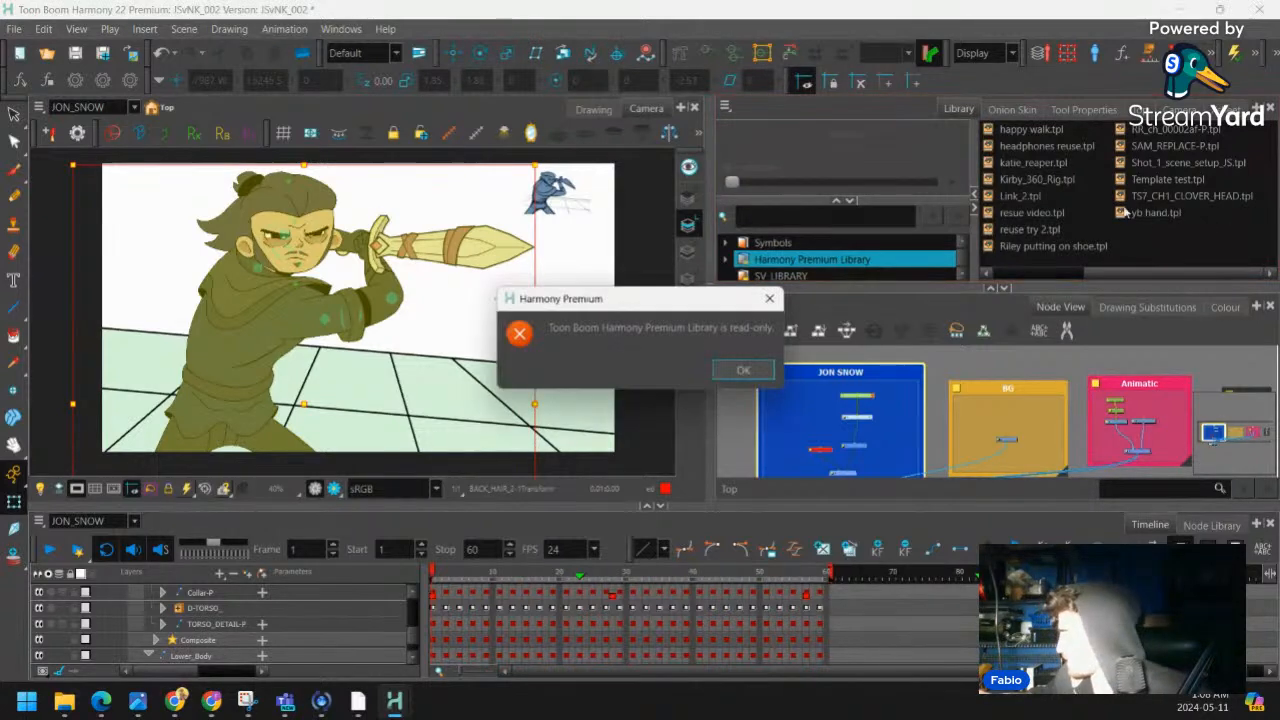
{"action": "left_click", "coordinate": [769, 298]}
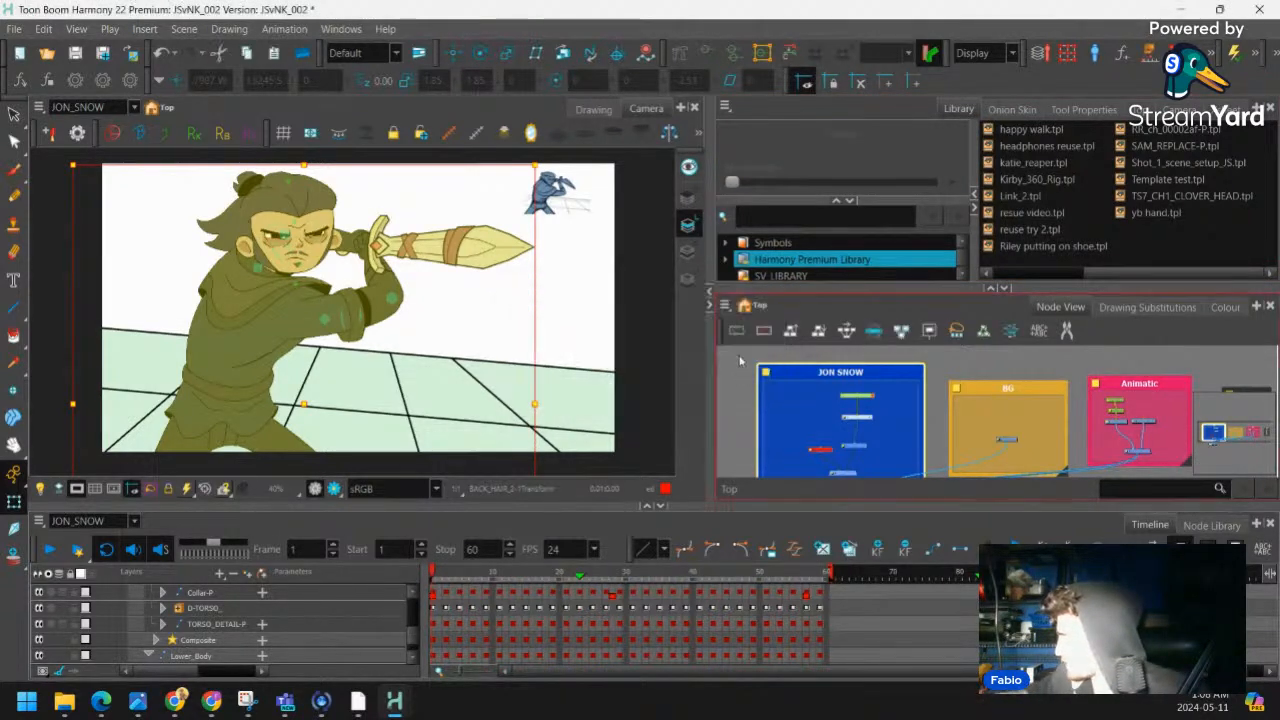
{"action": "right_click", "coordinate": [832, 259]}
{"action": "left_click", "coordinate": [878, 262]}
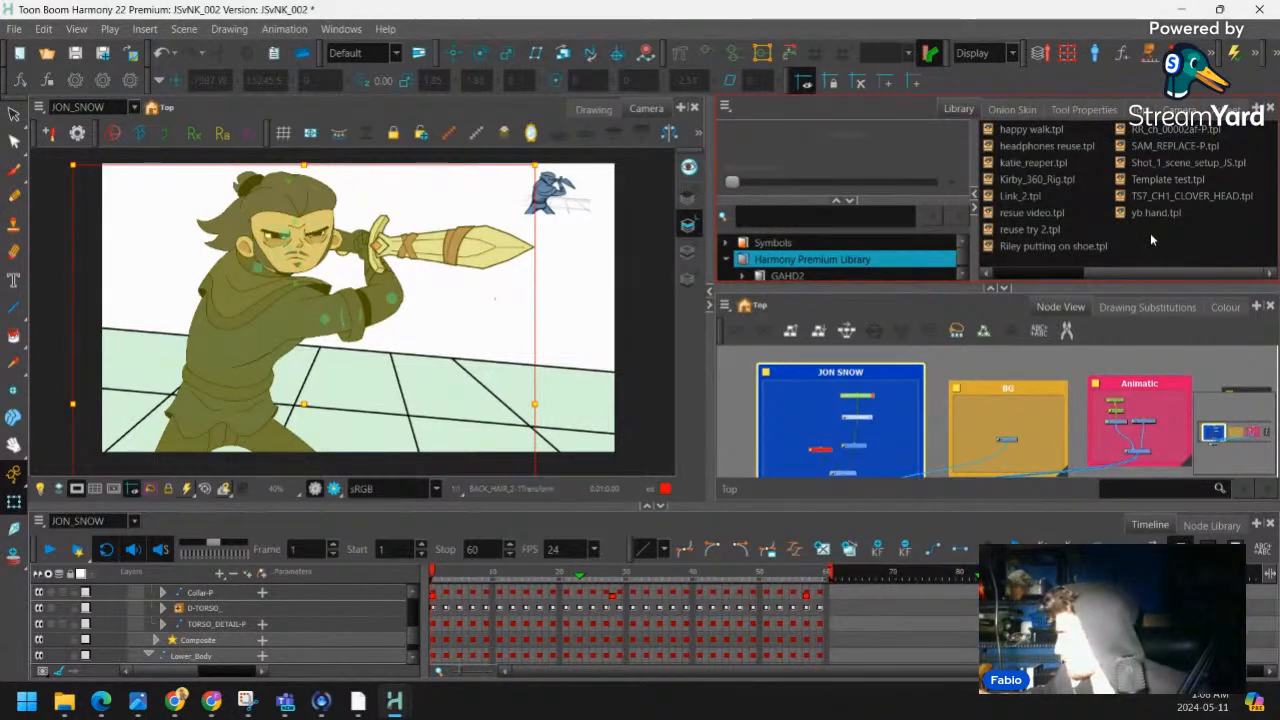
Paste the copied JON SNOW group into the Harmony Premium Library as a template named "jOn Snow reuse sc1_"
{"action": "key", "text": "ctrl+v"}
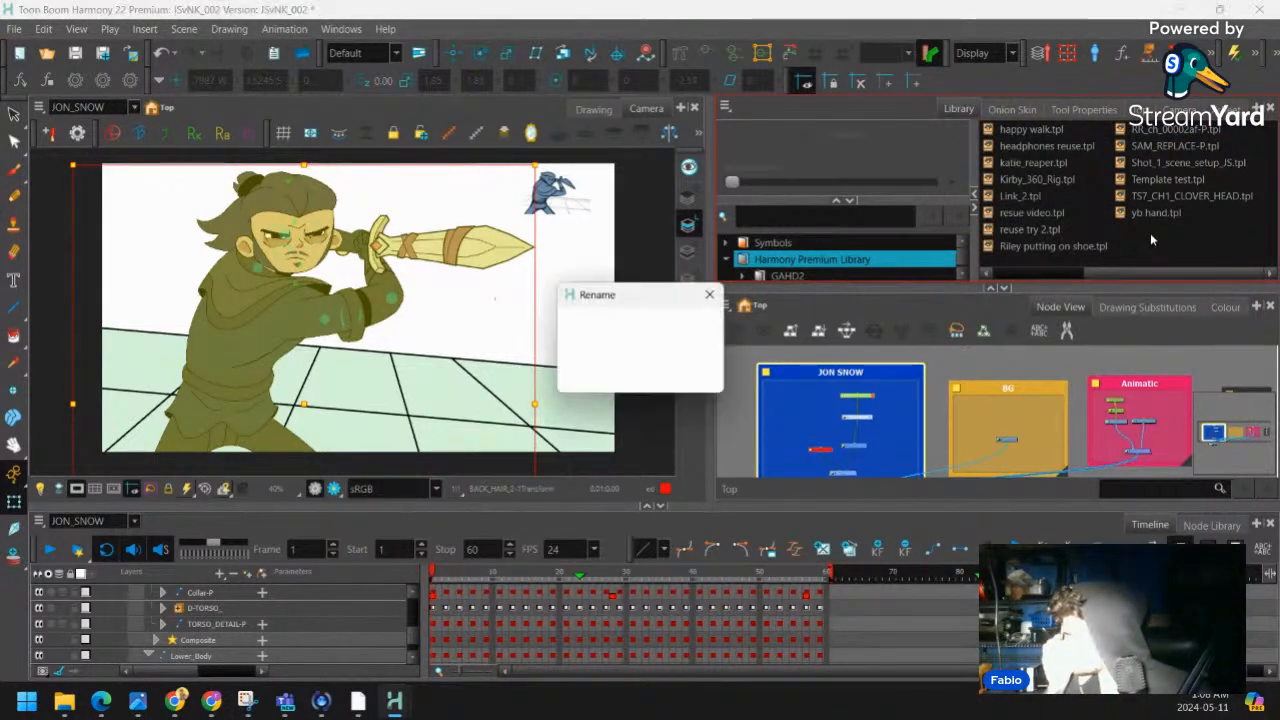
{"action": "left_click", "coordinate": [652, 342]}
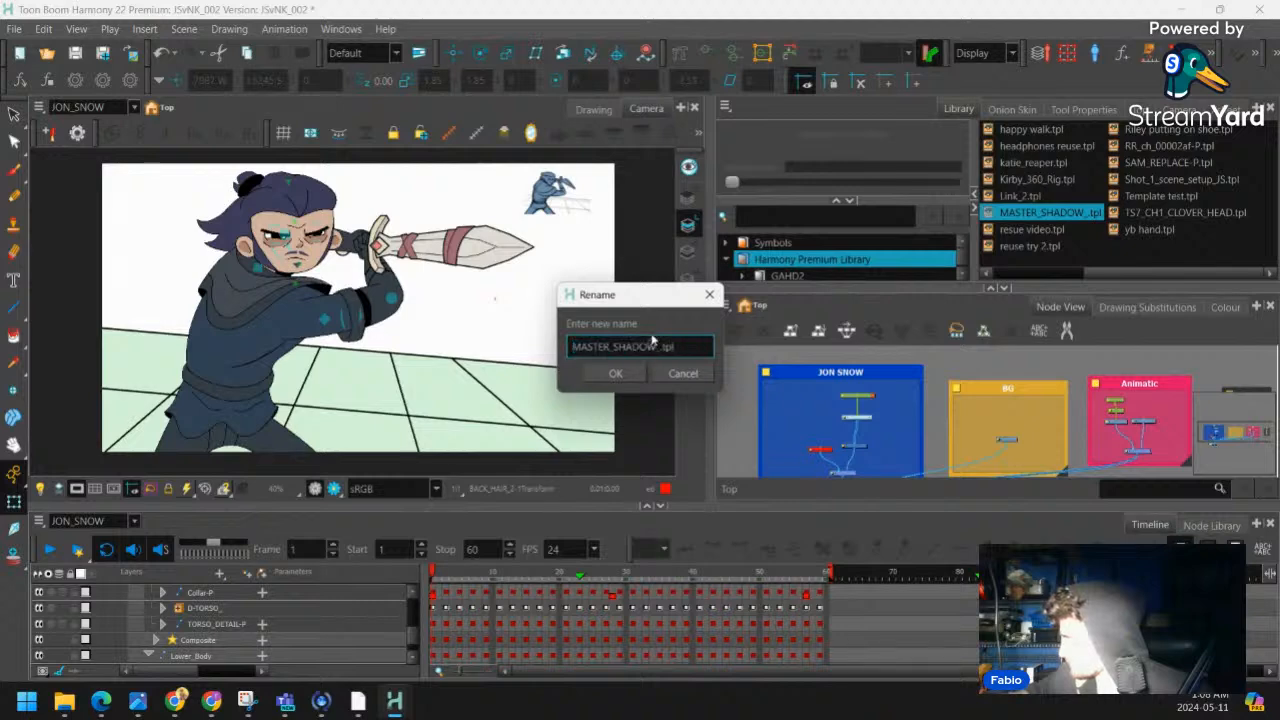
{"action": "key", "text": "BackSpace"}
{"action": "key", "text": "BackSpace"}
{"action": "key", "text": "BackSpace"}
{"action": "key", "text": "BackSpace"}
{"action": "key", "text": "BackSpace"}
{"action": "key", "text": "BackSpace"}
{"action": "key", "text": "BackSpace"}
{"action": "key", "text": "BackSpace"}
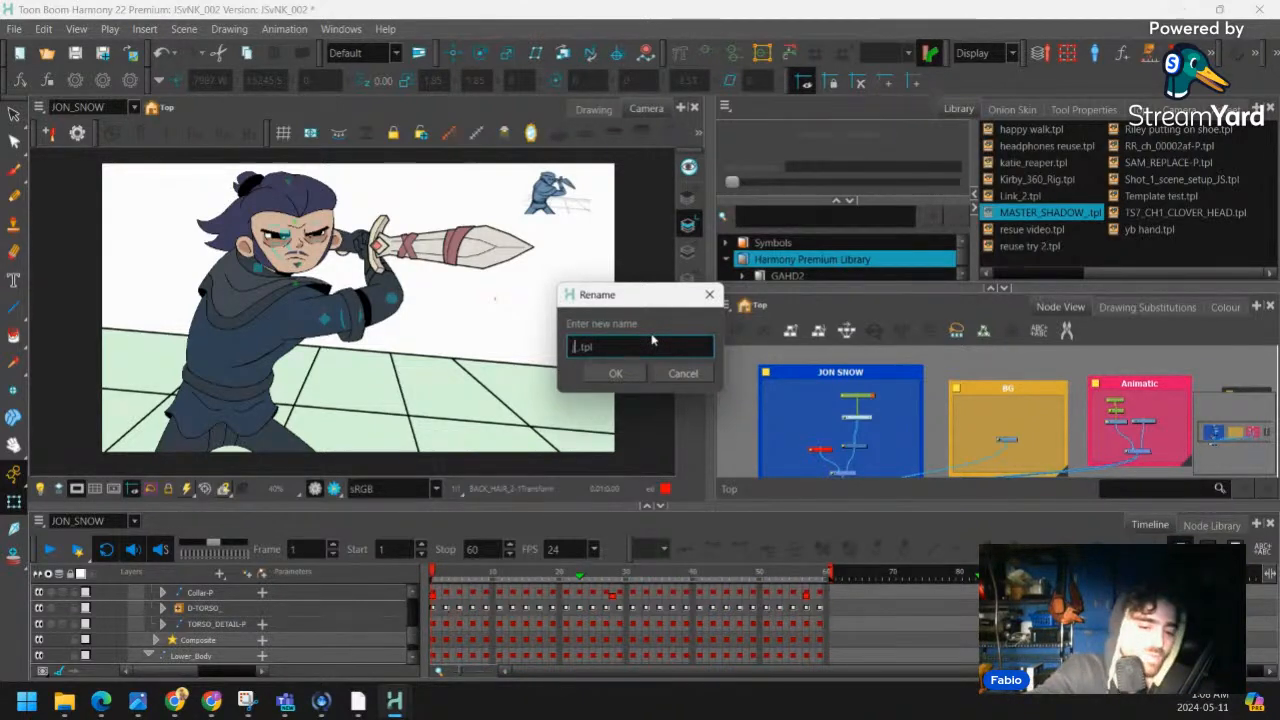
{"action": "type", "text": "JOn Snow reuse sc1_"}
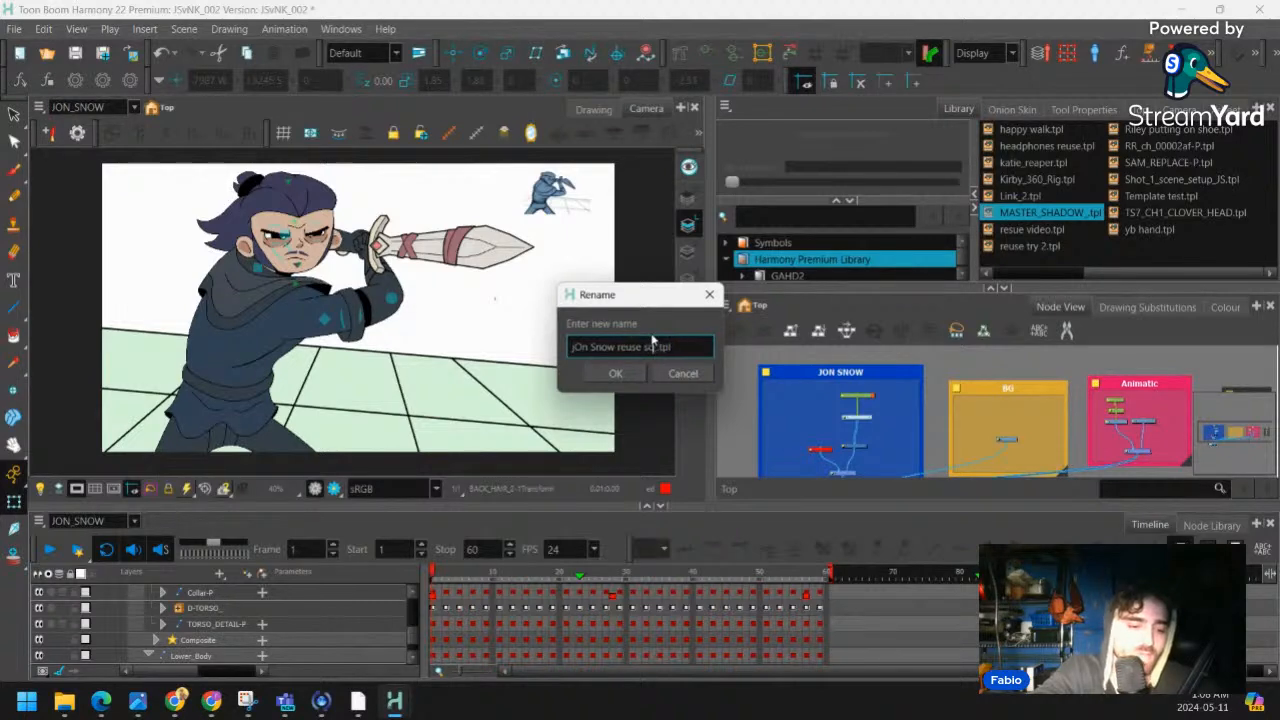
{"action": "left_click", "coordinate": [613, 372]}
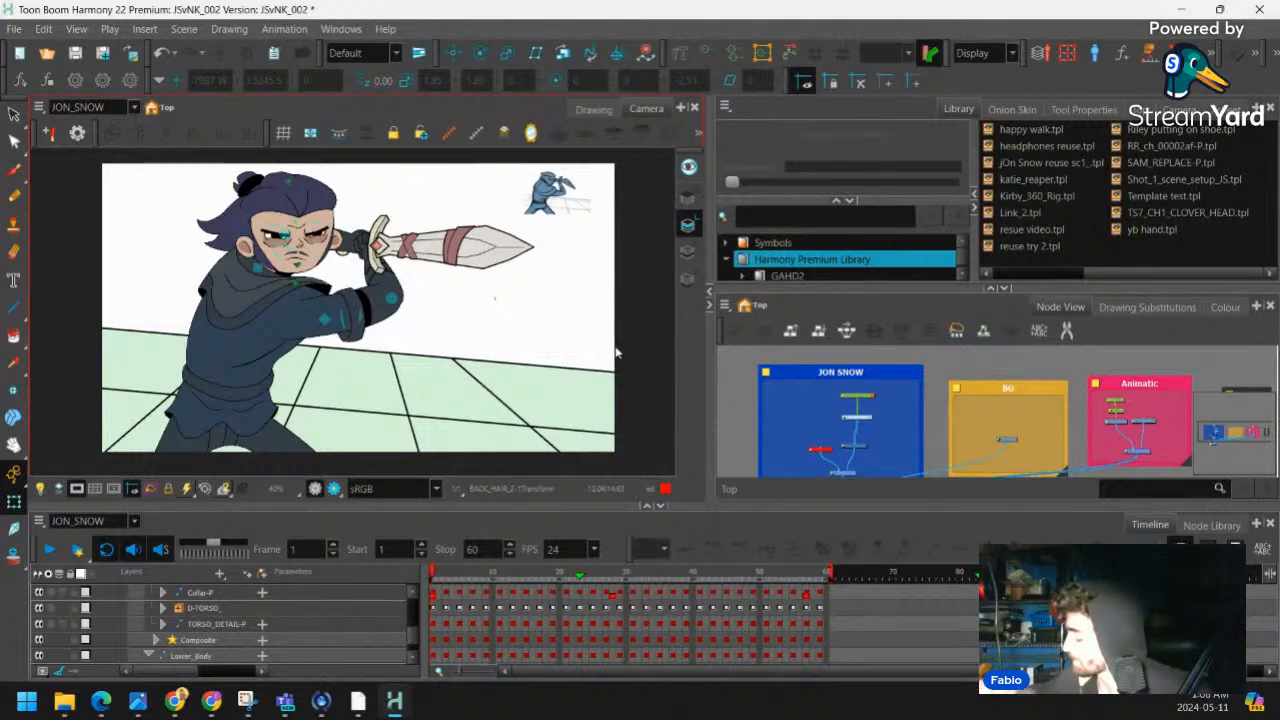
Switch to the JSvNK_004 scene, show an enlarged Library view and select the Harmony Premium Library folder
{"action": "mouse_move", "coordinate": [394, 700]}
{"action": "left_click", "coordinate": [449, 594]}
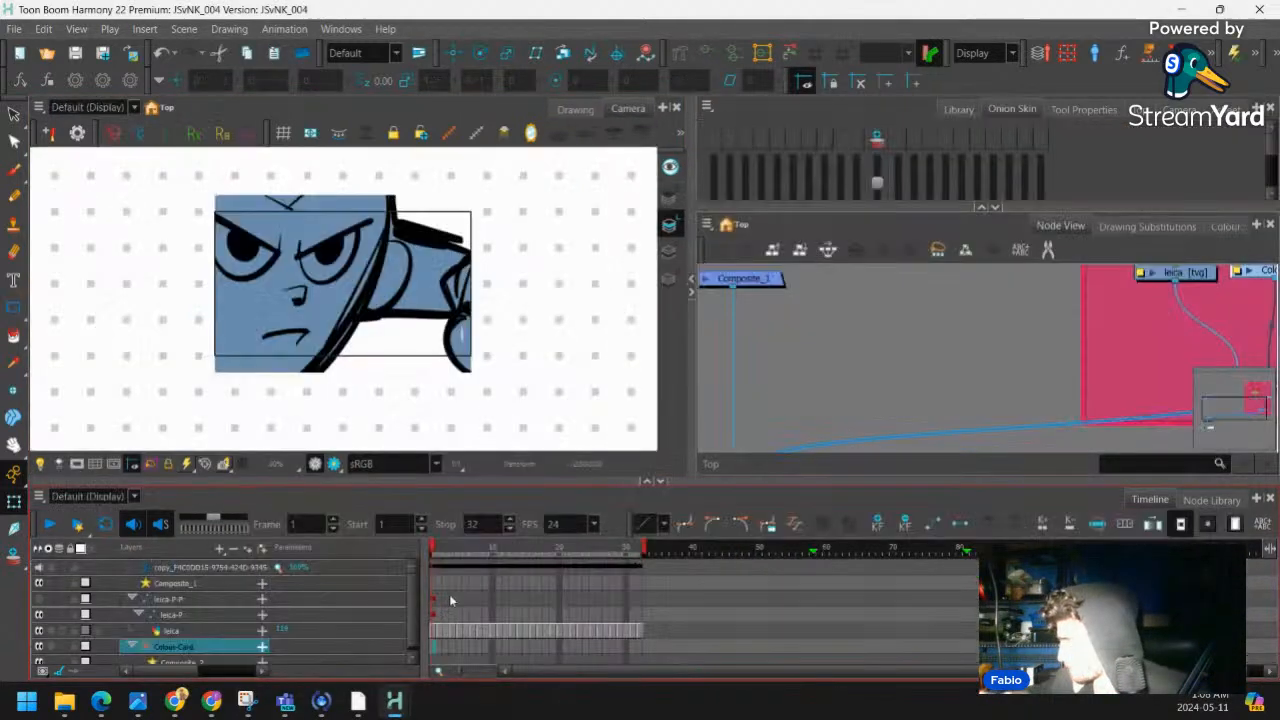
{"action": "left_click", "coordinate": [873, 340]}
{"action": "scroll", "coordinate": [873, 340], "scroll_direction": "down", "scroll_amount": 2}
{"action": "left_click", "coordinate": [961, 109]}
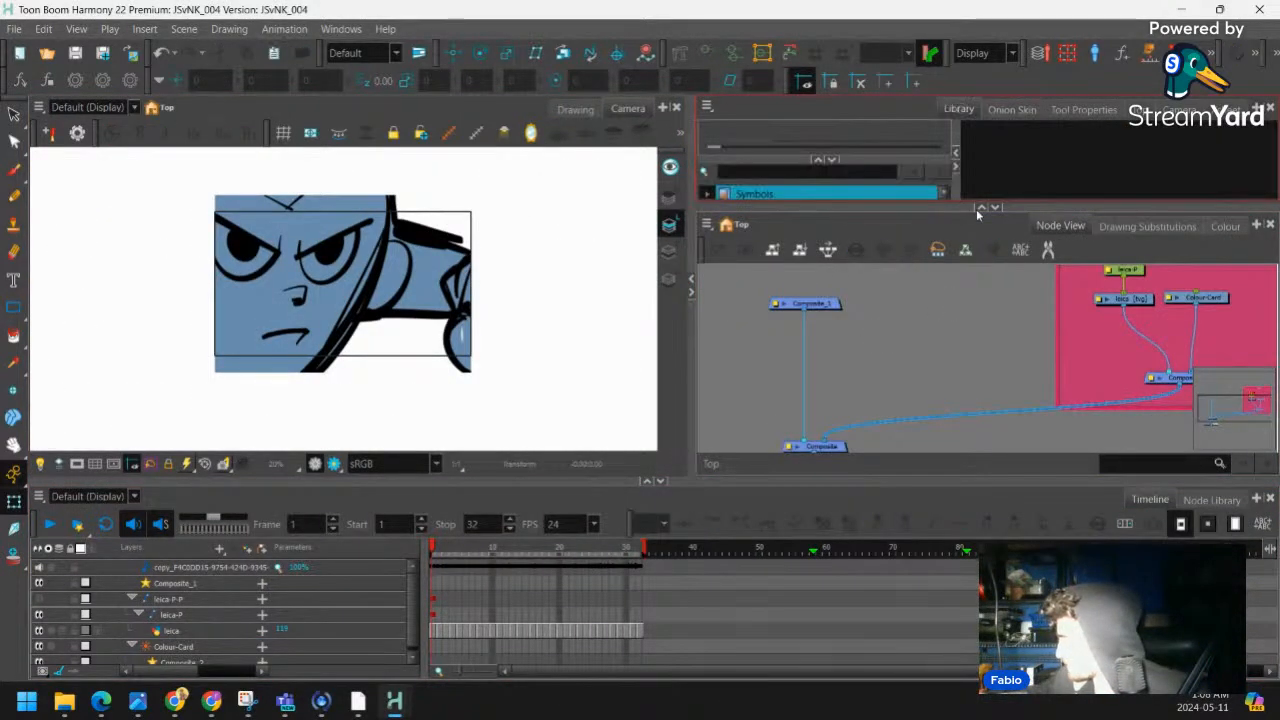
{"action": "left_click_drag", "start_coordinate": [977, 208], "coordinate": [987, 272]}
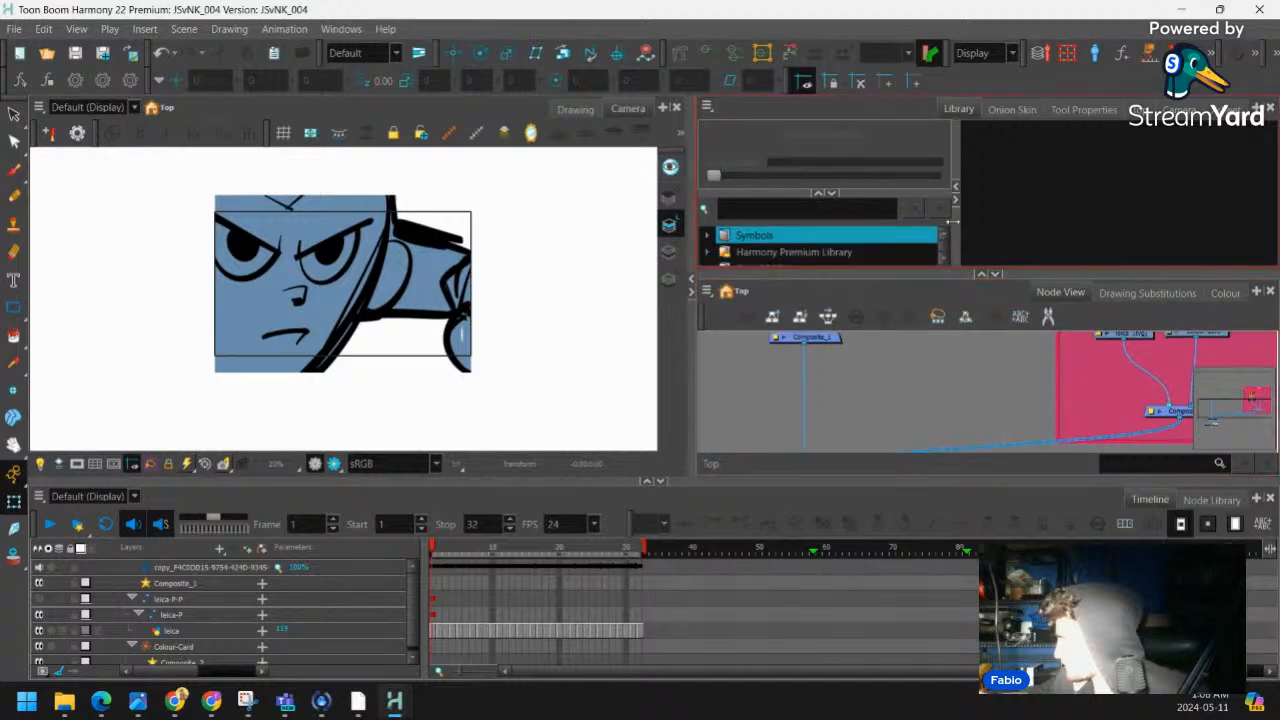
{"action": "scroll", "coordinate": [891, 251], "scroll_direction": "down", "scroll_amount": 1}
{"action": "left_click", "coordinate": [869, 237]}
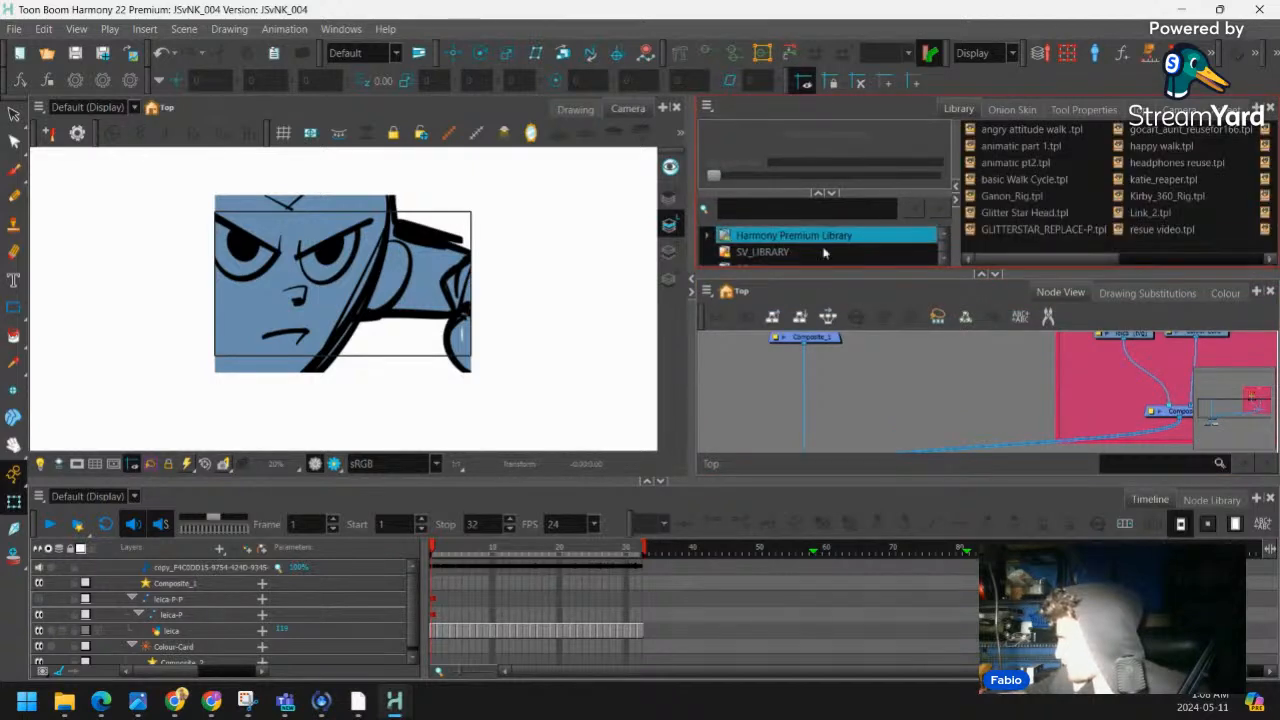
Refresh the Harmony Premium Library folder in JSvNK_004 and enable its right to modify
{"action": "right_click", "coordinate": [861, 236]}
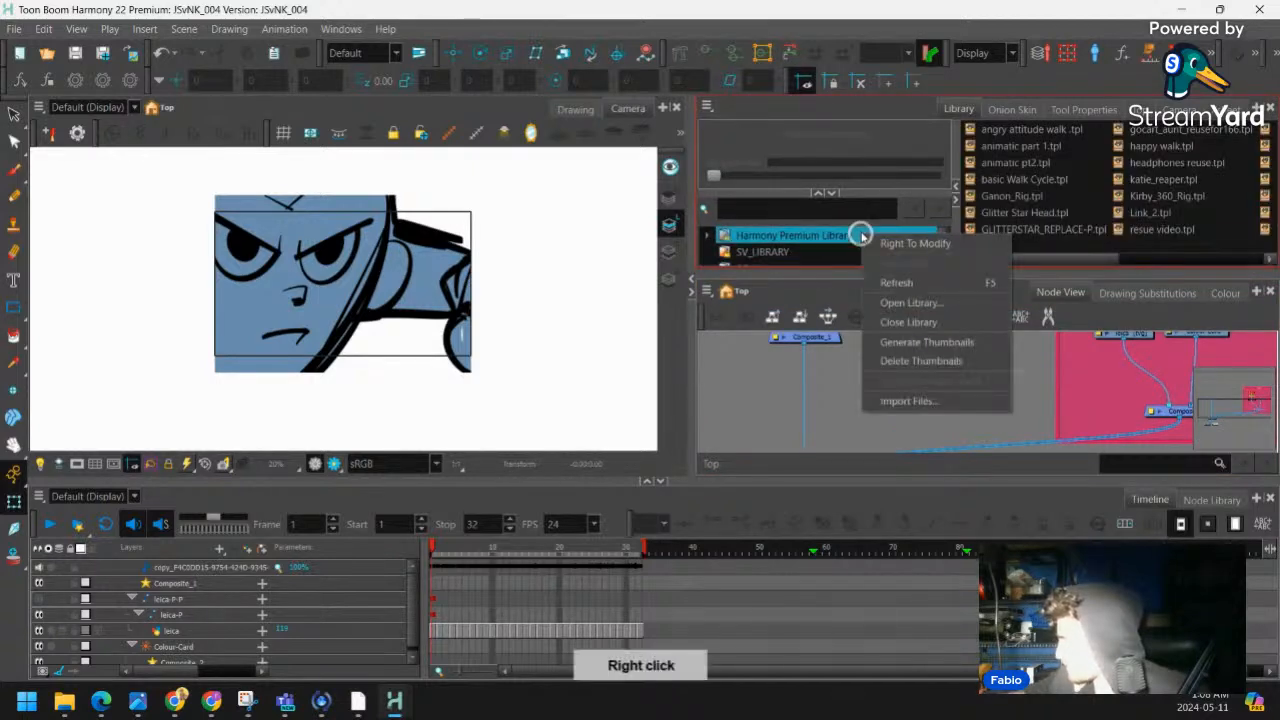
{"action": "left_click", "coordinate": [905, 284]}
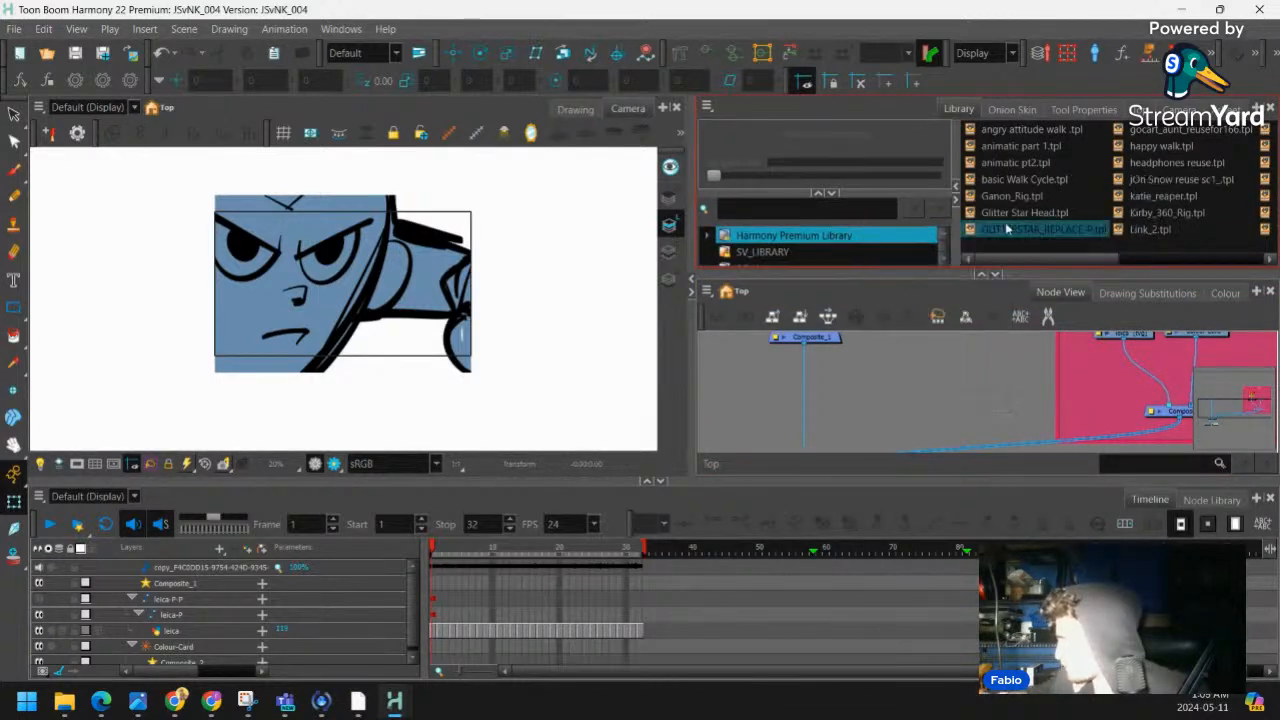
{"action": "right_click", "coordinate": [855, 235]}
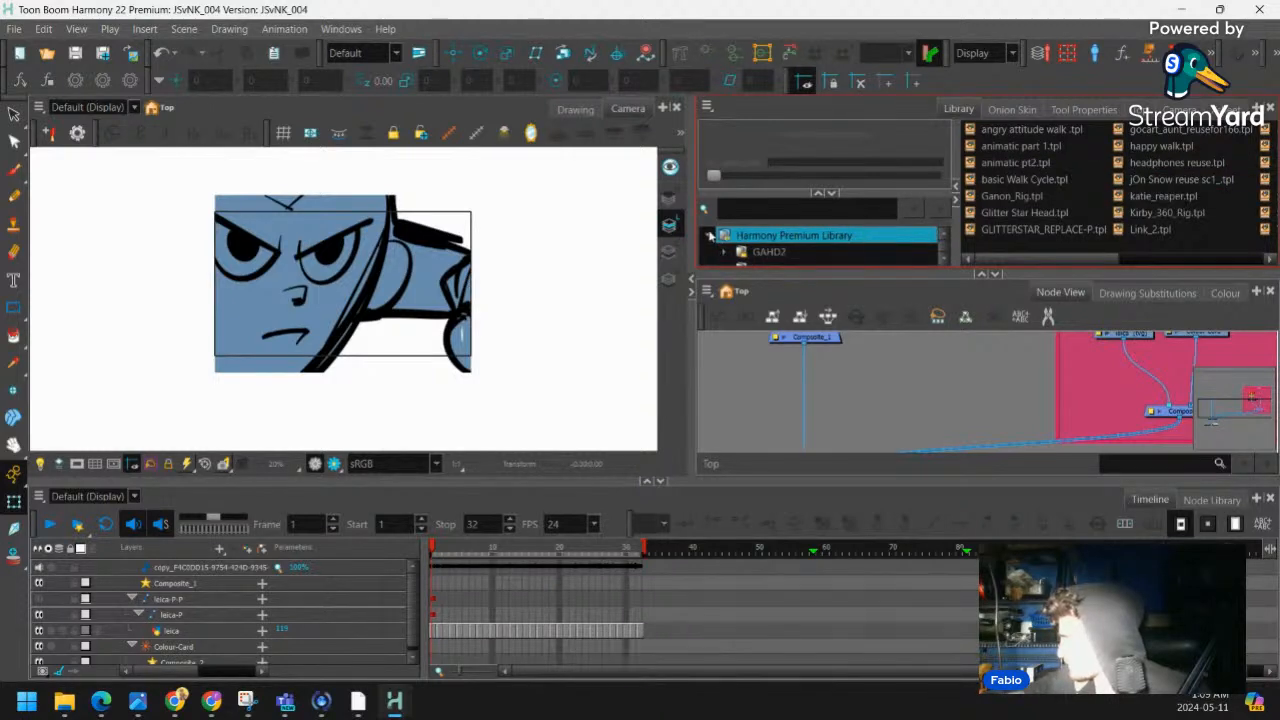
{"action": "right_click", "coordinate": [811, 240]}
{"action": "left_click", "coordinate": [708, 236]}
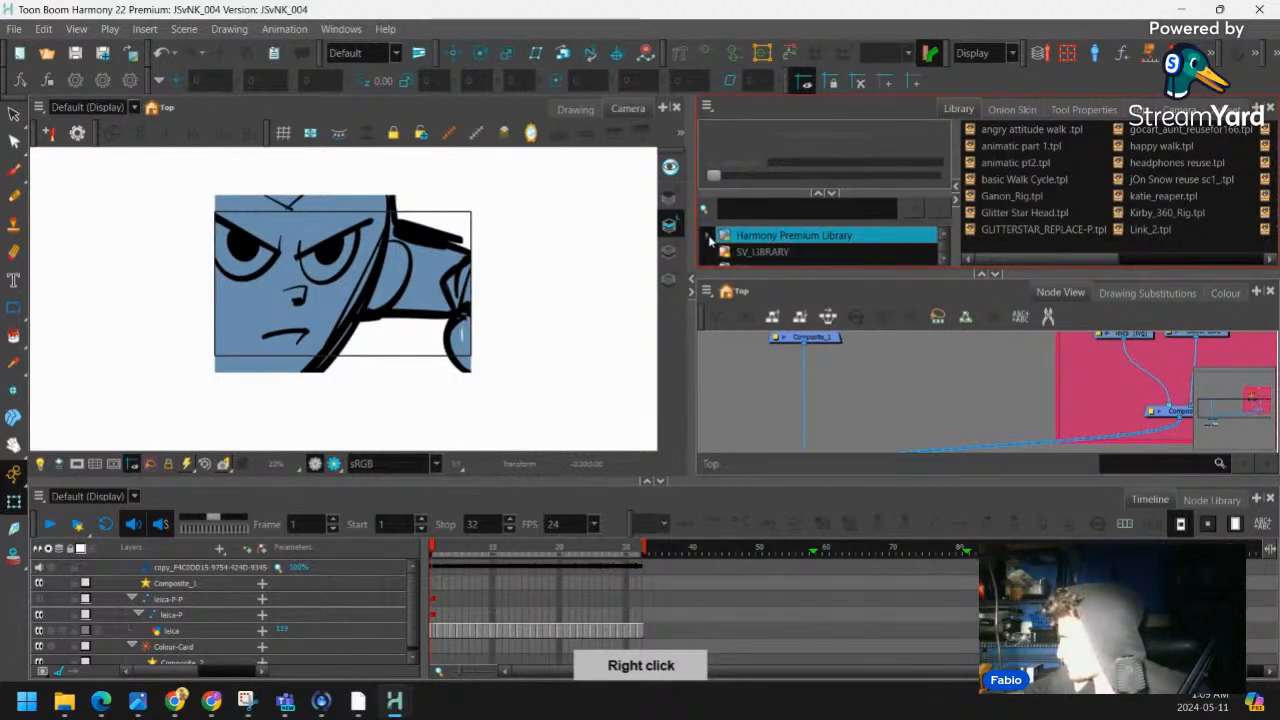
{"action": "right_click", "coordinate": [843, 240]}
{"action": "left_click", "coordinate": [708, 236]}
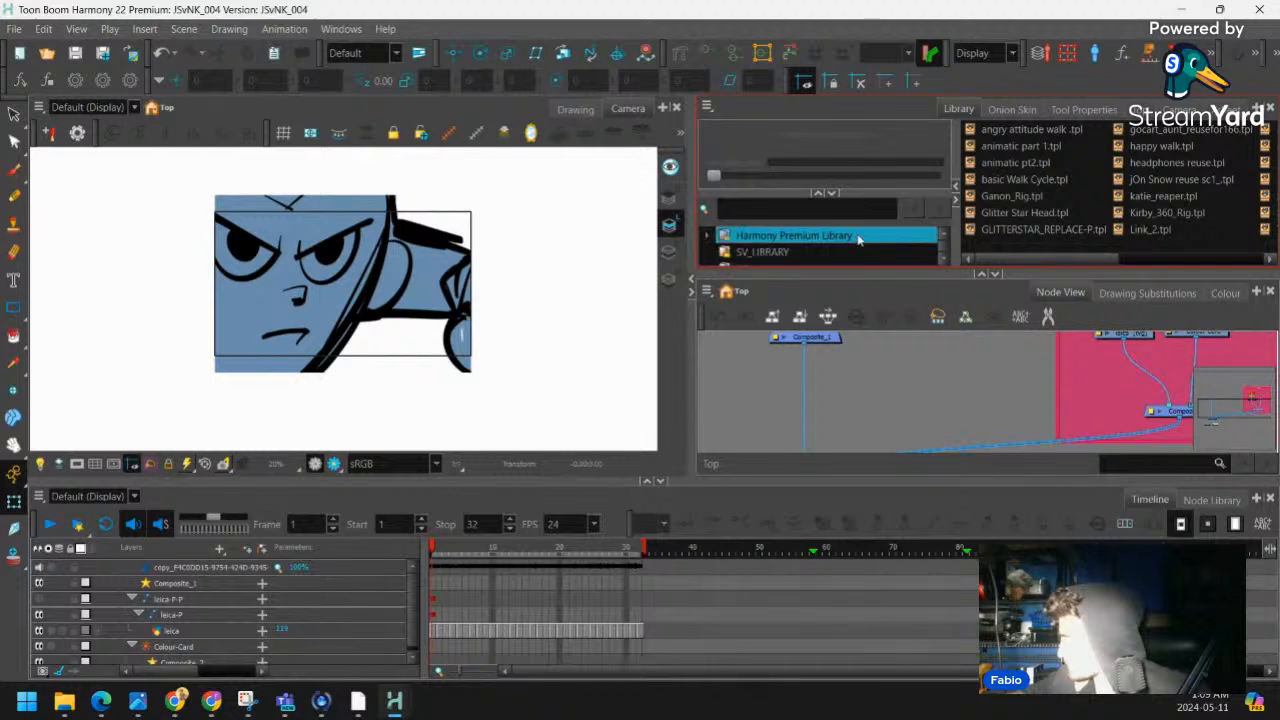
{"action": "right_click", "coordinate": [857, 235]}
{"action": "left_click", "coordinate": [882, 246]}
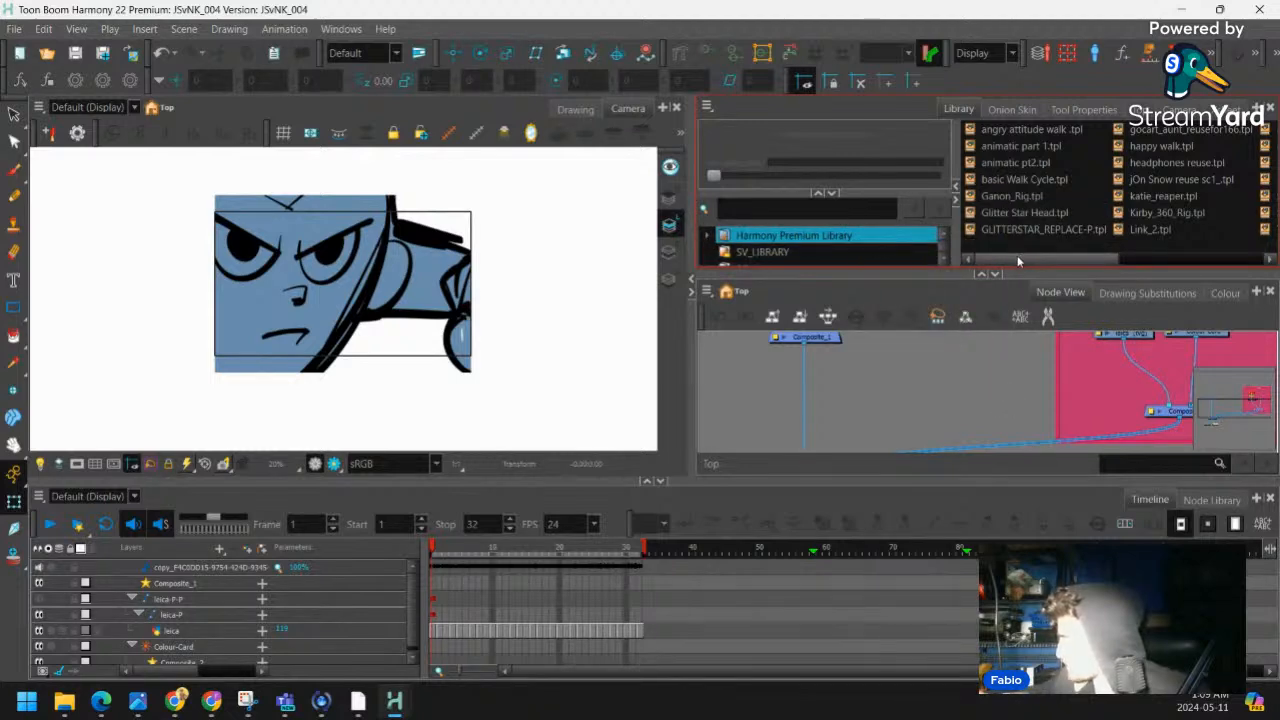
Import the "jOn Snow reuse sc1_" template into the node view and place its JON SNOW group beside the Animatic group
{"action": "left_click_drag", "start_coordinate": [1017, 257], "coordinate": [1198, 242]}
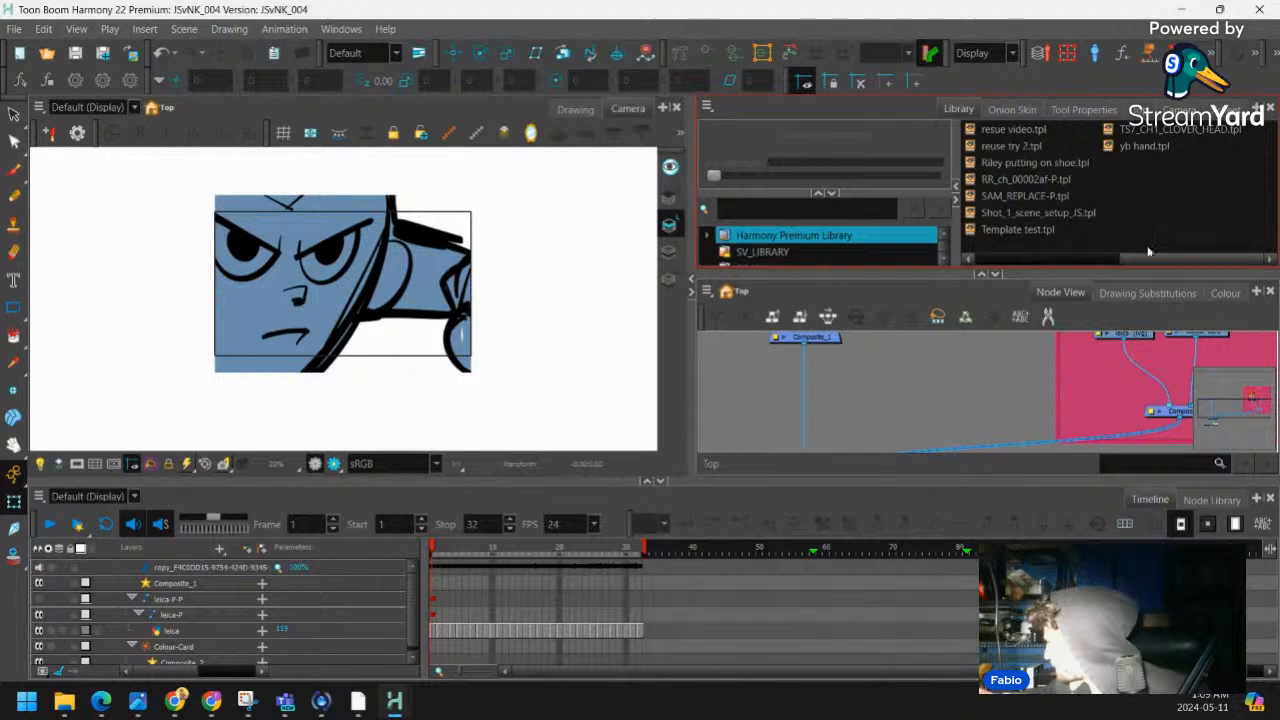
{"action": "left_click", "coordinate": [1105, 262]}
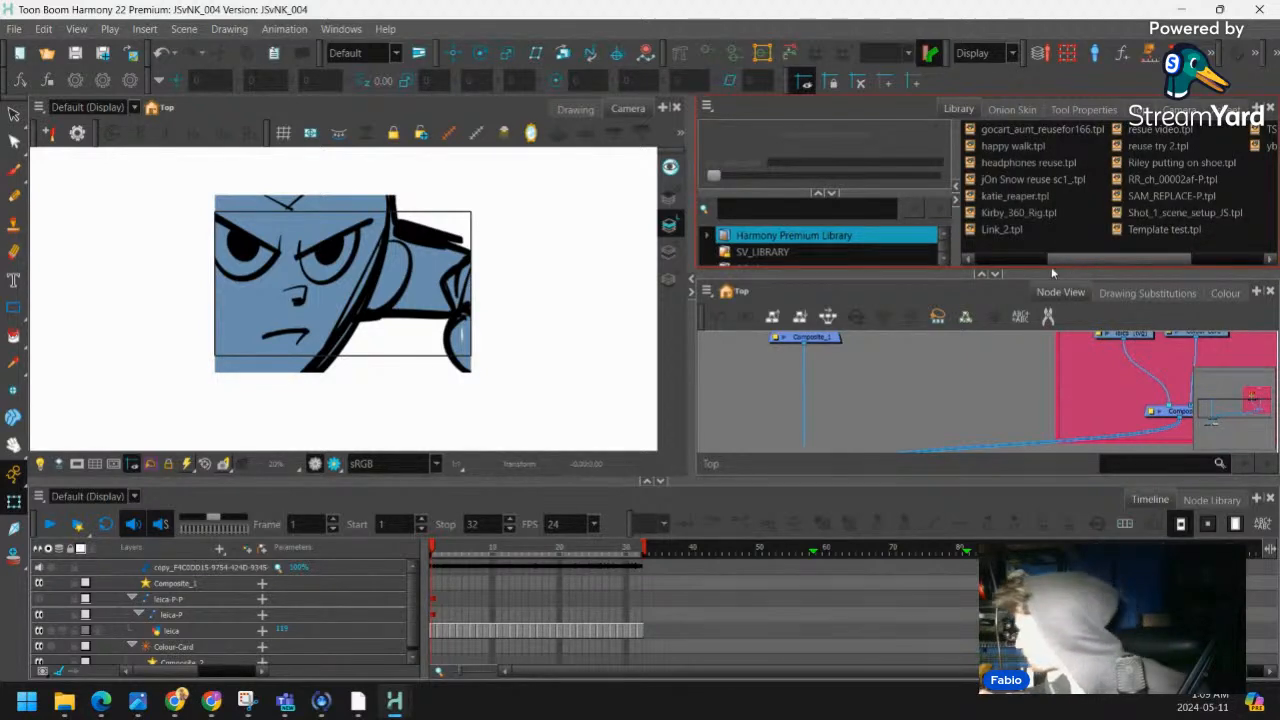
{"action": "left_click_drag", "start_coordinate": [1051, 263], "coordinate": [1001, 265]}
{"action": "left_click", "coordinate": [1190, 180]}
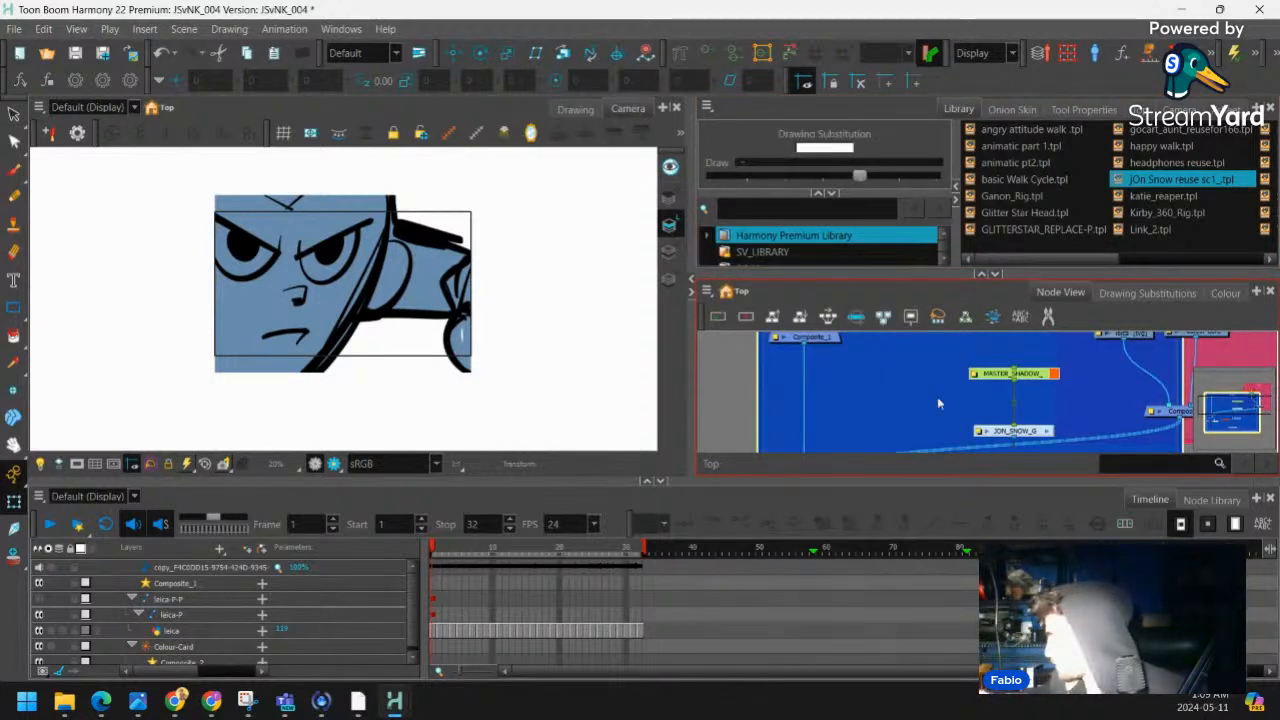
{"action": "scroll", "coordinate": [938, 403], "scroll_direction": "down", "scroll_amount": 6}
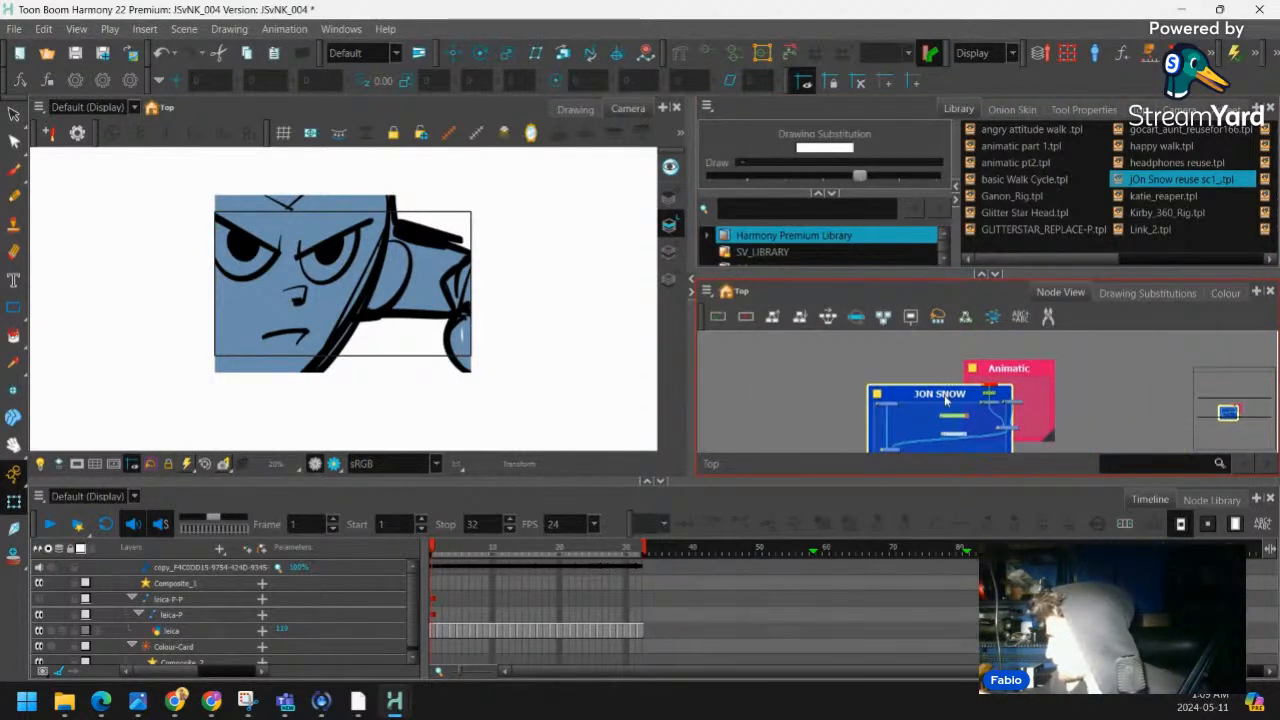
{"action": "scroll", "coordinate": [940, 402], "scroll_direction": "up", "scroll_amount": 5}
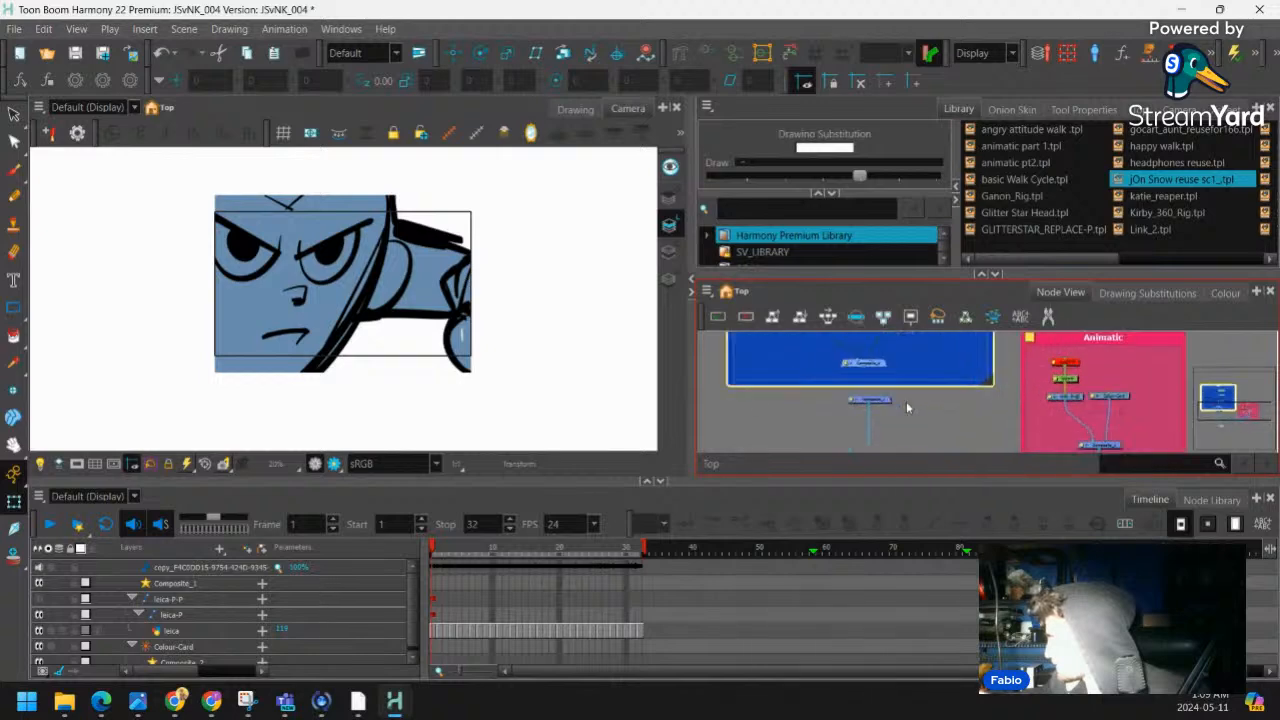
Connect the JON SNOW group's output to the scene's main Composite and delete the unused Composite_1 node
{"action": "mouse_move", "coordinate": [906, 403]}
{"action": "left_mouse_down"}
{"action": "mouse_move", "coordinate": [939, 389]}
{"action": "mouse_move", "coordinate": [849, 420]}
{"action": "mouse_move", "coordinate": [903, 335]}
{"action": "mouse_move", "coordinate": [912, 399]}
{"action": "left_mouse_up"}
{"action": "left_click_drag", "start_coordinate": [905, 350], "coordinate": [914, 384]}
{"action": "left_click", "coordinate": [847, 384]}
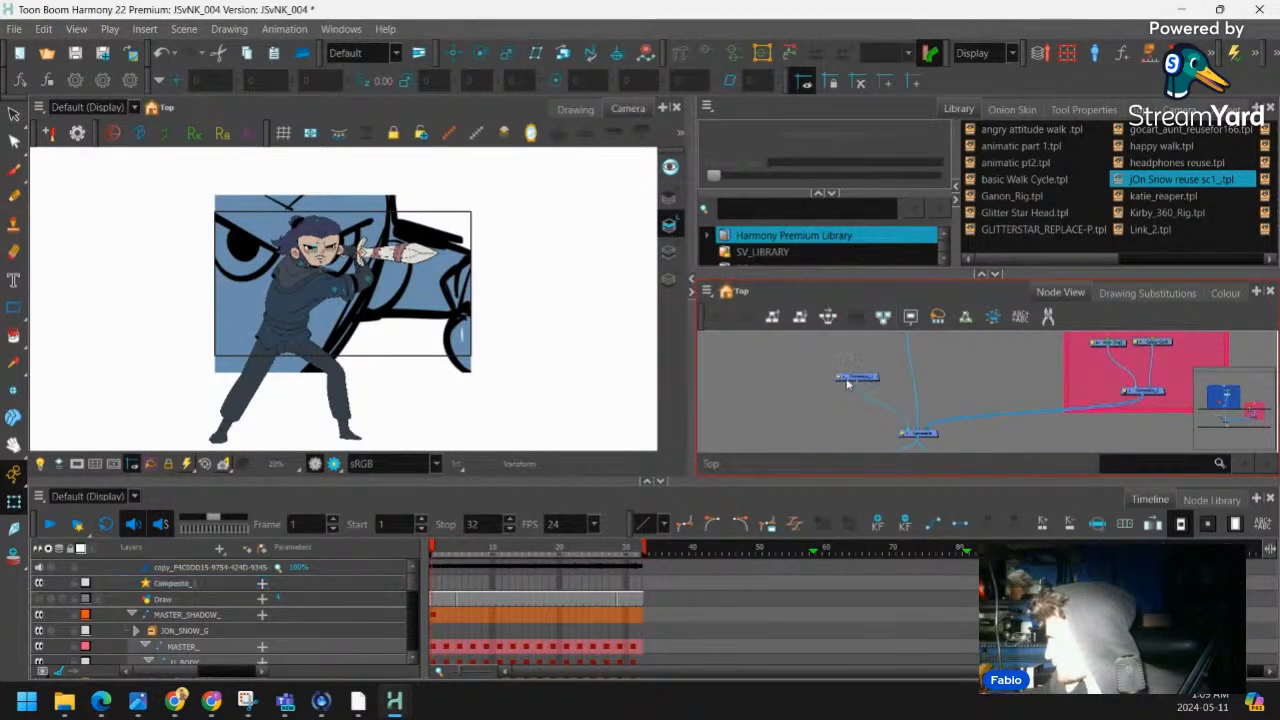
{"action": "left_click", "coordinate": [886, 376]}
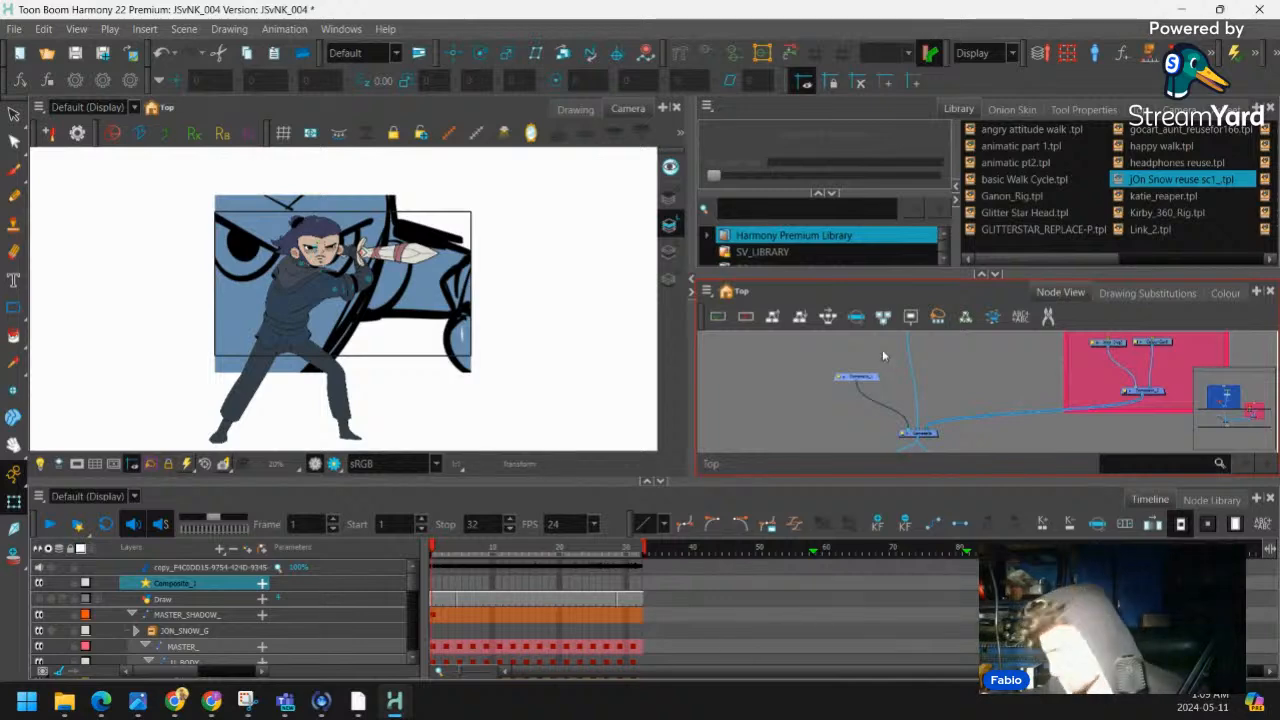
{"action": "key", "text": "Delete"}
Add a parent peg to the MASTER_SHADOW_ peg and place it at the top of the JON SNOW group
{"action": "left_click_drag", "start_coordinate": [455, 543], "coordinate": [365, 557]}
{"action": "scroll", "coordinate": [882, 383], "scroll_direction": "down", "scroll_amount": 2}
{"action": "scroll", "coordinate": [882, 382], "scroll_direction": "up", "scroll_amount": 6}
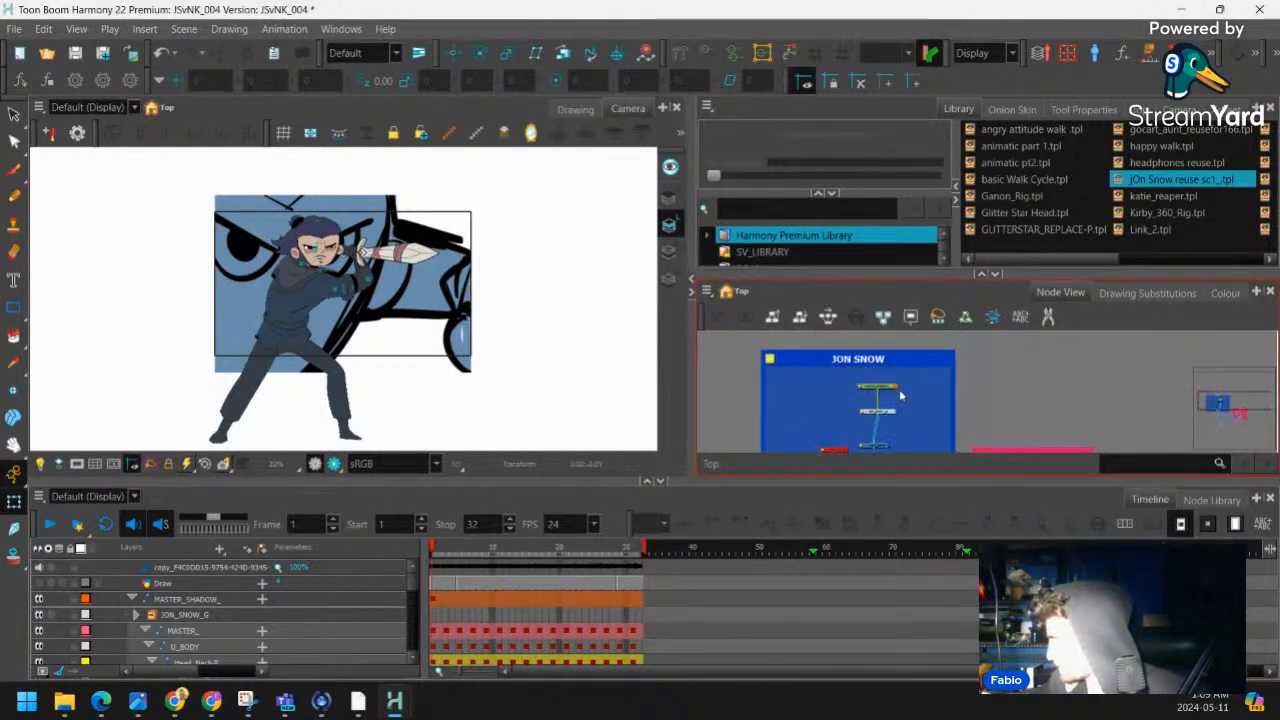
{"action": "left_click", "coordinate": [888, 371]}
{"action": "left_click", "coordinate": [907, 316]}
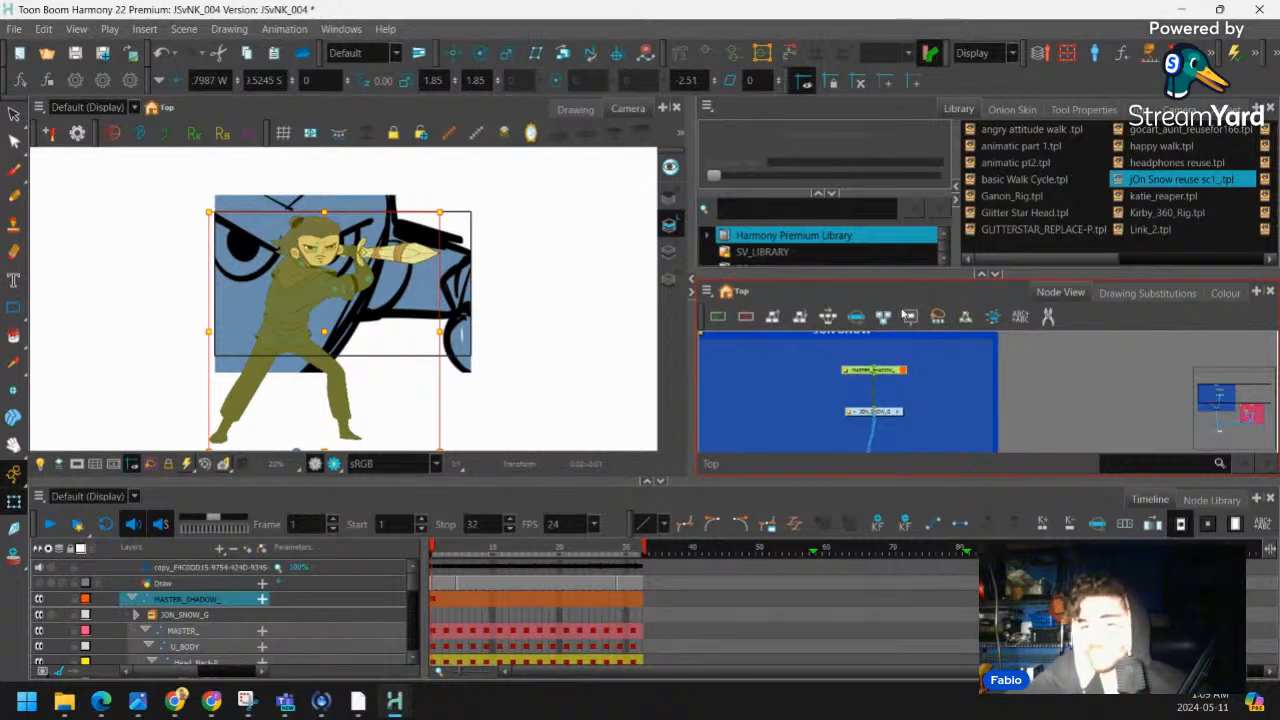
{"action": "left_click_drag", "start_coordinate": [920, 350], "coordinate": [900, 418]}
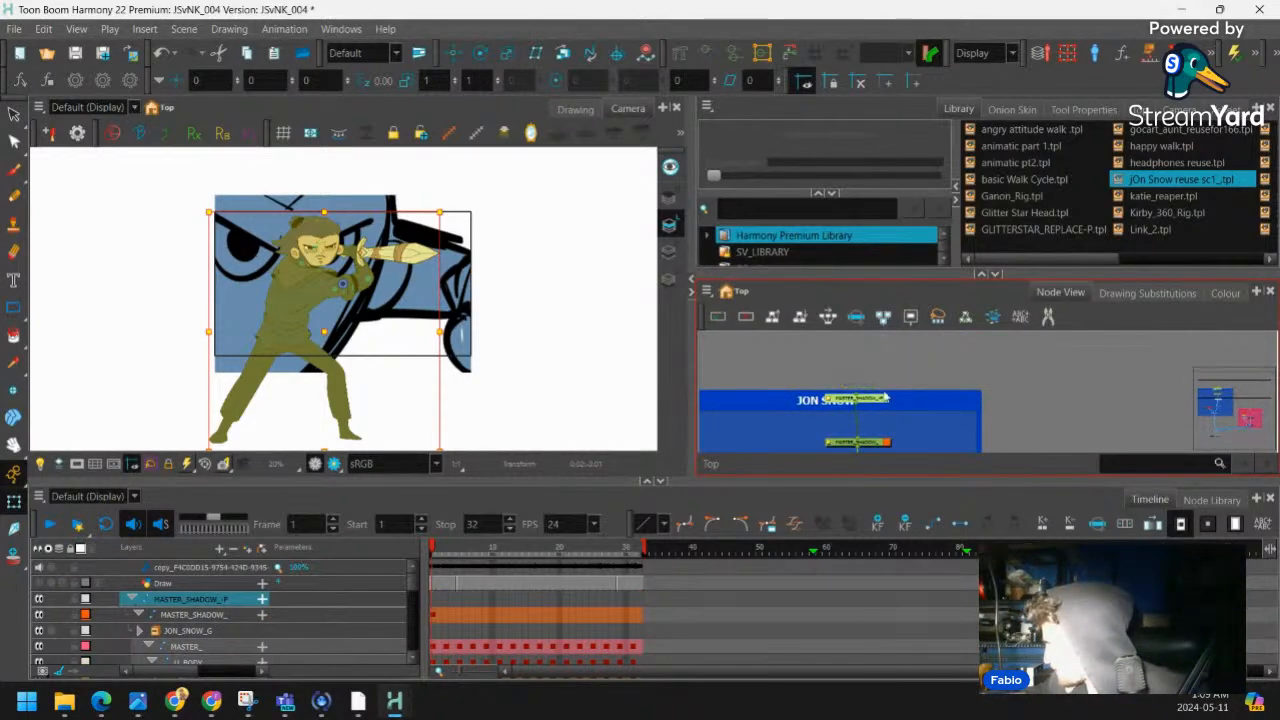
Rename the new parent peg "Reposition" and give it an orange layer colour
{"action": "scroll", "coordinate": [878, 362], "scroll_direction": "up", "scroll_amount": 2}
{"action": "double_click", "coordinate": [790, 383]}
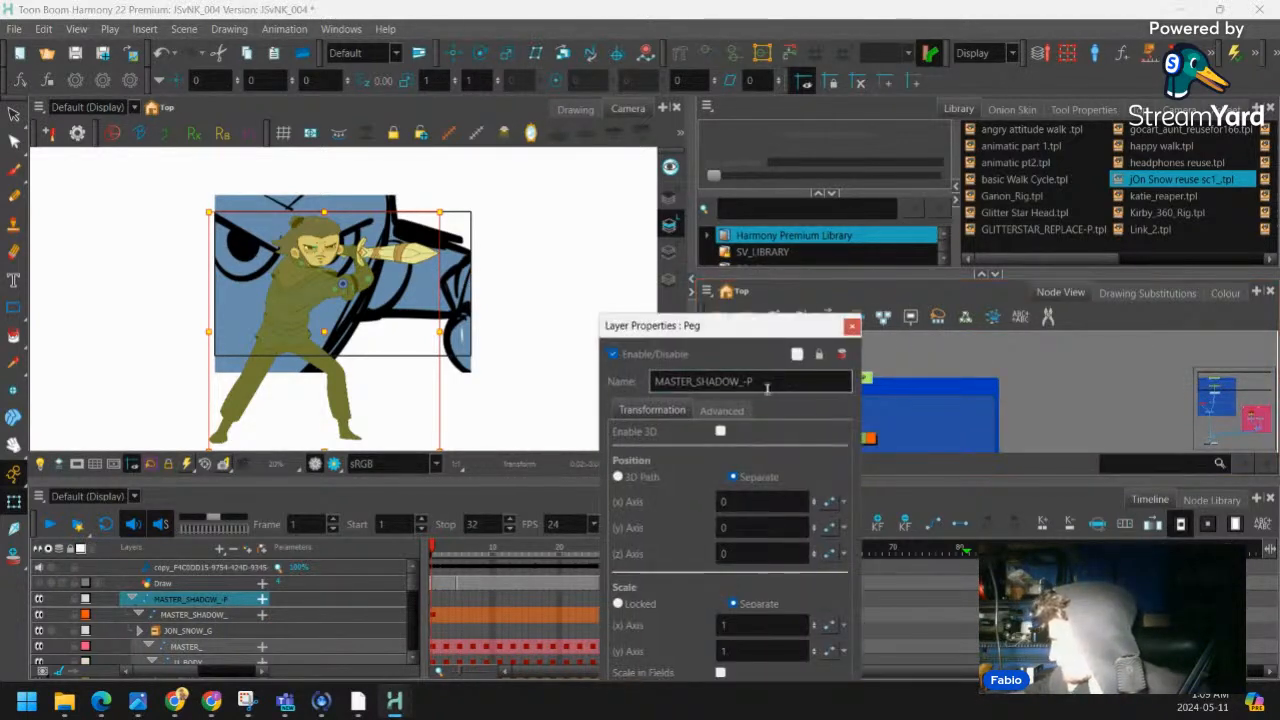
{"action": "type", "text": "Reposition"}
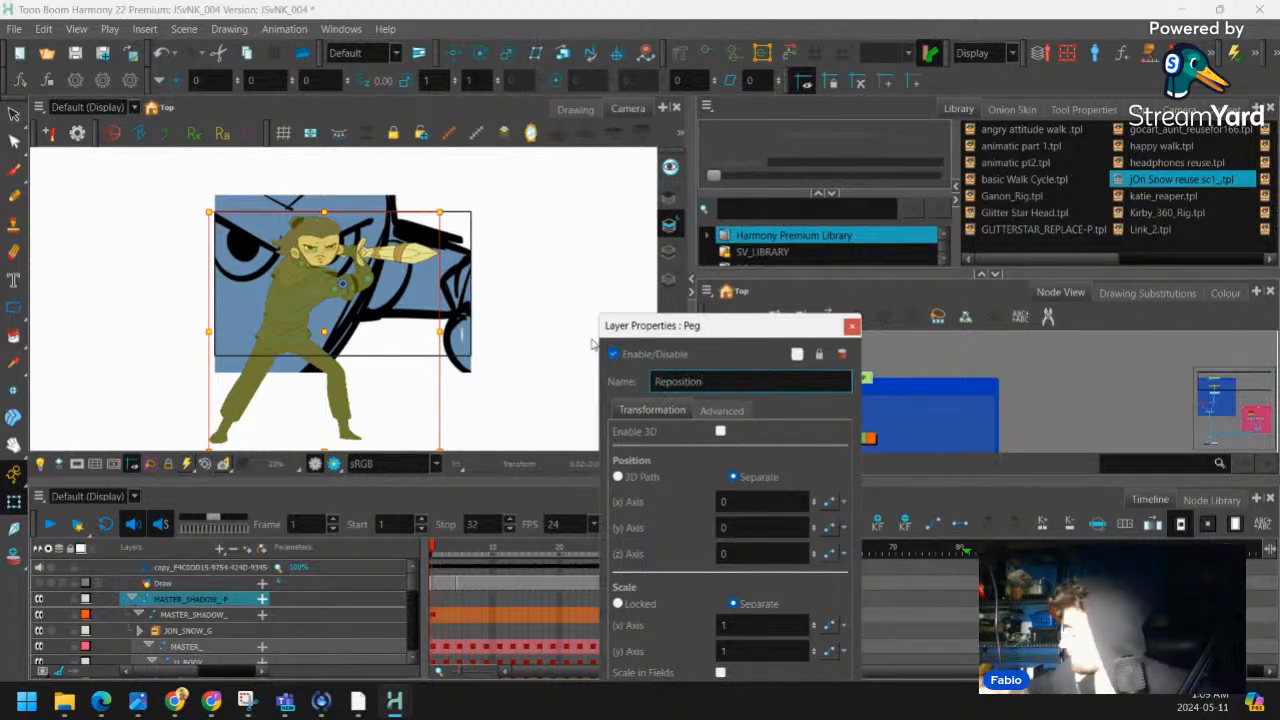
{"action": "left_click", "coordinate": [797, 354]}
{"action": "left_click", "coordinate": [695, 438]}
{"action": "left_click", "coordinate": [829, 660]}
{"action": "left_click", "coordinate": [886, 348]}
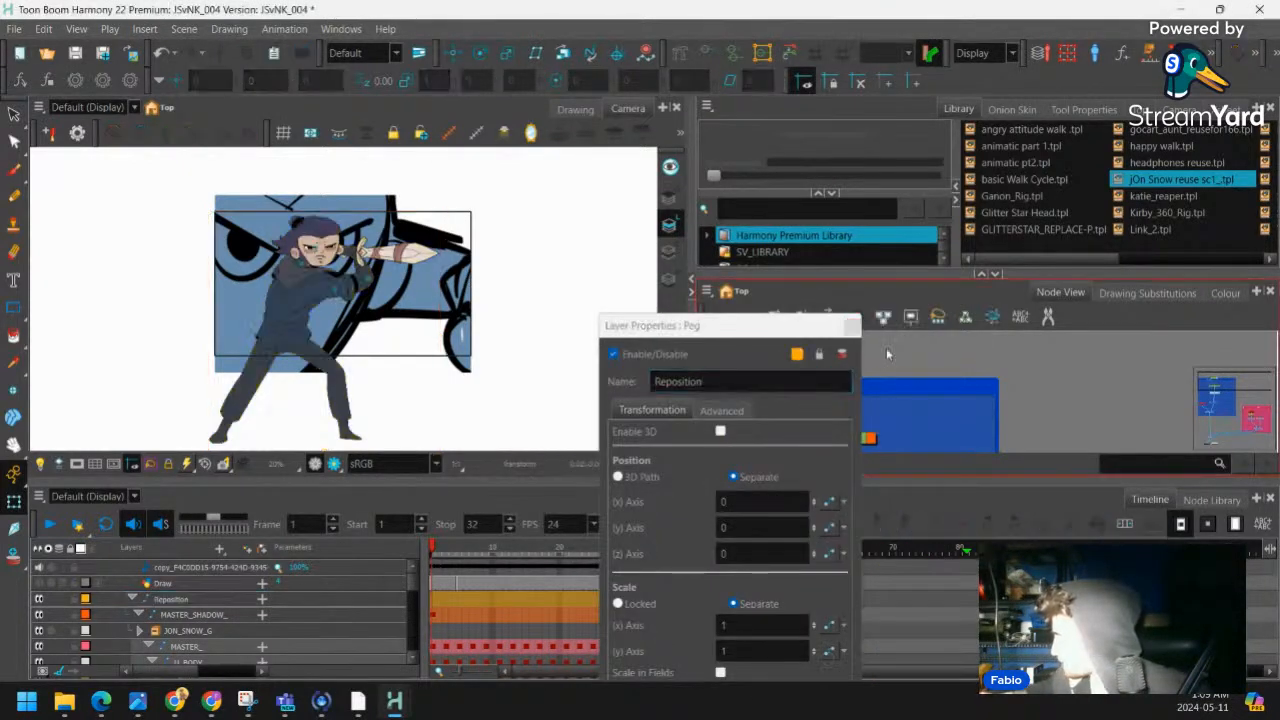
{"action": "left_click", "coordinate": [851, 326]}
Compare the Reposition and MASTER_SHADOW_ pegs on frame 1 of the timeline, ending with Reposition's first frame selected
{"action": "left_click", "coordinate": [842, 380]}
{"action": "key", "text": "1"}
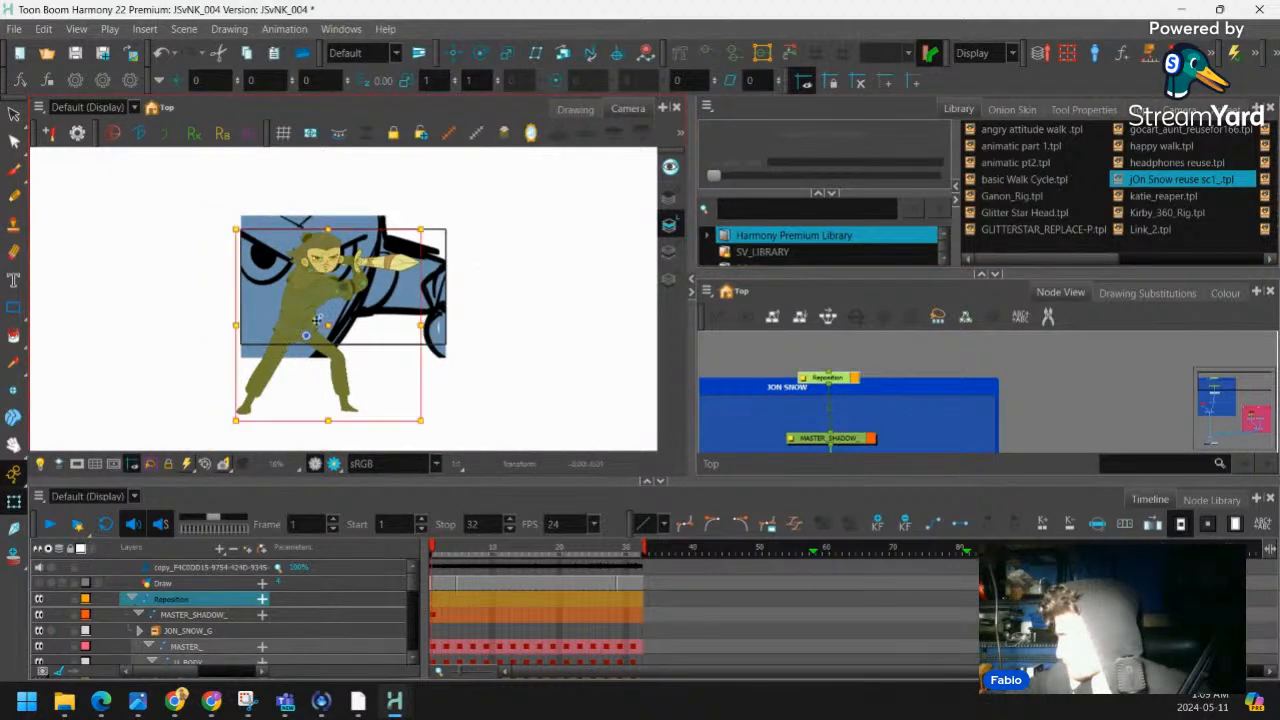
{"action": "left_click", "coordinate": [432, 612]}
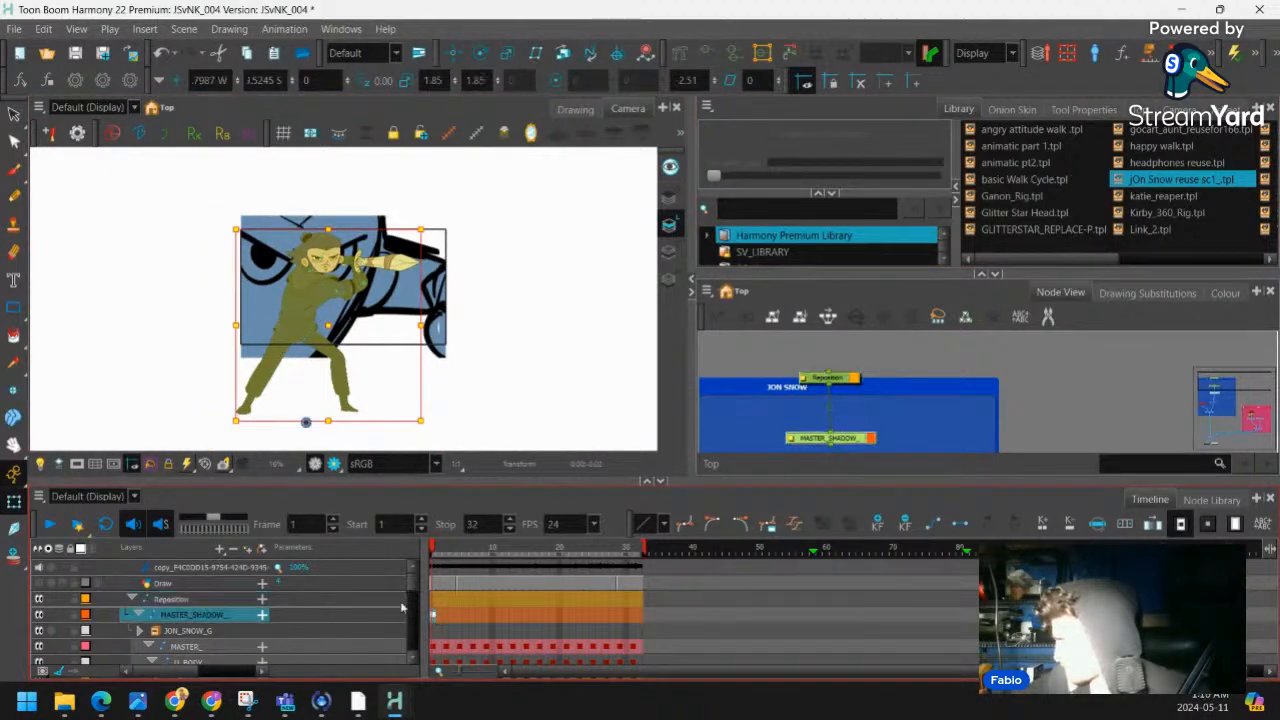
{"action": "left_click", "coordinate": [132, 597]}
{"action": "left_click", "coordinate": [133, 599]}
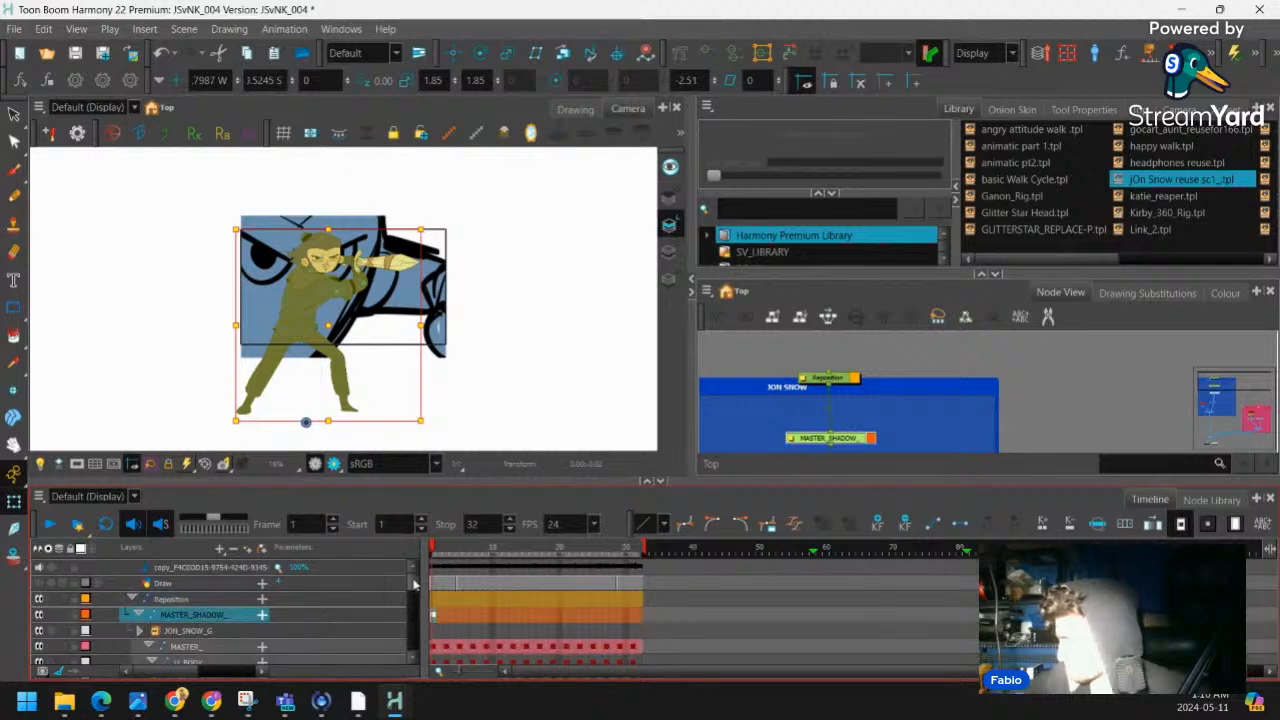
{"action": "left_click", "coordinate": [428, 597]}
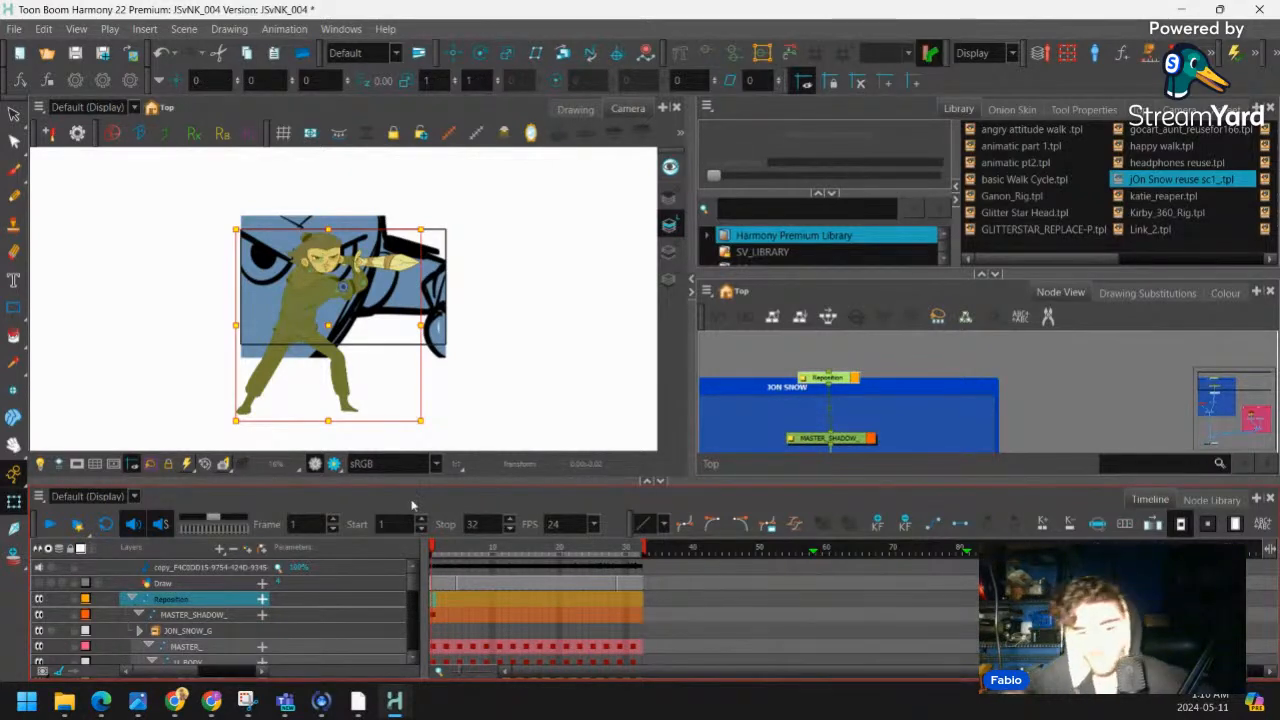
Try to enlarge the whole JON SNOW rig to a scale of about 1.97 with the Reposition peg, and undo it
{"action": "left_click_drag", "start_coordinate": [420, 420], "coordinate": [535, 532]}
{"action": "key", "text": "1"}
{"action": "key", "text": "1"}
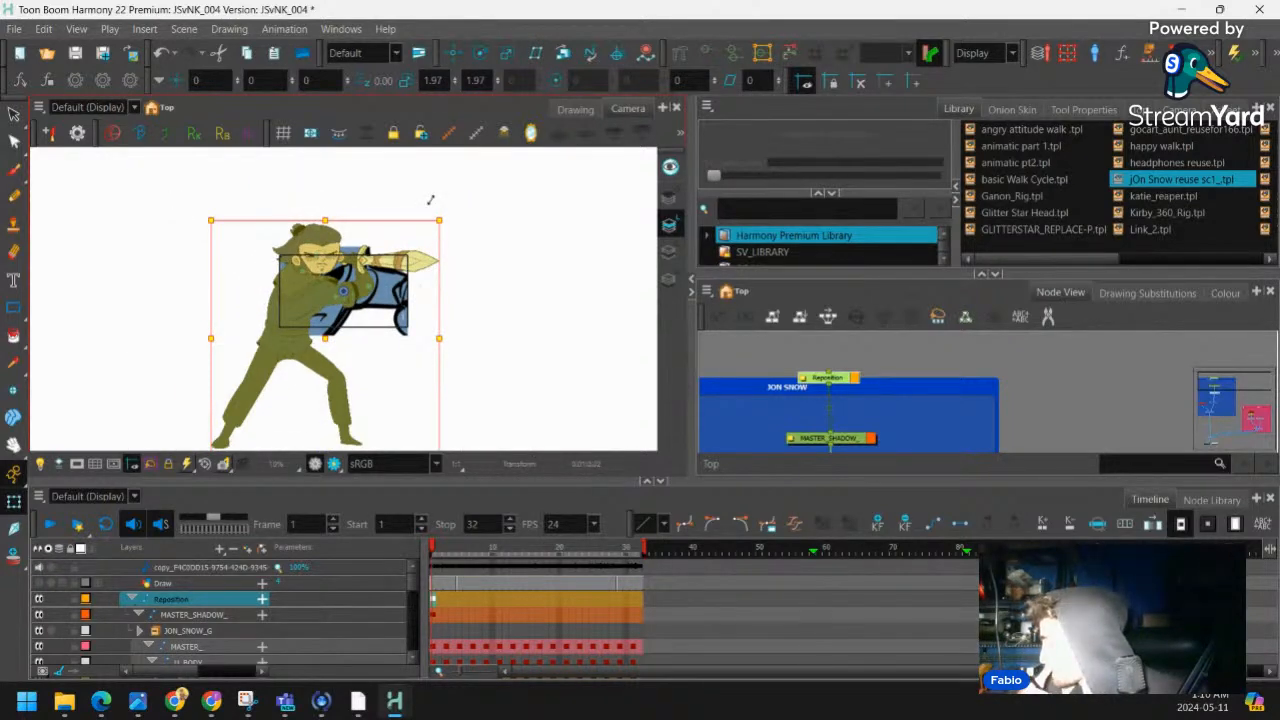
{"action": "key", "text": "ctrl+z"}
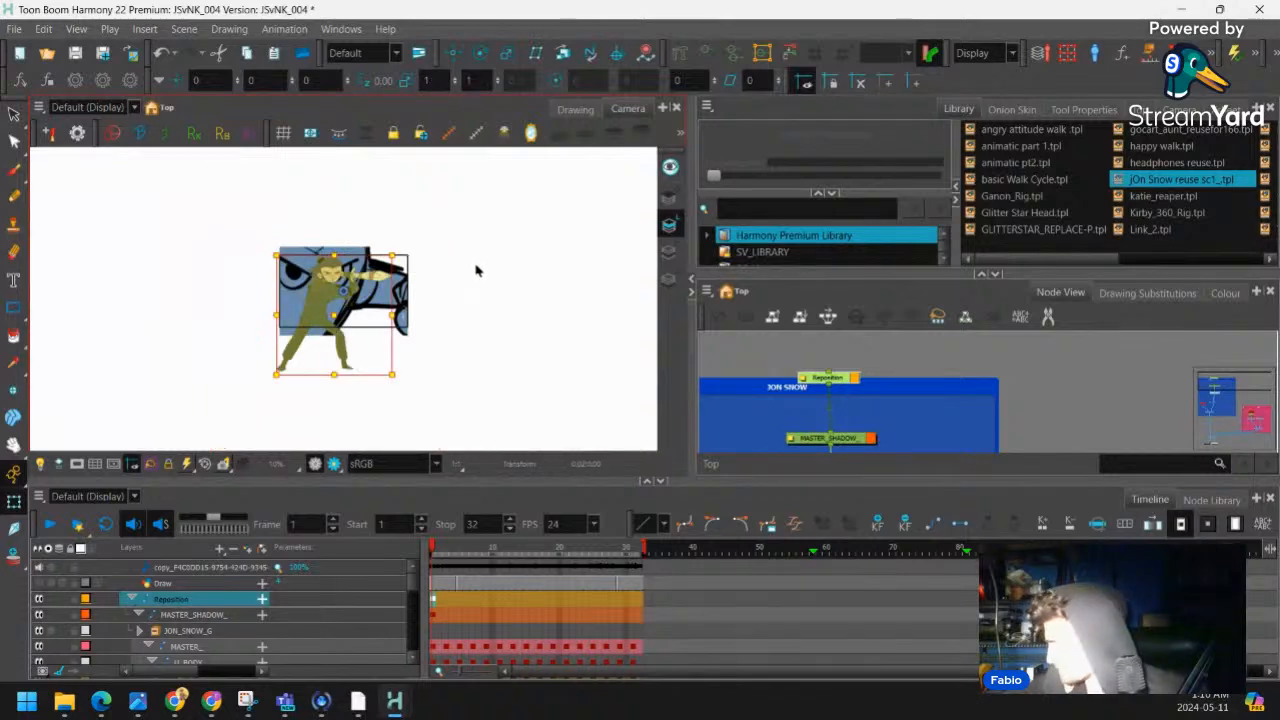
Delete the Reposition peg above MASTER_SHADOW_ in the JON SNOW group
{"action": "left_click", "coordinate": [825, 392]}
{"action": "left_click", "coordinate": [827, 379]}
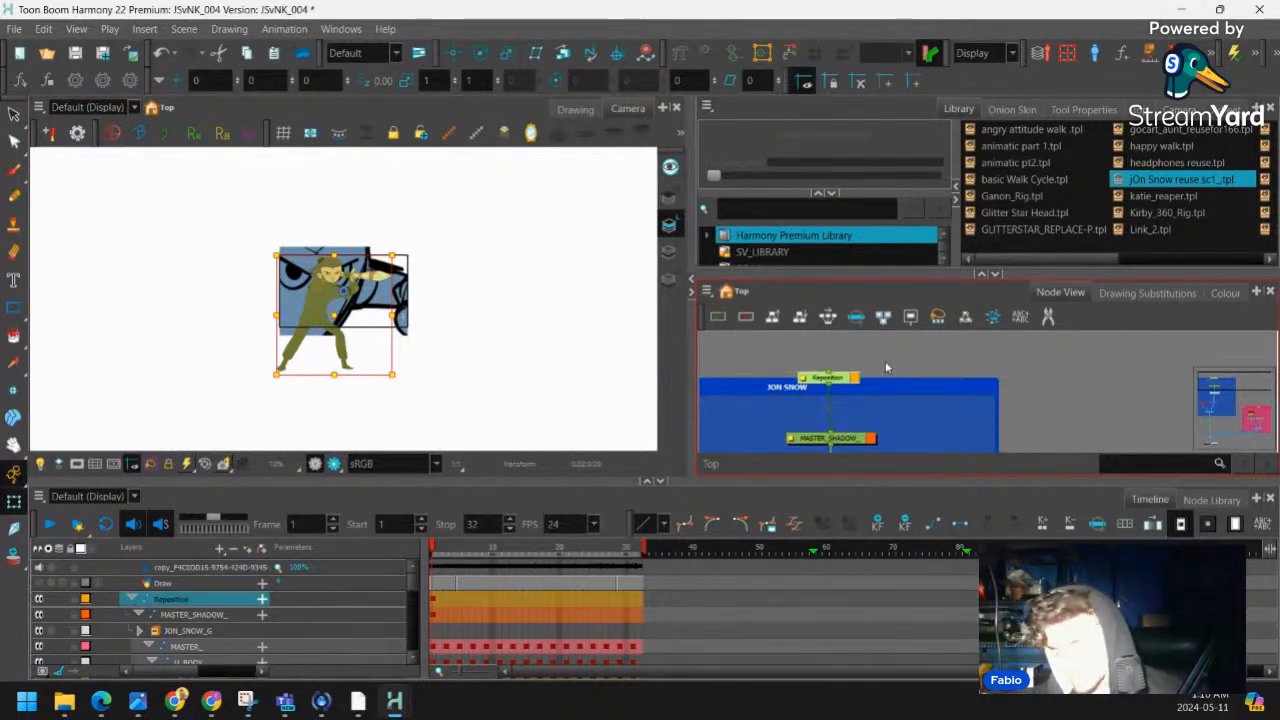
{"action": "key", "text": "Delete"}
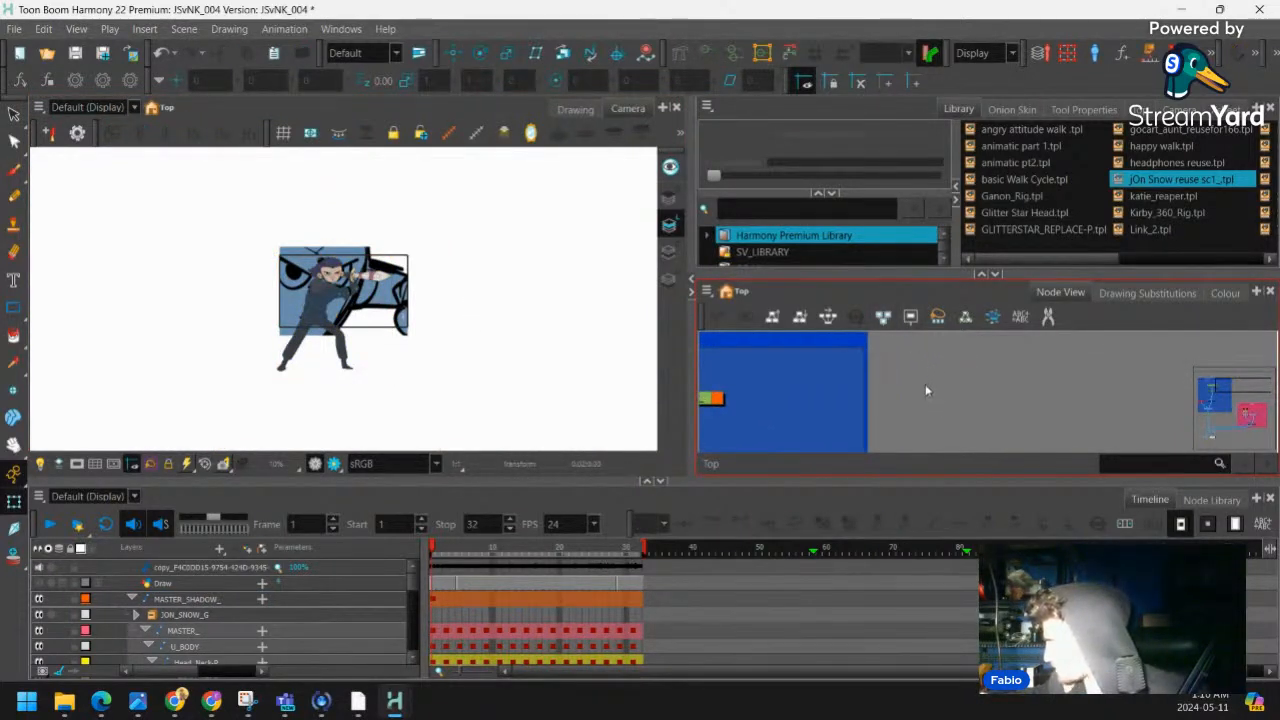
Add a Camera node in the empty area beside the Animatic group
{"action": "scroll", "coordinate": [1008, 390], "scroll_direction": "down", "scroll_amount": 3}
{"action": "left_click_drag", "start_coordinate": [1008, 390], "coordinate": [928, 316]}
{"action": "scroll", "coordinate": [969, 340], "scroll_direction": "down", "scroll_amount": 2}
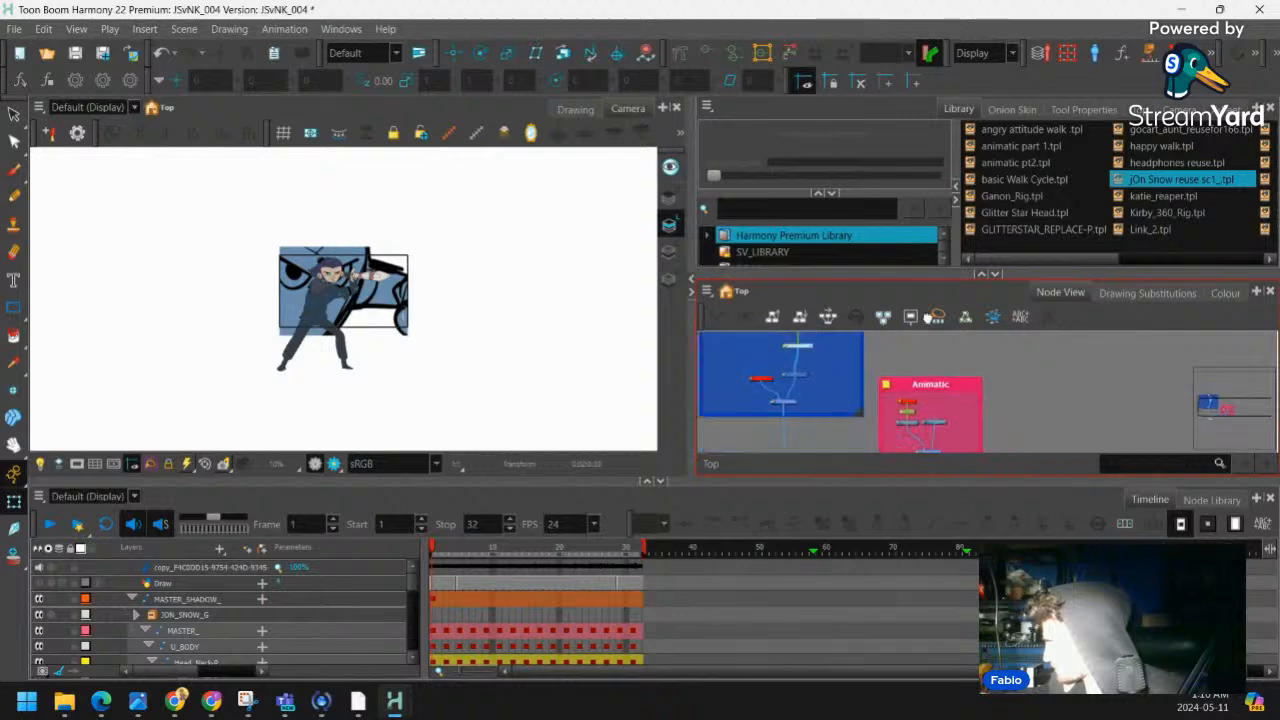
{"action": "scroll", "coordinate": [955, 383], "scroll_direction": "up", "scroll_amount": 2}
{"action": "left_click_drag", "start_coordinate": [955, 383], "coordinate": [940, 367]}
{"action": "key", "text": "Tab"}
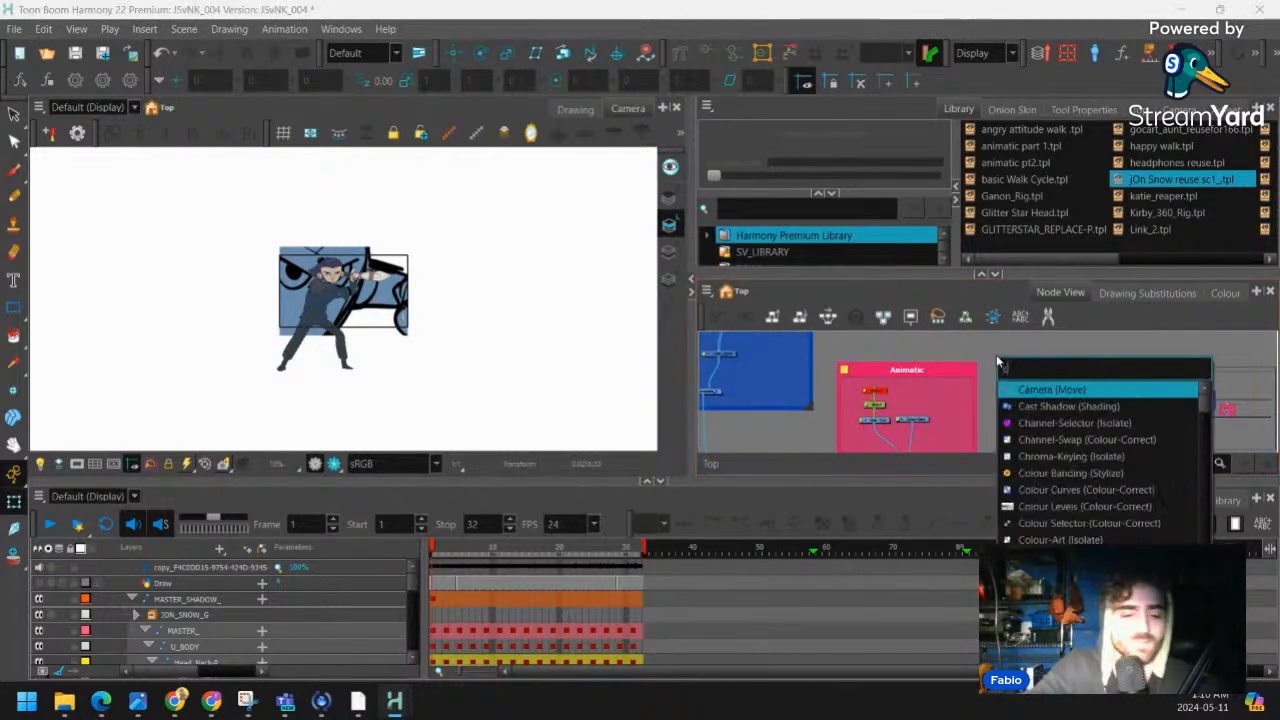
{"action": "type", "text": "camm"}
{"action": "left_click", "coordinate": [1042, 389]}
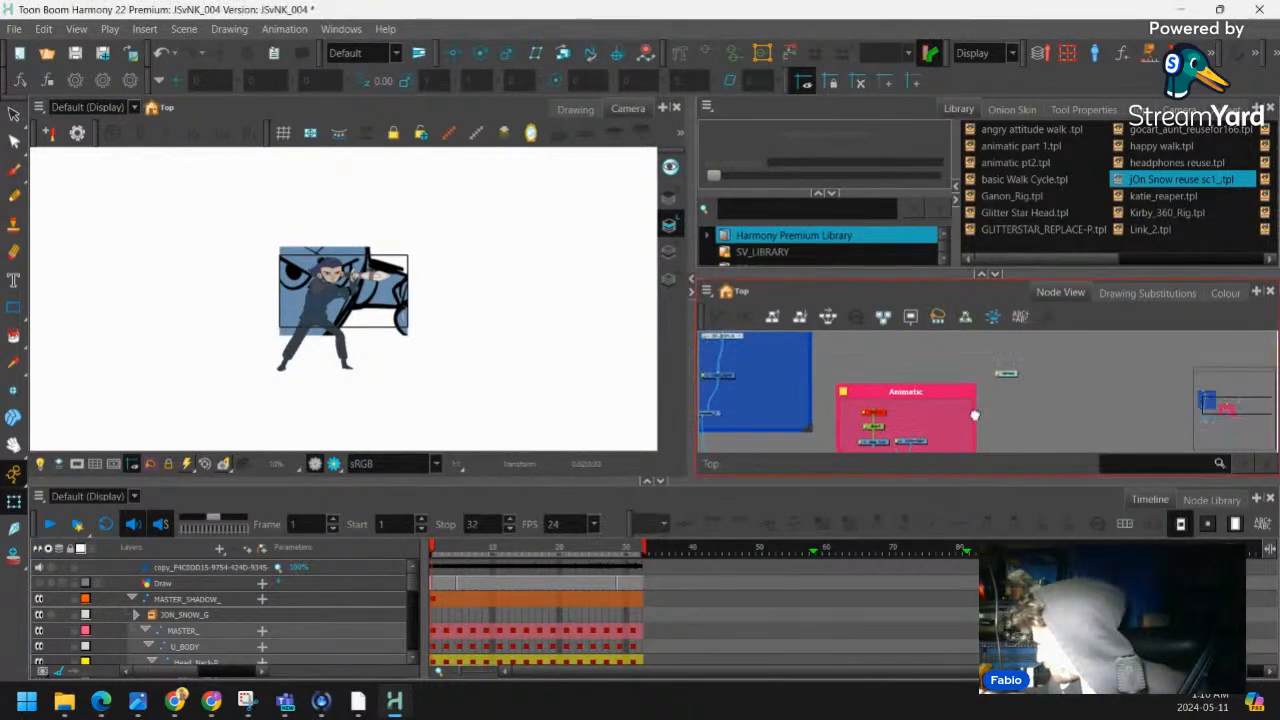
Add a parent peg to the camera and connect the Animatic group's top node to that same peg
{"action": "key", "text": "ctrl+p"}
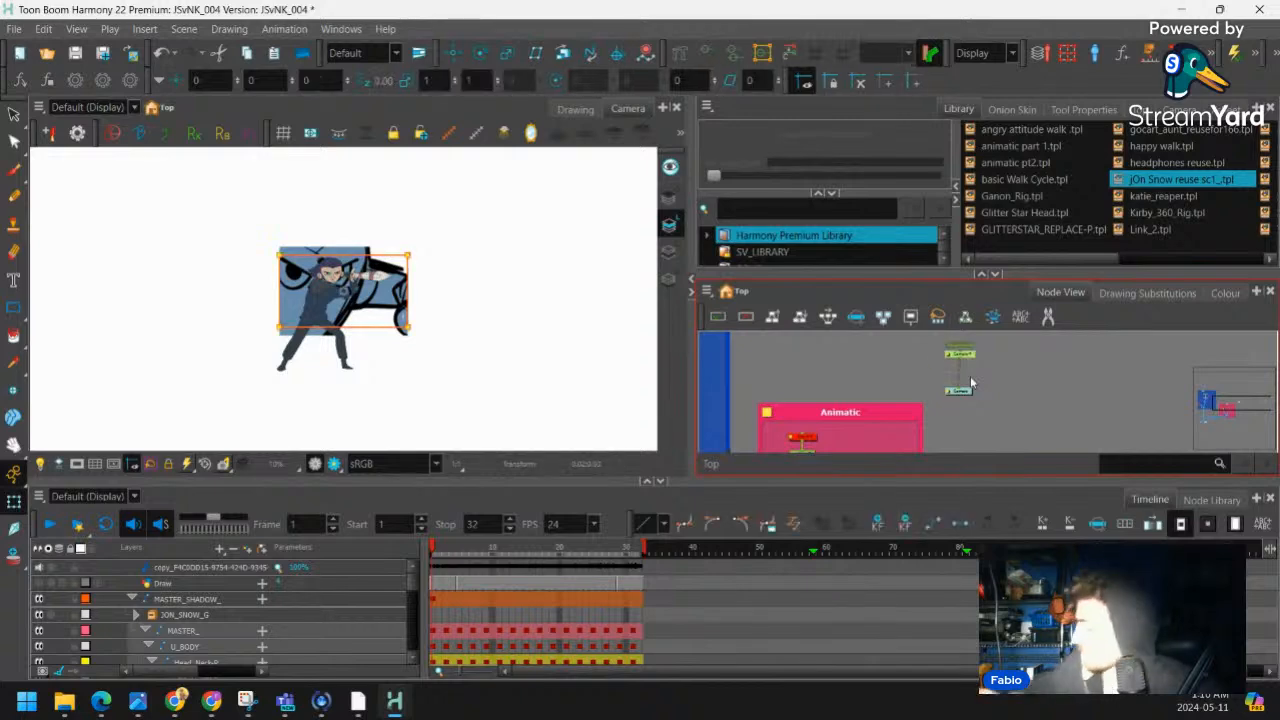
{"action": "left_click_drag", "start_coordinate": [880, 376], "coordinate": [872, 391]}
{"action": "left_click_drag", "start_coordinate": [796, 450], "coordinate": [957, 446]}
{"action": "left_click", "coordinate": [960, 371]}
Move the camera peg in and across on frame 1 so the frame closes up on JON SNOW's face and sword hilt
{"action": "key", "text": "2"}
{"action": "key", "text": "2"}
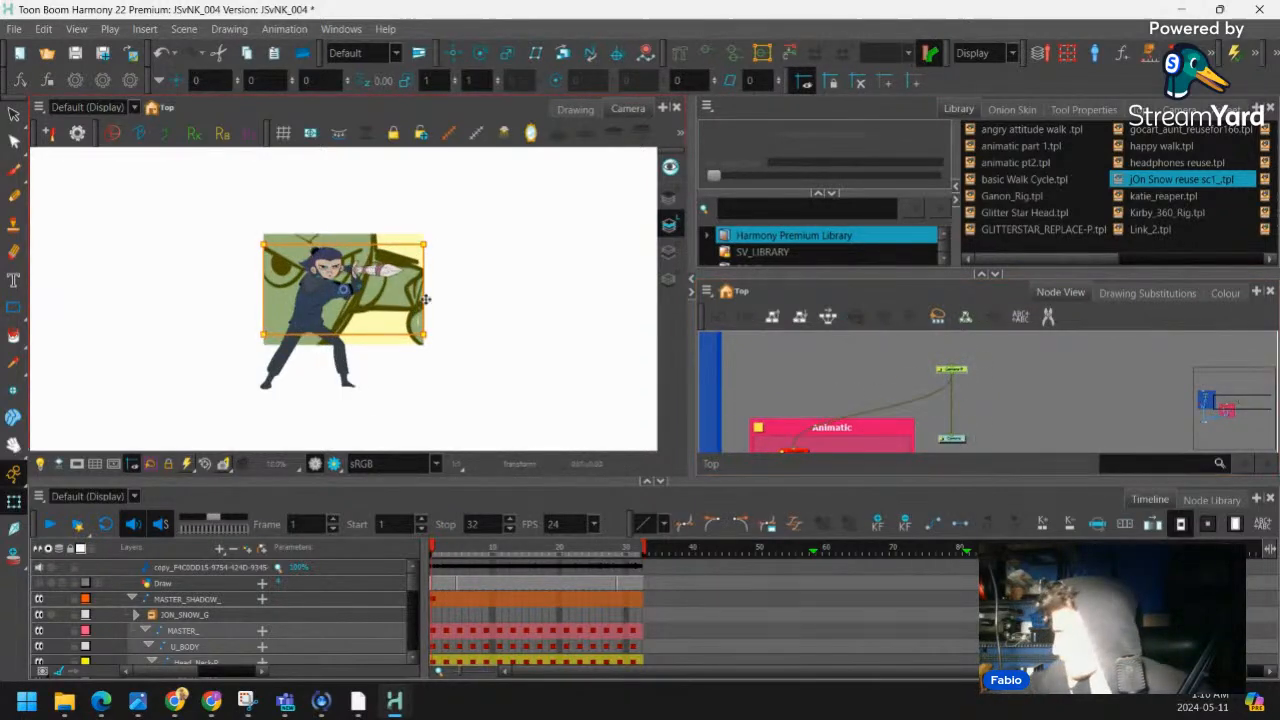
{"action": "left_click_drag", "start_coordinate": [444, 343], "coordinate": [425, 274]}
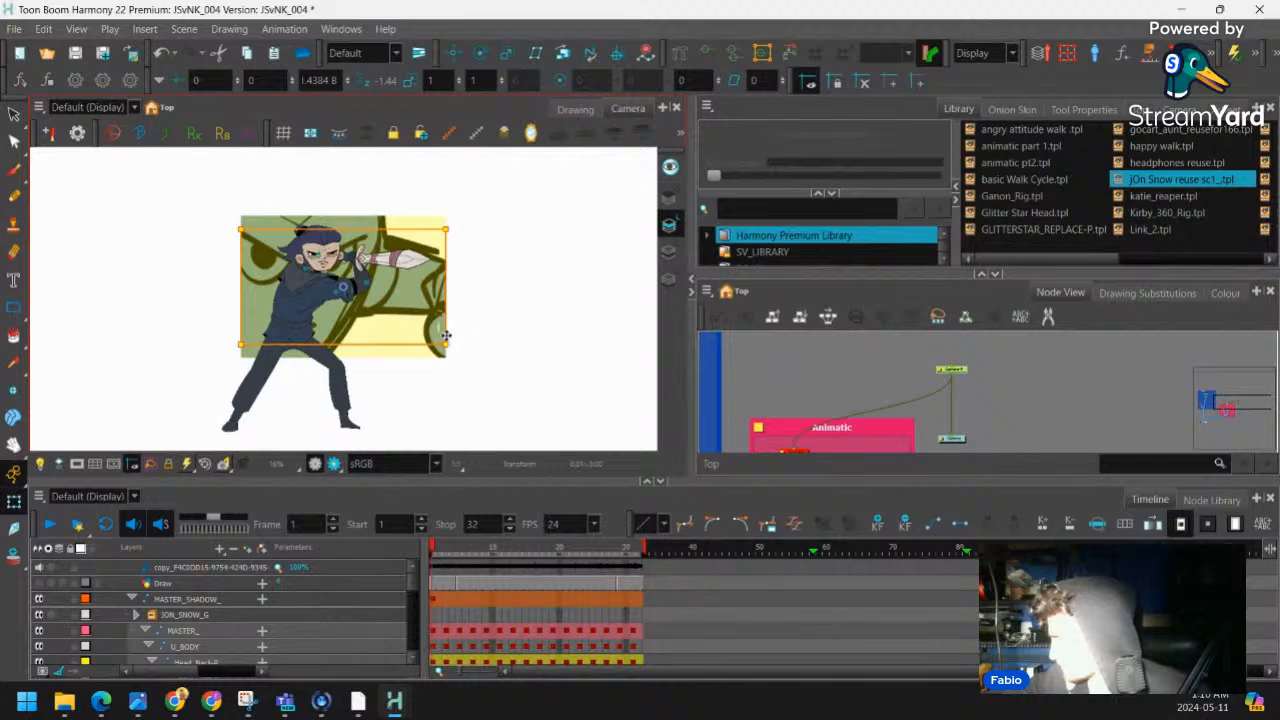
{"action": "key", "text": "Left"}
{"action": "key", "text": "Left"}
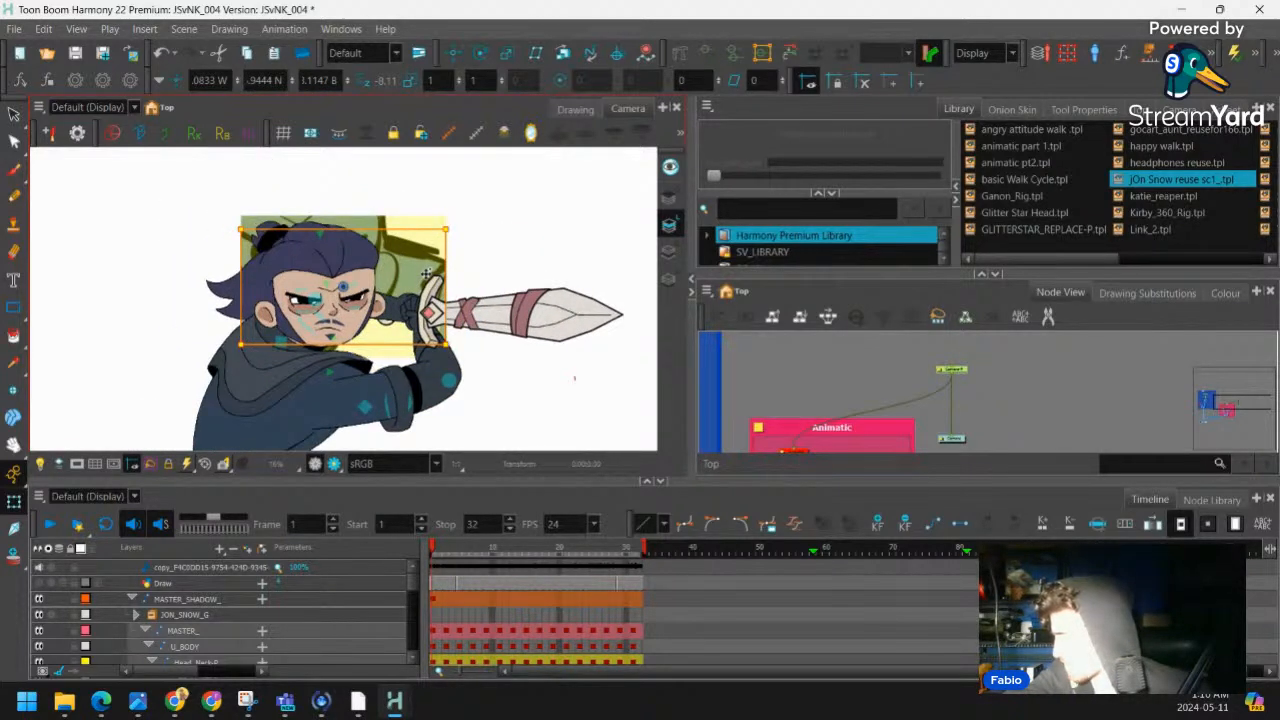
{"action": "key", "text": "Down"}
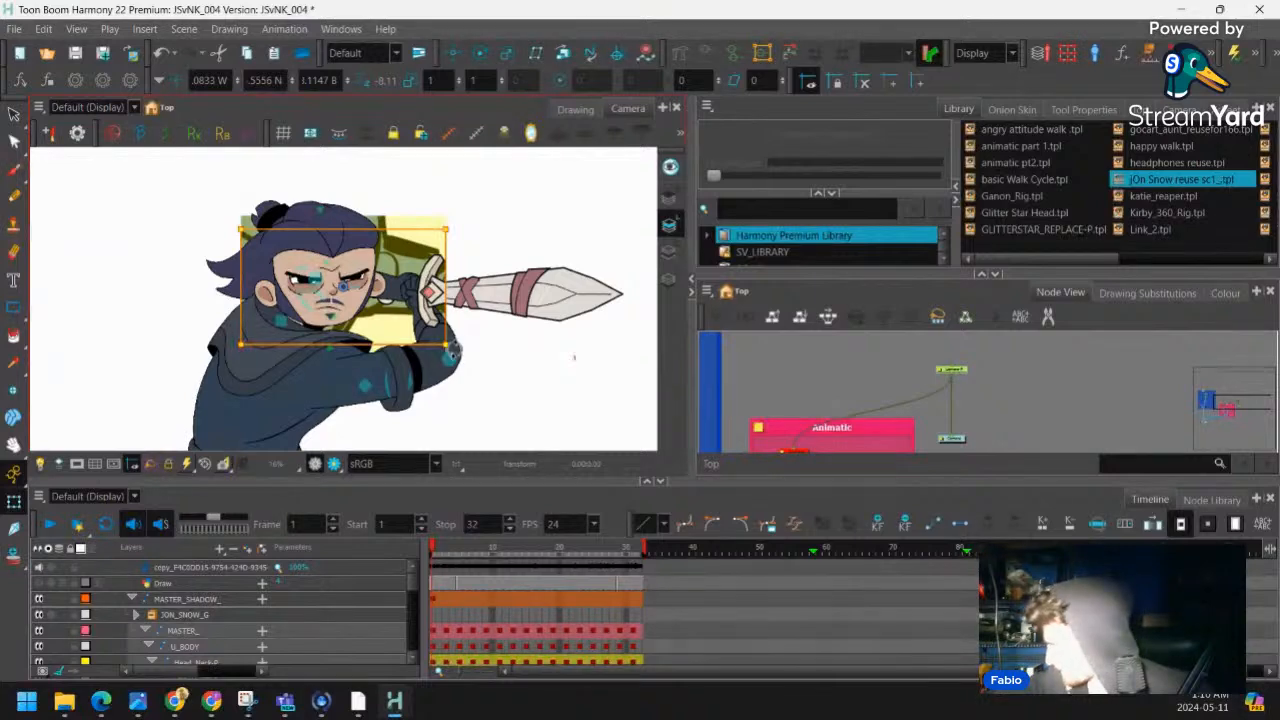
{"action": "mouse_move", "coordinate": [448, 347]}
{"action": "left_mouse_down"}
{"action": "mouse_move", "coordinate": [433, 338]}
{"action": "mouse_move", "coordinate": [448, 350]}
{"action": "left_mouse_up"}
Mask everything outside the camera frame and scrub the close-up through to frame 32
{"action": "left_click", "coordinate": [77, 464]}
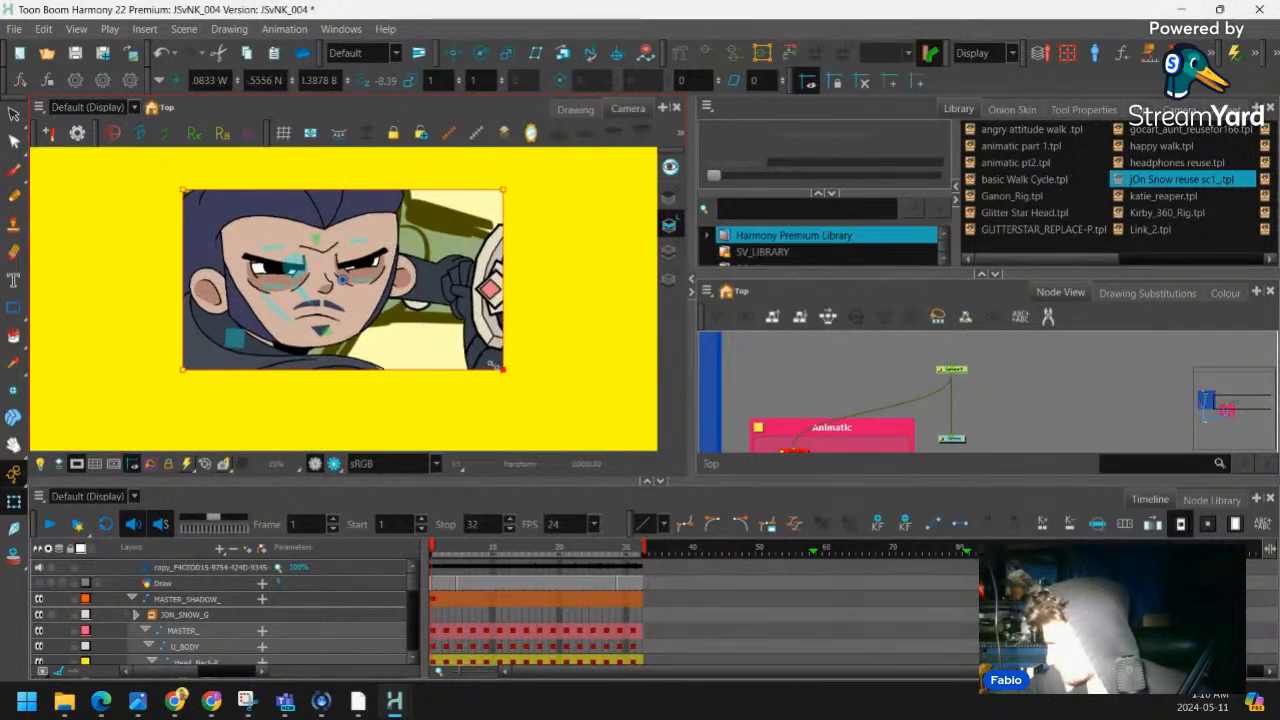
{"action": "left_click_drag", "start_coordinate": [437, 552], "coordinate": [645, 556]}
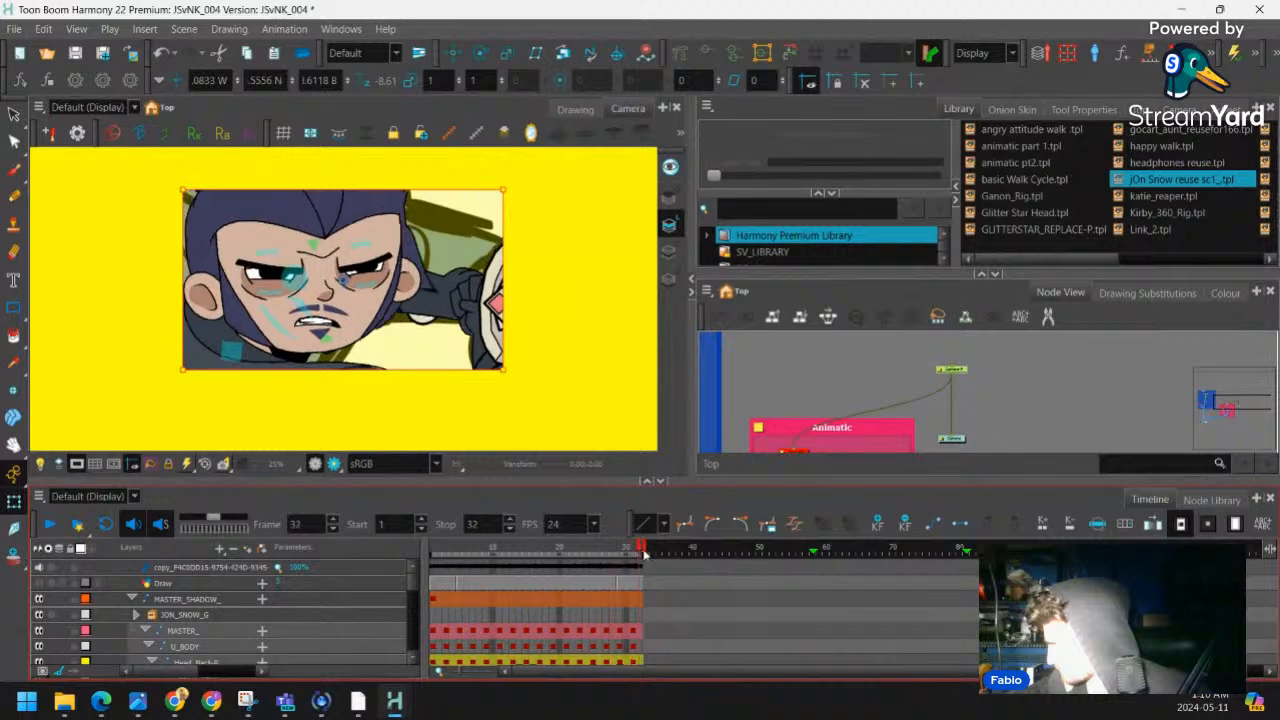
{"action": "left_click_drag", "start_coordinate": [434, 576], "coordinate": [358, 553]}
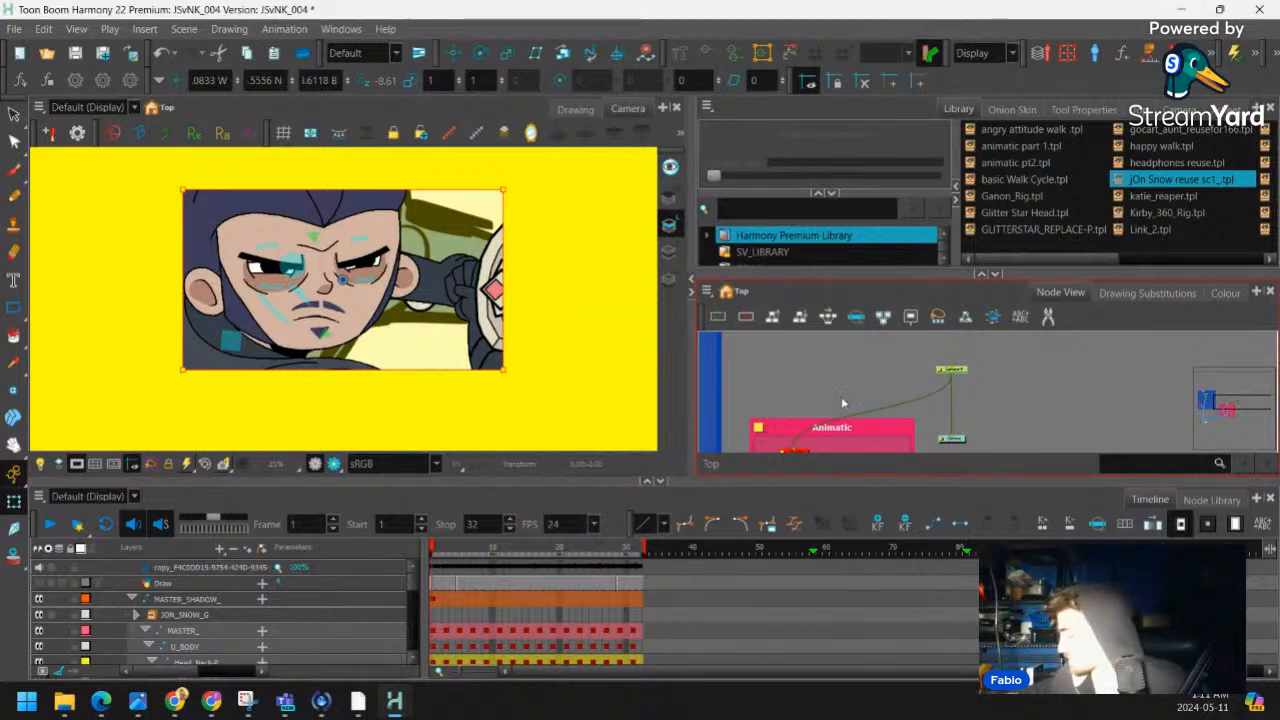
Disable the animatic drawing layer in the Animatic group and play back the close-up without it
{"action": "scroll", "coordinate": [825, 413], "scroll_direction": "down", "scroll_amount": 2}
{"action": "left_click", "coordinate": [811, 425]}
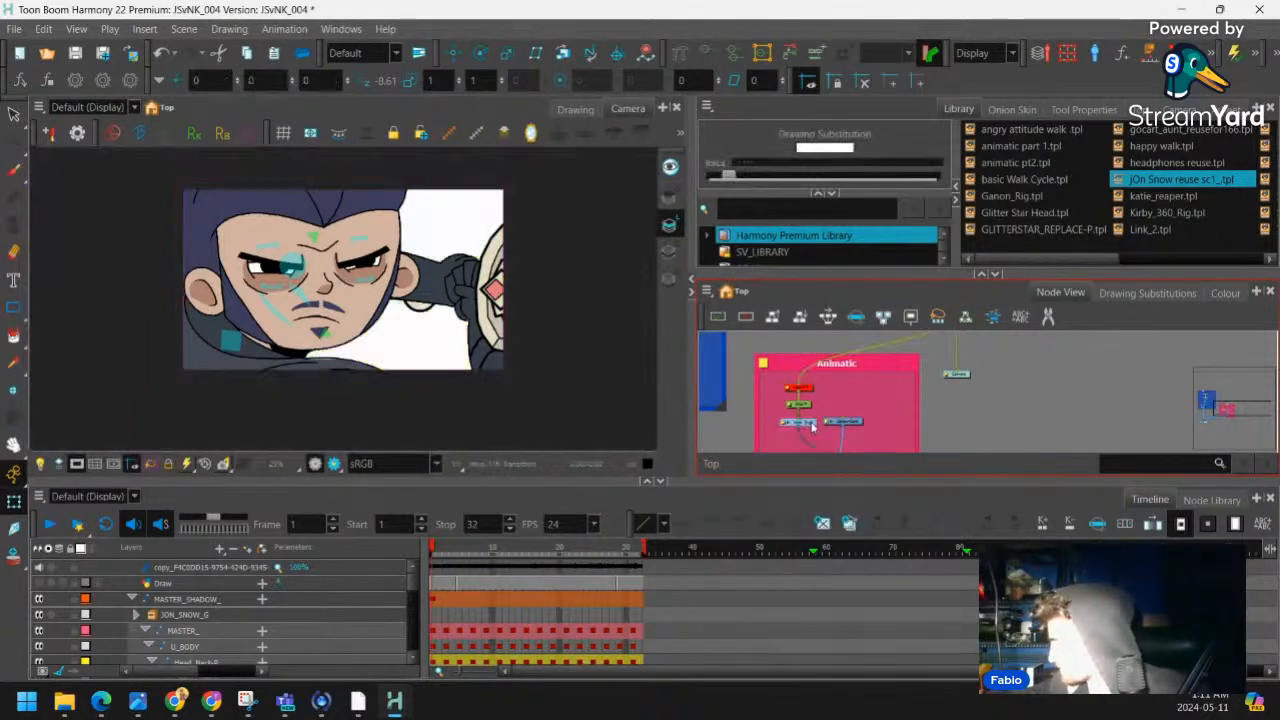
{"action": "left_click", "coordinate": [451, 550]}
{"action": "left_click_drag", "start_coordinate": [484, 552], "coordinate": [657, 550]}
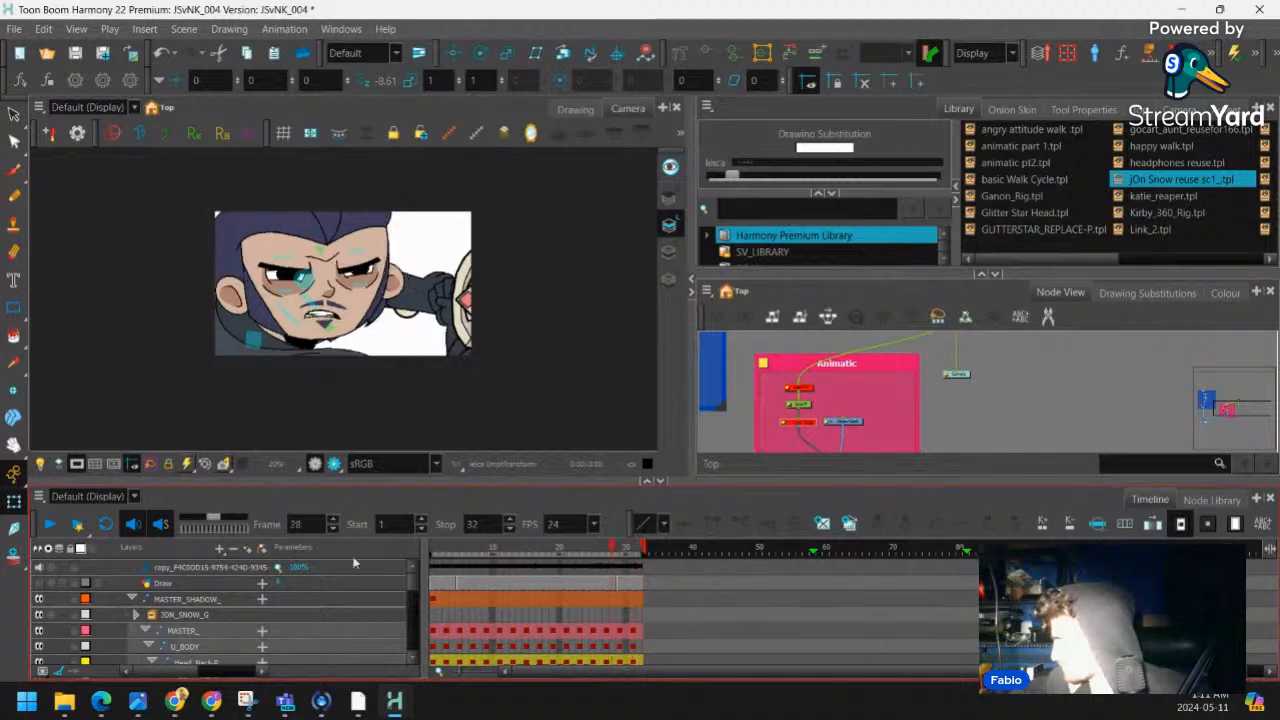
{"action": "left_click", "coordinate": [51, 524]}
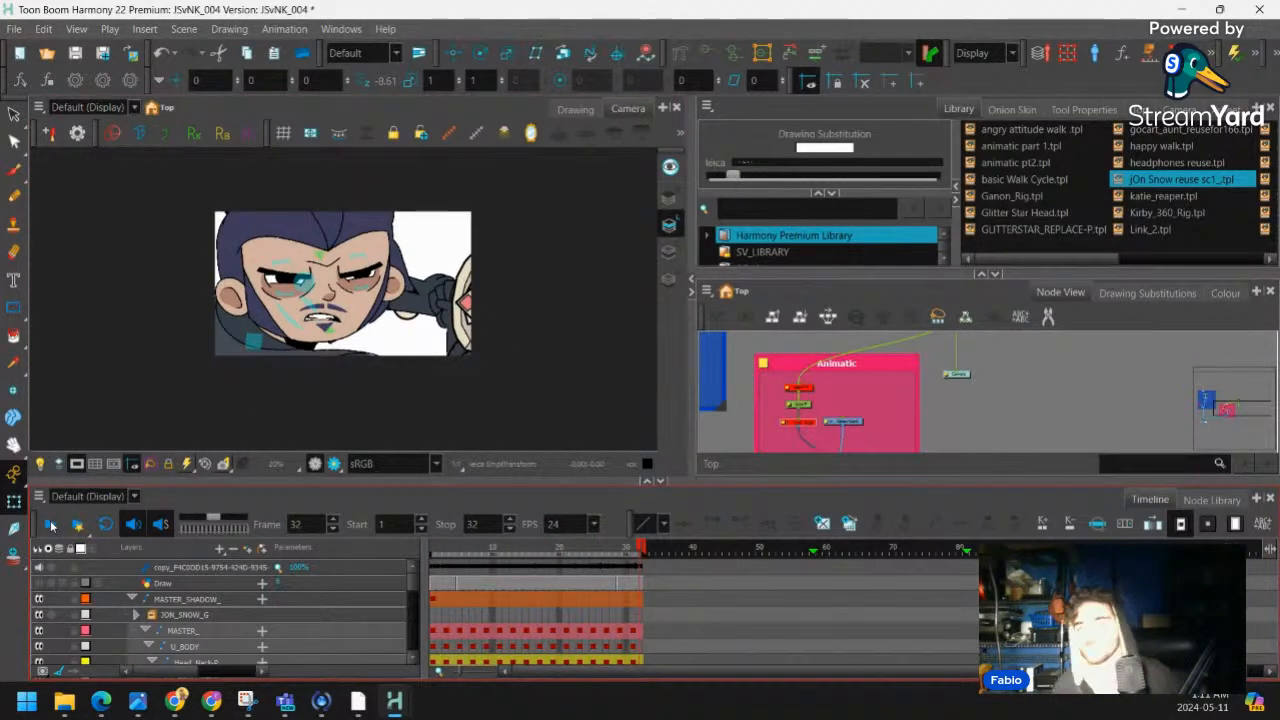
Keyframe the Camera-P peg on frame 32 and shift the camera slightly sideways on frame 1 for a slow drift
{"action": "scroll", "coordinate": [958, 394], "scroll_direction": "up", "scroll_amount": 2}
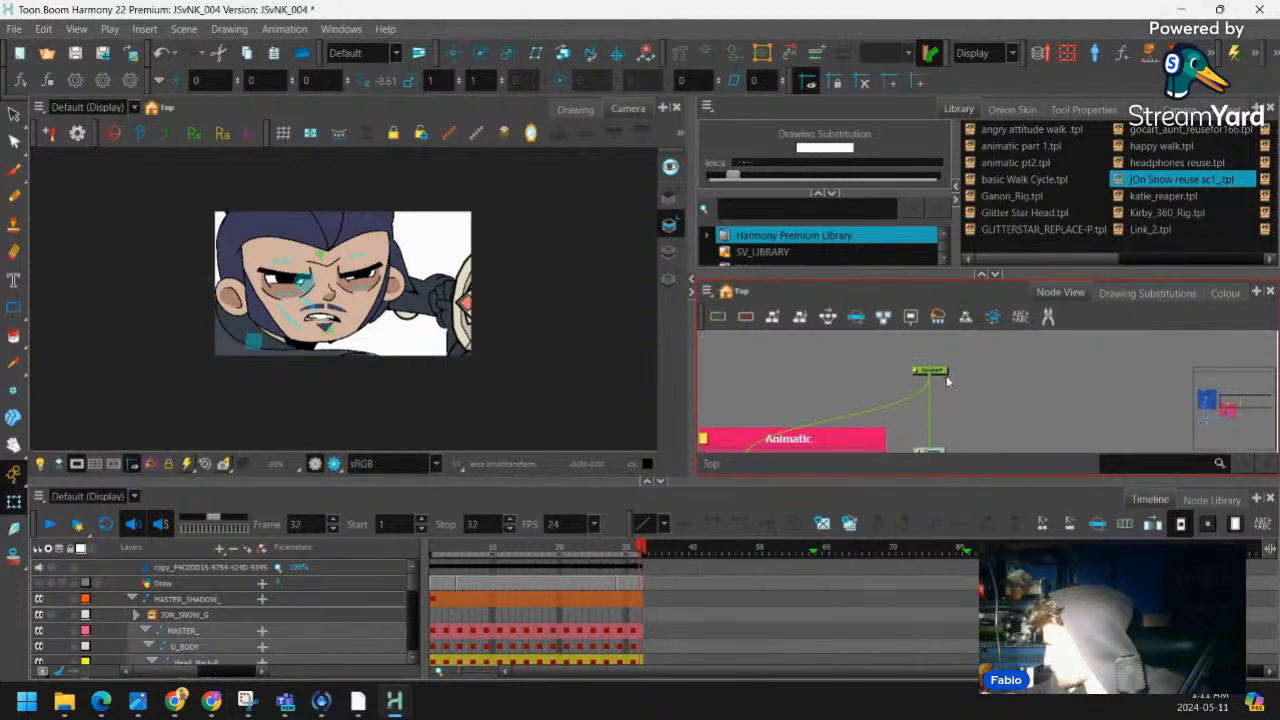
{"action": "left_click", "coordinate": [942, 369]}
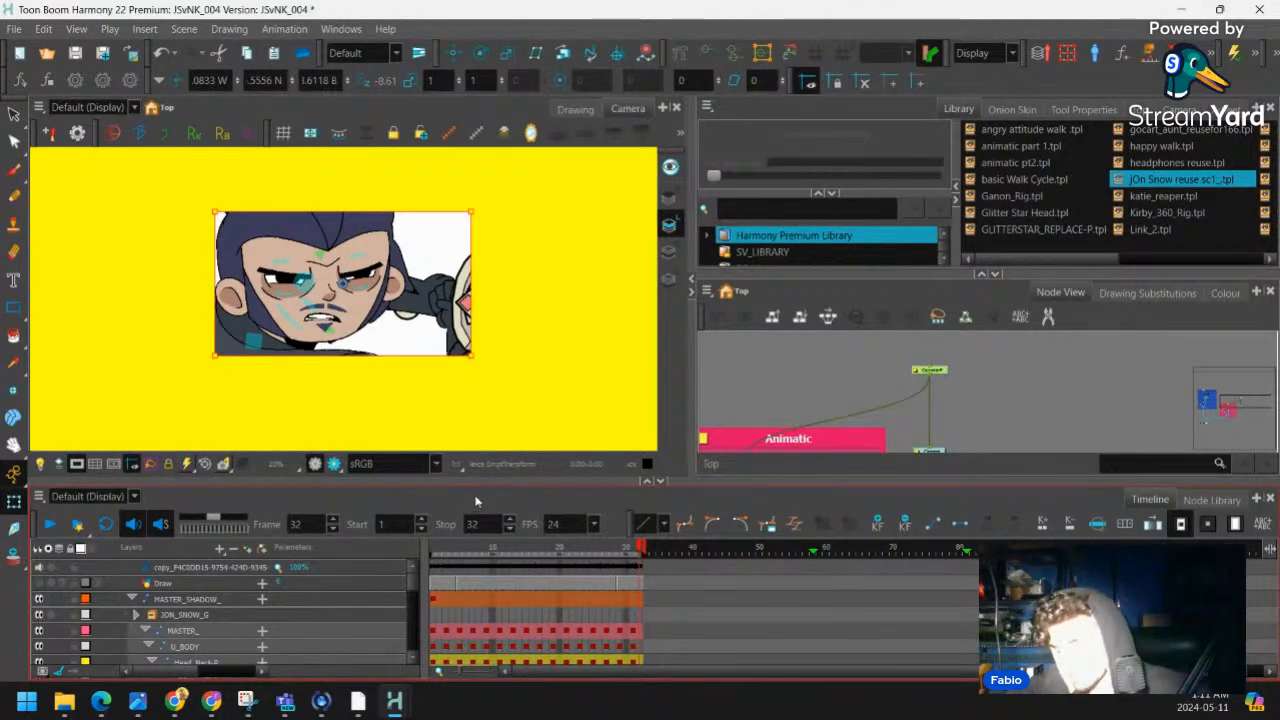
{"action": "key", "text": "o"}
{"action": "left_click", "coordinate": [434, 623]}
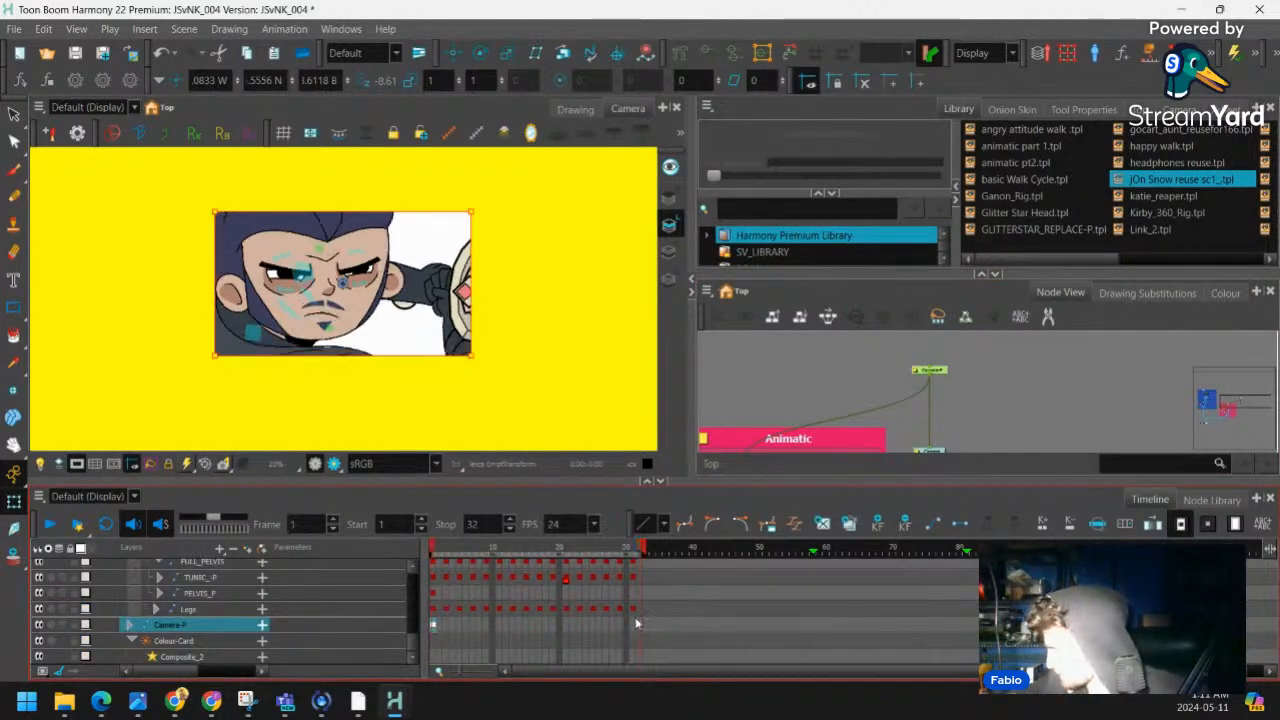
{"action": "left_click", "coordinate": [641, 628]}
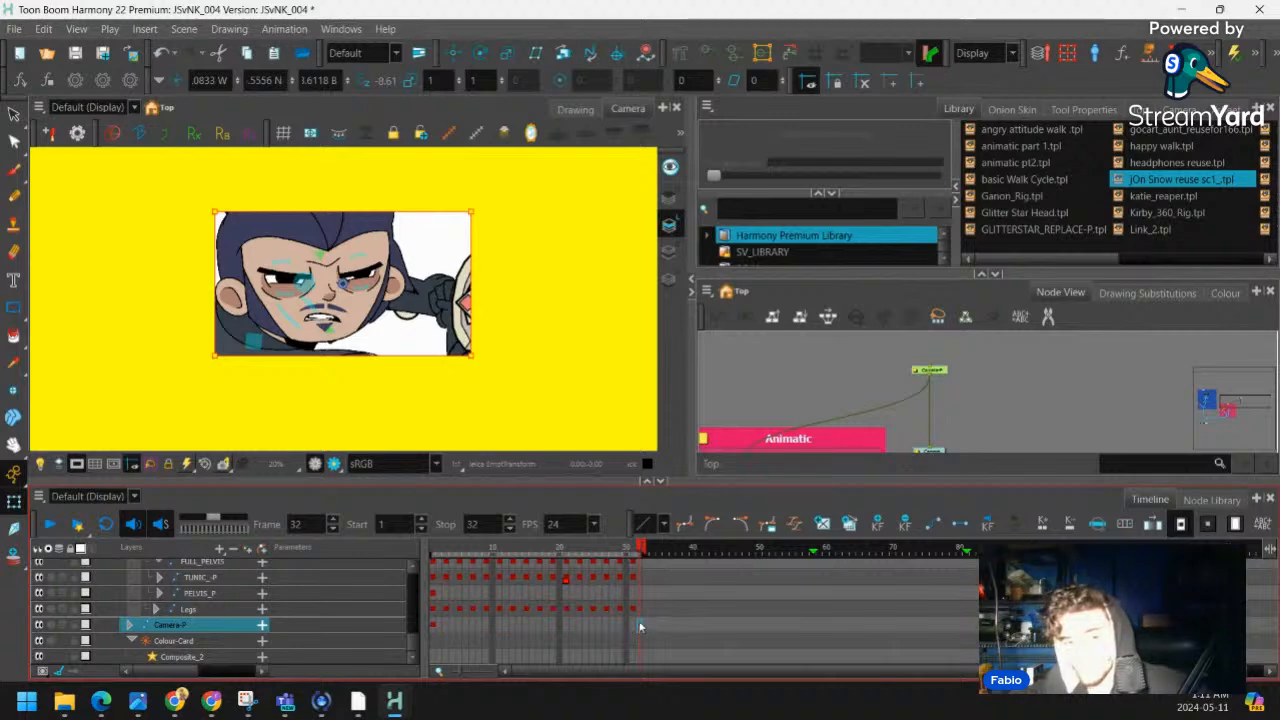
{"action": "key", "text": "F6"}
{"action": "left_click", "coordinate": [435, 626]}
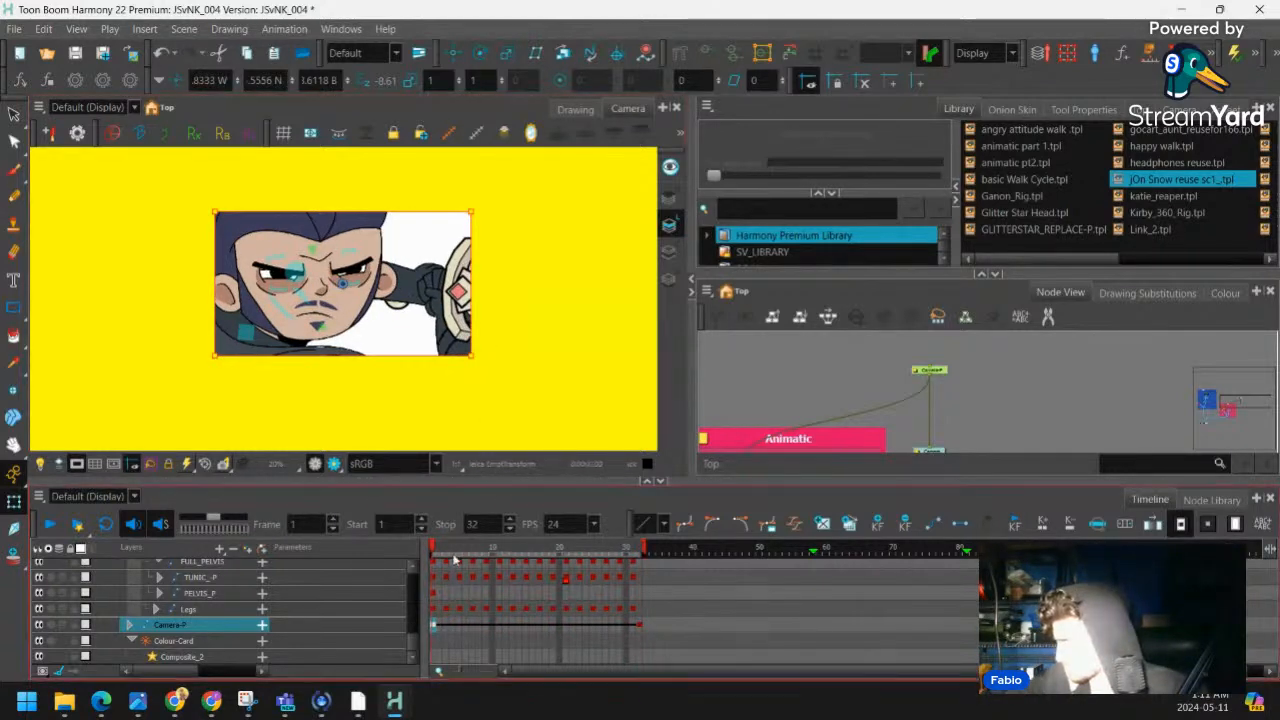
Scrub the timeline to check the camera drift and save the JSvNK_004 scene
{"action": "mouse_move", "coordinate": [440, 550]}
{"action": "left_mouse_down"}
{"action": "mouse_move", "coordinate": [640, 544]}
{"action": "mouse_move", "coordinate": [432, 590]}
{"action": "mouse_move", "coordinate": [486, 553]}
{"action": "left_mouse_up"}
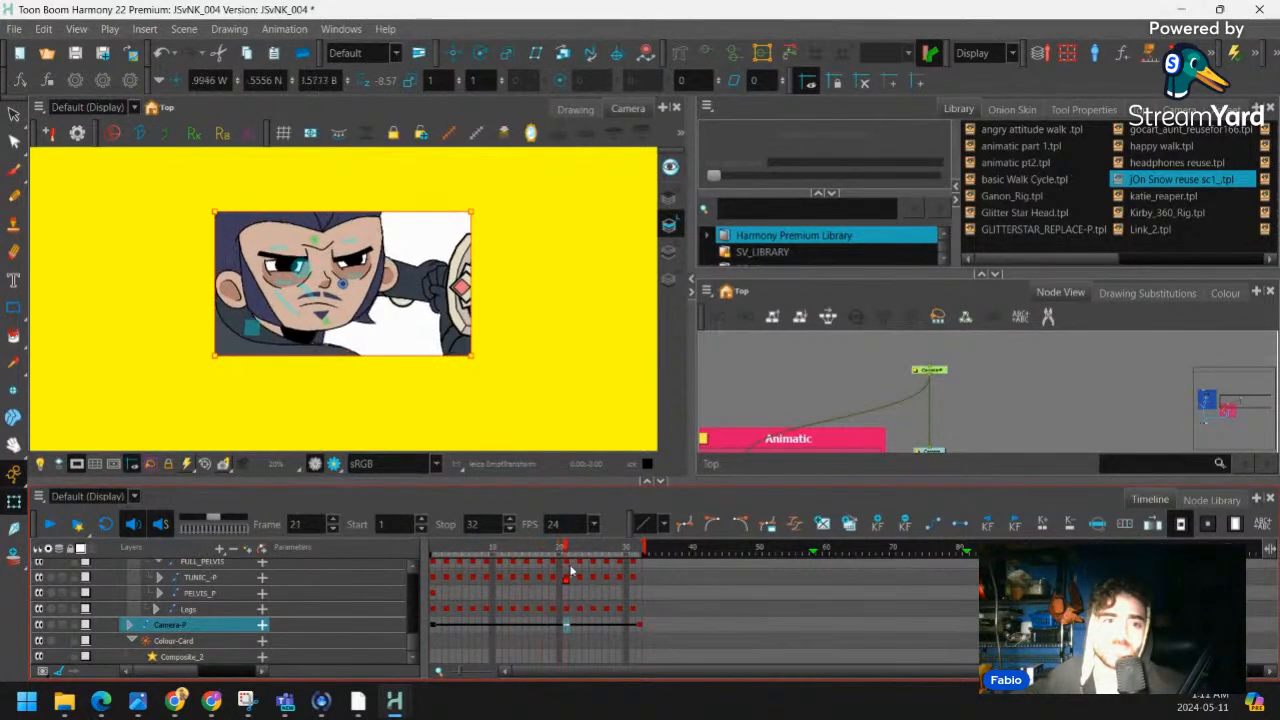
{"action": "left_click", "coordinate": [938, 376]}
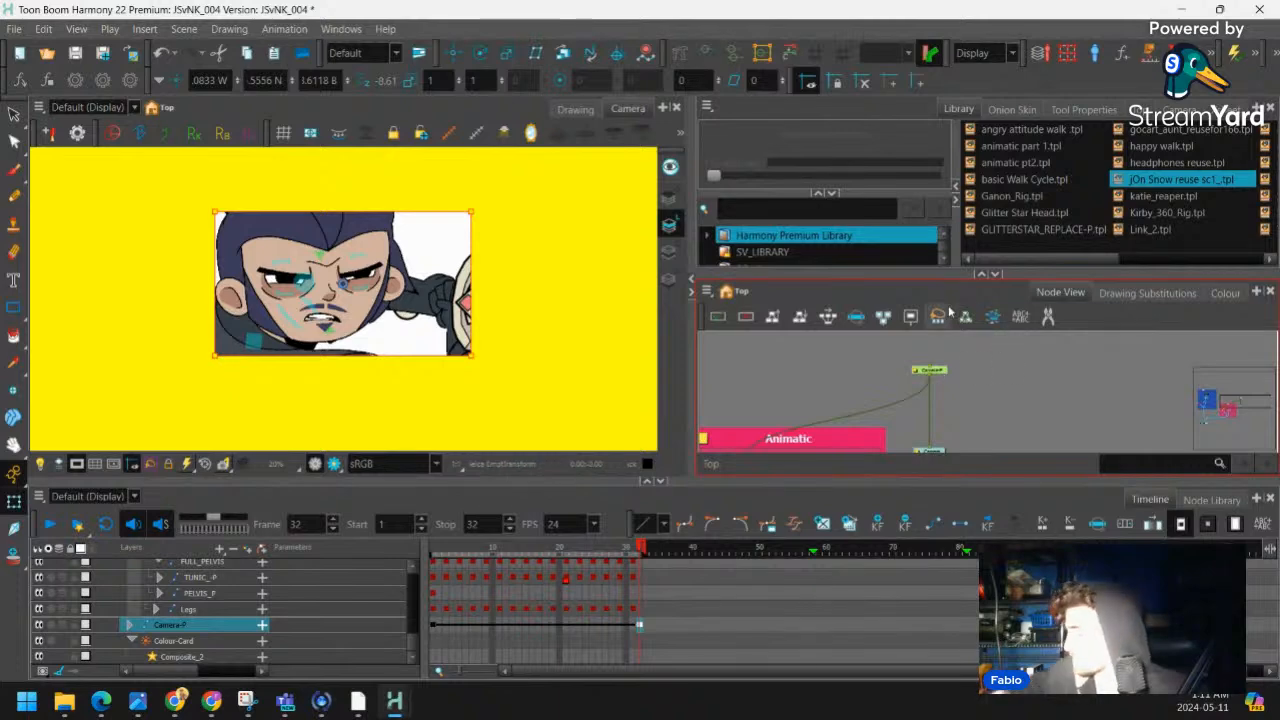
{"action": "left_click", "coordinate": [75, 54]}
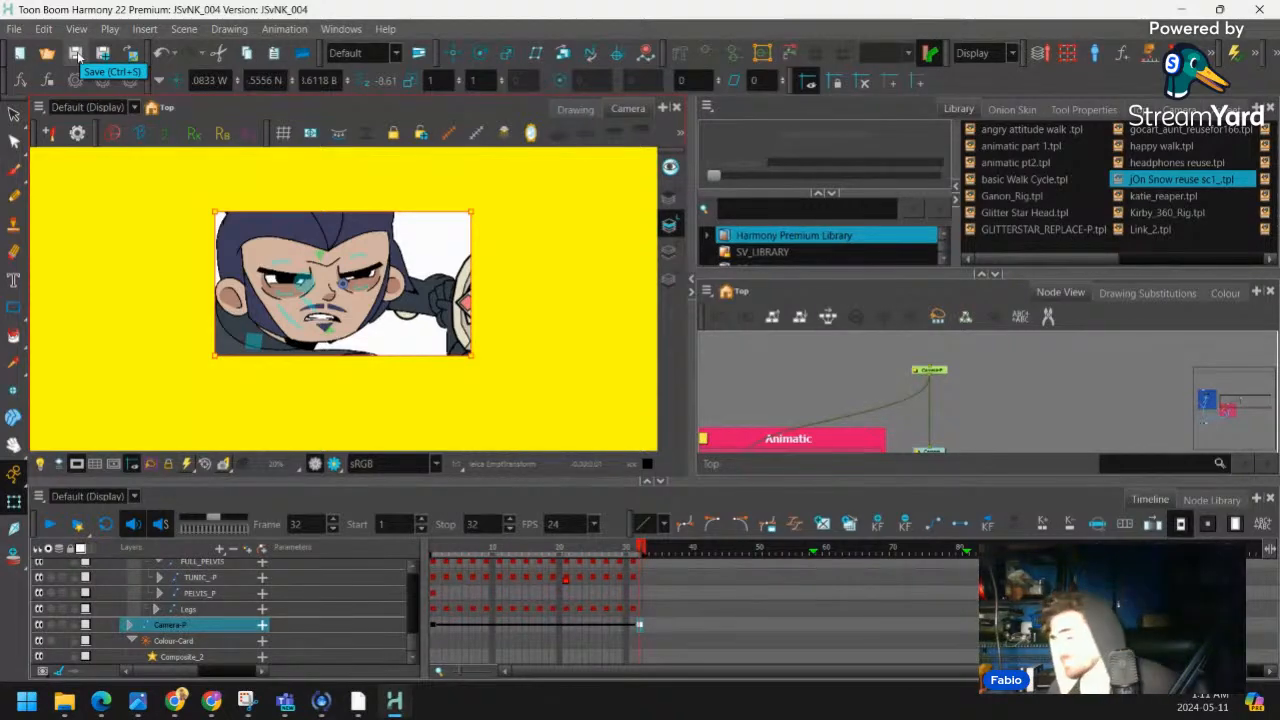
Switch to the open JSvNK_002 scene and scrub through its first frames
{"action": "mouse_move", "coordinate": [394, 700]}
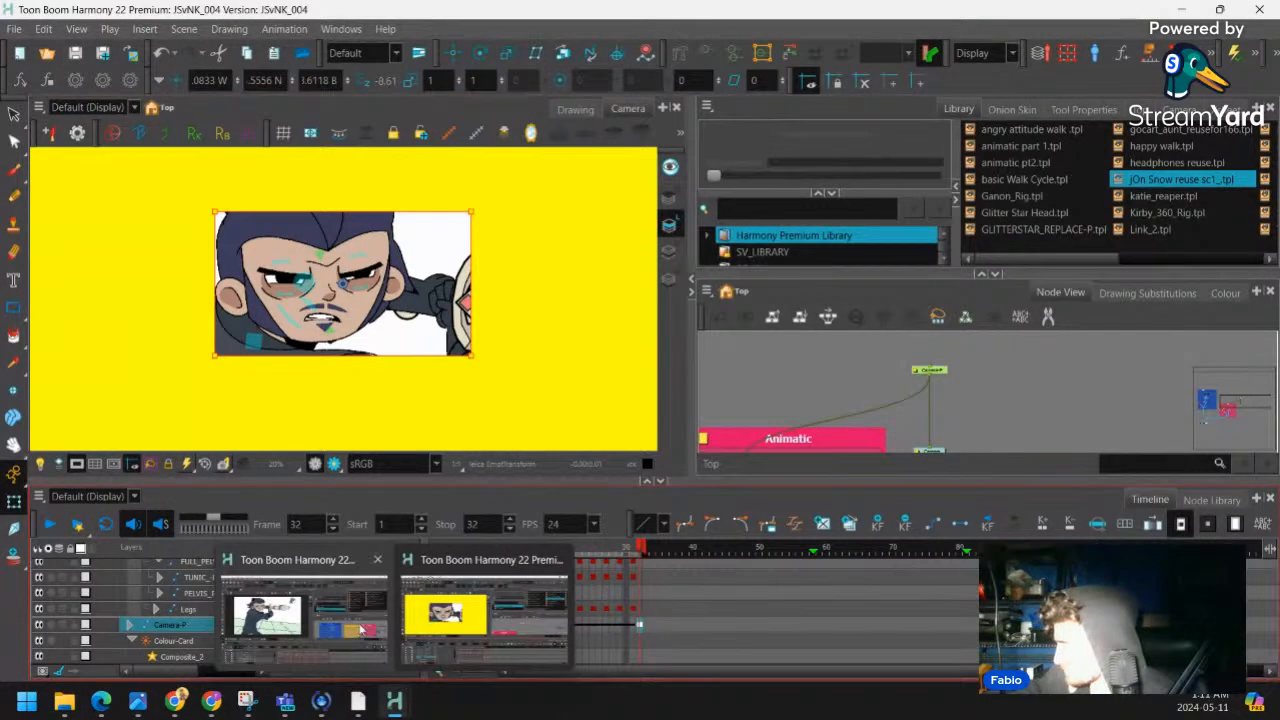
{"action": "left_click", "coordinate": [358, 628]}
{"action": "left_click_drag", "start_coordinate": [437, 574], "coordinate": [478, 570]}
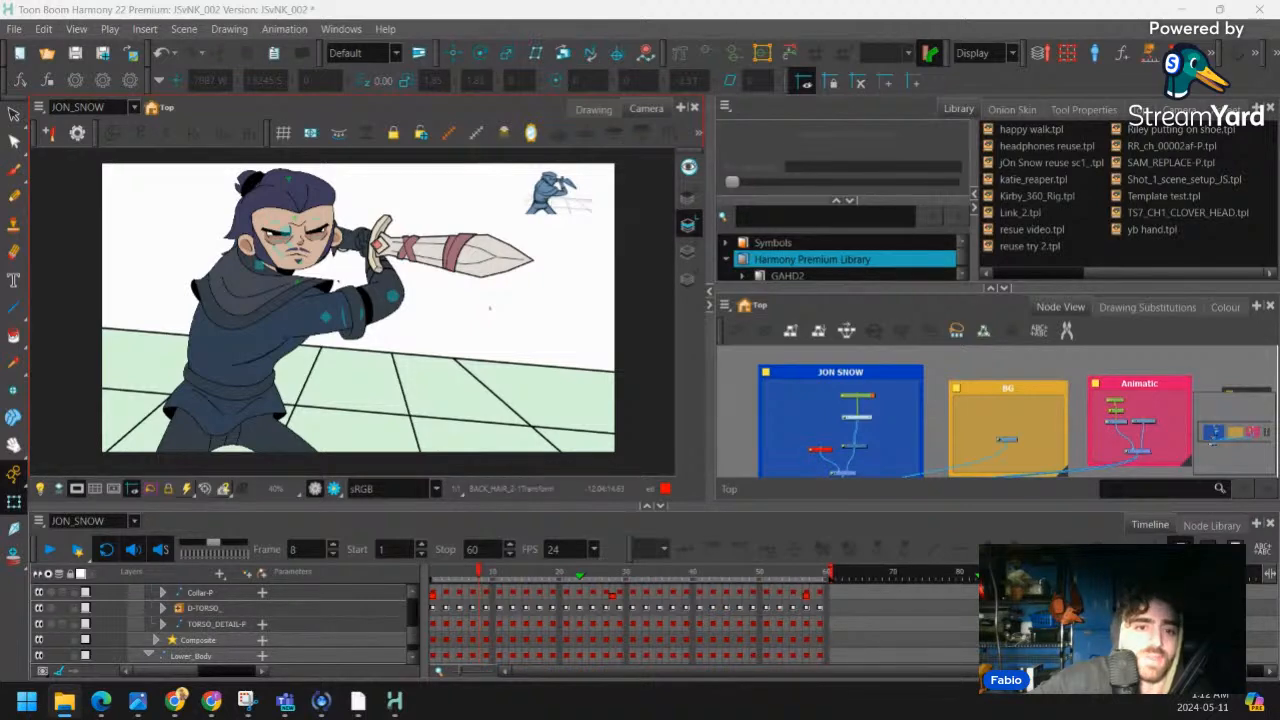
Open the rendered JSvNK_006_ANI video from the file explorer and play it, pausing on the sword-ready pose
{"action": "left_click_drag", "start_coordinate": [0, 170], "coordinate": [752, 144]}
{"action": "double_click", "coordinate": [362, 291]}
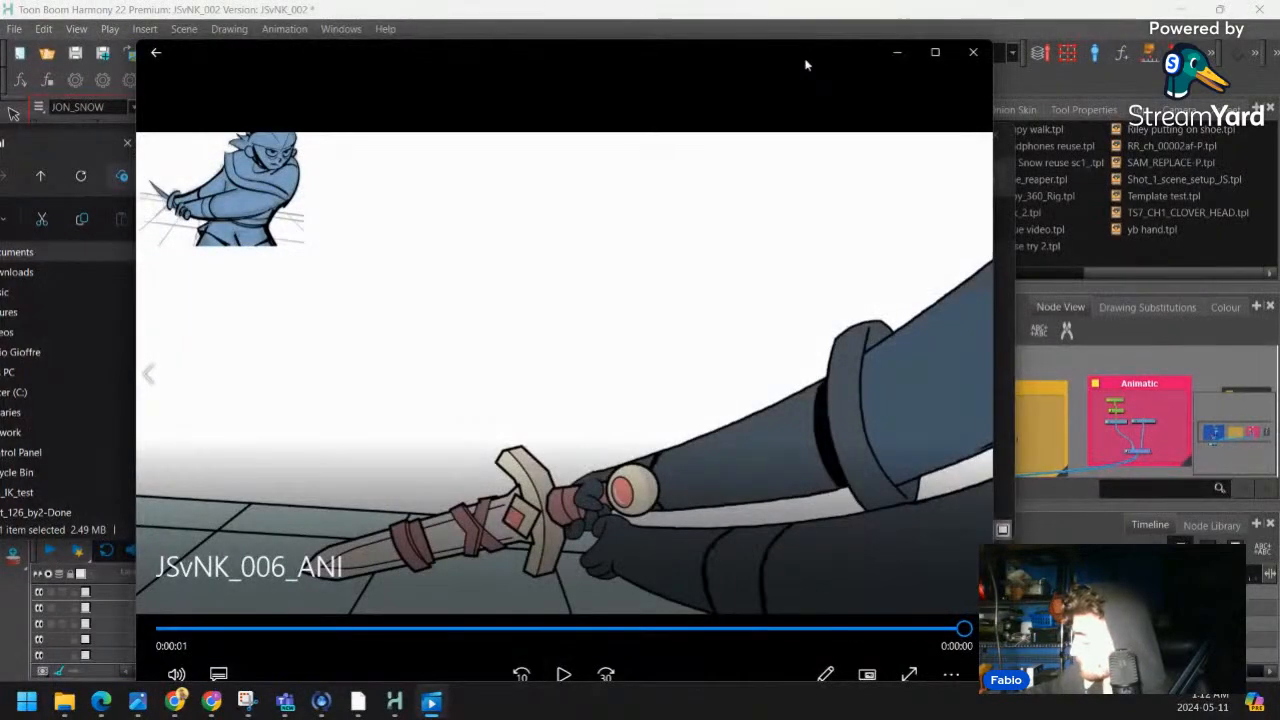
{"action": "key", "text": "space"}
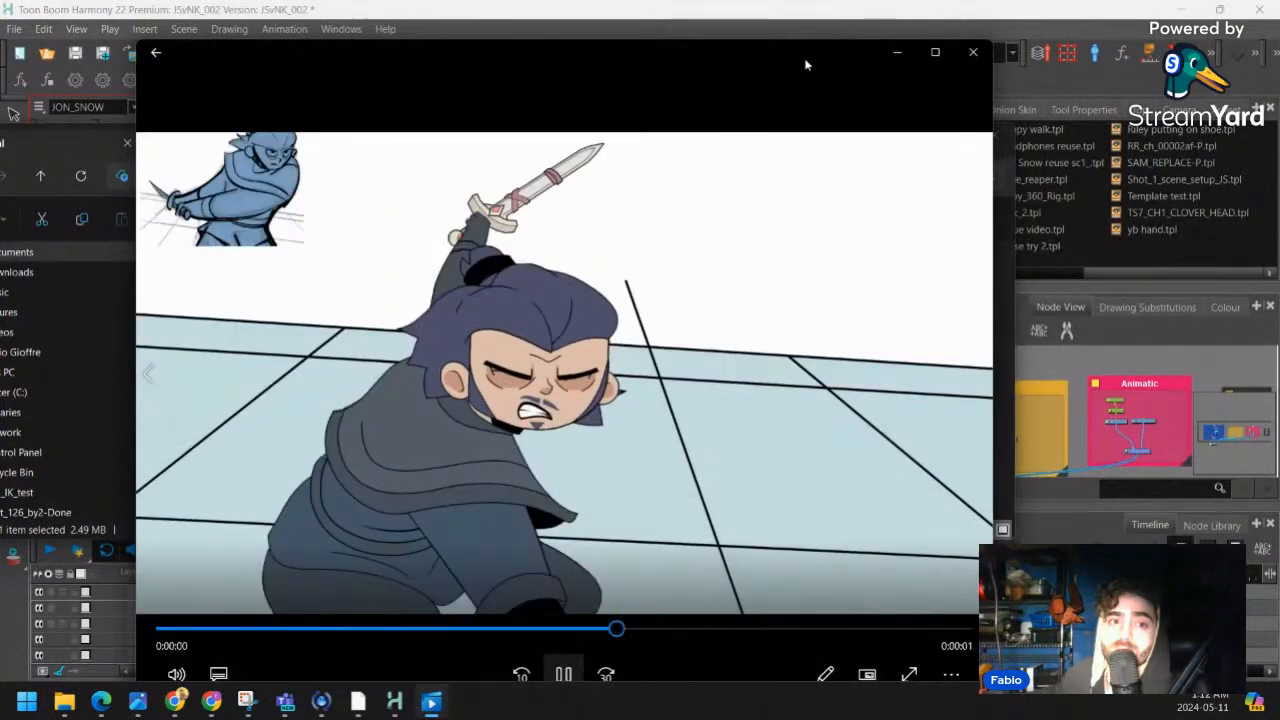
{"action": "key", "text": "space"}
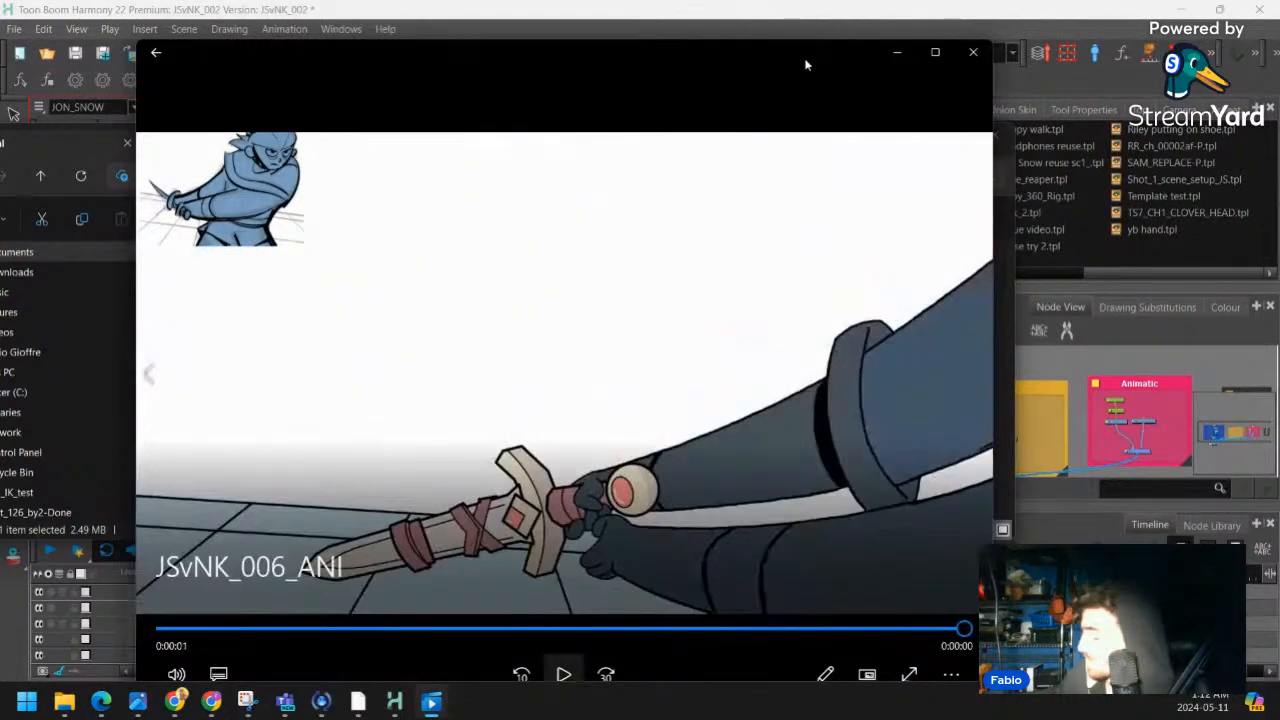
{"action": "key", "text": "space"}
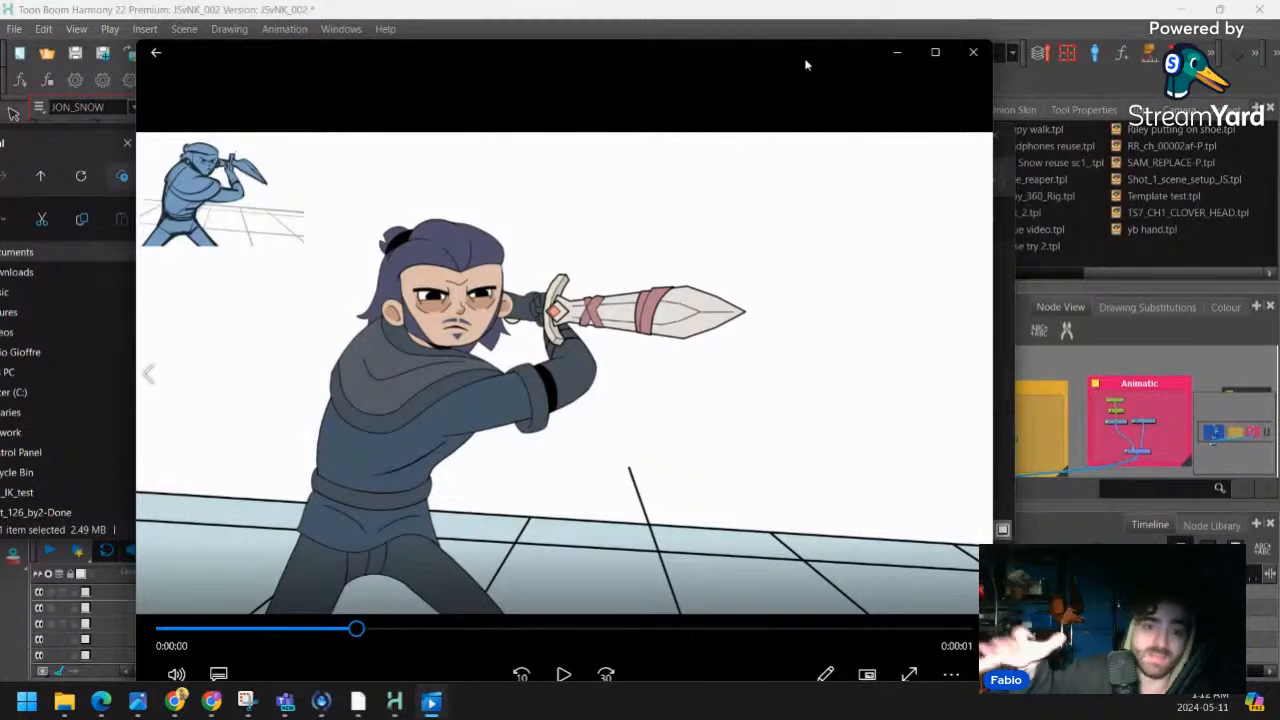
Step back and forth through the video's opening frames to examine the sword-ready pose
{"action": "key", "text": "Left"}
{"action": "key", "text": "Left"}
{"action": "key", "text": "Left"}
{"action": "key", "text": "Left"}
{"action": "key", "text": "Left"}
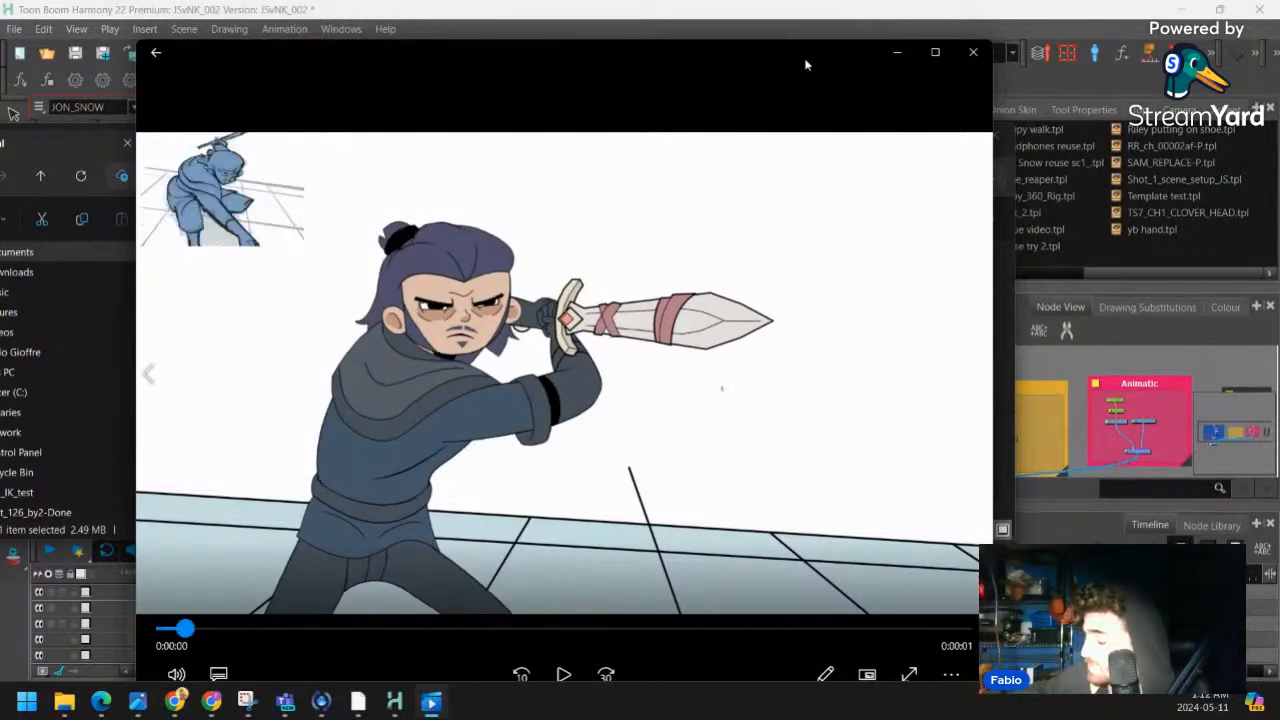
{"action": "key", "text": "Right"}
{"action": "key", "text": "Right"}
{"action": "key", "text": "Right"}
{"action": "key", "text": "Right"}
{"action": "key", "text": "Right"}
{"action": "key", "text": "Left"}
{"action": "key", "text": "Left"}
{"action": "key", "text": "Left"}
{"action": "key", "text": "Left"}
{"action": "key", "text": "Left"}
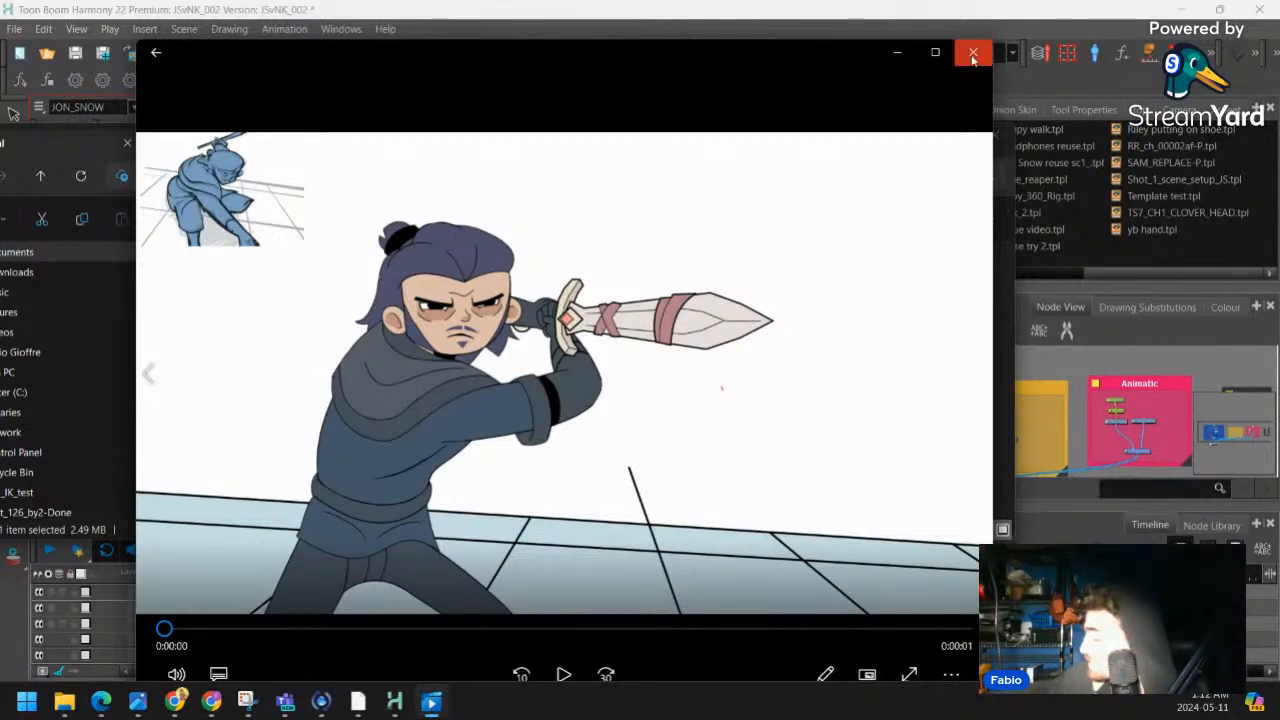
Step forward frame by frame from the video's start to examine the move into the crouching sword swing
{"action": "mouse_move", "coordinate": [935, 52]}
{"action": "key", "text": "Right"}
{"action": "key", "text": "Right"}
{"action": "key", "text": "Right"}
{"action": "key", "text": "Right"}
{"action": "key", "text": "Right"}
{"action": "key", "text": "Right"}
{"action": "key", "text": "Right"}
{"action": "key", "text": "Right"}
{"action": "key", "text": "Right"}
{"action": "key", "text": "Right"}
{"action": "key", "text": "Right"}
{"action": "key", "text": "Right"}
{"action": "key", "text": "Right"}
{"action": "key", "text": "Right"}
{"action": "key", "text": "Right"}
{"action": "key", "text": "Right"}
{"action": "key", "text": "Right"}
{"action": "key", "text": "Right"}
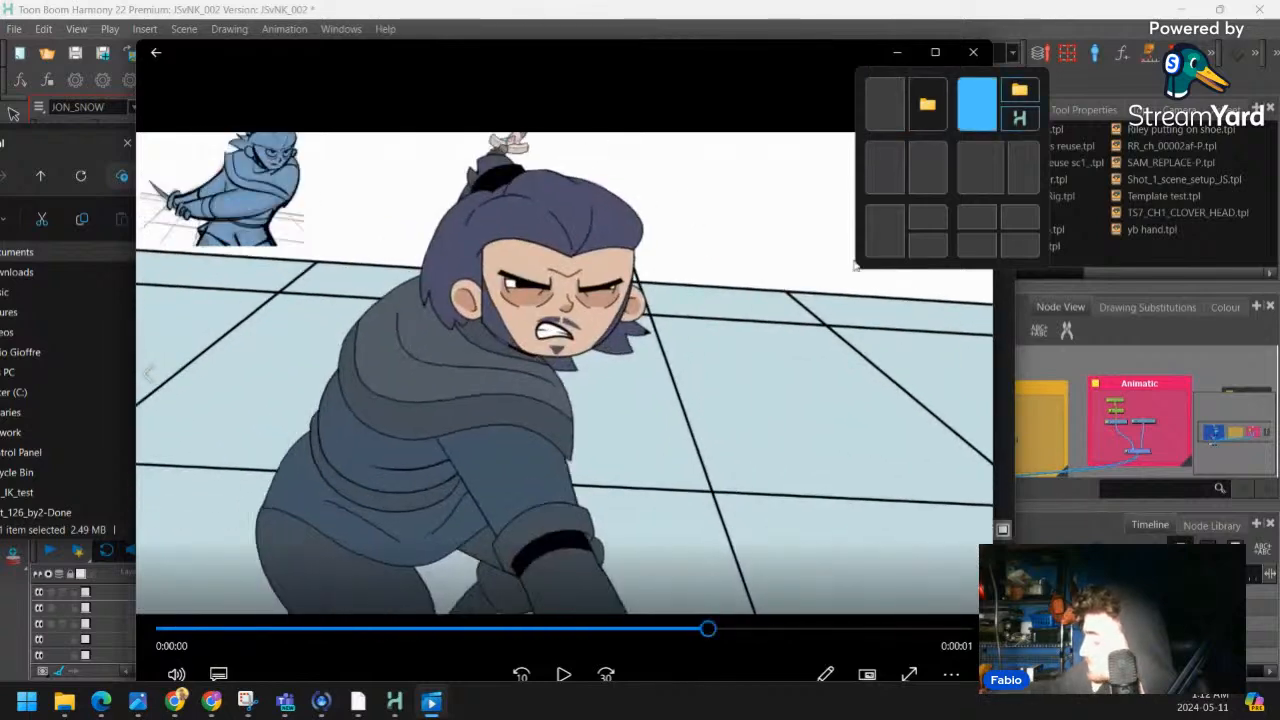
Close the video, minimize the file explorer, and scrub the JSvNK_002 scene from its first frames to frame 47 to examine Jon Snow's animation
{"action": "left_click", "coordinate": [975, 52]}
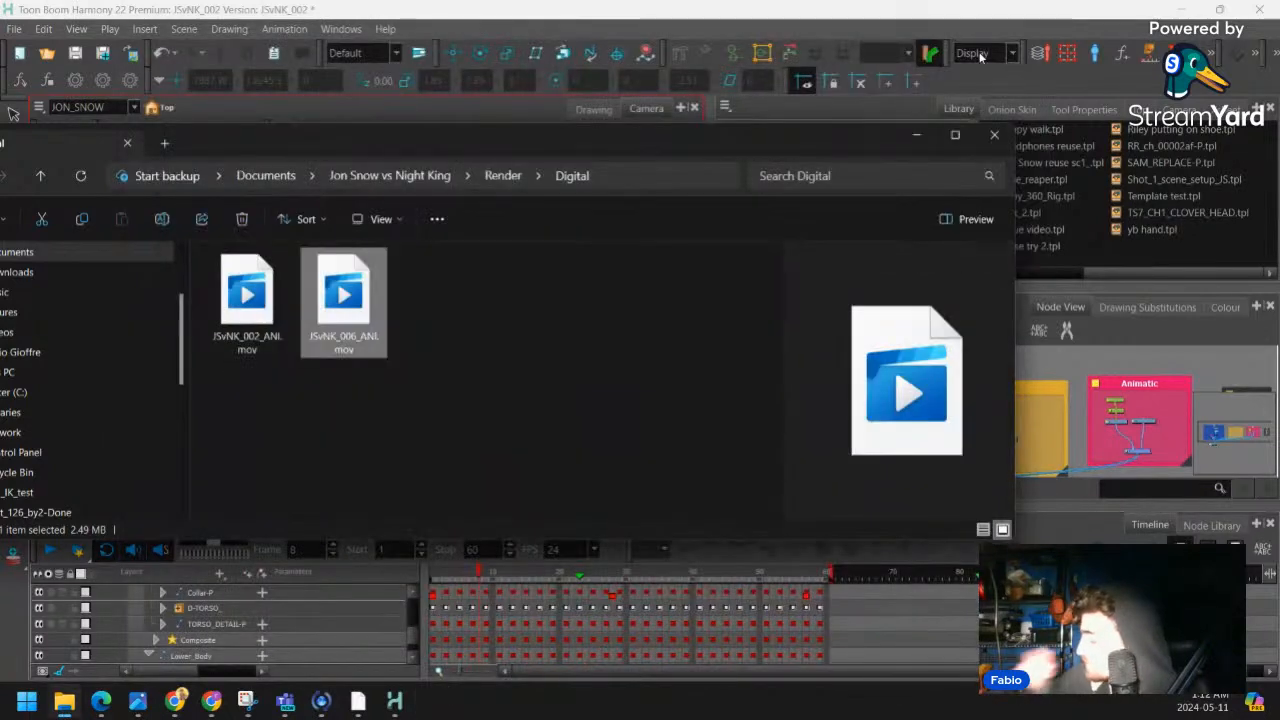
{"action": "left_click", "coordinate": [916, 135]}
{"action": "left_click", "coordinate": [443, 593]}
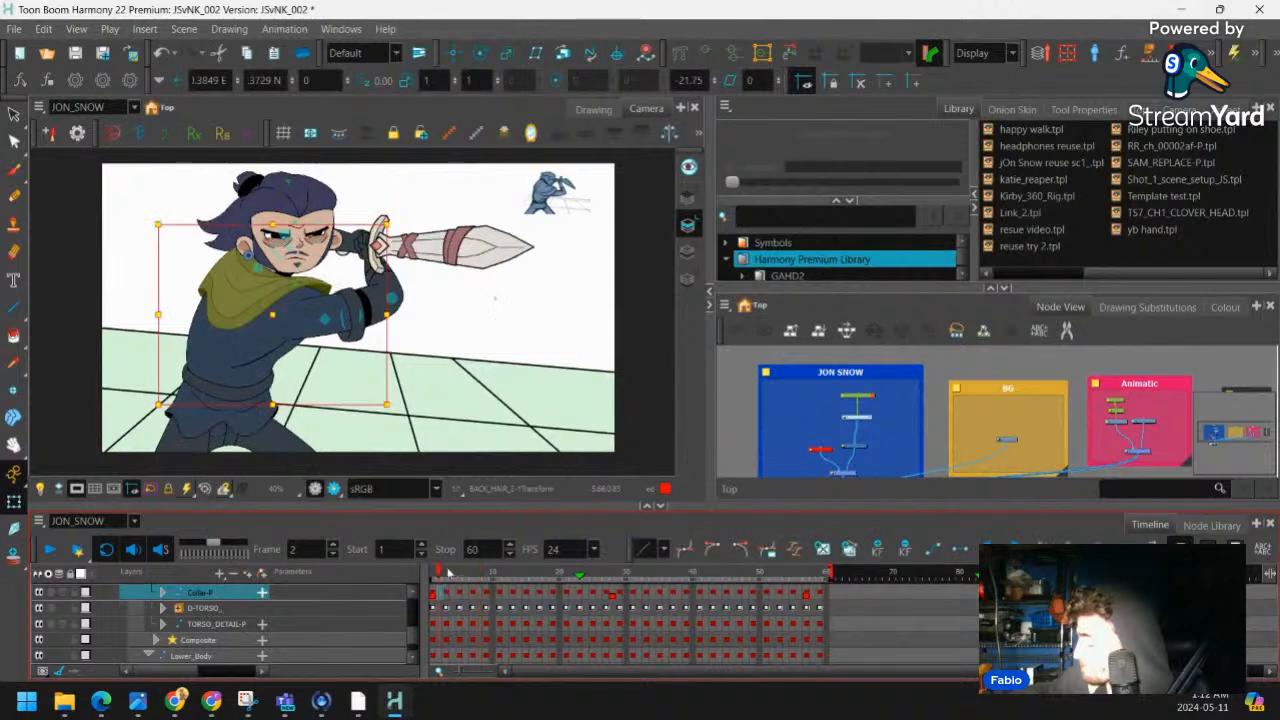
{"action": "left_click_drag", "start_coordinate": [446, 574], "coordinate": [738, 576]}
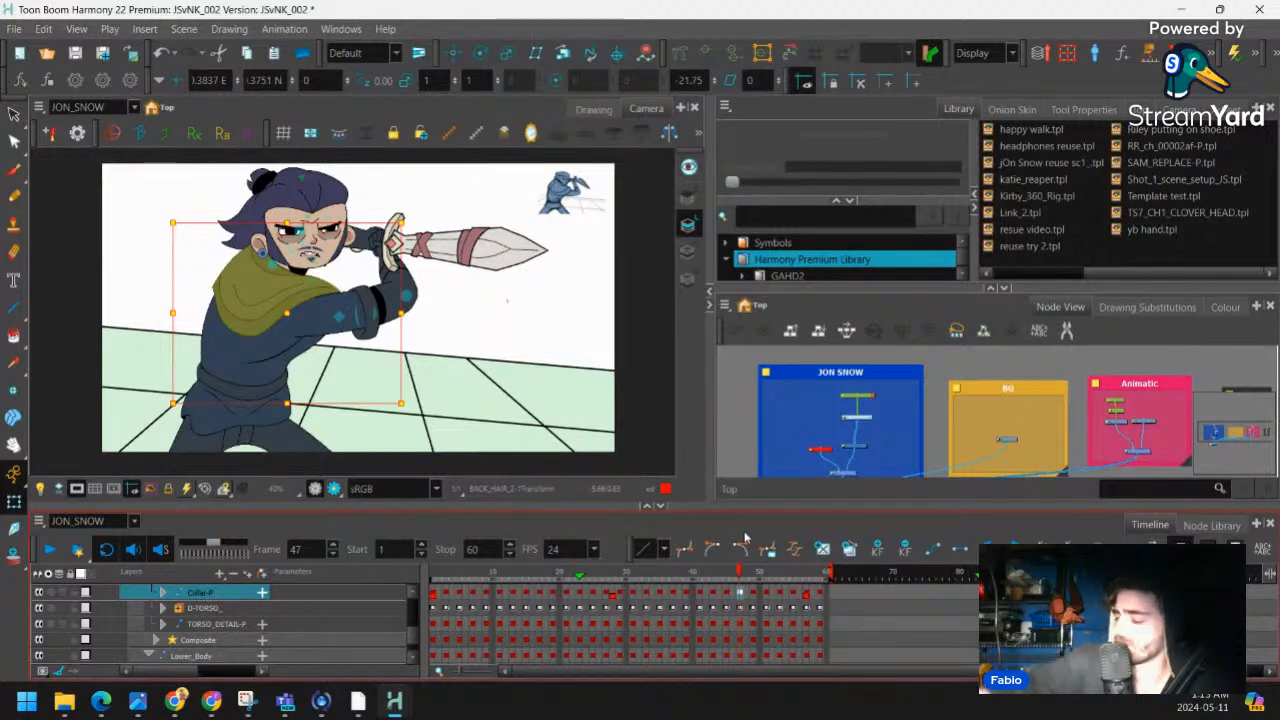
{"action": "left_click", "coordinate": [434, 594]}
{"action": "left_click_drag", "start_coordinate": [435, 572], "coordinate": [740, 575]}
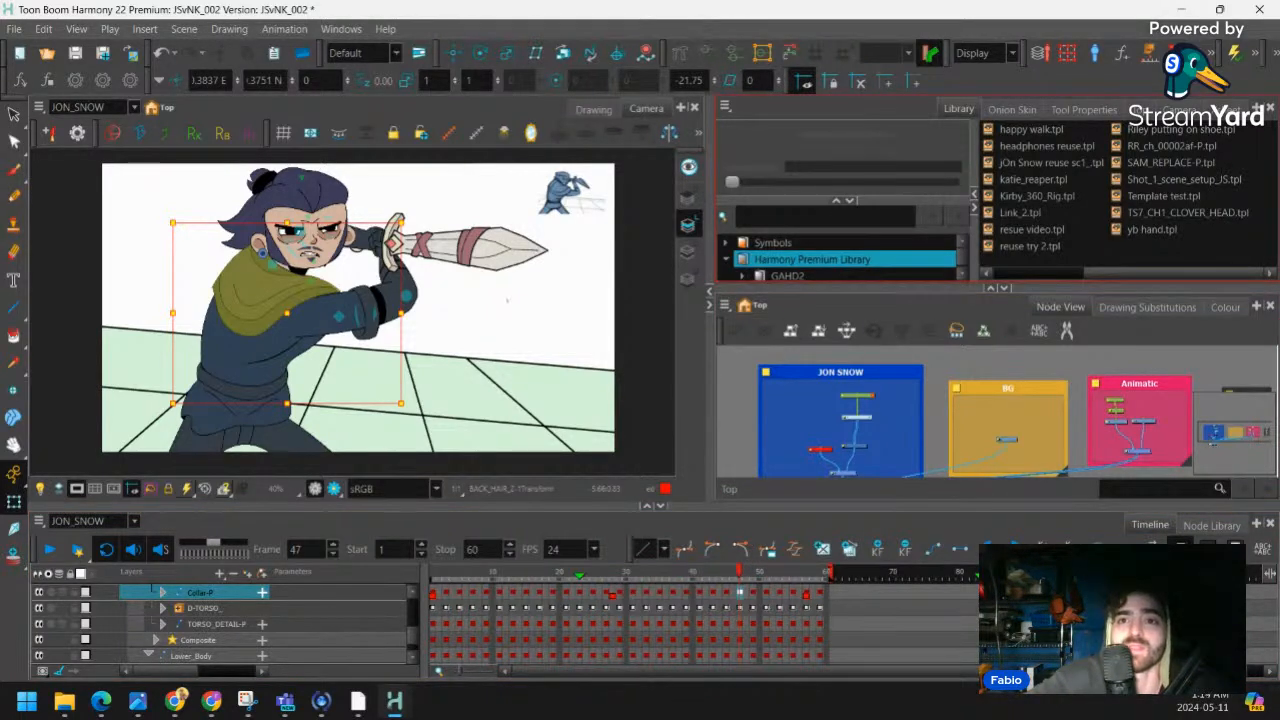
Switch to the JS vs NK progress tracker in Chrome, maximize it, and review the Blocking, Animation, FX and Comp statuses through shot 57
{"action": "left_click_drag", "start_coordinate": [0, 84], "coordinate": [625, 73]}
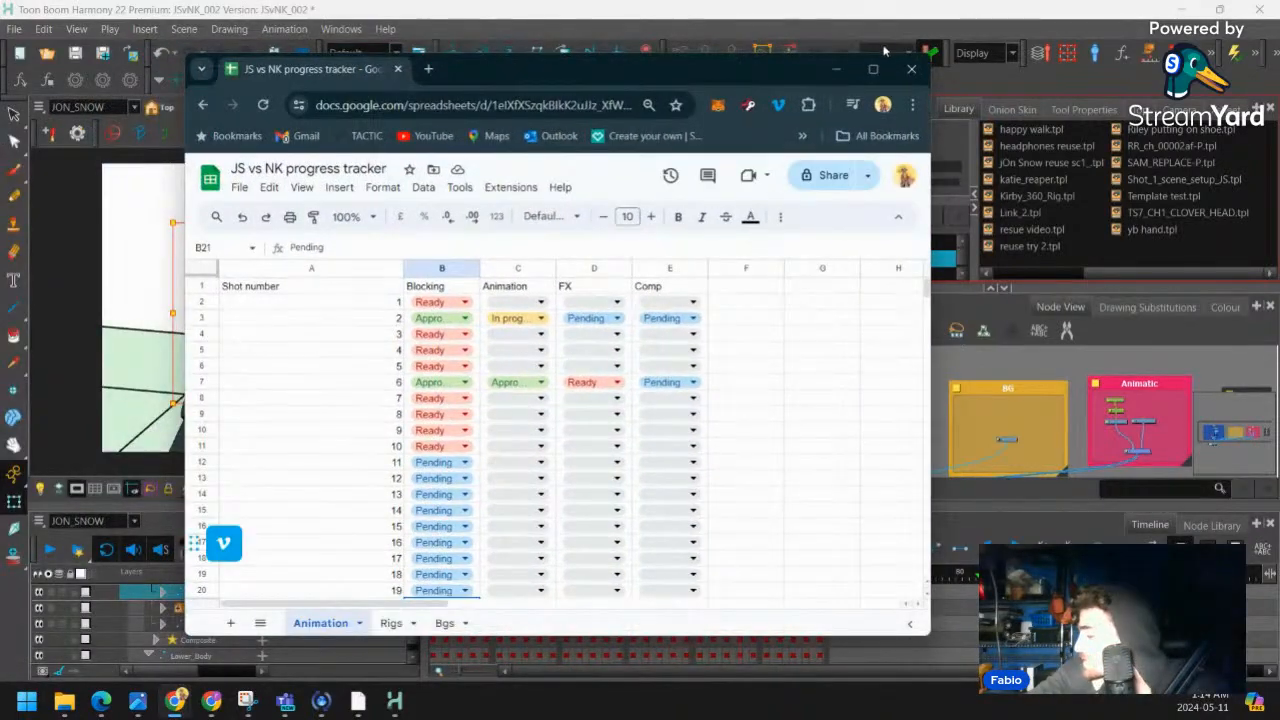
{"action": "left_click", "coordinate": [871, 69]}
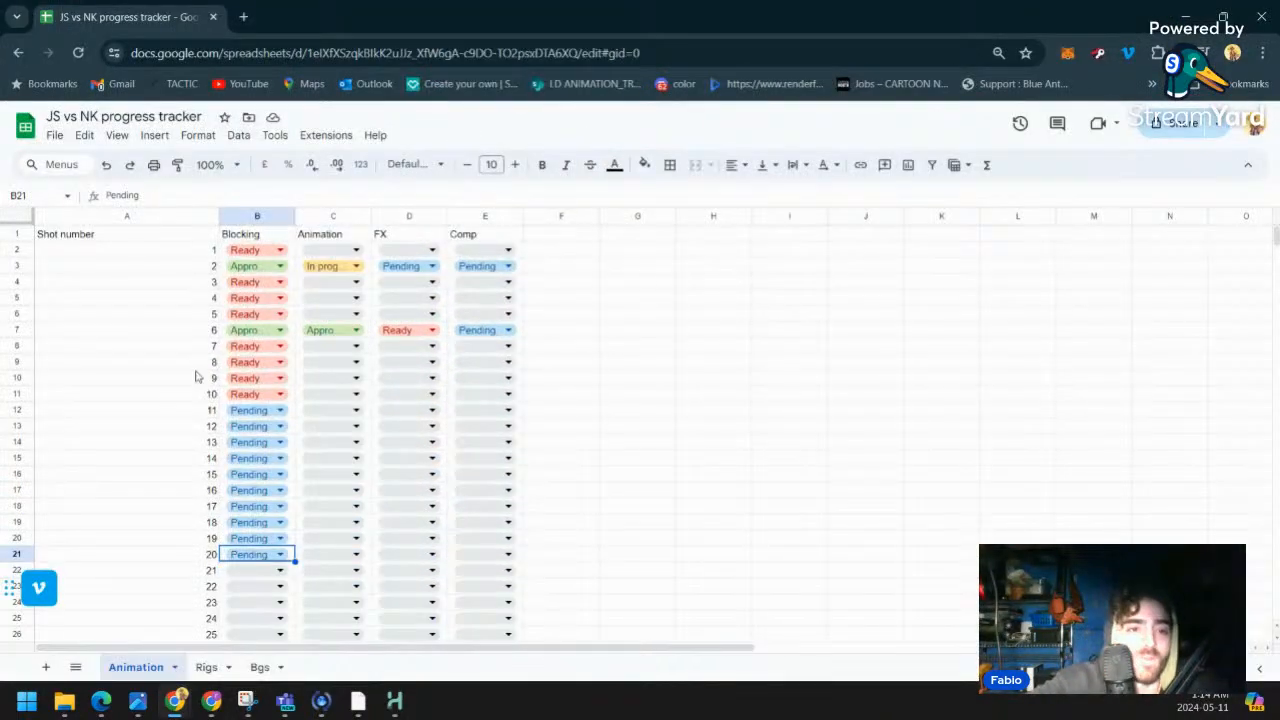
{"action": "scroll", "coordinate": [260, 375], "scroll_direction": "down", "scroll_amount": 10}
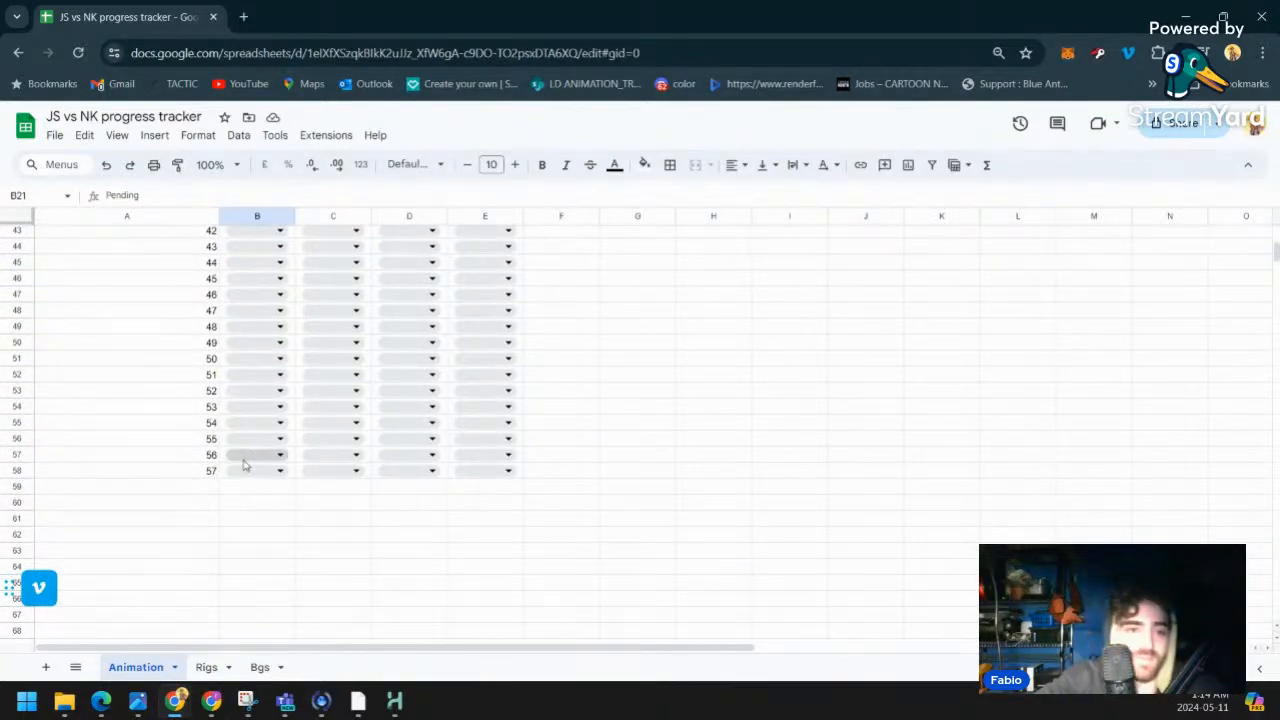
{"action": "scroll", "coordinate": [245, 465], "scroll_direction": "up", "scroll_amount": 5}
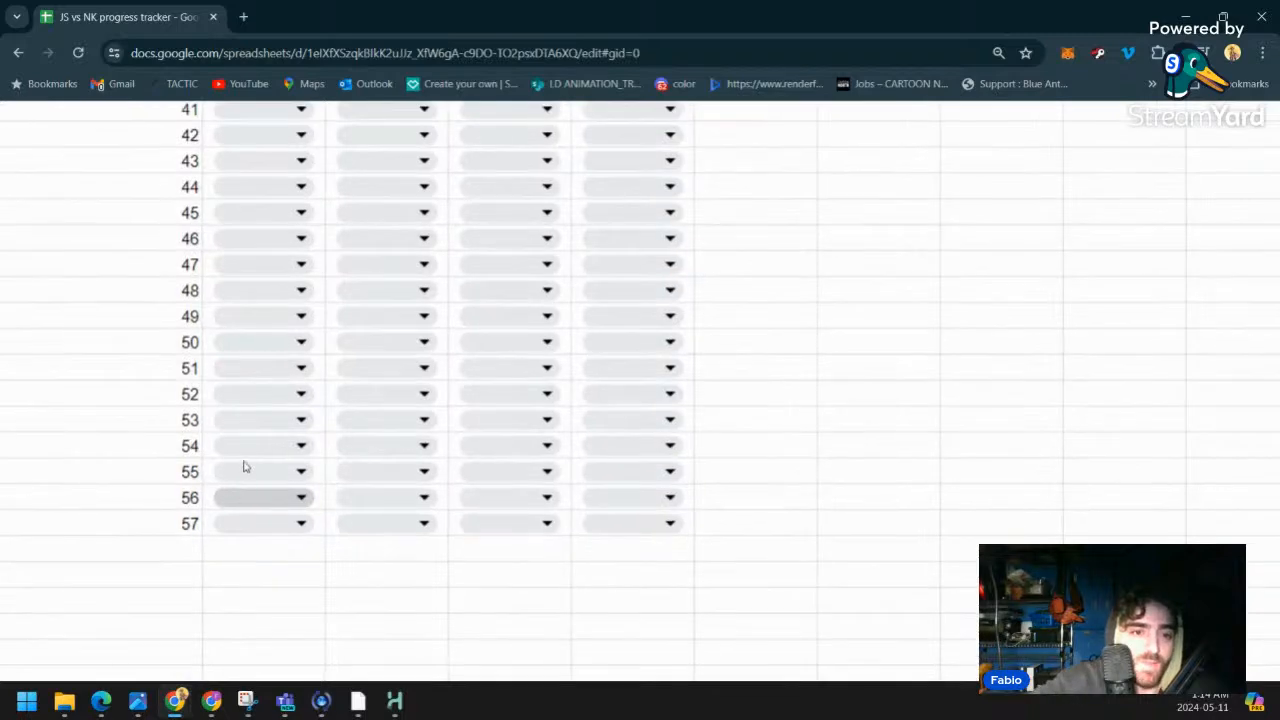
{"action": "scroll", "coordinate": [245, 510], "scroll_direction": "up", "scroll_amount": 15}
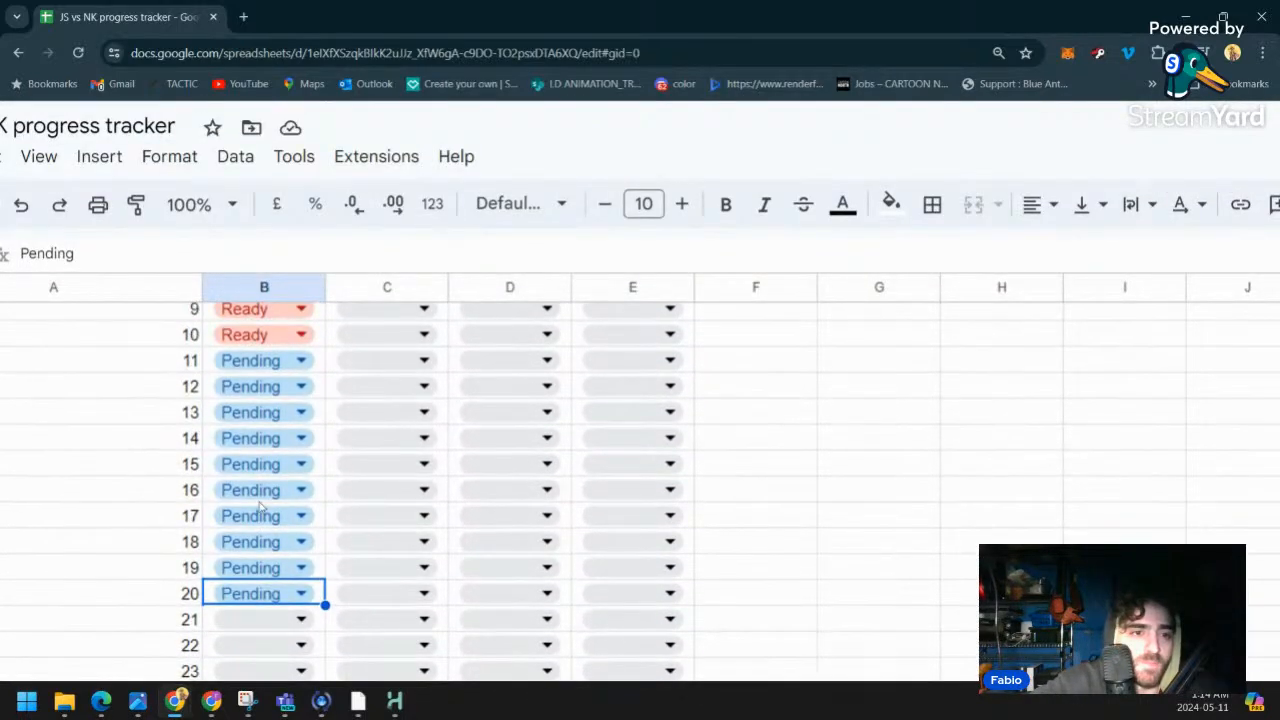
{"action": "scroll", "coordinate": [260, 505], "scroll_direction": "up", "scroll_amount": 2}
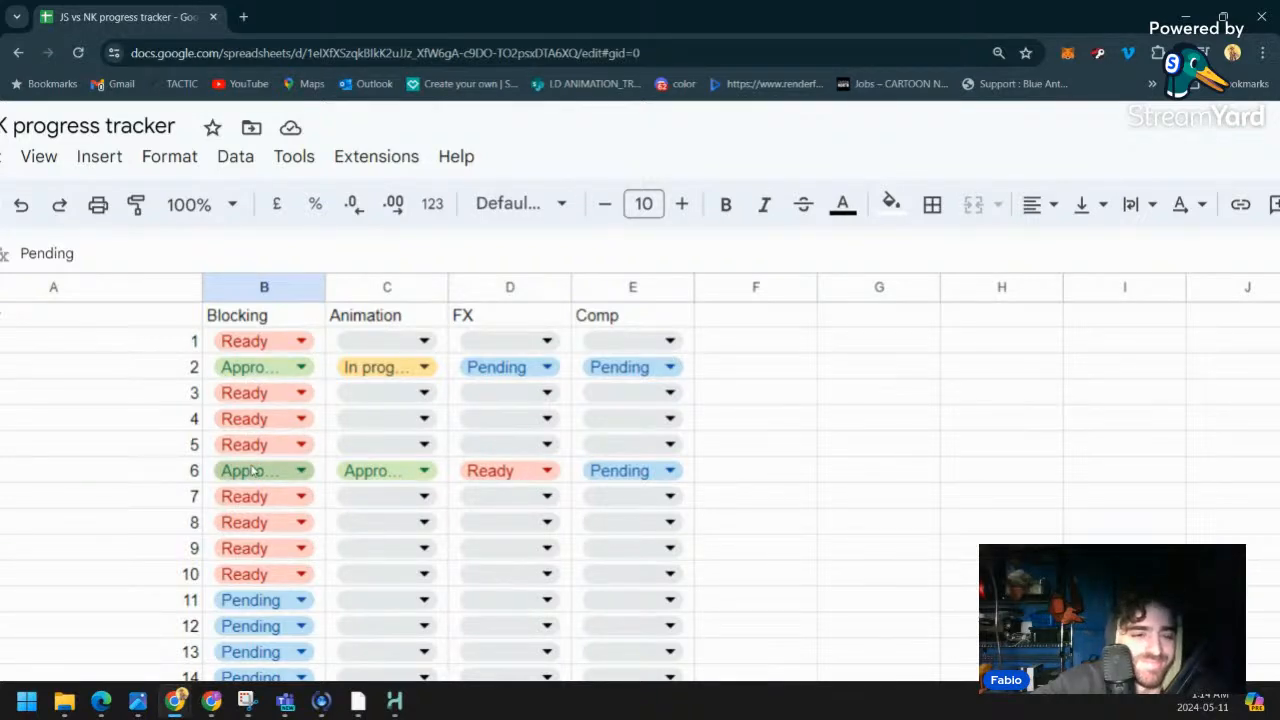
{"action": "scroll", "coordinate": [408, 586], "scroll_direction": "down", "scroll_amount": 5}
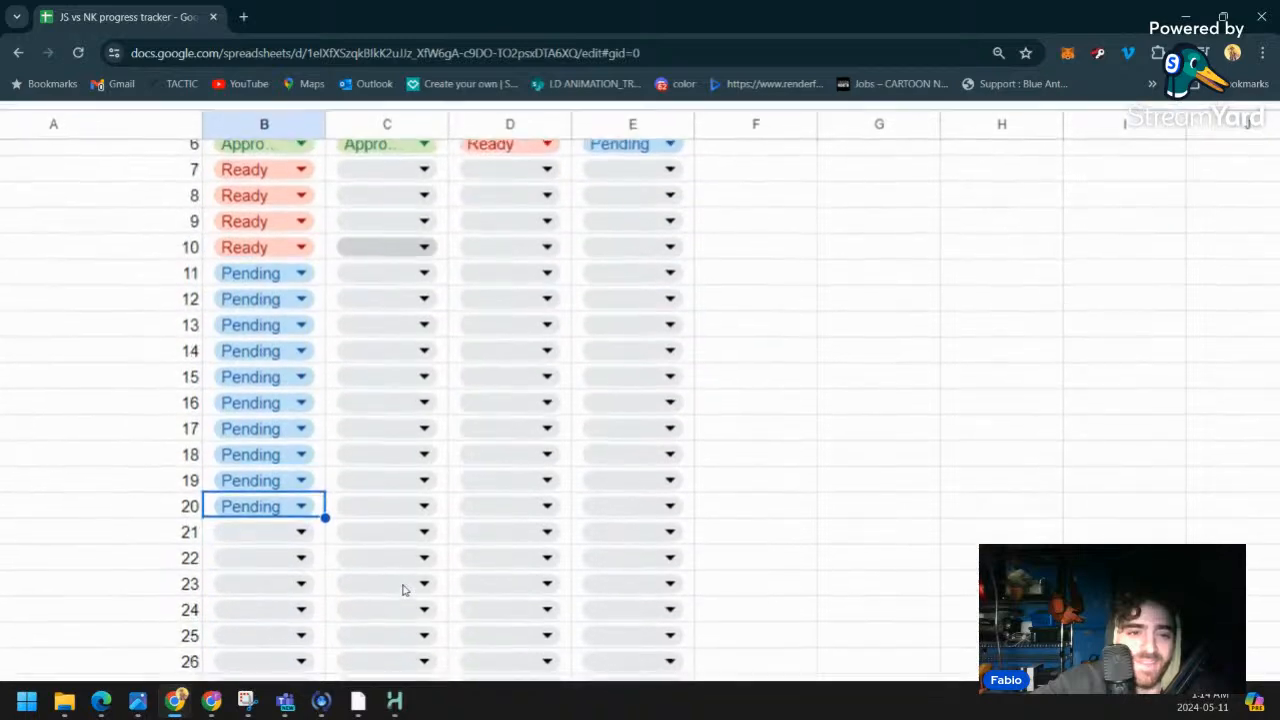
{"action": "scroll", "coordinate": [403, 590], "scroll_direction": "up", "scroll_amount": 5}
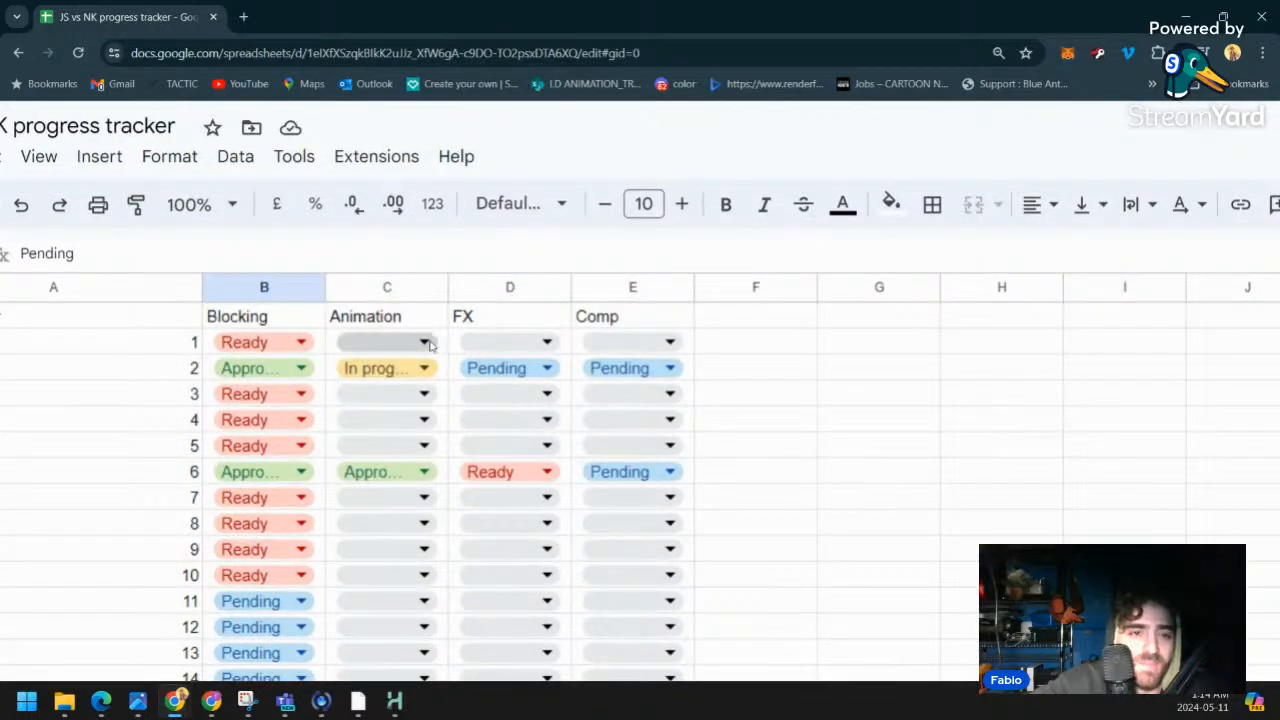
{"action": "scroll", "coordinate": [644, 382], "scroll_direction": "down", "scroll_amount": 10}
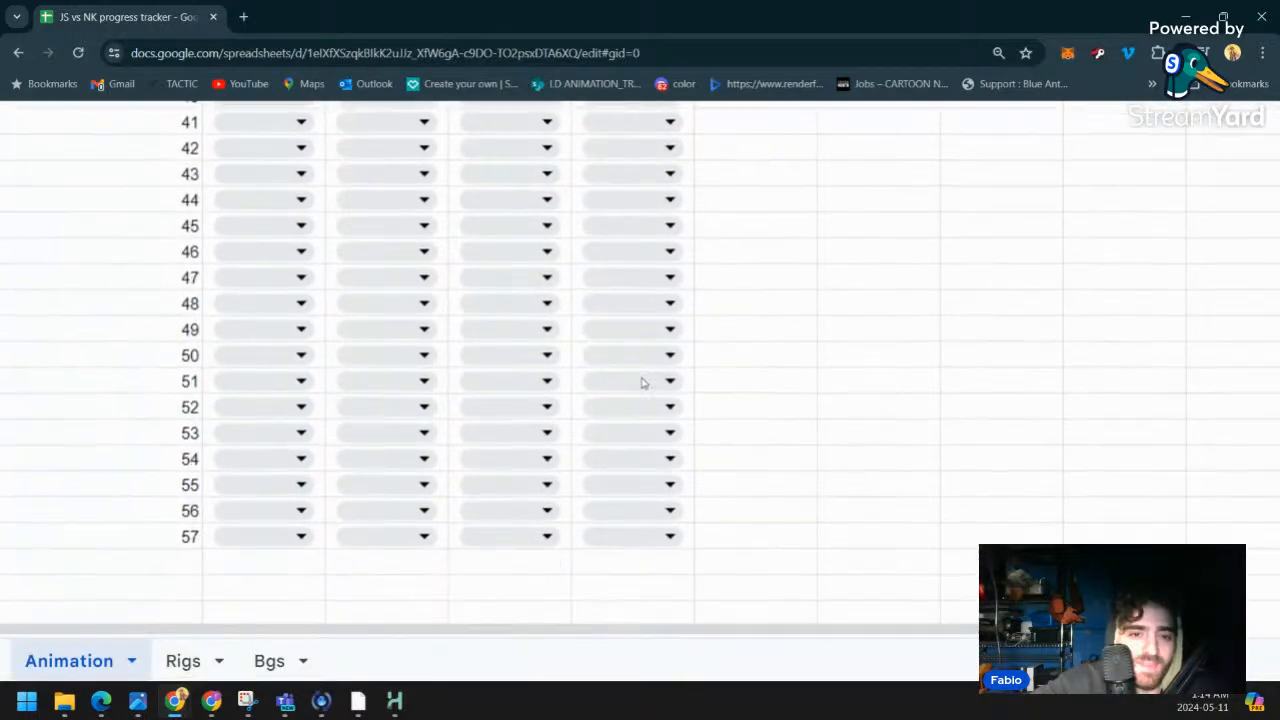
{"action": "scroll", "coordinate": [644, 382], "scroll_direction": "down", "scroll_amount": 3}
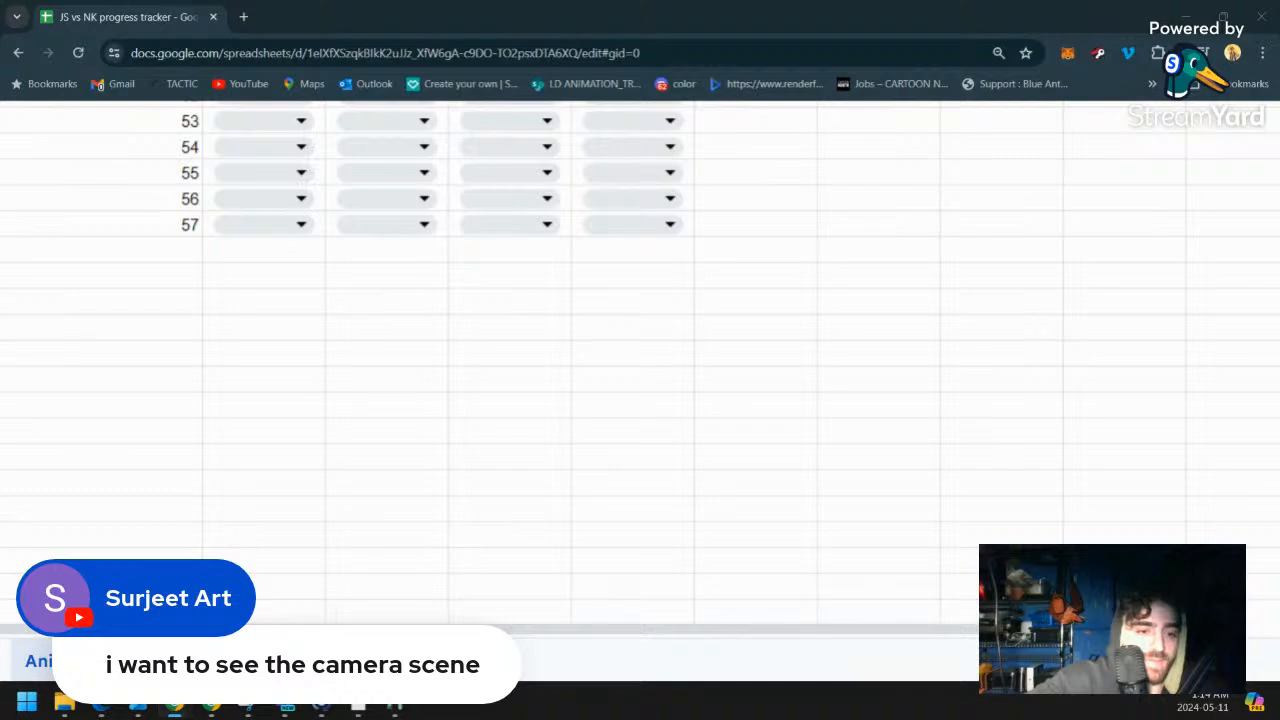
Switch to the JSvNK_004 scene in Harmony and play back the close-up camera shot
{"action": "key", "text": "alt+Tab"}
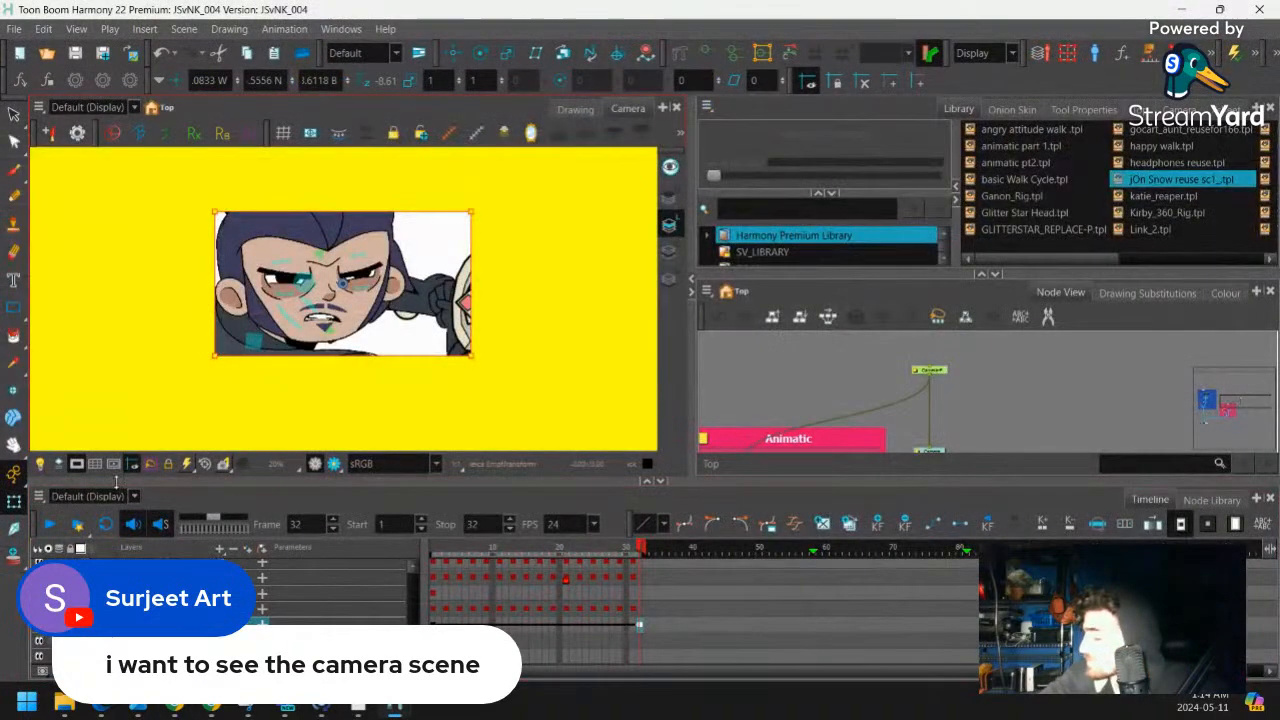
{"action": "left_click", "coordinate": [50, 526]}
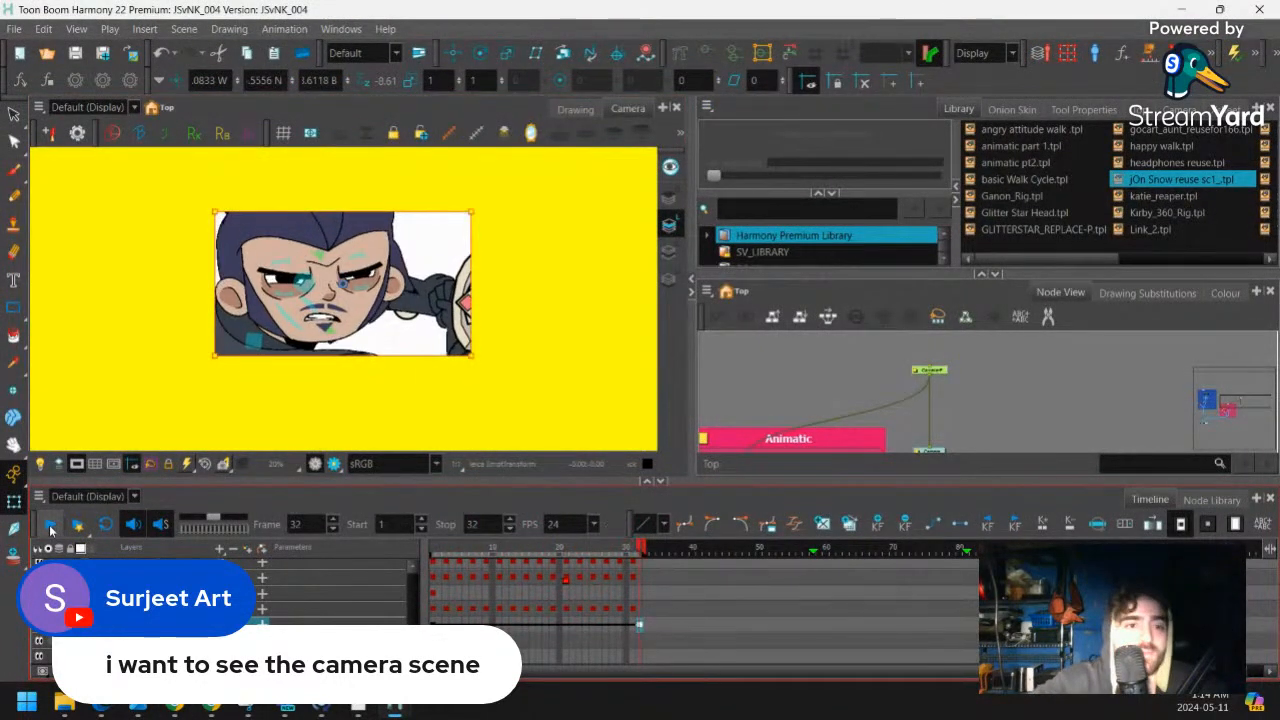